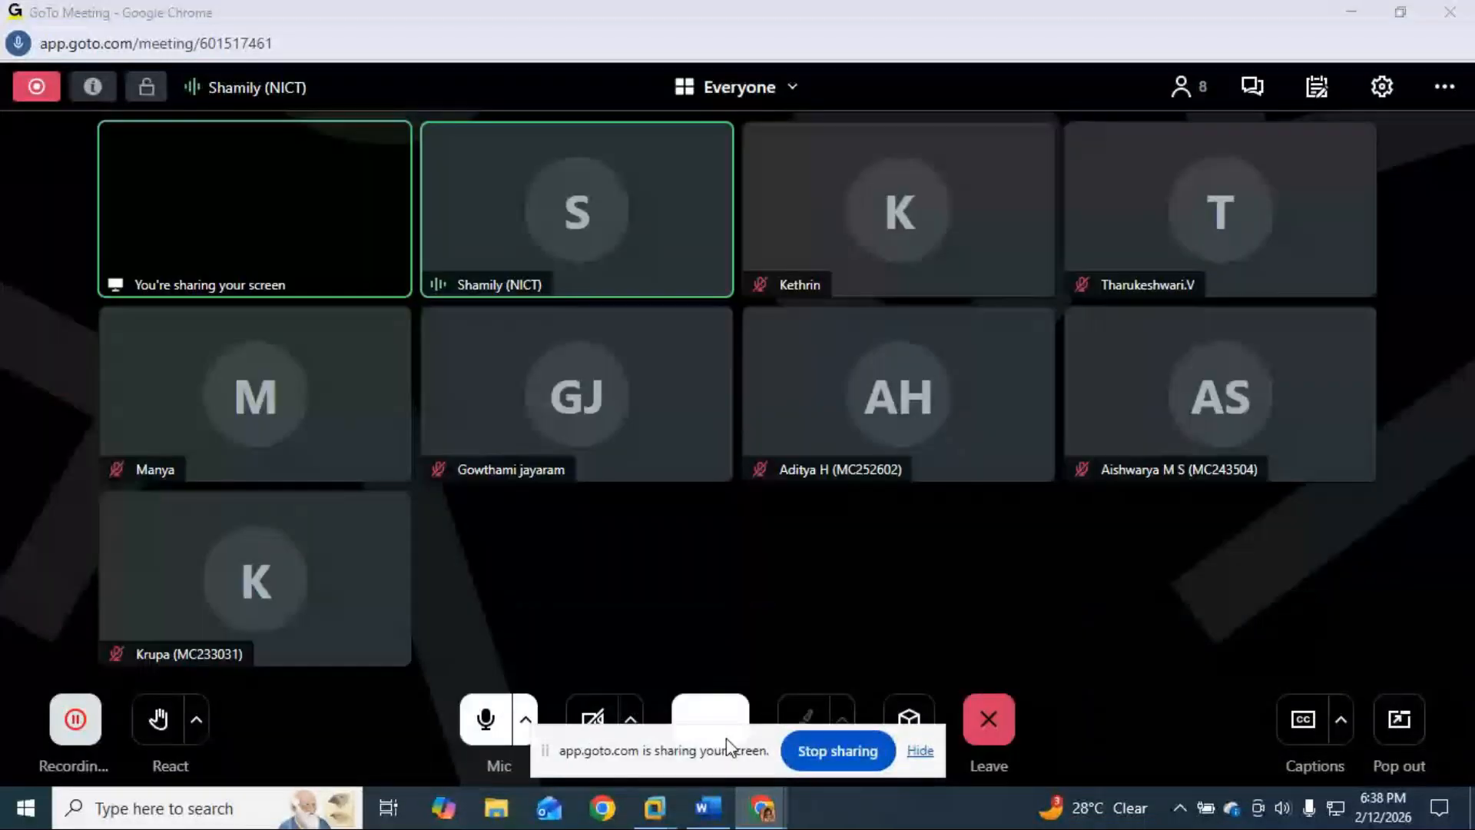
# Step: Move the 'app.goto.com is sharing your screen' bar to the lower-right edge of the screen
pyautogui.moveTo(727, 744); pyautogui.dragTo(1082, 827)
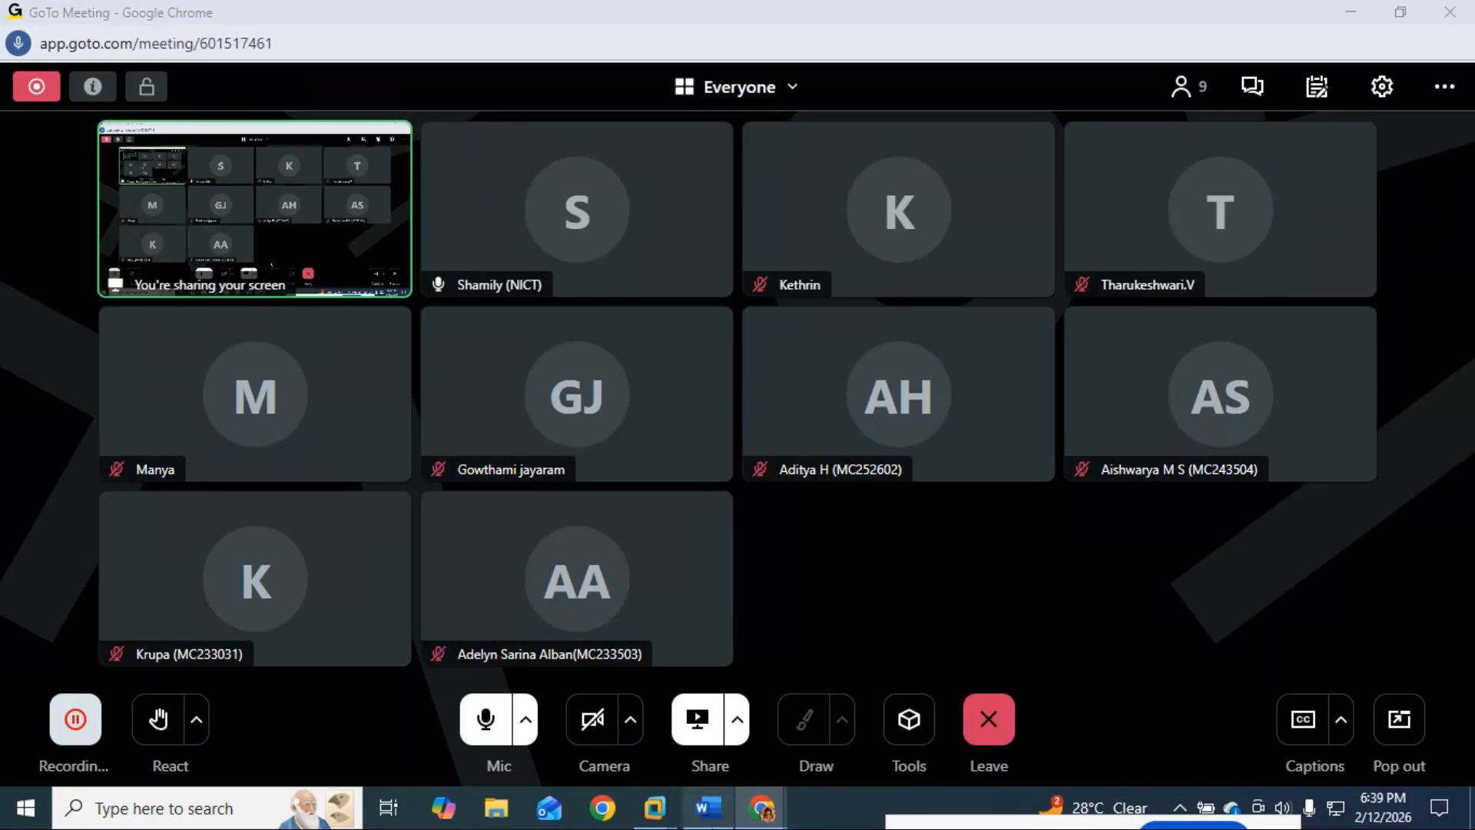
# Step: Bring the SAP running notes forward and add an unindented empty paragraph below Sales Register
pyautogui.click(707, 808)
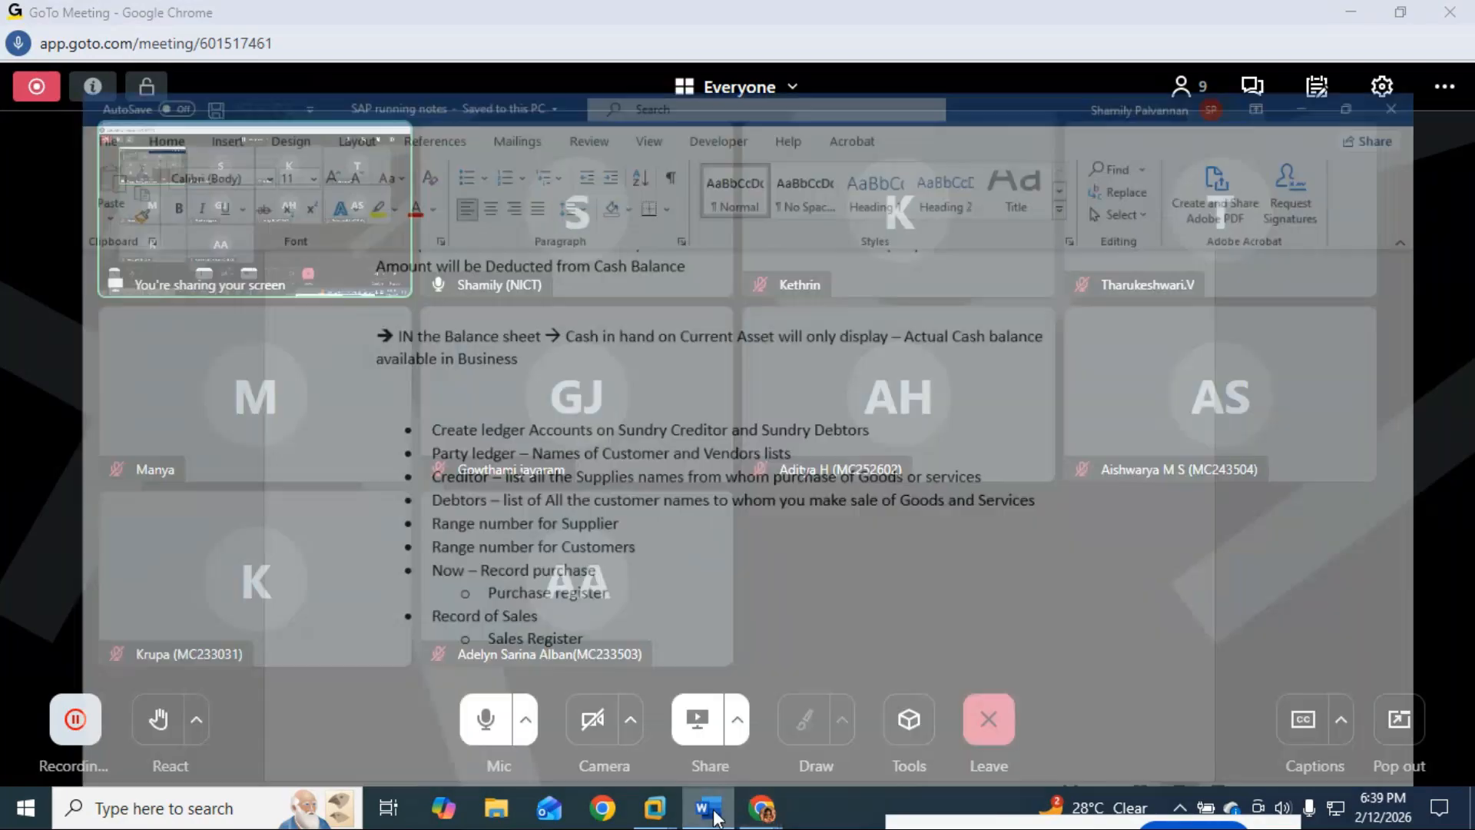
pyautogui.moveTo(384, 375); pyautogui.dragTo(669, 613)
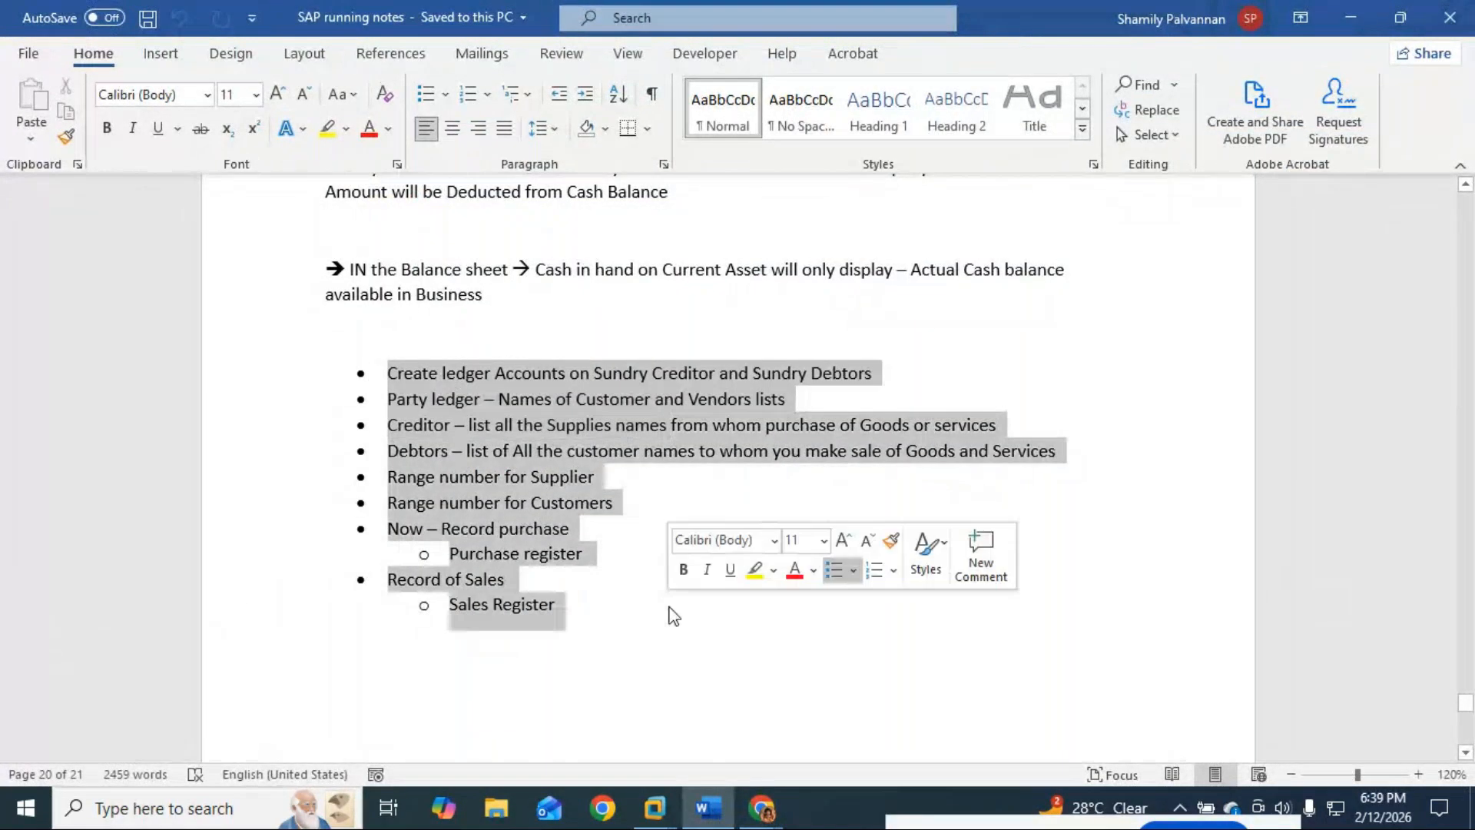
pyautogui.click(630, 655)
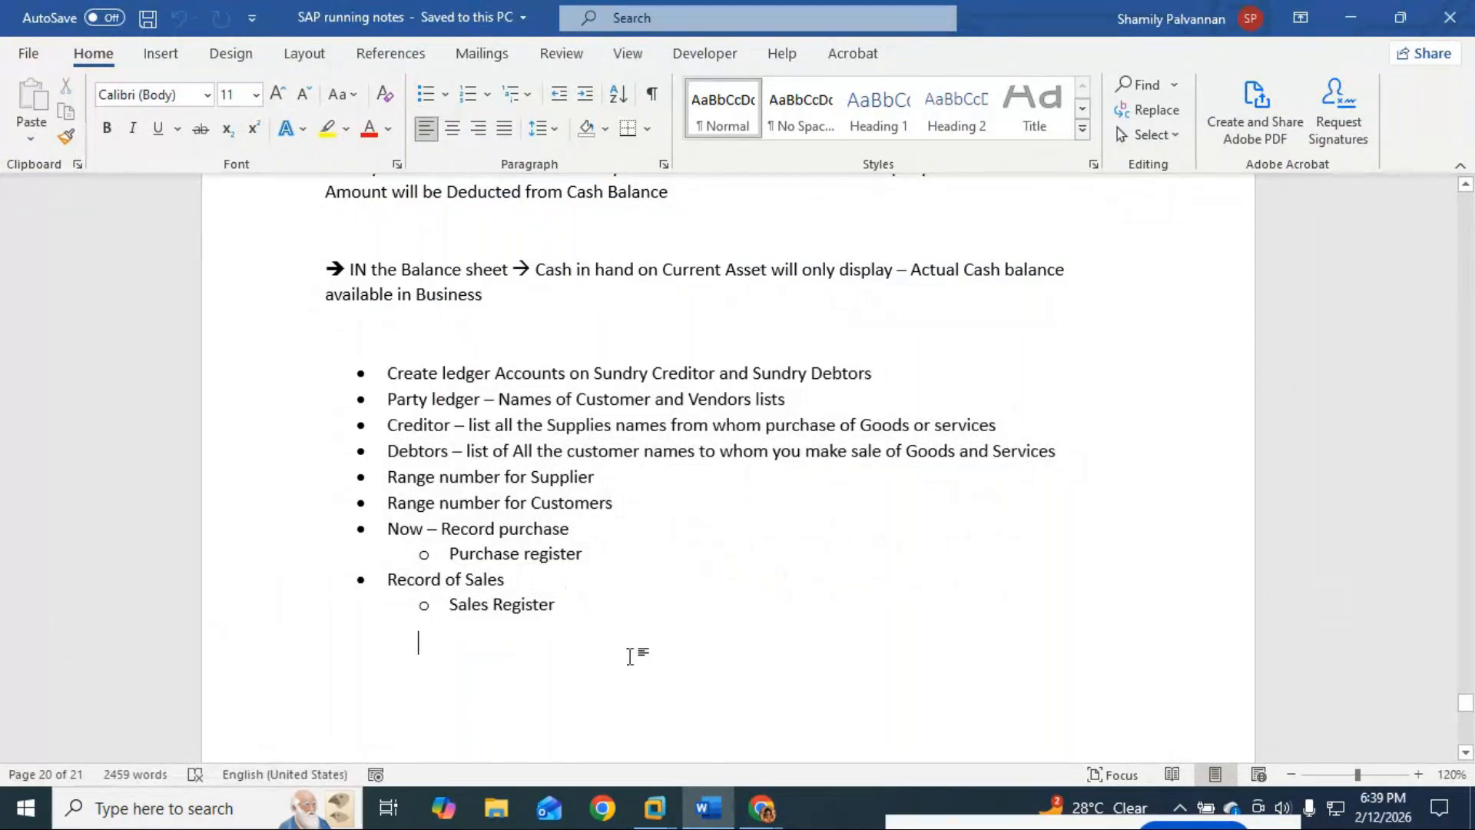
pyautogui.press('Return')
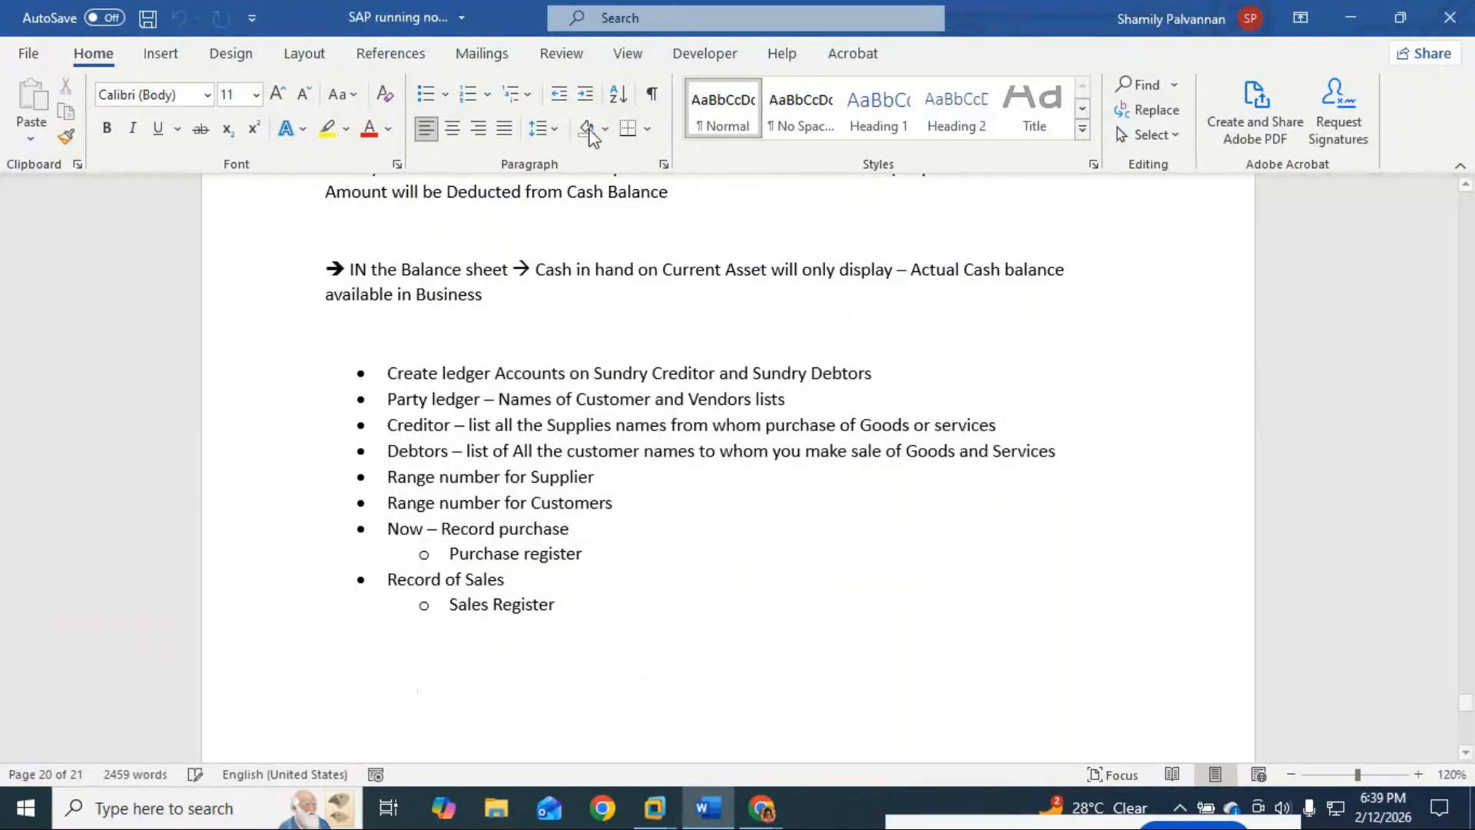
pyautogui.click(560, 95)
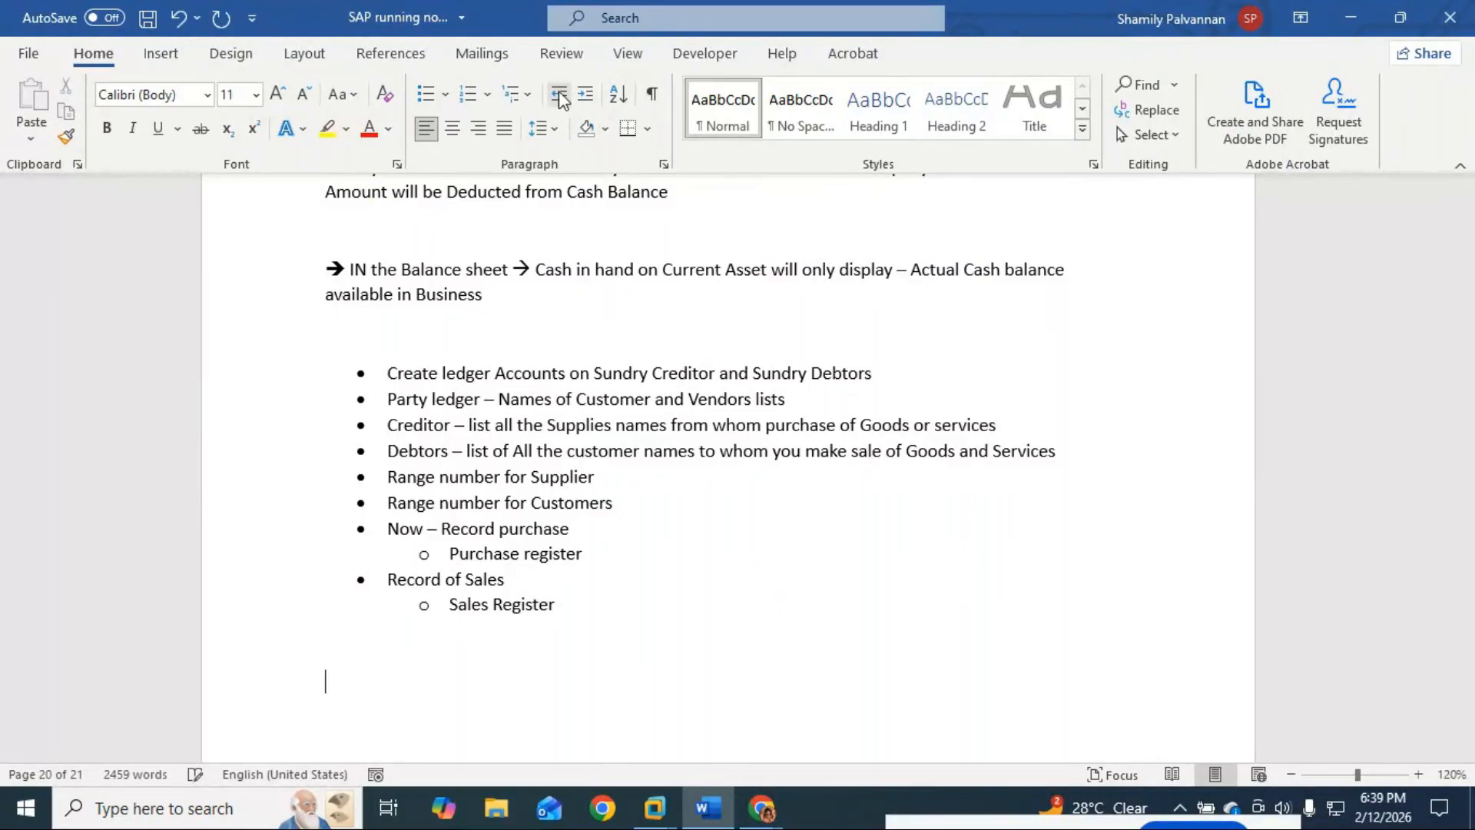
pyautogui.scroll(-2, 399, 500)
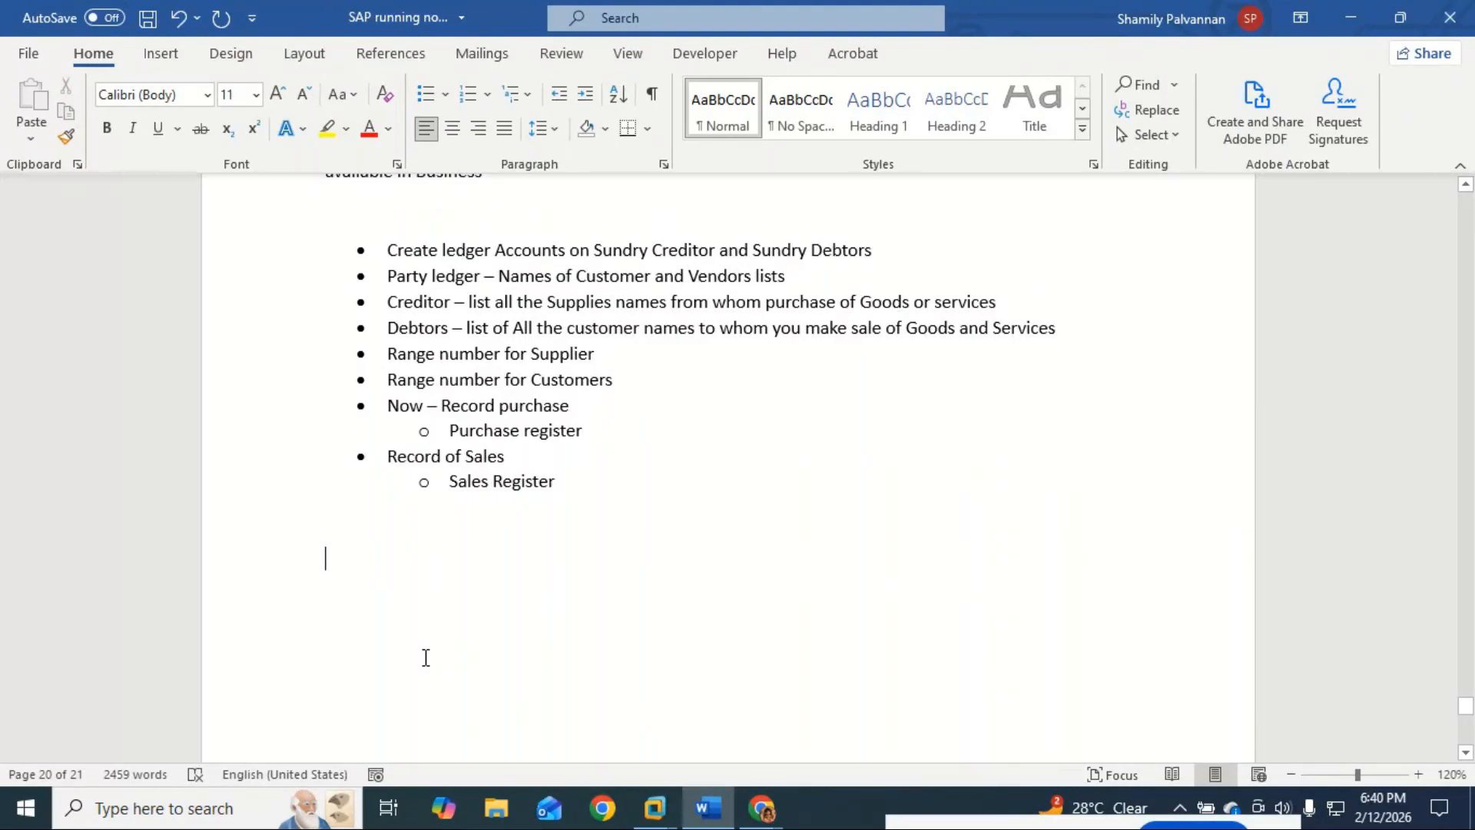
pyautogui.scroll(15, 453, 664)
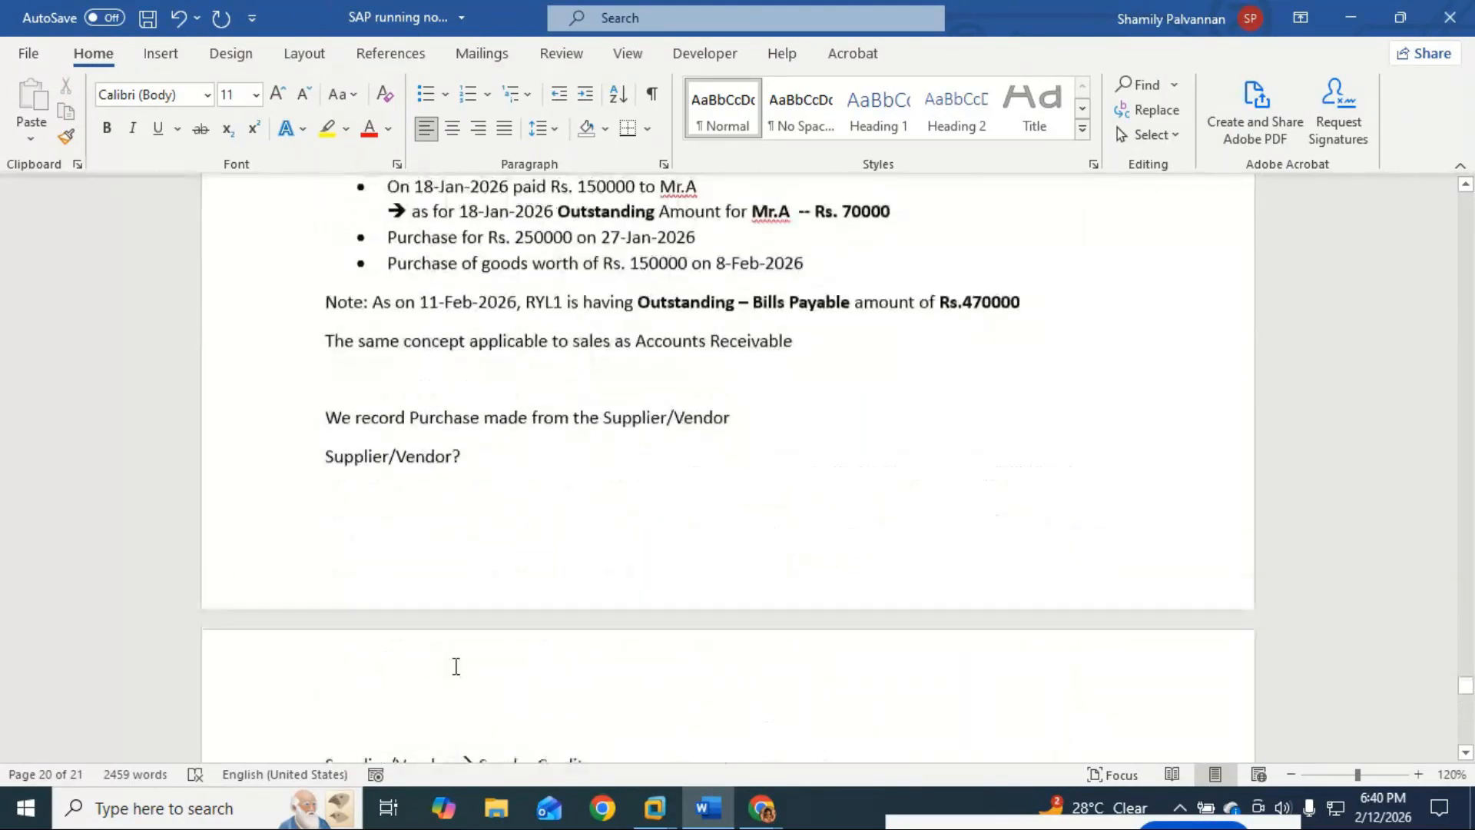
pyautogui.scroll(-15, 454, 666)
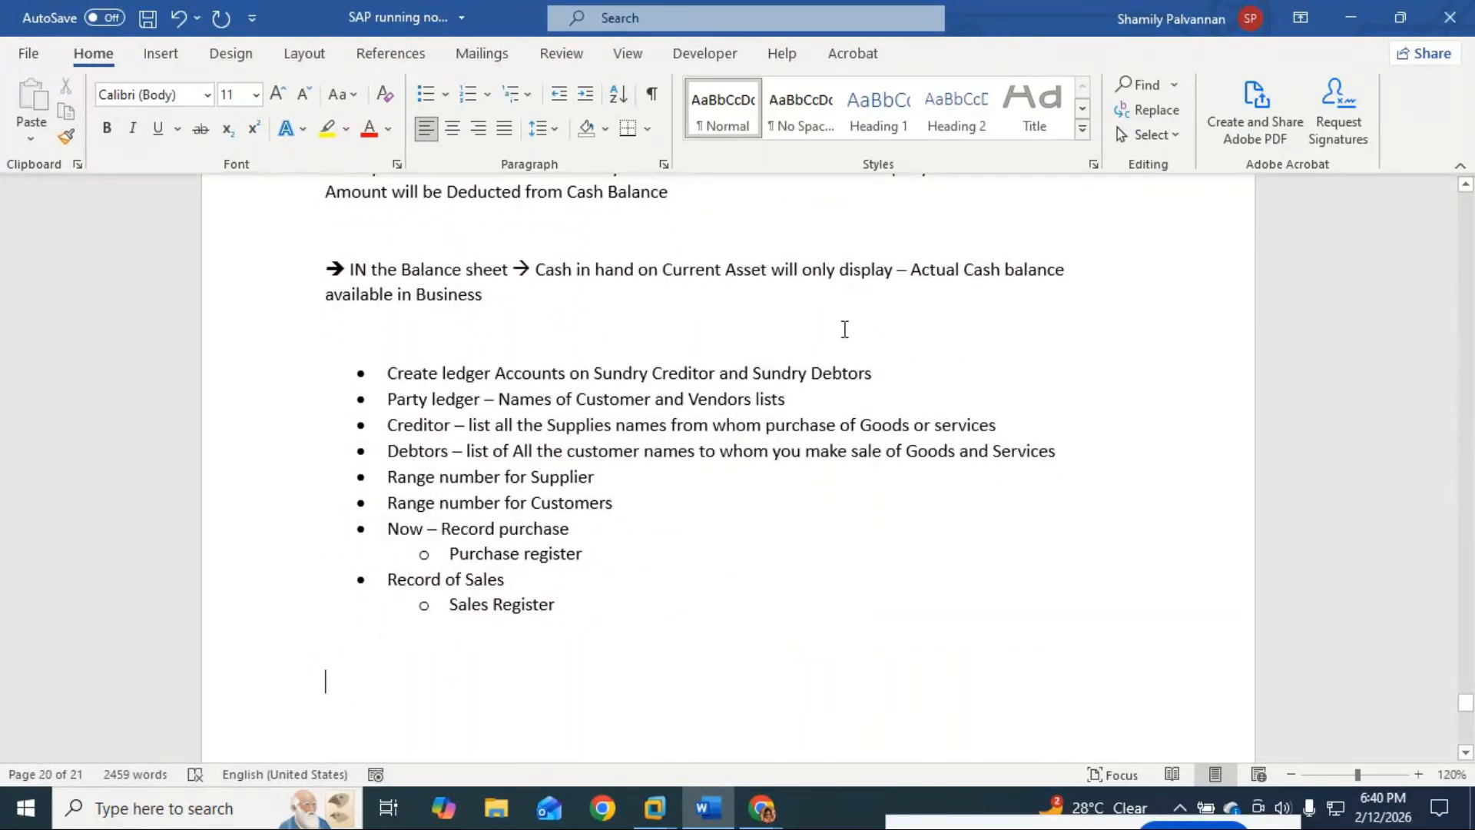
# Step: Type the title 'Customer and Suppliers Master Creation' below the ledger list
pyautogui.write('Cus')
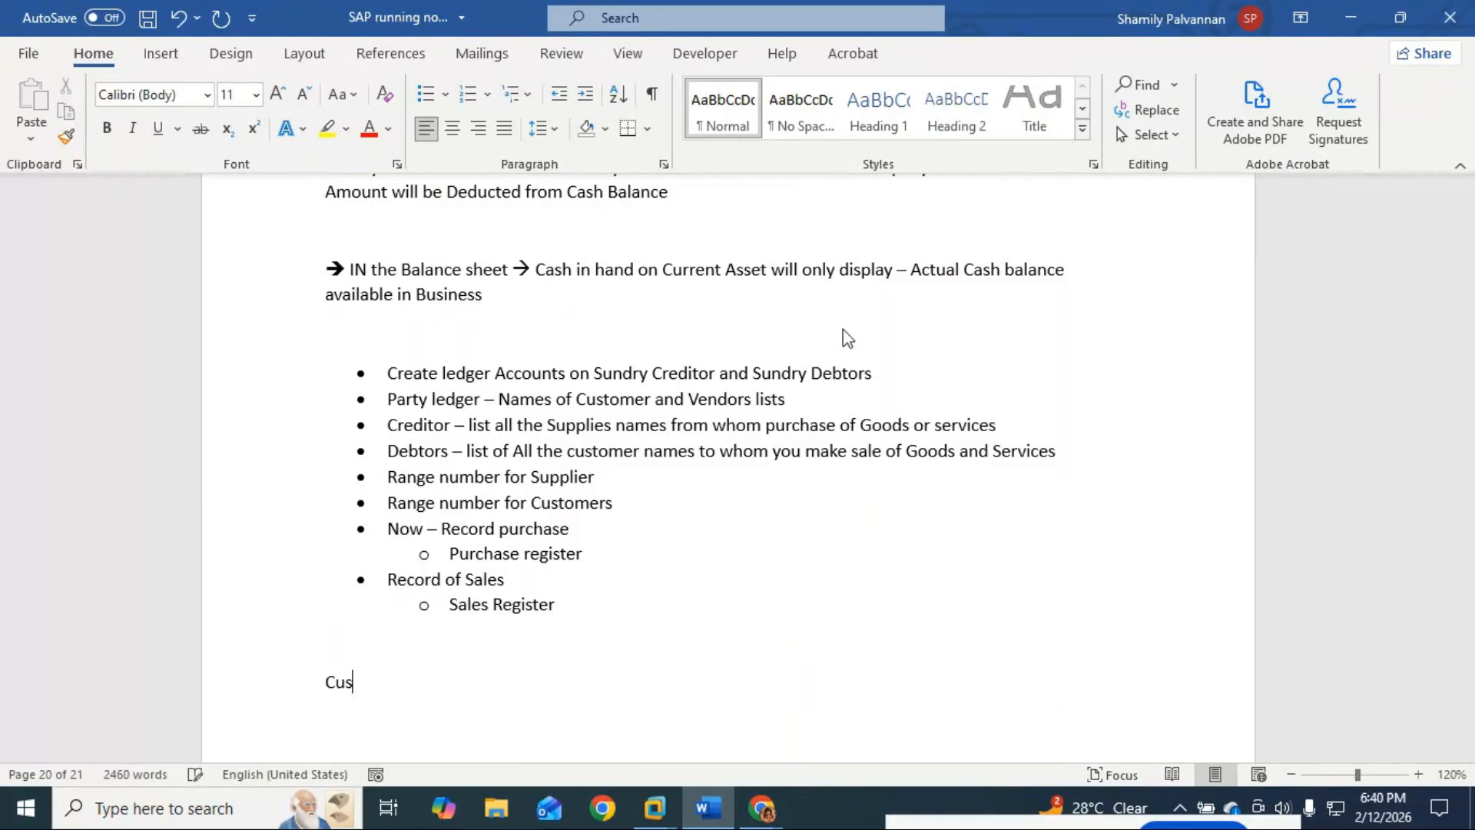
pyautogui.write('omter')
pyautogui.press('BackSpace')
pyautogui.press('BackSpace')
pyautogui.press('BackSpace')
pyautogui.press('BackSpace')
pyautogui.press('BackSpace')
pyautogui.press('BackSpace')
pyautogui.write('stomer and')
pyautogui.write(' Ve')
pyautogui.press('BackSpace')
pyautogui.press('BackSpace')
pyautogui.write('Sup')
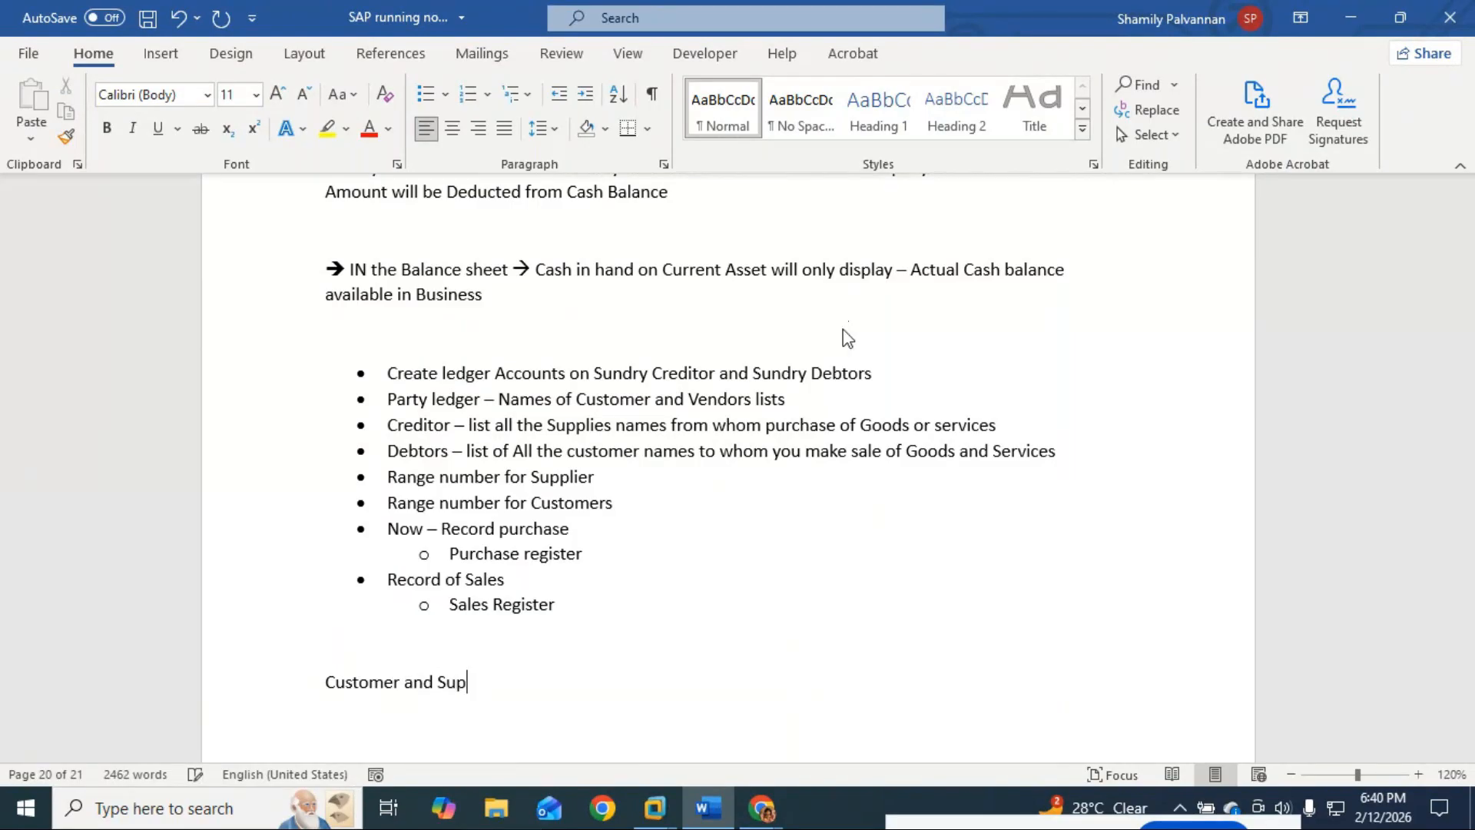
pyautogui.write('pliers Master Creation')
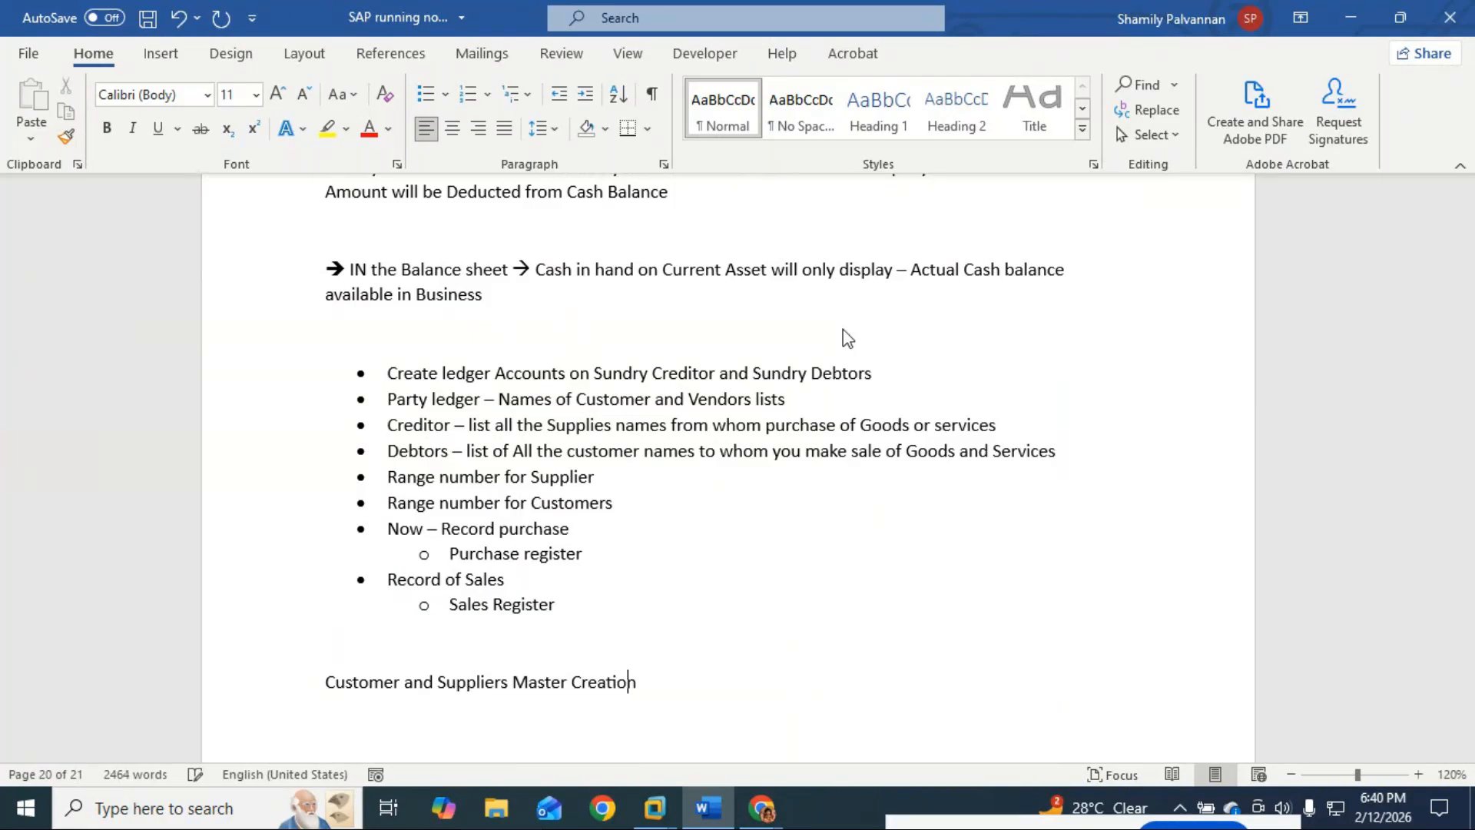
pyautogui.press('Return')
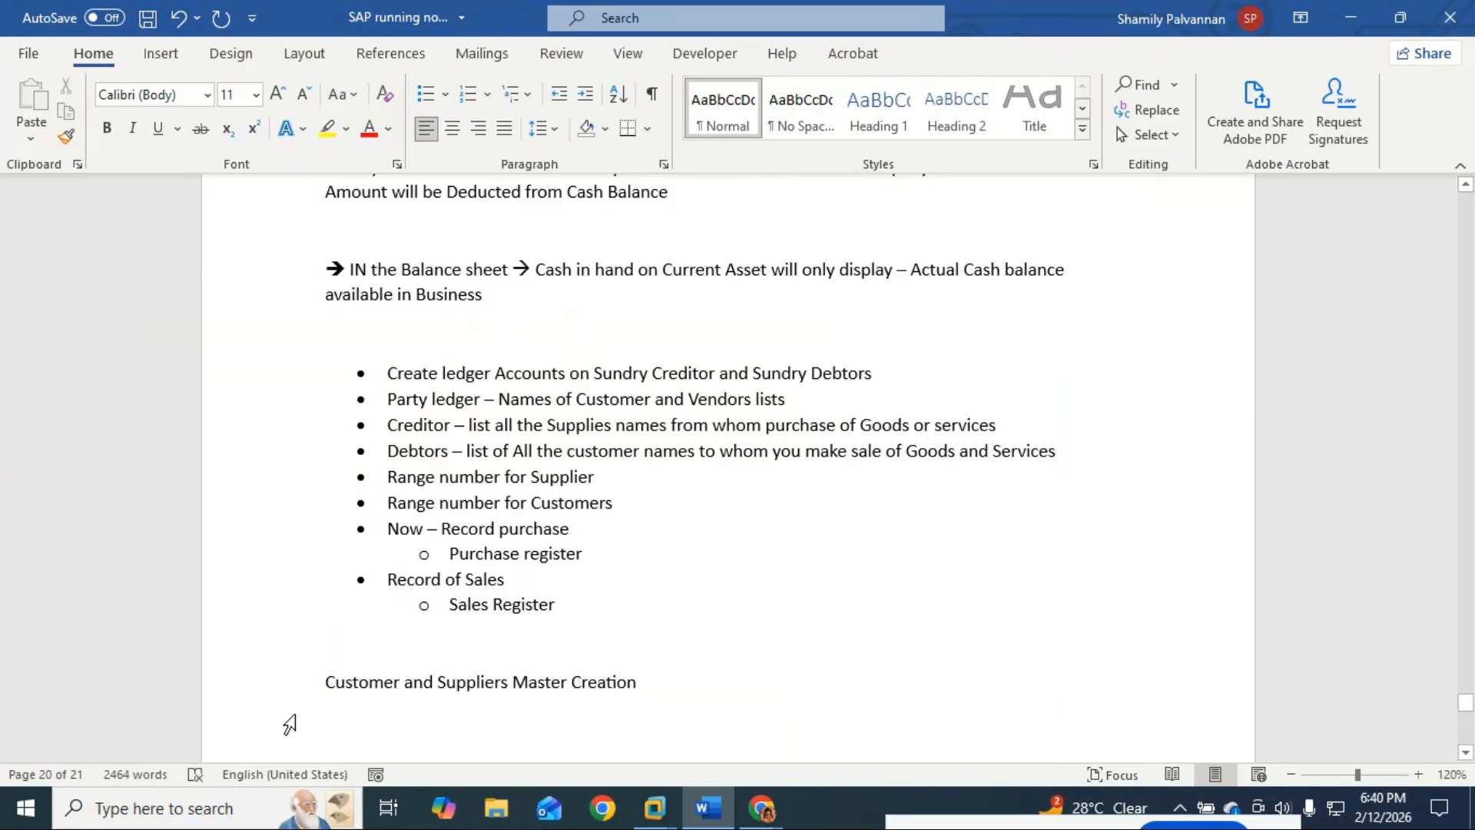
# Step: Format the title as Heading 1 and start a new paragraph below it
pyautogui.click(326, 678)
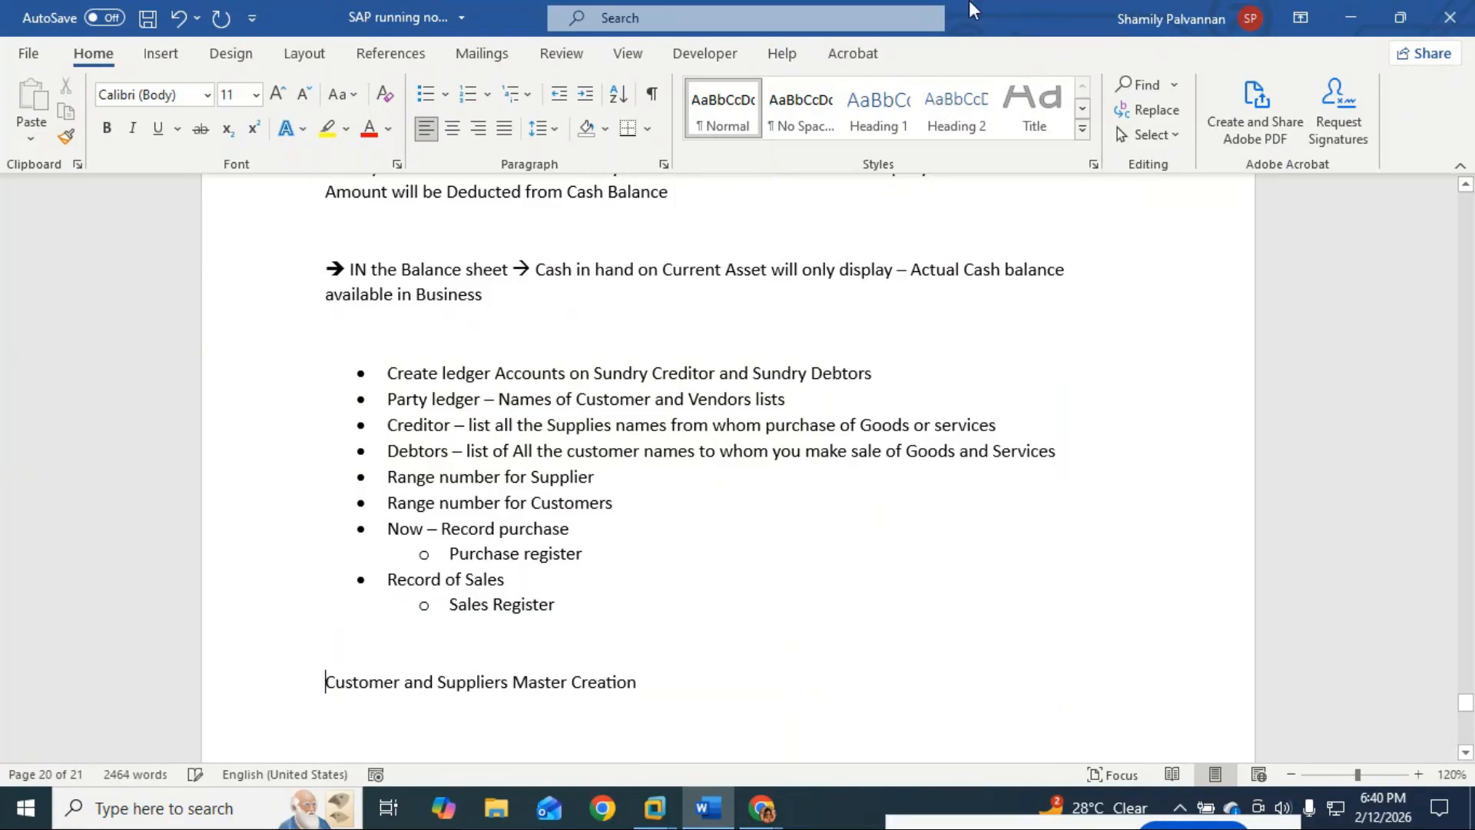
pyautogui.click(875, 106)
pyautogui.scroll(-3, 653, 507)
pyautogui.press('End')
pyautogui.press('Return')
pyautogui.press('Return')
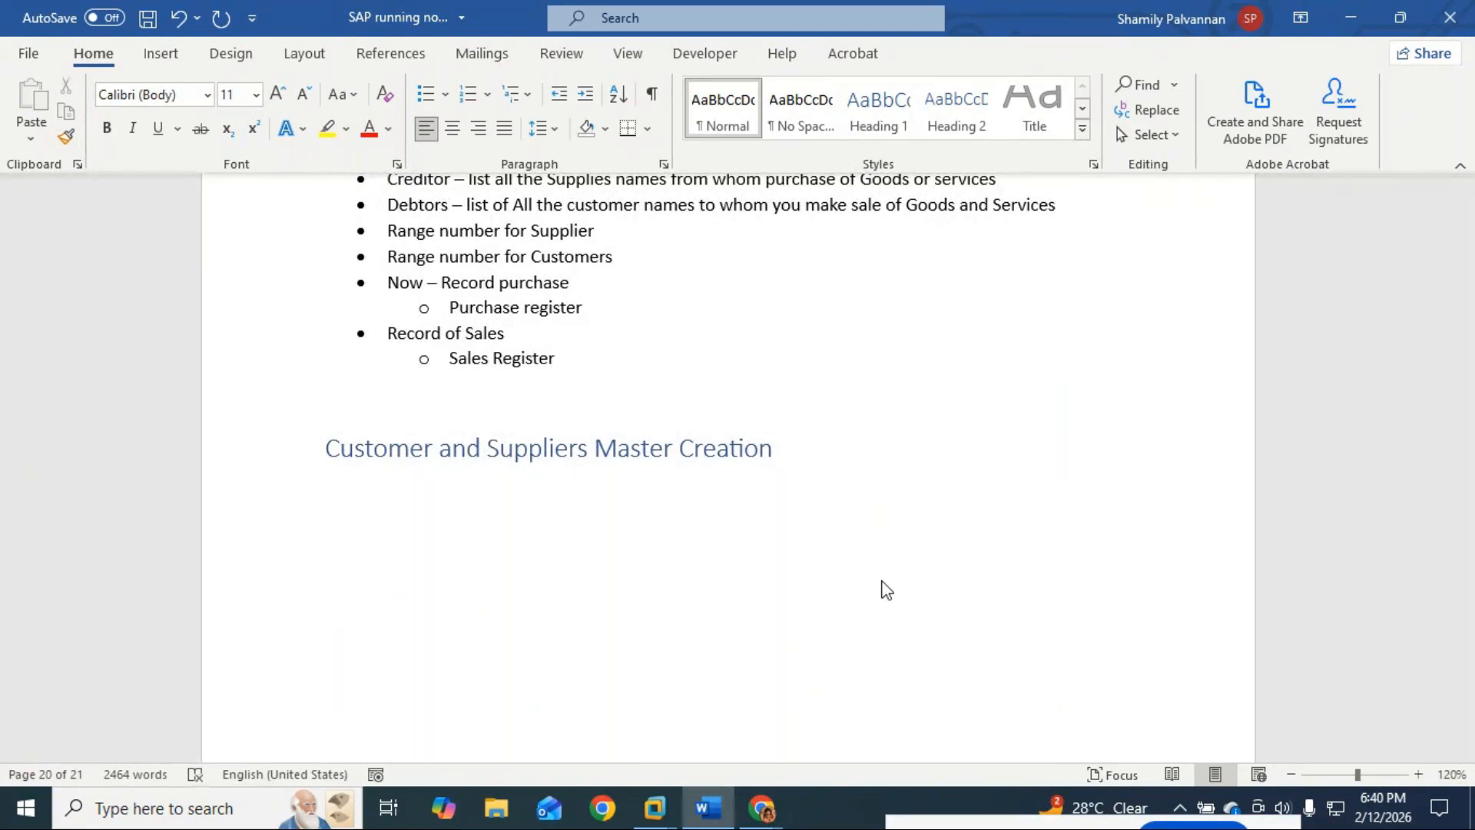
# Step: Add item '1. GL Account for' with sub-item a. 'Sundry debtors Under Assests group'
pyautogui.write('1. GL')
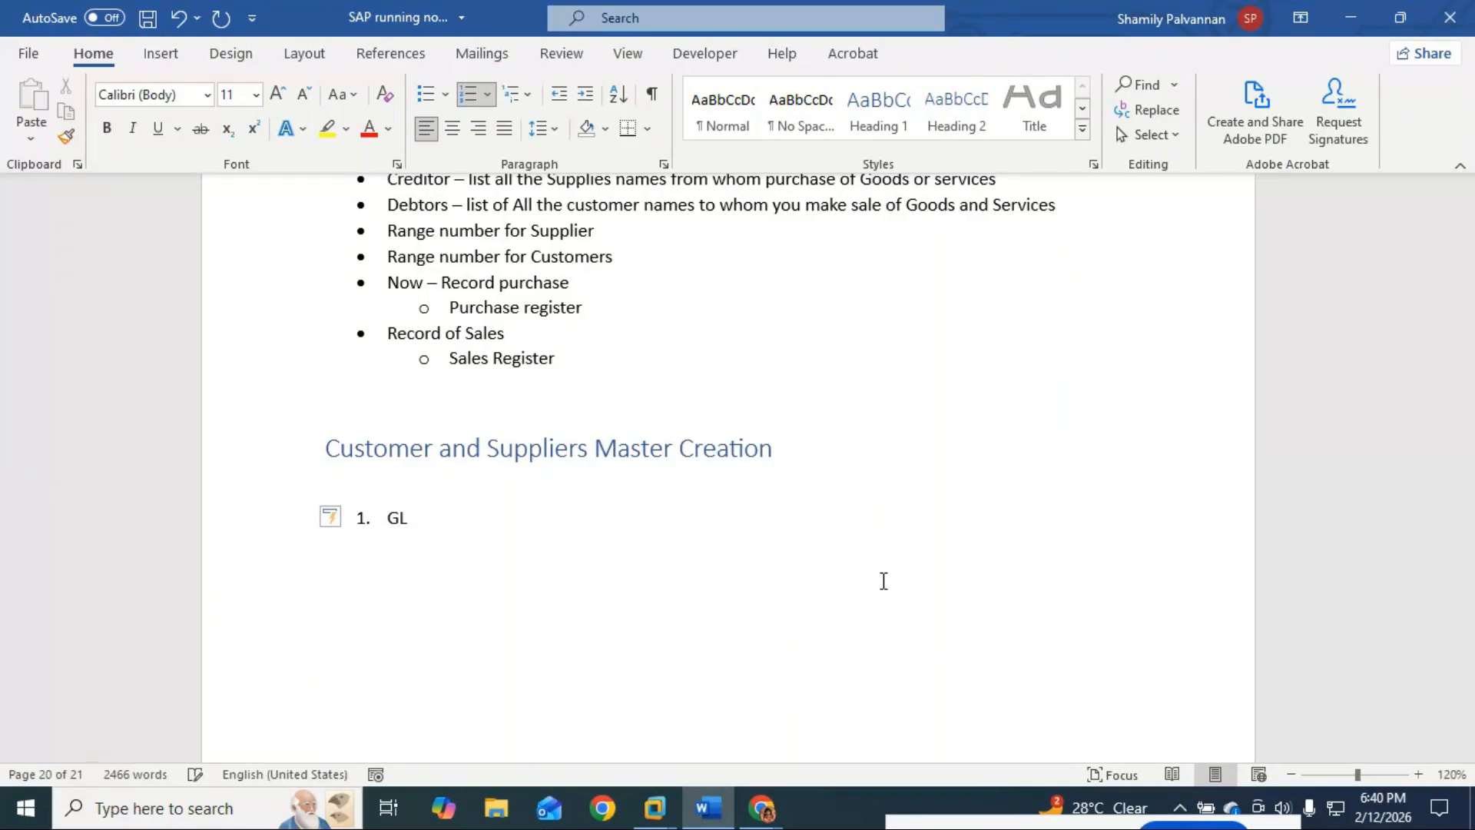
pyautogui.write(' Account')
pyautogui.write(' fro')
pyautogui.press('BackSpace')
pyautogui.press('BackSpace')
pyautogui.press('BackSpace')
pyautogui.write('or')
pyautogui.press('Return')
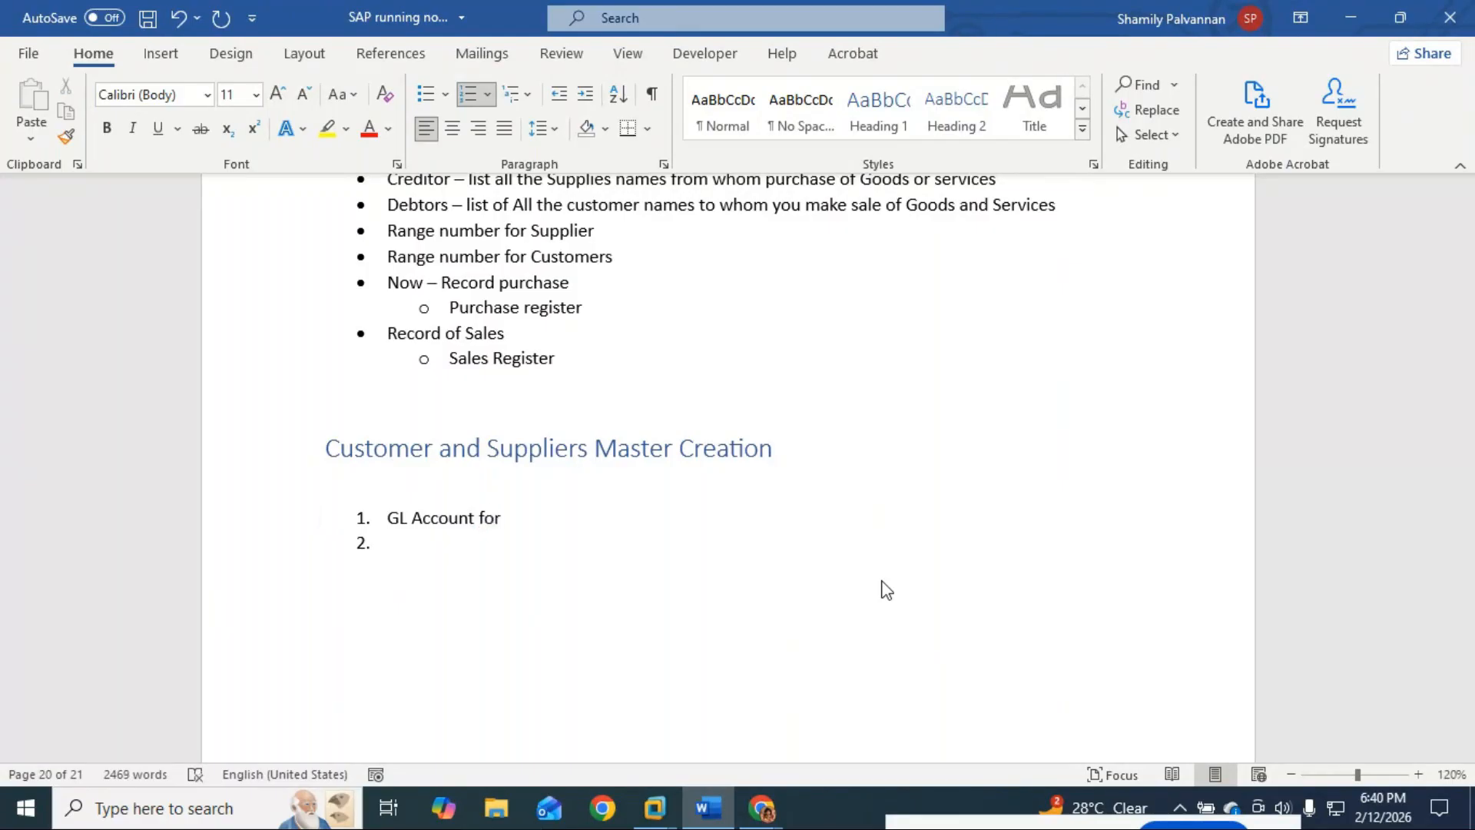
pyautogui.press('Tab')
pyautogui.write('Sundry')
pyautogui.press('BackSpace')
pyautogui.write('deb')
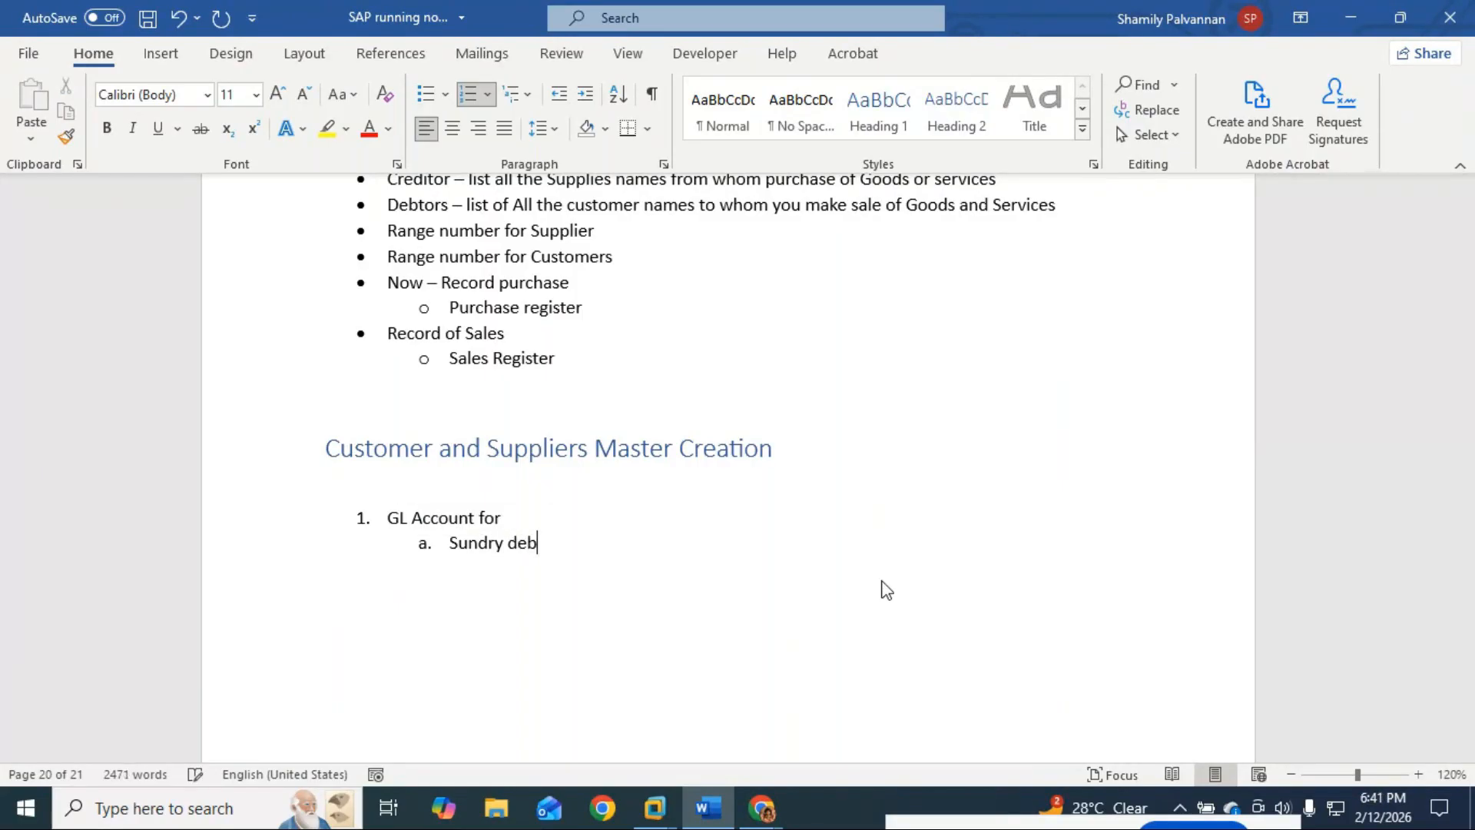
pyautogui.write('tors >>')
pyautogui.press('BackSpace')
pyautogui.press('BackSpace')
pyautogui.press('BackSpace')
pyautogui.write('--')
pyautogui.press('BackSpace')
pyautogui.press('BackSpace')
pyautogui.write('Under Assests')
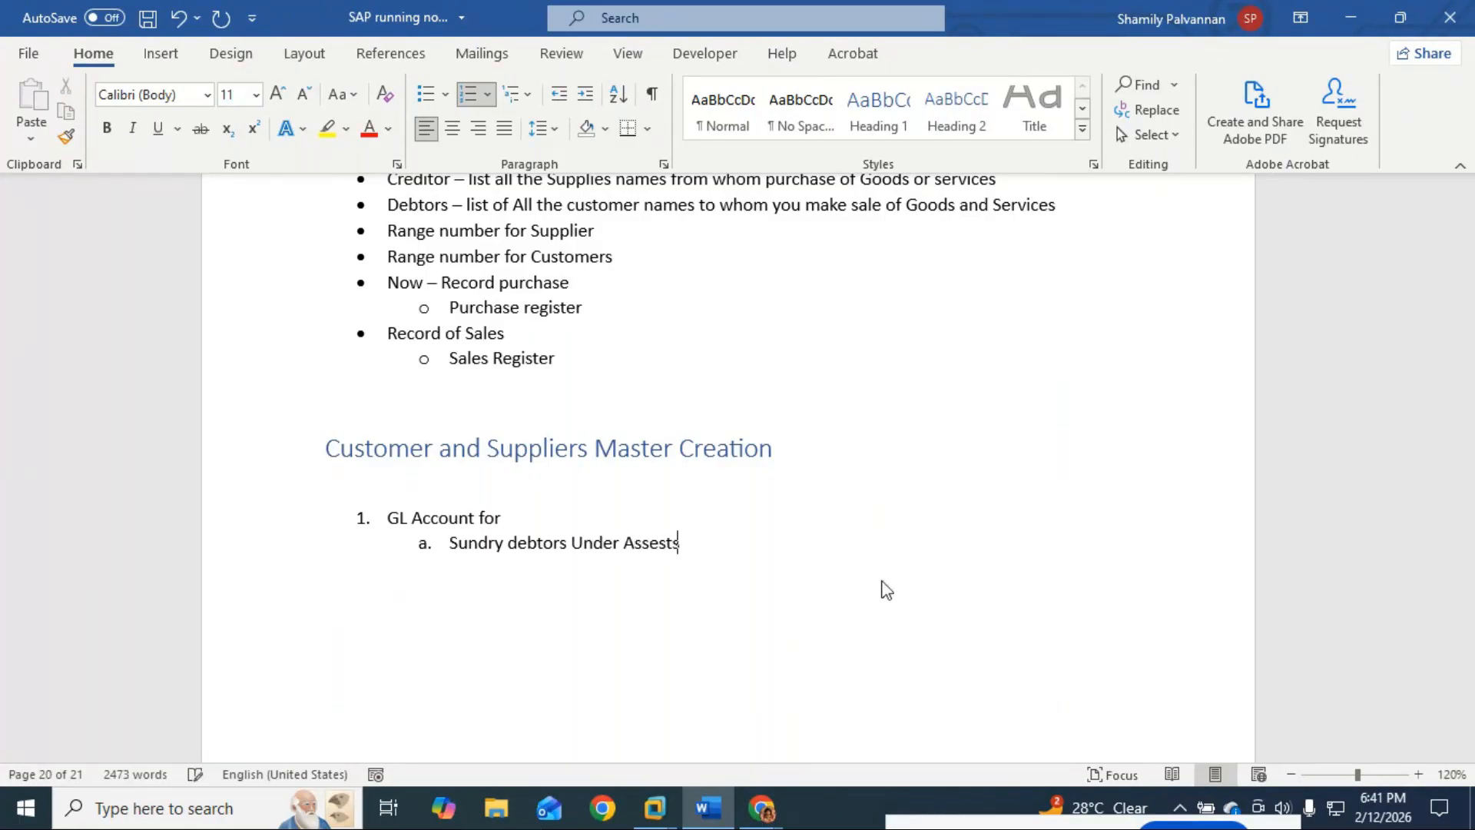
pyautogui.write(' group')
# Step: Add sub-item b. 'Sundry Creditor Under Liabilities group', correct 'Assests' to 'Assets', and start item 2
pyautogui.press('Return')
pyautogui.write('Sund')
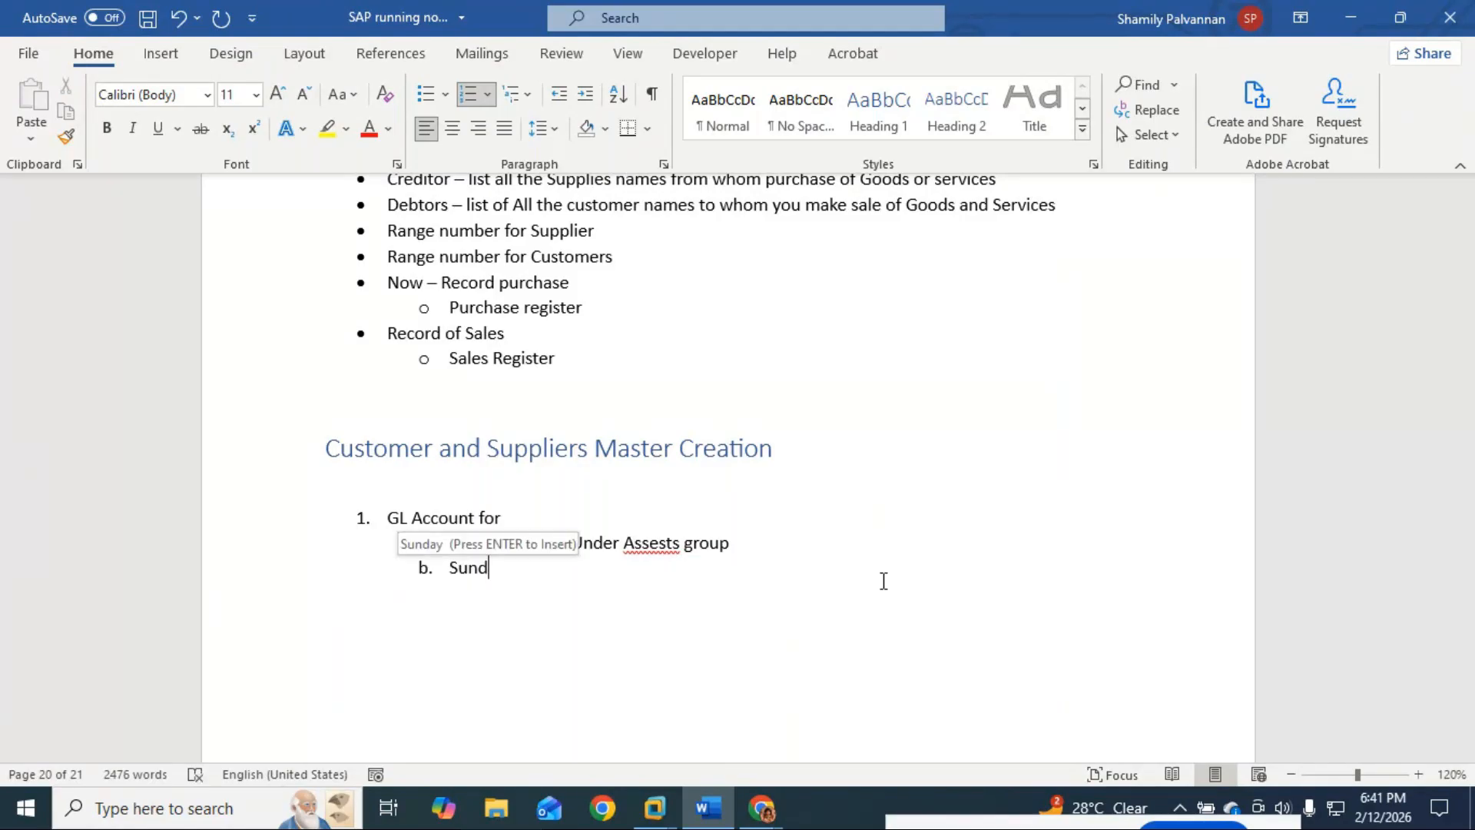
pyautogui.write('ry  Cred')
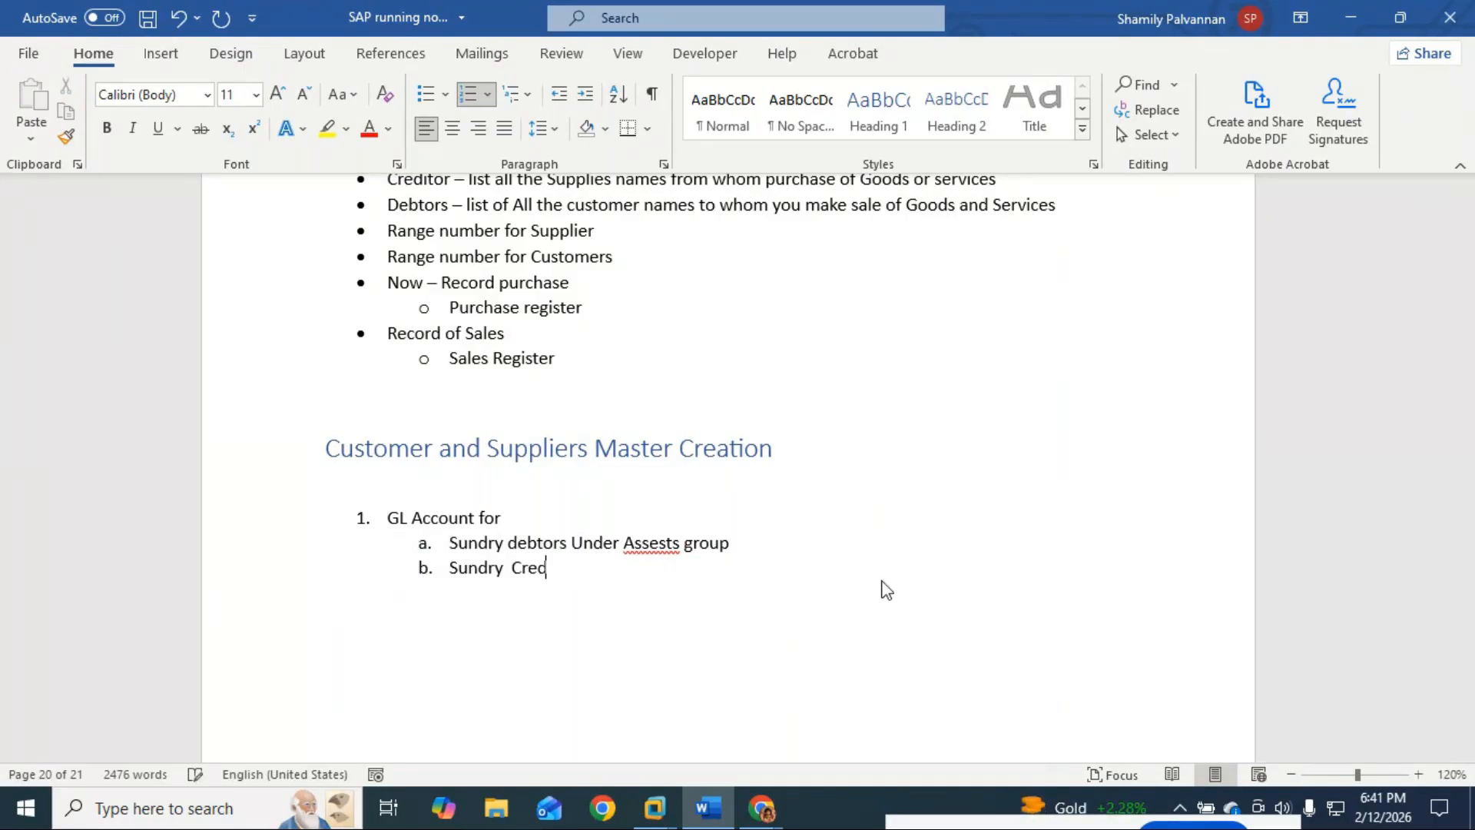
pyautogui.write('itor Under Liabilities')
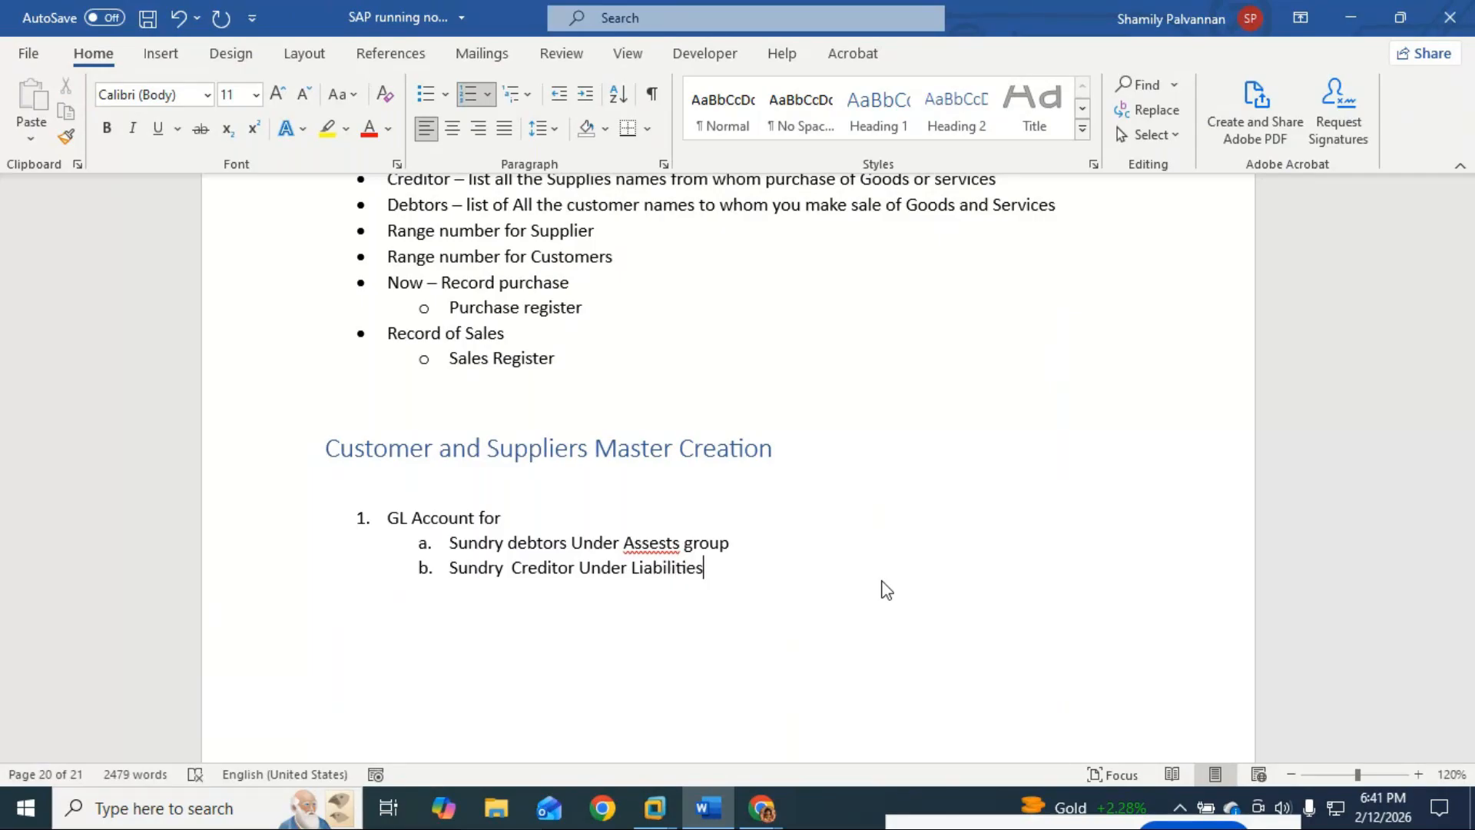
pyautogui.write(' group')
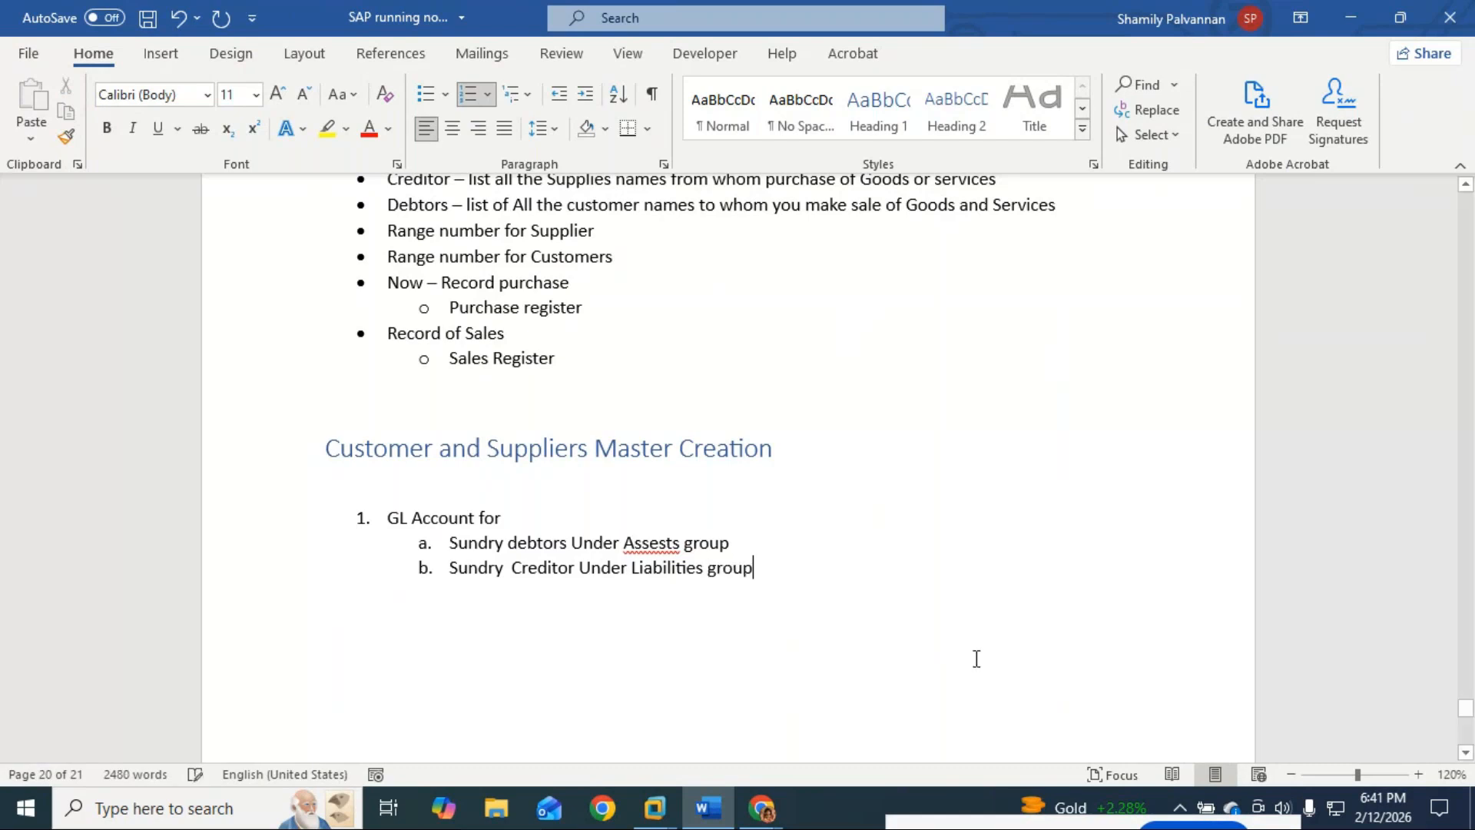
pyautogui.rightClick(659, 541)
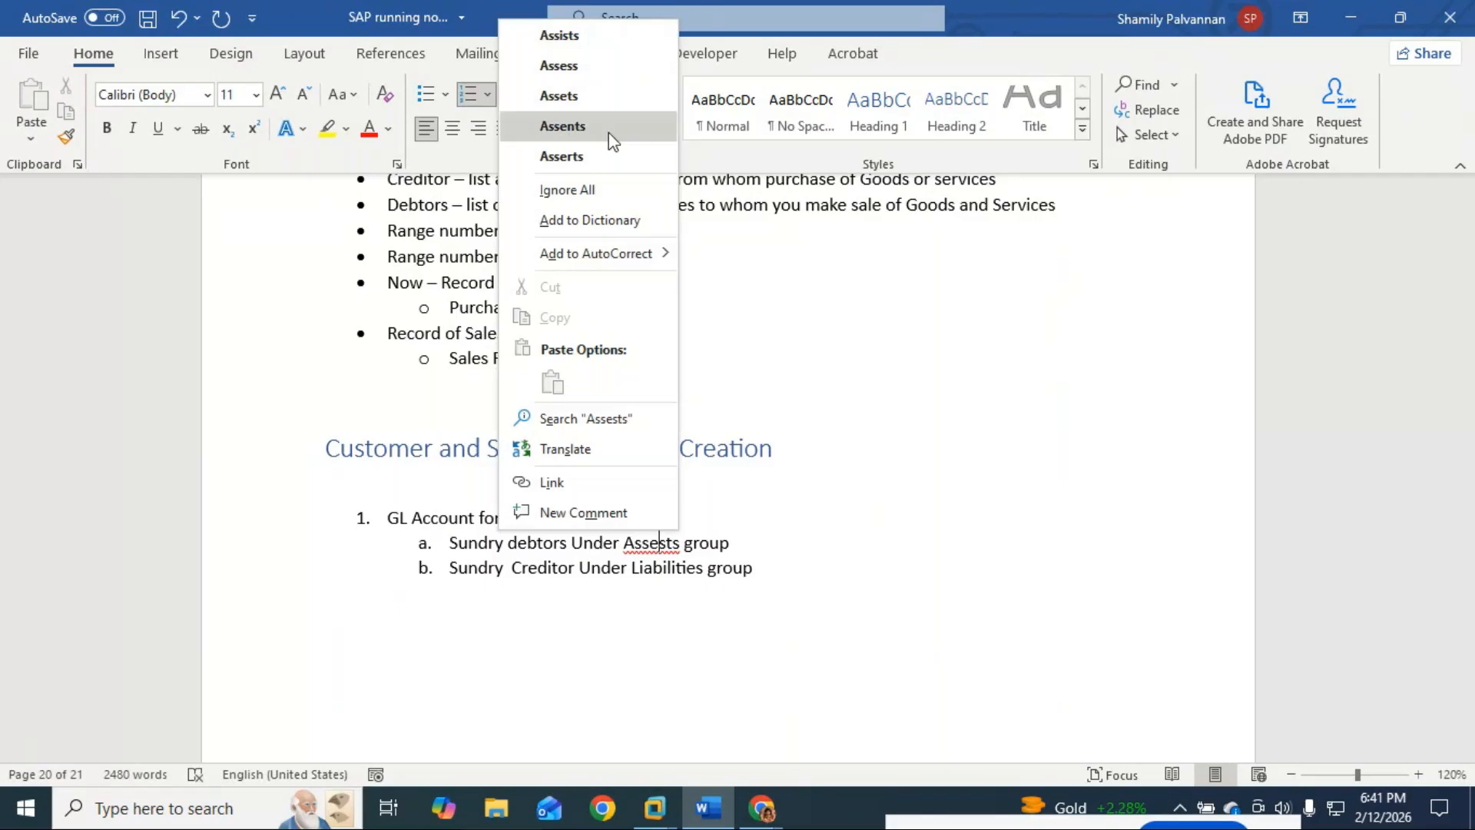
pyautogui.click(559, 96)
pyautogui.click(759, 569)
pyautogui.press('Return')
pyautogui.hotkey('shift', 'Tab')
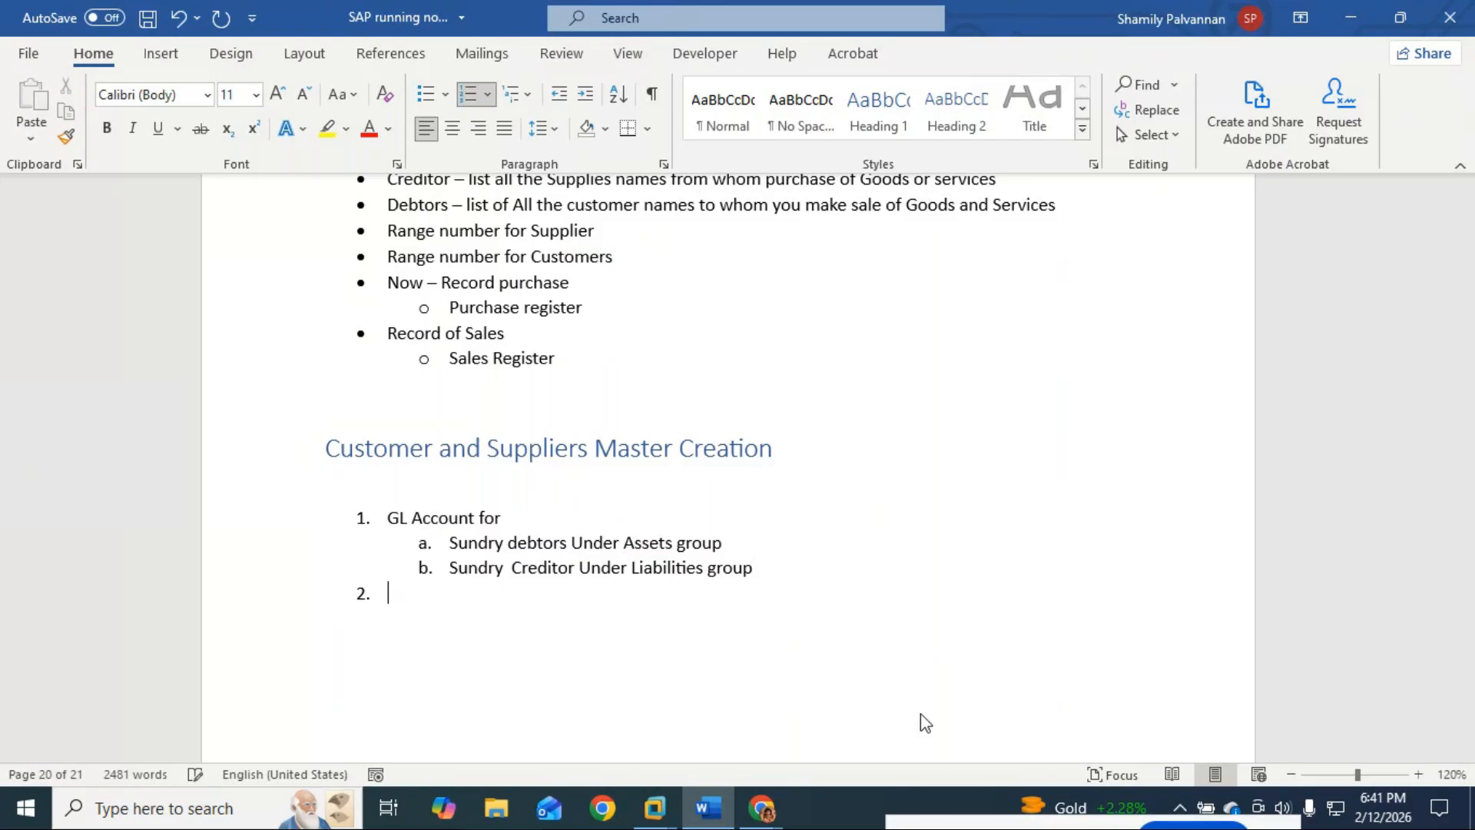
# Step: Replace the empty item with a plain 'General Ledger master - FS00' line, then switch to SAP
pyautogui.press('Return')
pyautogui.write('G')
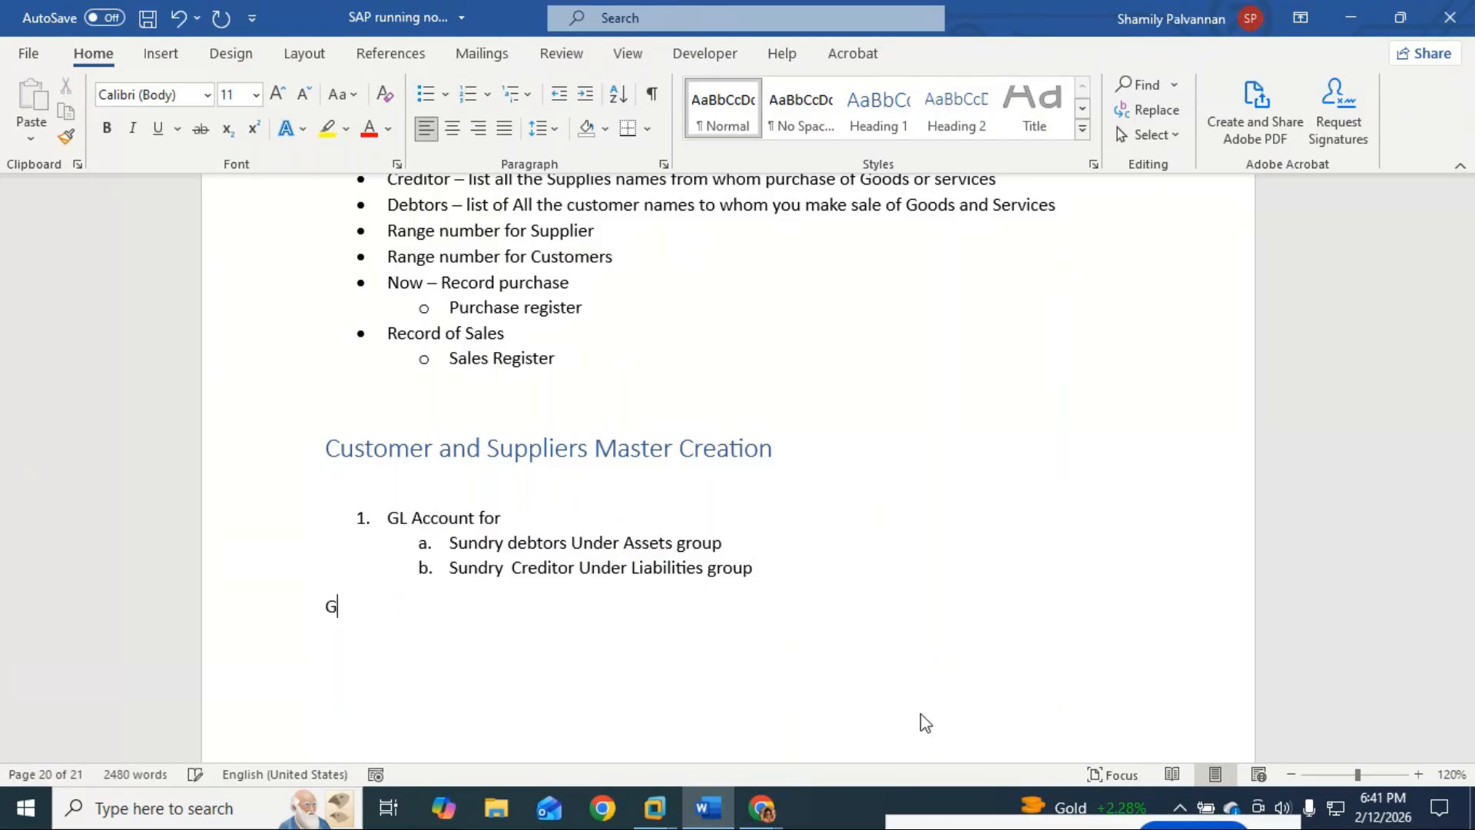
pyautogui.write('eneral Ledger master - FS0')
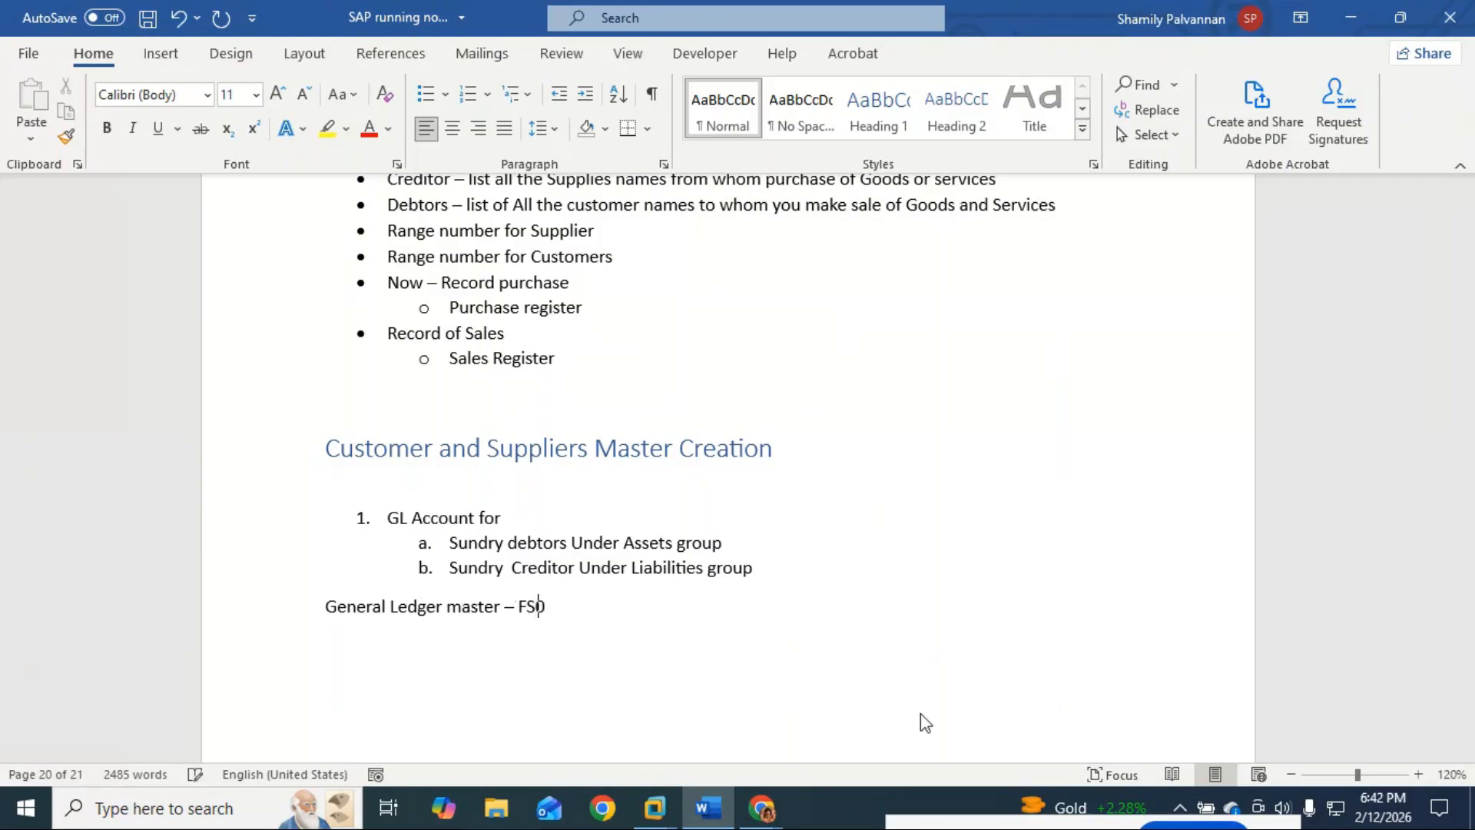
pyautogui.write('0')
pyautogui.press('Return')
pyautogui.hotkey('alt', 'Tab')
pyautogui.hotkey('alt', 'Tab')
pyautogui.hotkey('alt', 'Tab')
pyautogui.hotkey('alt', 'Tab')
pyautogui.hotkey('alt', 'Tab')
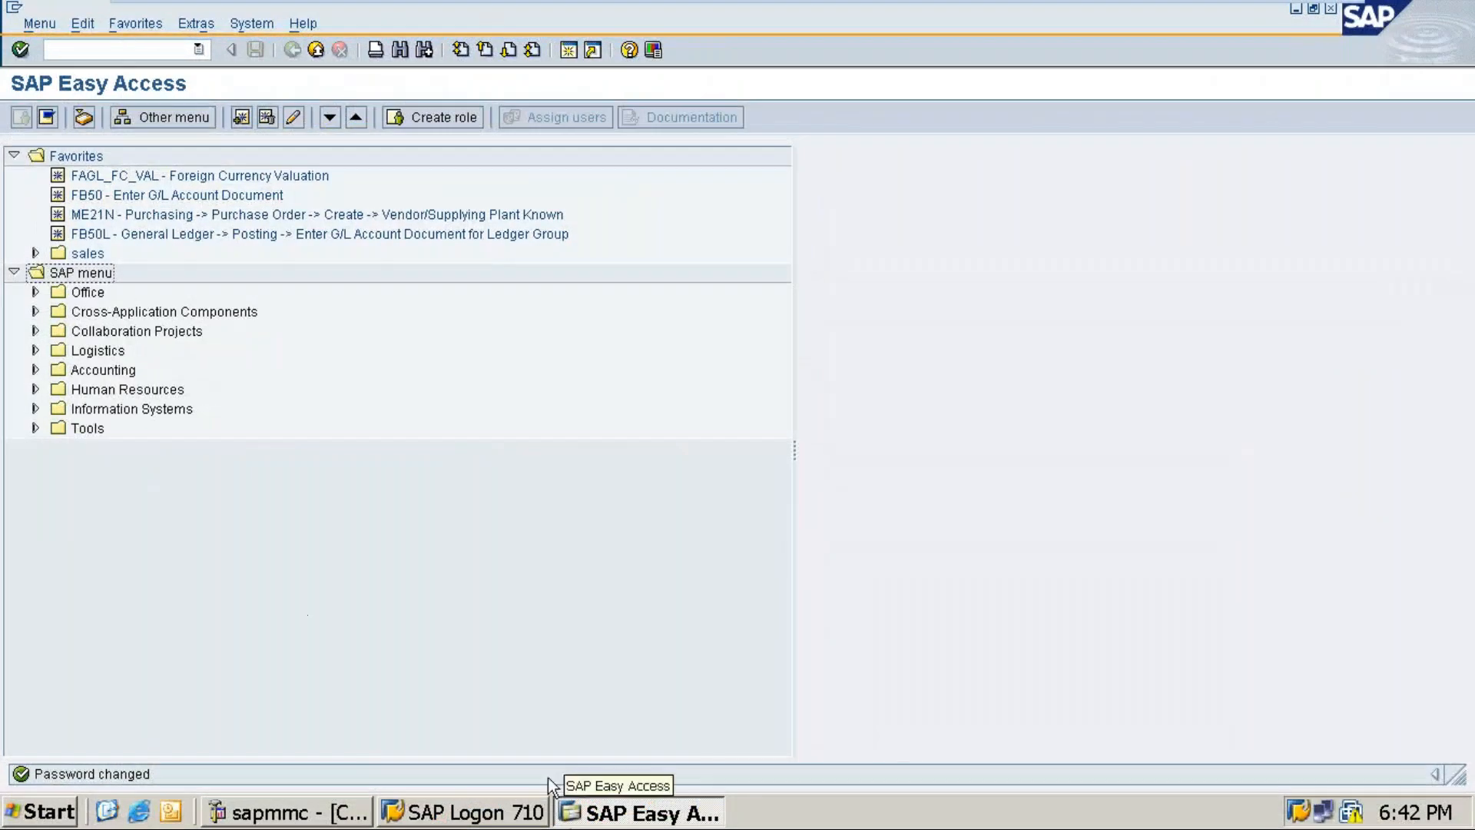
# Step: Run /nFS00 and expand the Assets and liabilities account groups for company code RYL1
pyautogui.click(108, 49)
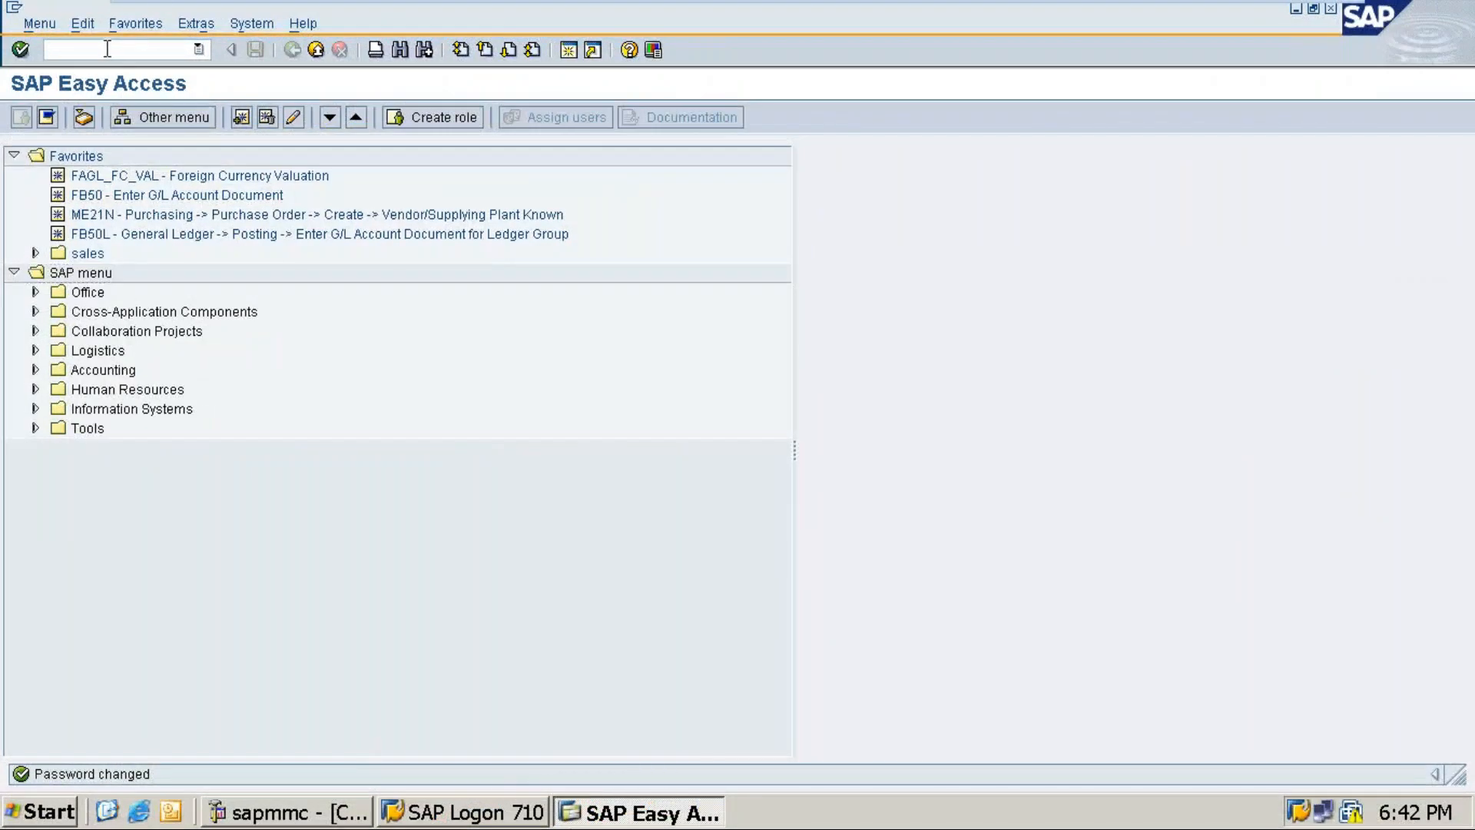
pyautogui.write('/nfs00')
pyautogui.press('Return')
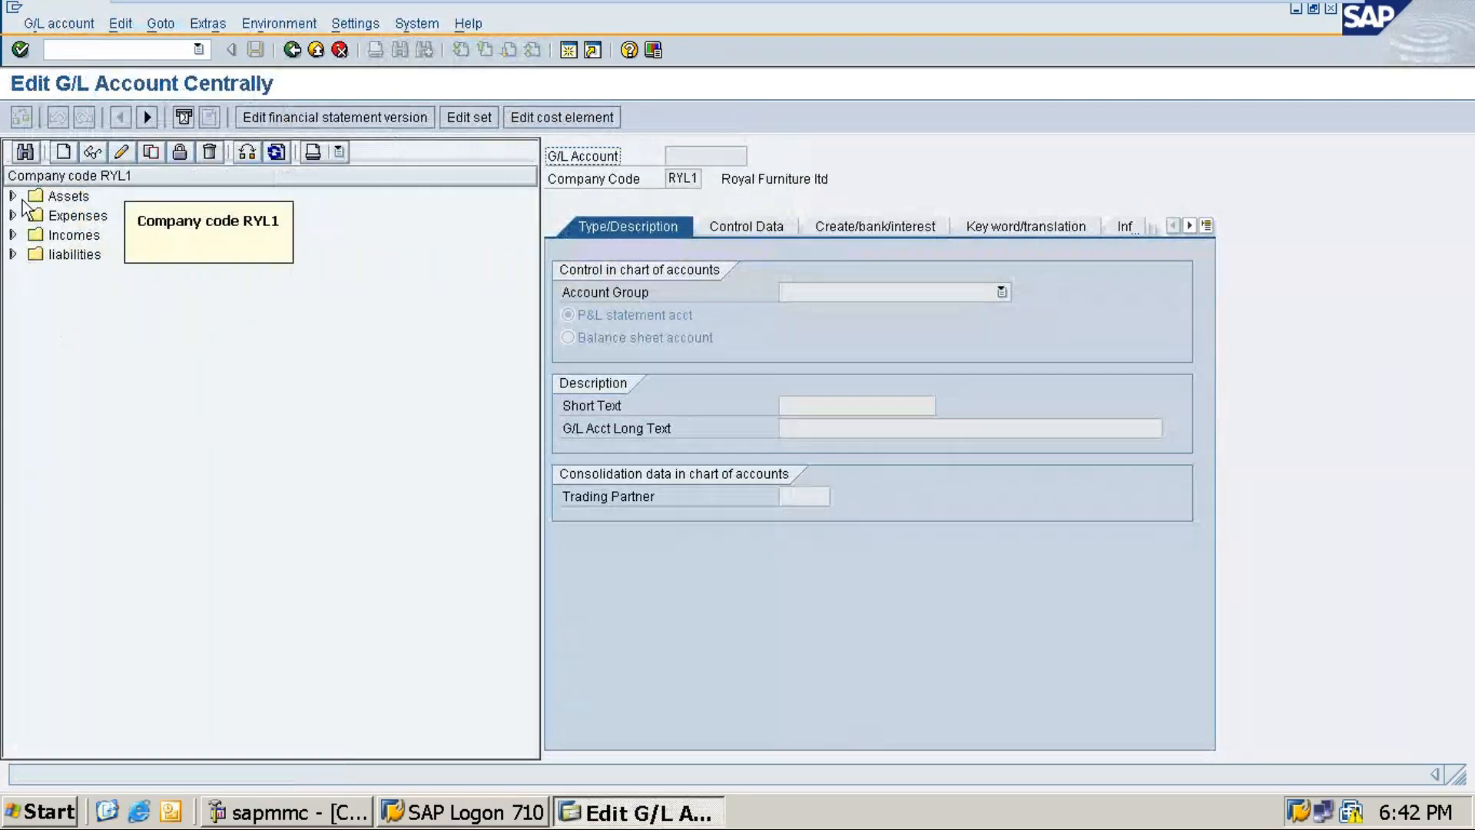
pyautogui.click(13, 197)
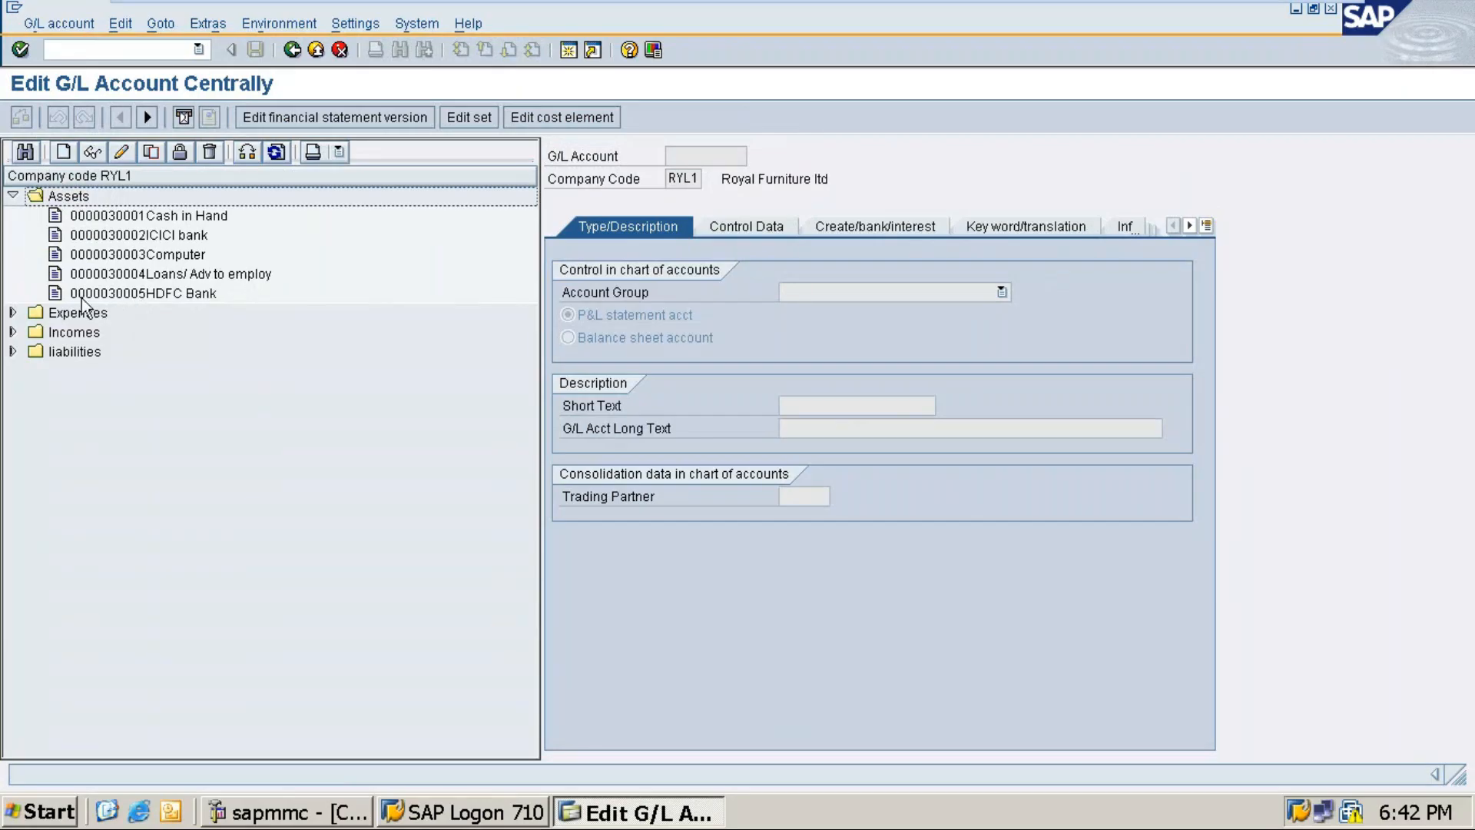
pyautogui.click(13, 352)
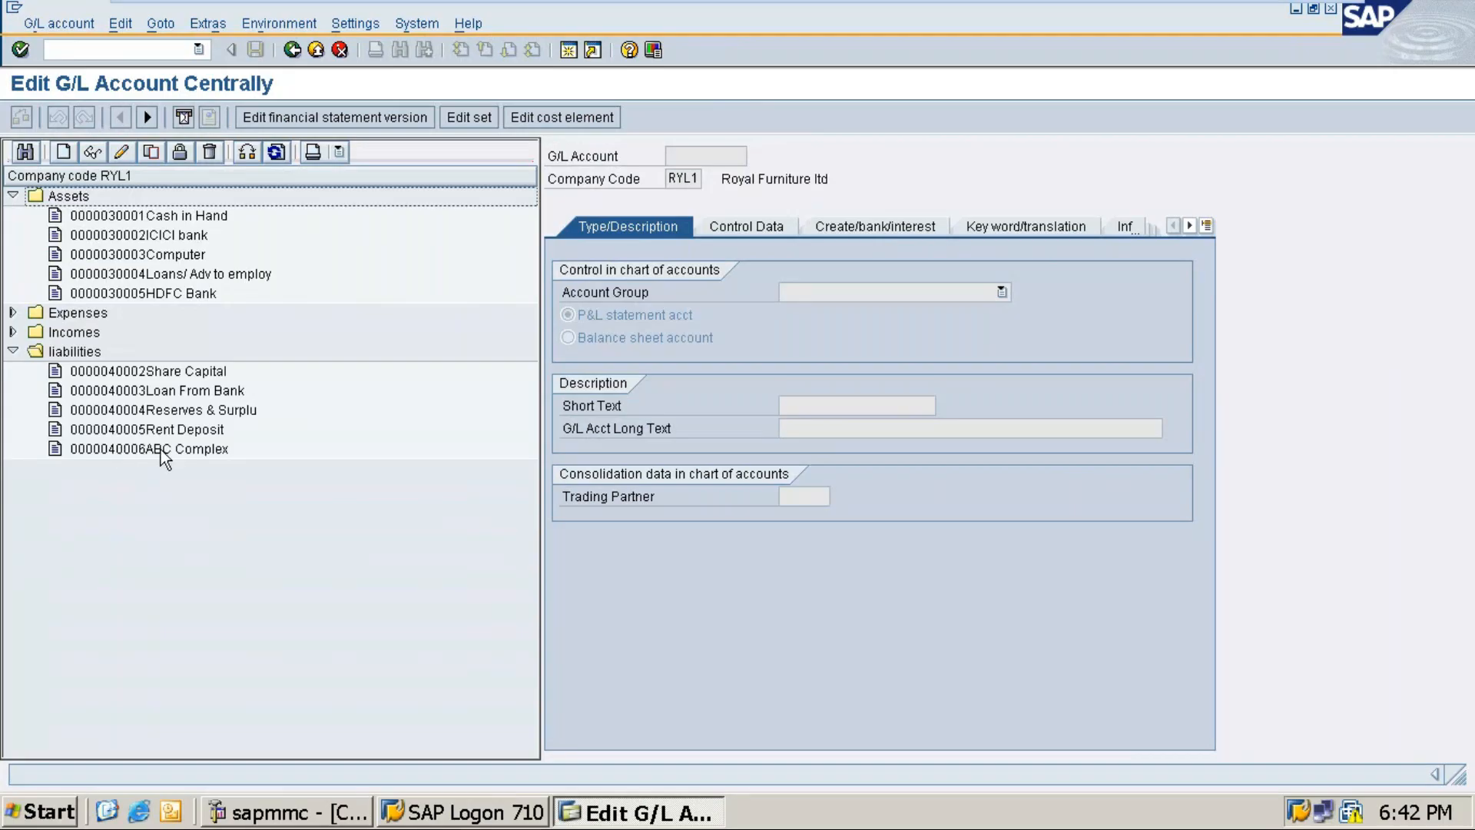
# Step: Begin creating G/L account 30006 for company code RYL1
pyautogui.click(62, 154)
pyautogui.write('Sund')
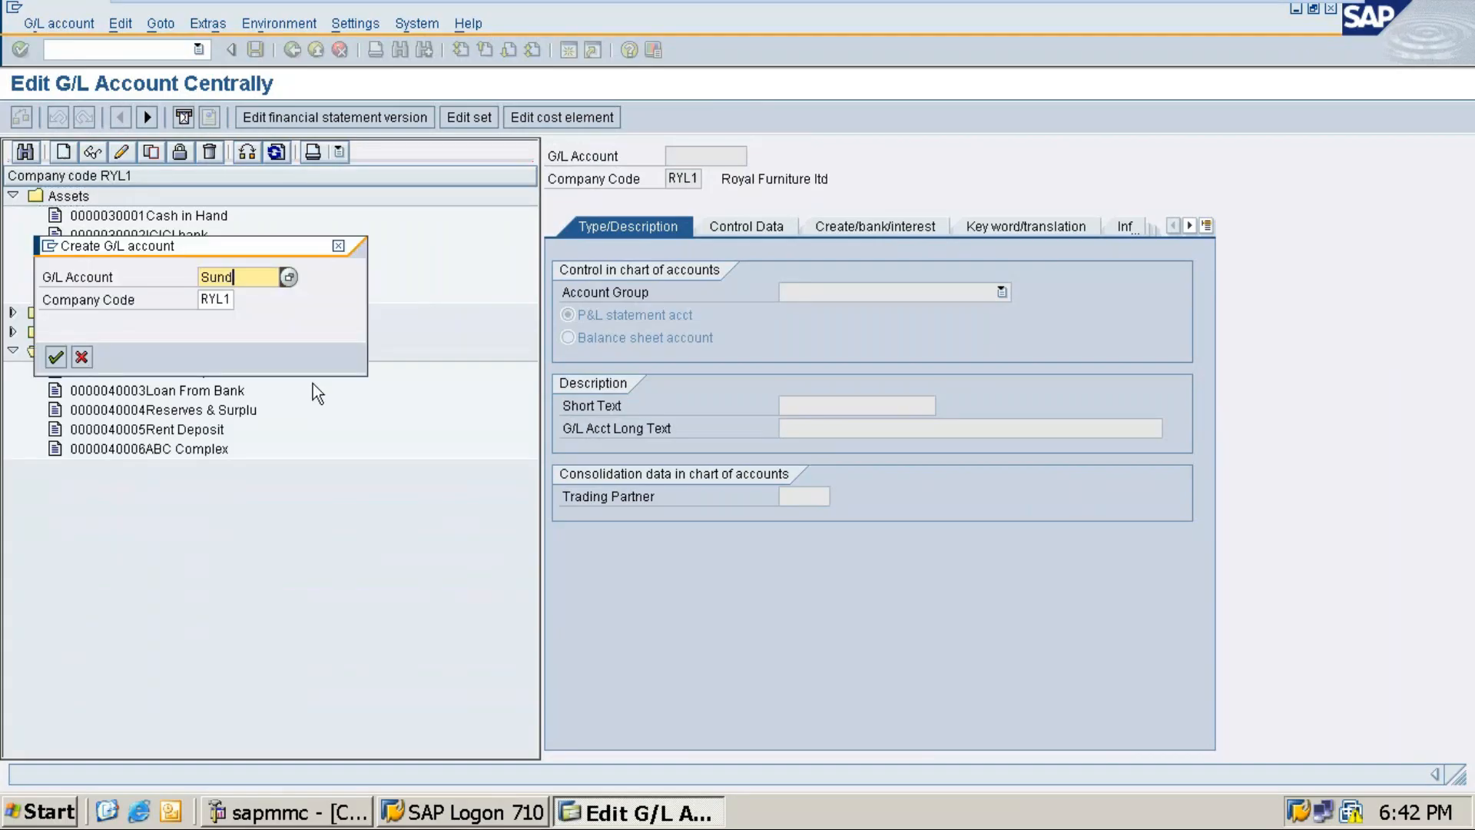
pyautogui.press('BackSpace')
pyautogui.press('BackSpace')
pyautogui.press('BackSpace')
pyautogui.press('BackSpace')
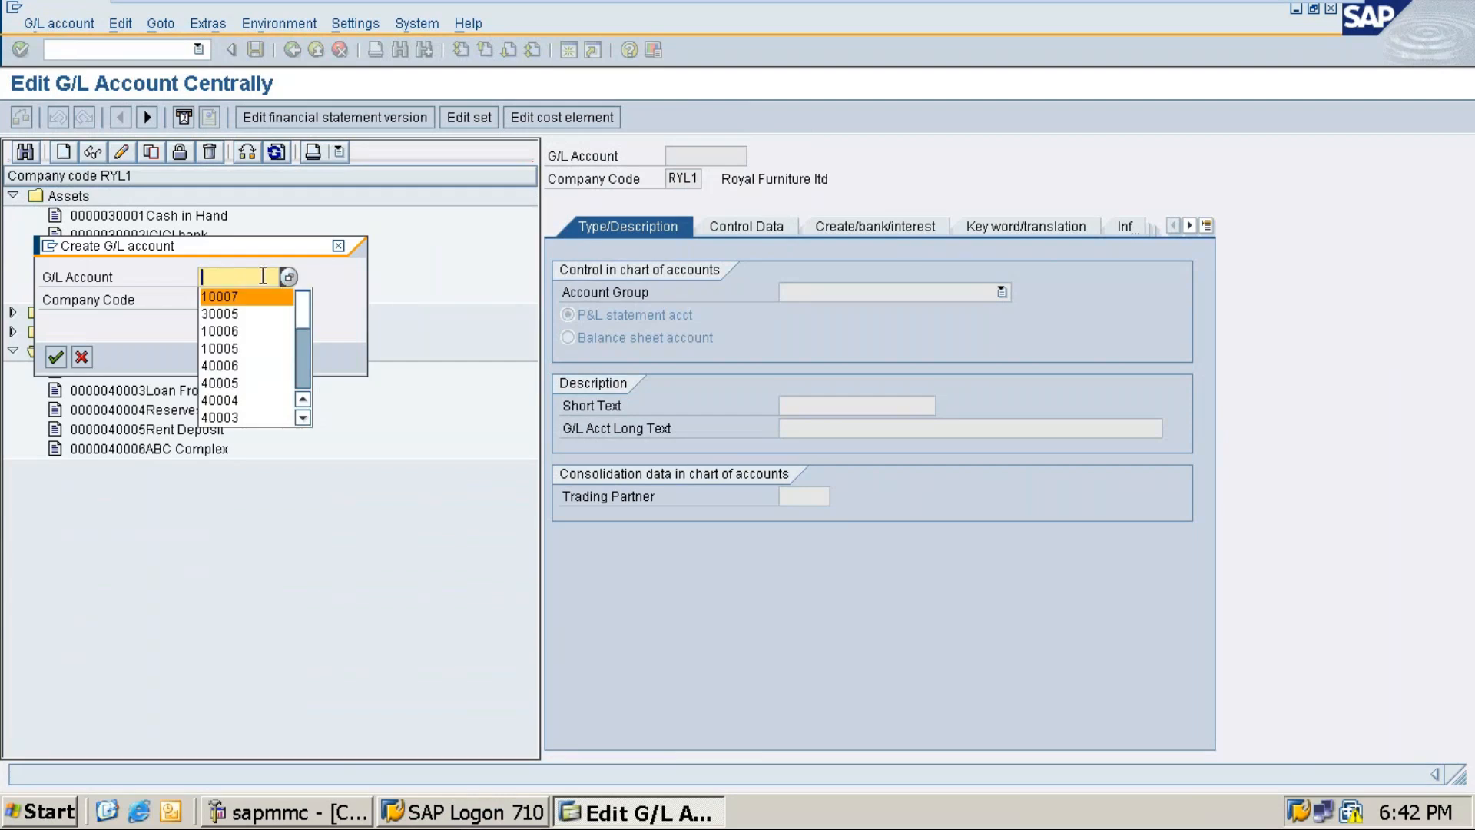
pyautogui.moveTo(251, 252); pyautogui.dragTo(250, 411)
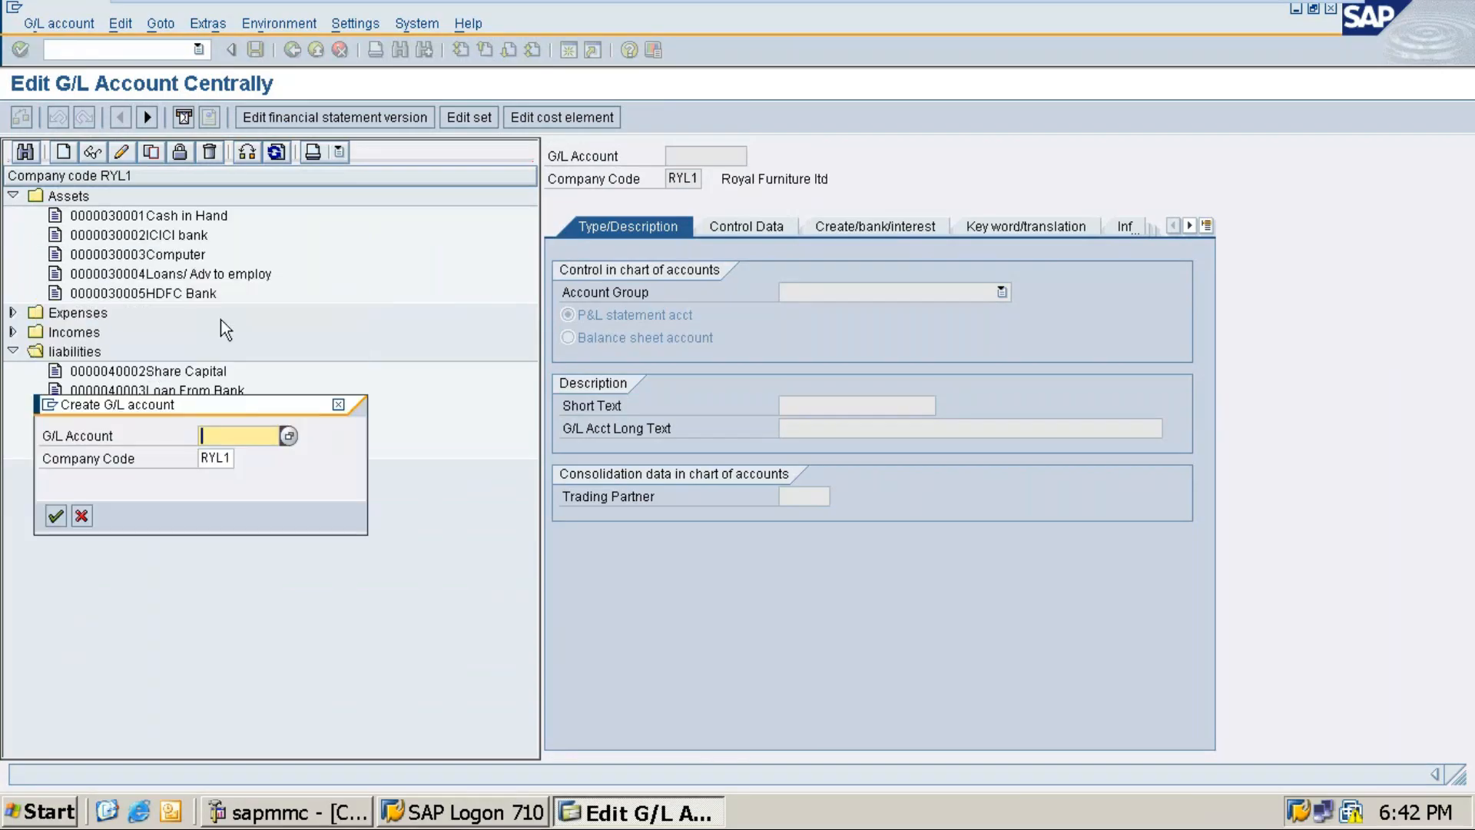
pyautogui.write('30006')
pyautogui.click(54, 516)
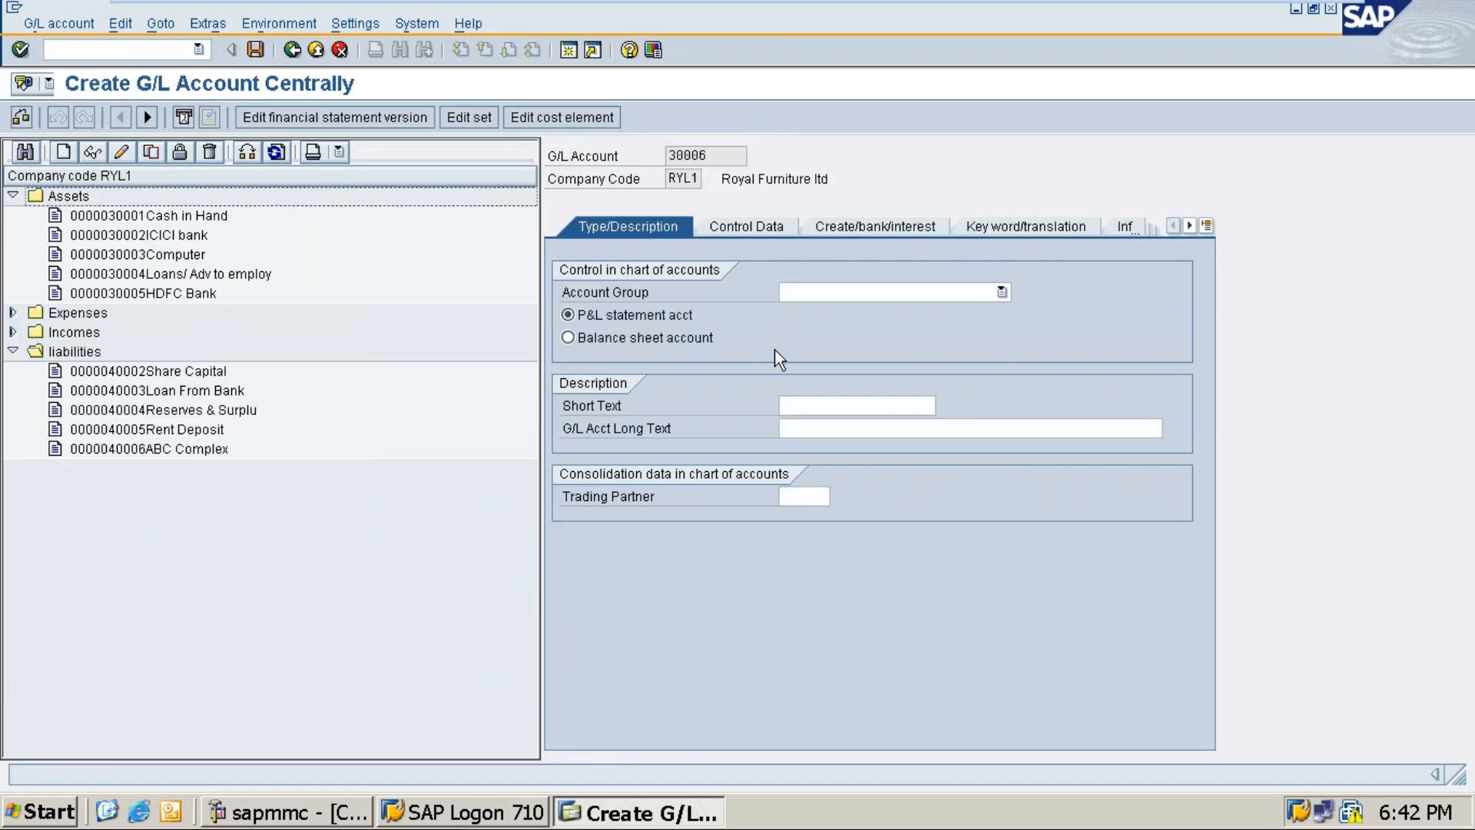
# Step: Set account group Assets, balance sheet account, and Sundry Debtors as short and long text
pyautogui.click(831, 292)
pyautogui.click(802, 311)
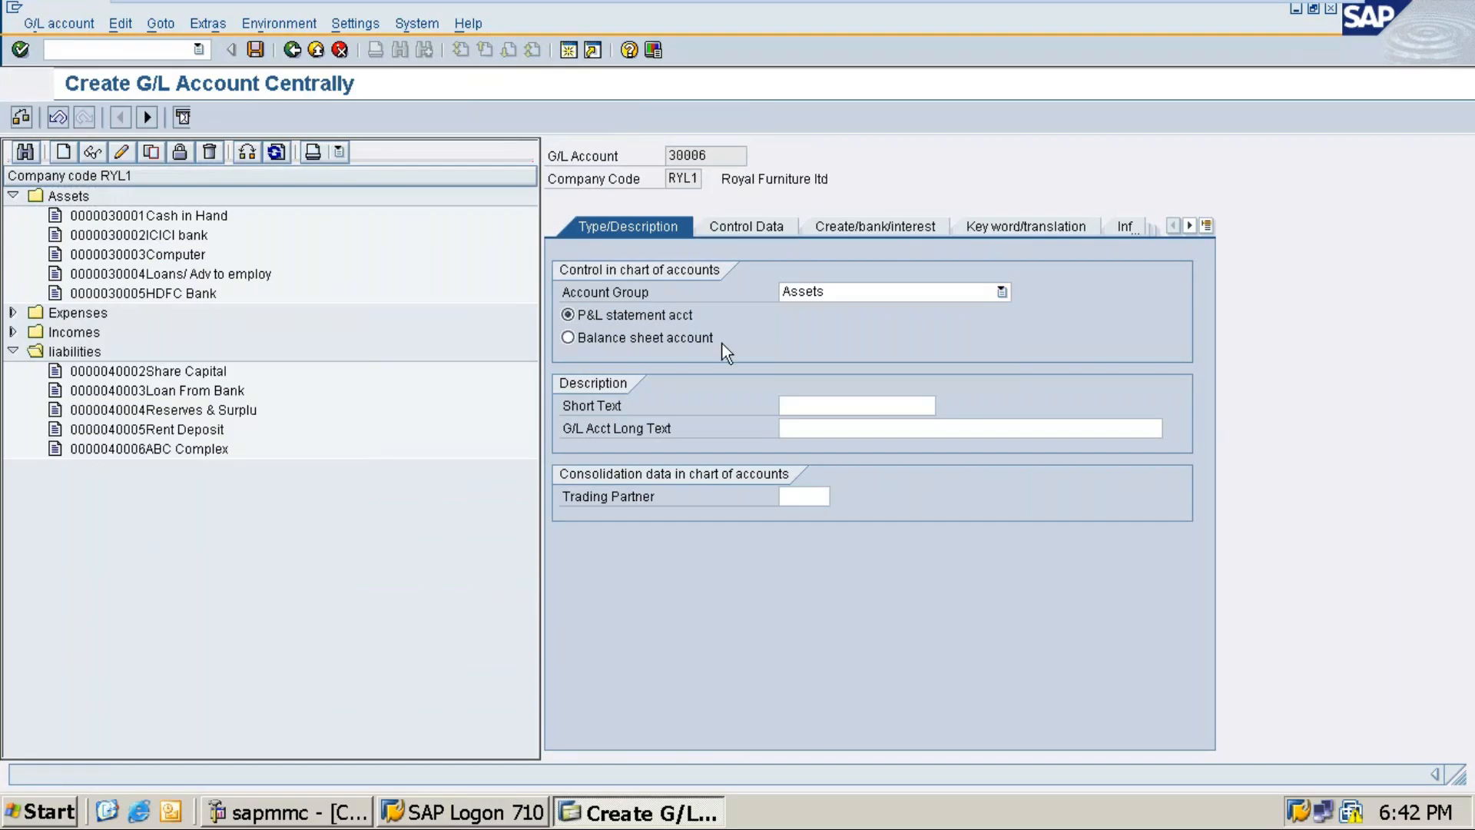
pyautogui.click(610, 335)
pyautogui.click(805, 402)
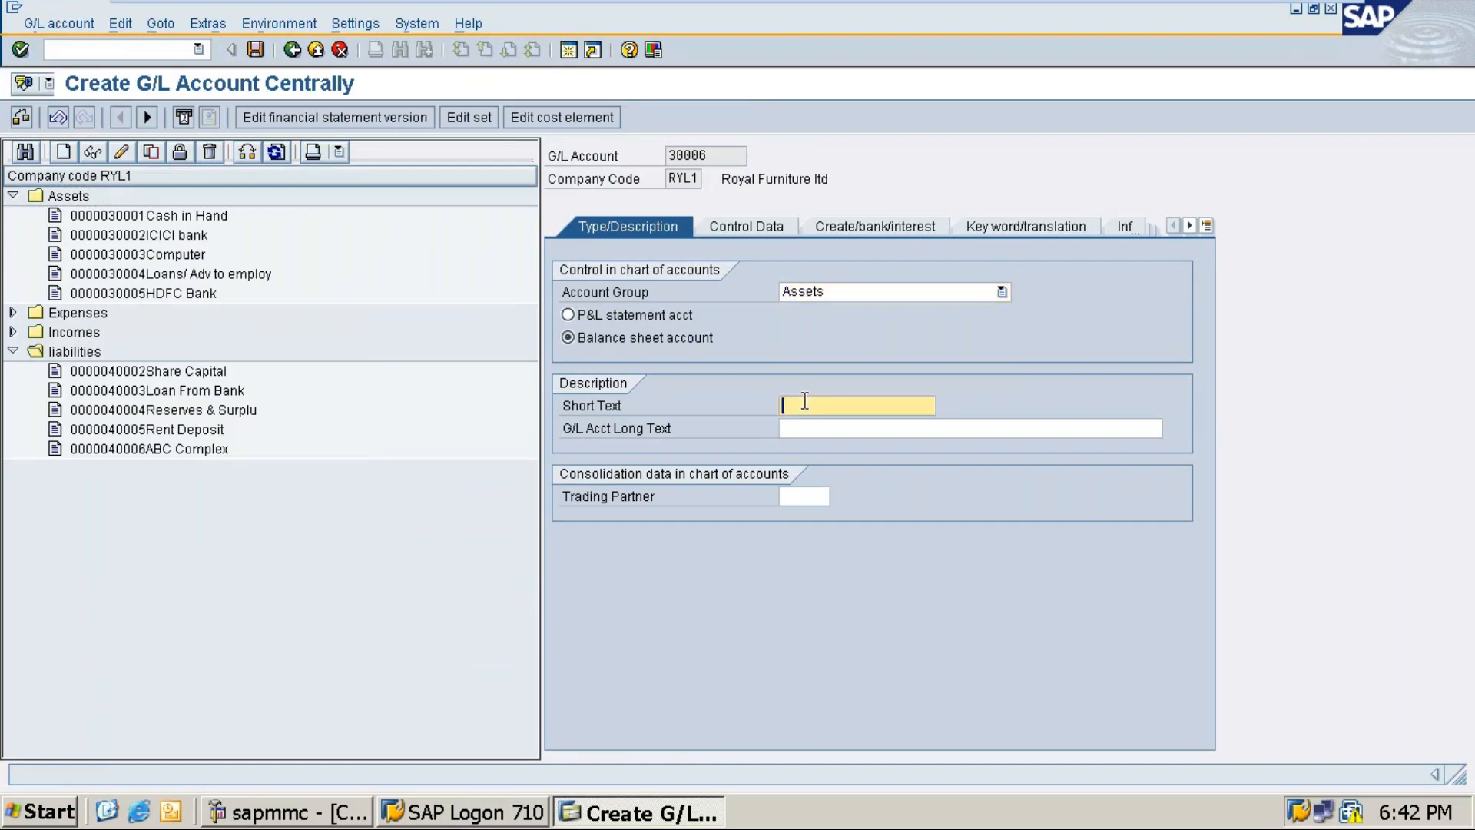
pyautogui.write('Sundry Debtors')
pyautogui.moveTo(878, 407); pyautogui.dragTo(762, 419)
pyautogui.hotkey('ctrl', 'c')
pyautogui.click(779, 430)
pyautogui.hotkey('ctrl', 'v')
# Step: On Control Data, set sort key 001 and reconciliation account type Customers
pyautogui.click(753, 224)
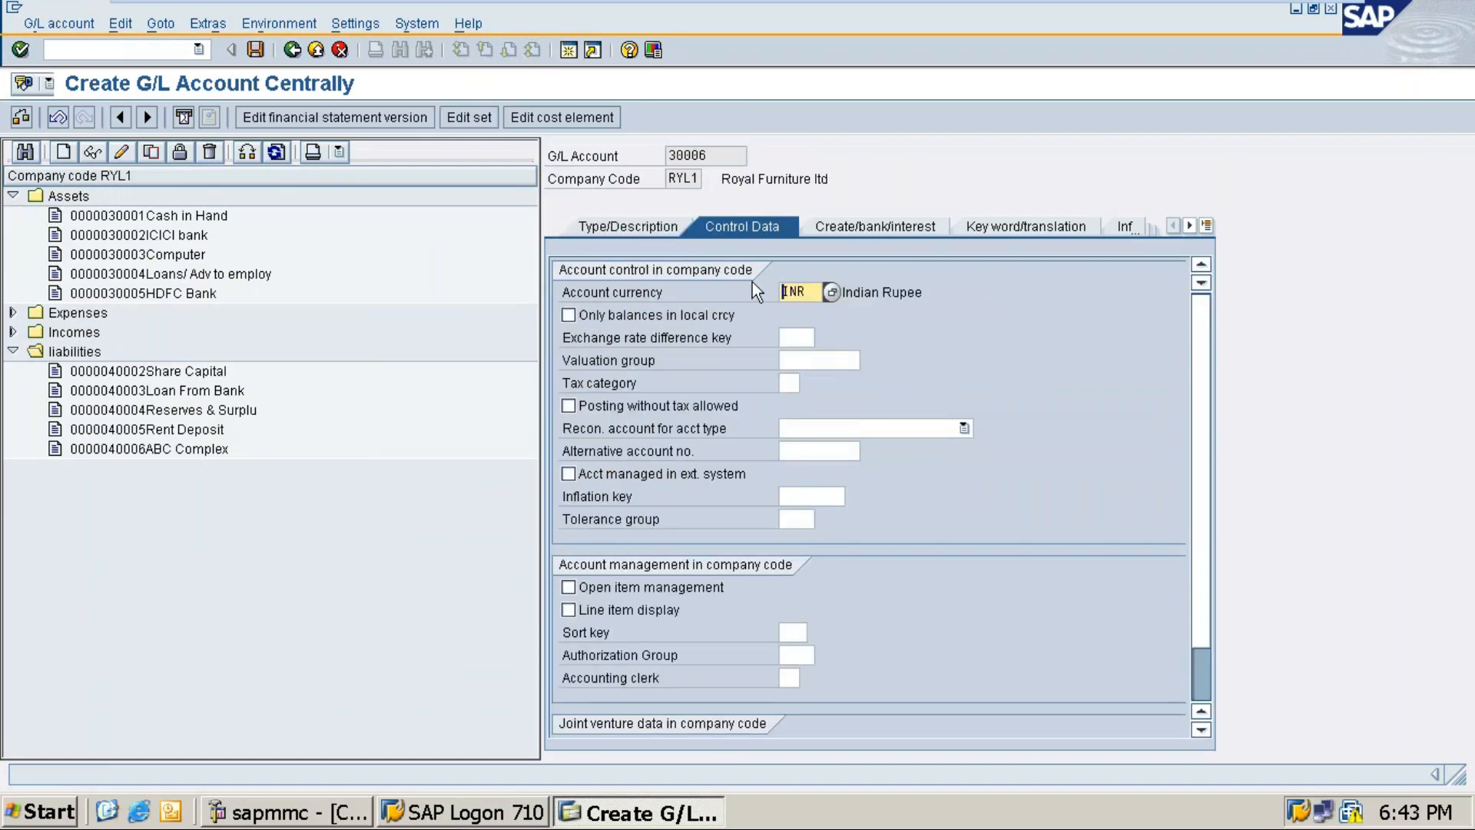
pyautogui.click(794, 632)
pyautogui.write('001')
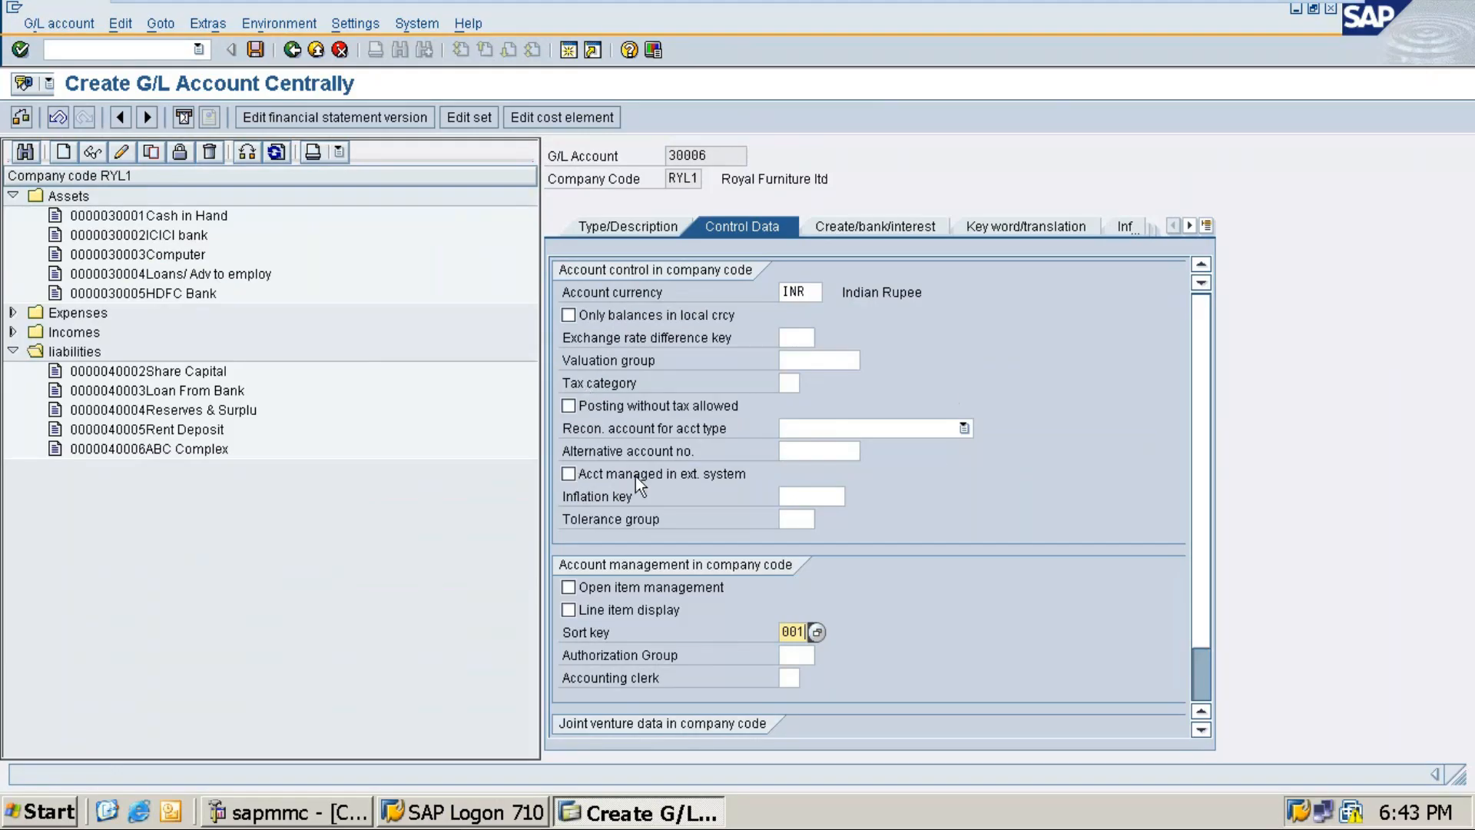
pyautogui.click(816, 432)
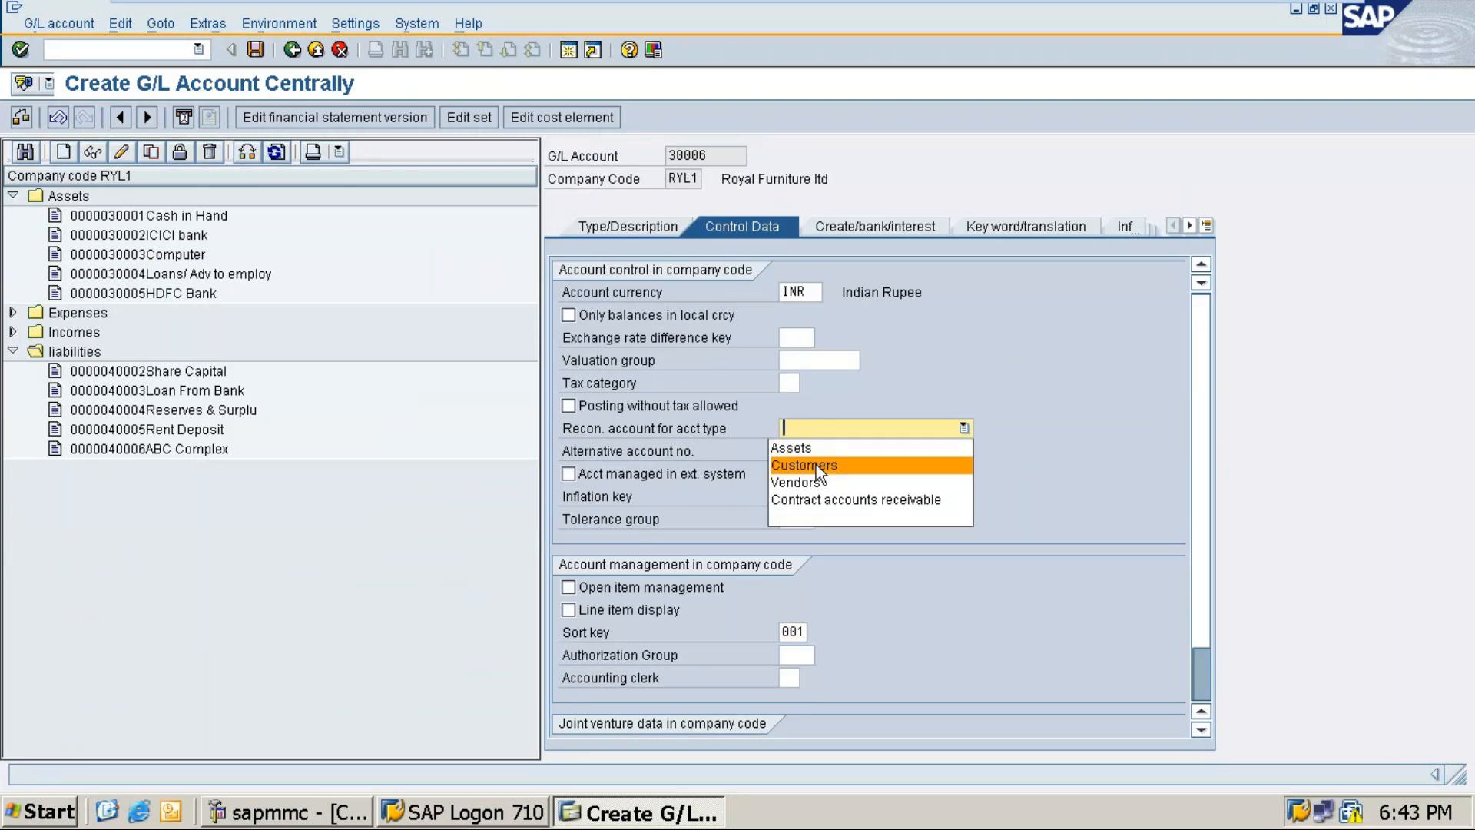
pyautogui.click(816, 466)
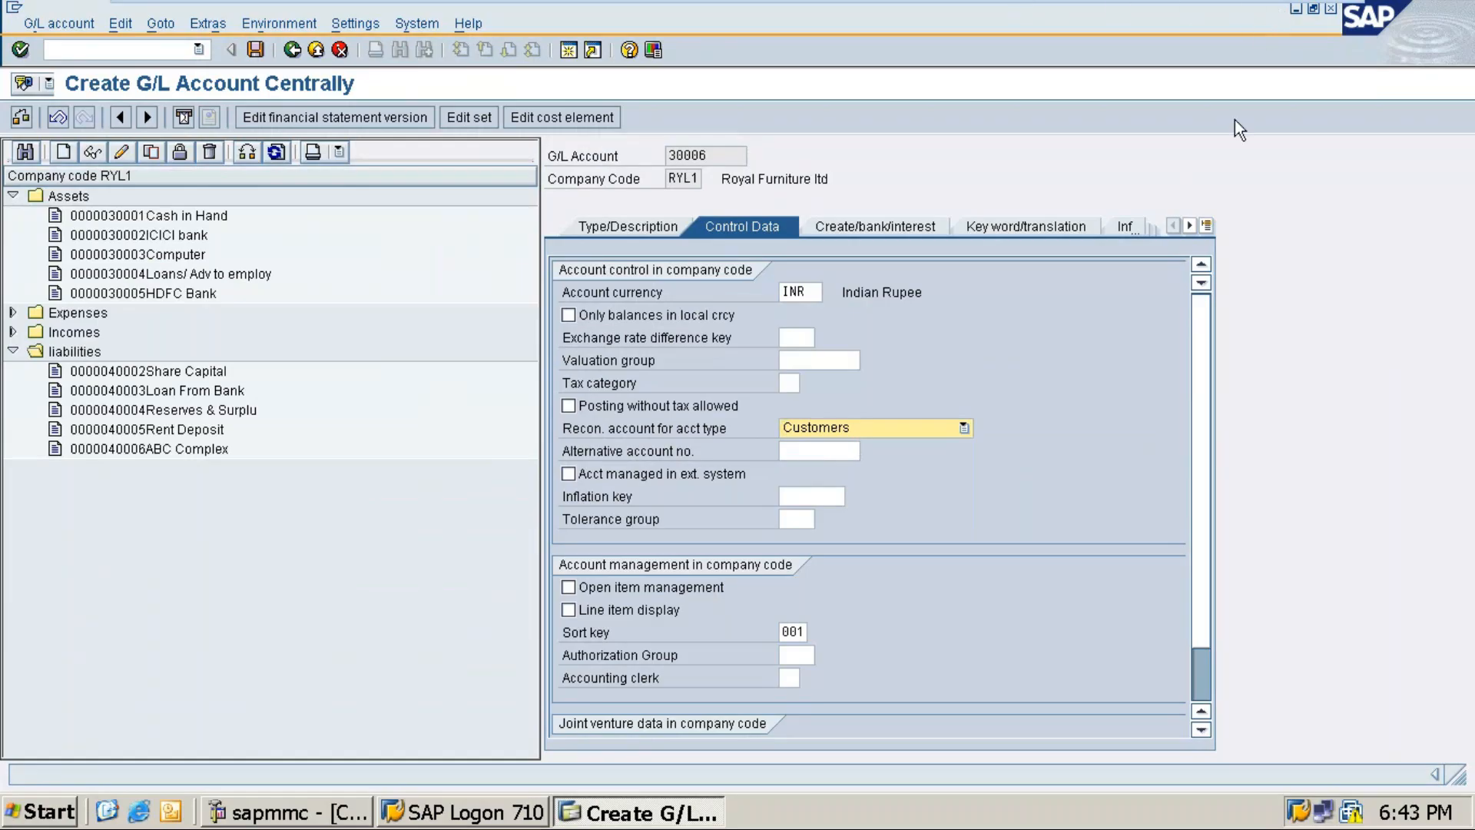
# Step: Minimise SAP to return to the Word running notes
pyautogui.click(1280, 21)
pyautogui.scroll(4, 579, 527)
pyautogui.scroll(10, 582, 530)
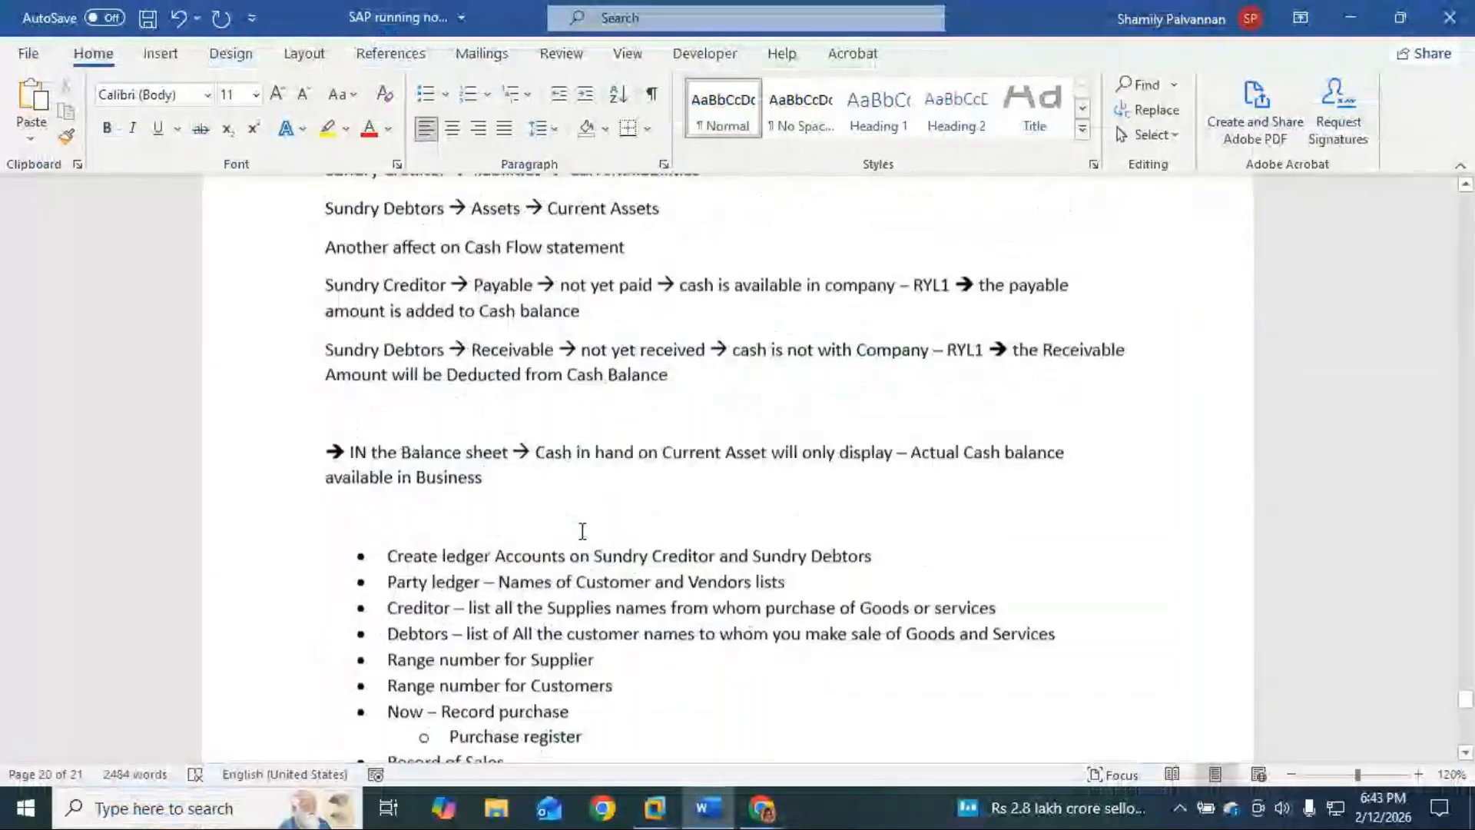
# Step: Scroll the Word notes down to the FS00 line, then minimise Word to show the meeting
pyautogui.scroll(-3, 689, 602)
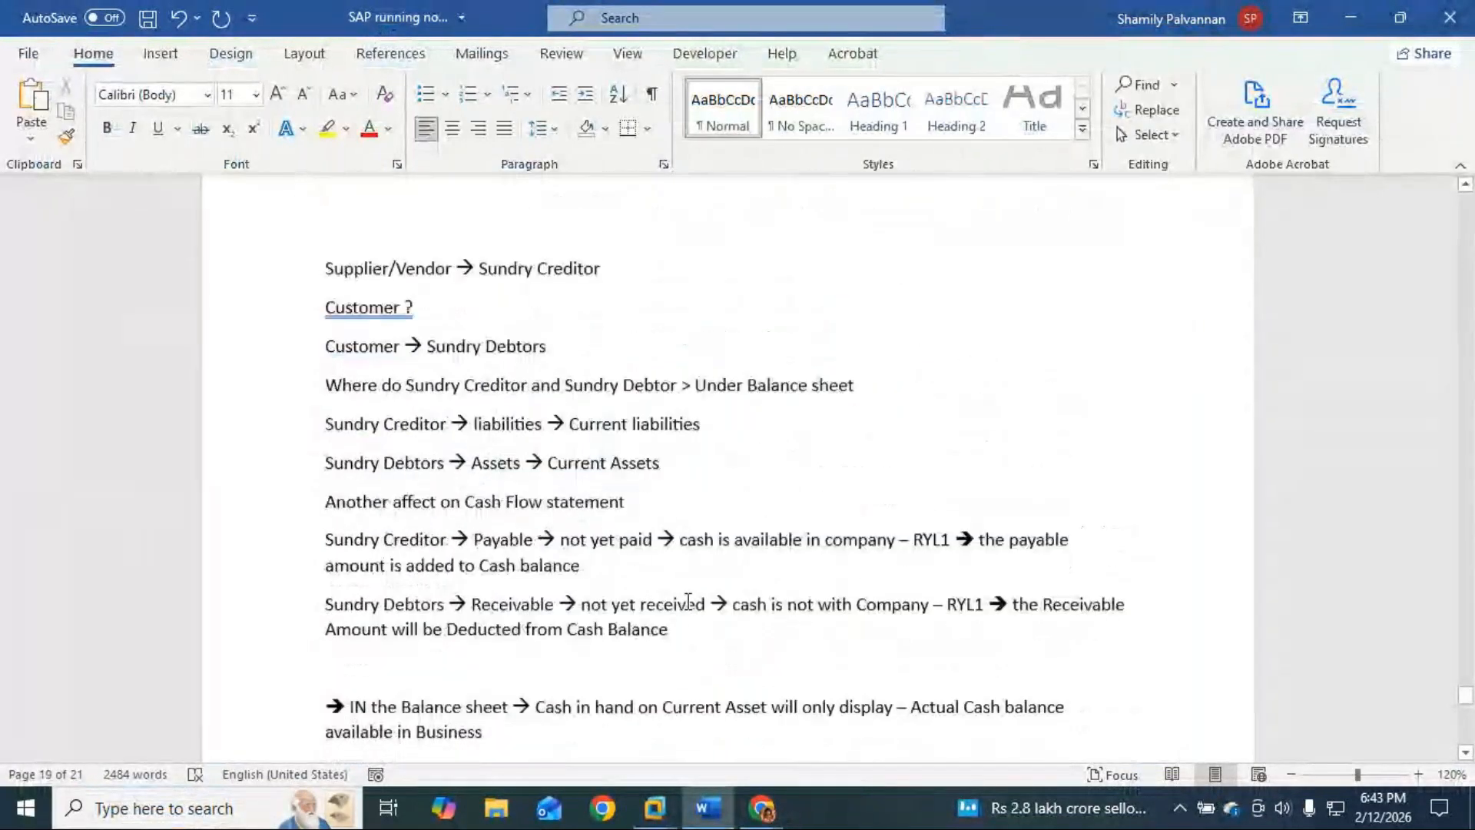
pyautogui.moveTo(626, 624); pyautogui.dragTo(329, 377)
pyautogui.scroll(10, 330, 439)
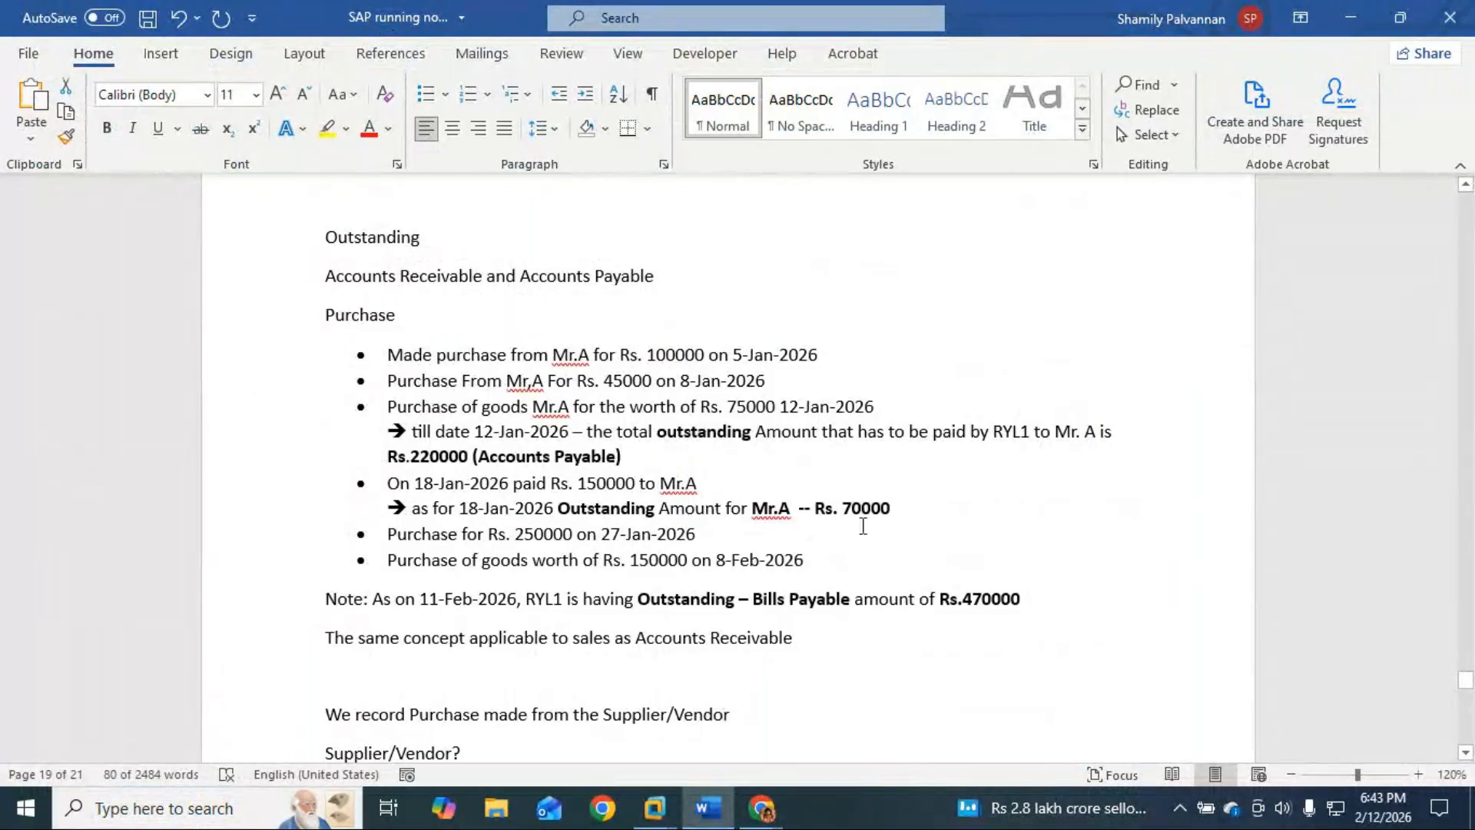
pyautogui.scroll(-1, 863, 526)
pyautogui.scroll(-8, 863, 526)
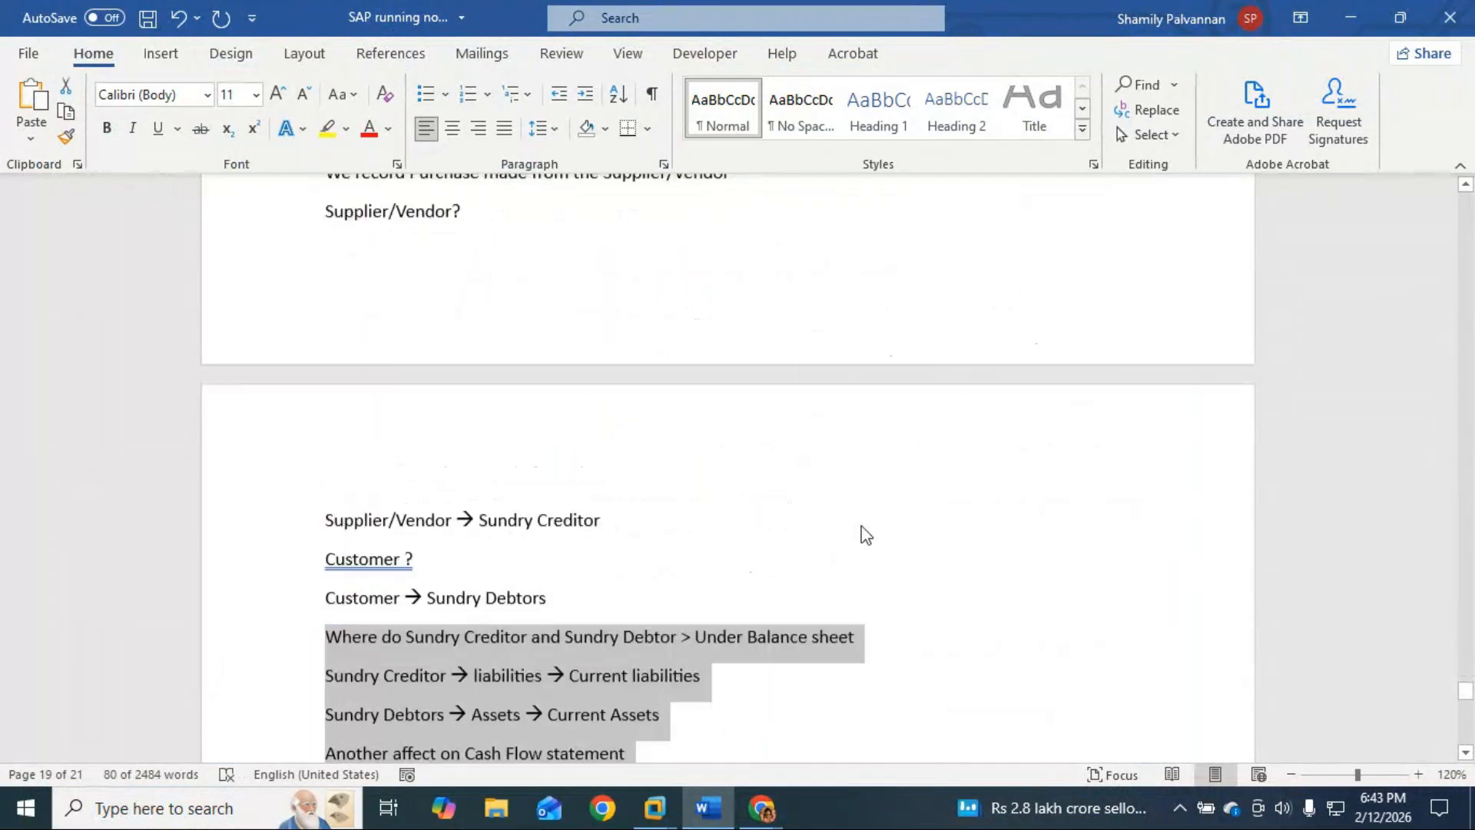
pyautogui.scroll(-12, 863, 528)
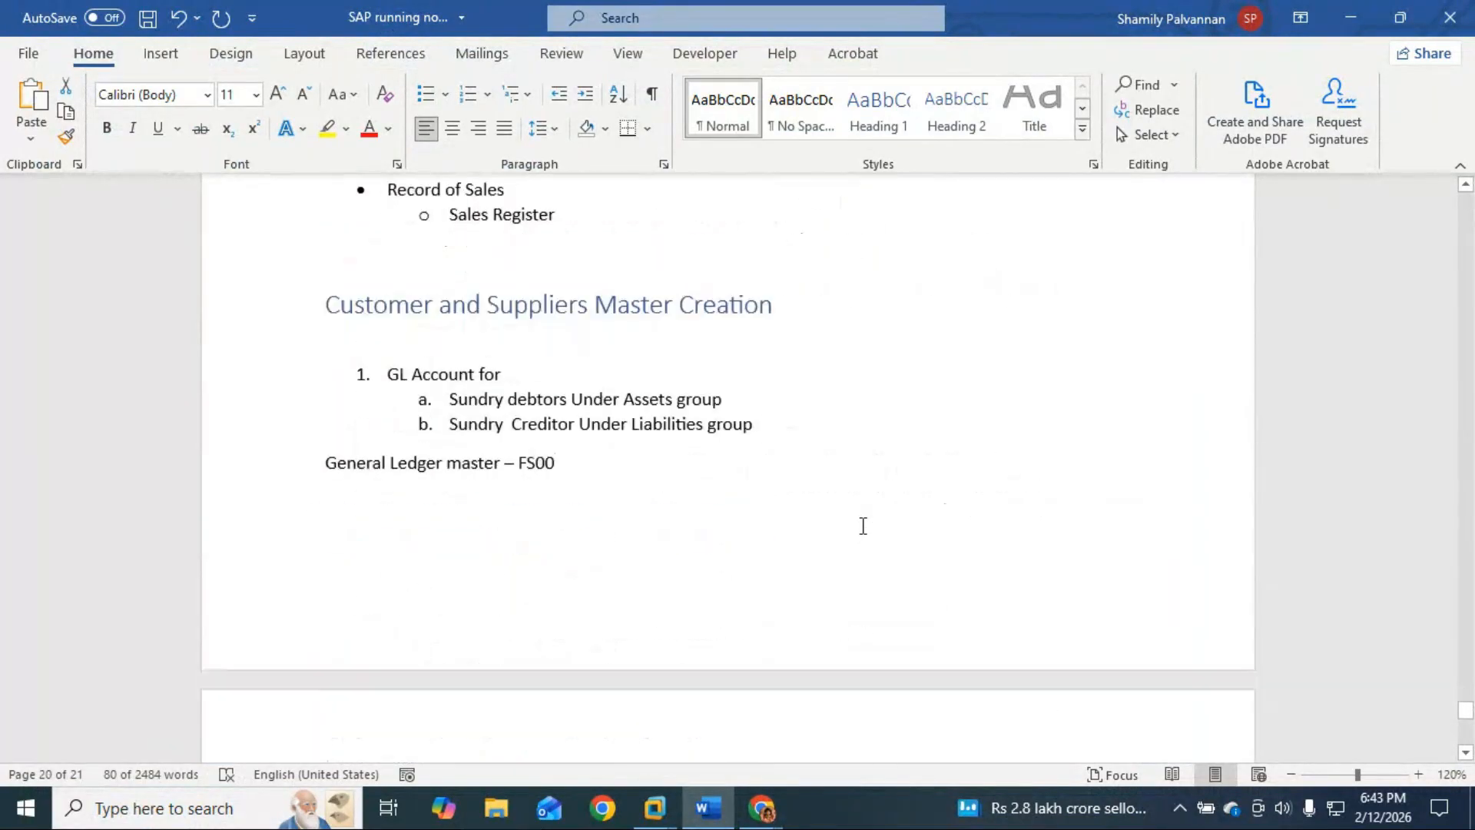
pyautogui.scroll(1, 436, 500)
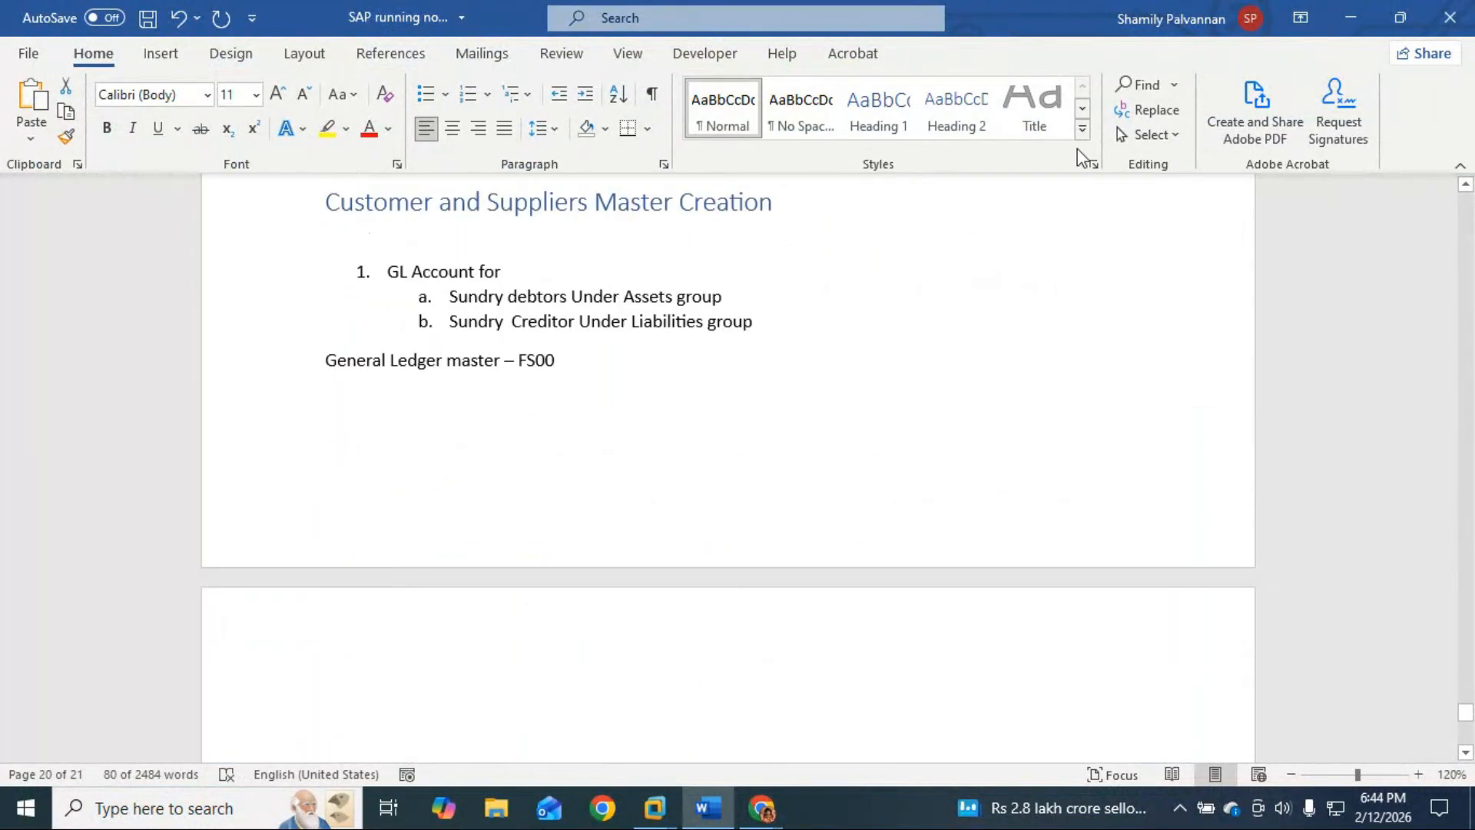
pyautogui.click(1354, 14)
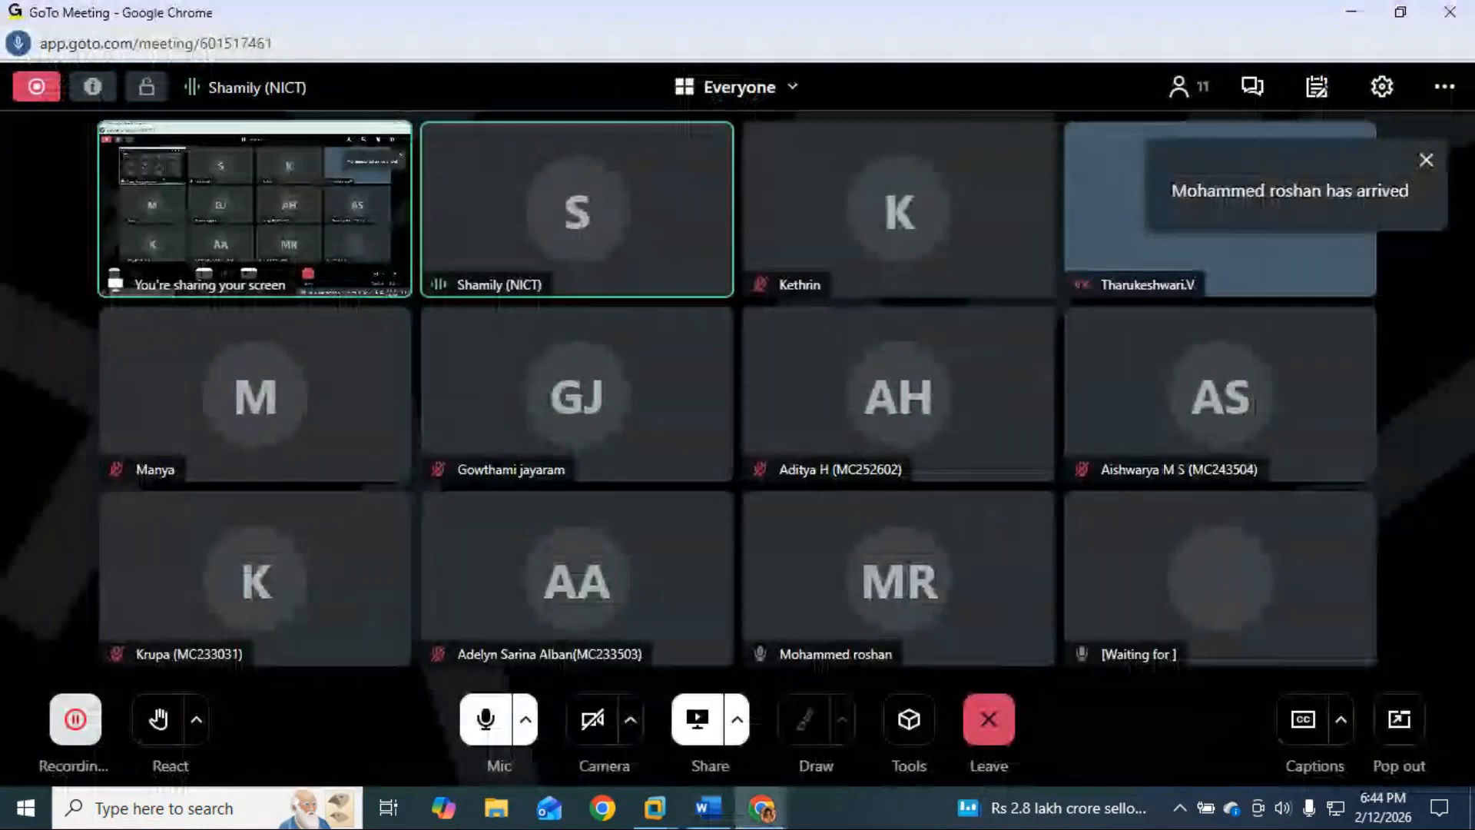
# Step: Restore SAP and set field status group G067 (Reconciliation accounts) on the Create/bank/interest tab
pyautogui.moveTo(654, 809)
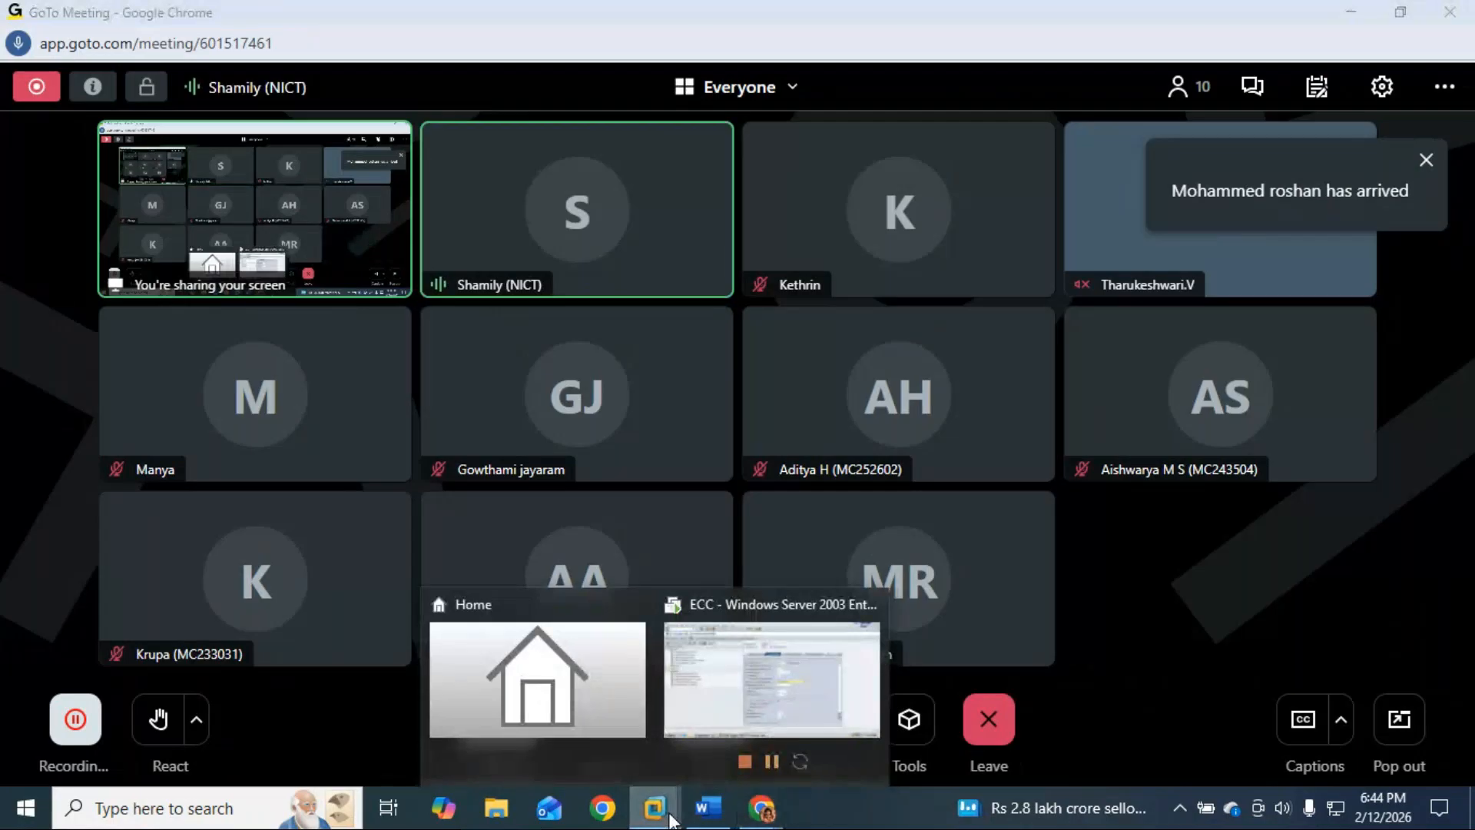
pyautogui.click(699, 726)
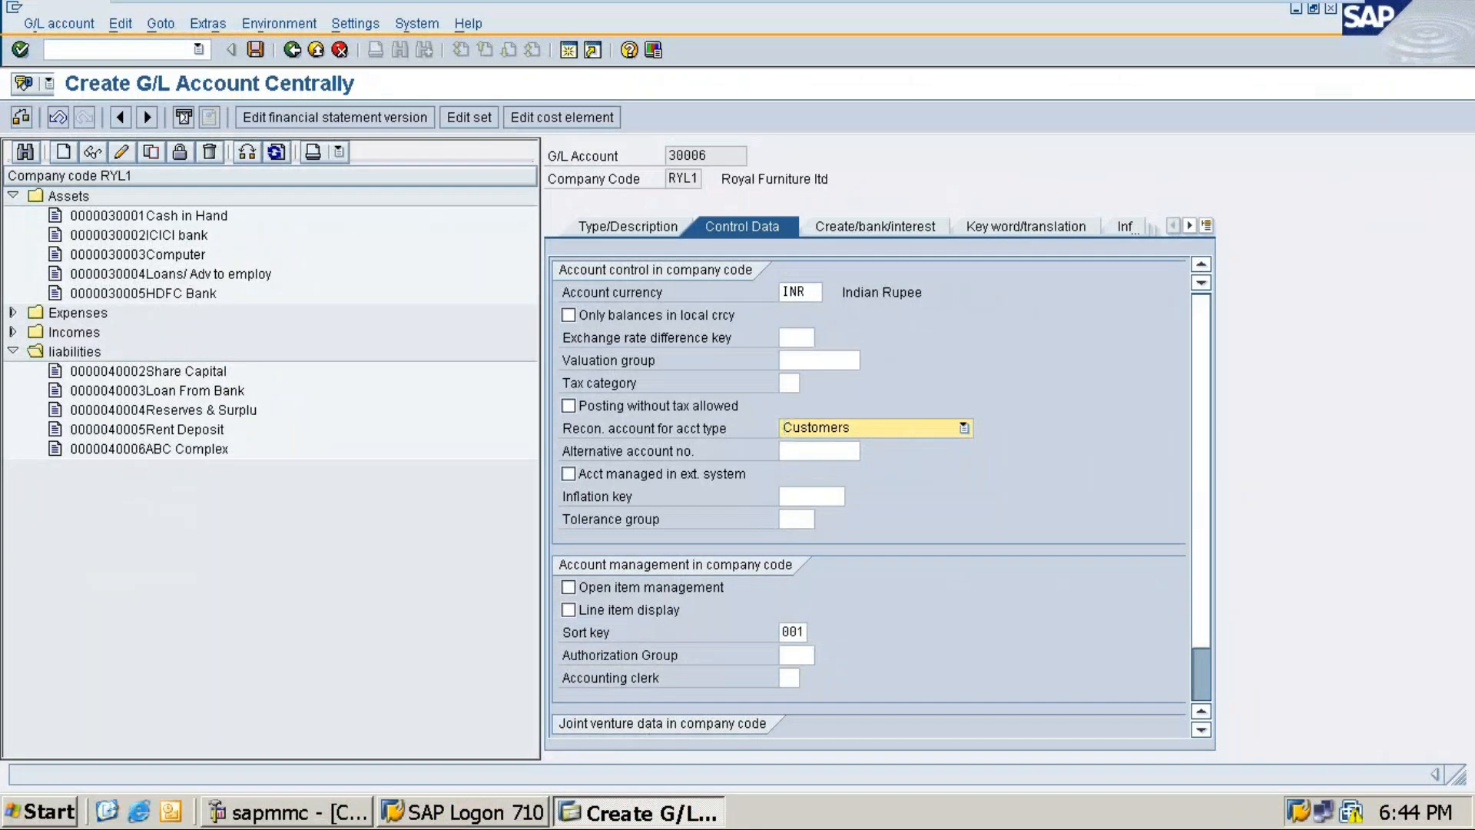
pyautogui.click(846, 229)
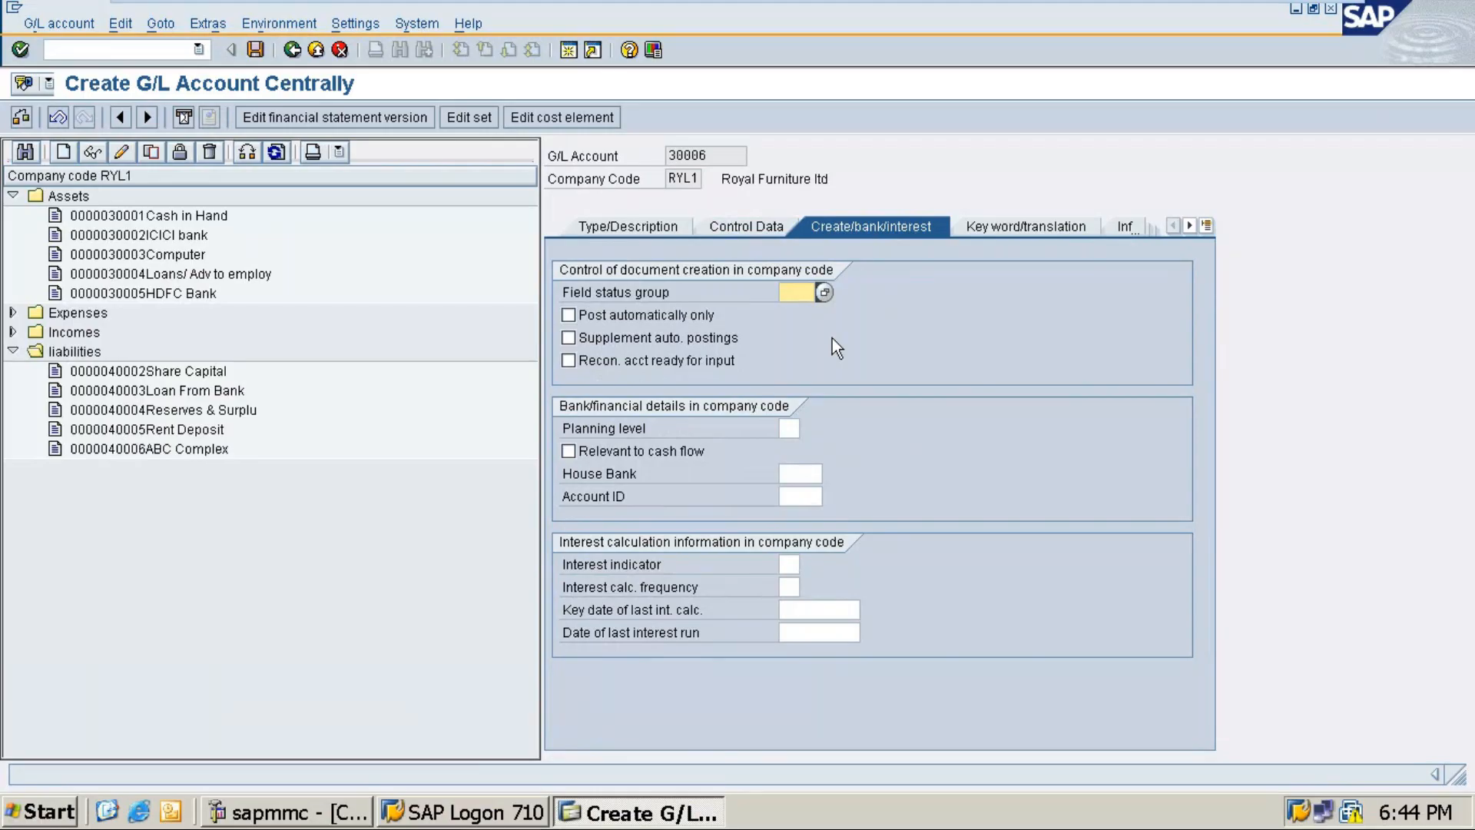
pyautogui.click(823, 293)
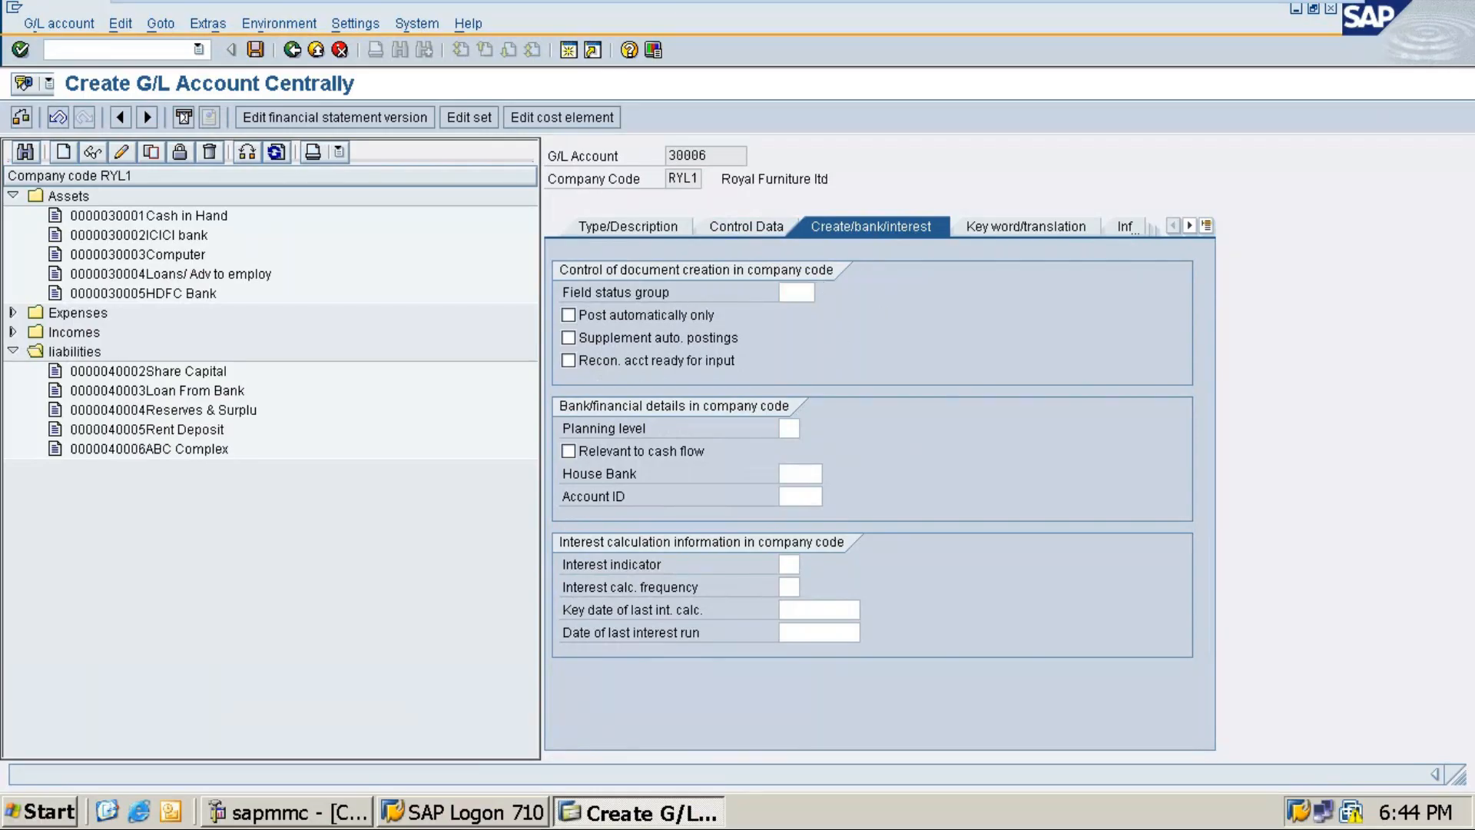
pyautogui.scroll(-3, 842, 537)
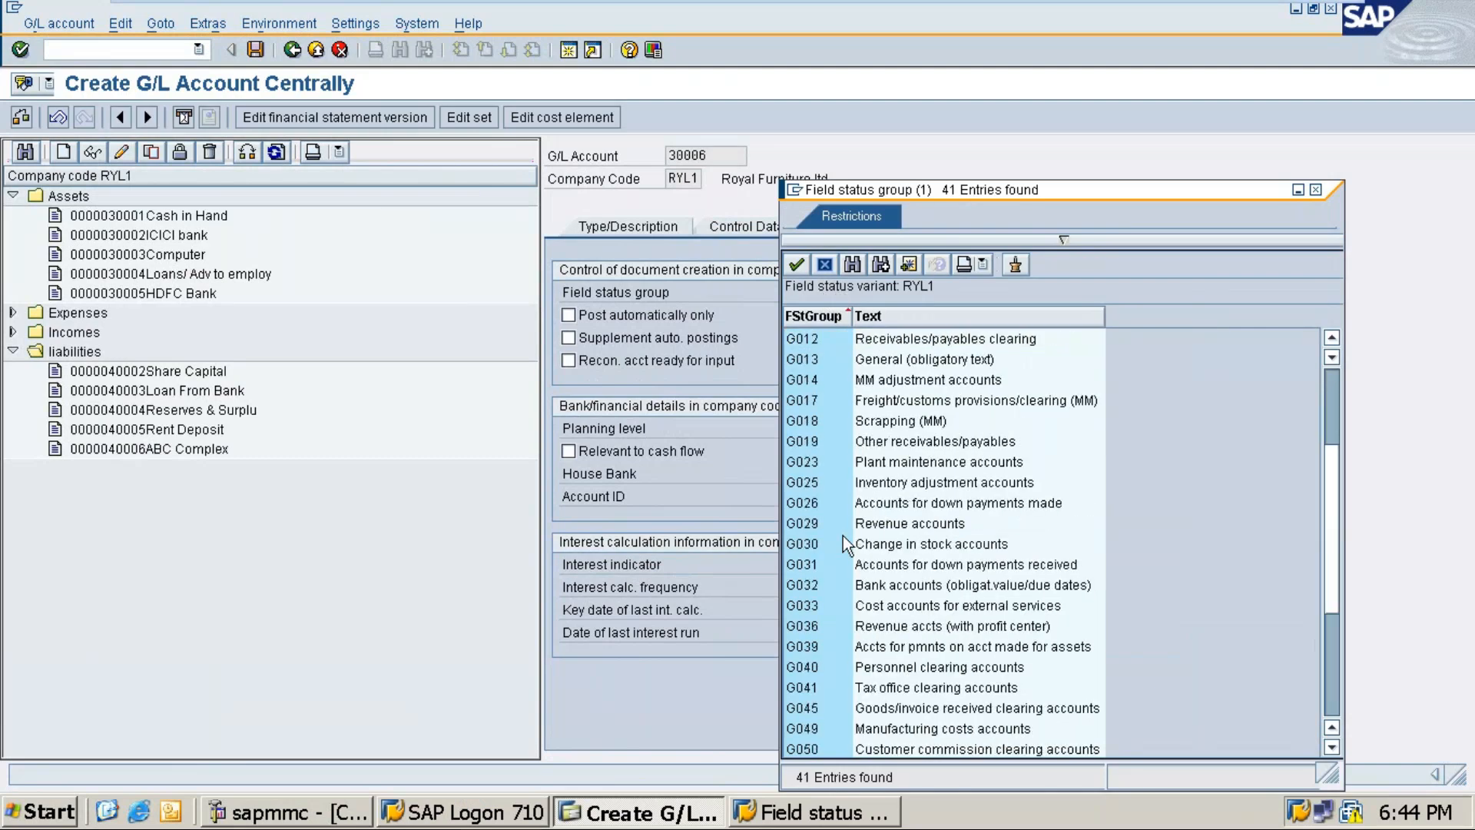
pyautogui.scroll(-4, 842, 537)
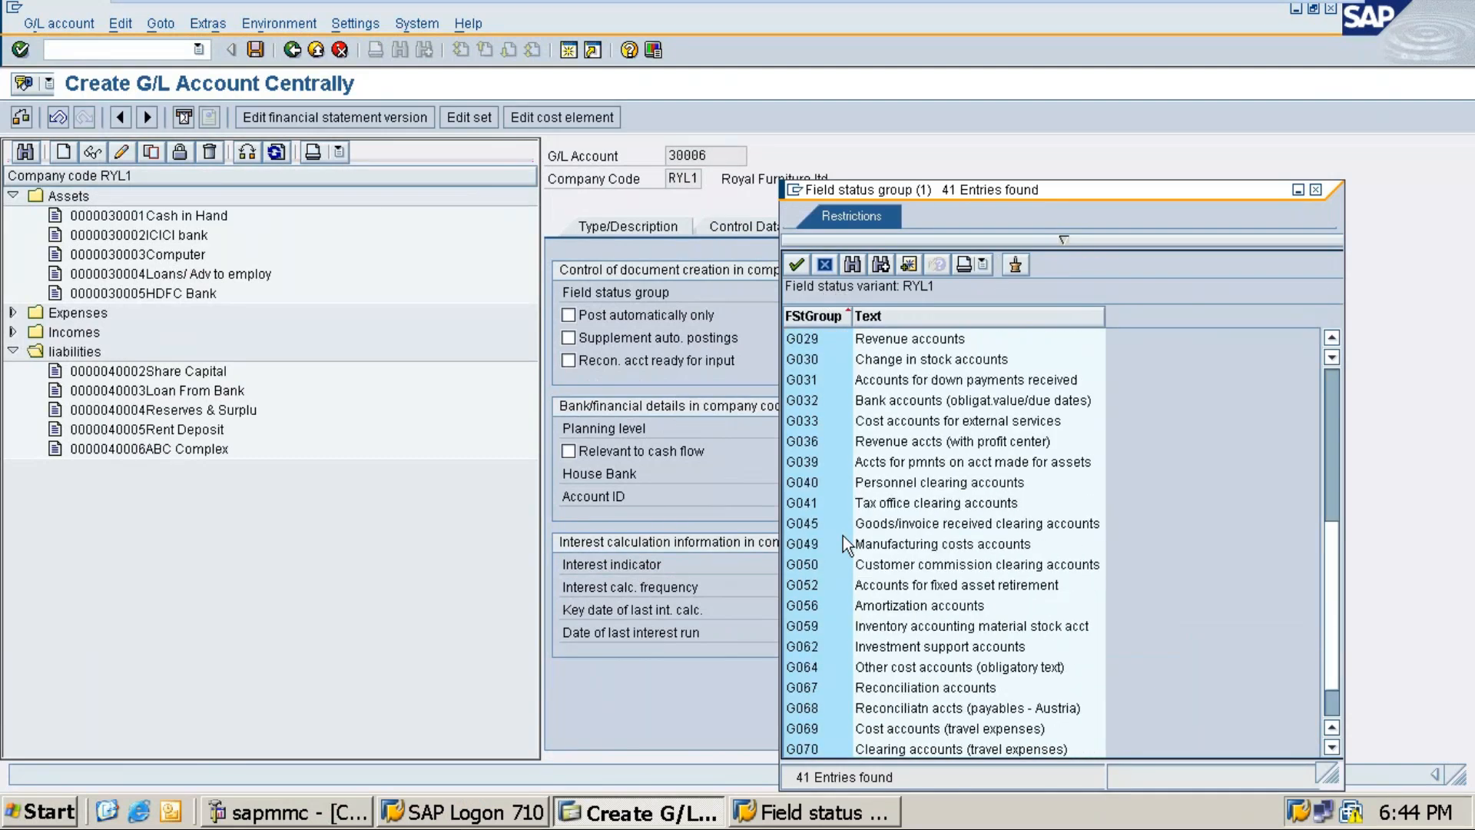
pyautogui.click(874, 632)
pyautogui.doubleClick(822, 627)
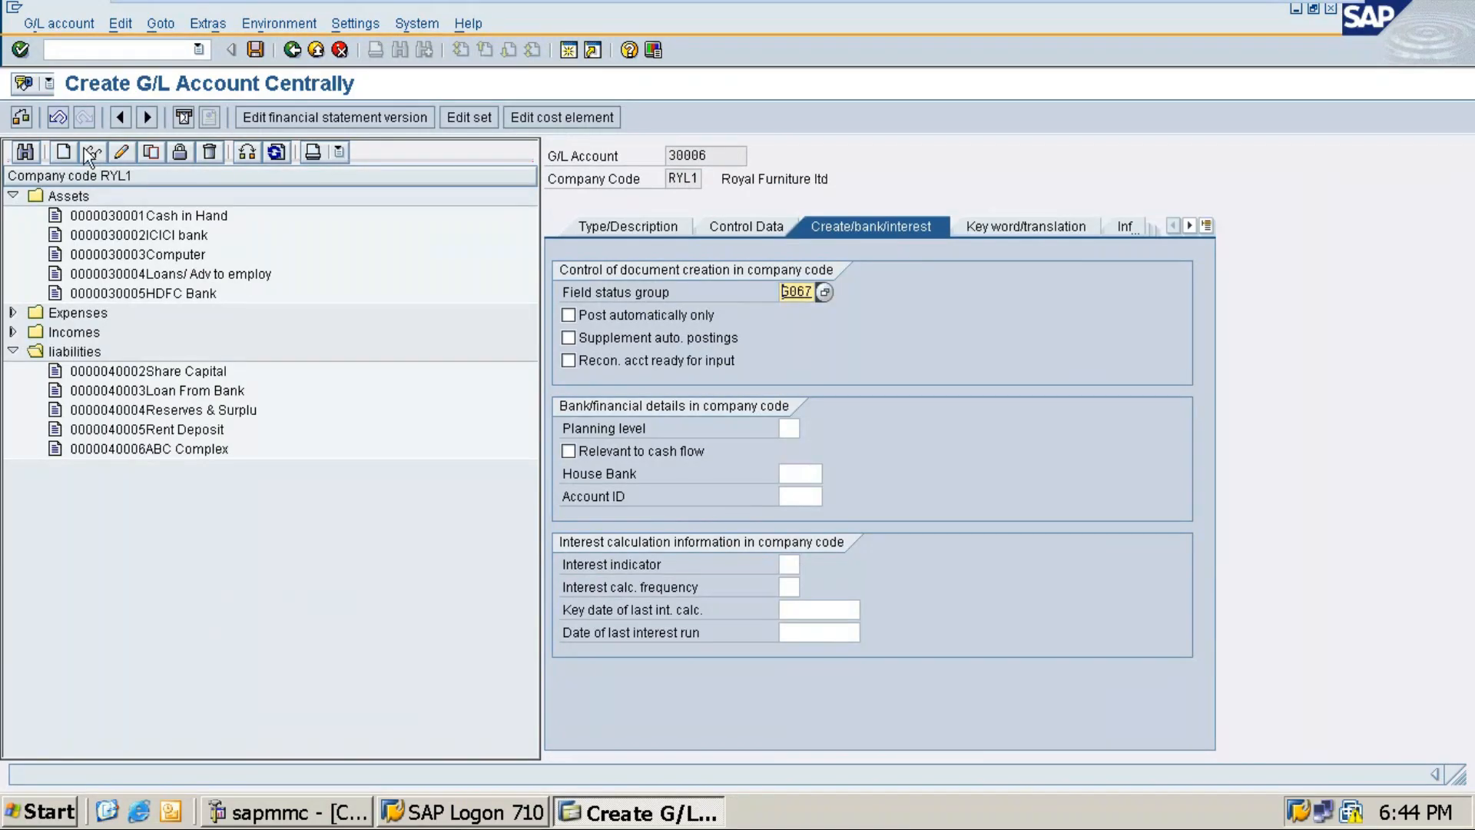
# Step: Save account 30006, accept the warnings, and expand the liabilities group
pyautogui.click(256, 50)
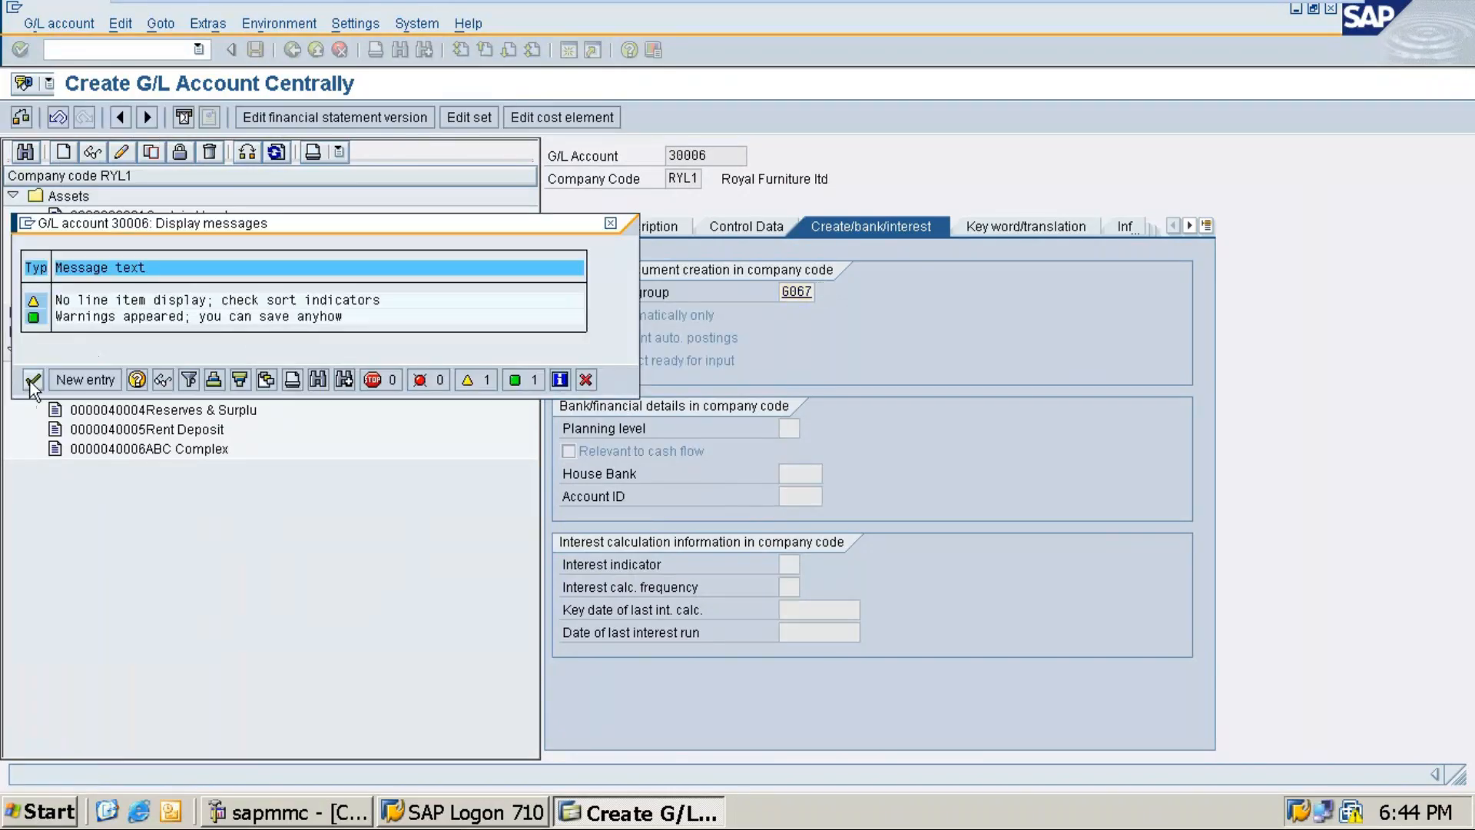
pyautogui.click(32, 380)
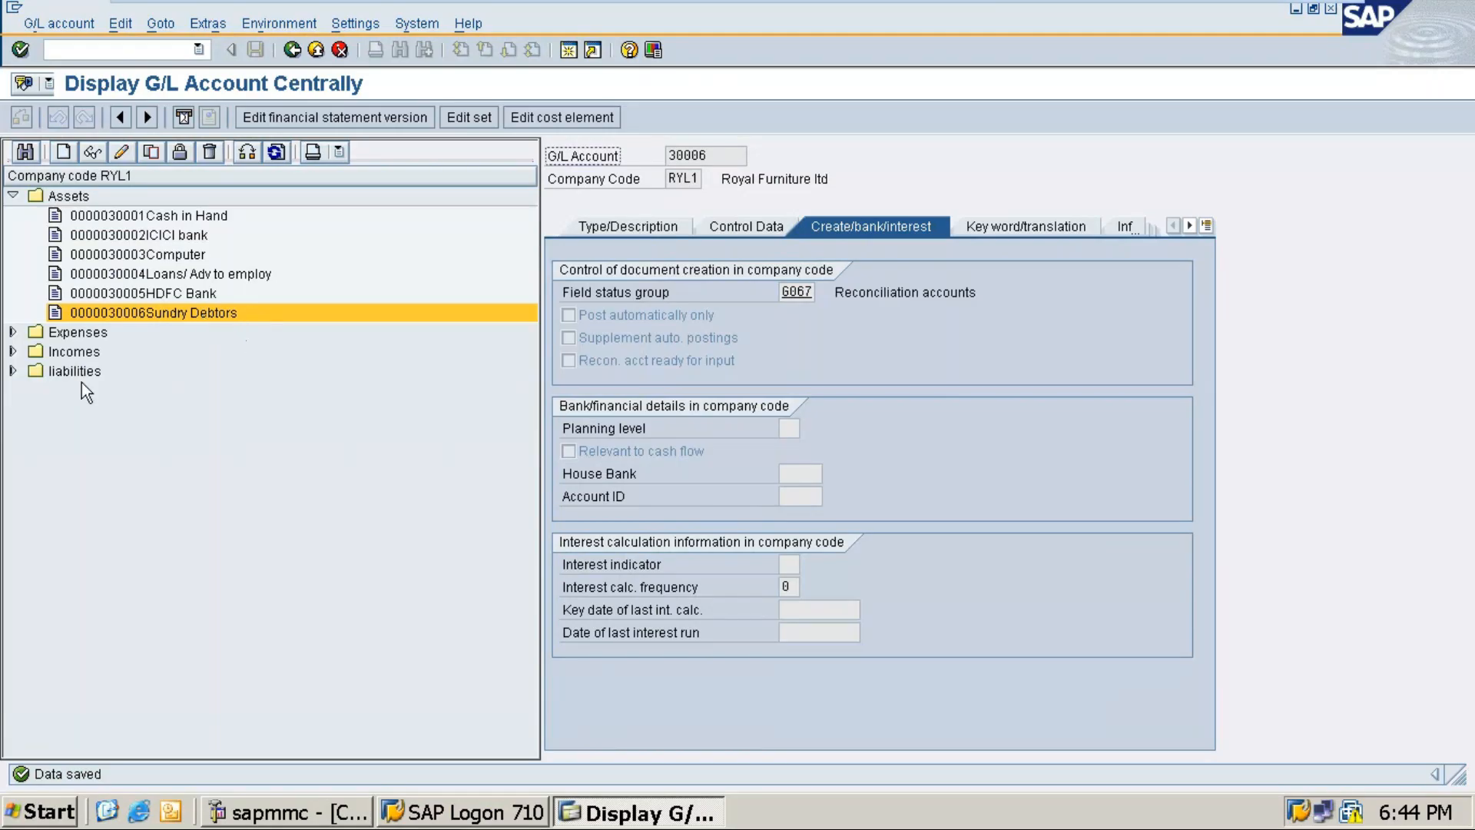
pyautogui.click(14, 371)
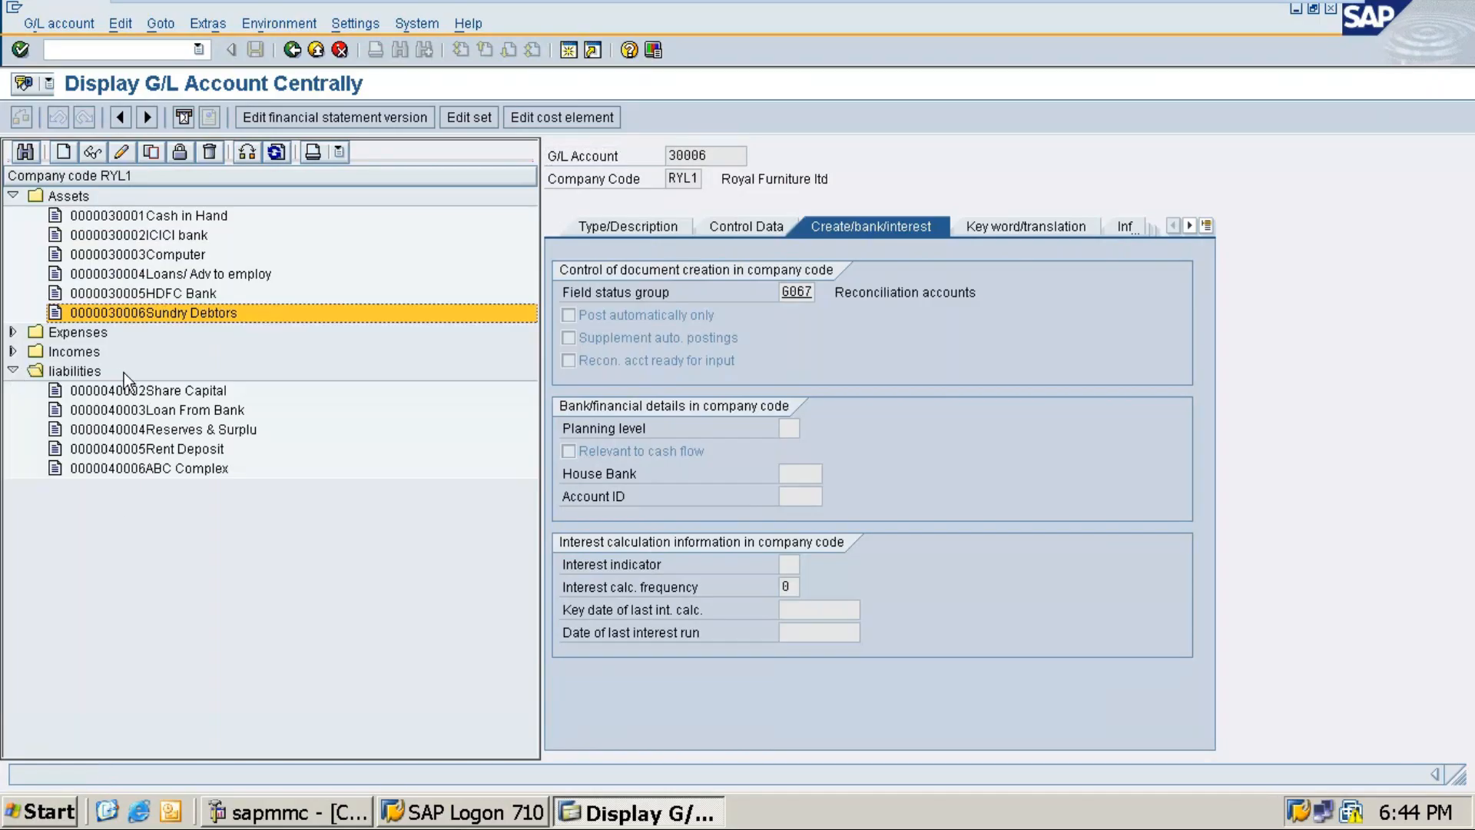
# Step: Create G/L account 40007 in the liabilities account group as a balance sheet account
pyautogui.click(65, 151)
pyautogui.write('4')
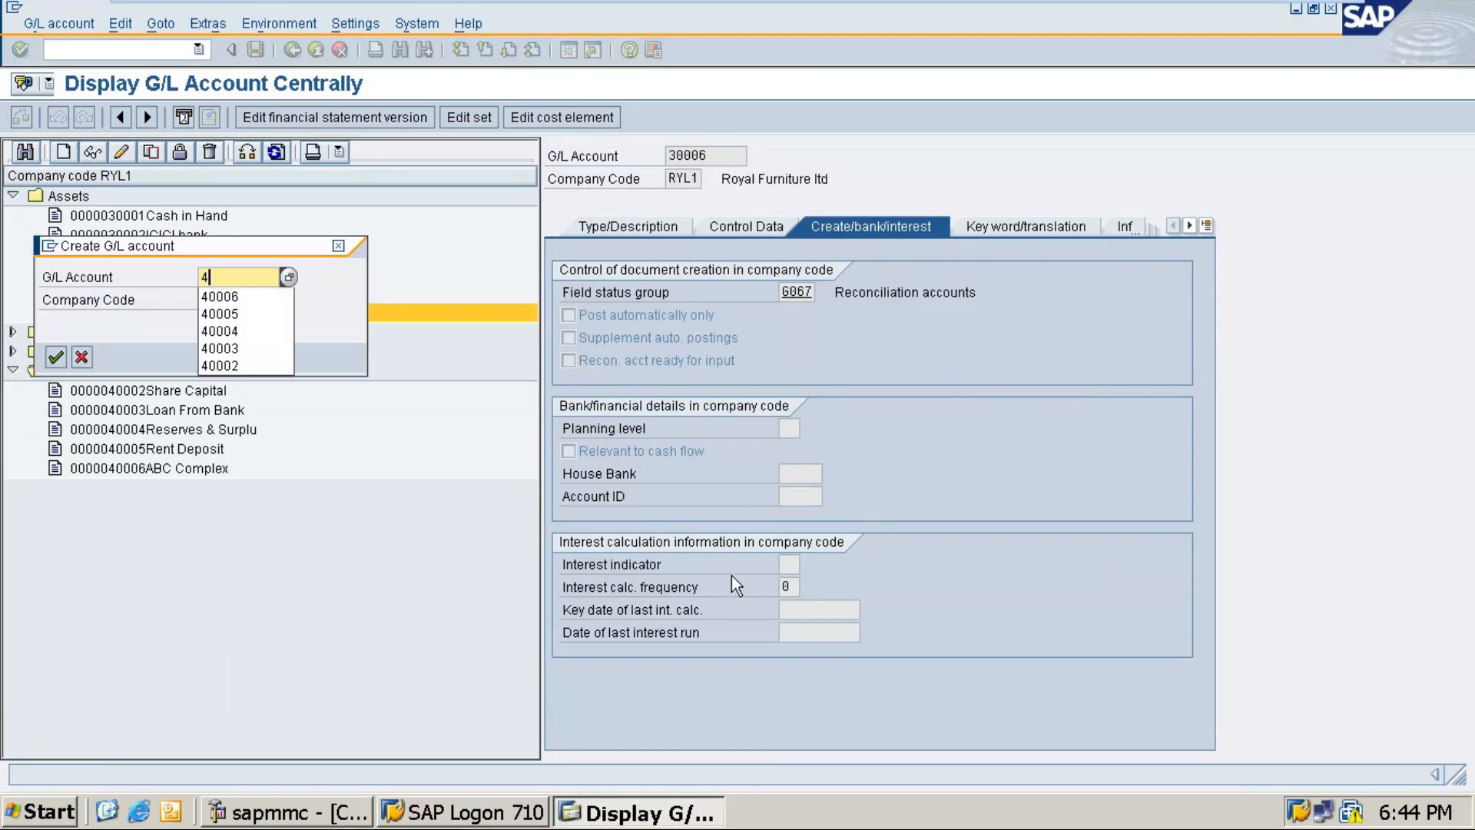
pyautogui.write('0007')
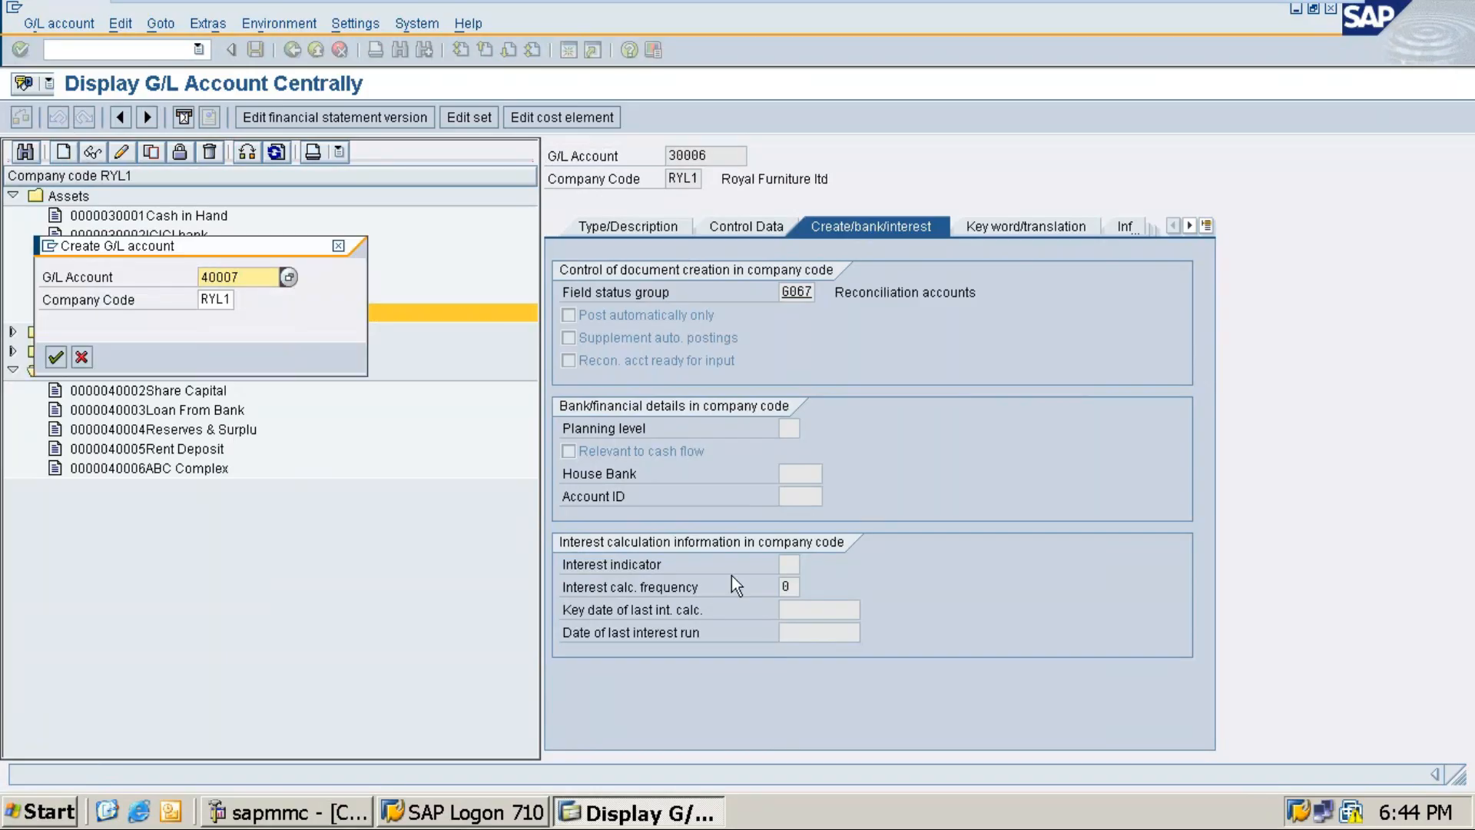
pyautogui.press('Return')
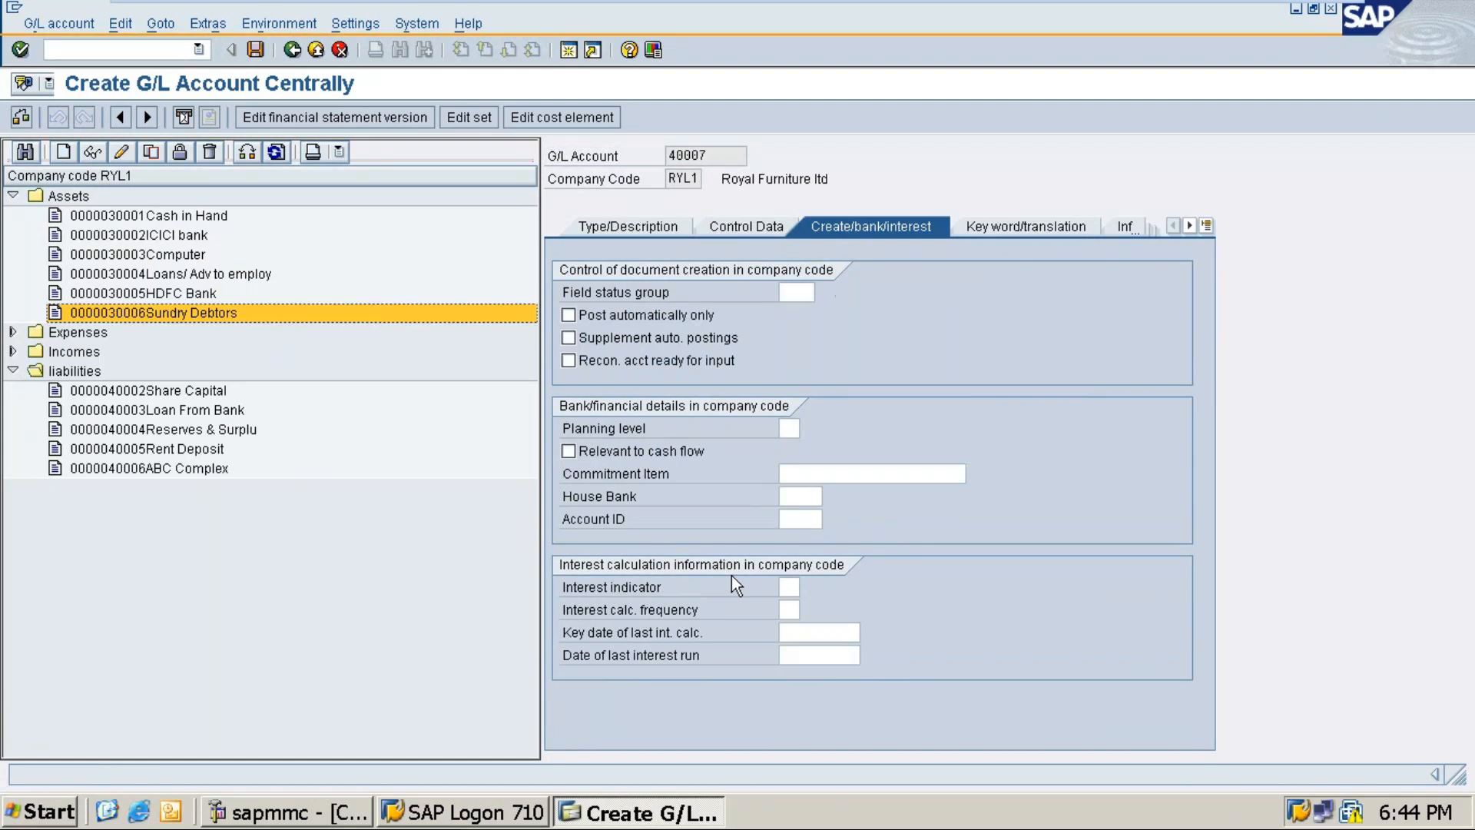
pyautogui.click(584, 228)
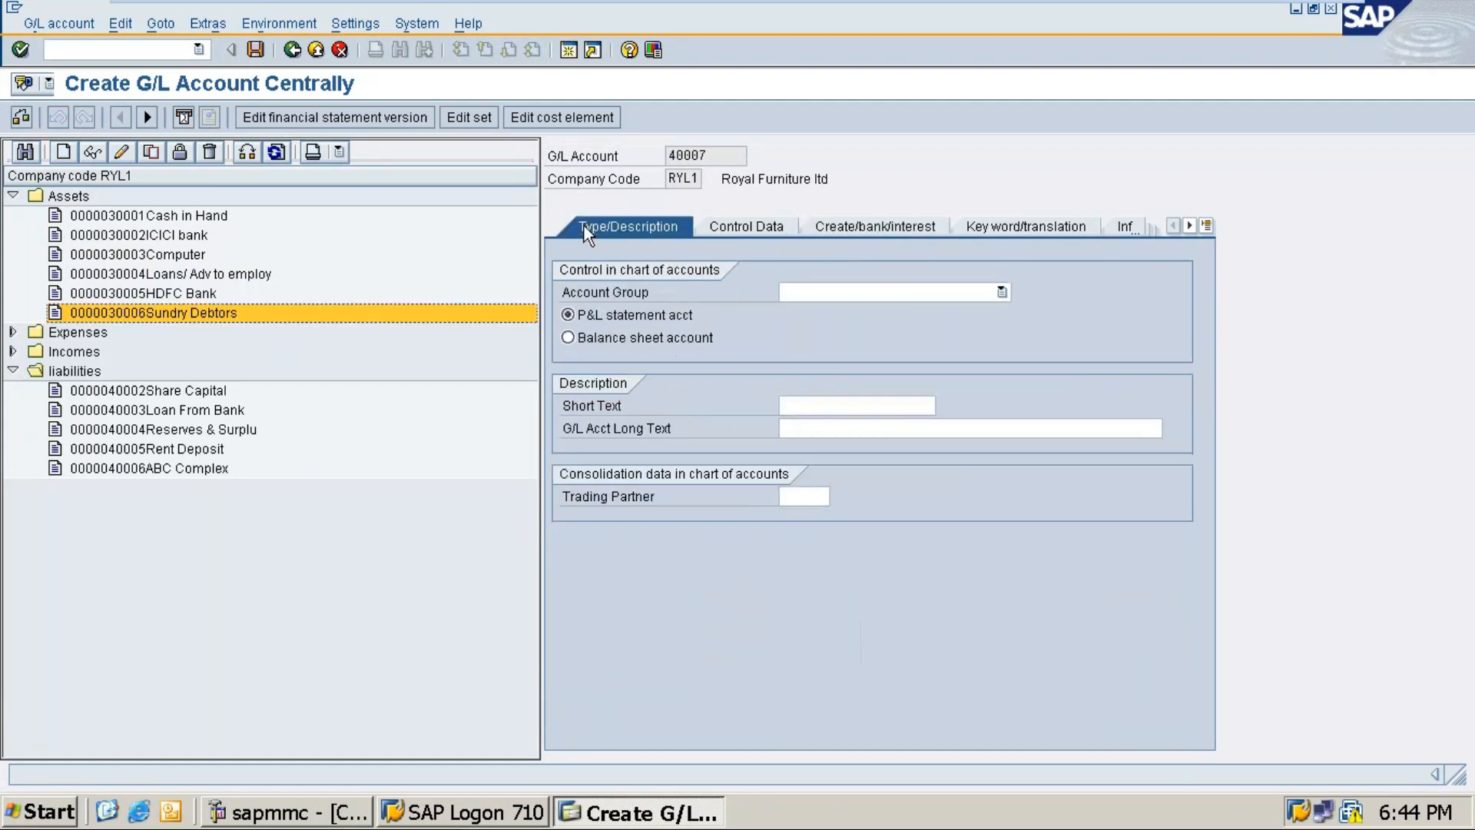
pyautogui.click(831, 296)
pyautogui.click(805, 364)
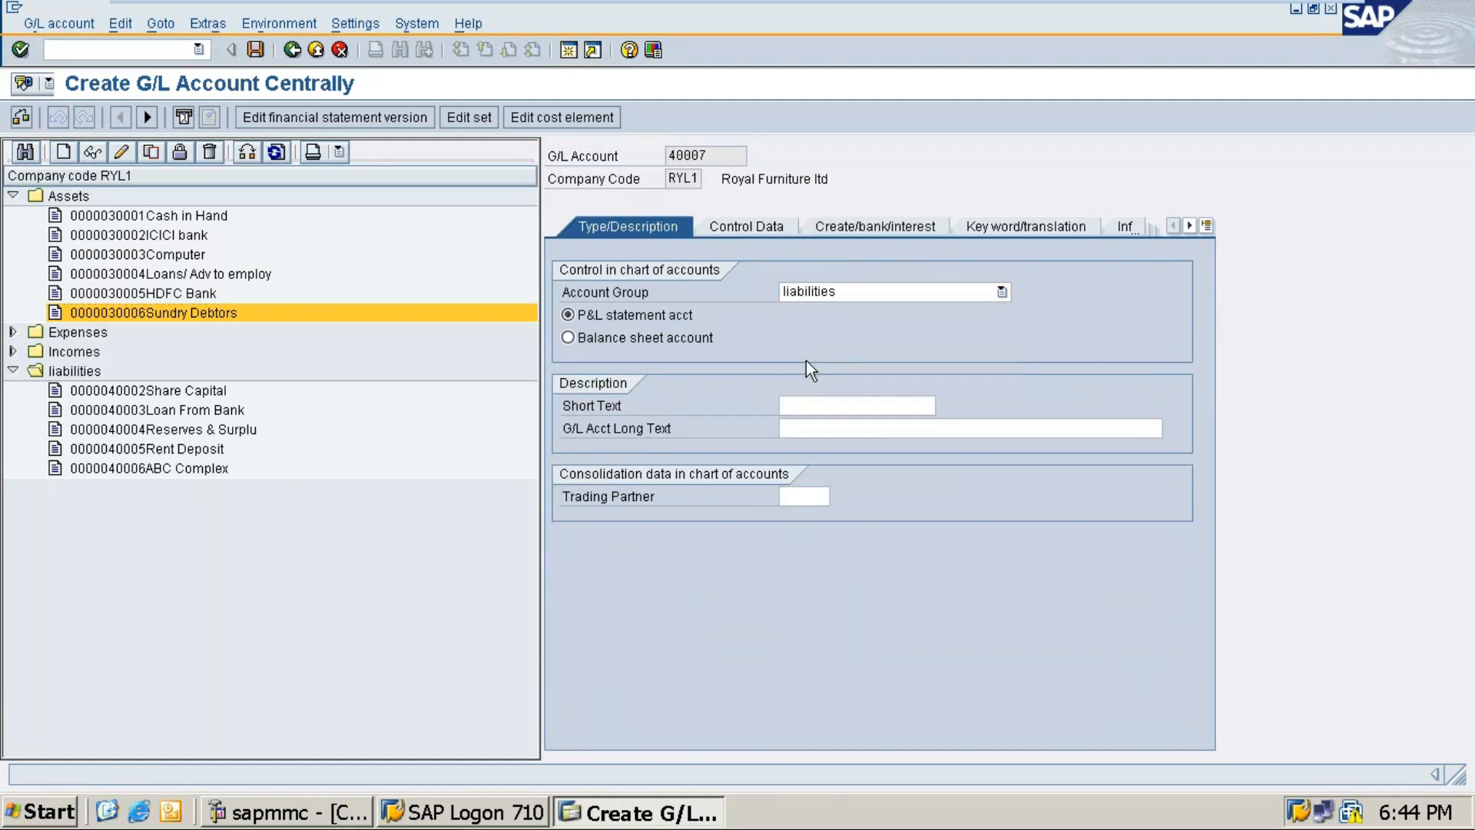
pyautogui.click(597, 337)
# Step: Enter Sundry Creditors as both the short text and the long text
pyautogui.click(833, 402)
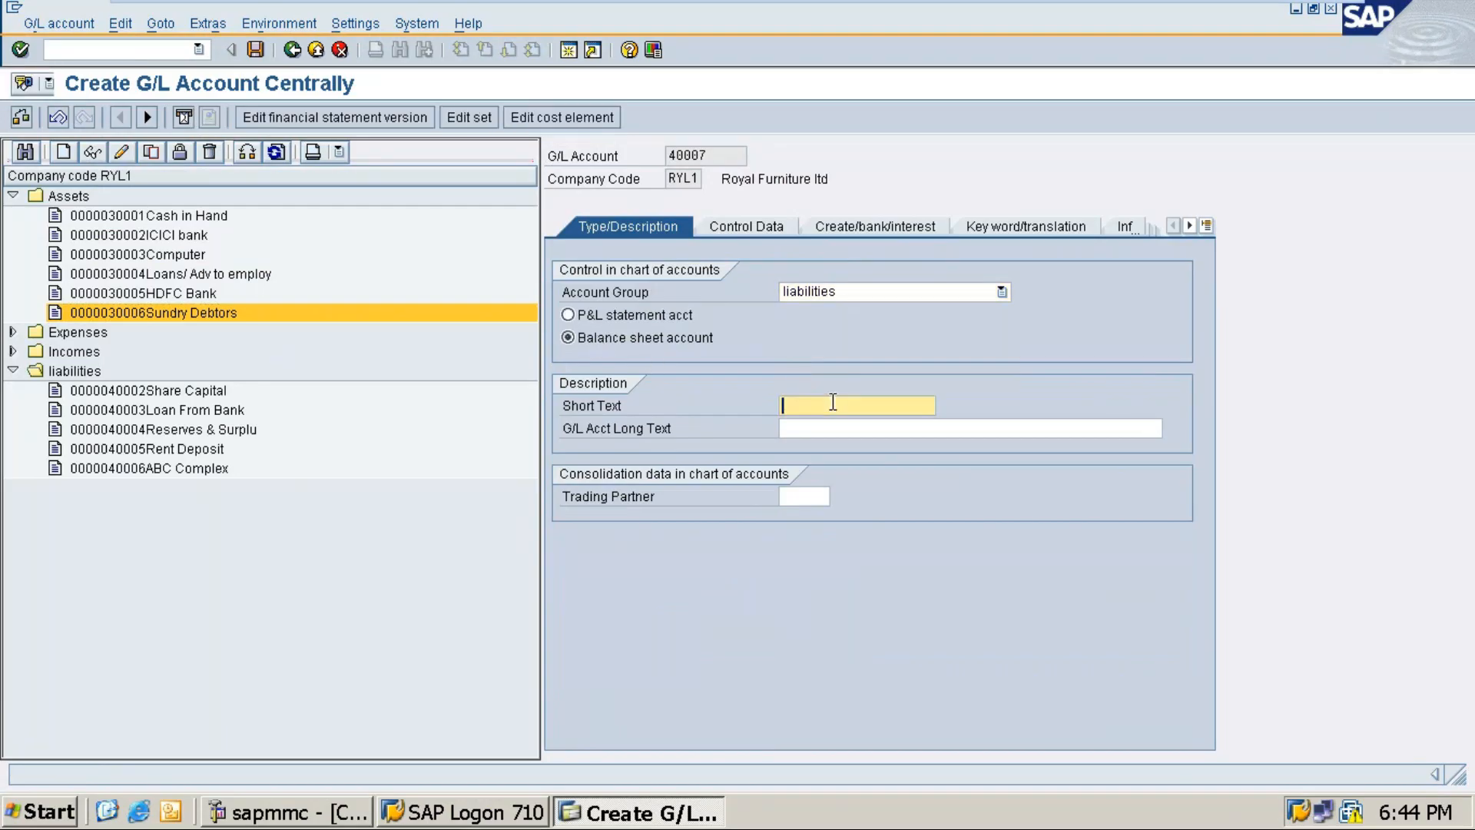
pyautogui.write('Sundry Creditors')
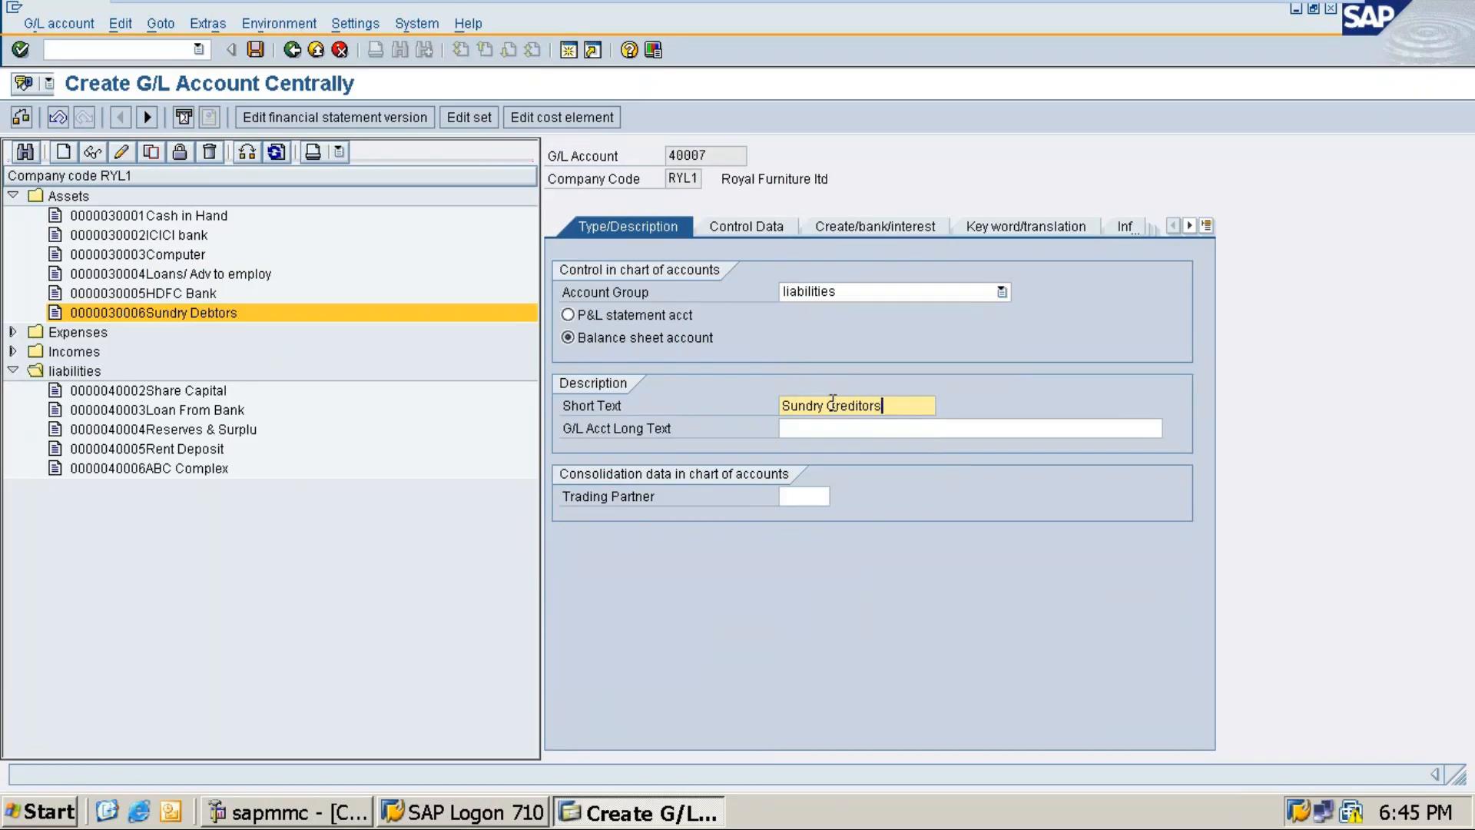
pyautogui.click(890, 432)
pyautogui.moveTo(908, 409); pyautogui.dragTo(760, 408)
pyautogui.hotkey('ctrl', 'c')
pyautogui.click(793, 430)
pyautogui.hotkey('ctrl', 'v')
pyautogui.press('BackSpace')
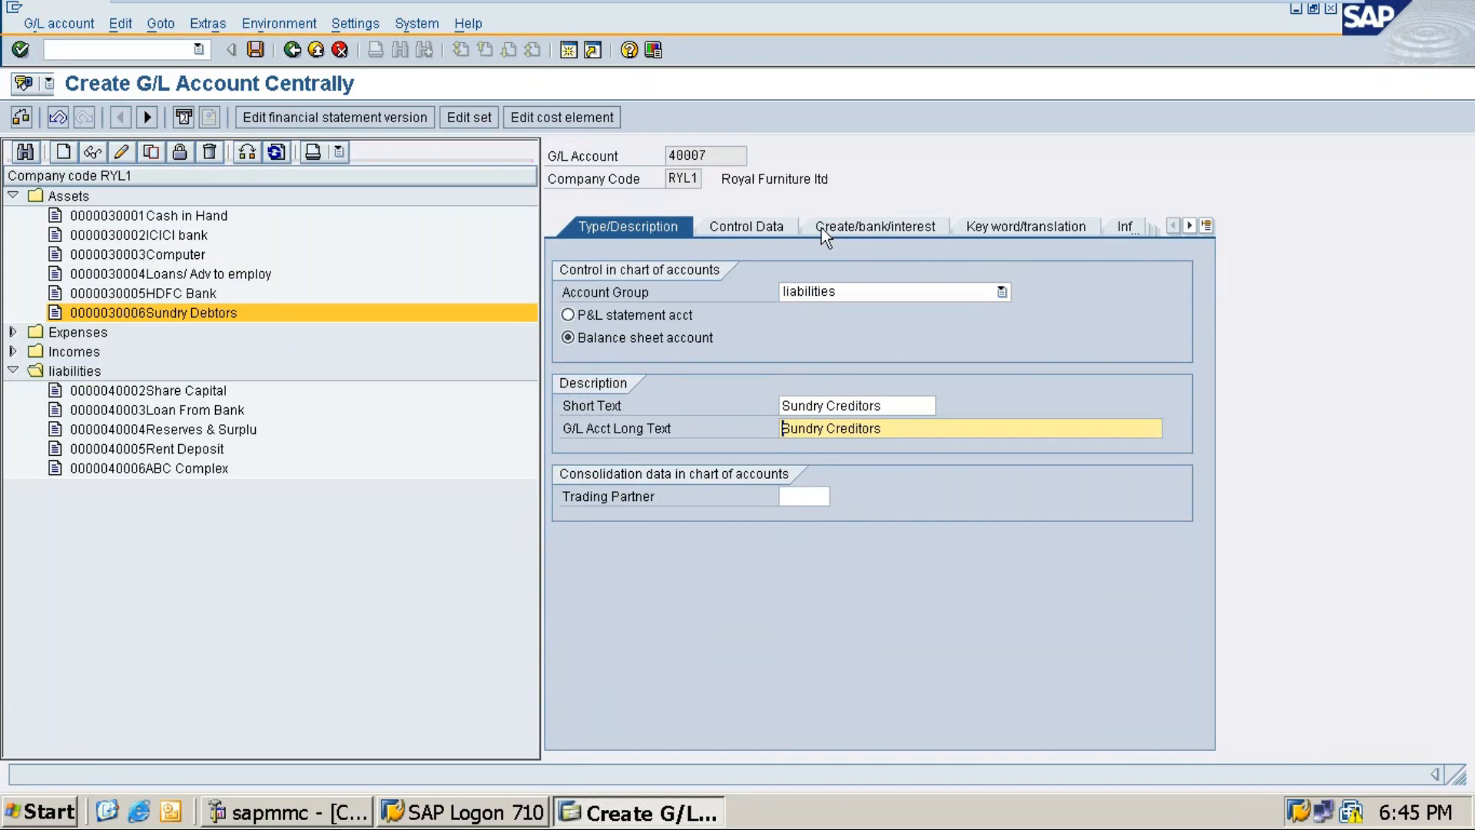
# Step: On Control Data, make it a Vendors reconciliation account with sort key 001
pyautogui.click(754, 227)
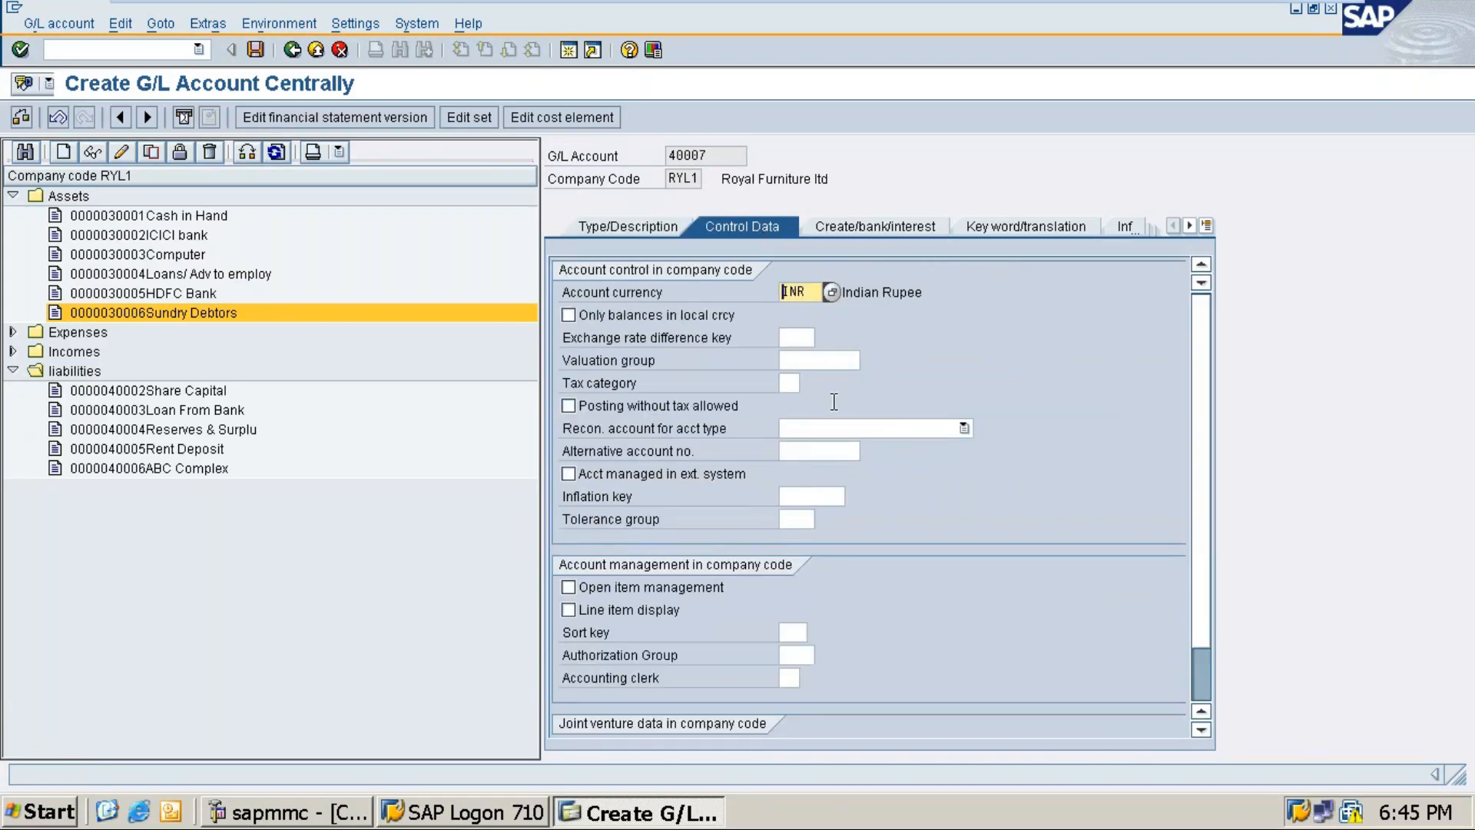
pyautogui.click(835, 430)
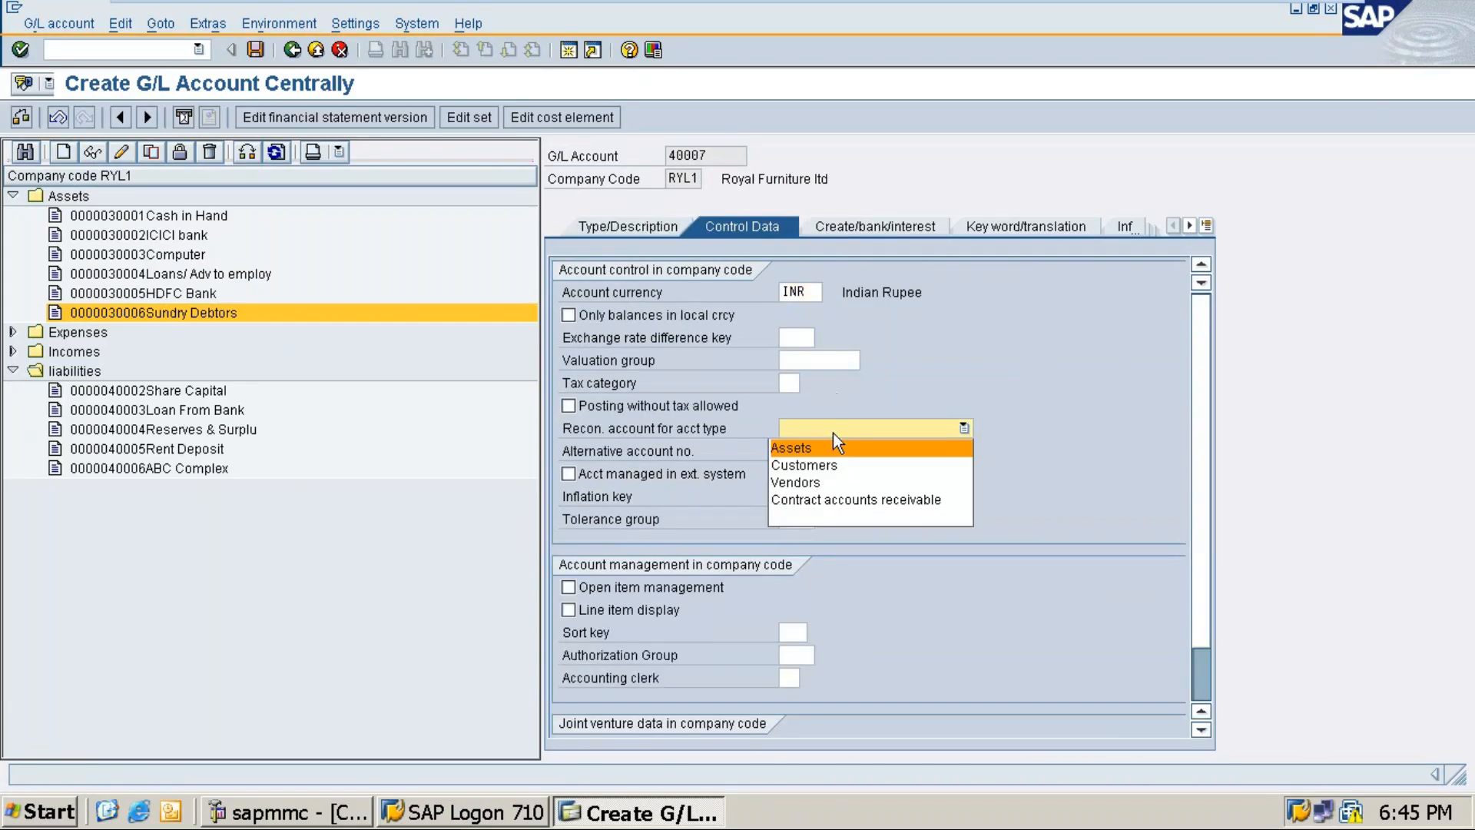
pyautogui.click(812, 484)
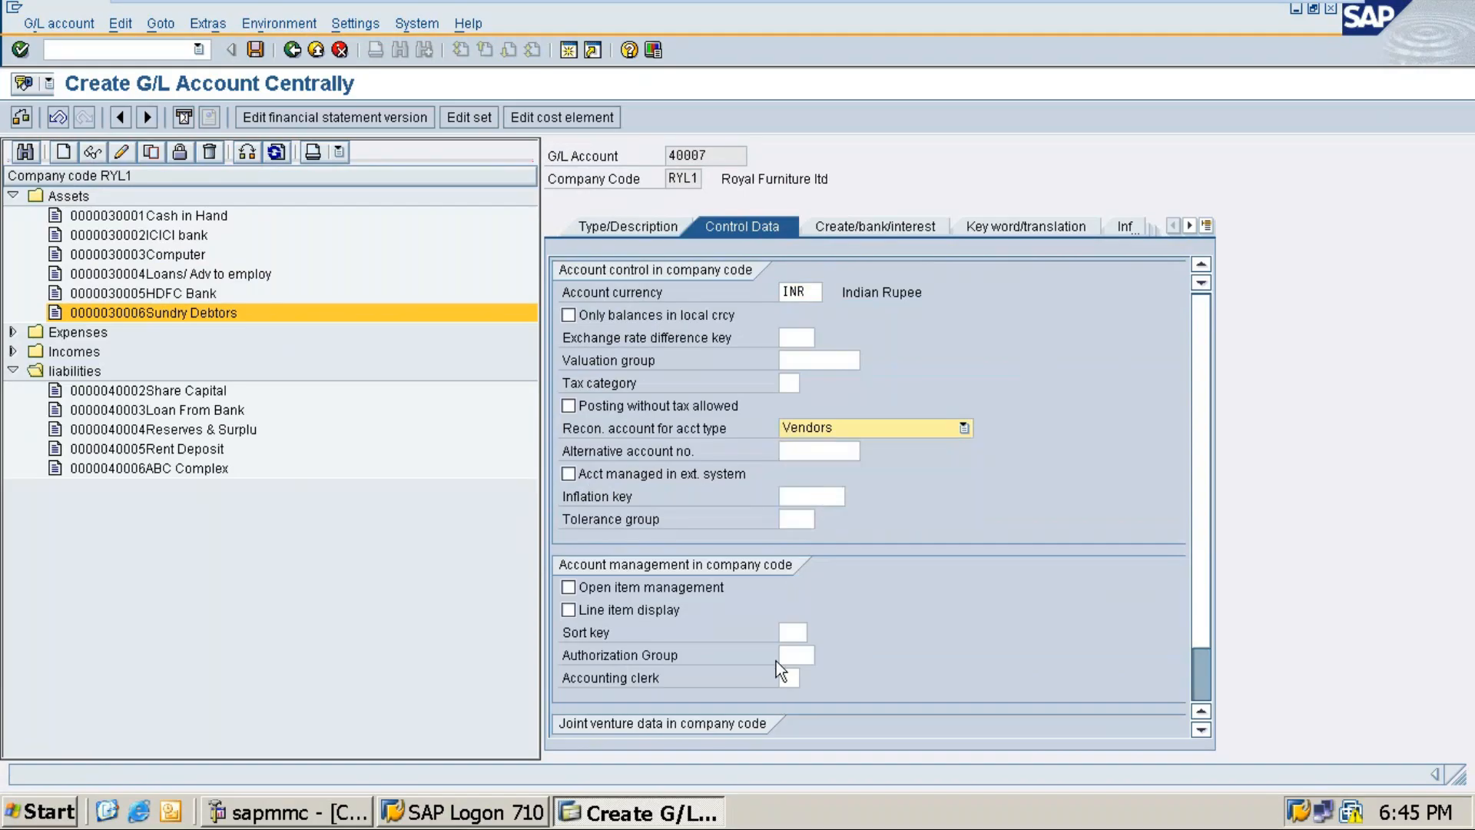
pyautogui.click(789, 631)
pyautogui.write('001')
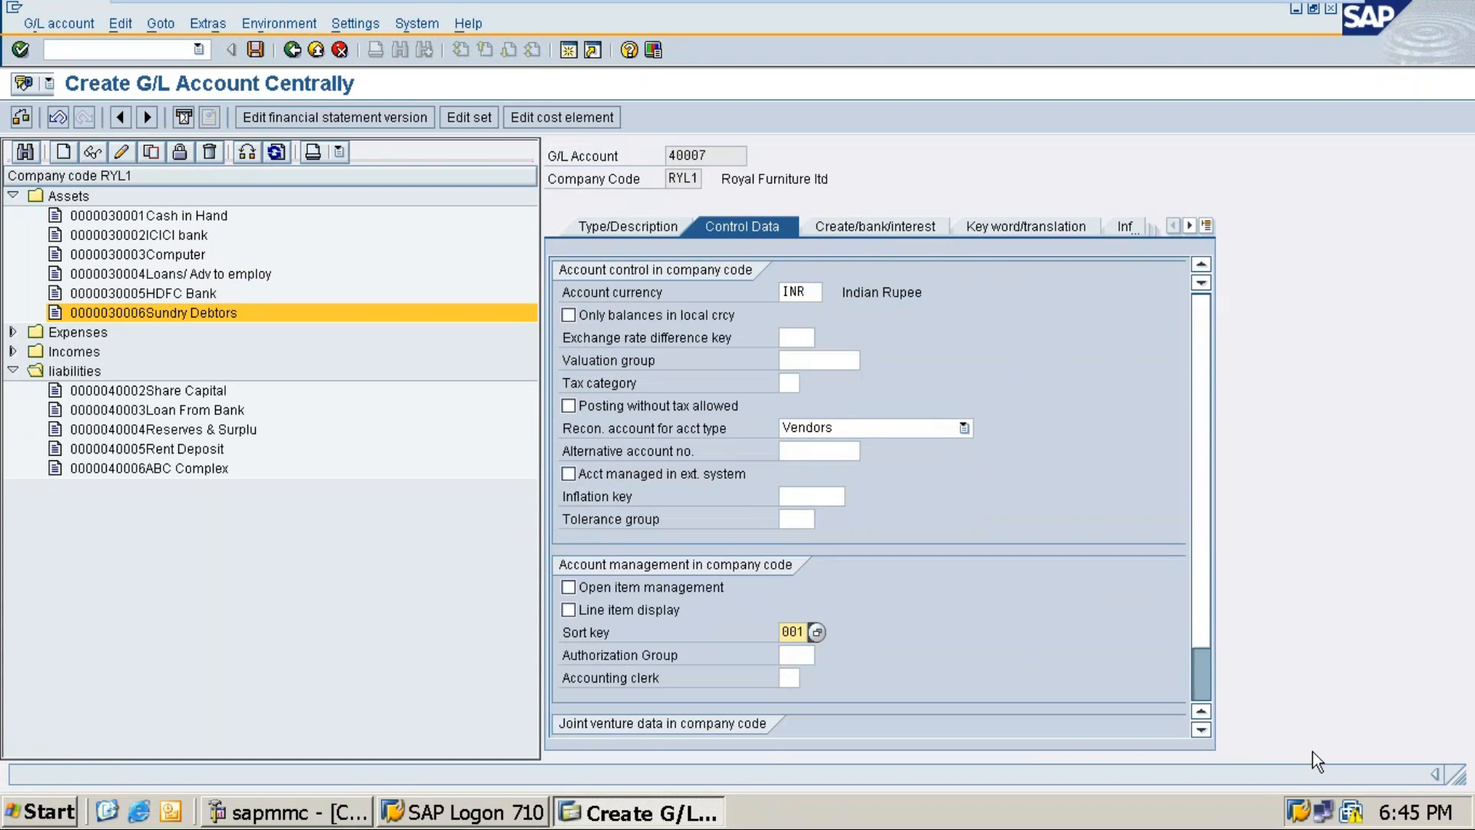
# Step: Set field status group G067, save account 40007, and leave VMware full screen
pyautogui.click(864, 223)
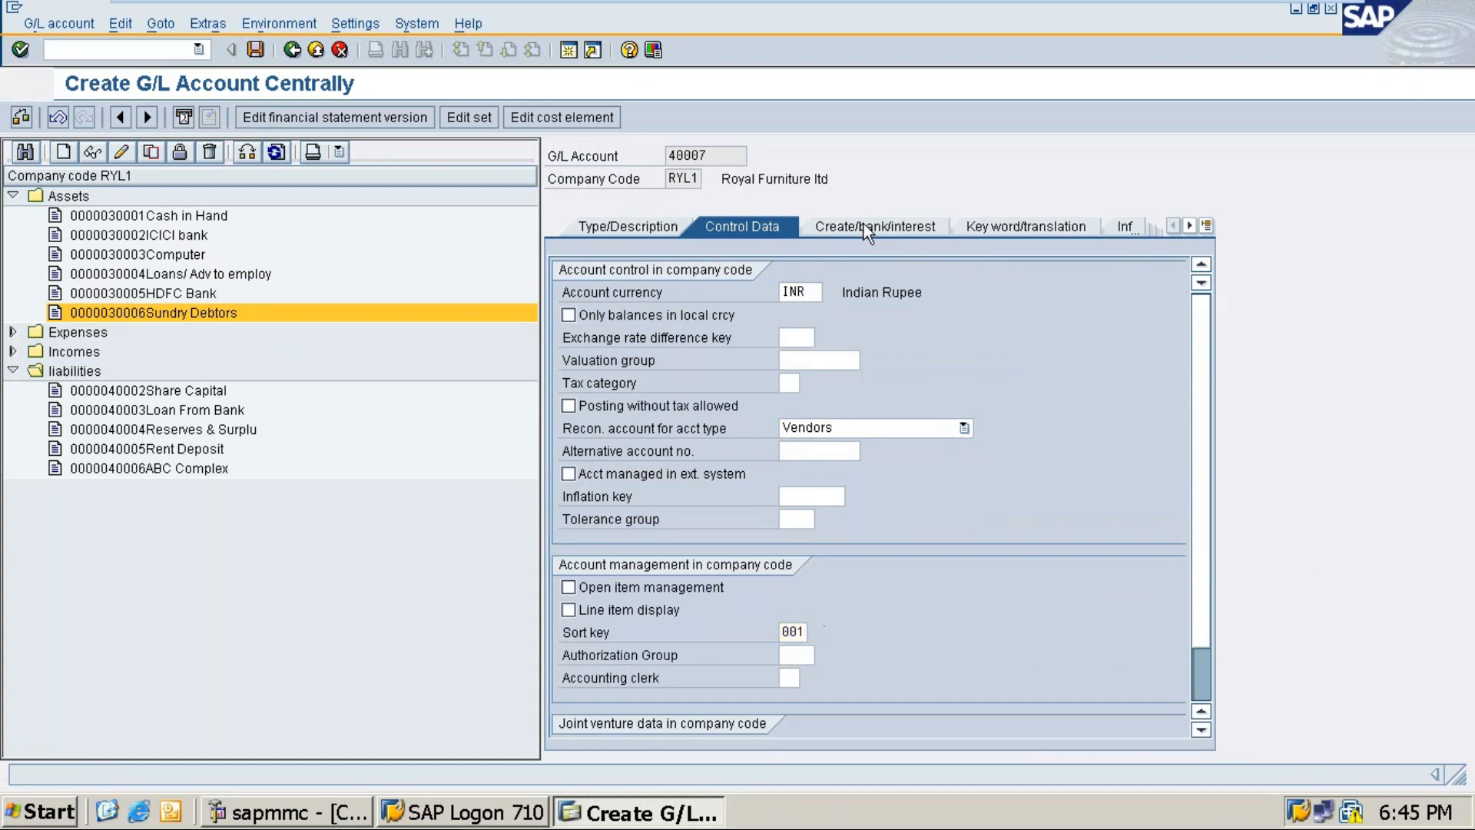
pyautogui.write('g067')
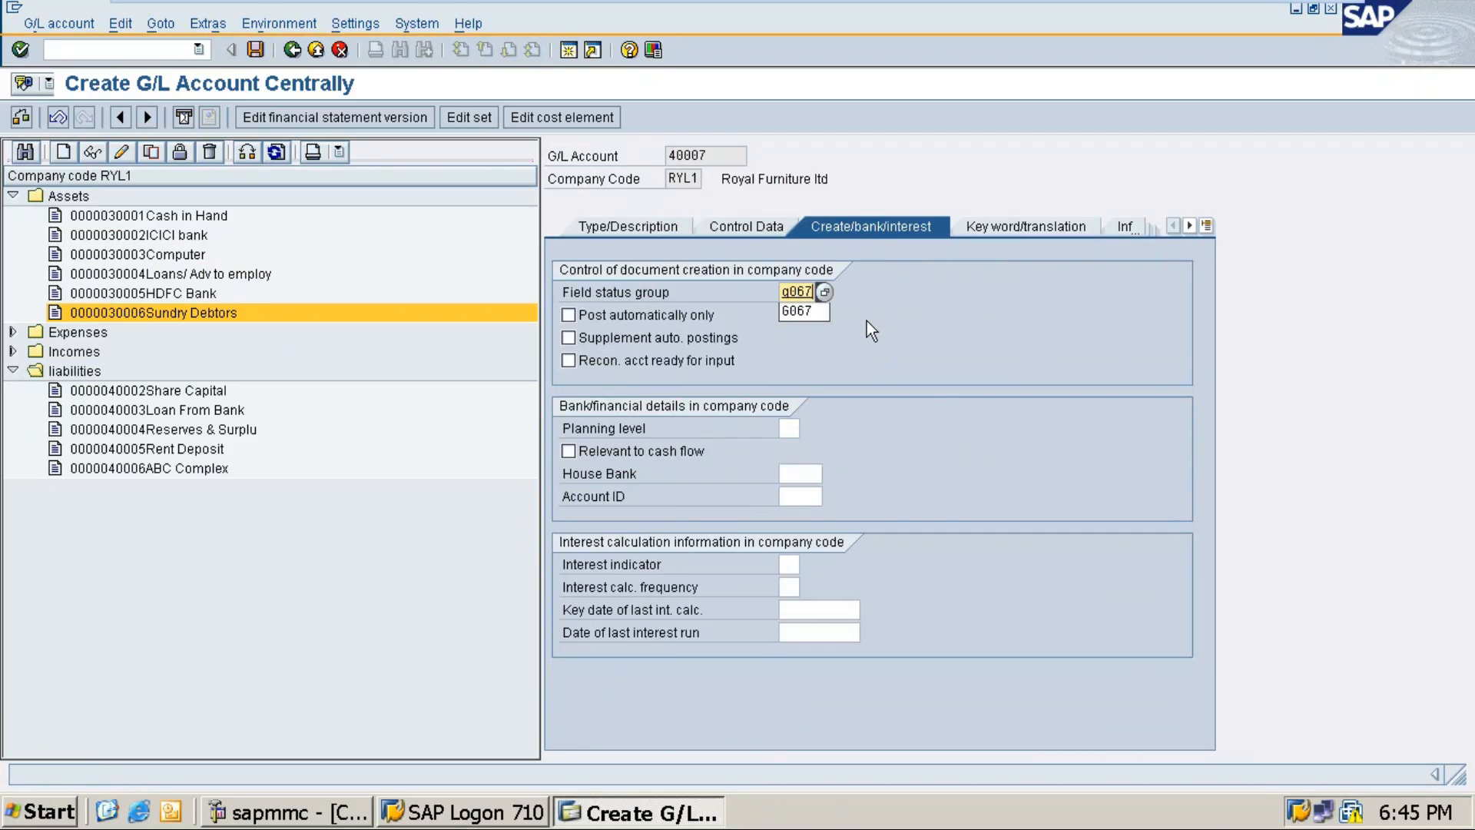
pyautogui.click(871, 311)
pyautogui.press('Return')
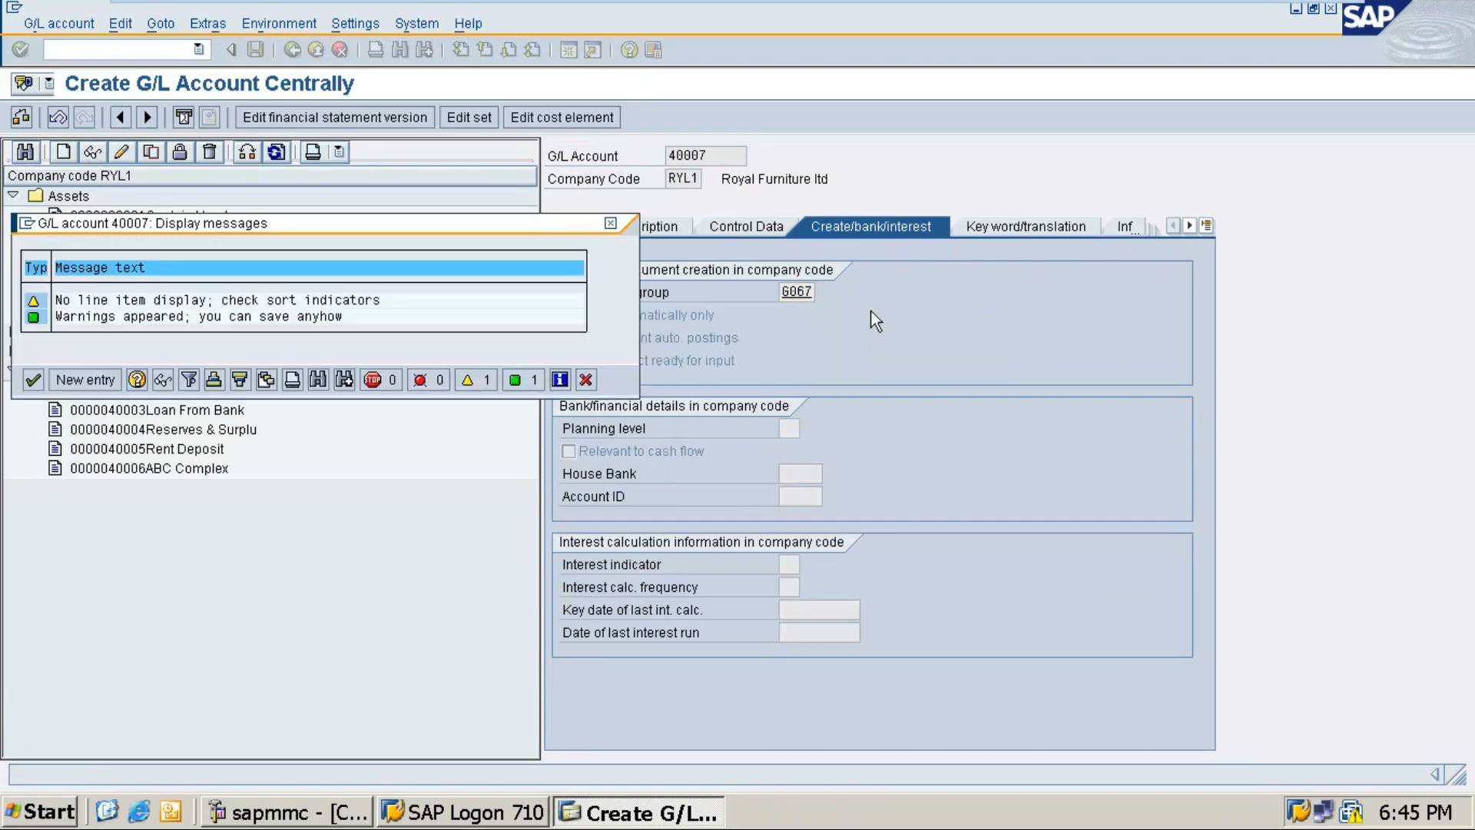
pyautogui.press('Return')
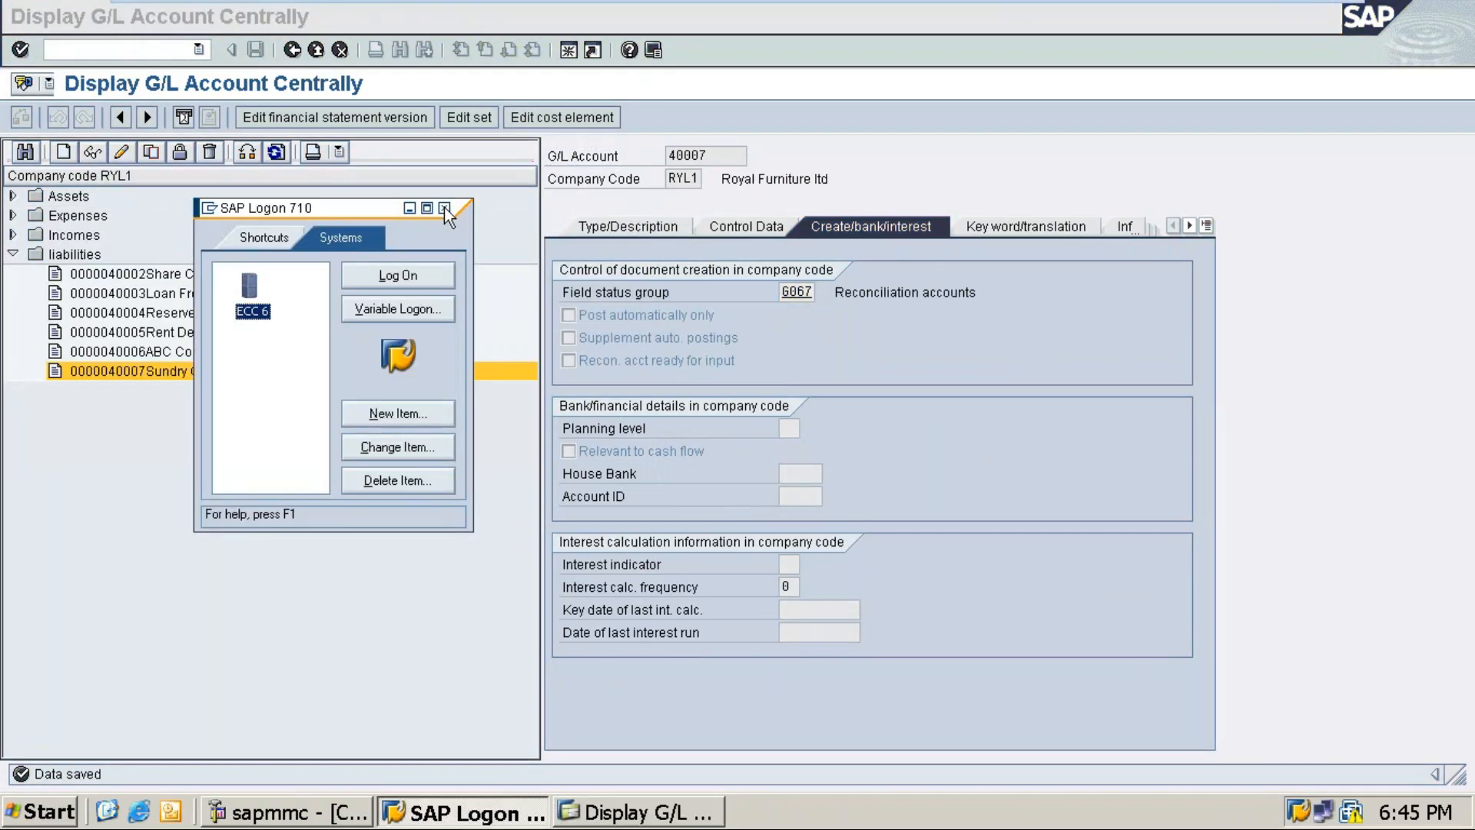
pyautogui.hotkey('alt', 'Tab')
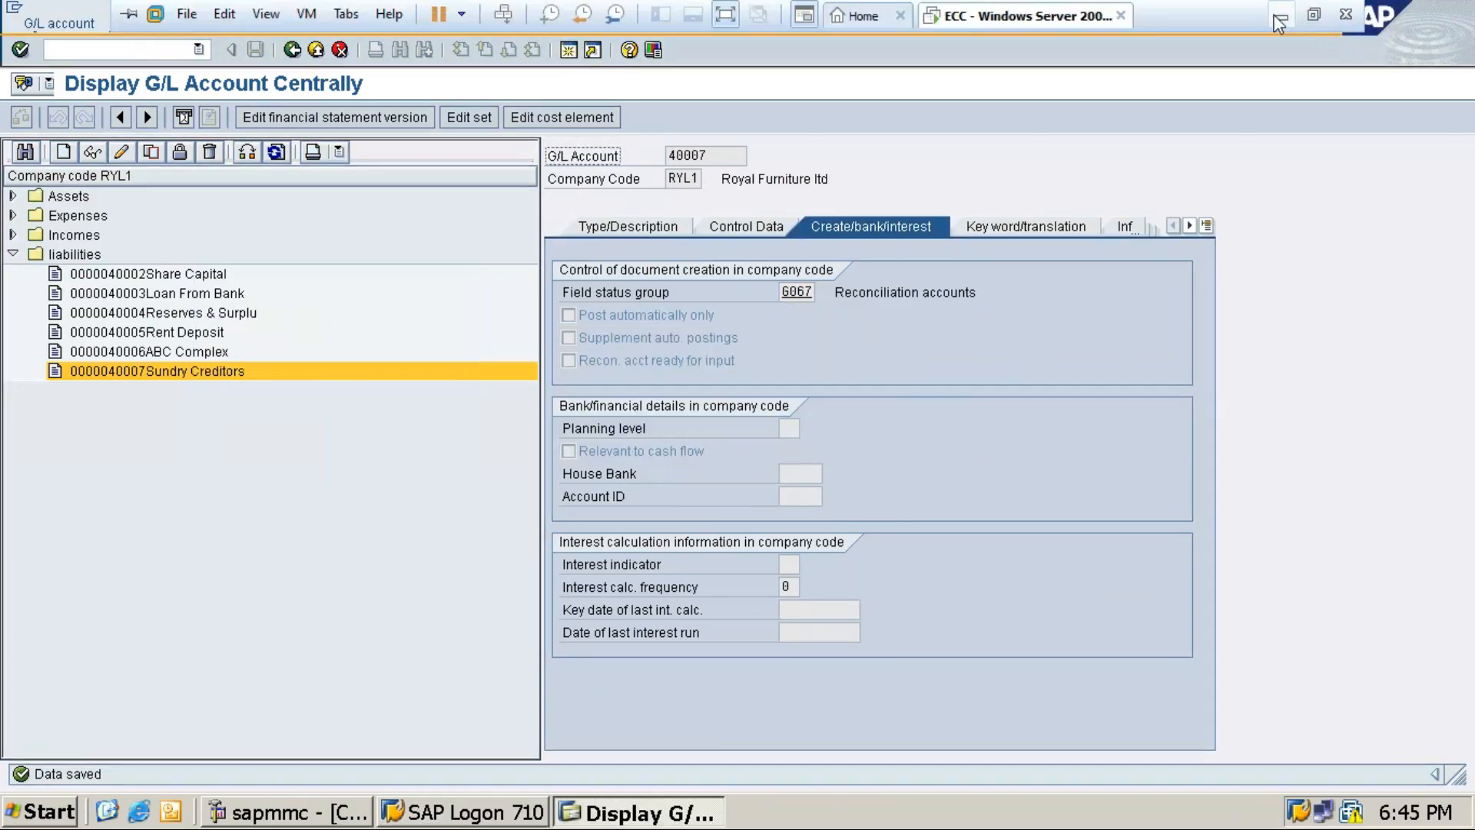
pyautogui.click(1272, 16)
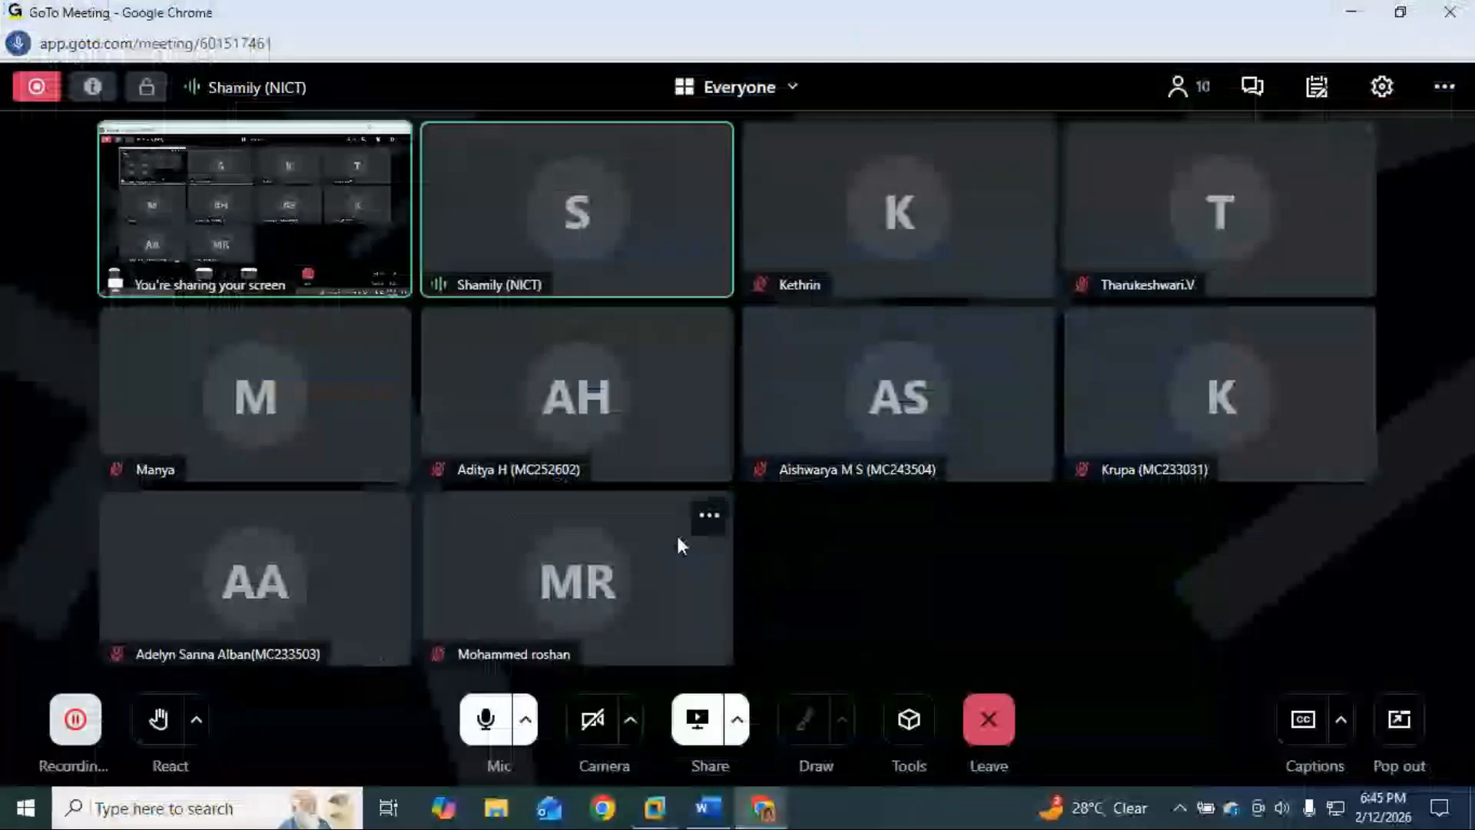
# Step: In the Word notes, insert an empty 4-column by 2-row table below the FS00 line
pyautogui.click(1350, 7)
pyautogui.click(1346, 39)
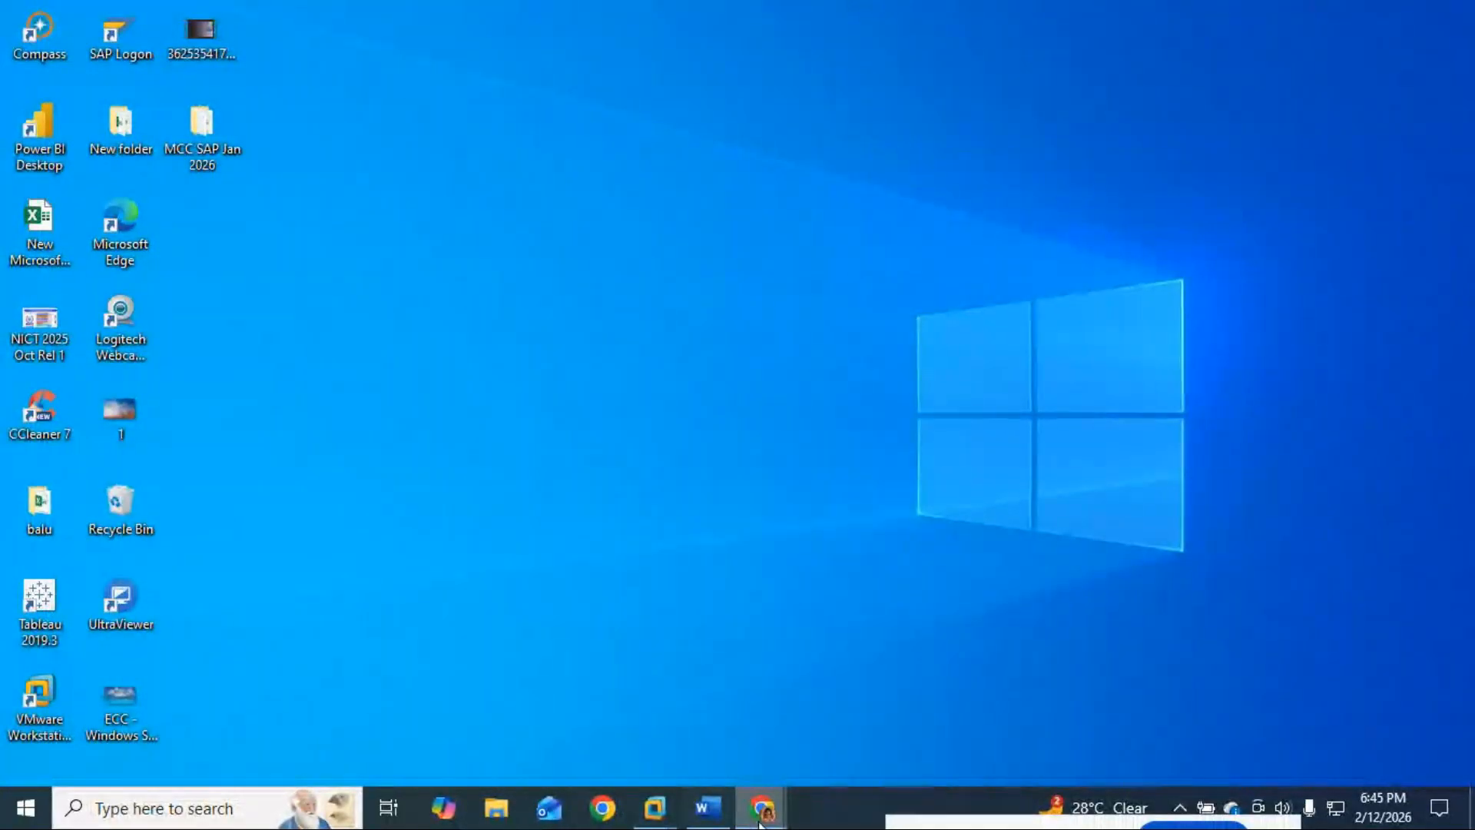
pyautogui.click(708, 809)
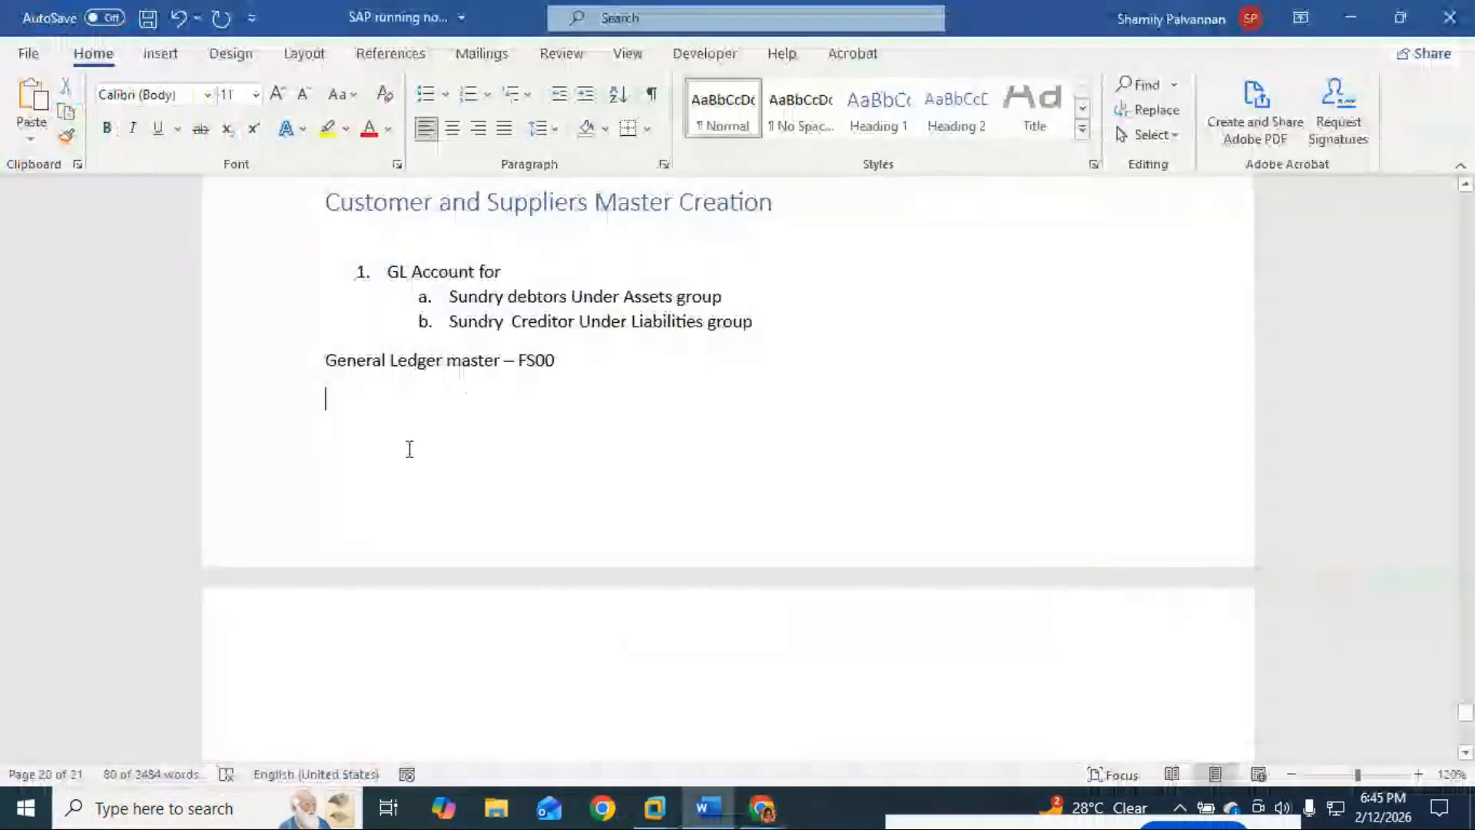
pyautogui.click(159, 53)
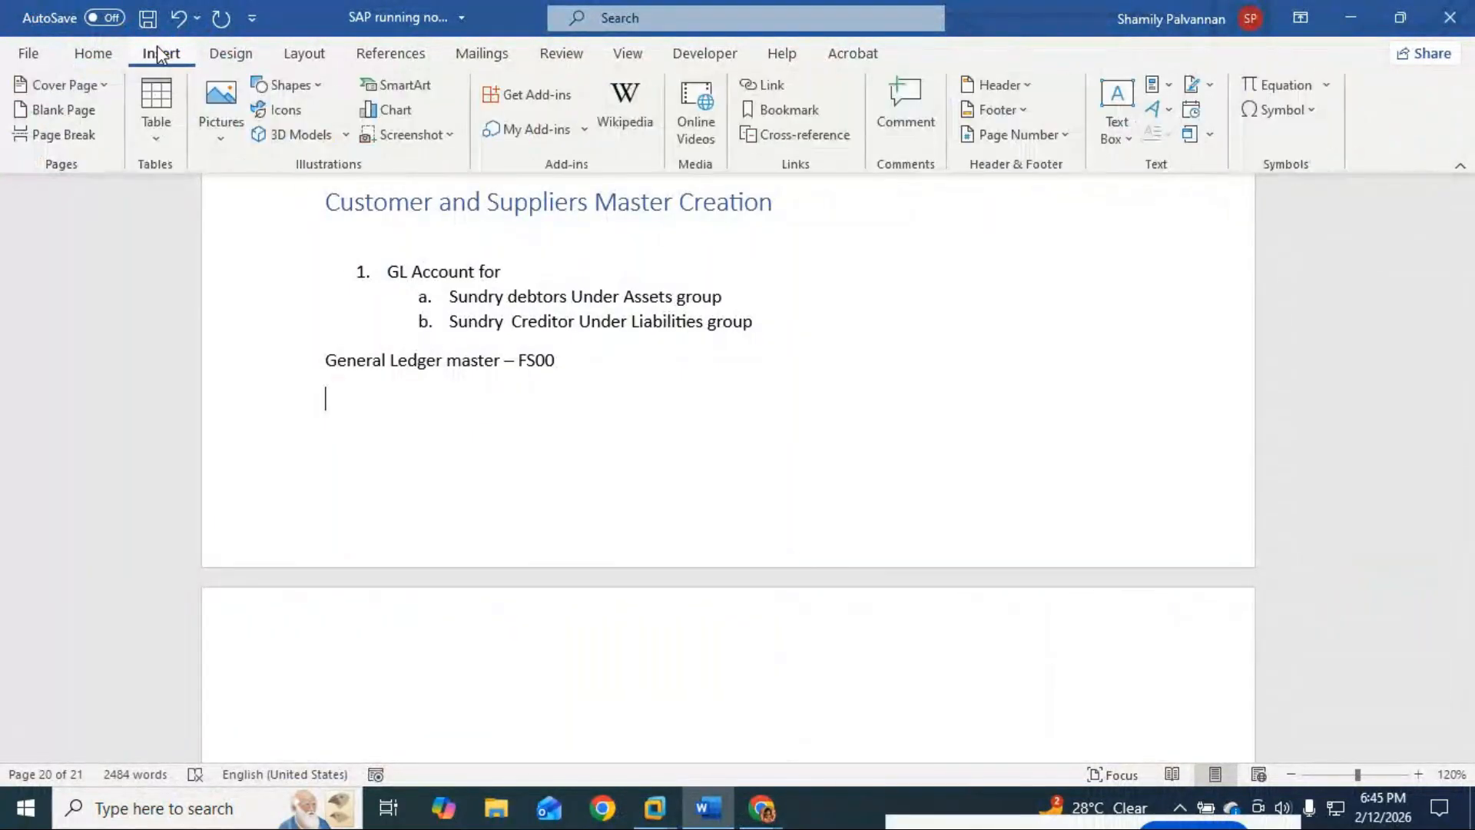
pyautogui.click(159, 108)
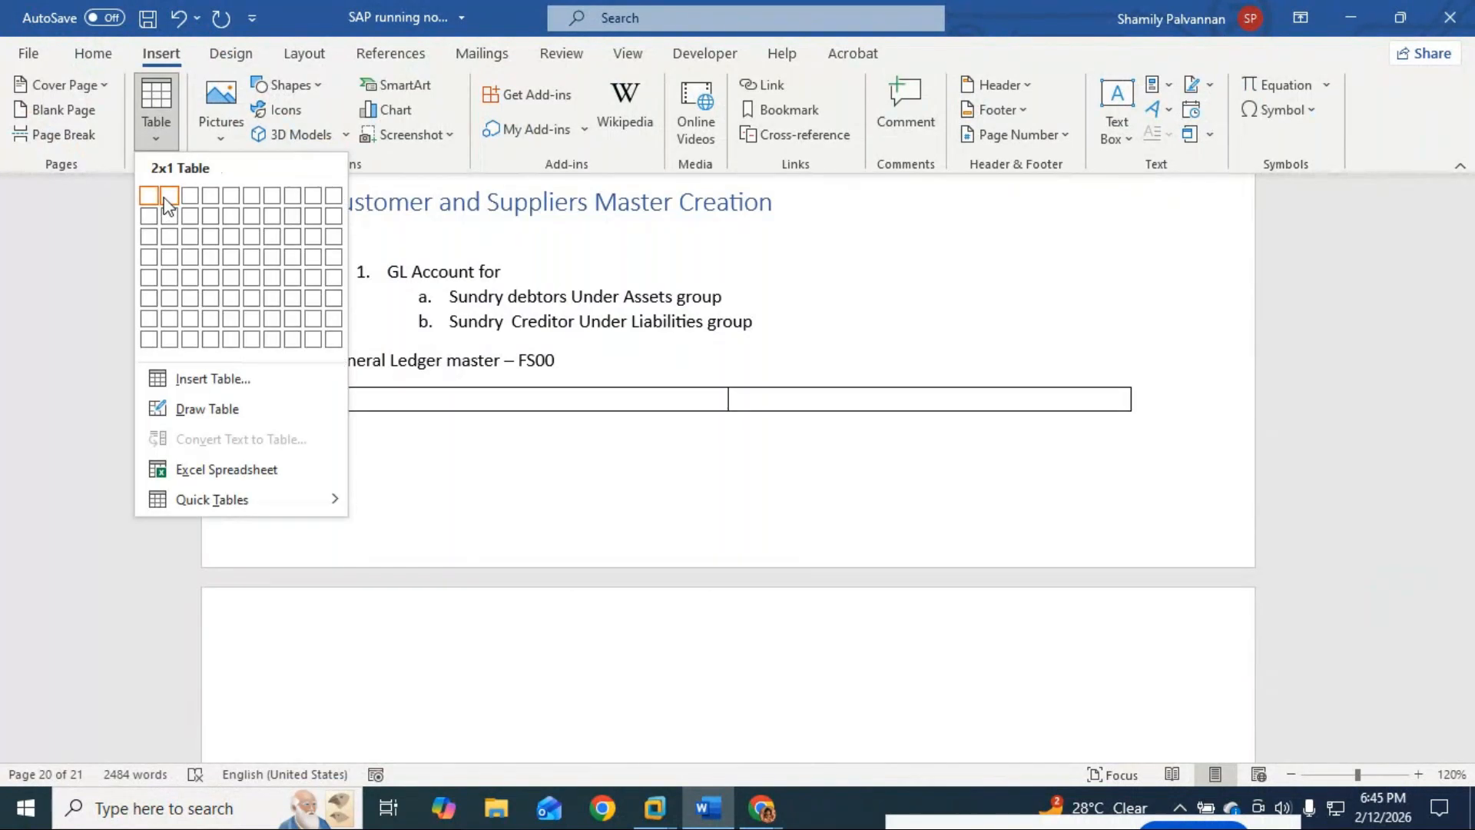
pyautogui.click(212, 215)
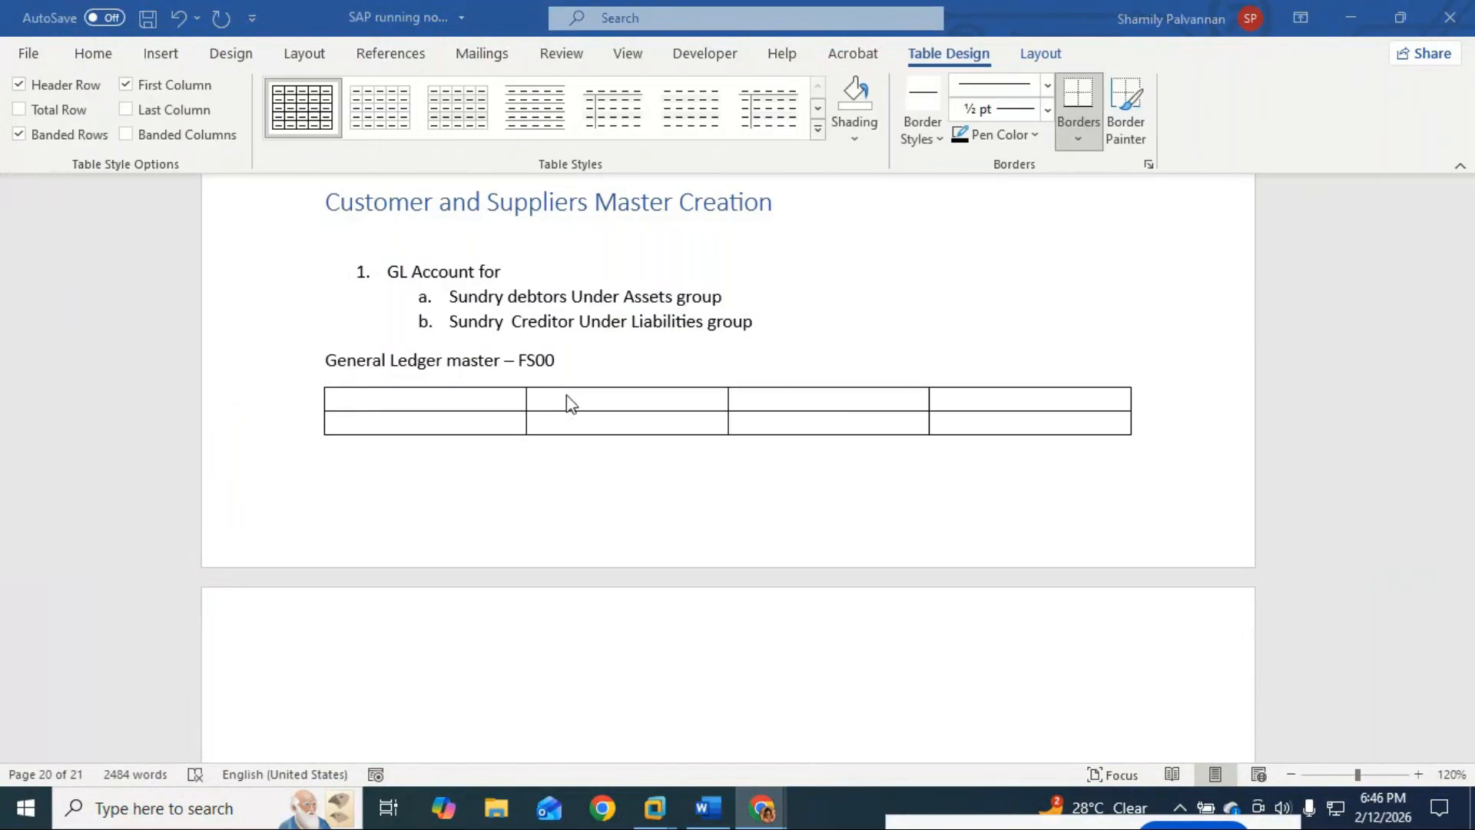
pyautogui.hotkey('alt', 'Tab')
pyautogui.hotkey('alt', 'Tab')
pyautogui.hotkey('alt', 'Tab')
pyautogui.hotkey('alt', 'Tab')
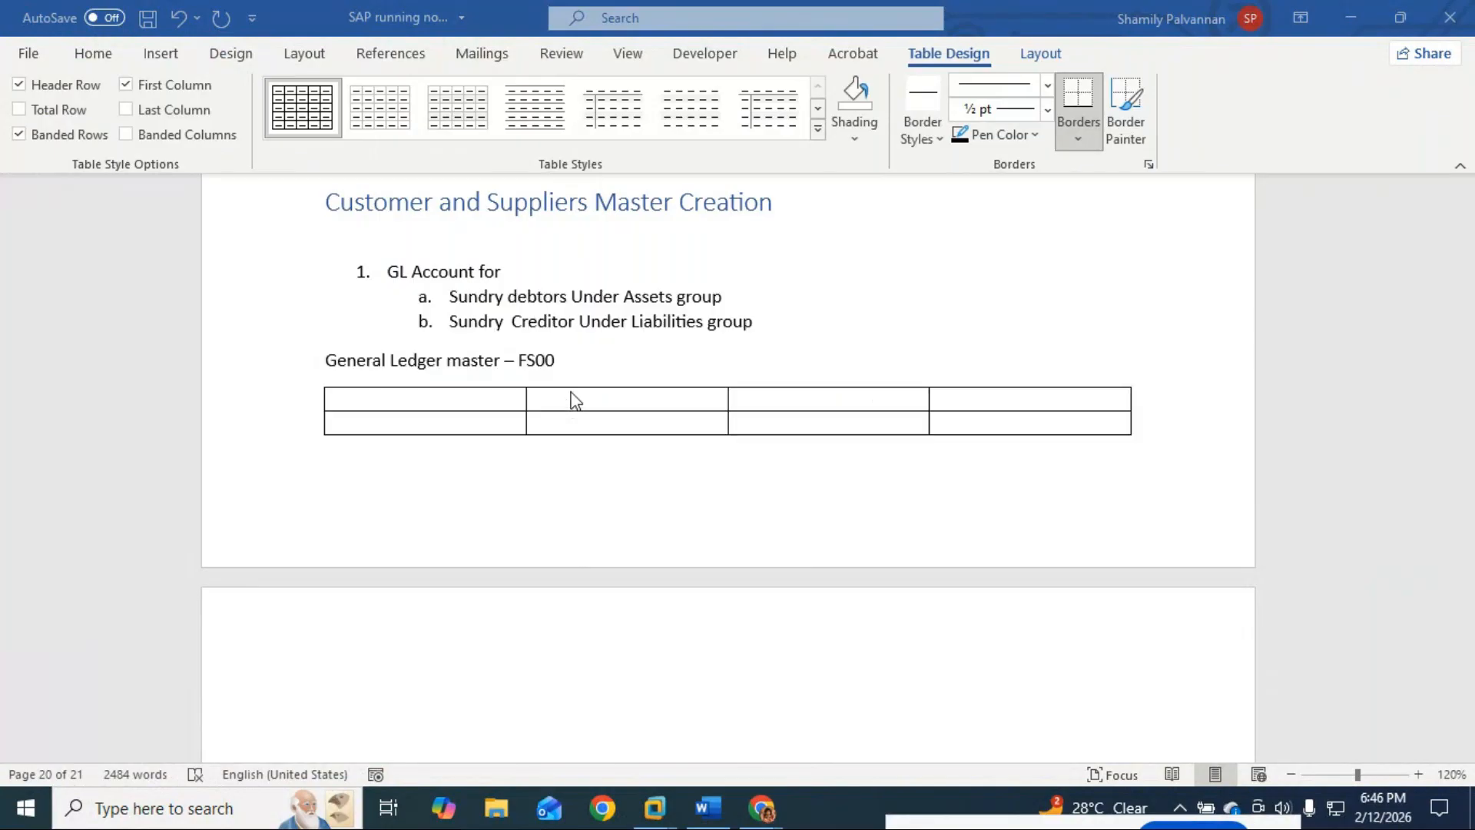
pyautogui.hotkey('alt', 'Tab')
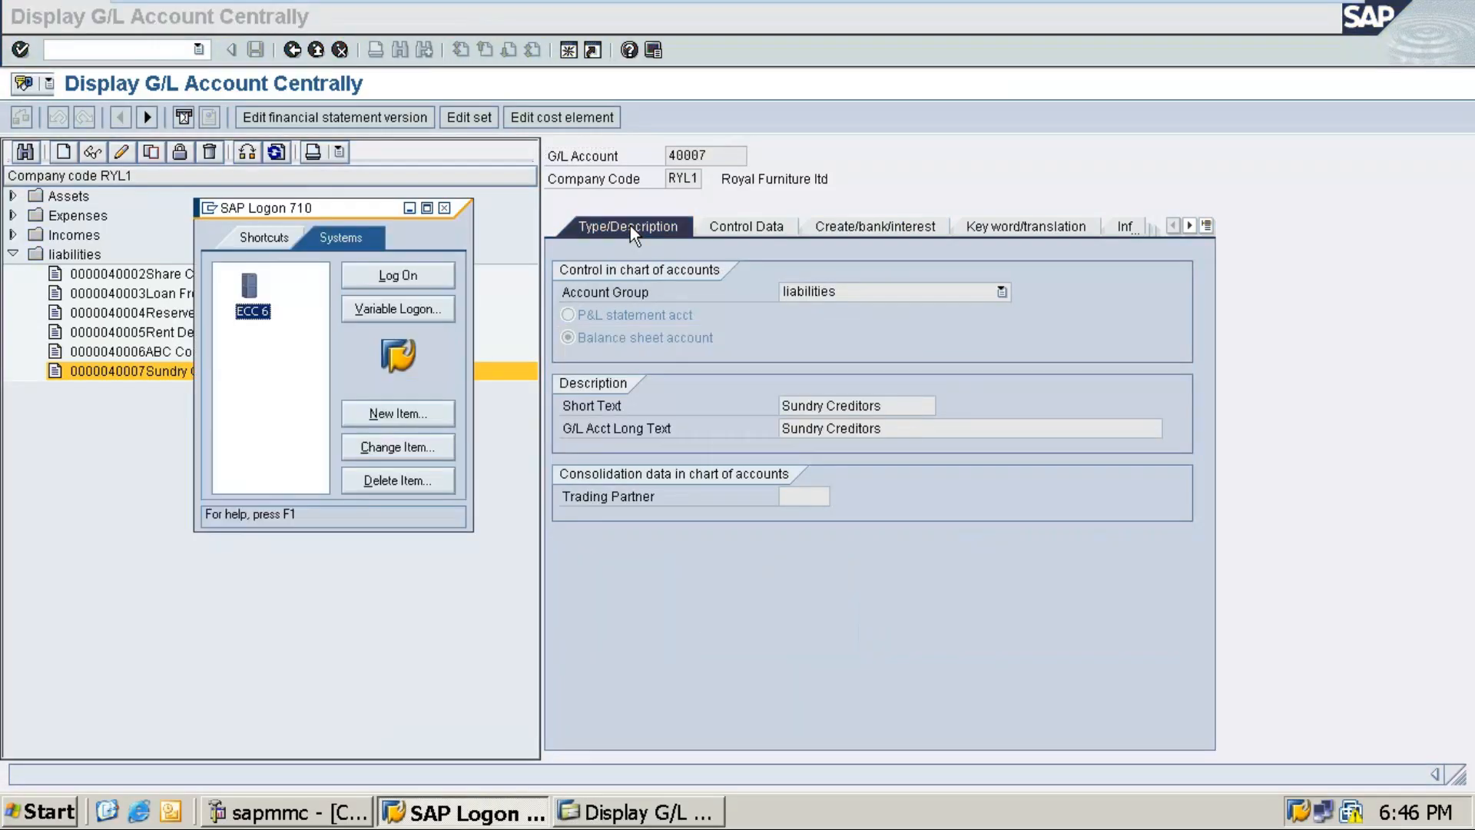
# Step: Minimize SAP Logon 710 and exit VMware full screen to view saved account 40007
pyautogui.hotkey('alt', 'Tab')
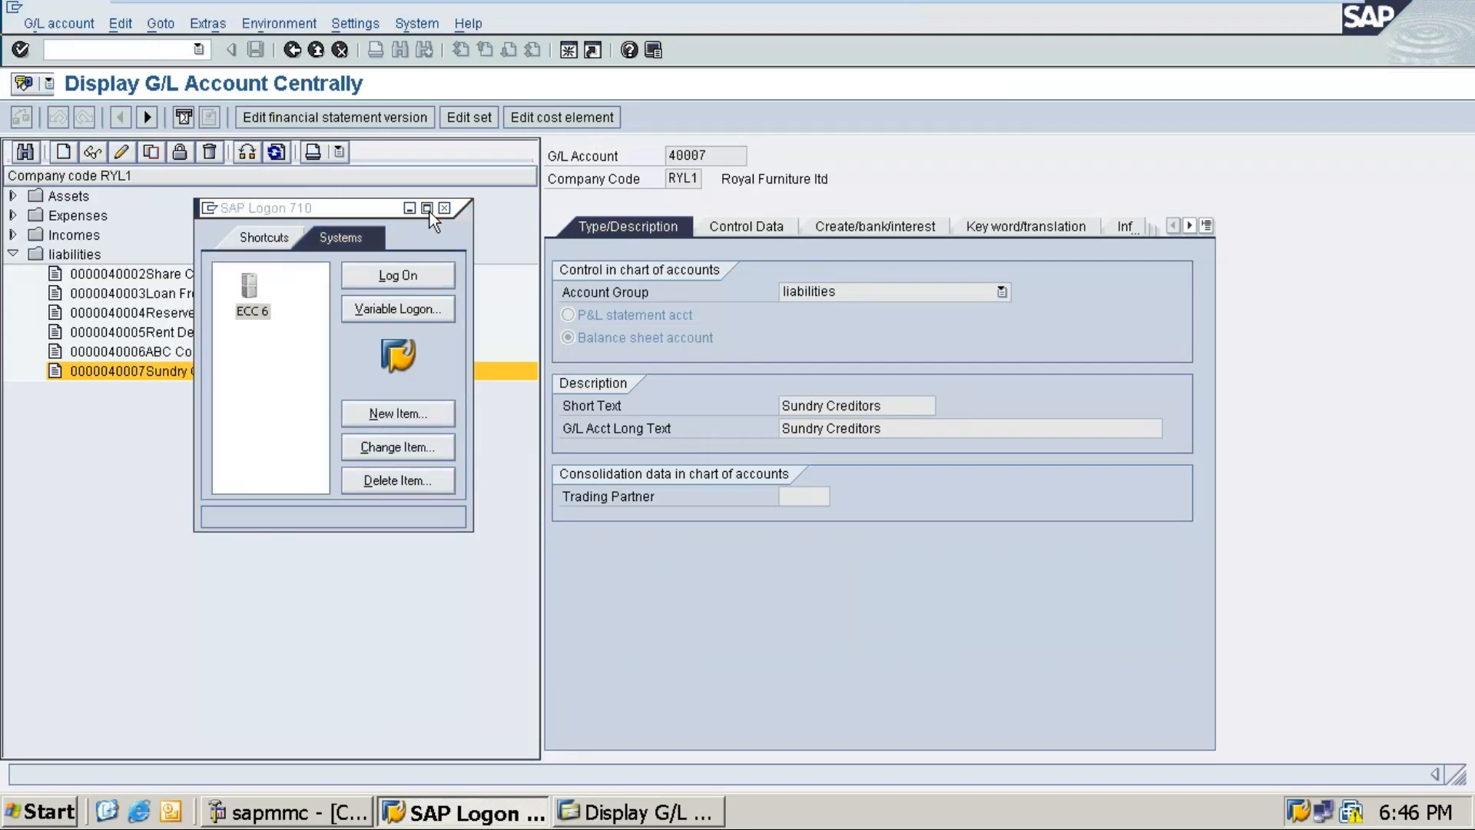
pyautogui.click(427, 209)
pyautogui.moveTo(780, 15)
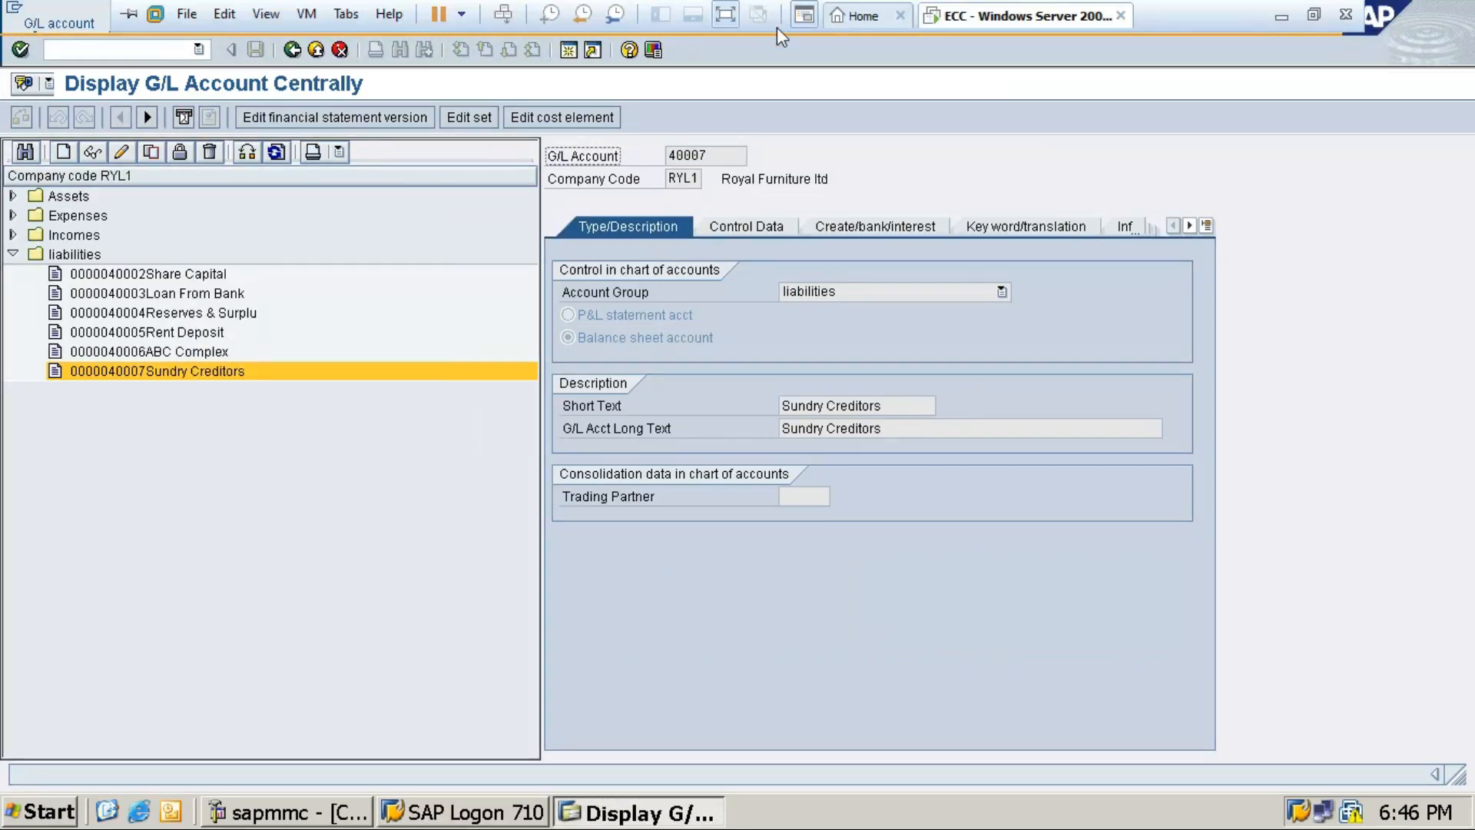
pyautogui.click(1314, 13)
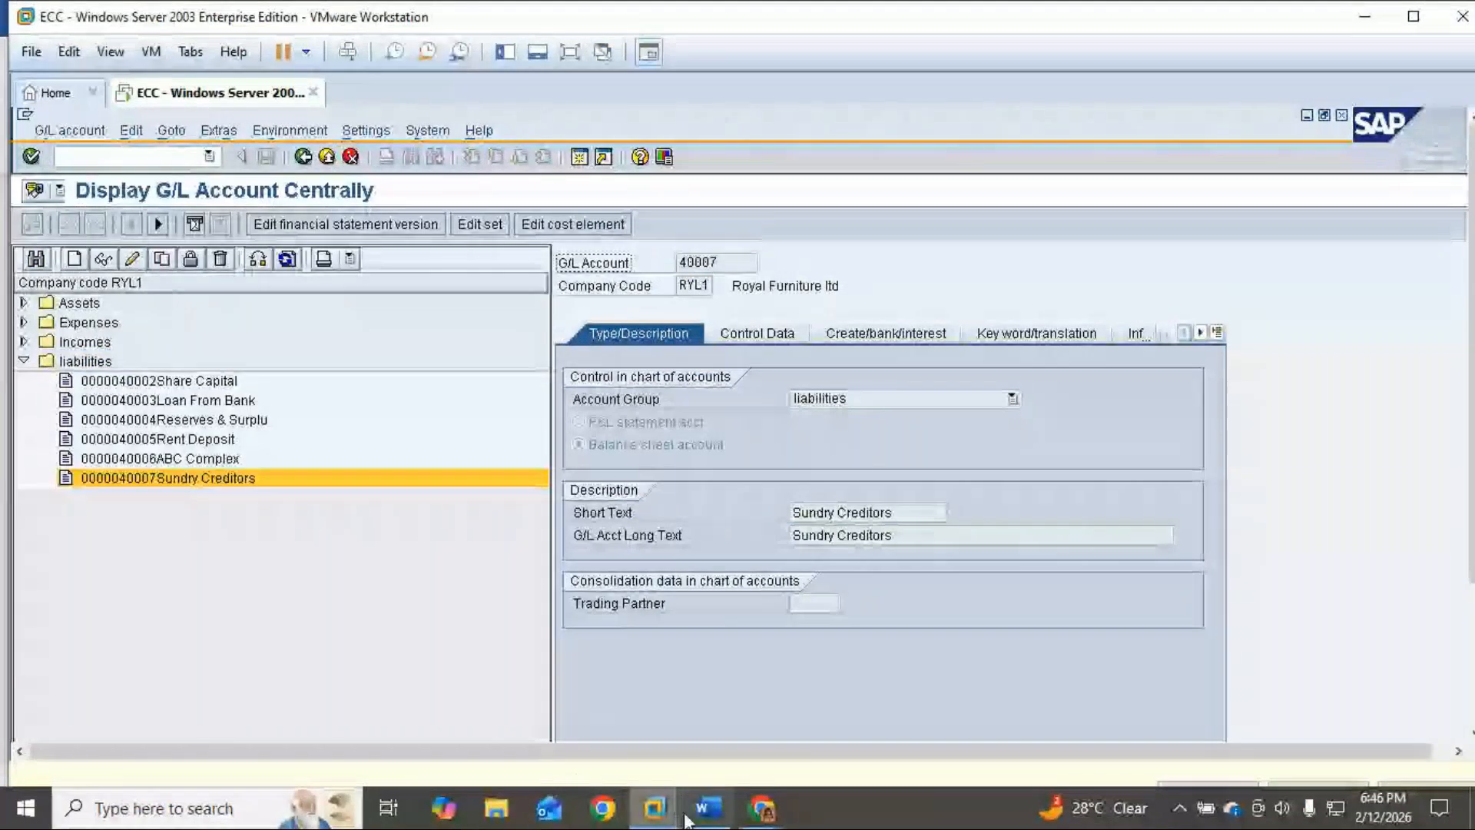
pyautogui.click(688, 816)
# Step: Type the Type/Description header, correcting the misspelled Descripition to Description
pyautogui.write('Type/D')
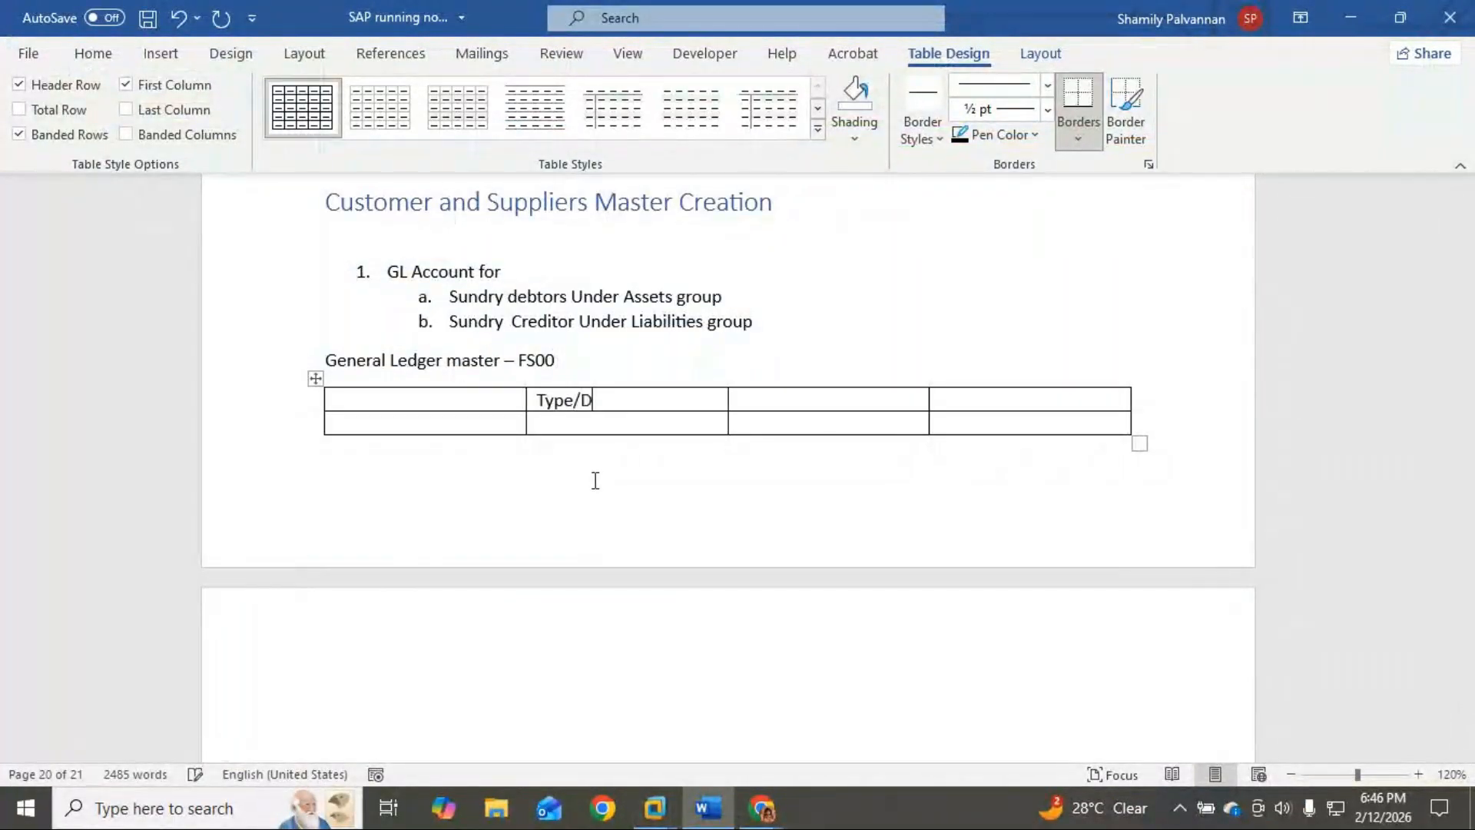
pyautogui.write('escripitio')
pyautogui.press('BackSpace')
pyautogui.press('BackSpace')
pyautogui.press('BackSpace')
pyautogui.press('BackSpace')
pyautogui.write('tion')
pyautogui.click(747, 396)
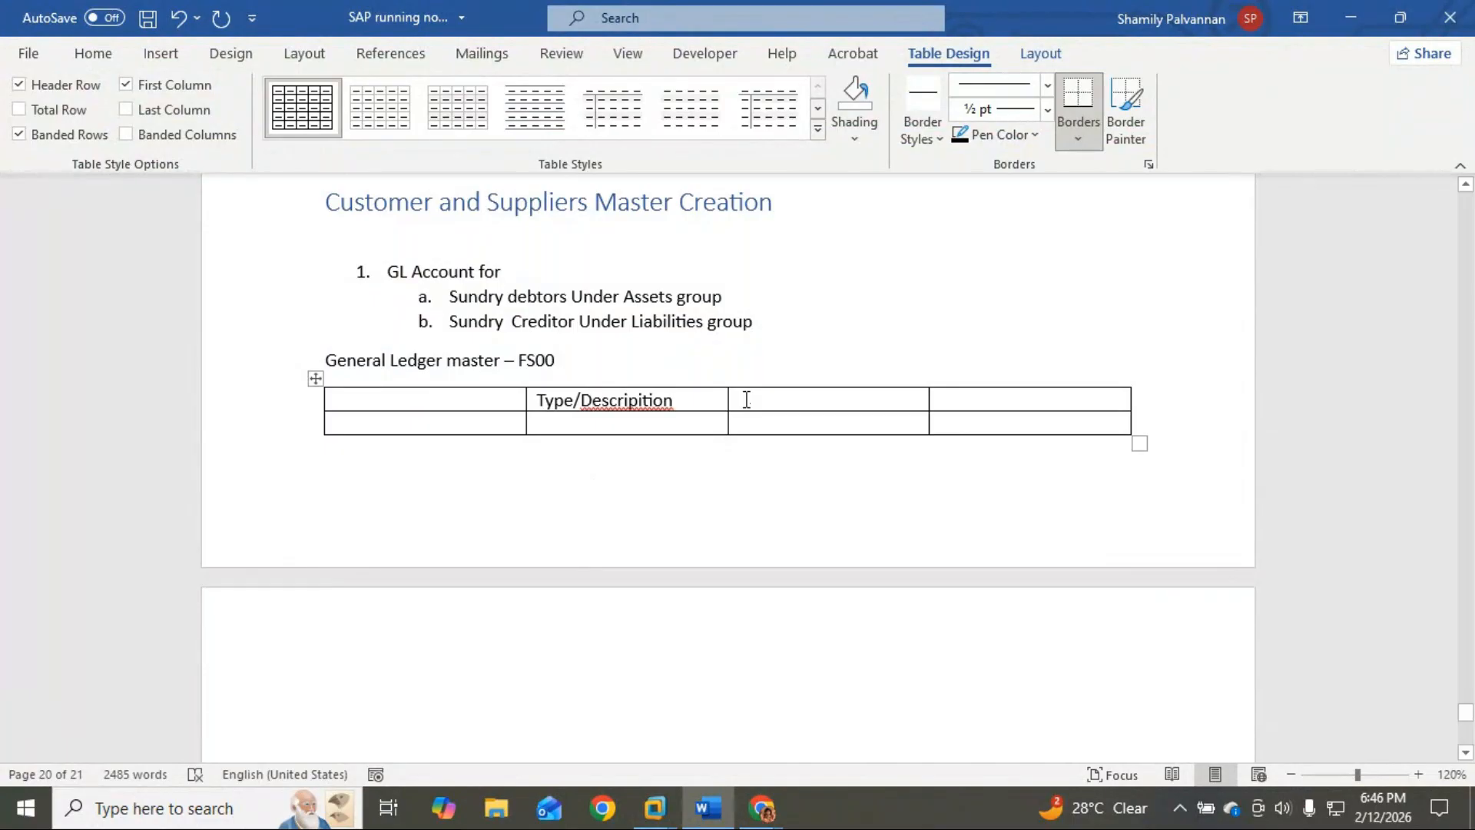
pyautogui.rightClick(634, 405)
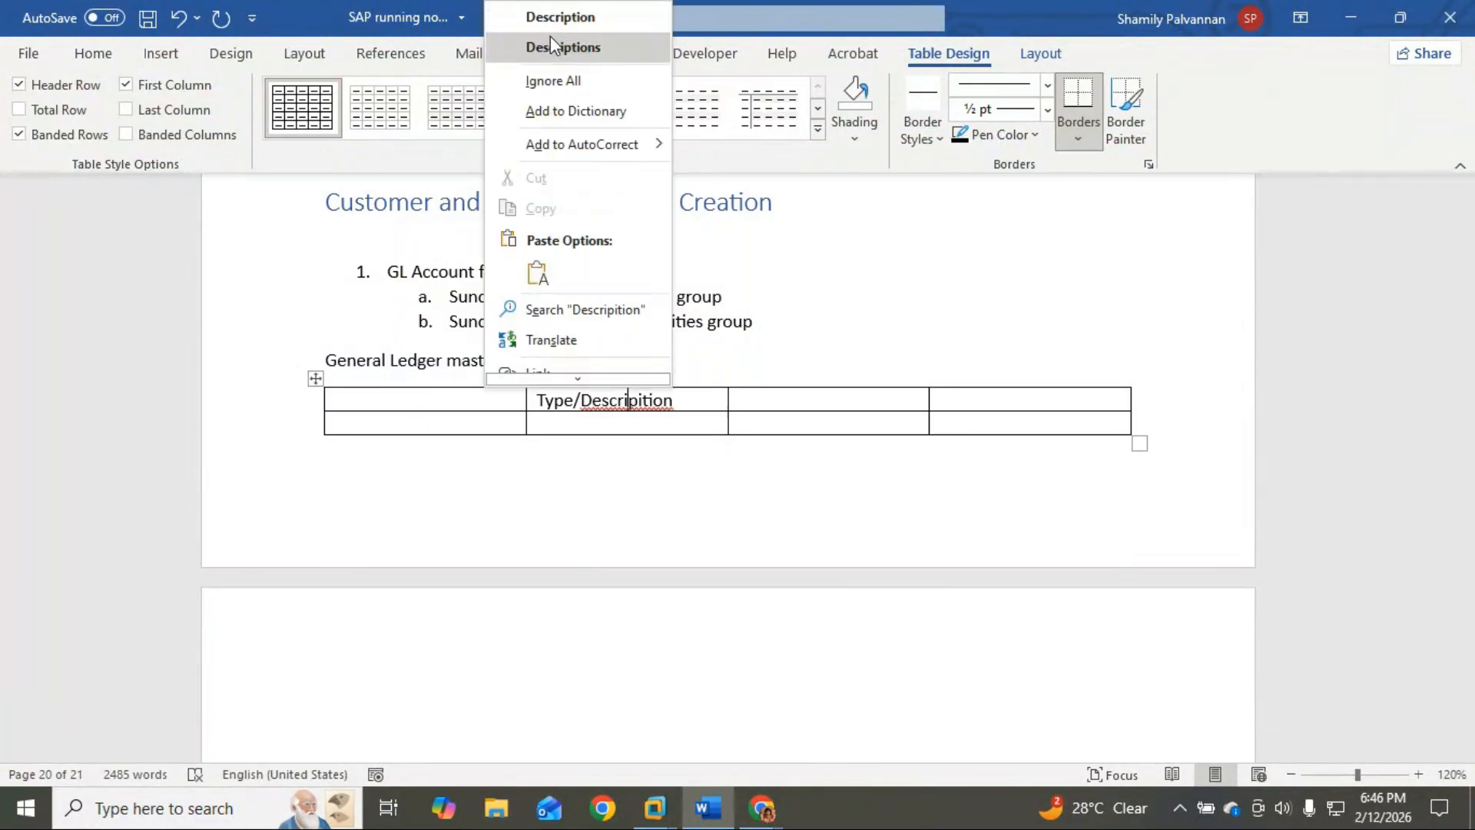
pyautogui.click(551, 40)
pyautogui.click(757, 400)
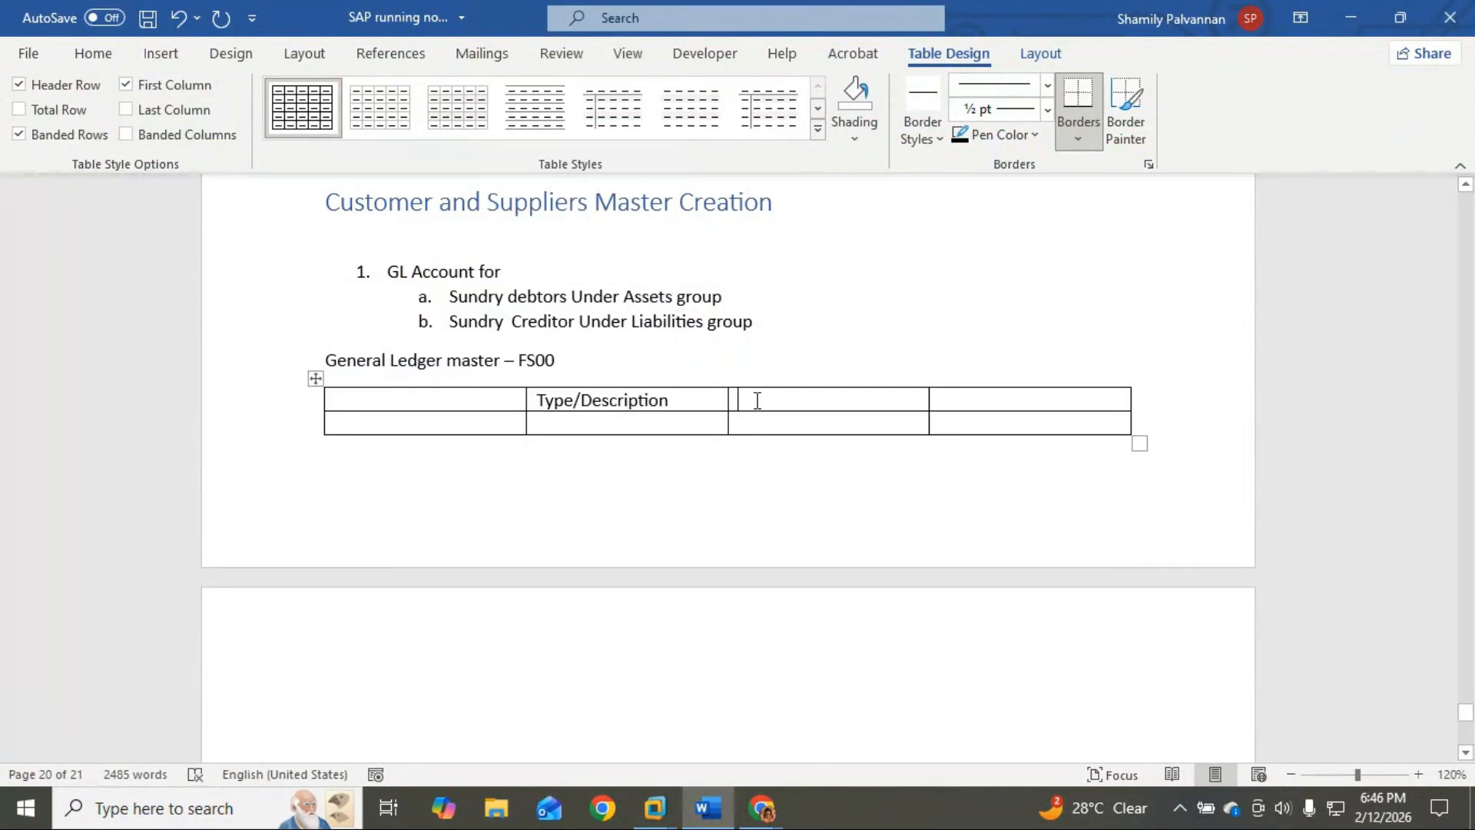
# Step: Add Control Data and Create/Bank/Interest as the next two header cells
pyautogui.hotkey('alt', 'Tab')
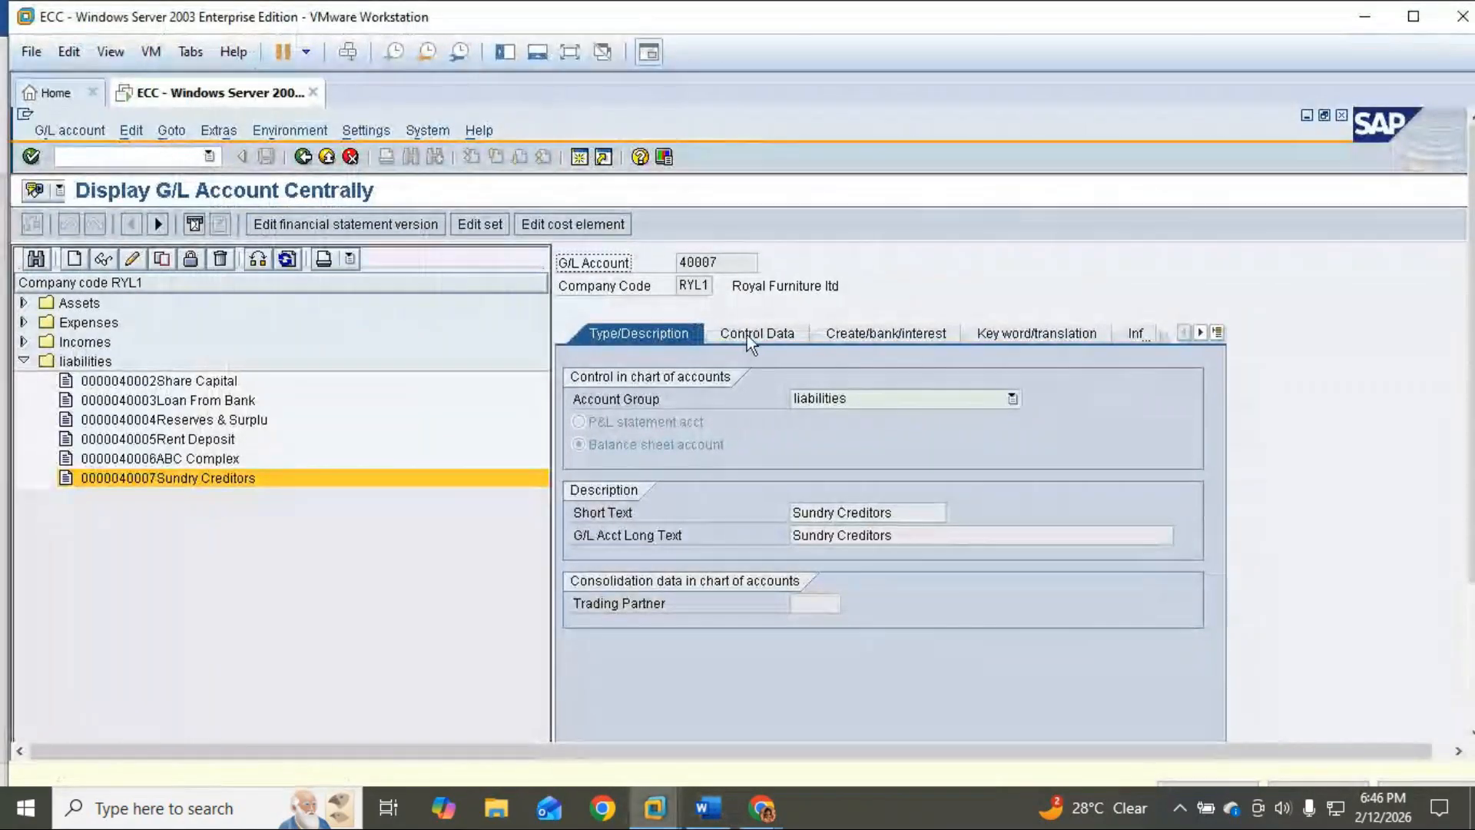
pyautogui.click(707, 816)
pyautogui.write('Control Data')
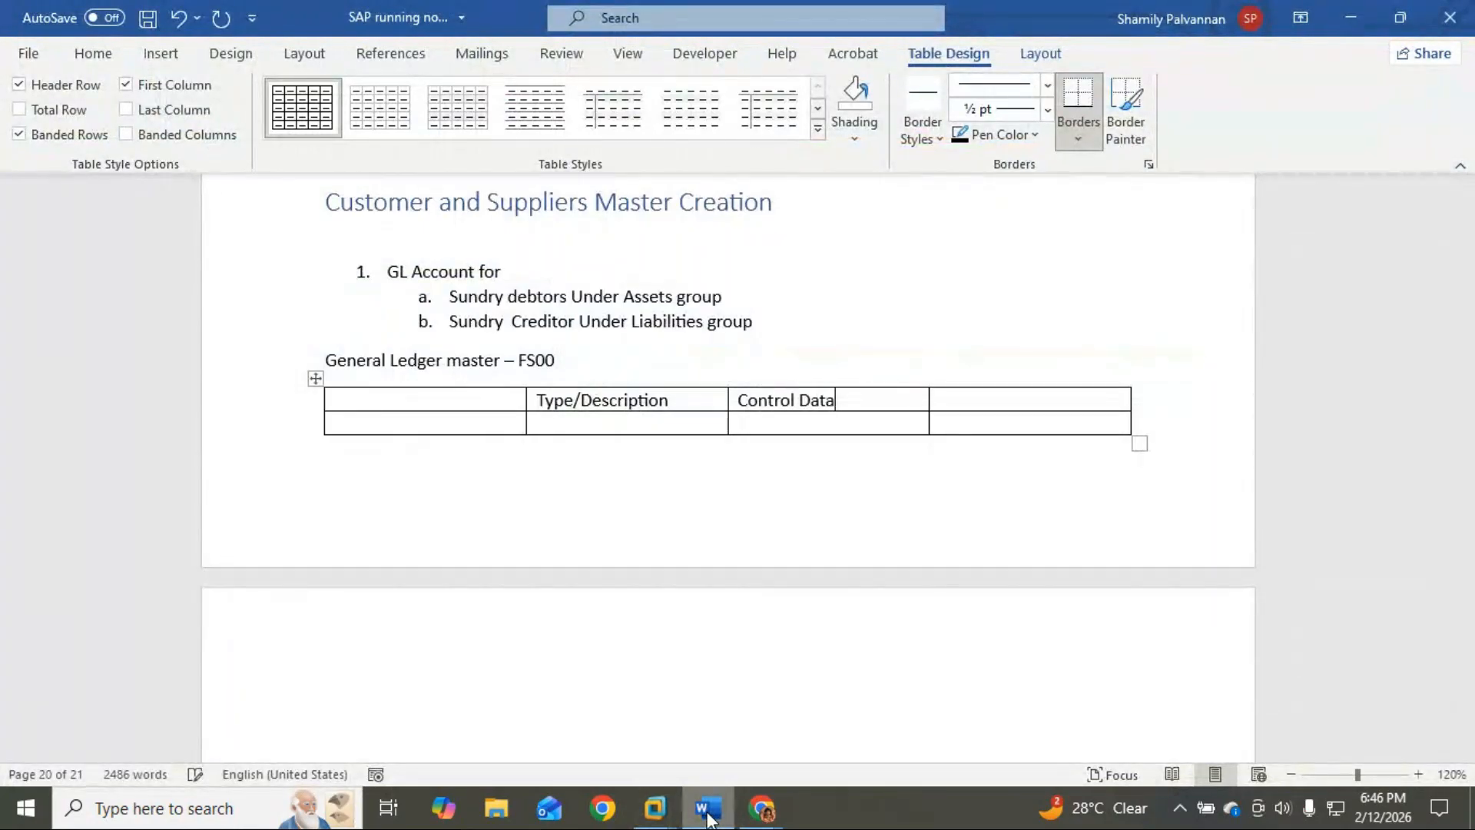
pyautogui.click(1017, 401)
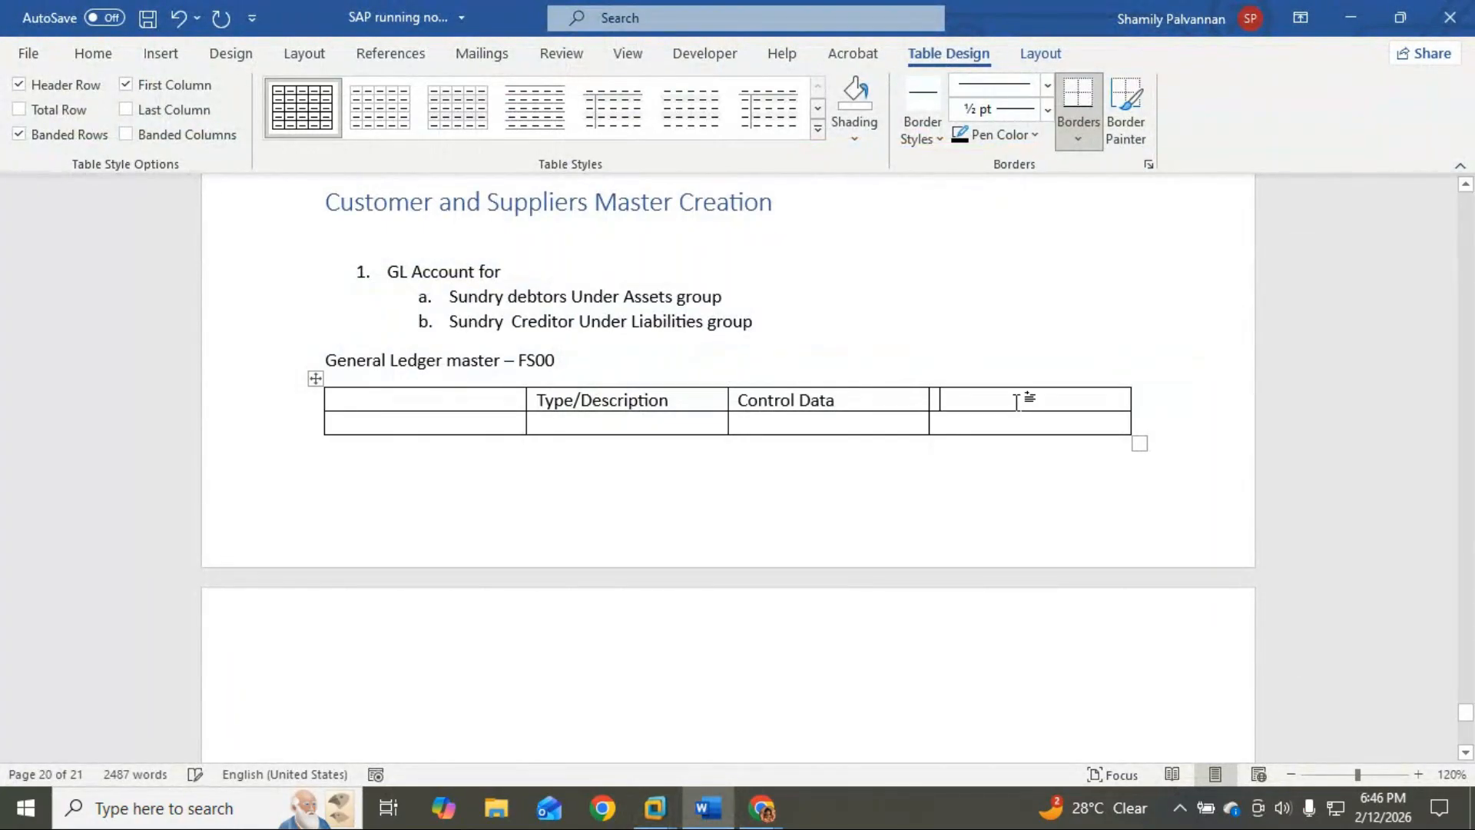
pyautogui.click(762, 807)
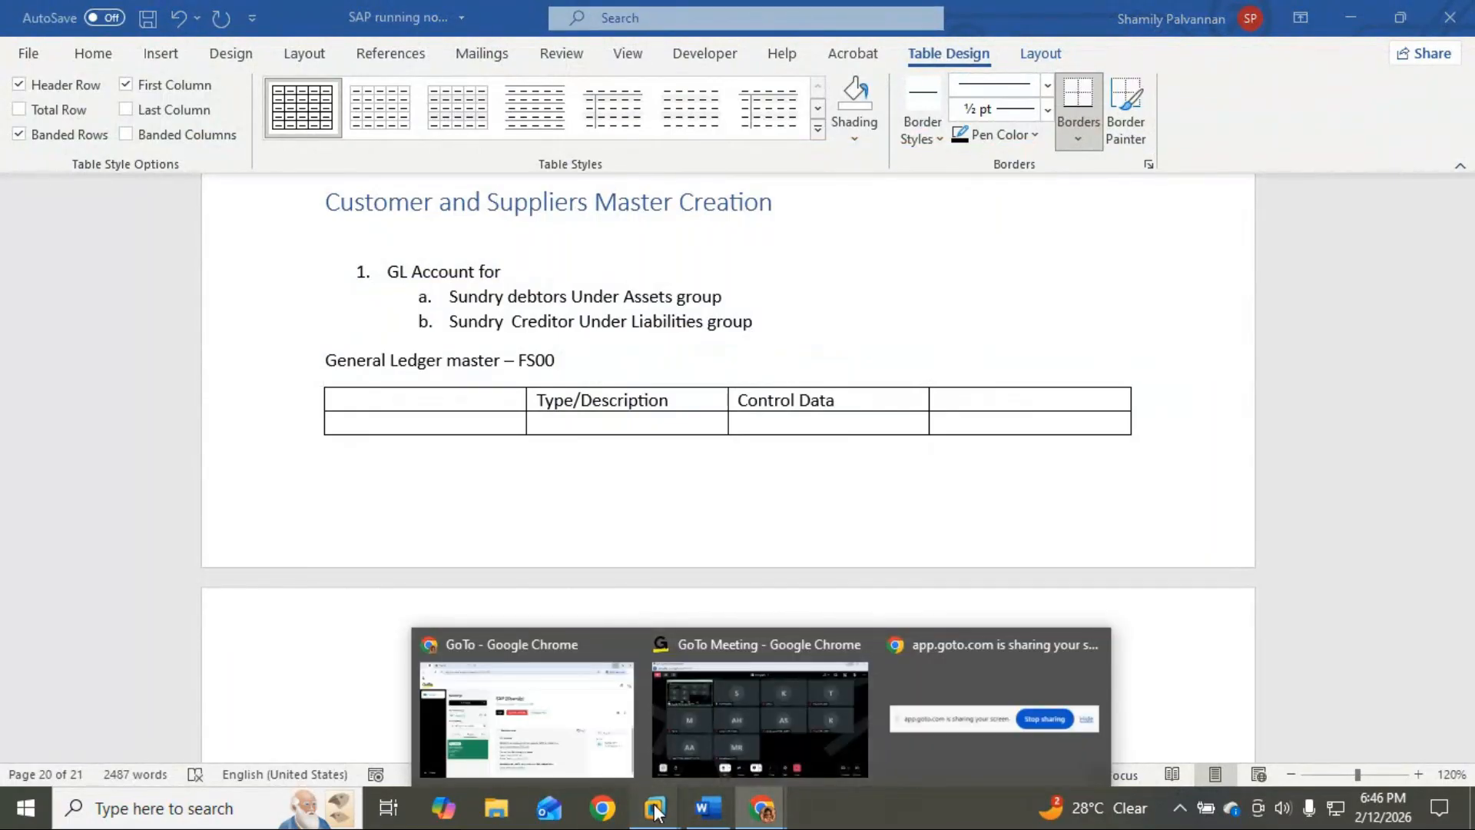
pyautogui.moveTo(654, 807)
pyautogui.click(675, 712)
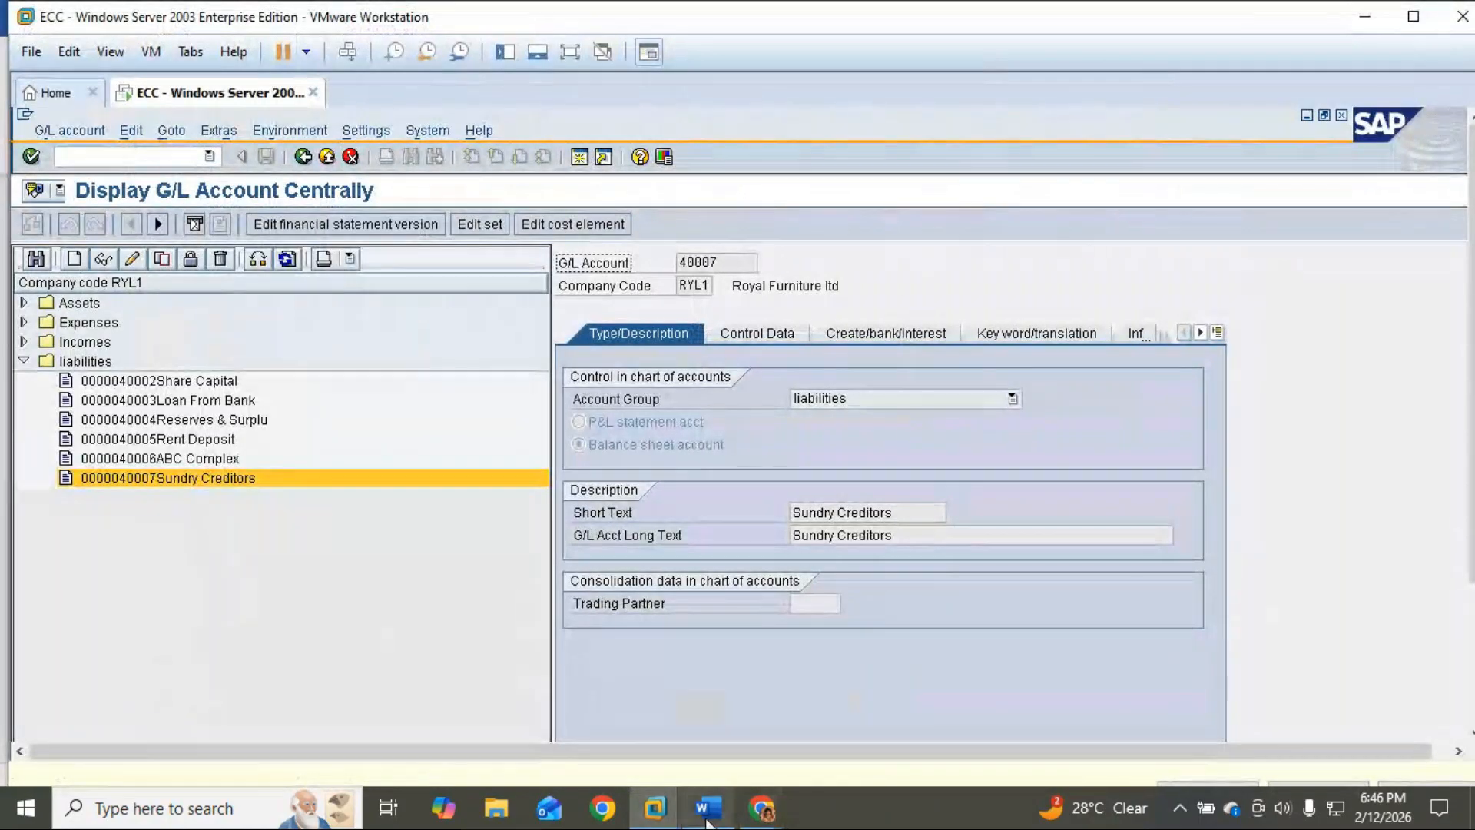
pyautogui.click(707, 807)
pyautogui.write('Creat')
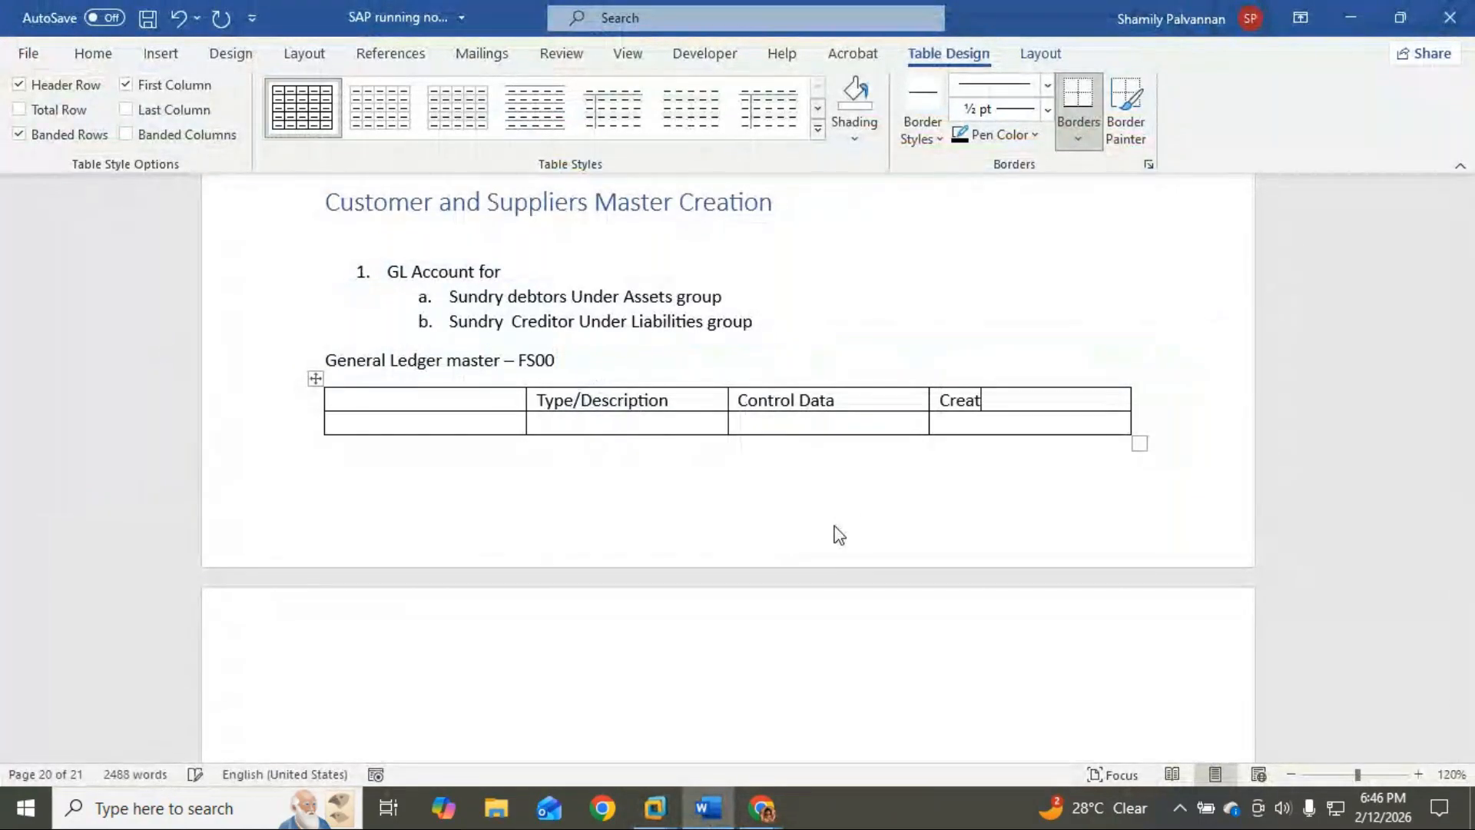
pyautogui.write('e/Bank/Interest')
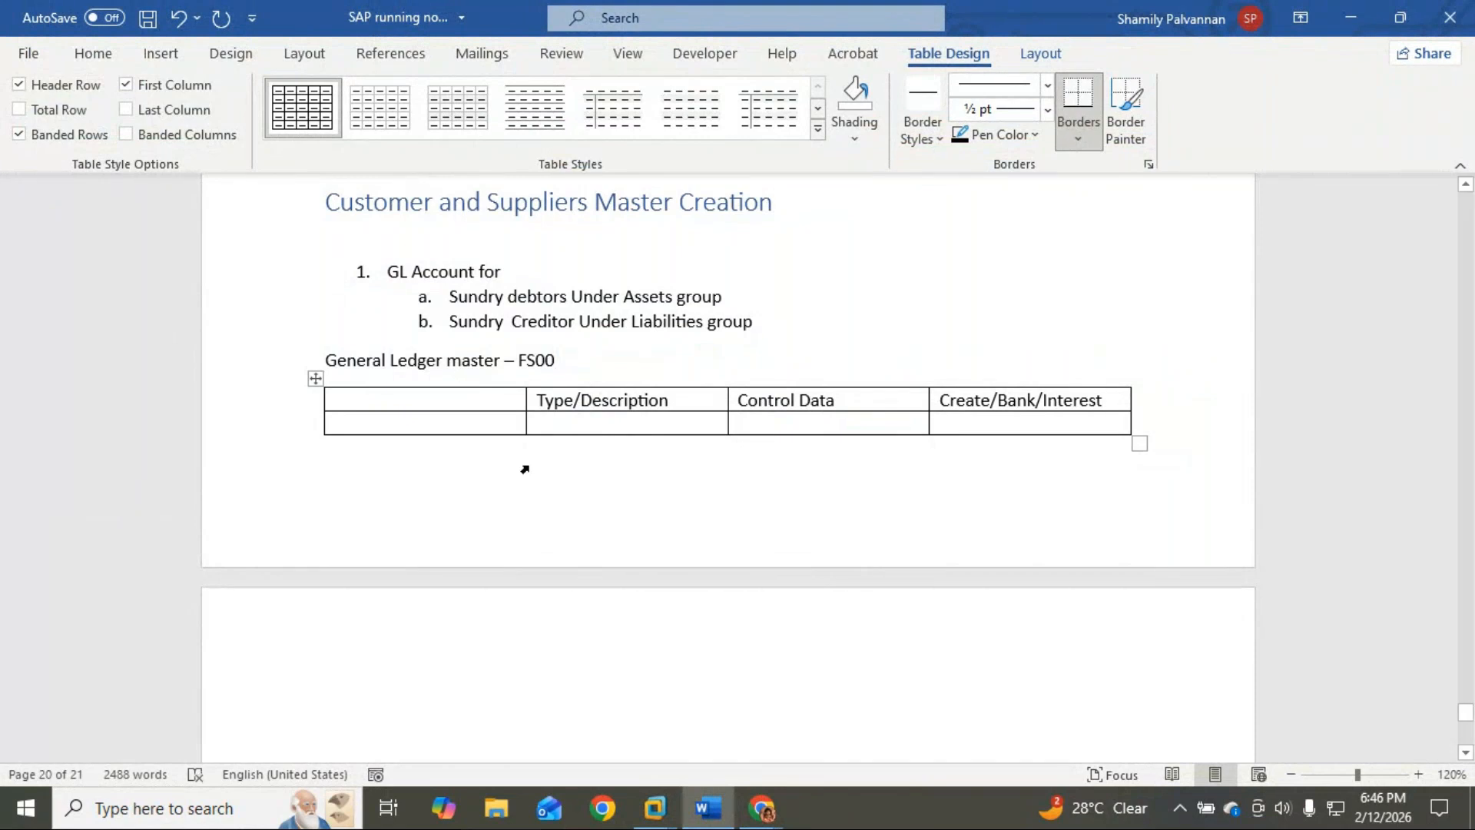
pyautogui.click(565, 425)
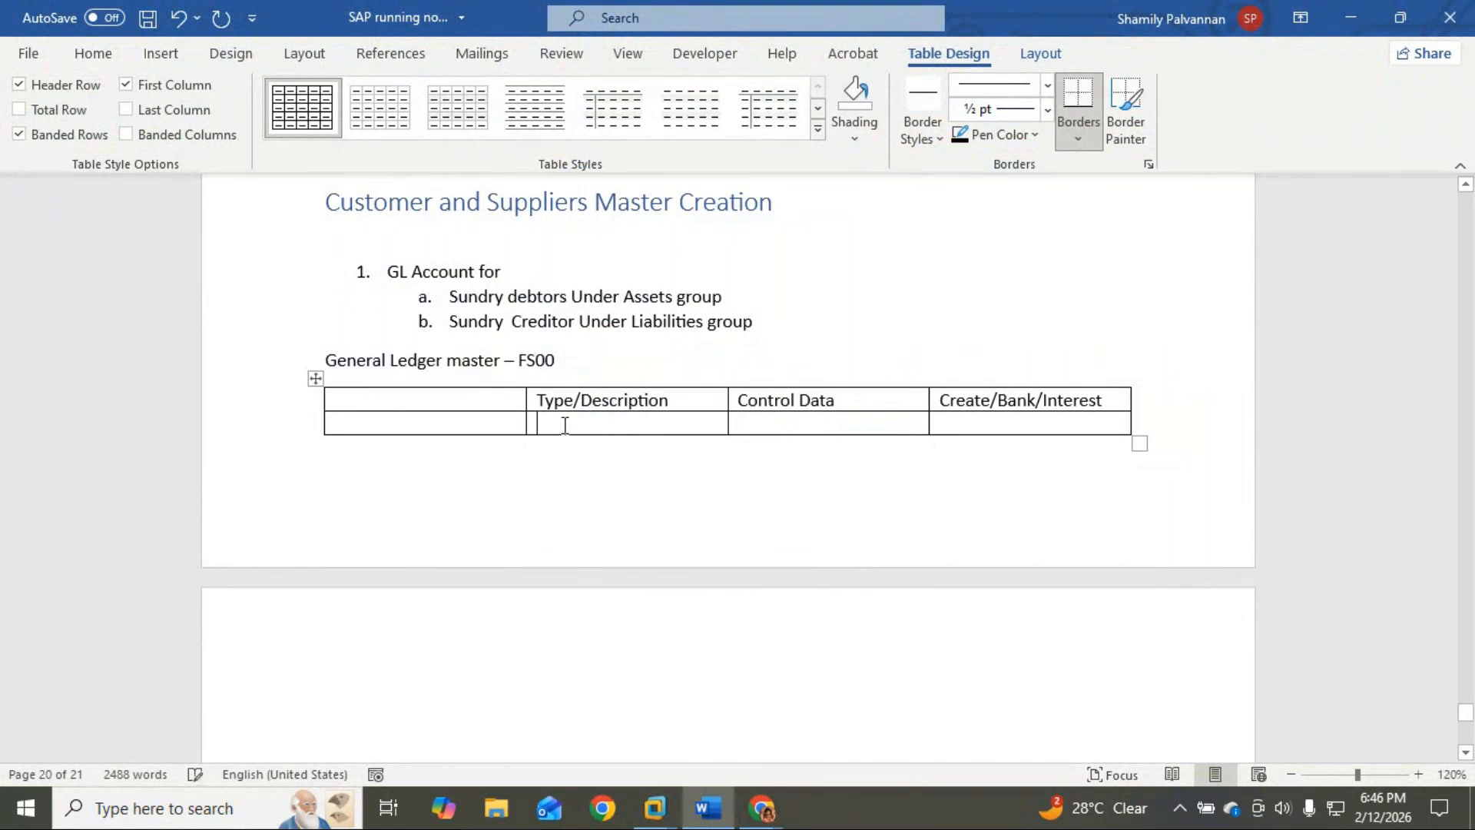
# Step: Type Sundry Debtors in the second row's first cell
pyautogui.click(445, 425)
pyautogui.write('Sundy')
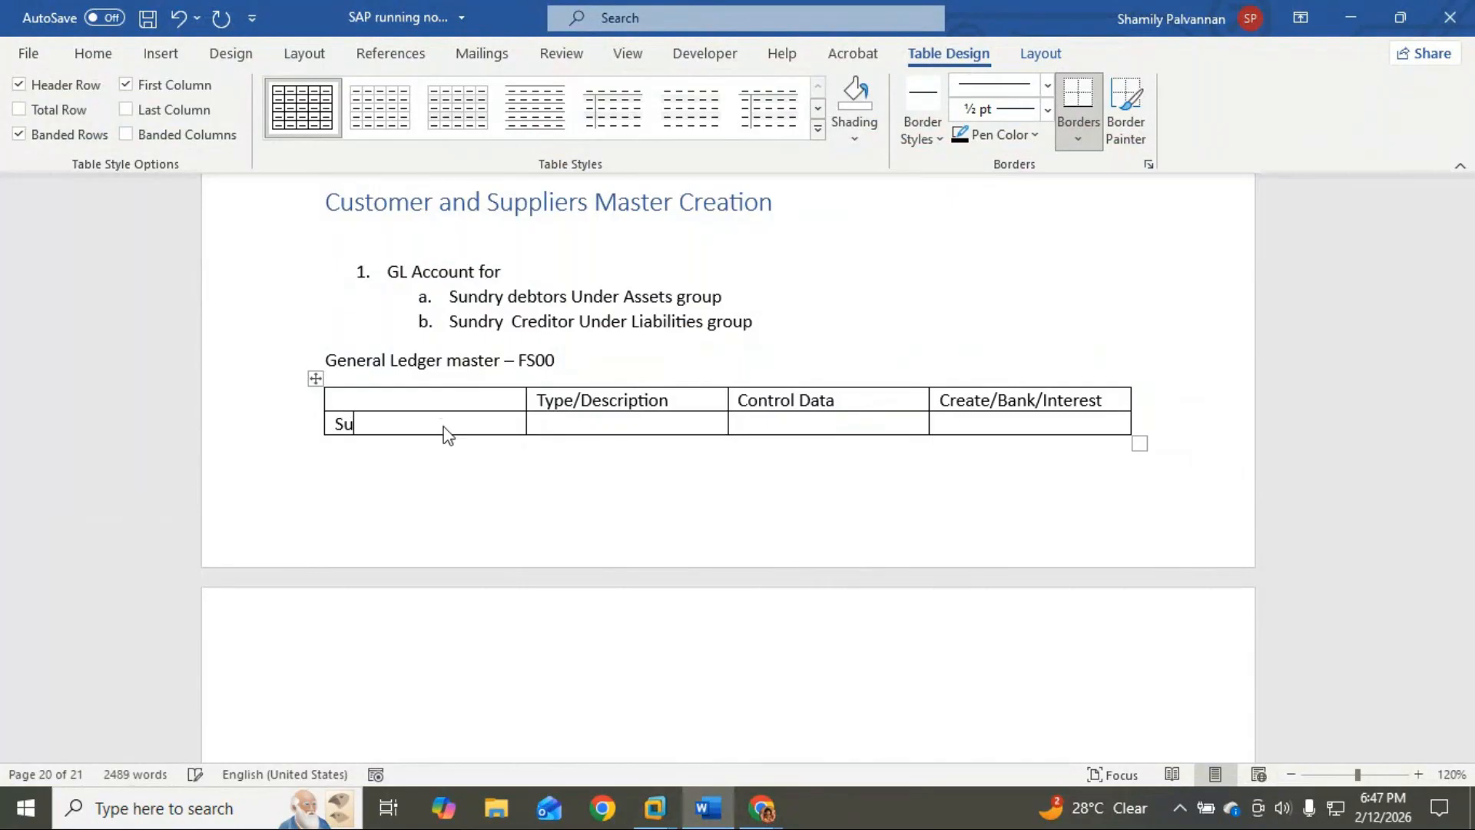
pyautogui.press('BackSpace')
pyautogui.write('ry Debro')
pyautogui.press('BackSpace')
pyautogui.press('BackSpace')
pyautogui.write('ors')
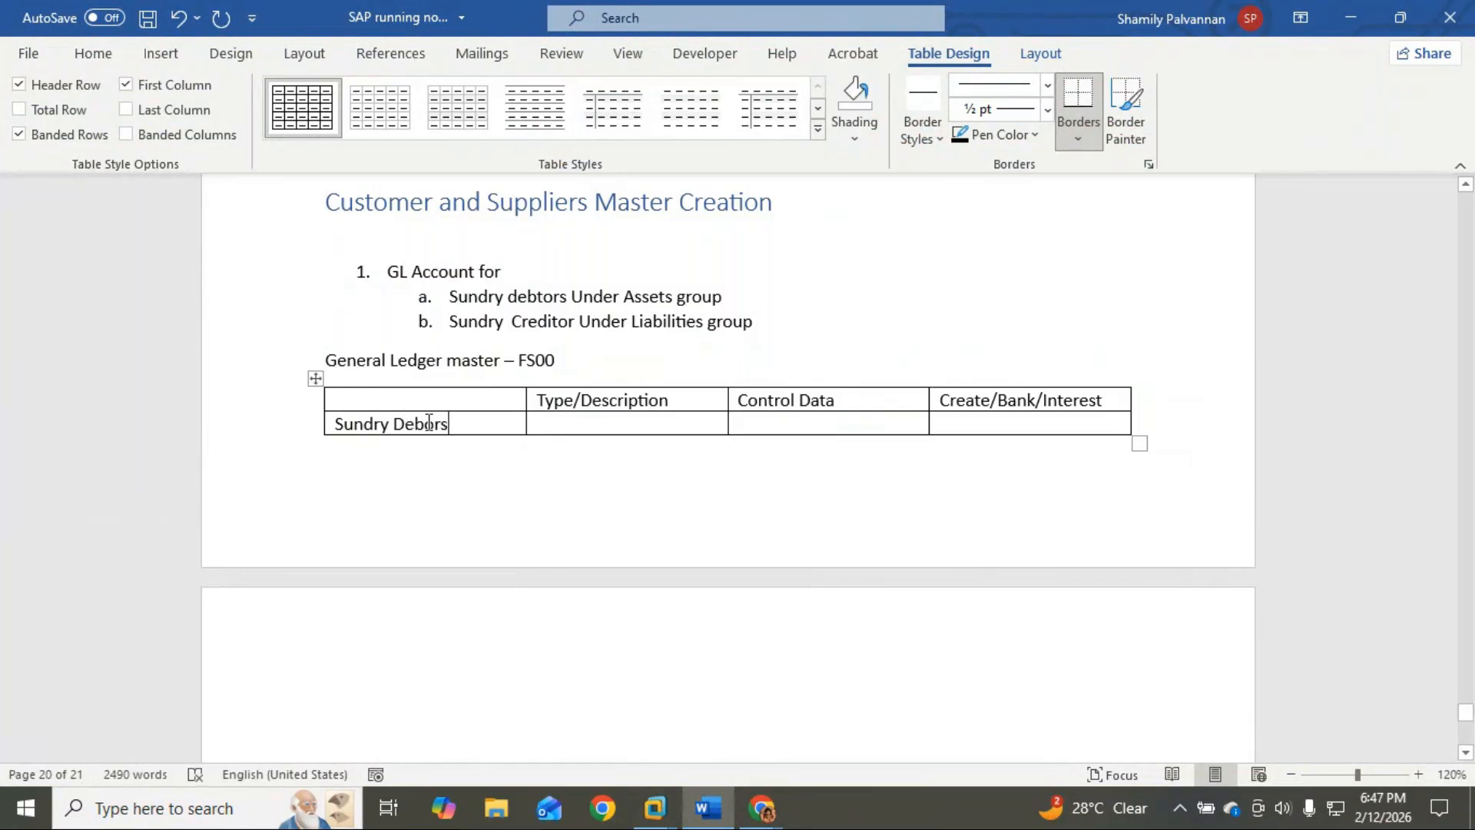
# Step: Fill the Type/Description cell with Assets and Name - Sundry Debtors on two lines
pyautogui.click(428, 422)
pyautogui.write('t')
pyautogui.write('Assets')
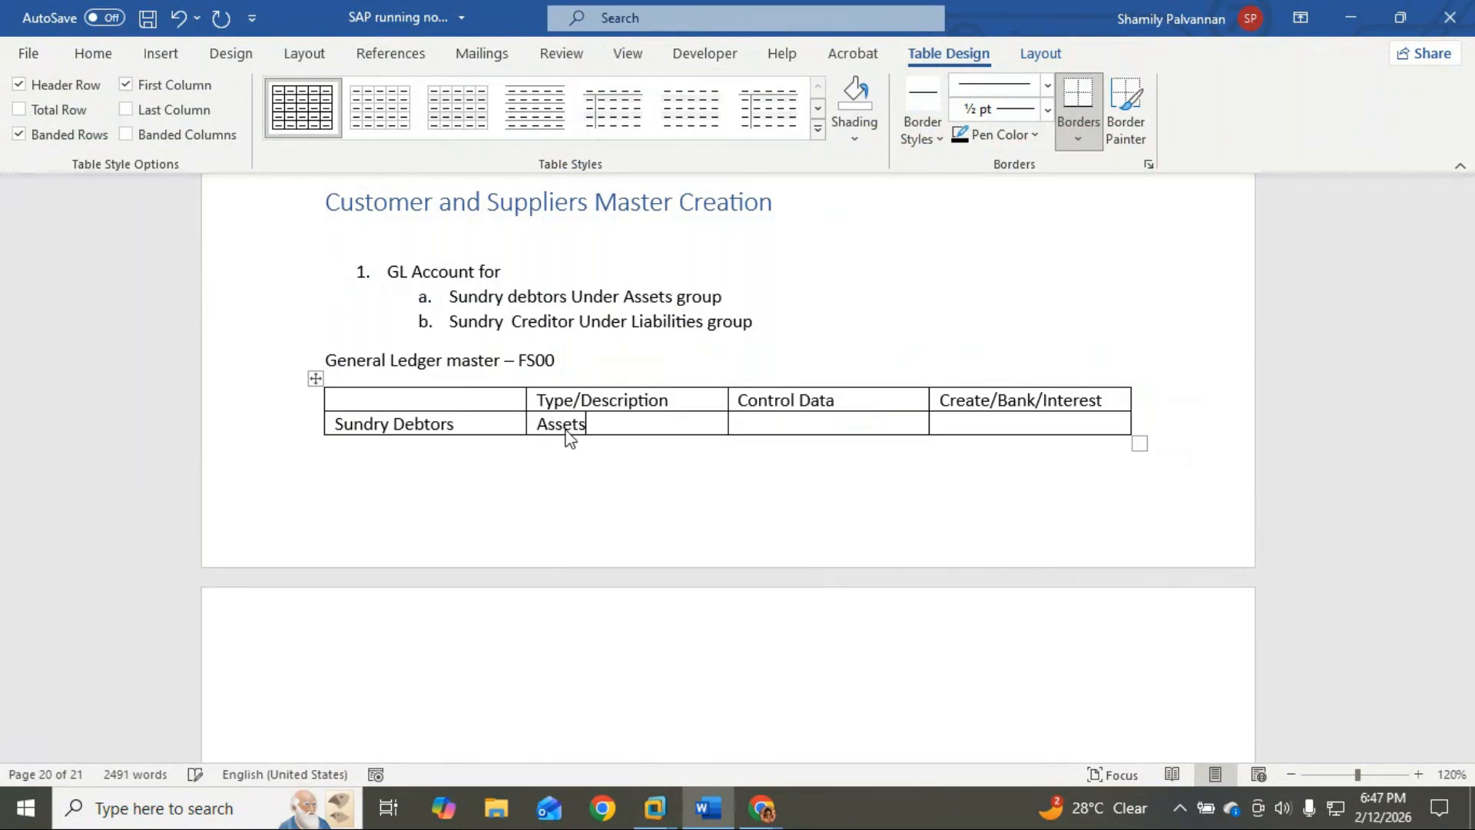
pyautogui.hotkey('ctrl', 'Return')
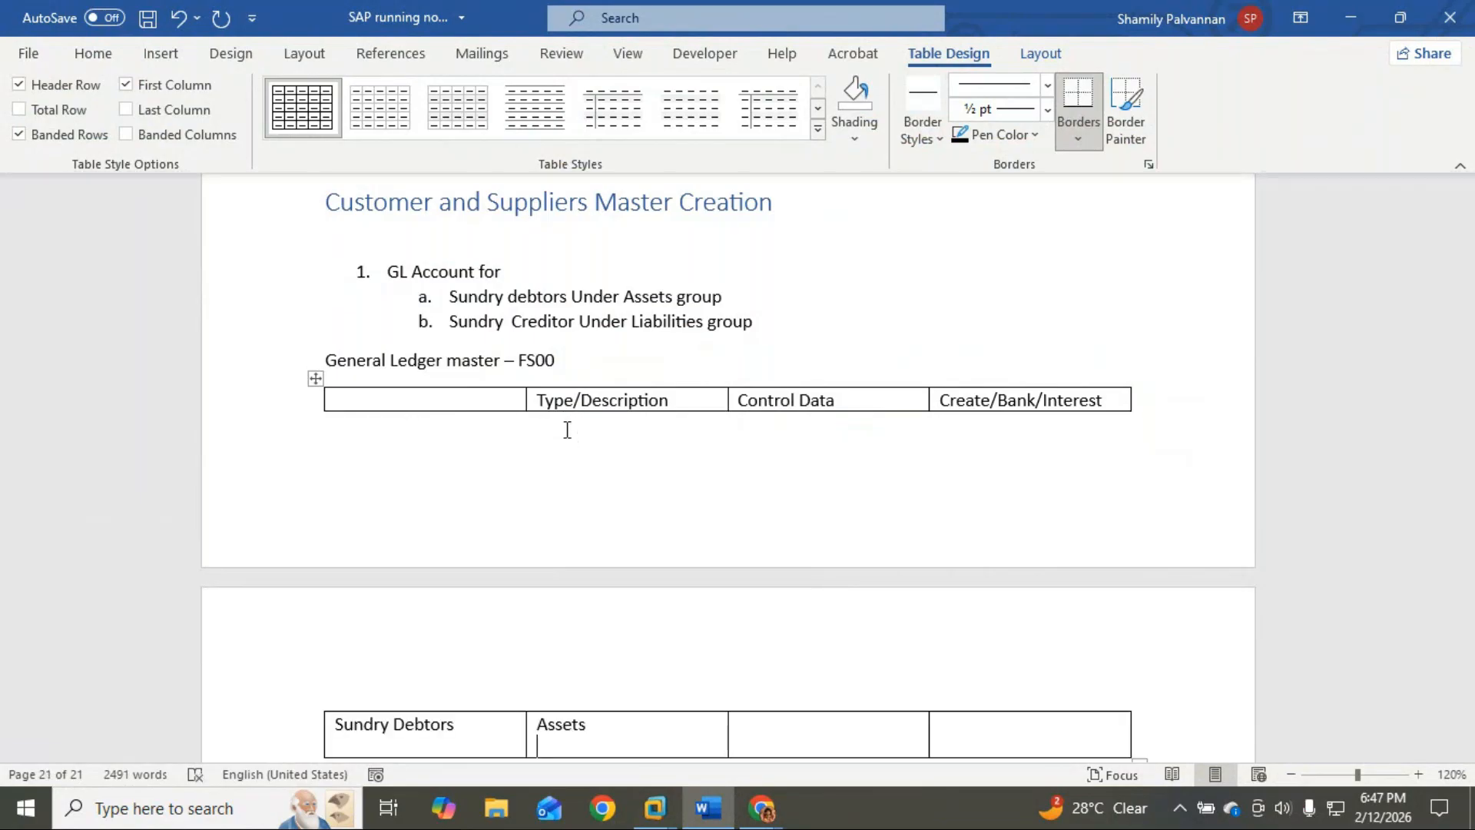
pyautogui.scroll(-2, 567, 429)
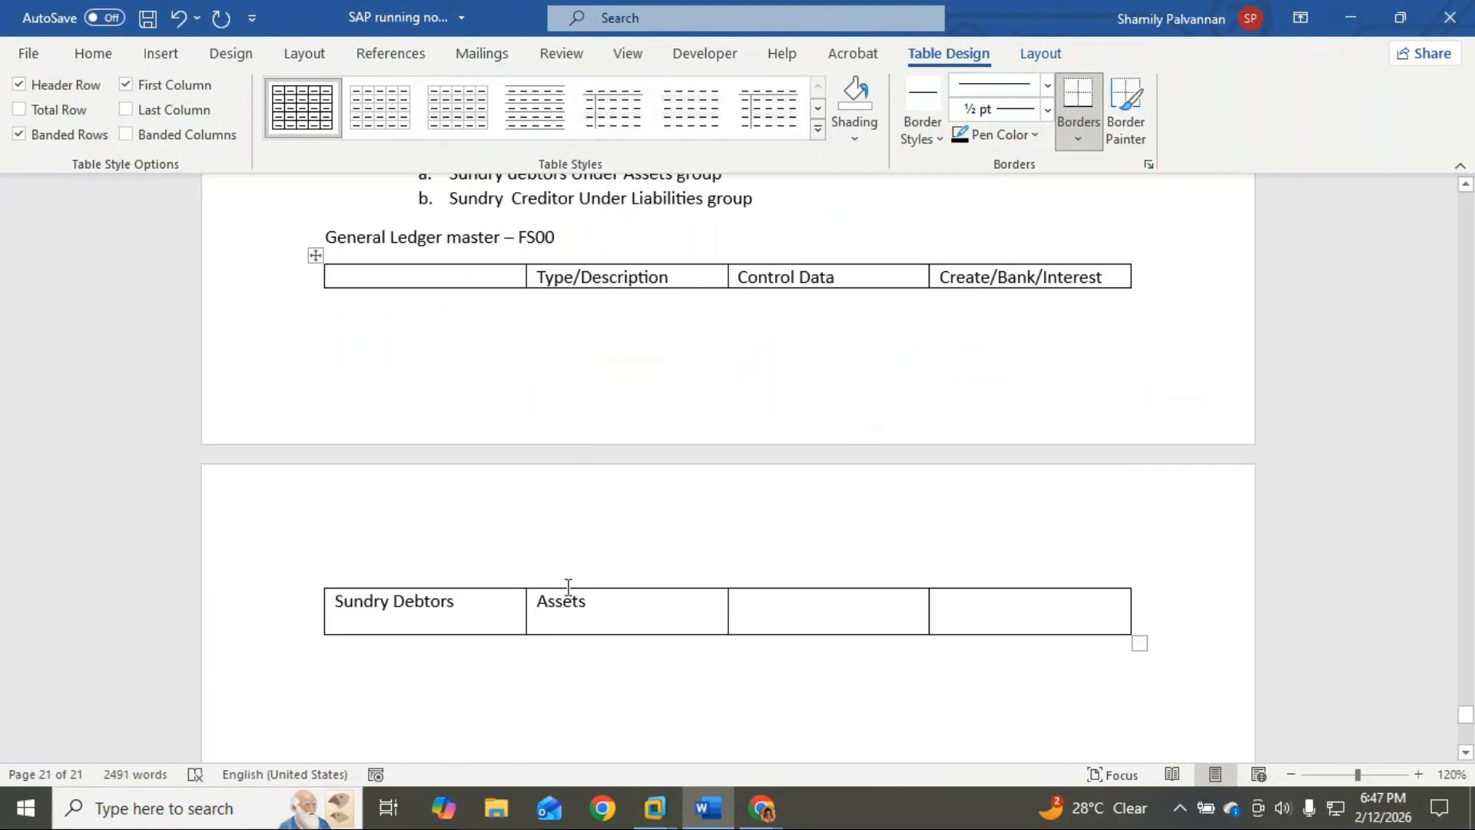
pyautogui.write('N')
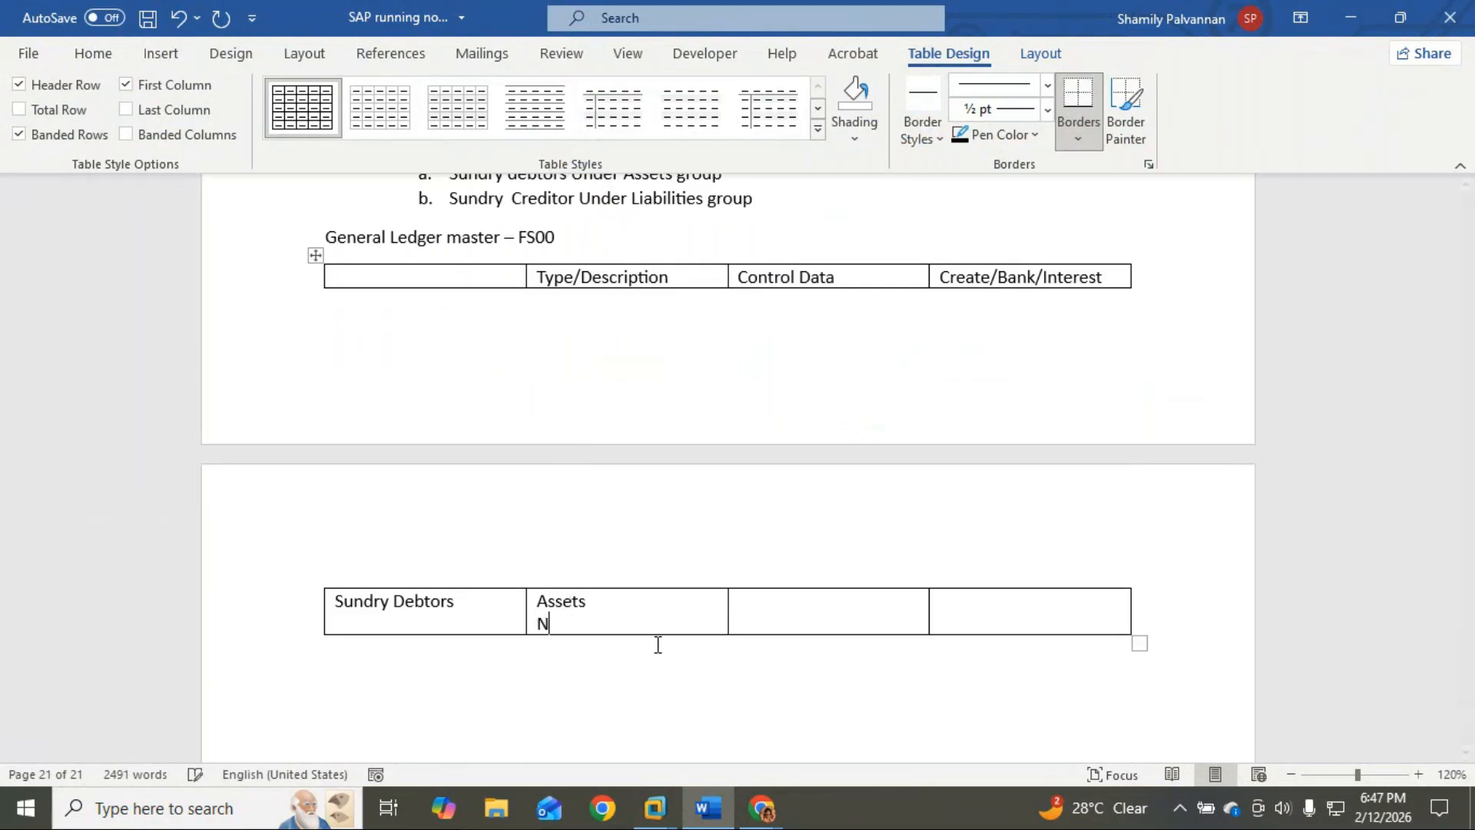
pyautogui.write('ame - Sundy')
pyautogui.press('BackSpace')
pyautogui.write('ry Debt')
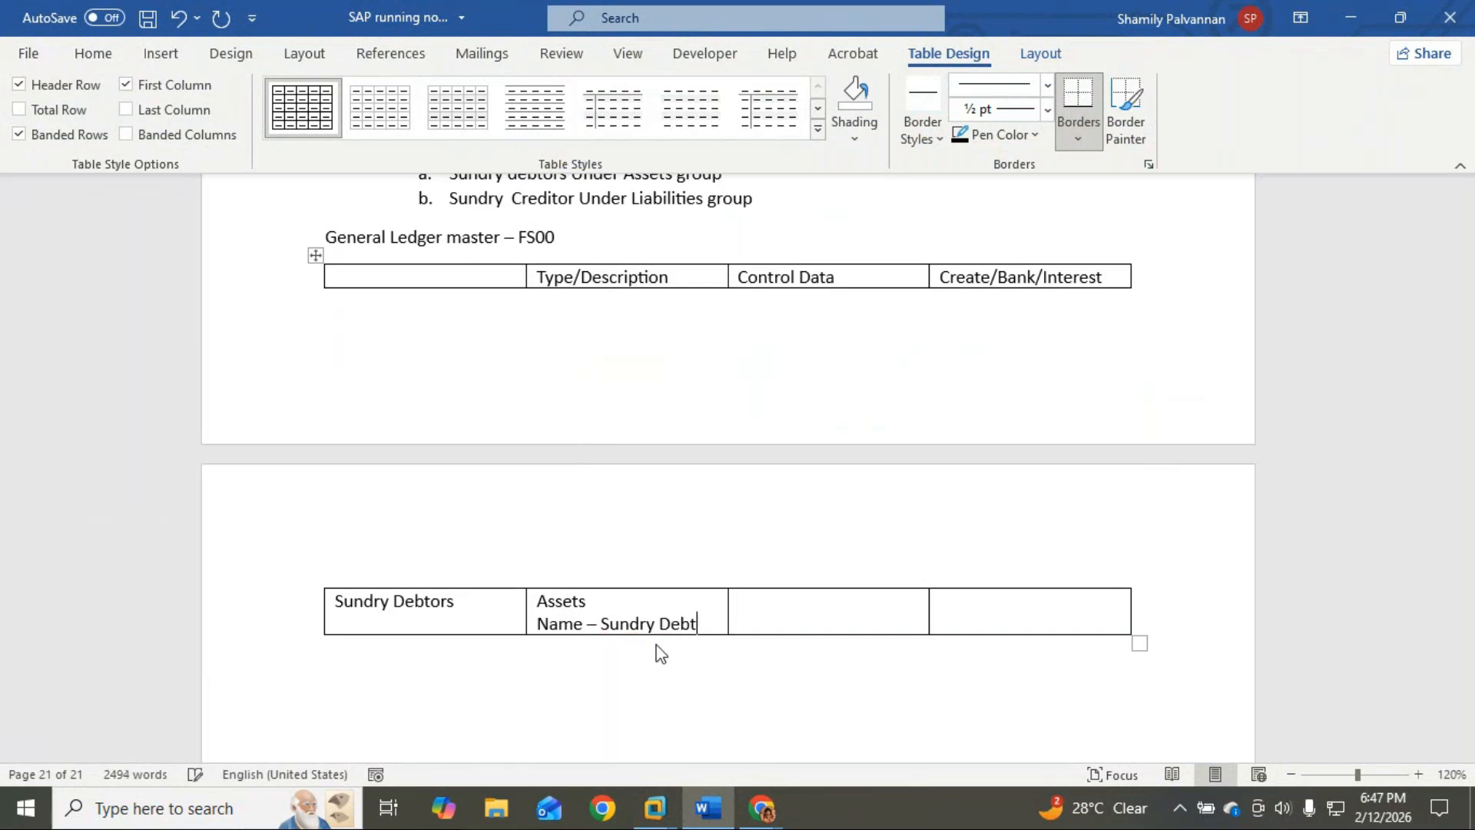
pyautogui.write('ors')
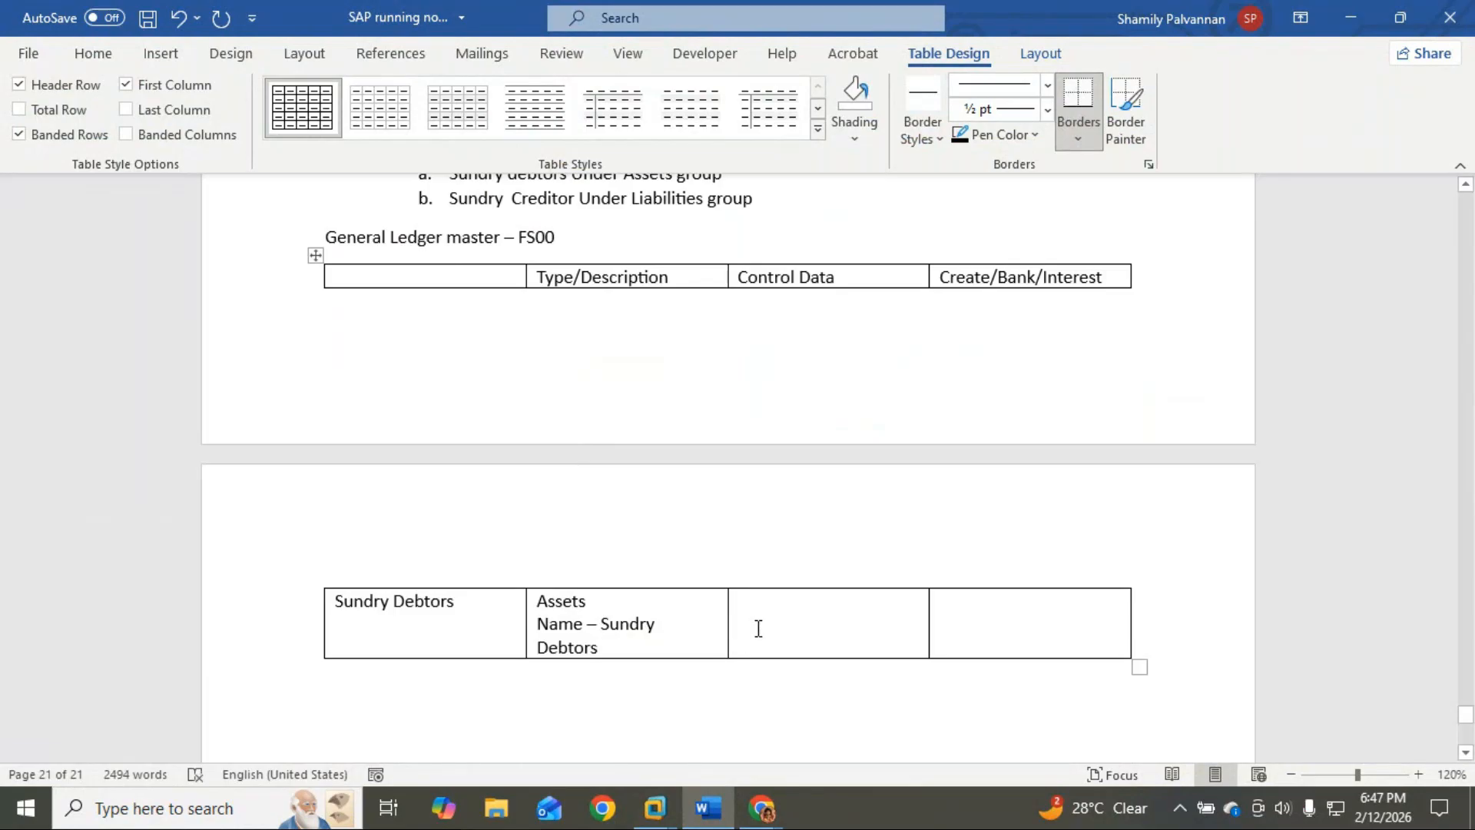
pyautogui.moveTo(655, 806)
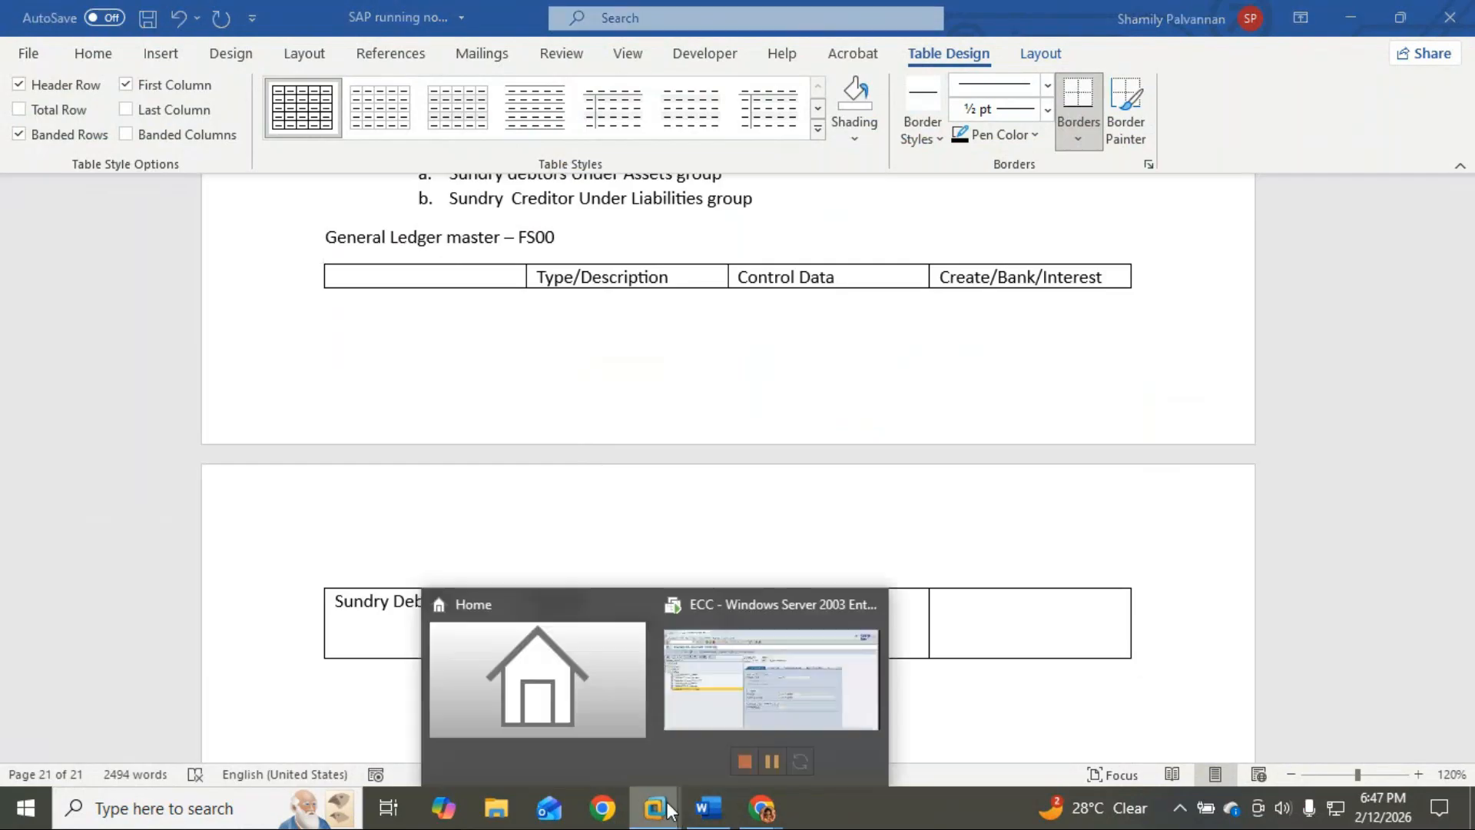
pyautogui.click(700, 712)
# Step: In the Control Data cell, type Reconciliation Account for Acc type - Customer
pyautogui.click(782, 333)
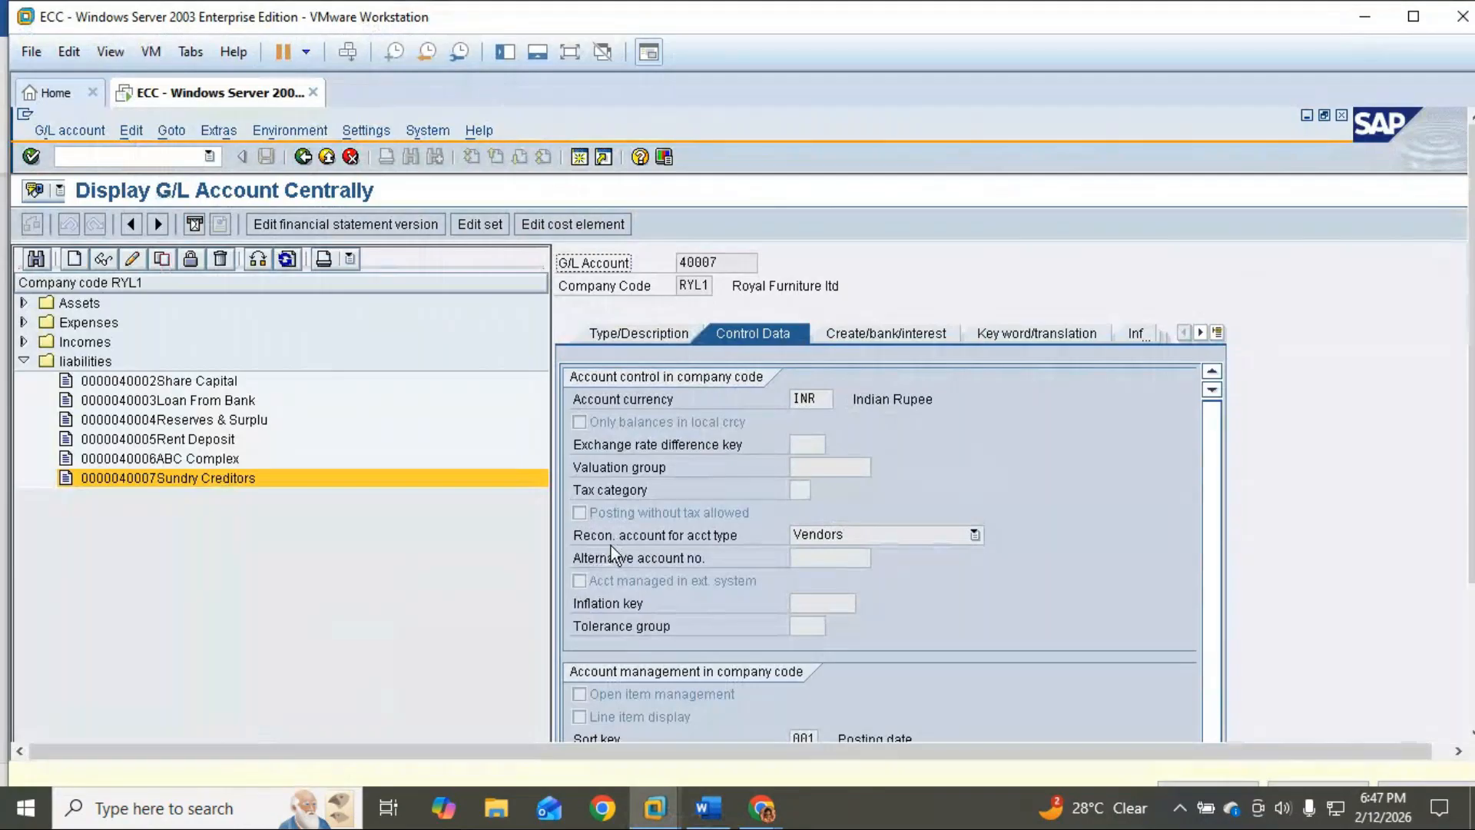
pyautogui.click(707, 806)
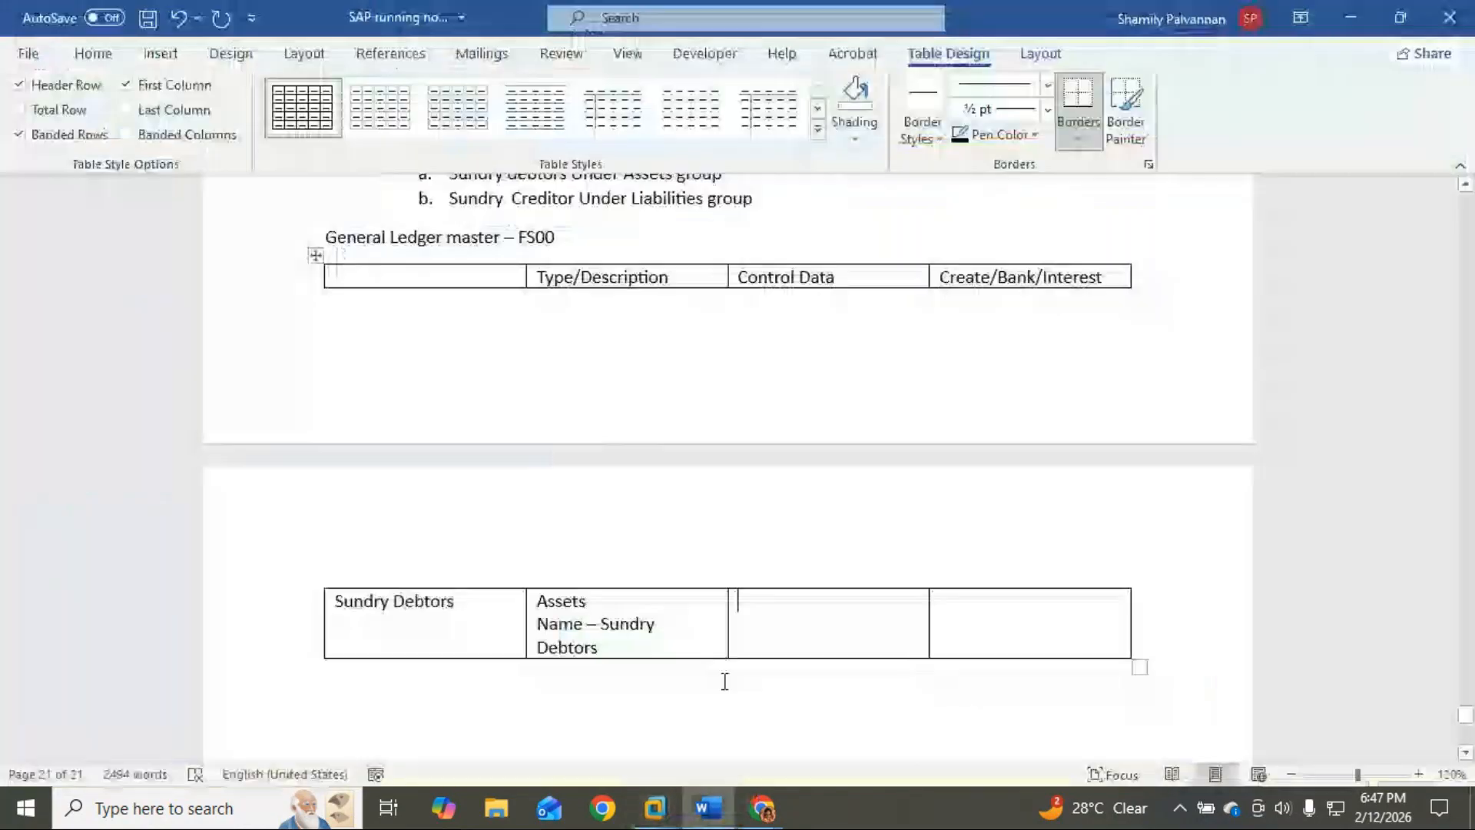
pyautogui.write('Reconcil')
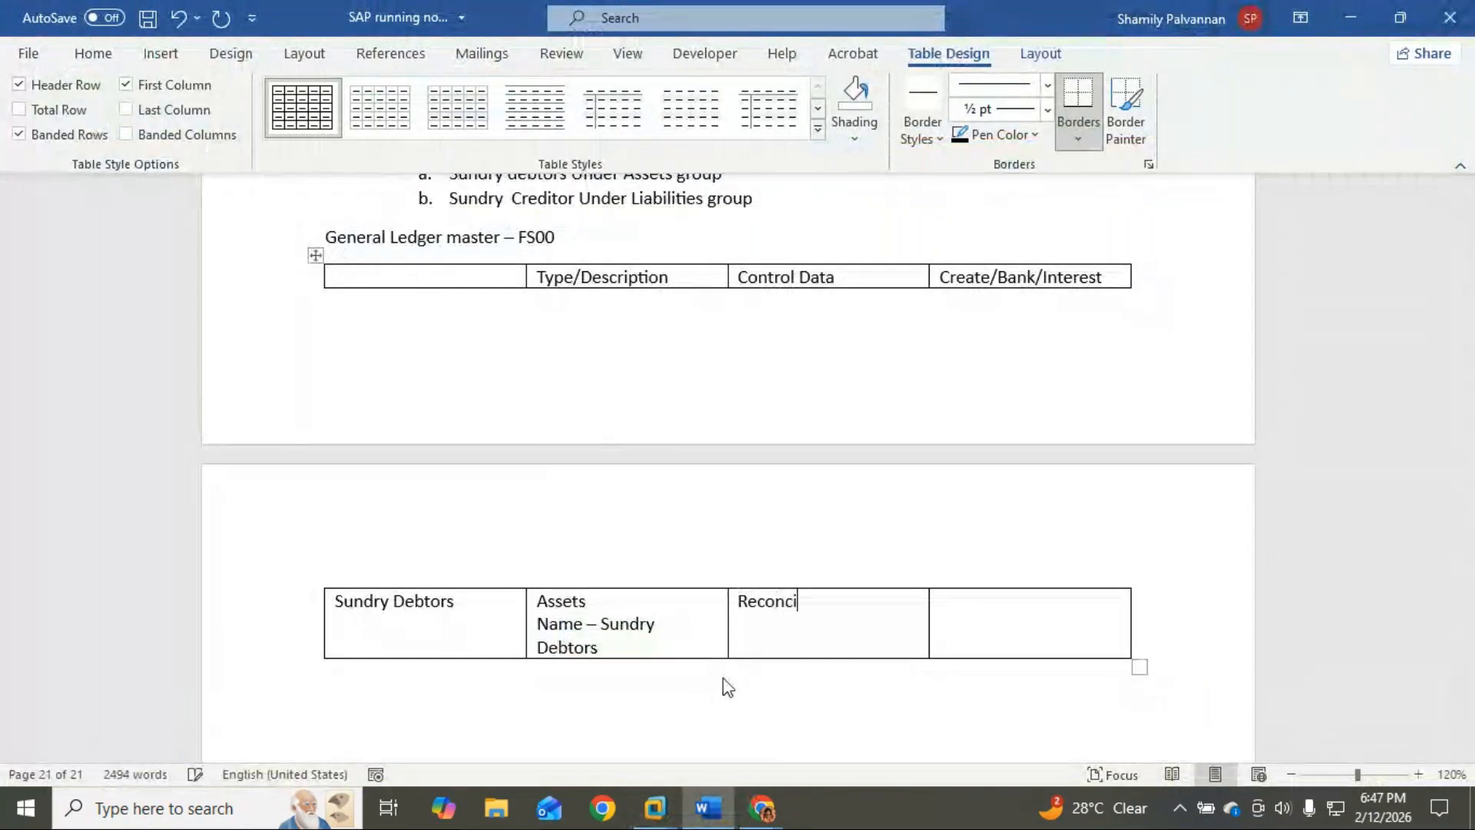
pyautogui.write('iation A')
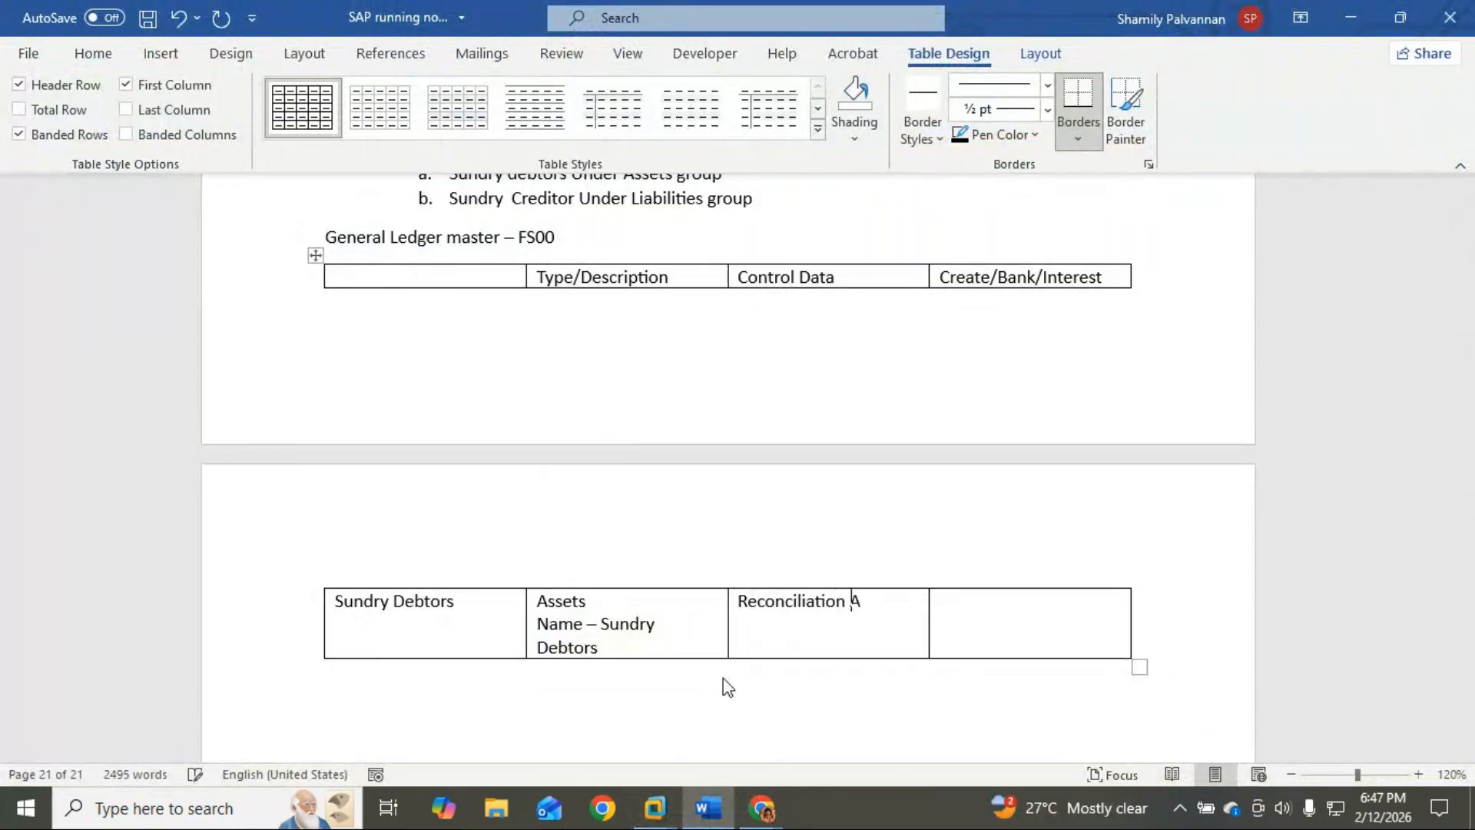
pyautogui.write('ccount')
pyautogui.press('BackSpace')
pyautogui.press('BackSpace')
pyautogui.press('BackSpace')
pyautogui.write('unt Acc type')
pyautogui.press('Home')
pyautogui.write('for')
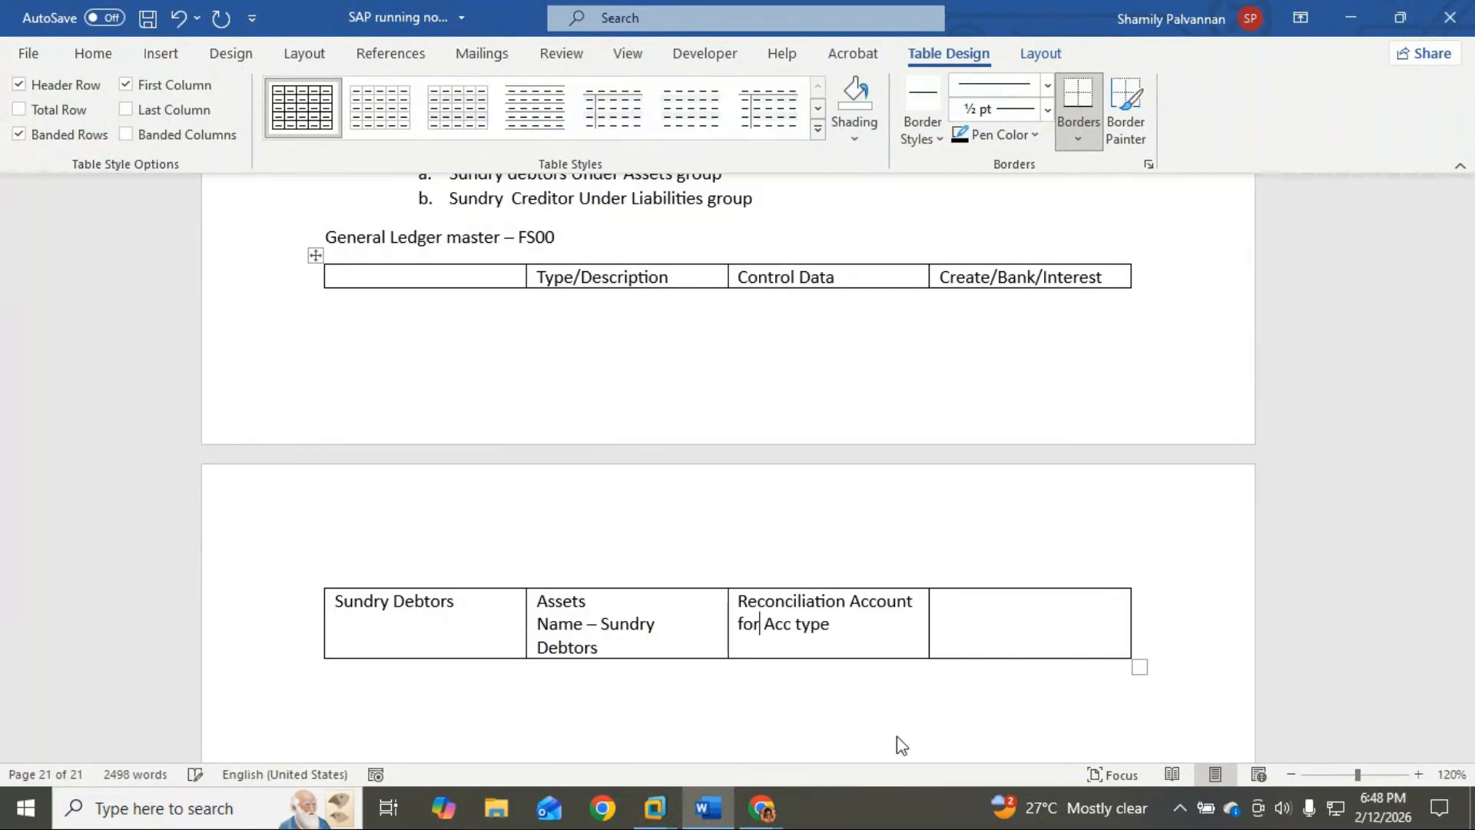
pyautogui.click(869, 630)
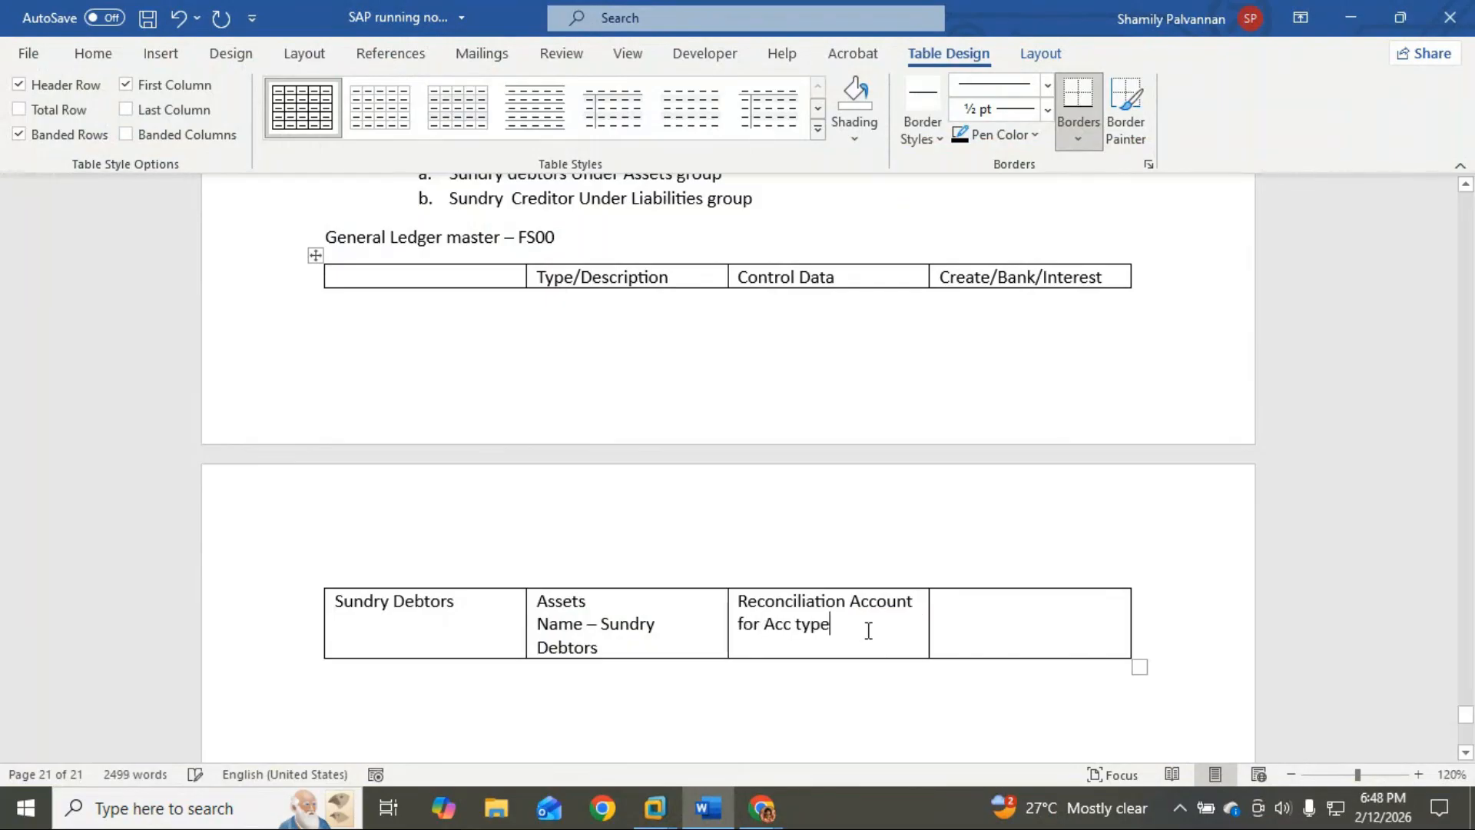
pyautogui.write('- ')
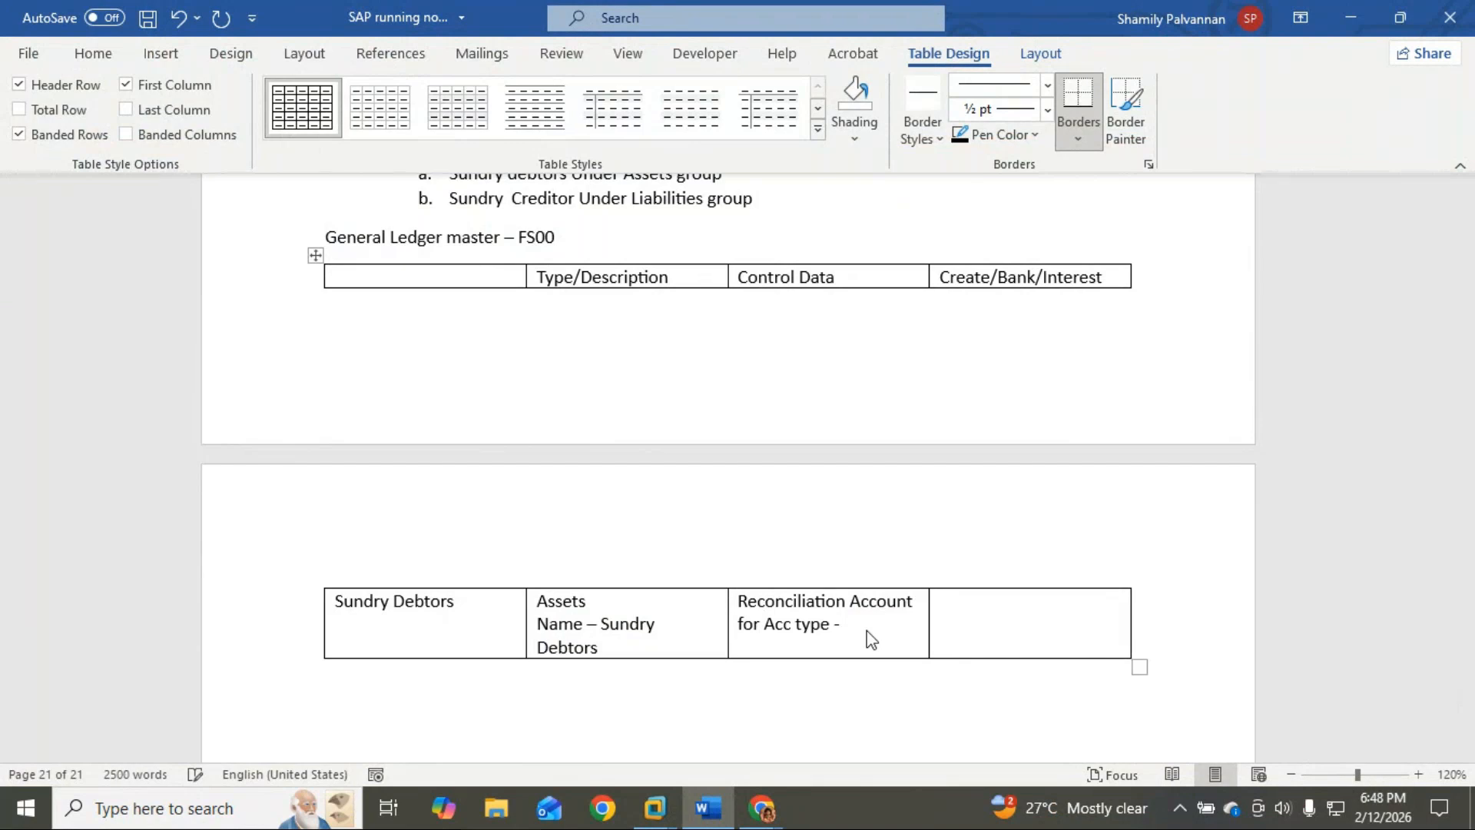
pyautogui.write('Cumone')
pyautogui.press('BackSpace')
pyautogui.press('BackSpace')
pyautogui.press('BackSpace')
pyautogui.write('mer')
pyautogui.press('BackSpace')
pyautogui.press('BackSpace')
pyautogui.press('BackSpace')
pyautogui.press('BackSpace')
pyautogui.press('BackSpace')
pyautogui.write('ustomer')
# Step: Add Sort Key - 001 below it and Field Status Variant - G067 in the last cell
pyautogui.press('Return')
pyautogui.write('Sio')
pyautogui.press('BackSpace')
pyautogui.press('BackSpace')
pyautogui.write('ort Key - ')
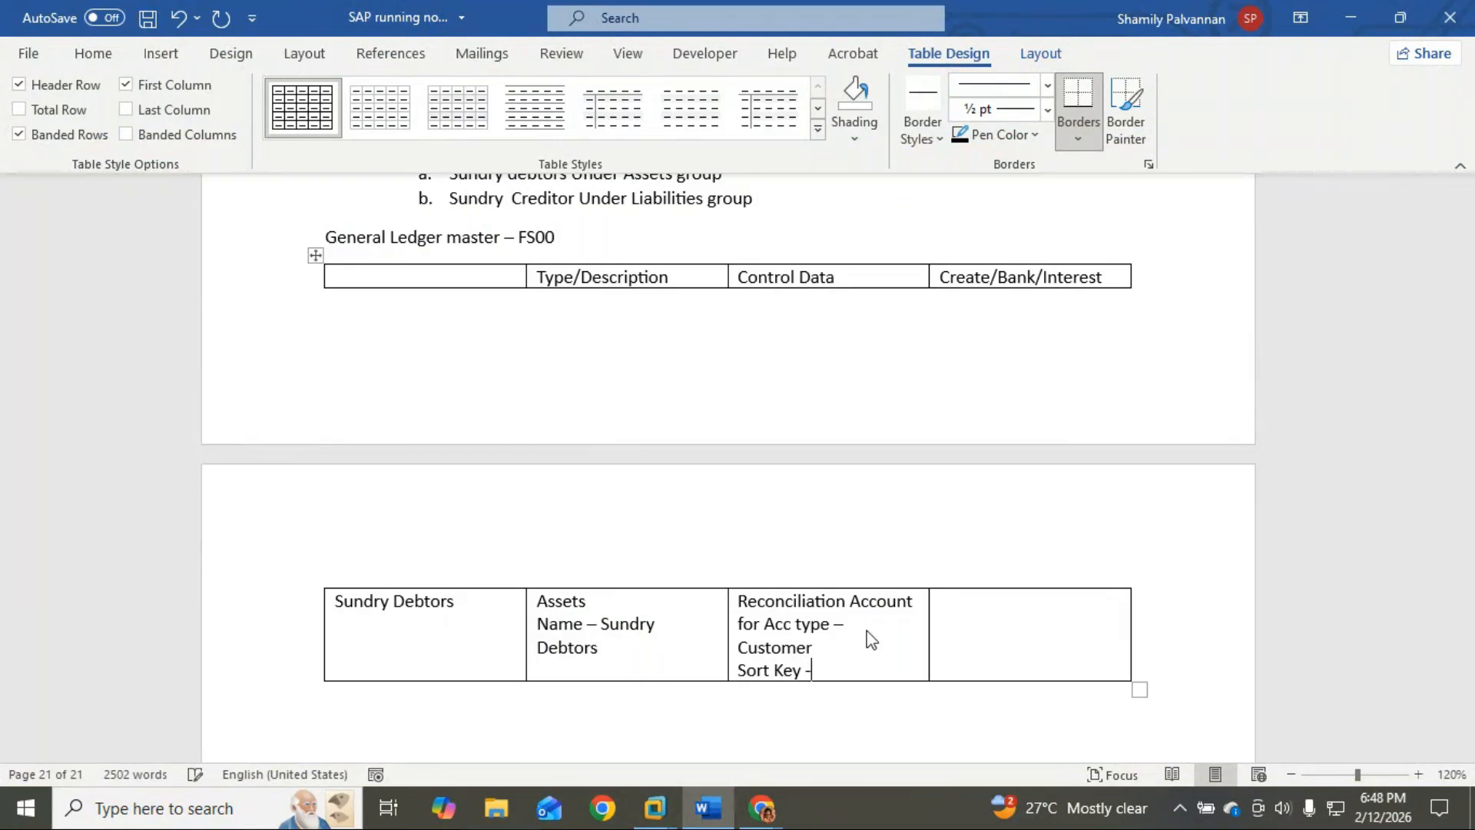
pyautogui.write('001')
pyautogui.click(982, 631)
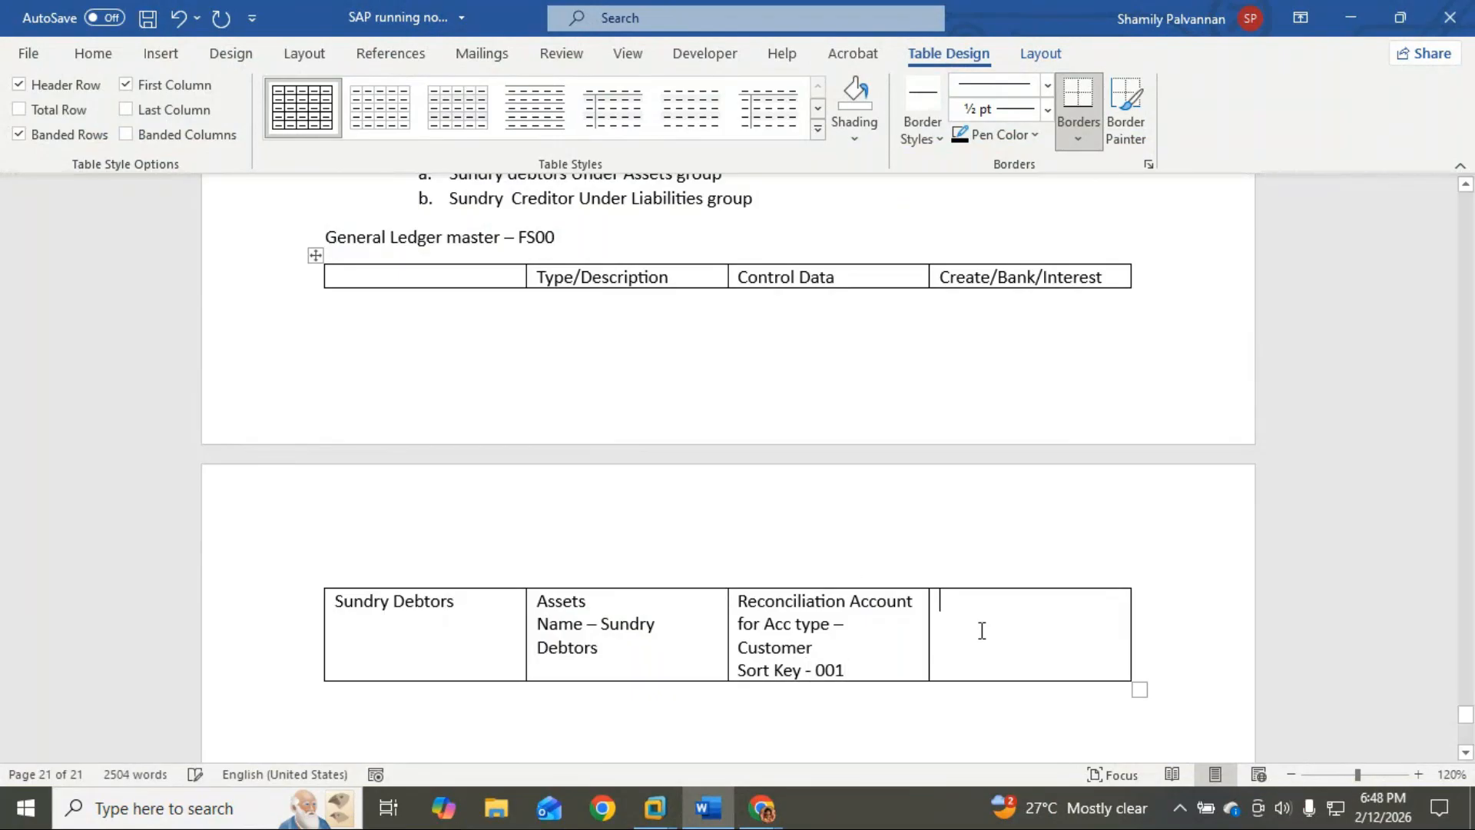
pyautogui.write('Field Sta')
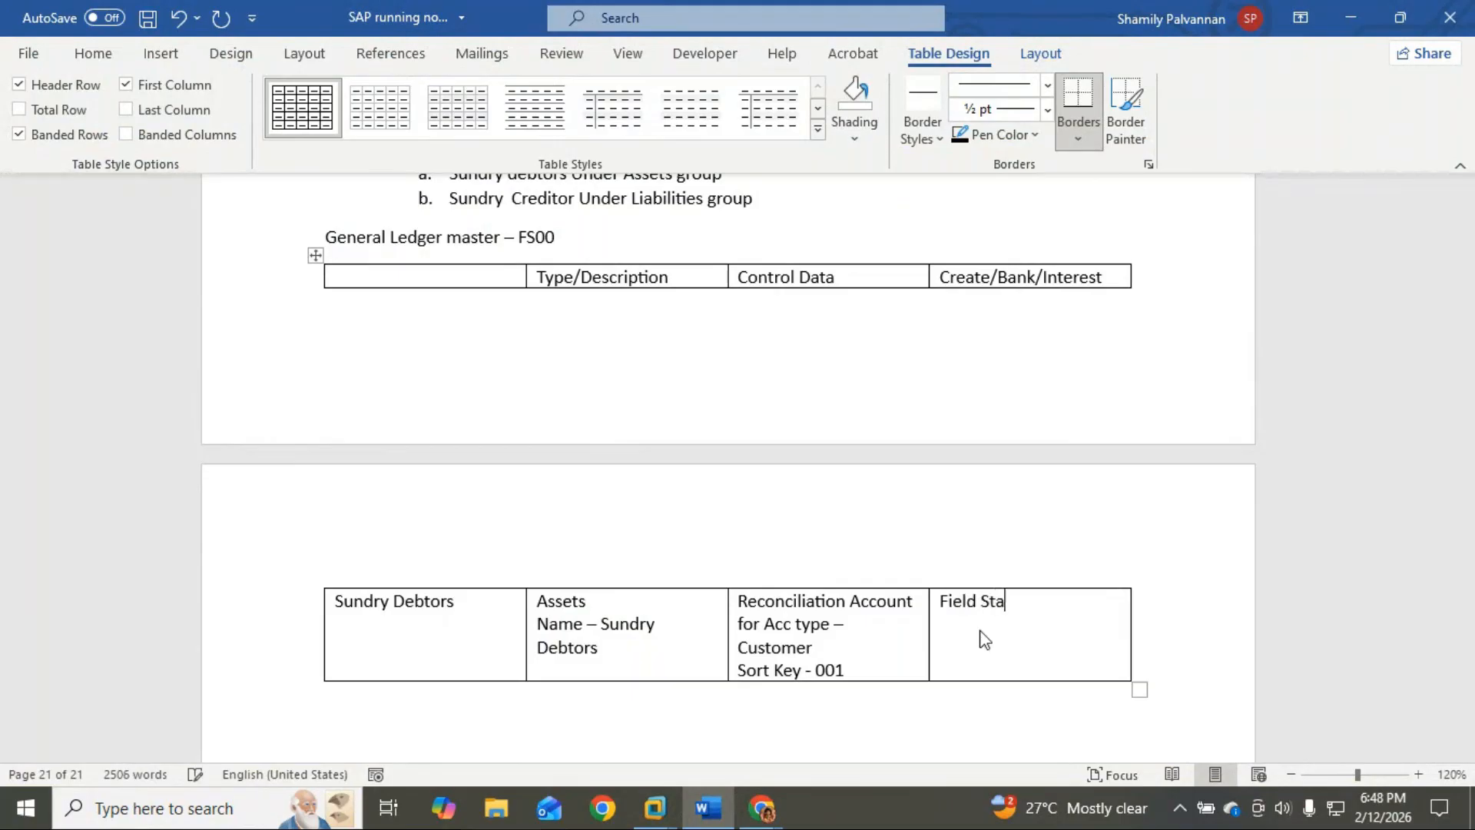
pyautogui.write('tus Variant')
pyautogui.write(' - ')
pyautogui.write('G0')
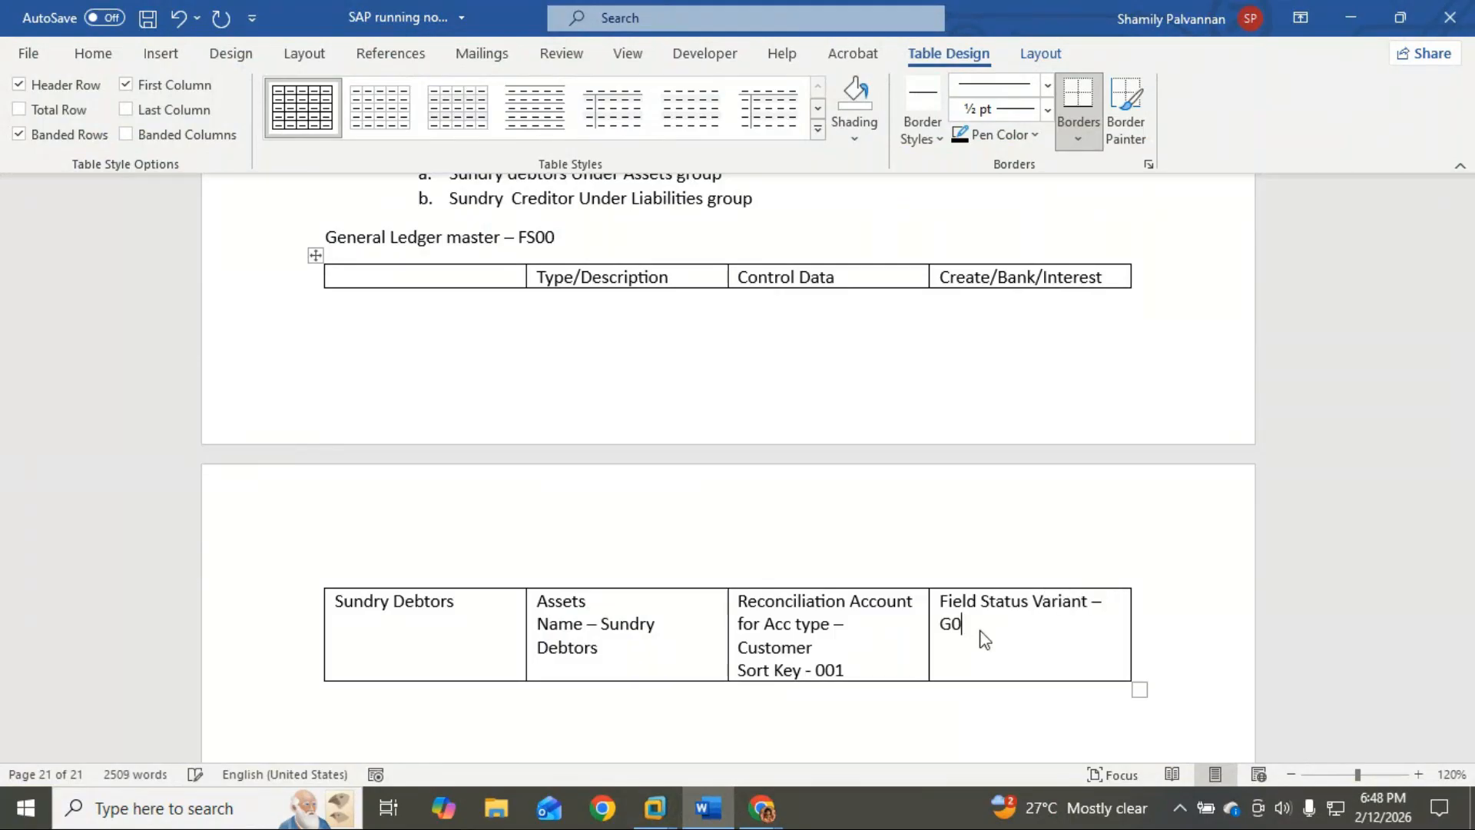
pyautogui.write('67')
# Step: Move the FS00 heading to a new page and paste the Sundry Debtors row into a new row
pyautogui.click(326, 237)
pyautogui.hotkey('ctrl', 'Return')
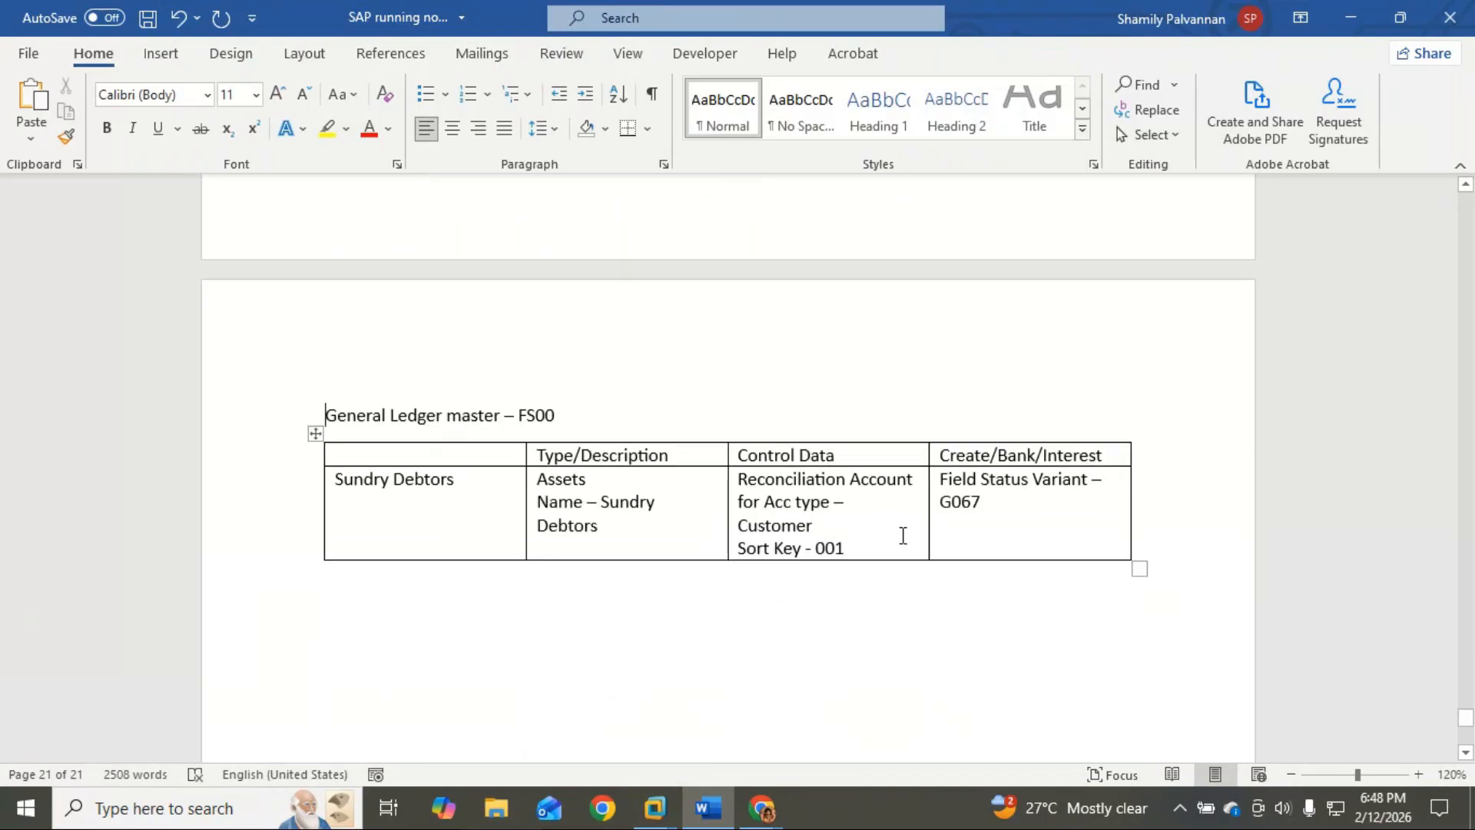
pyautogui.moveTo(339, 477); pyautogui.dragTo(1027, 551)
pyautogui.hotkey('ctrl', 'c')
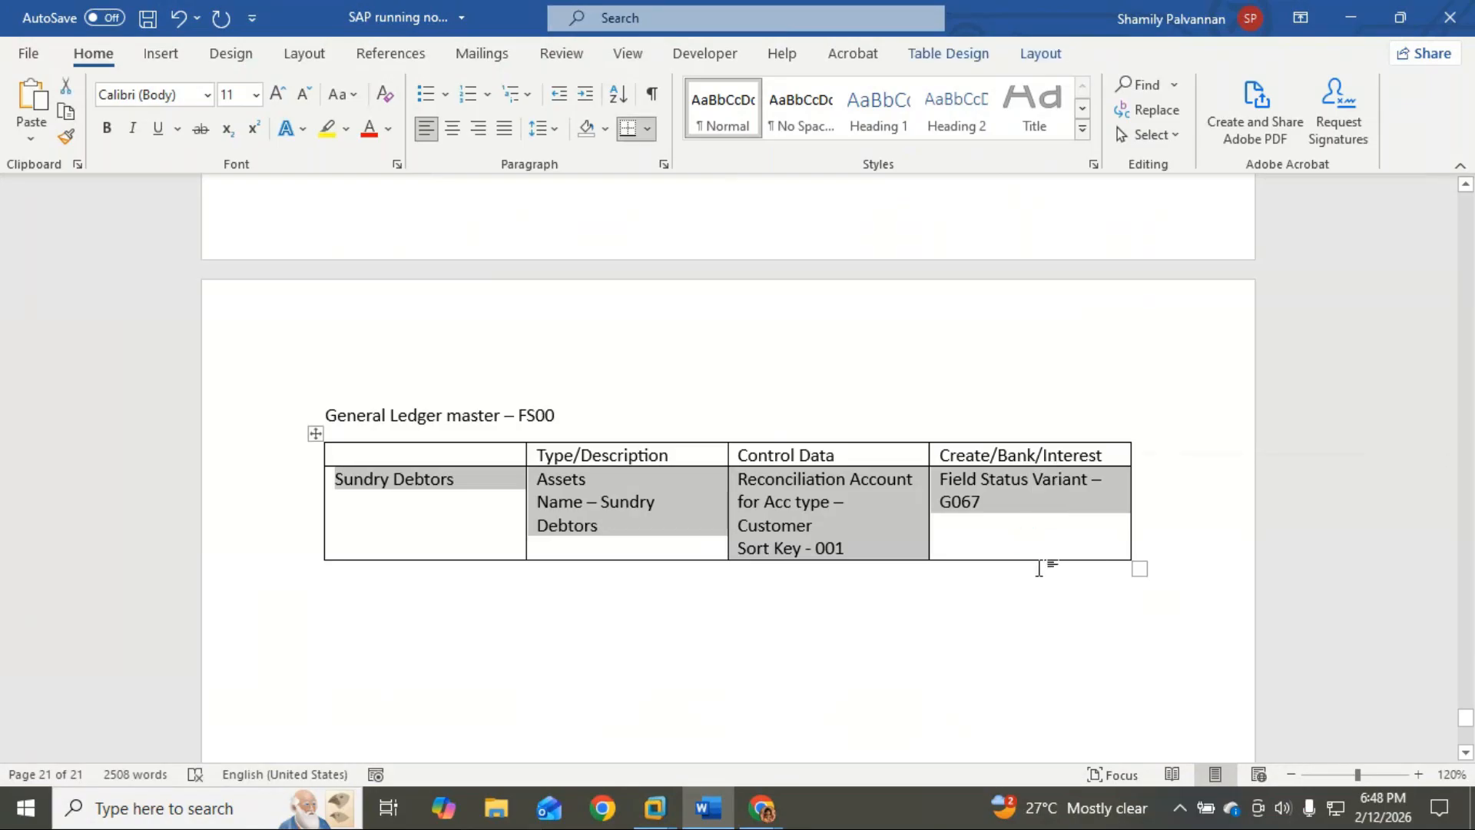
pyautogui.click(1082, 546)
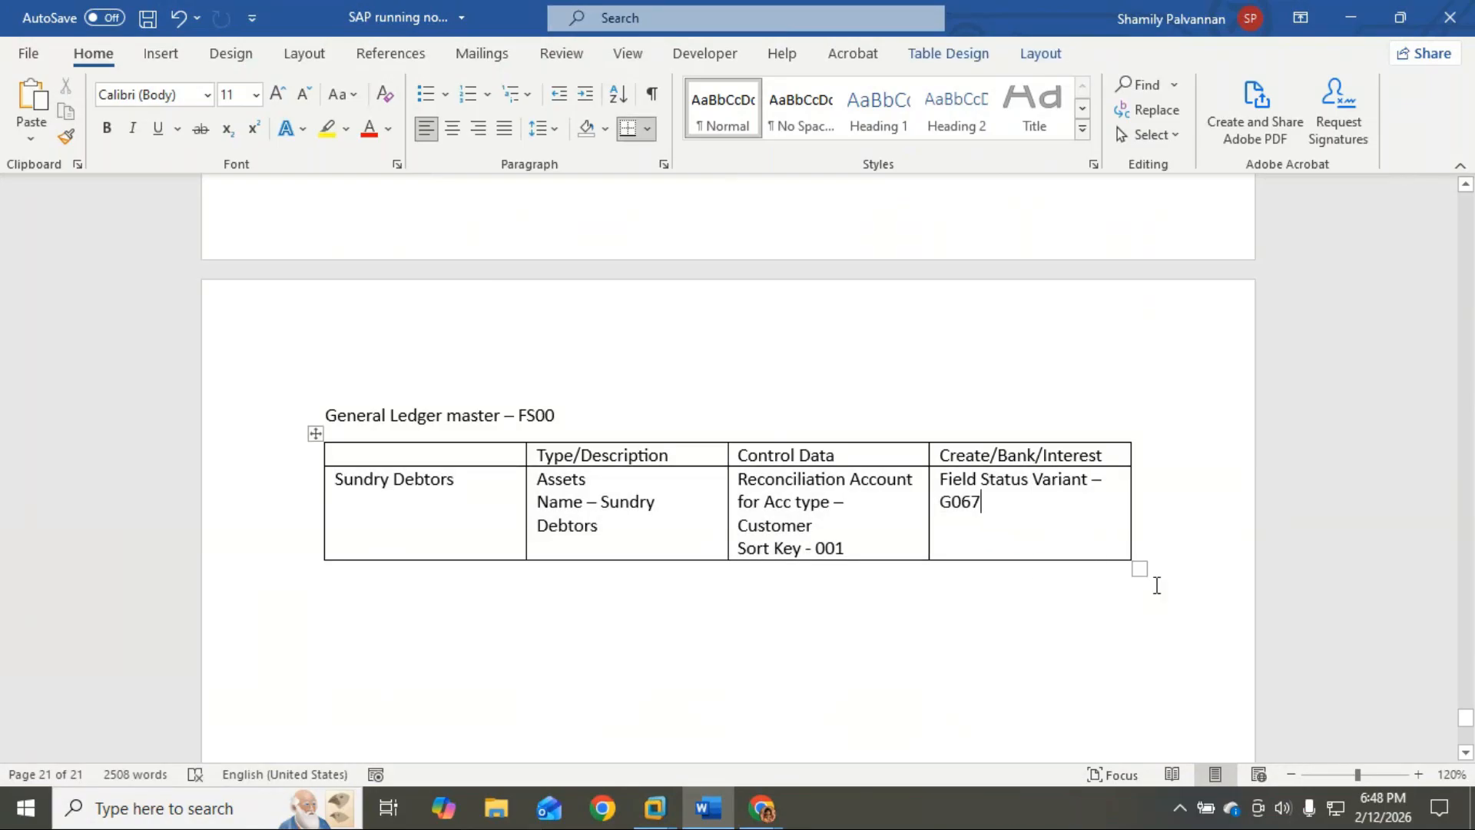
pyautogui.press('Tab')
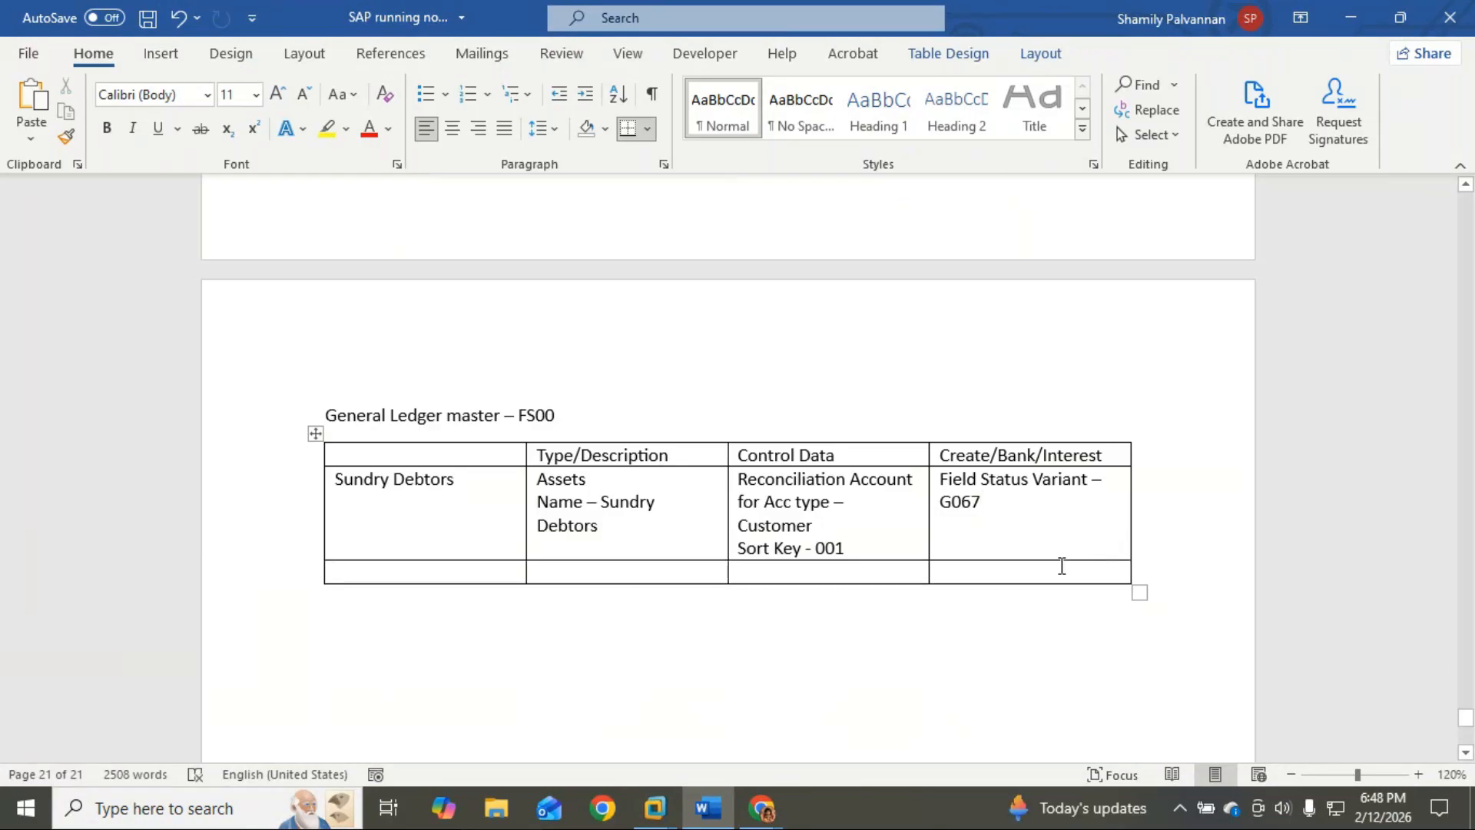
pyautogui.hotkey('ctrl', 'v')
# Step: Rename the new row Sundry Creditor with Liabilities and Name - Sundry Creditors
pyautogui.click(470, 581)
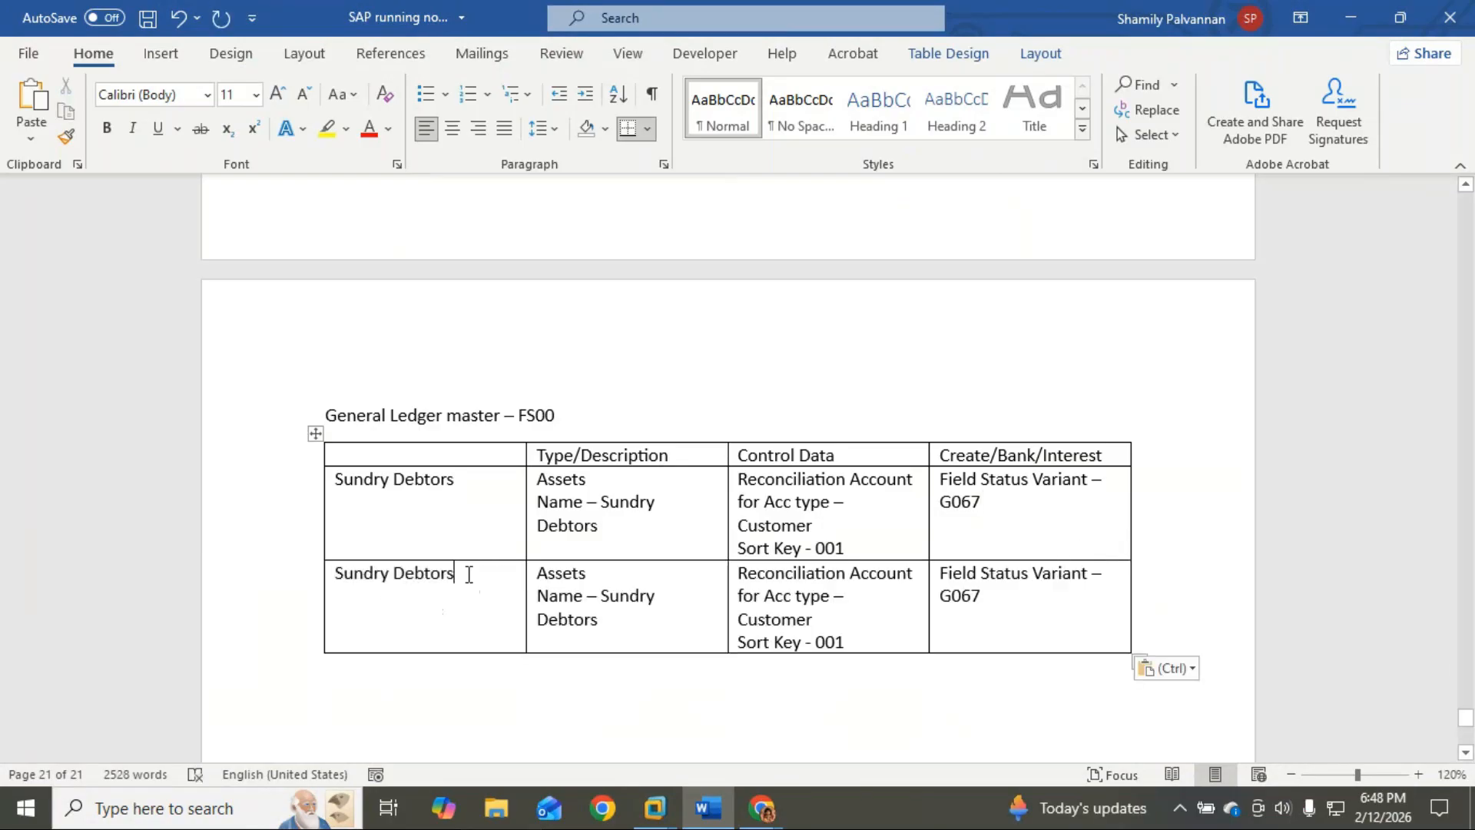
pyautogui.press('BackSpace')
pyautogui.press('BackSpace')
pyautogui.press('BackSpace')
pyautogui.press('BackSpace')
pyautogui.press('BackSpace')
pyautogui.press('BackSpace')
pyautogui.press('BackSpace')
pyautogui.write('Creditor')
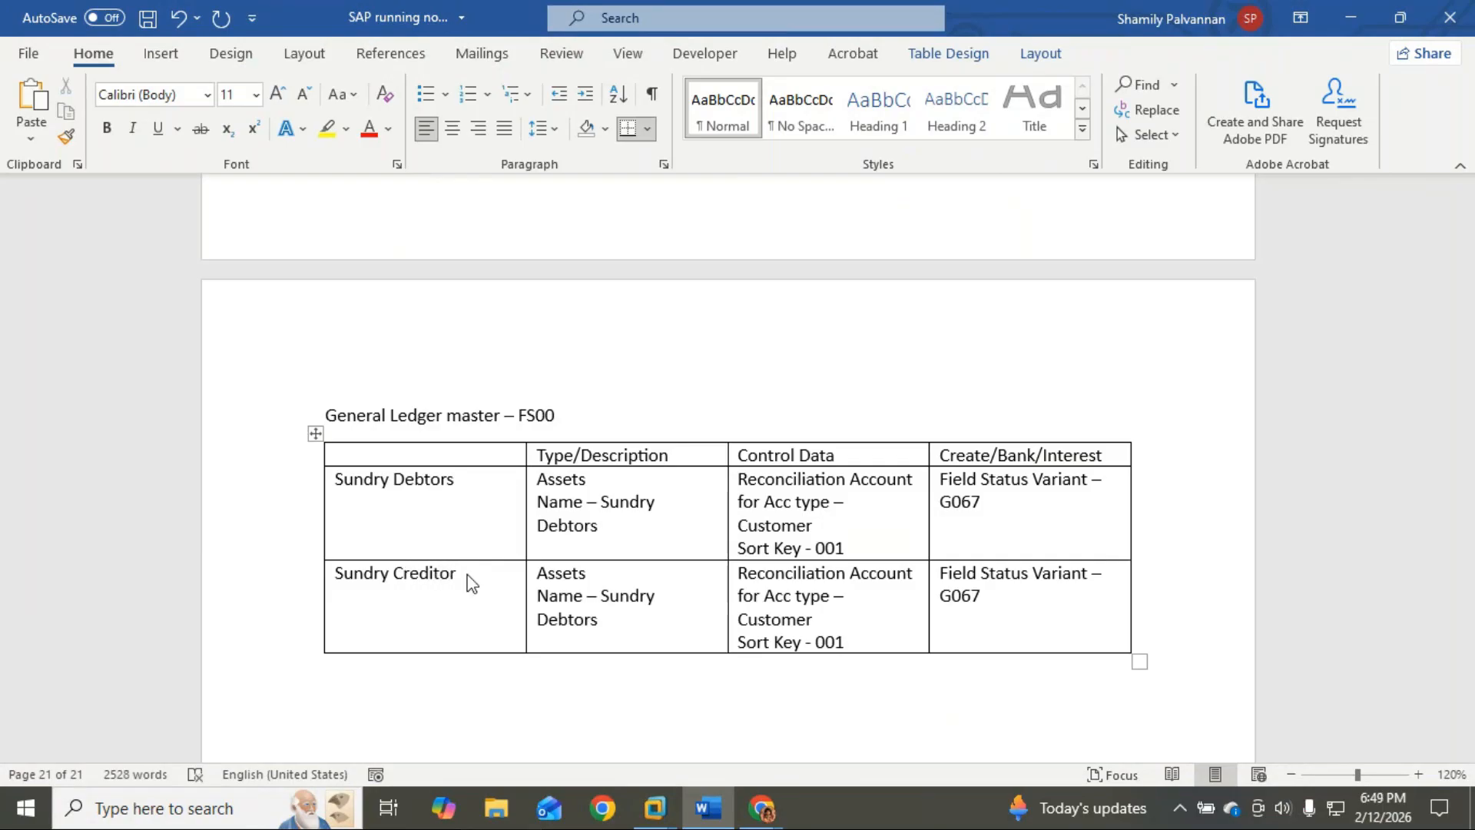
pyautogui.doubleClick(568, 620)
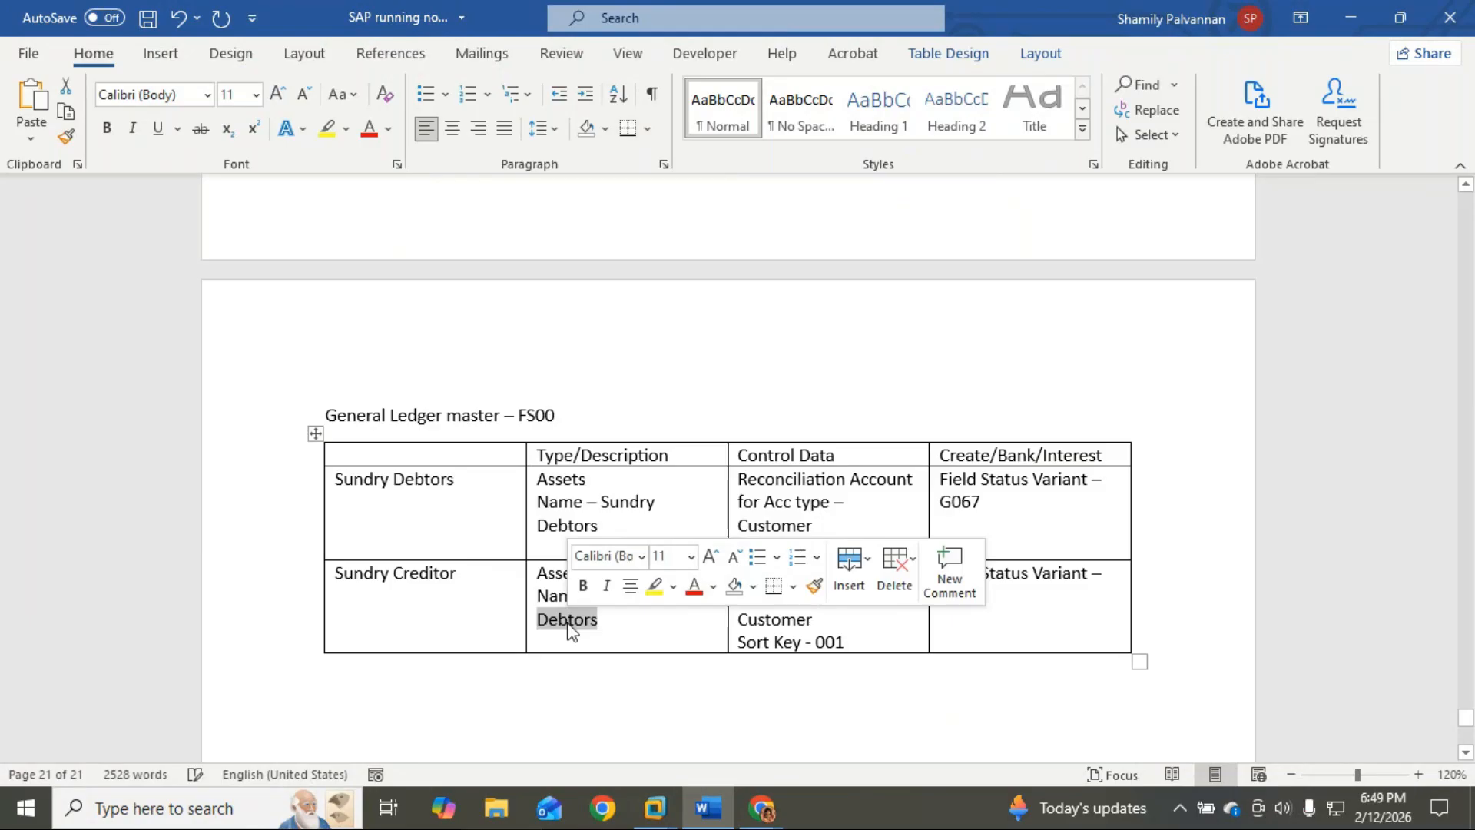
pyautogui.write('Credio')
pyautogui.press('BackSpace')
pyautogui.press('BackSpace')
pyautogui.write('itors')
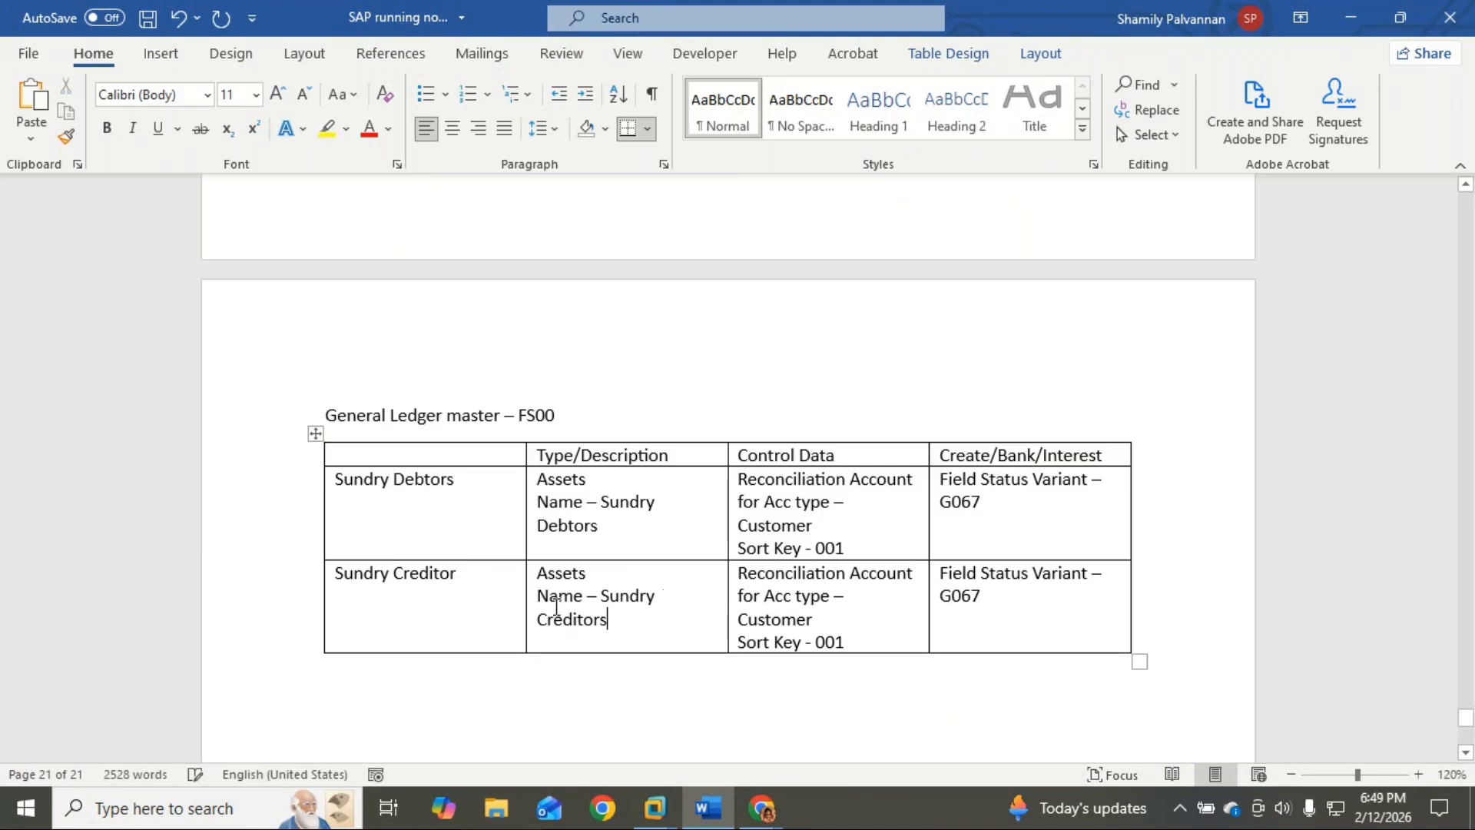
pyautogui.doubleClick(572, 576)
pyautogui.write('Liabilities')
# Step: Change Customer to Vendors in the new row's Control Data cell
pyautogui.click(831, 618)
pyautogui.doubleClick(831, 618)
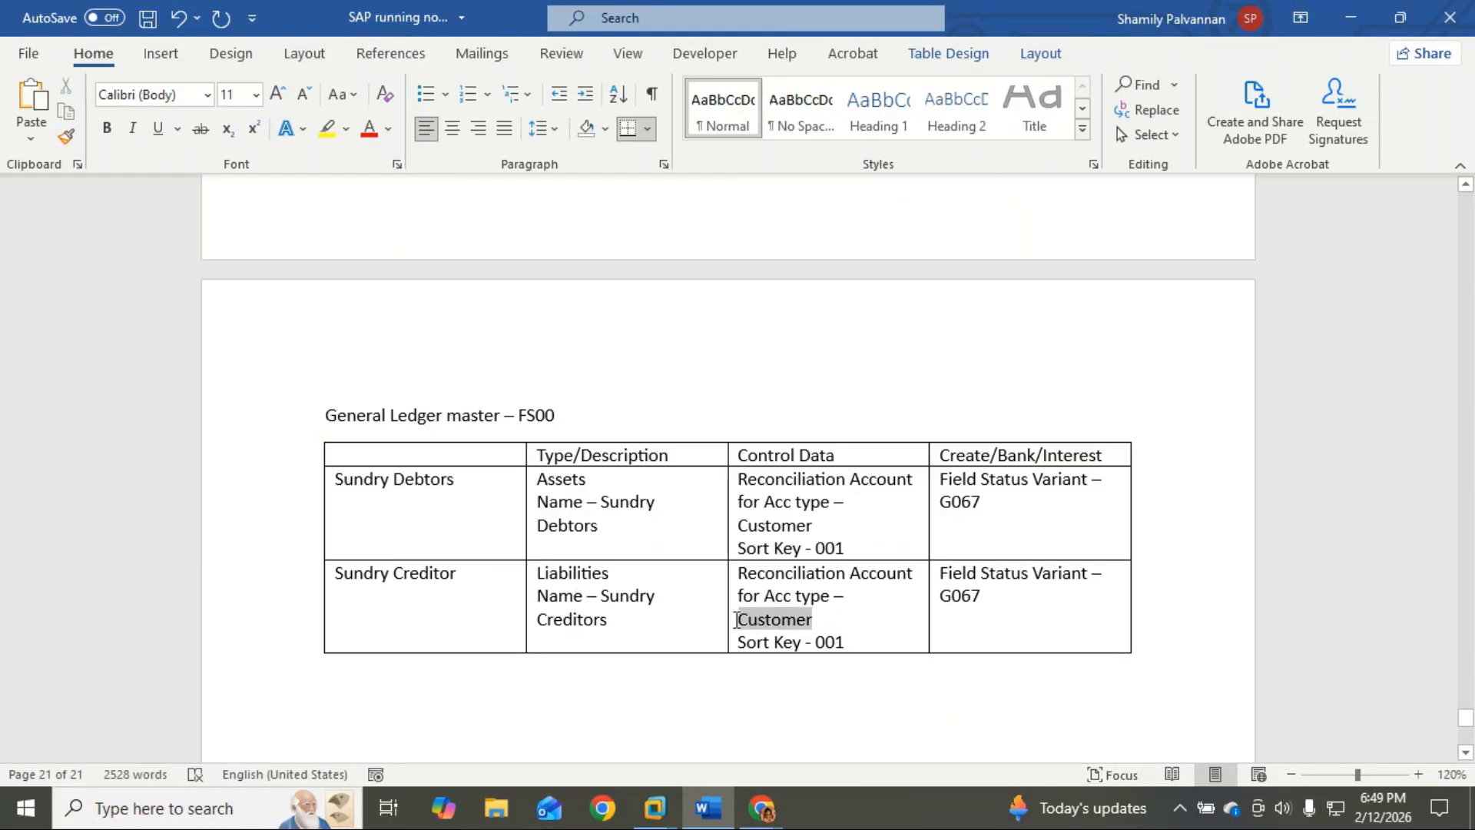
pyautogui.press('BackSpace')
pyautogui.press('BackSpace')
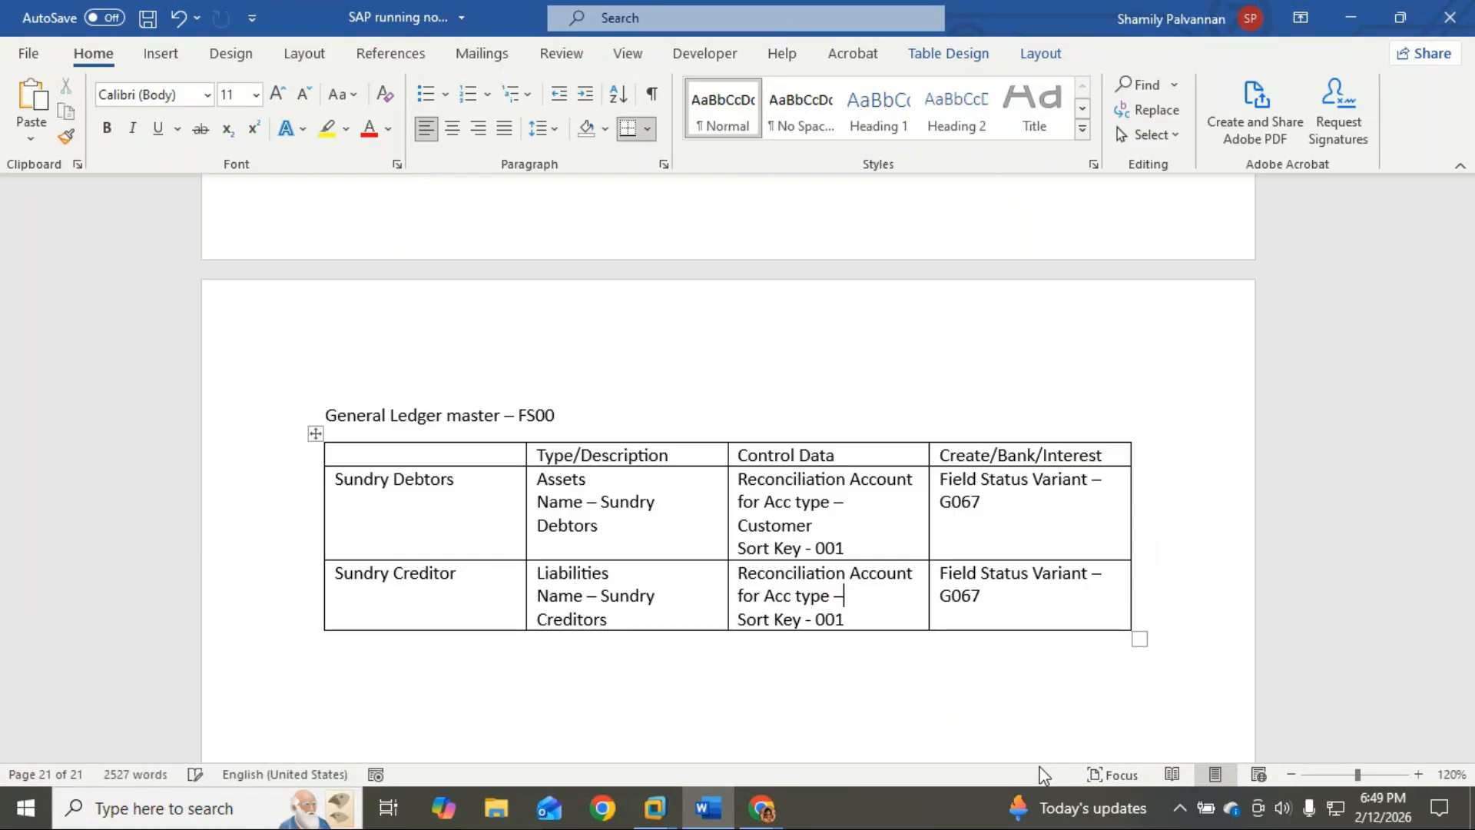
pyautogui.write('Venosr')
pyautogui.press('BackSpace')
pyautogui.press('BackSpace')
pyautogui.press('BackSpace')
pyautogui.press('BackSpace')
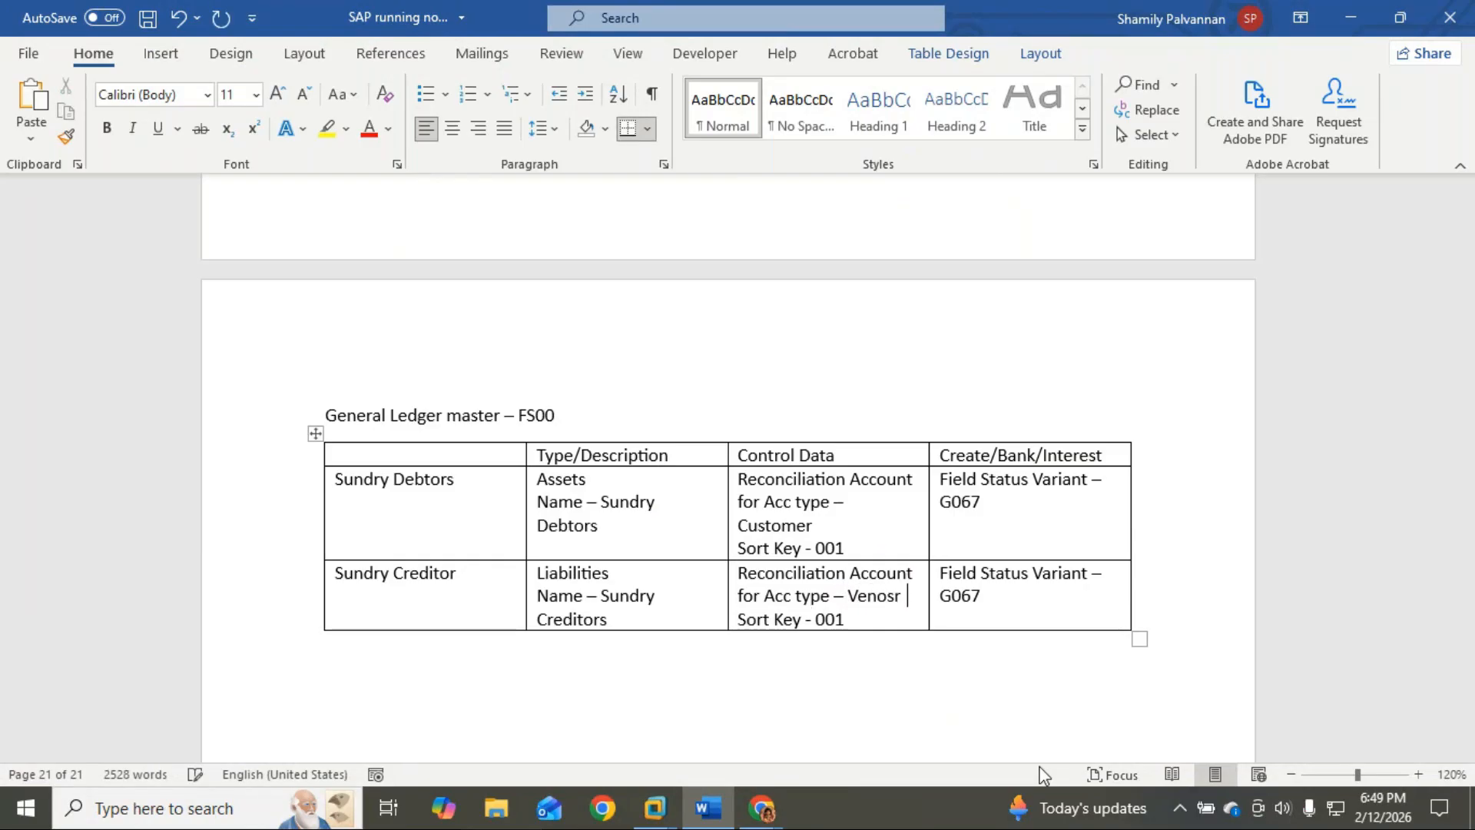
pyautogui.write('dors')
# Step: Widen the Control Data and last columns so G067 fits on one line
pyautogui.click(1018, 596)
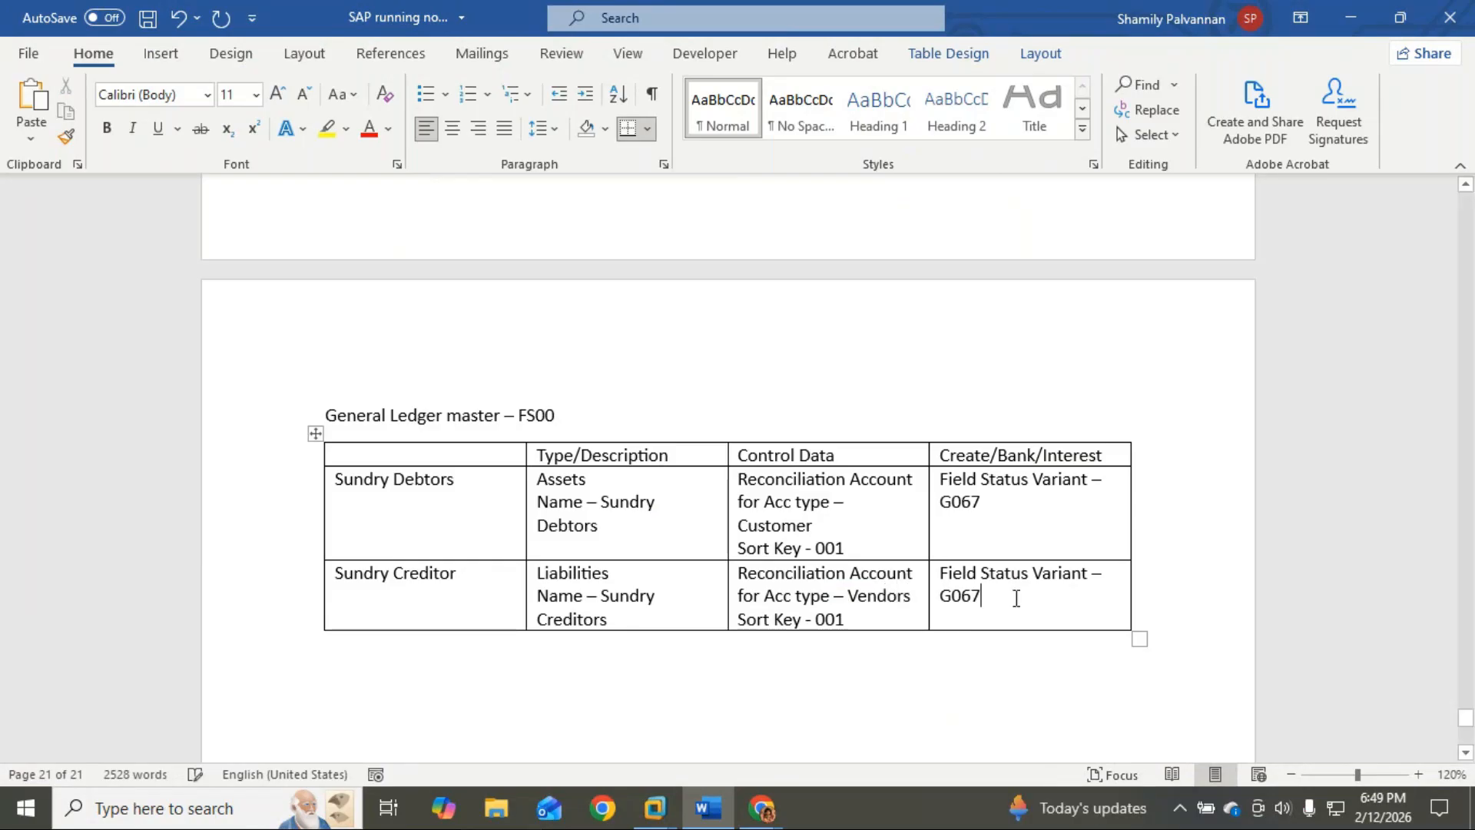
pyautogui.click(730, 495)
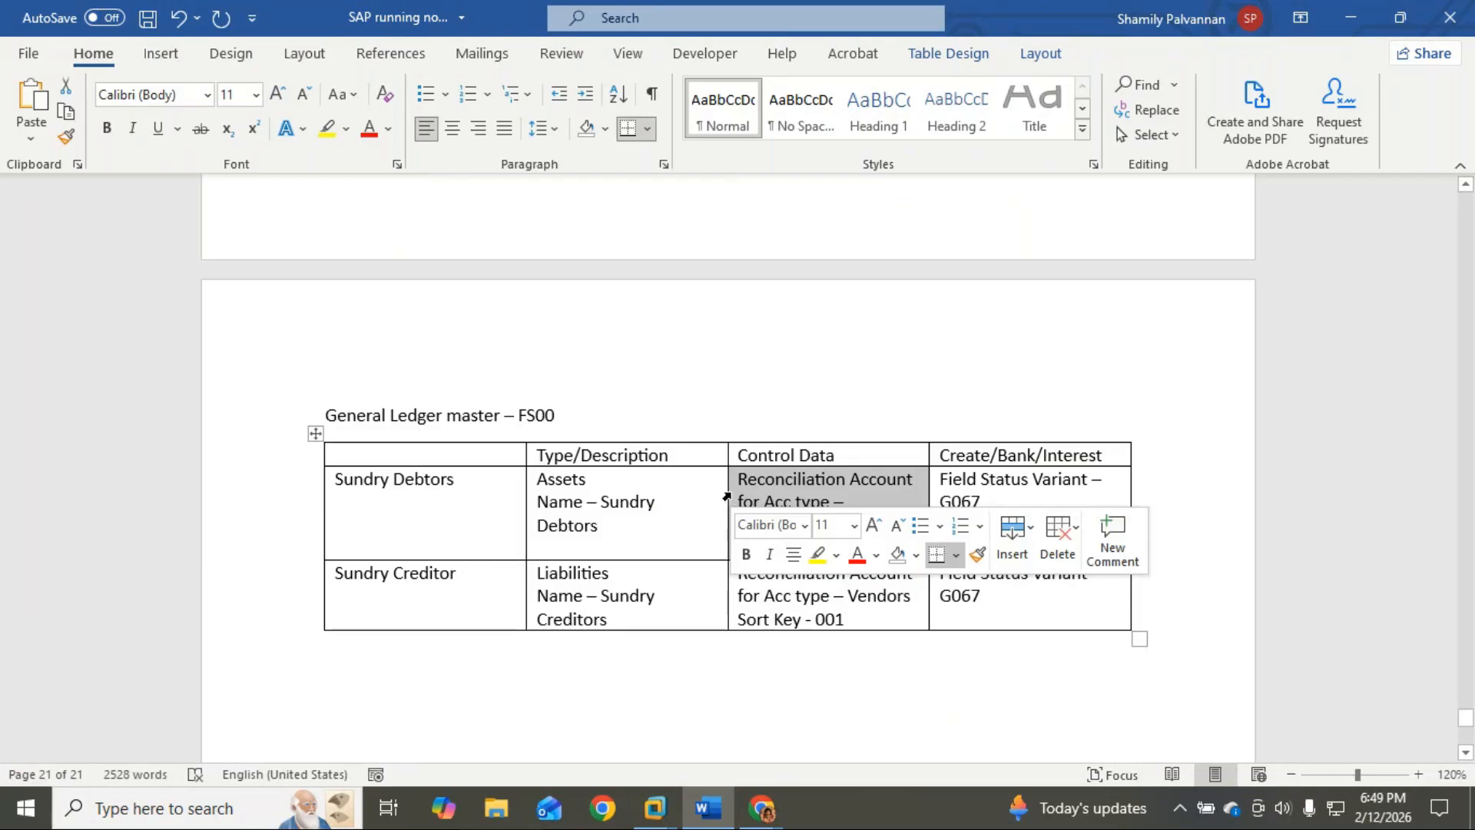
pyautogui.click(445, 517)
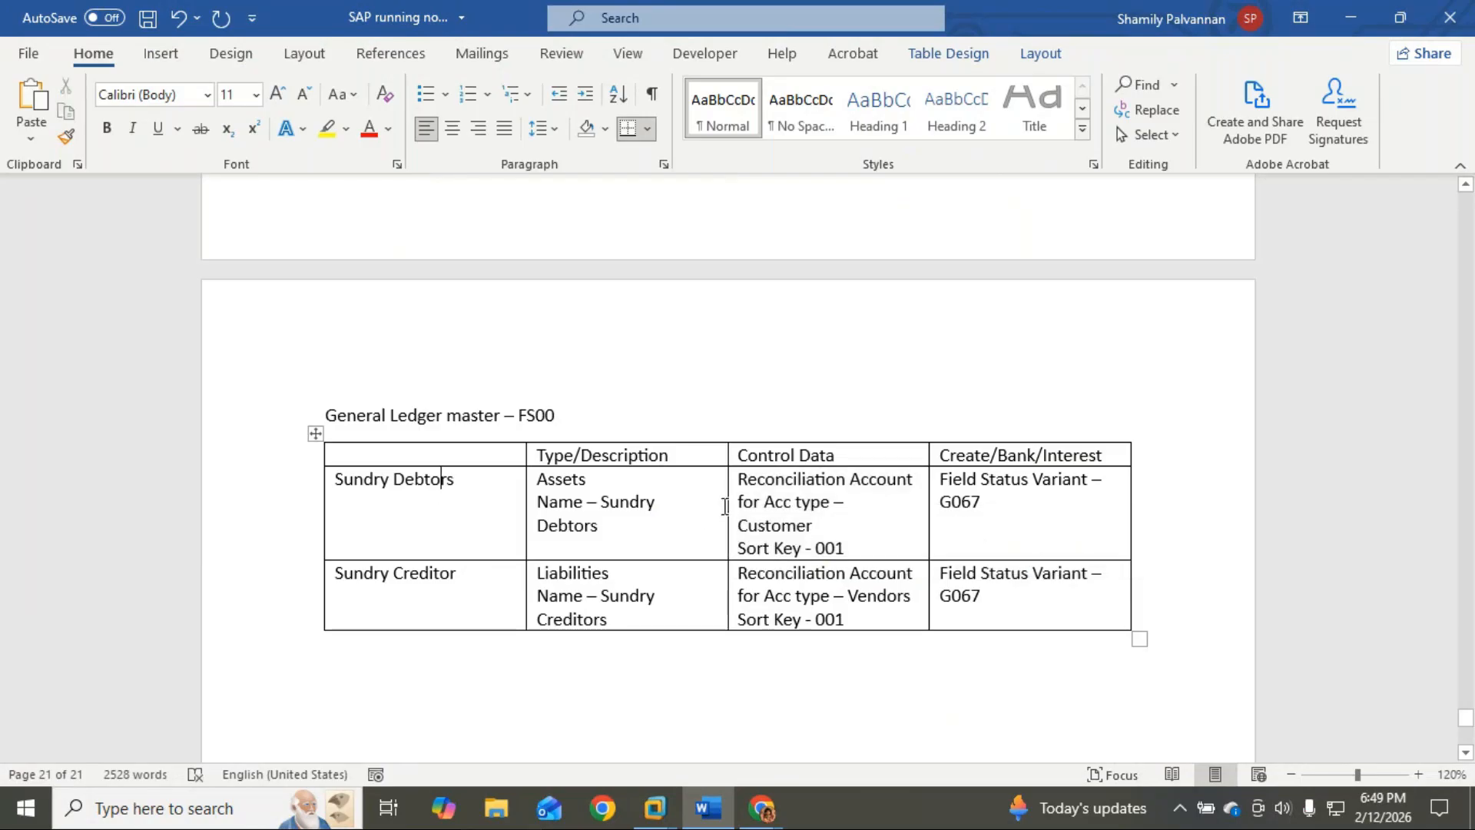
pyautogui.moveTo(727, 505); pyautogui.dragTo(678, 511)
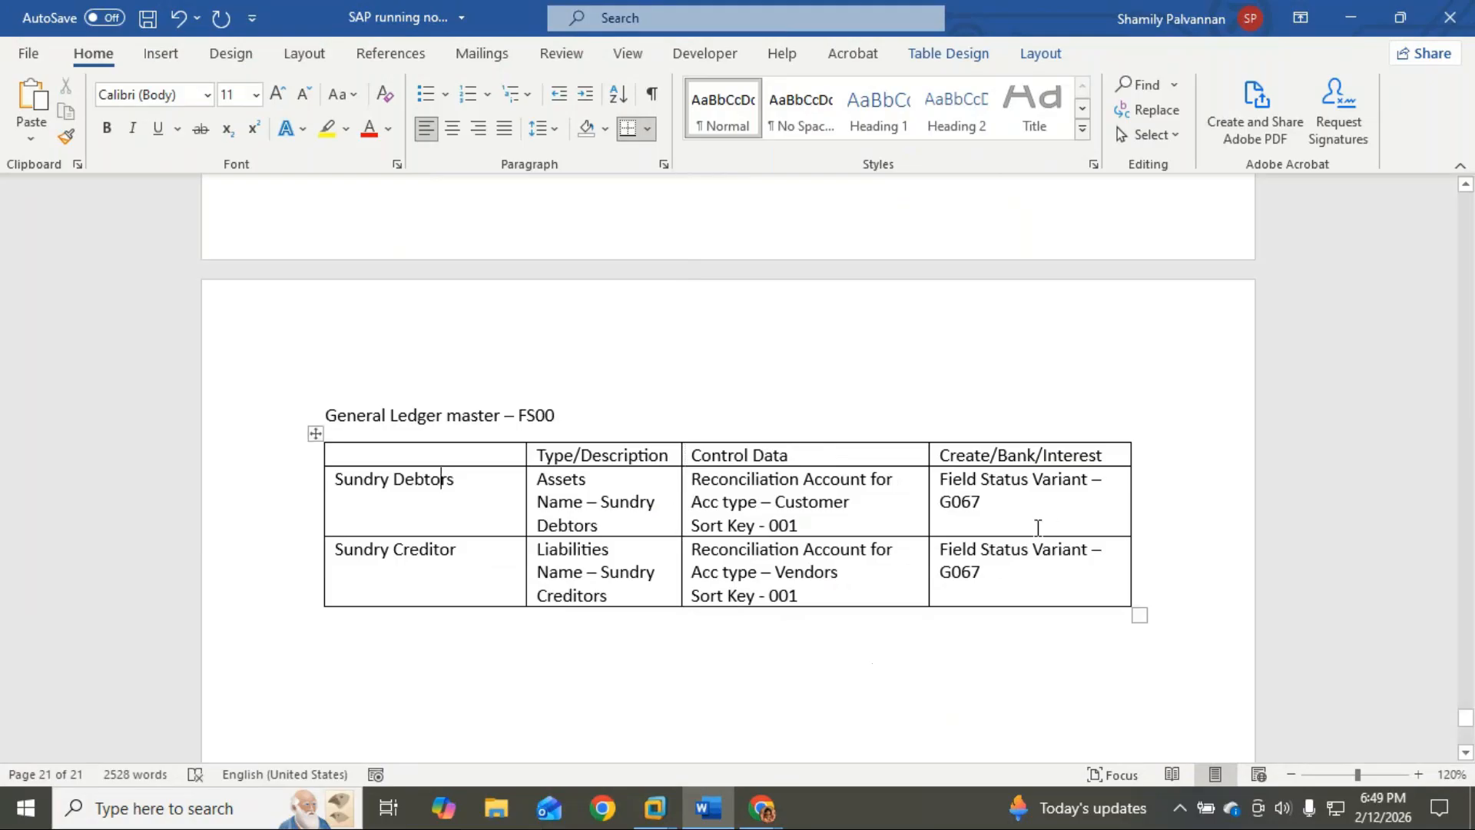
pyautogui.moveTo(1129, 498); pyautogui.dragTo(1170, 496)
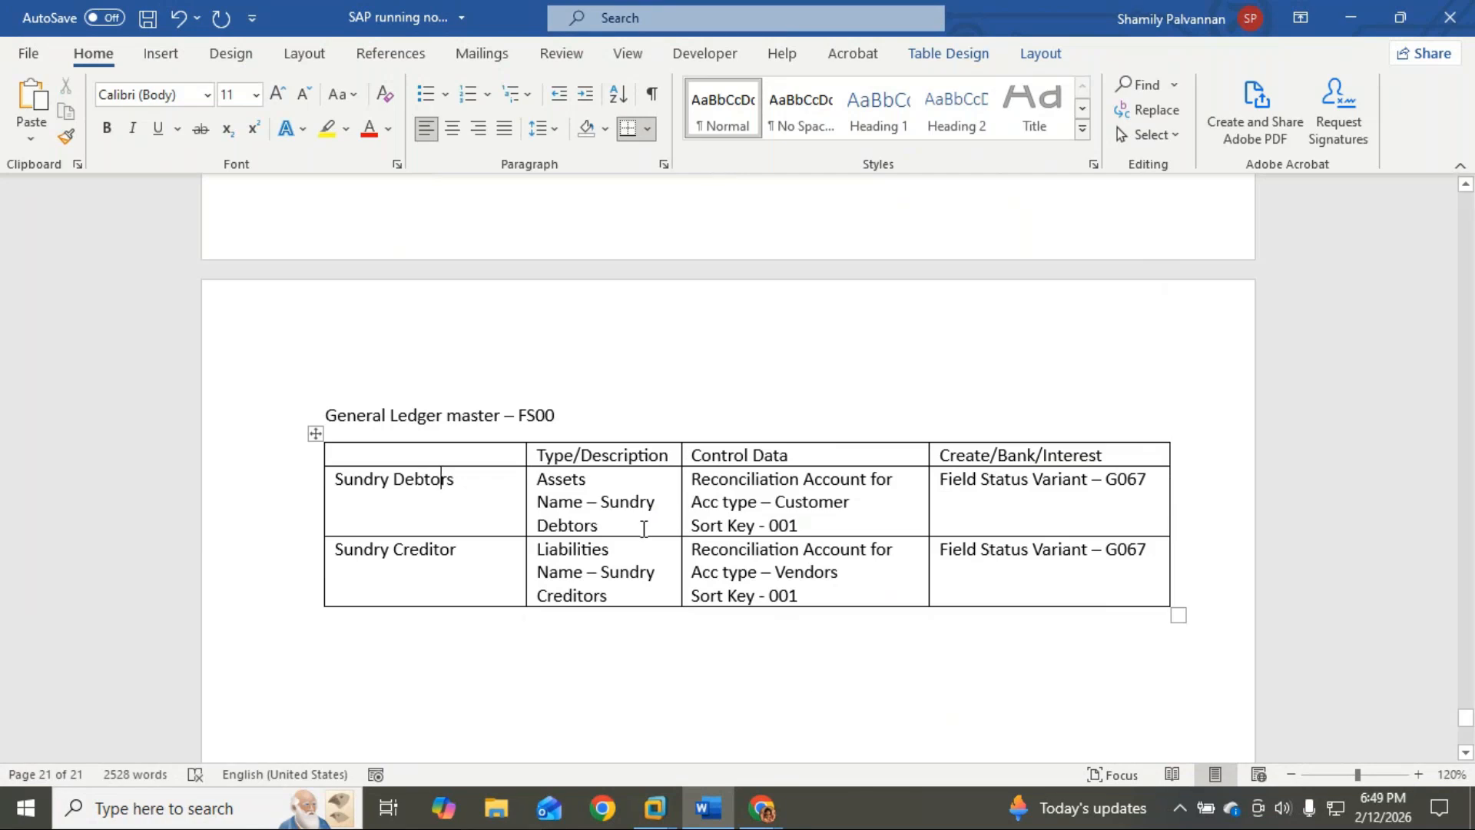
# Step: Head the table's first column General Ledger
pyautogui.click(410, 464)
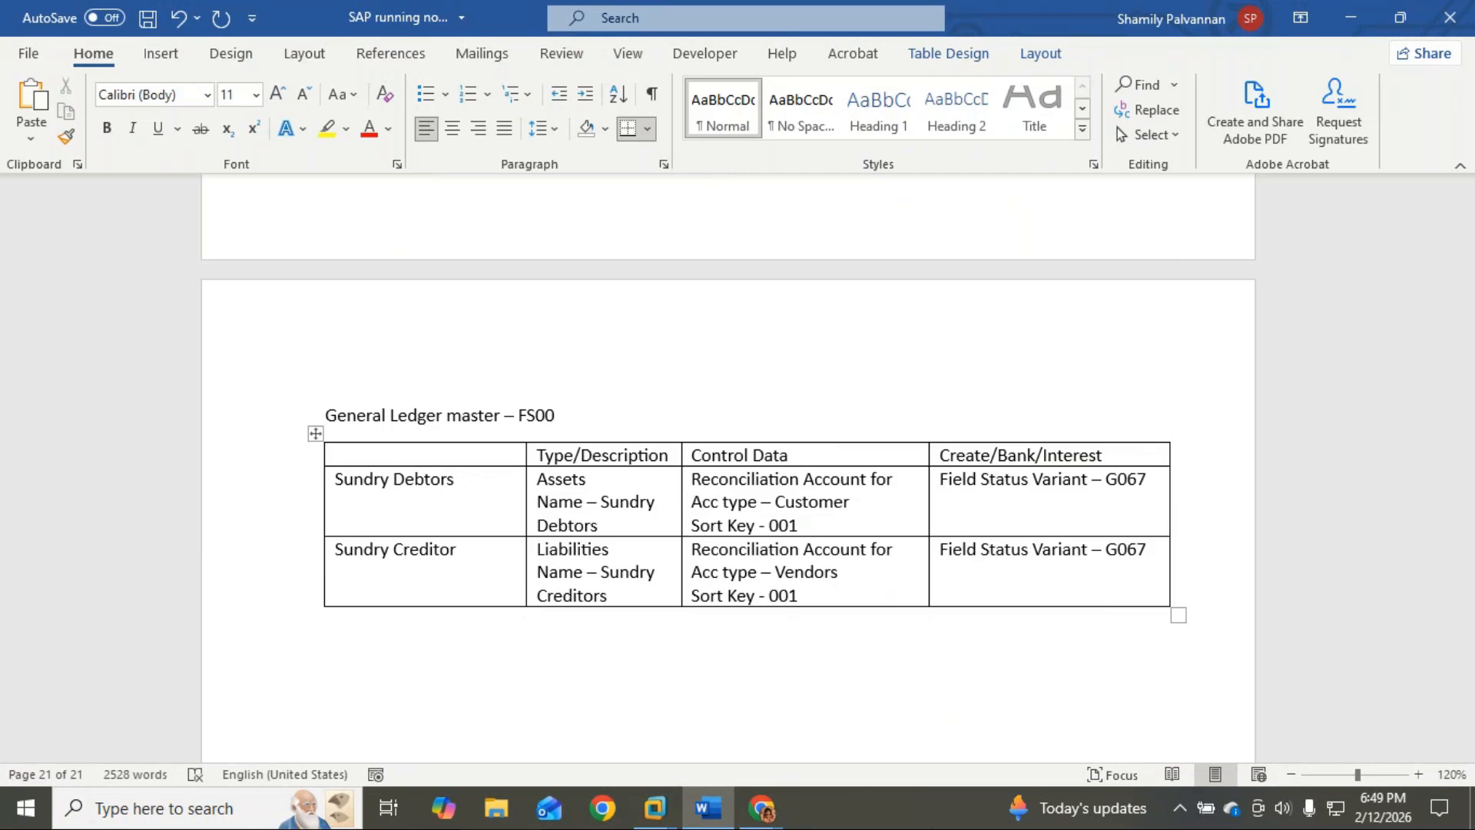
pyautogui.write('General Ledger')
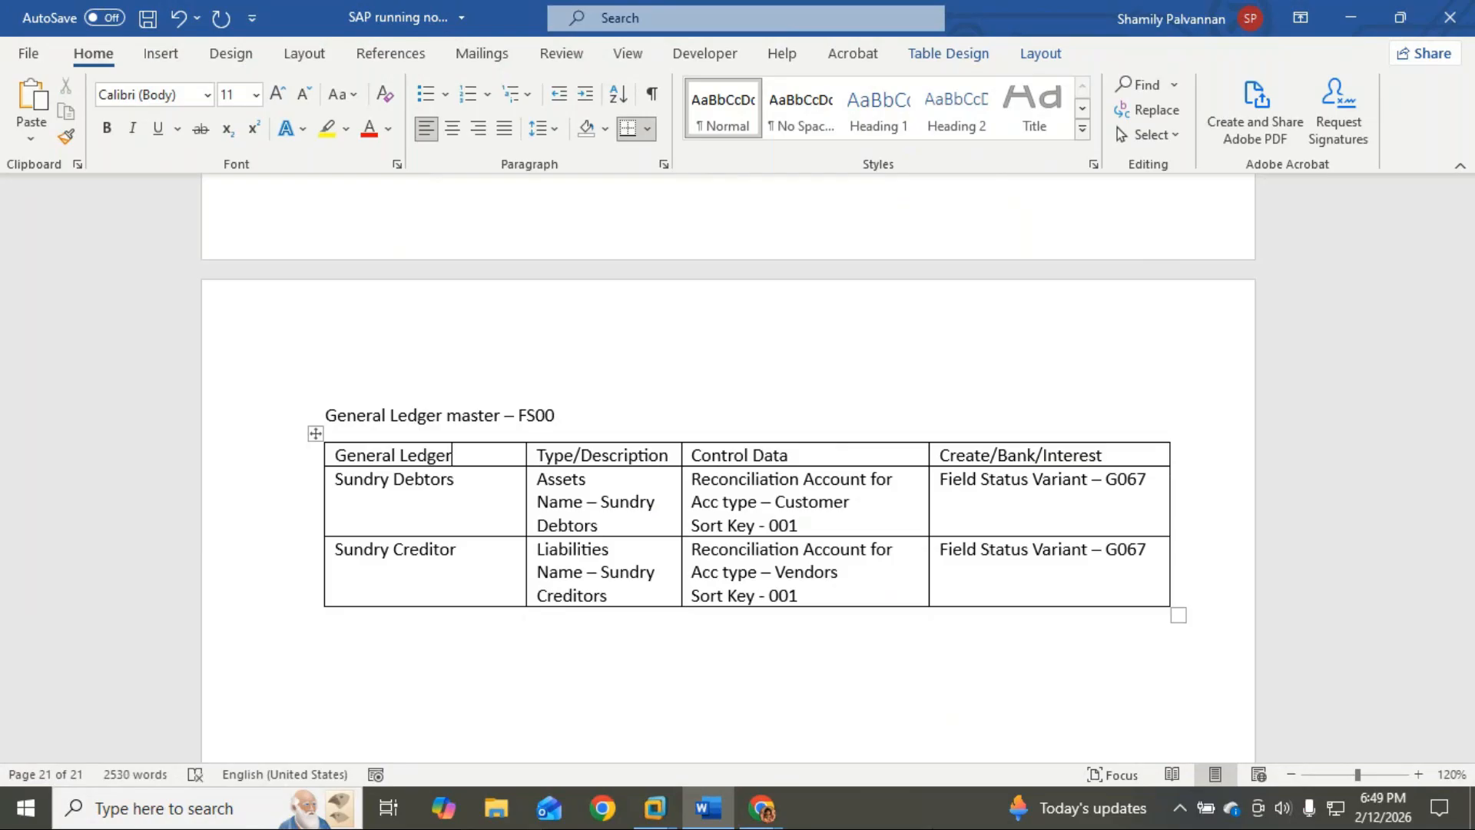
pyautogui.click(411, 662)
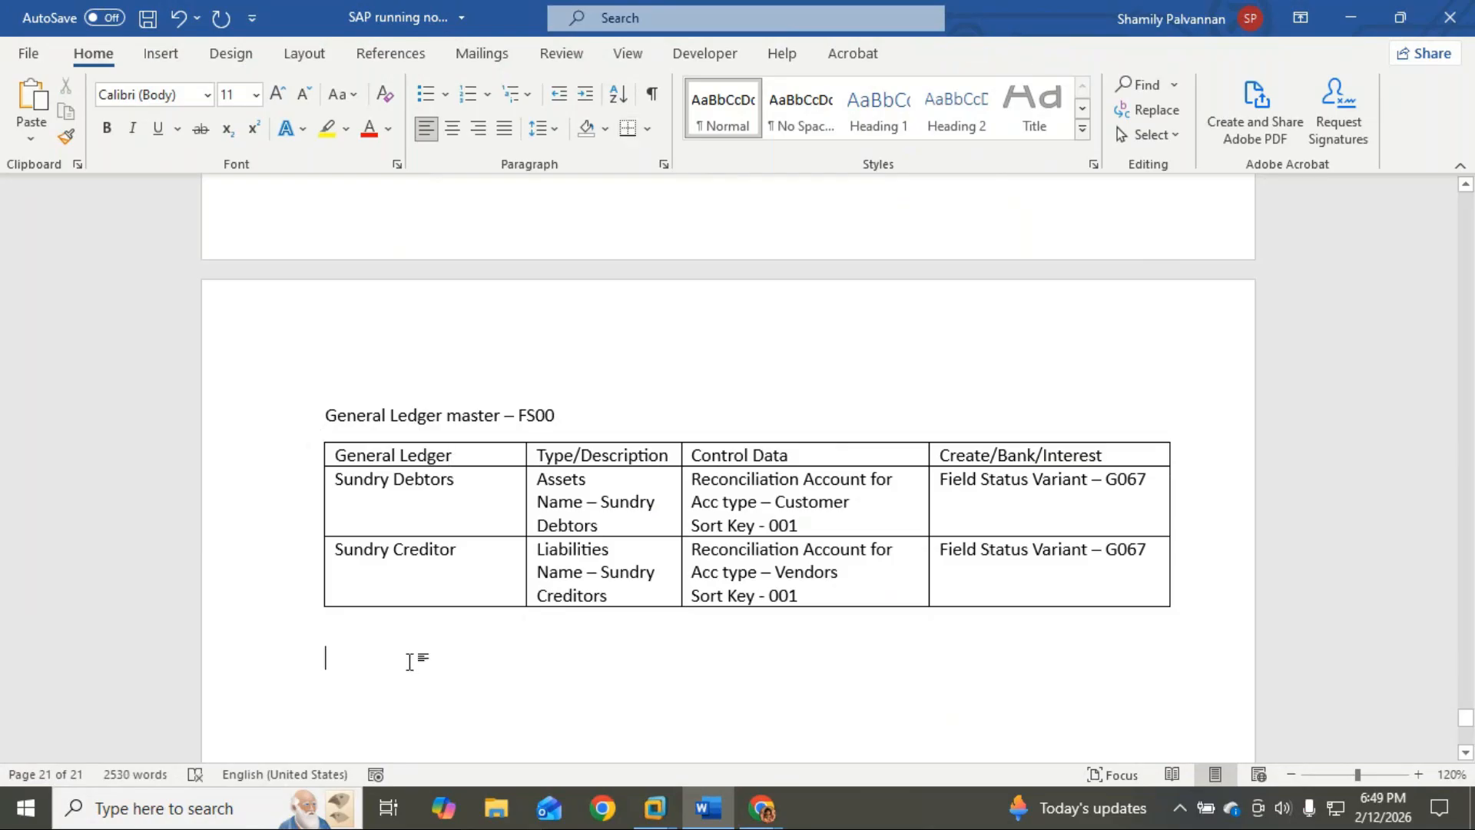
pyautogui.hotkey('alt', 'Tab')
pyautogui.hotkey('alt', 'Tab')
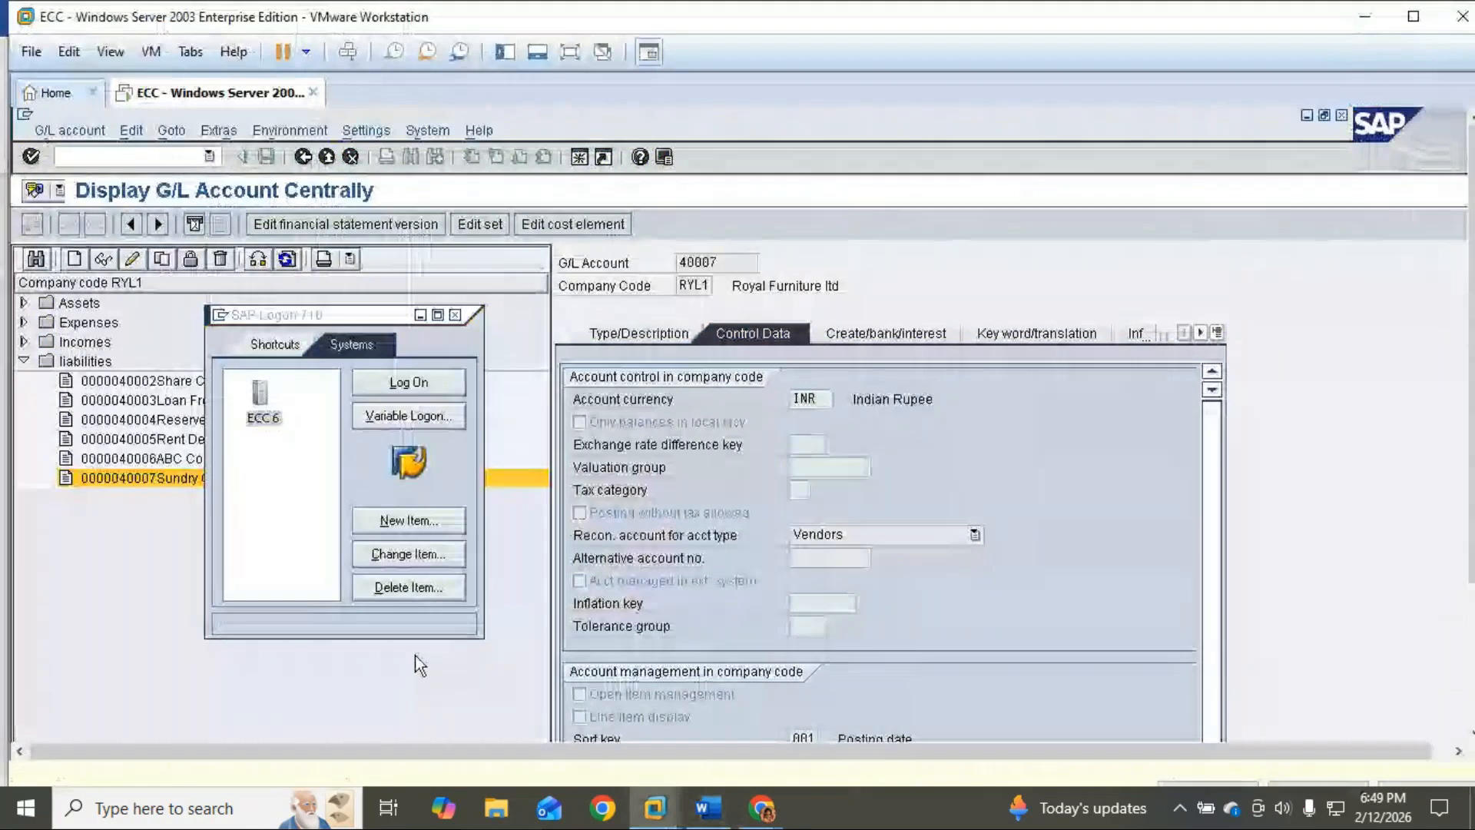
pyautogui.hotkey('alt', 'Tab')
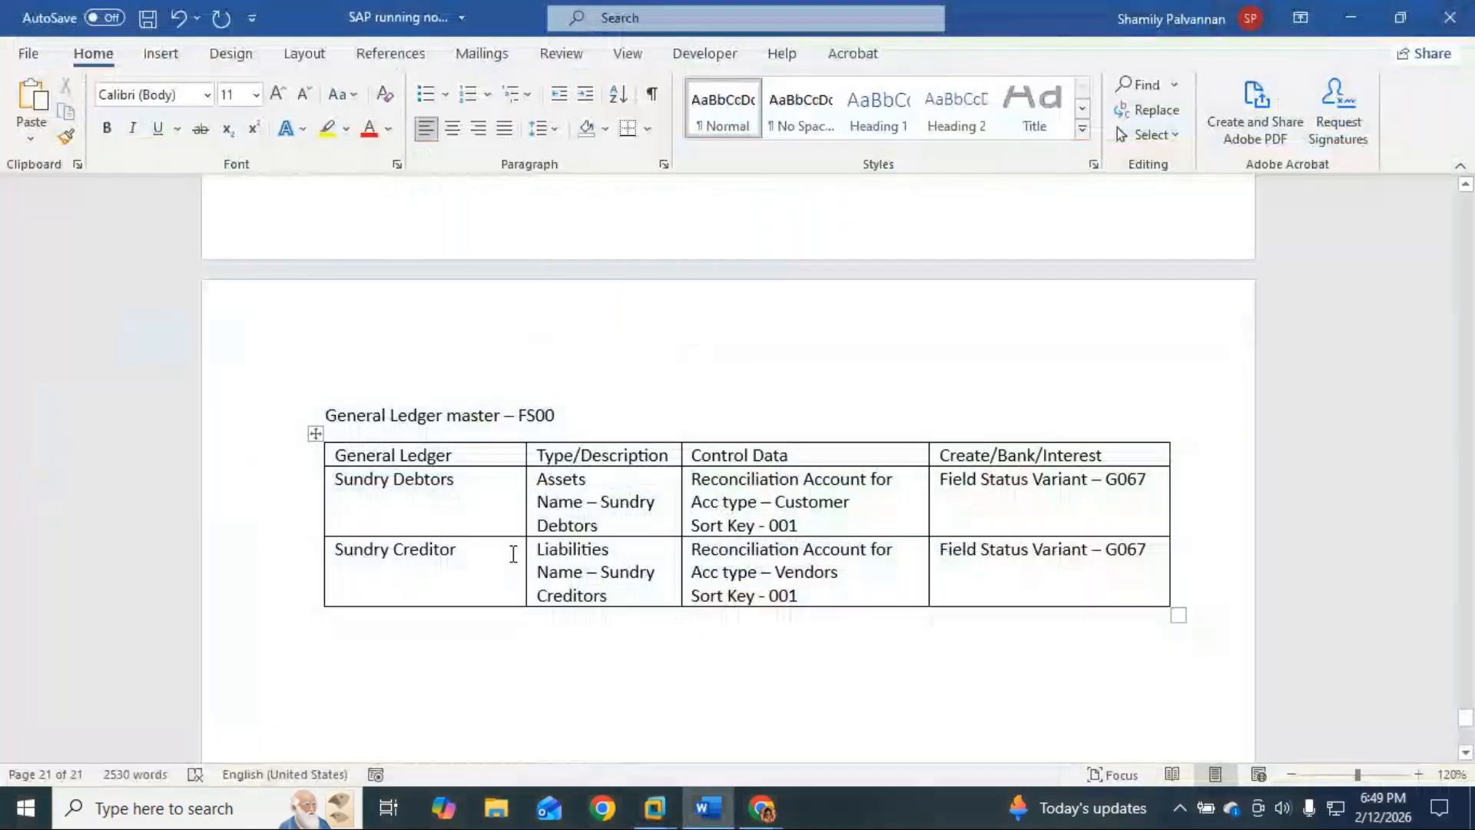
# Step: Below the FS00 table, paste Sundry Debtors and extend it to 'Sundry Debtors – List of Customer'
pyautogui.moveTo(471, 483); pyautogui.dragTo(336, 481)
pyautogui.hotkey('ctrl', 'c')
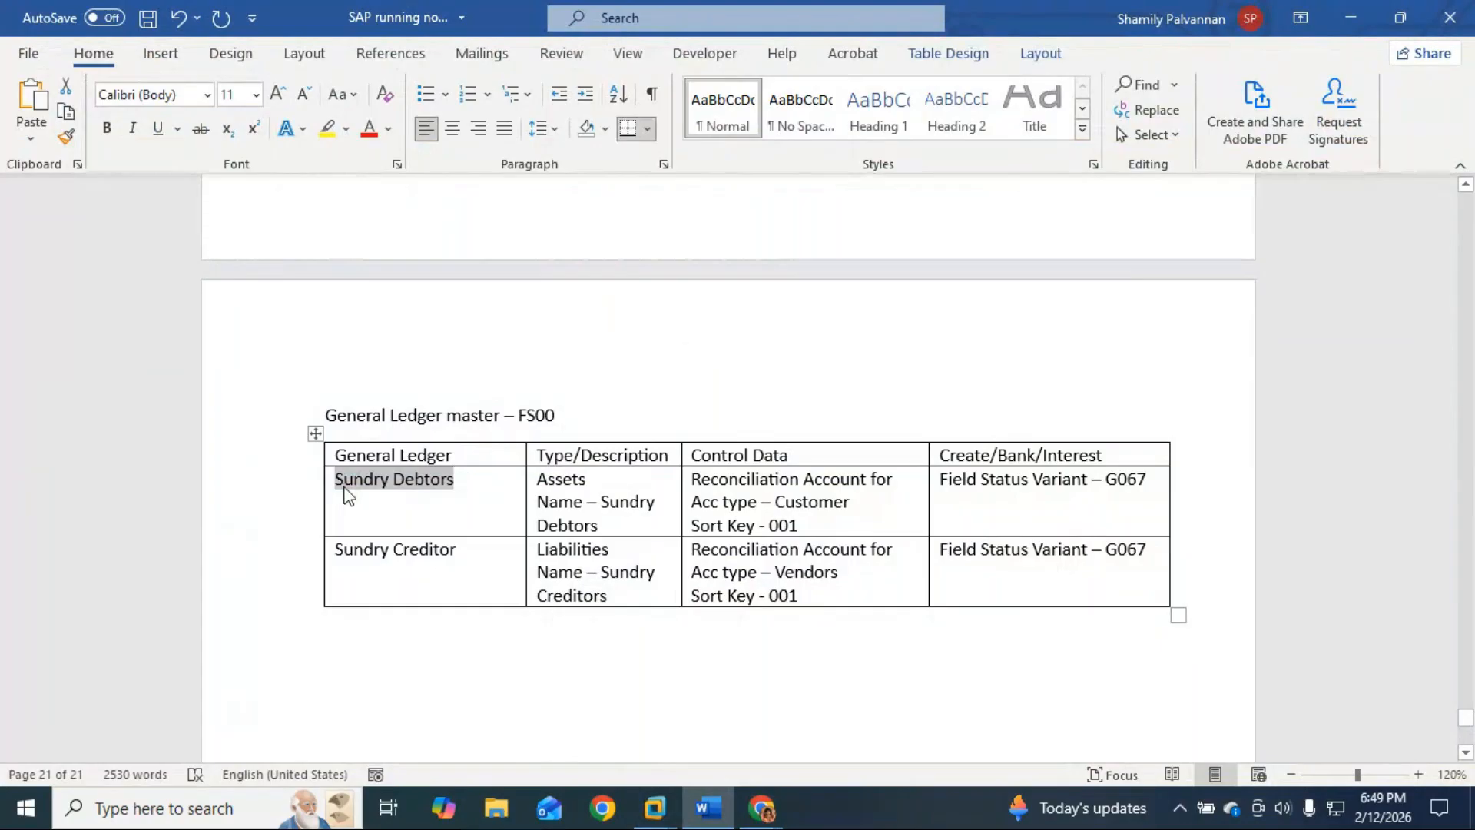
pyautogui.scroll(-2, 339, 566)
pyautogui.click(355, 517)
pyautogui.hotkey('ctrl', 'v')
pyautogui.write('- Custoem')
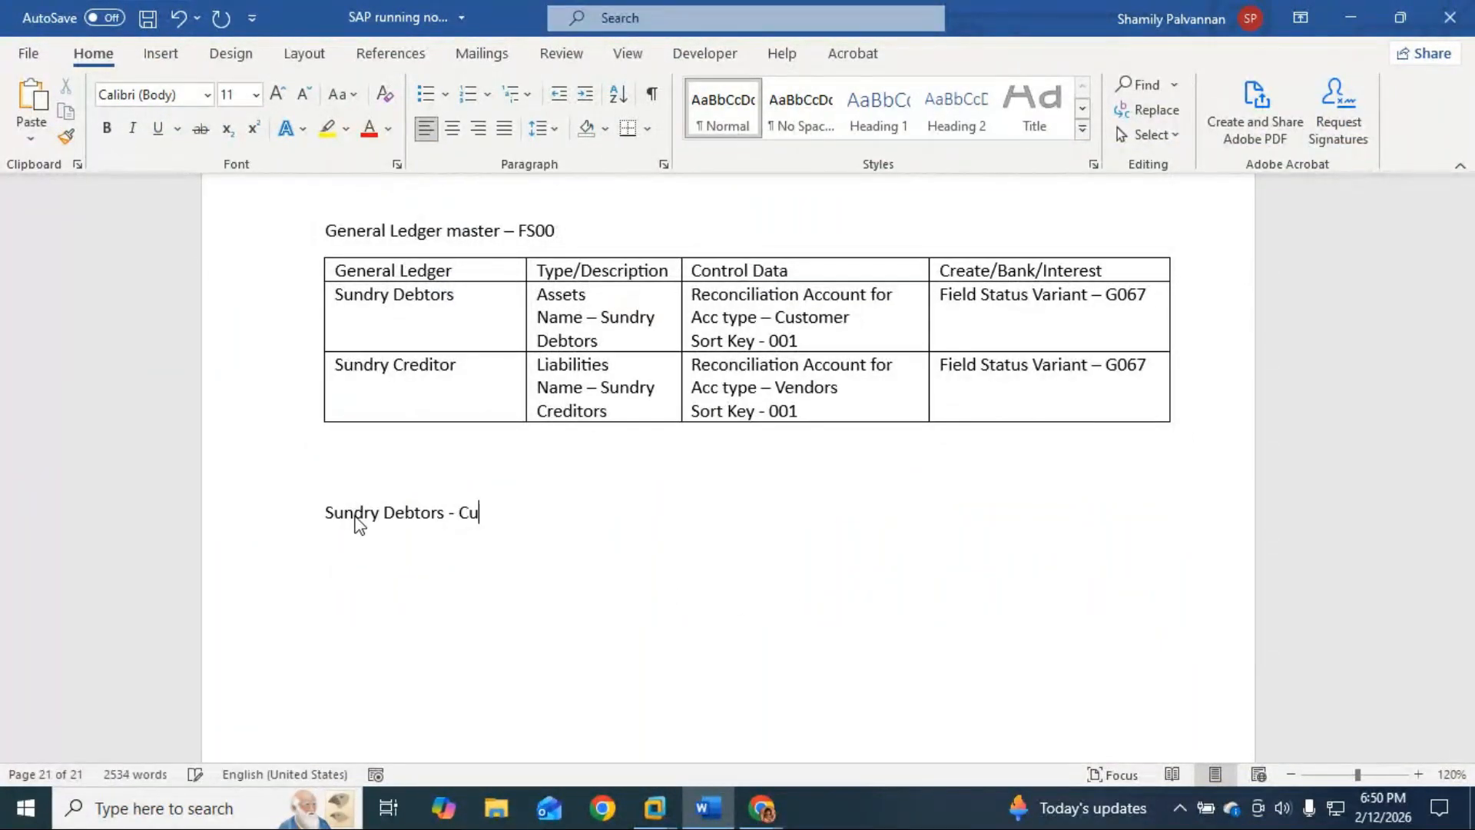
pyautogui.press('BackSpace')
pyautogui.press('BackSpace')
pyautogui.write('mes')
pyautogui.press('BackSpace')
pyautogui.press('BackSpace')
pyautogui.press('BackSpace')
pyautogui.press('BackSpace')
pyautogui.press('BackSpace')
pyautogui.press('BackSpace')
pyautogui.press('BackSpace')
pyautogui.press('BackSpace')
pyautogui.write('List of Cusotm e')
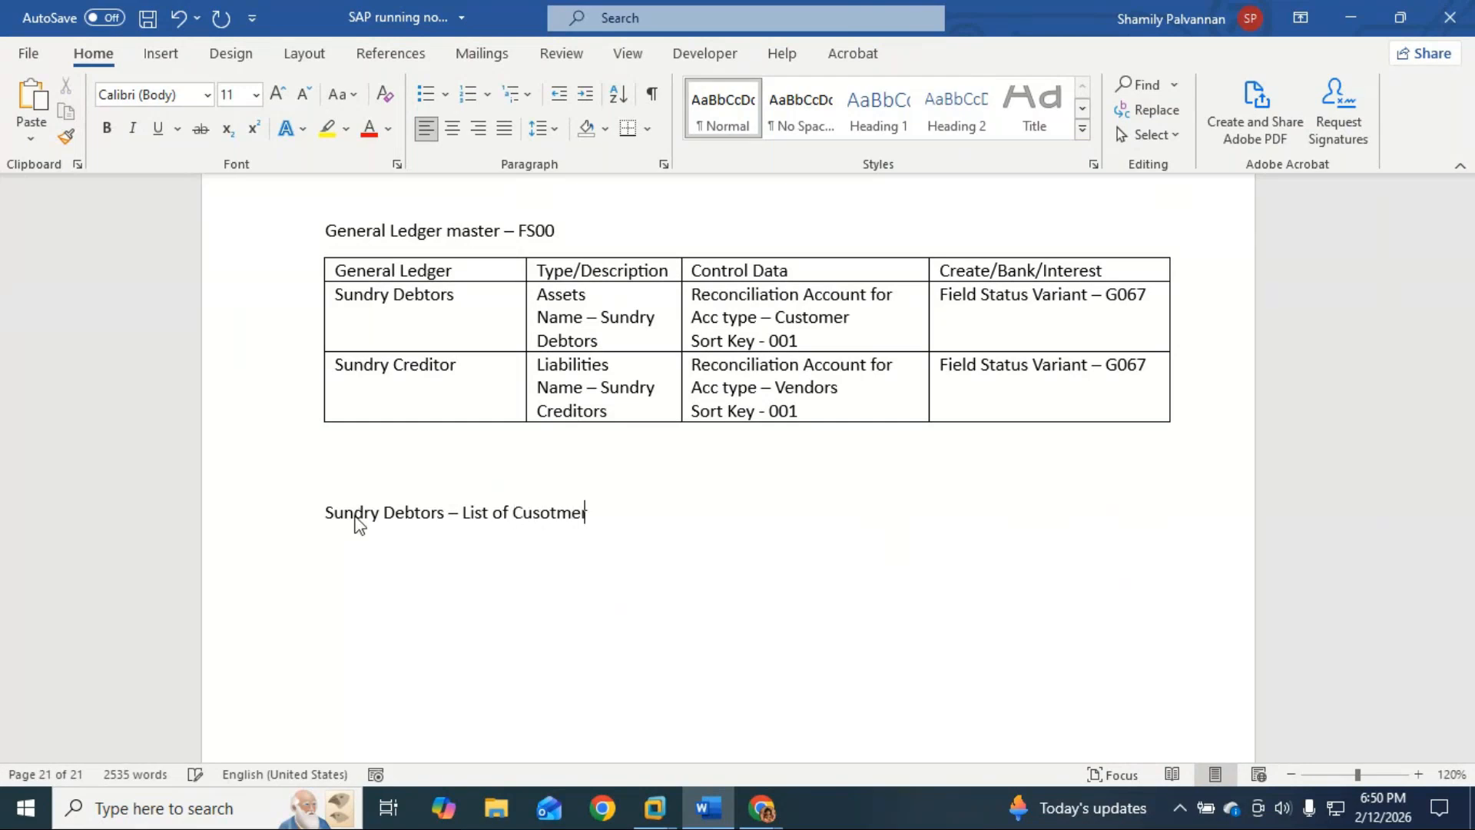
pyautogui.press('BackSpace')
pyautogui.press('BackSpace')
pyautogui.press('BackSpace')
pyautogui.press('BackSpace')
pyautogui.press('BackSpace')
pyautogui.write('tomer')
pyautogui.press('Return')
# Step: Start a bulleted customer list with 'KAT Digital Pvt Ltd', keeping the heading unchanged
pyautogui.click(424, 95)
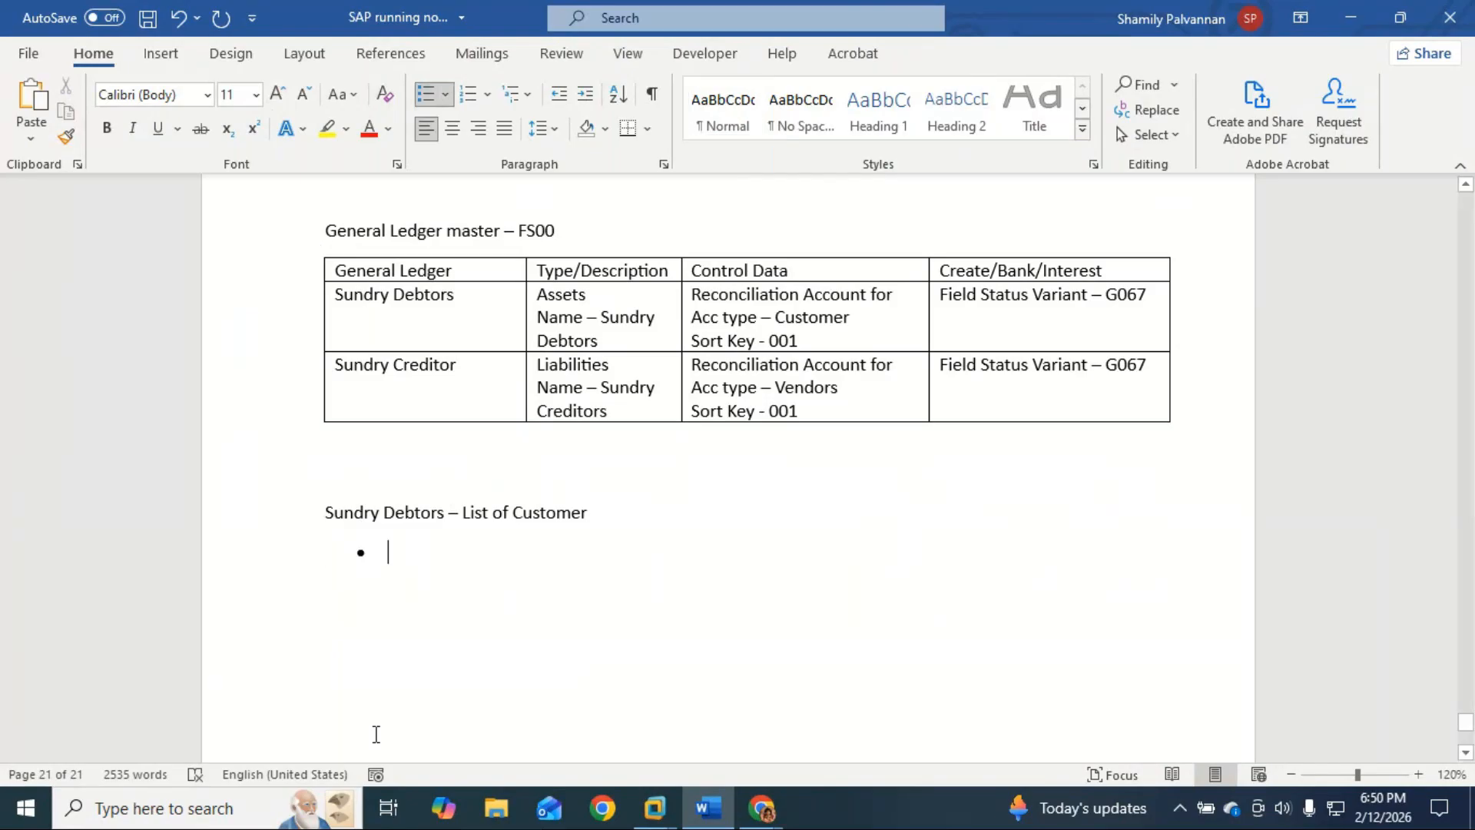
pyautogui.write('KA')
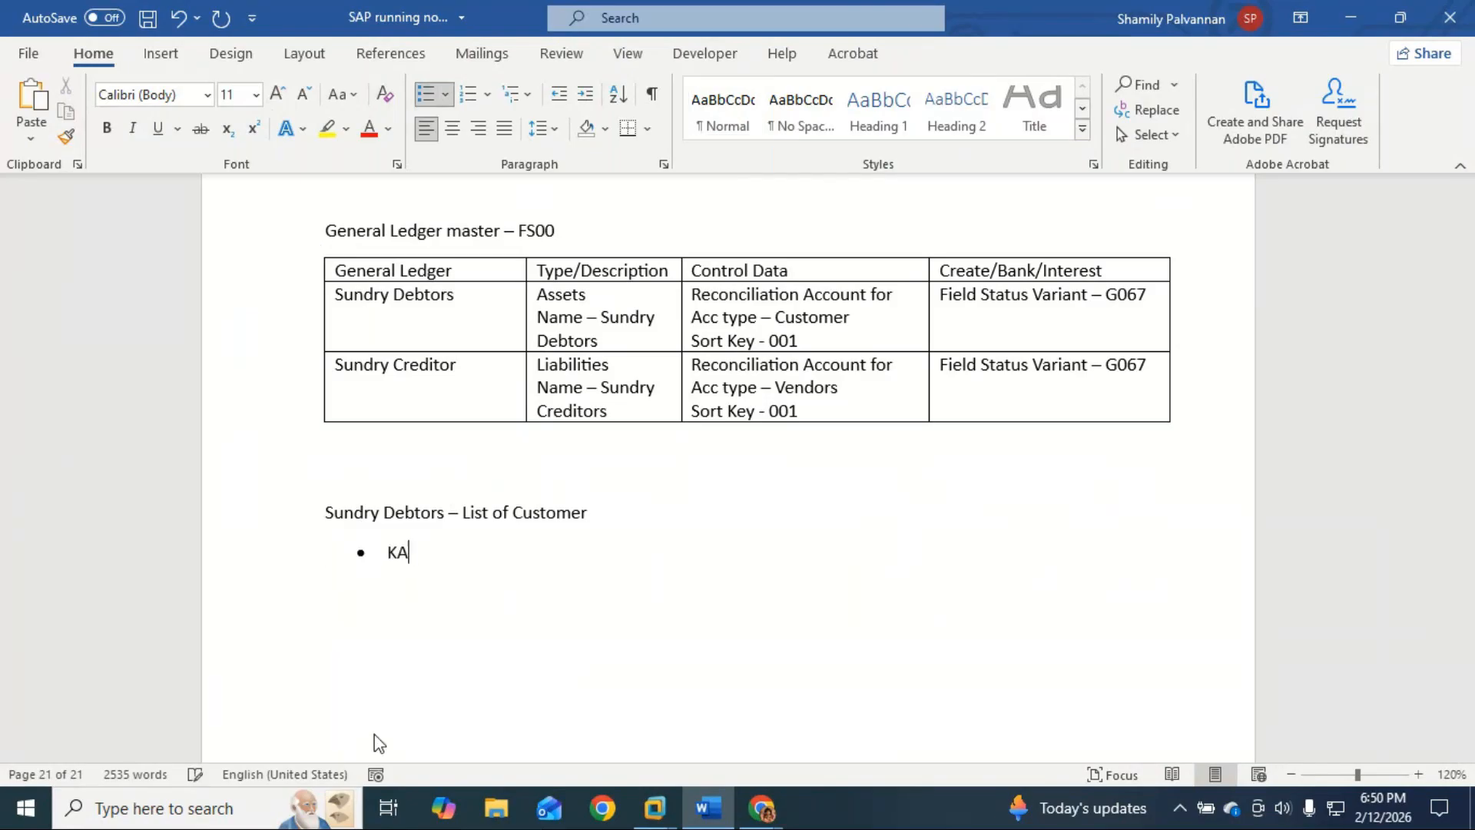
pyautogui.write('T Digit')
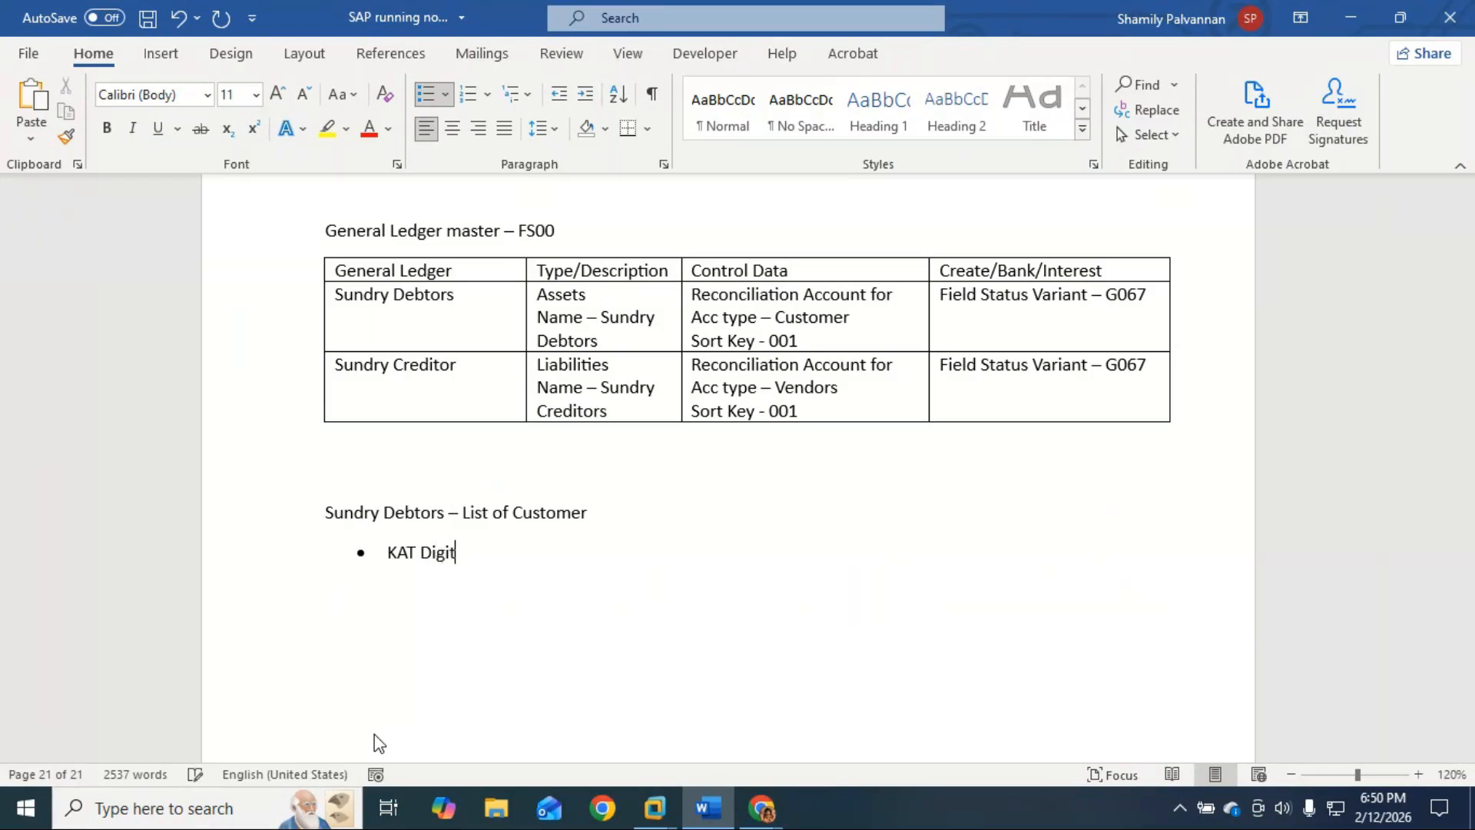
pyautogui.write('al Pvt ltd')
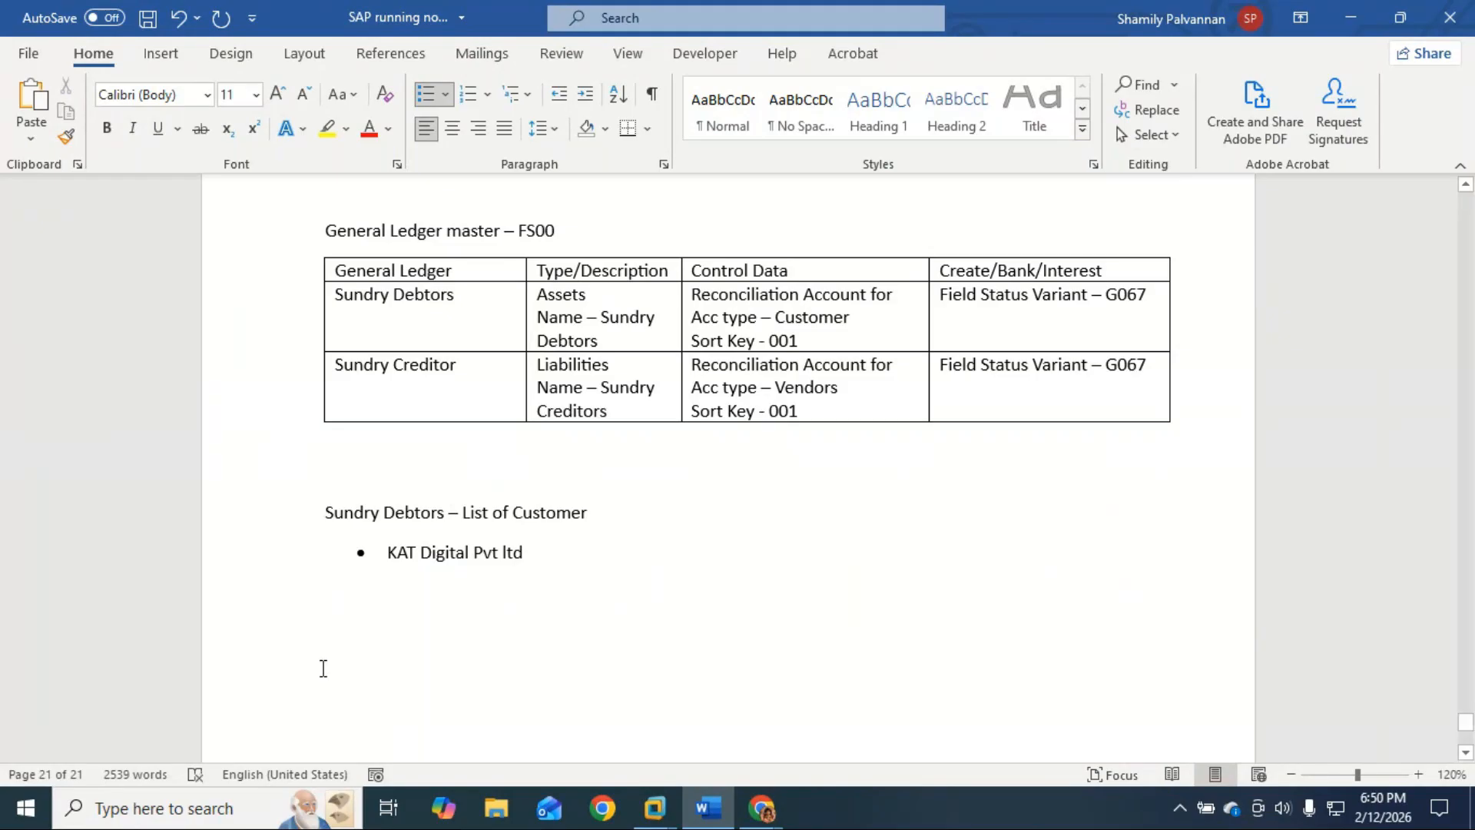
pyautogui.click(410, 511)
pyautogui.doubleClick(409, 511)
pyautogui.write('Vendo')
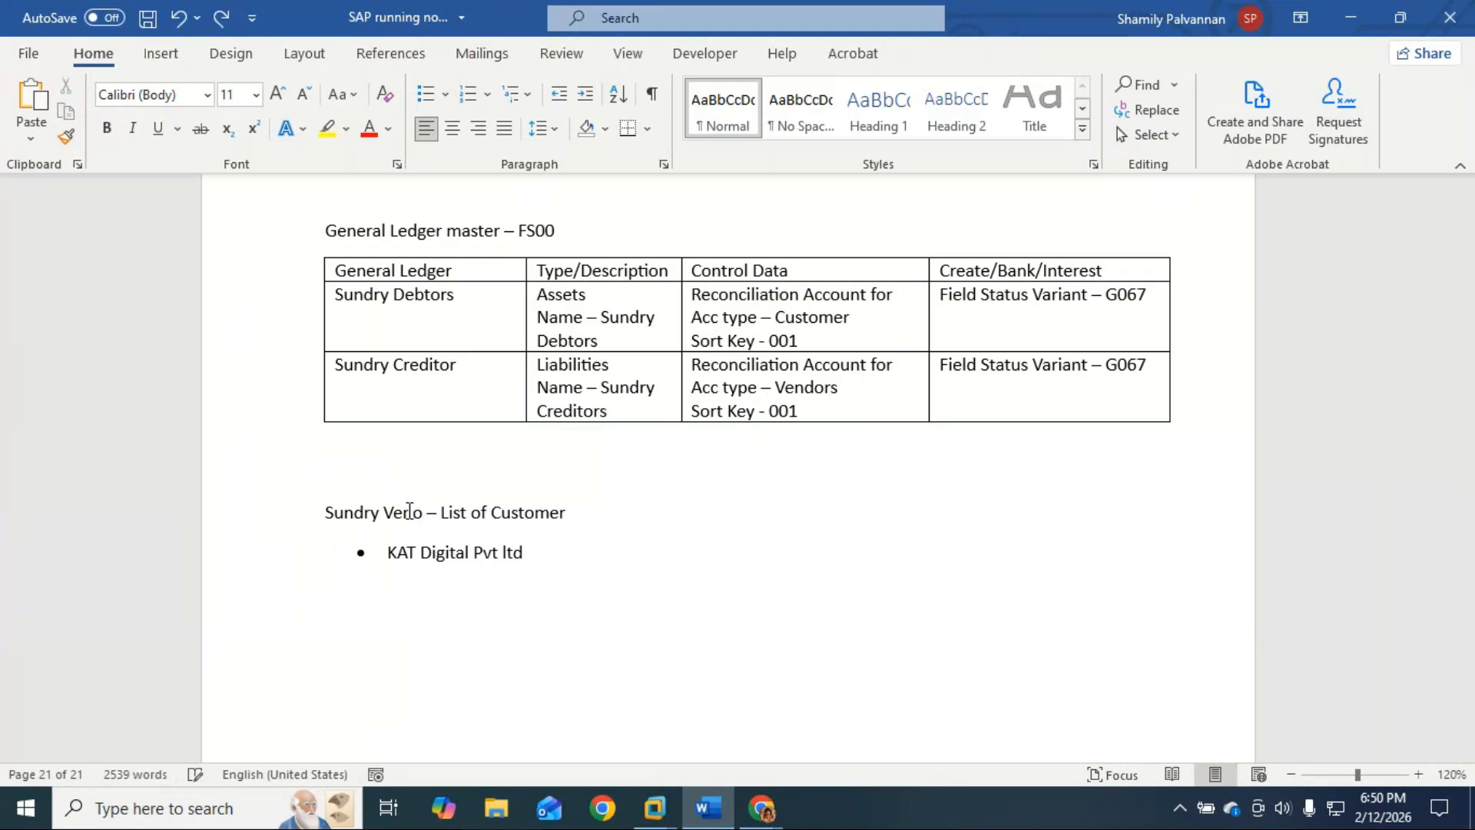
pyautogui.hotkey('ctrl', 'z')
pyautogui.hotkey('ctrl', 'z')
pyautogui.write('got')
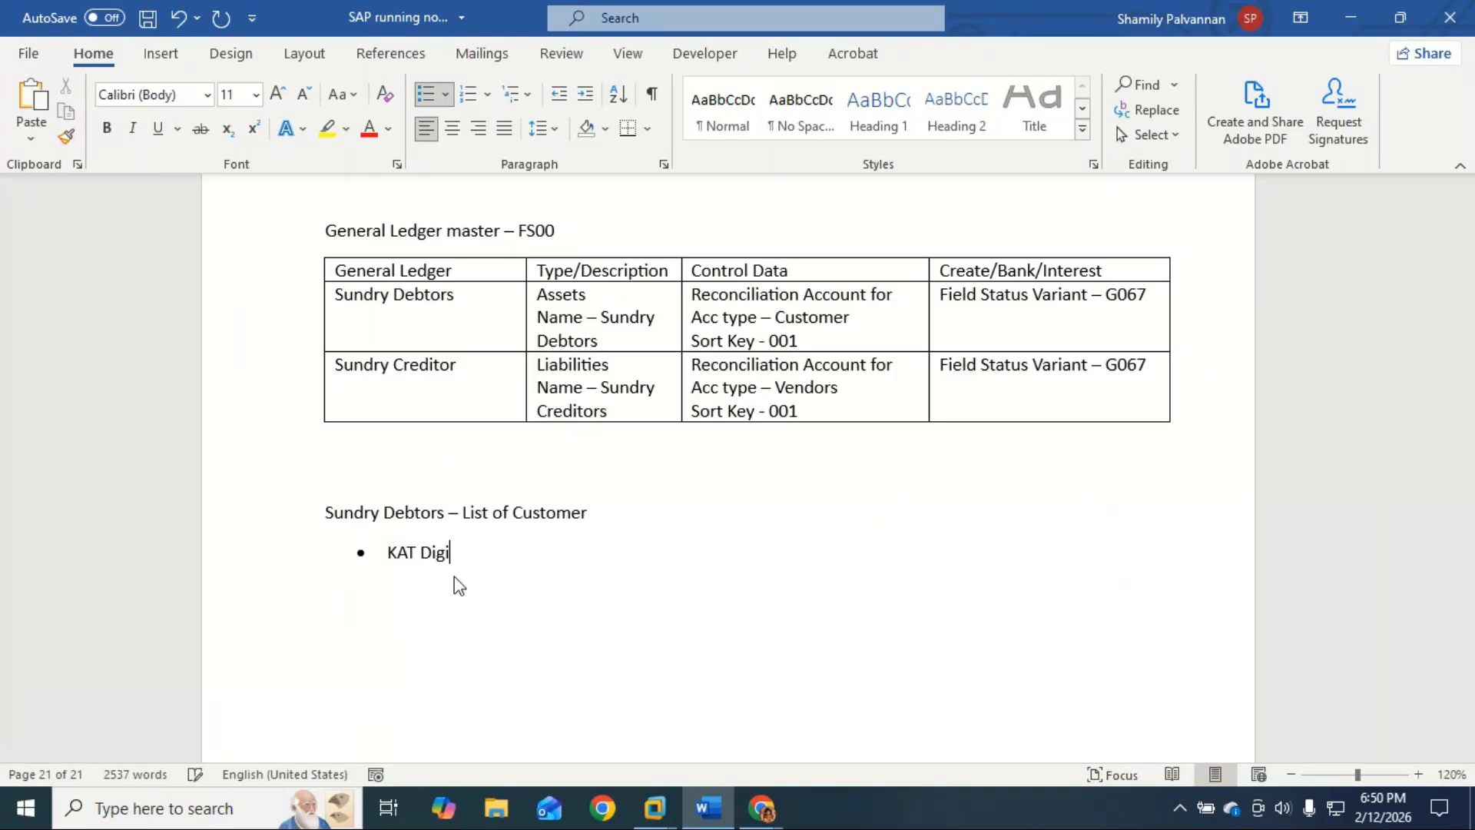
pyautogui.write('al PVt L')
pyautogui.press('BackSpace')
pyautogui.press('BackSpace')
pyautogui.write('vt Ltd')
# Step: Add bullets 'Bajali Appliances inc' and 'NICT Computer electronics & Co.' to the customer list
pyautogui.press('Return')
pyautogui.write('Bajali Ap')
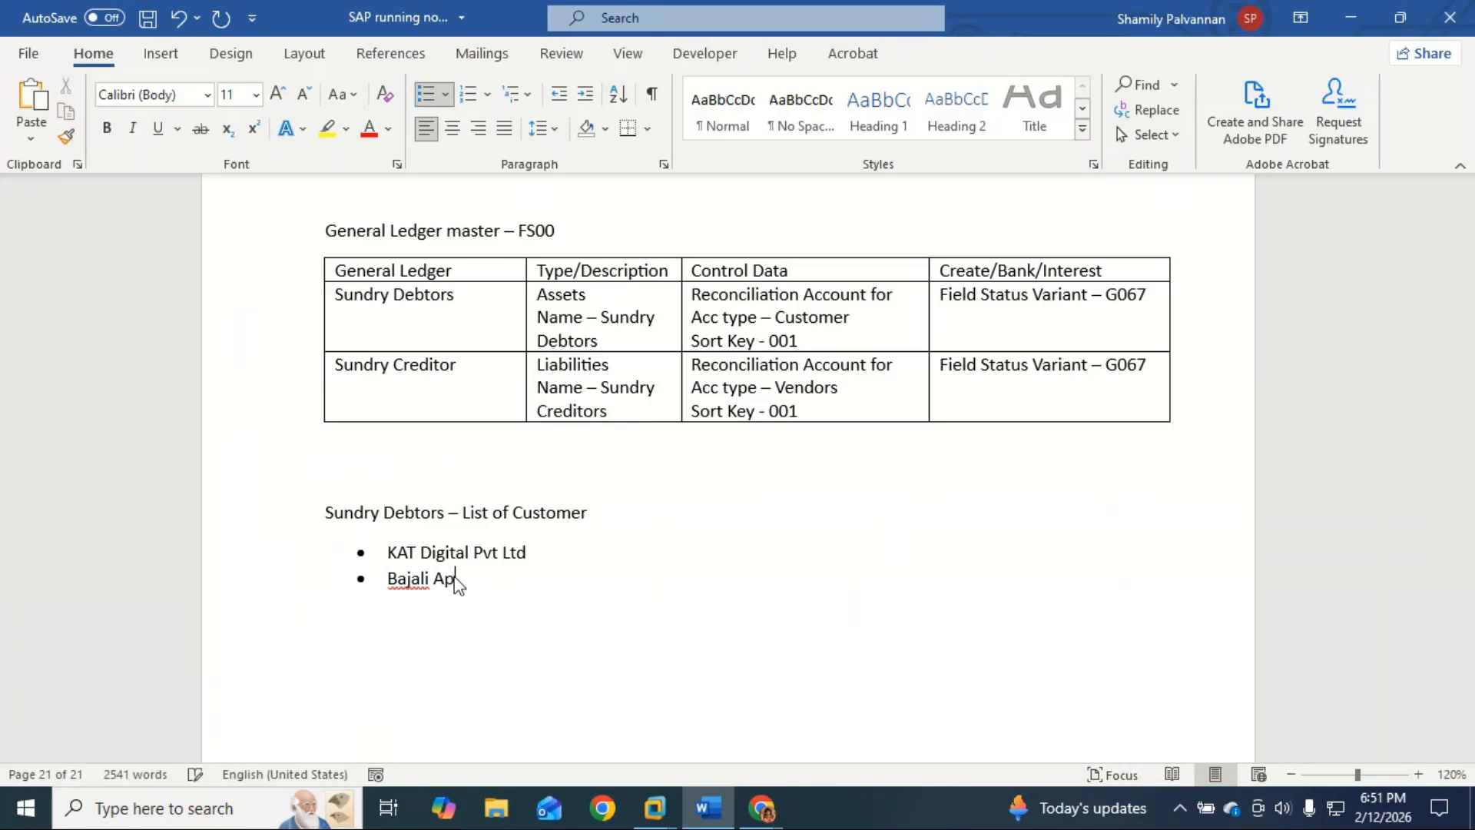
pyautogui.write('pliances I')
pyautogui.press('BackSpace')
pyautogui.write('inc')
pyautogui.press('Return')
pyautogui.write('NICT')
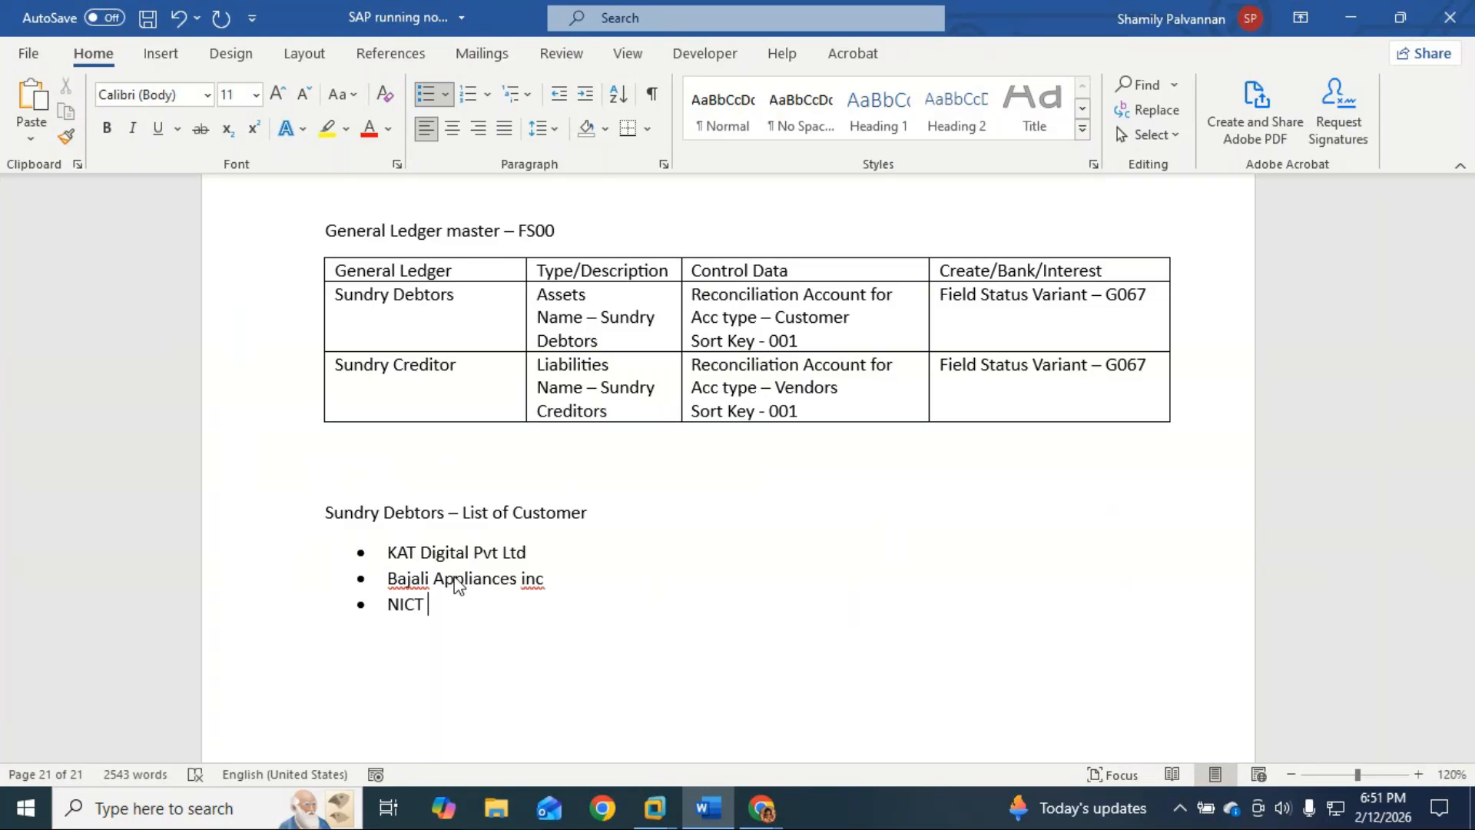
pyautogui.write('Computer electronics')
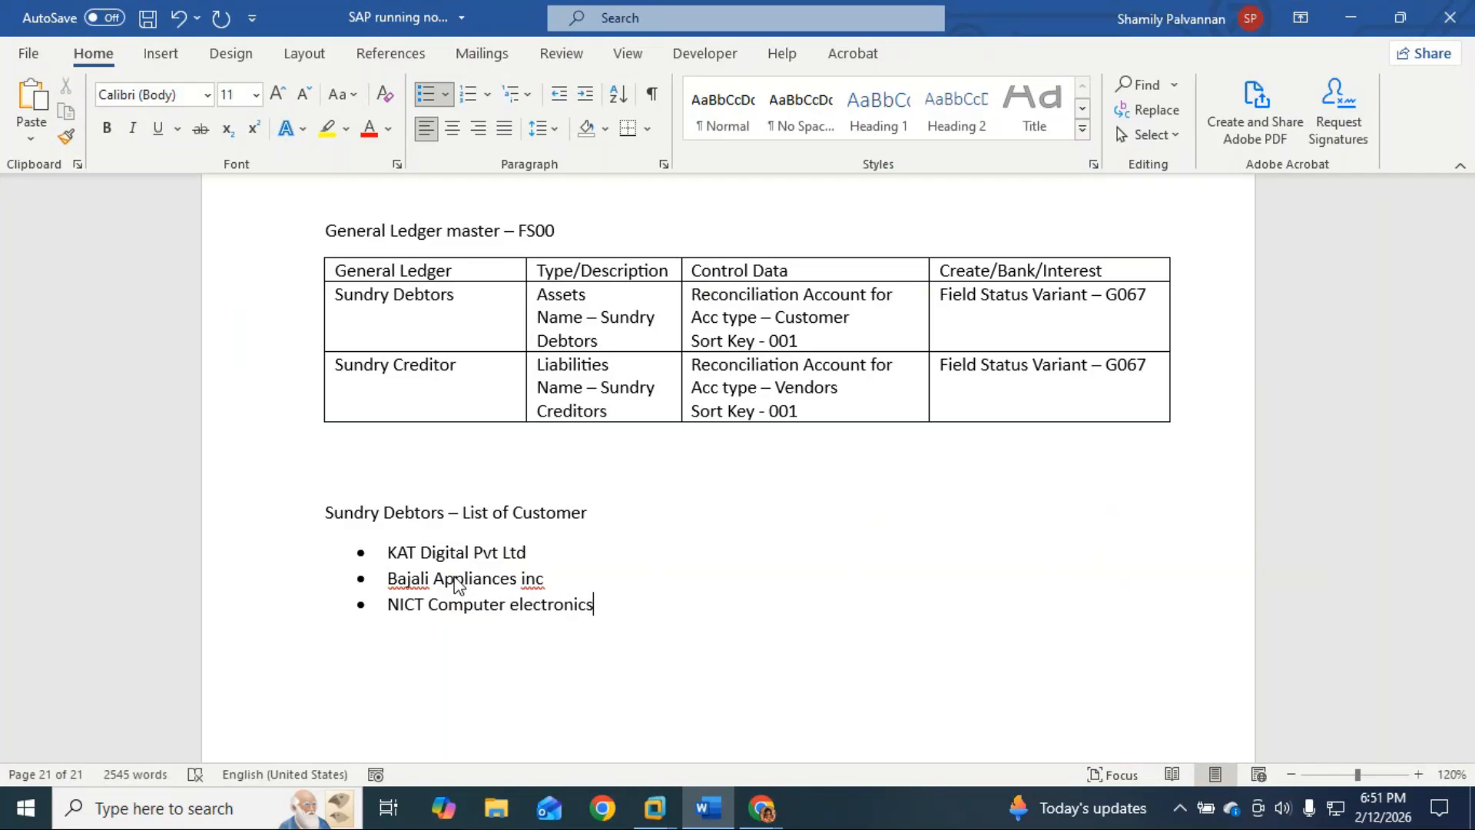
pyautogui.write(' co.,')
pyautogui.press('BackSpace')
pyautogui.press('BackSpace')
pyautogui.write('& co')
pyautogui.press('BackSpace')
pyautogui.press('BackSpace')
pyautogui.press('BackSpace')
pyautogui.press('BackSpace')
pyautogui.press('BackSpace')
pyautogui.press('BackSpace')
pyautogui.press('BackSpace')
pyautogui.press('BackSpace')
pyautogui.write('& Co.')
# Step: End the customer list and select the 'Sundry Debtors – List of Customer' heading line
pyautogui.press('Return')
pyautogui.press('Return')
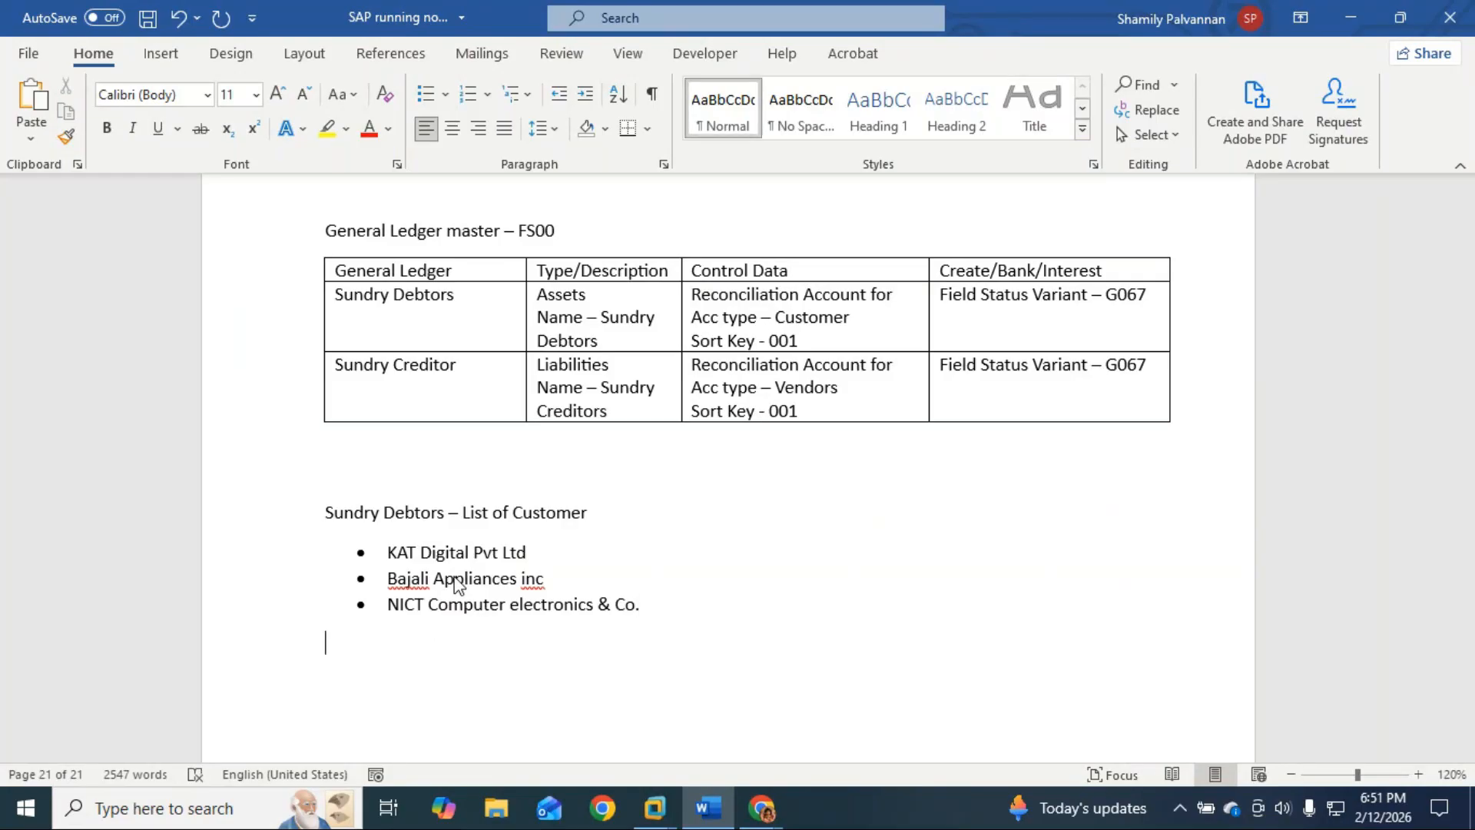
pyautogui.moveTo(326, 512); pyautogui.dragTo(608, 518)
pyautogui.hotkey('ctrl', 'c')
pyautogui.click(333, 661)
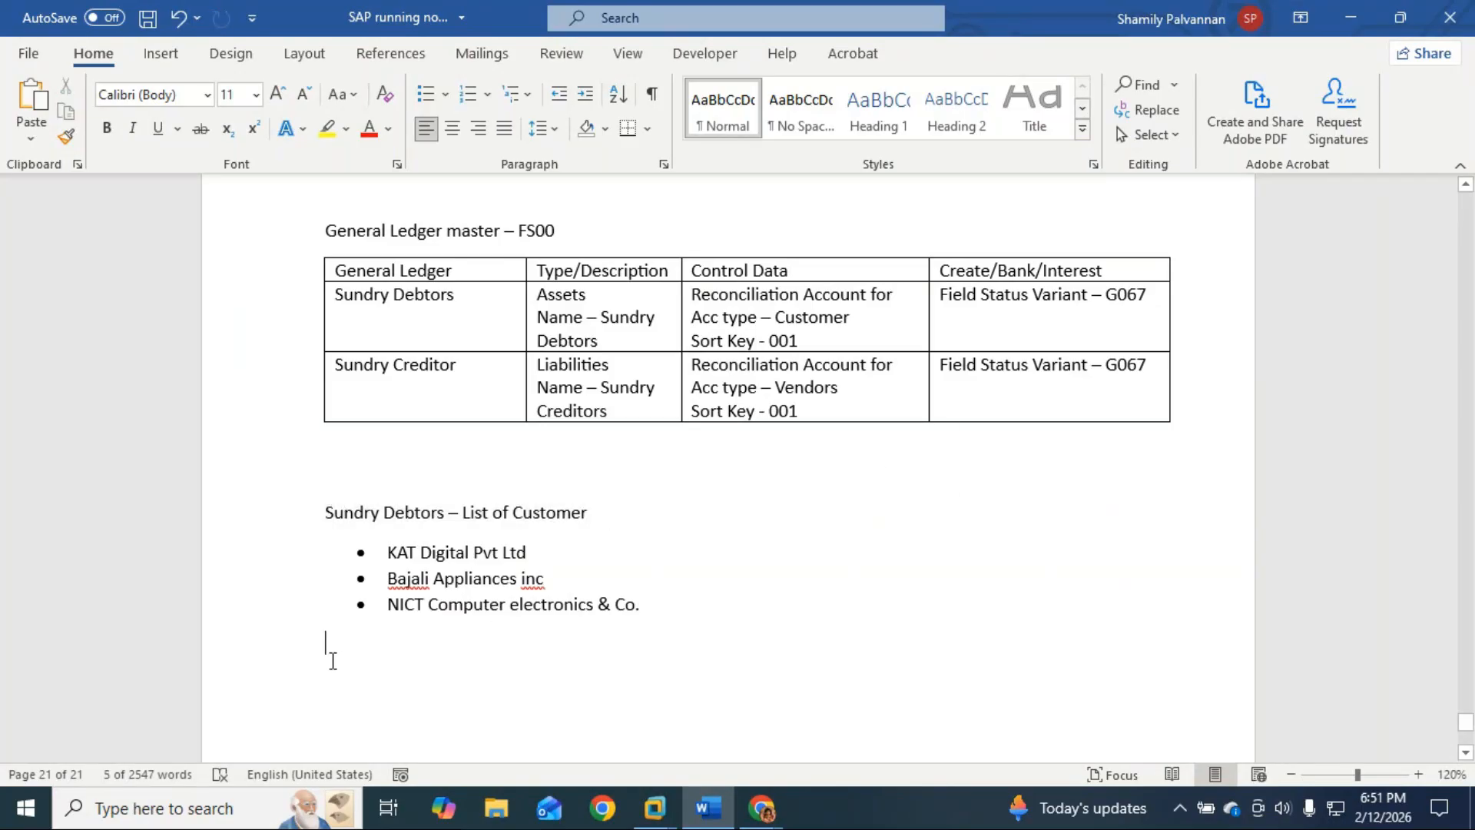
# Step: Paste the heading copy and reword it to 'Sundry Creditor – List of Vendors', without a bullet
pyautogui.hotkey('ctrl', 'v')
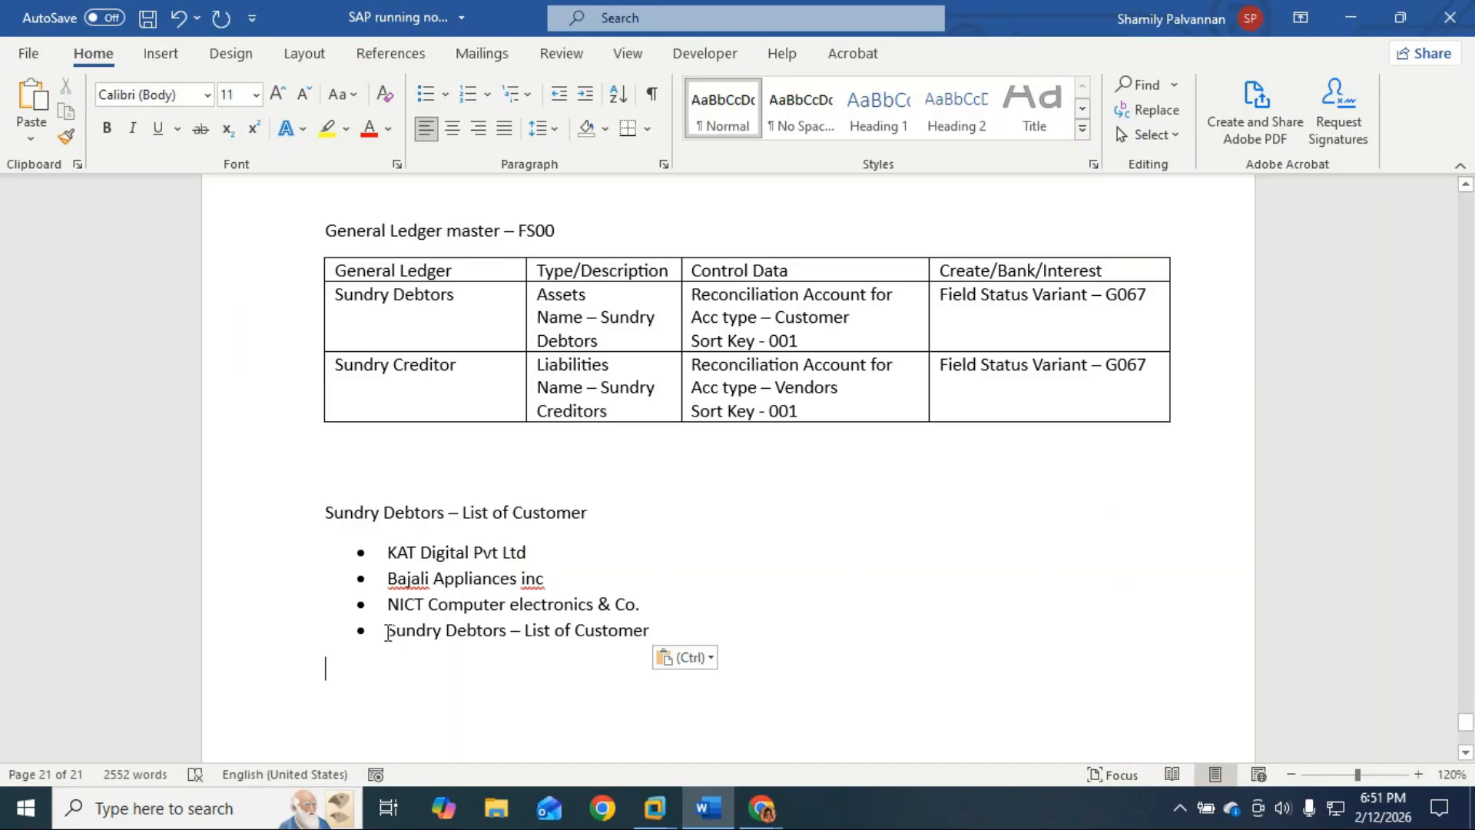
pyautogui.click(388, 630)
pyautogui.press('BackSpace')
pyautogui.press('BackSpace')
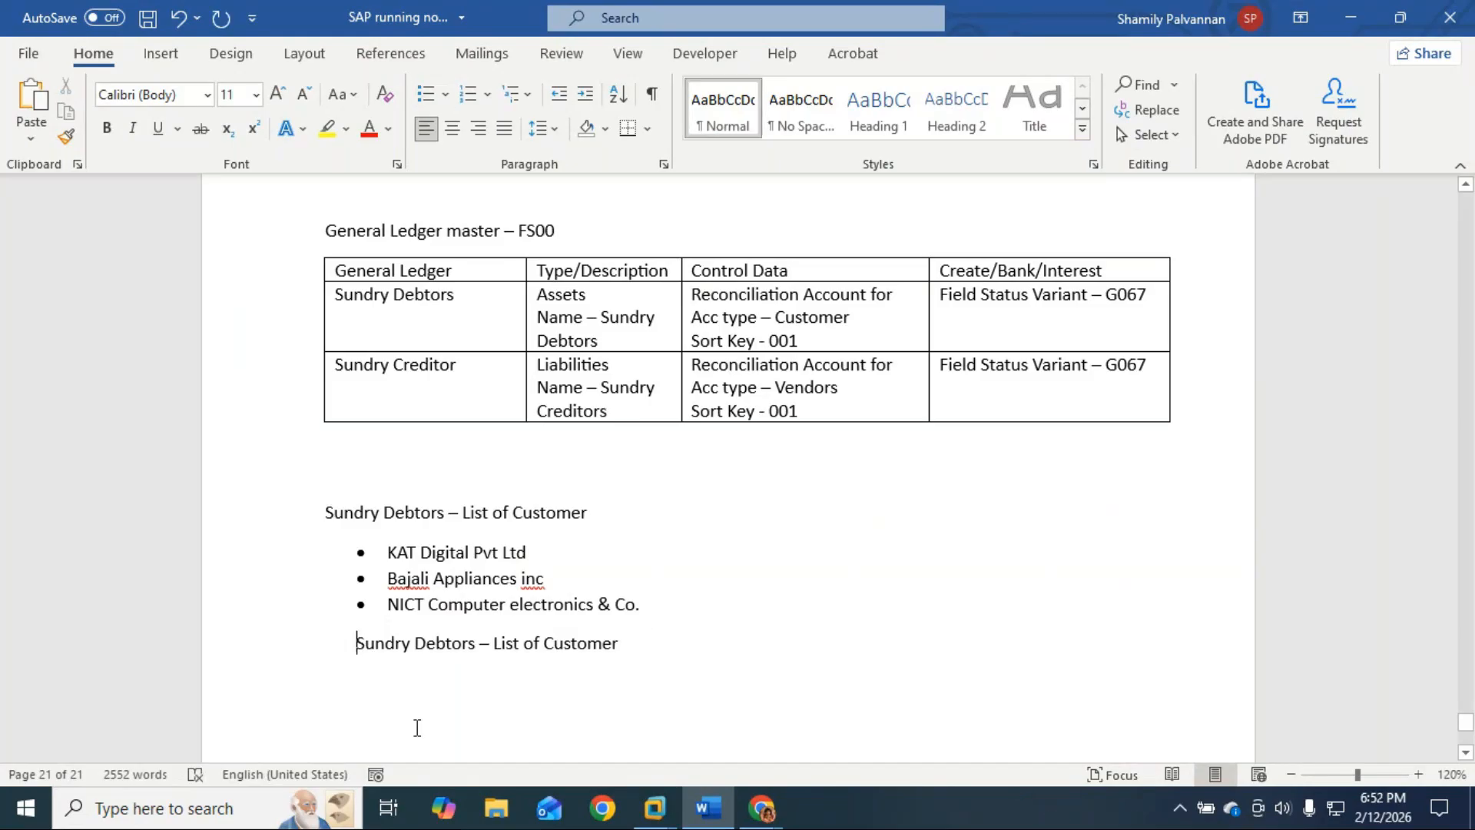
pyautogui.doubleClick(415, 645)
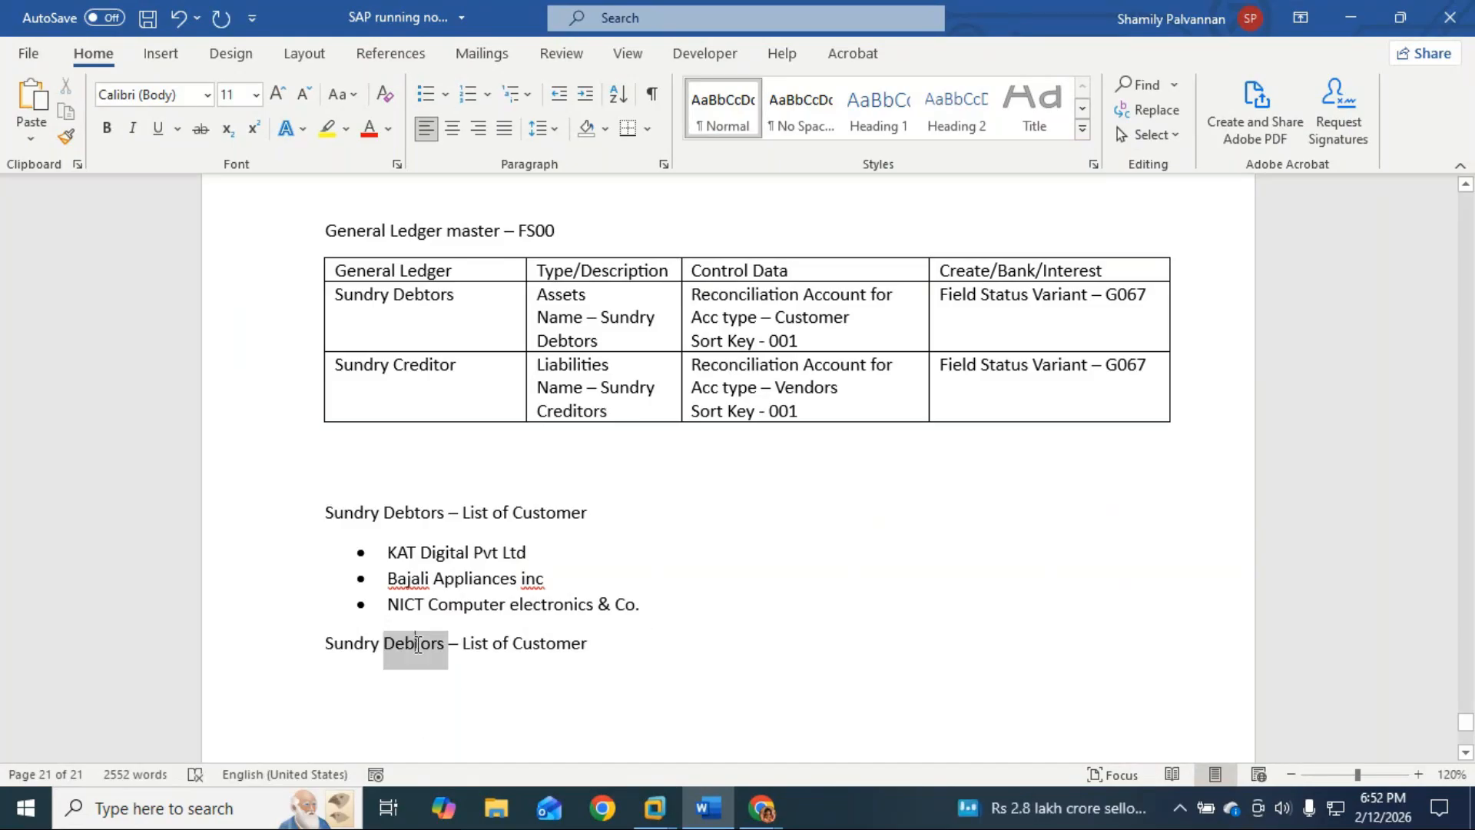
pyautogui.write('Creditor')
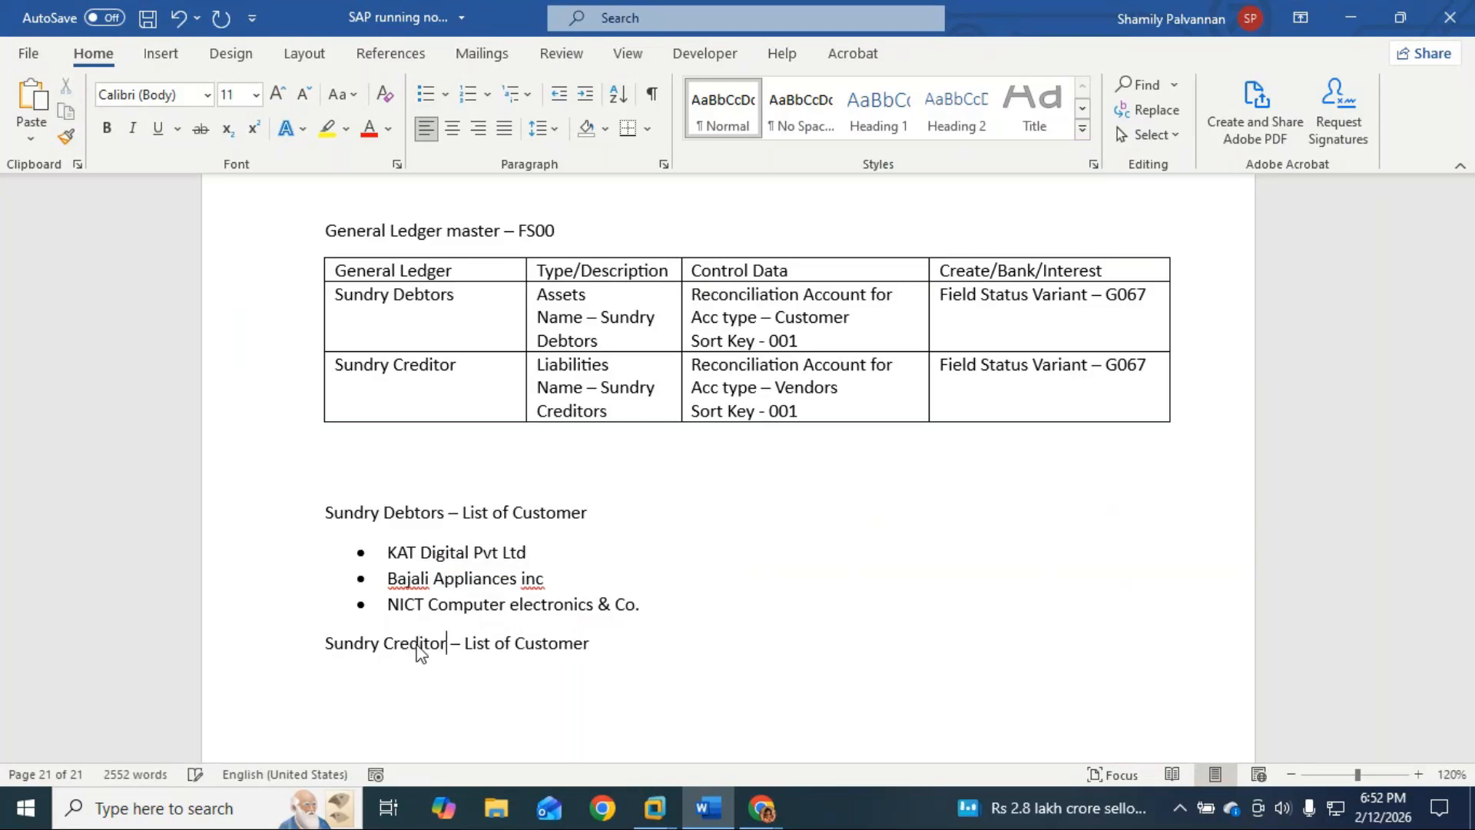
pyautogui.doubleClick(557, 645)
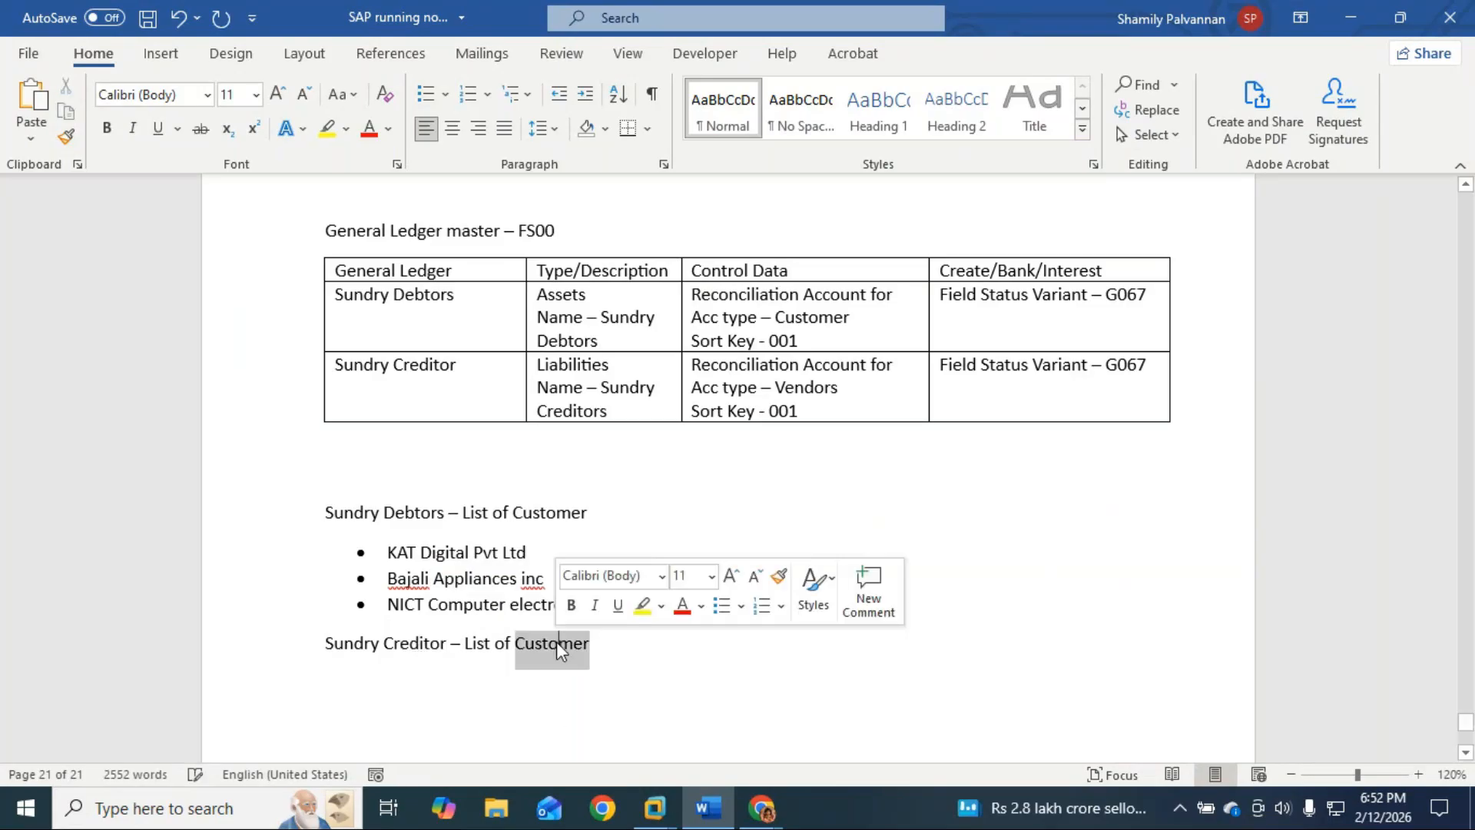
pyautogui.write('Ven')
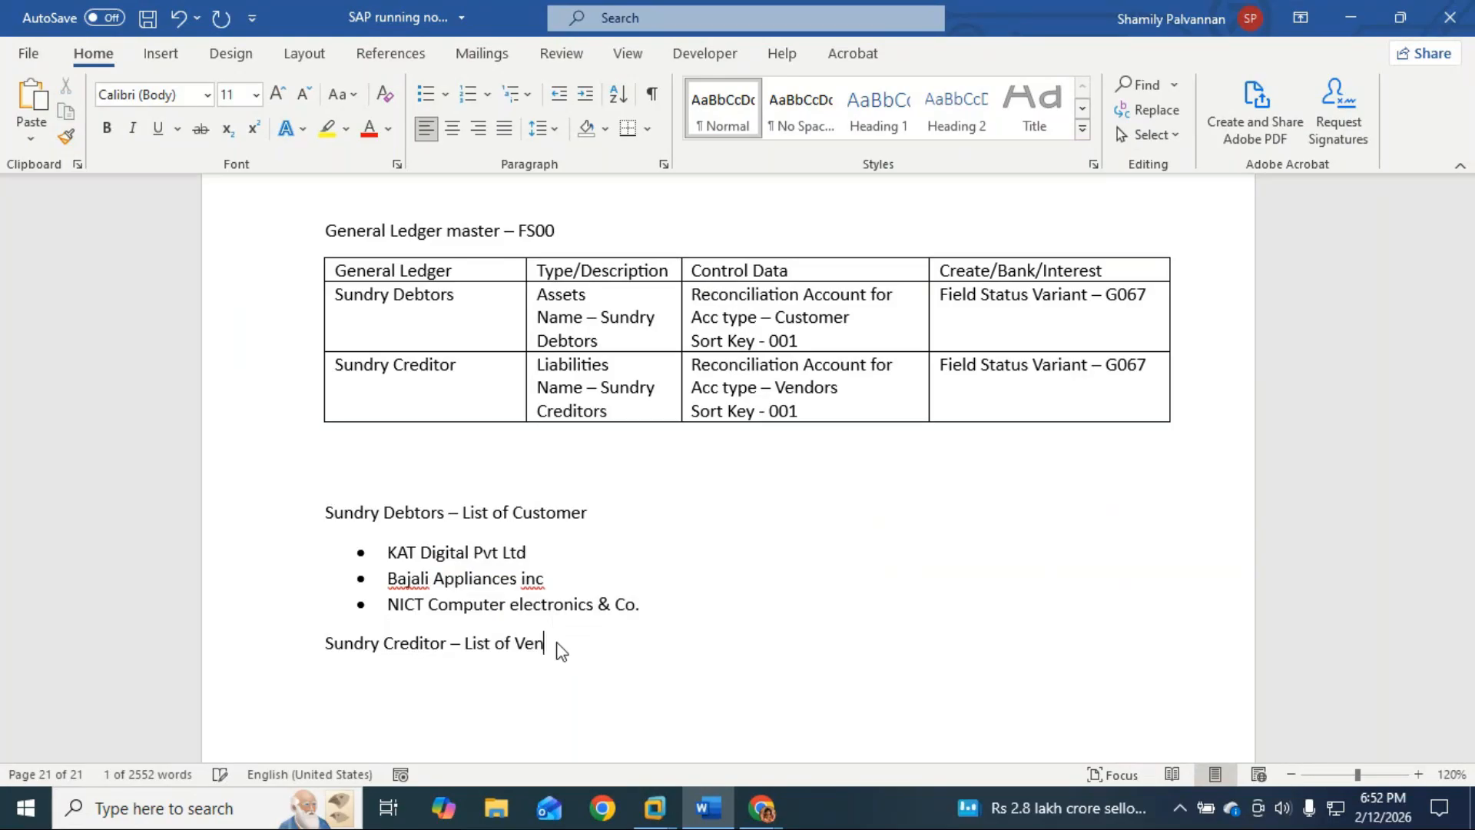
pyautogui.write('dors')
pyautogui.press('BackSpace')
pyautogui.press('BackSpace')
pyautogui.write('rs')
pyautogui.press('Return')
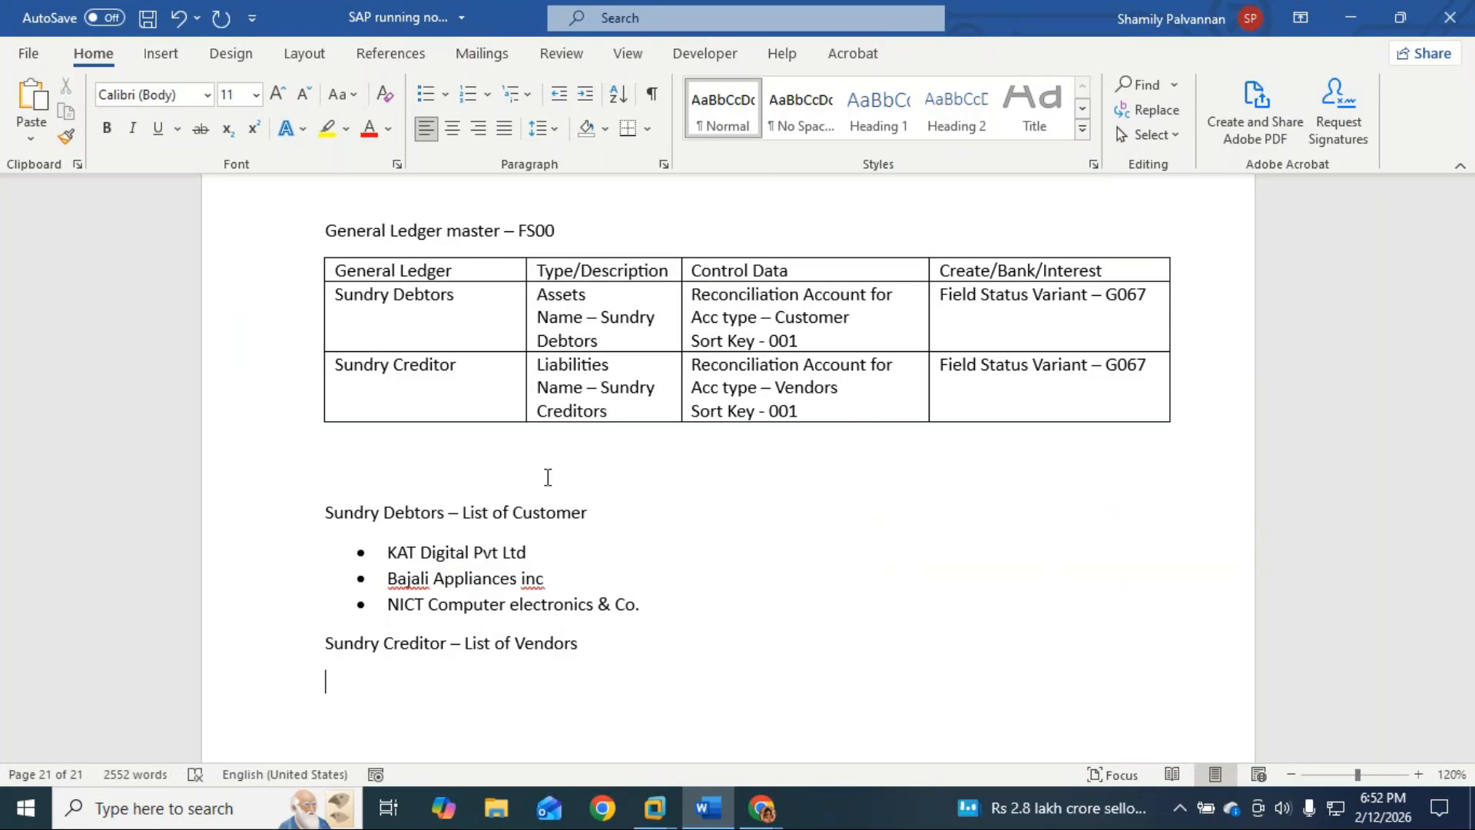
# Step: Start a bulleted vendor list with 'Lalita Distributor ltd'
pyautogui.click(423, 93)
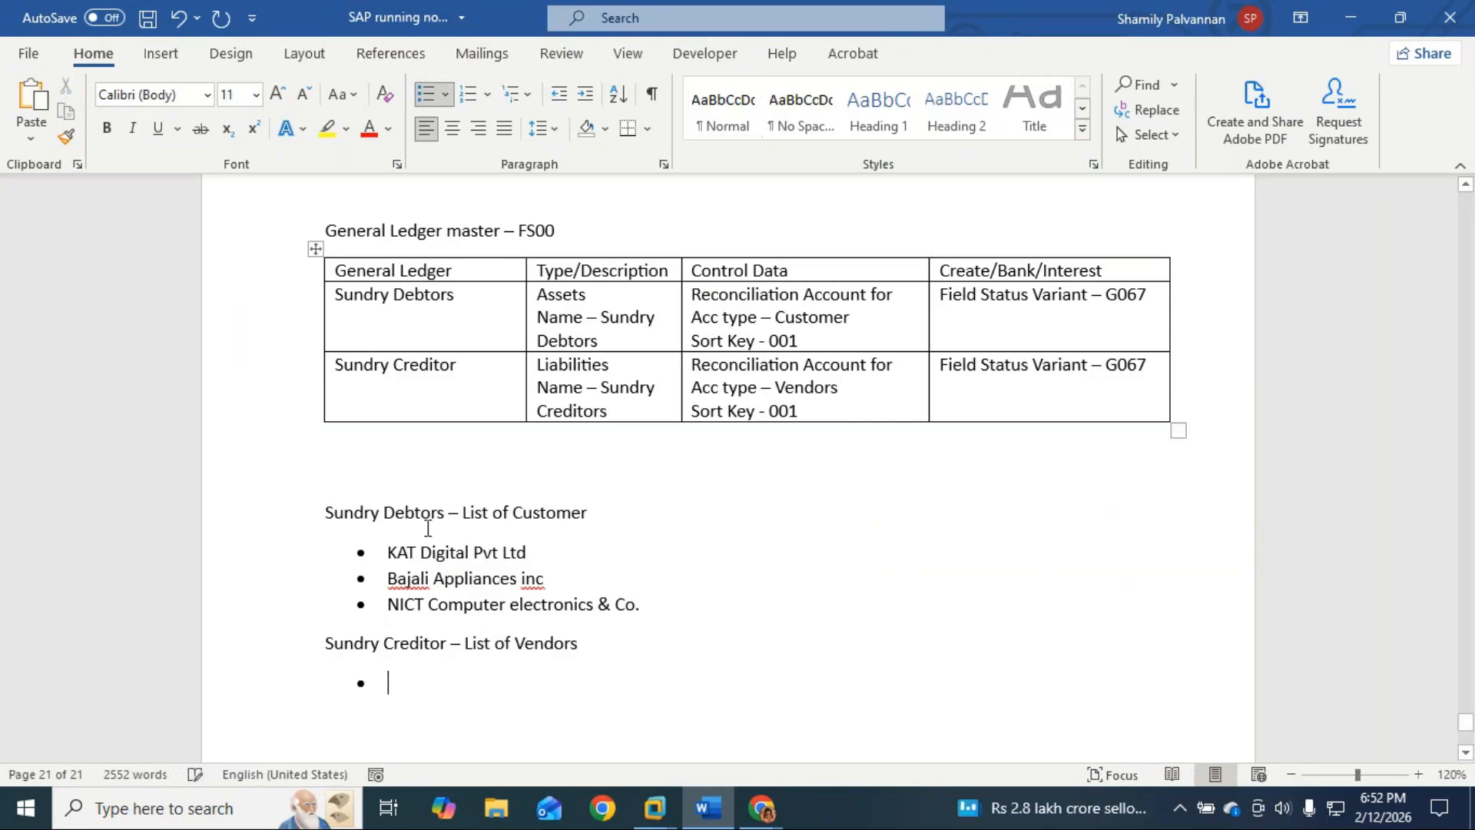
pyautogui.write('La')
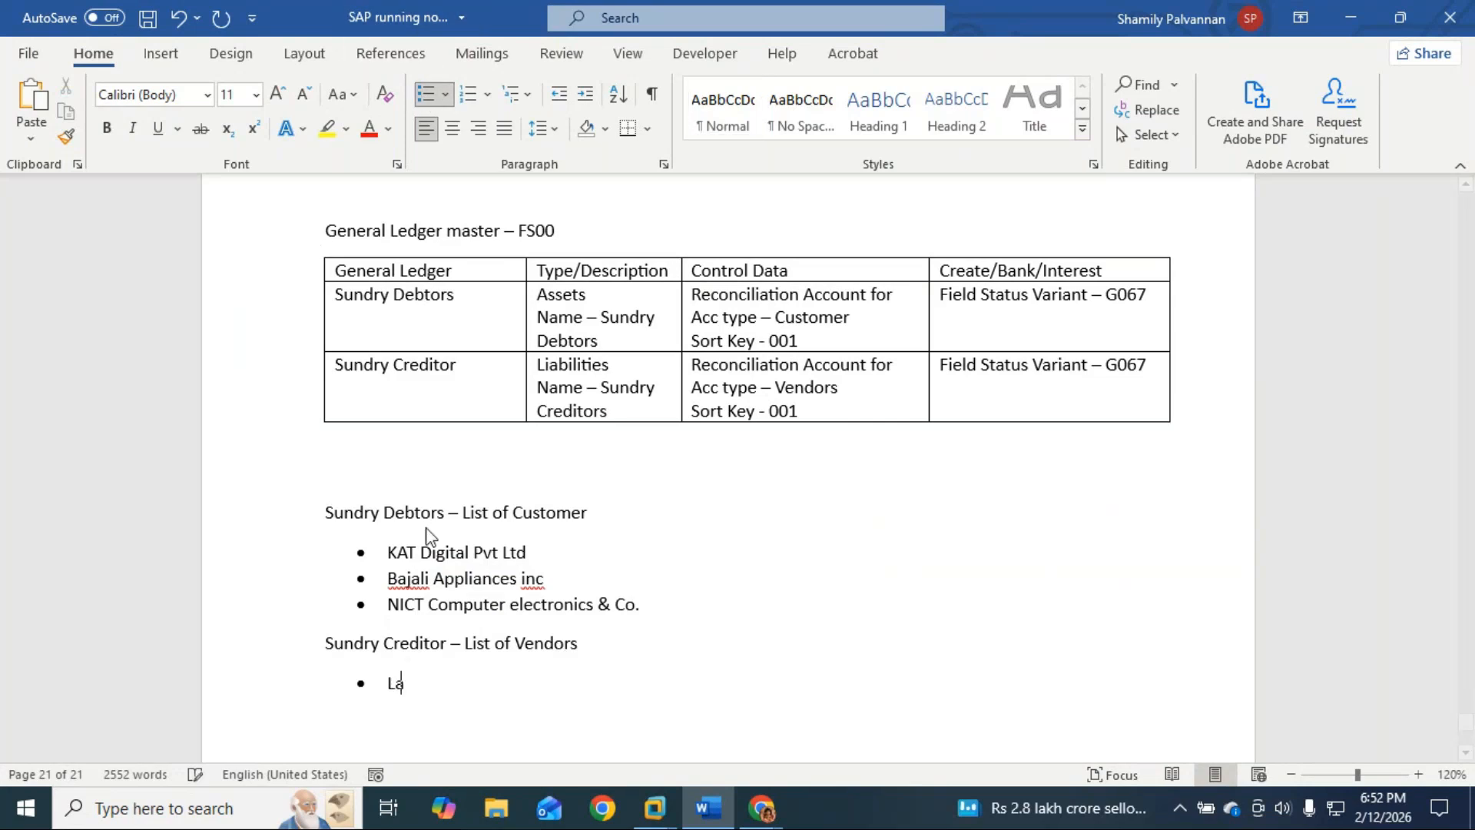
pyautogui.write('lita Distributor lt')
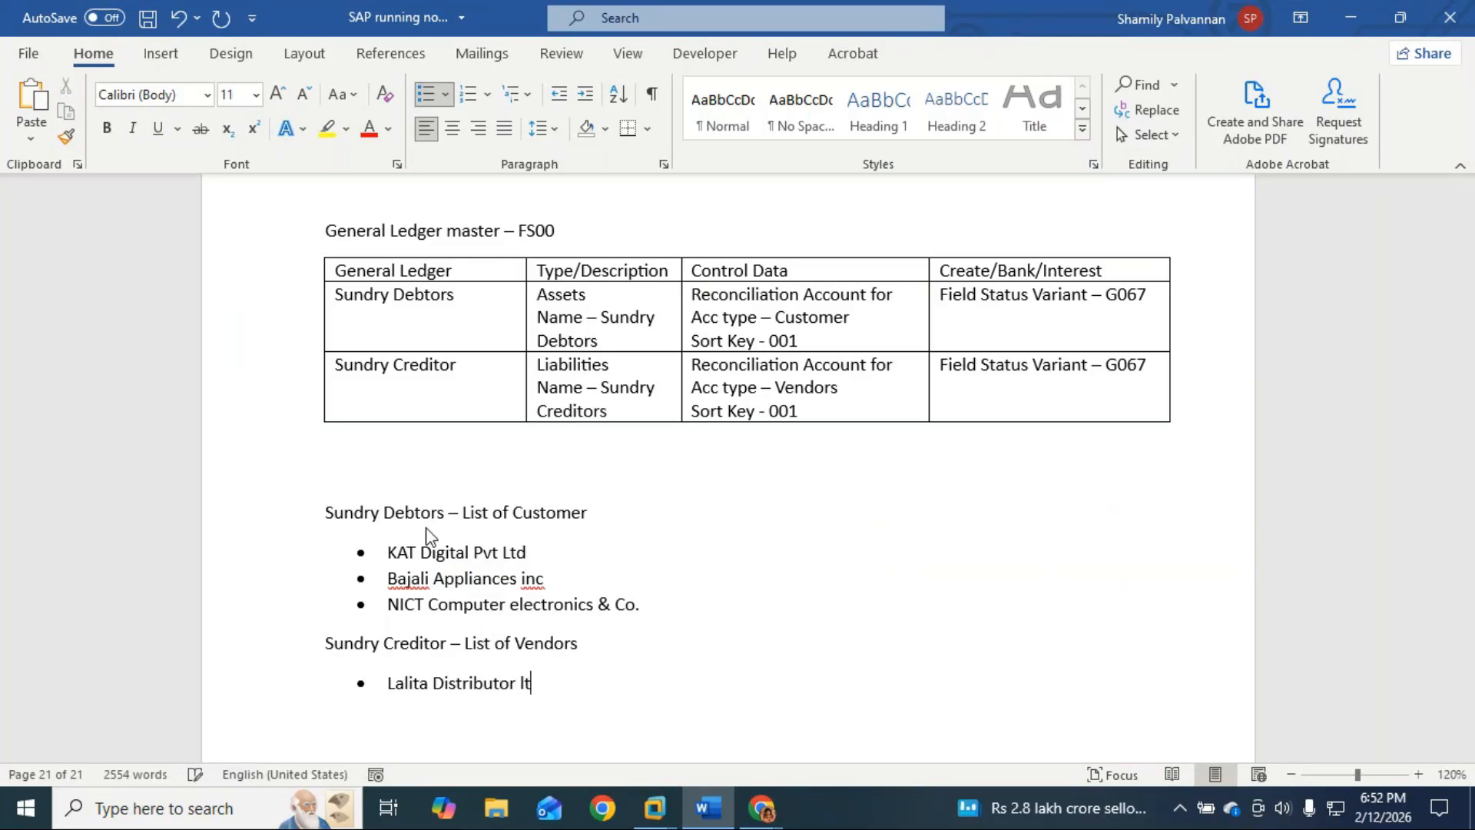
pyautogui.write('d')
pyautogui.press('Return')
# Step: Add vendors 'Manya Logistics pvt ltd' and 'Vruda Supply and logistic ltd', then end the list
pyautogui.write('Manya')
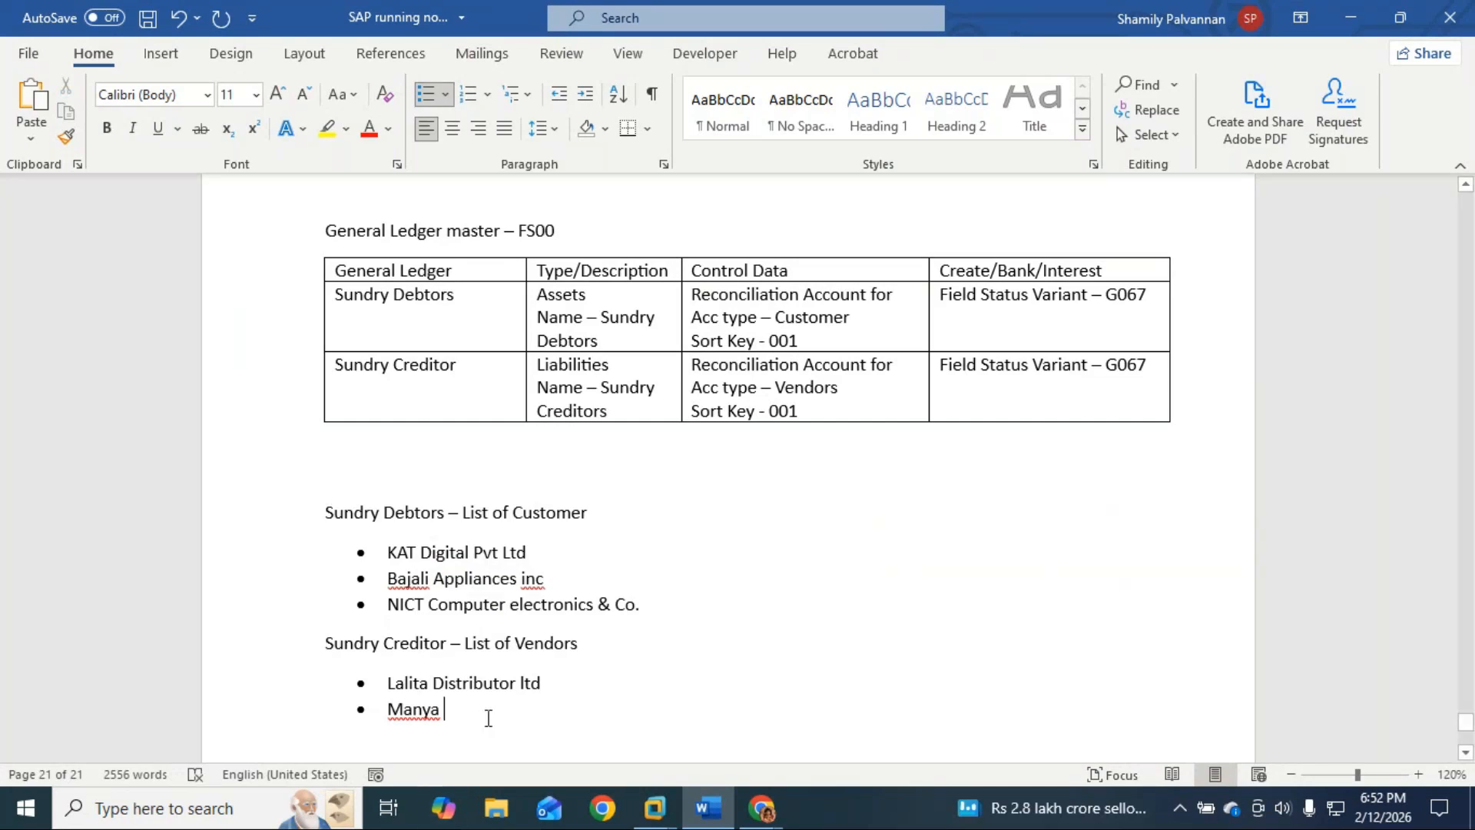
pyautogui.write(' Logistic')
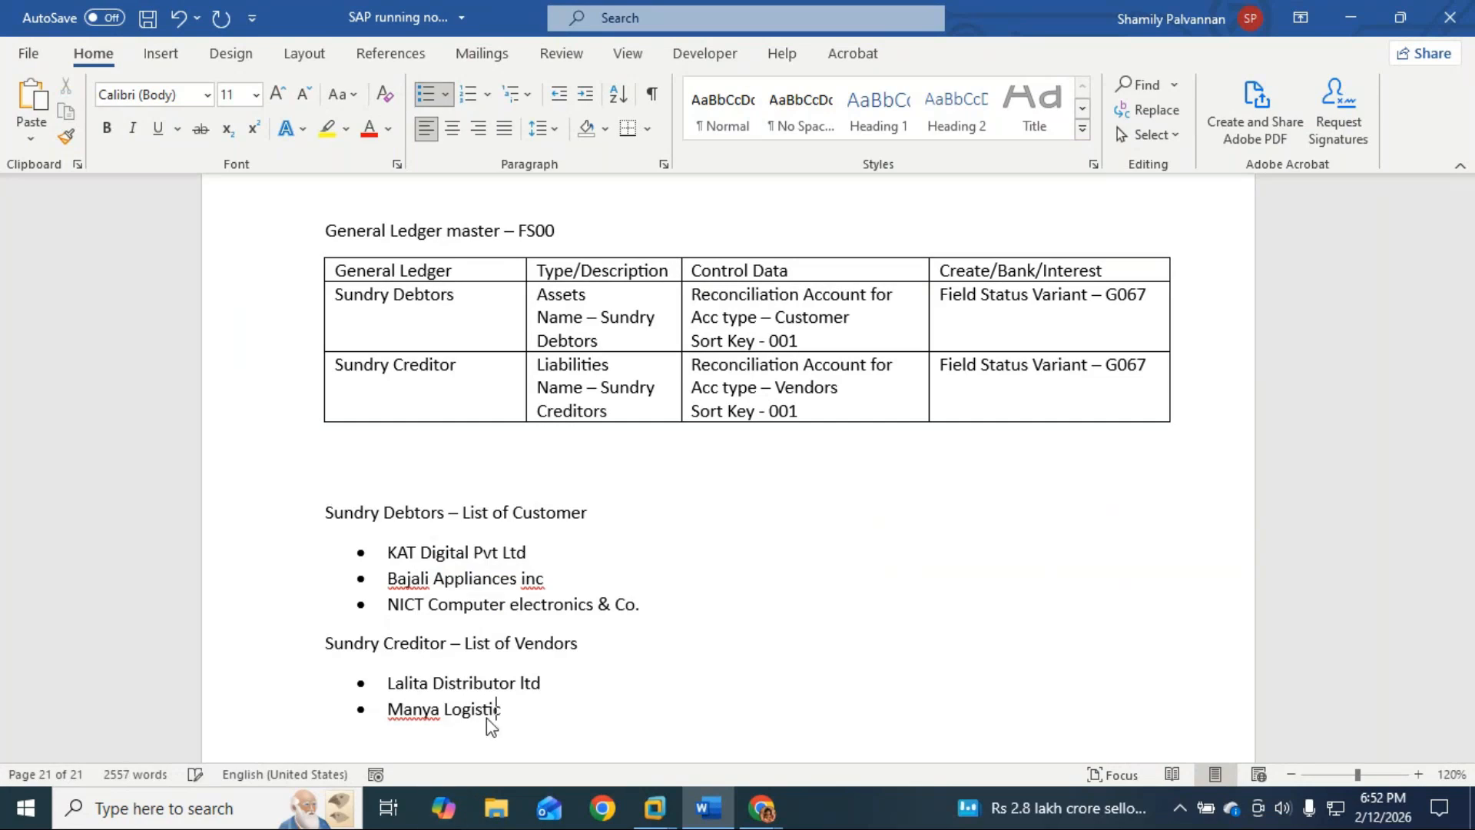
pyautogui.write('s pvt ltd')
pyautogui.press('Return')
pyautogui.write('Vruda')
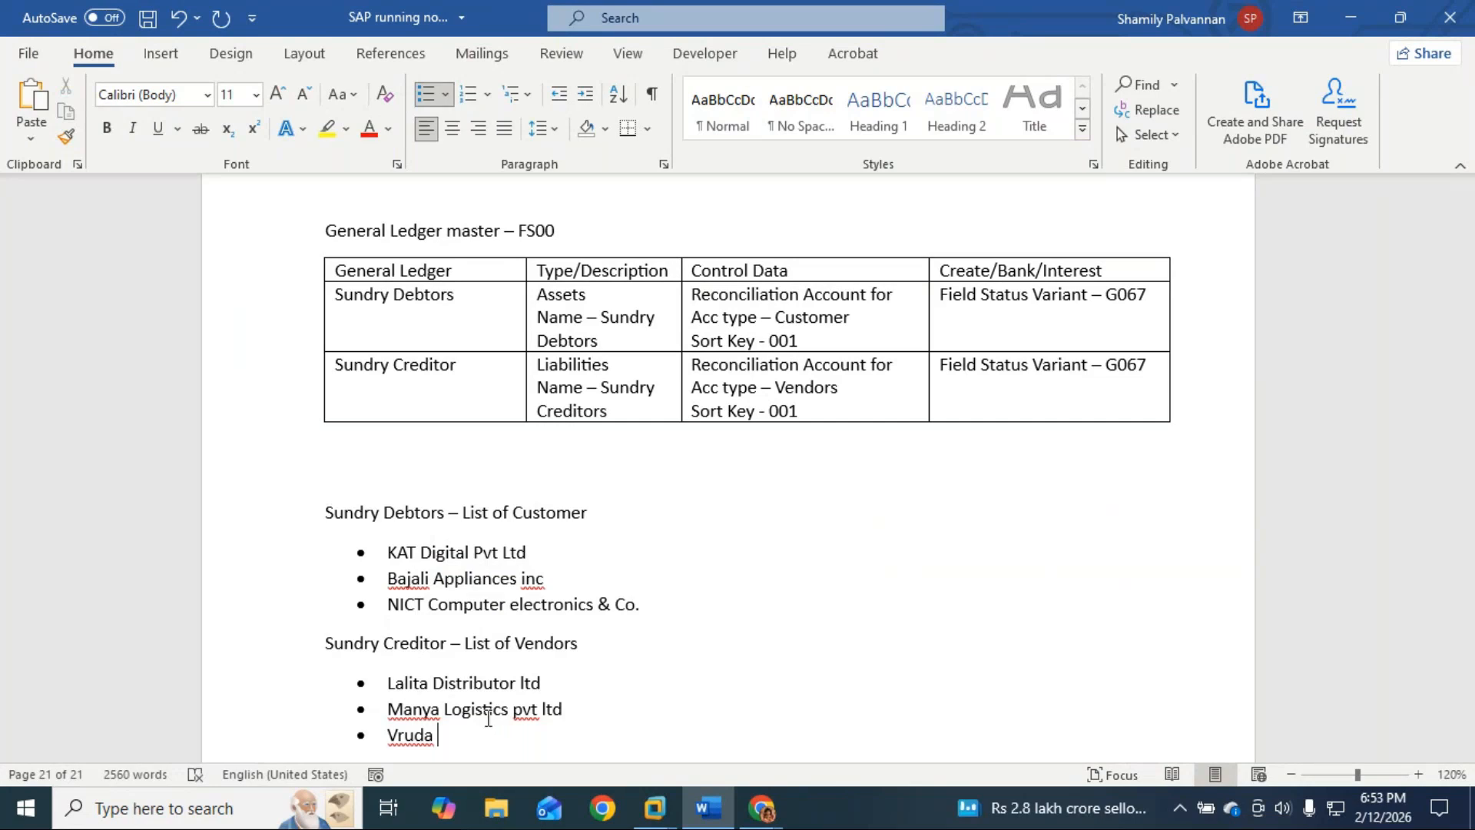
pyautogui.write(' Sales and')
pyautogui.press('BackSpace')
pyautogui.press('BackSpace')
pyautogui.press('BackSpace')
pyautogui.press('BackSpace')
pyautogui.press('BackSpace')
pyautogui.write('logisticn')
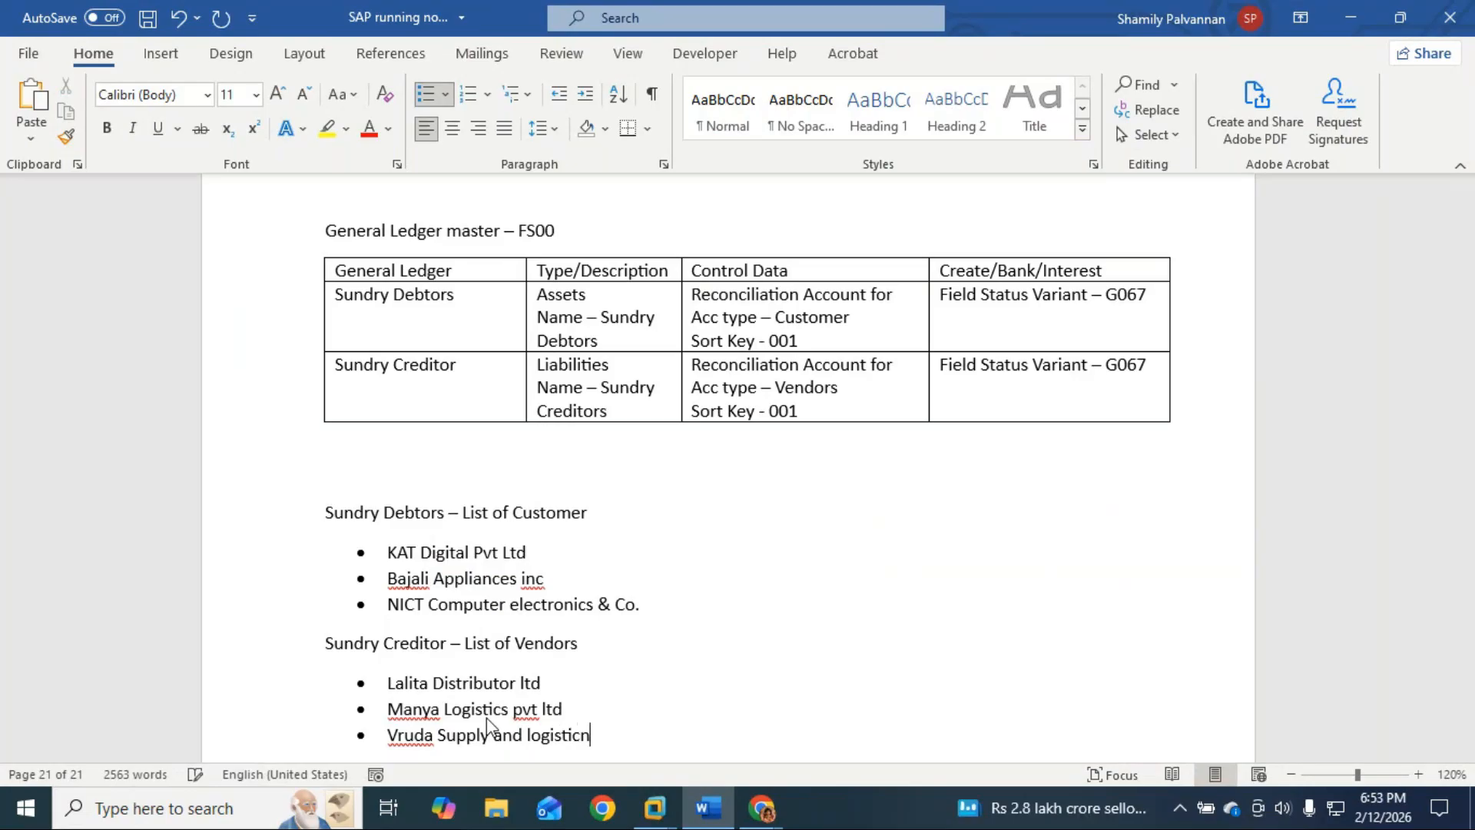
pyautogui.press('BackSpace')
pyautogui.write(' ltd')
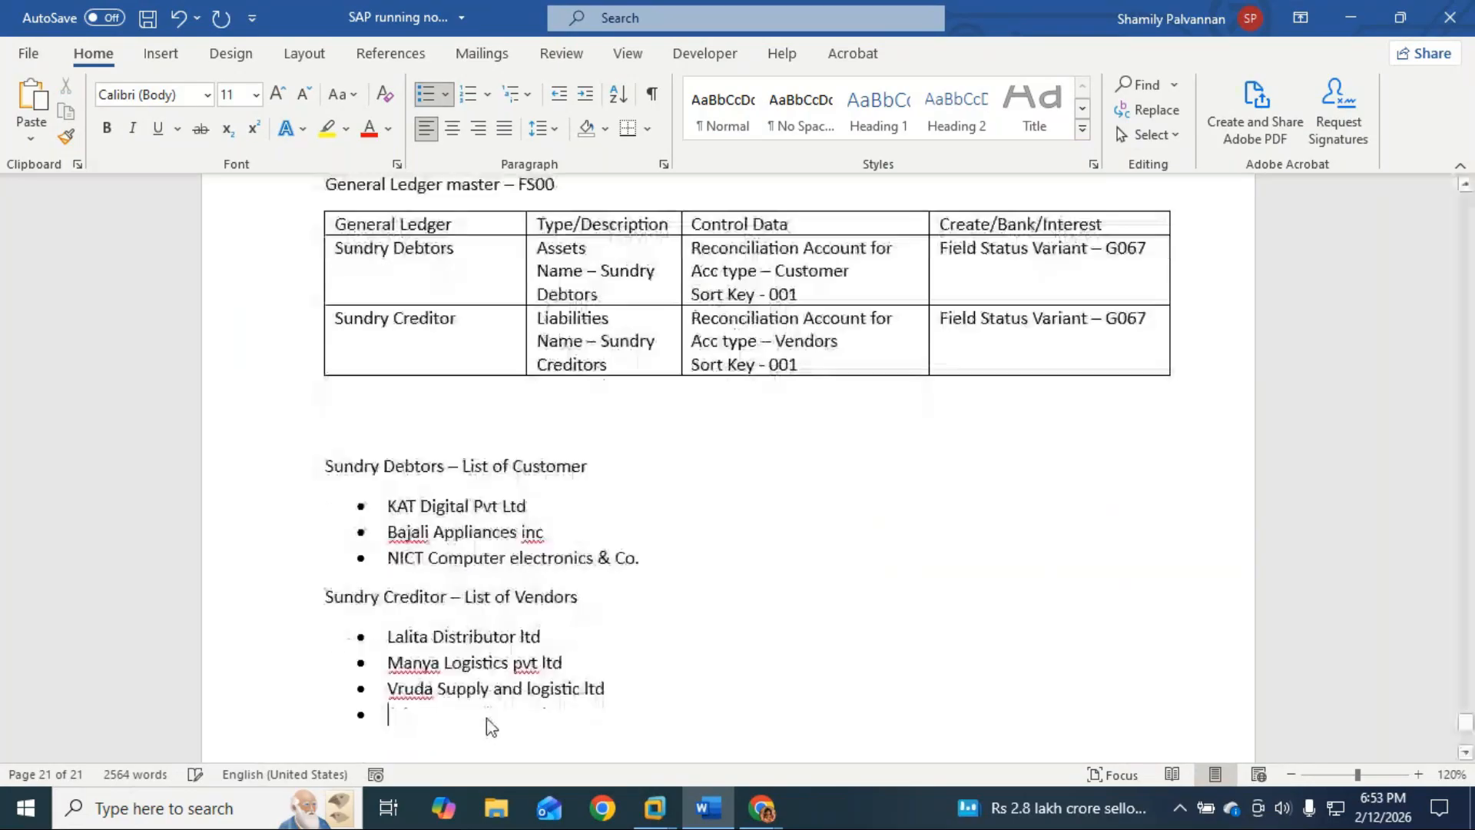
pyautogui.press('Return')
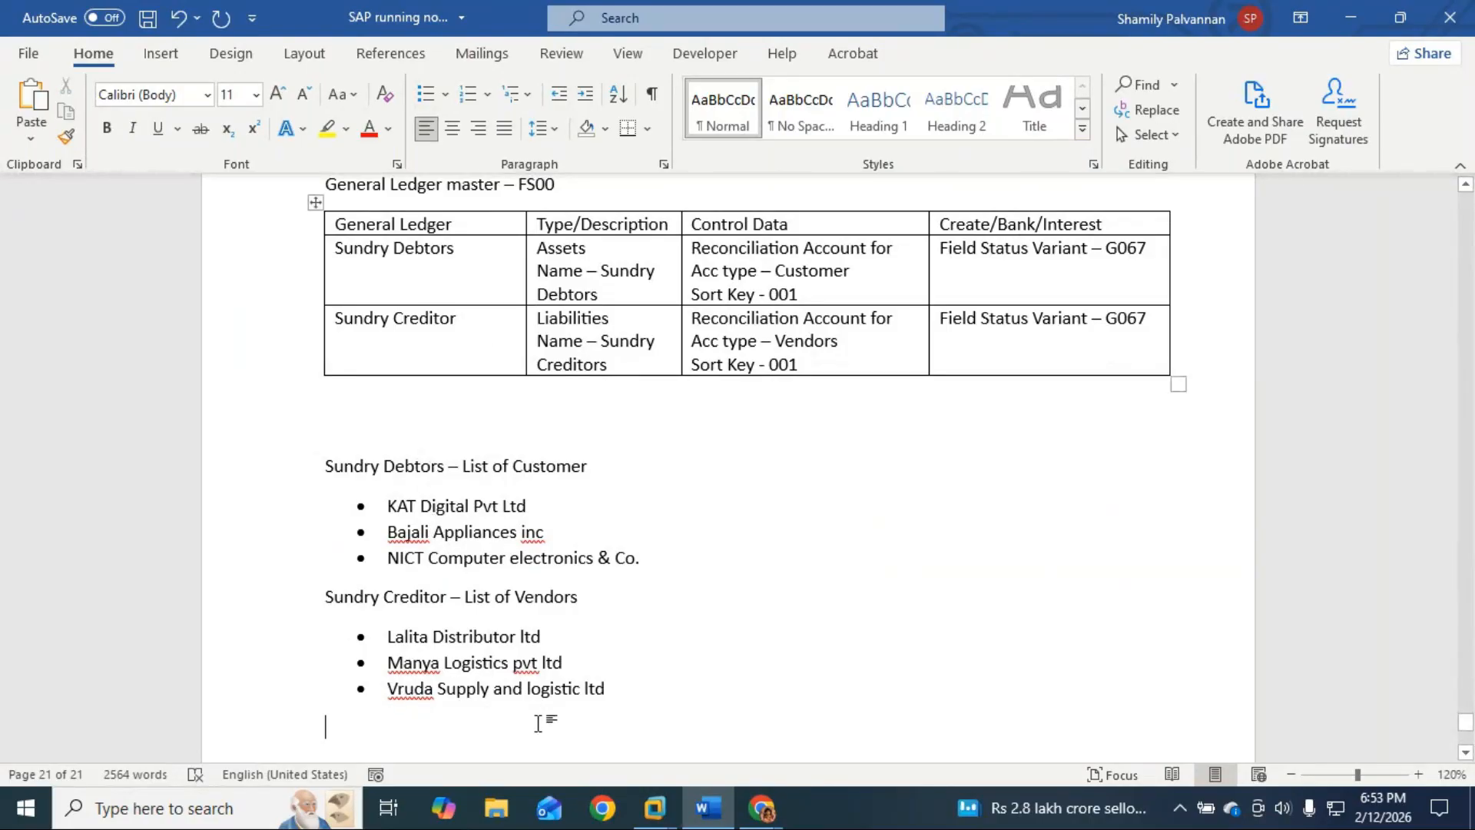
pyautogui.click(656, 681)
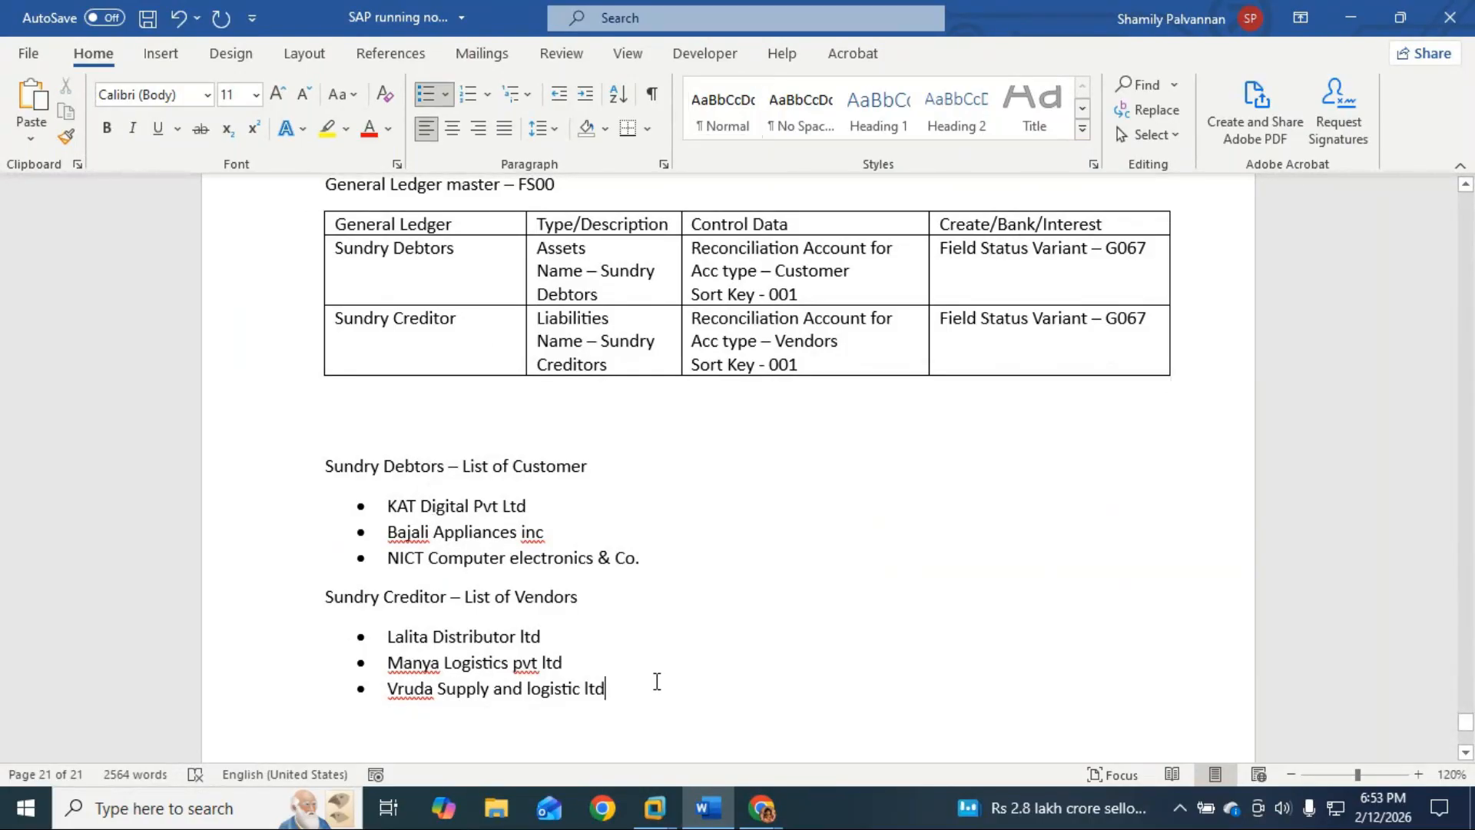
pyautogui.click(659, 735)
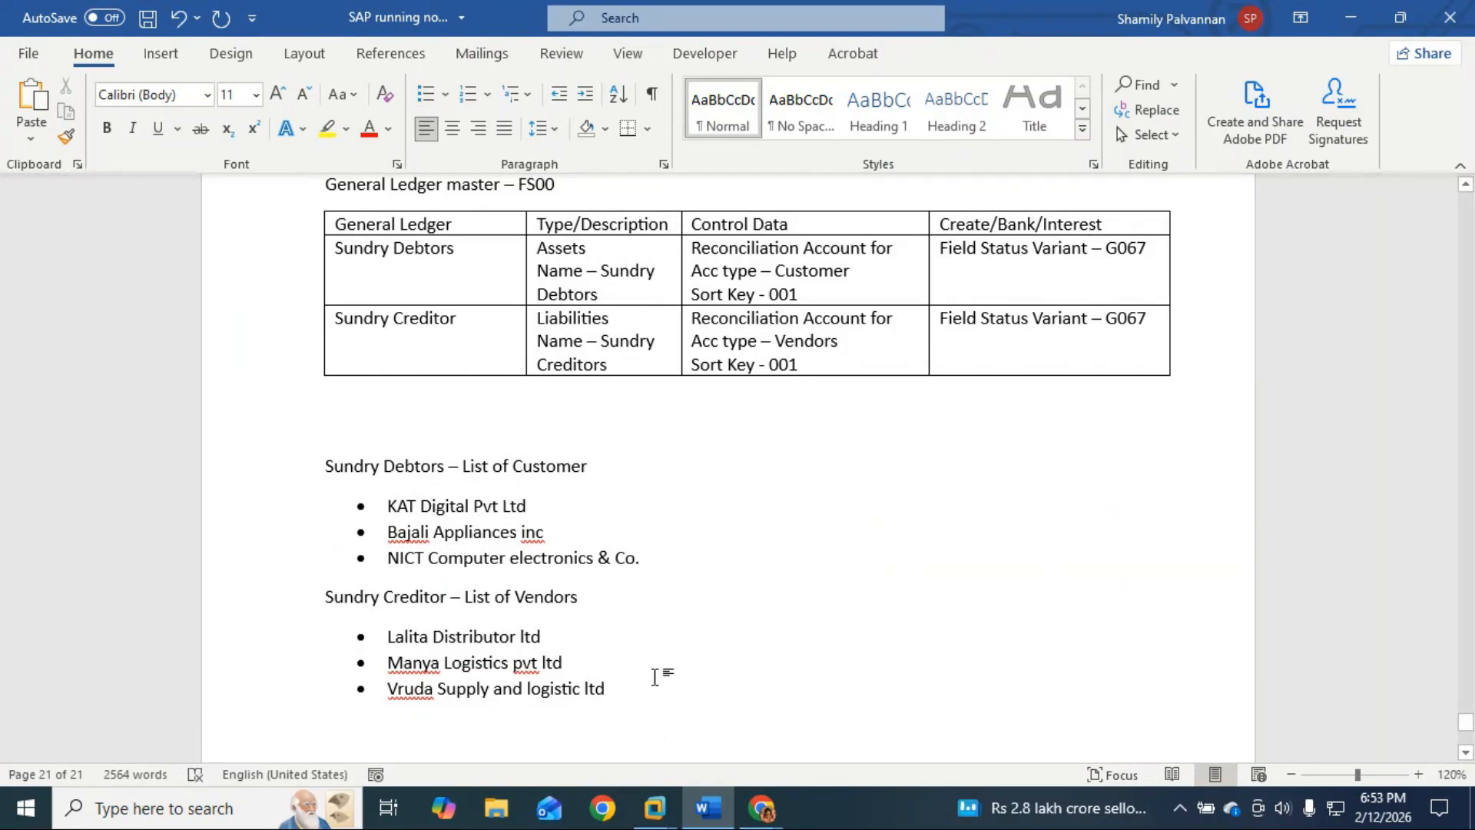
# Step: Type 'Vendor Master Creation:' below the vendor list, style it Heading 1, and start a line beneath
pyautogui.scroll(-3, 656, 677)
pyautogui.press('Return')
pyautogui.write('Prac')
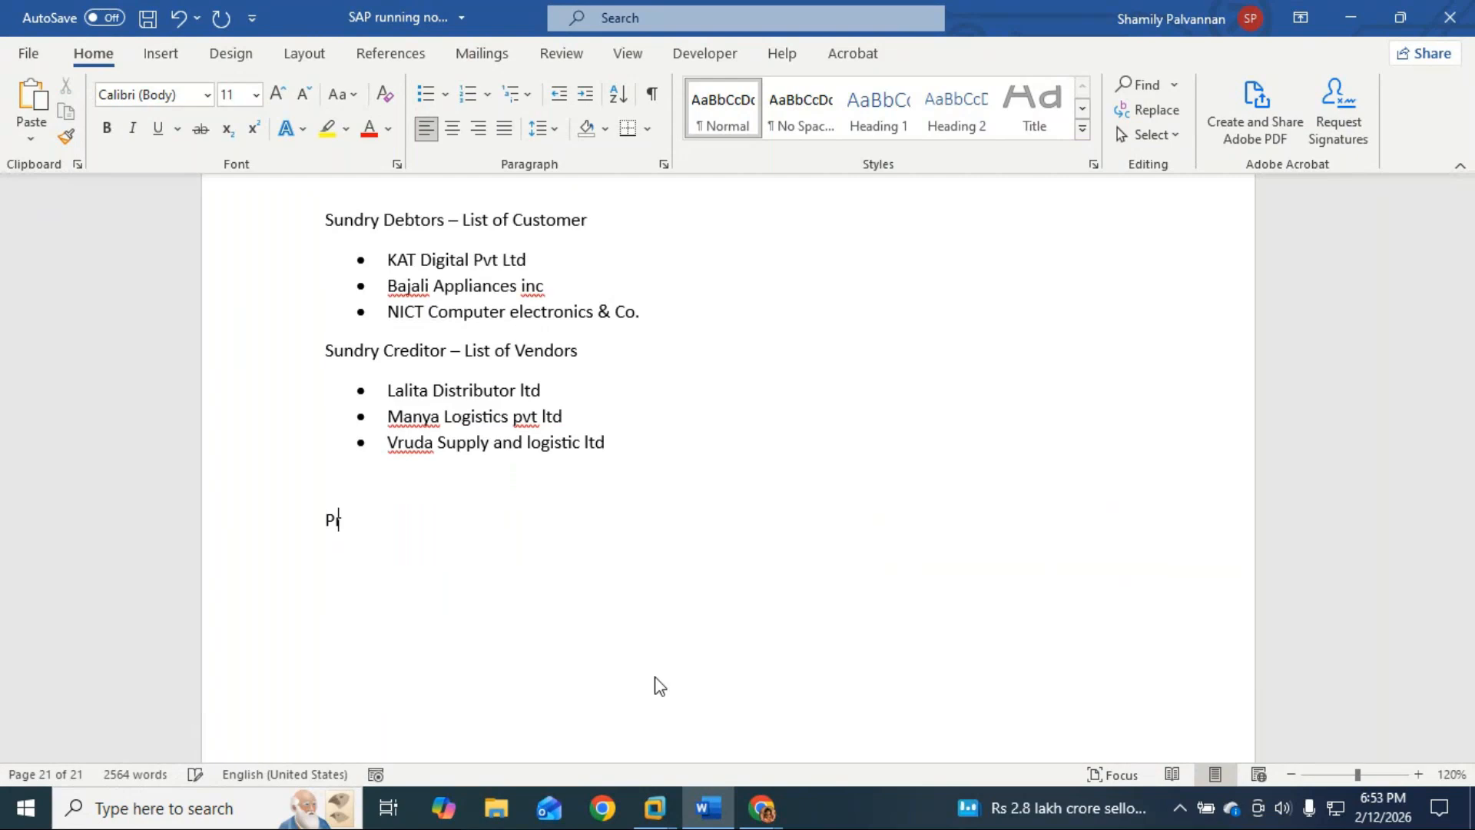
pyautogui.press('BackSpace')
pyautogui.press('BackSpace')
pyautogui.press('BackSpace')
pyautogui.press('BackSpace')
pyautogui.write('Vendor')
pyautogui.write(' and')
pyautogui.press('BackSpace')
pyautogui.press('BackSpace')
pyautogui.press('BackSpace')
pyautogui.press('BackSpace')
pyautogui.press('BackSpace')
pyautogui.press('BackSpace')
pyautogui.press('BackSpace')
pyautogui.press('BackSpace')
pyautogui.press('BackSpace')
pyautogui.press('BackSpace')
pyautogui.press('BackSpace')
pyautogui.press('BackSpace')
pyautogui.write('Vendor Master Cre')
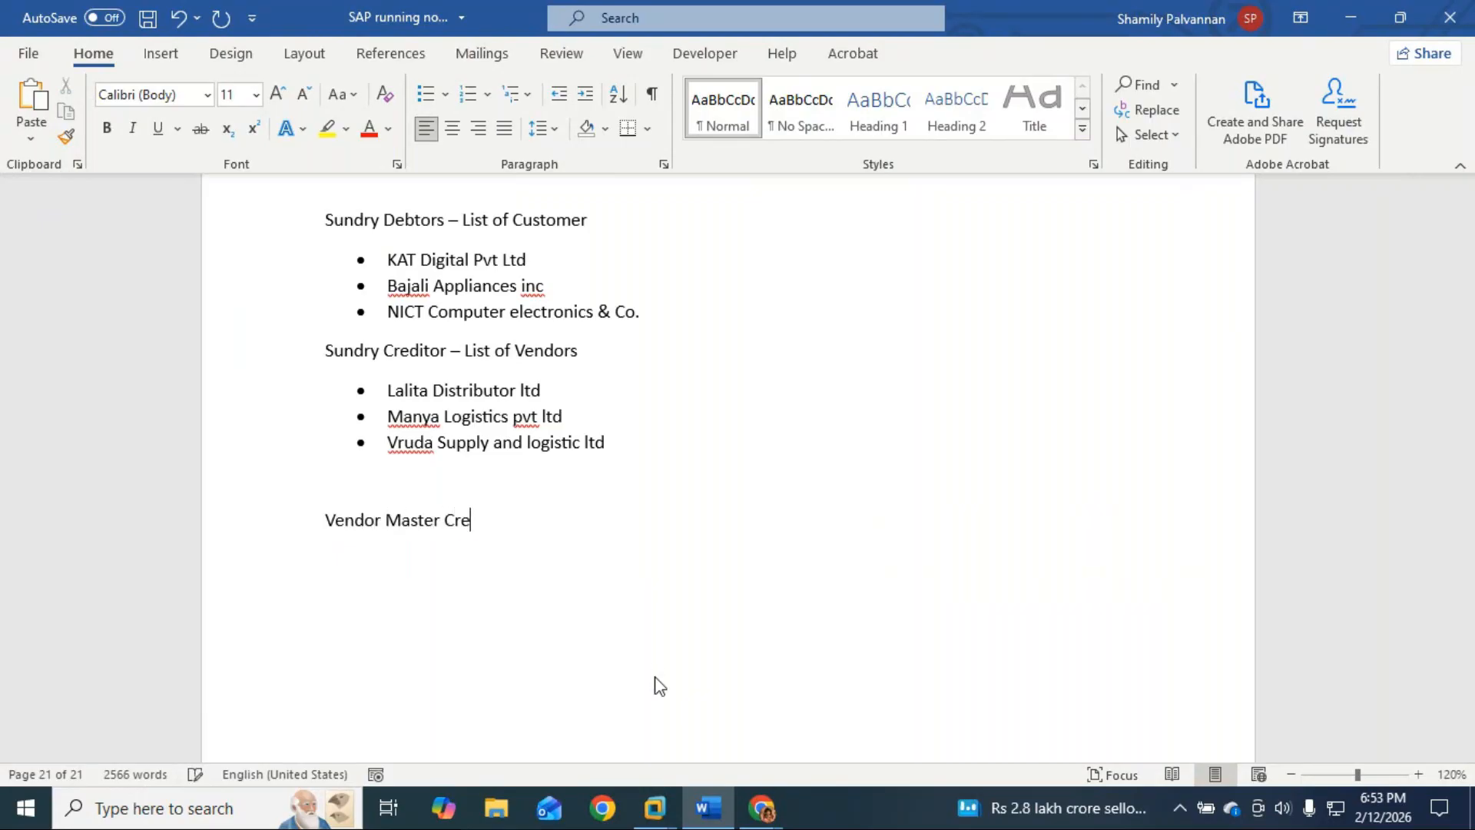
pyautogui.write('ation:')
pyautogui.click(878, 108)
pyautogui.press('Return')
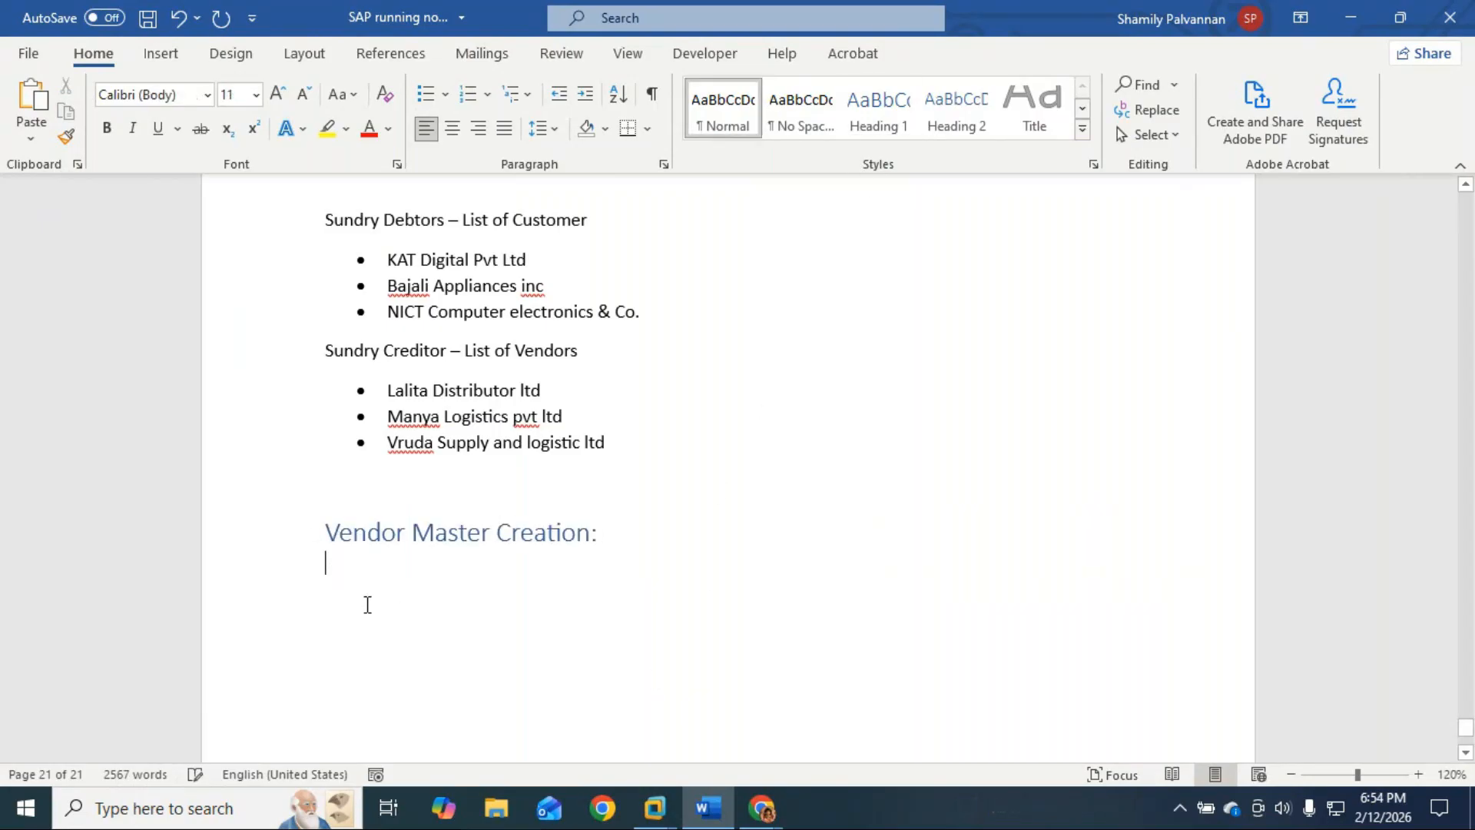
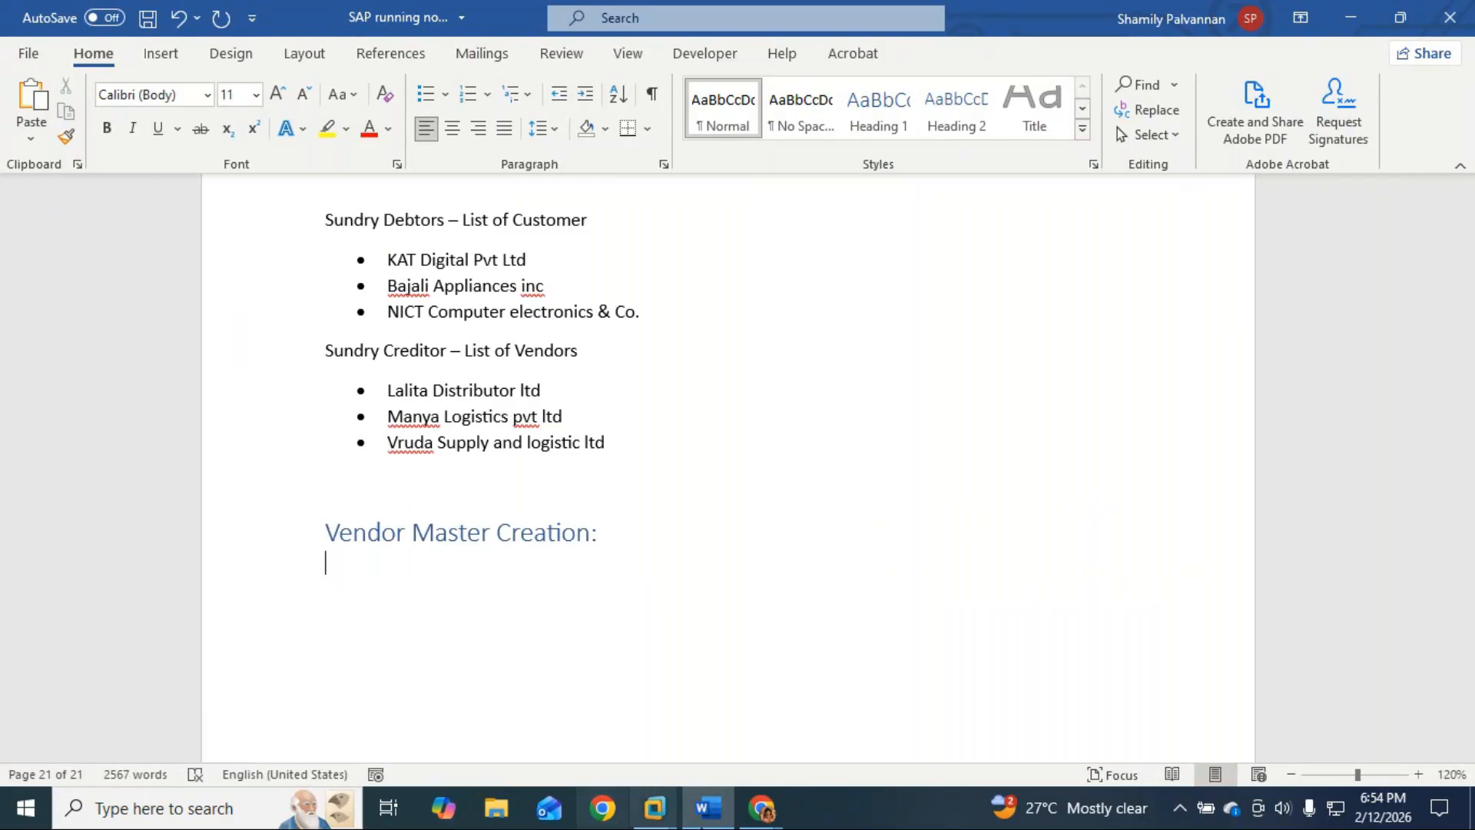
# Step: Check the SAP session at full screen, then return to the Word notes
pyautogui.click(763, 807)
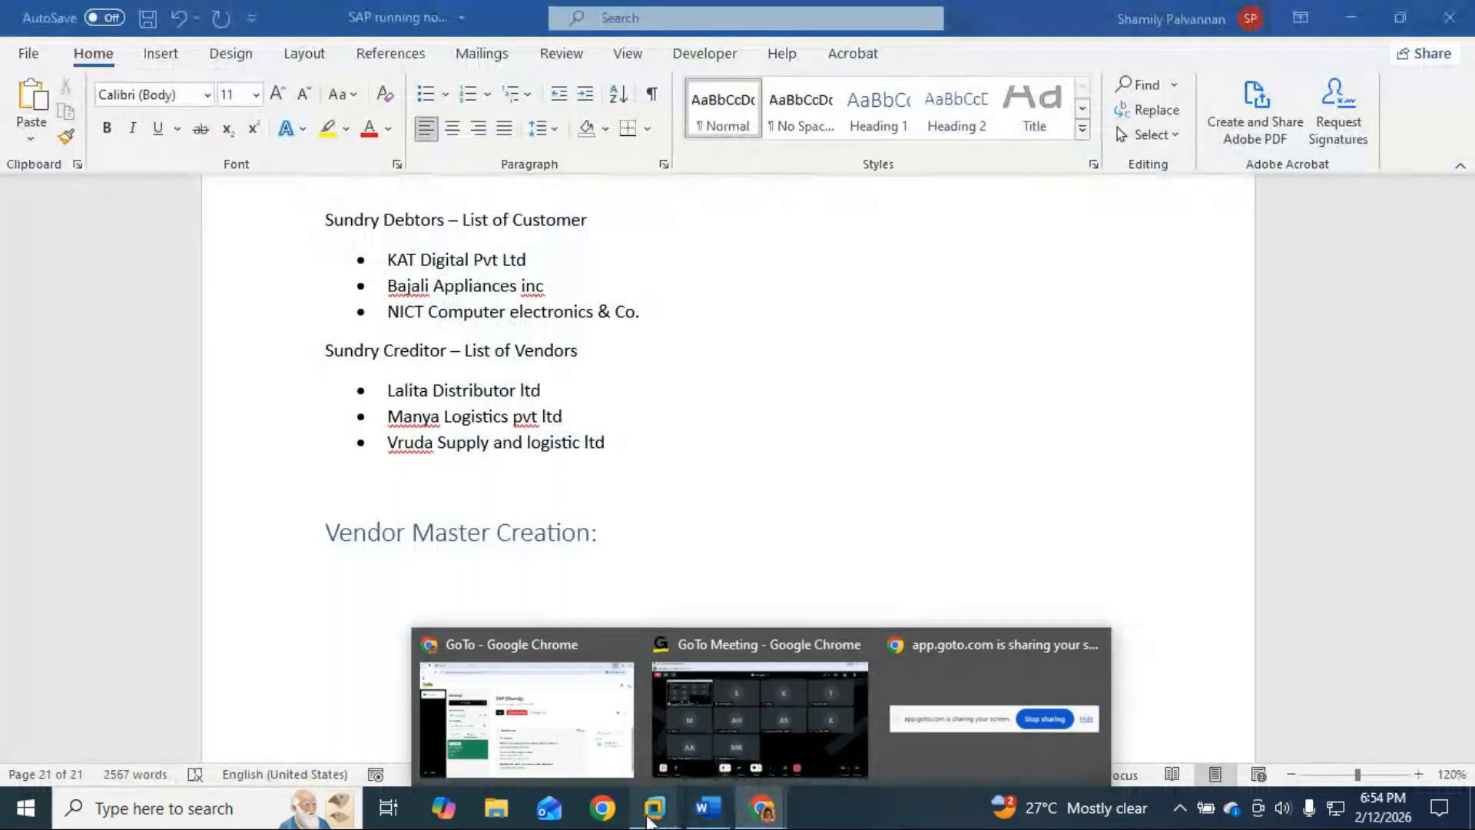
pyautogui.moveTo(628, 793)
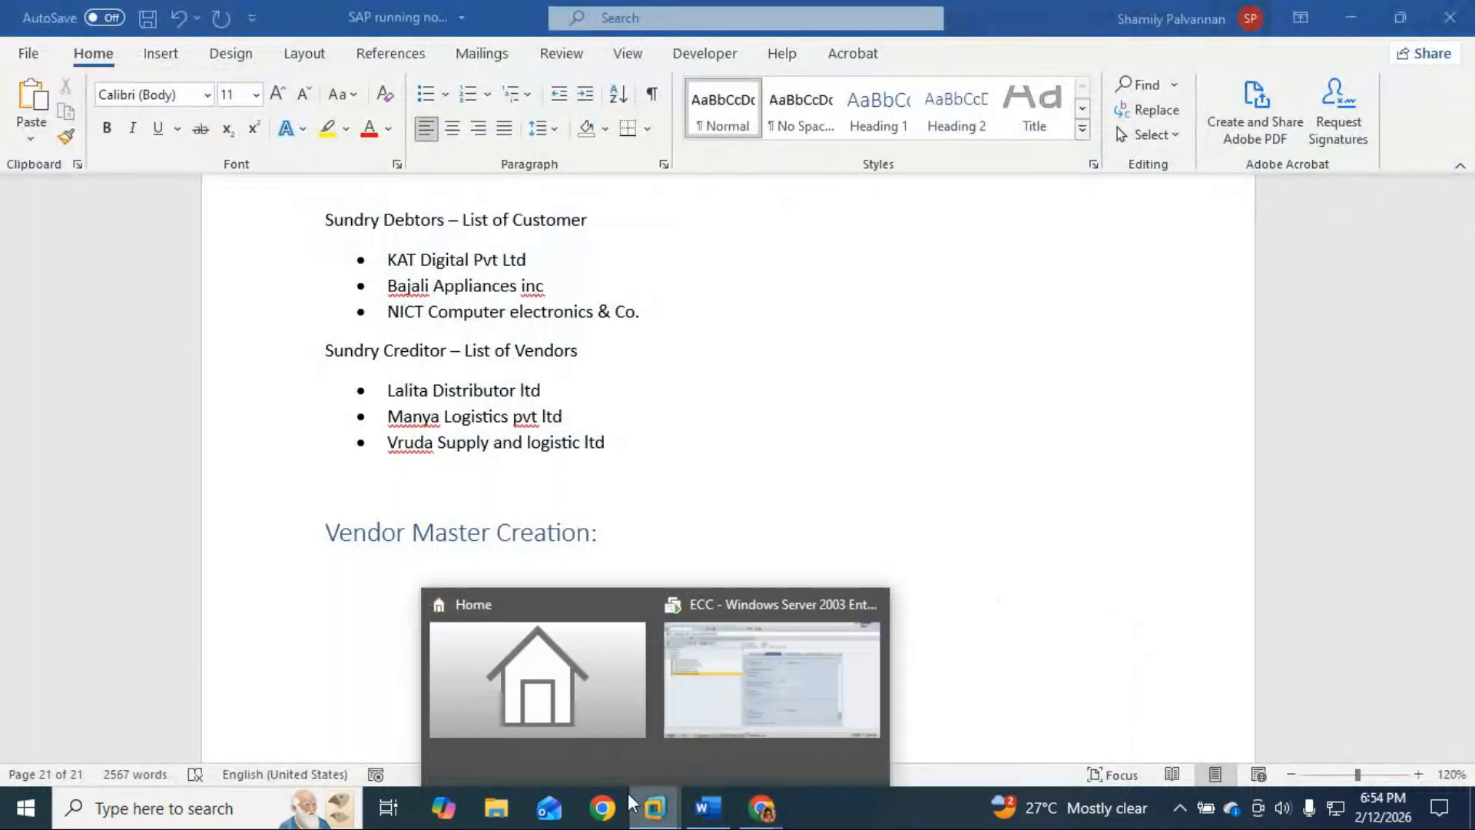
pyautogui.click(705, 714)
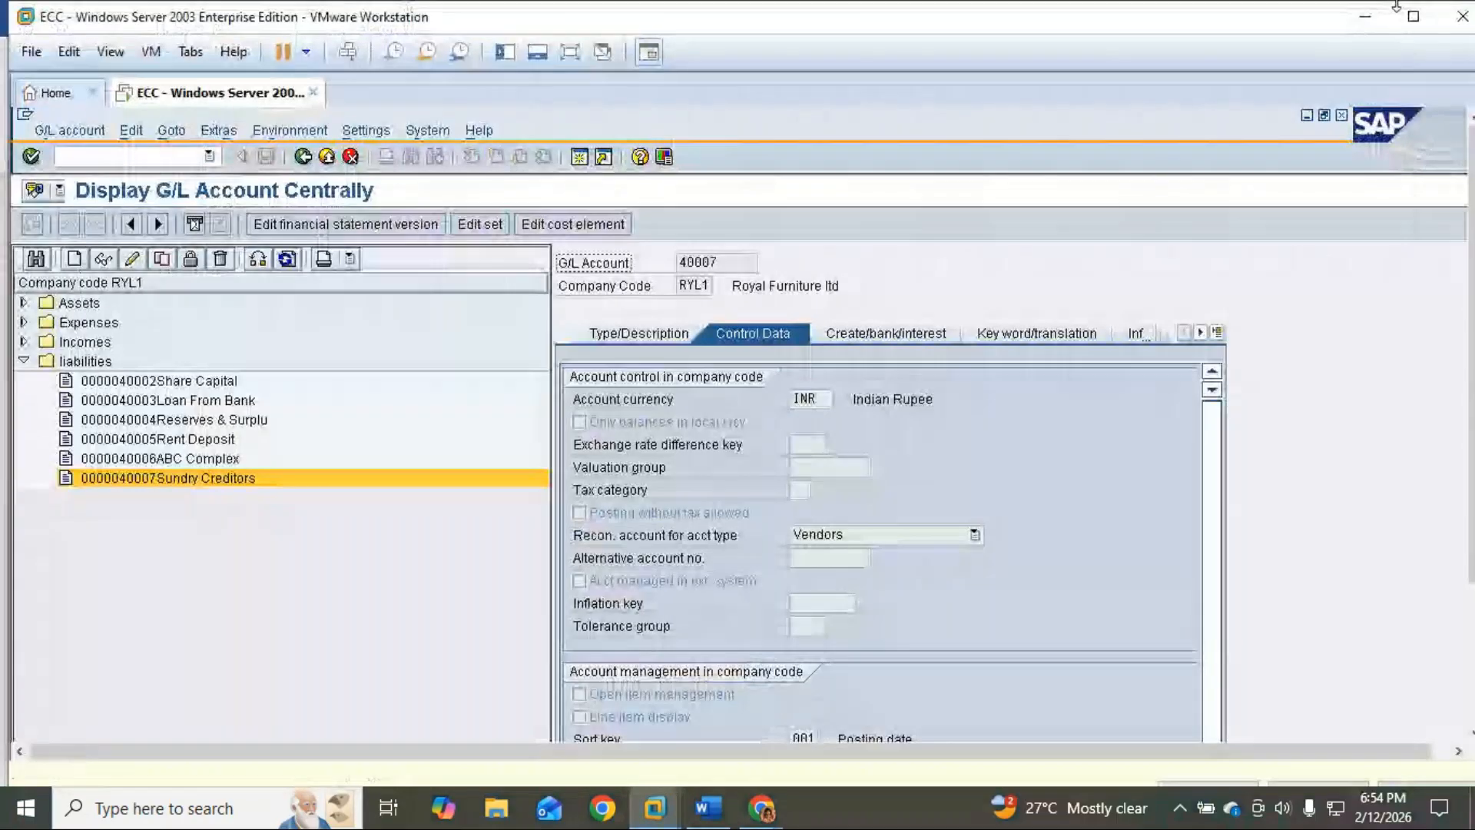
pyautogui.click(567, 53)
pyautogui.click(98, 51)
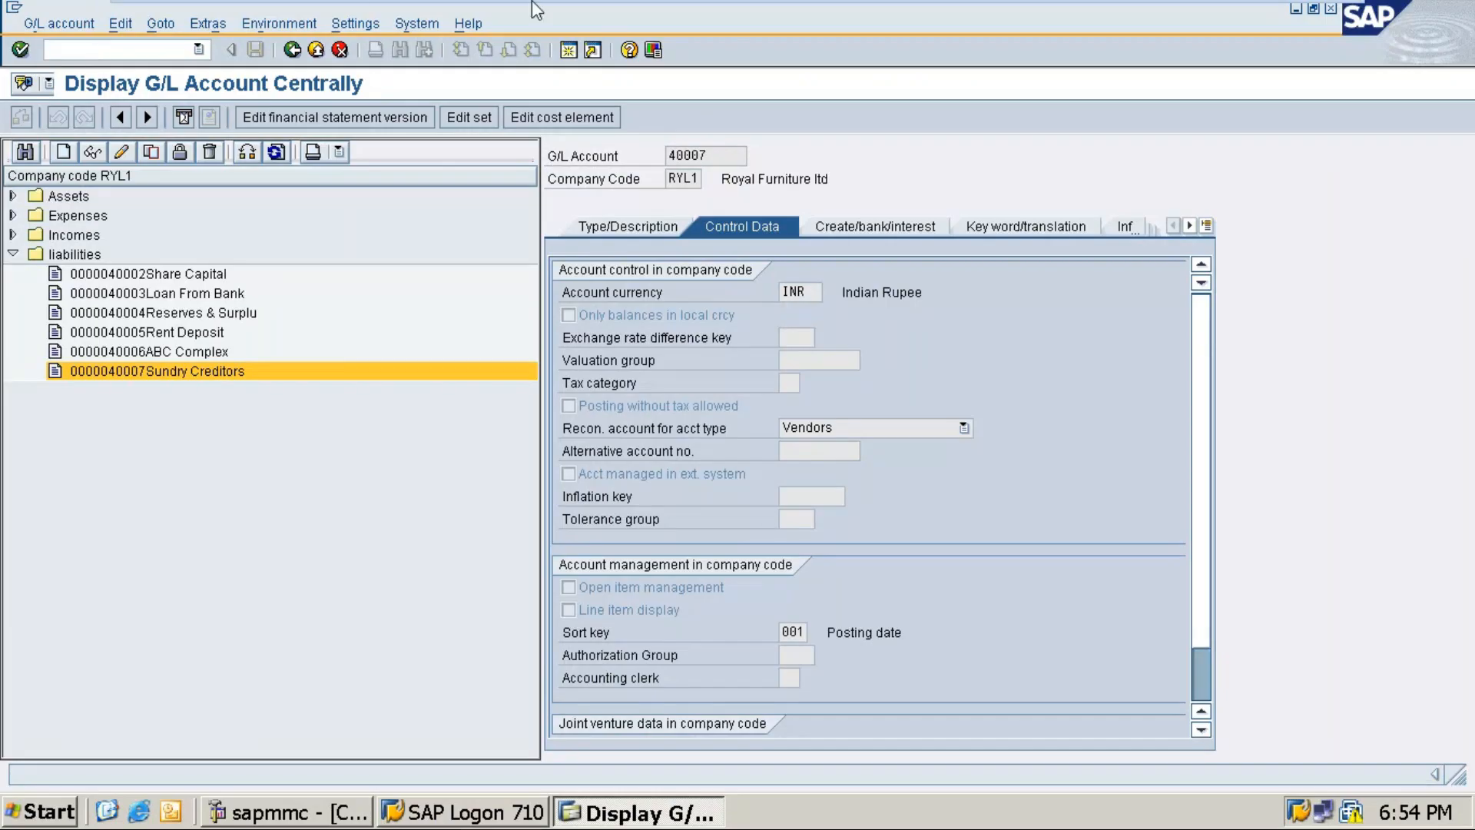
pyautogui.click(1314, 14)
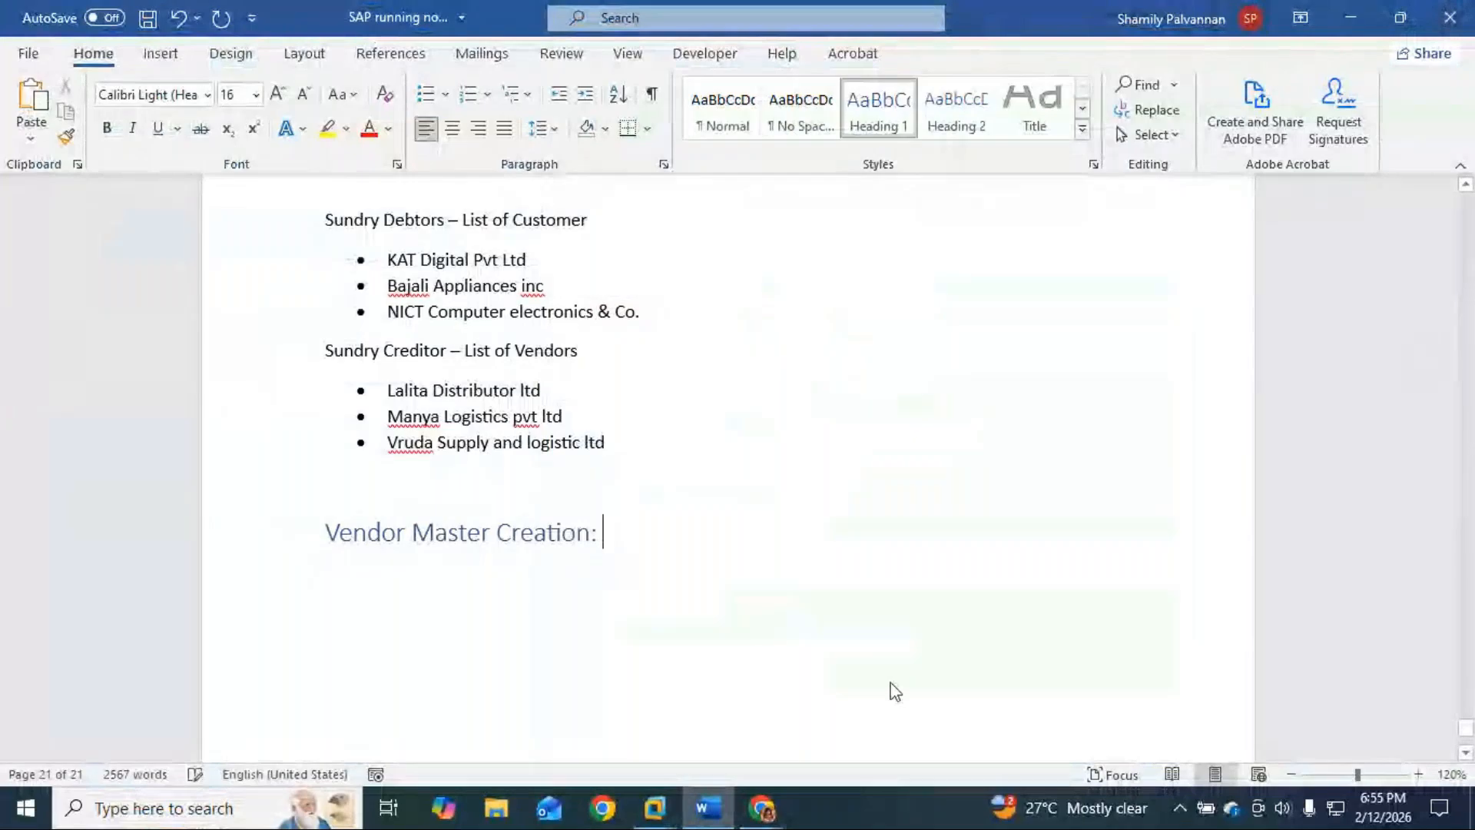
# Step: Append ODB3 to the heading, highlight it yellow, start a line below, and return to SAP
pyautogui.write('ODB3')
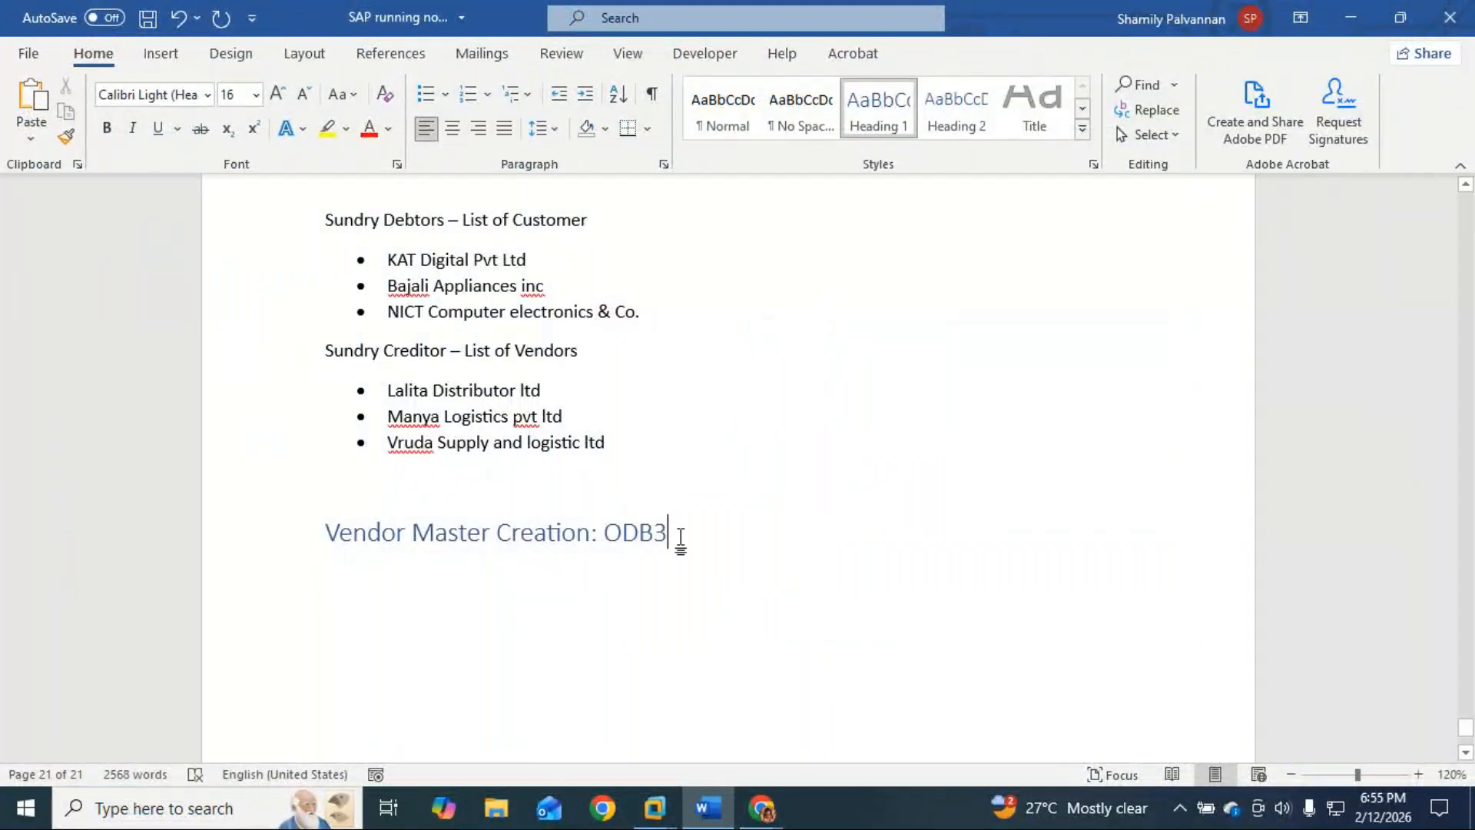
pyautogui.moveTo(669, 532); pyautogui.dragTo(607, 531)
pyautogui.click(328, 129)
pyautogui.click(353, 568)
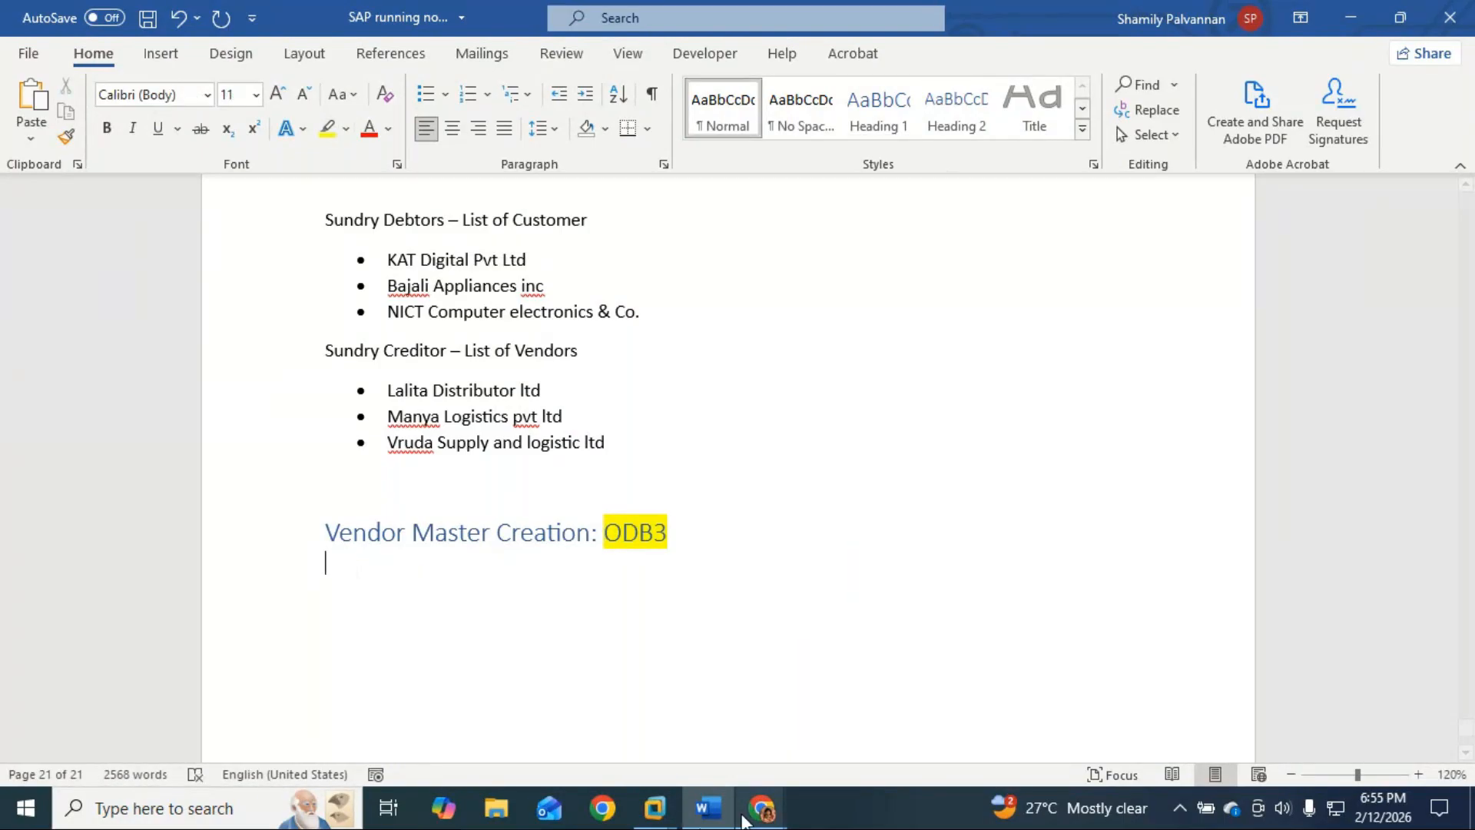
pyautogui.moveTo(761, 808)
pyautogui.click(694, 703)
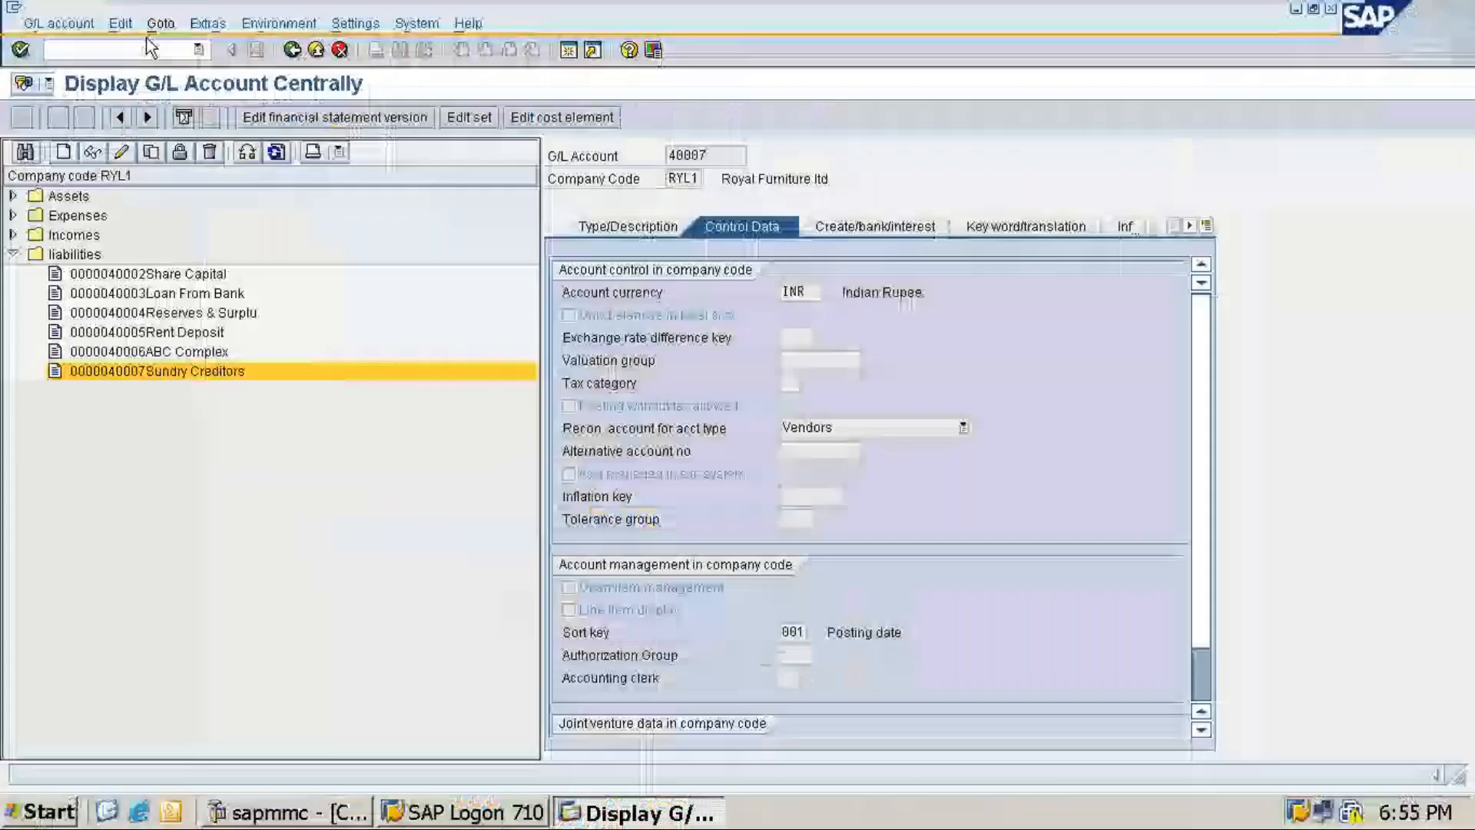
# Step: Run /nOBD3 to view Vendor Account Groups, then start typing 'RYLV - Vendo' in Word
pyautogui.write('/n')
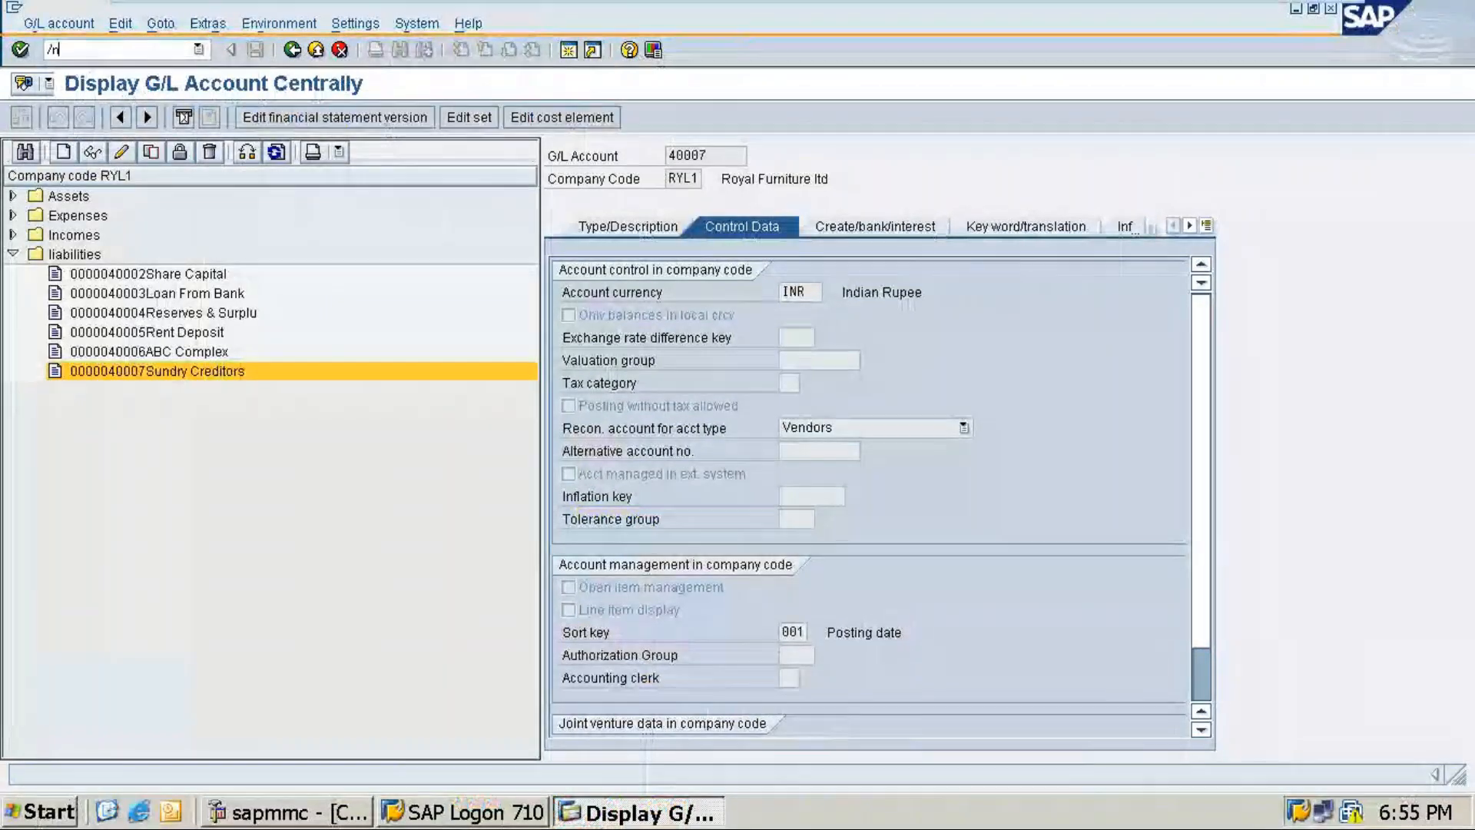
pyautogui.write('obd3')
pyautogui.press('Return')
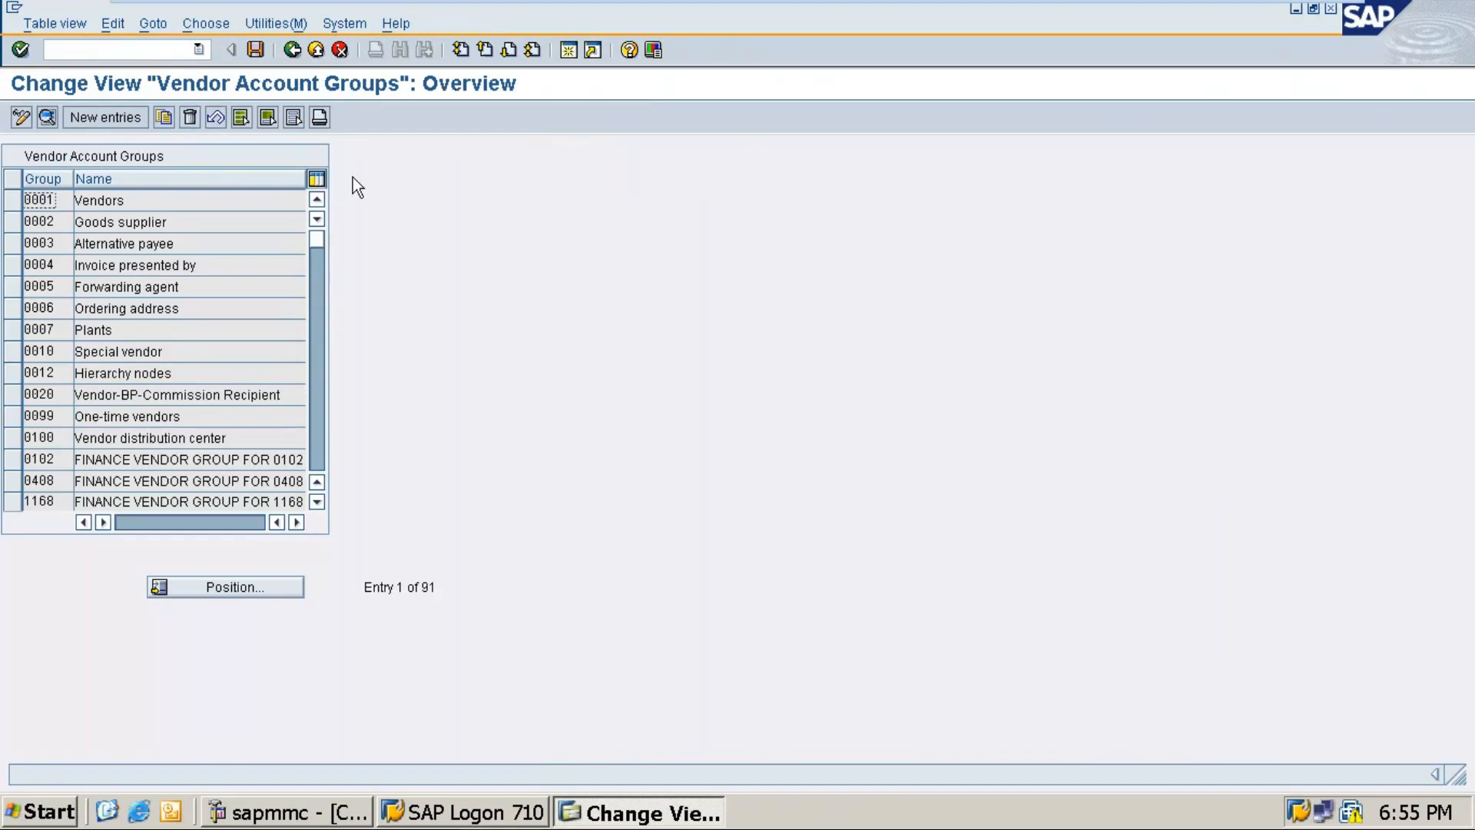
pyautogui.scroll(-1, 147, 269)
pyautogui.scroll(-4, 148, 269)
pyautogui.scroll(5, 147, 269)
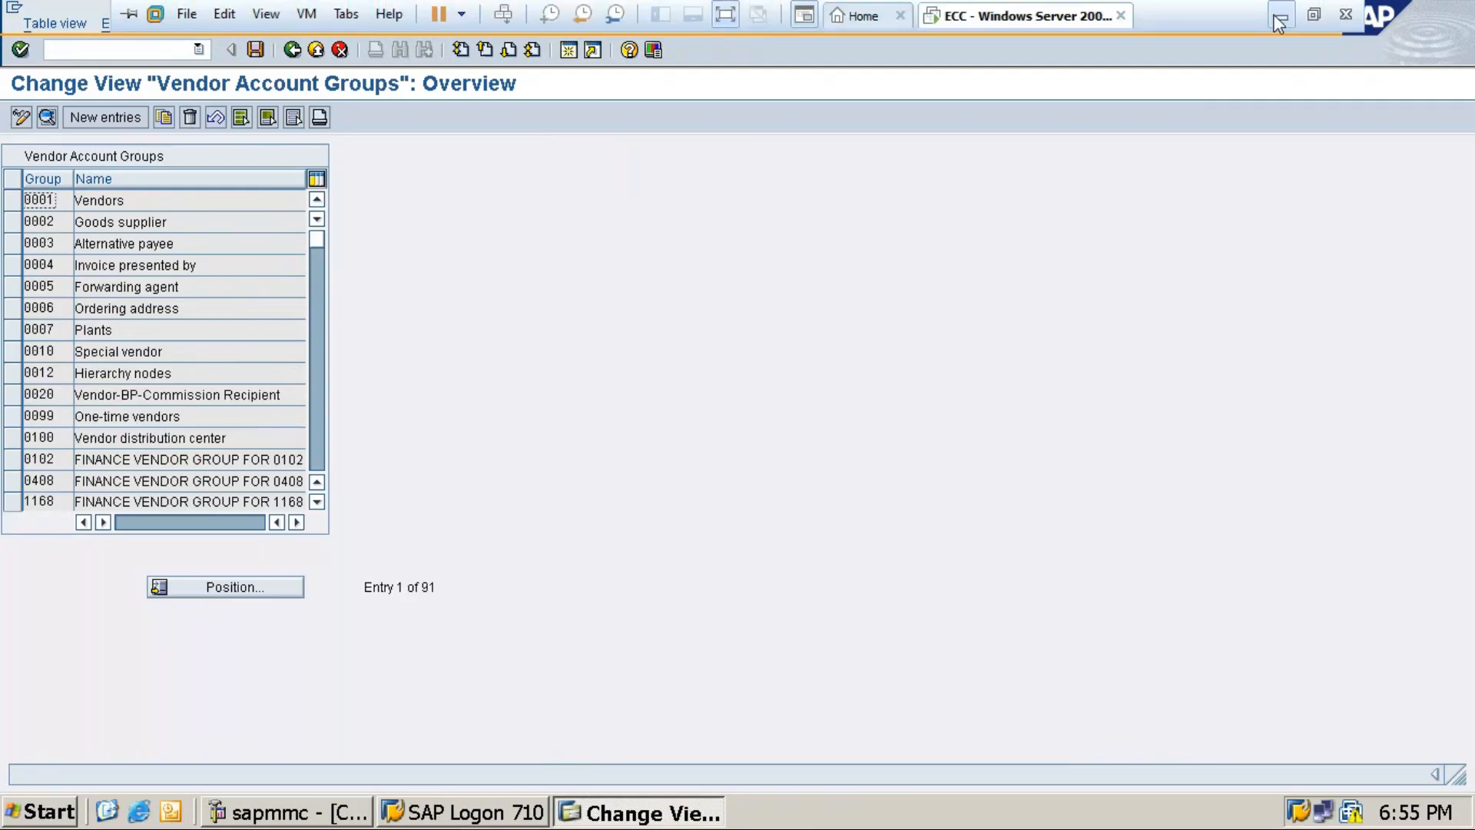
pyautogui.click(1282, 11)
pyautogui.write('RYL')
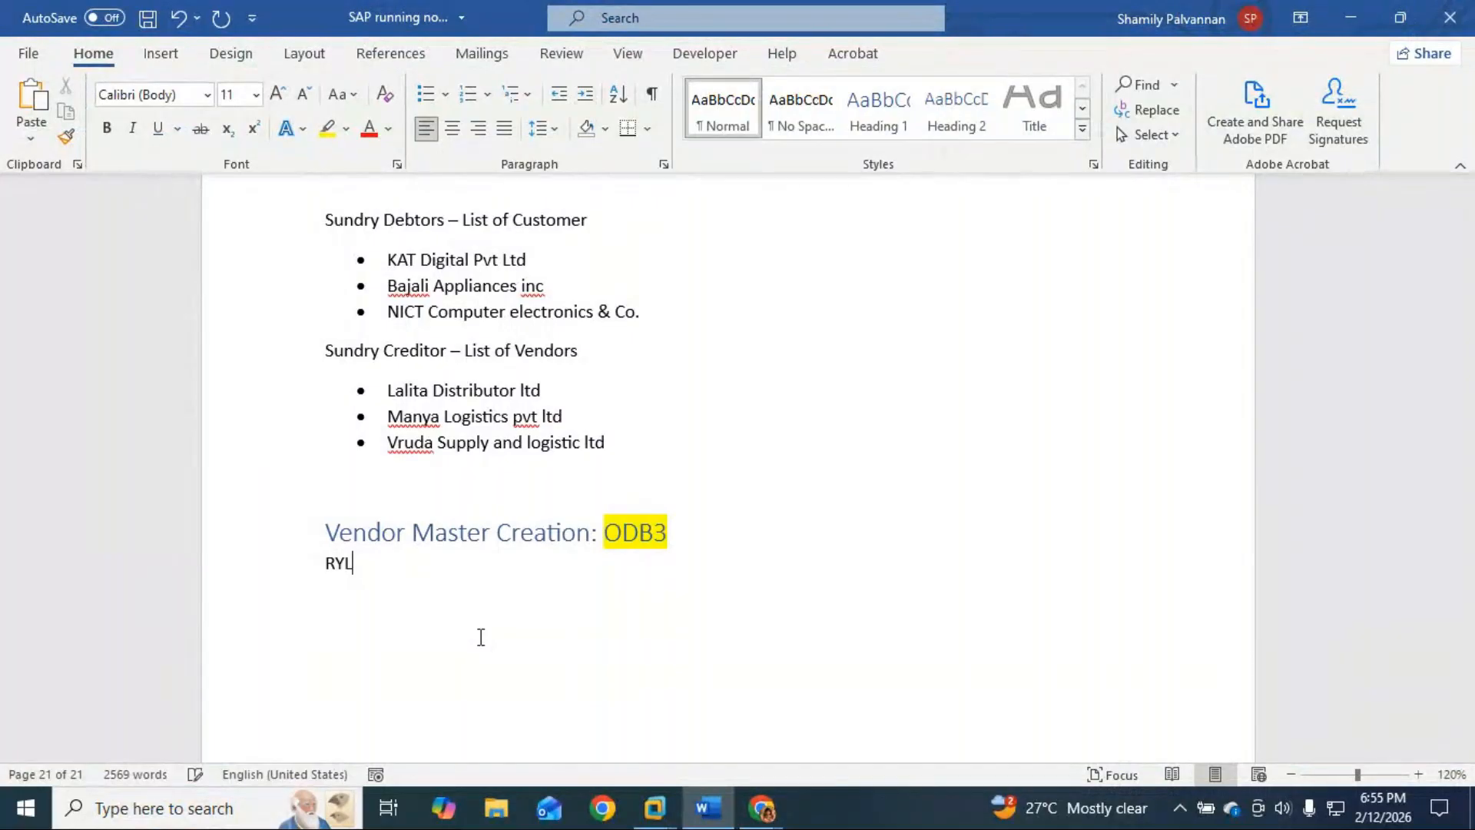
pyautogui.write('V - Vendo')
# Step: Insert a 2x2 table below the heading and enter RYLV in its lower-left cell
pyautogui.press('BackSpace')
pyautogui.press('BackSpace')
pyautogui.press('BackSpace')
pyautogui.press('BackSpace')
pyautogui.press('BackSpace')
pyautogui.press('BackSpace')
pyautogui.press('BackSpace')
pyautogui.press('BackSpace')
pyautogui.press('BackSpace')
pyautogui.press('BackSpace')
pyautogui.press('BackSpace')
pyautogui.press('BackSpace')
pyautogui.click(160, 53)
pyautogui.click(160, 100)
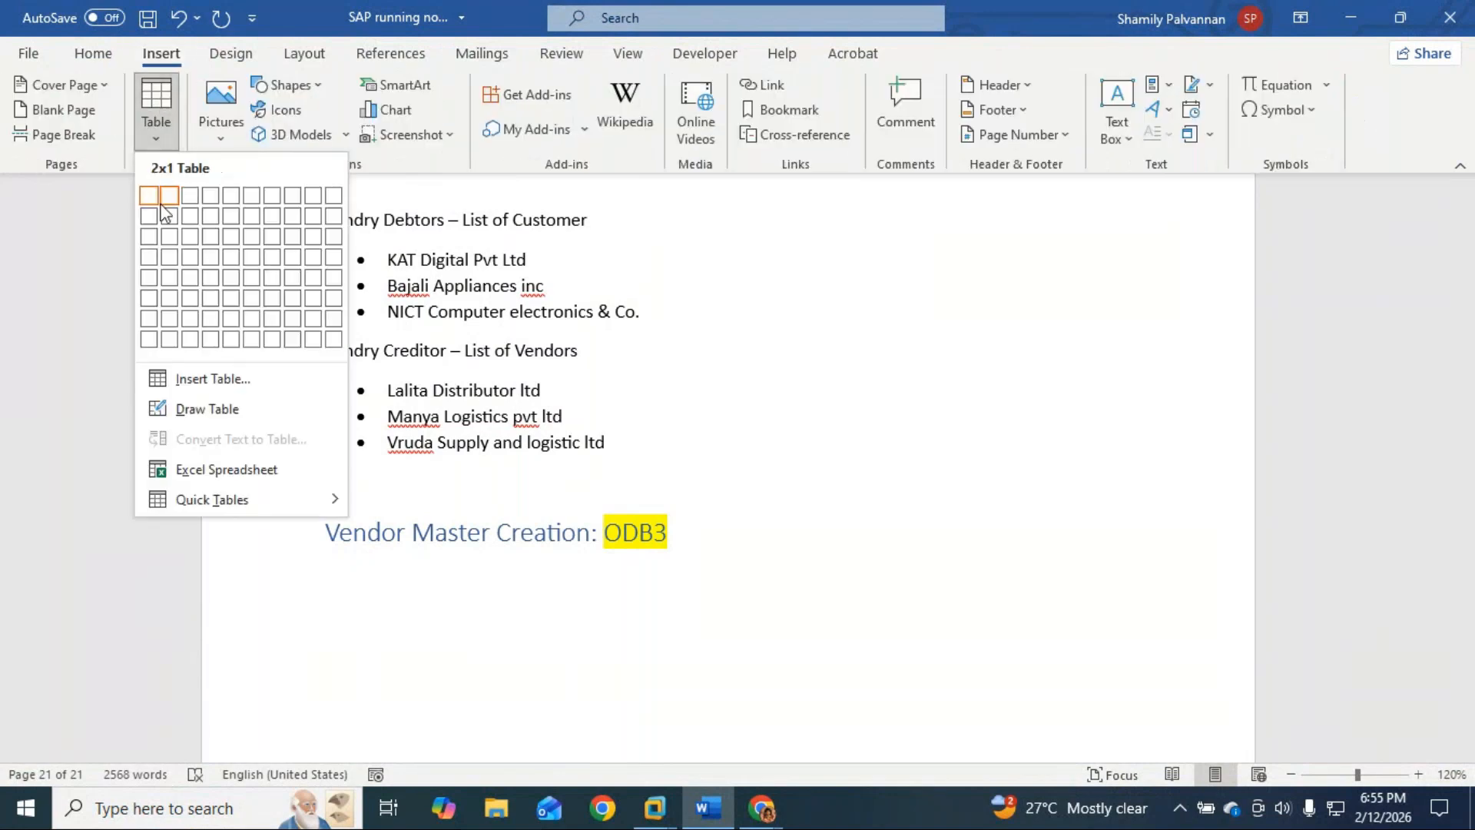
pyautogui.click(164, 209)
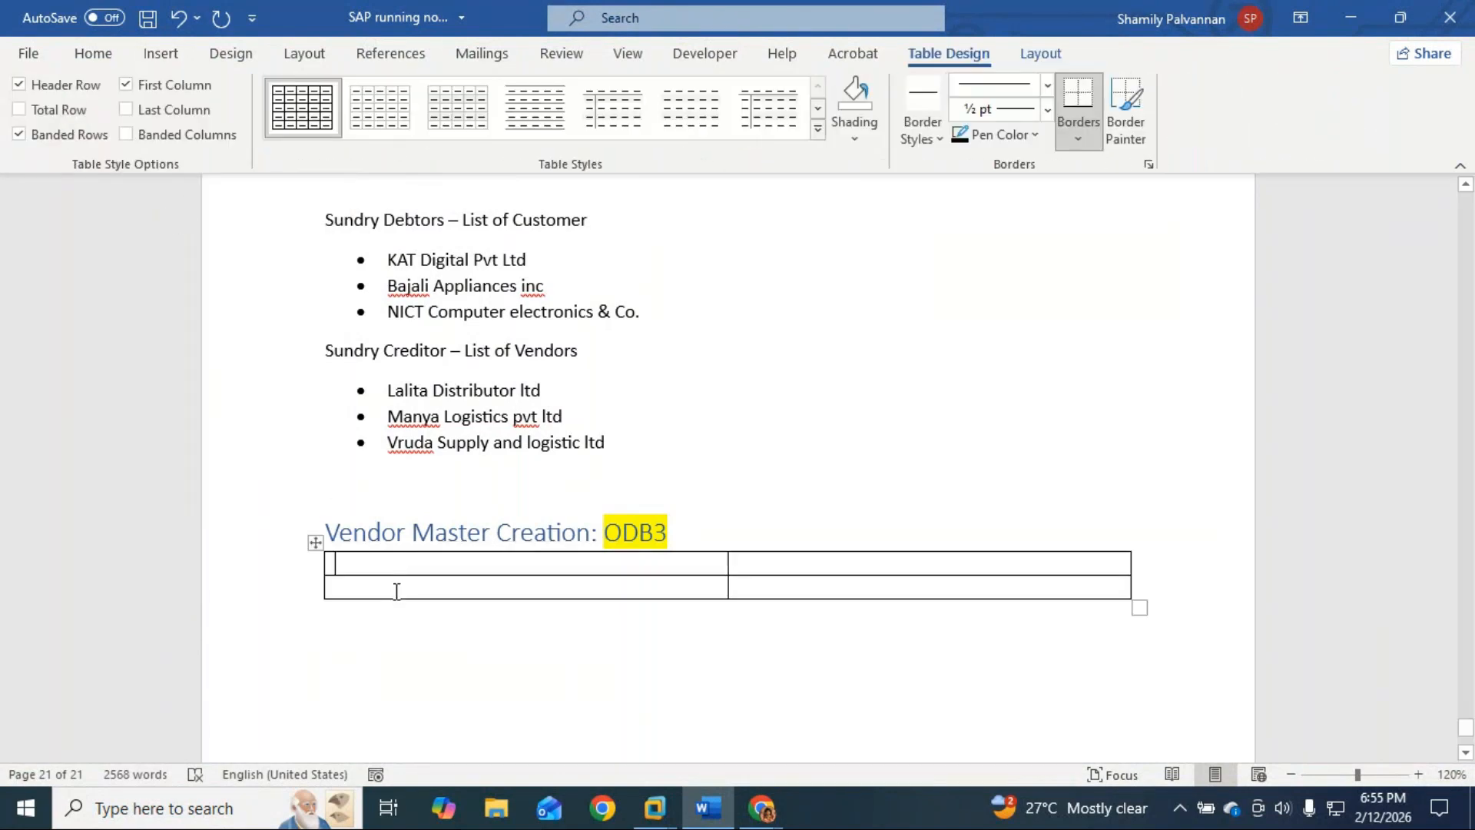
pyautogui.write('RY')
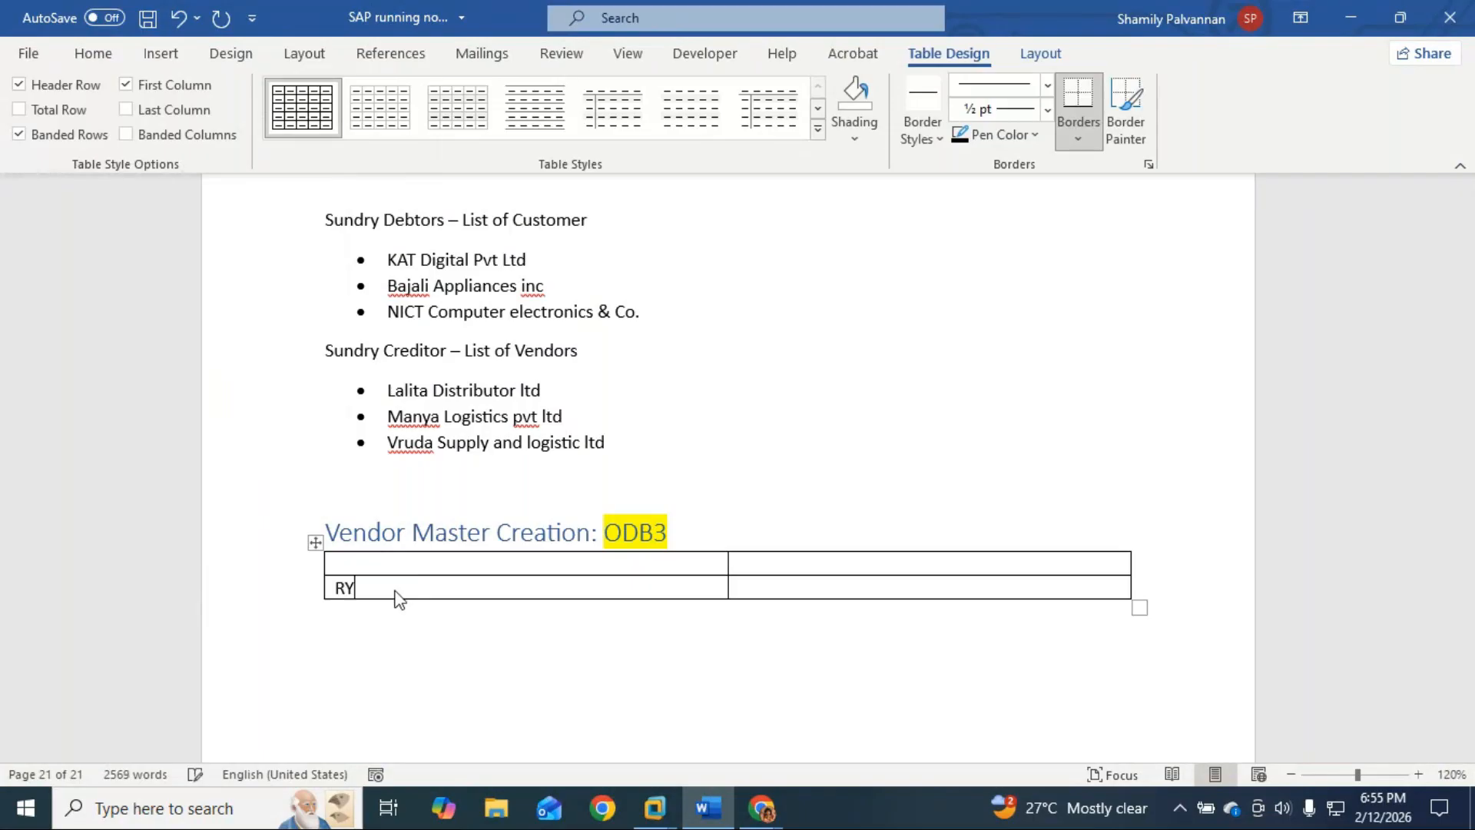
pyautogui.write('L')
pyautogui.press('BackSpace')
pyautogui.press('BackSpace')
pyautogui.press('BackSpace')
pyautogui.write('RL')
pyautogui.press('BackSpace')
pyautogui.write('YLV')
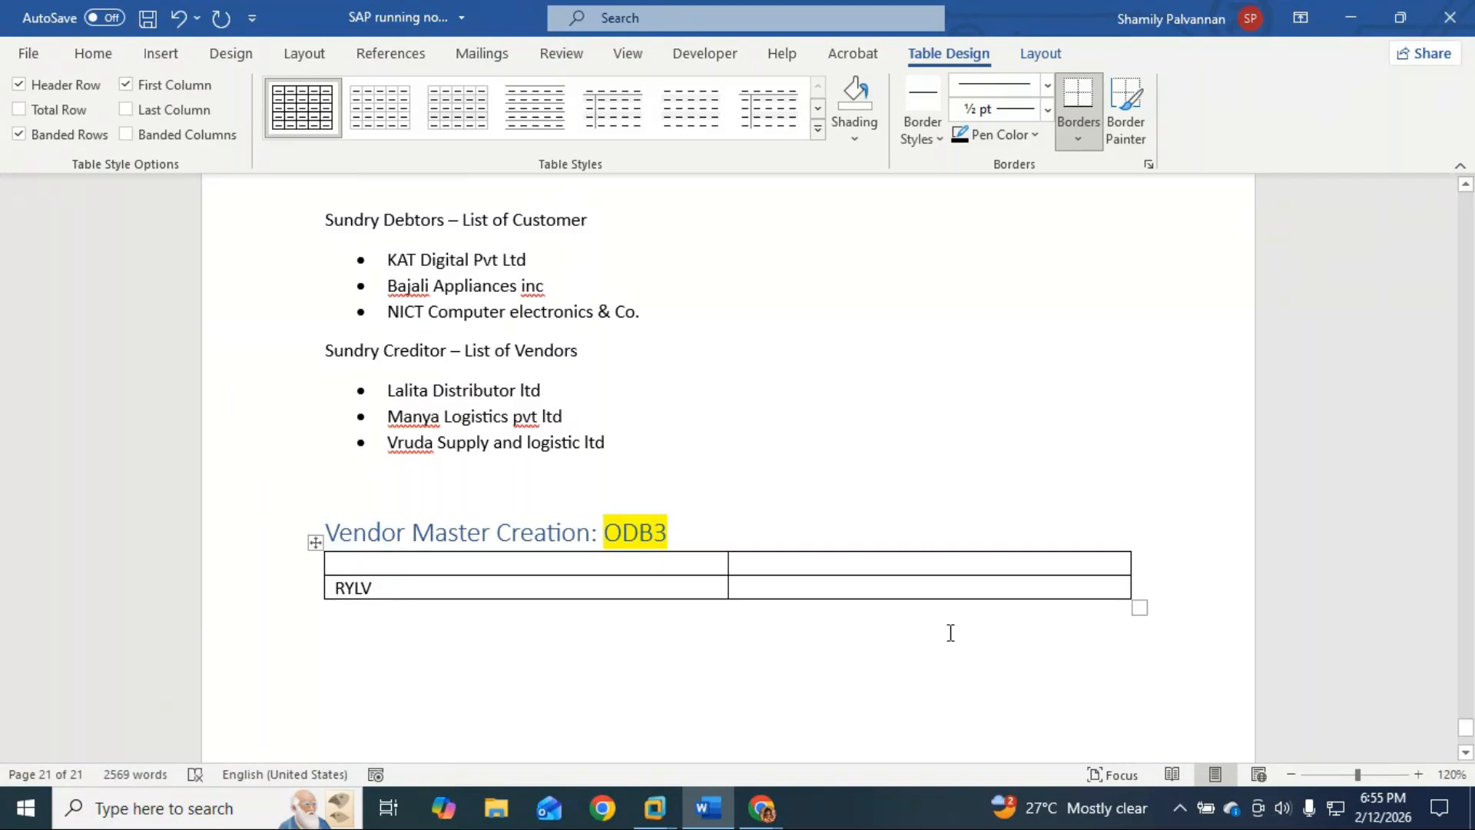
# Step: Enter 'RYL1 : Vendor Group' in the lower-right cell, then switch to SAP
pyautogui.click(783, 592)
pyautogui.write('RYL')
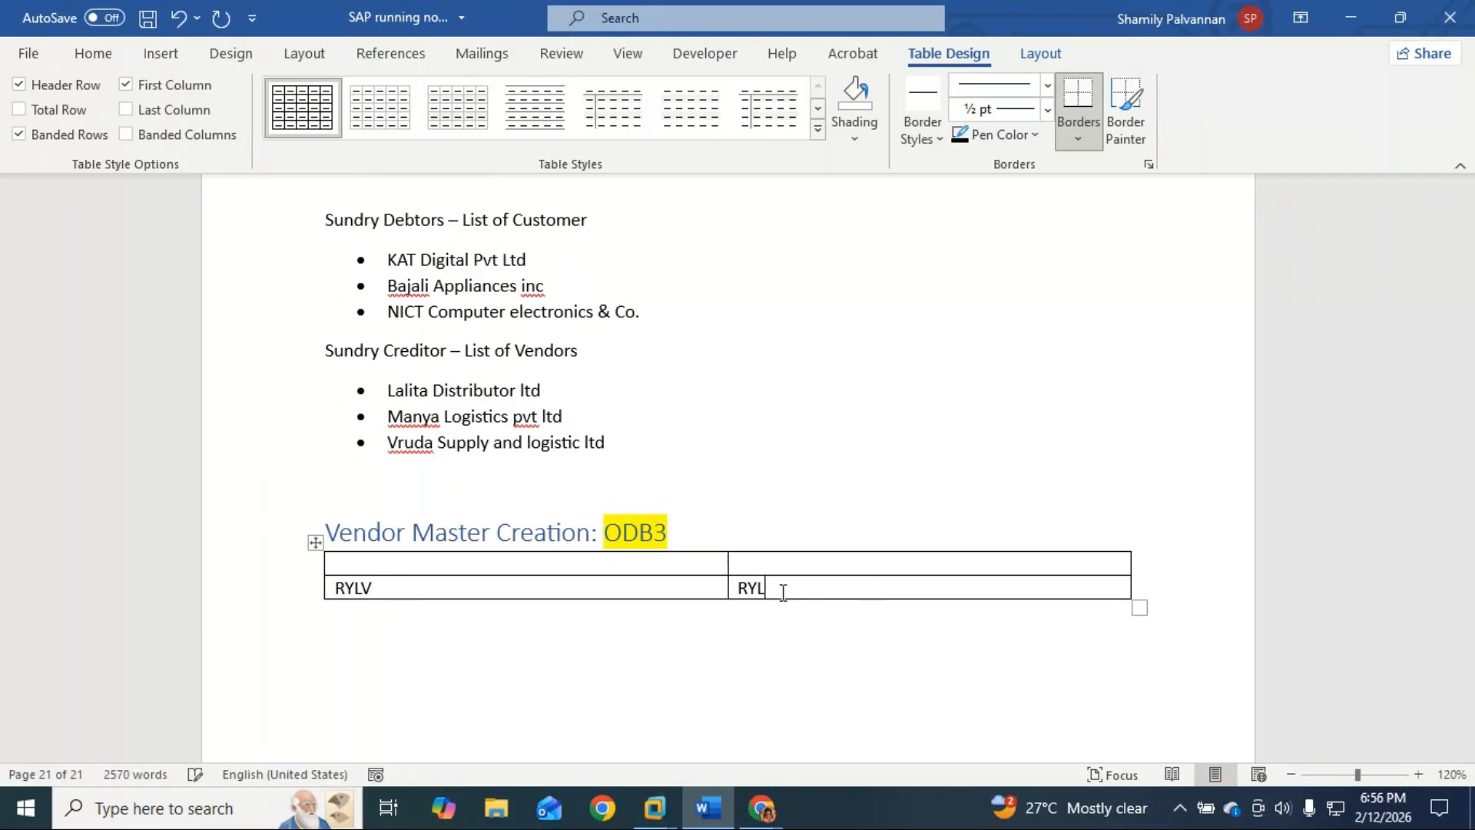
pyautogui.write('1')
pyautogui.write(':')
pyautogui.write('R')
pyautogui.write('YL')
pyautogui.press('BackSpace')
pyautogui.press('BackSpace')
pyautogui.press('BackSpace')
pyautogui.press('BackSpace')
pyautogui.write(': Vendor Groups')
pyautogui.press('BackSpace')
pyautogui.click(765, 570)
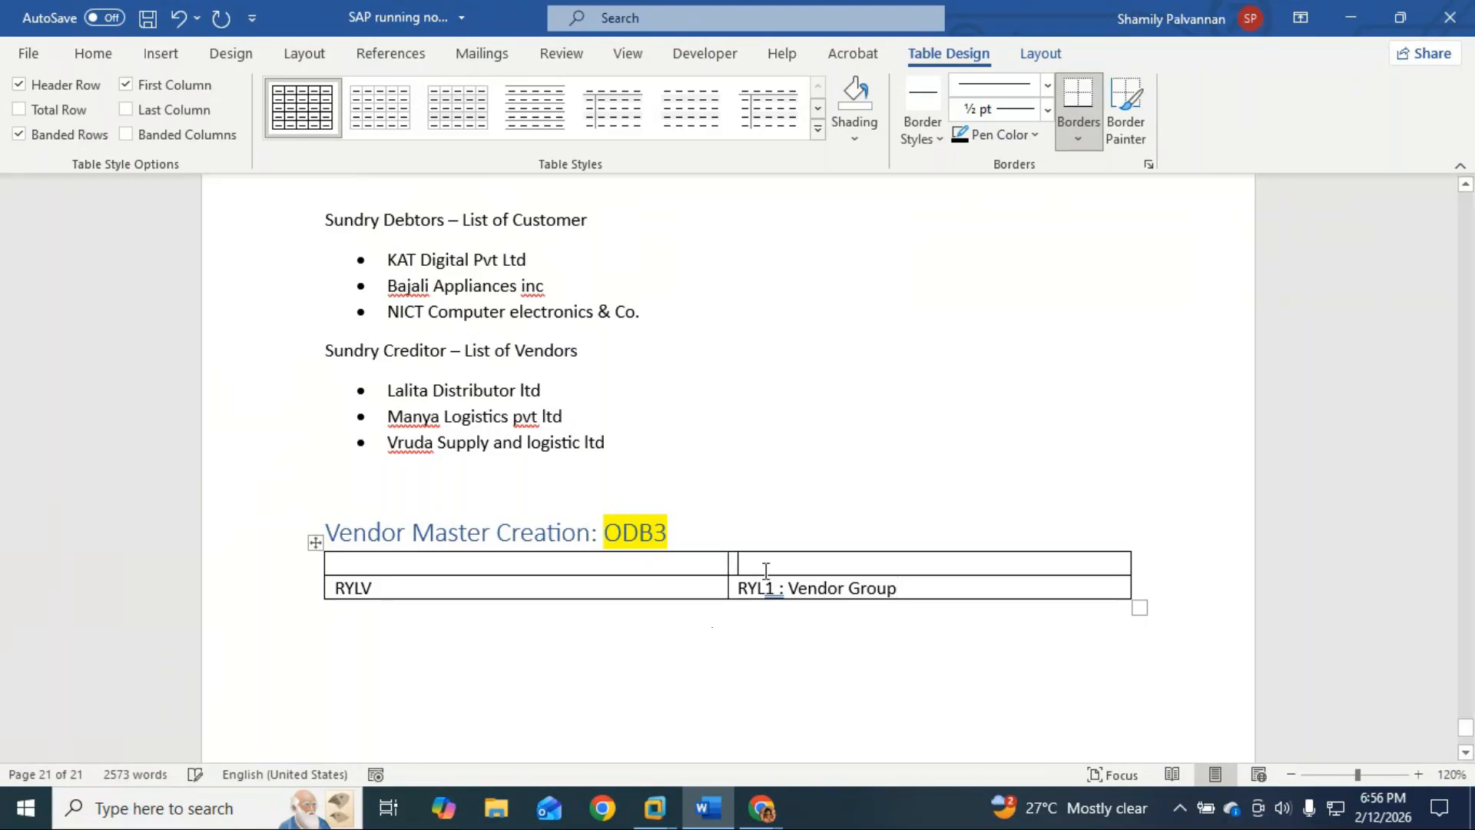
pyautogui.hotkey('alt', 'Tab')
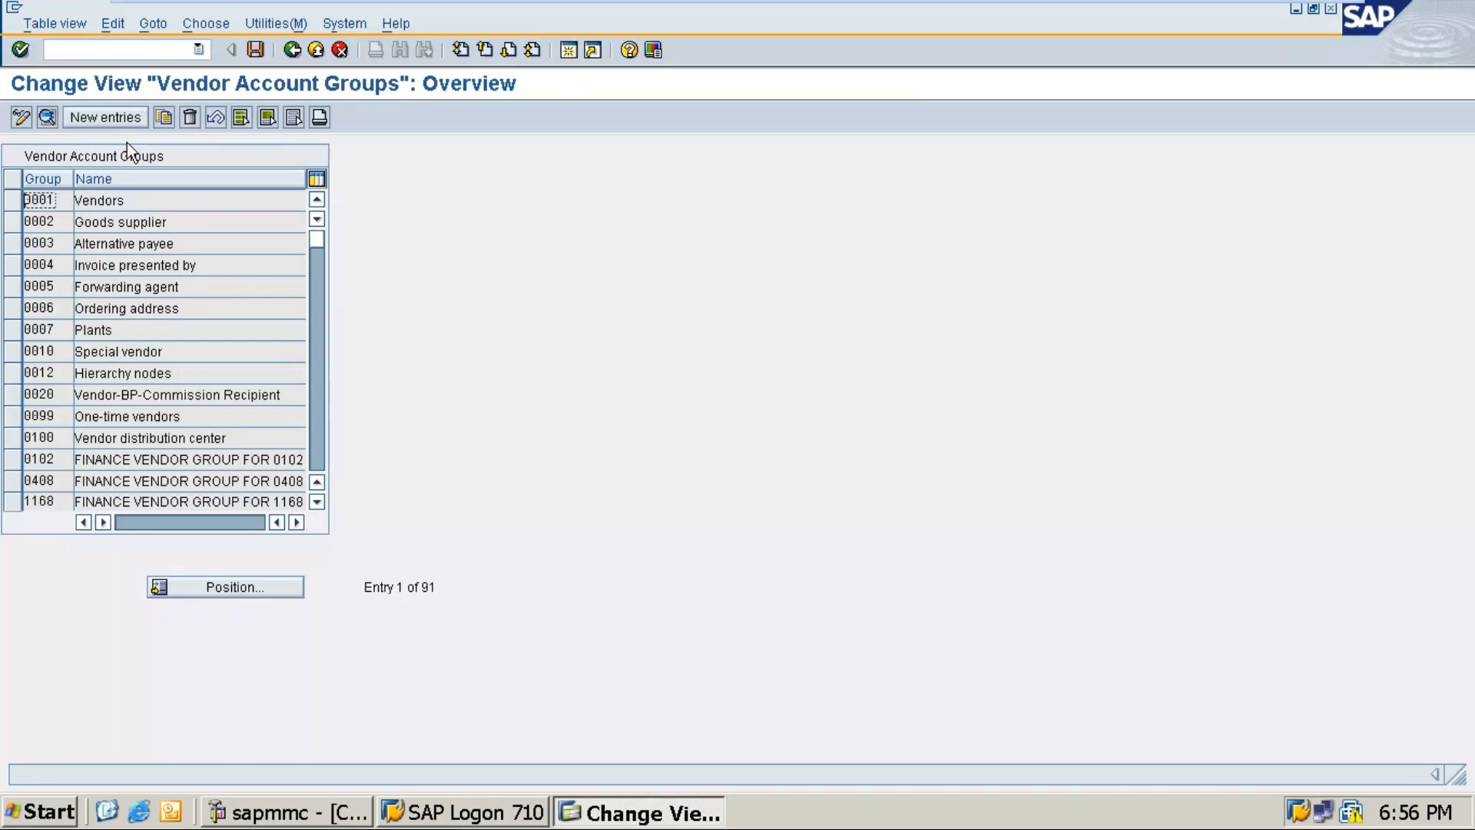
# Step: Add a new vendor account group RYLV named 'RYL1 - Vendor Group'
pyautogui.click(113, 120)
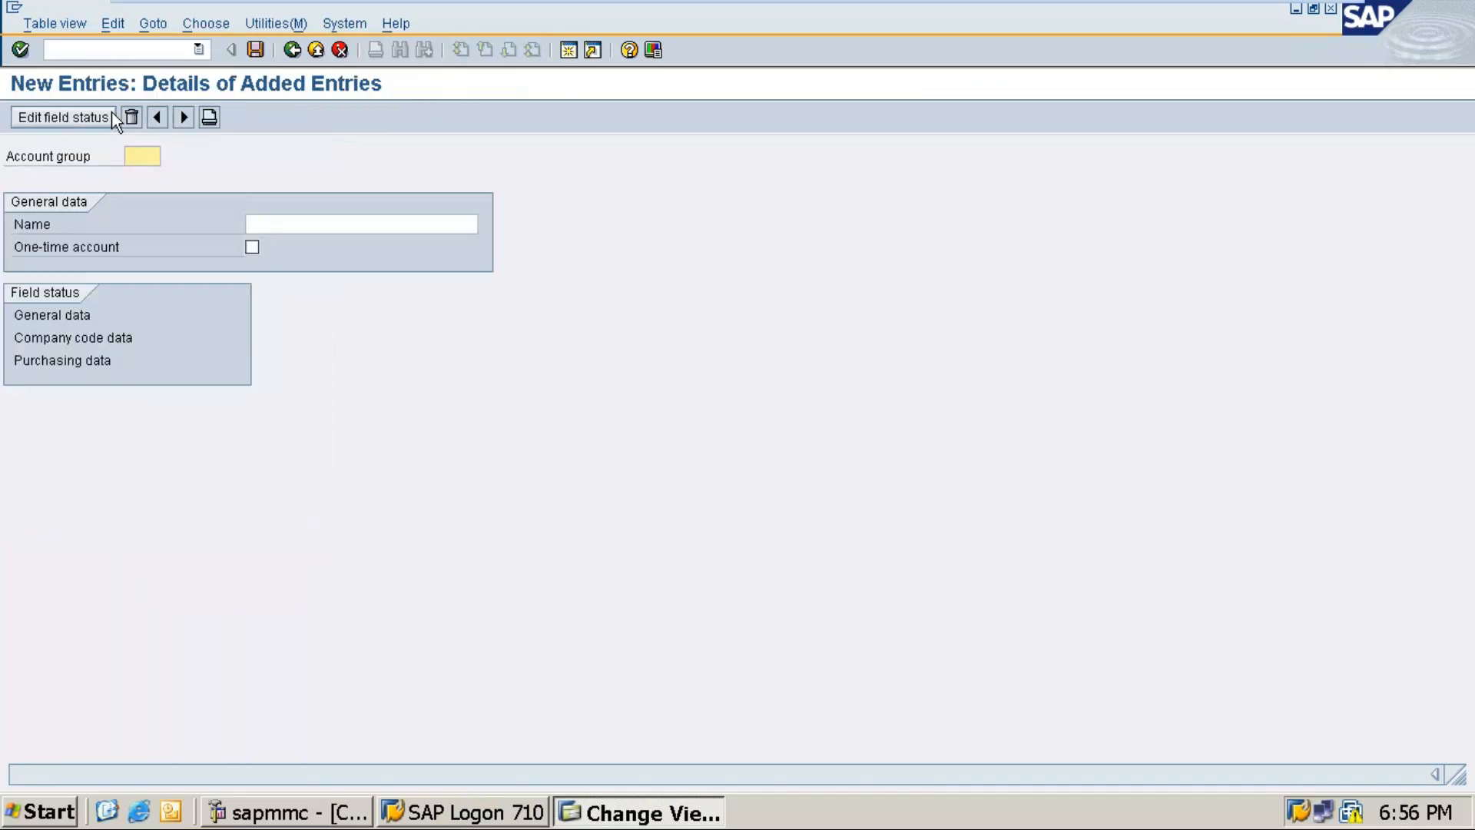
pyautogui.hotkey('alt', 'Tab')
pyautogui.hotkey('alt', 'Tab')
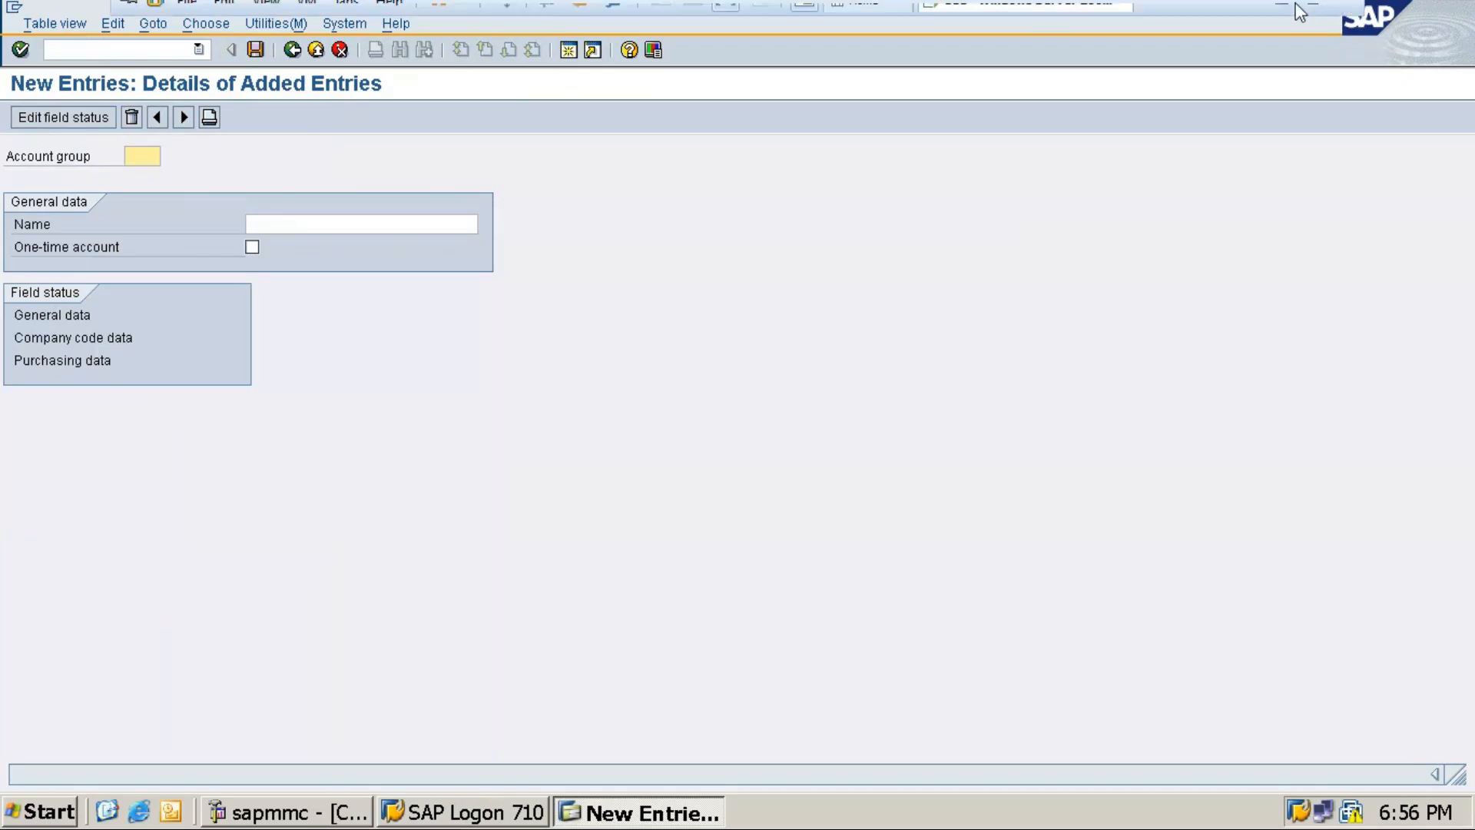
pyautogui.write('R')
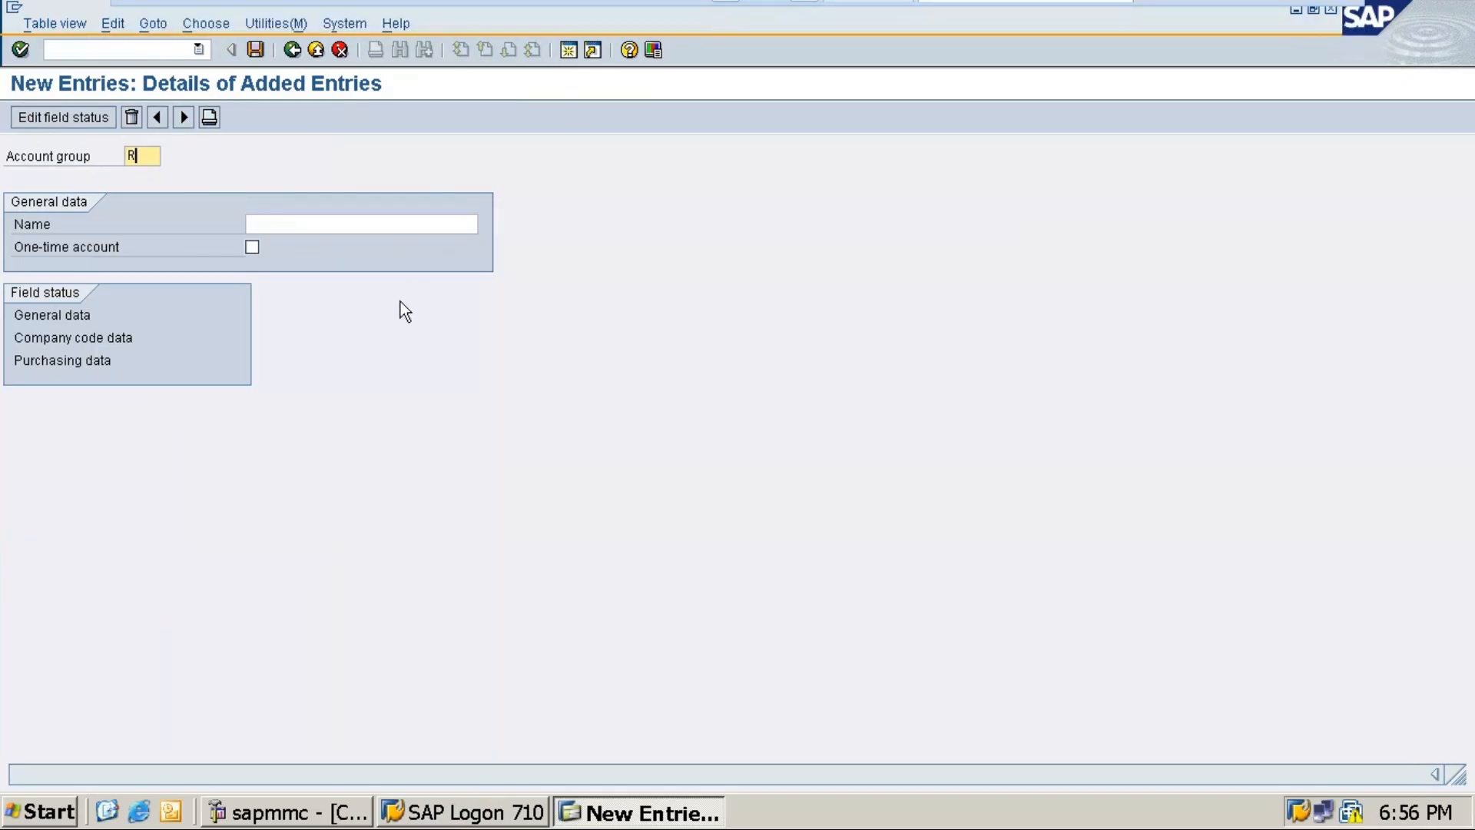
pyautogui.write('YLV')
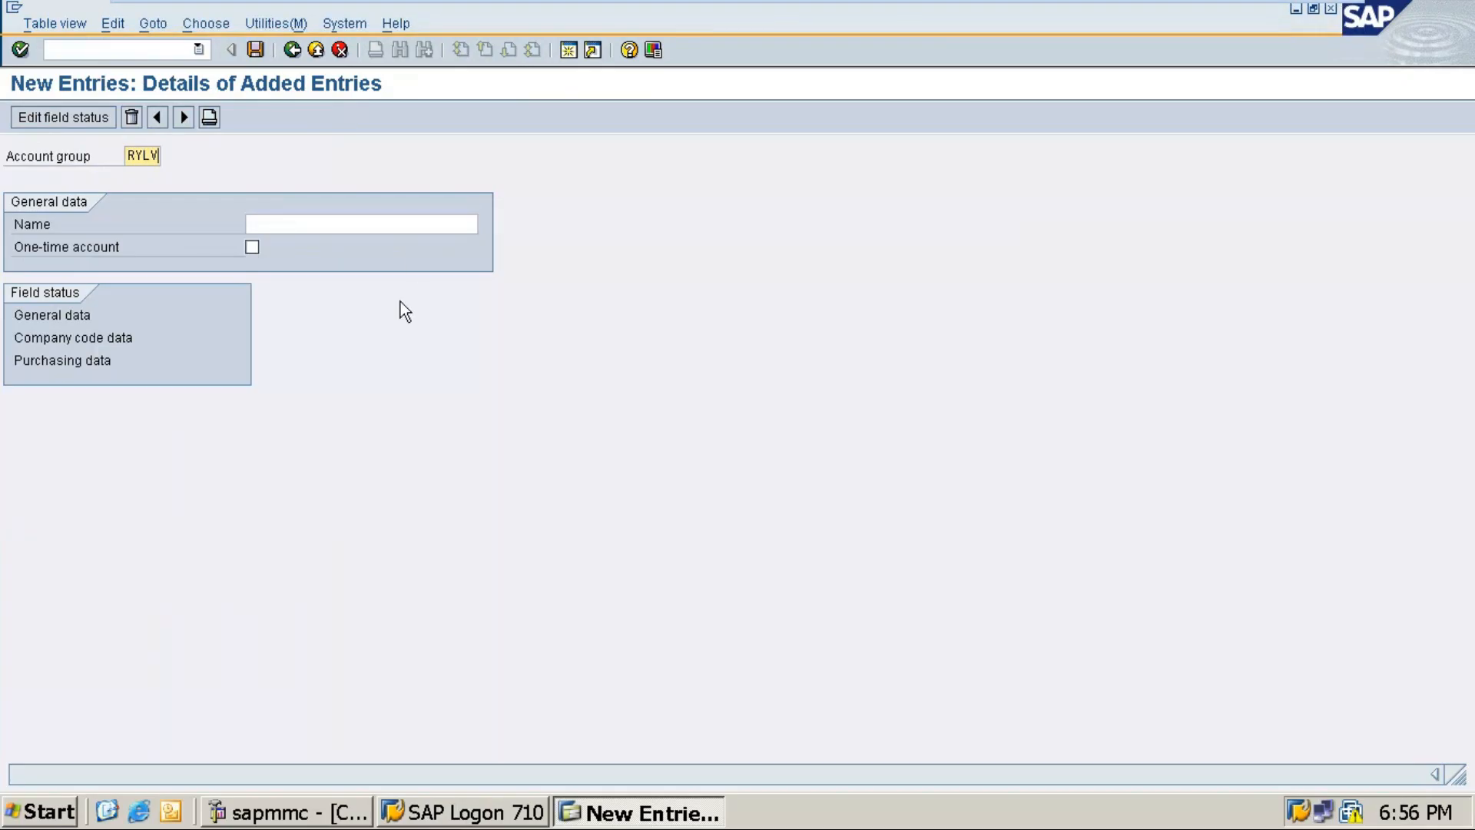
pyautogui.click(307, 225)
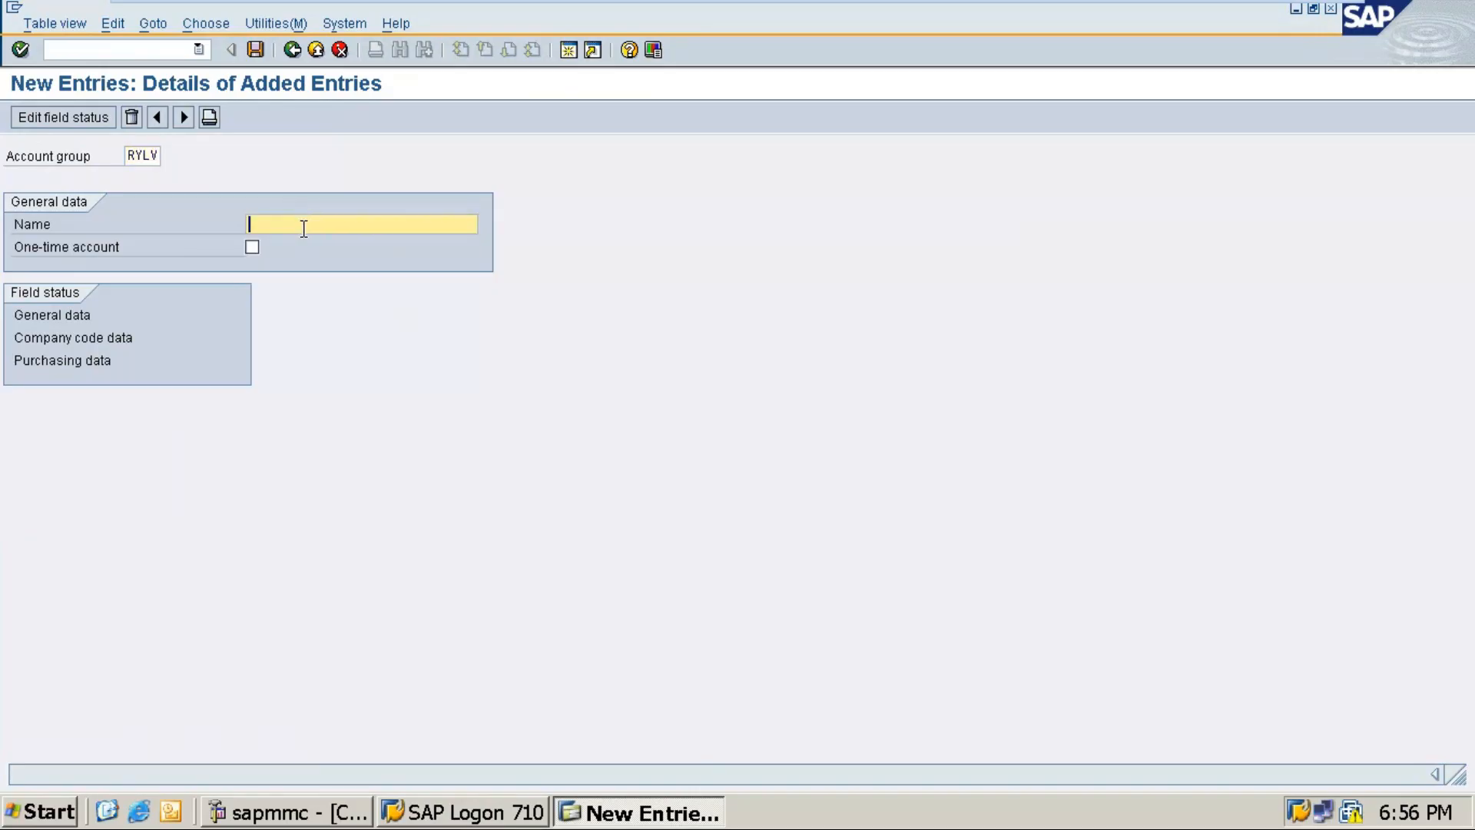
pyautogui.write('RYL1 - Vendor Group')
# Step: Make Reconciliation account a required entry under Company code data > Account management, and save with the request
pyautogui.doubleClick(82, 340)
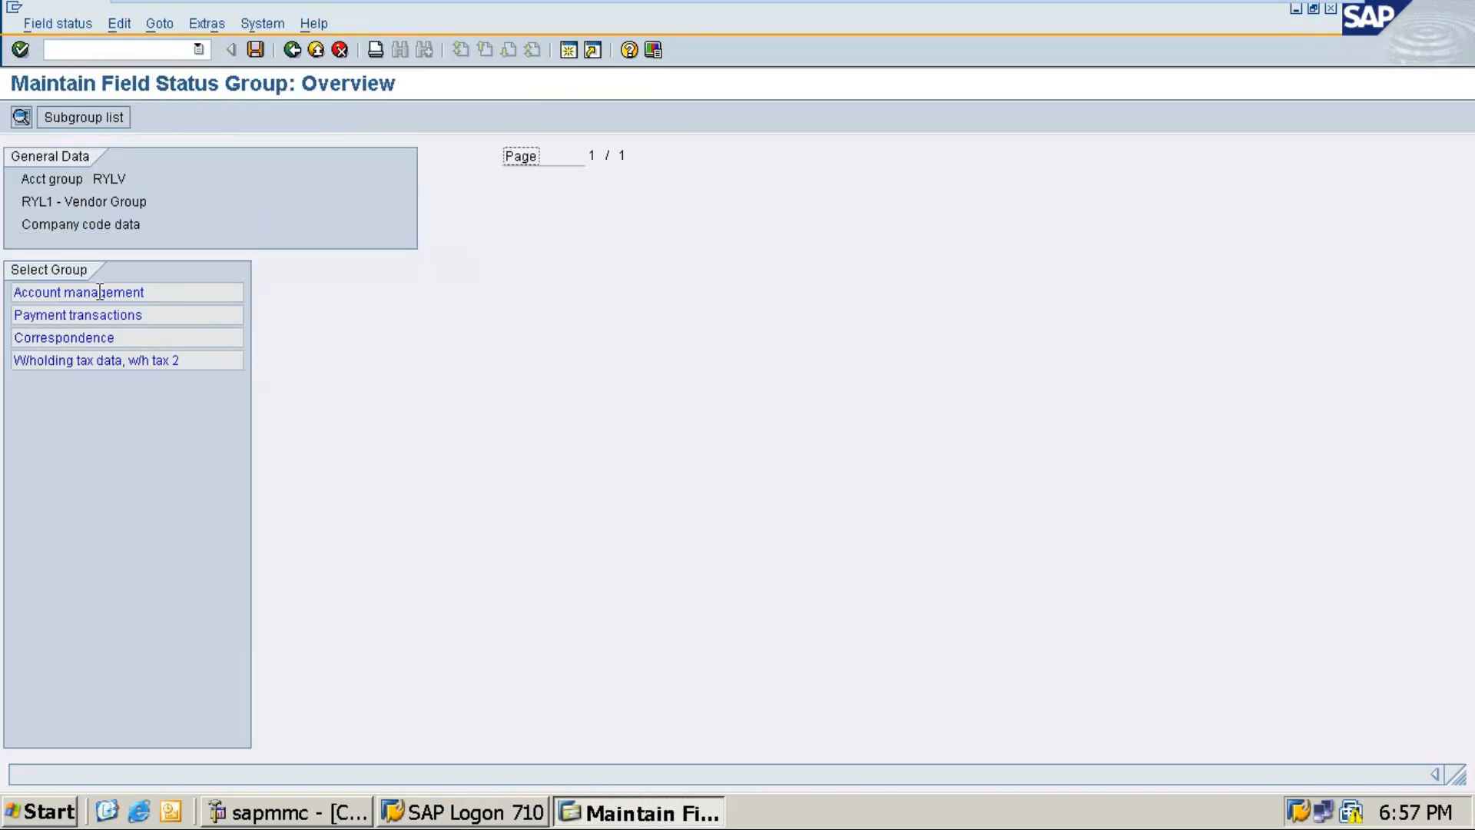
pyautogui.doubleClick(79, 293)
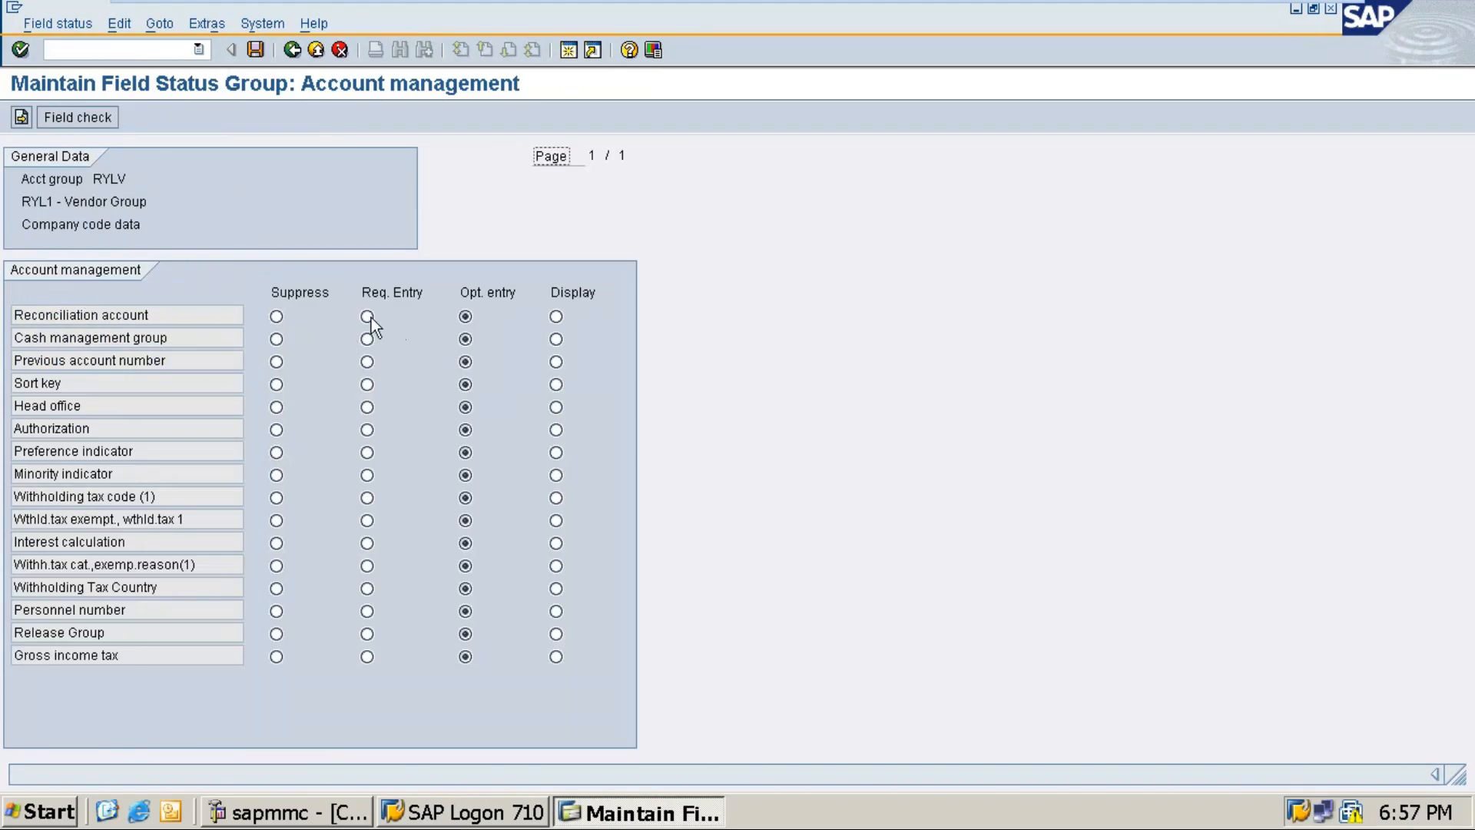
pyautogui.click(367, 316)
pyautogui.click(256, 51)
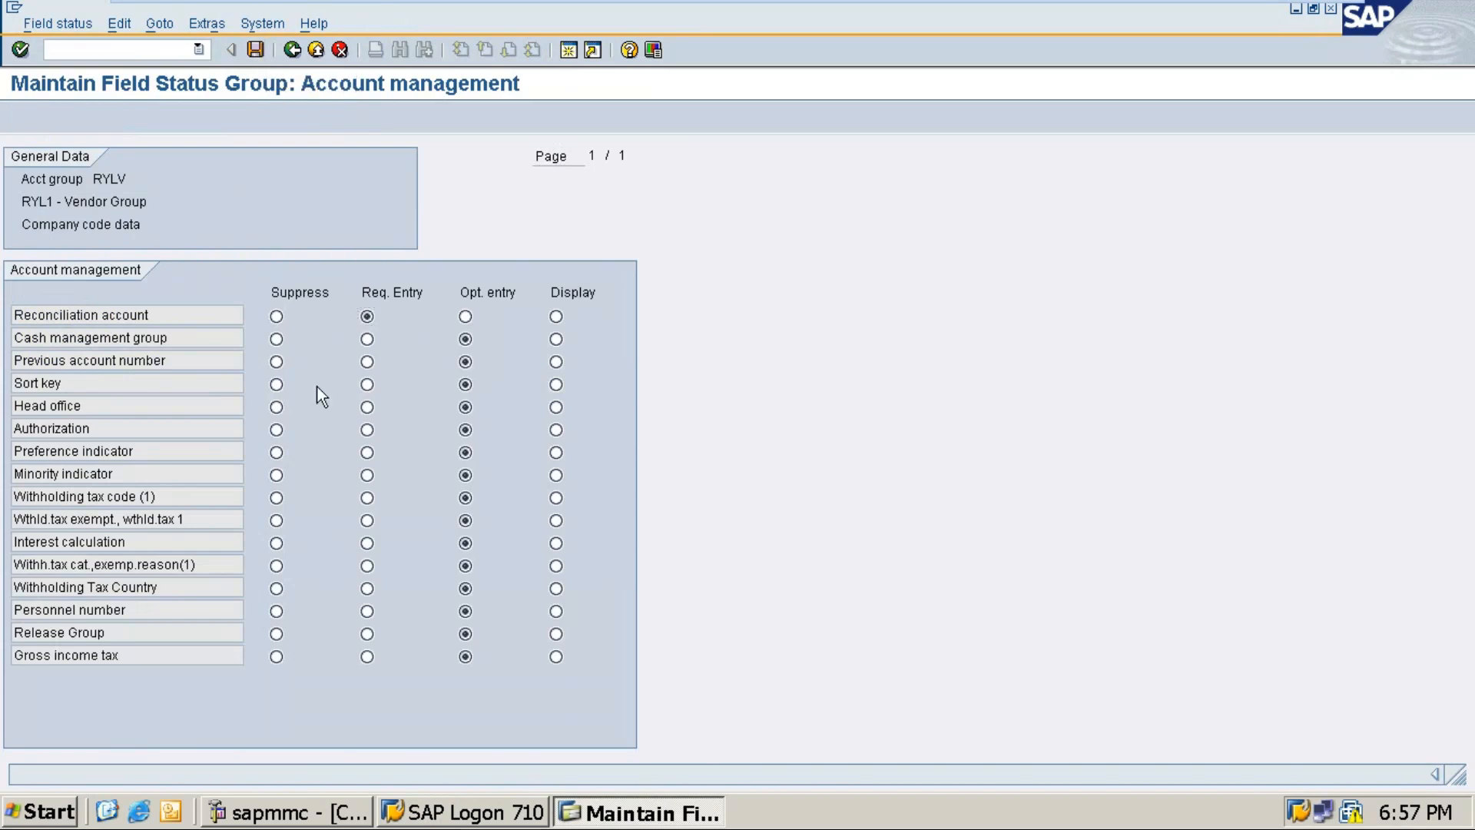
pyautogui.click(56, 334)
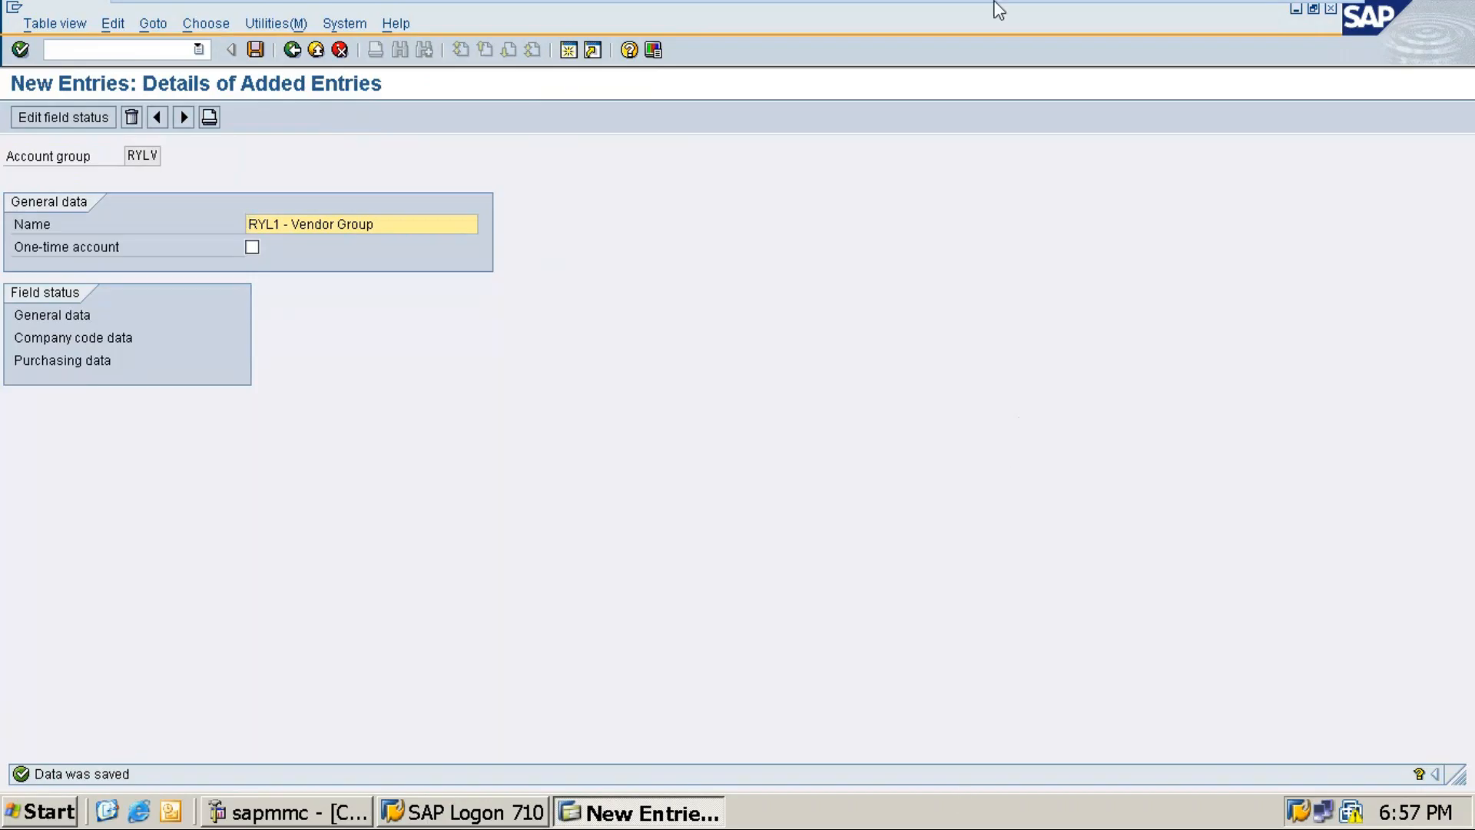
# Step: Glance at the SAP screen again, then return to the Word notes
pyautogui.click(1280, 17)
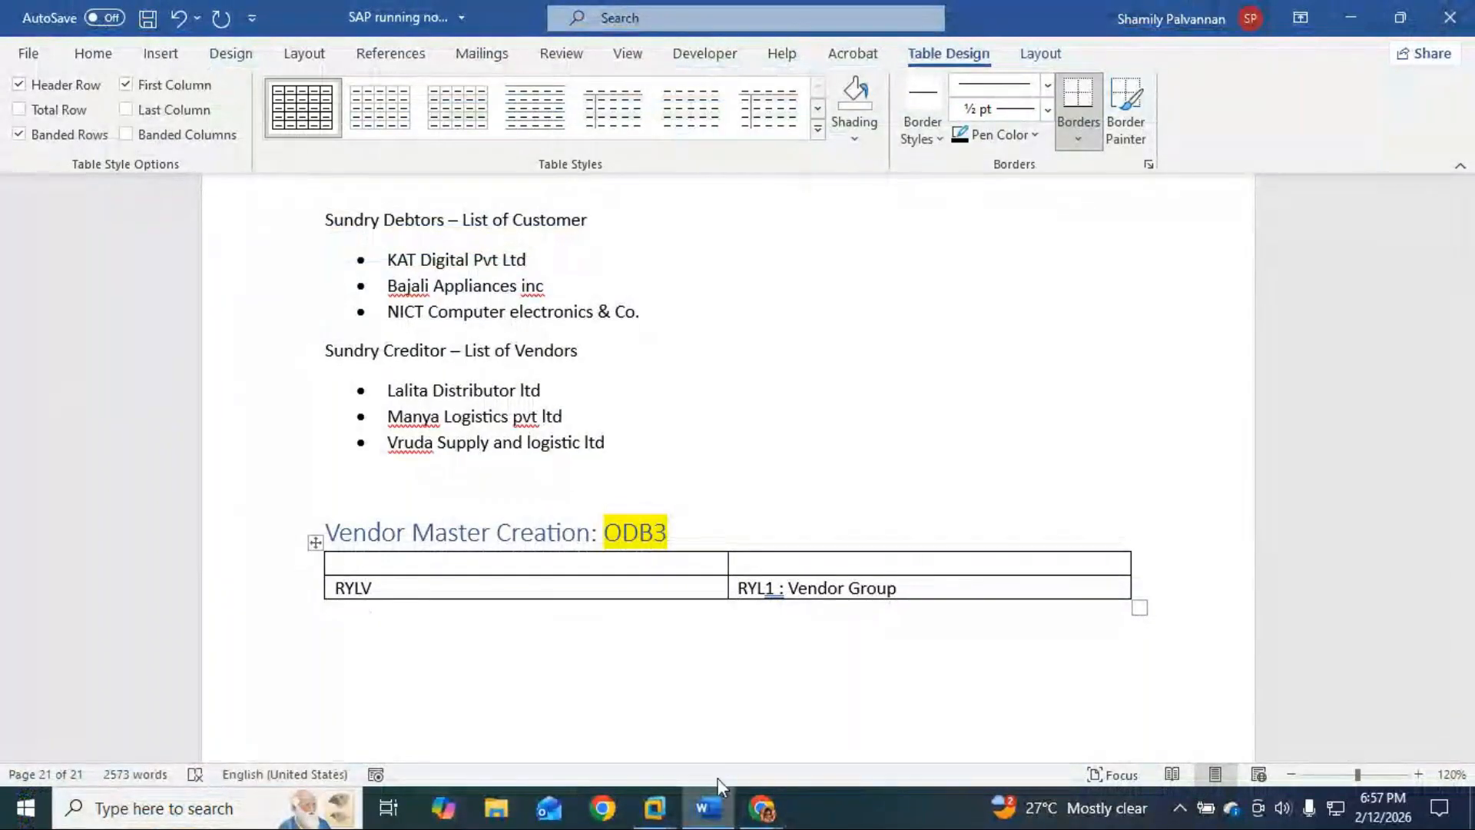
pyautogui.moveTo(654, 807)
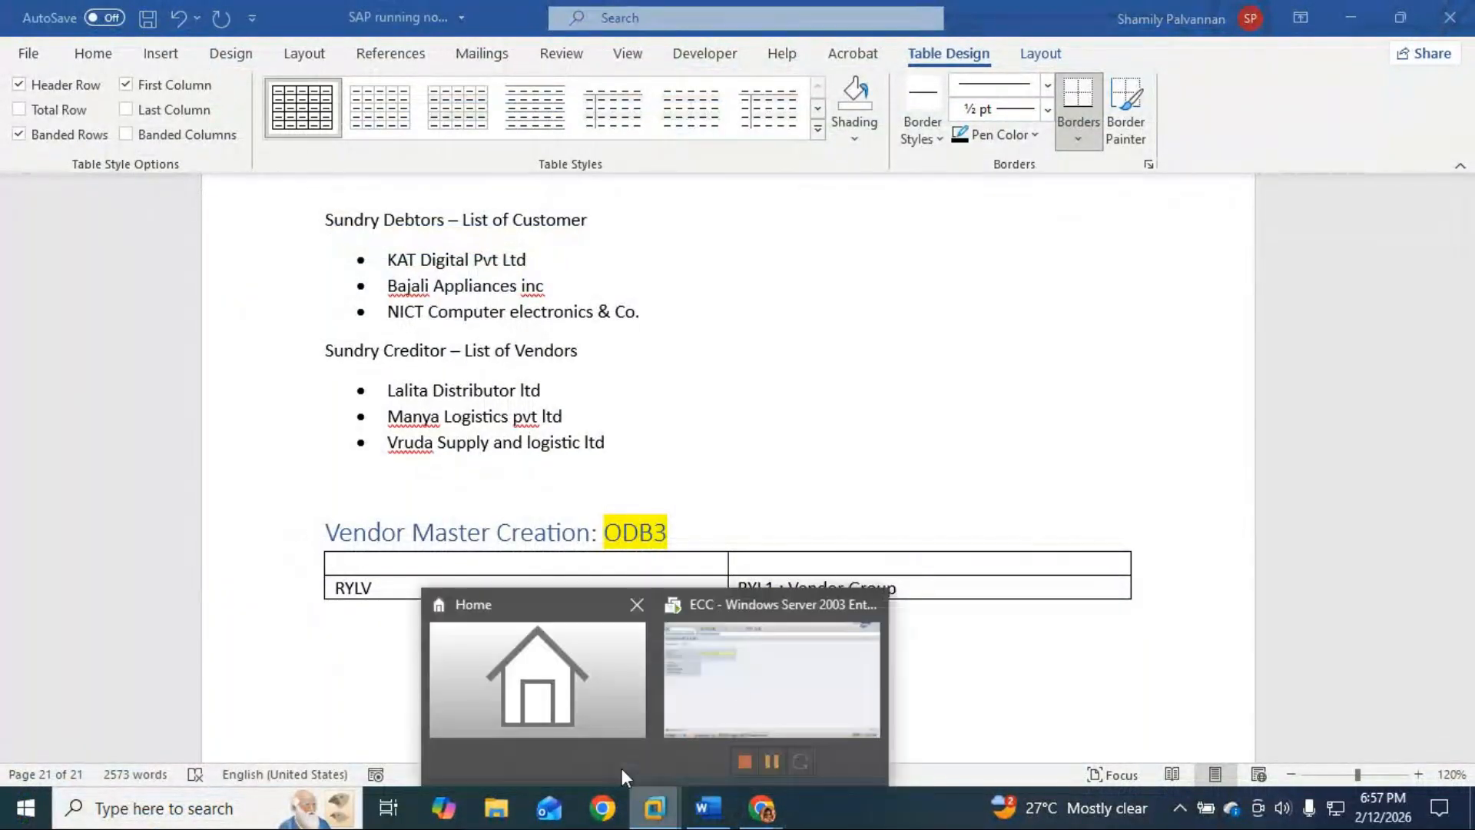
pyautogui.click(743, 712)
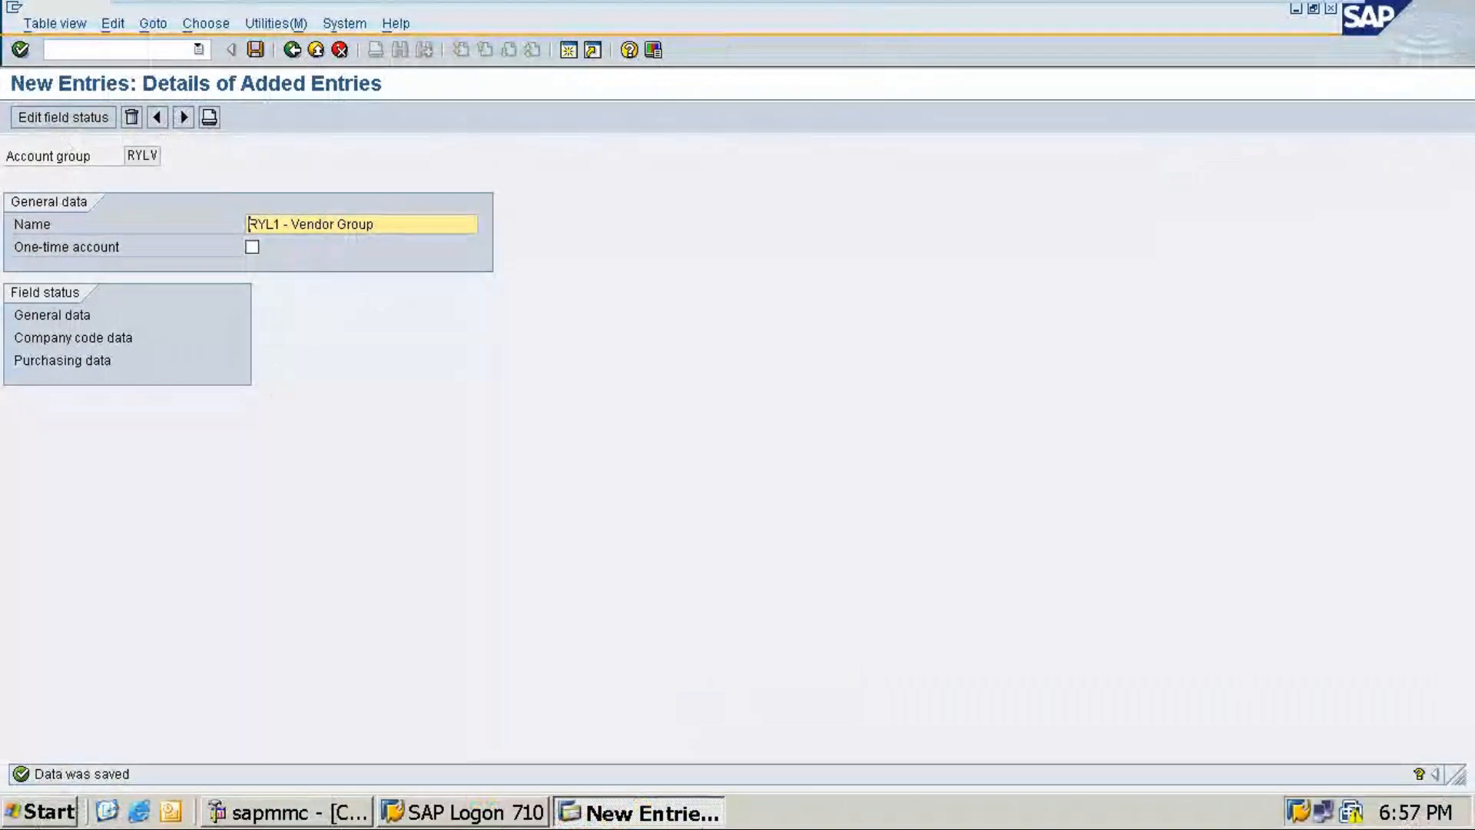
pyautogui.moveTo(991, 3)
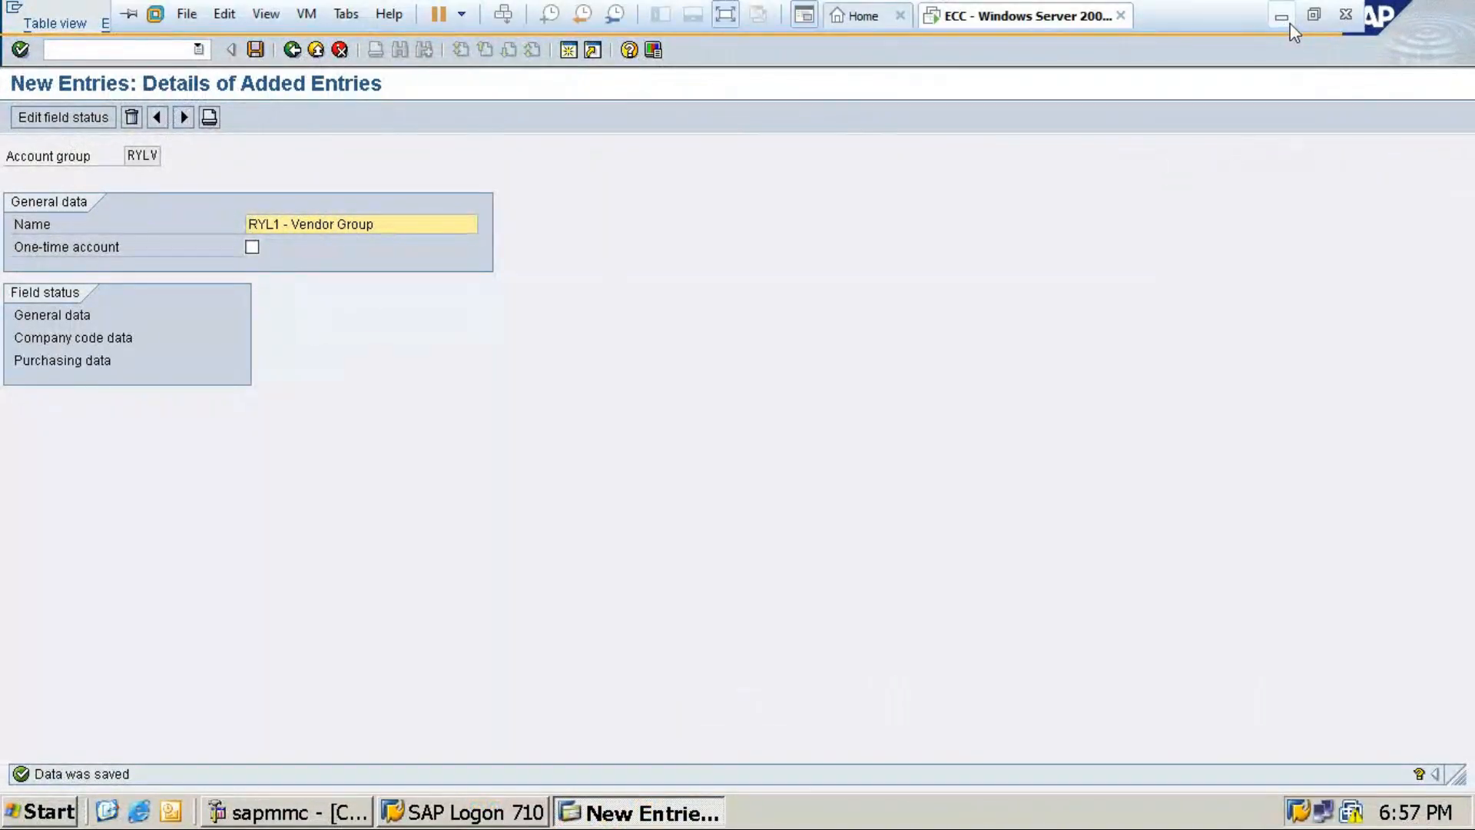
pyautogui.click(1291, 24)
# Step: Label the table's header row 'Account Group' and 'Name', and start a line beneath
pyautogui.write('Account Group')
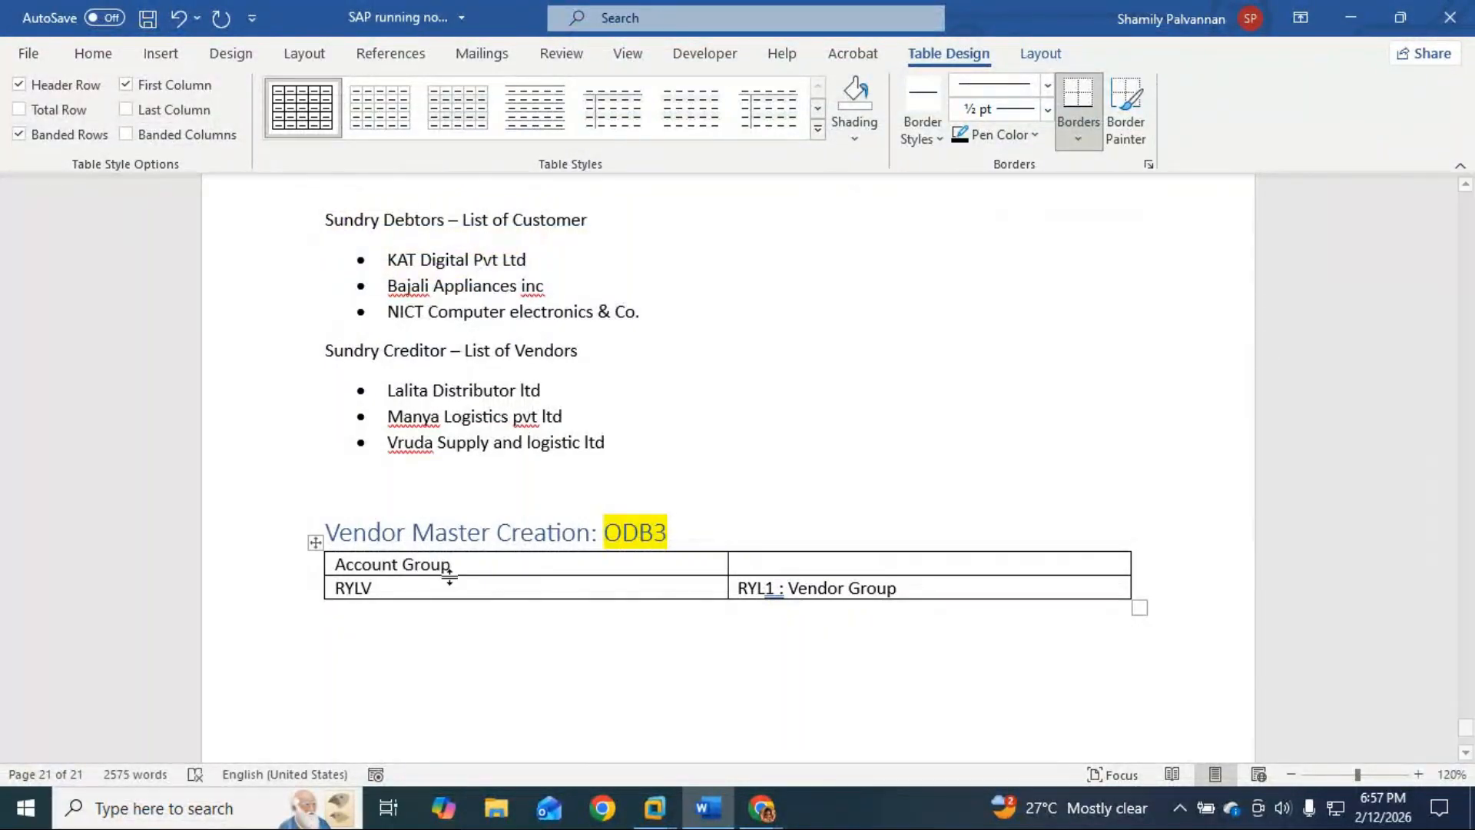
pyautogui.click(778, 567)
pyautogui.write('Name')
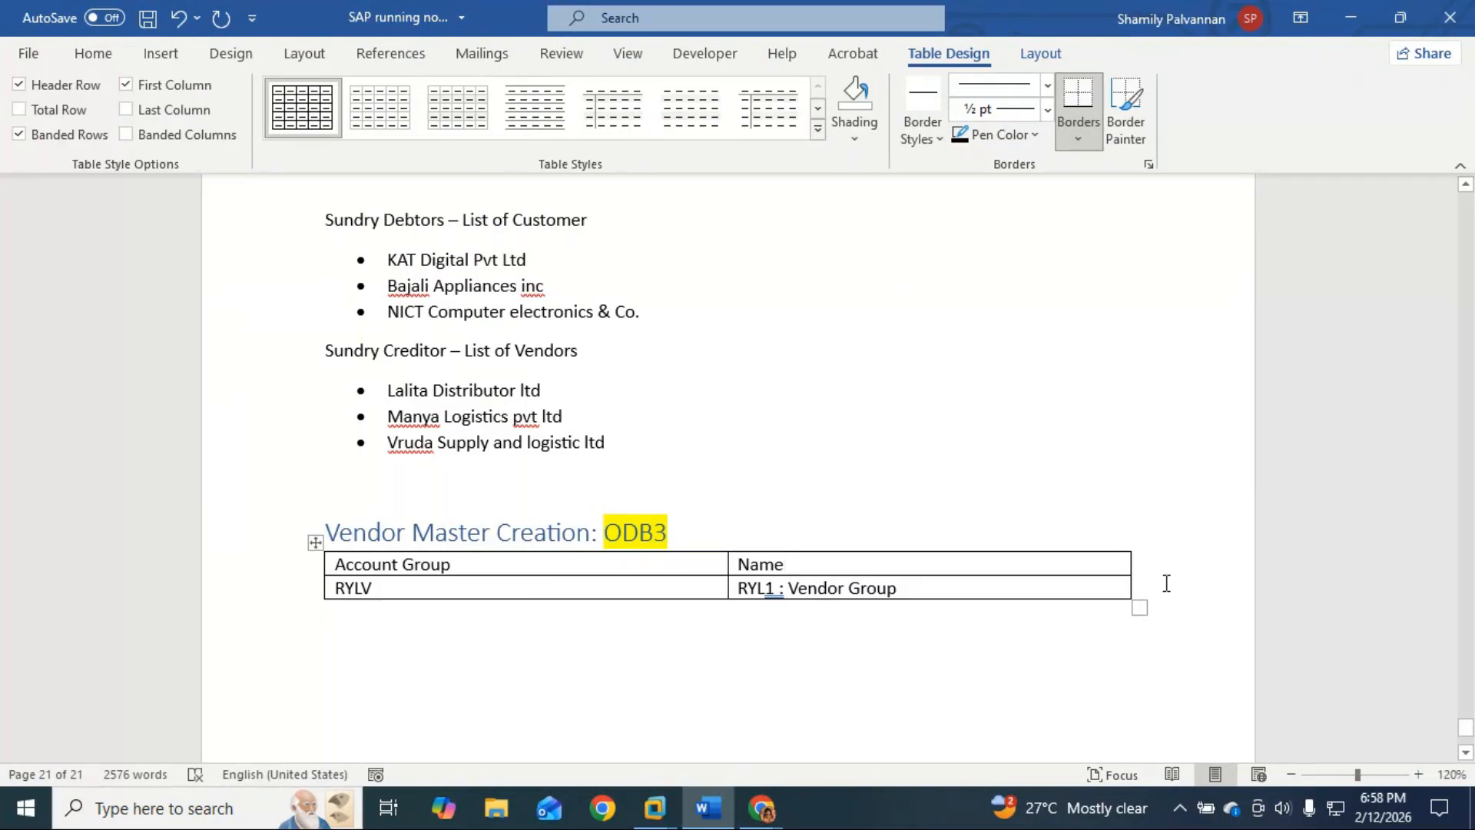
pyautogui.click(1184, 649)
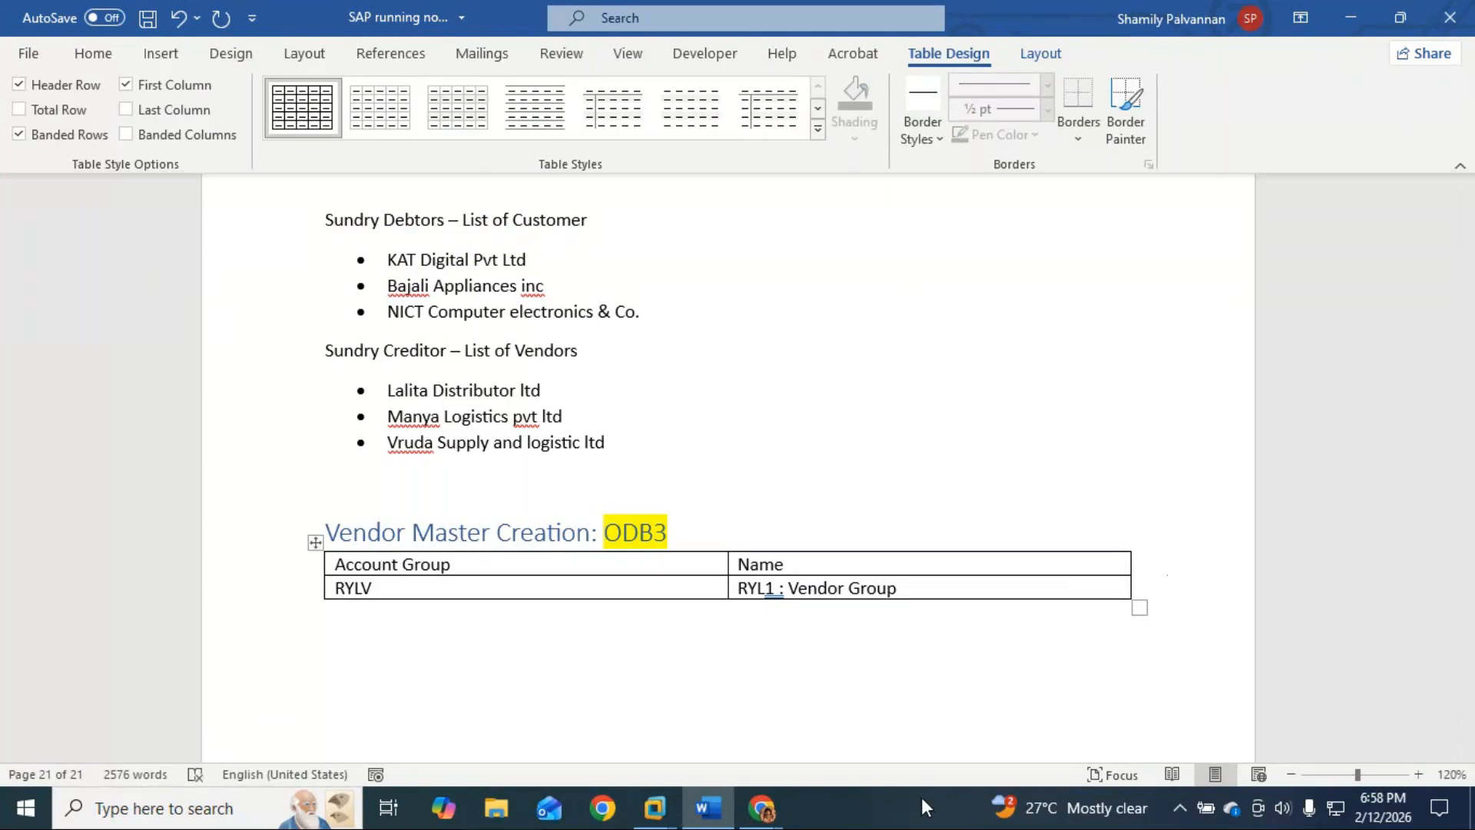
pyautogui.press('Return')
# Step: Type 'Select - under field Status --> Company data' below the table
pyautogui.write('Select - Fi')
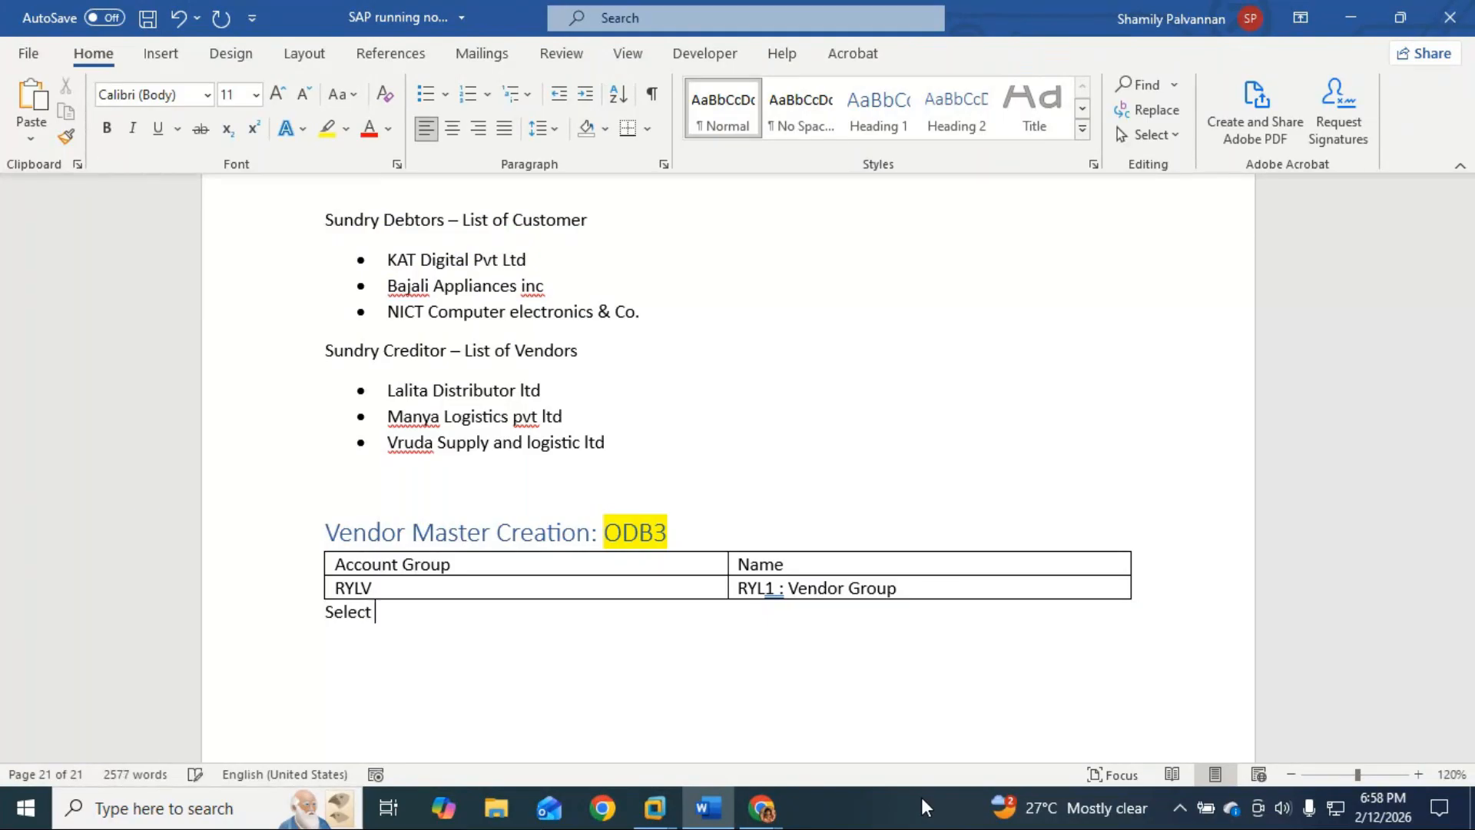
pyautogui.press('BackSpace')
pyautogui.press('BackSpace')
pyautogui.write('under f')
pyautogui.write('iled')
pyautogui.press('BackSpace')
pyautogui.press('BackSpace')
pyautogui.press('BackSpace')
pyautogui.write('ed')
pyautogui.press('BackSpace')
pyautogui.write('ld Stust')
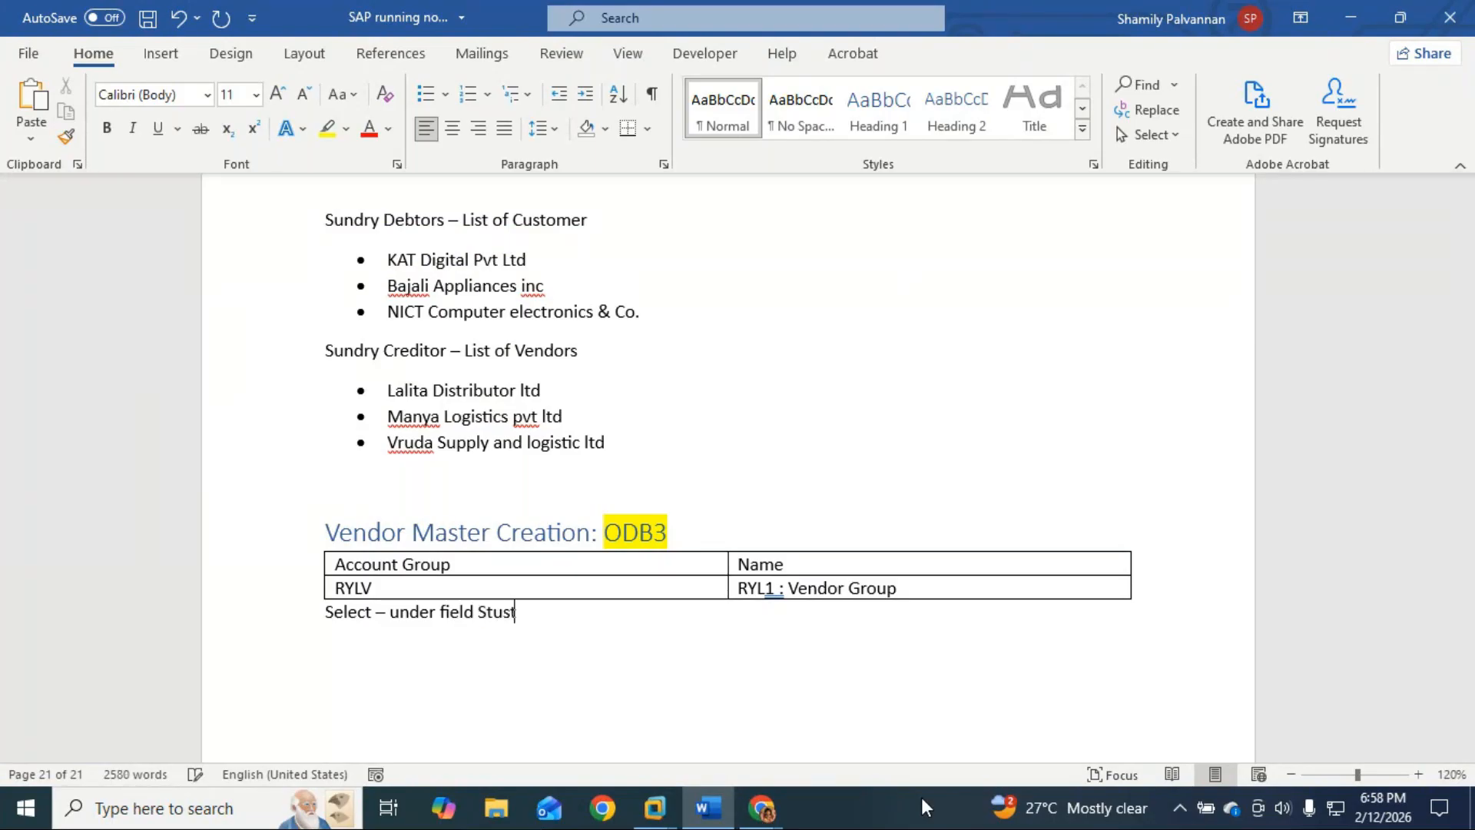
pyautogui.press('BackSpace')
pyautogui.press('BackSpace')
pyautogui.press('BackSpace')
pyautogui.press('BackSpace')
pyautogui.write('atus ')
pyautogui.write('-->')
pyautogui.write(' Compand')
pyautogui.write('ta')
pyautogui.press('BackSpace')
pyautogui.press('BackSpace')
pyautogui.press('BackSpace')
pyautogui.write('t')
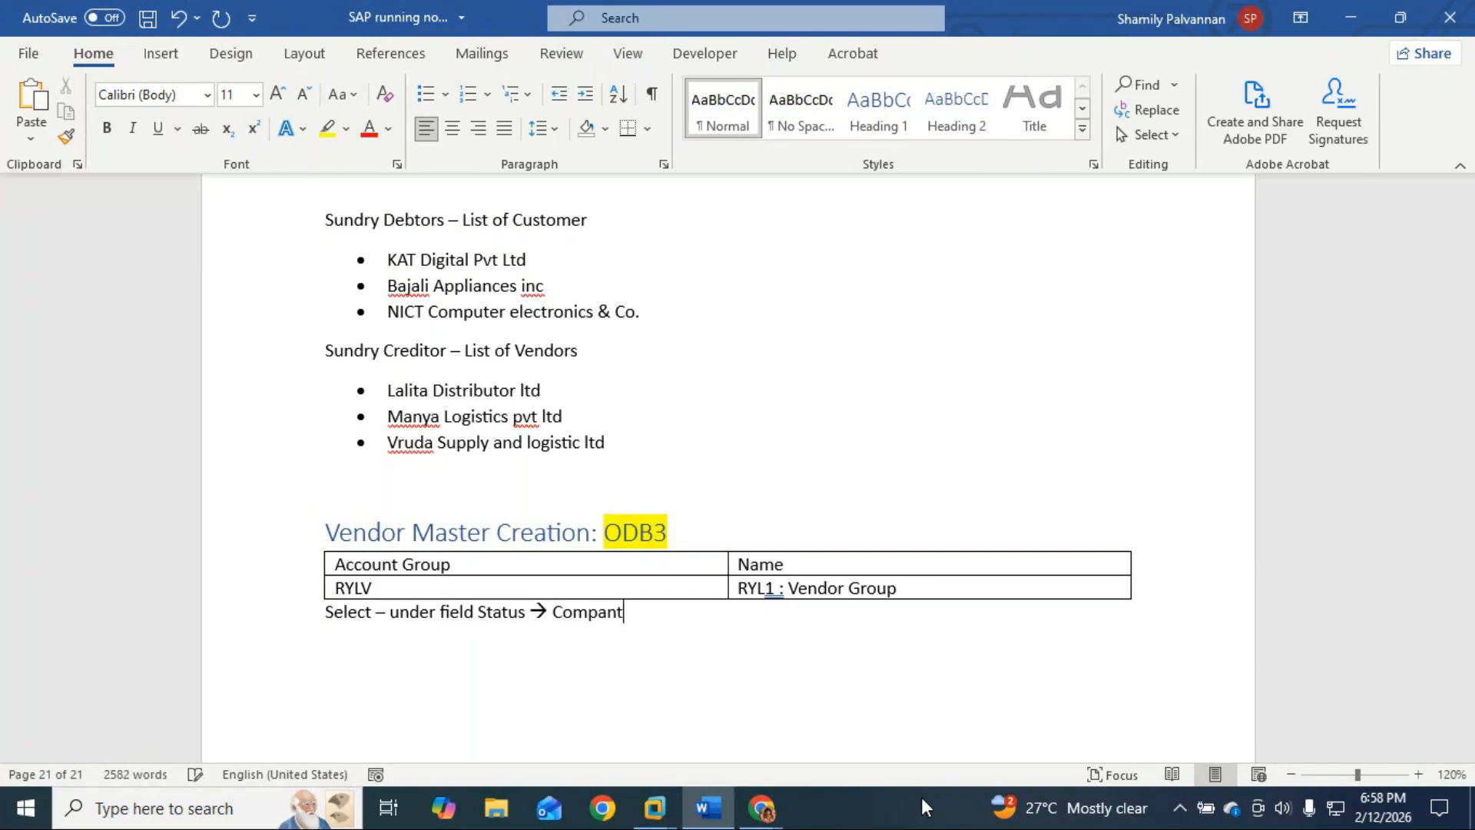
pyautogui.press('BackSpace')
pyautogui.write('y daya')
pyautogui.press('BackSpace')
pyautogui.press('BackSpace')
pyautogui.write('ta')
# Step: Check the Company code data entry in SAP, then correct the note to 'Company code data'
pyautogui.hotkey('alt', 'Tab')
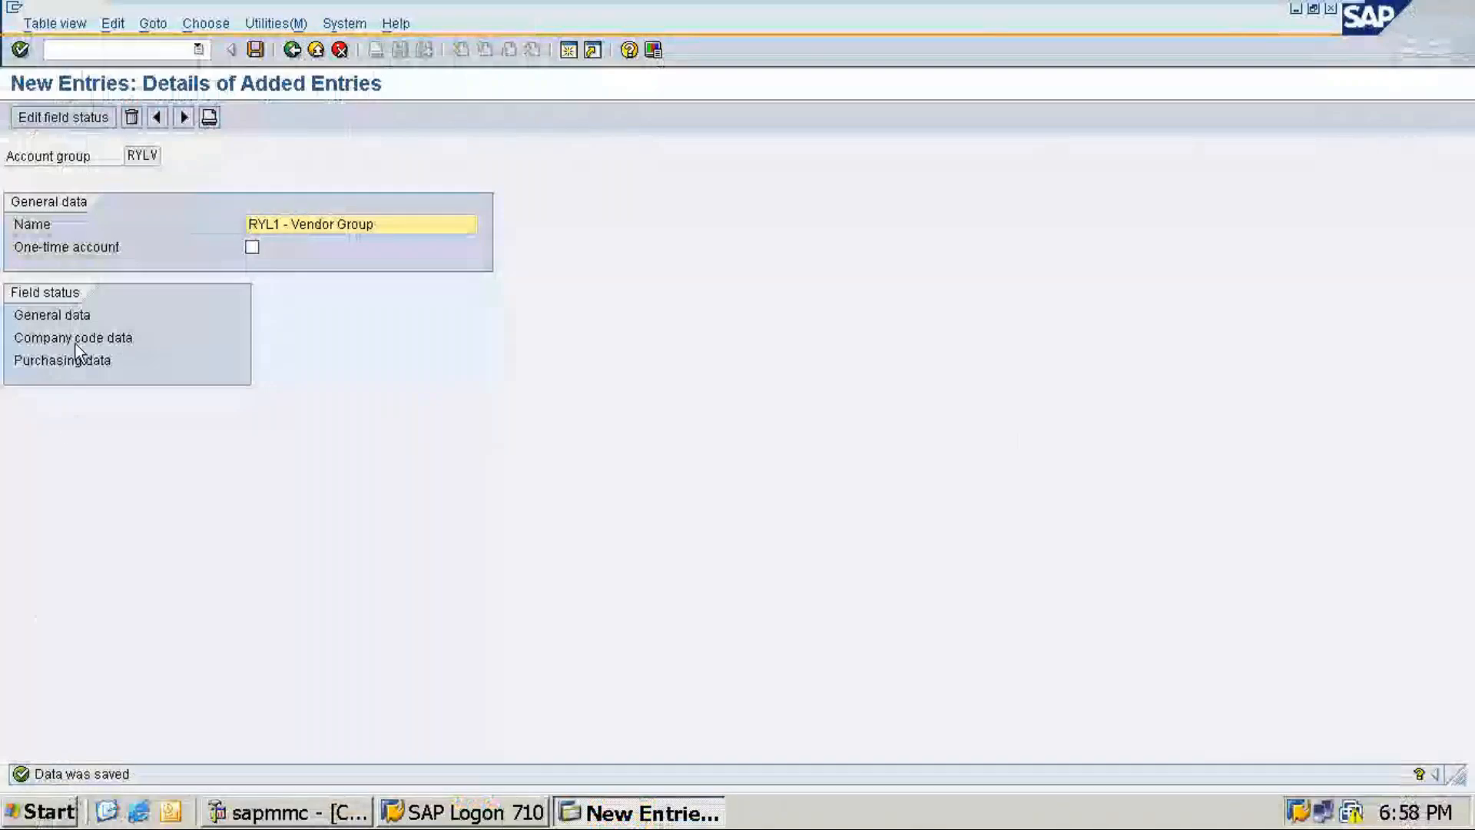
pyautogui.doubleClick(79, 330)
pyautogui.hotkey('alt', 'Tab')
pyautogui.hotkey('alt', 'Tab')
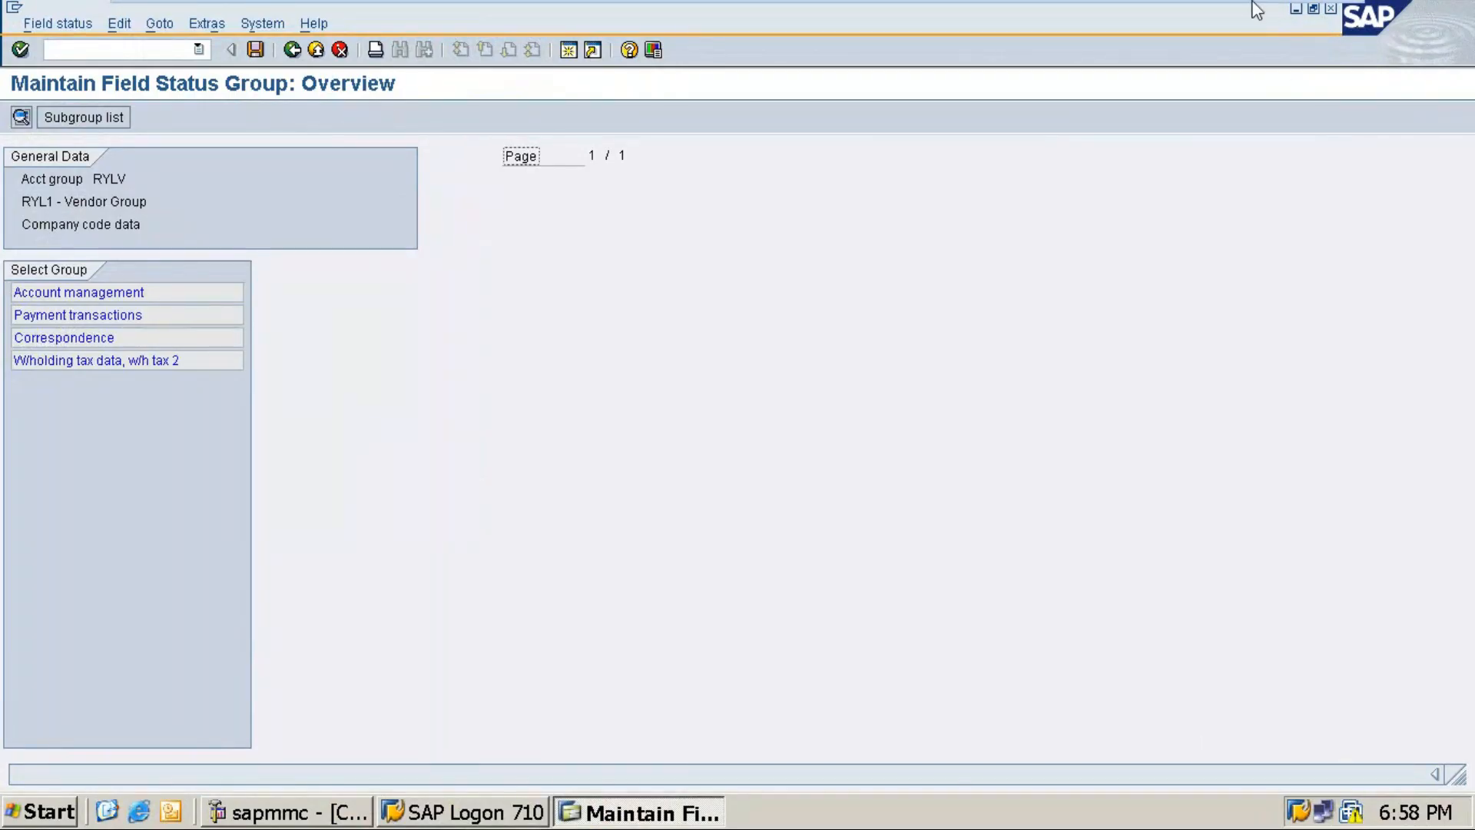
pyautogui.click(1281, 16)
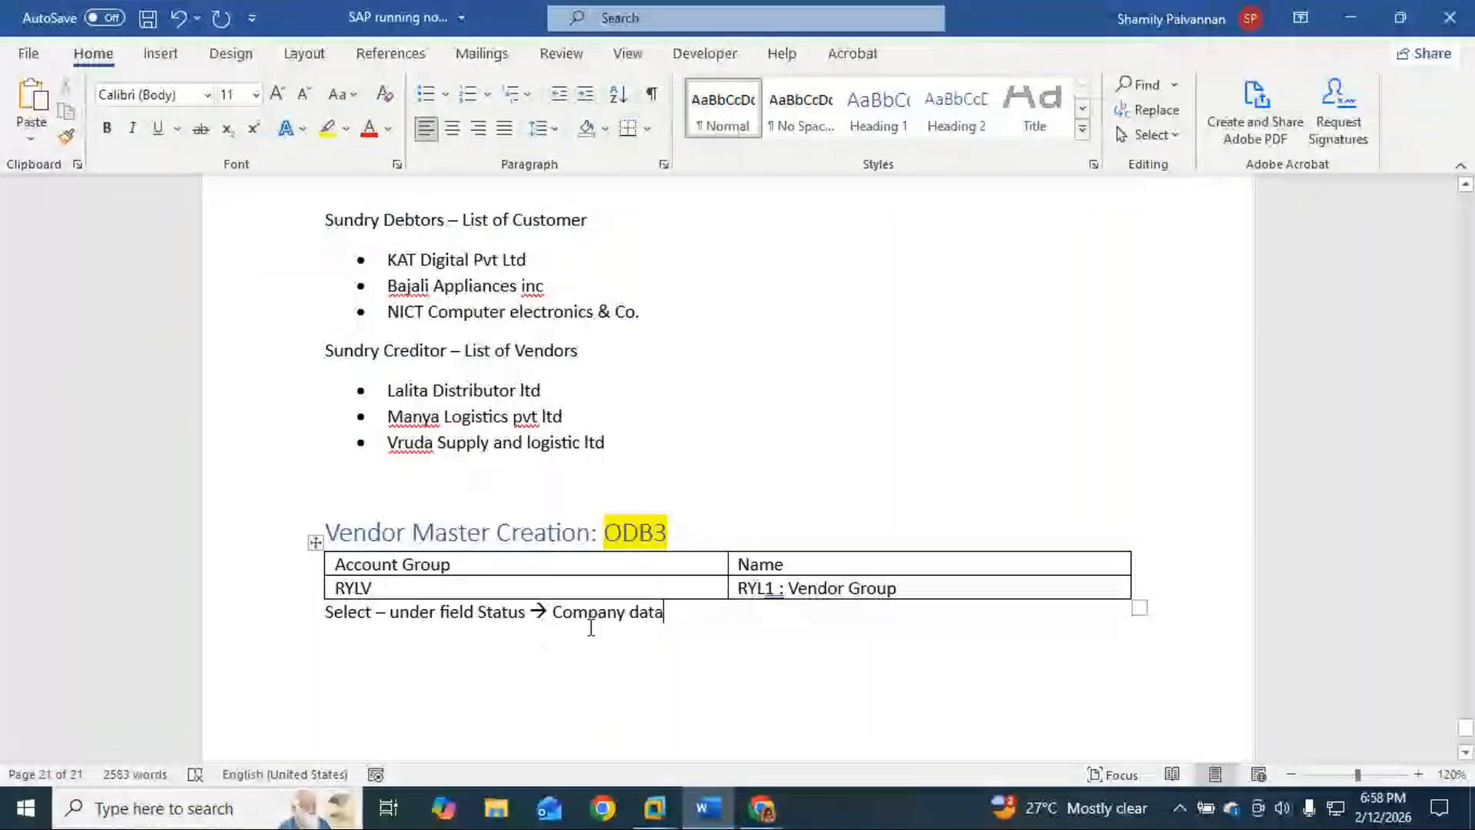
pyautogui.click(629, 613)
pyautogui.write('code')
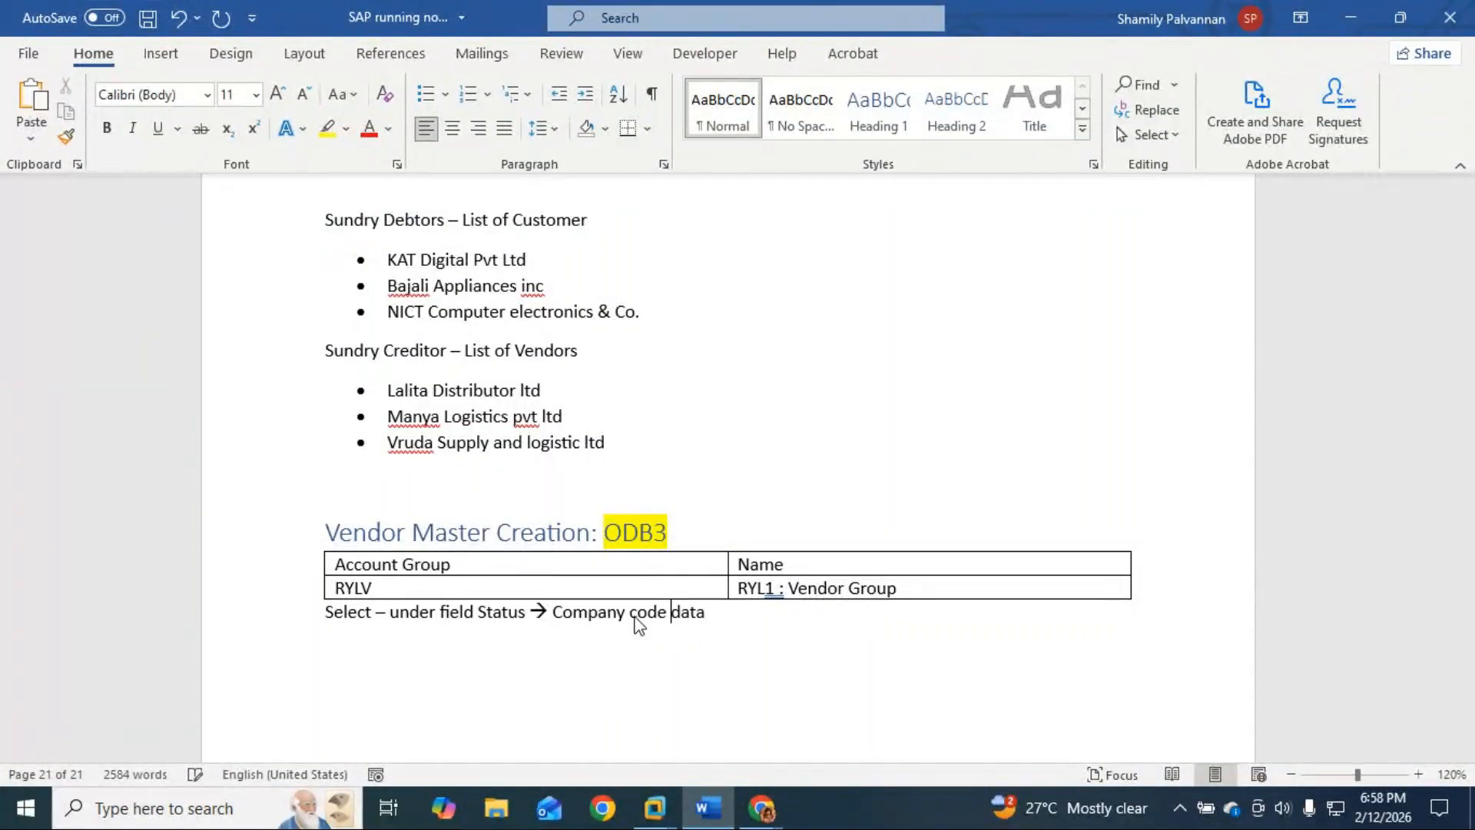
# Step: Append '--> Accounts Management -- Set Mandatory field to reconciliation account' and a 'Save' line
pyautogui.click(732, 614)
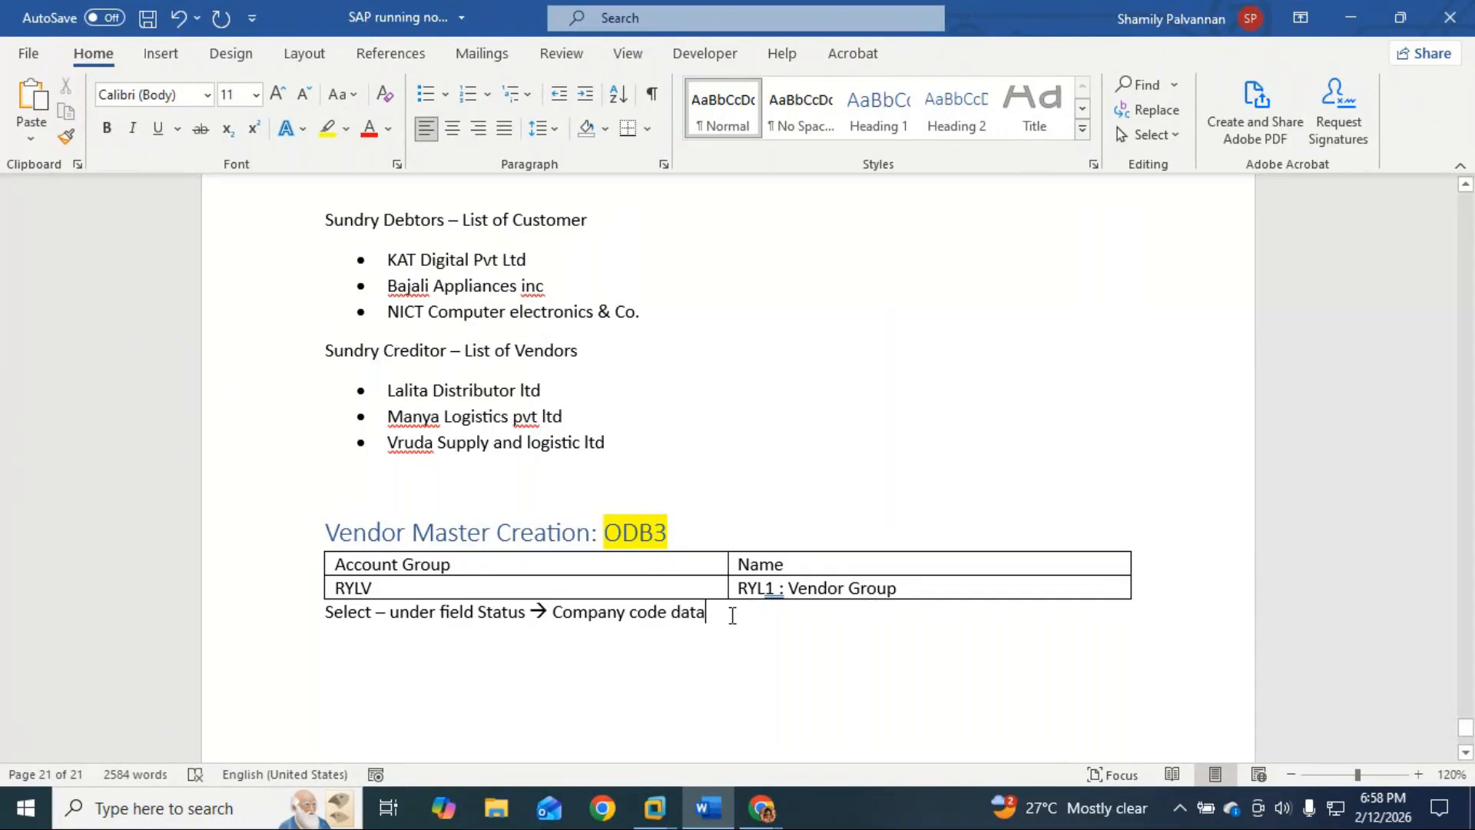
pyautogui.write('--')
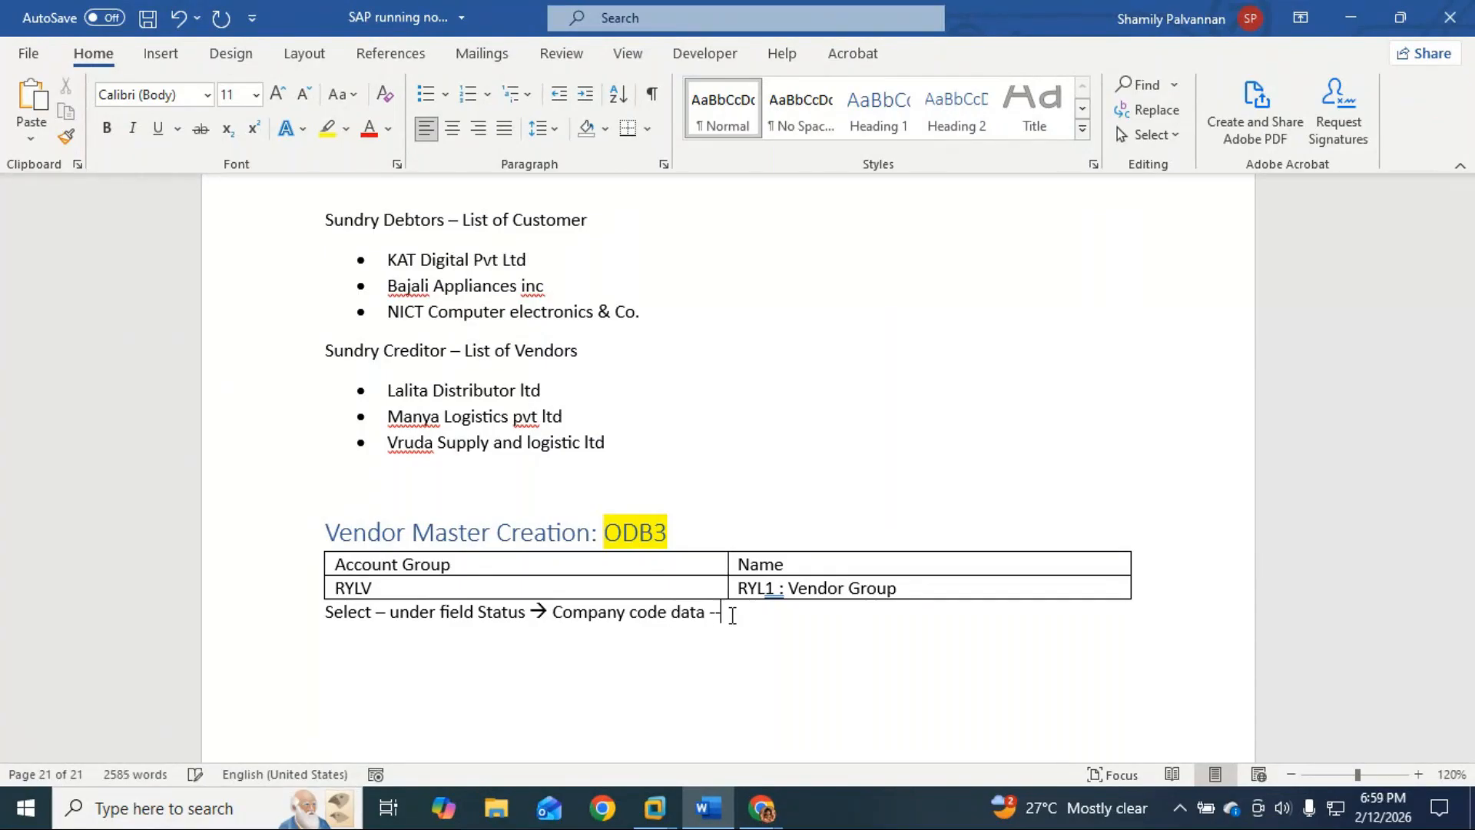
pyautogui.write('> Accounts Management')
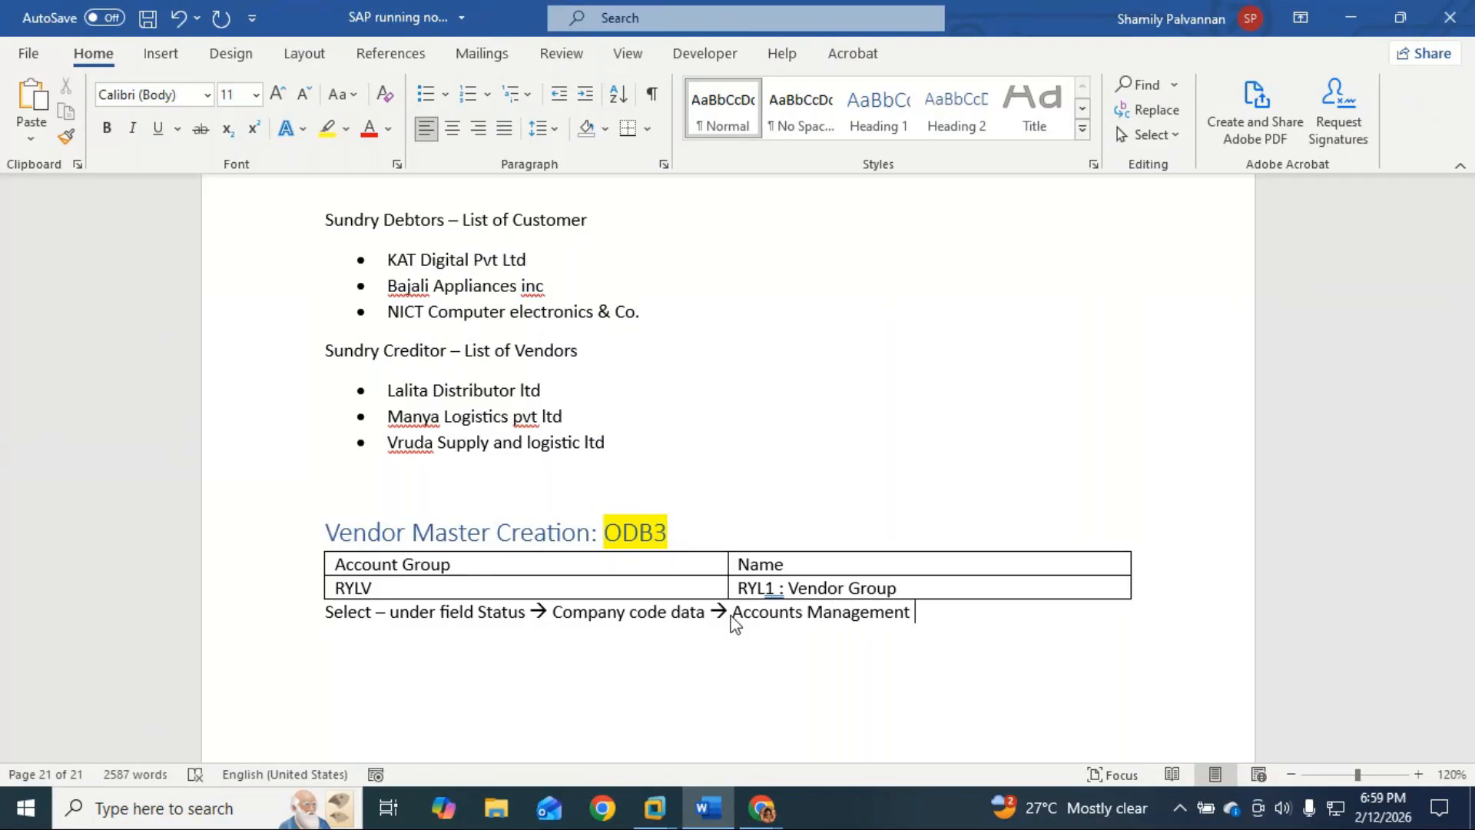
pyautogui.write(' >>')
pyautogui.press('BackSpace')
pyautogui.press('BackSpace')
pyautogui.write('-')
pyautogui.press('BackSpace')
pyautogui.write('-- ')
pyautogui.write('Set ')
pyautogui.write('Manfa')
pyautogui.press('BackSpace')
pyautogui.press('BackSpace')
pyautogui.write('datory filed')
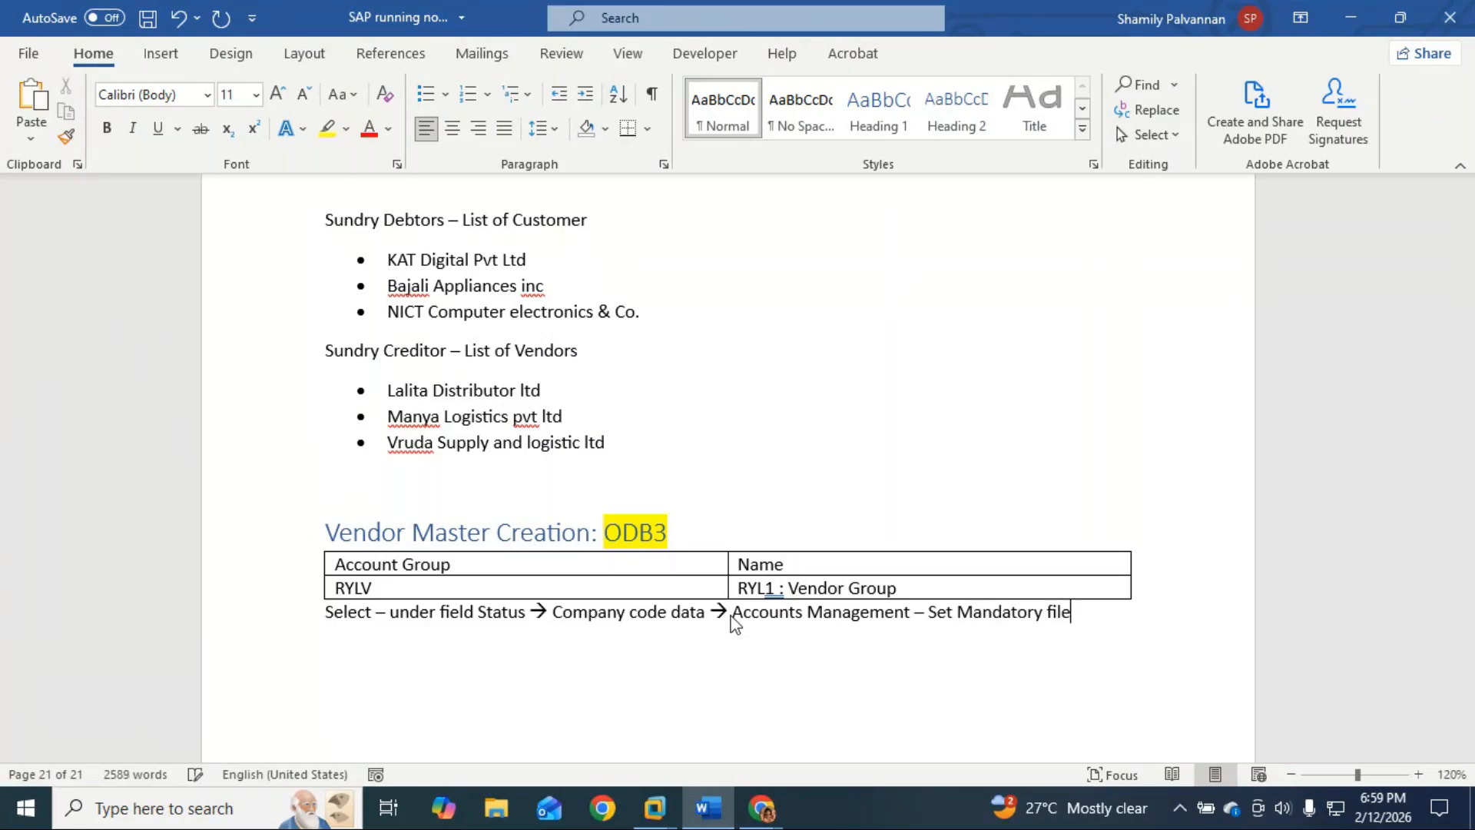
pyautogui.press('BackSpace')
pyautogui.press('BackSpace')
pyautogui.press('BackSpace')
pyautogui.write('eld')
pyautogui.press('BackSpace')
pyautogui.write('to reconciliation account')
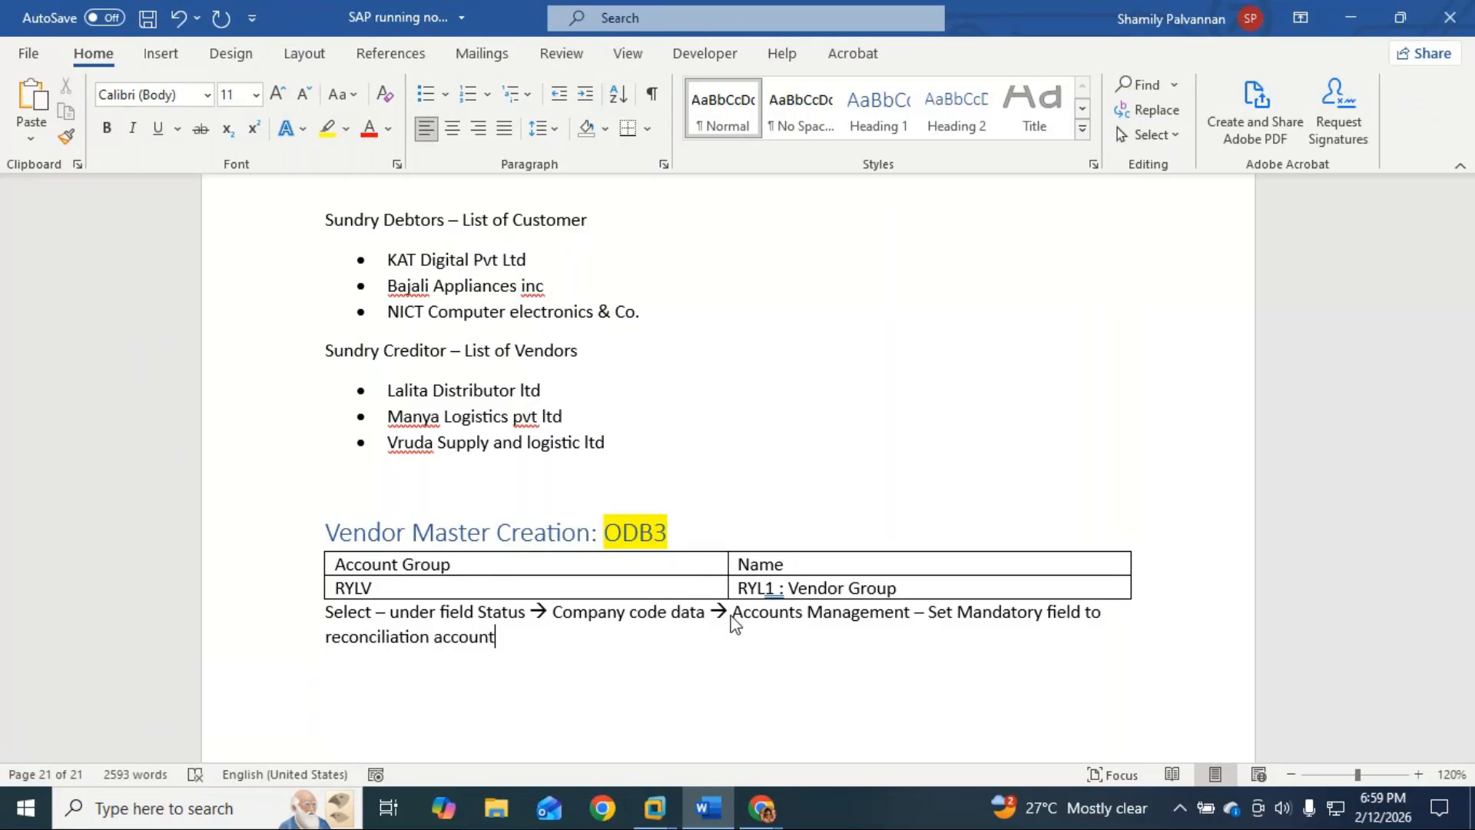
pyautogui.press('Return')
pyautogui.write('Save')
pyautogui.scroll(-3, 736, 624)
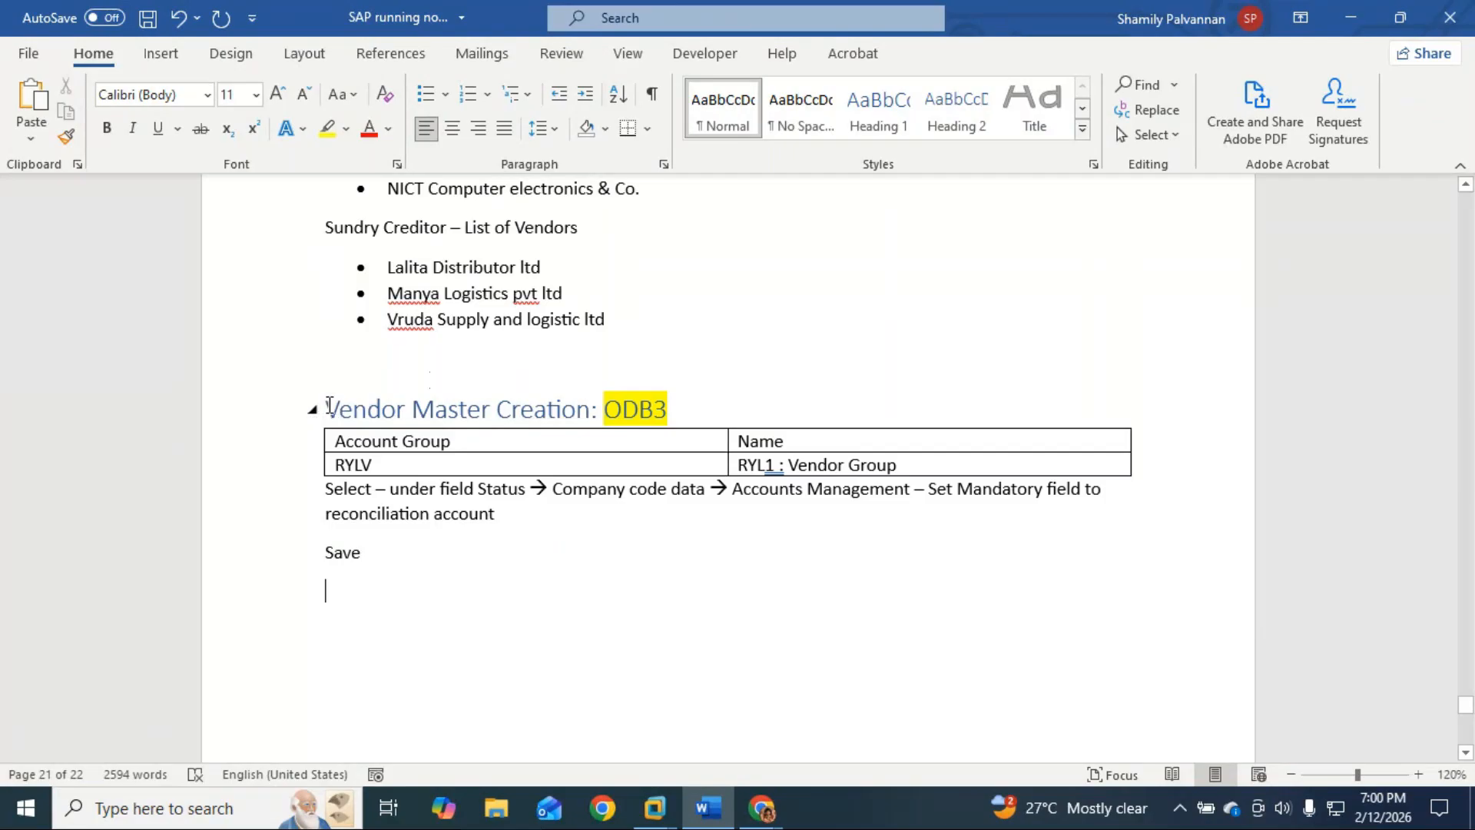
# Step: Duplicate the vendor section below the notes and rename its heading to Customer
pyautogui.moveTo(326, 407); pyautogui.dragTo(372, 567)
pyautogui.hotkey('ctrl', 'c')
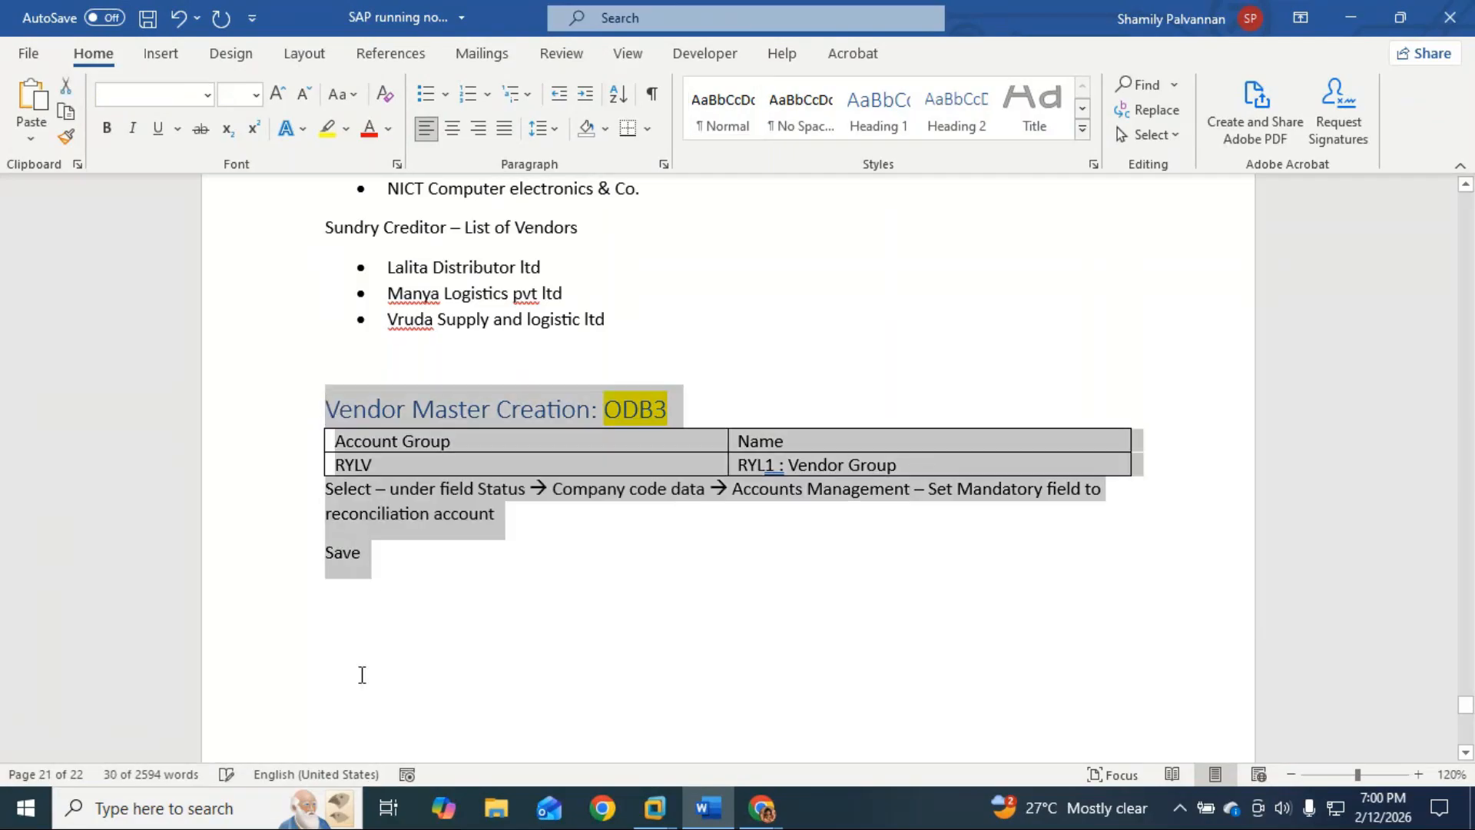
pyautogui.click(344, 649)
pyautogui.hotkey('ctrl', 'v')
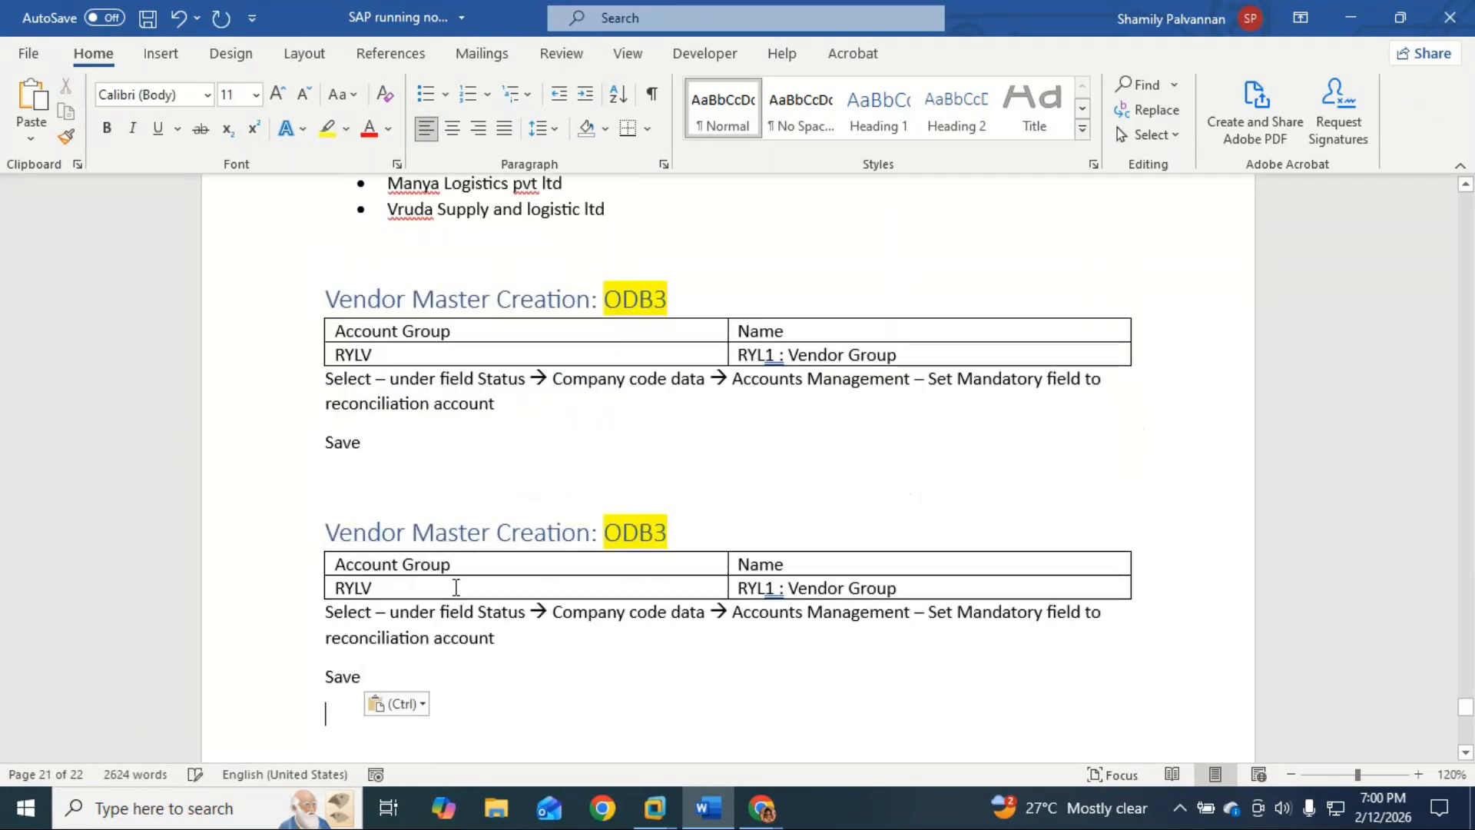
pyautogui.doubleClick(378, 529)
pyautogui.write('Custome')
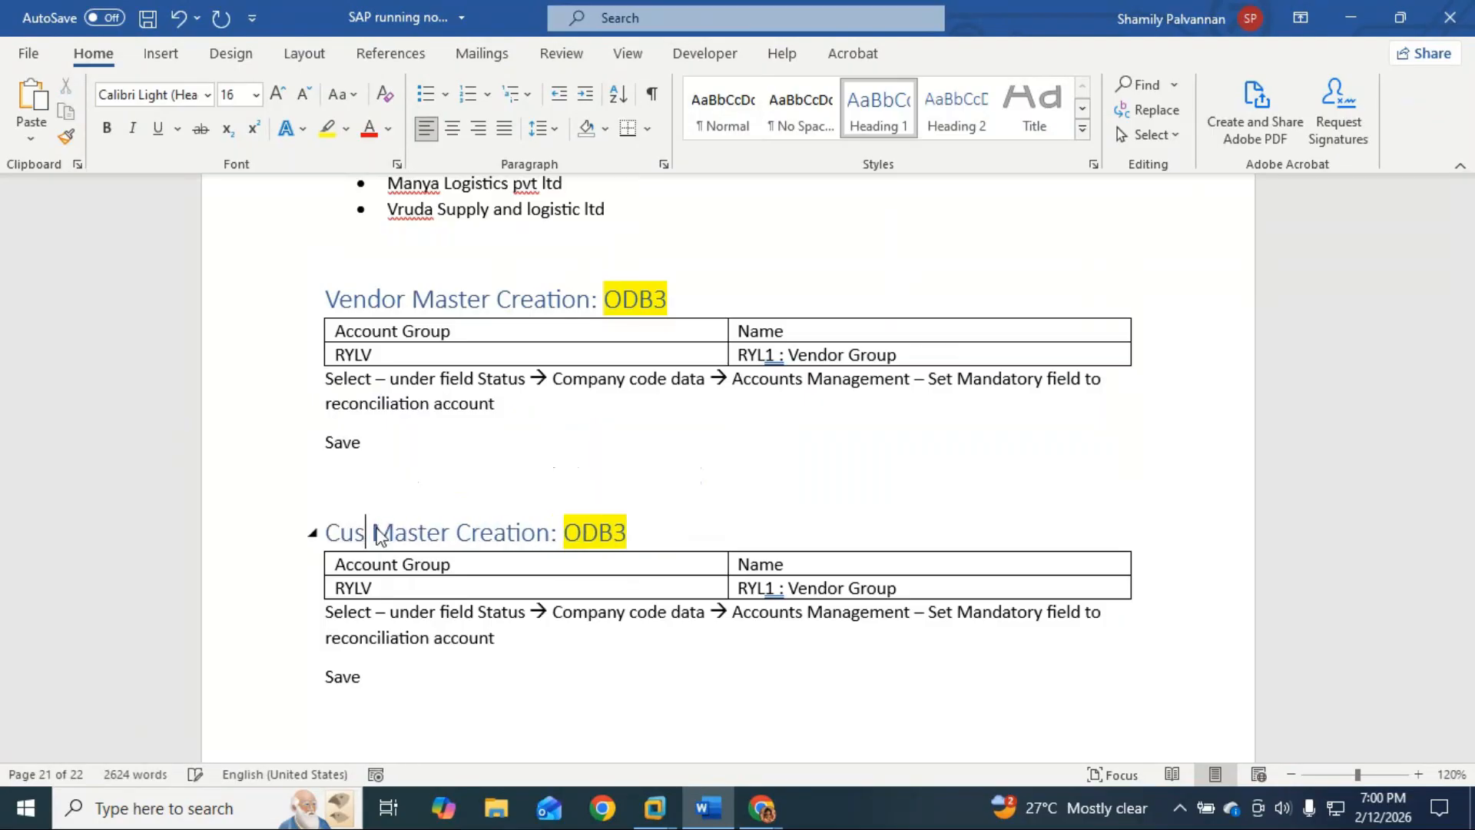
pyautogui.press('BackSpace')
pyautogui.press('BackSpace')
pyautogui.press('BackSpace')
pyautogui.press('BackSpace')
pyautogui.write('tomer')
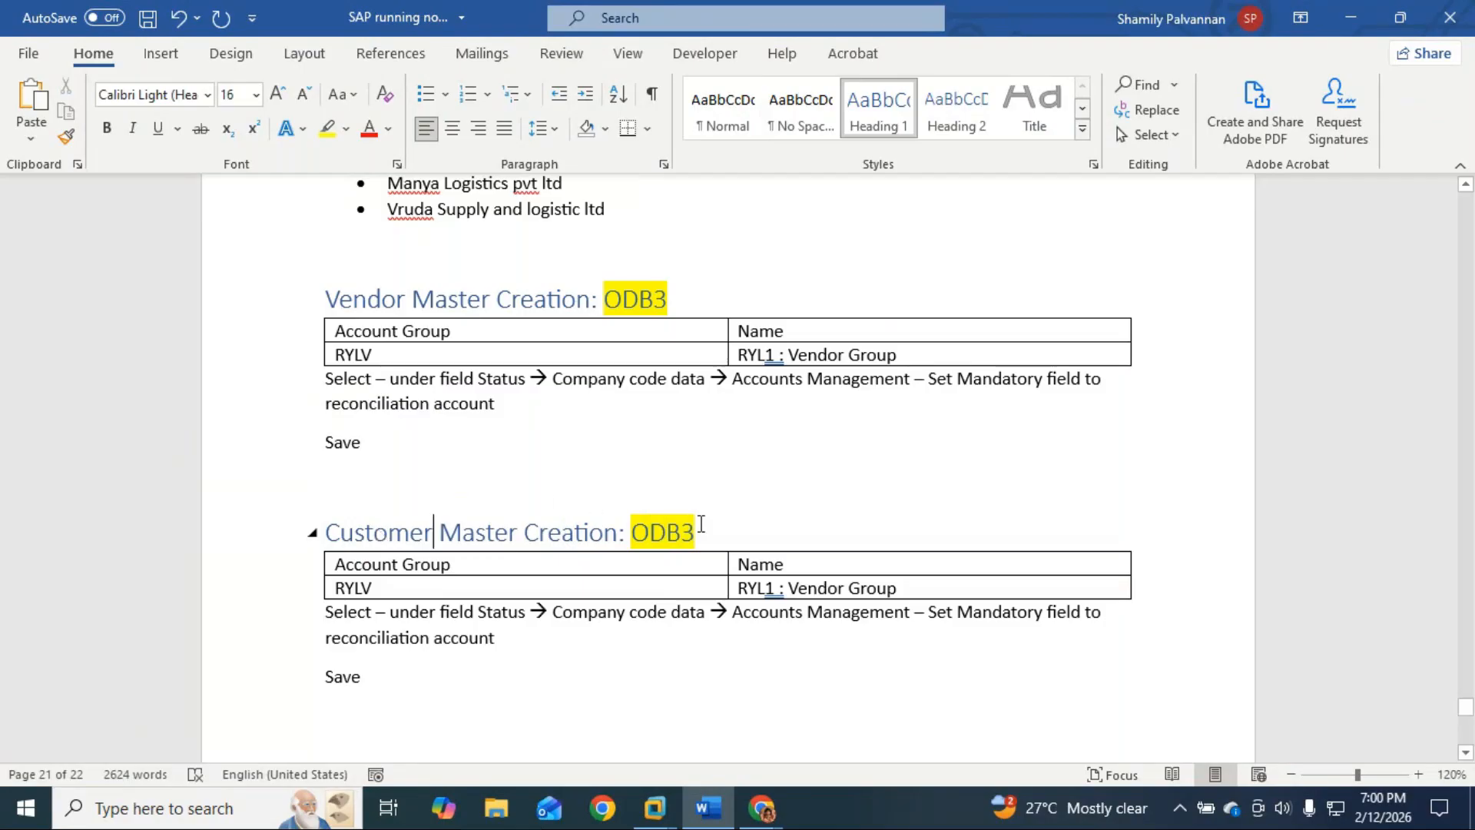
# Step: Fix the transposed letters so both headings' codes read OBD
pyautogui.click(683, 529)
pyautogui.press('BackSpace')
pyautogui.press('BackSpace')
pyautogui.write('BD')
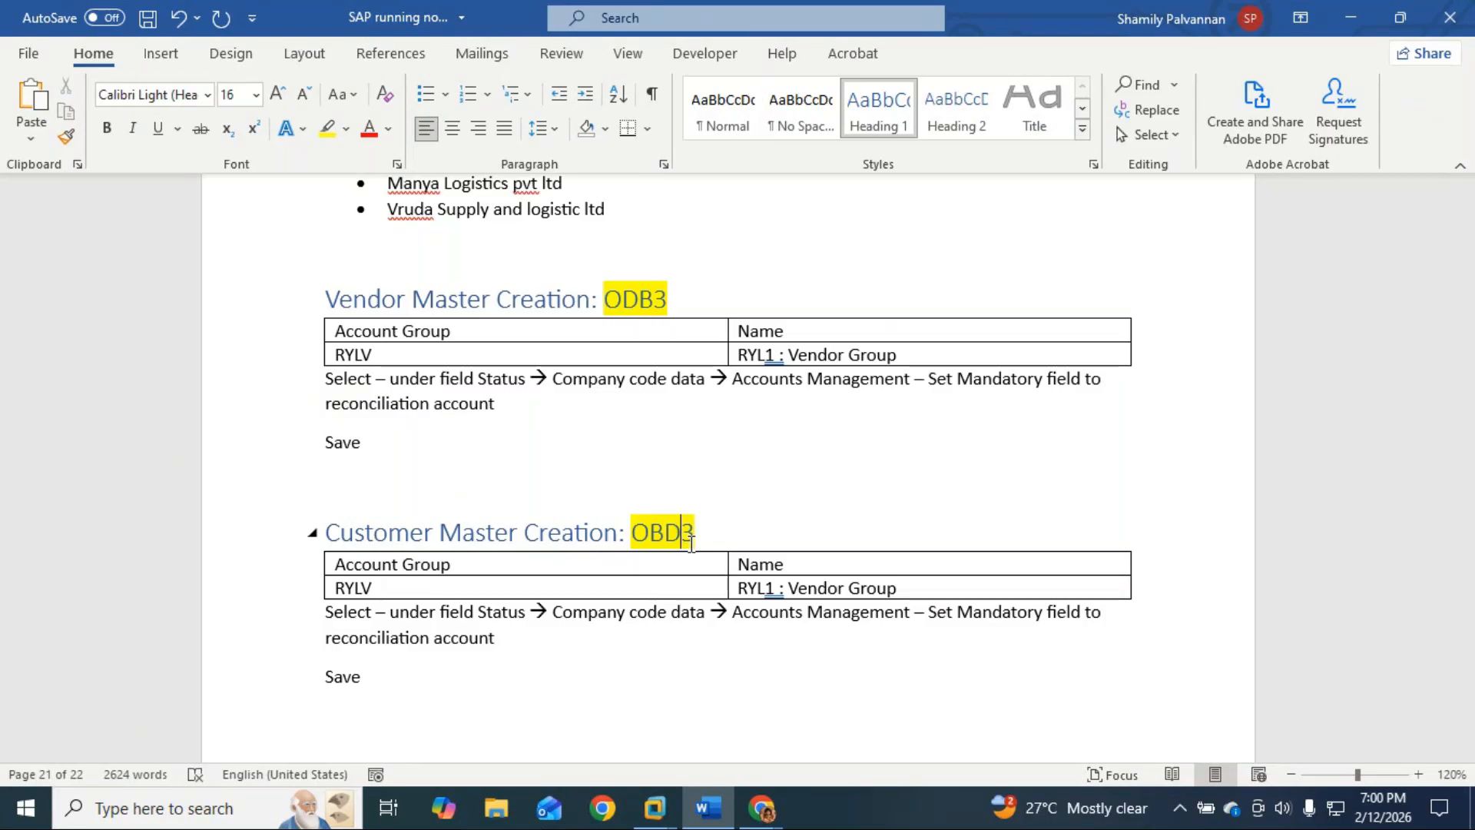
pyautogui.click(638, 299)
pyautogui.press('BackSpace')
pyautogui.write('B')
pyautogui.press('Right')
pyautogui.press('BackSpace')
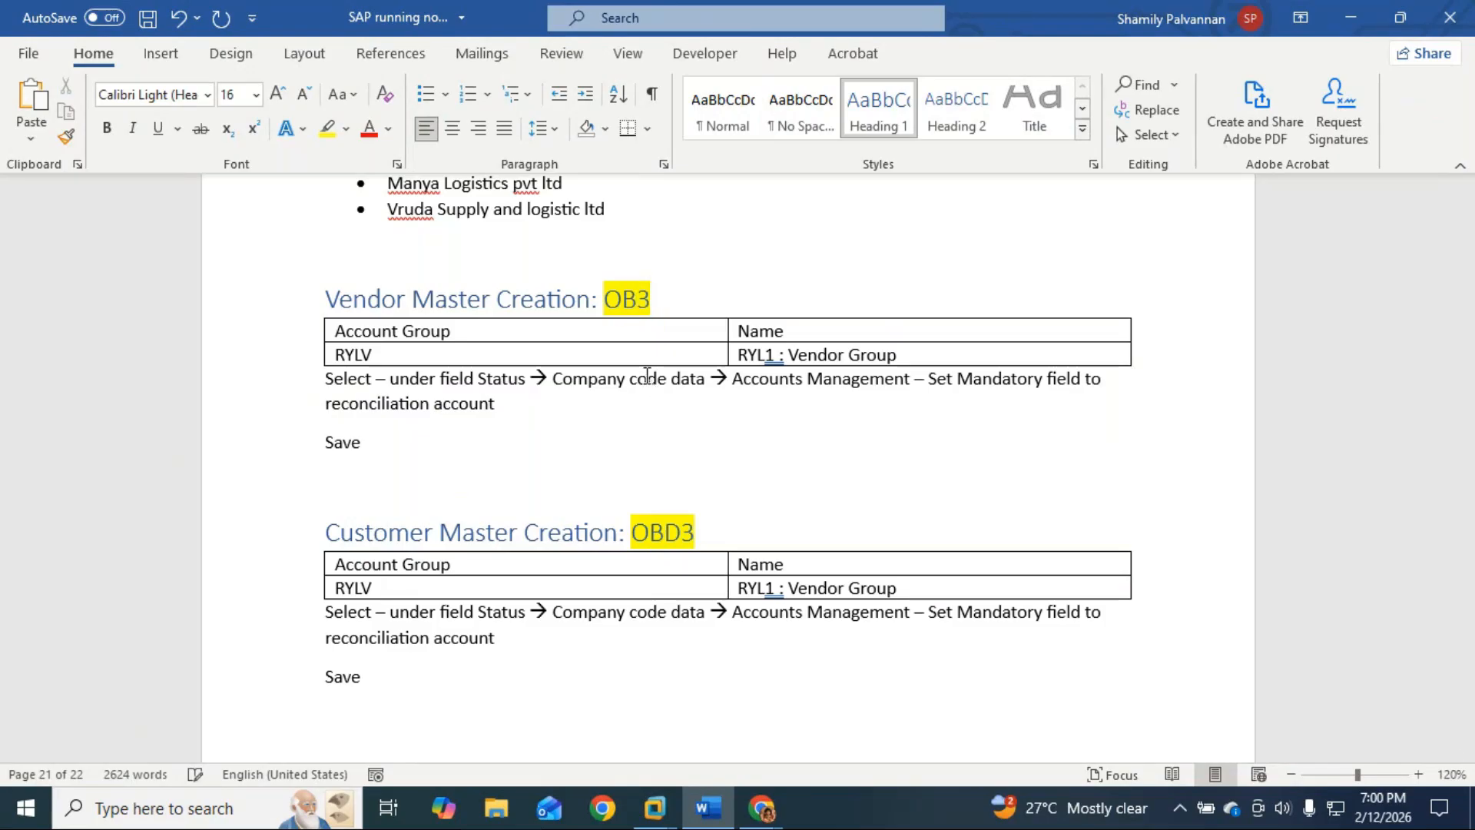
pyautogui.write('D')
# Step: Change the customer heading code to OBD2 and highlight it yellow
pyautogui.click(714, 532)
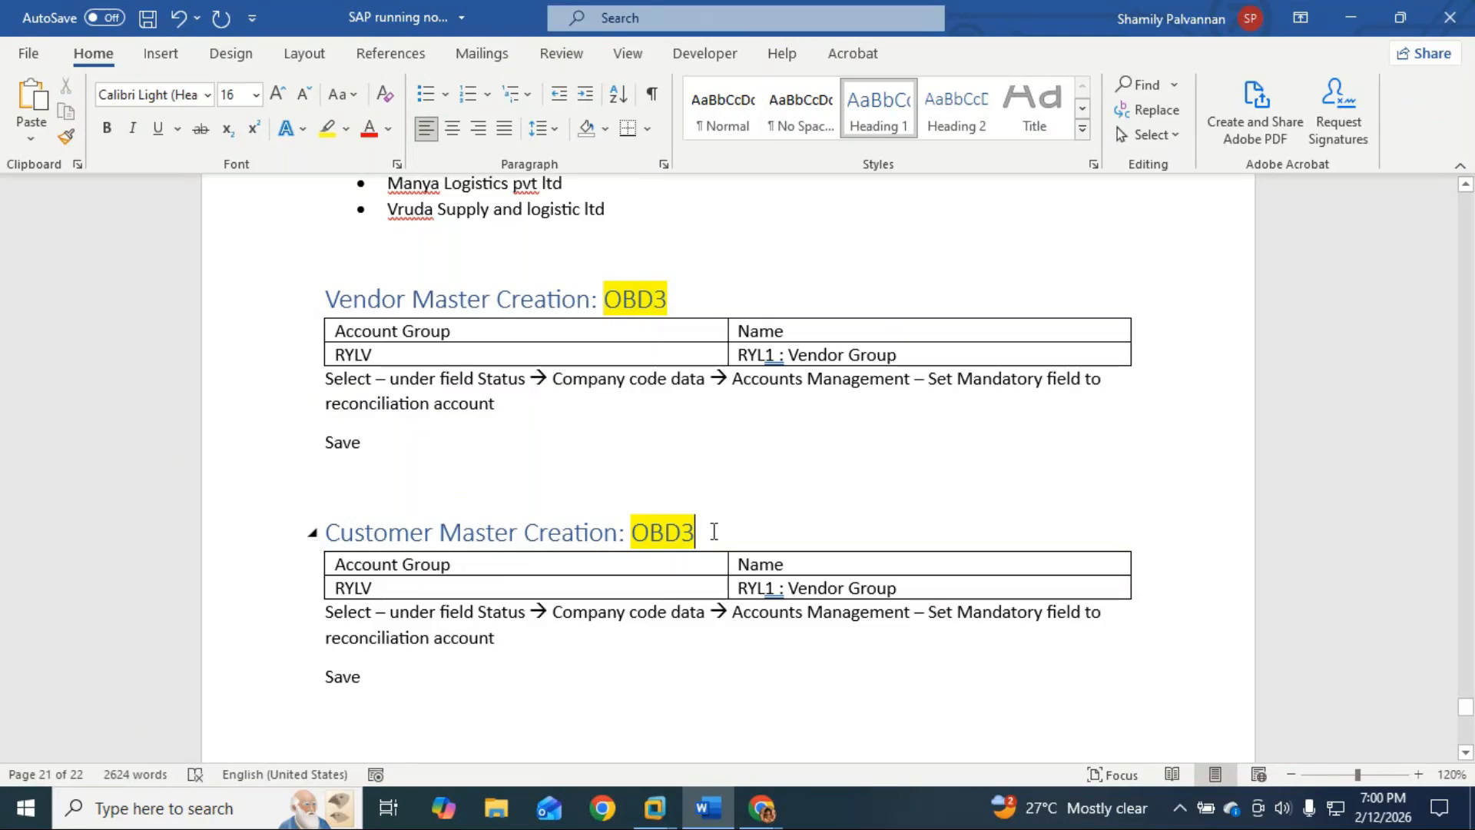
pyautogui.press('BackSpace')
pyautogui.click(632, 656)
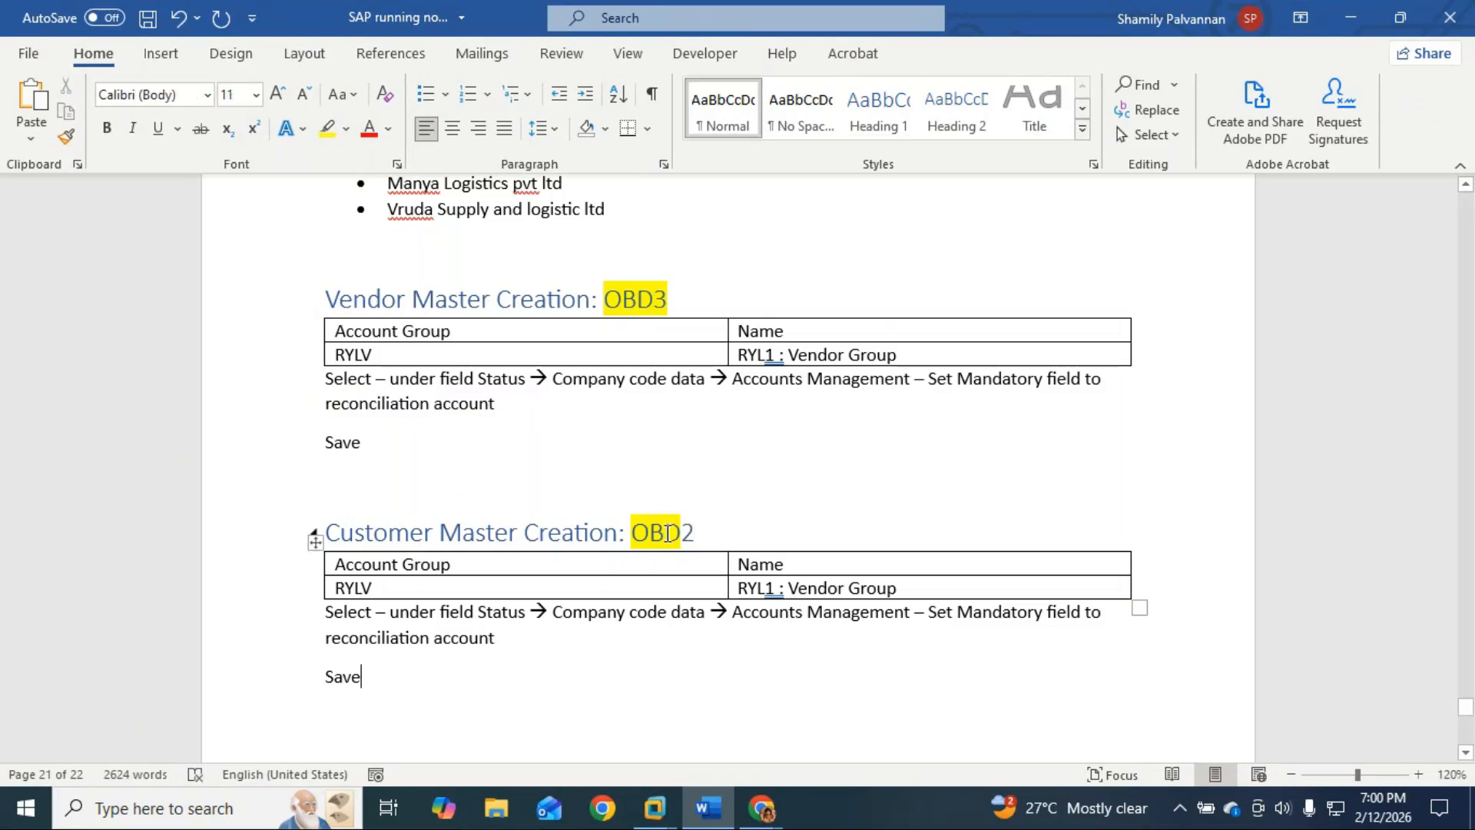
pyautogui.moveTo(695, 532); pyautogui.dragTo(633, 530)
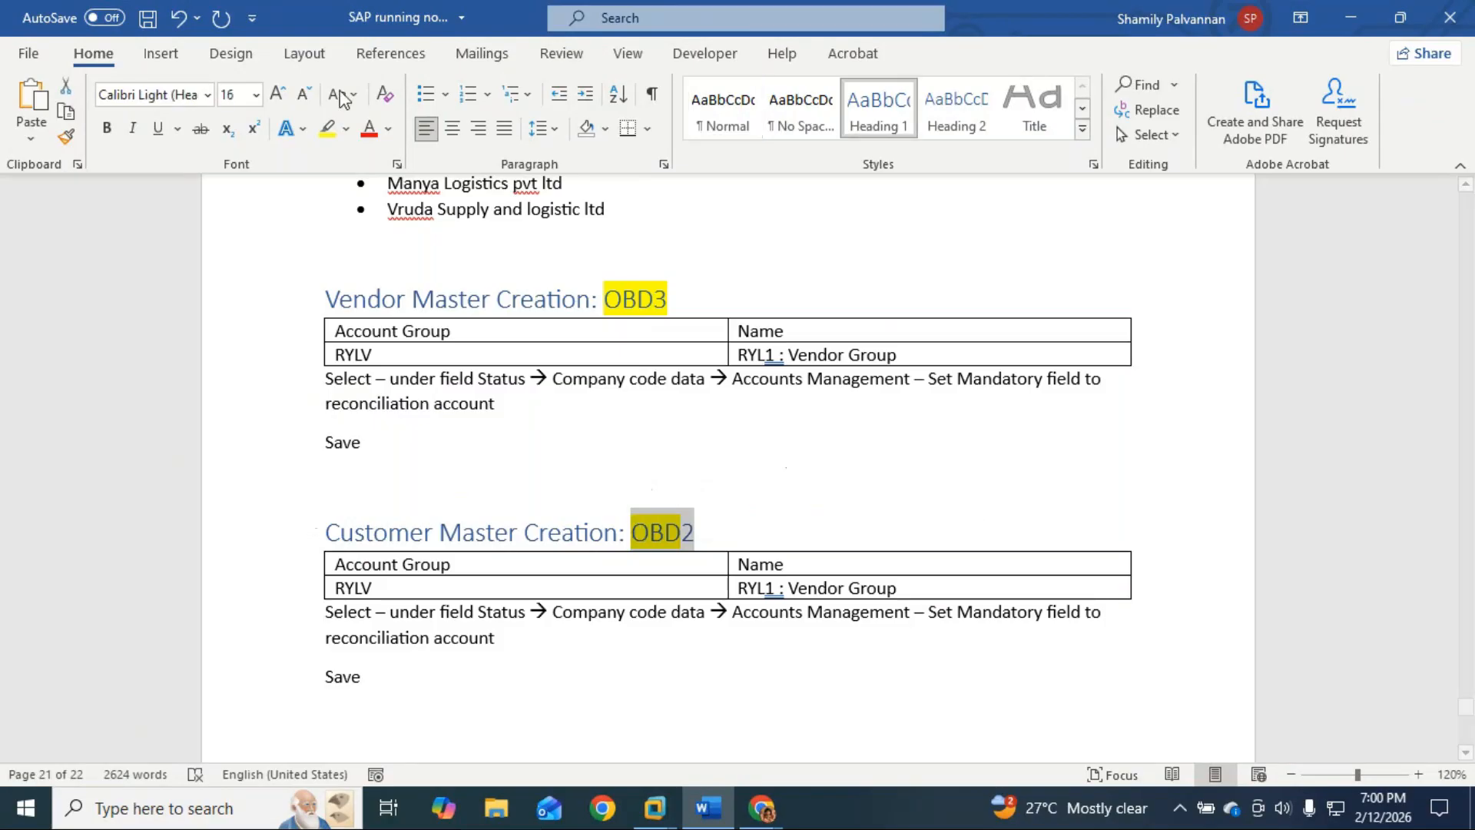
pyautogui.click(329, 129)
# Step: Change the customer table row to RYLC and 'RYL1 : Customer Group'
pyautogui.click(428, 683)
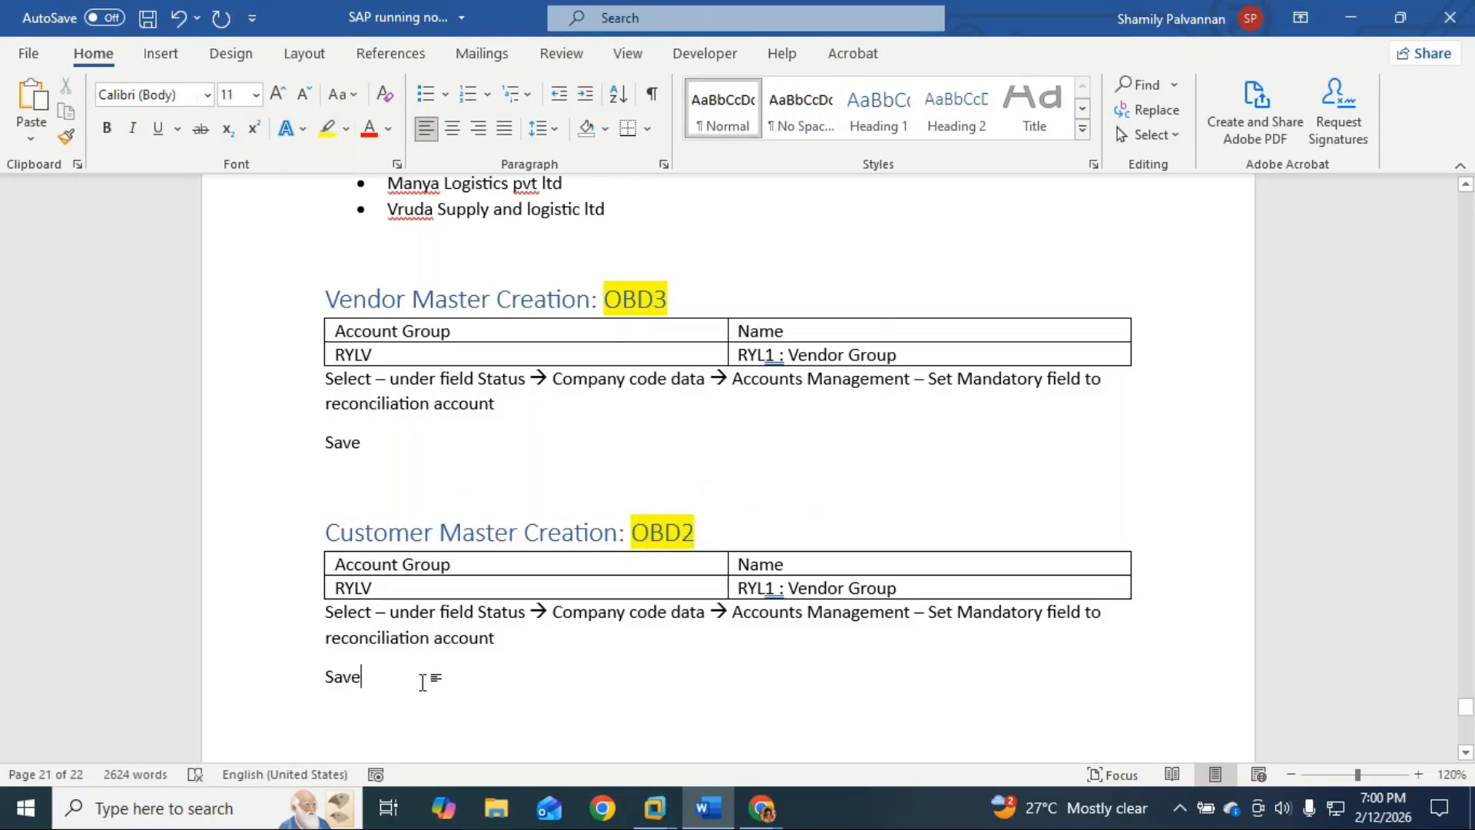
pyautogui.click(385, 591)
pyautogui.press('BackSpace')
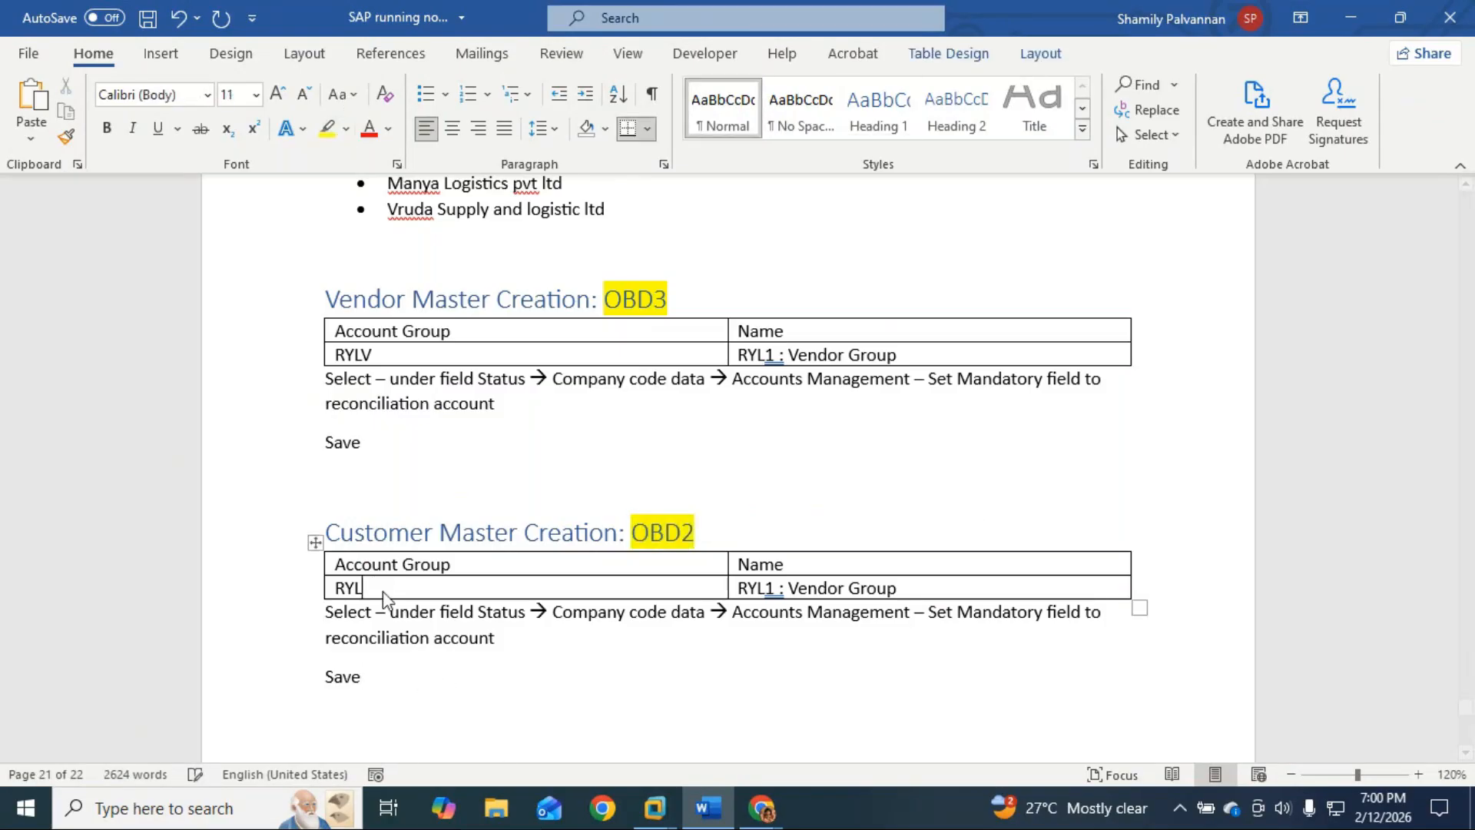
pyautogui.write('C')
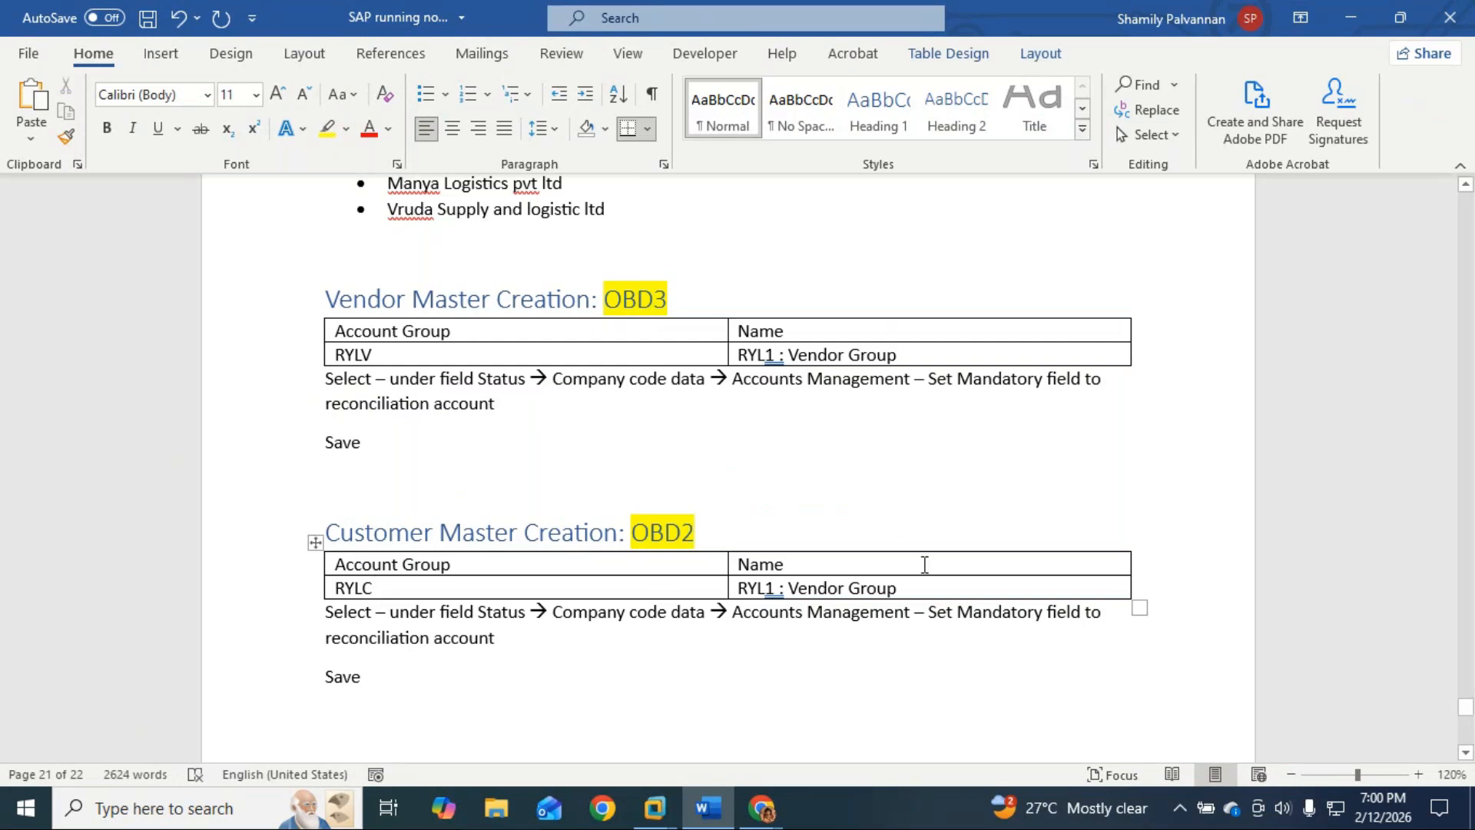
pyautogui.doubleClick(829, 591)
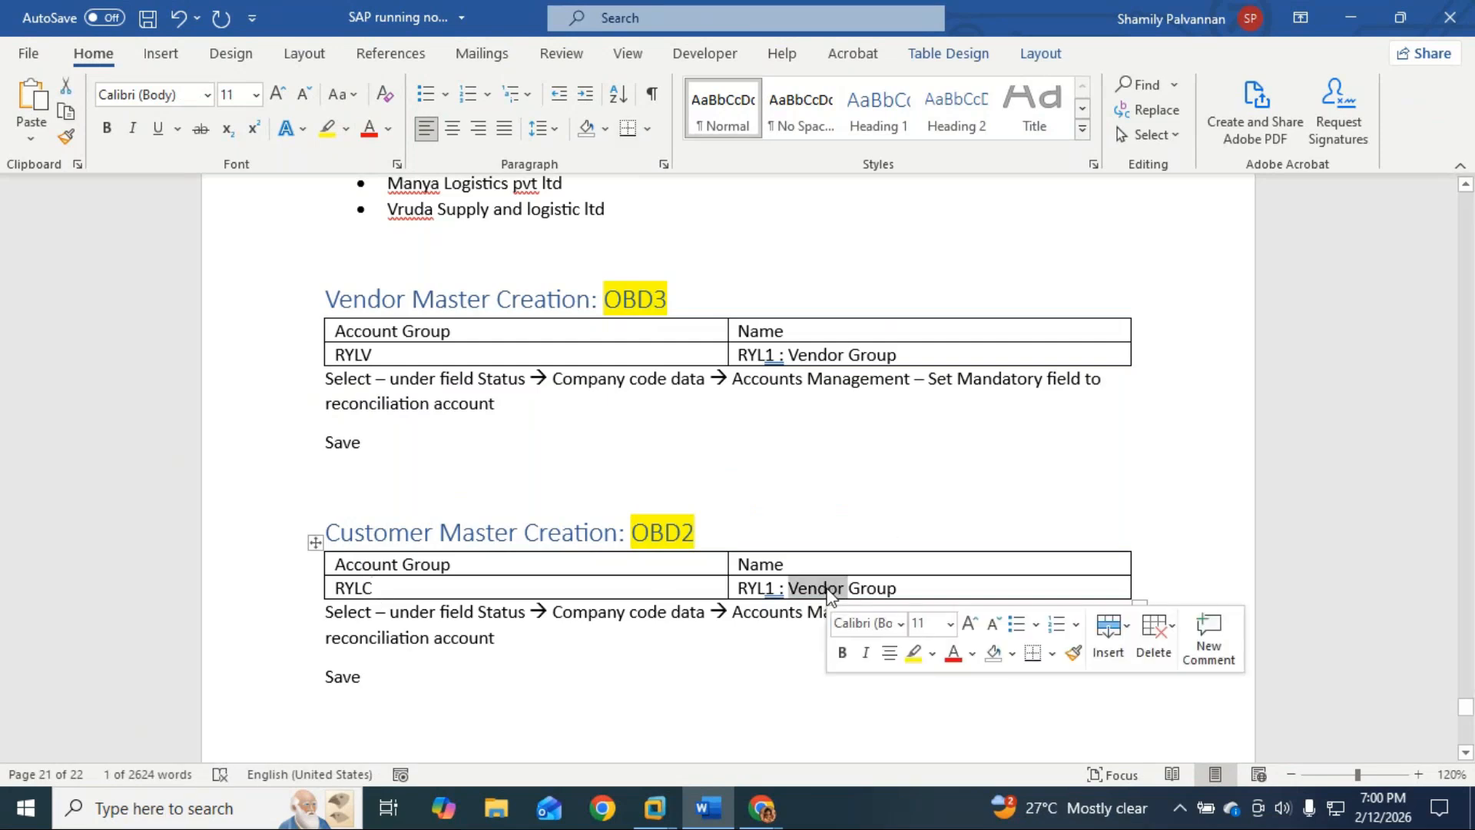
pyautogui.write('C')
pyautogui.write('srtomer')
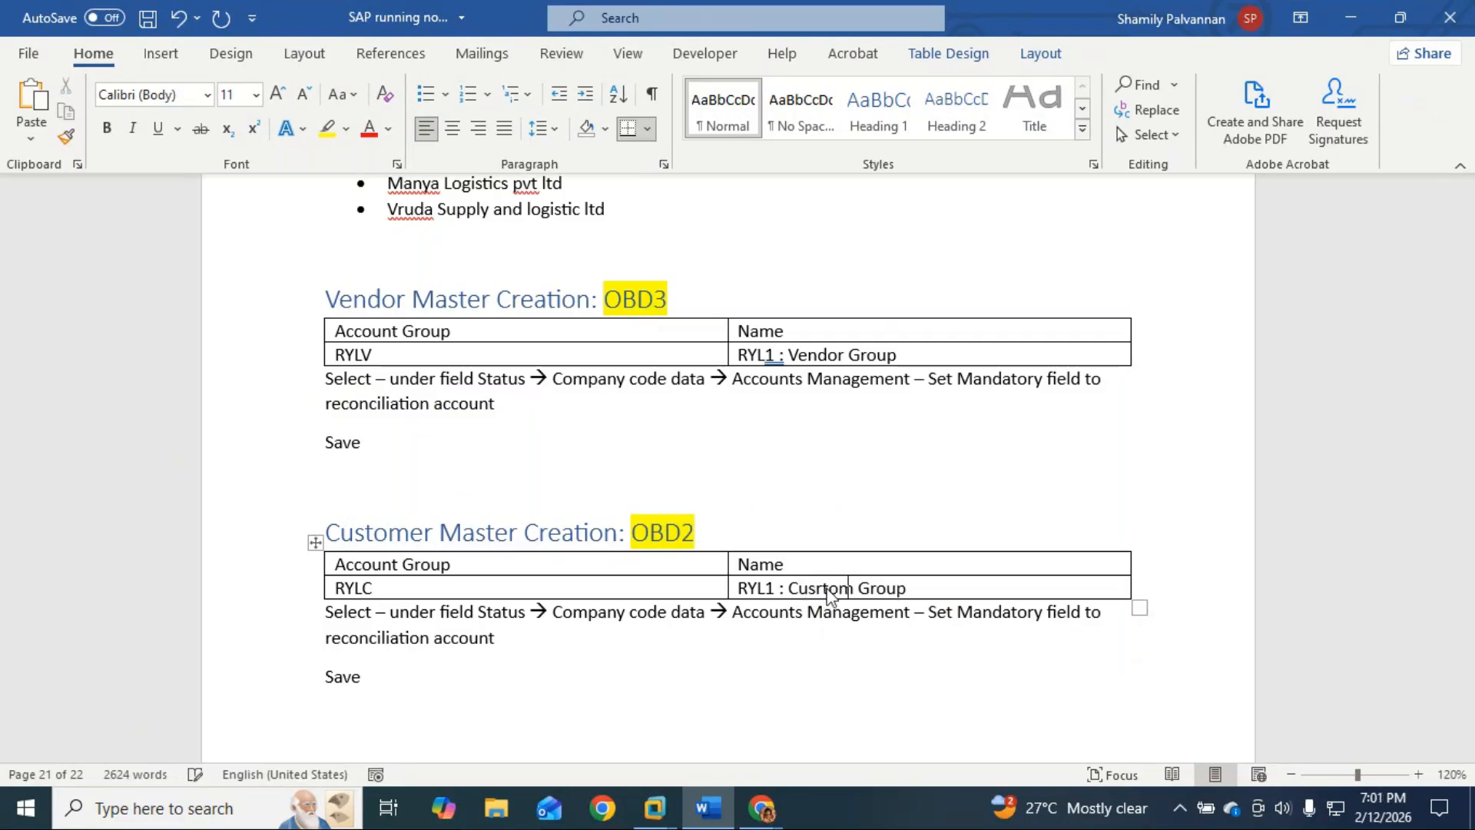
pyautogui.press('BackSpace')
pyautogui.press('BackSpace')
pyautogui.press('BackSpace')
pyautogui.press('BackSpace')
pyautogui.press('BackSpace')
pyautogui.press('BackSpace')
pyautogui.press('BackSpace')
pyautogui.write('stomer')
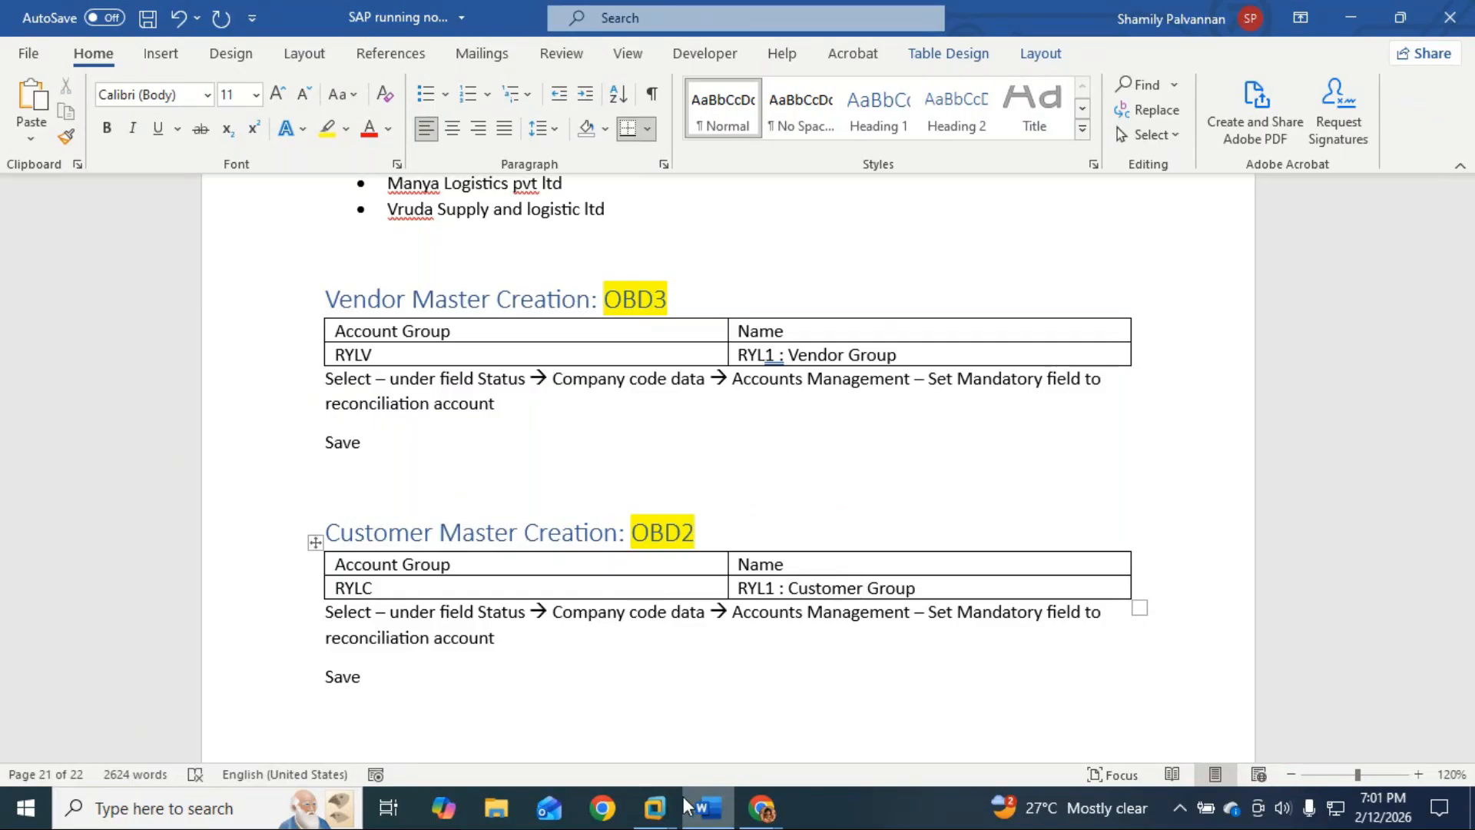
# Step: Return to SAP, go back, and save the RYLV vendor account group
pyautogui.moveTo(657, 803)
pyautogui.click(717, 705)
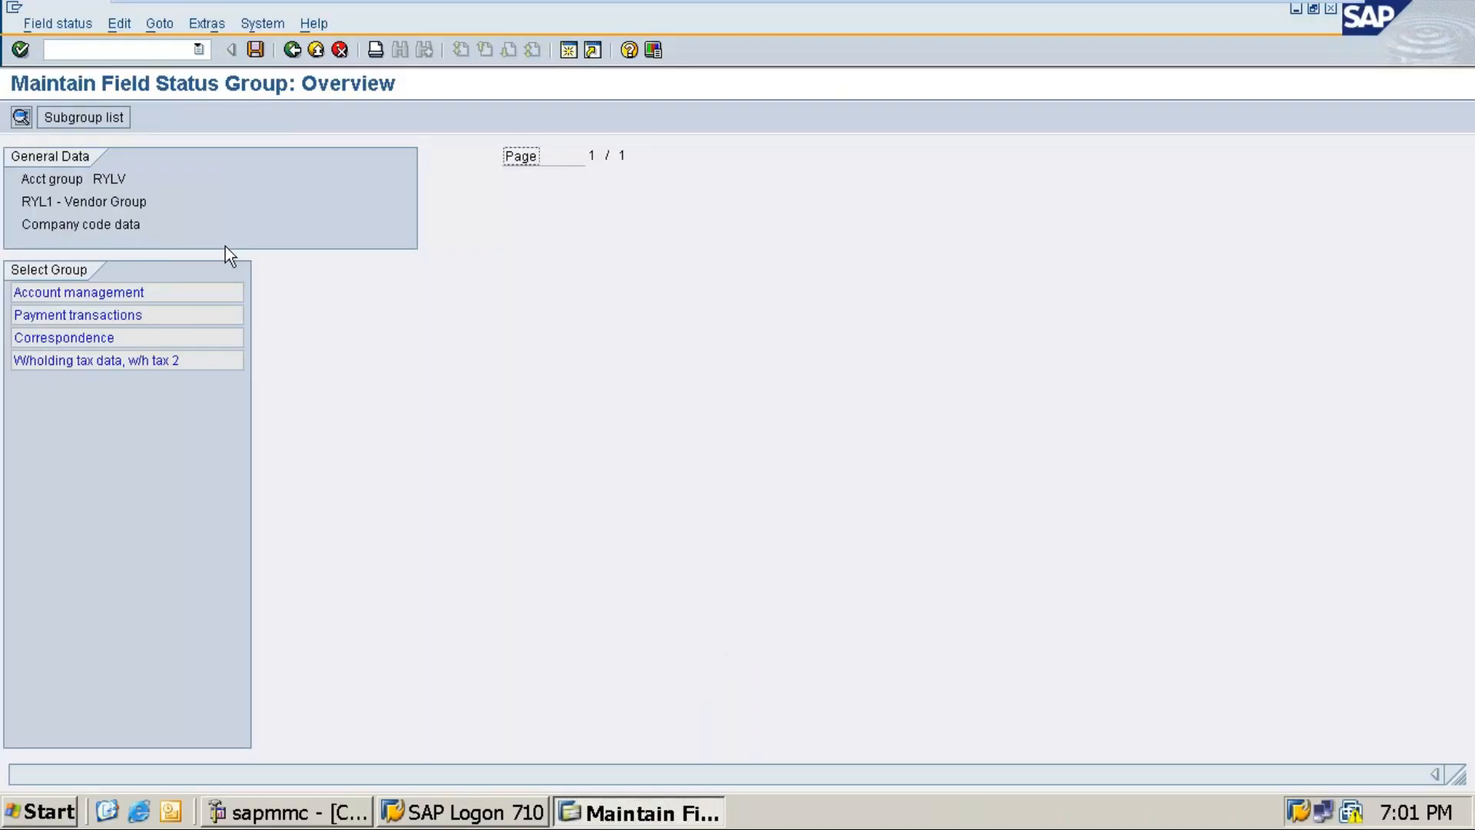
pyautogui.click(165, 48)
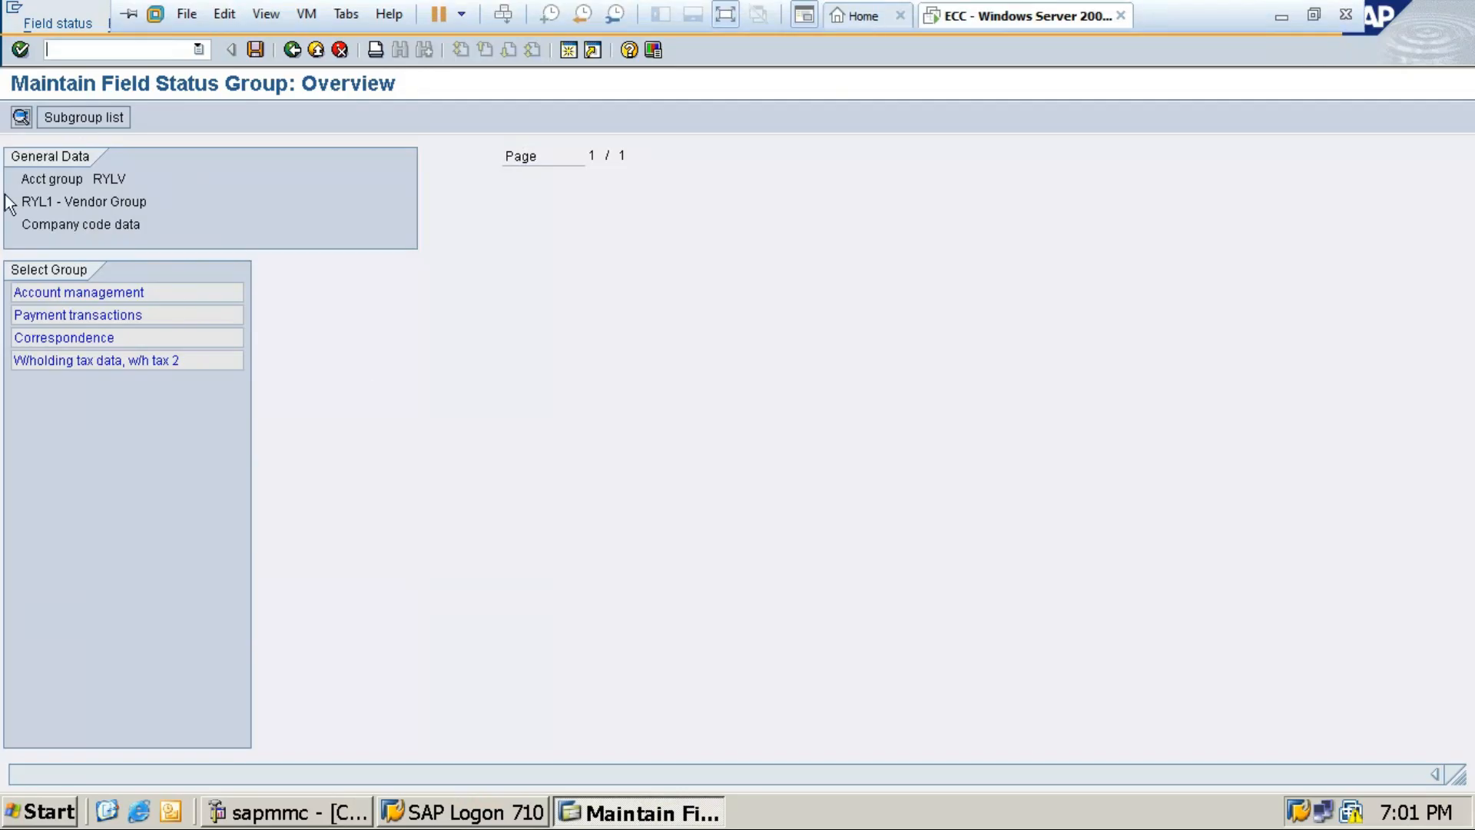
pyautogui.click(292, 49)
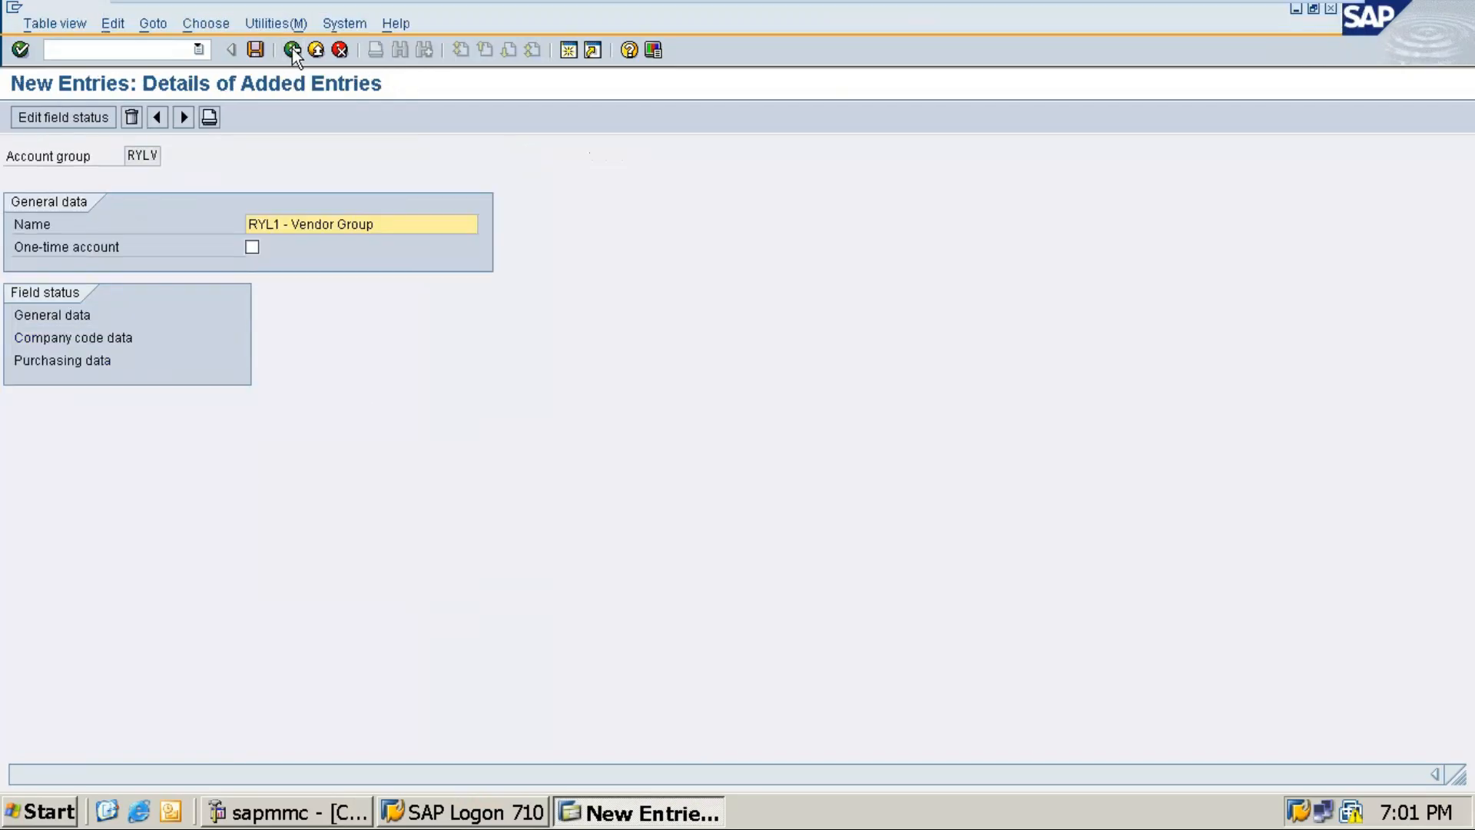
pyautogui.click(255, 50)
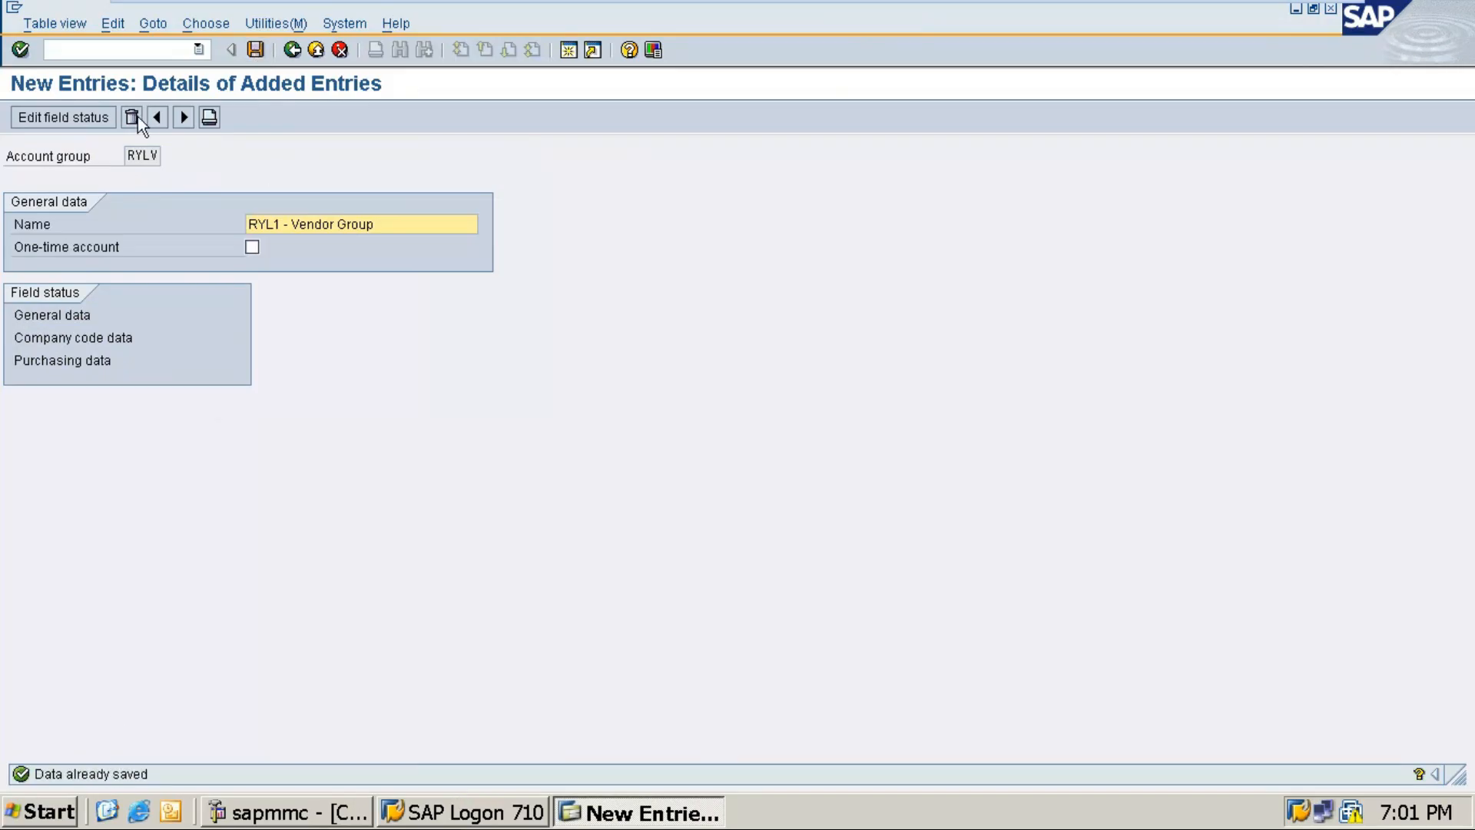
# Step: Run /nOBD2 to open the Customer Account Groups overview
pyautogui.click(82, 49)
pyautogui.write('/')
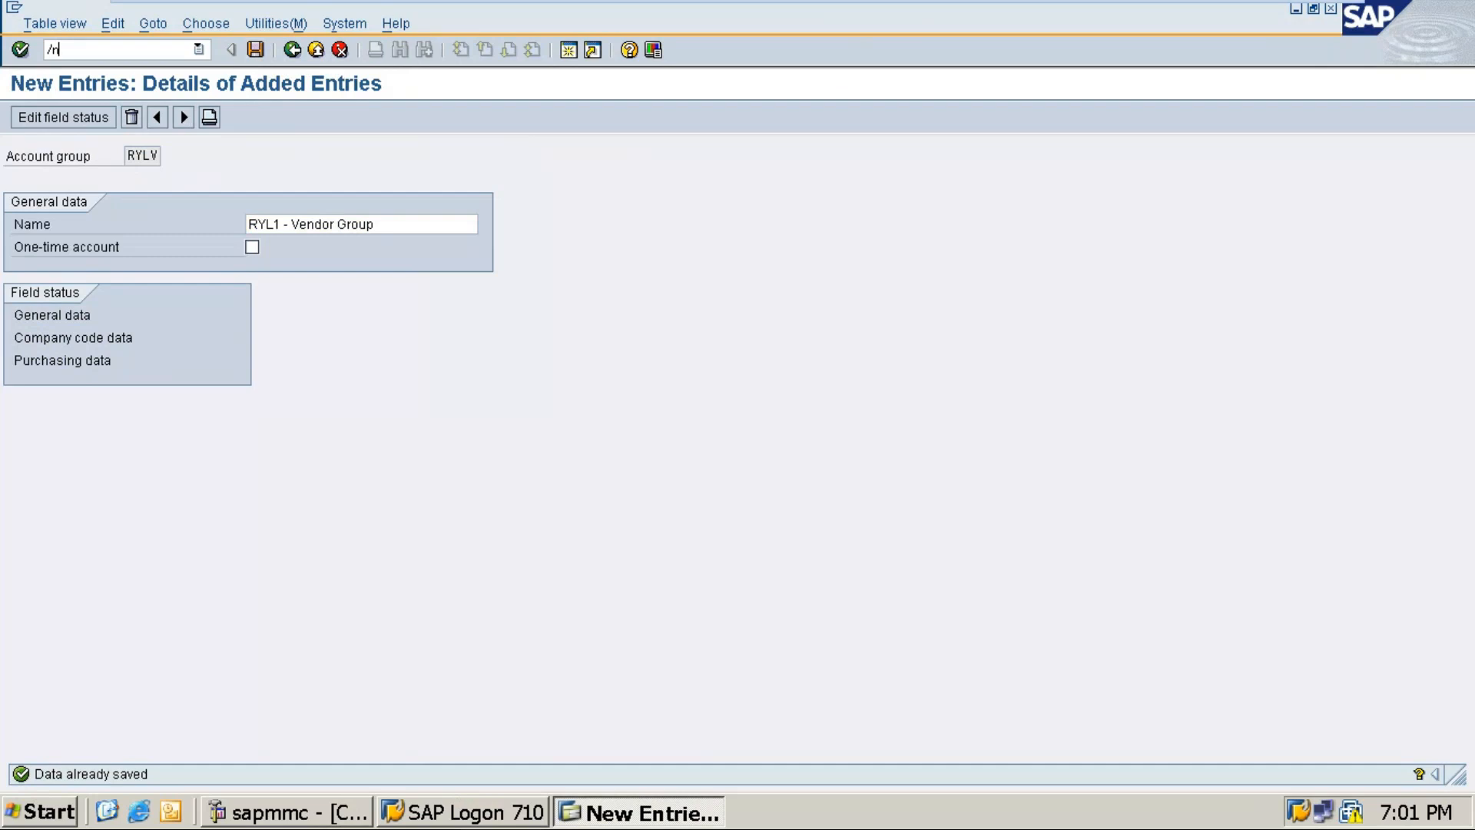
pyautogui.write('nobd2')
pyautogui.press('Return')
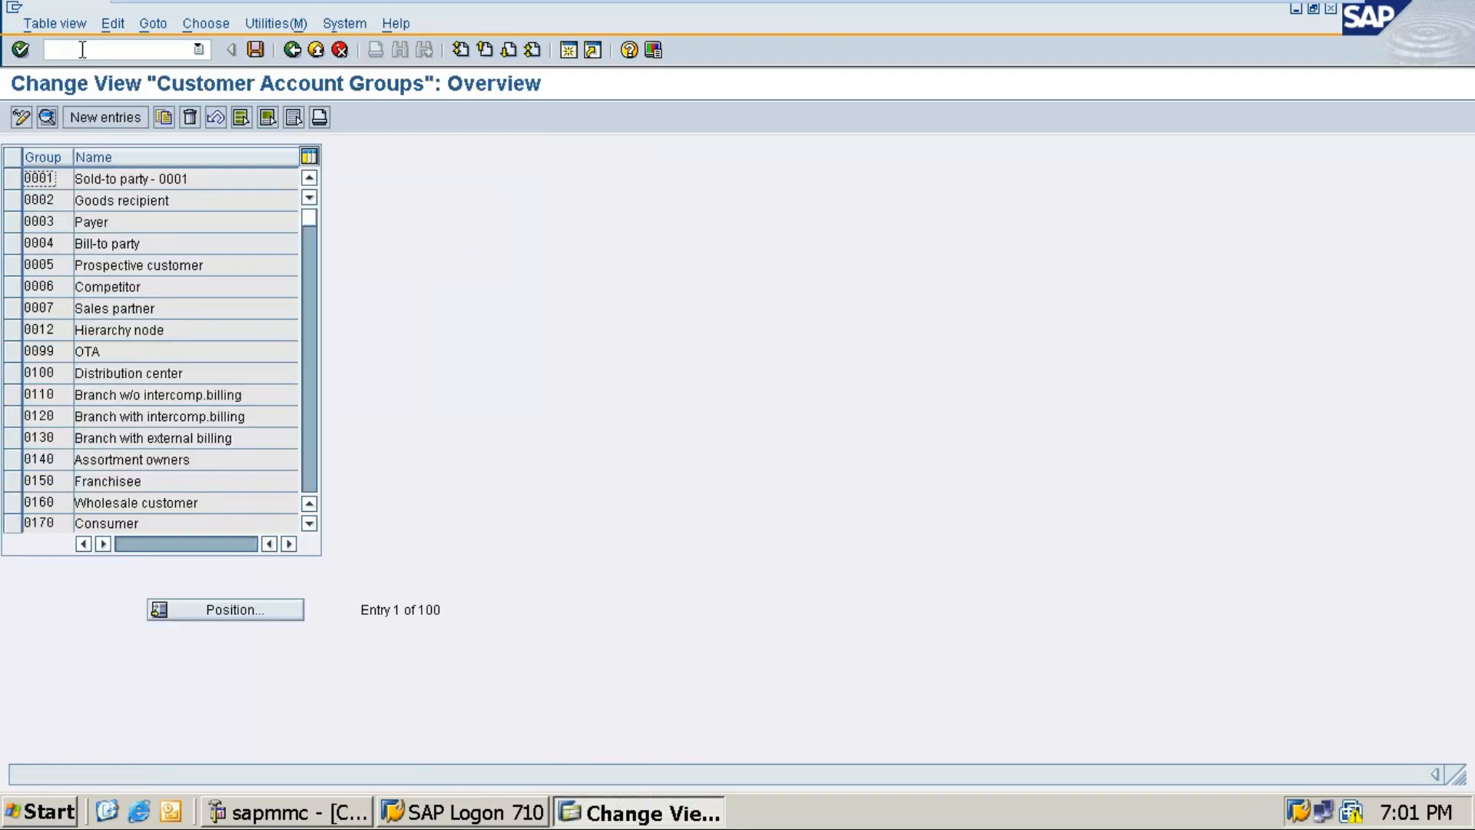
# Step: Add a new customer account group RYLC named 'RYL 1 - Customer Group'
pyautogui.click(110, 117)
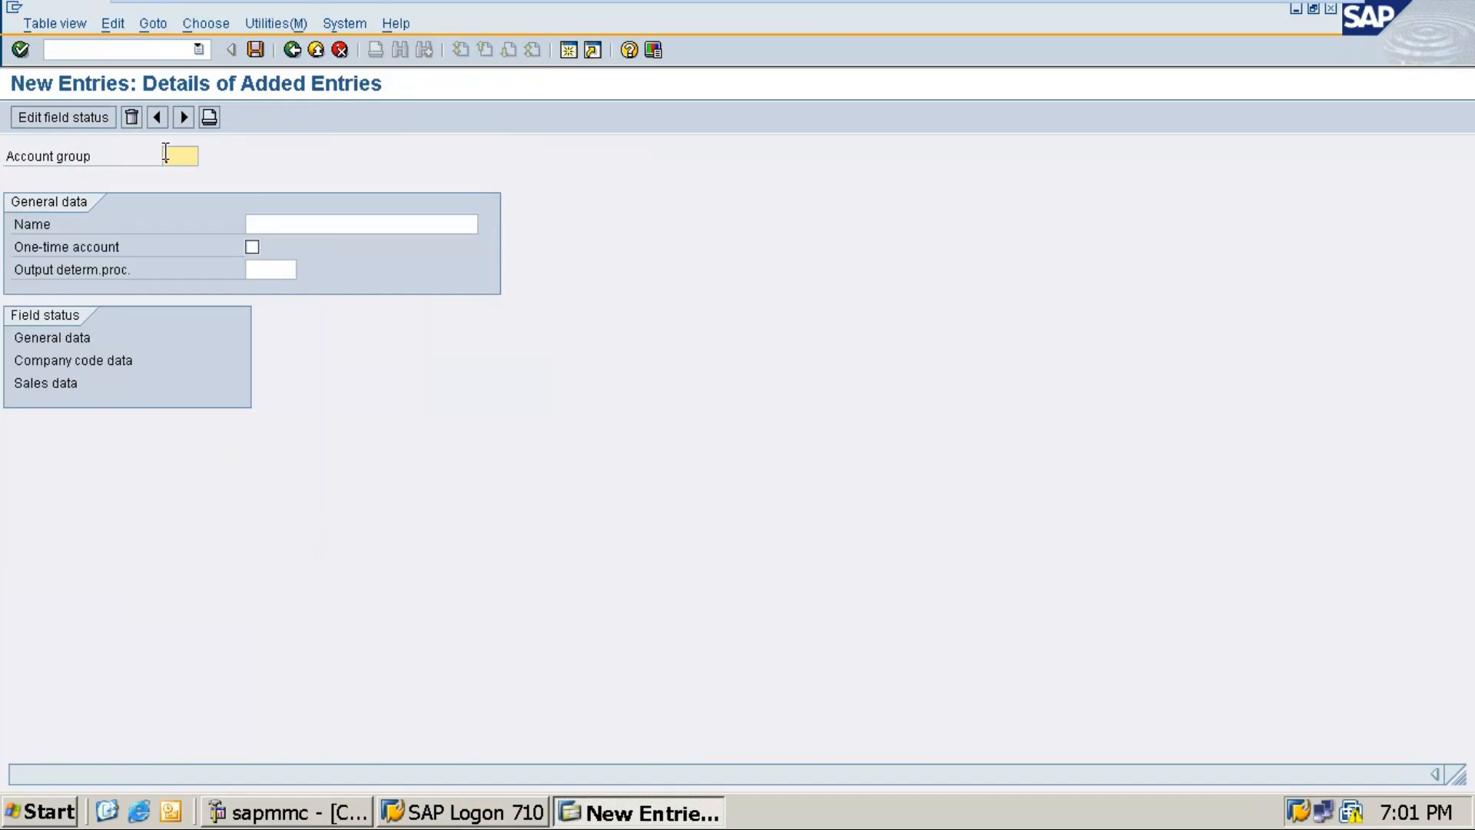
pyautogui.write('R')
pyautogui.write('L')
pyautogui.write('YL')
pyautogui.write('C')
pyautogui.click(313, 222)
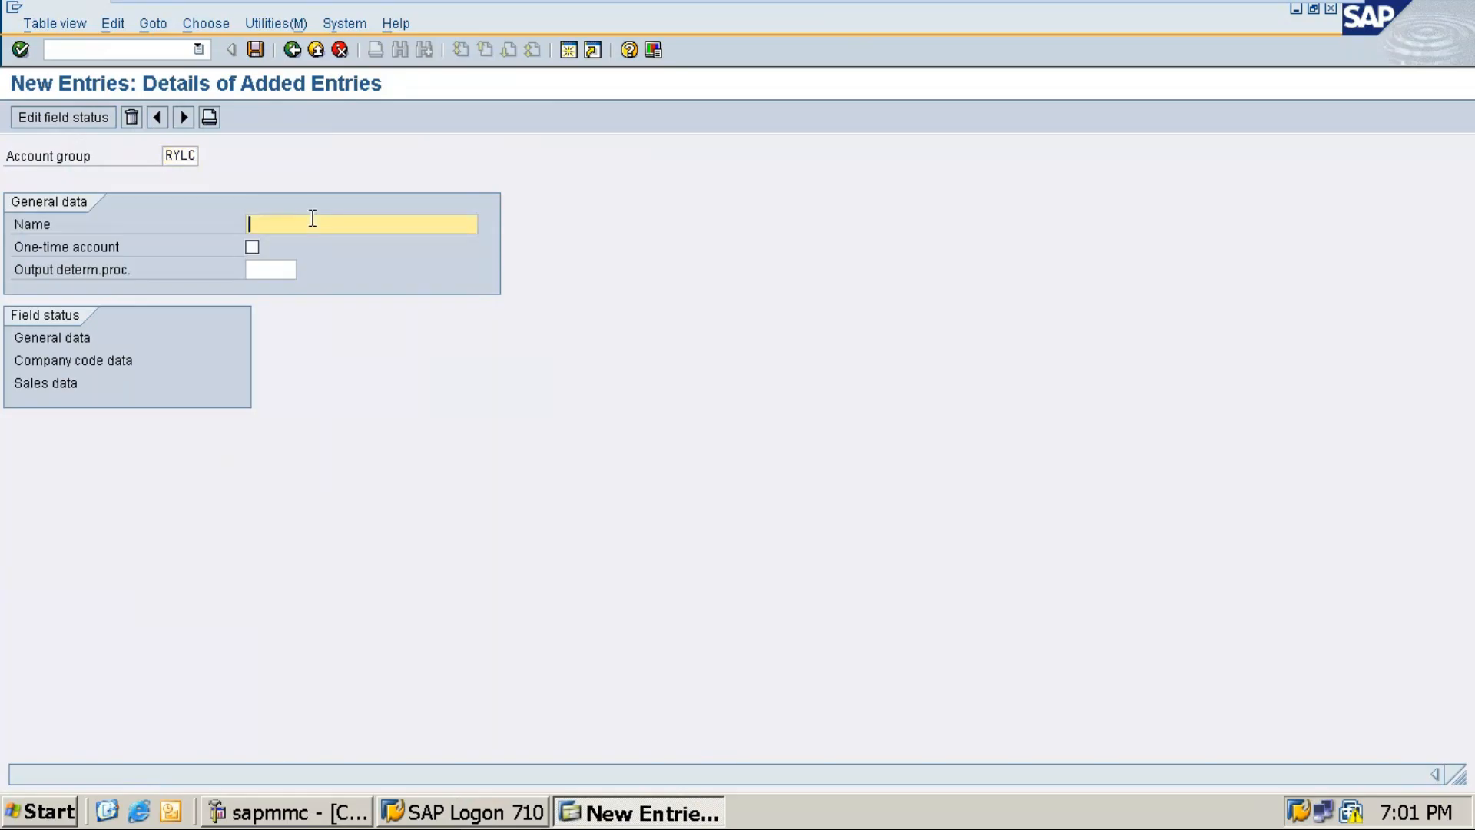
pyautogui.write('RYL 1 - Customer Group')
# Step: Make Reconciliation account a required entry under Company code data > Account management, then save and confirm
pyautogui.doubleClick(54, 358)
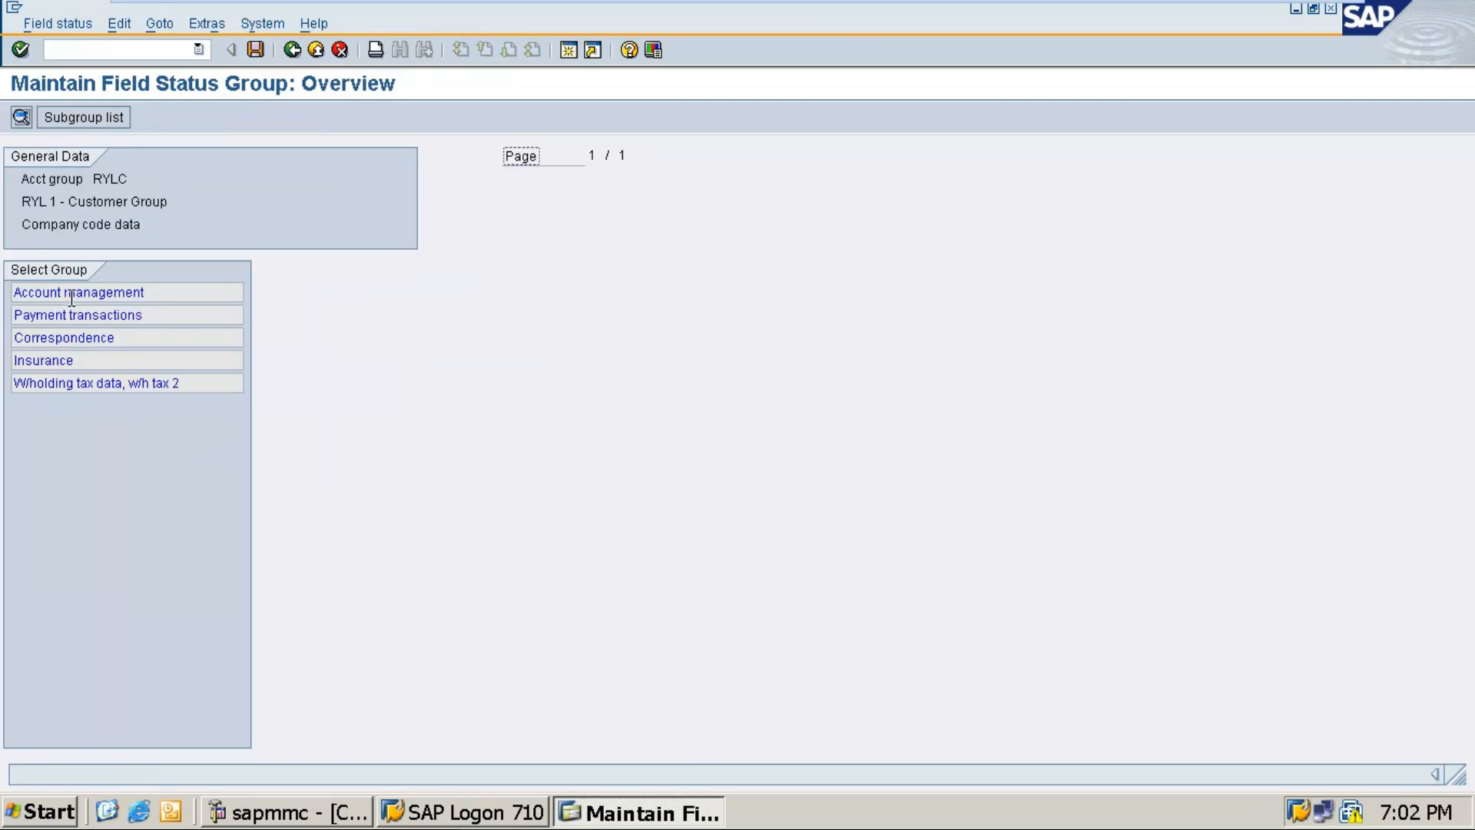
pyautogui.doubleClick(71, 294)
pyautogui.click(367, 317)
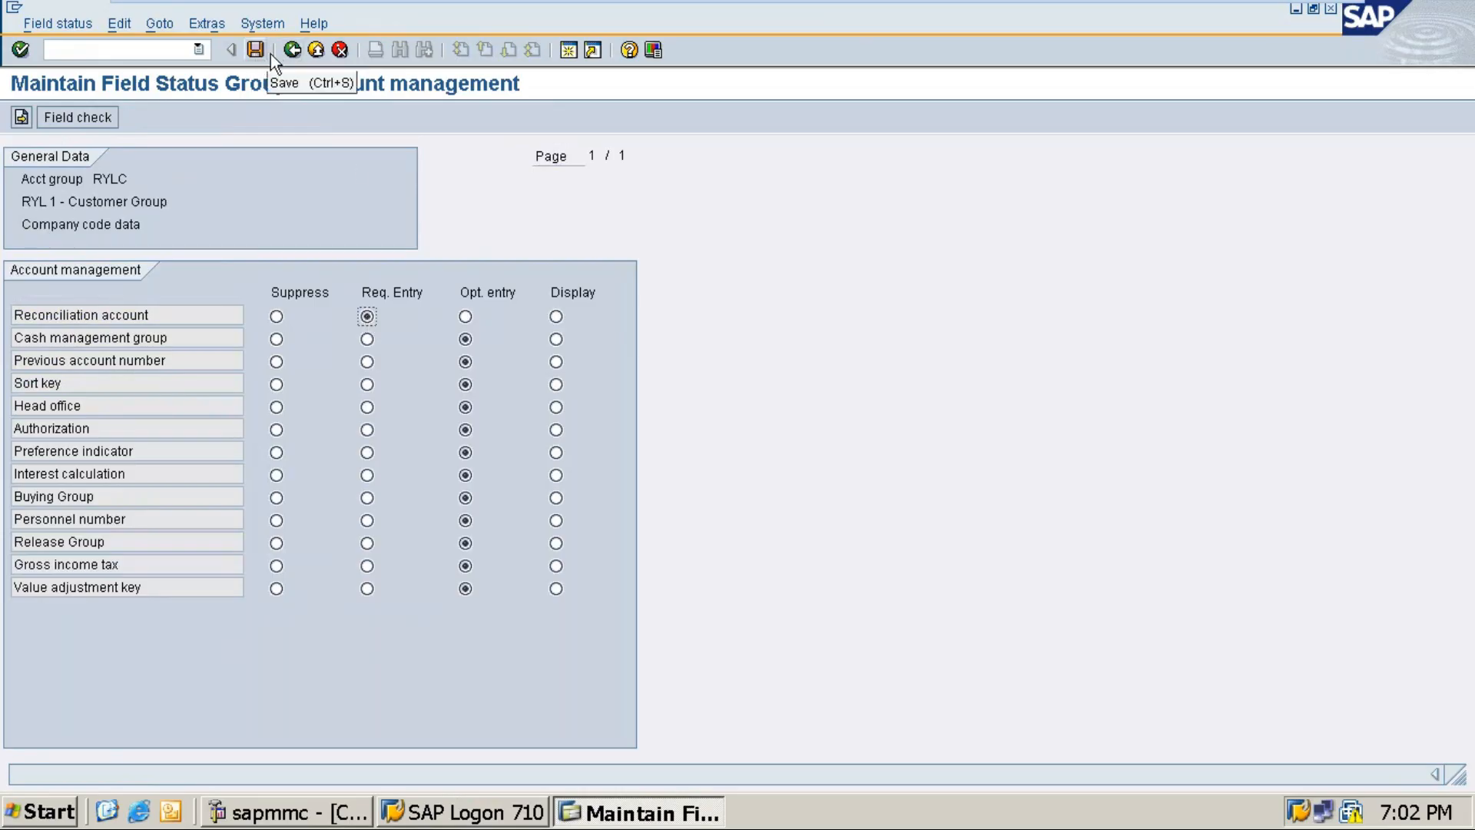
pyautogui.click(295, 52)
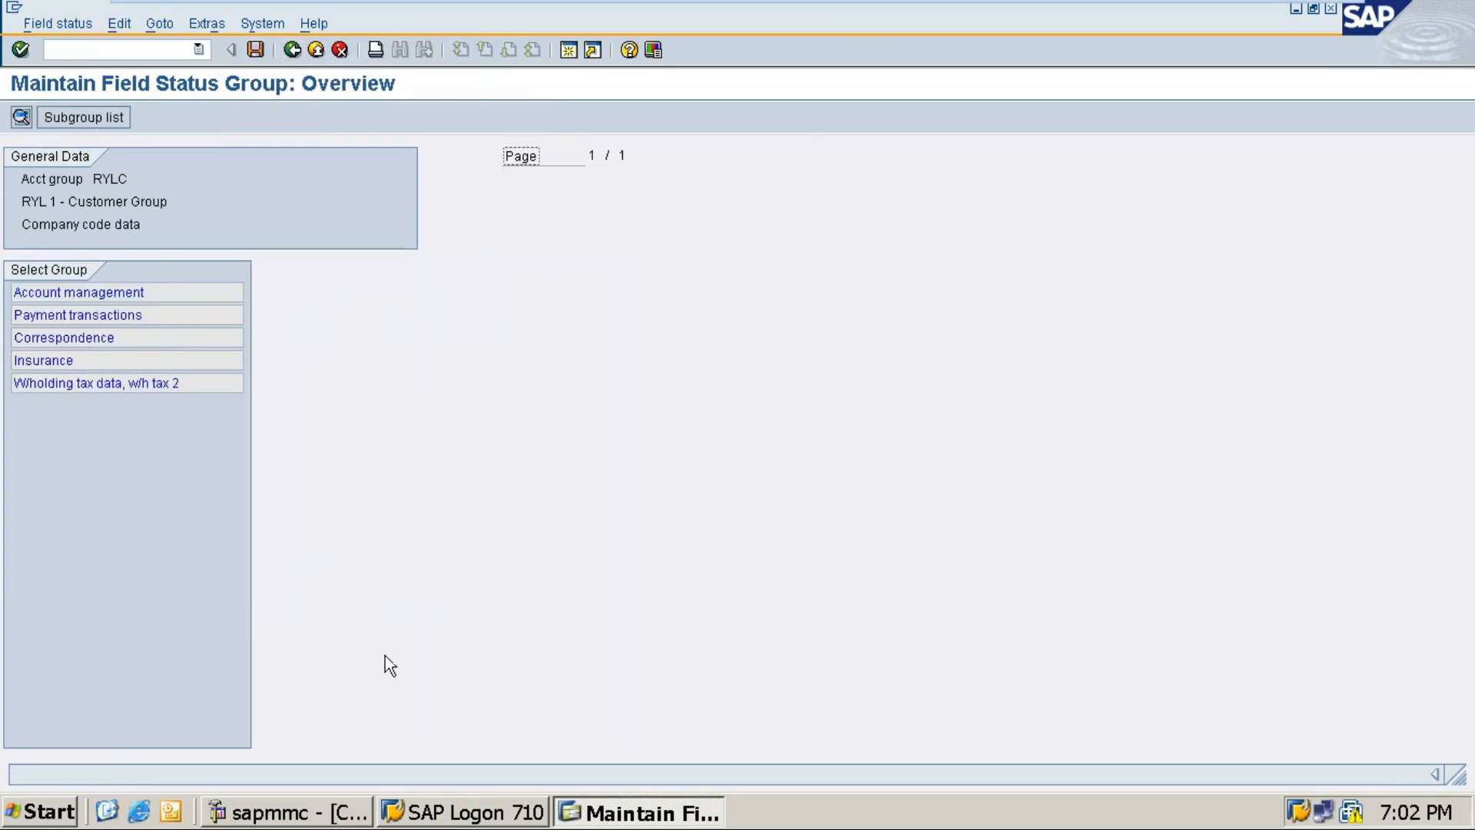
pyautogui.click(257, 50)
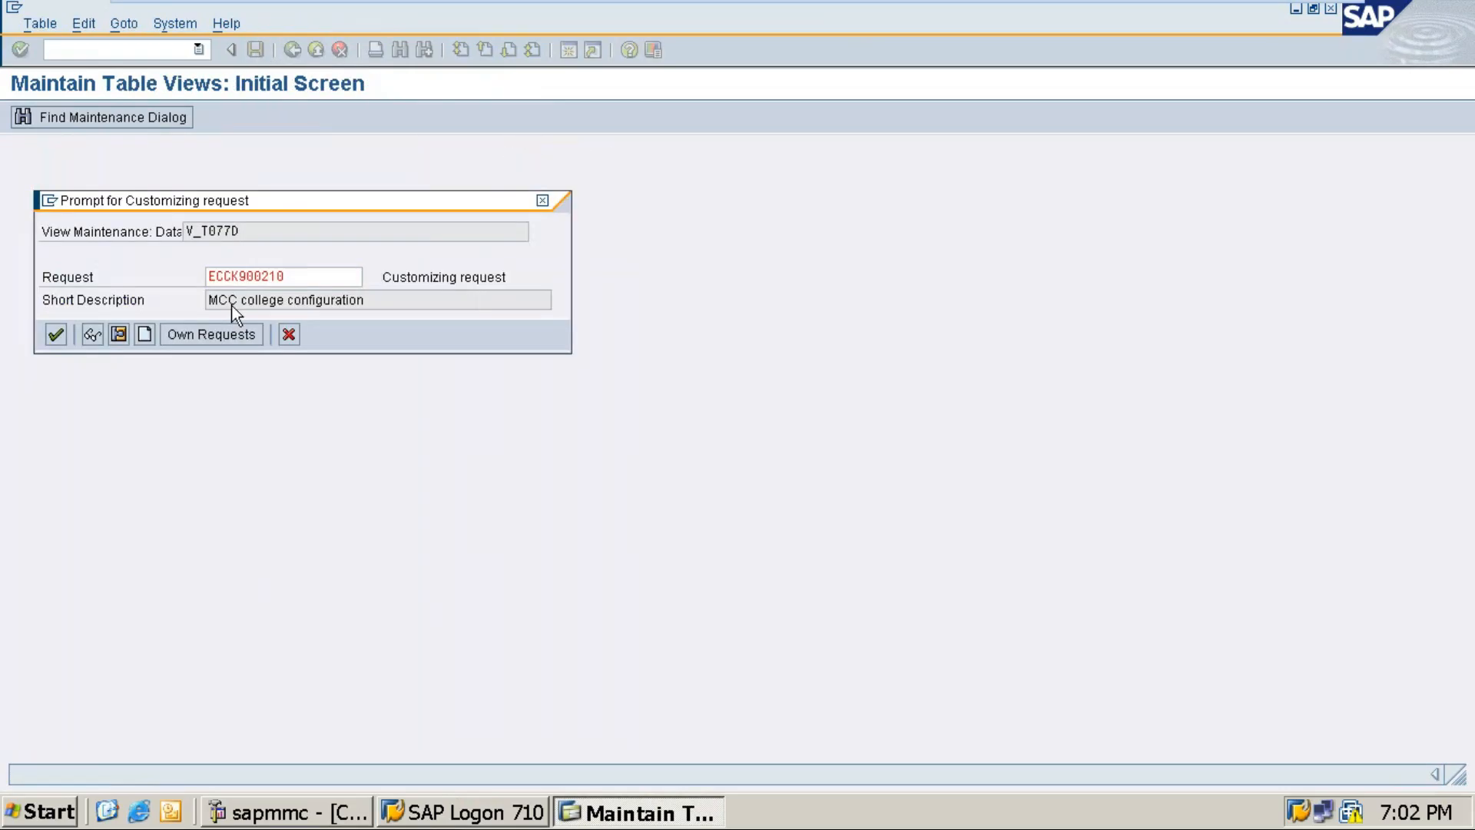
pyautogui.press('Return')
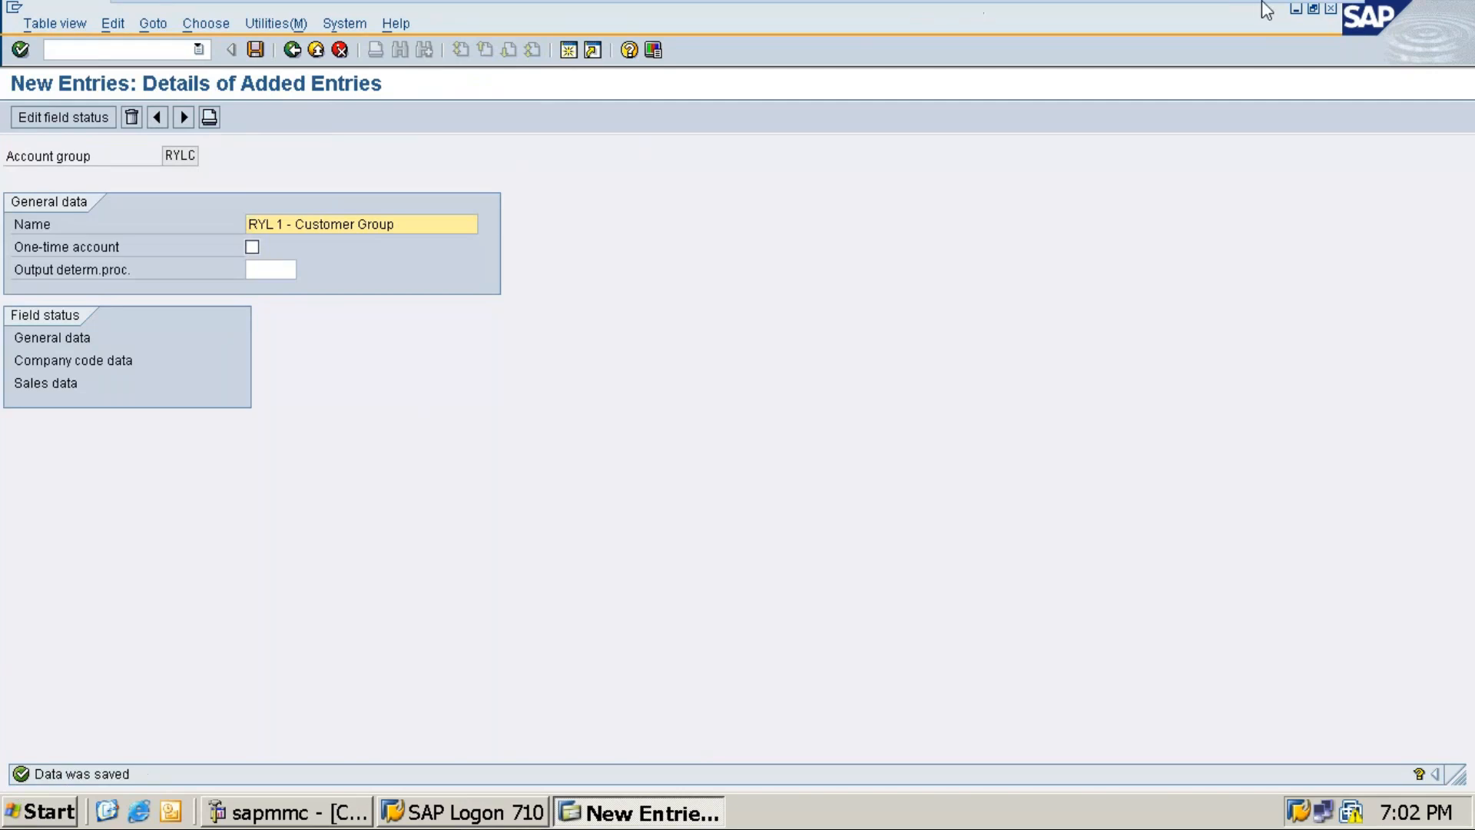
# Step: Back in Word, select the three vendor names and place the cursor on the blank line under Save
pyautogui.click(1273, 18)
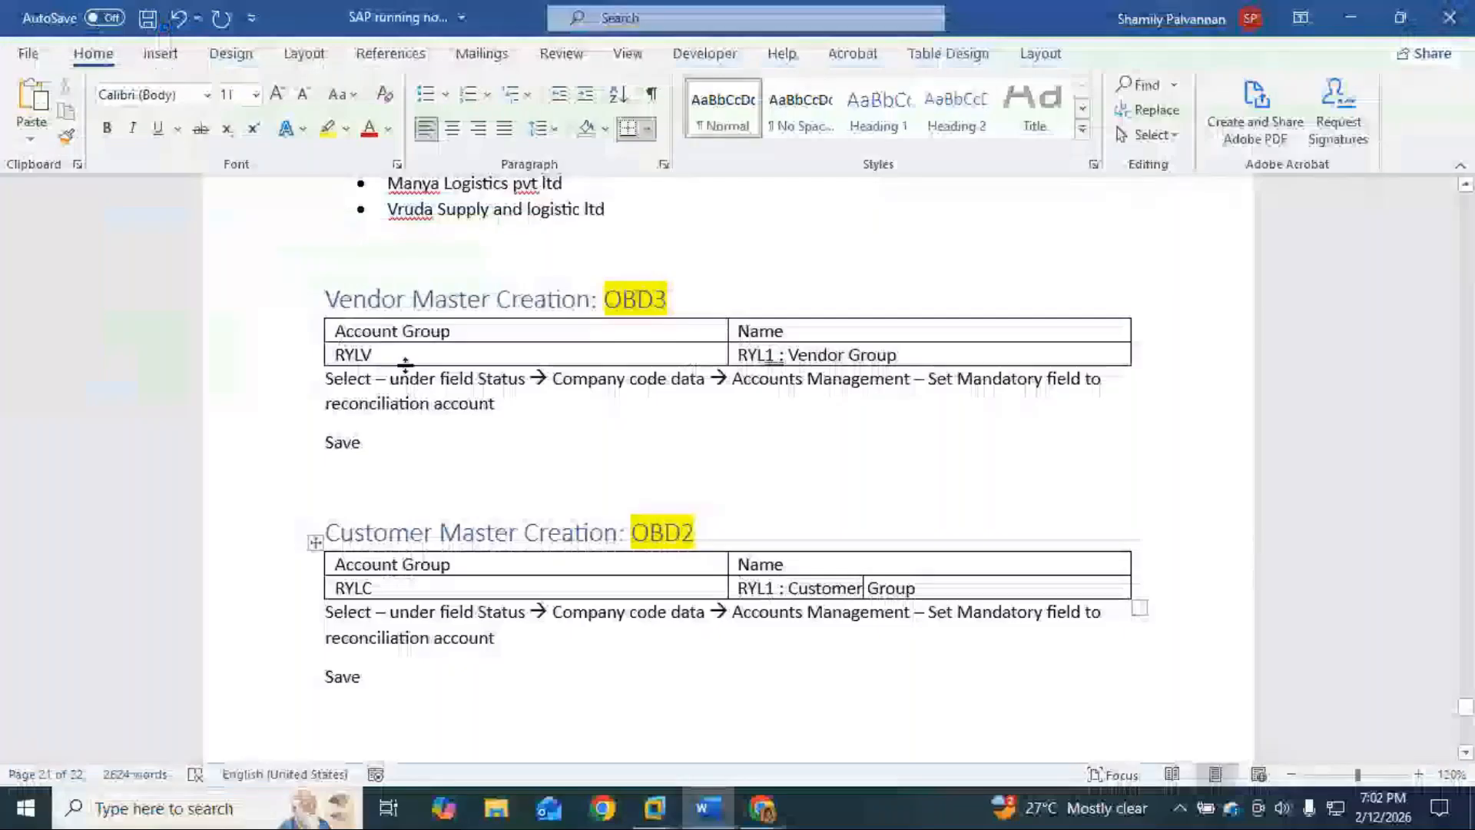
pyautogui.scroll(2, 402, 581)
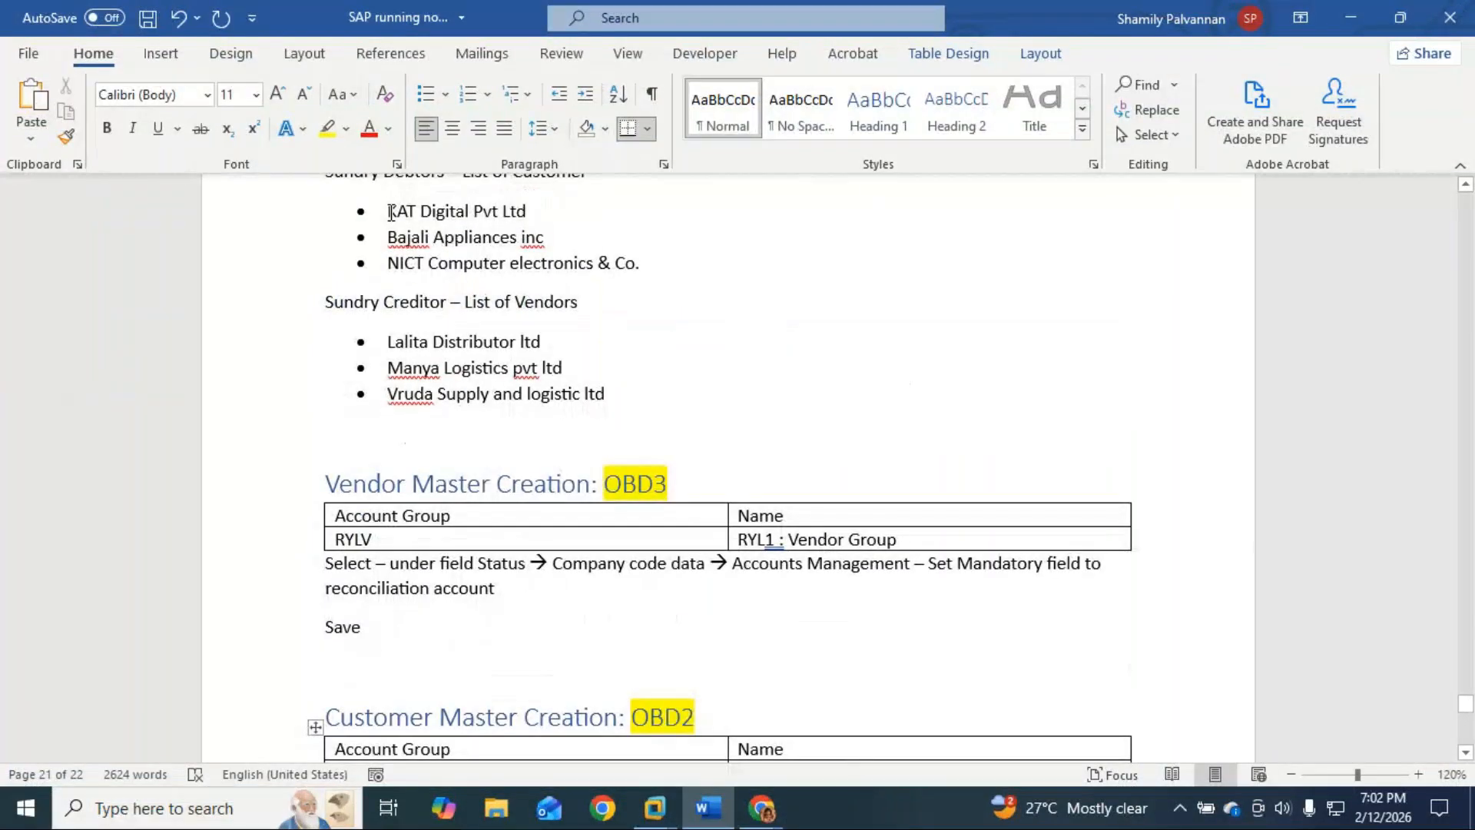
pyautogui.moveTo(388, 211); pyautogui.dragTo(656, 263)
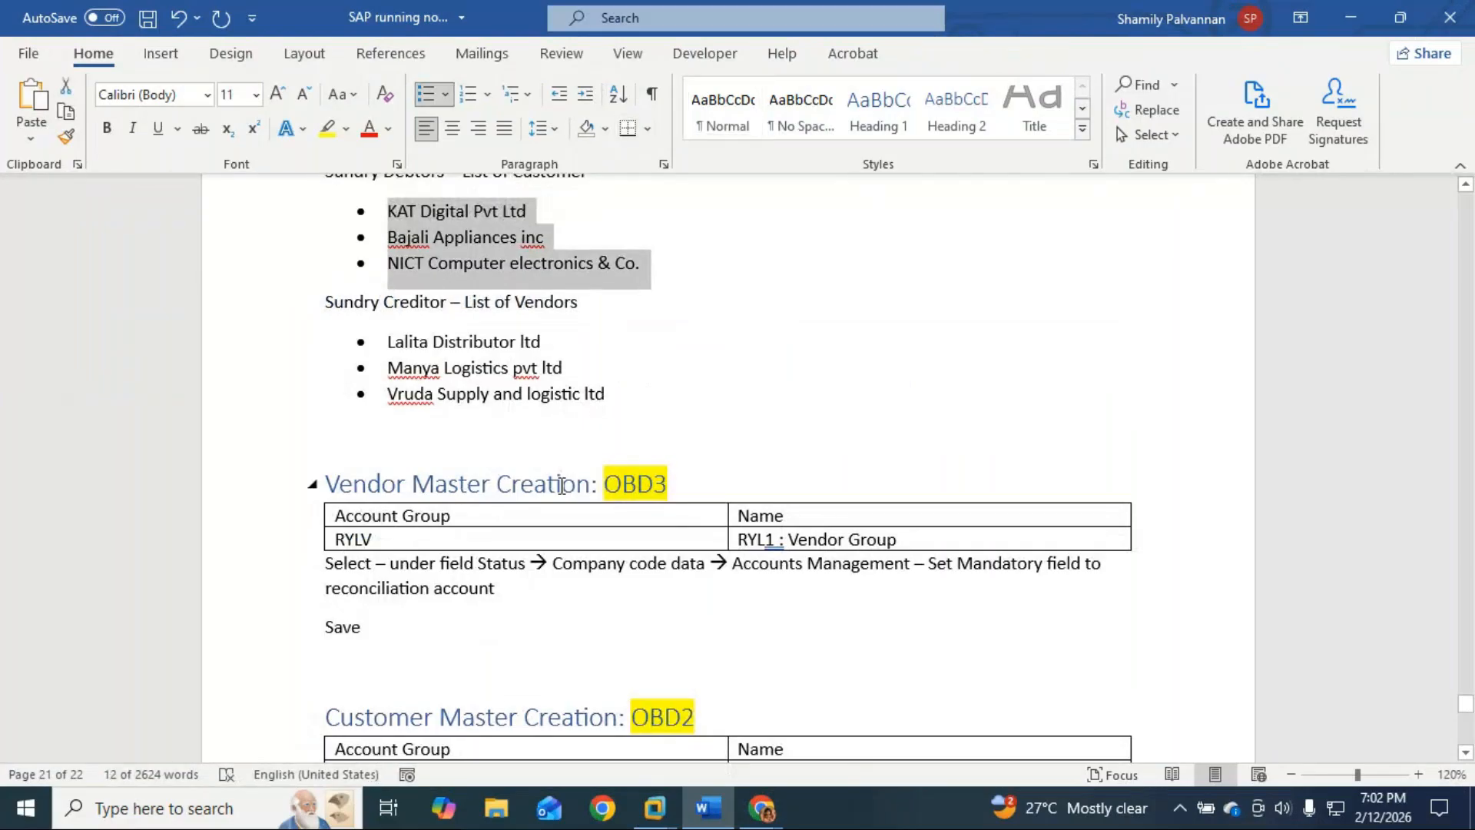
pyautogui.moveTo(386, 340); pyautogui.dragTo(610, 411)
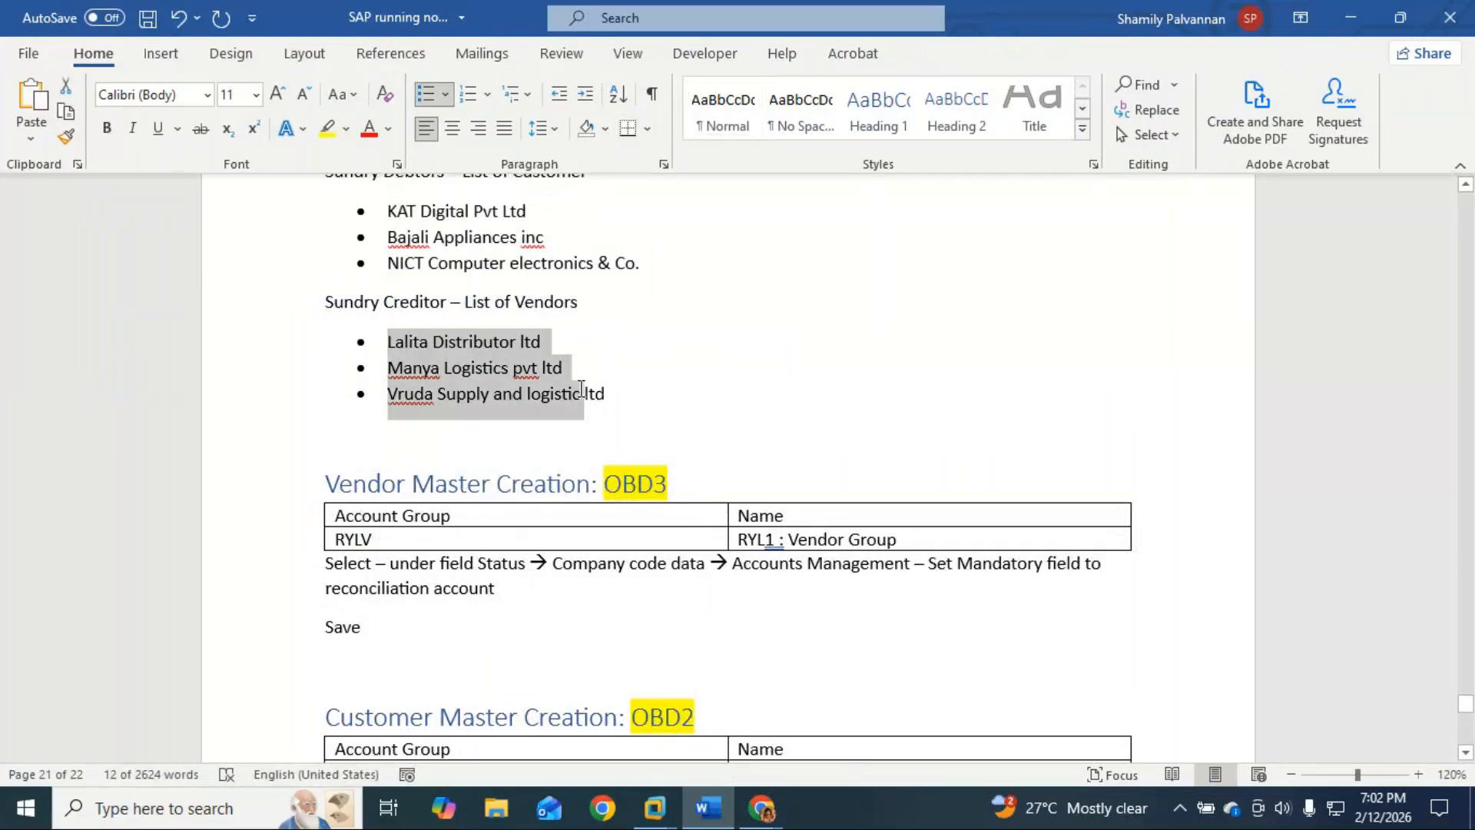
pyautogui.scroll(-4, 700, 730)
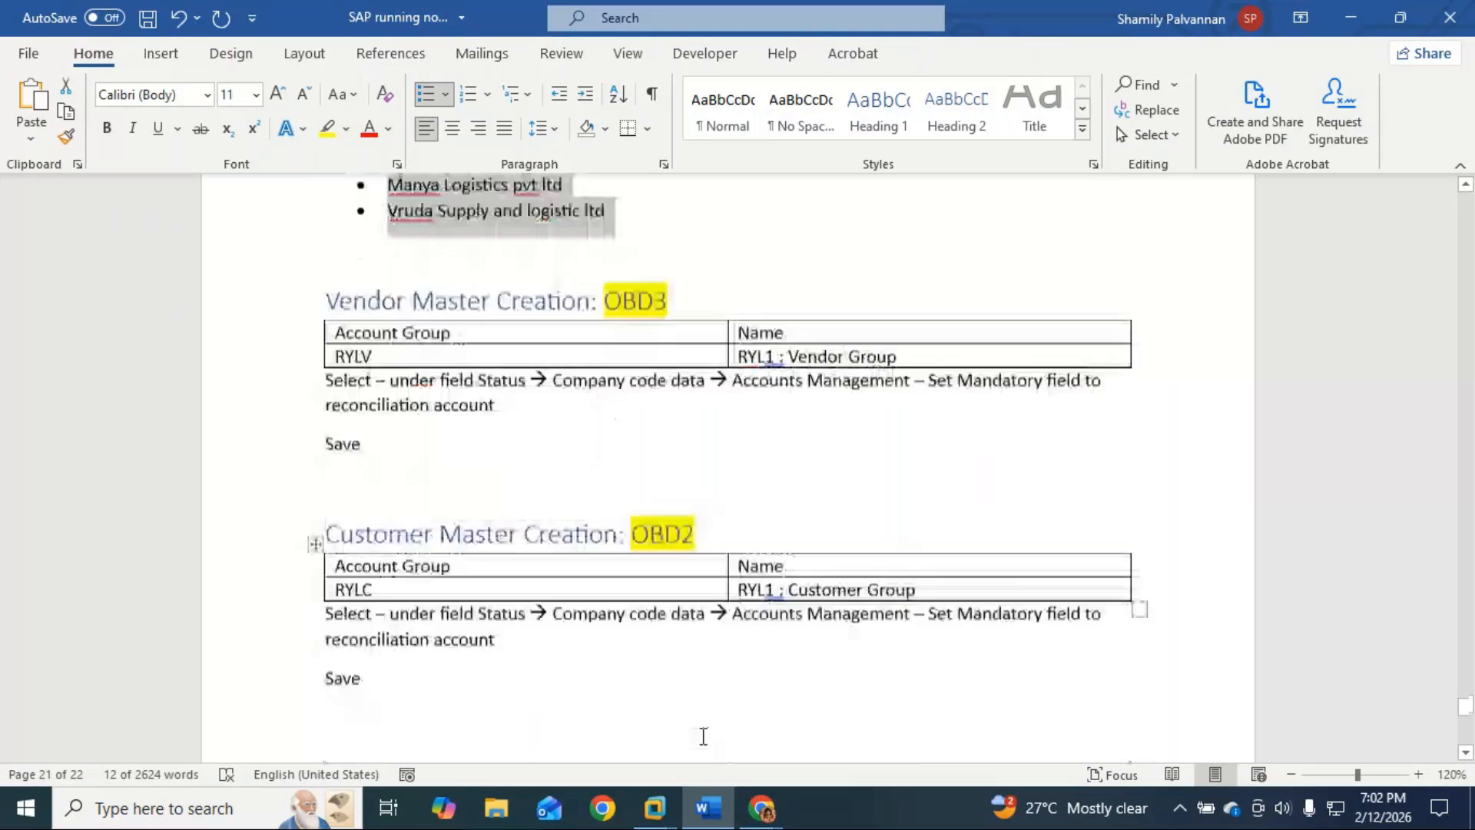
pyautogui.click(392, 603)
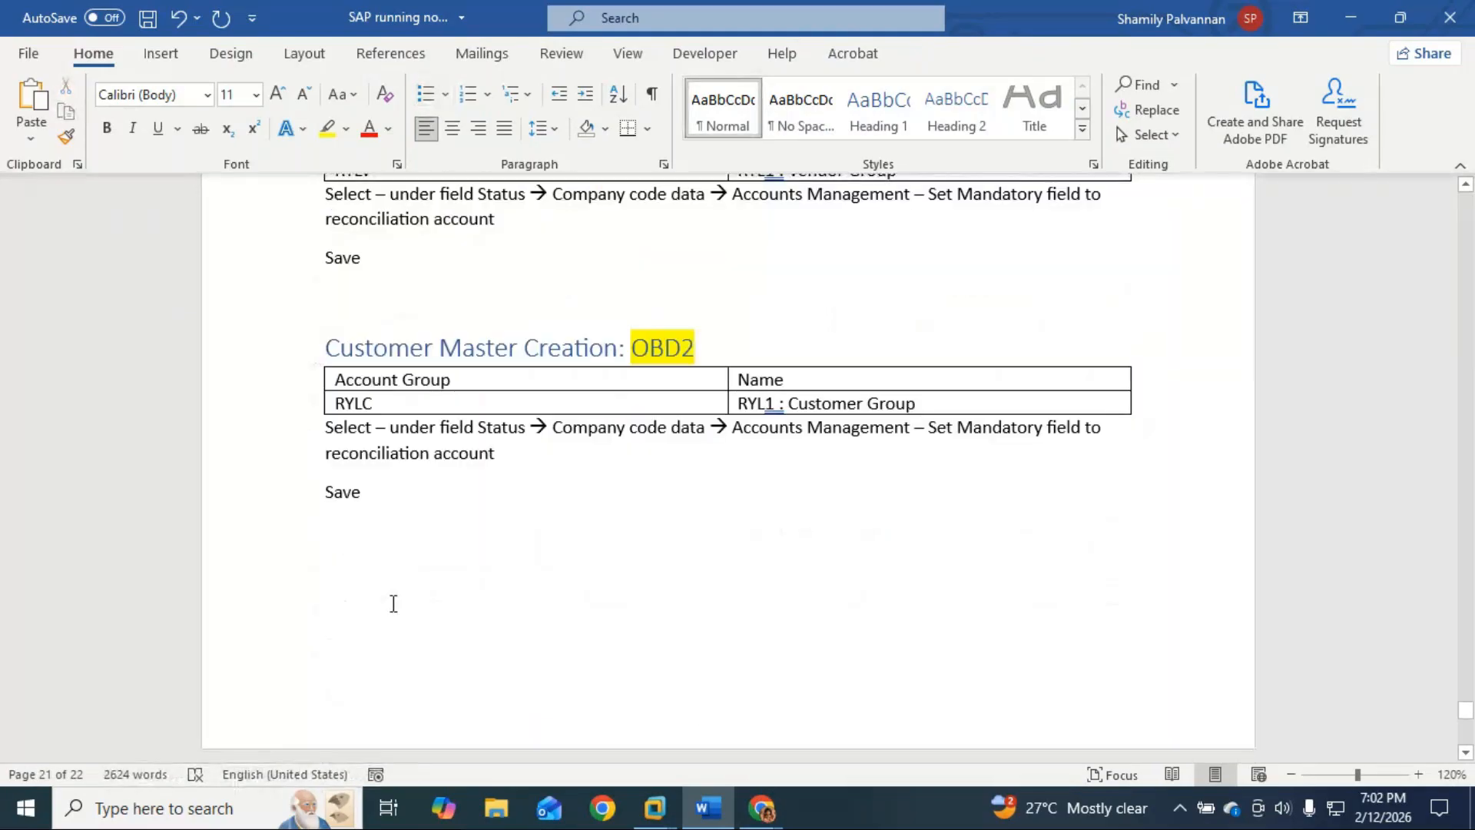
pyautogui.press('BackSpace')
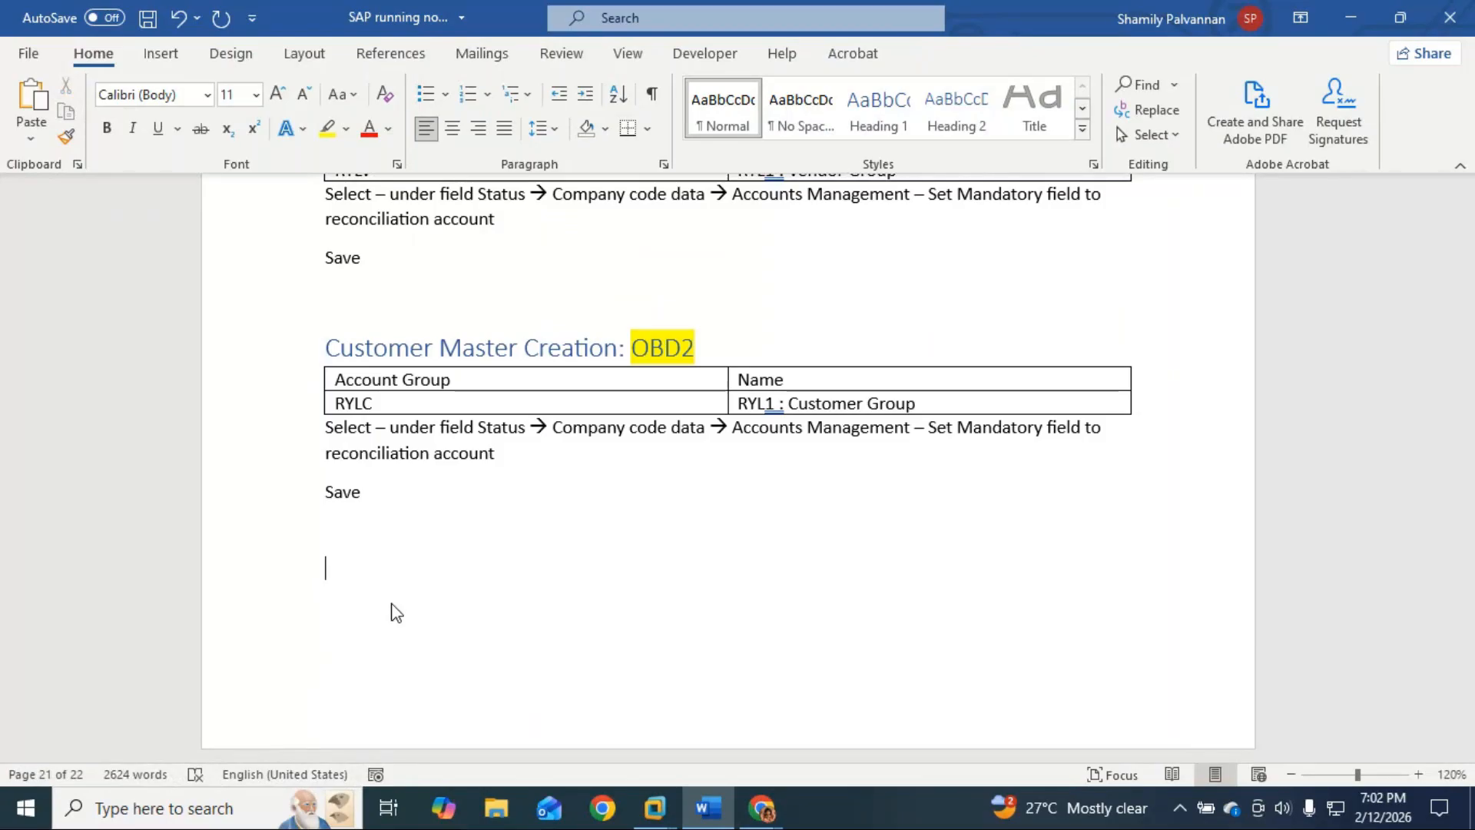
pyautogui.scroll(2, 399, 584)
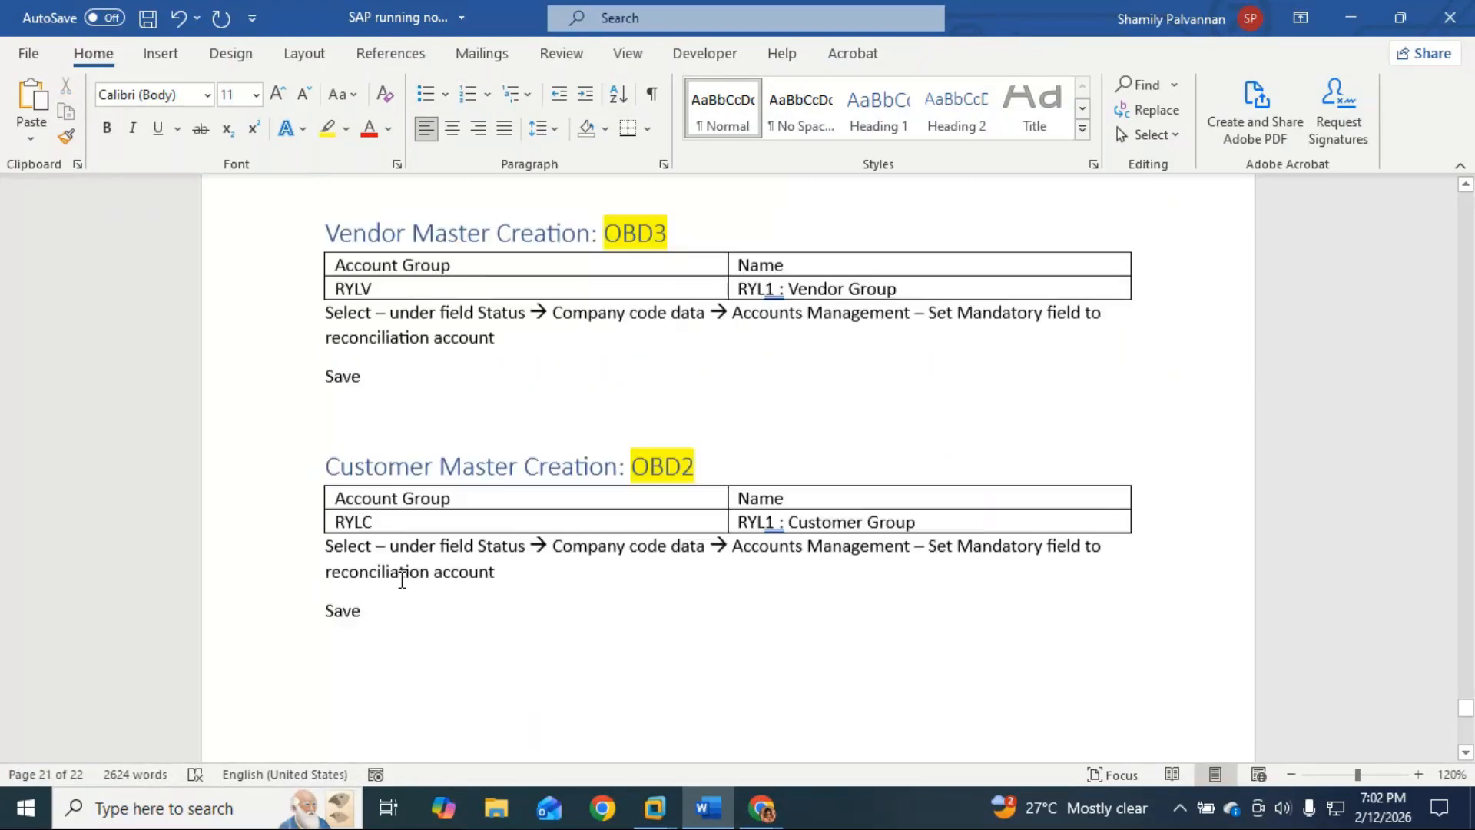
pyautogui.scroll(-3, 401, 580)
# Step: Type the note 'Based on number customer and Vendor required - you need to create Number range'
pyautogui.write('BSed')
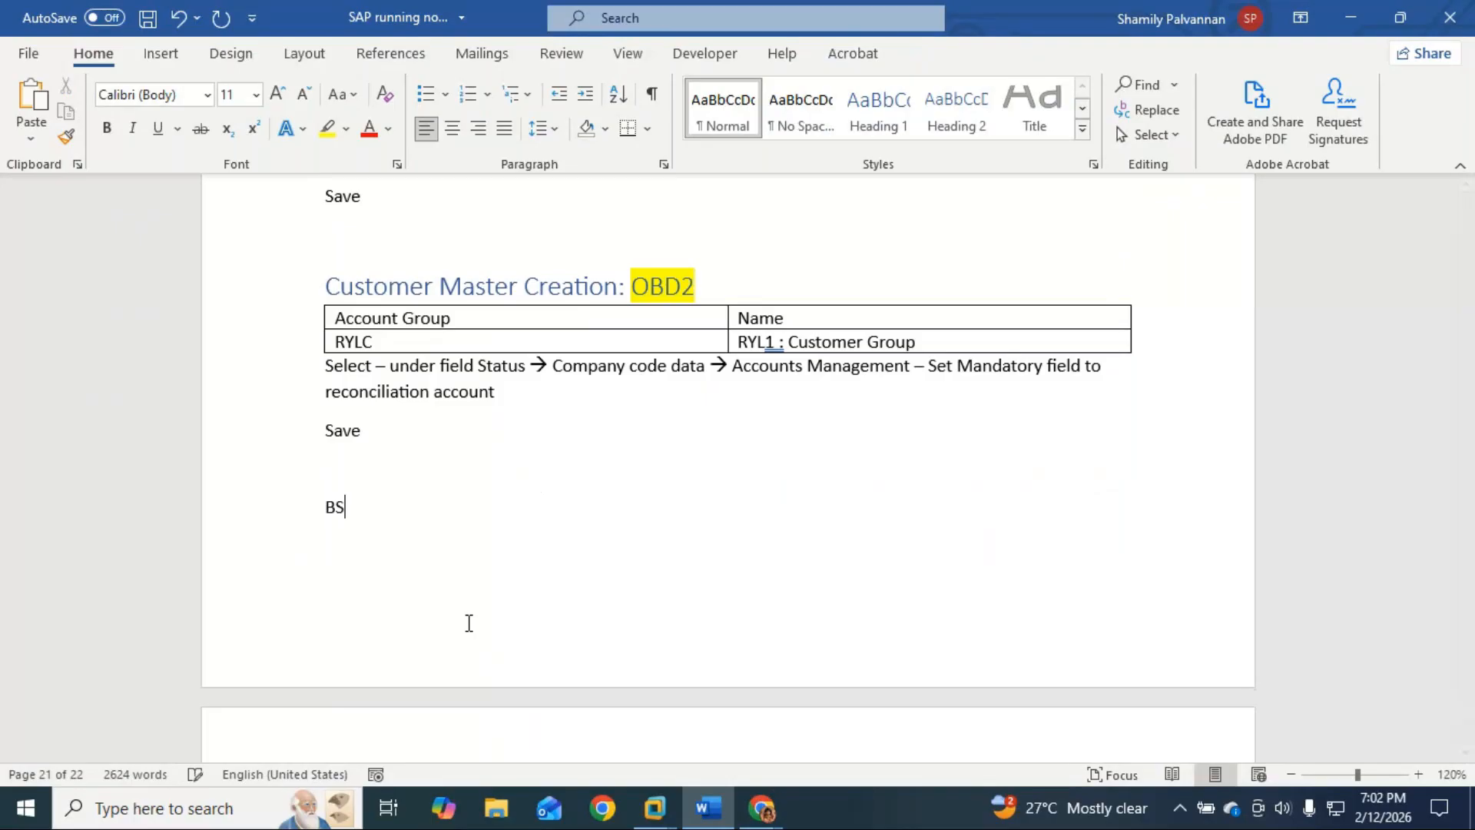
pyautogui.press('BackSpace')
pyautogui.press('BackSpace')
pyautogui.press('BackSpace')
pyautogui.write('asend')
pyautogui.press('BackSpace')
pyautogui.press('BackSpace')
pyautogui.press('BackSpace')
pyautogui.write('ed on number c')
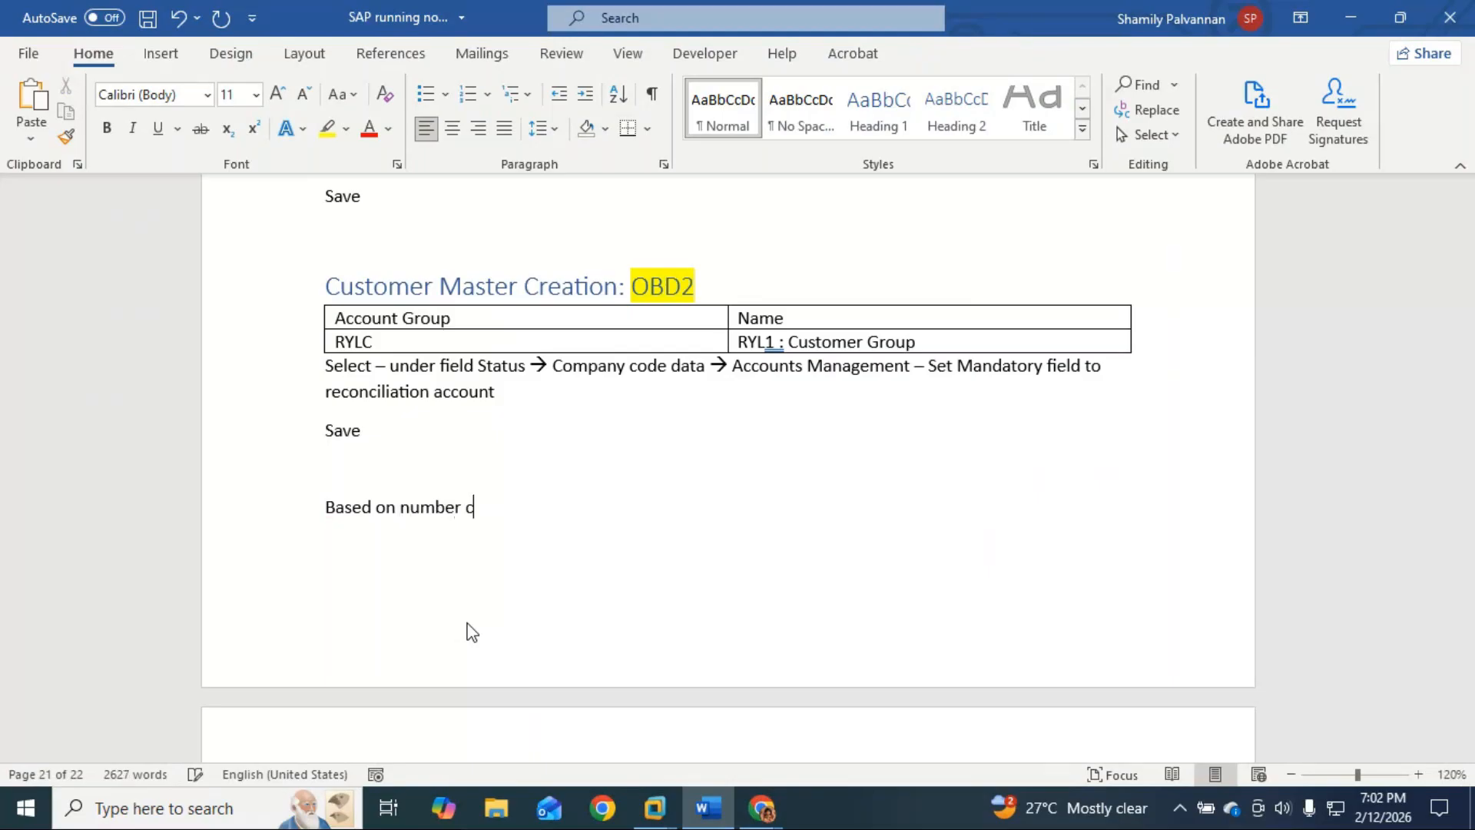
pyautogui.write('ustomer and Vendor requ')
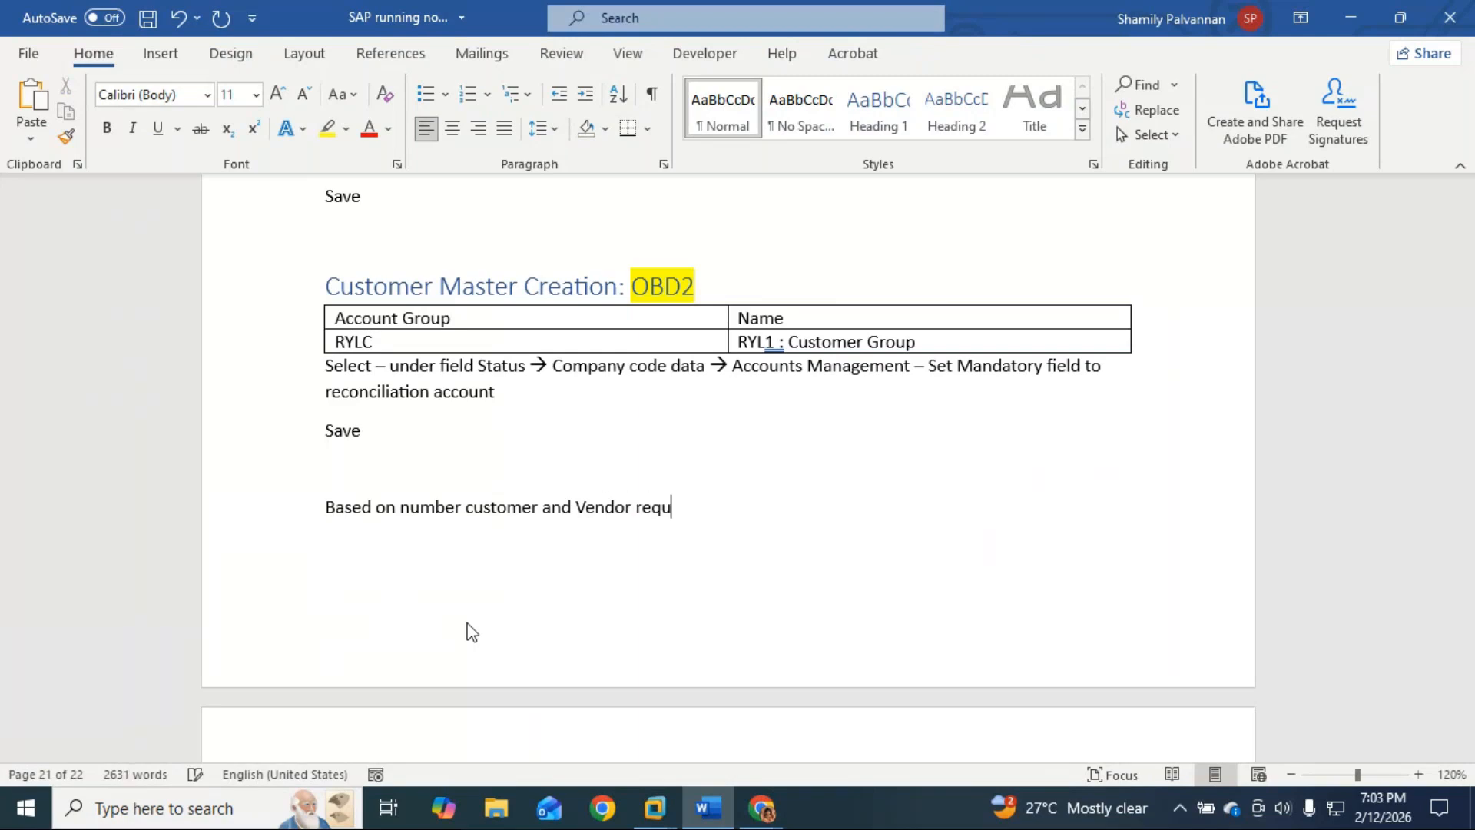
pyautogui.write('ired - numbe')
pyautogui.press('BackSpace')
pyautogui.press('BackSpace')
pyautogui.press('BackSpace')
pyautogui.press('BackSpace')
pyautogui.press('BackSpace')
pyautogui.press('BackSpace')
pyautogui.press('BackSpace')
pyautogui.write('you need to ')
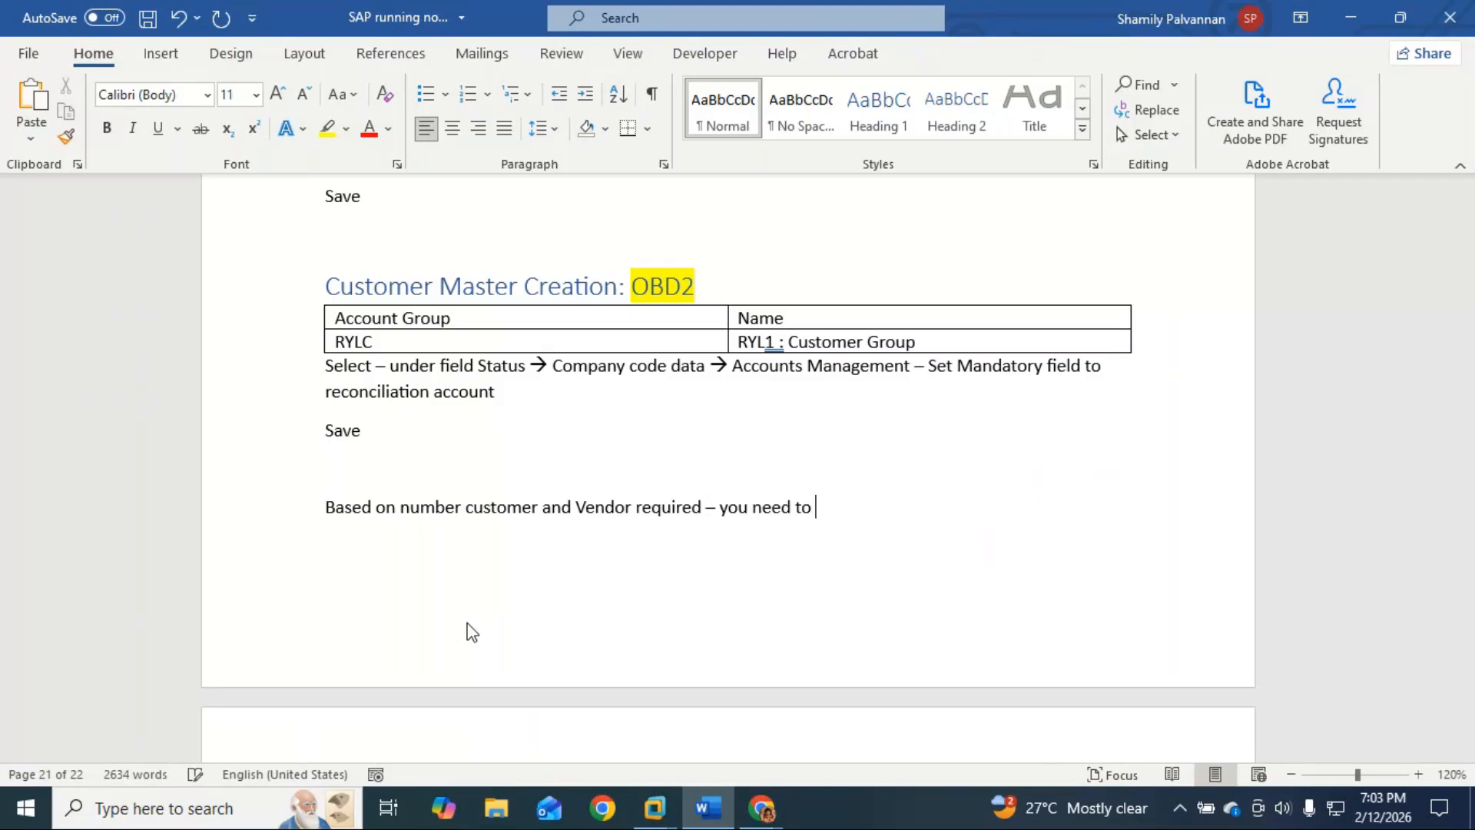
pyautogui.write('create a')
pyautogui.press('BackSpace')
pyautogui.write('Number Nam')
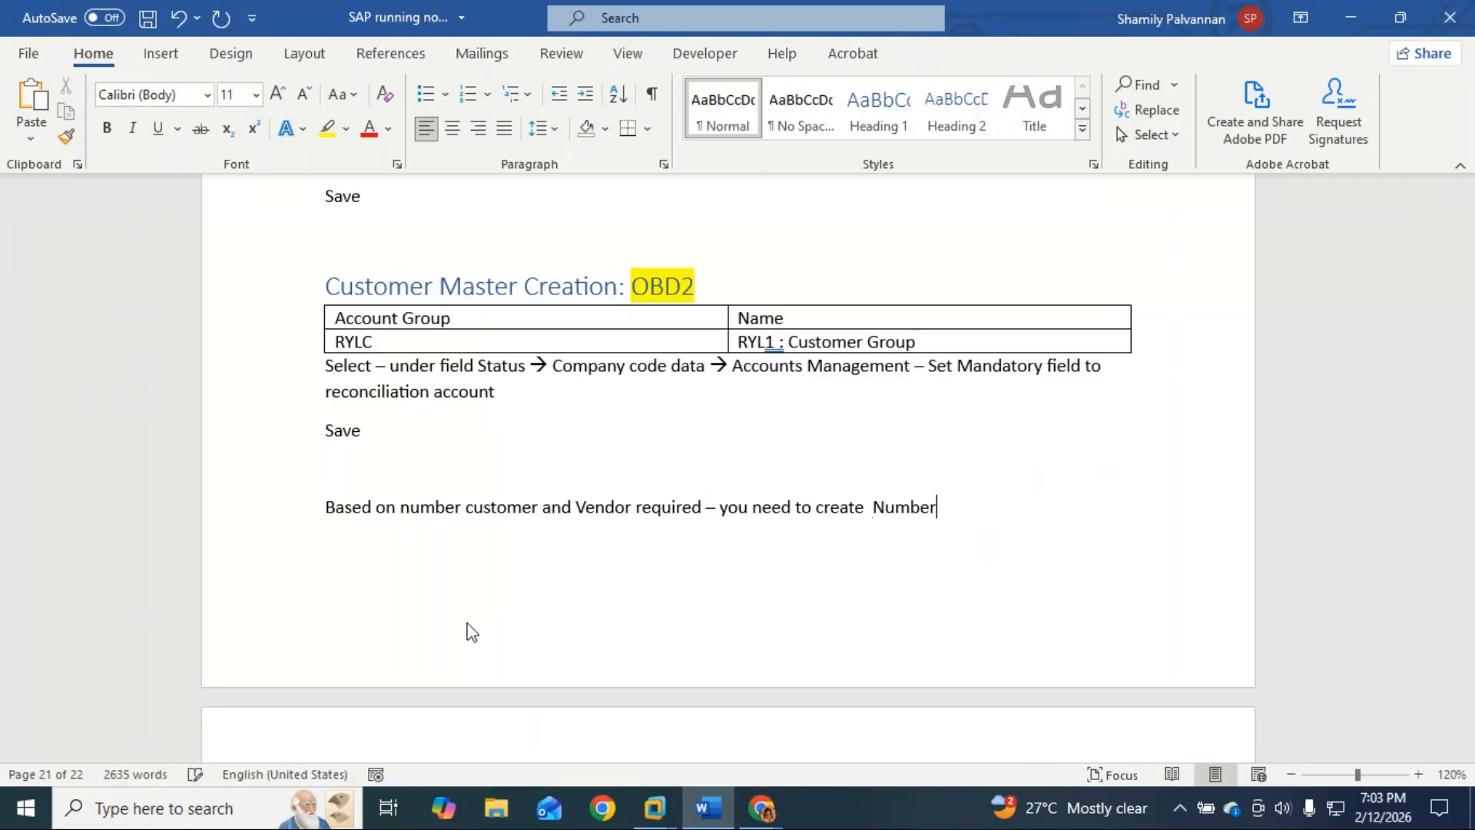
pyautogui.press('BackSpace')
pyautogui.press('BackSpace')
pyautogui.press('BackSpace')
pyautogui.press('BackSpace')
pyautogui.write('runder')
pyautogui.press('BackSpace')
pyautogui.press('BackSpace')
pyautogui.press('BackSpace')
pyautogui.press('BackSpace')
pyautogui.press('BackSpace')
pyautogui.press('BackSpace')
pyautogui.write('range')
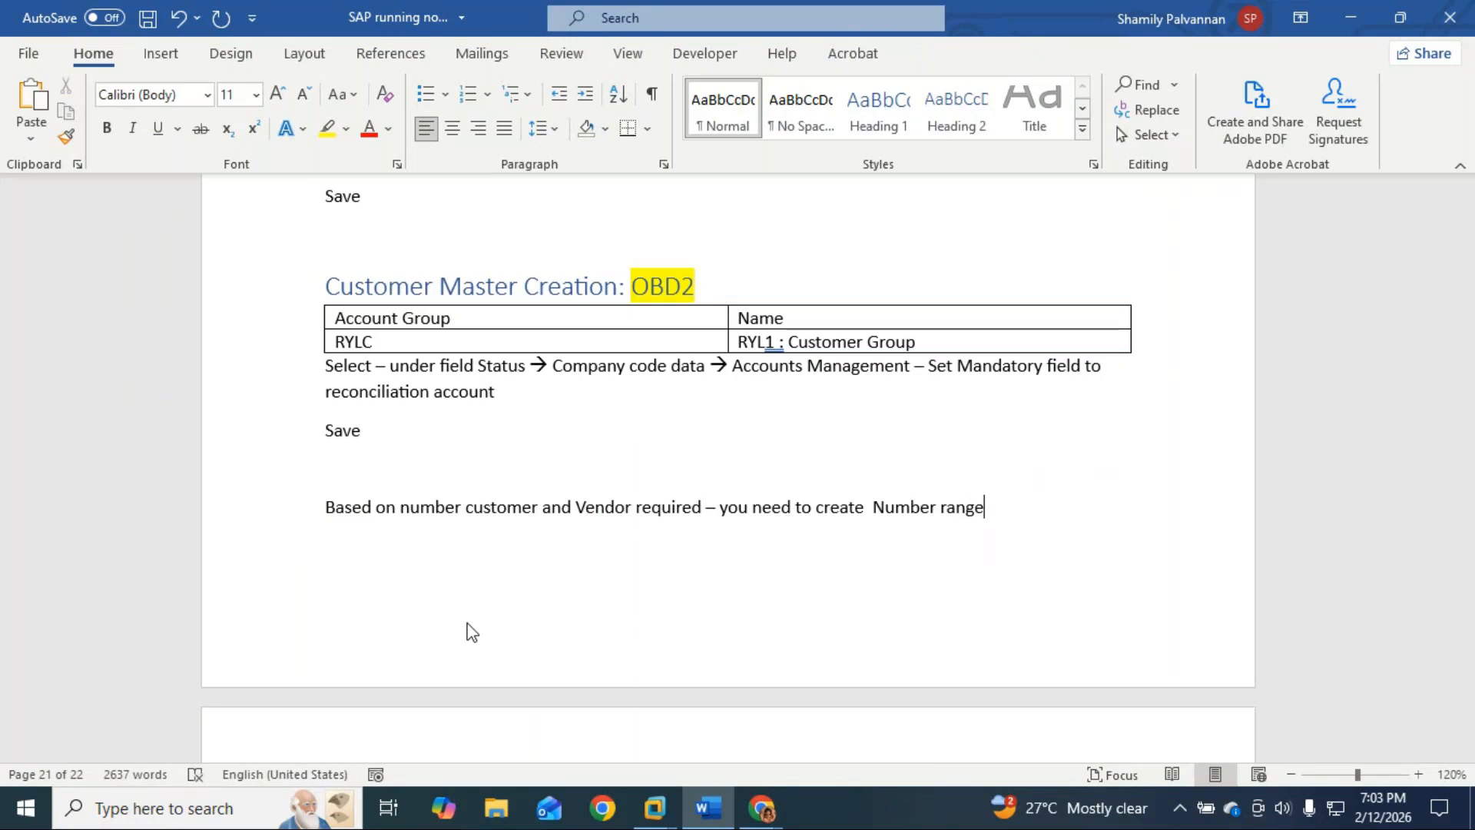
# Step: Start a new paragraph and accept the grammar fix for the double space before 'Number'
pyautogui.press('Return')
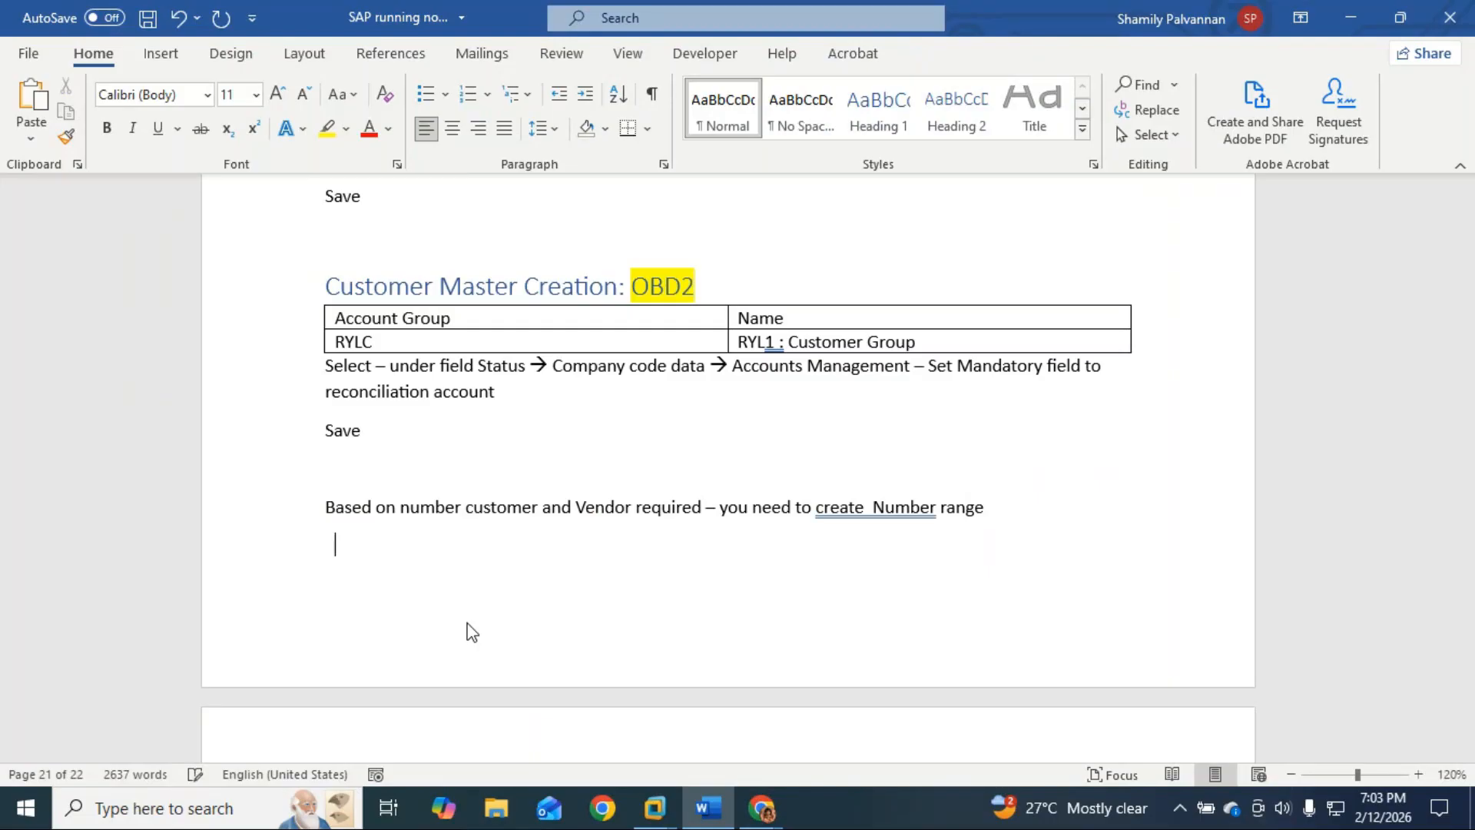
pyautogui.rightClick(875, 514)
pyautogui.click(860, 155)
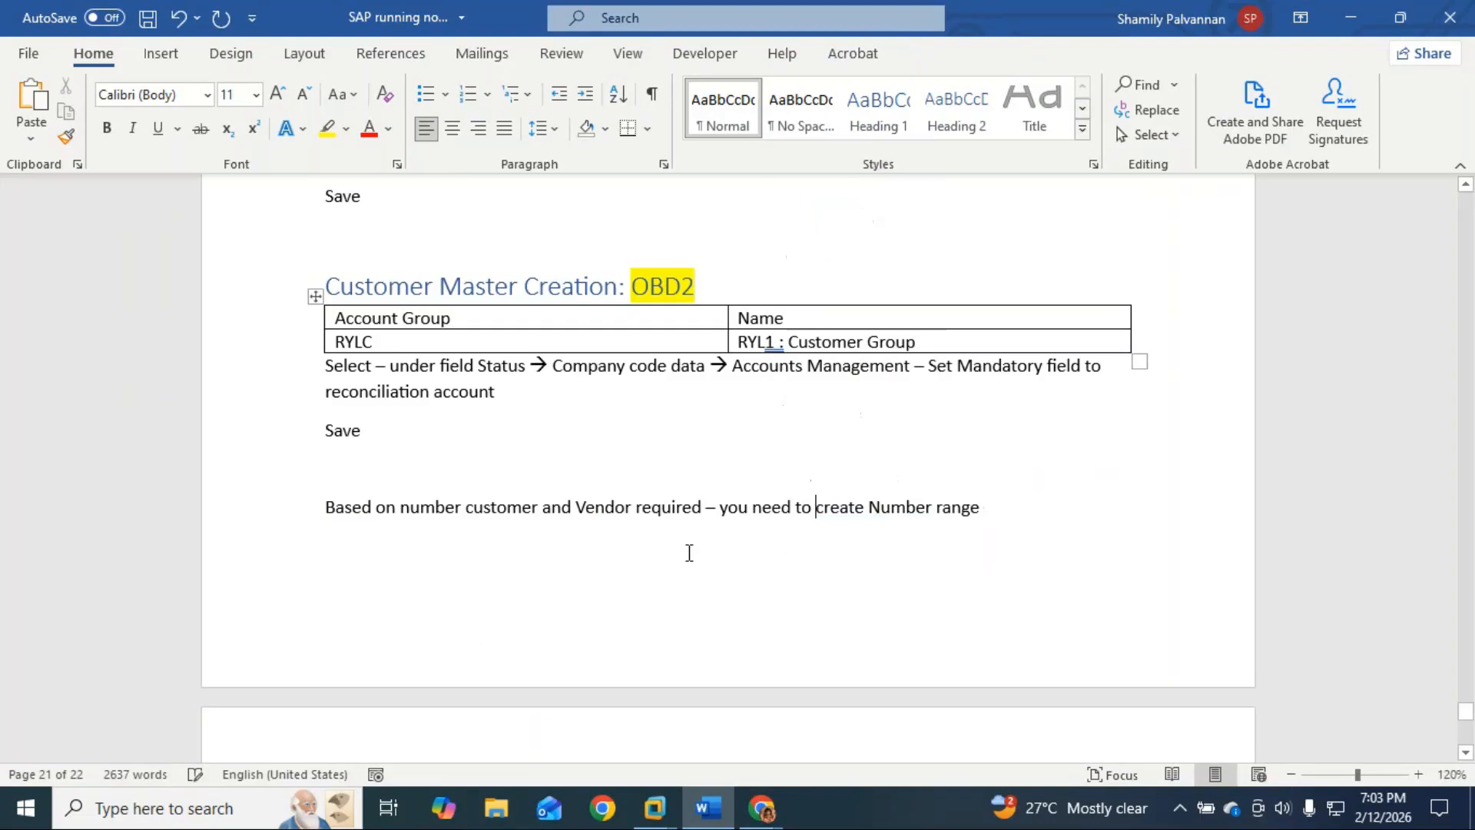
pyautogui.click(376, 544)
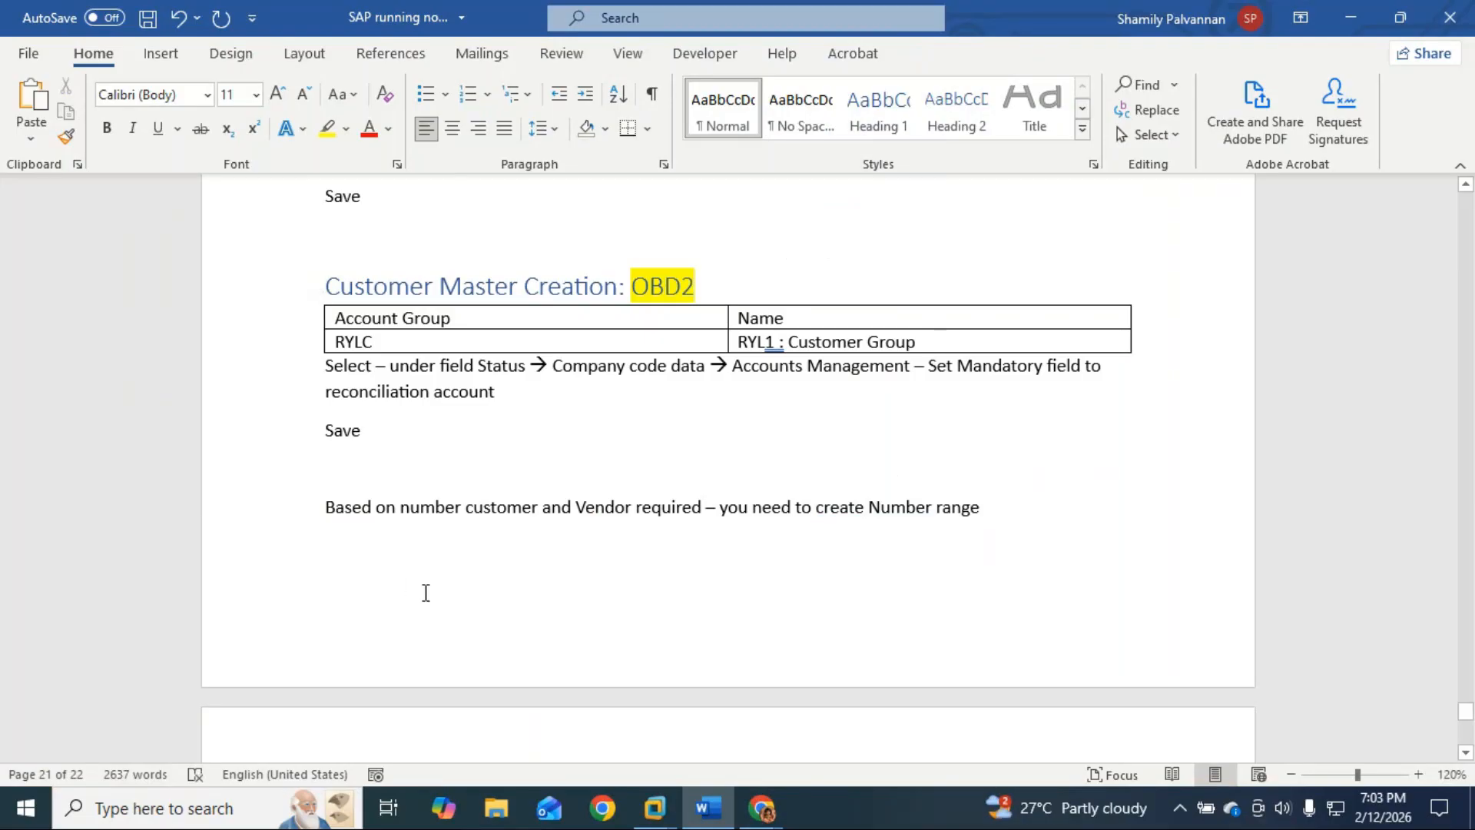
pyautogui.scroll(5, 425, 593)
pyautogui.scroll(-5, 487, 547)
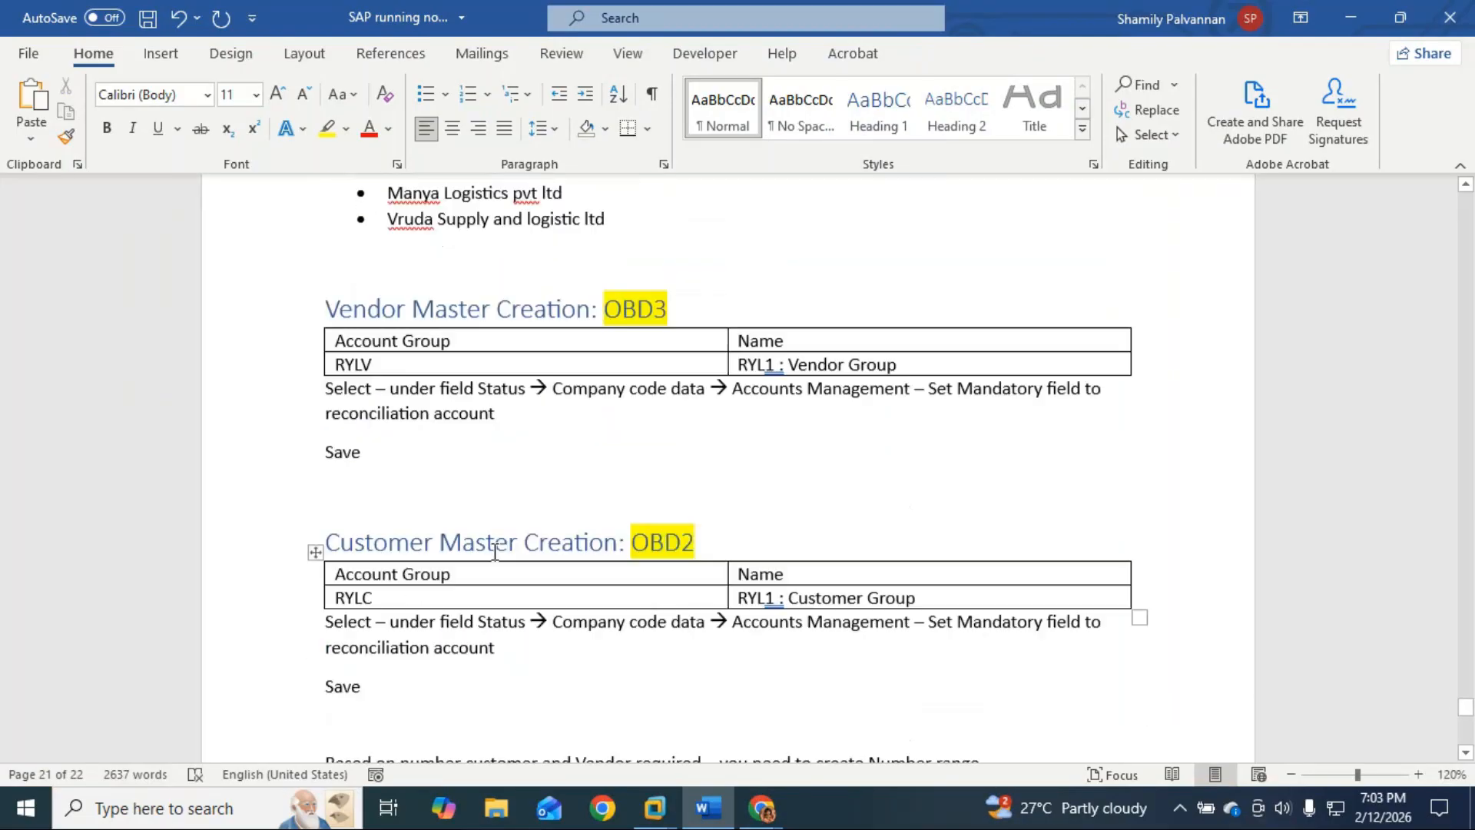
pyautogui.scroll(-1, 402, 613)
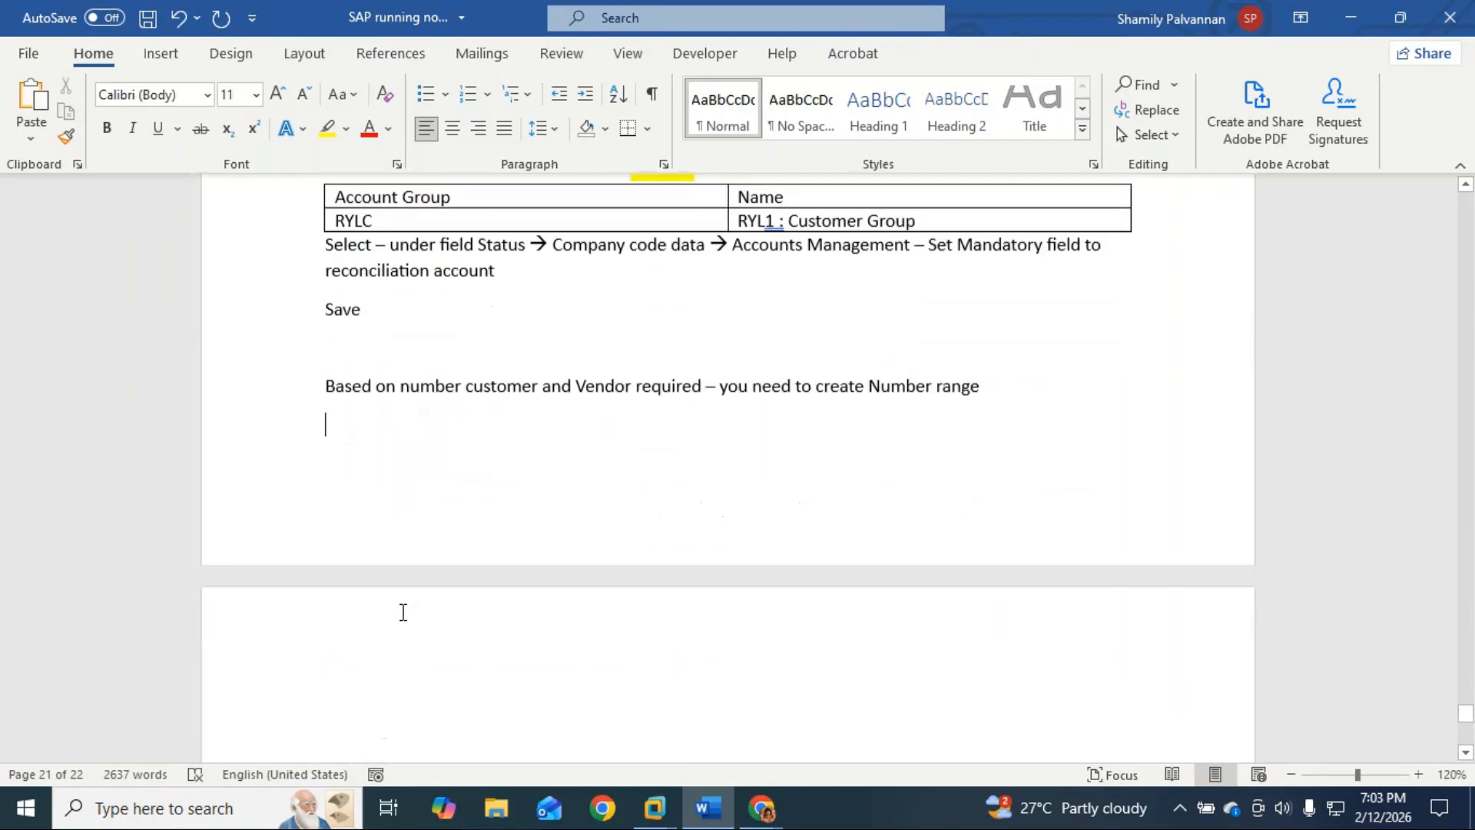
# Step: Type the line 'Vendor Account Number range' at the top of page 22
pyautogui.click(402, 612)
pyautogui.write('Vendor Nu')
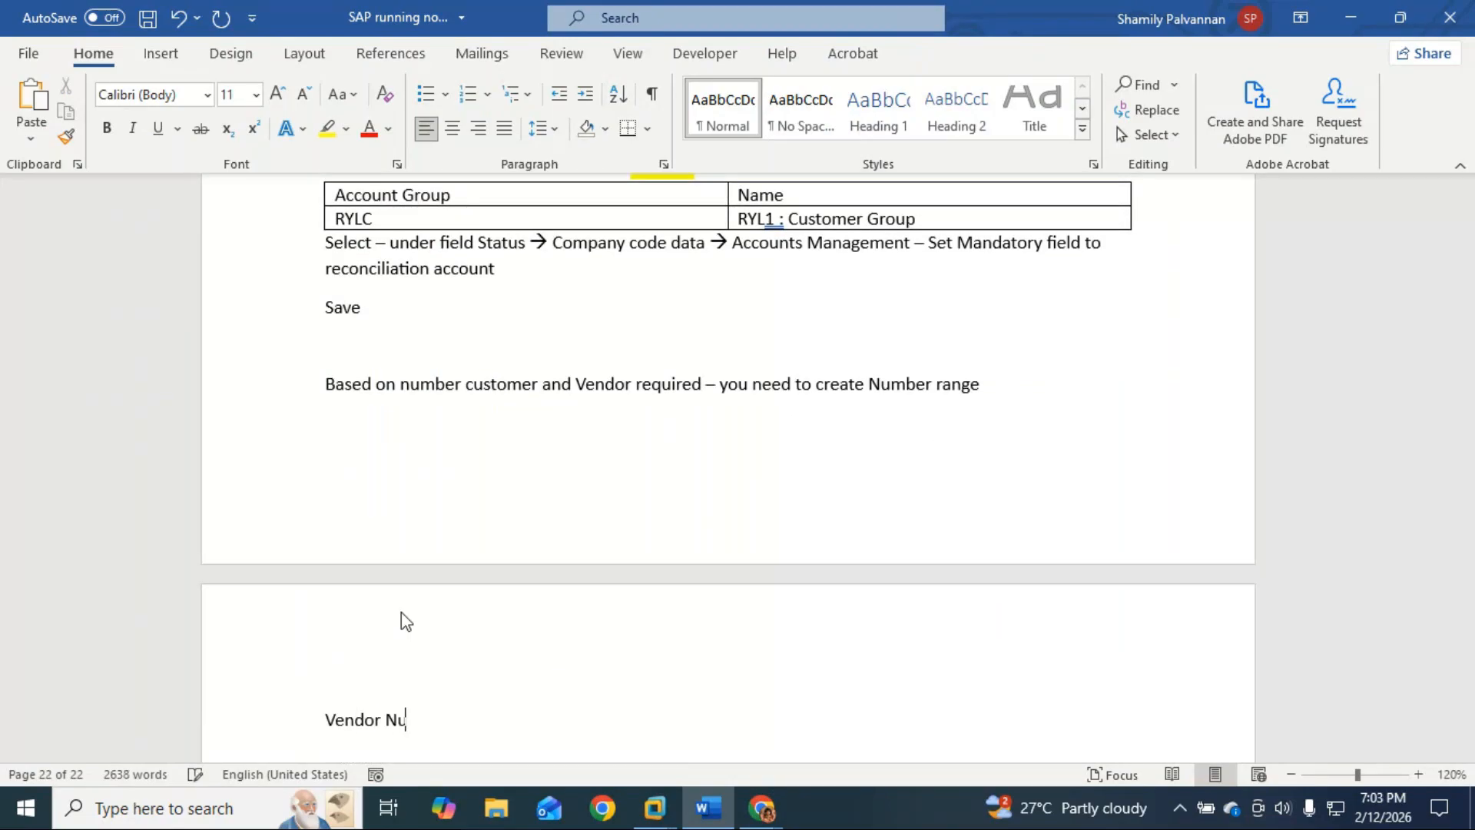
pyautogui.write('mber')
pyautogui.click(387, 715)
pyautogui.write('Account')
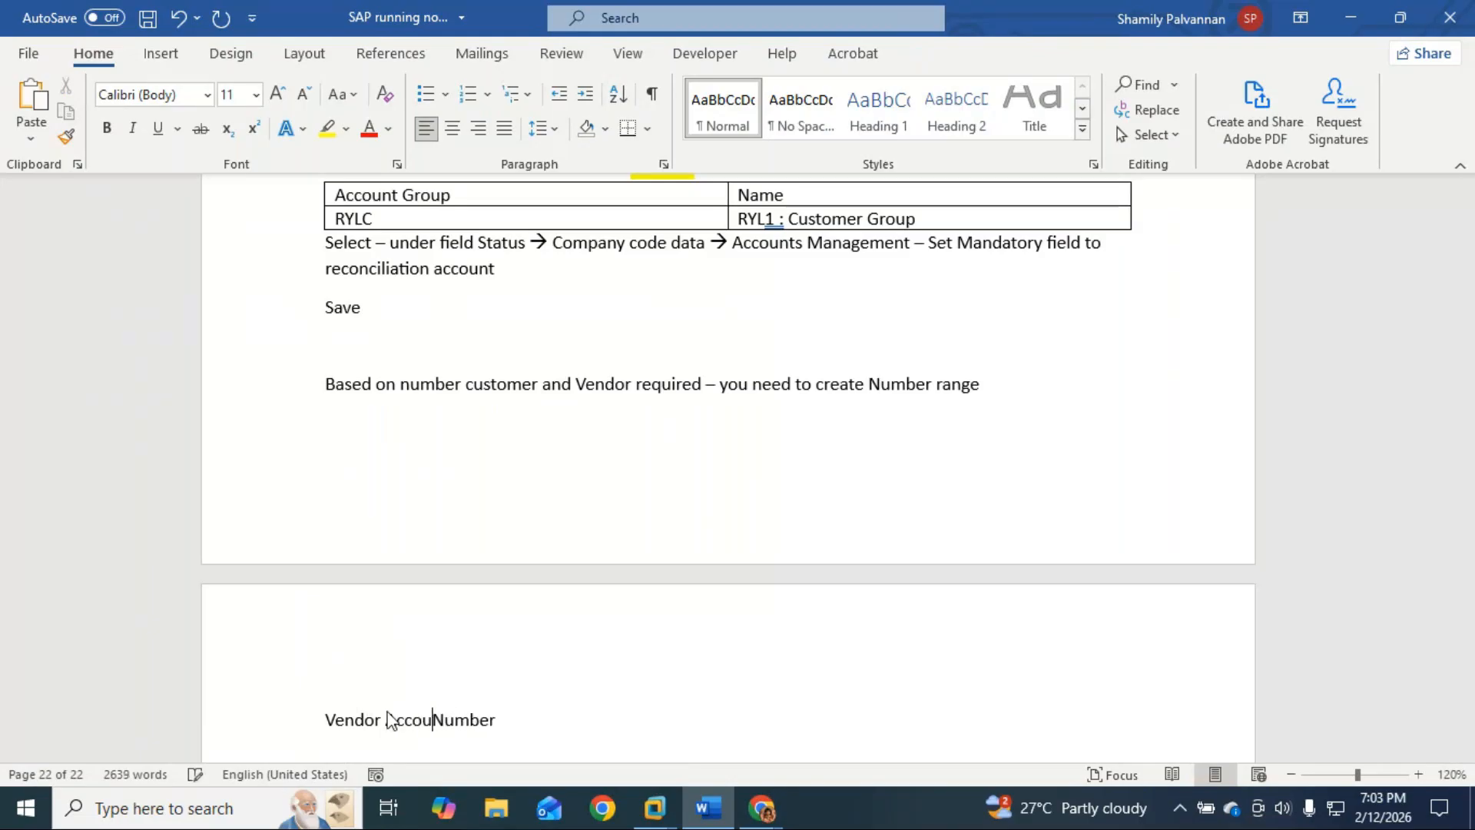
pyautogui.click(561, 730)
pyautogui.write('rande')
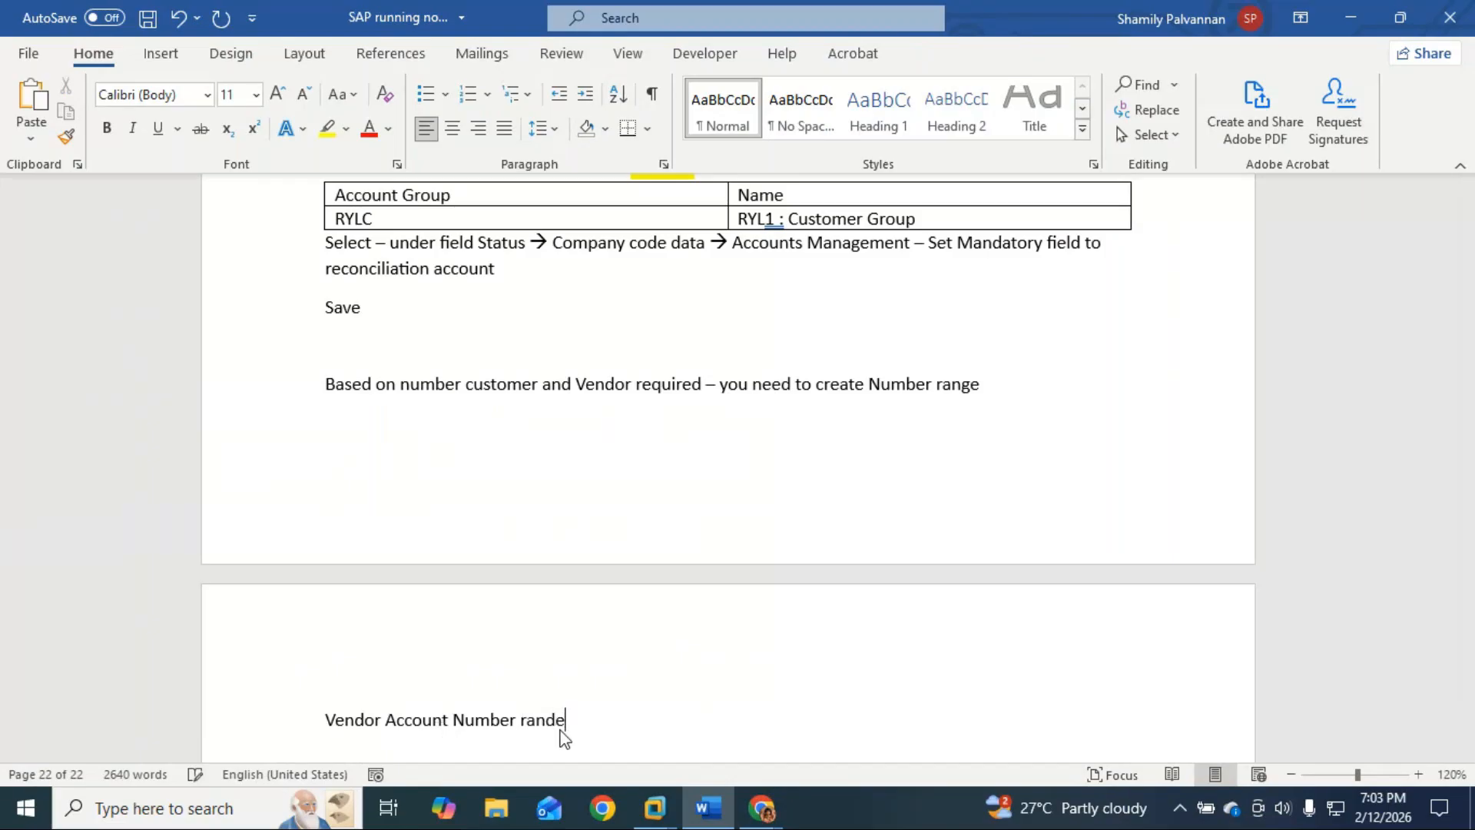
pyautogui.press('BackSpace')
pyautogui.press('BackSpace')
pyautogui.write('range')
# Step: Reword the line to 'Define Number range for Vendor Account' by moving 'Vendor Account' to the end
pyautogui.click(327, 720)
pyautogui.write('Define')
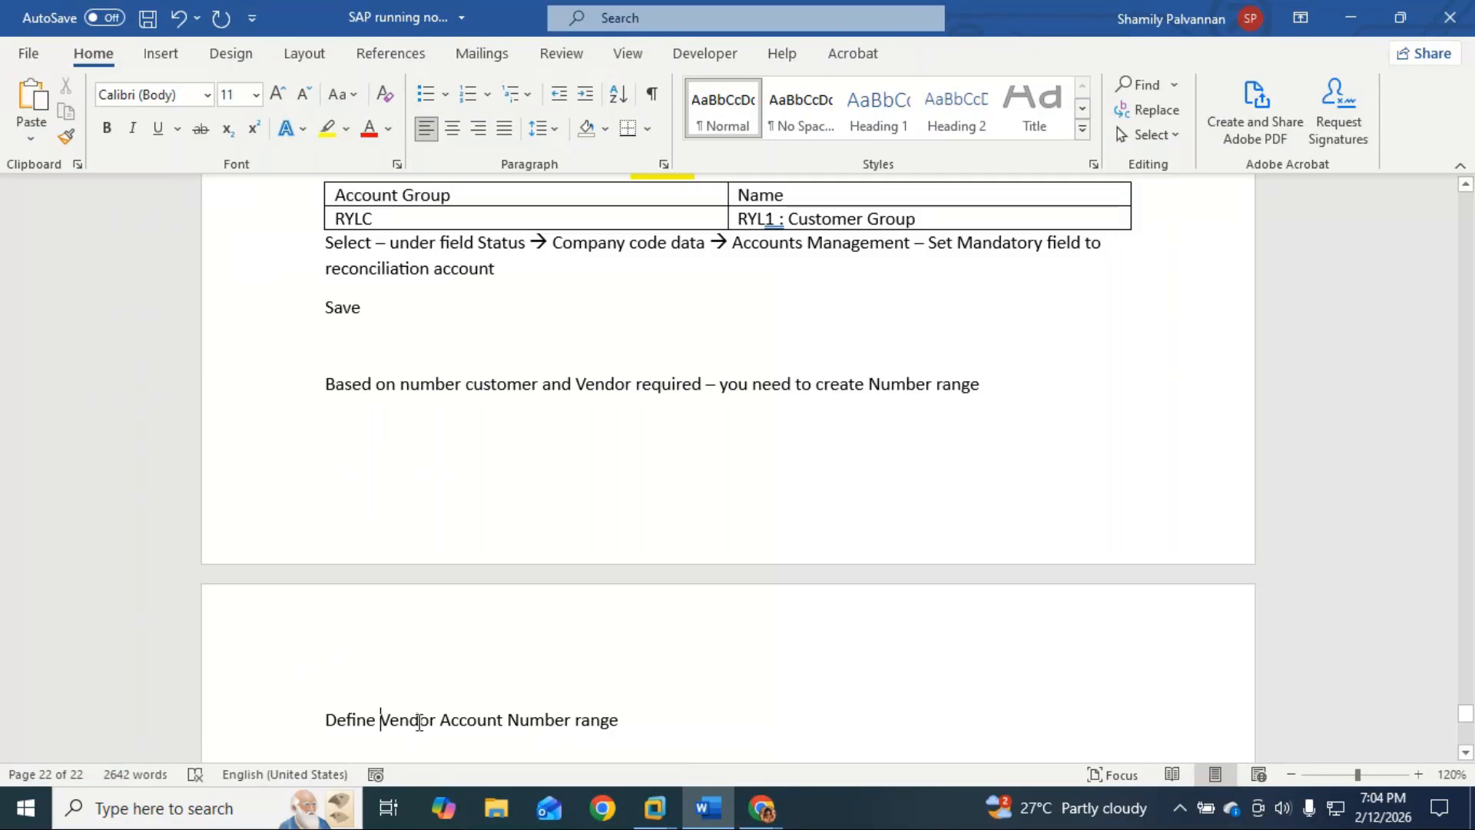
pyautogui.moveTo(381, 724); pyautogui.dragTo(489, 726)
pyautogui.hotkey('ctrl', 'c')
pyautogui.press('BackSpace')
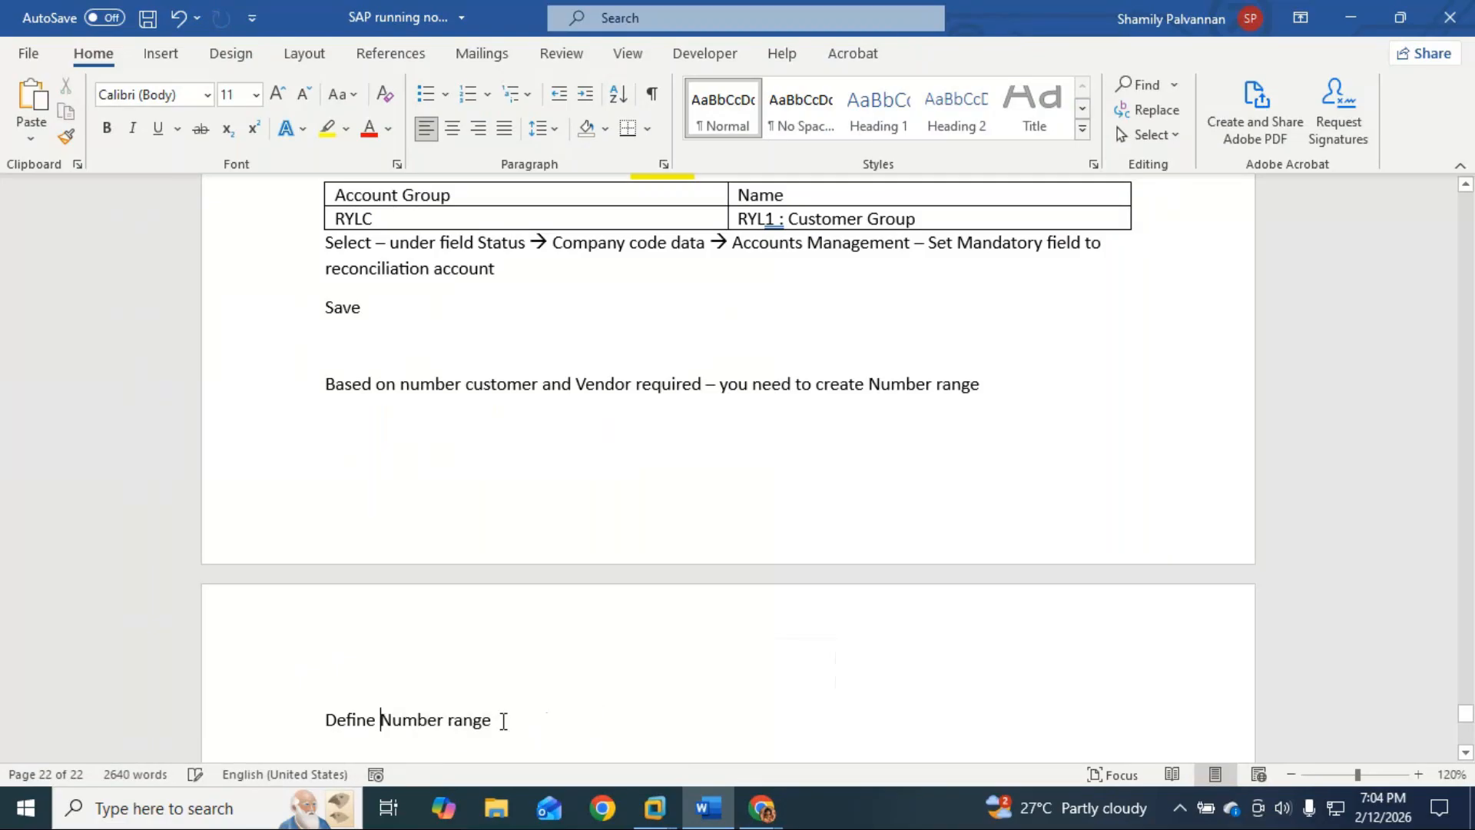
pyautogui.click(503, 720)
pyautogui.write('for')
pyautogui.hotkey('ctrl', 'v')
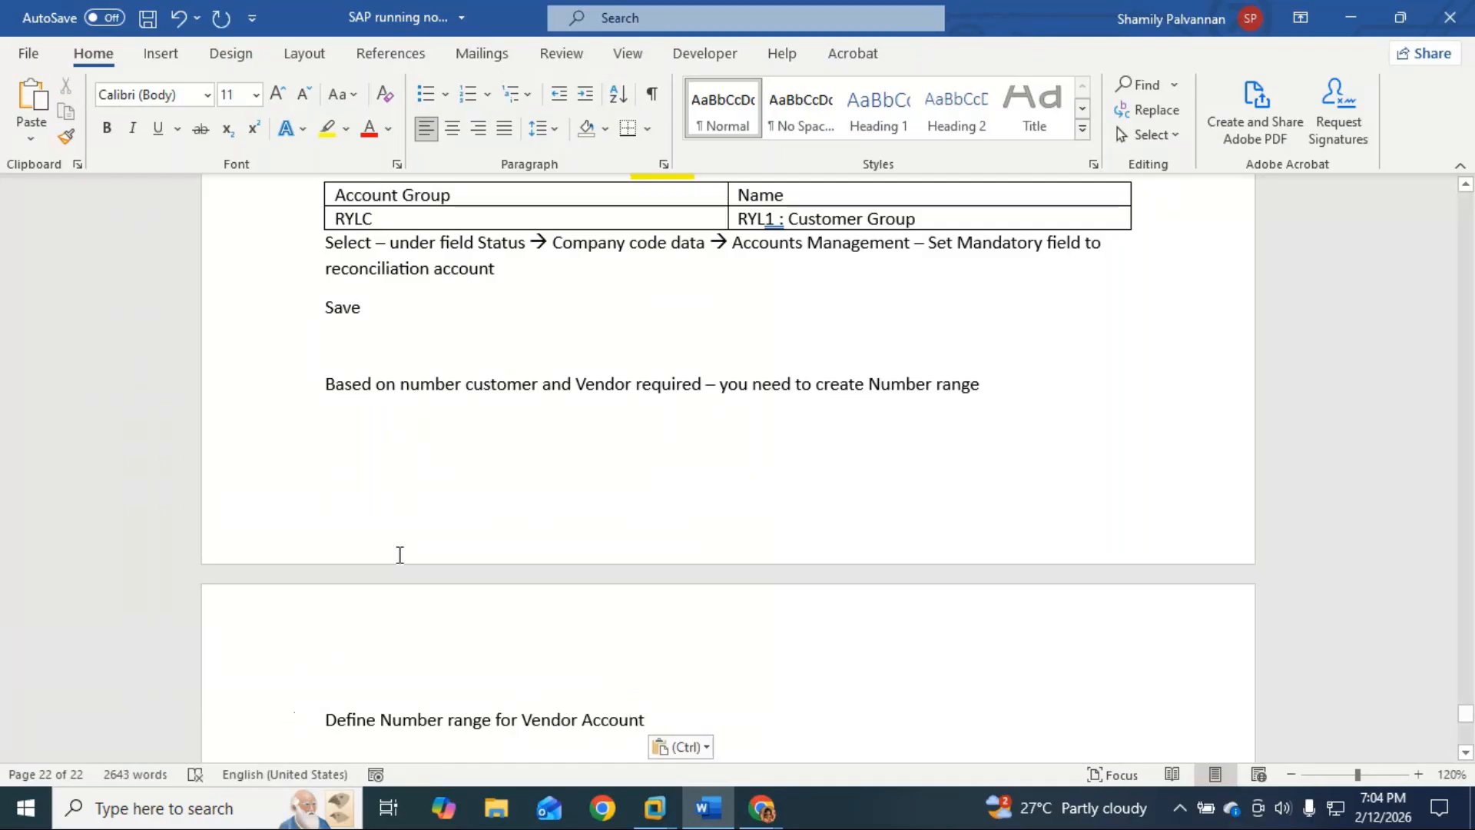
# Step: Make the 'General Ledger master – FS00' title a Heading 1 and highlight FS00 yellow
pyautogui.scroll(1, 402, 540)
pyautogui.scroll(20, 403, 540)
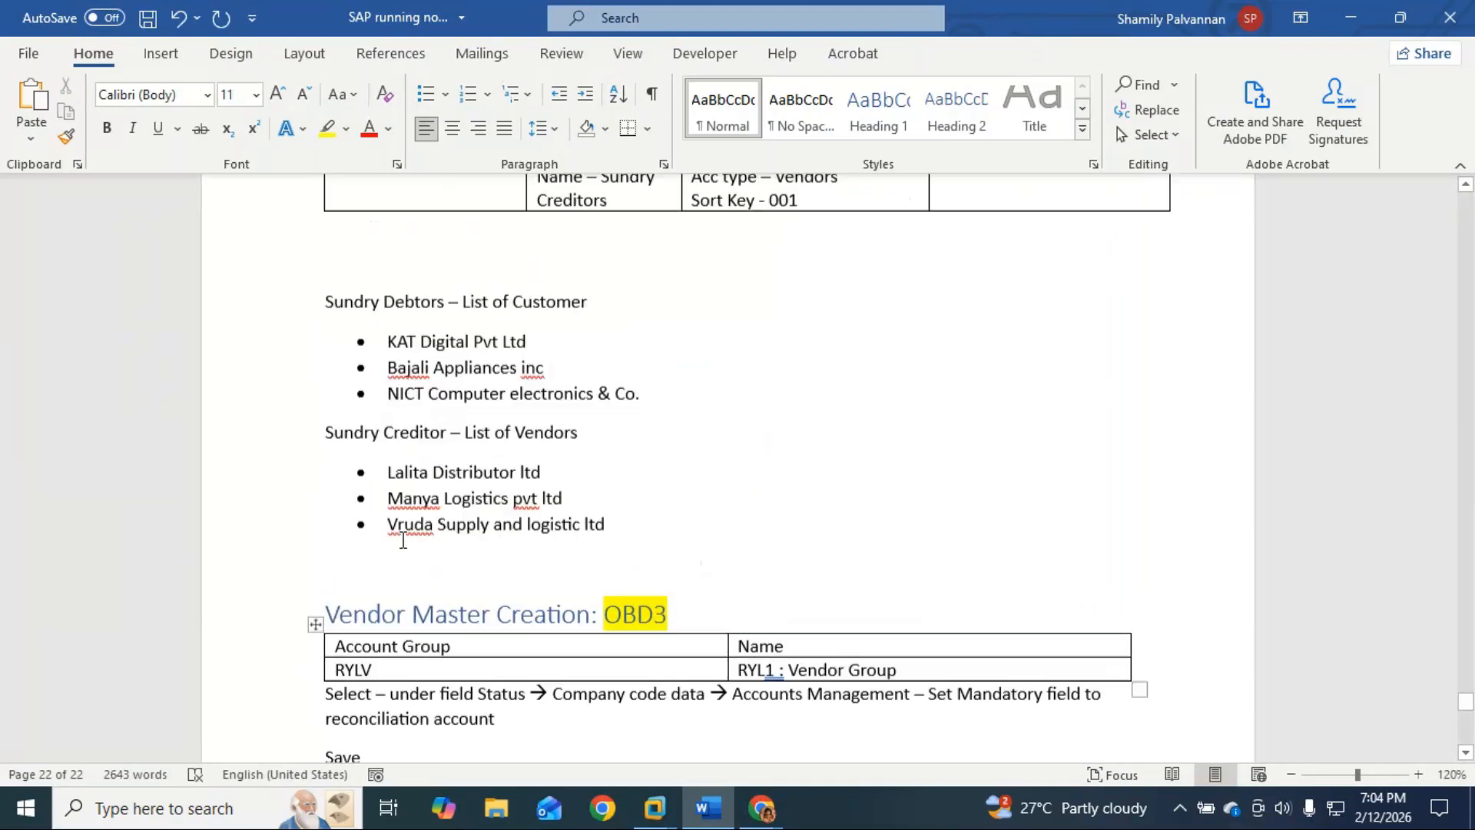
pyautogui.scroll(-4, 401, 539)
pyautogui.moveTo(325, 382); pyautogui.dragTo(555, 378)
pyautogui.hotkey('ctrl', 'alt', '1')
pyautogui.scroll(10, 737, 452)
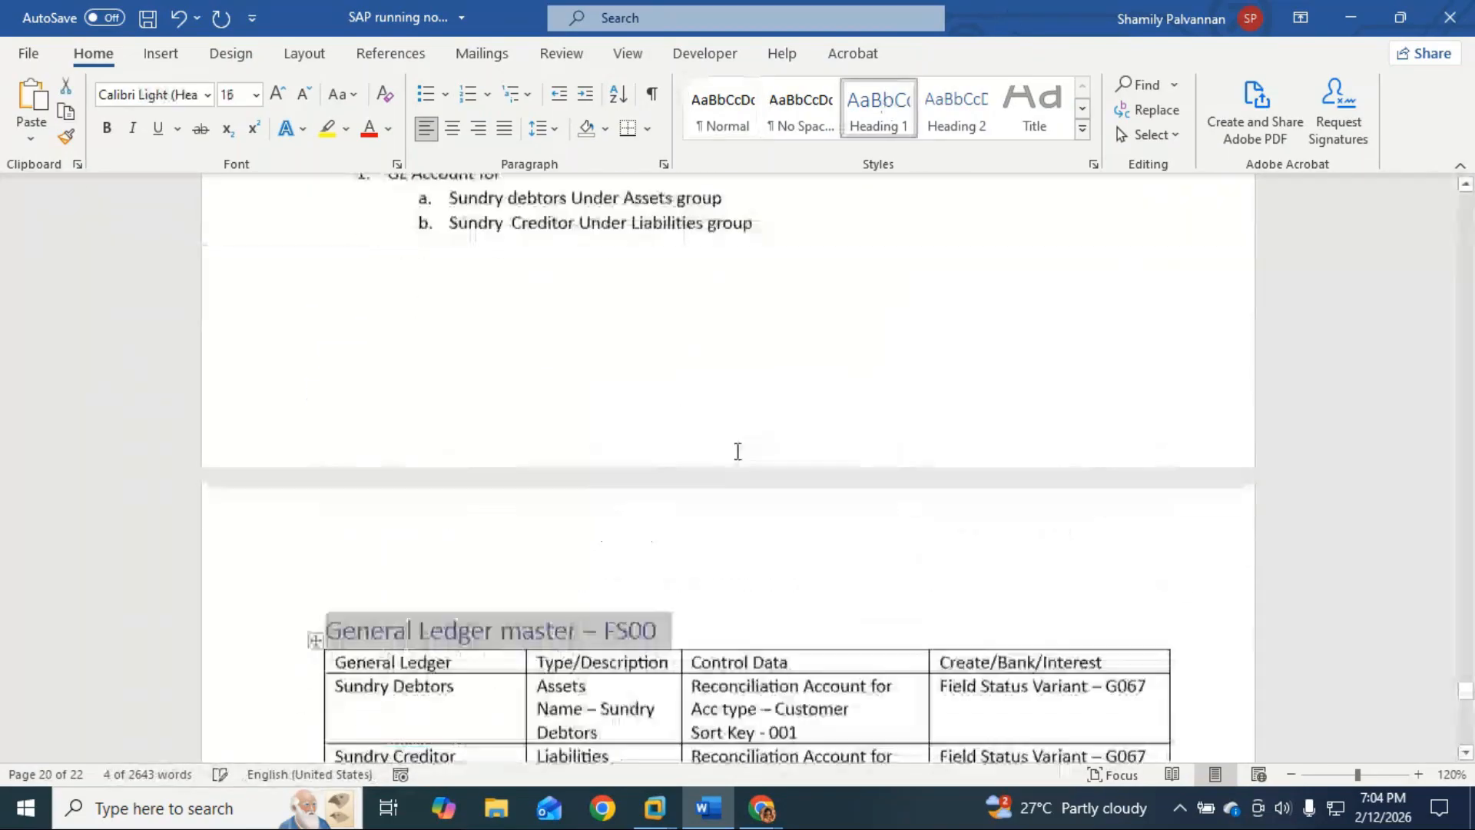
pyautogui.scroll(-16, 737, 451)
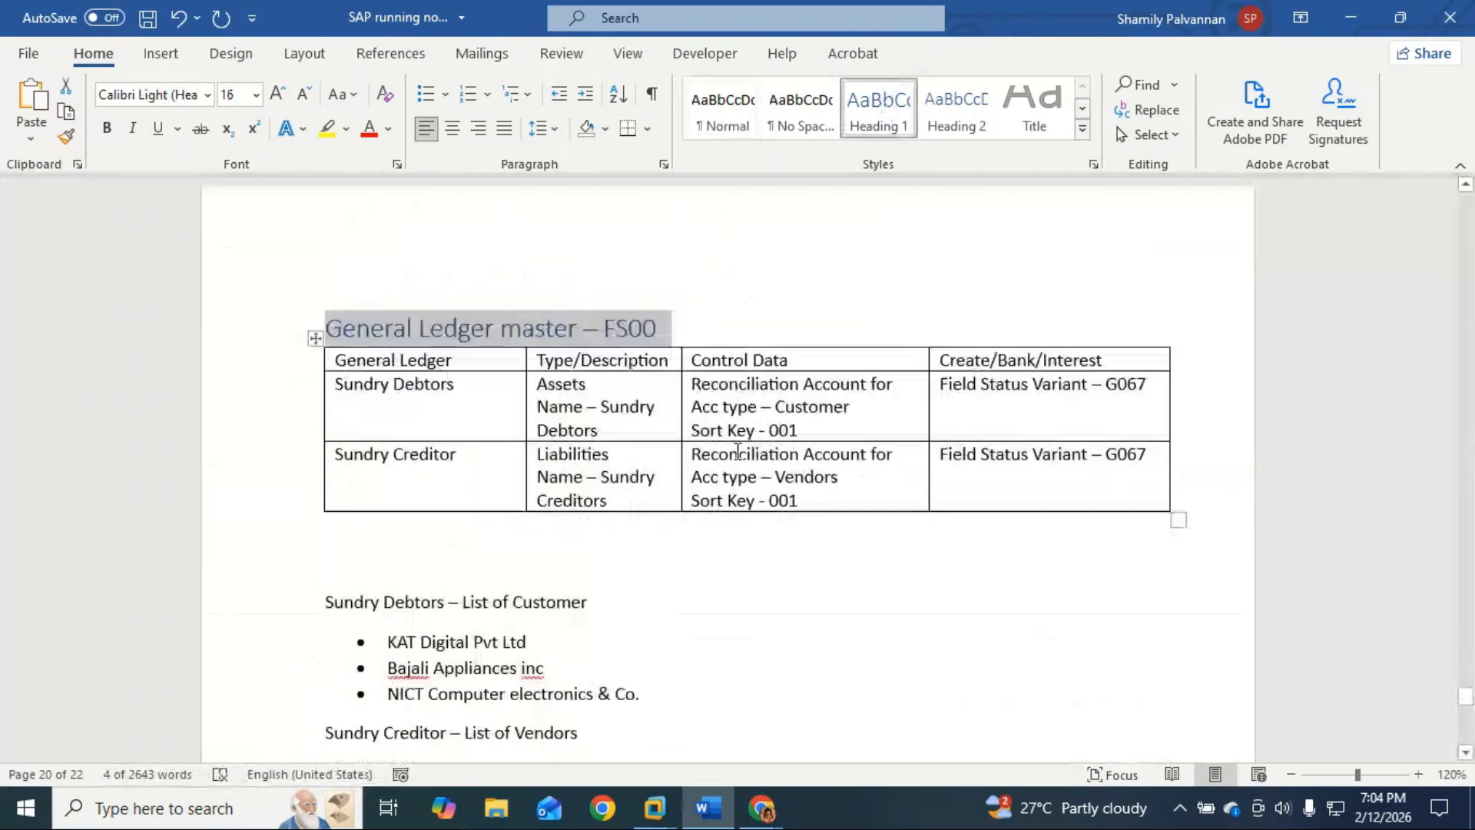
pyautogui.scroll(-4, 738, 451)
pyautogui.scroll(-2, 642, 386)
pyautogui.scroll(2, 512, 555)
pyautogui.scroll(12, 511, 555)
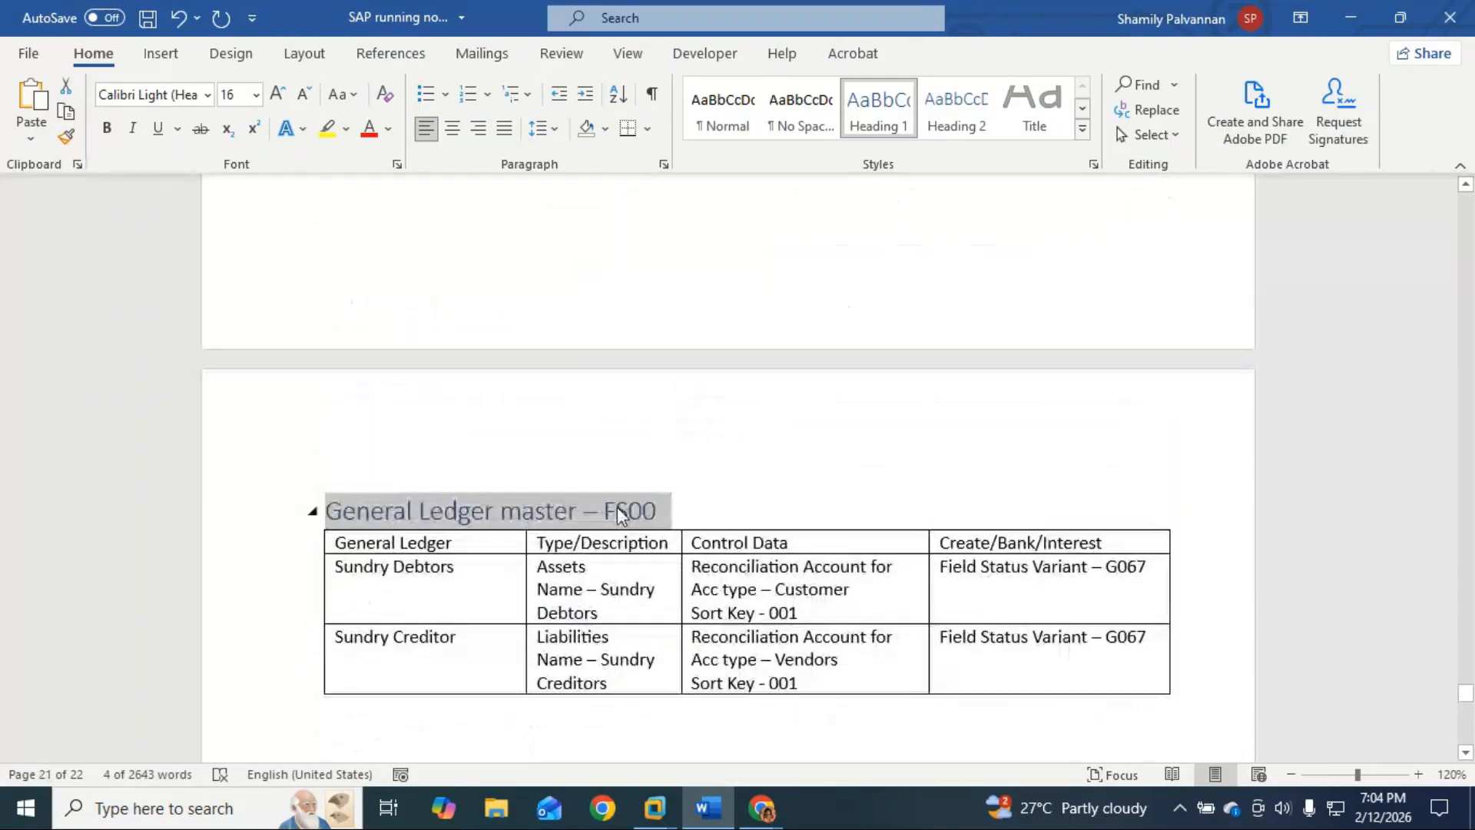
pyautogui.click(664, 510)
pyautogui.doubleClick(649, 510)
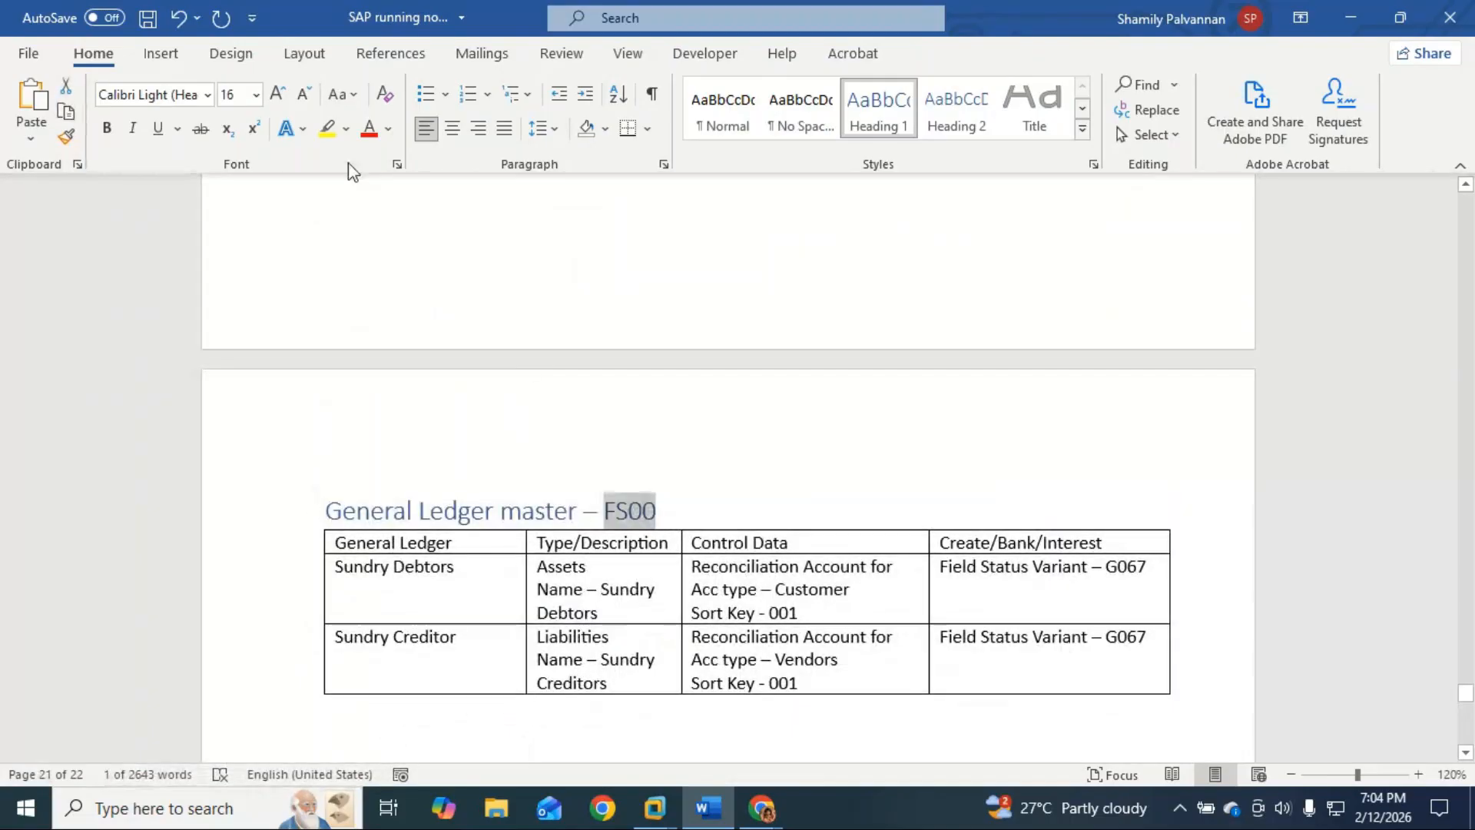
pyautogui.click(327, 128)
# Step: Append '-XKN1' to the vendor number range title, make it Heading 1, and highlight XKN1 yellow
pyautogui.scroll(-10, 476, 513)
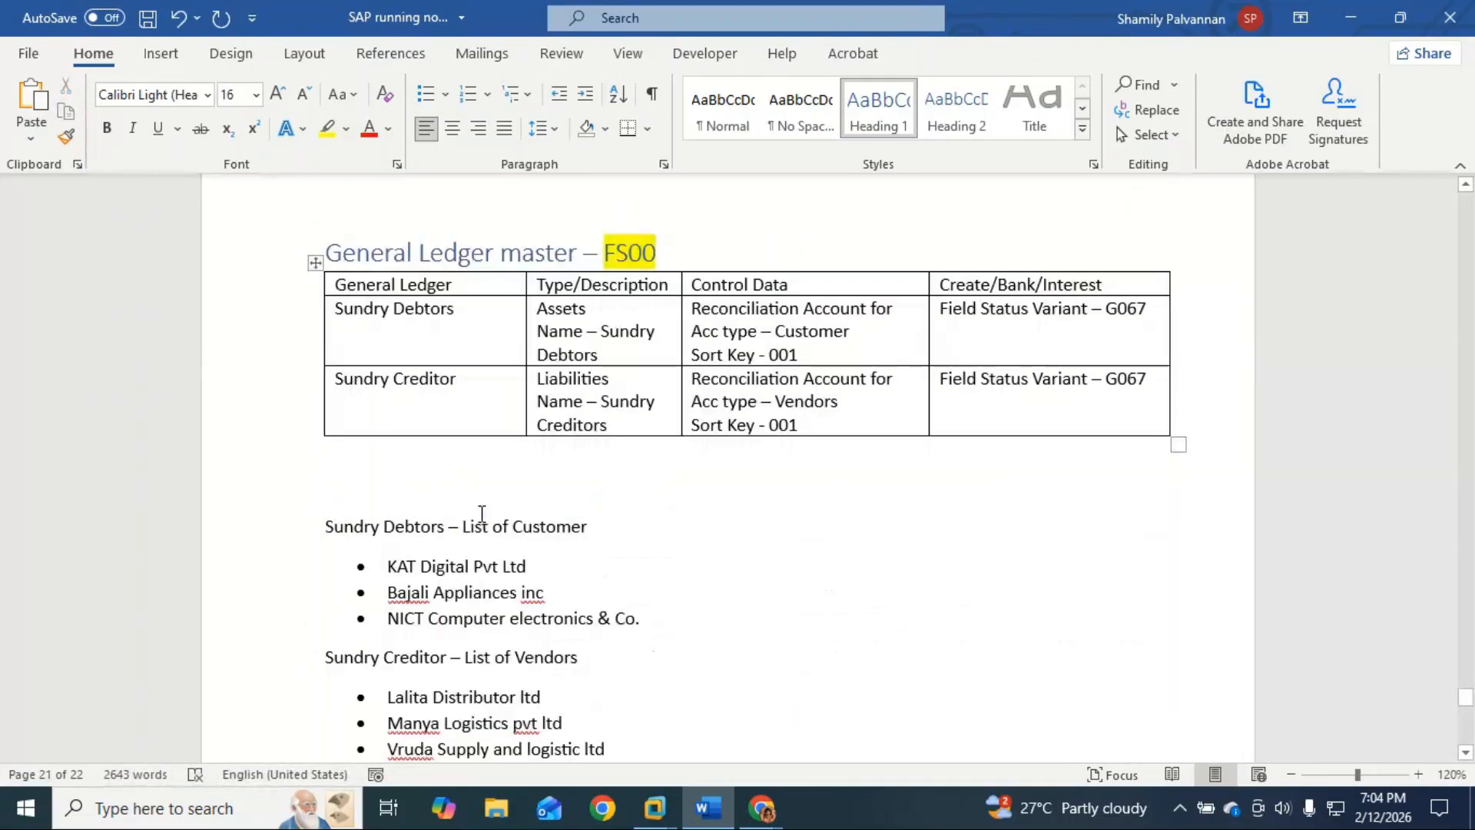
pyautogui.scroll(-5, 482, 512)
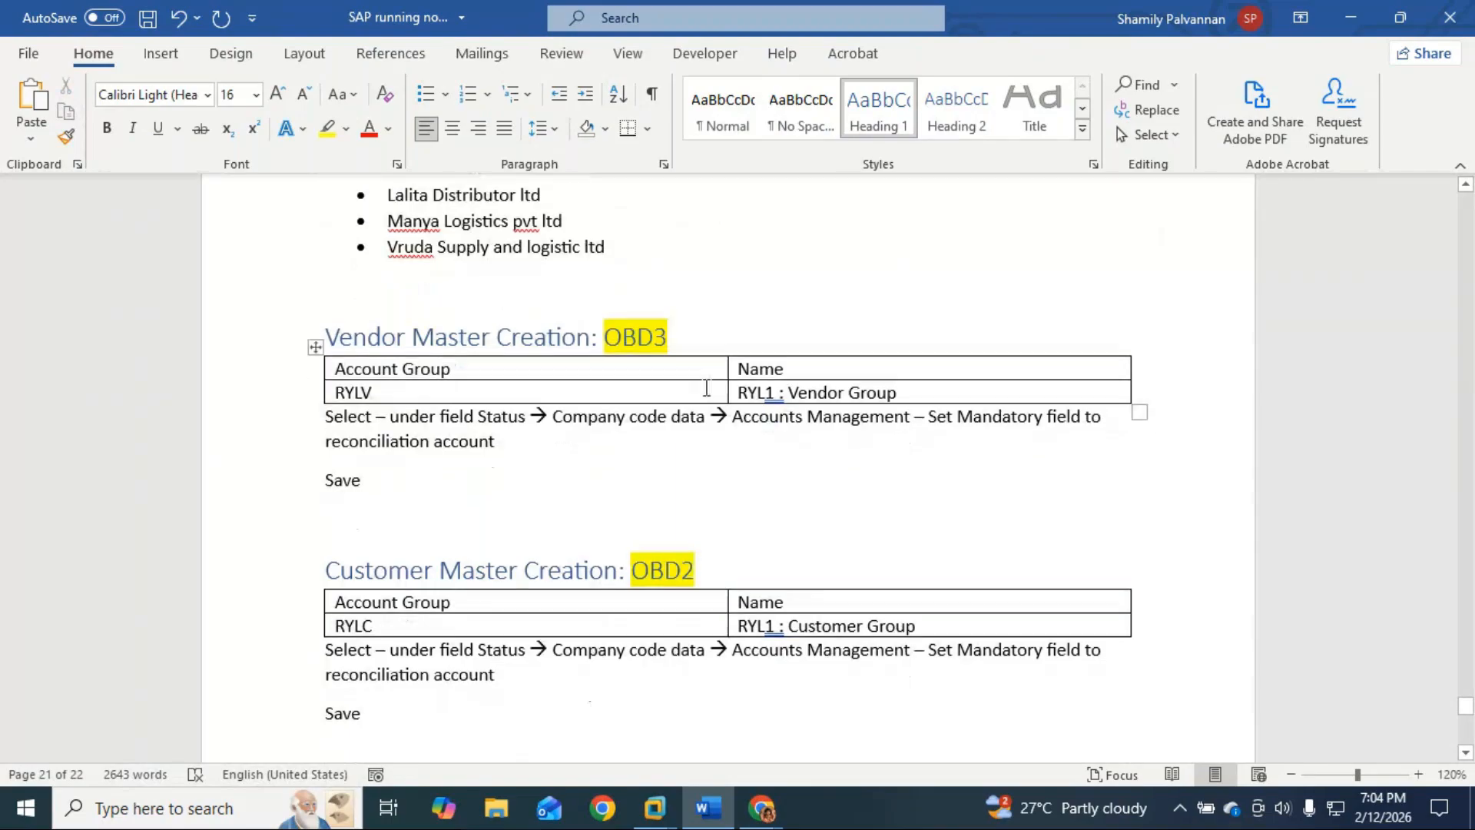
pyautogui.scroll(-8, 654, 415)
pyautogui.click(657, 412)
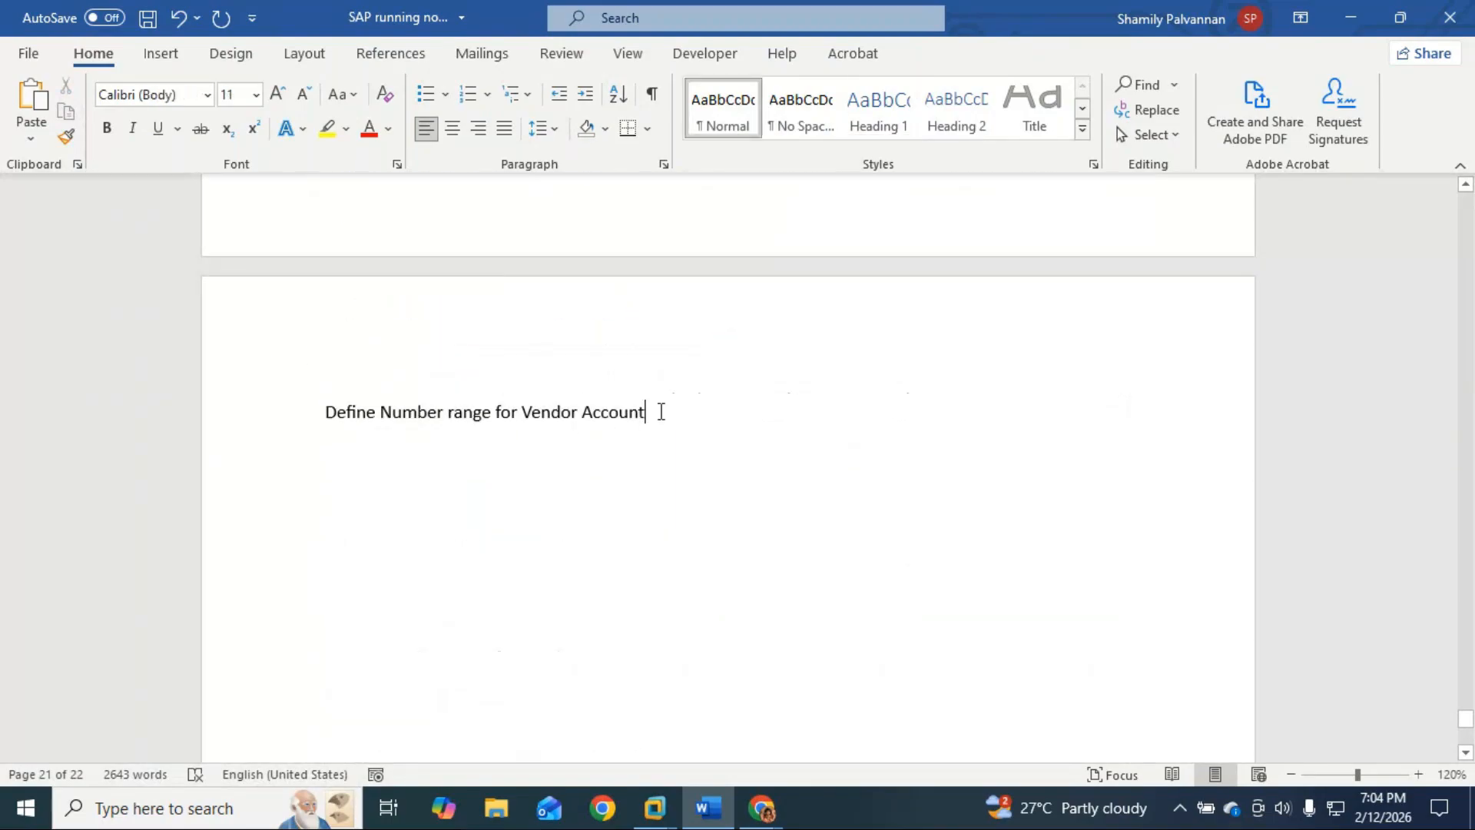
pyautogui.write('-')
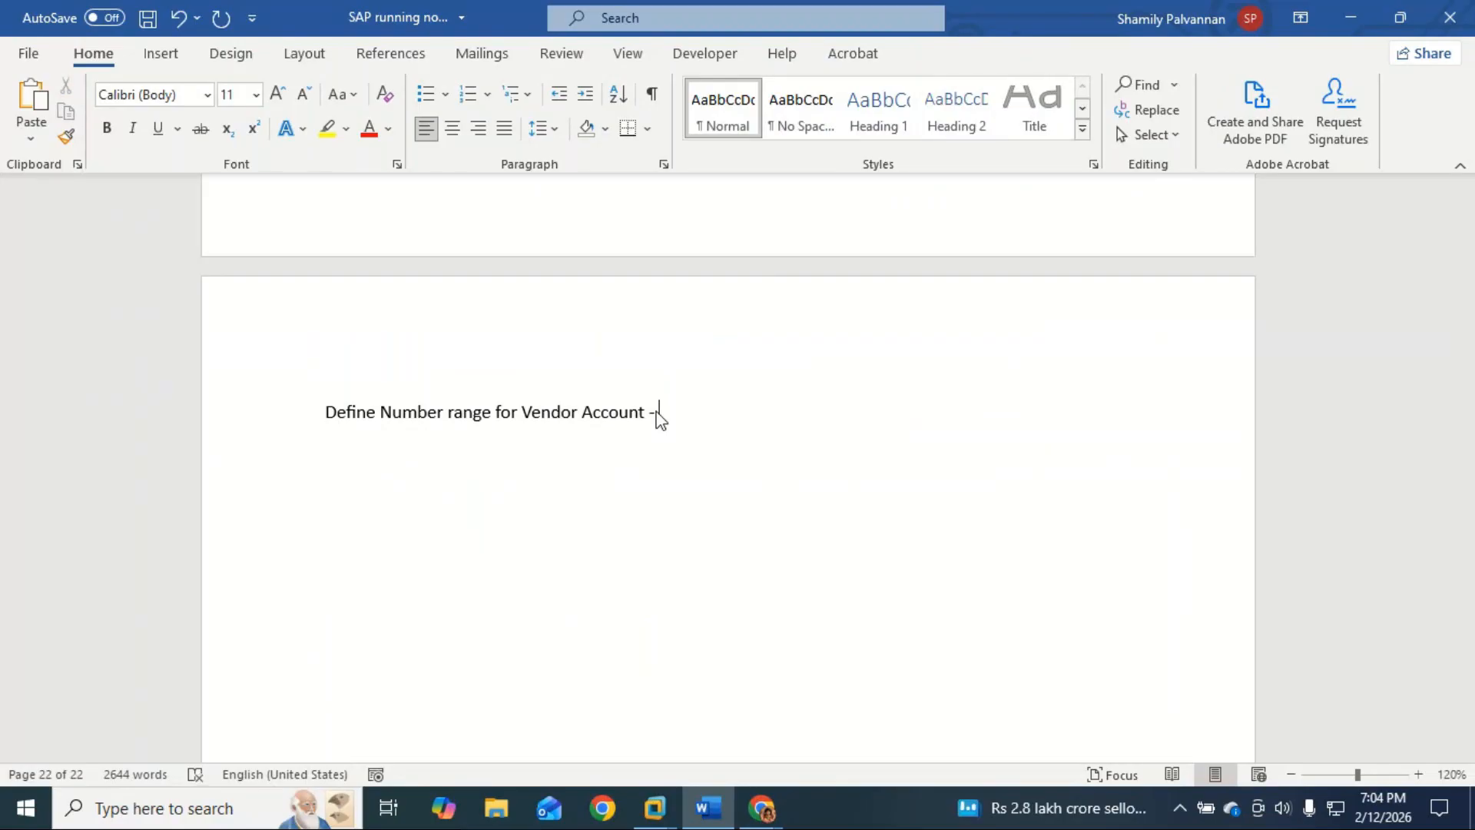
pyautogui.write('XKN1')
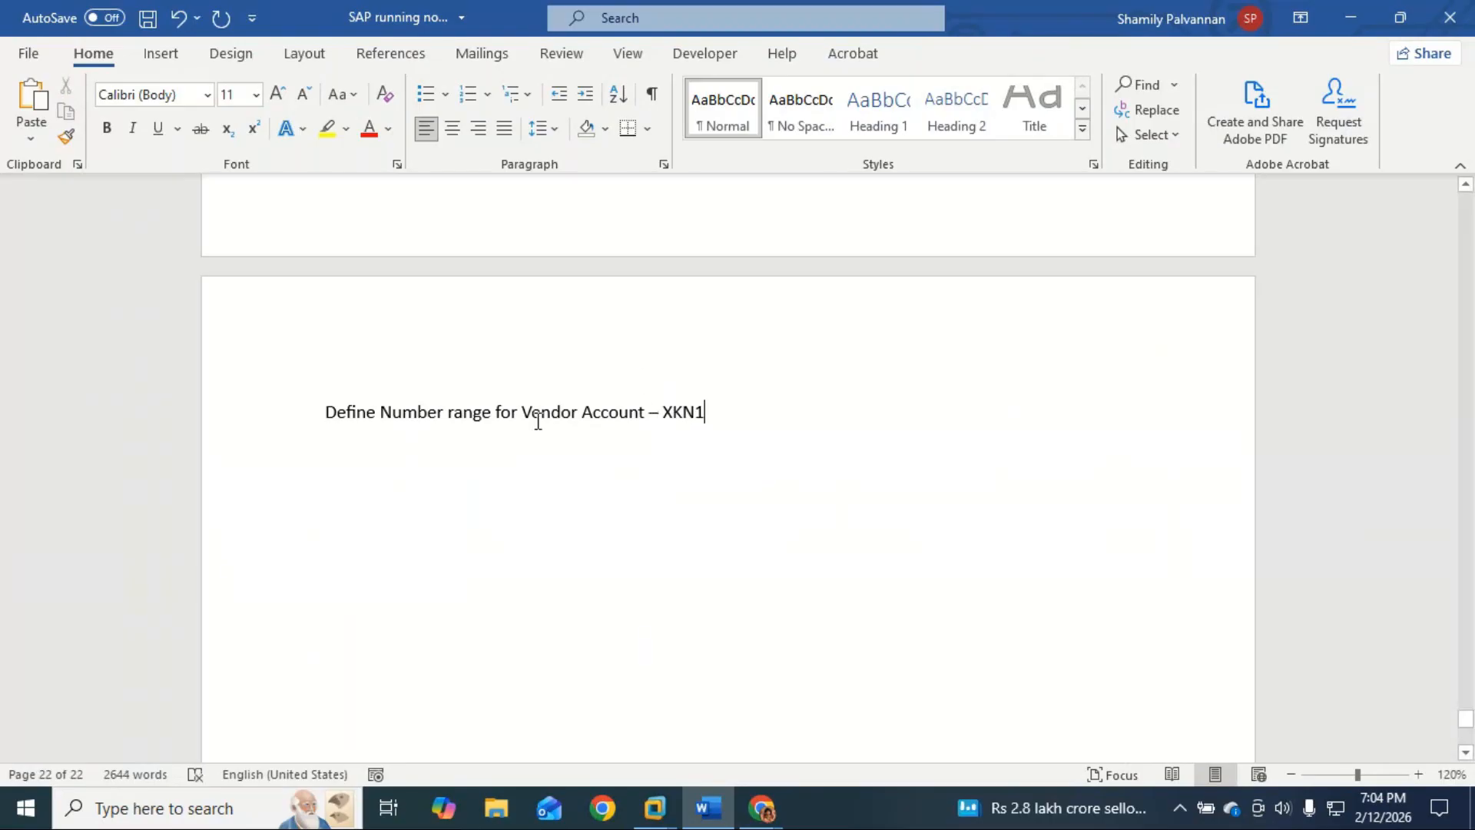
pyautogui.click(348, 413)
pyautogui.click(881, 132)
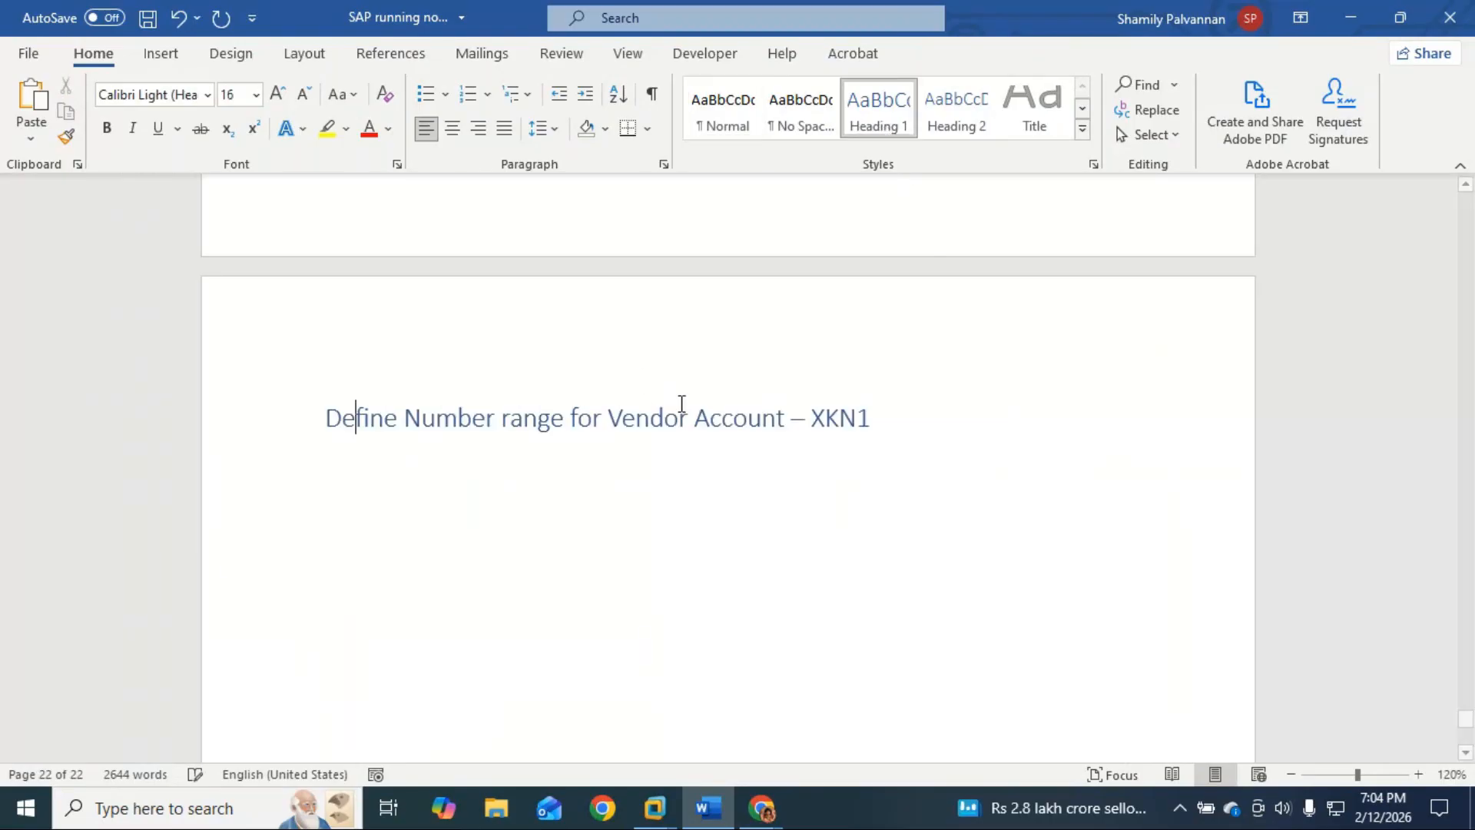
pyautogui.click(854, 415)
pyautogui.doubleClick(851, 415)
pyautogui.click(327, 129)
pyautogui.click(356, 480)
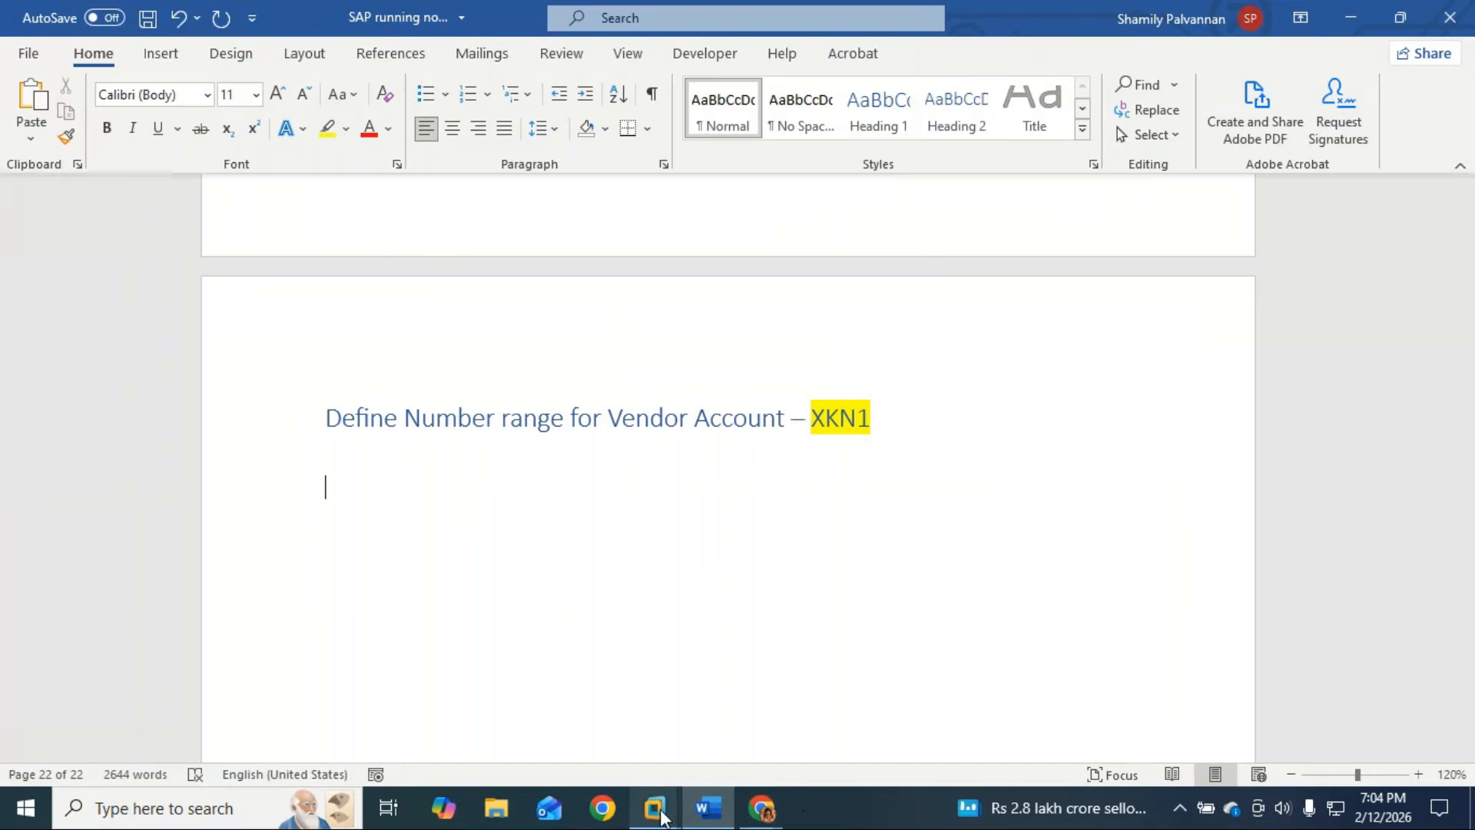
# Step: Switch to the SAP session and run /nxkn1 to reach the Vendor Number Ranges screen
pyautogui.moveTo(761, 813)
pyautogui.click(716, 690)
pyautogui.click(129, 49)
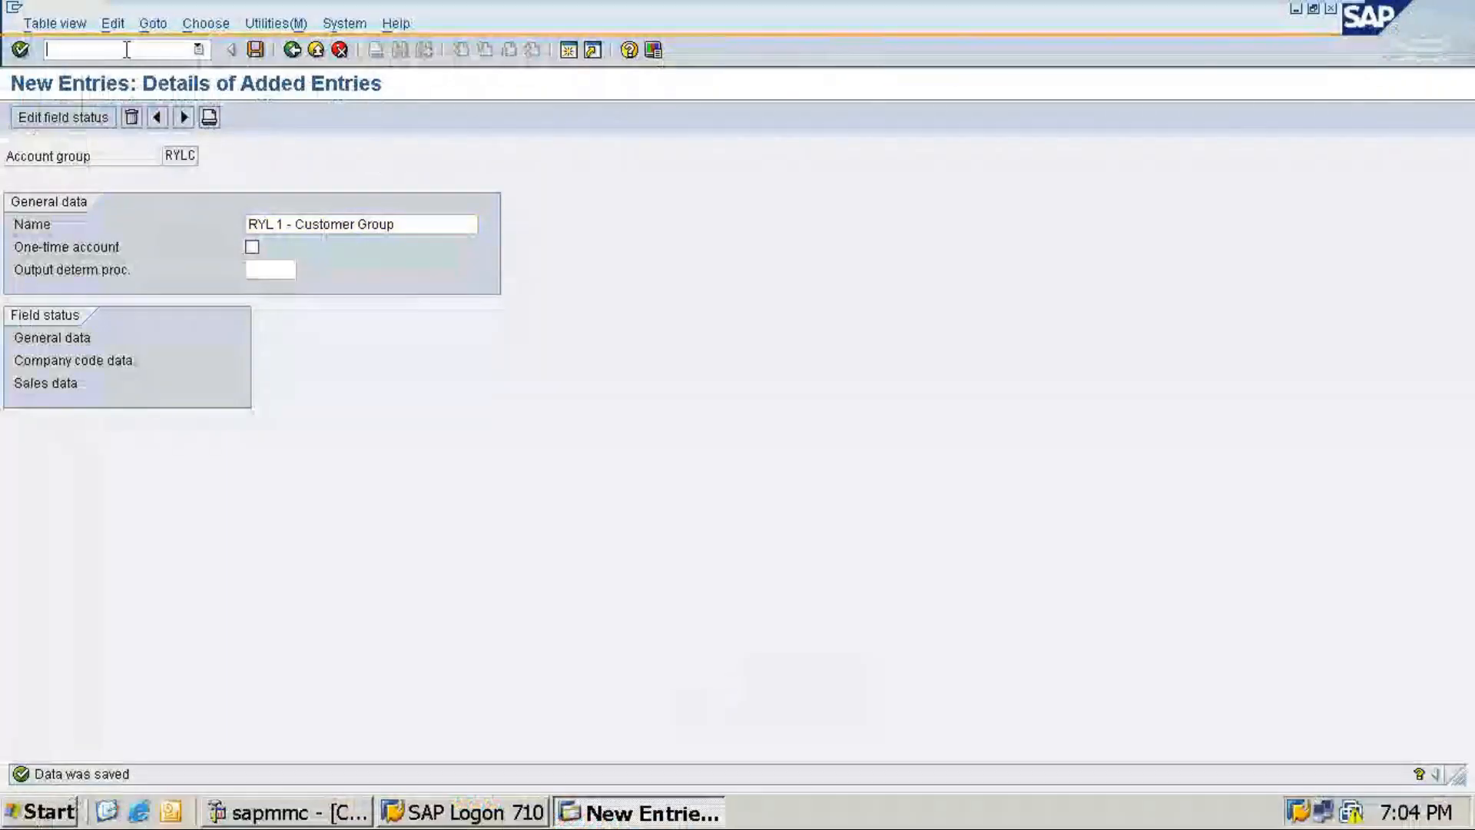
pyautogui.write('/nx')
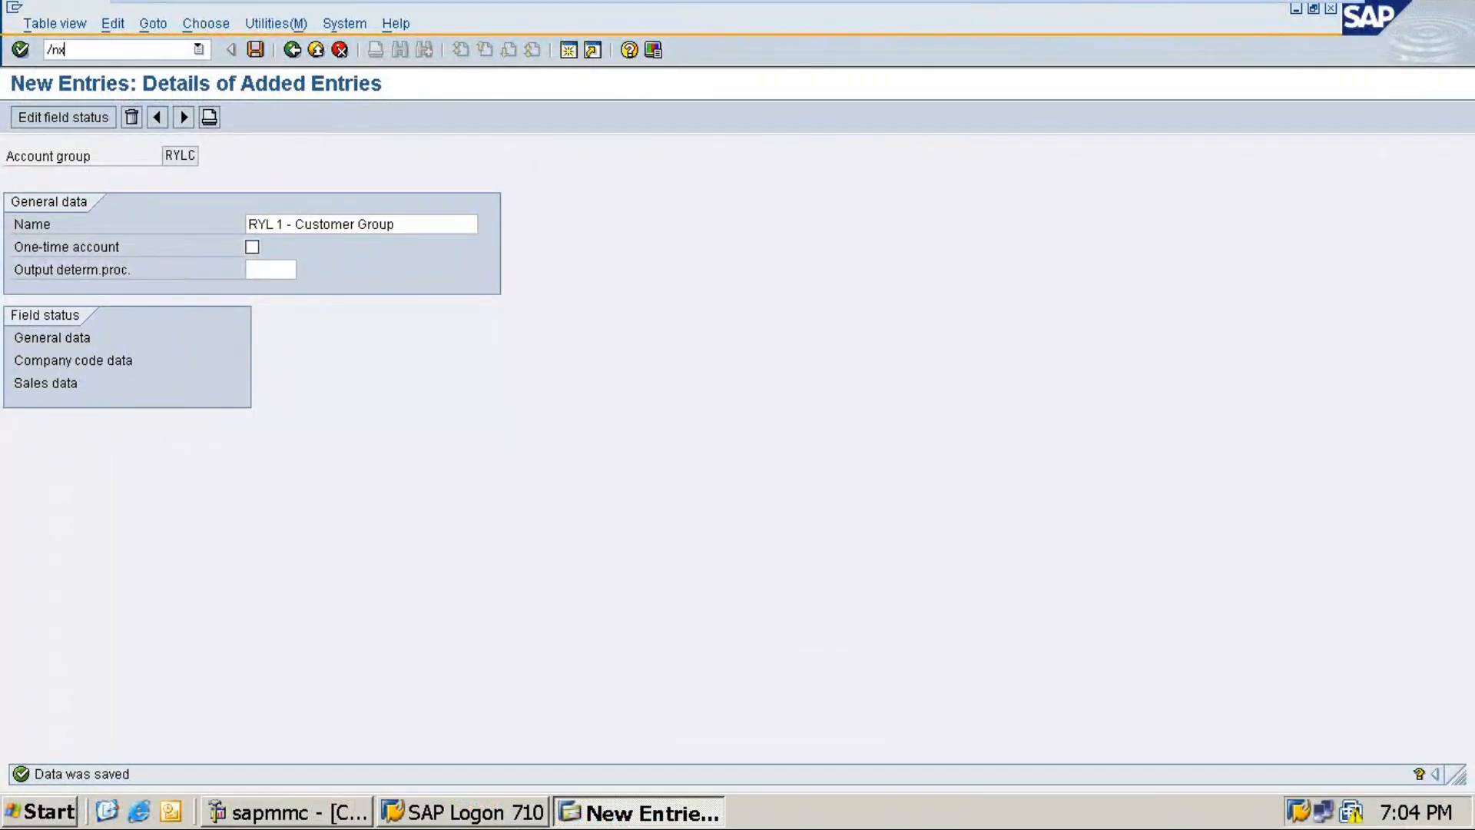
pyautogui.write('kn1')
pyautogui.press('Return')
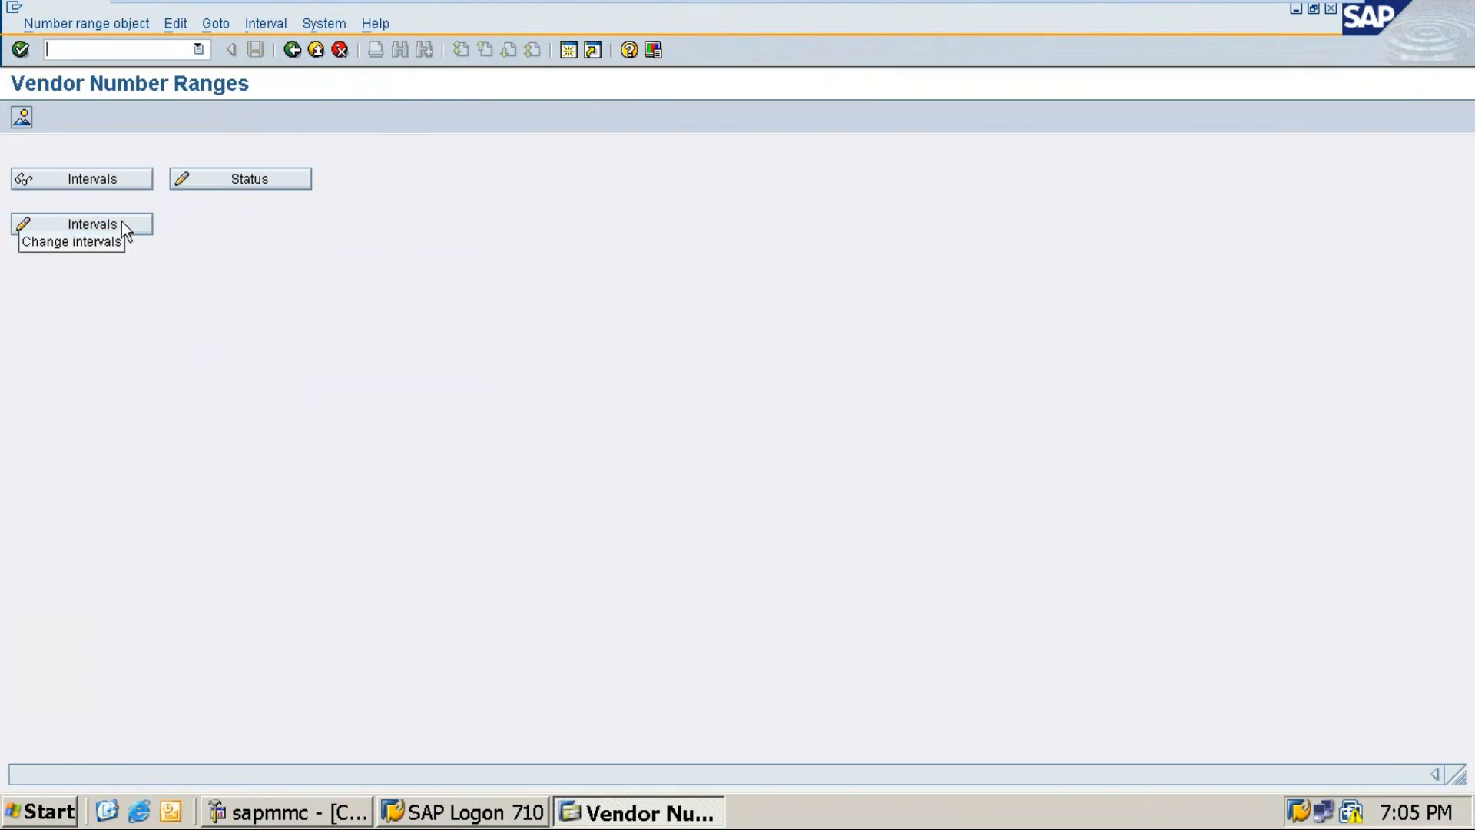
pyautogui.click(82, 227)
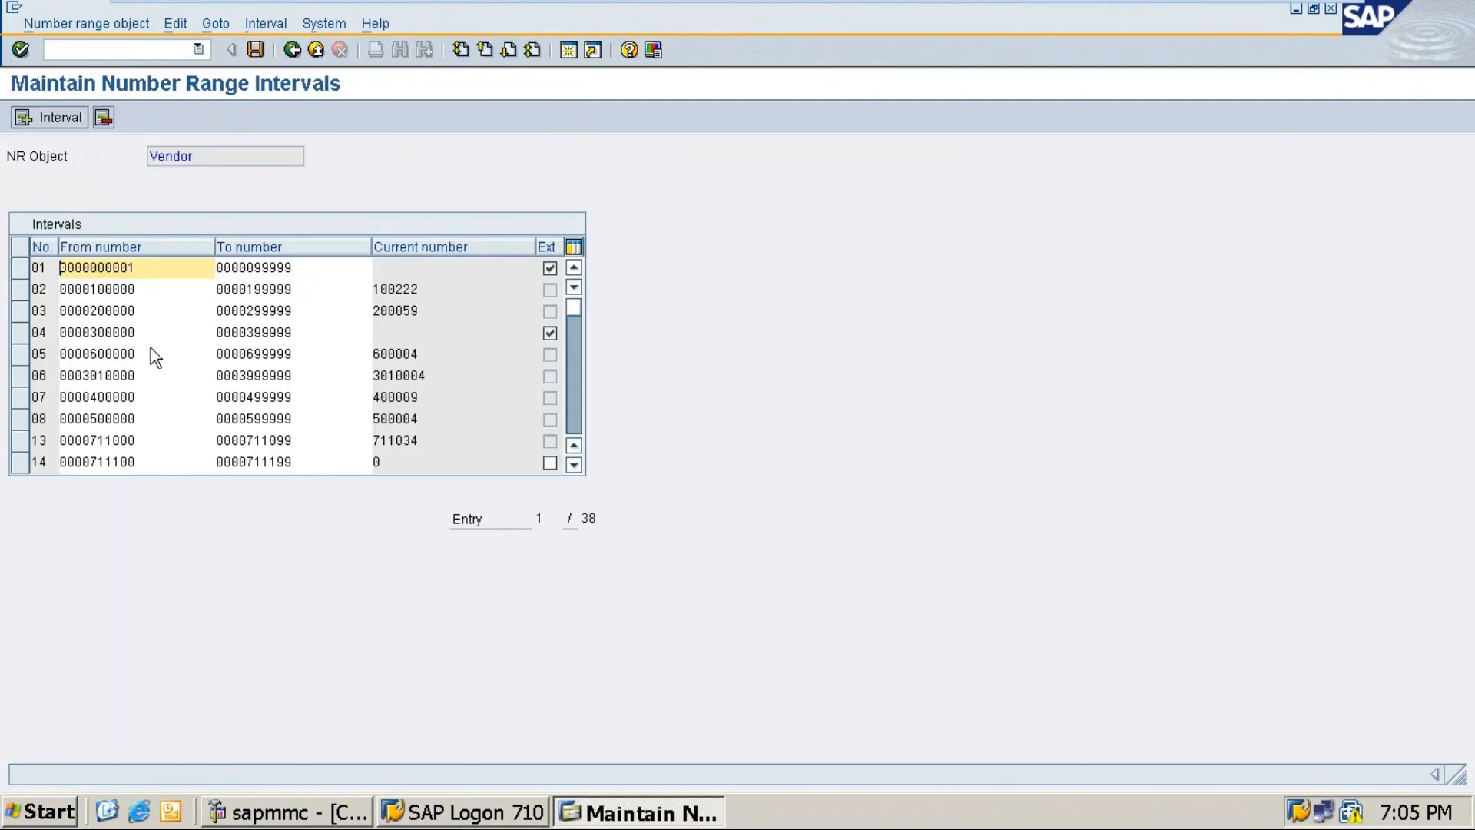
pyautogui.scroll(-10, 151, 348)
pyautogui.scroll(-3, 153, 347)
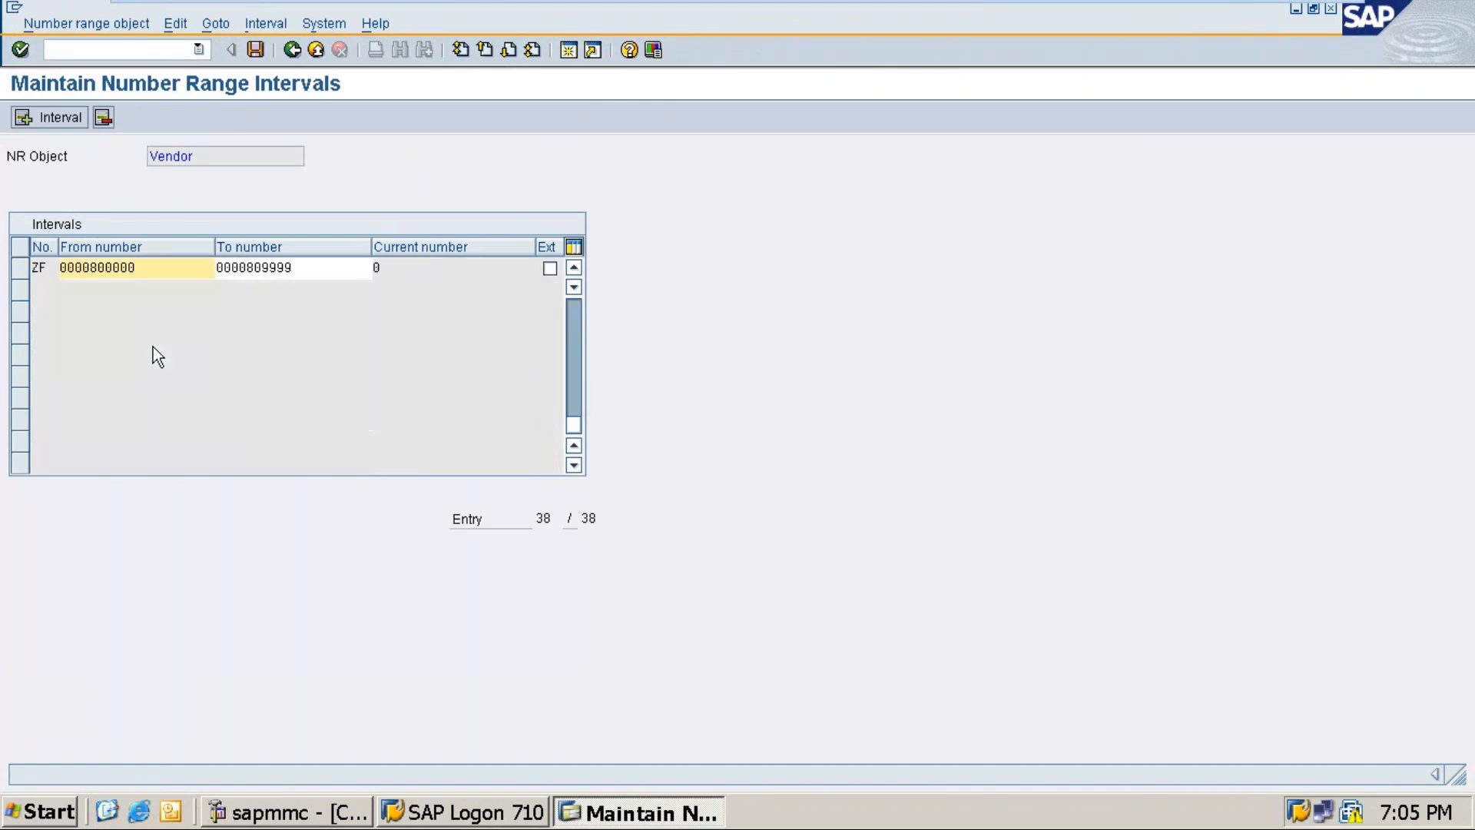
pyautogui.scroll(7, 154, 348)
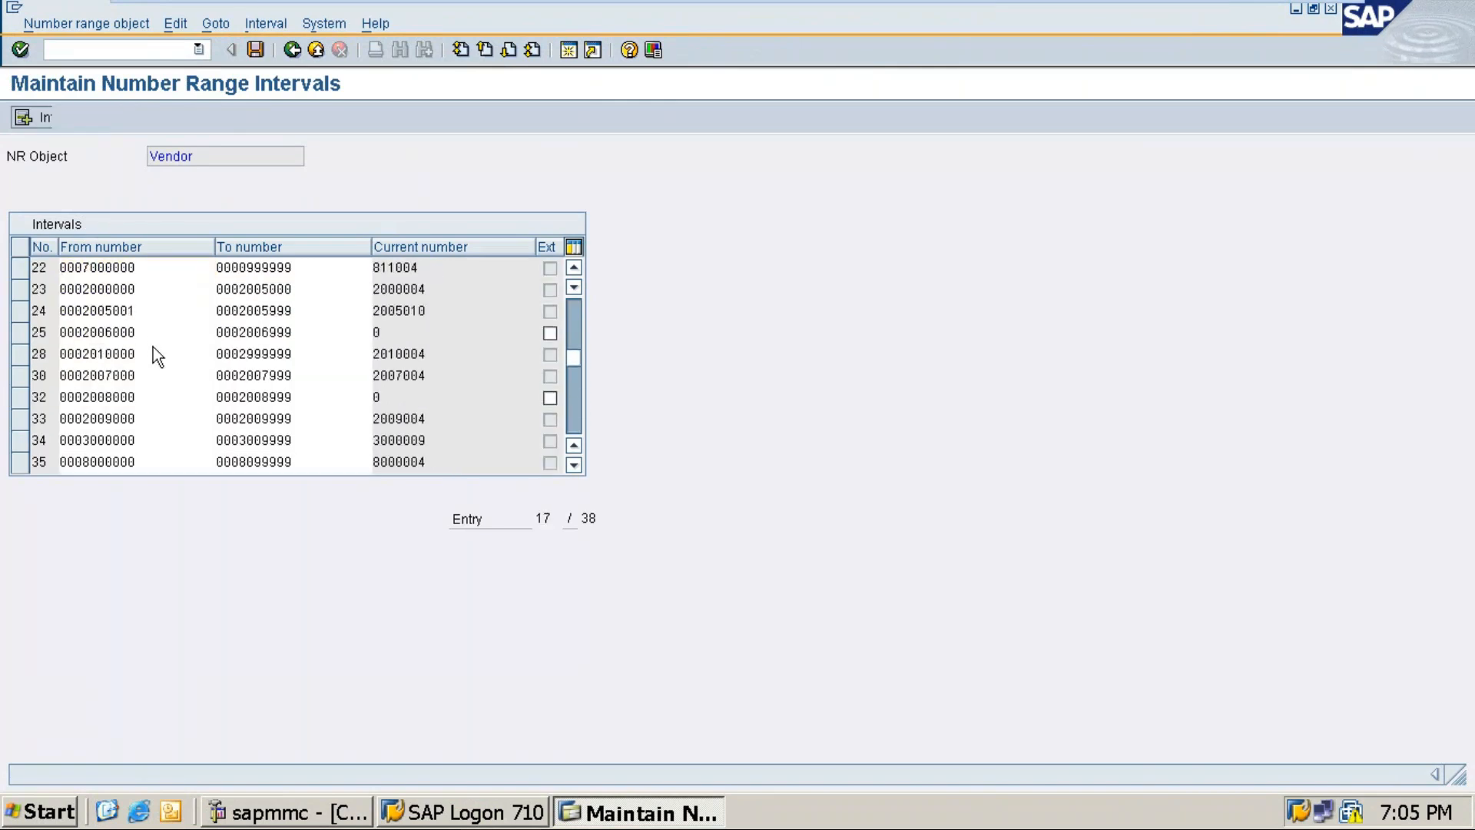
pyautogui.scroll(6, 154, 347)
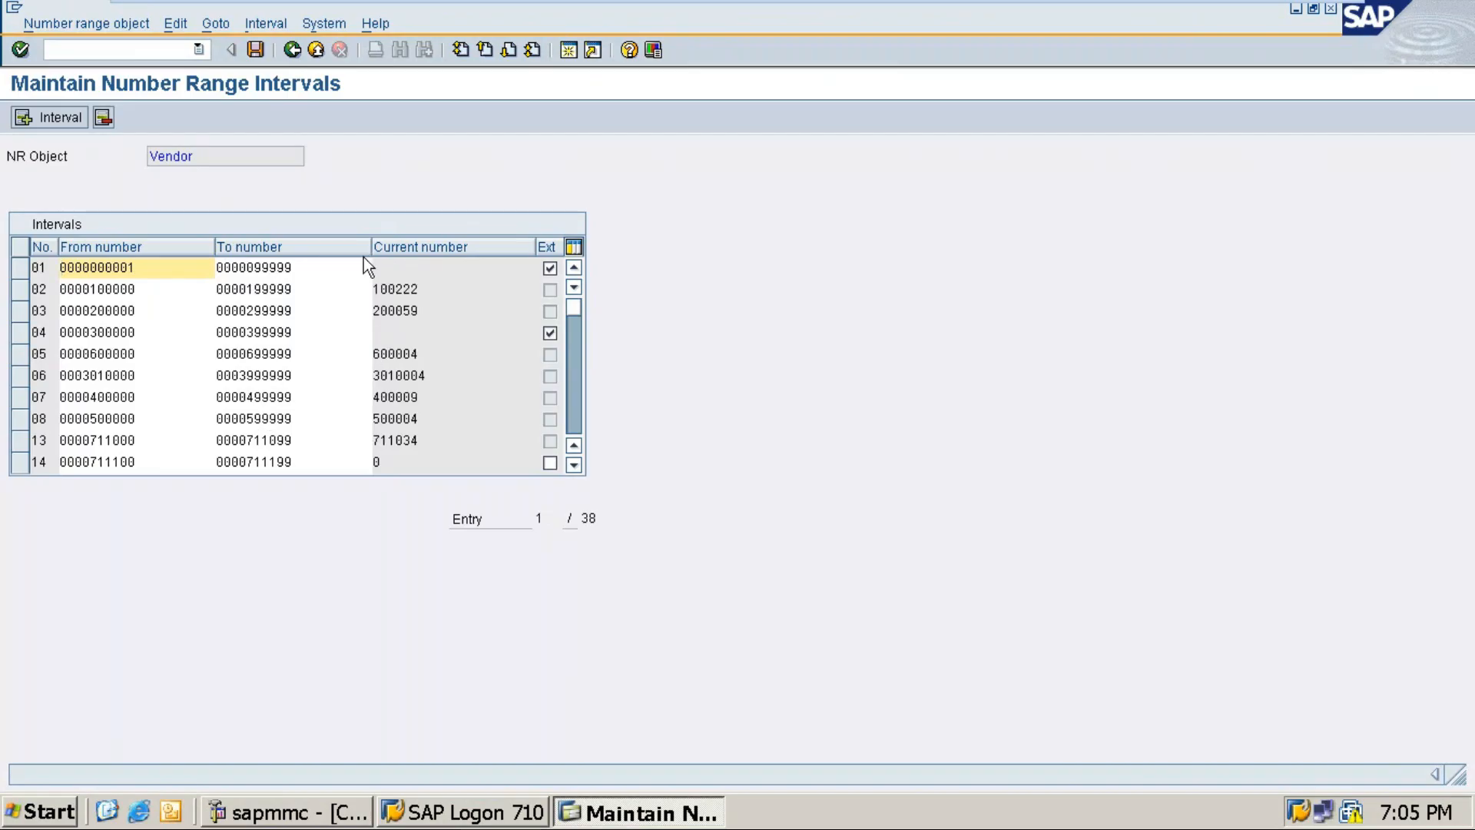
pyautogui.scroll(-1, 380, 436)
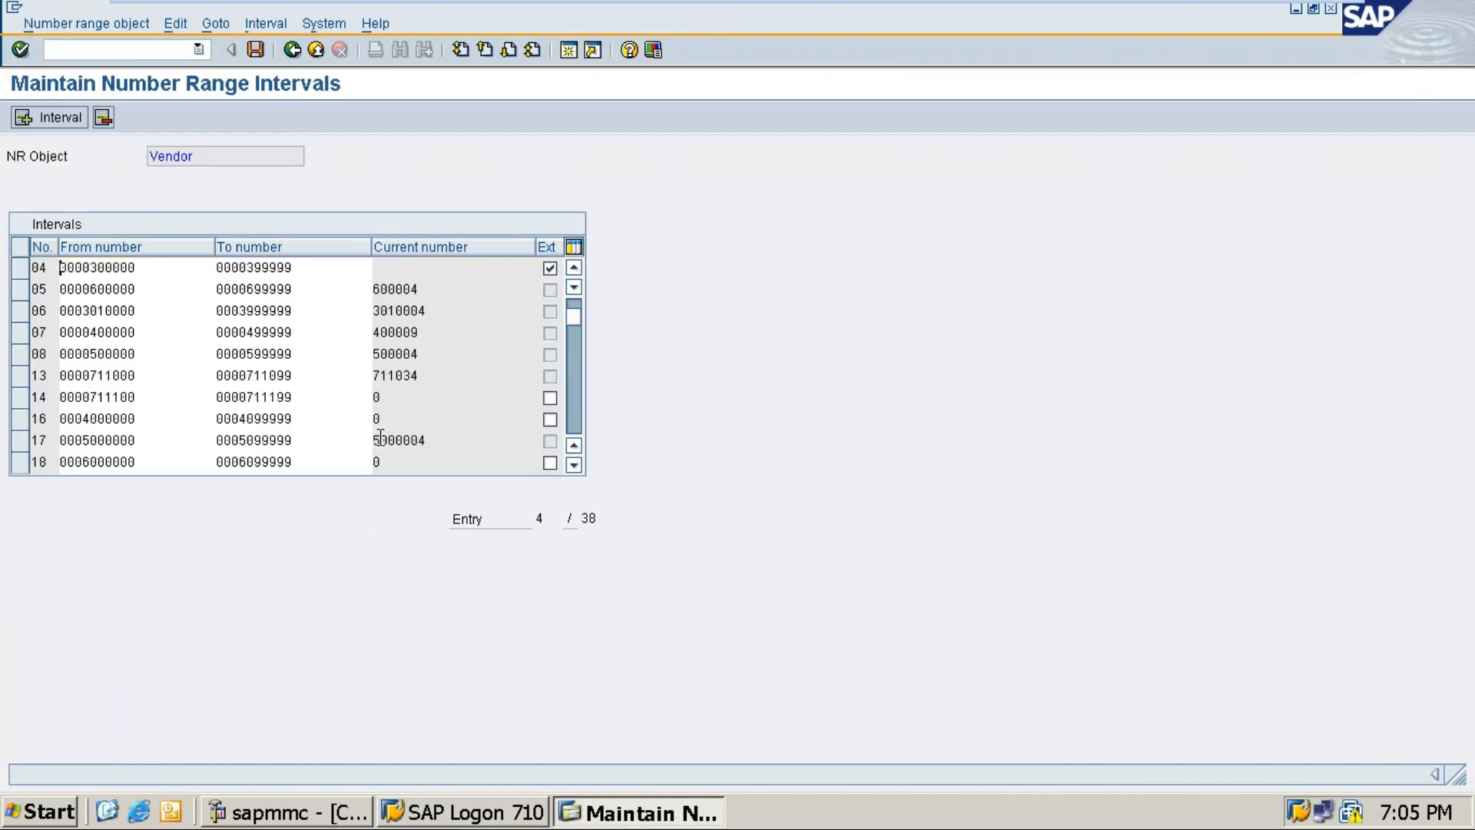
pyautogui.scroll(-1, 371, 412)
pyautogui.scroll(-2, 362, 423)
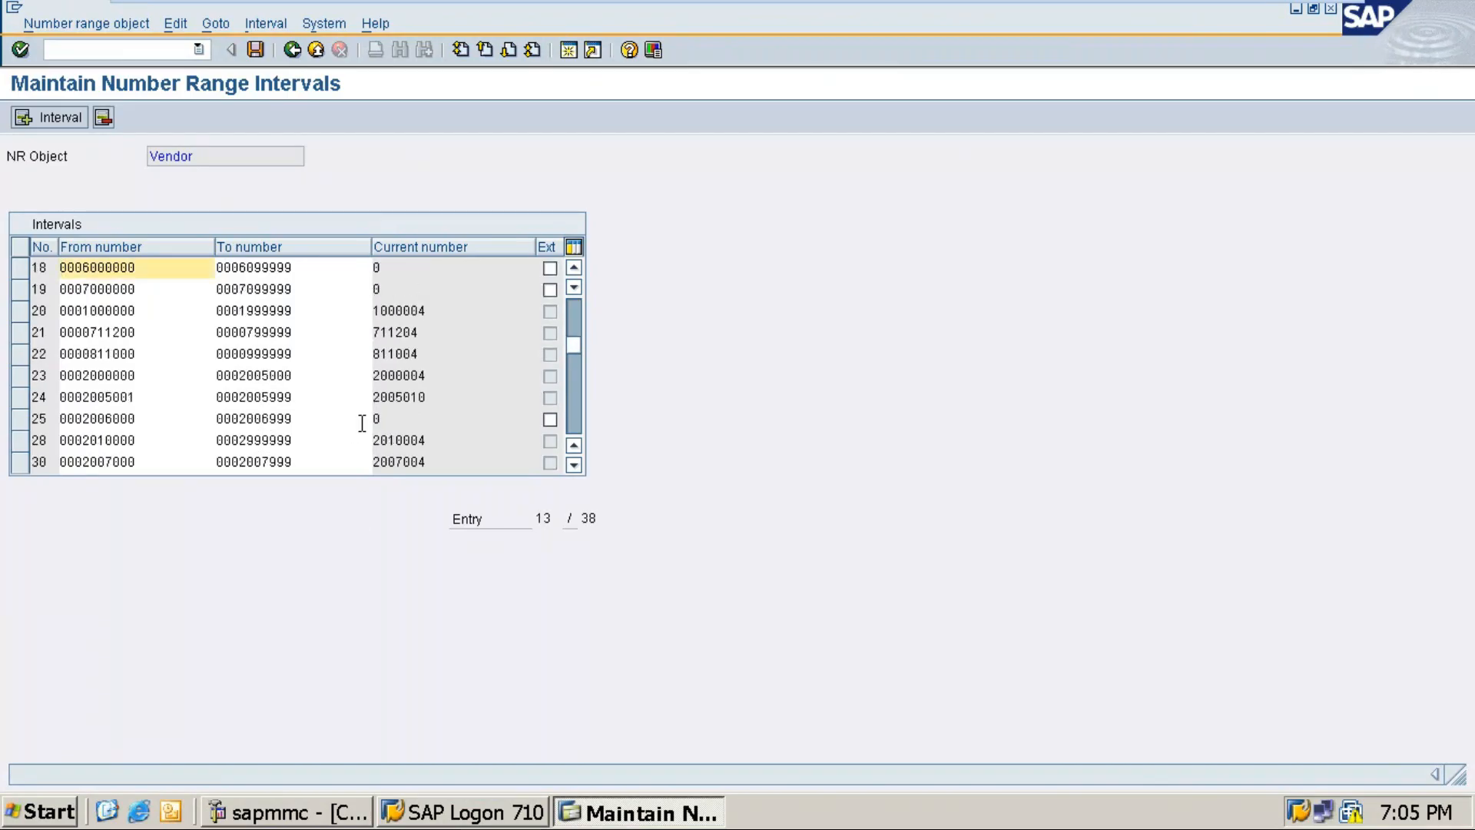
pyautogui.scroll(-8, 362, 422)
pyautogui.scroll(3, 361, 421)
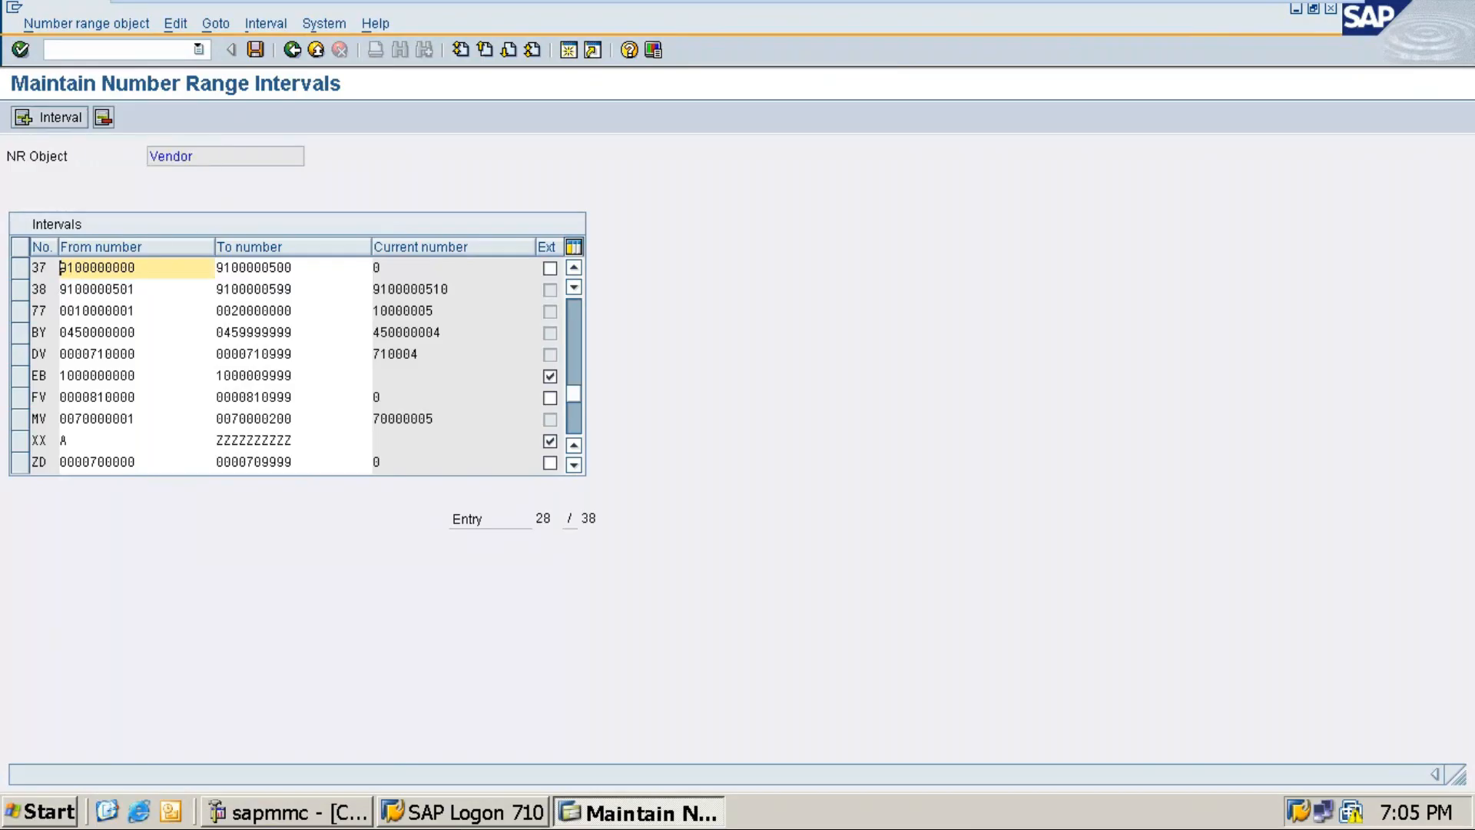
pyautogui.scroll(-4, 279, 371)
pyautogui.scroll(4, 279, 371)
pyautogui.scroll(1, 279, 371)
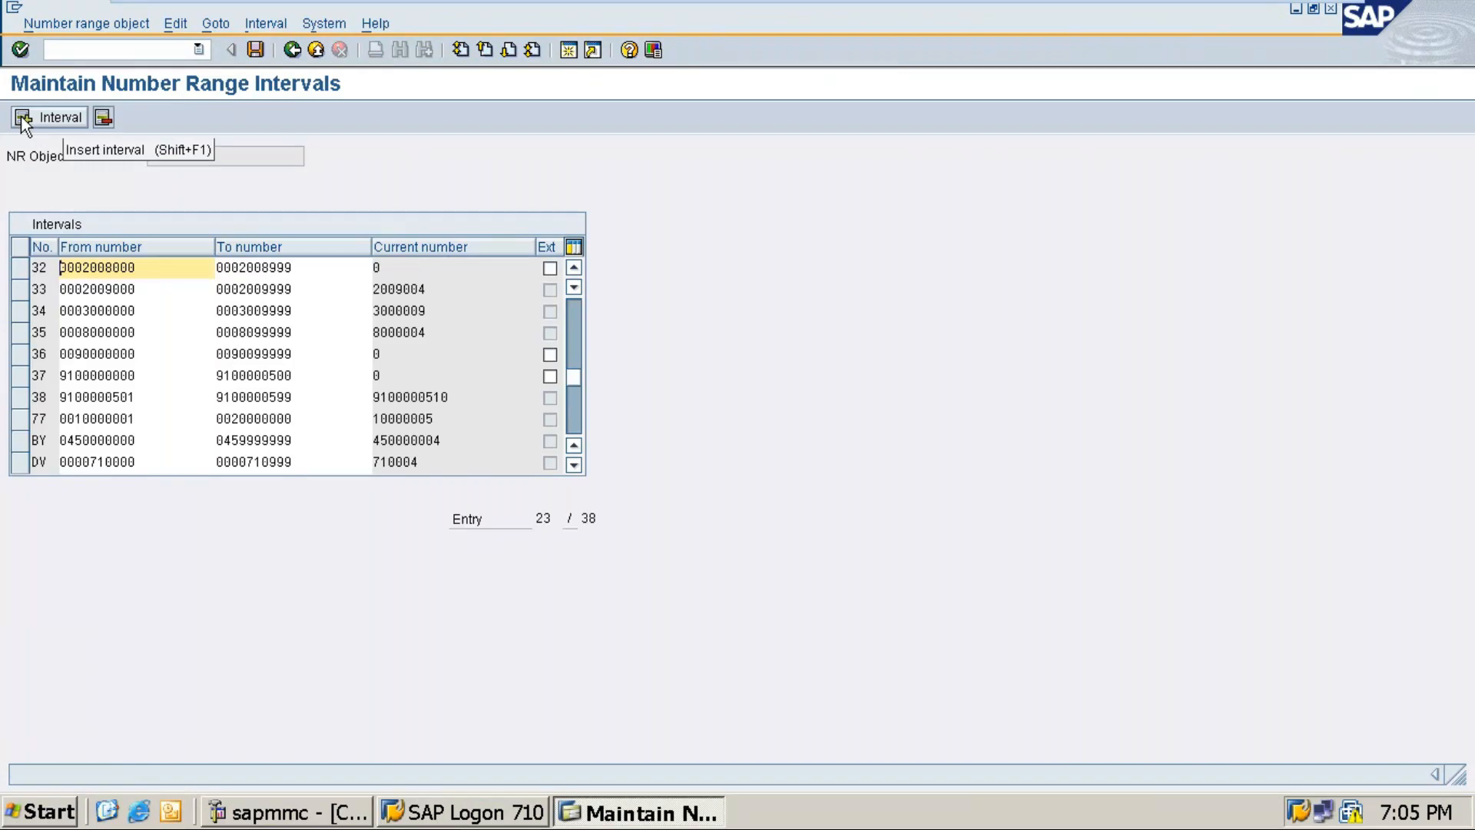
# Step: Try a new interval VN from 101001 to 101500, check it, then discard the form
pyautogui.click(22, 115)
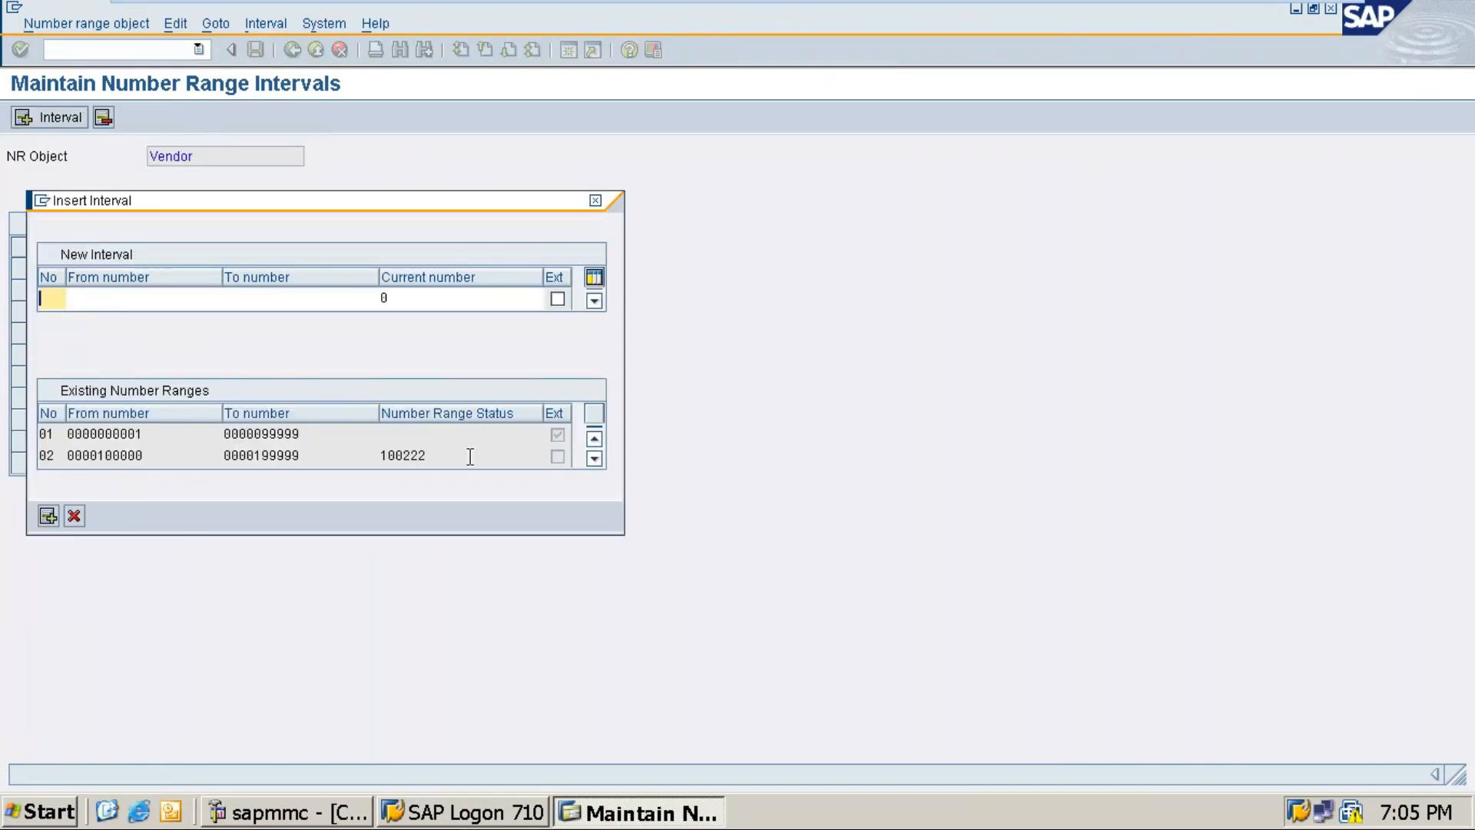
pyautogui.write('VN')
pyautogui.press('Tab')
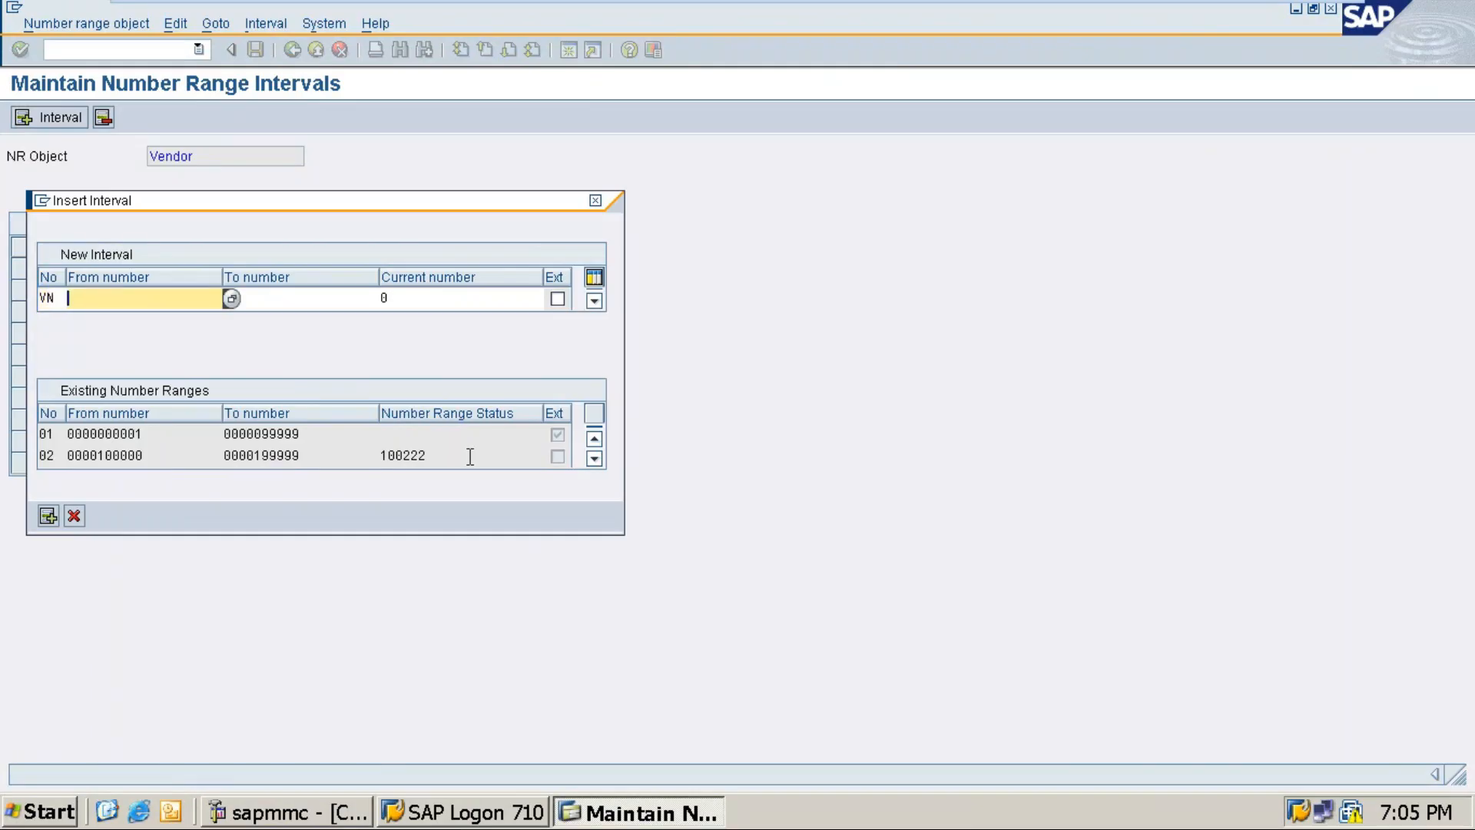
pyautogui.write('101001')
pyautogui.press('Tab')
pyautogui.write('101')
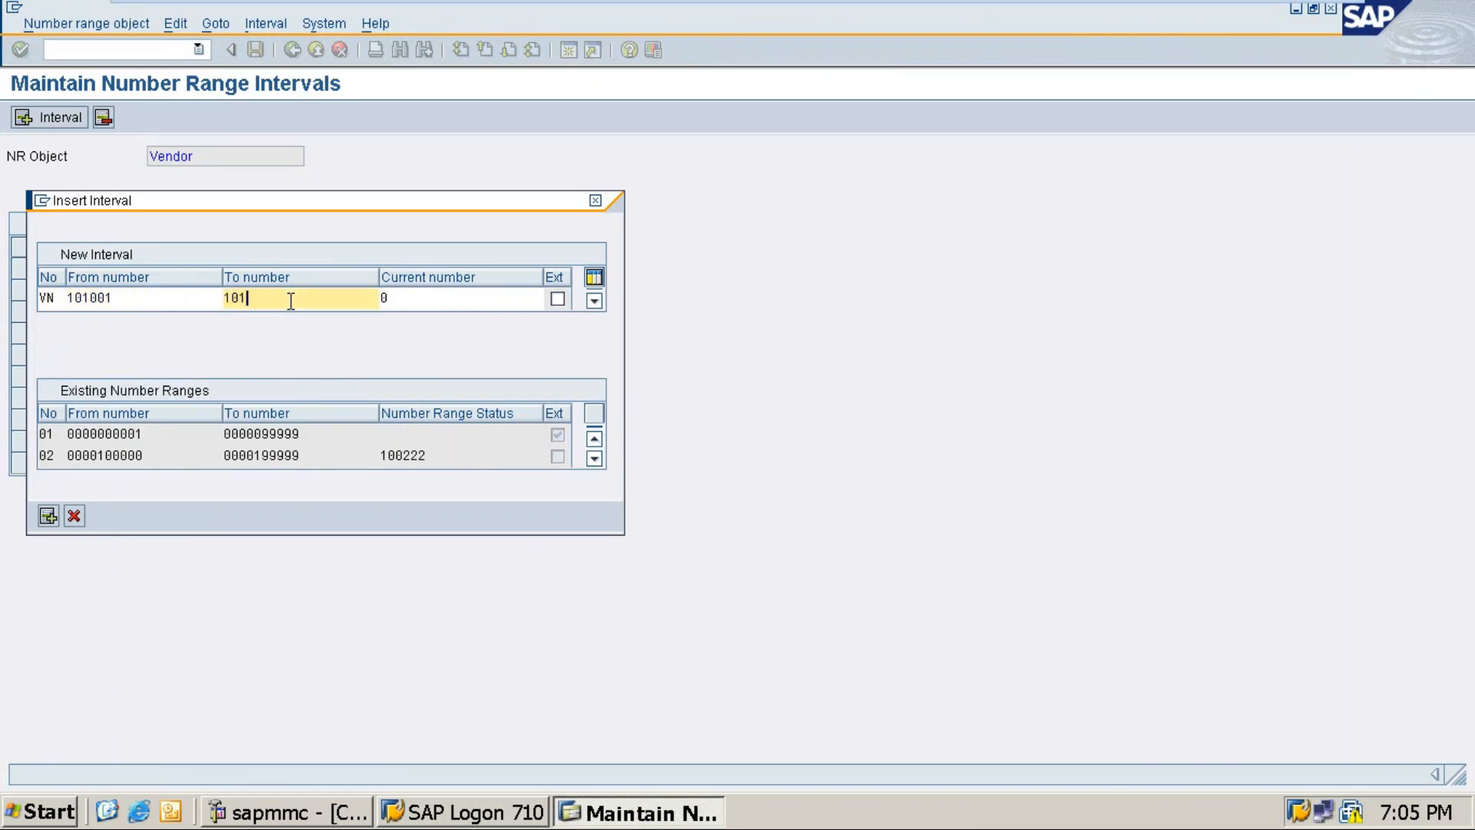
pyautogui.write('500')
pyautogui.press('Return')
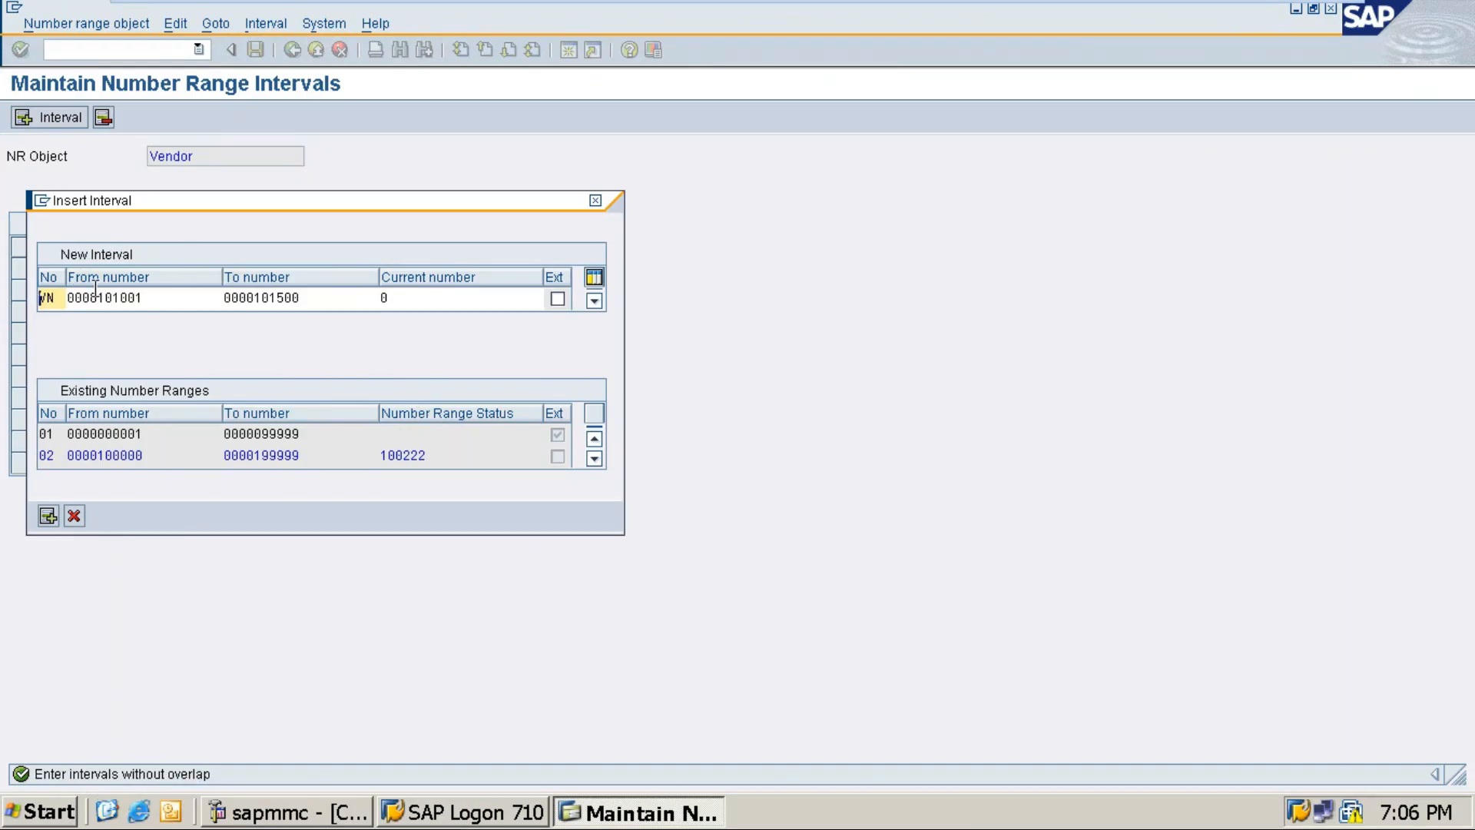
pyautogui.doubleClick(301, 455)
pyautogui.click(49, 470)
pyautogui.click(75, 514)
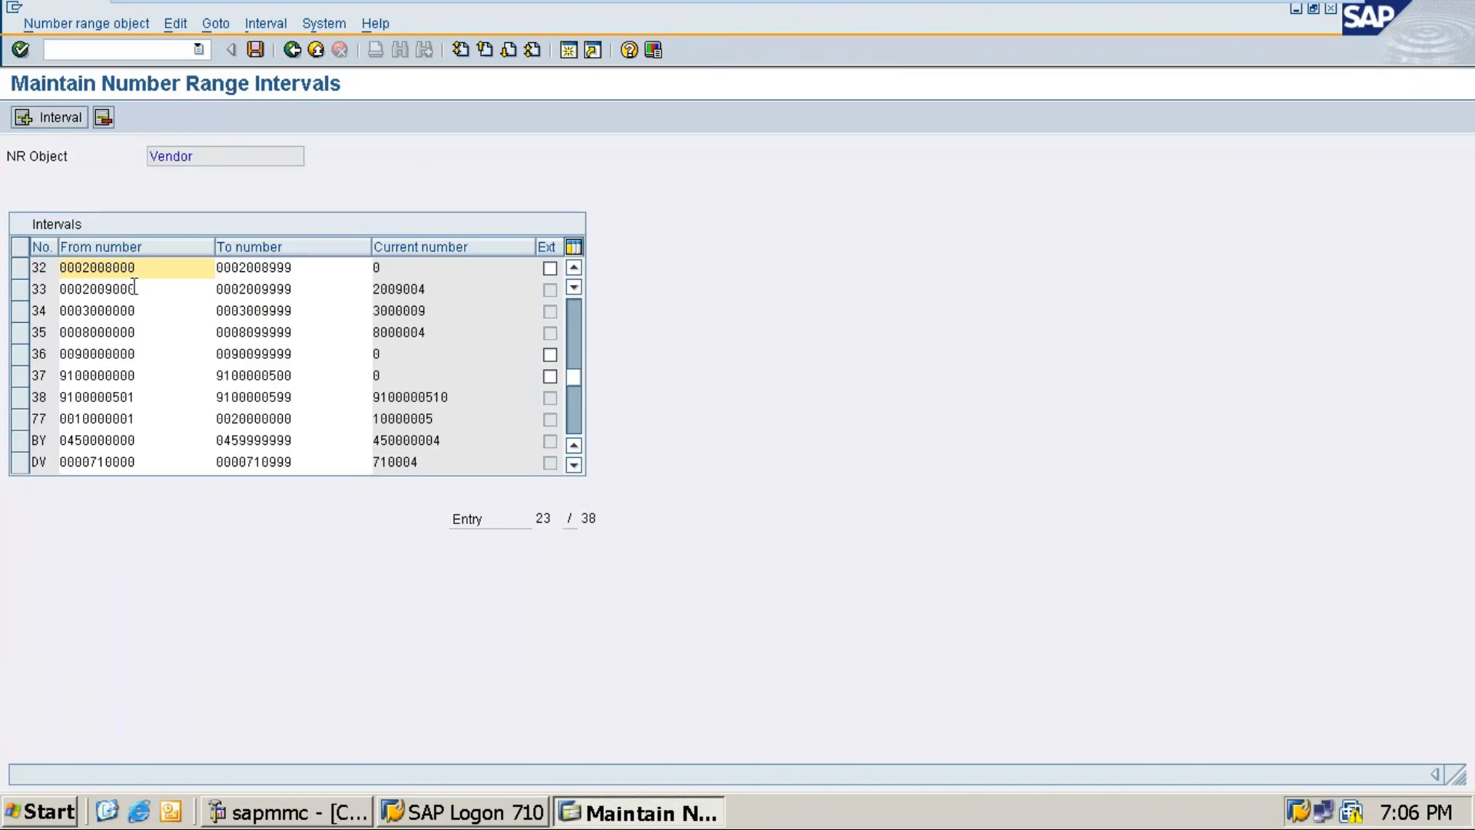
# Step: Reinsert interval VN from 1 to 100 and check it against the existing ranges
pyautogui.click(45, 118)
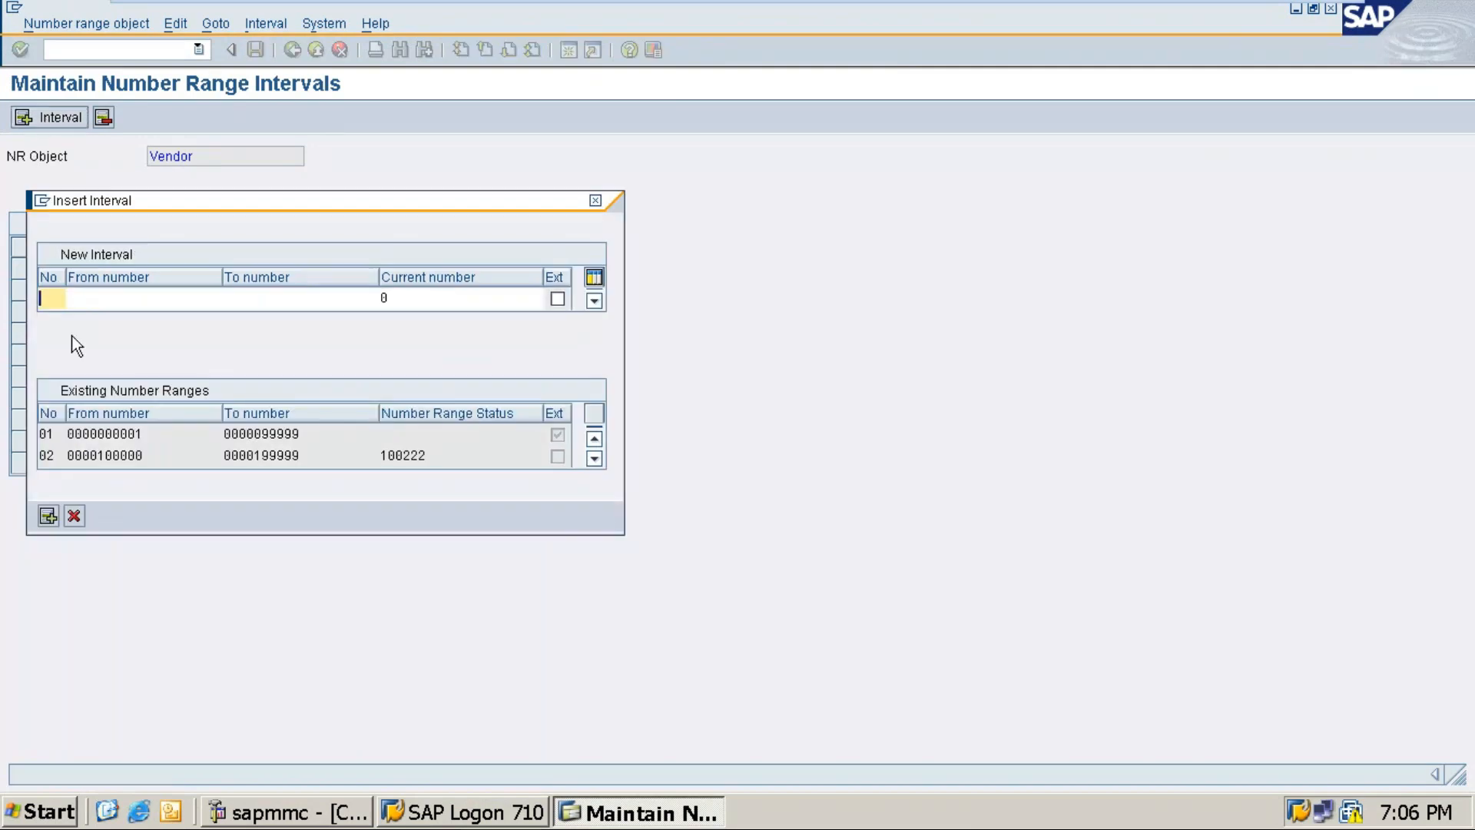
pyautogui.write('VN')
pyautogui.press('Tab')
pyautogui.write('101')
pyautogui.press('Tab')
pyautogui.write('100')
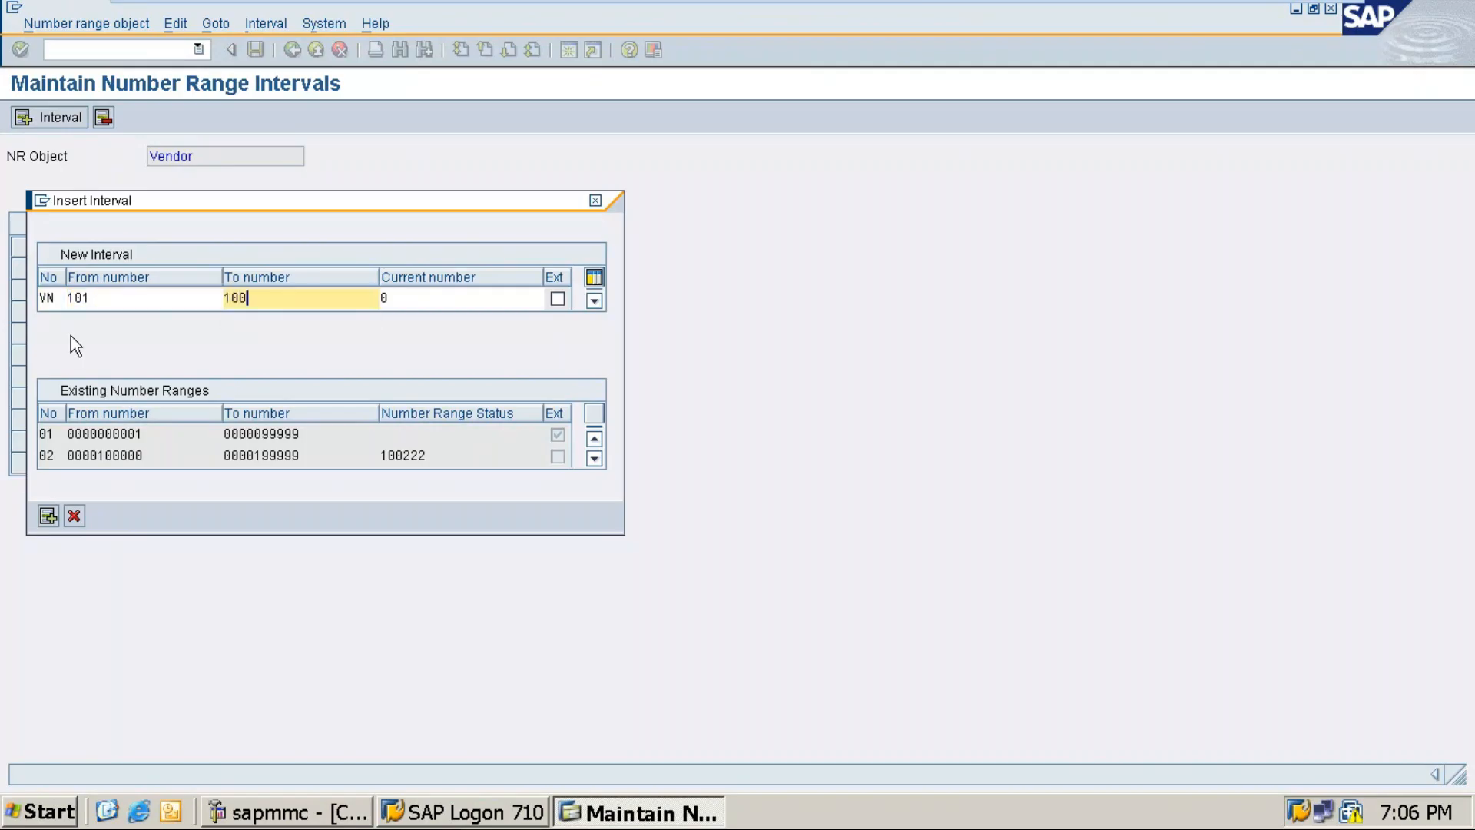
pyautogui.click(100, 298)
pyautogui.press('BackSpace')
pyautogui.press('BackSpace')
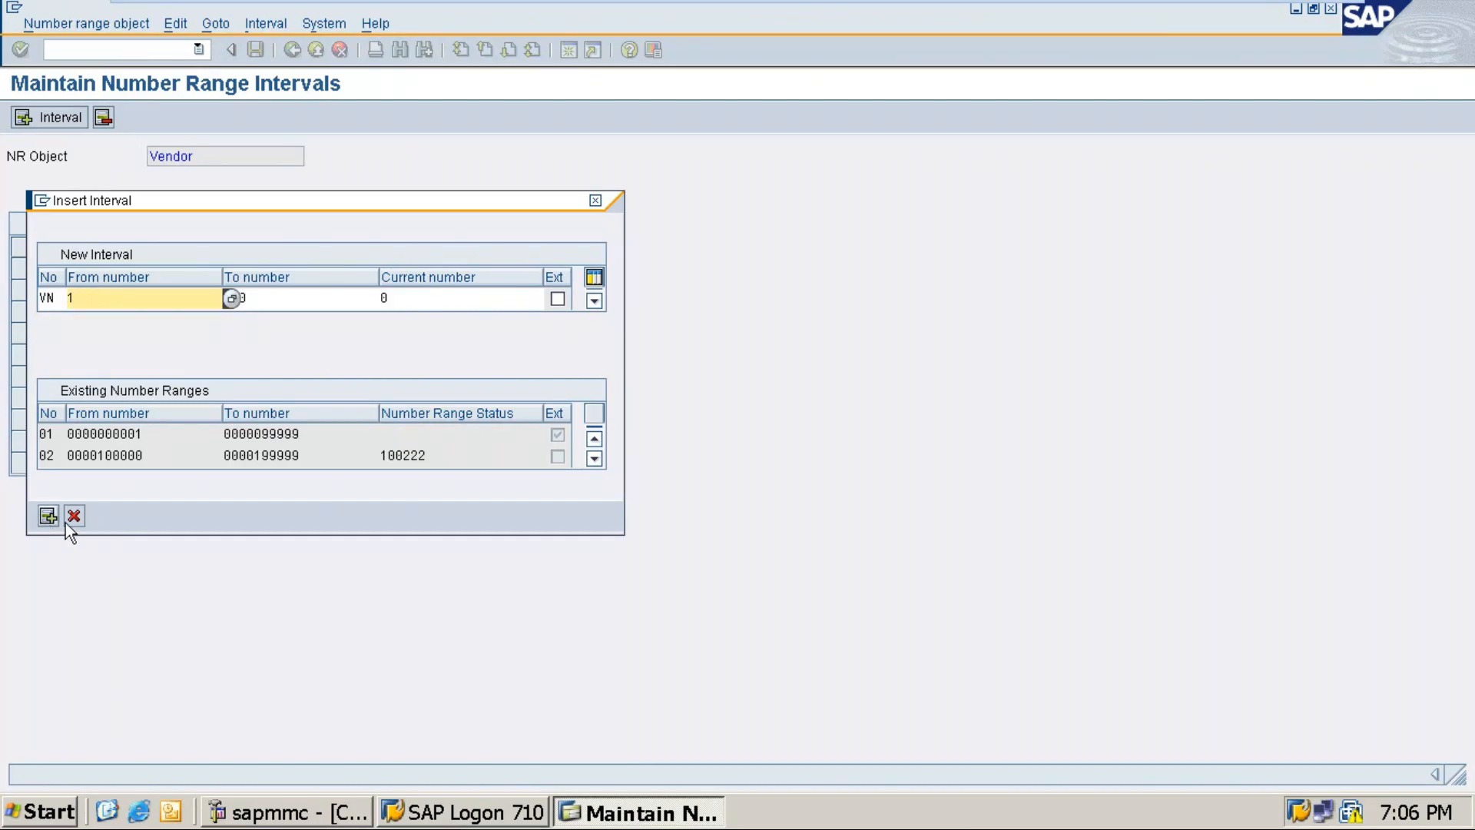
pyautogui.press('Return')
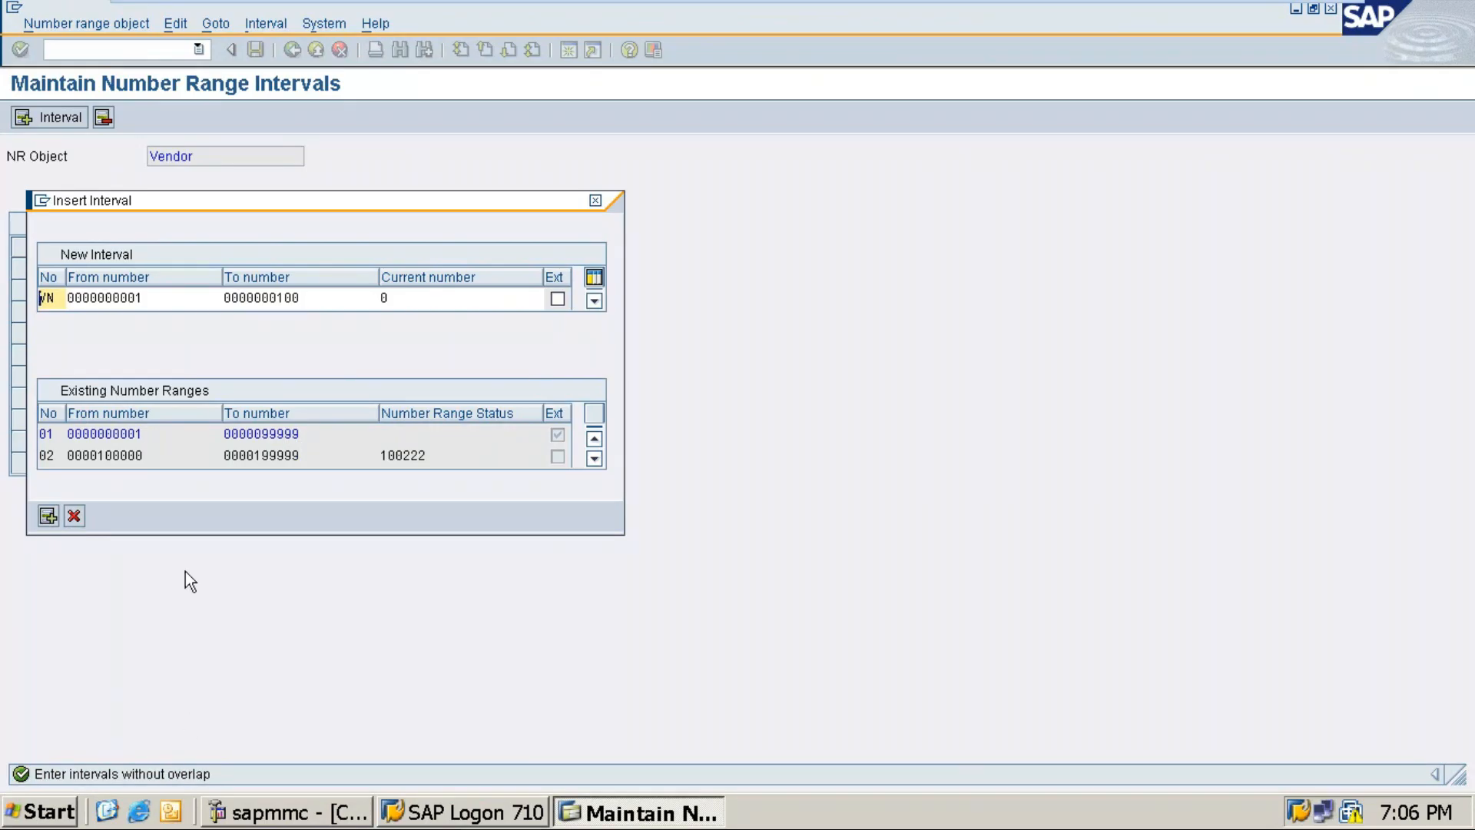
# Step: Discard the new VN interval and scroll the Intervals list to interval 14
pyautogui.click(74, 516)
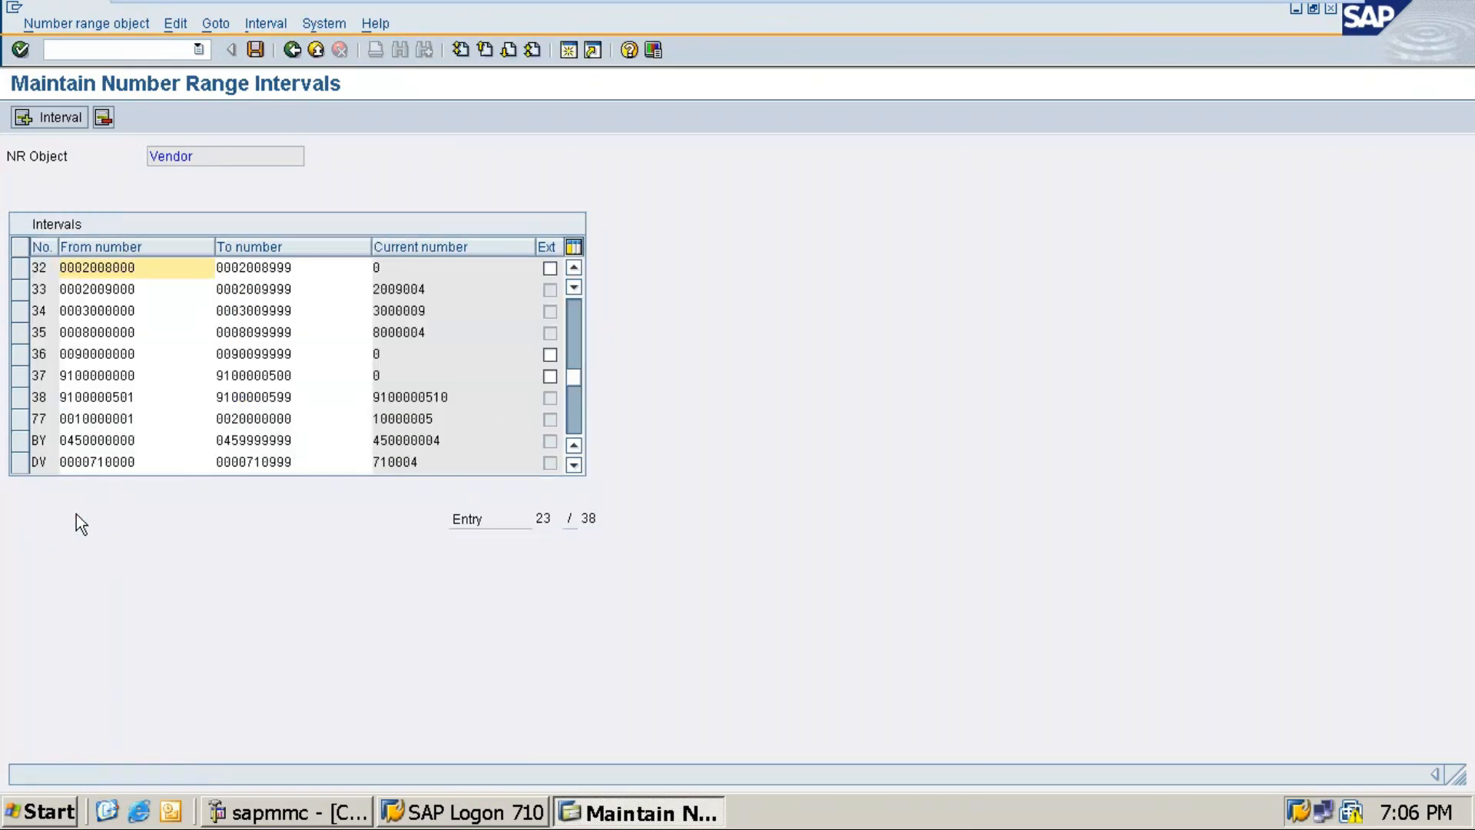
pyautogui.scroll(6, 143, 349)
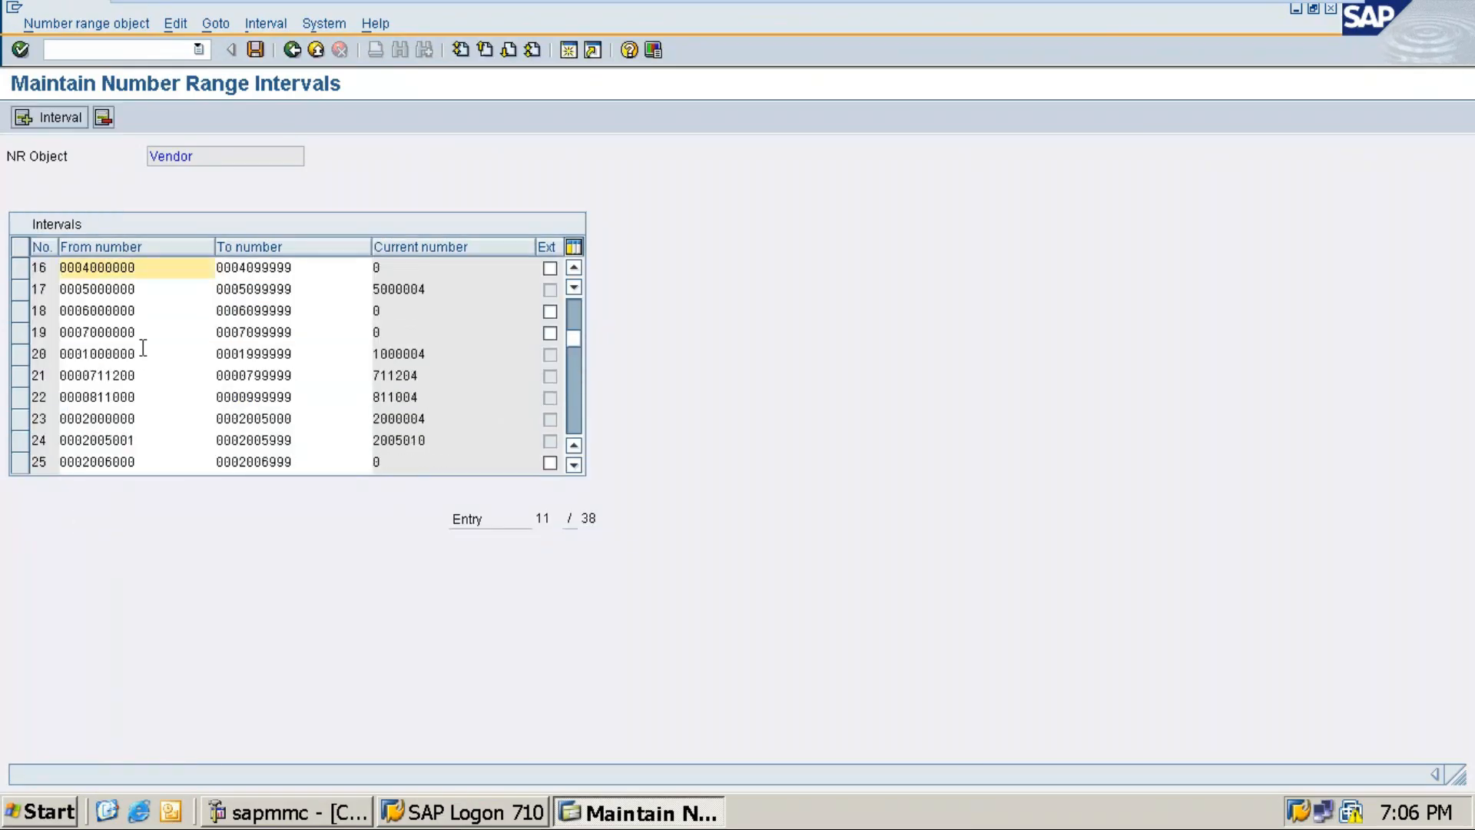
pyautogui.scroll(2, 143, 348)
pyautogui.scroll(-4, 143, 349)
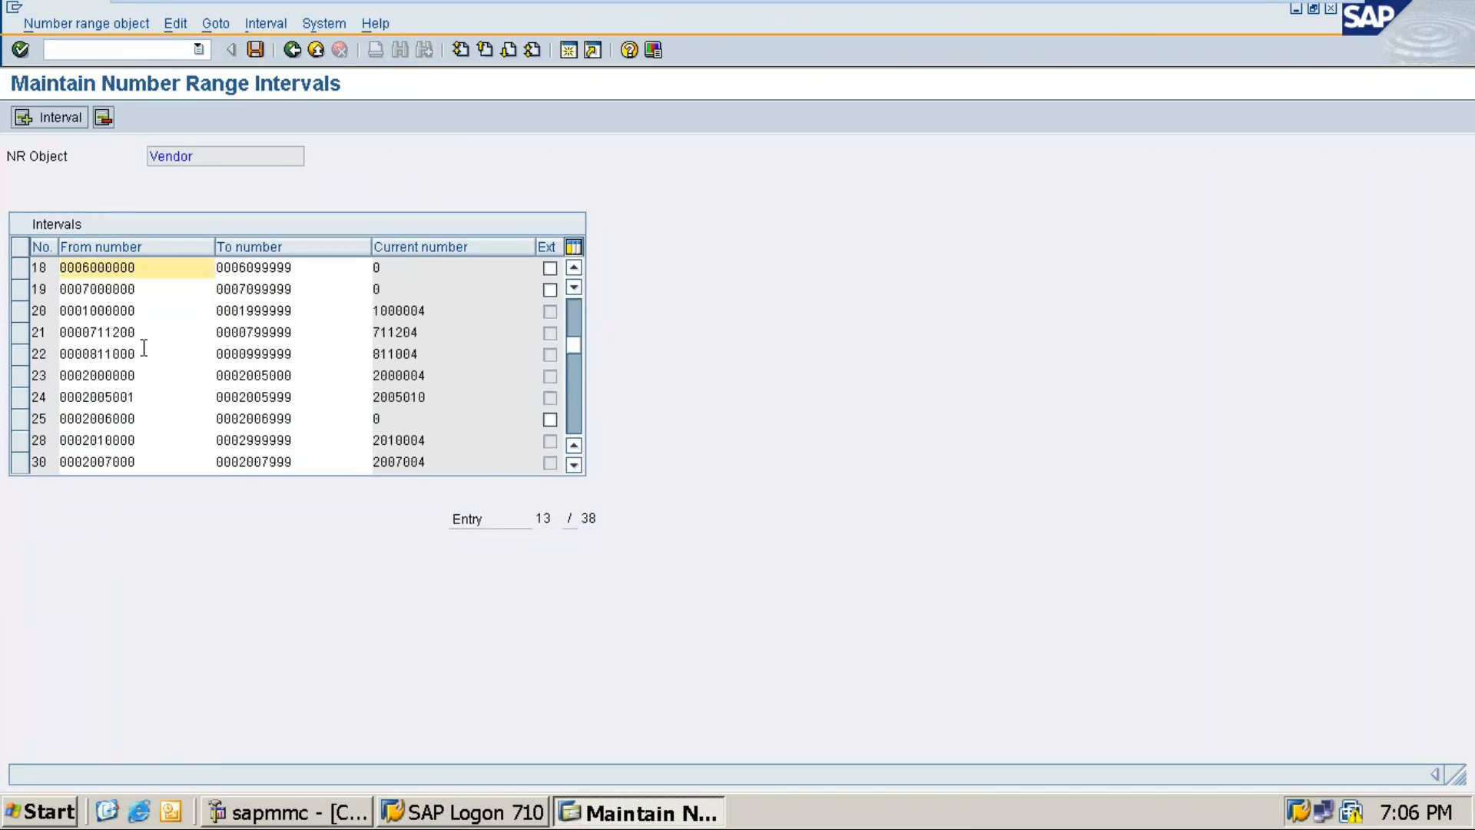
pyautogui.scroll(4, 144, 349)
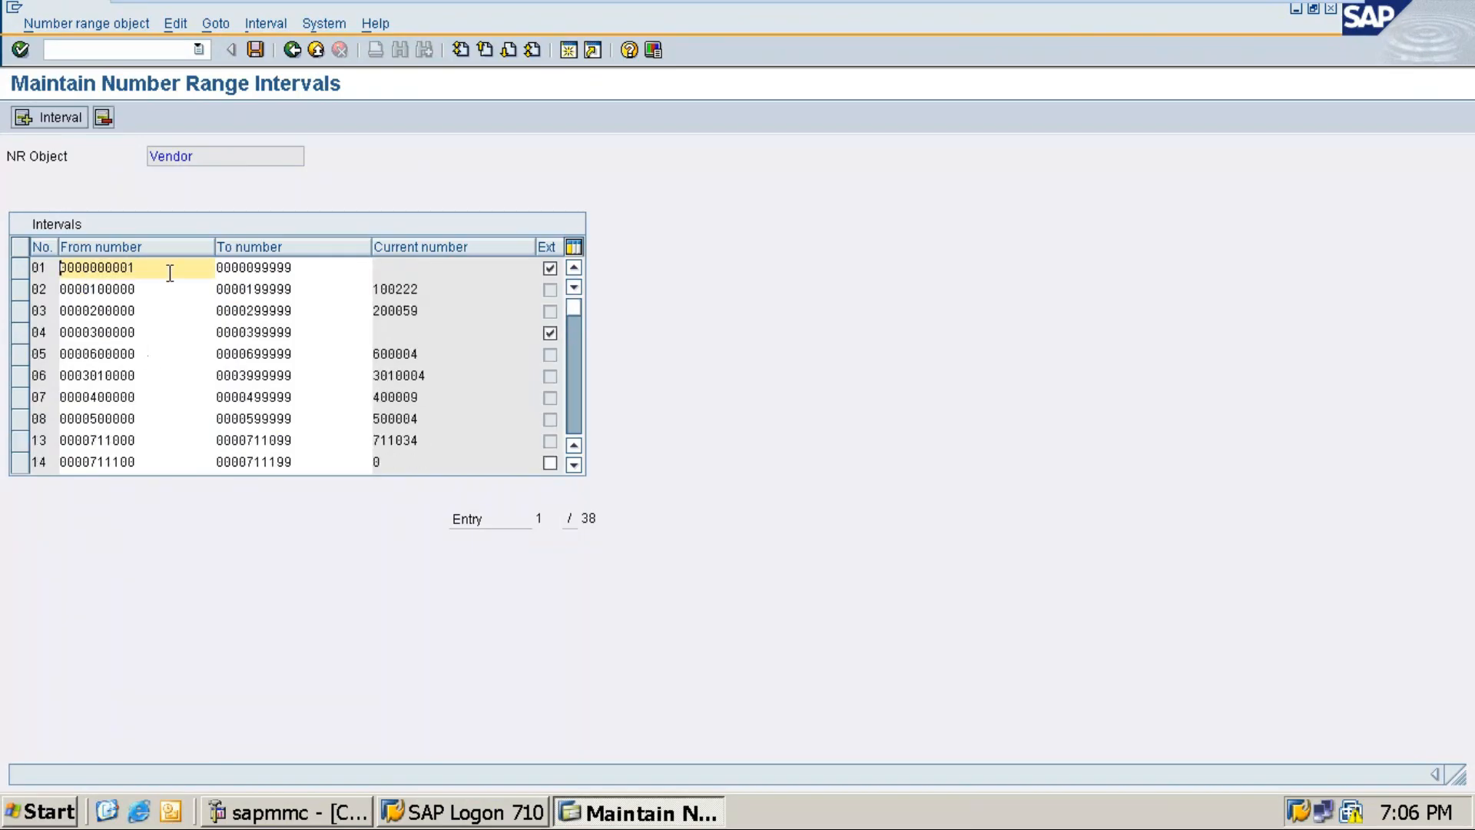
pyautogui.scroll(-2, 170, 273)
pyautogui.scroll(-2, 170, 274)
pyautogui.scroll(2, 222, 307)
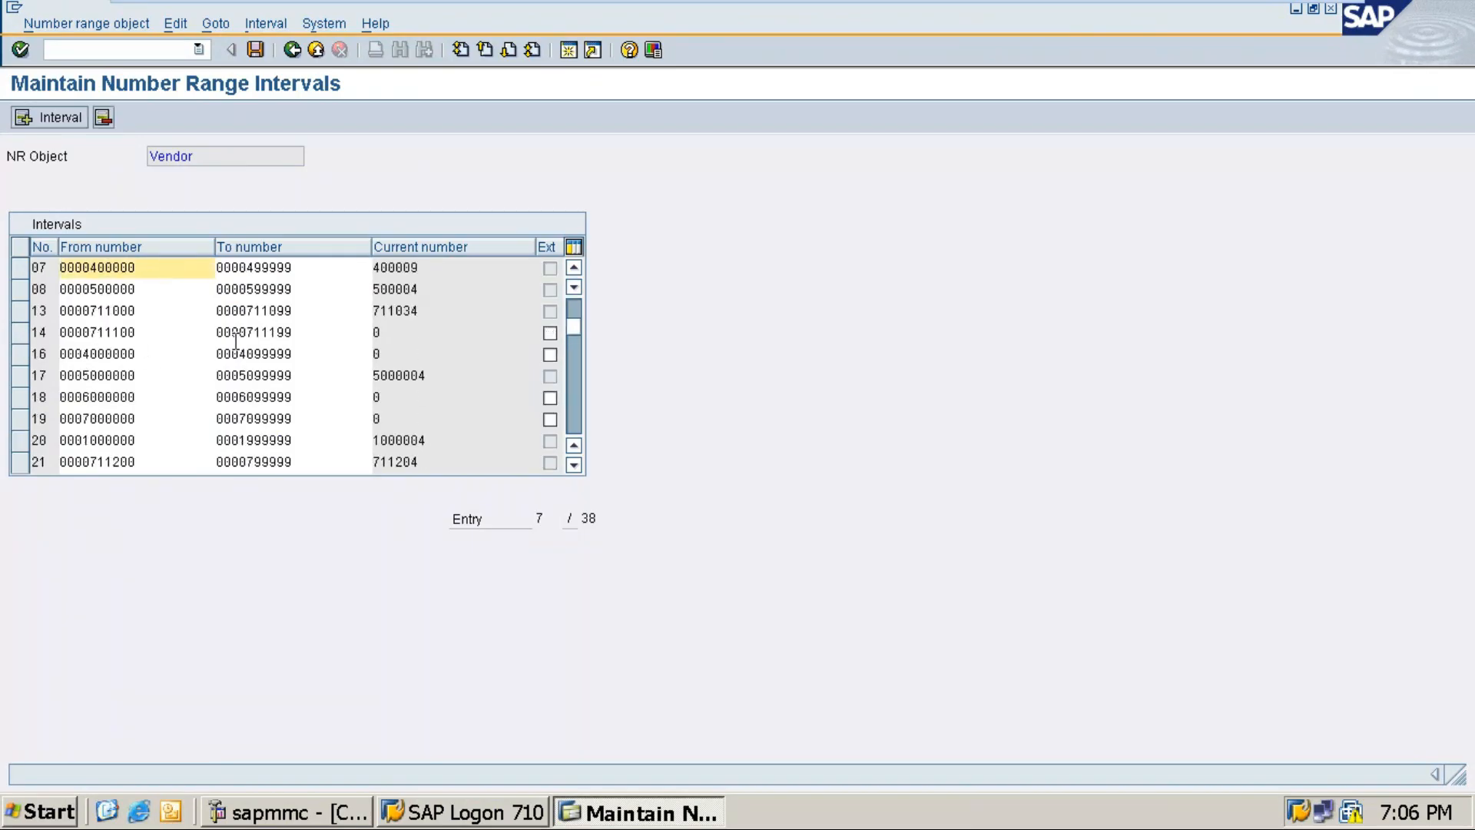
pyautogui.click(393, 336)
pyautogui.scroll(-2, 392, 361)
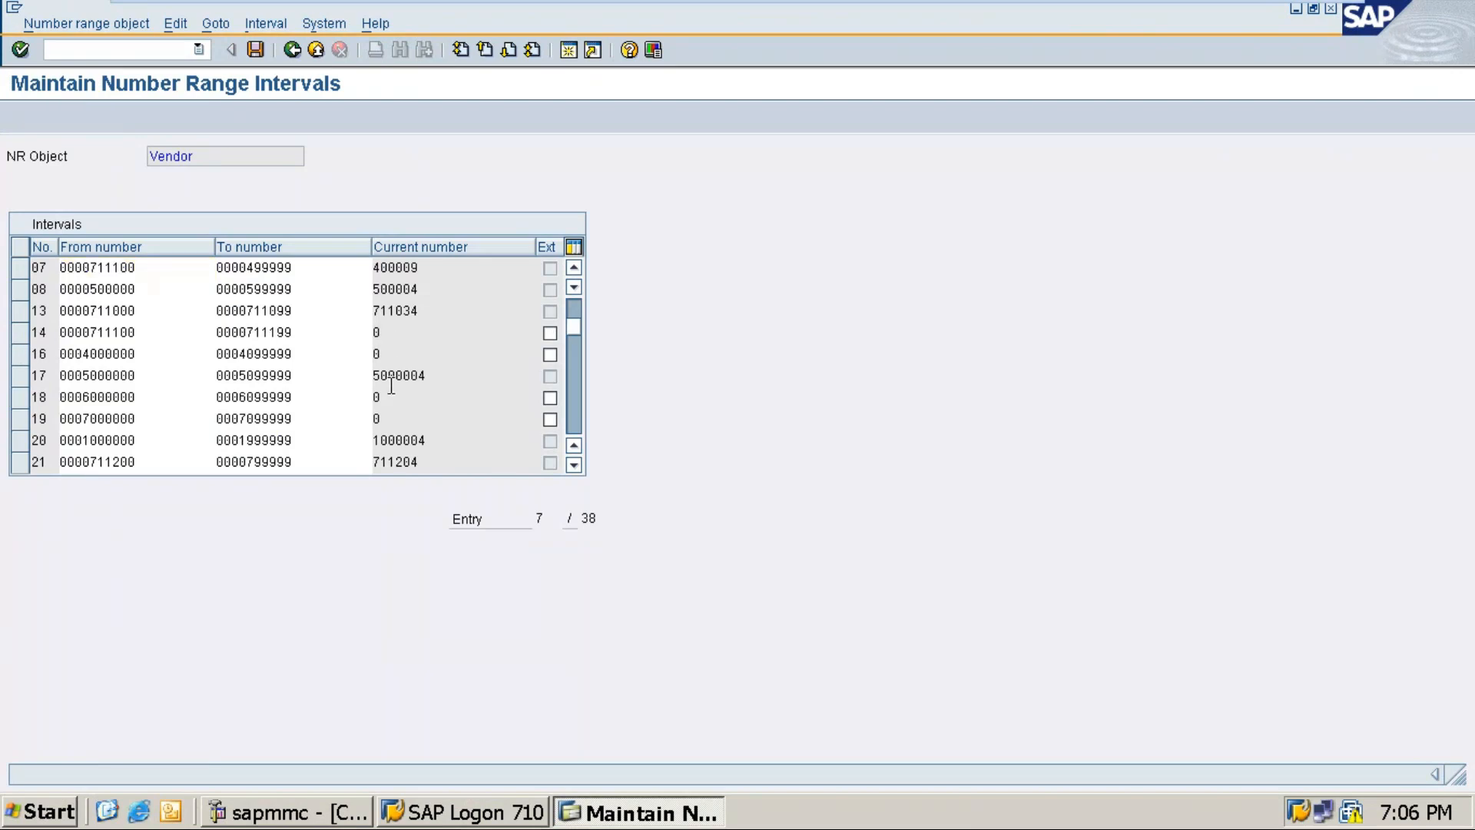
pyautogui.scroll(-5, 391, 384)
pyautogui.scroll(5, 392, 384)
pyautogui.scroll(4, 392, 385)
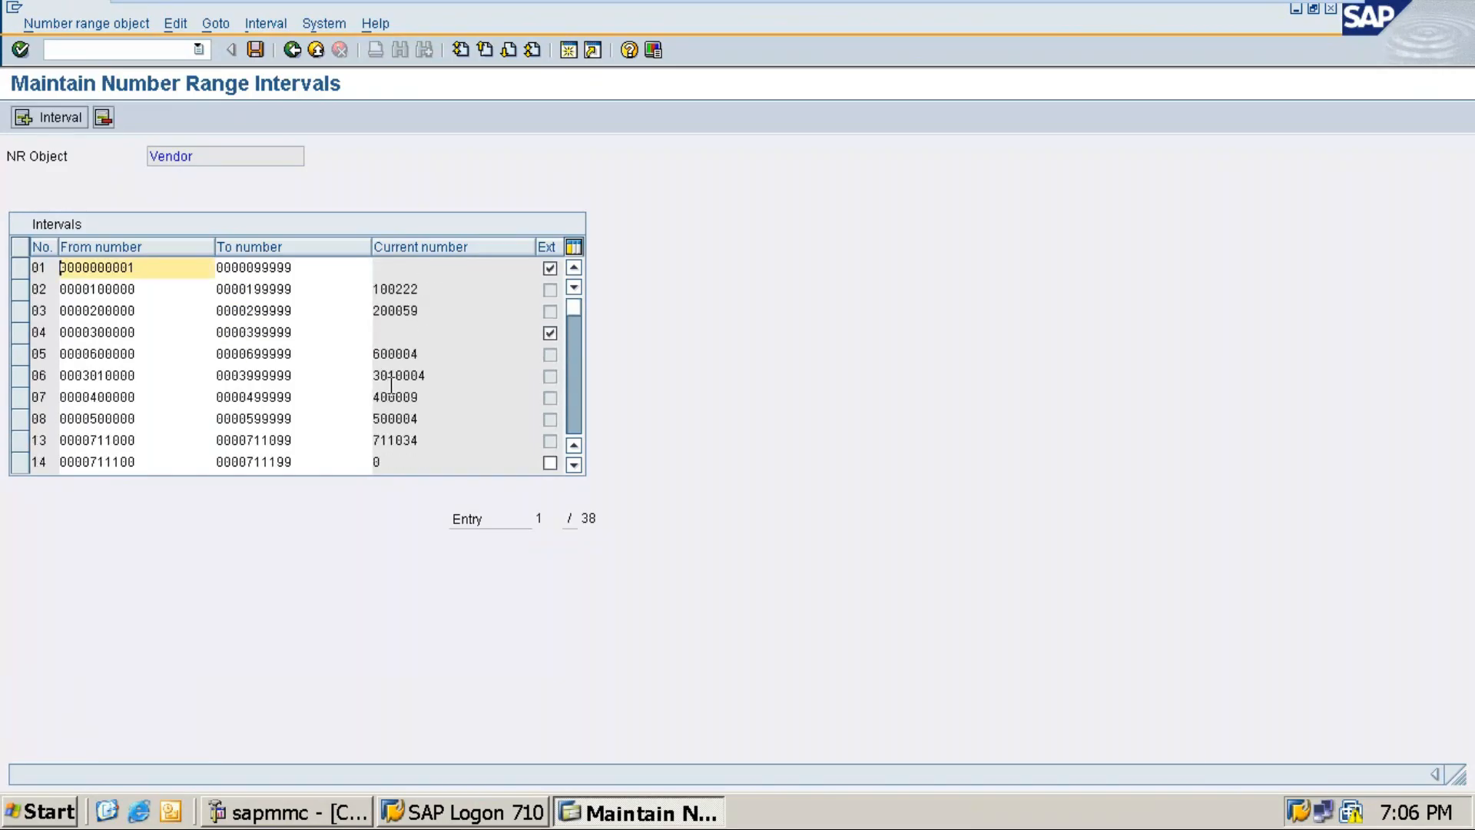
pyautogui.scroll(-11, 285, 444)
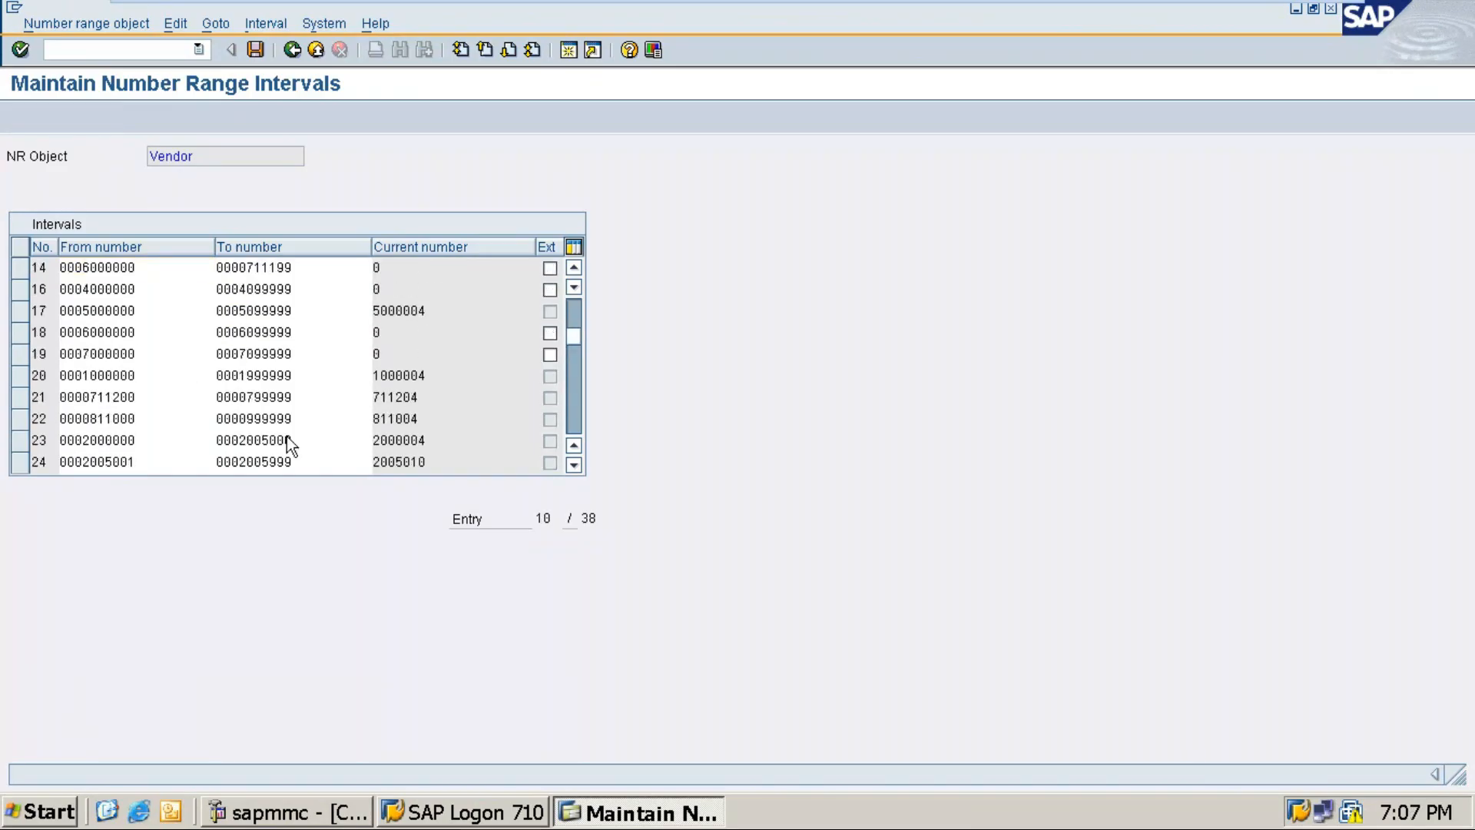
pyautogui.scroll(-2, 287, 437)
pyautogui.scroll(4, 288, 436)
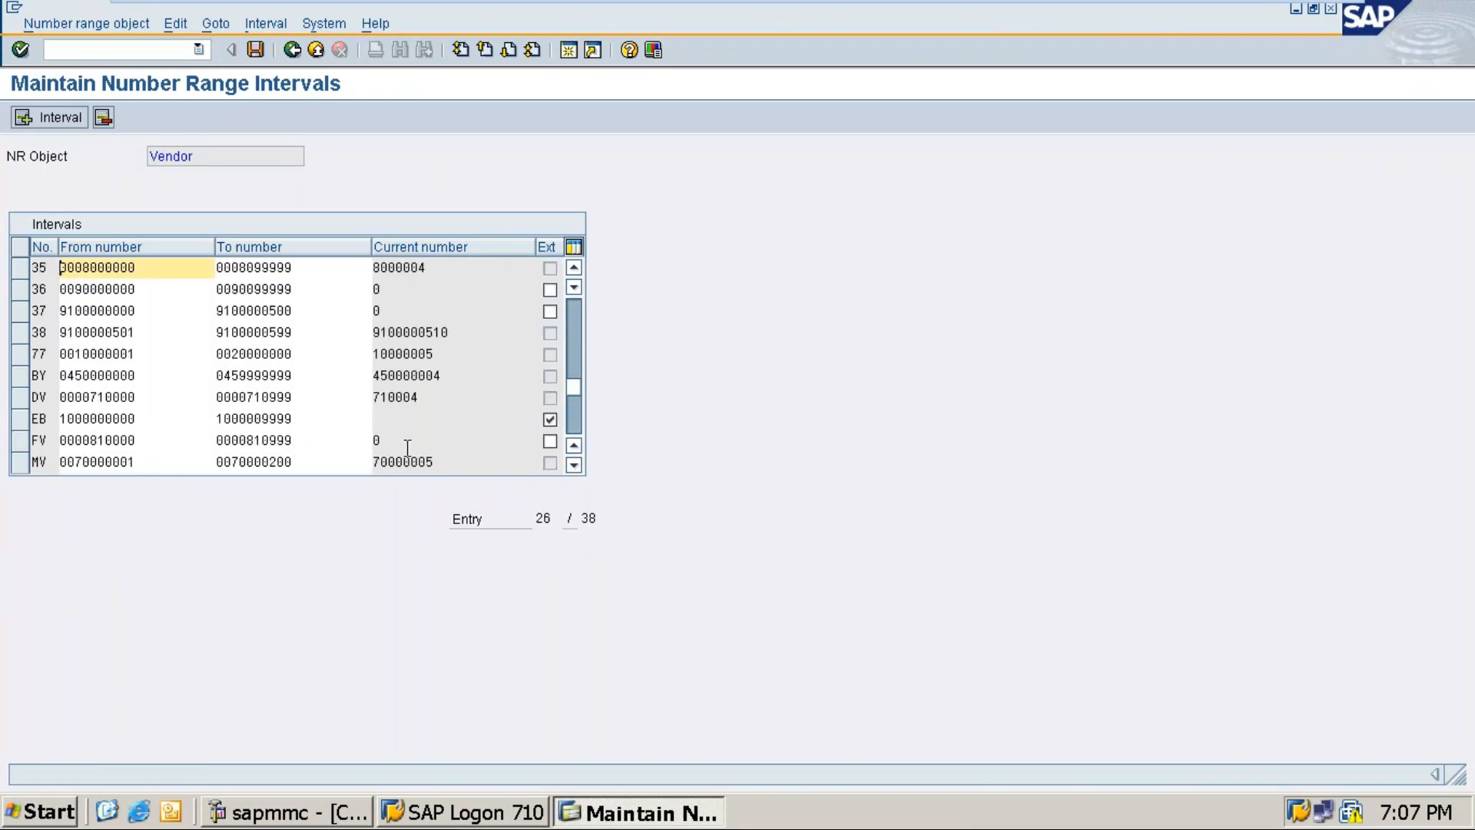
pyautogui.scroll(2, 354, 437)
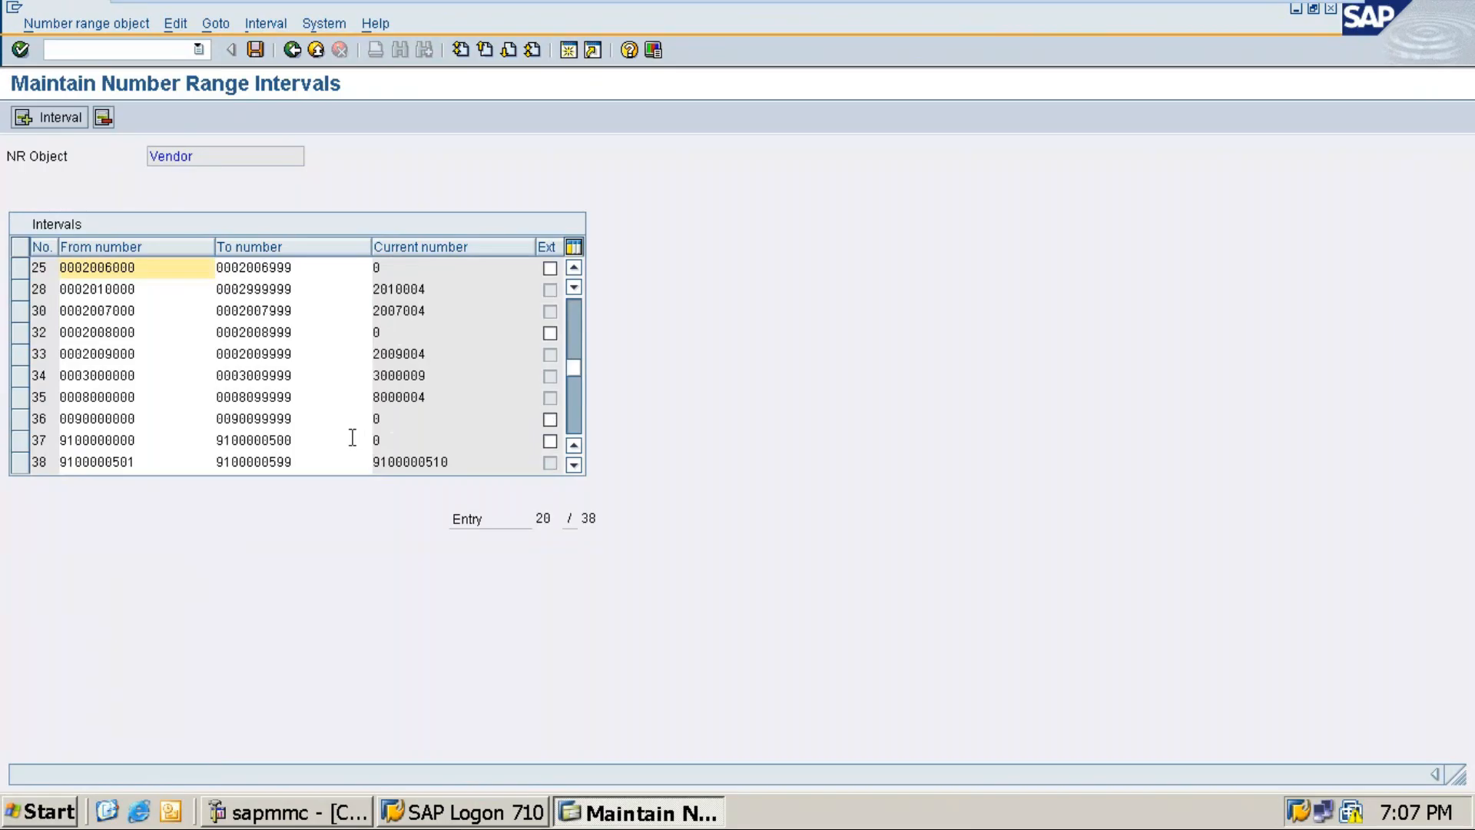
pyautogui.scroll(6, 353, 439)
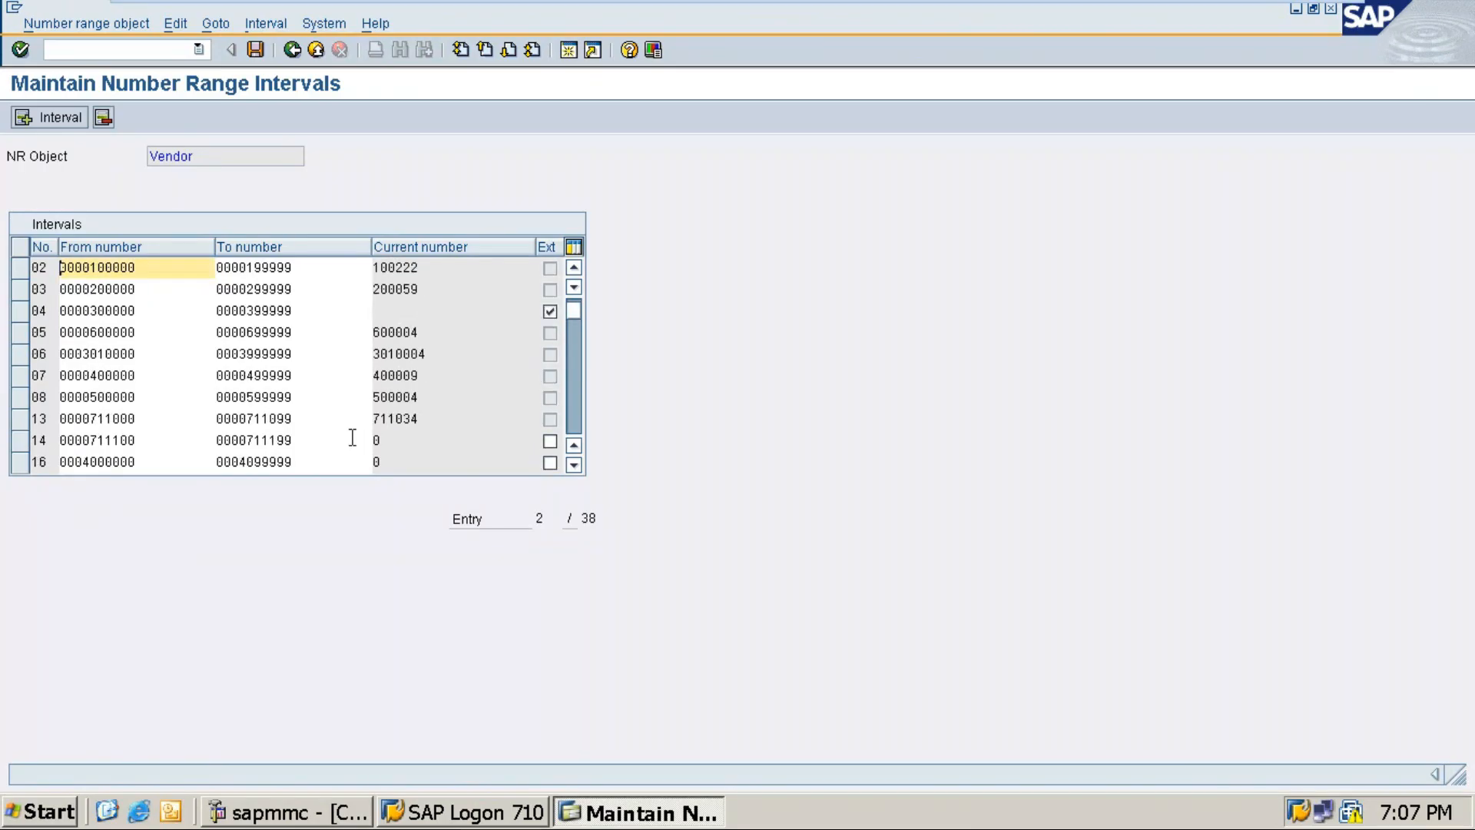
pyautogui.scroll(-9, 354, 435)
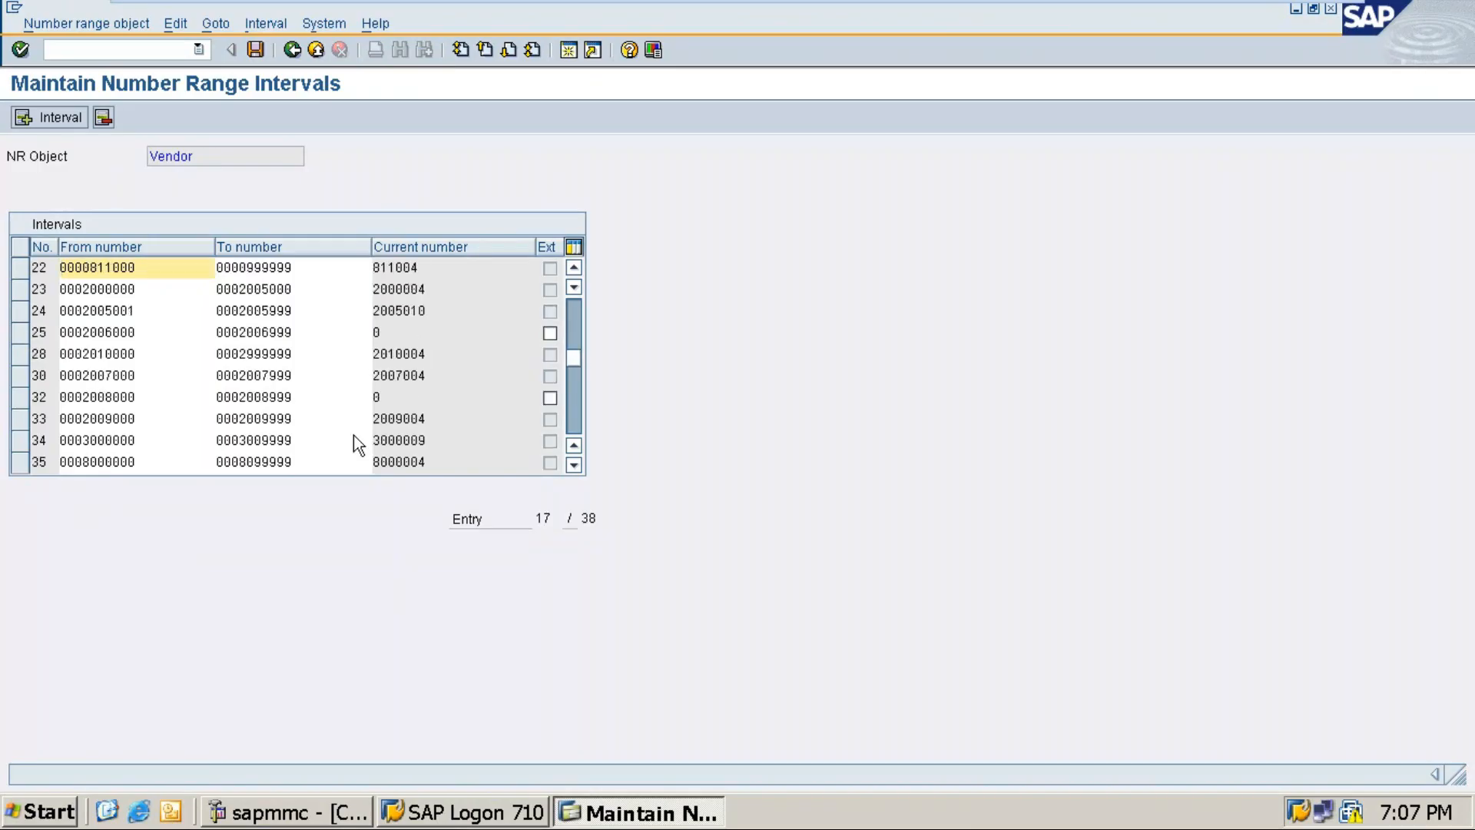
pyautogui.scroll(-2, 354, 435)
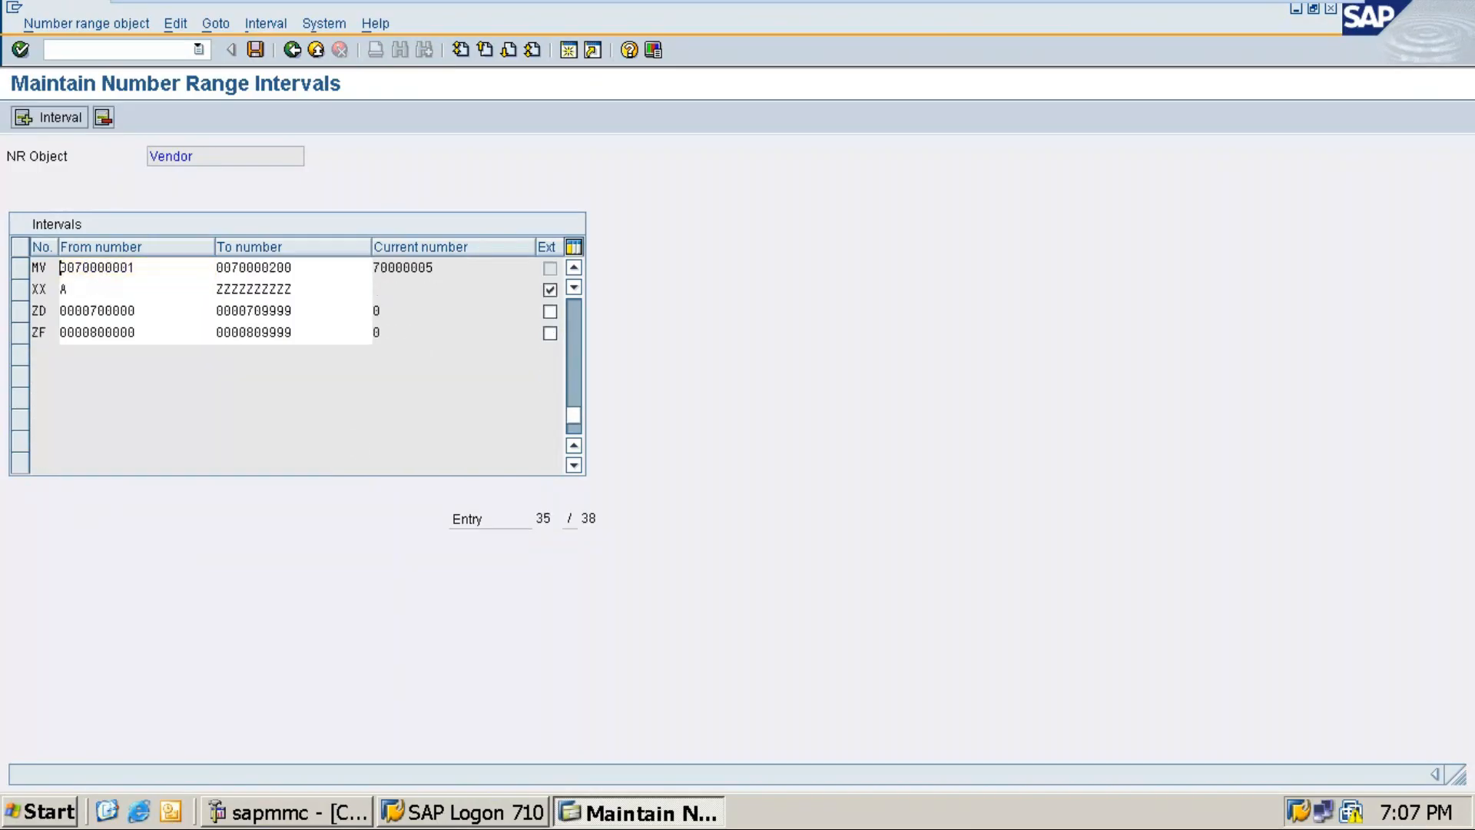
pyautogui.scroll(3, 209, 397)
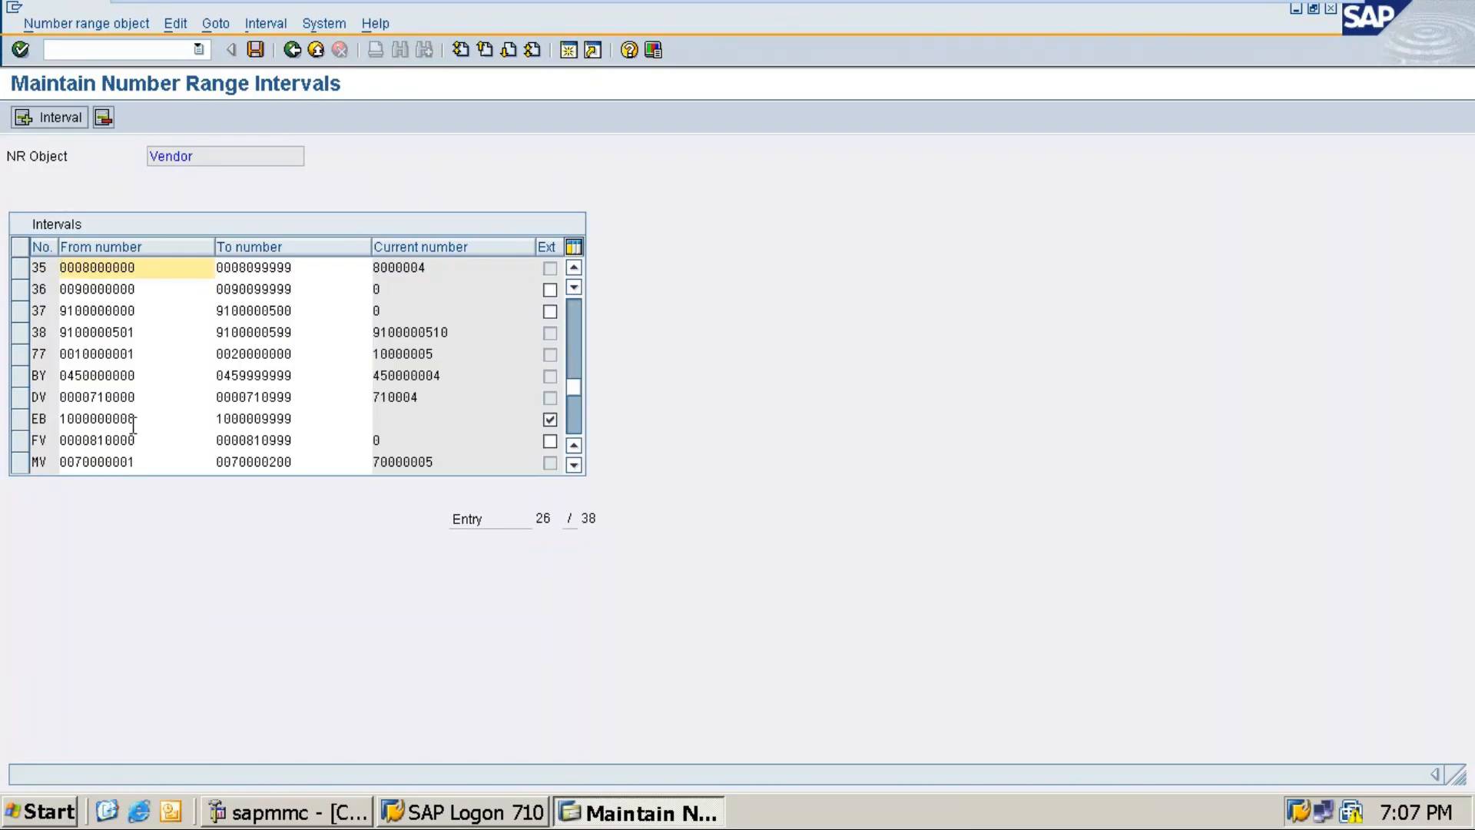
pyautogui.scroll(2, 254, 418)
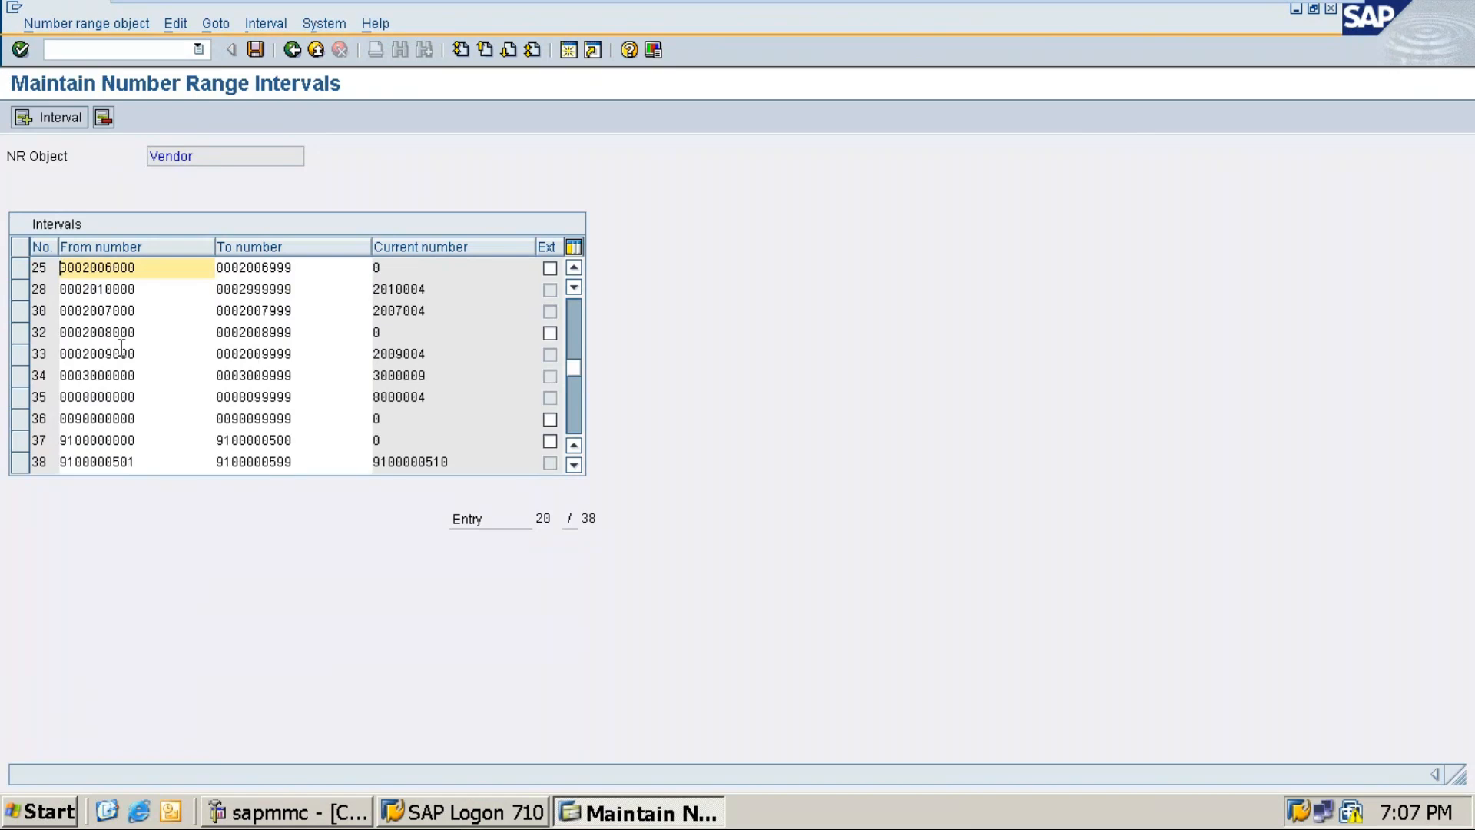
pyautogui.scroll(2, 208, 352)
pyautogui.scroll(4, 244, 352)
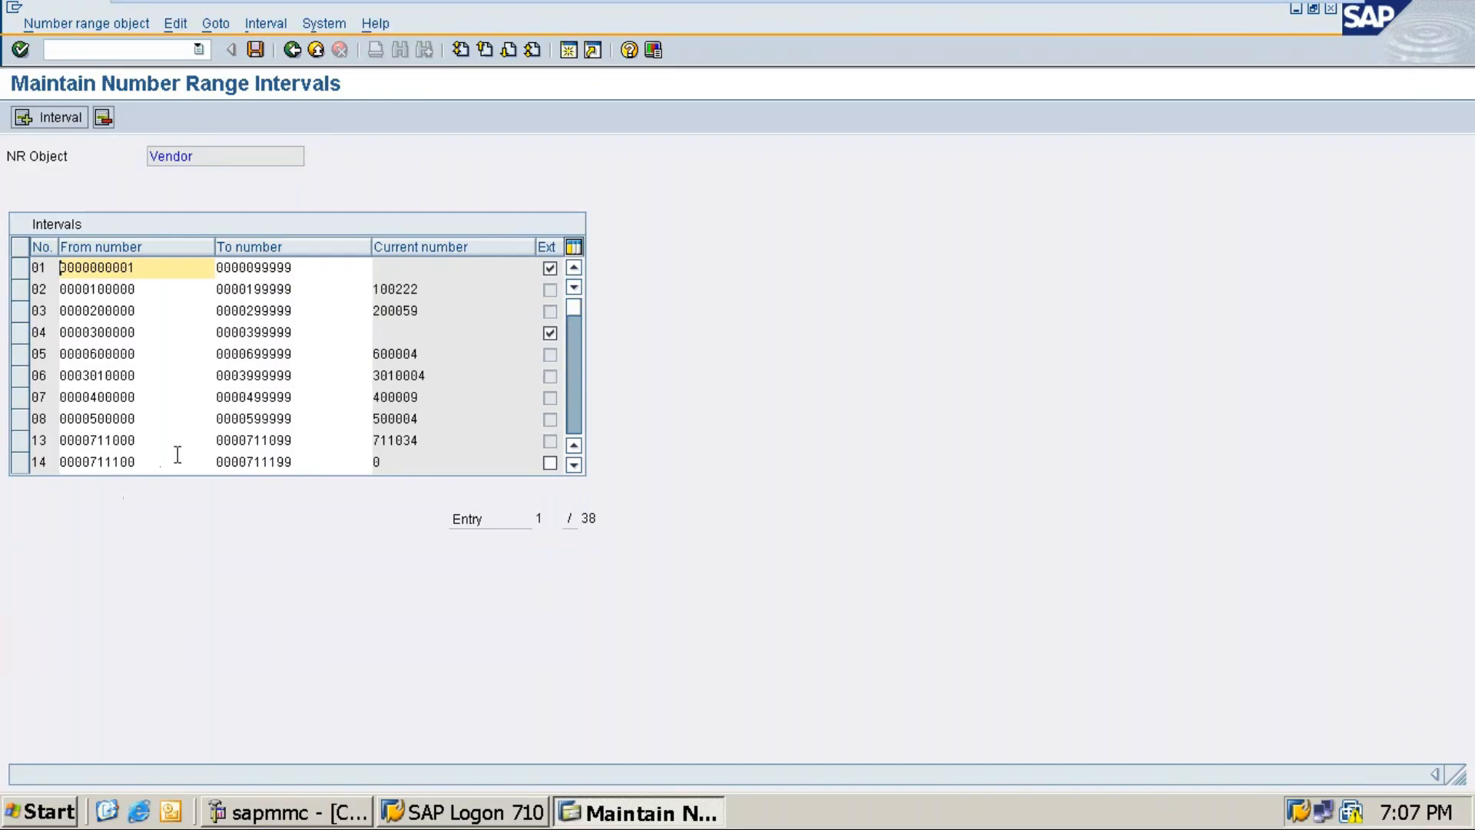
pyautogui.scroll(-1, 217, 398)
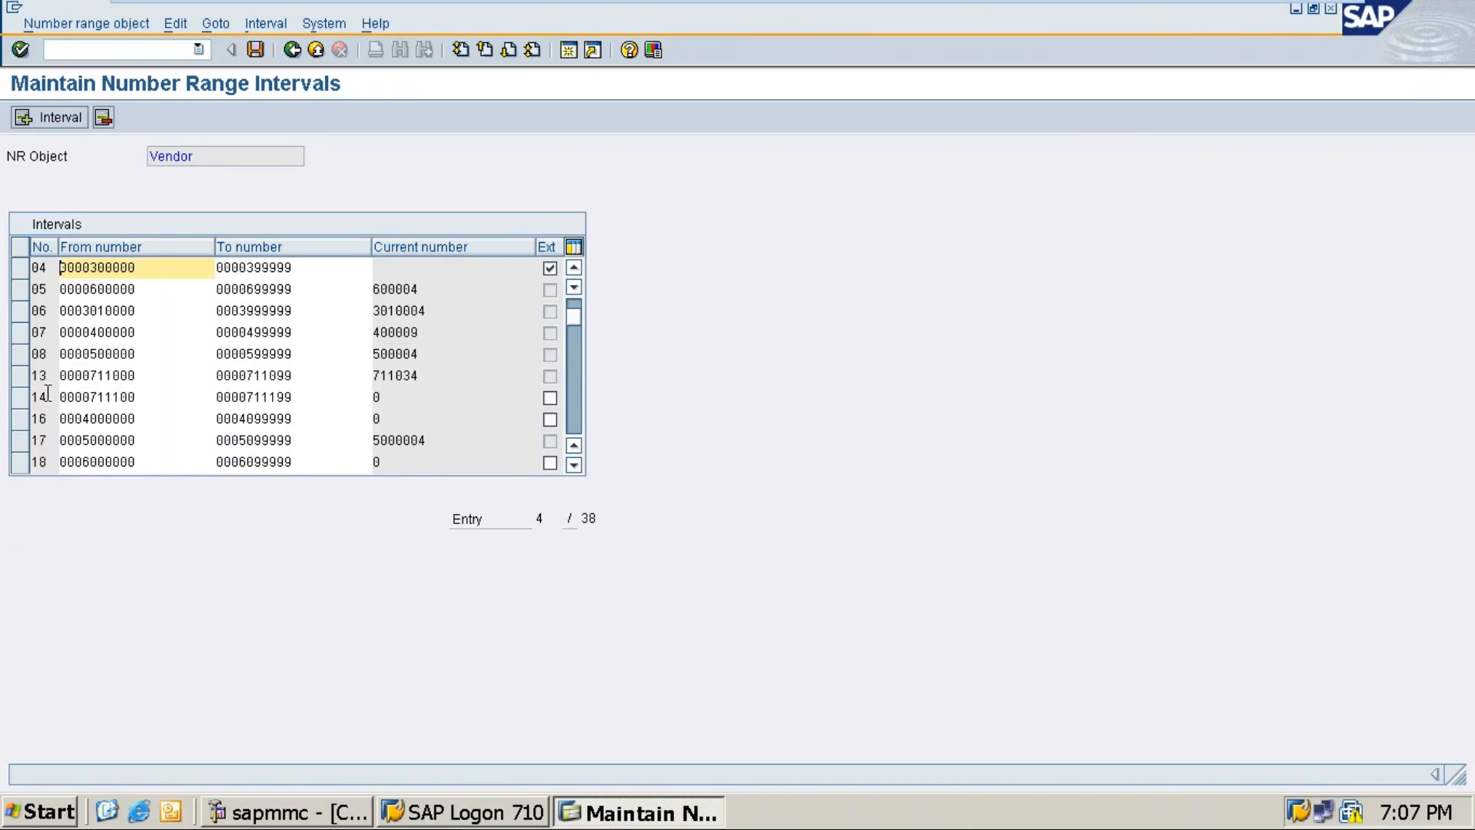
pyautogui.click(20, 397)
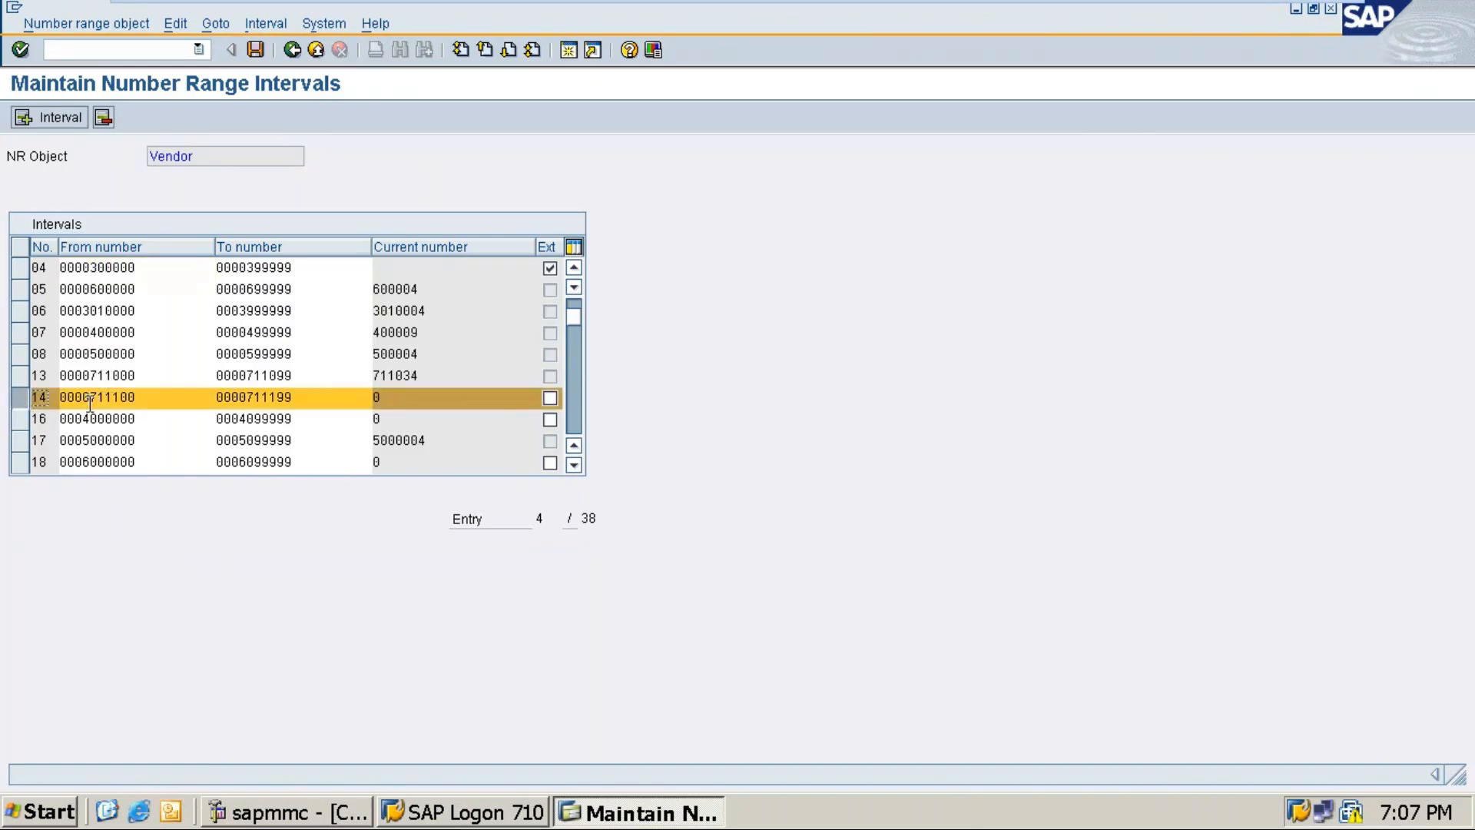
pyautogui.moveTo(1285, 11)
pyautogui.click(1282, 16)
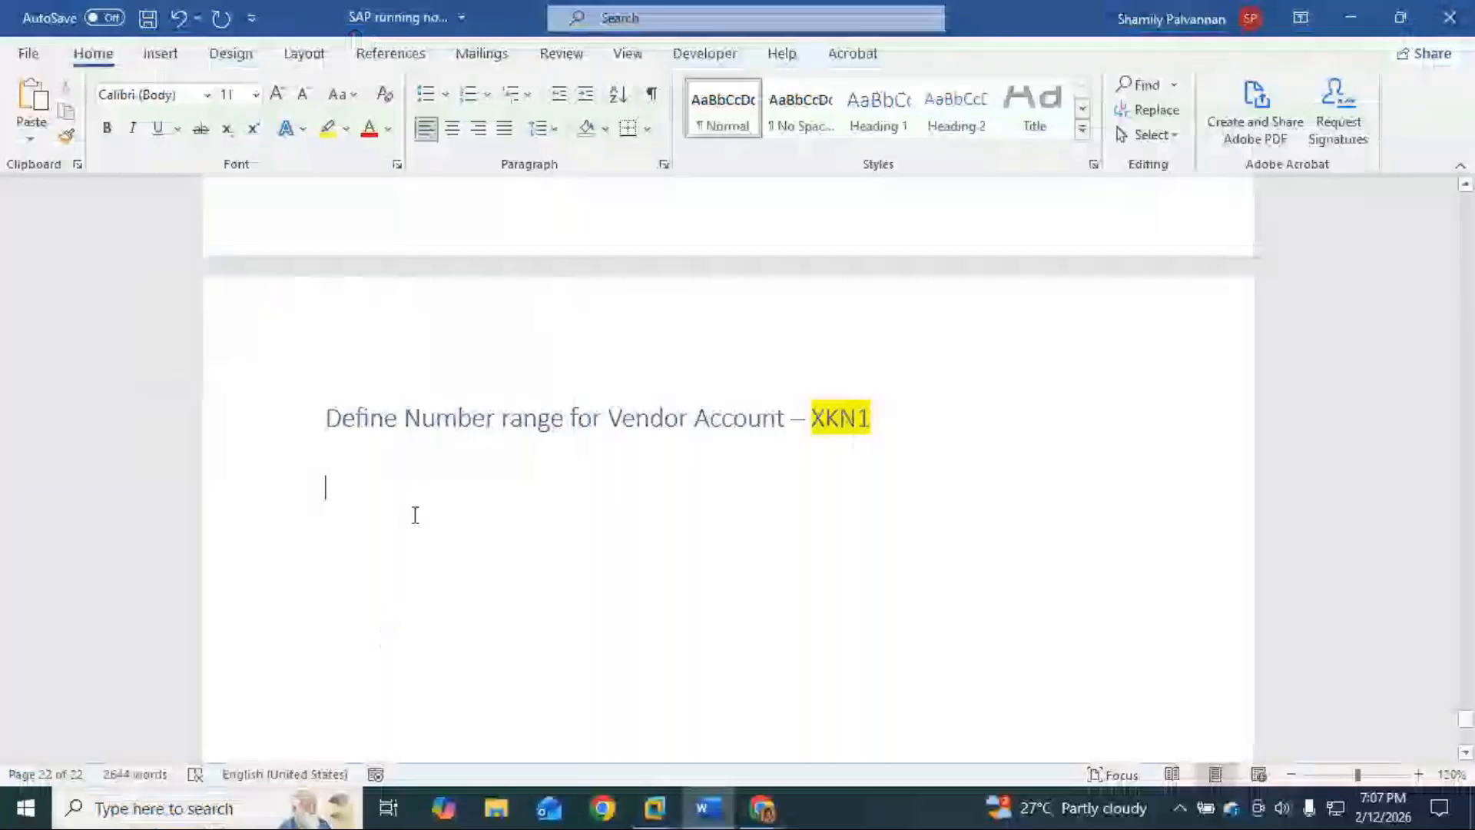
# Step: Note: create a number range not overlapping others, or choose one whose current number is 0
pyautogui.write('Either ')
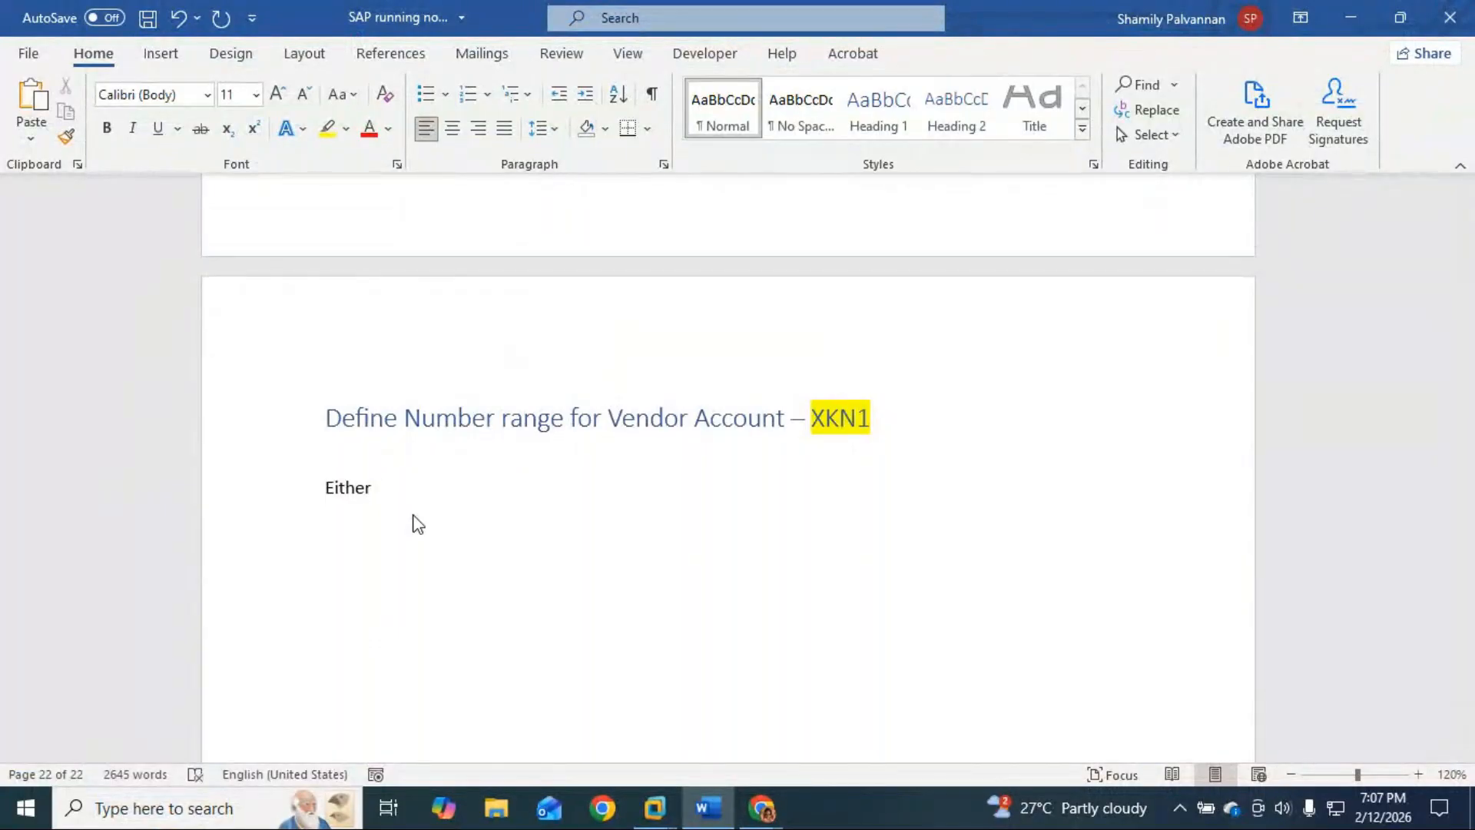
pyautogui.write('you can create a number ')
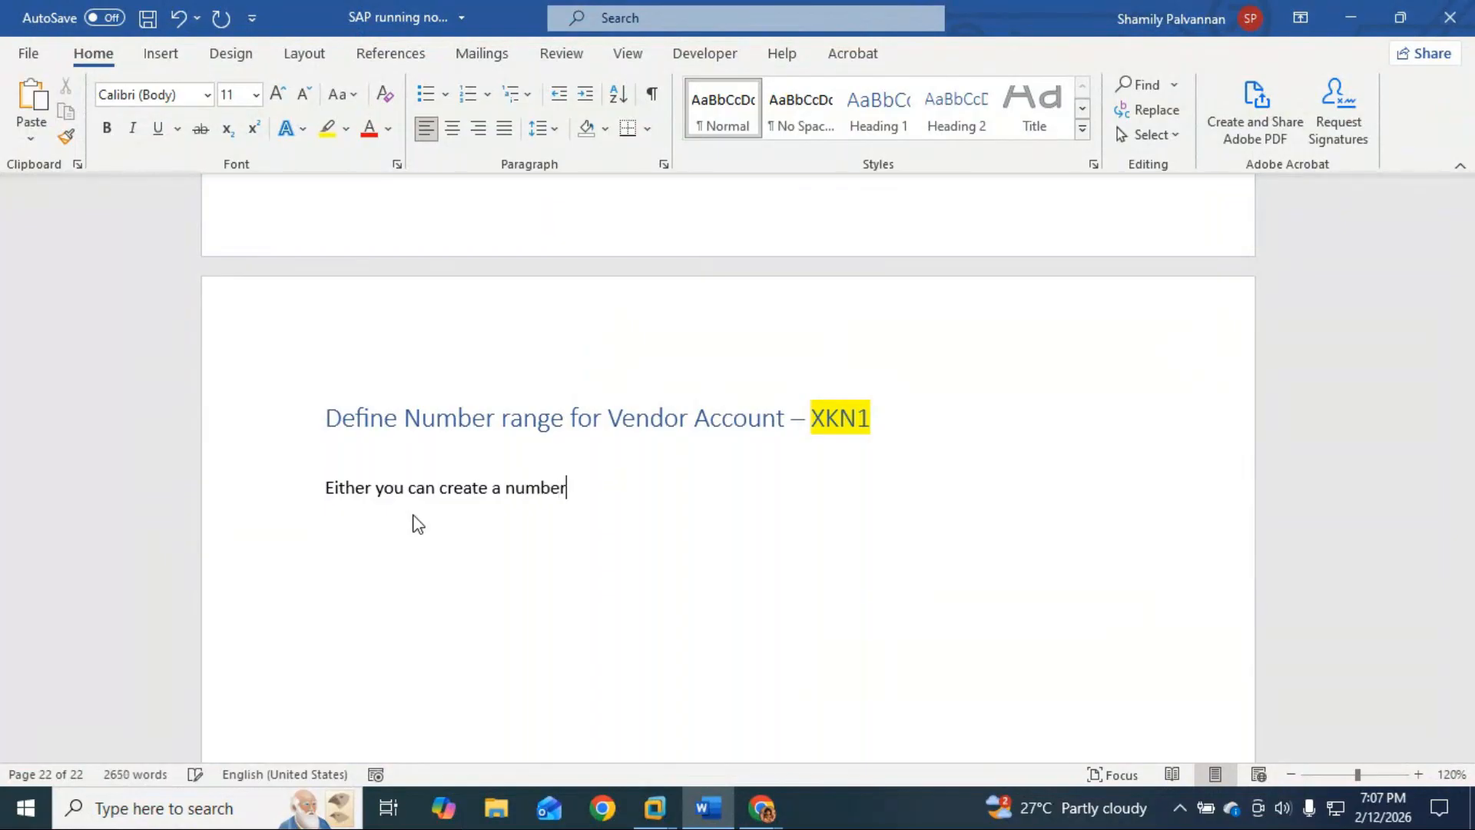
pyautogui.write(' that does')
pyautogui.write("n't over")
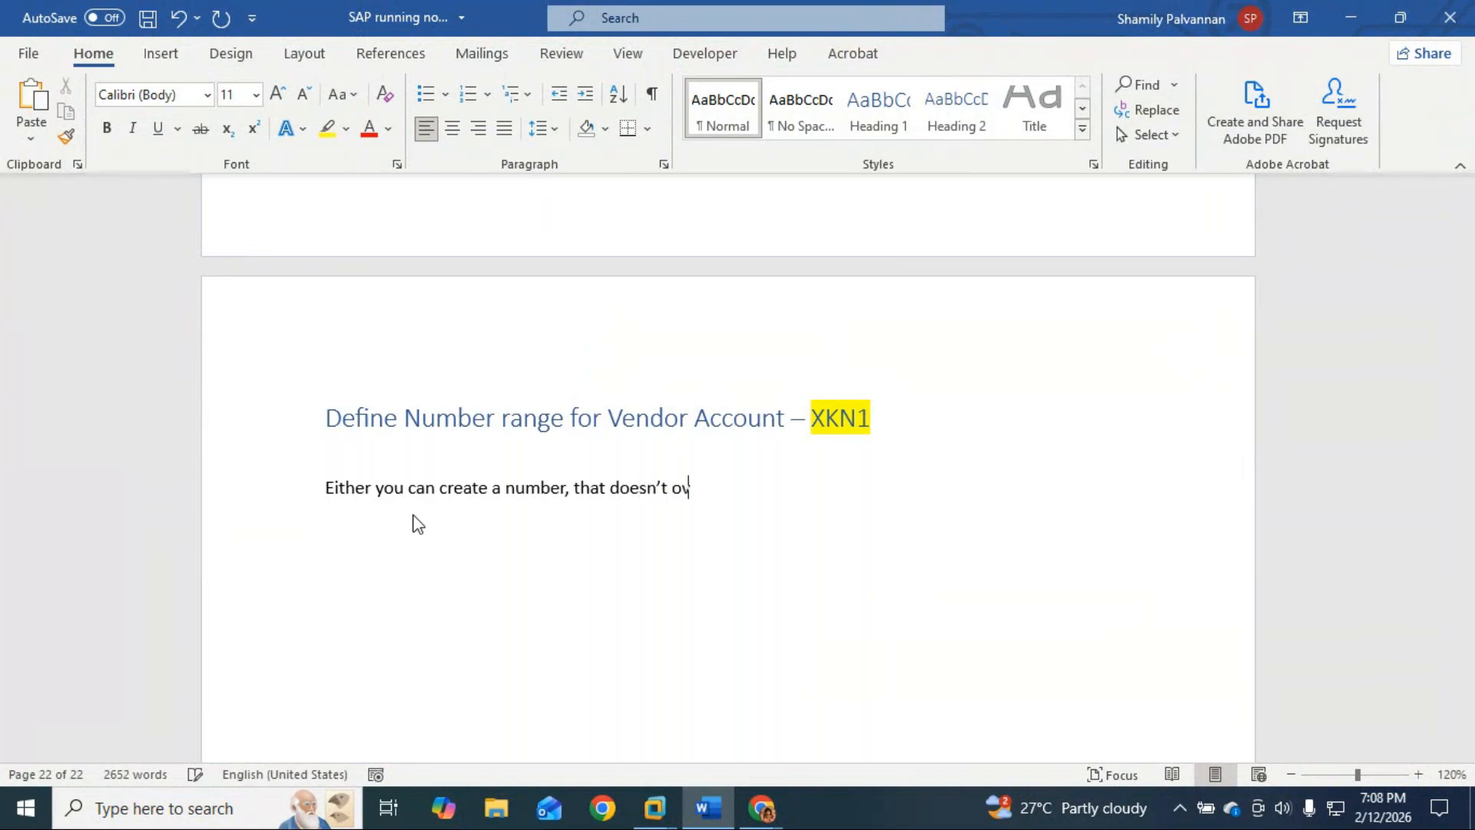
pyautogui.write('lap with othe')
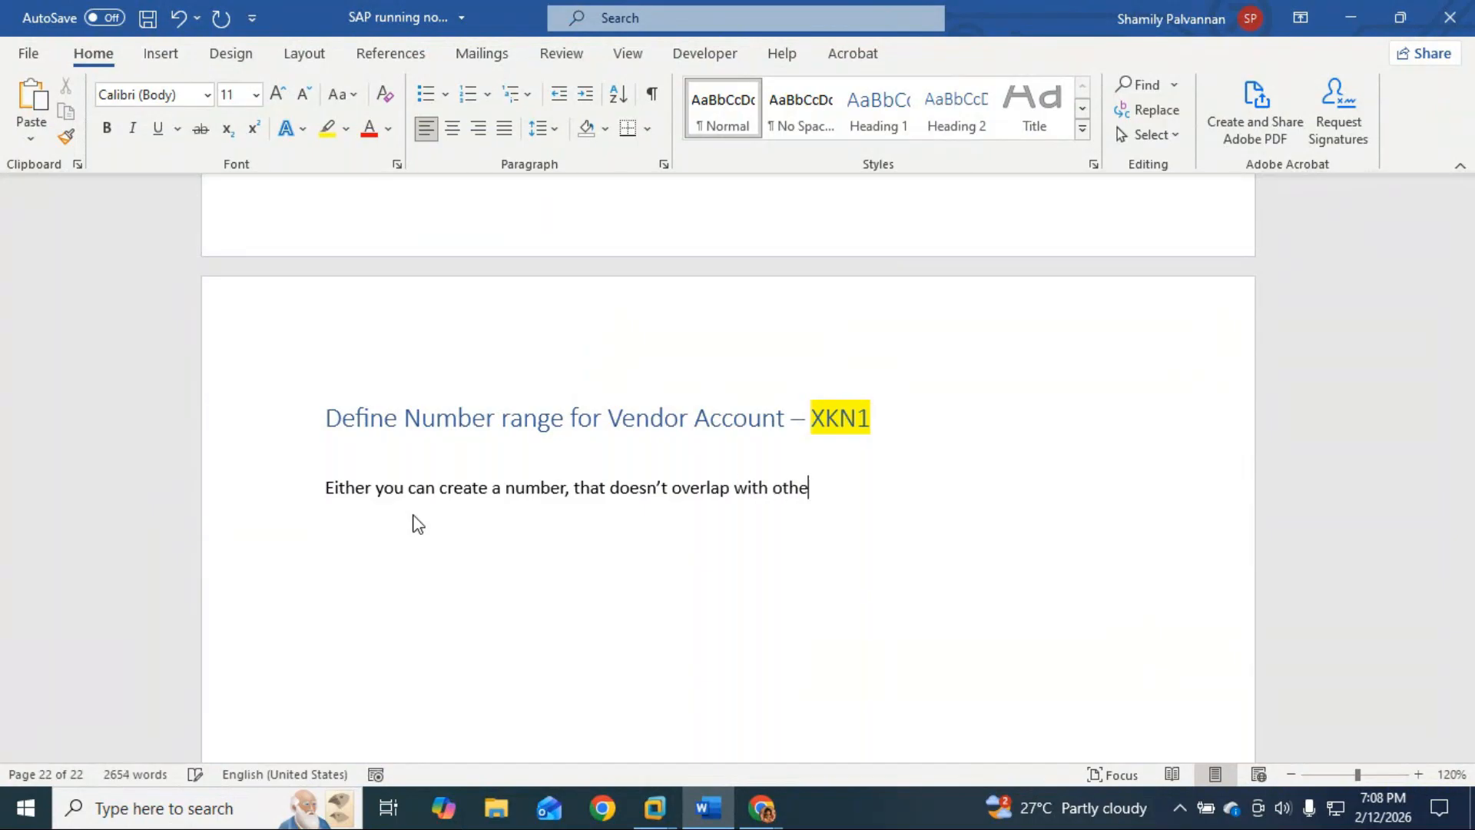
pyautogui.write('r number rannge defiend')
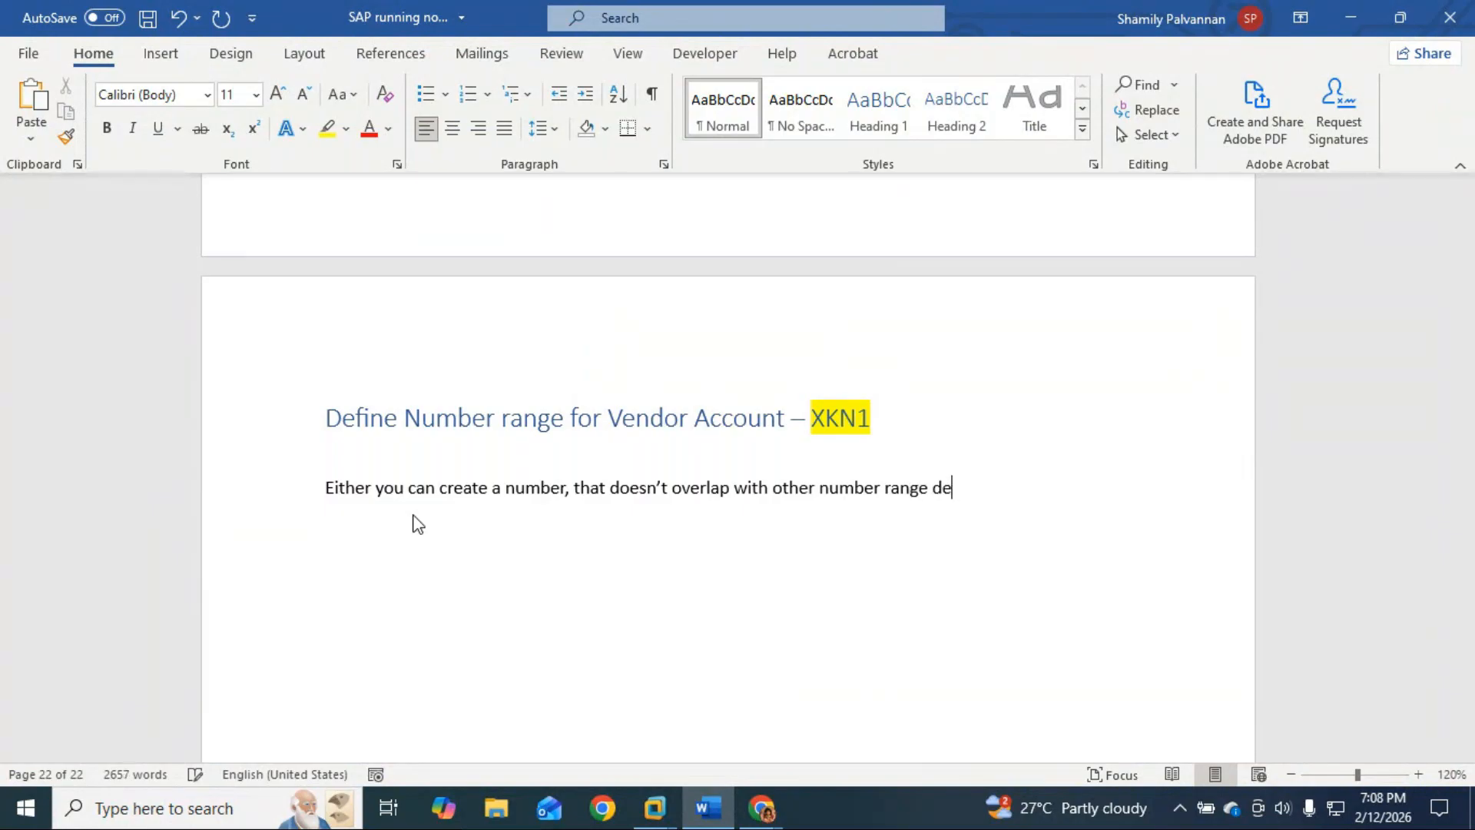
pyautogui.press('BackSpace')
pyautogui.press('BackSpace')
pyautogui.press('BackSpace')
pyautogui.press('BackSpace')
pyautogui.write('ined or choose s')
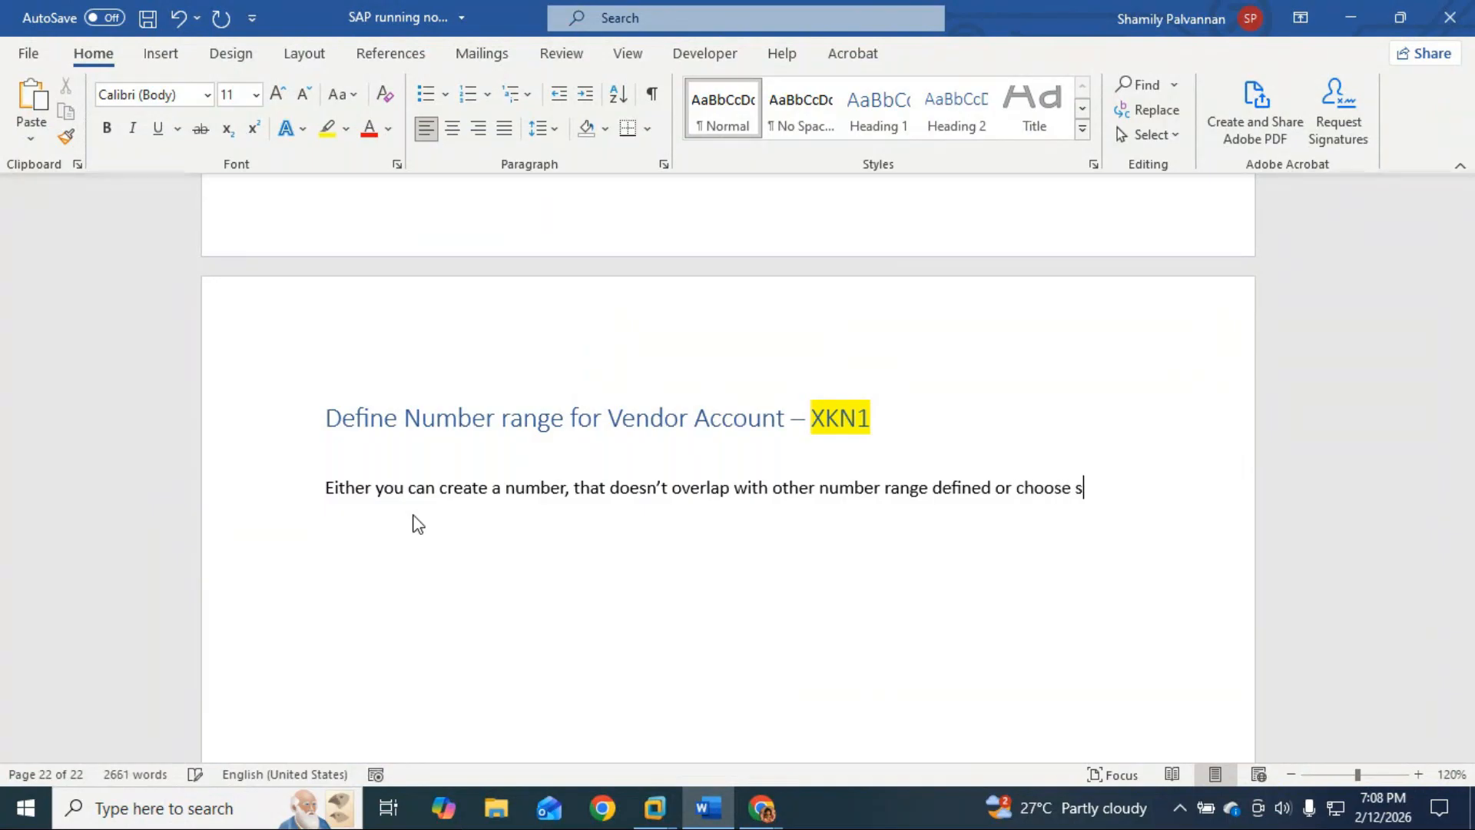
pyautogui.press('BackSpace')
pyautogui.write('number number (')
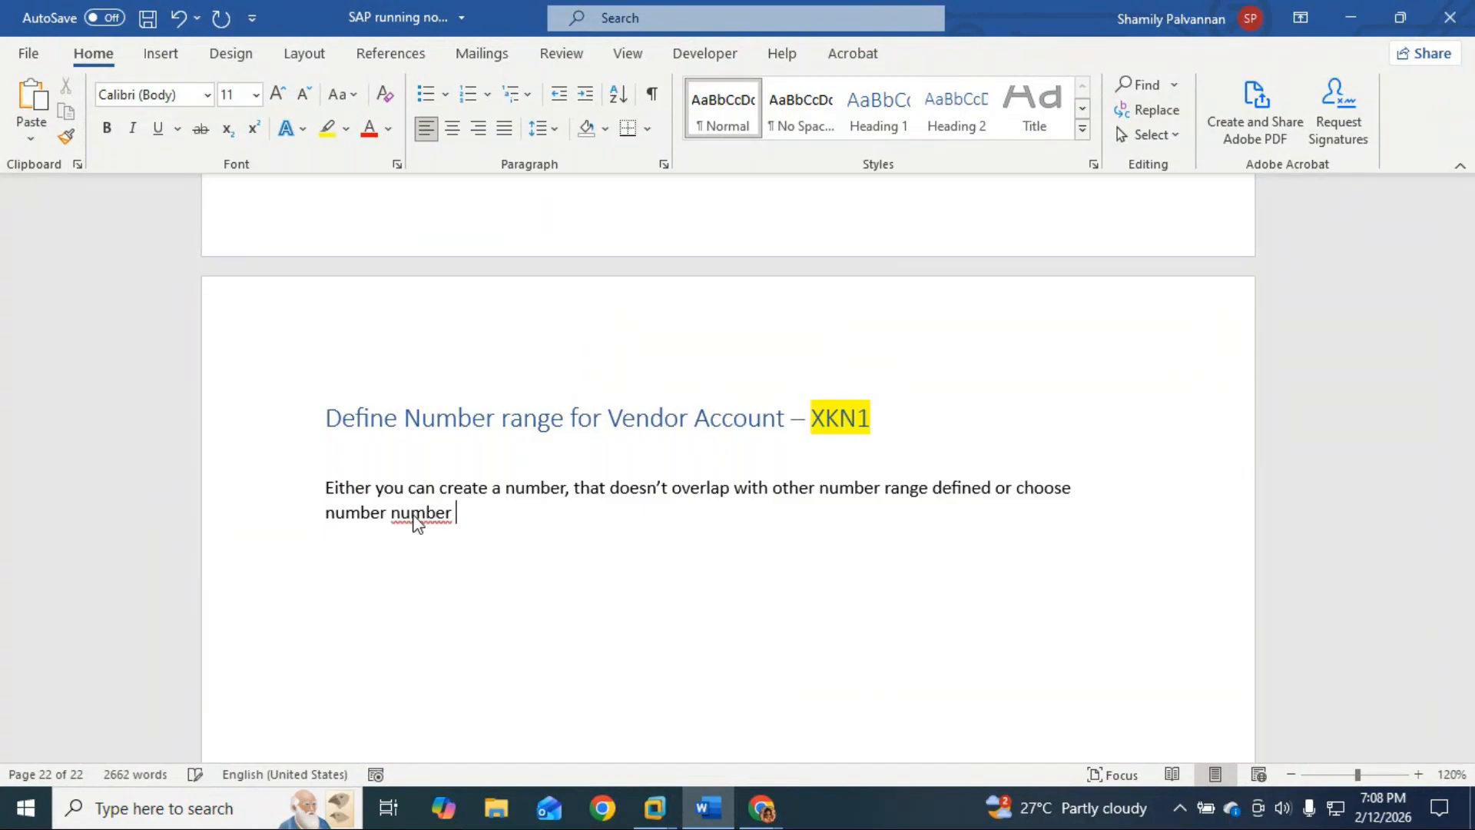
pyautogui.press('BackSpace')
pyautogui.press('BackSpace')
pyautogui.press('BackSpace')
pyautogui.press('BackSpace')
pyautogui.press('BackSpace')
pyautogui.press('BackSpace')
pyautogui.press('BackSpace')
pyautogui.press('BackSpace')
pyautogui.write('range')
pyautogui.write(' that ')
pyautogui.write('has curre')
pyautogui.write('nt v')
pyautogui.write('number As')
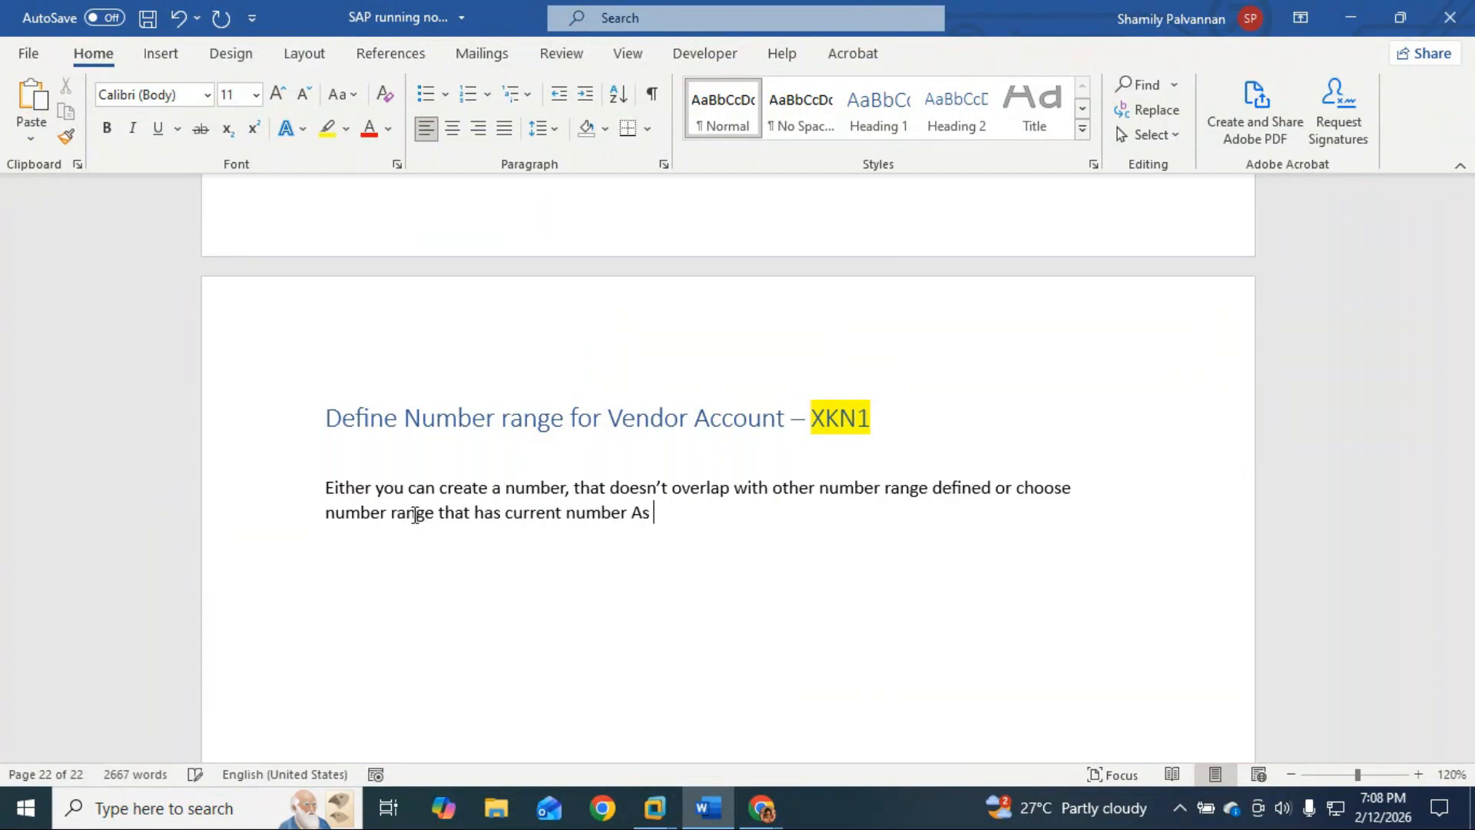
pyautogui.press('BackSpace')
pyautogui.press('BackSpace')
pyautogui.write('as')
pyautogui.press('BackSpace')
pyautogui.press('BackSpace')
pyautogui.press('BackSpace')
pyautogui.write('as')
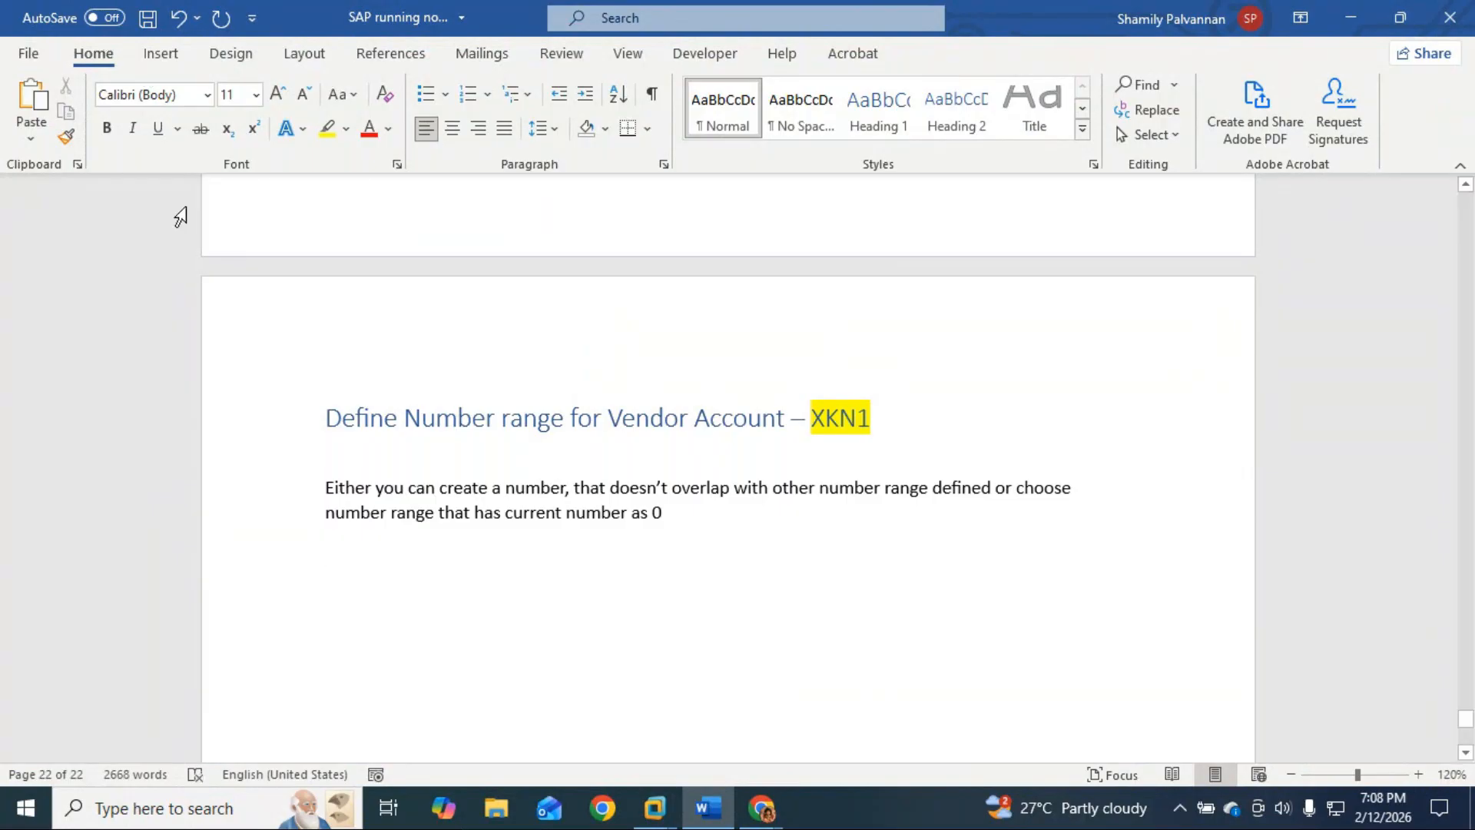
pyautogui.click(161, 54)
# Step: Insert a one-row, three-column table in Word and look up interval 14 in SAP
pyautogui.click(156, 116)
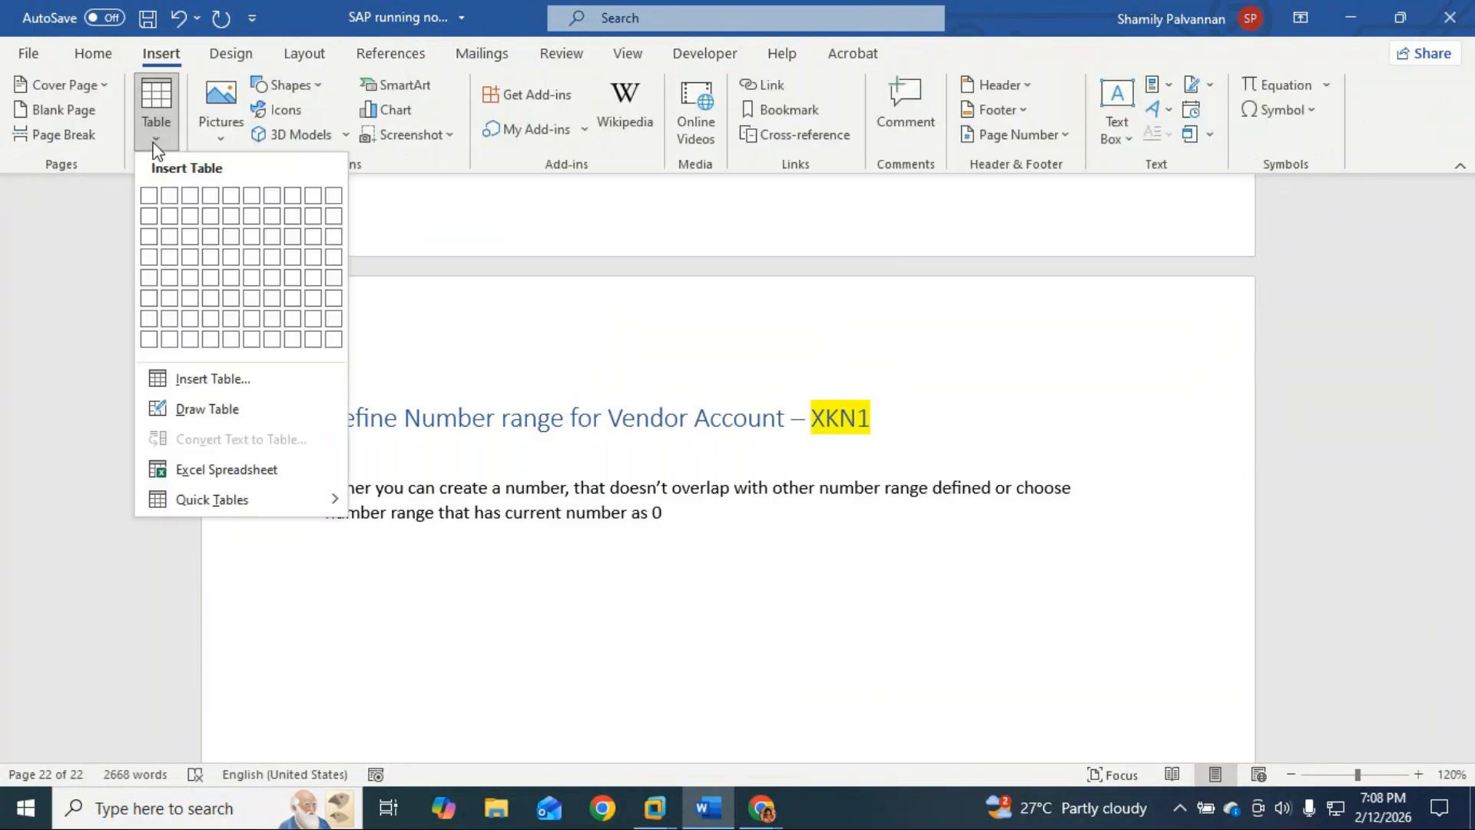
pyautogui.click(190, 198)
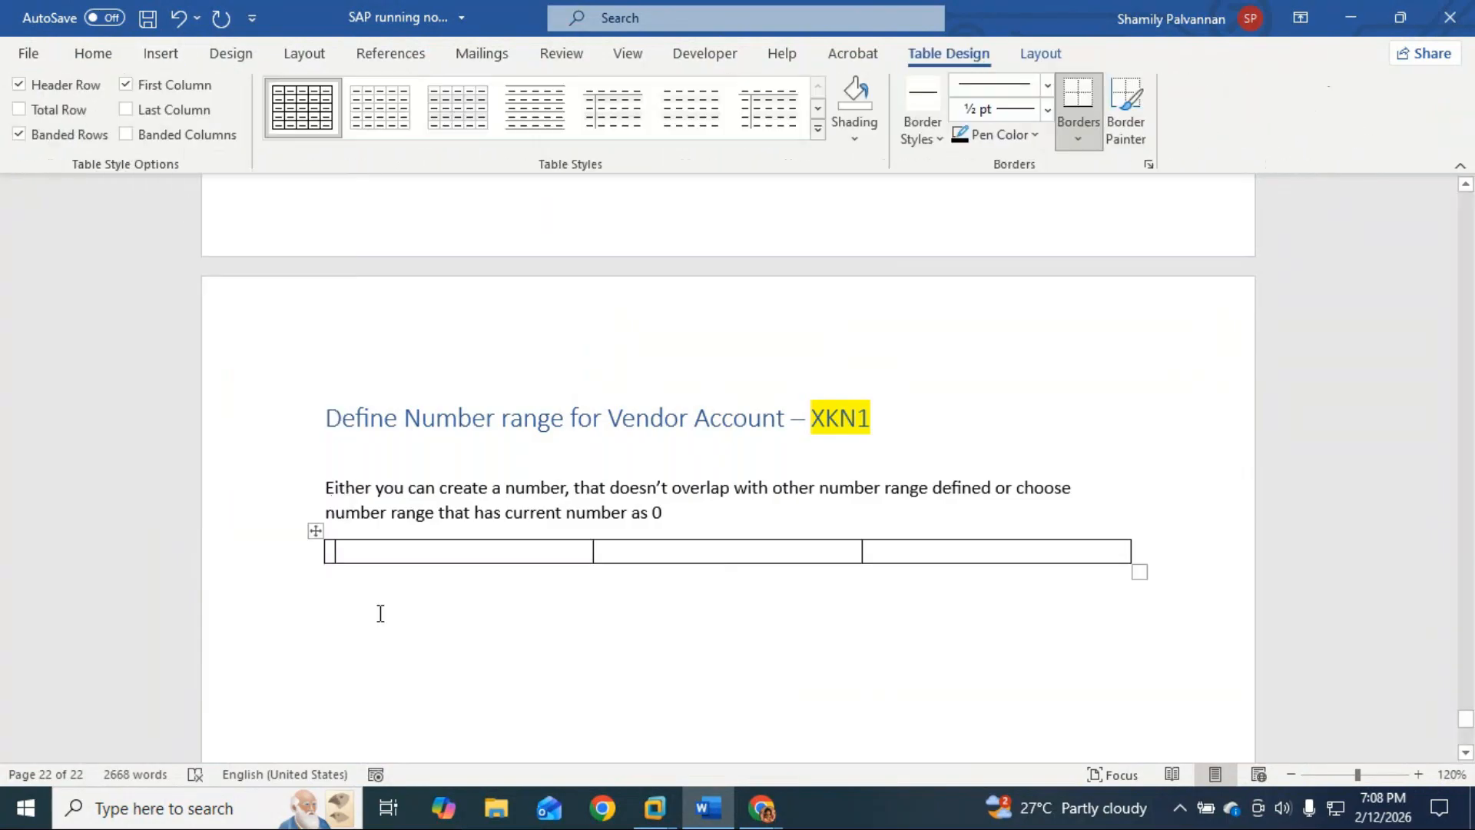
pyautogui.hotkey('alt', 'Tab')
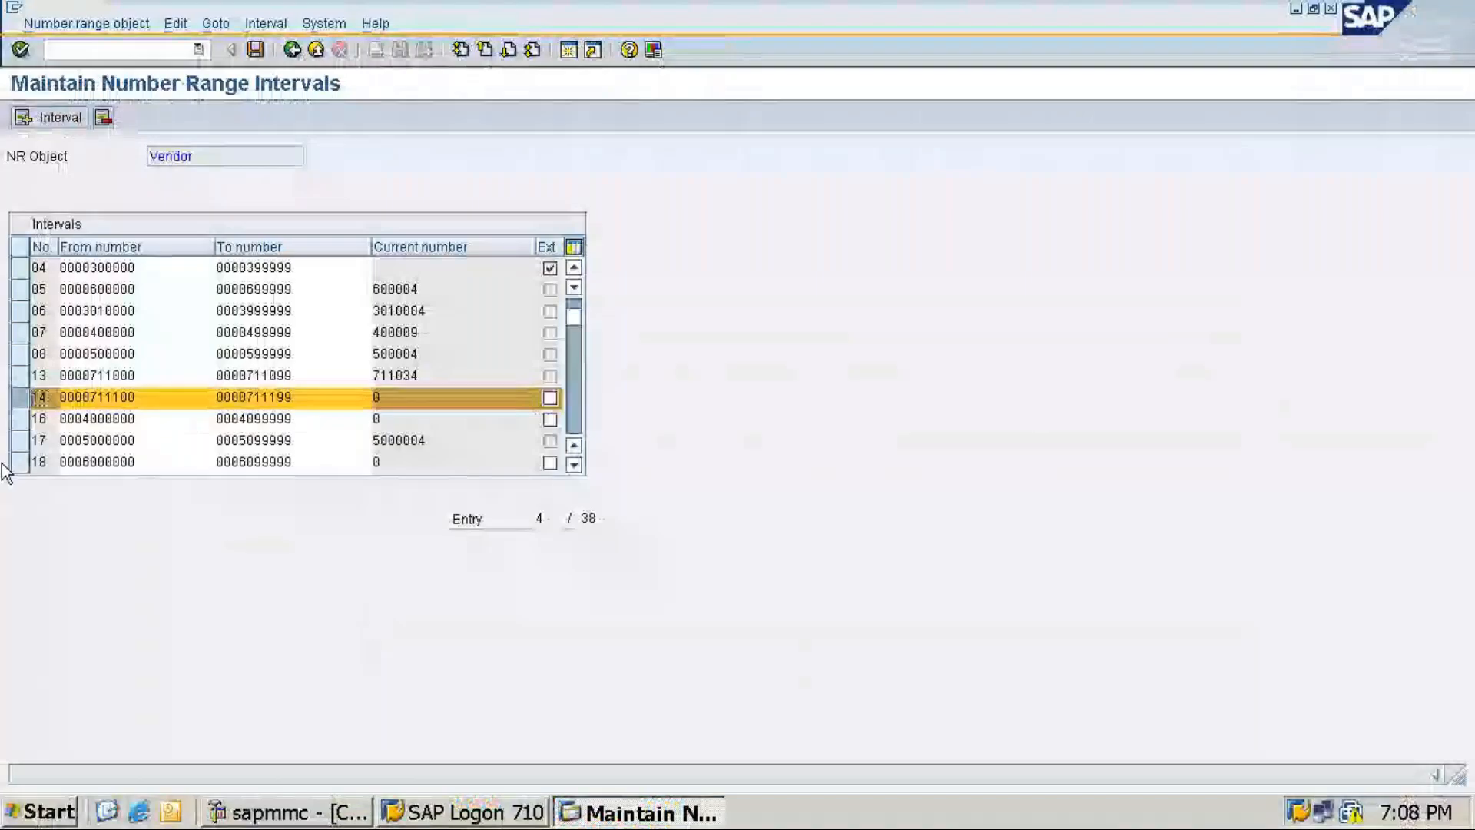
pyautogui.hotkey('alt', 'Tab')
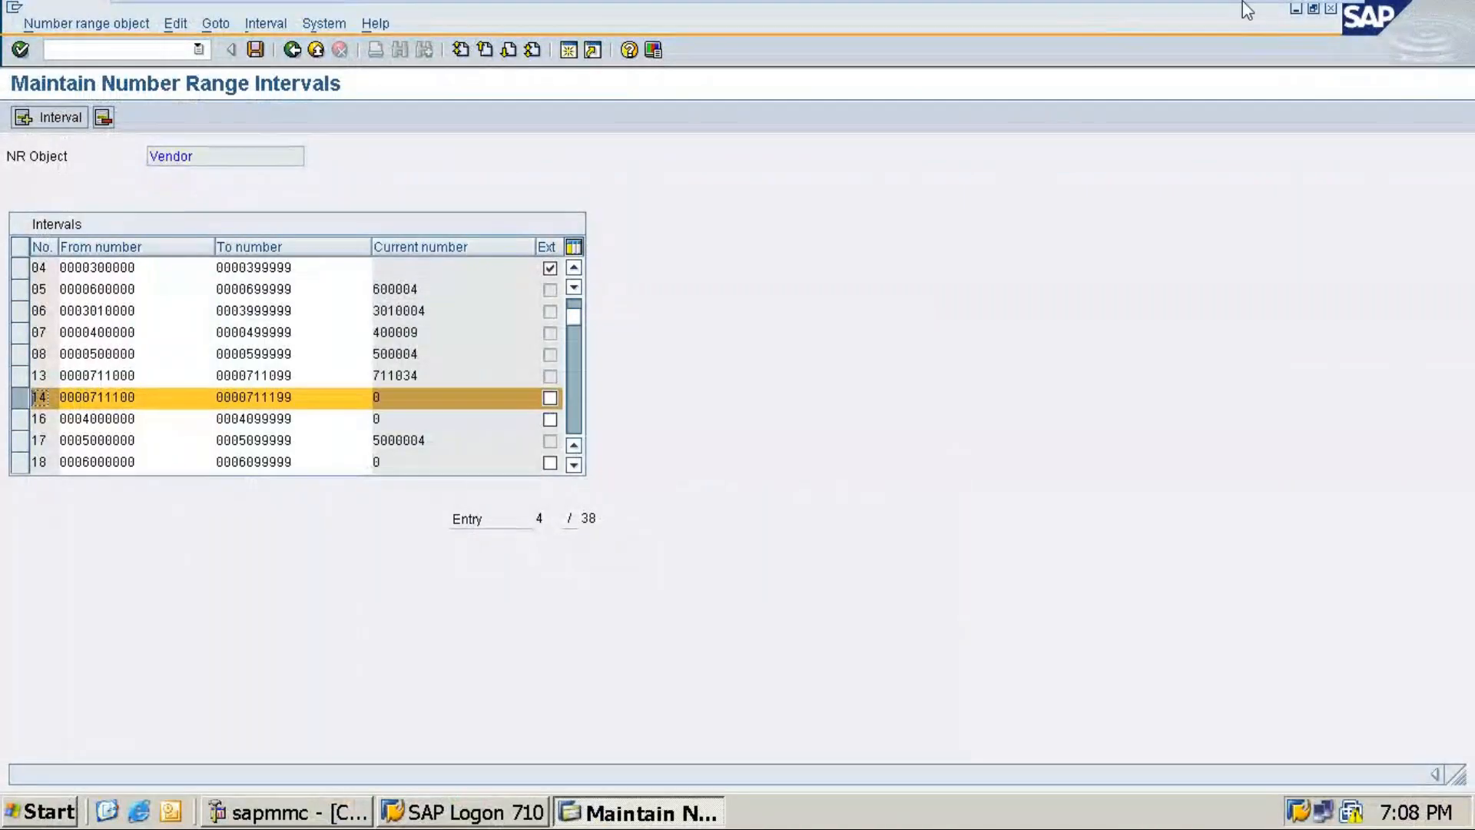
pyautogui.moveTo(1316, 17)
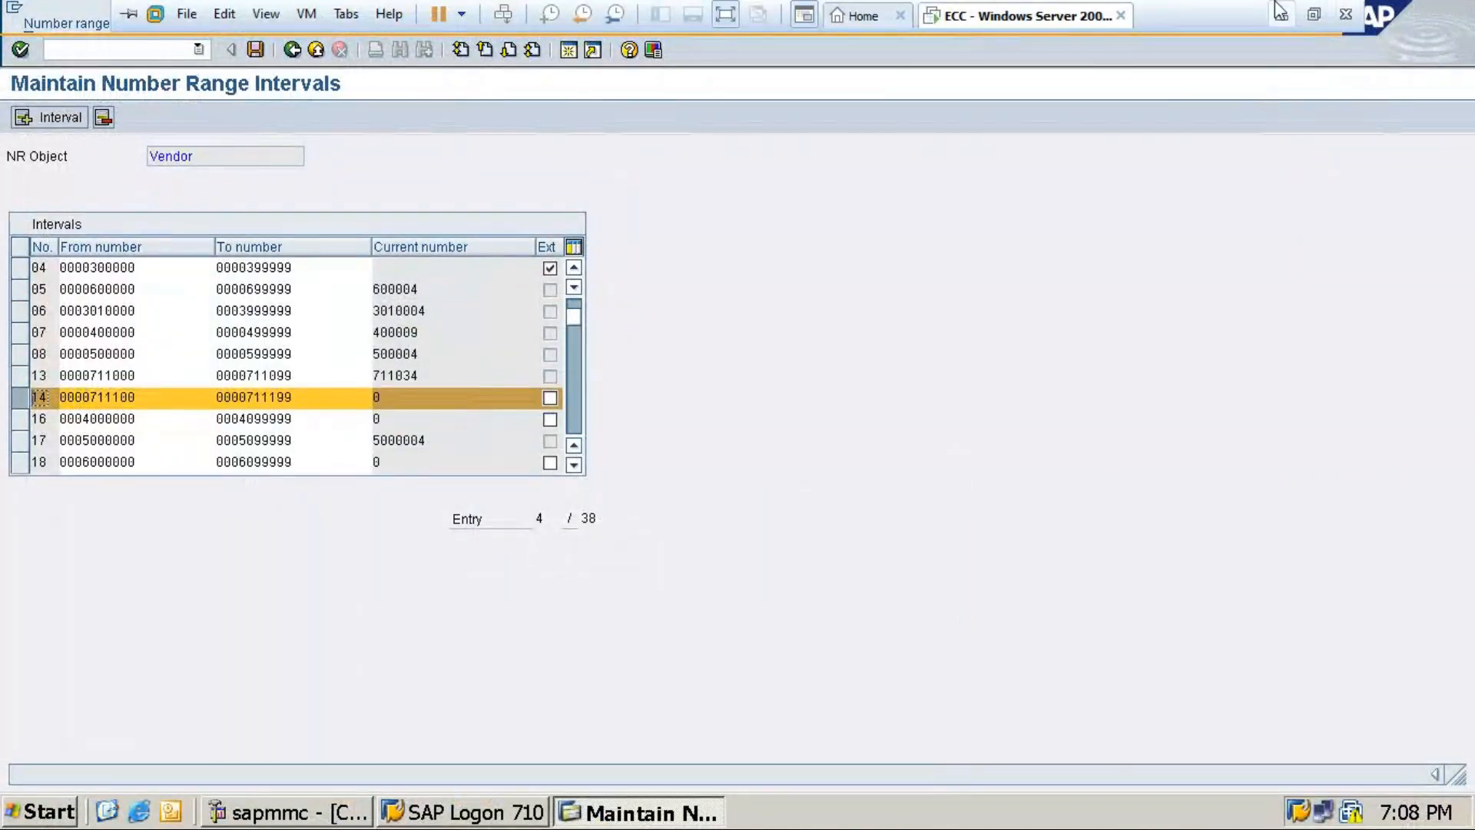
pyautogui.click(1281, 17)
# Step: Enter 14 in the first cell and a draft From number in the second
pyautogui.write('14')
pyautogui.press('Tab')
pyautogui.write('17')
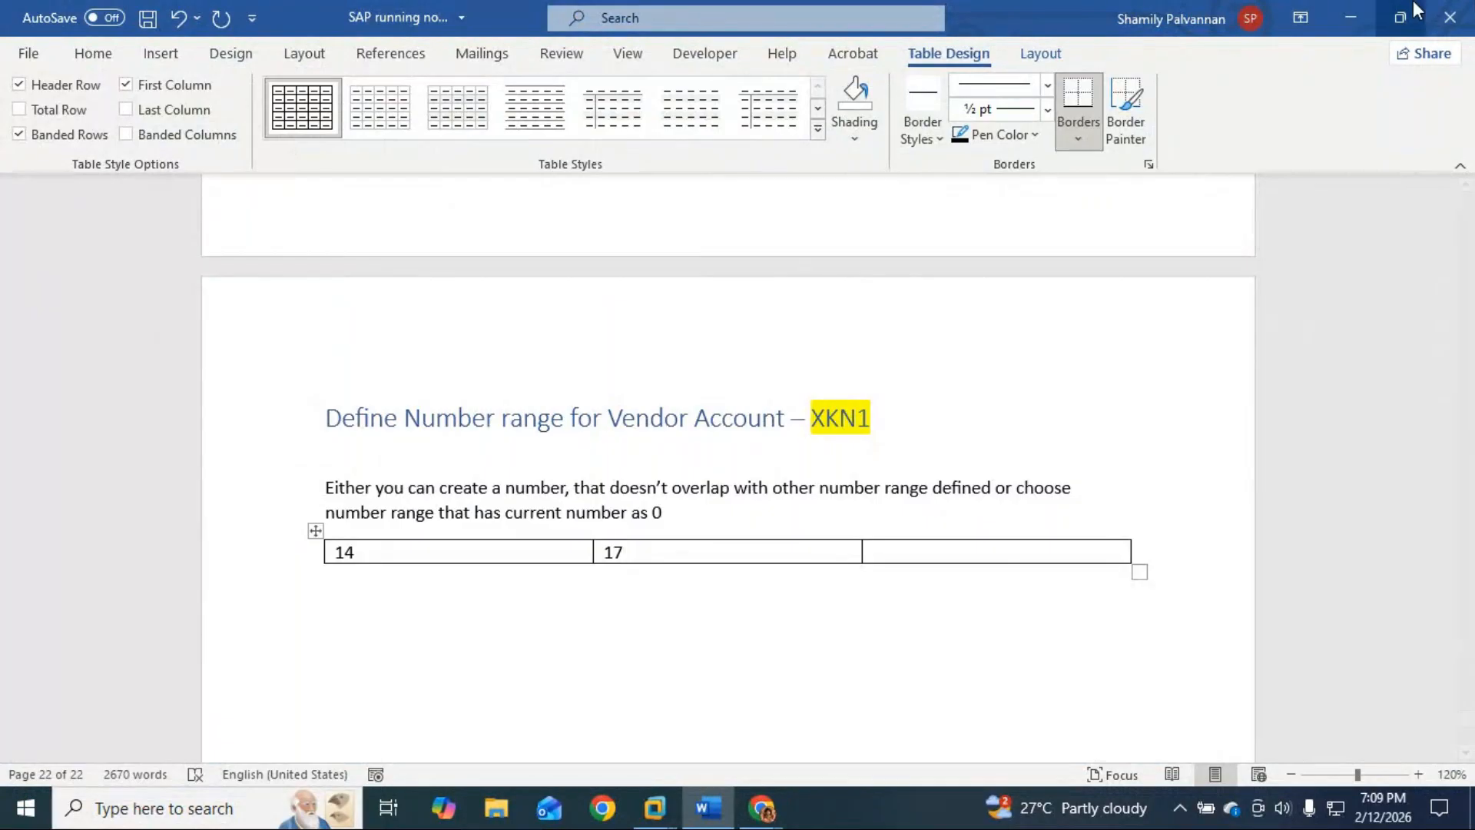
pyautogui.press('BackSpace')
pyautogui.press('BackSpace')
pyautogui.write('77111000')
pyautogui.press('BackSpace')
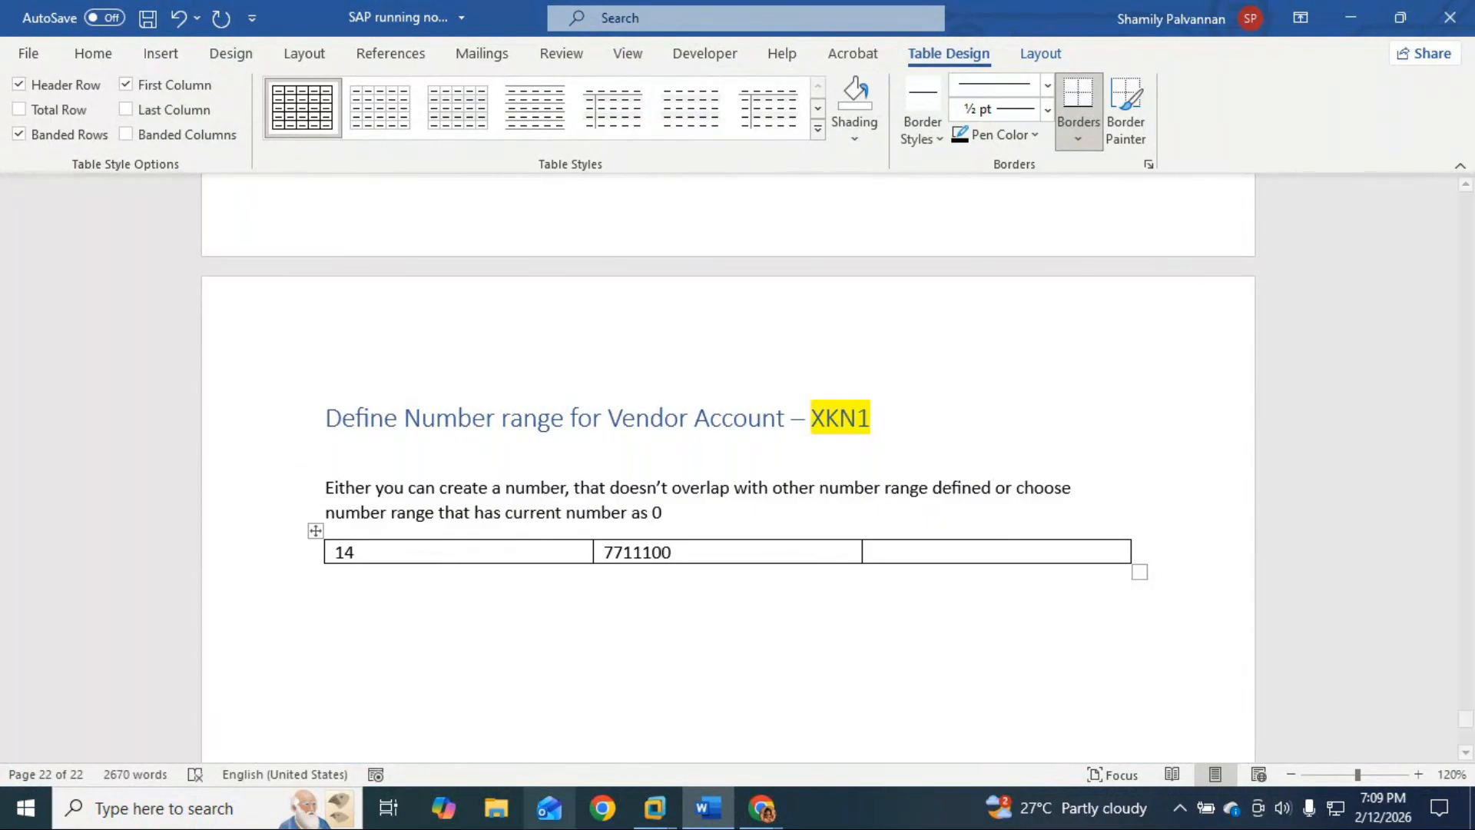
# Step: Check the From number against SAP and correct the second cell to 711100
pyautogui.moveTo(654, 807)
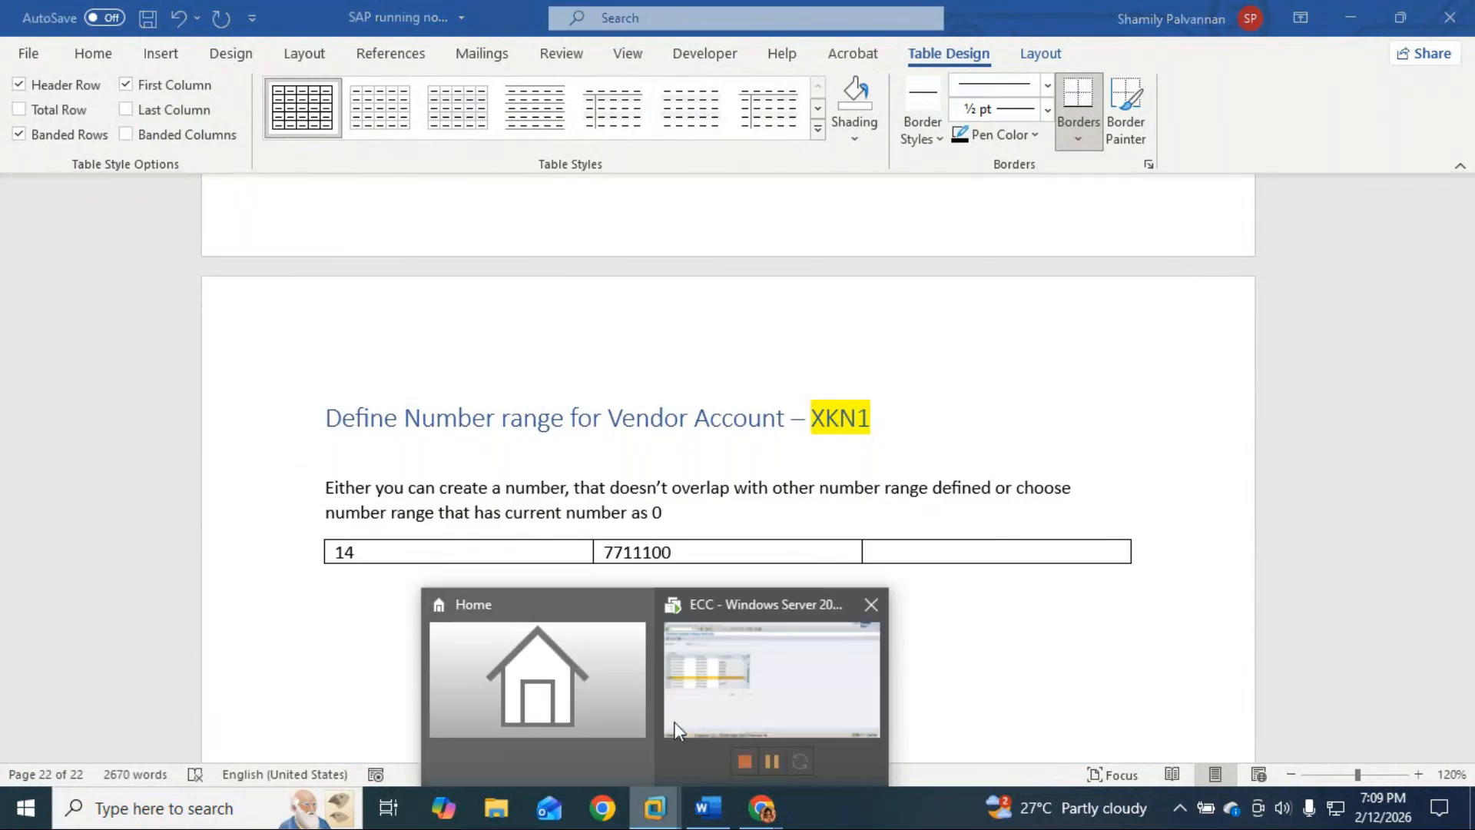
pyautogui.click(730, 695)
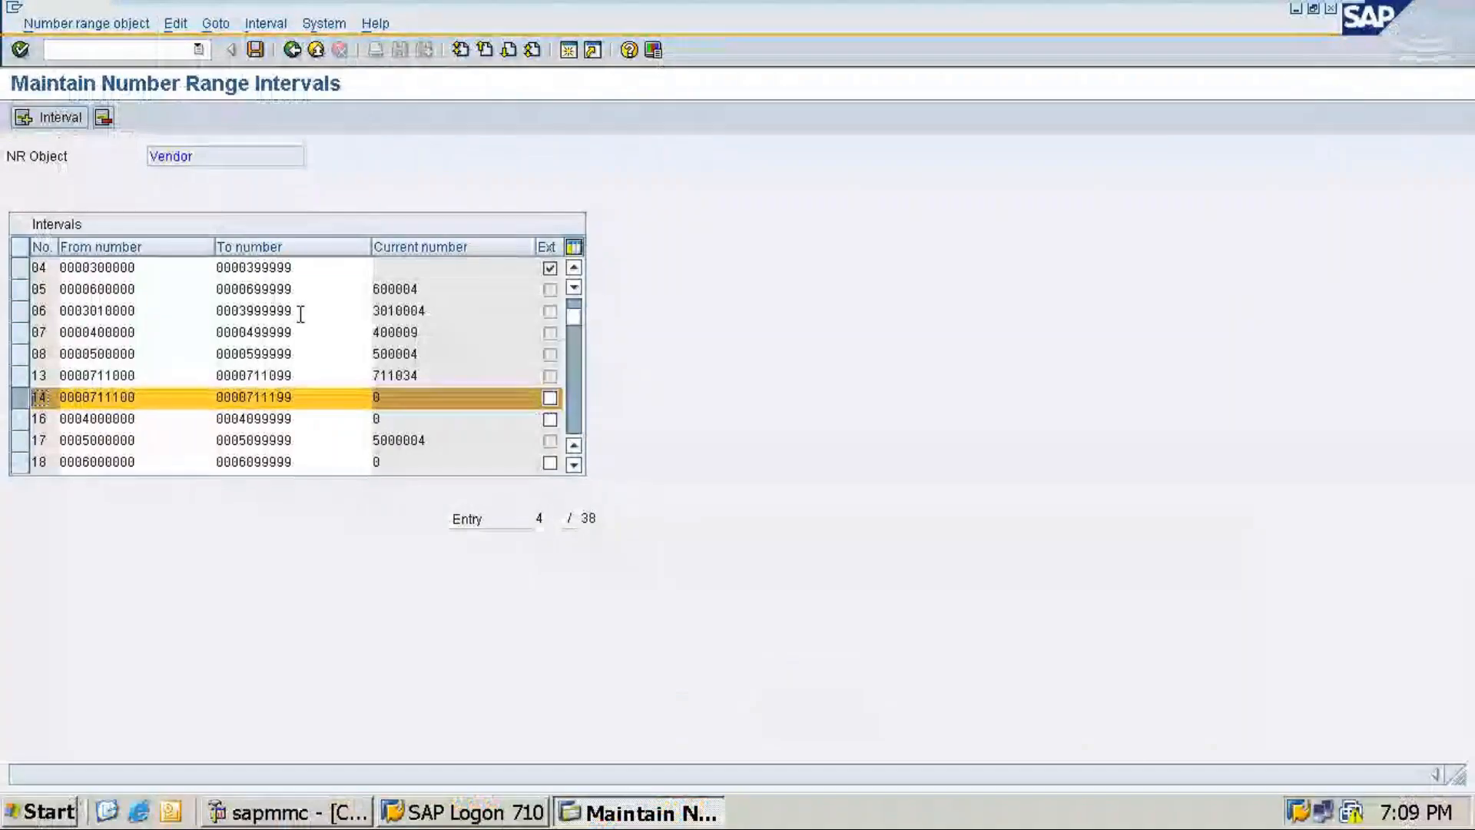
pyautogui.moveTo(1304, 9)
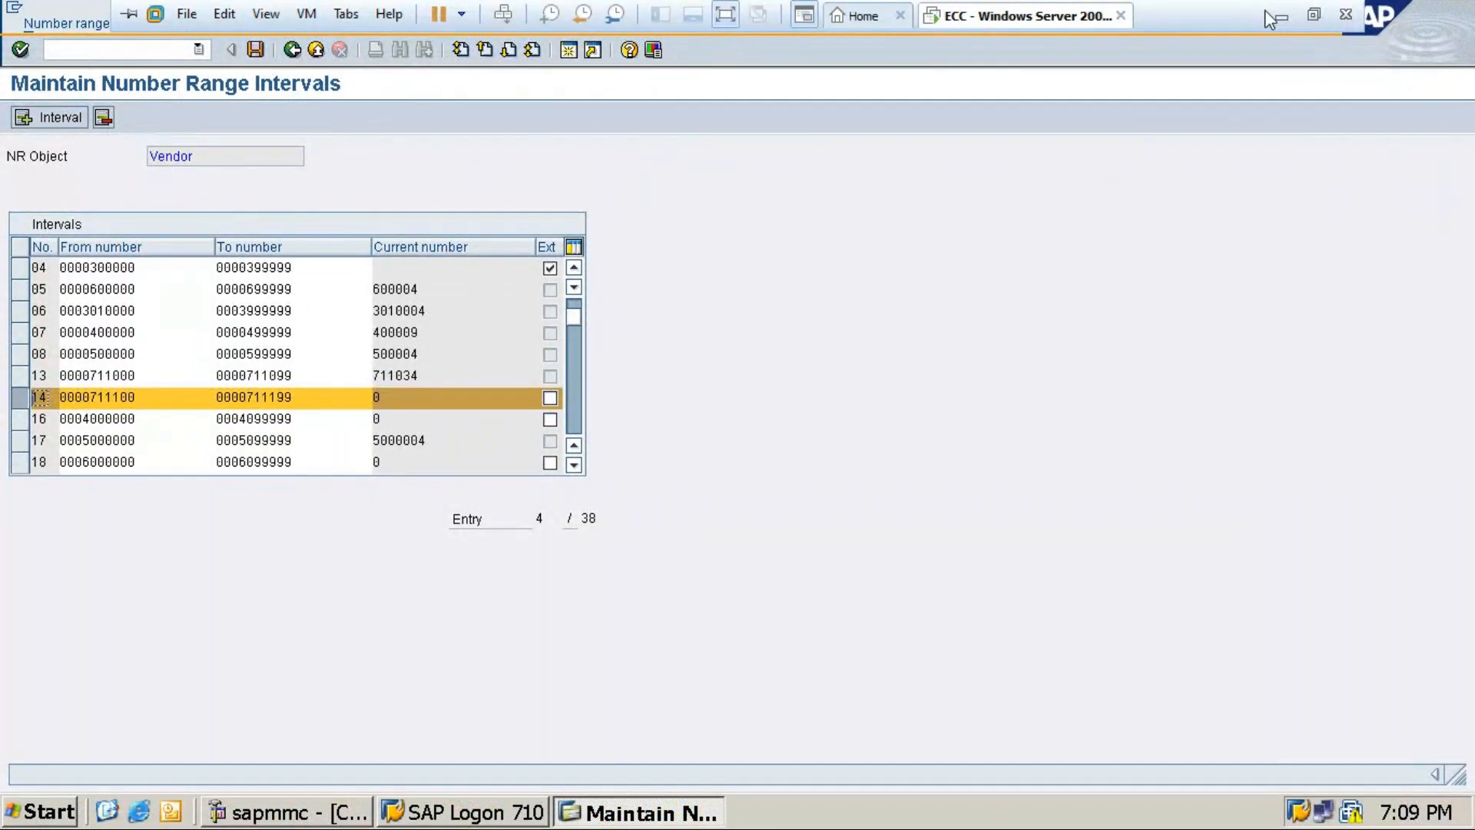
pyautogui.click(1282, 15)
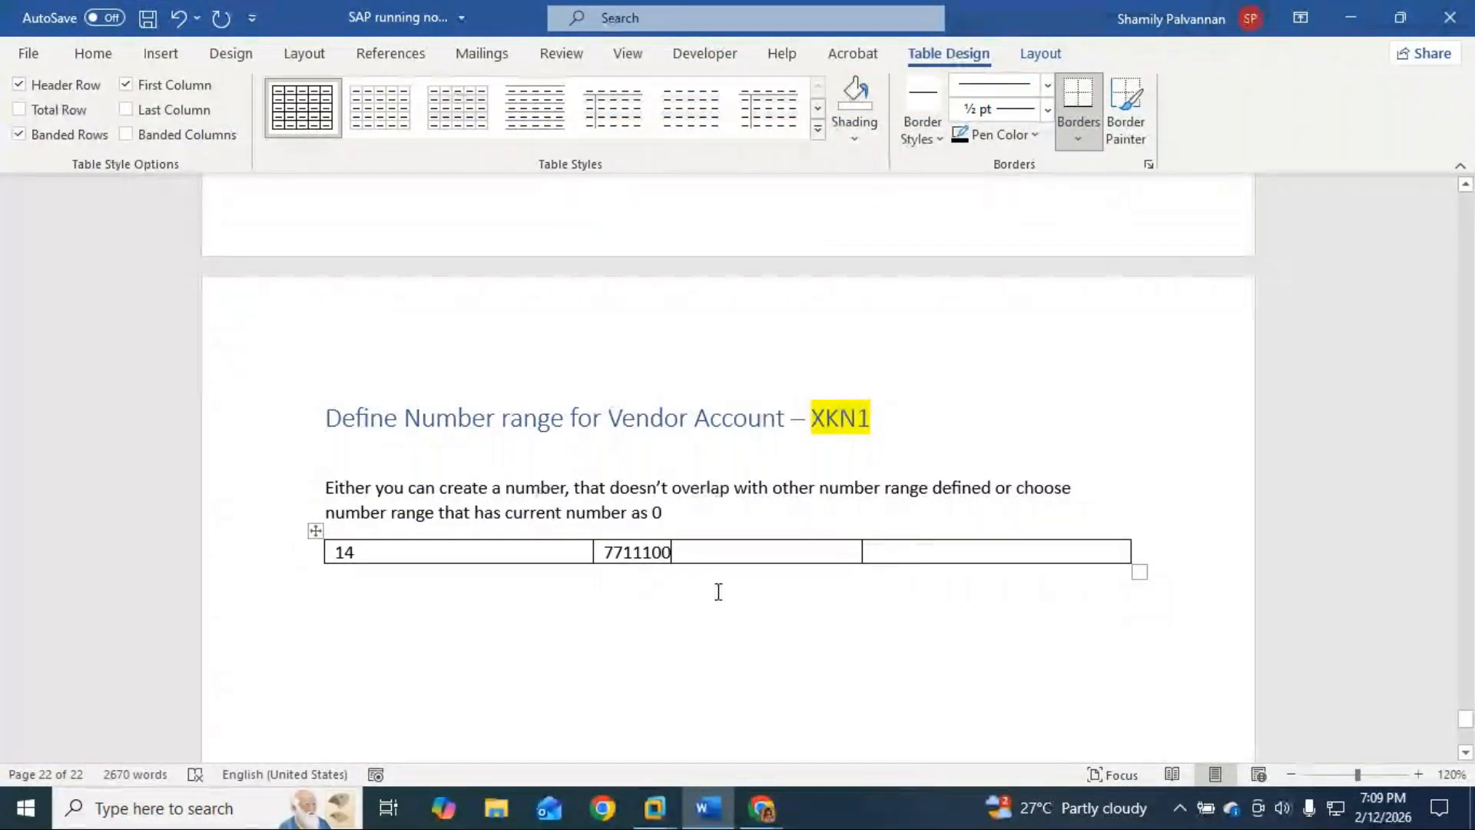
pyautogui.click(619, 552)
pyautogui.press('BackSpace')
# Step: Enter 71199 in the third cell and move below the table
pyautogui.click(922, 553)
pyautogui.write('71199')
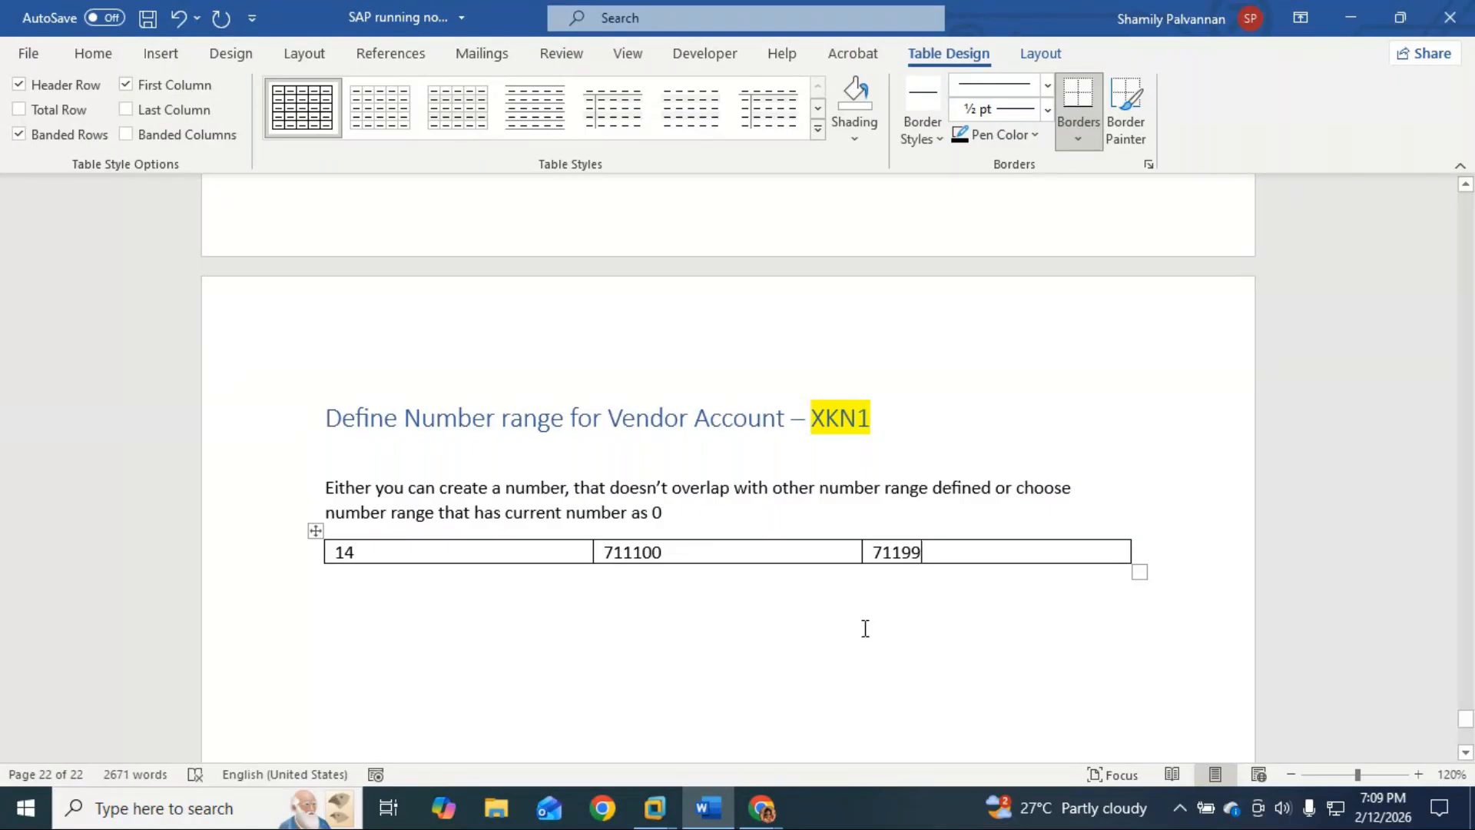
pyautogui.click(472, 629)
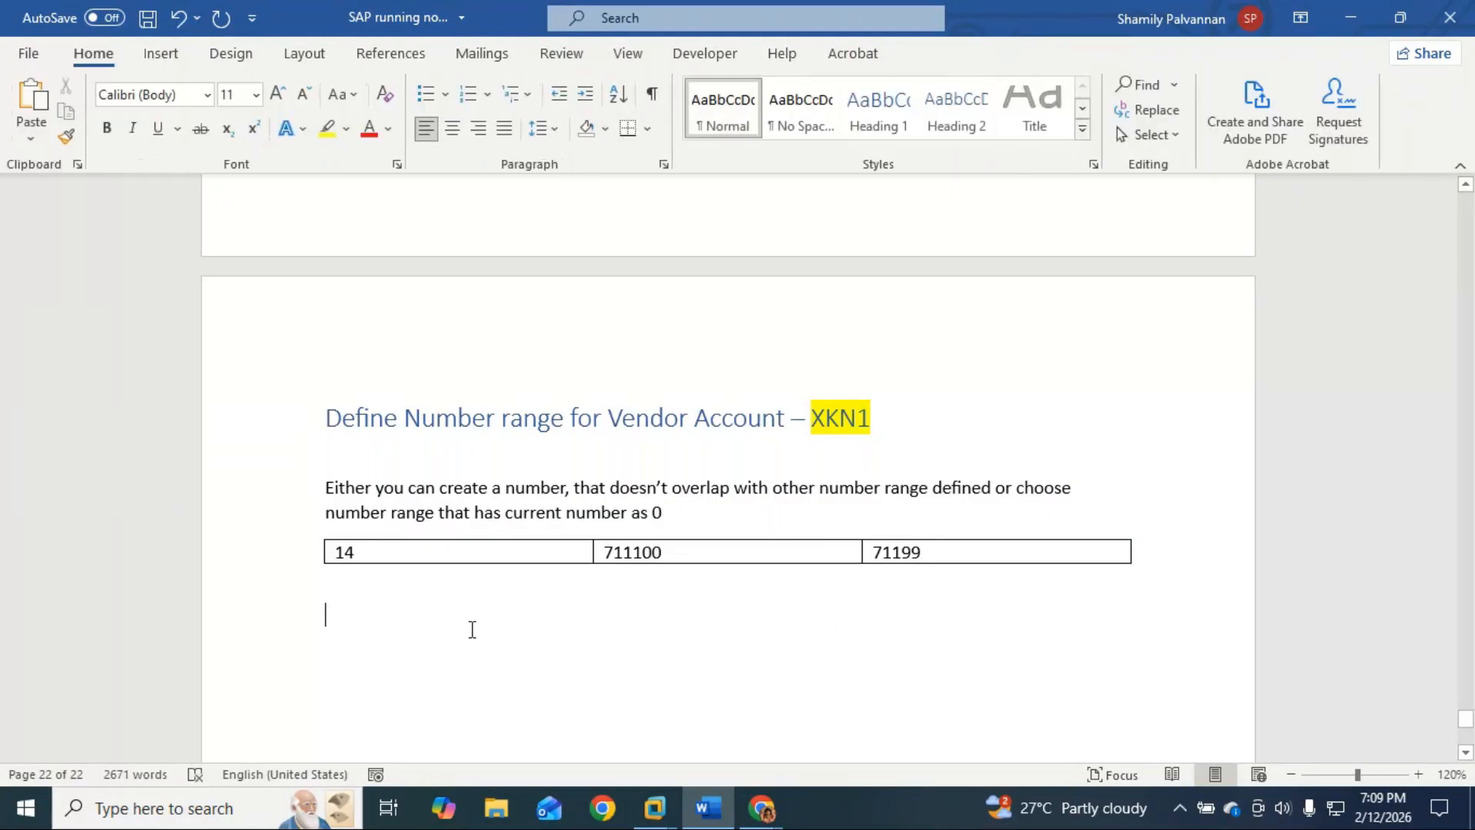
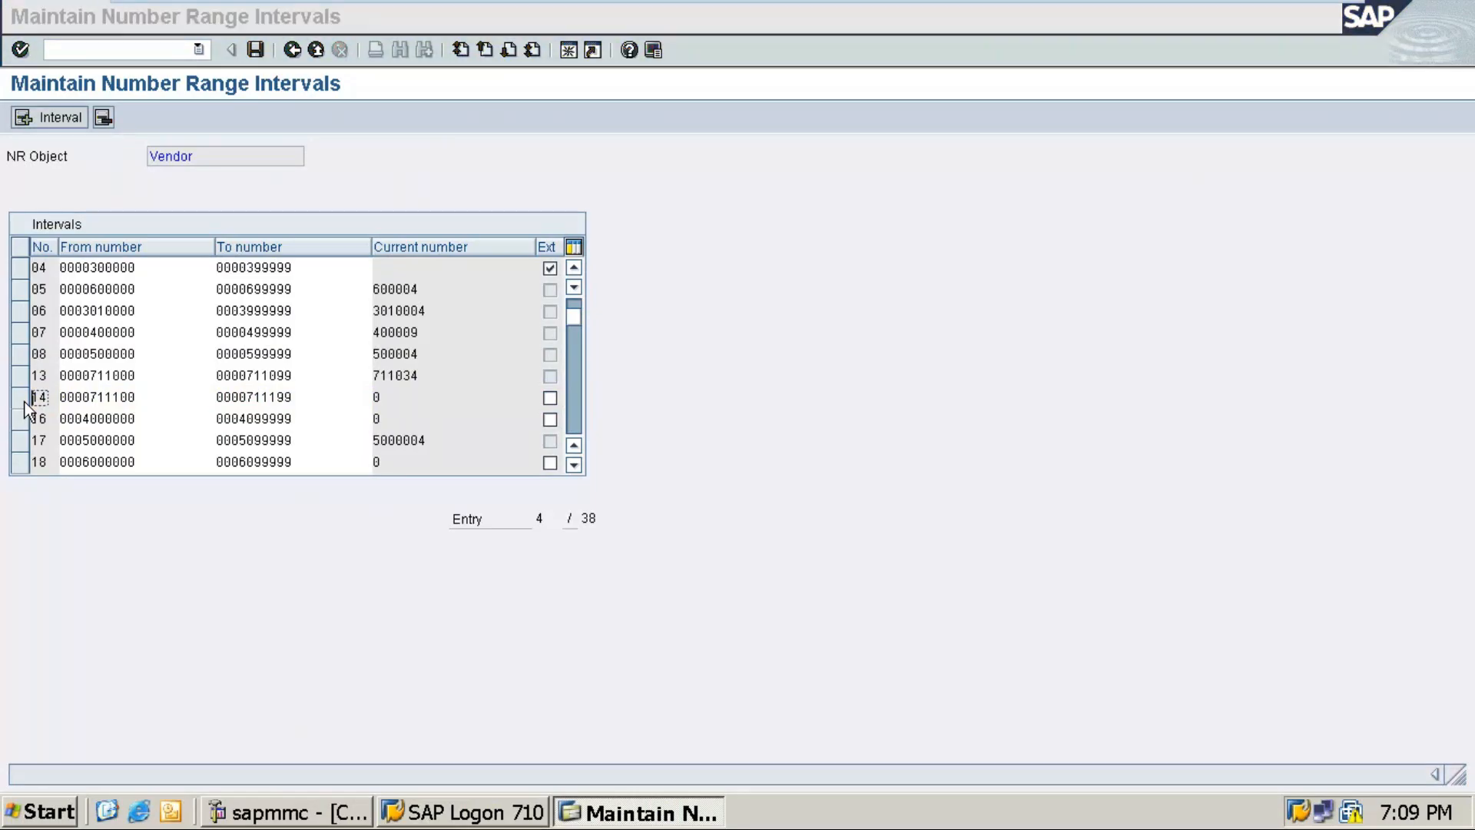
# Step: Leave the SAP number range screen and minimize the virtual machine to show the Word notes
pyautogui.hotkey('alt', 'Tab')
pyautogui.hotkey('alt', 'Tab')
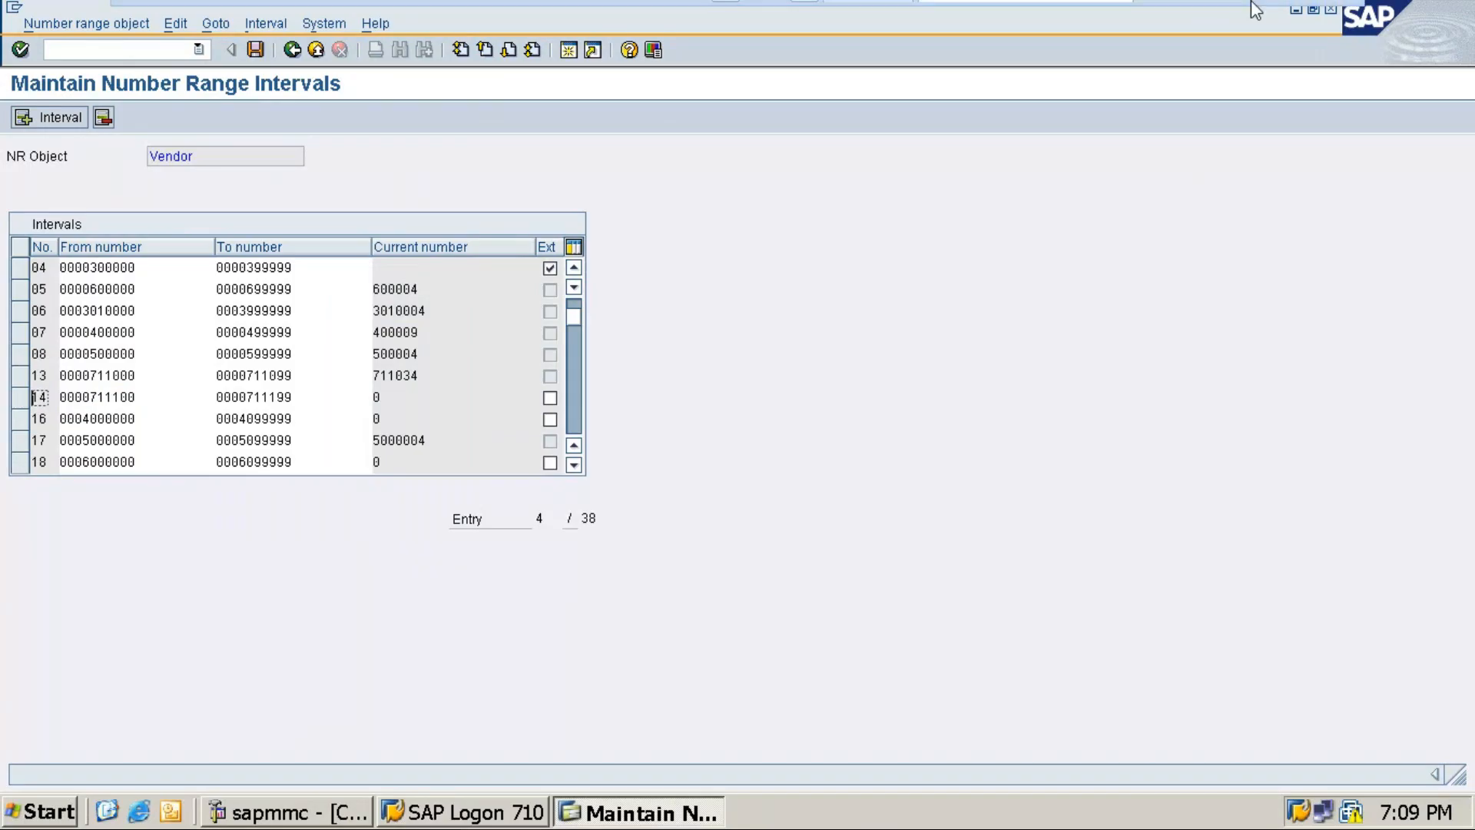
pyautogui.click(1279, 12)
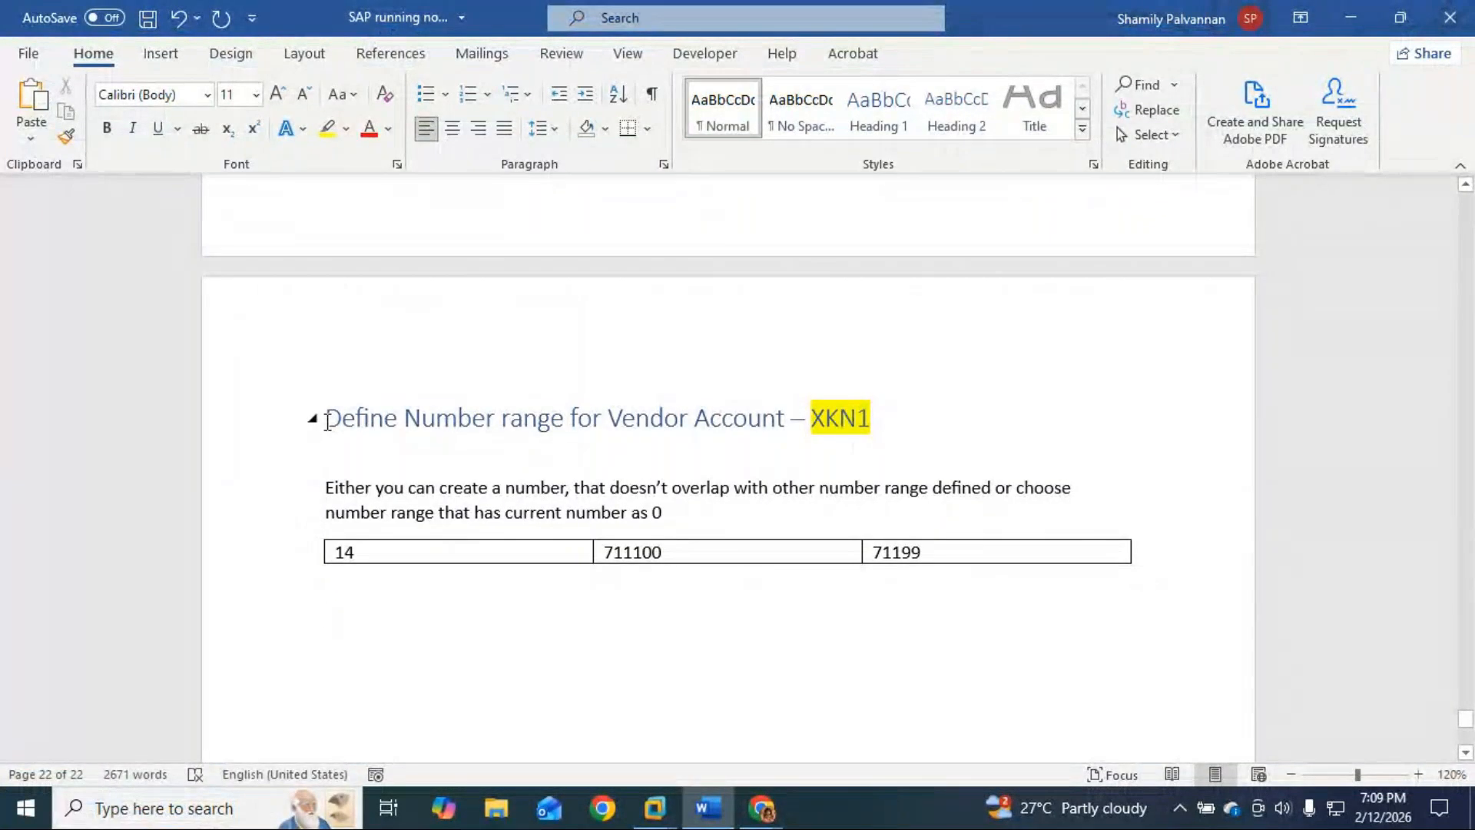
# Step: Paste a copy of the Vendor Account XKN1 section and change 'Vendor' to 'Customer' in its heading
pyautogui.moveTo(328, 421); pyautogui.dragTo(902, 592)
pyautogui.hotkey('ctrl', 'c')
pyautogui.click(444, 633)
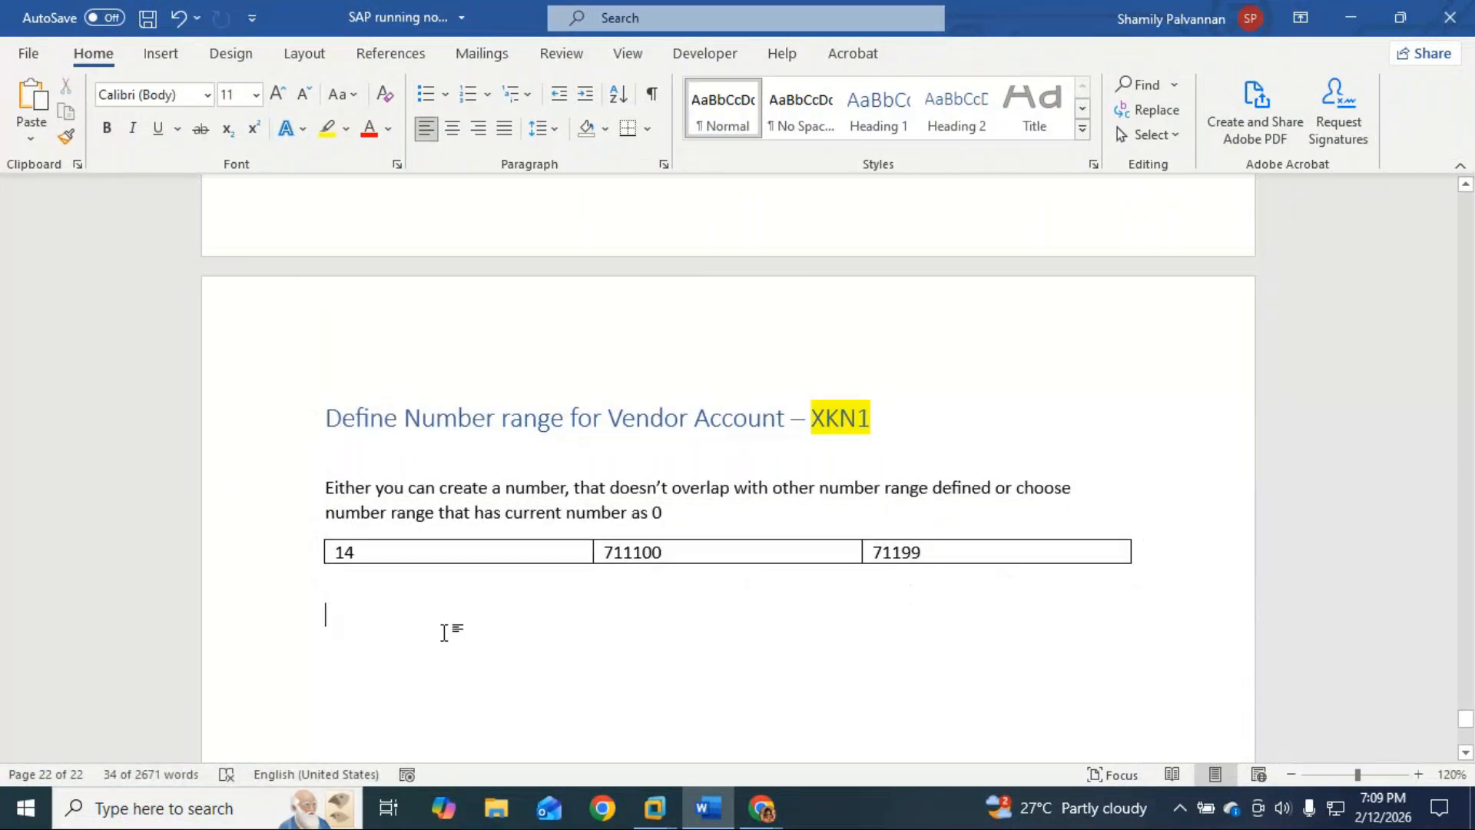
pyautogui.hotkey('ctrl', 'v')
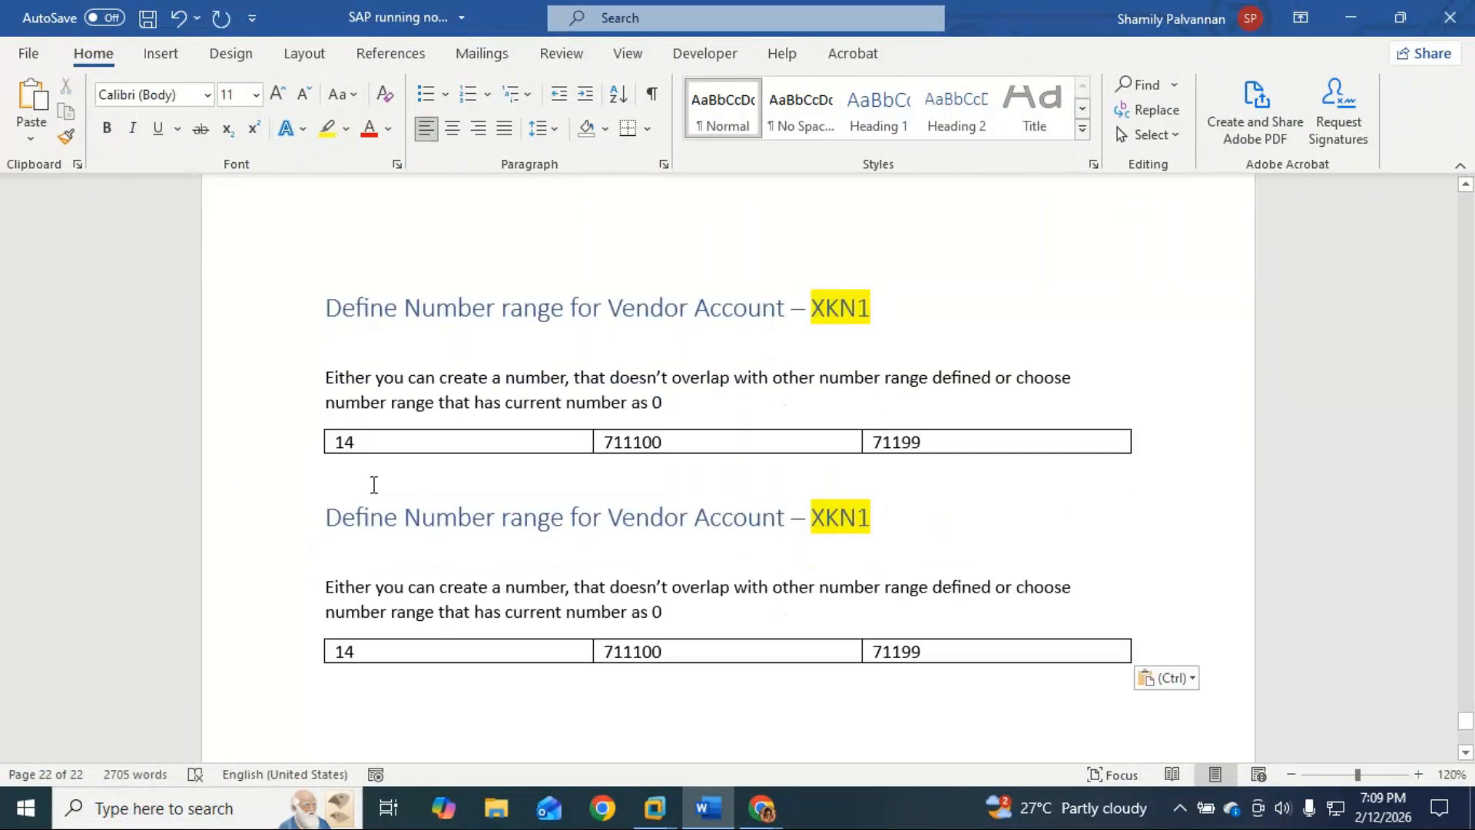
pyautogui.doubleClick(646, 517)
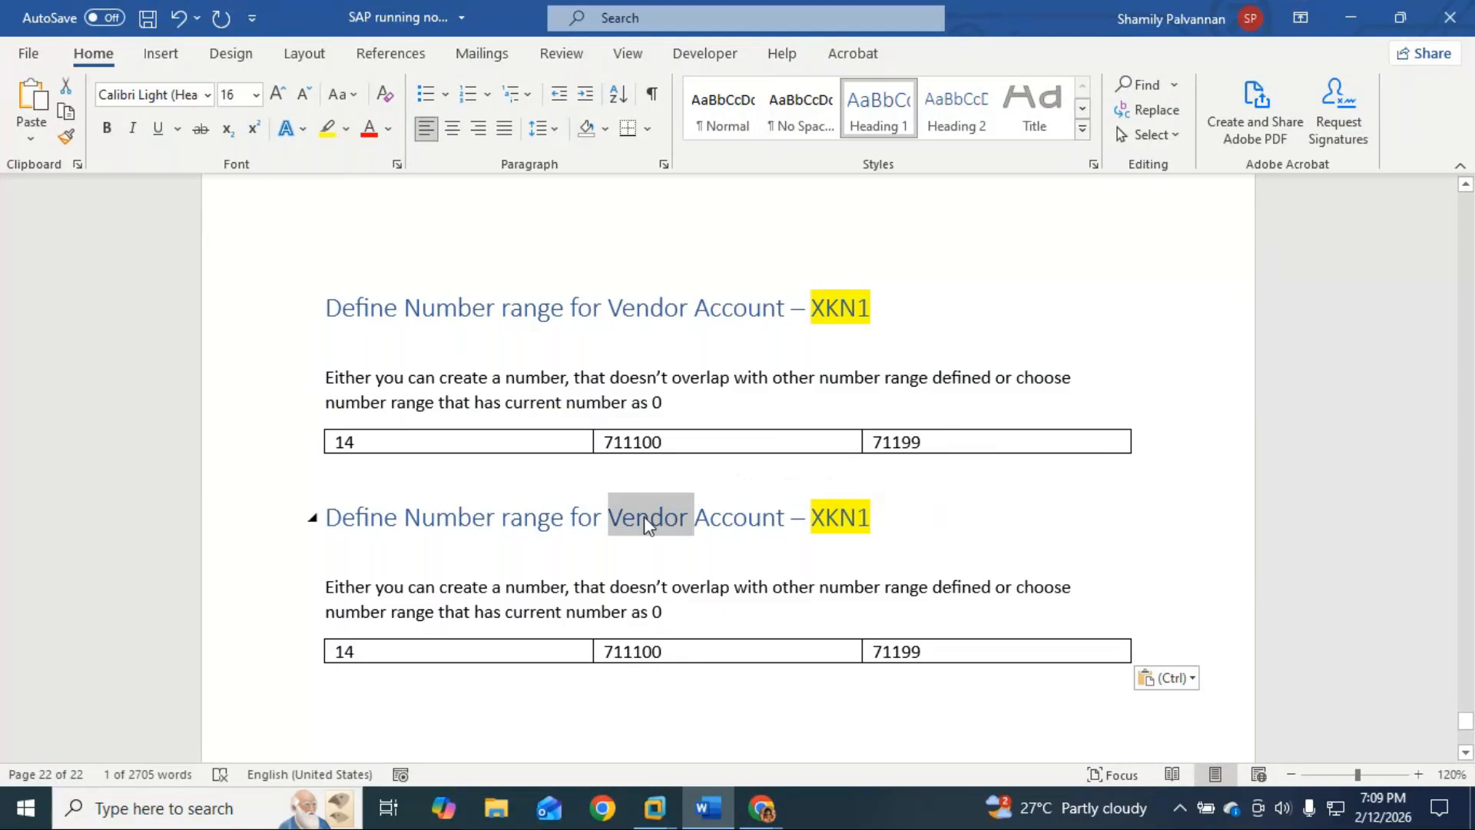
pyautogui.write('Custoemr')
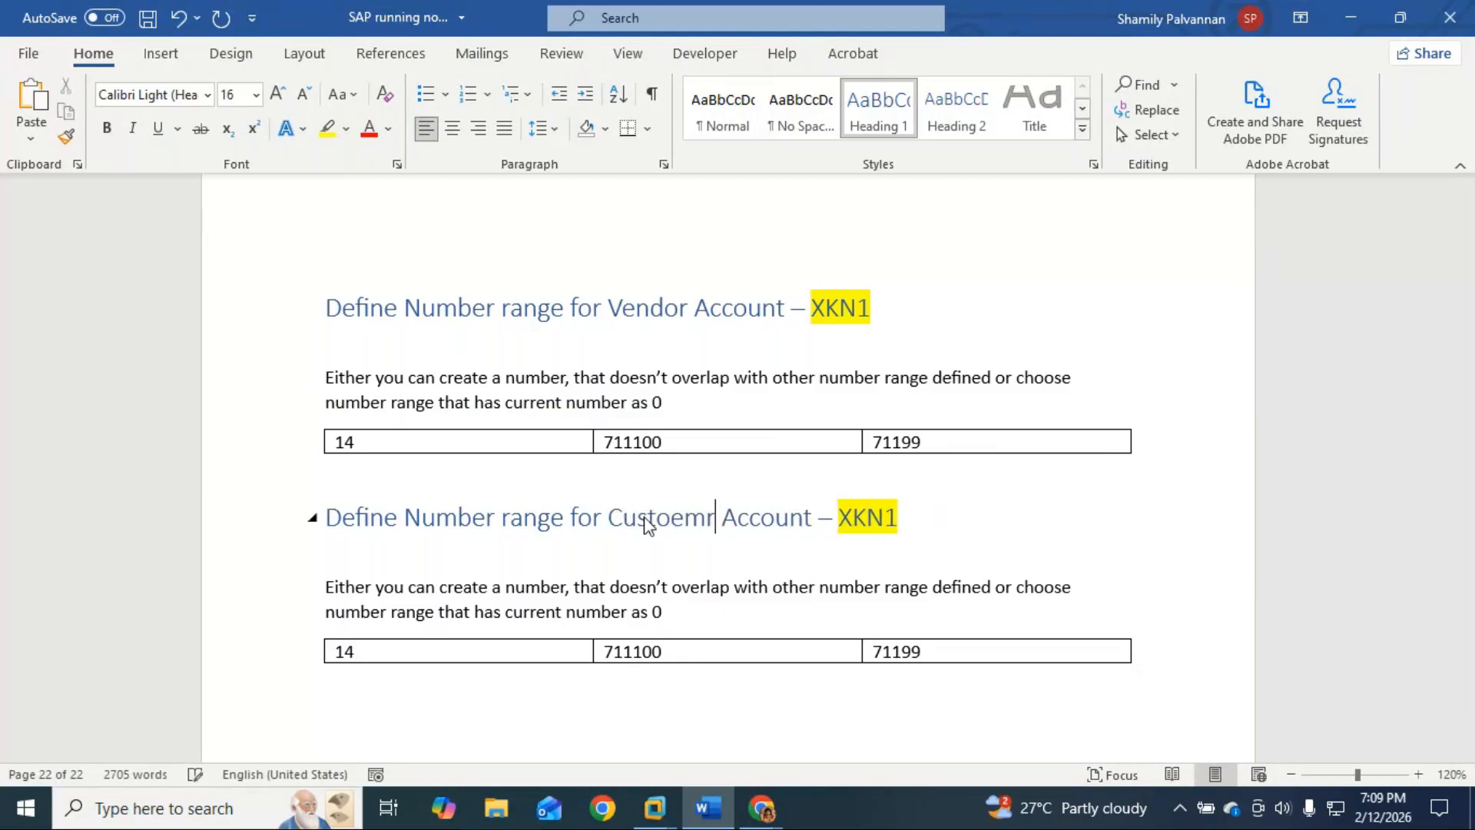
pyautogui.press('BackSpace')
pyautogui.press('BackSpace')
pyautogui.press('BackSpace')
pyautogui.write('mer')
# Step: Insert an empty line between the vendor table and the Customer Account heading
pyautogui.scroll(-3, 650, 516)
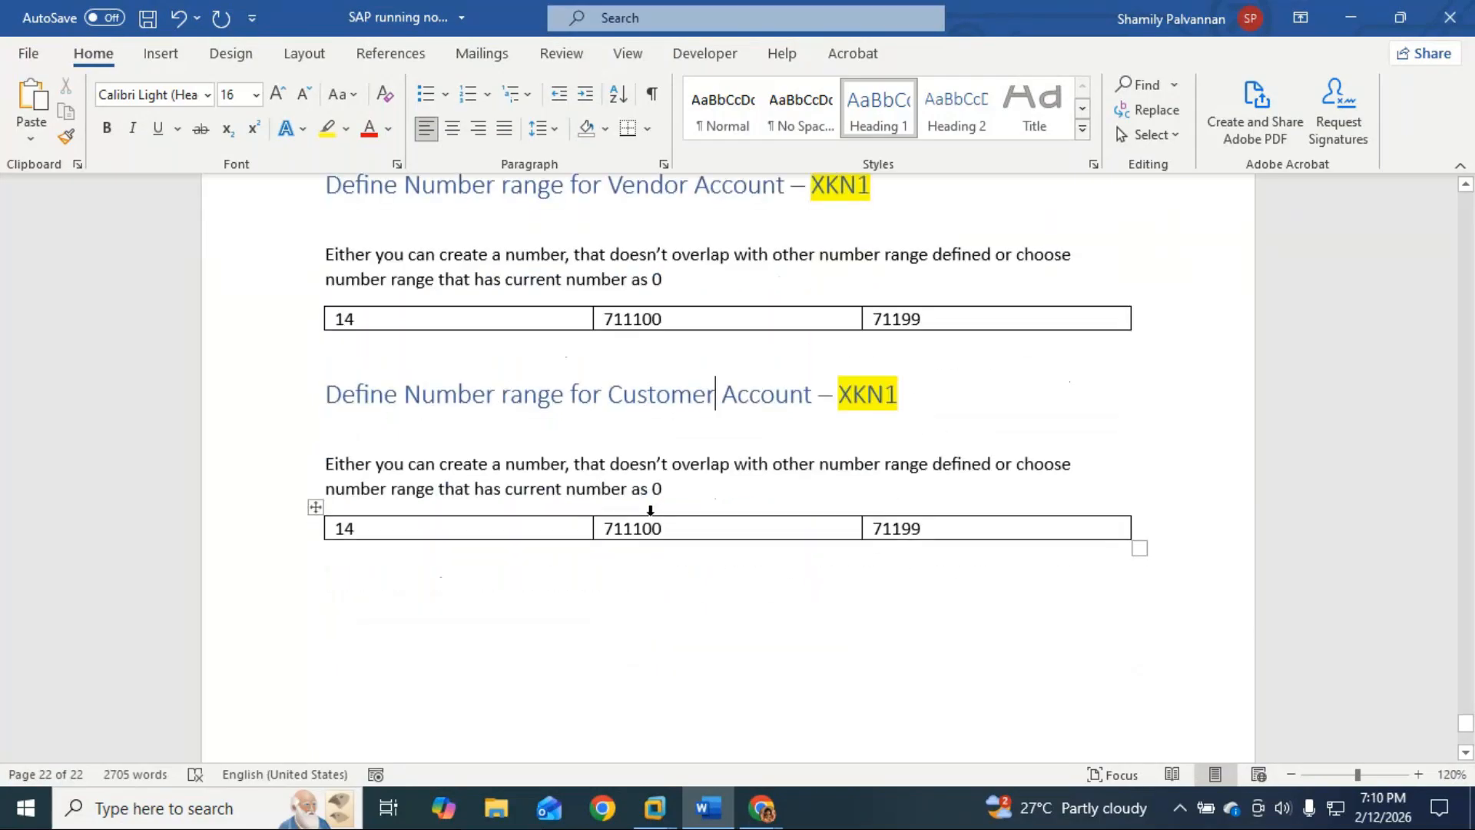
pyautogui.click(1155, 320)
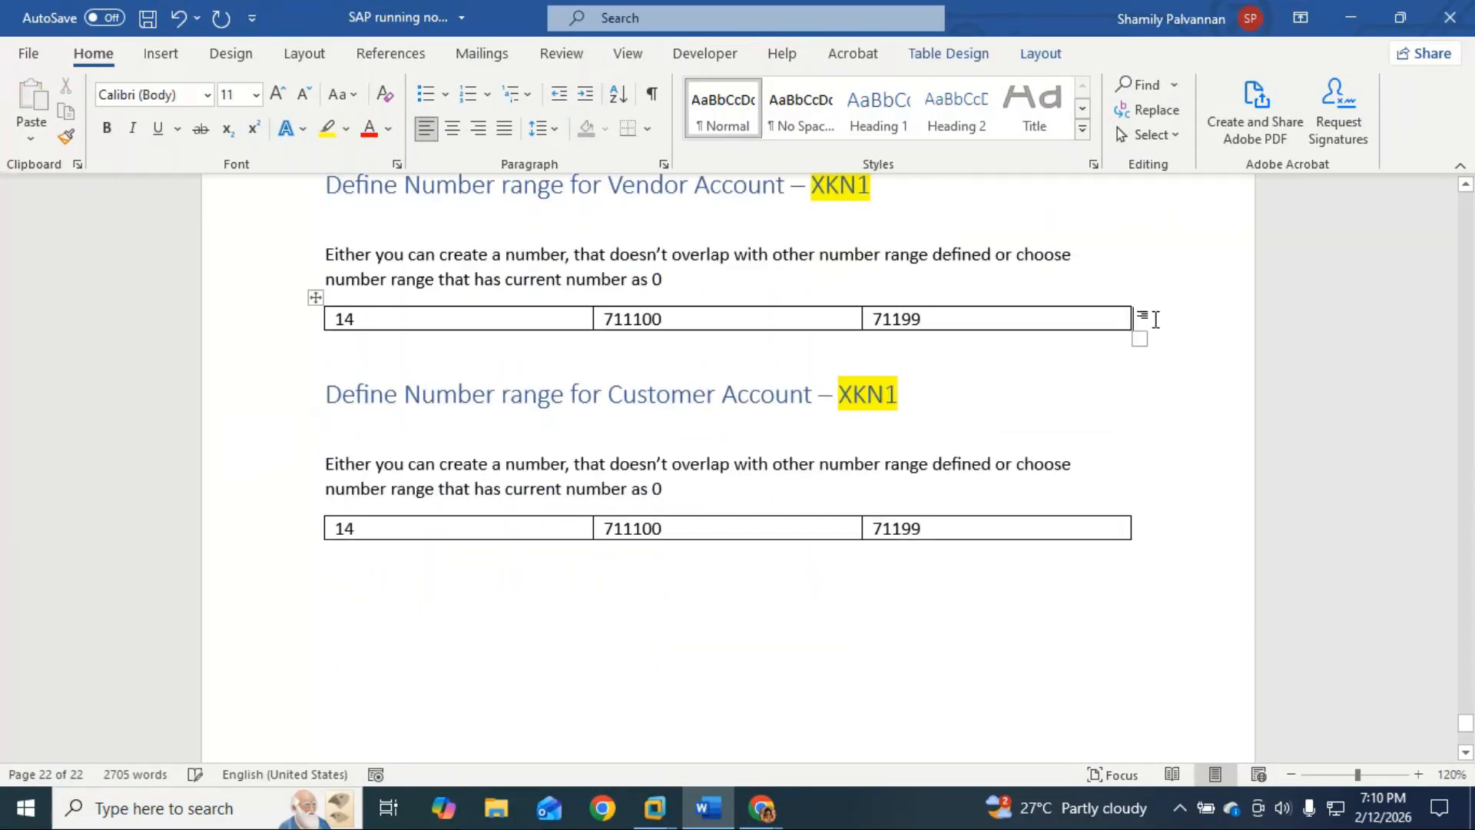
pyautogui.press('Return')
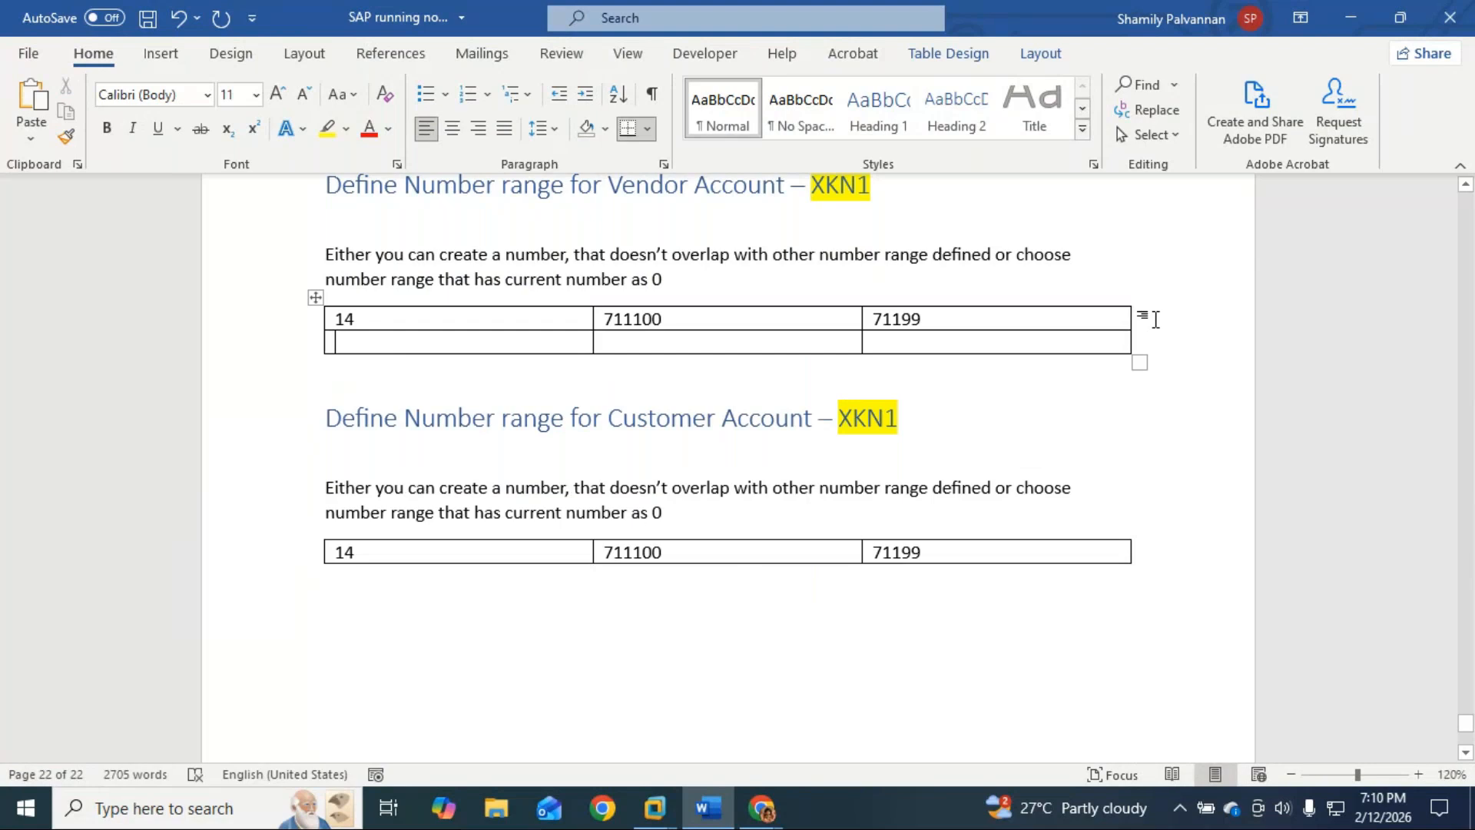
pyautogui.hotkey('ctrl', 'z')
pyautogui.click(365, 371)
pyautogui.press('Up')
pyautogui.press('Down')
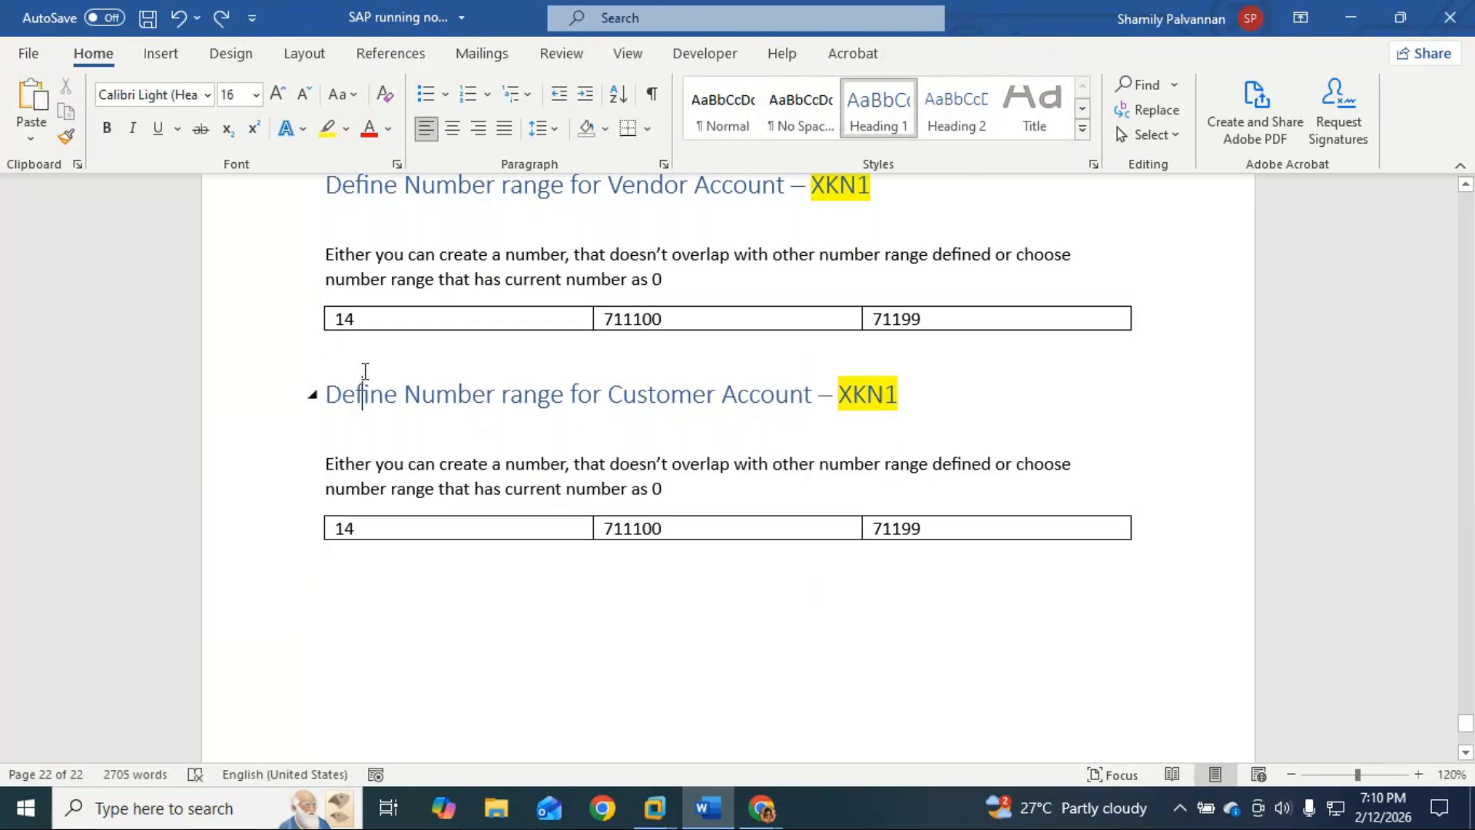
pyautogui.press('Home')
pyautogui.press('Up')
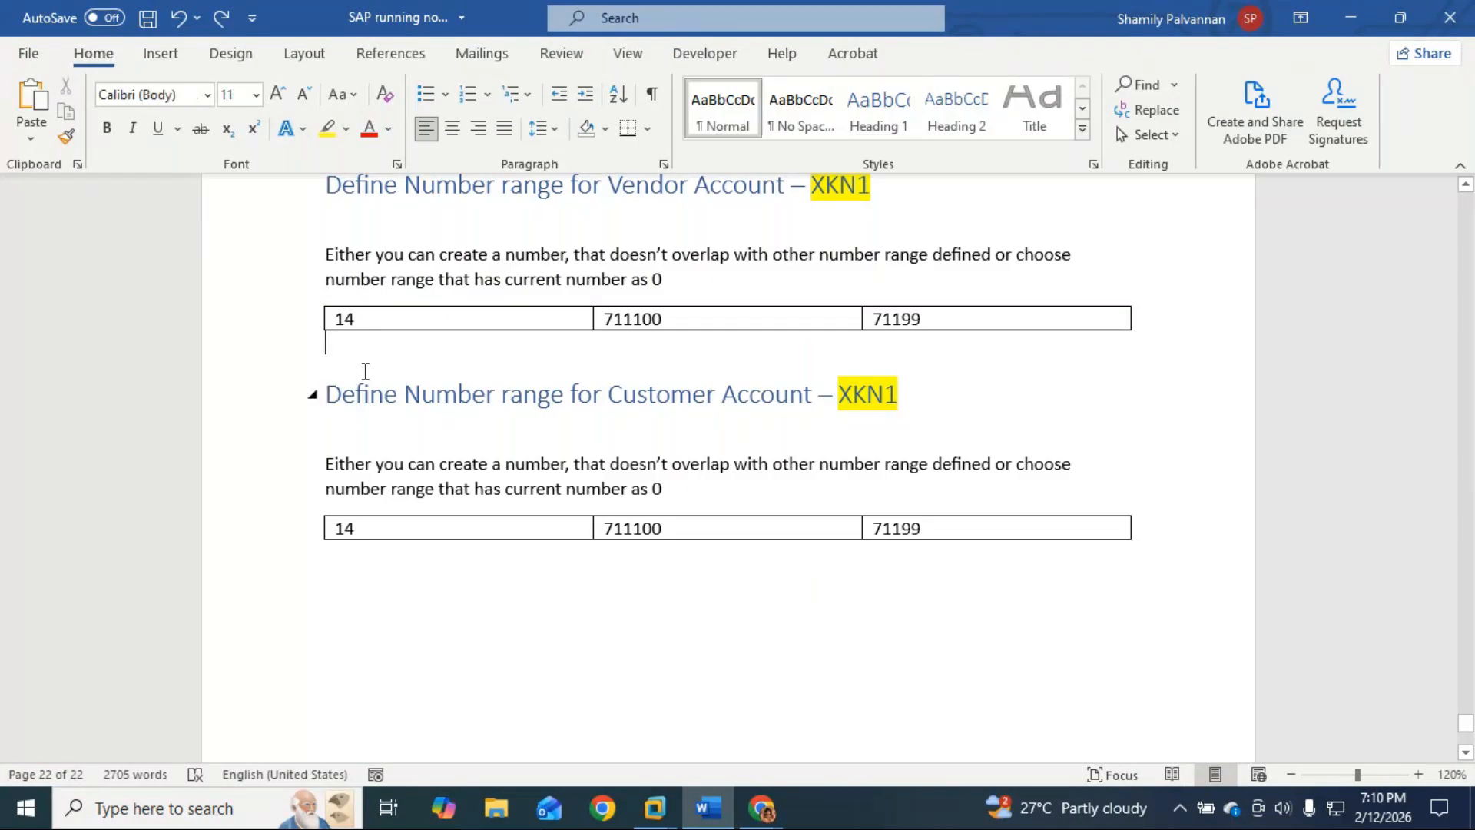
pyautogui.press('Return')
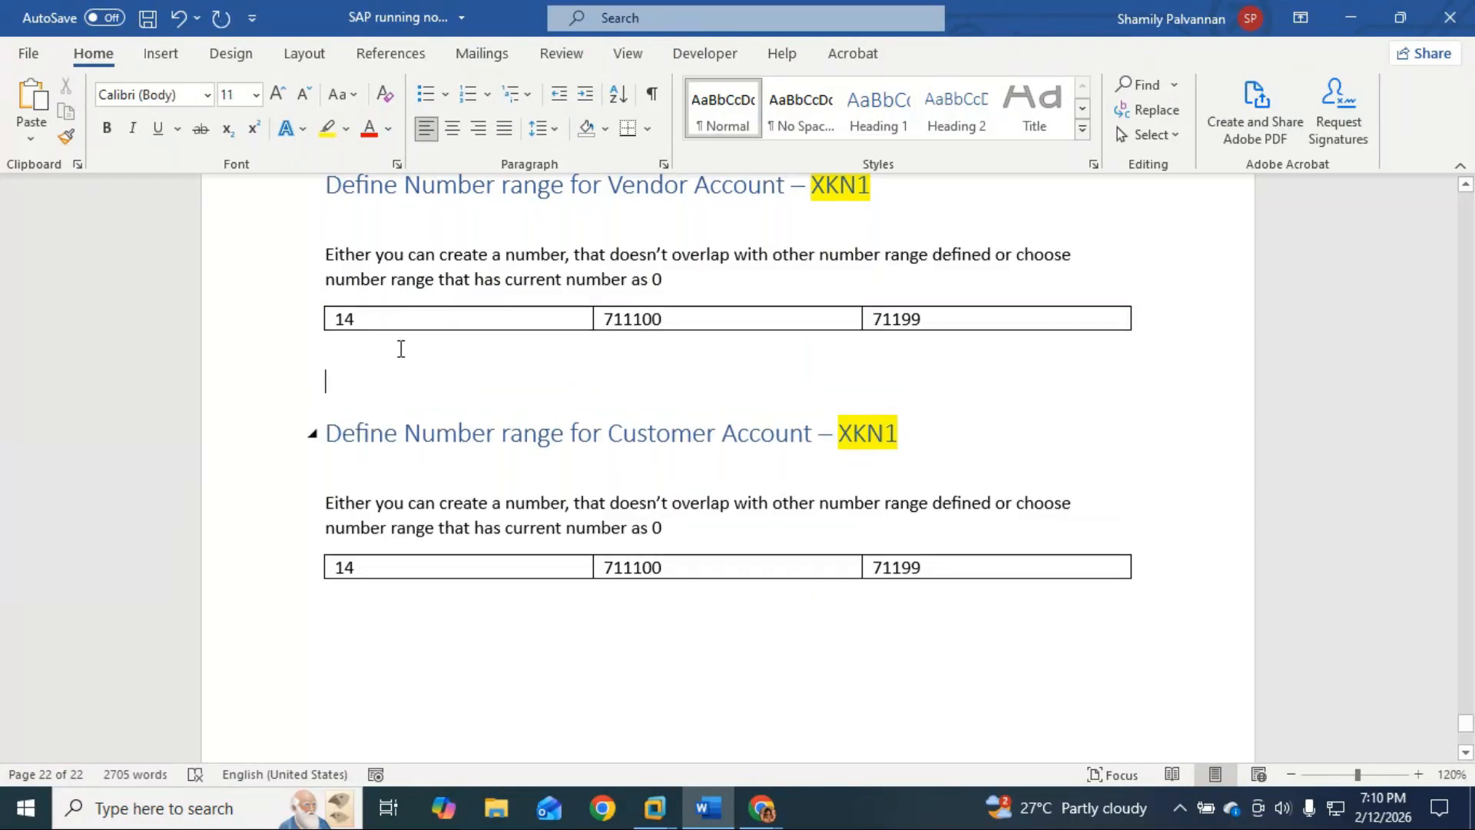
pyautogui.scroll(2, 400, 347)
# Step: Below the vendor XKN1 table, type 'Assign number range to Vendor Account group'
pyautogui.write('Assign')
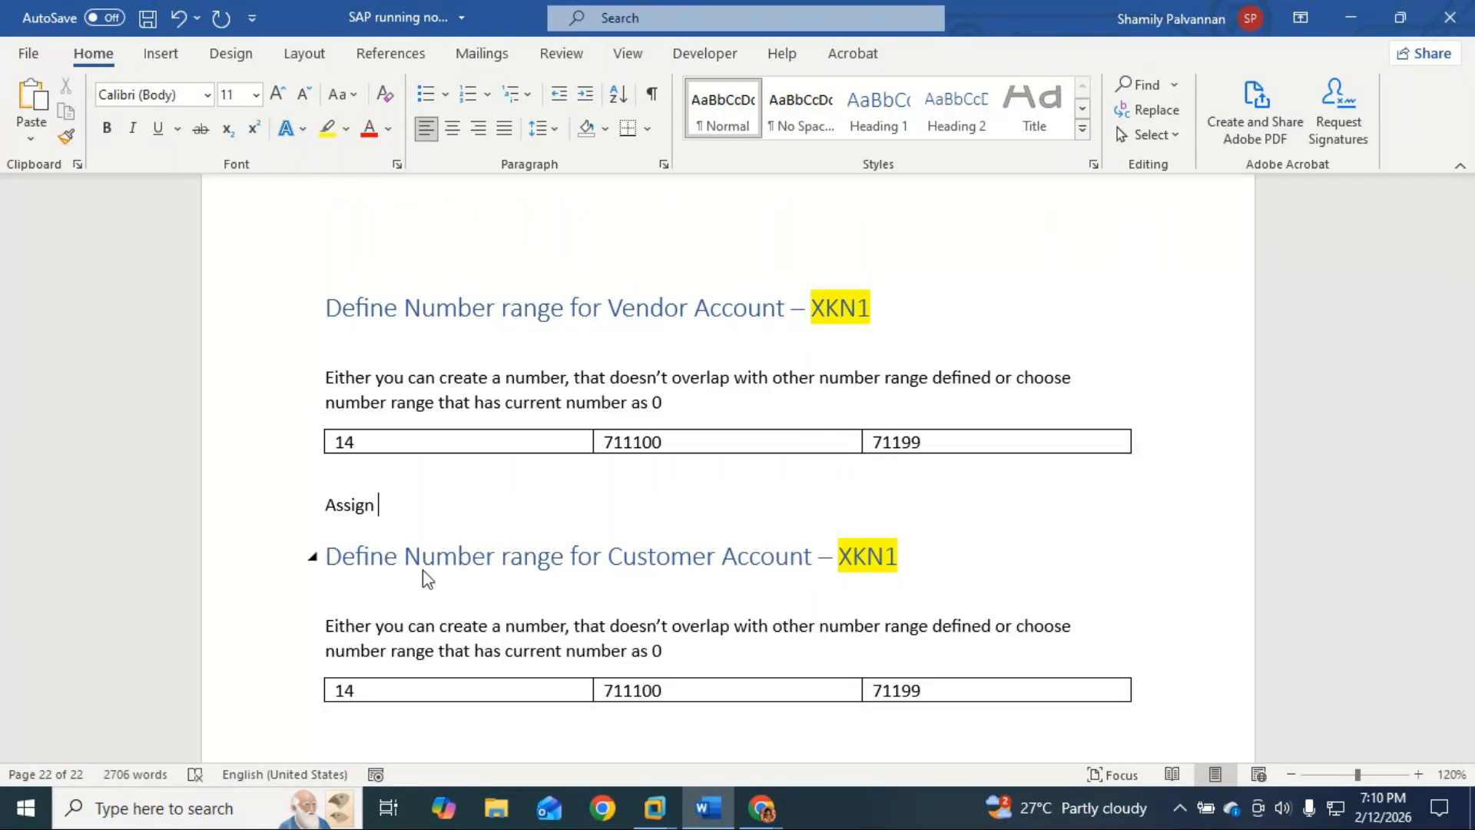
pyautogui.write(' number range to')
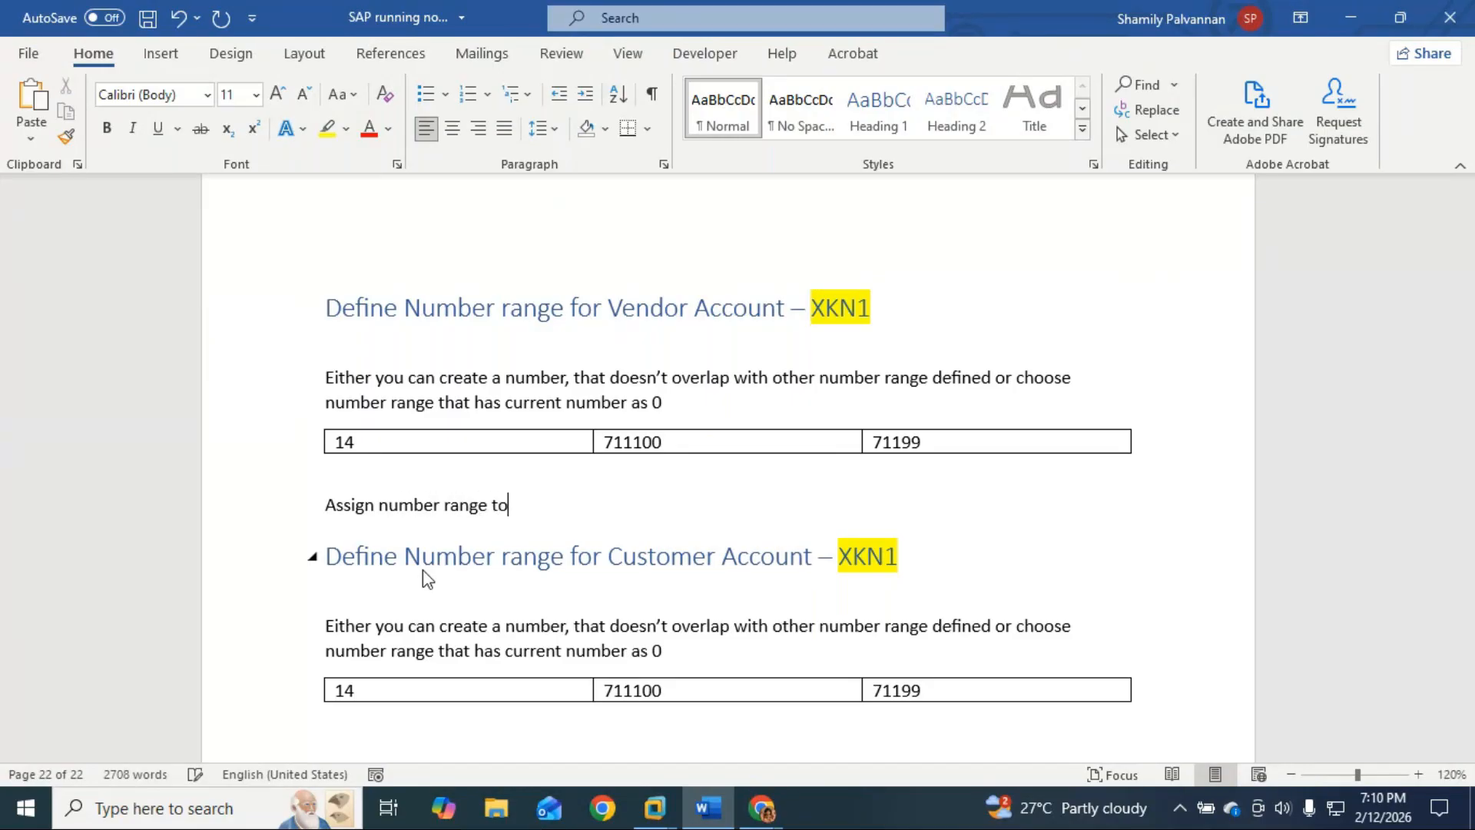
pyautogui.write(' Ve')
pyautogui.write('ndor Account gropu')
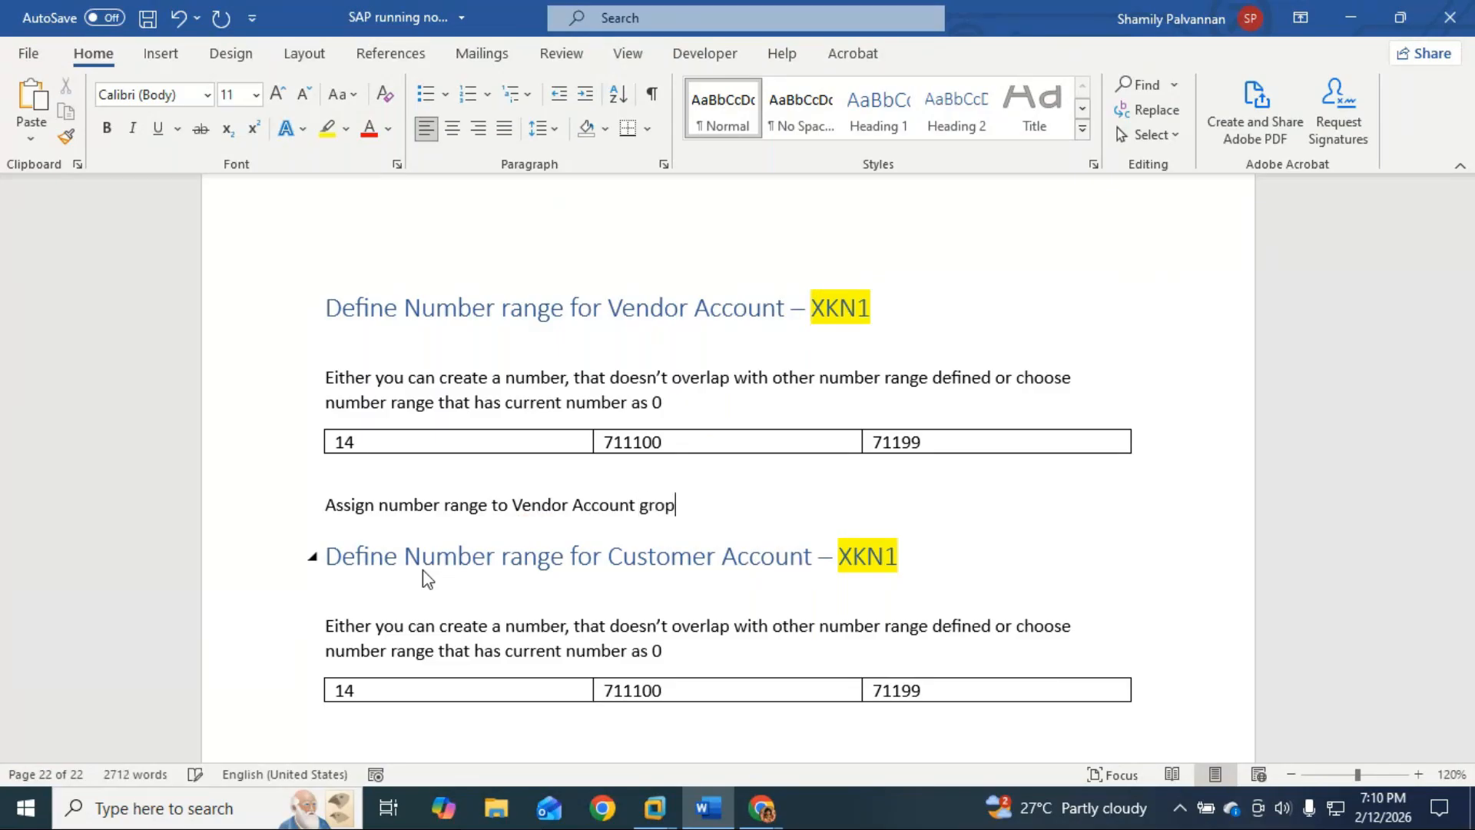
pyautogui.press('BackSpace')
pyautogui.write('up')
# Step: Review the earlier OBD3/OBD2 vendor master notes, including the RYLV account group and vendor names
pyautogui.scroll(10, 428, 580)
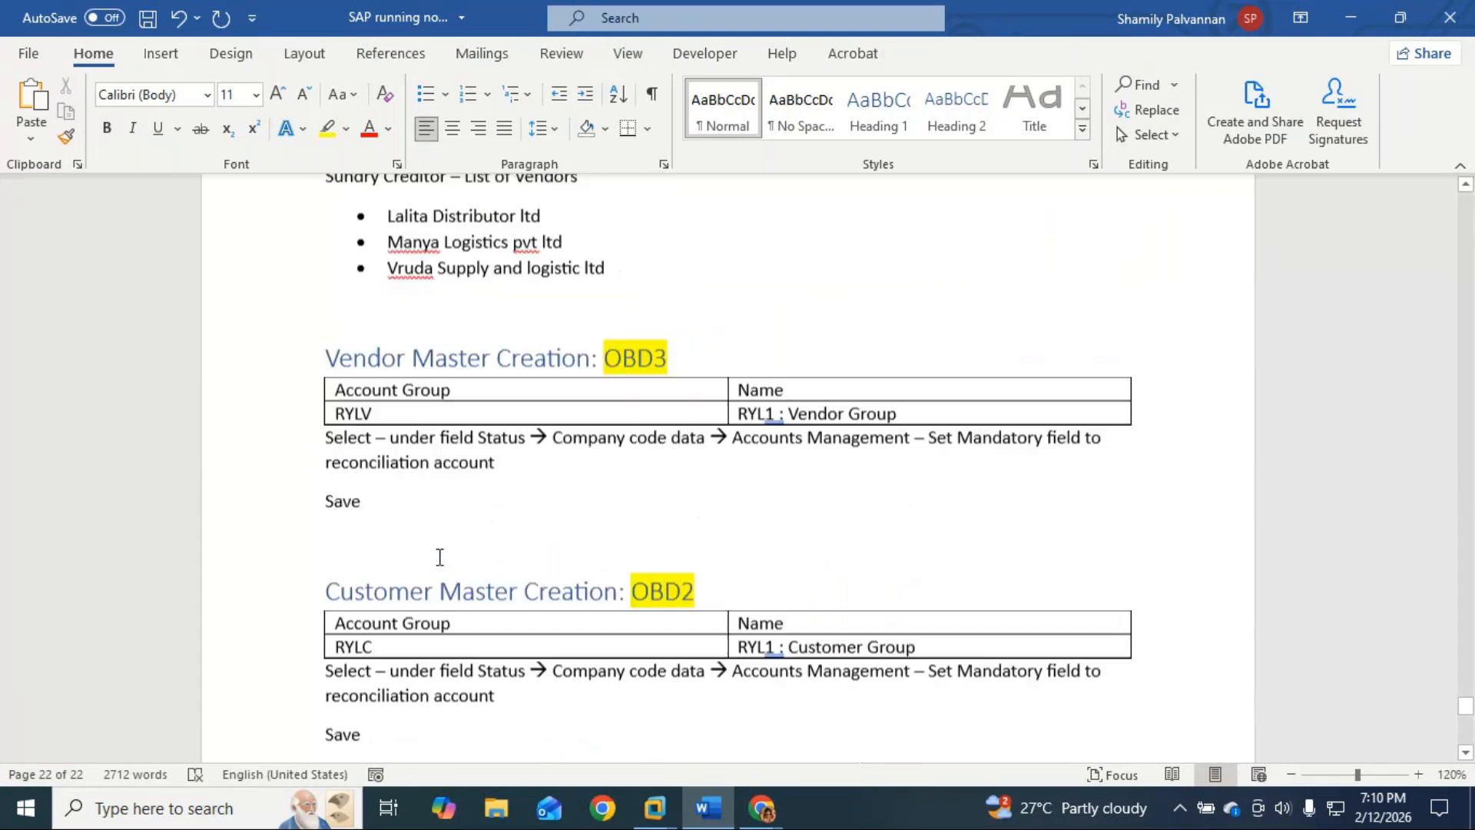
pyautogui.doubleClick(327, 431)
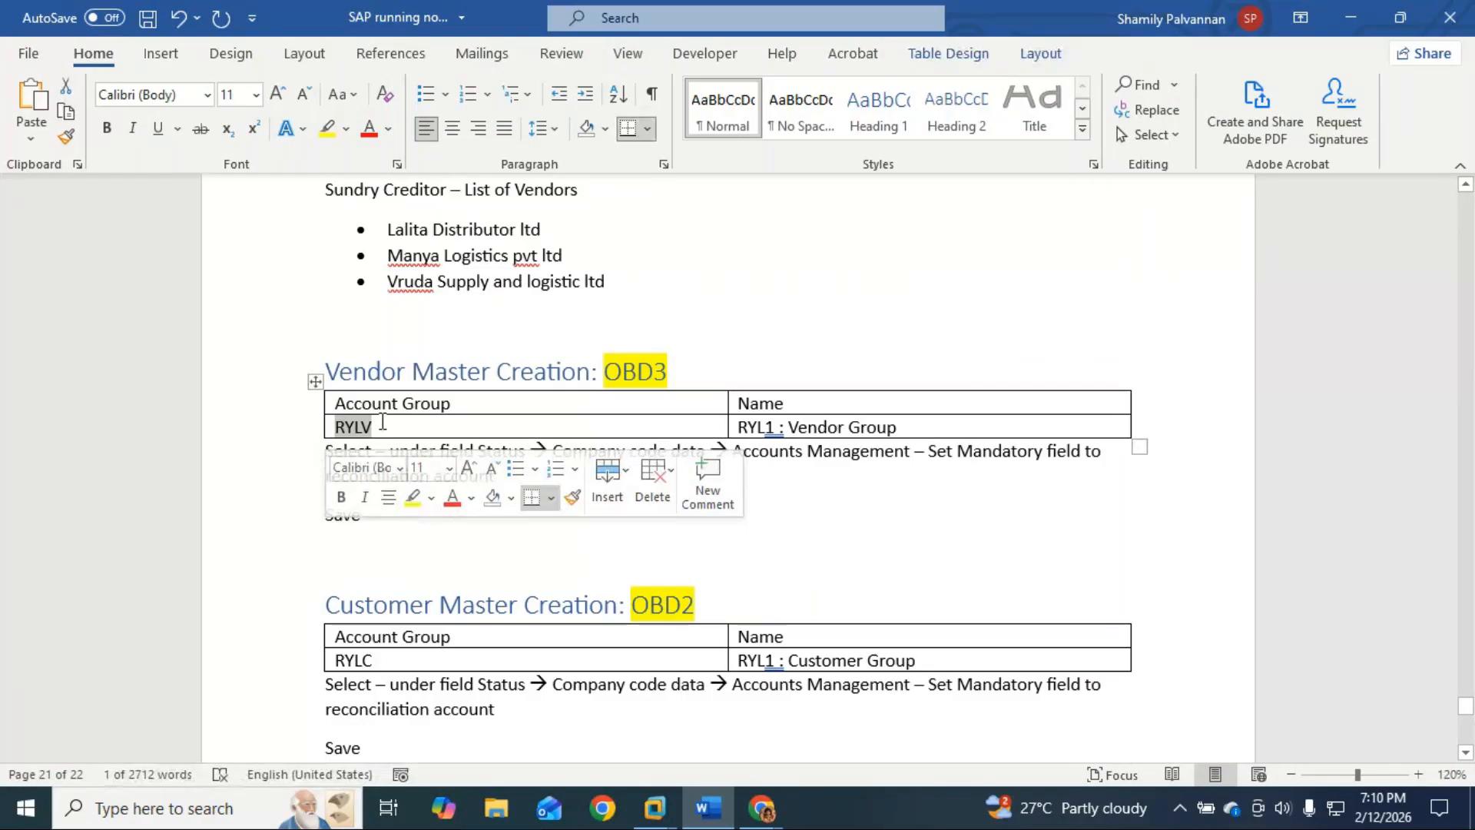
pyautogui.scroll(-3, 382, 421)
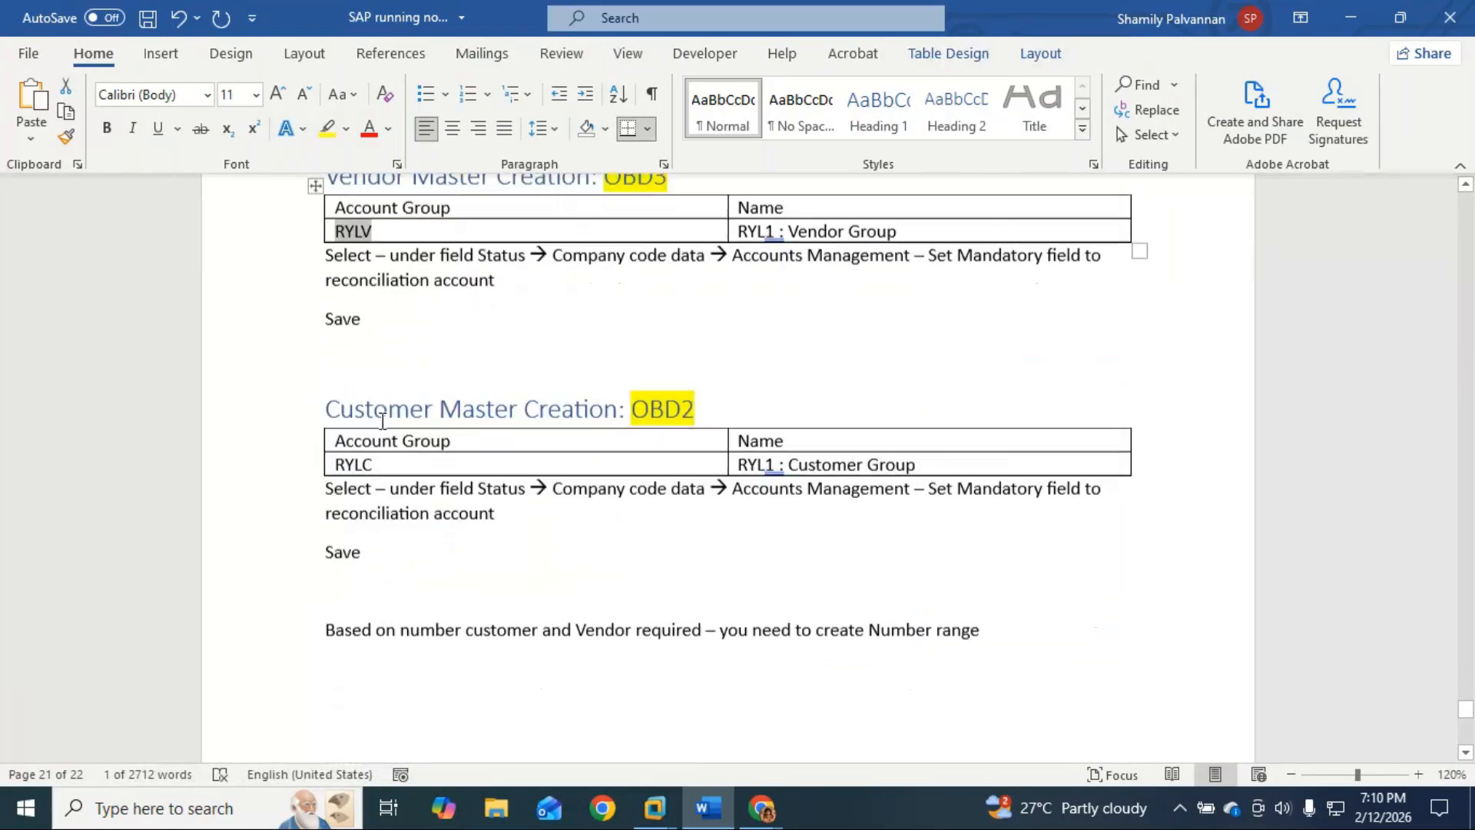
pyautogui.scroll(-2, 381, 421)
pyautogui.scroll(3, 382, 421)
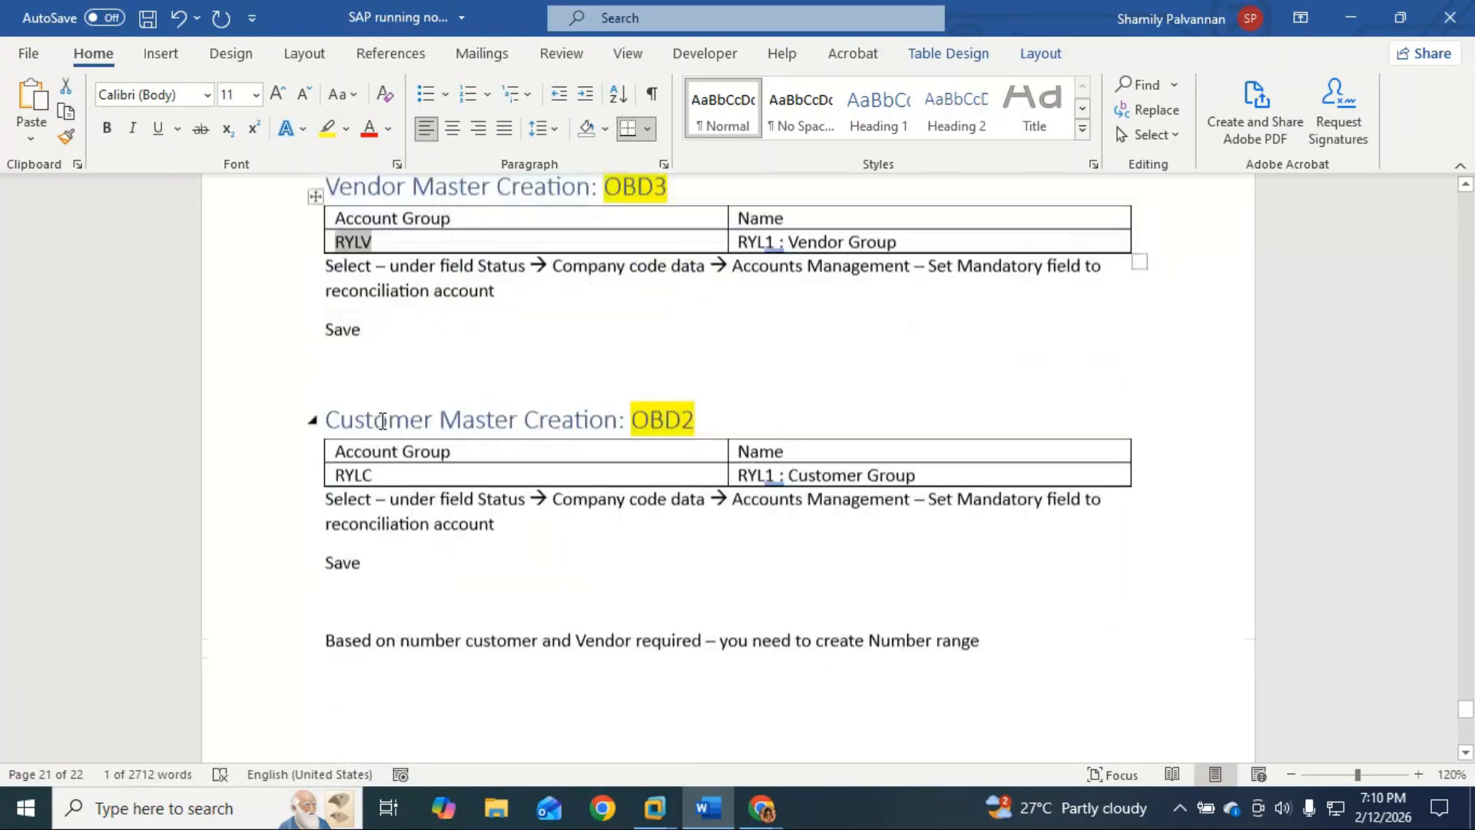
pyautogui.scroll(6, 382, 421)
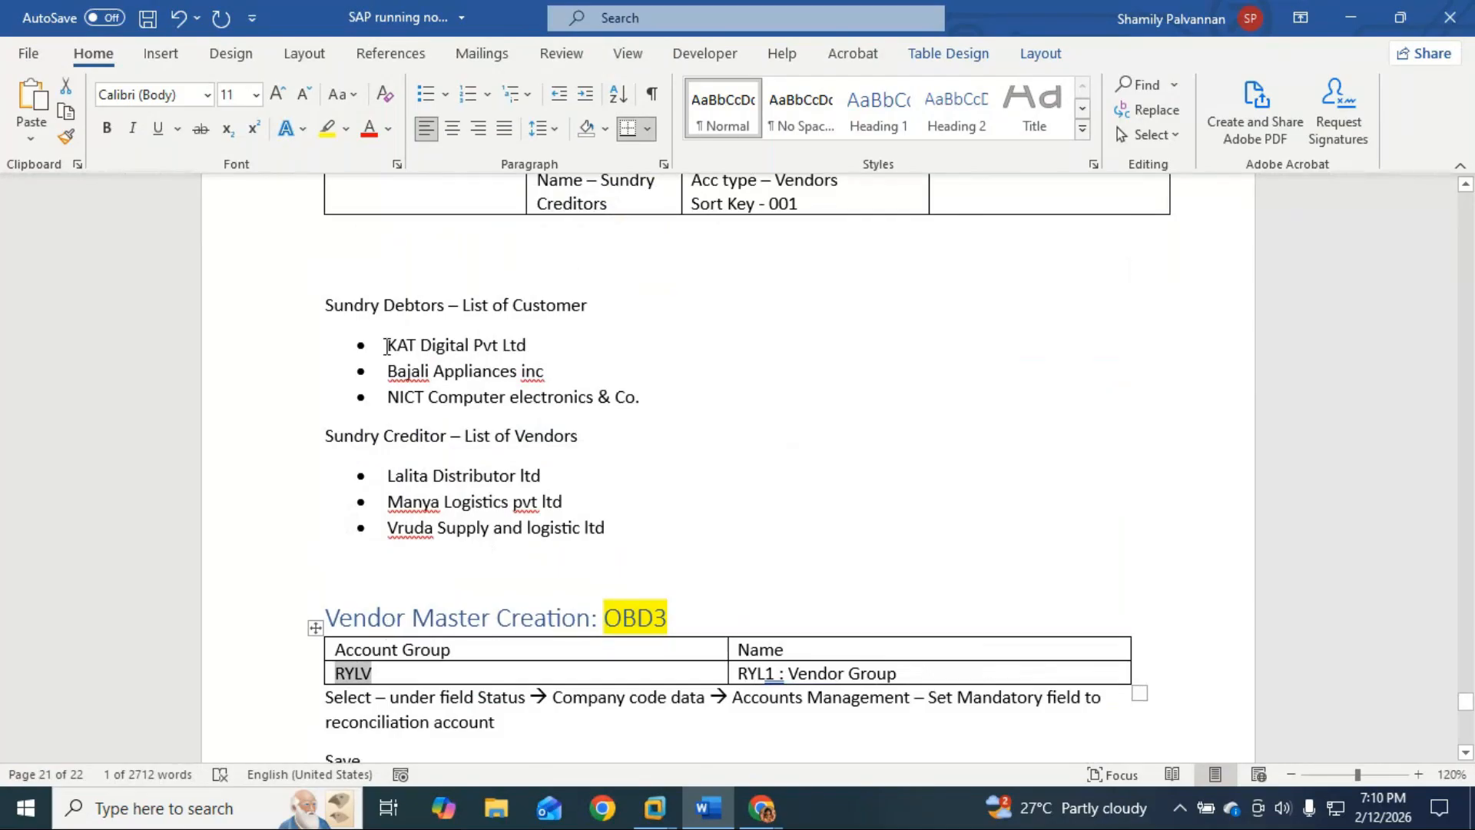
pyautogui.moveTo(386, 476); pyautogui.dragTo(596, 524)
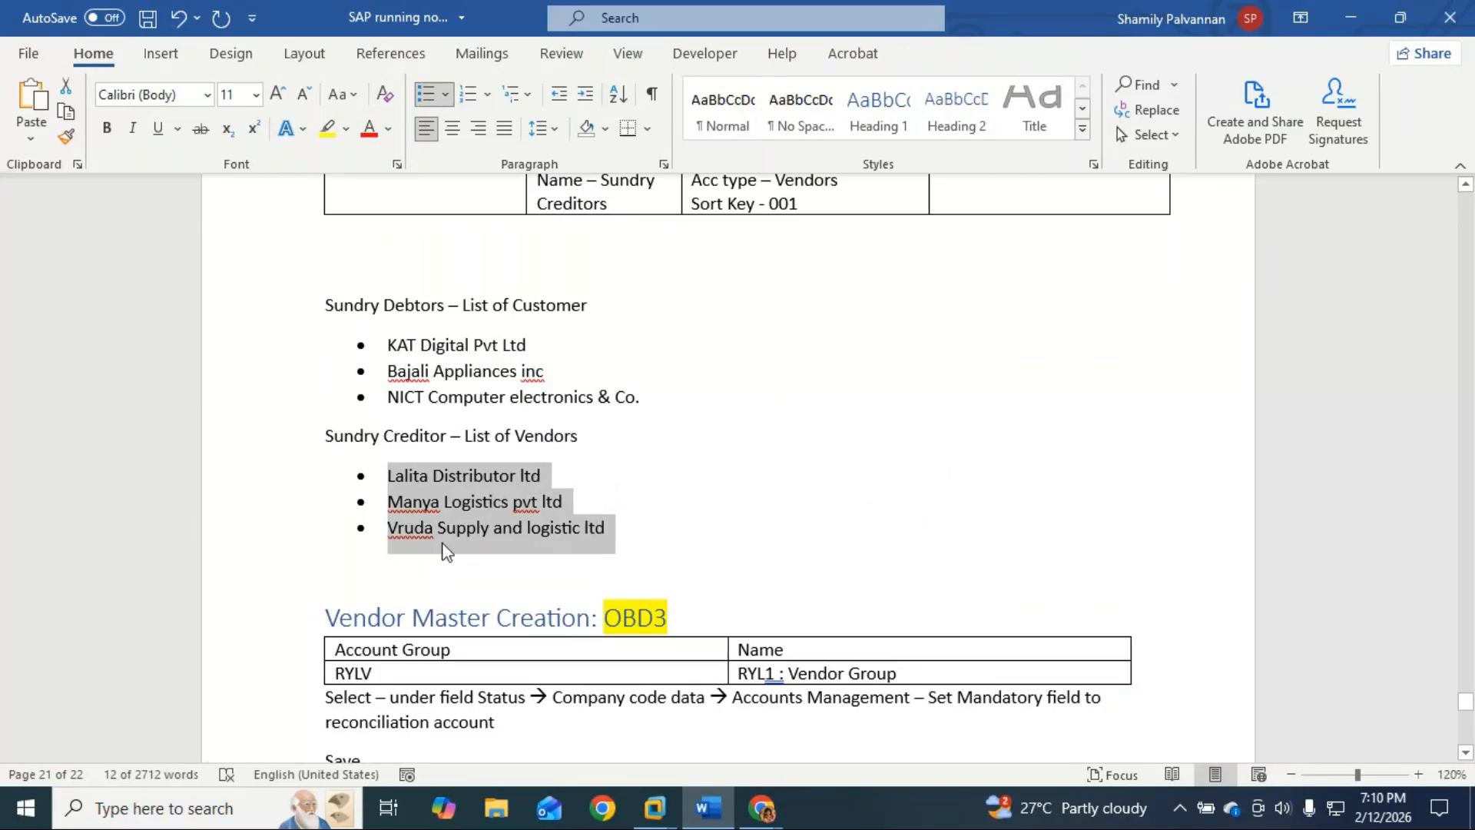
pyautogui.scroll(-6, 508, 533)
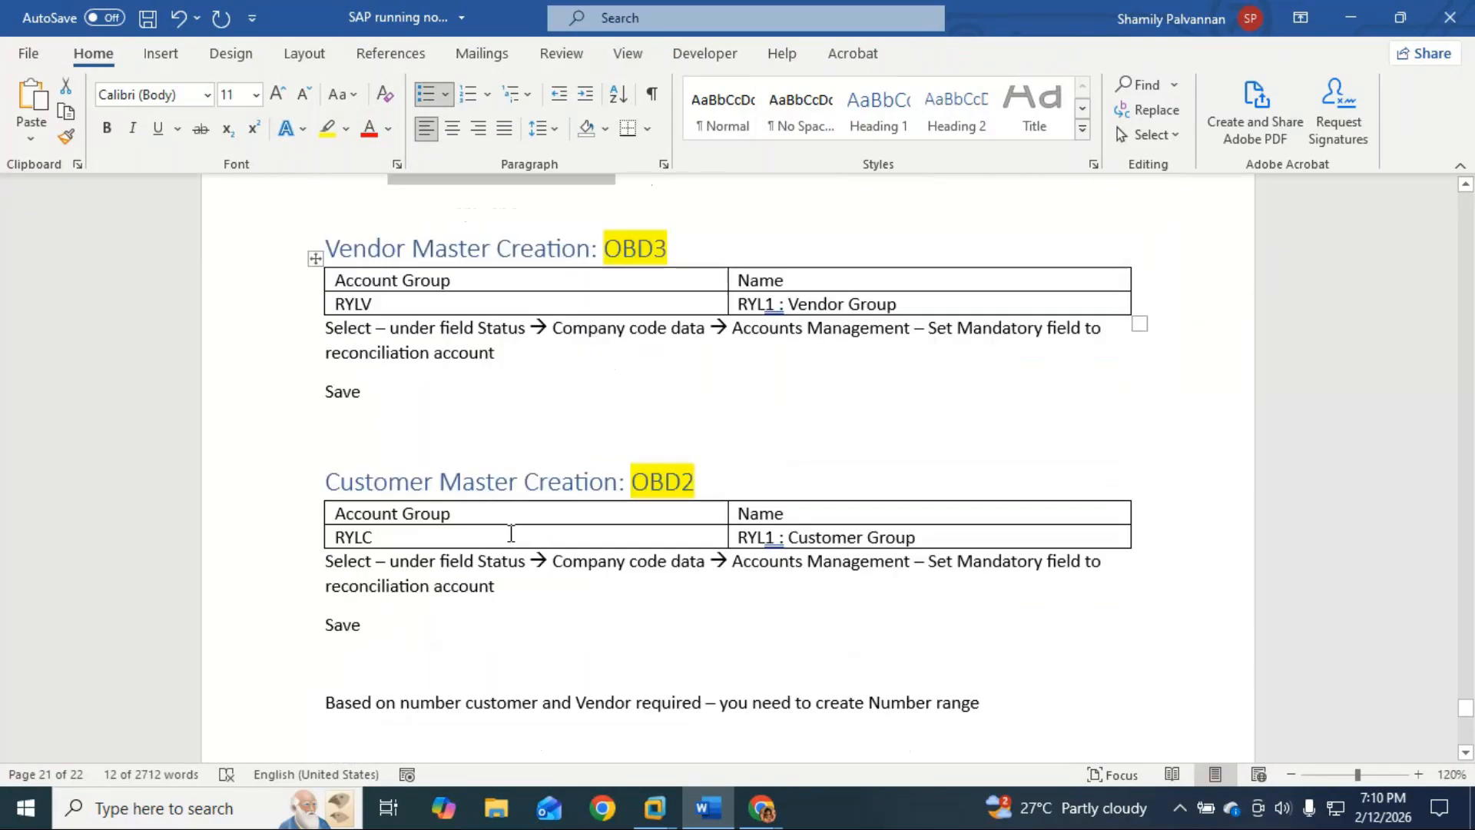
pyautogui.scroll(1, 511, 533)
pyautogui.scroll(-6, 511, 532)
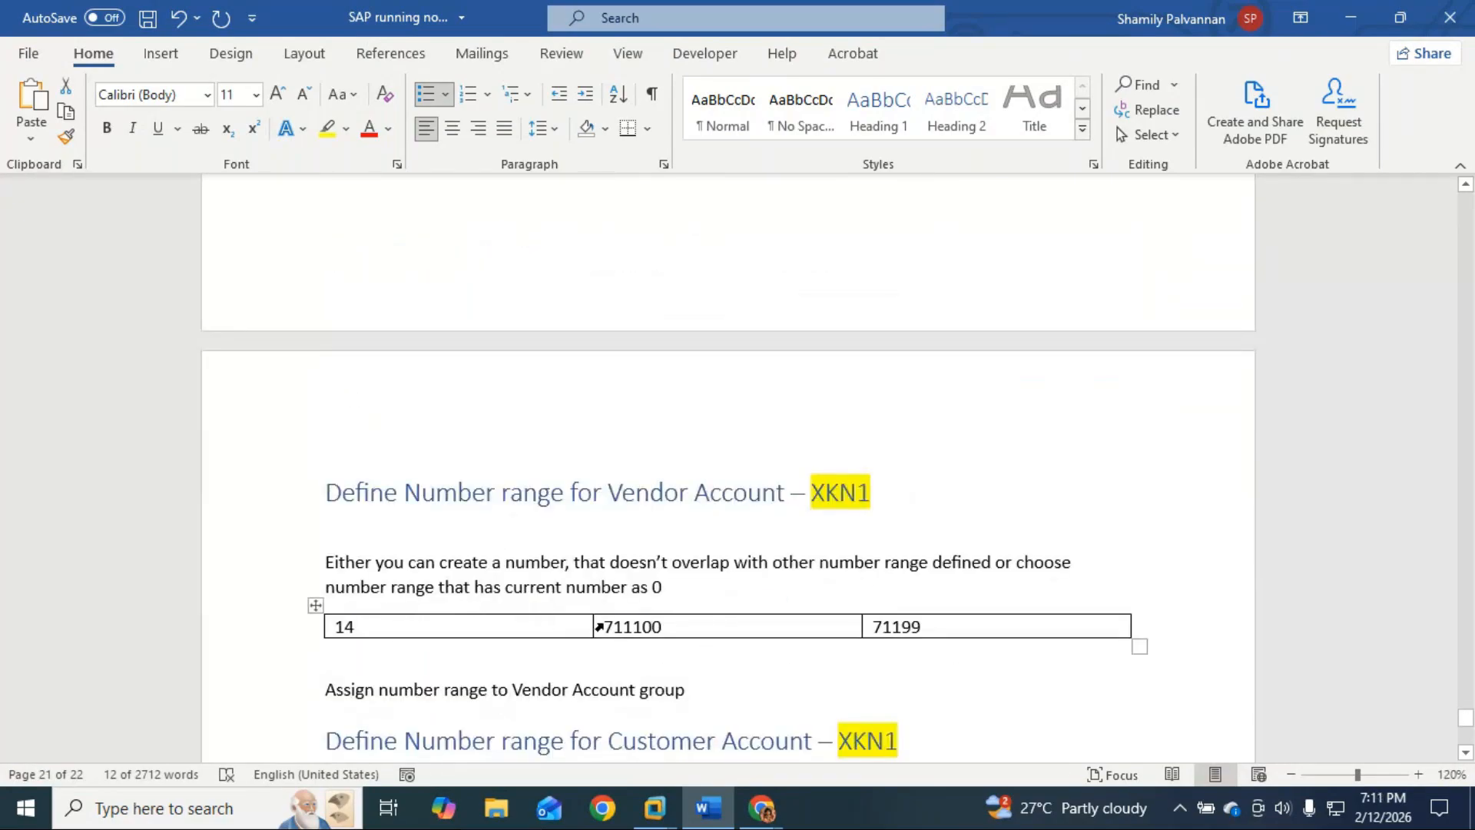
pyautogui.scroll(4, 596, 602)
pyautogui.scroll(-2, 600, 600)
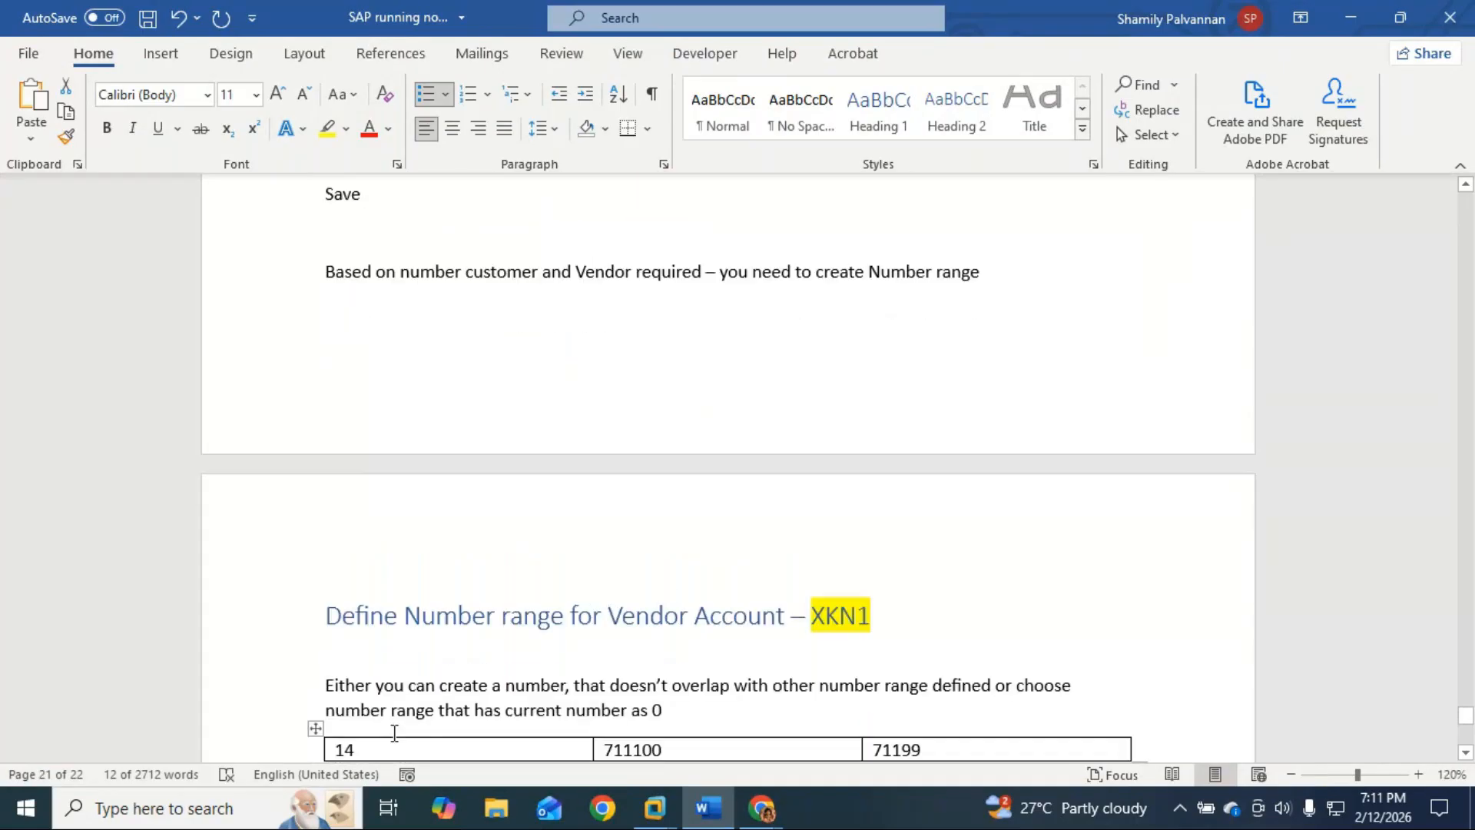
pyautogui.scroll(2, 395, 726)
pyautogui.scroll(8, 395, 719)
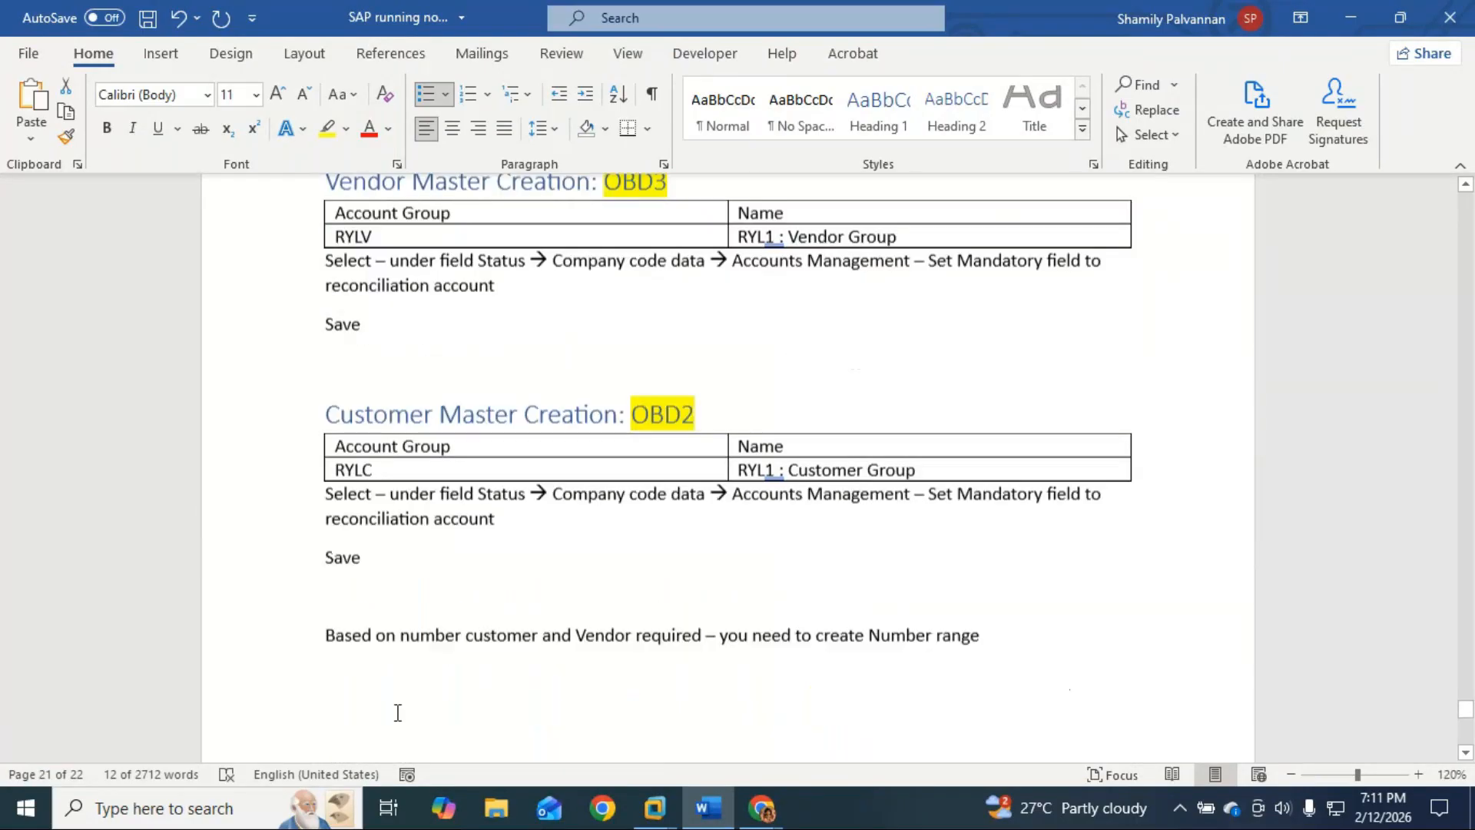
pyautogui.doubleClick(338, 427)
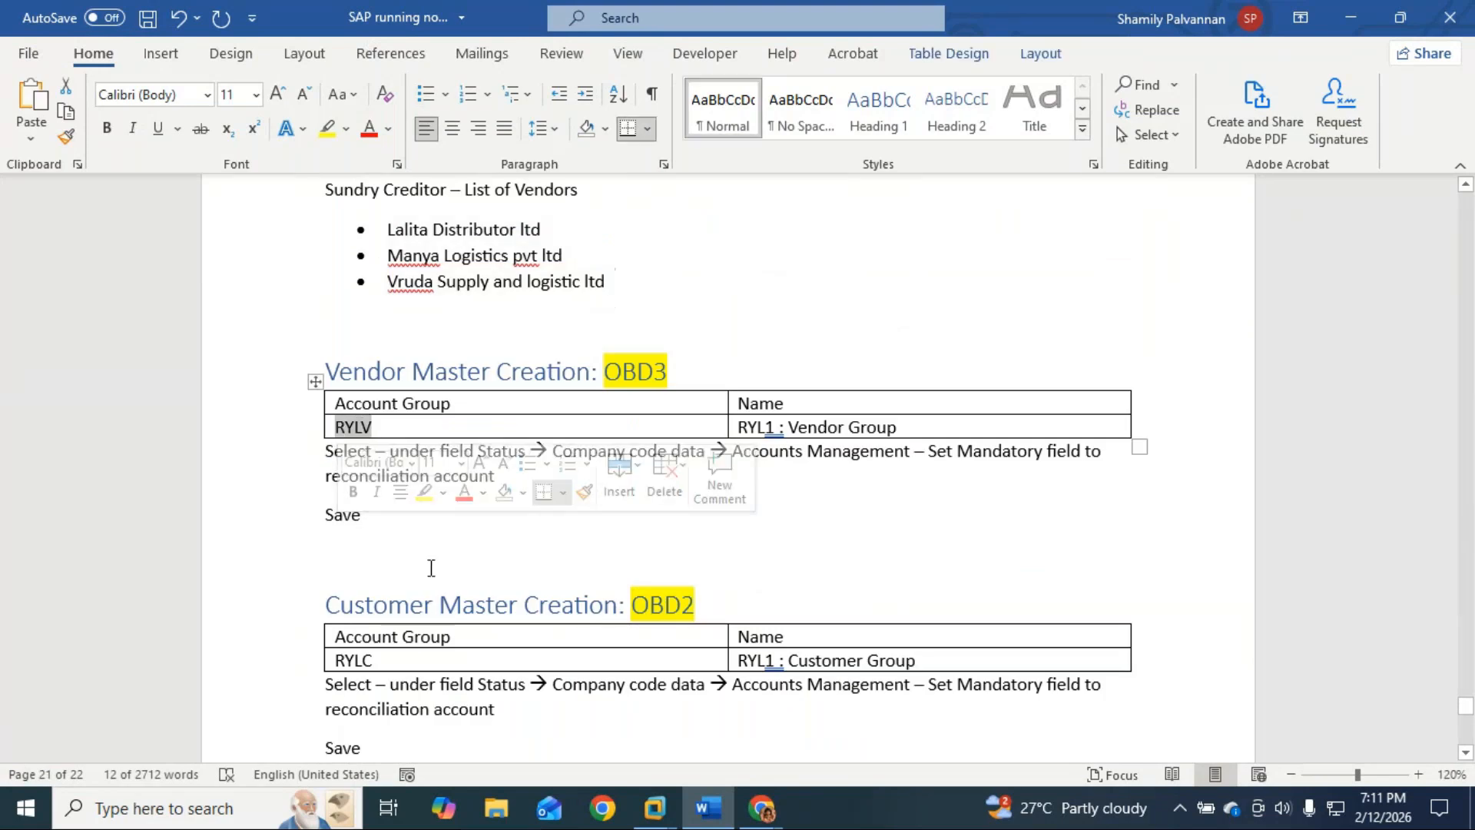
# Step: Start a new empty line after the 'Assign number range to Vendor Account group' line
pyautogui.click(590, 552)
pyautogui.scroll(-13, 591, 551)
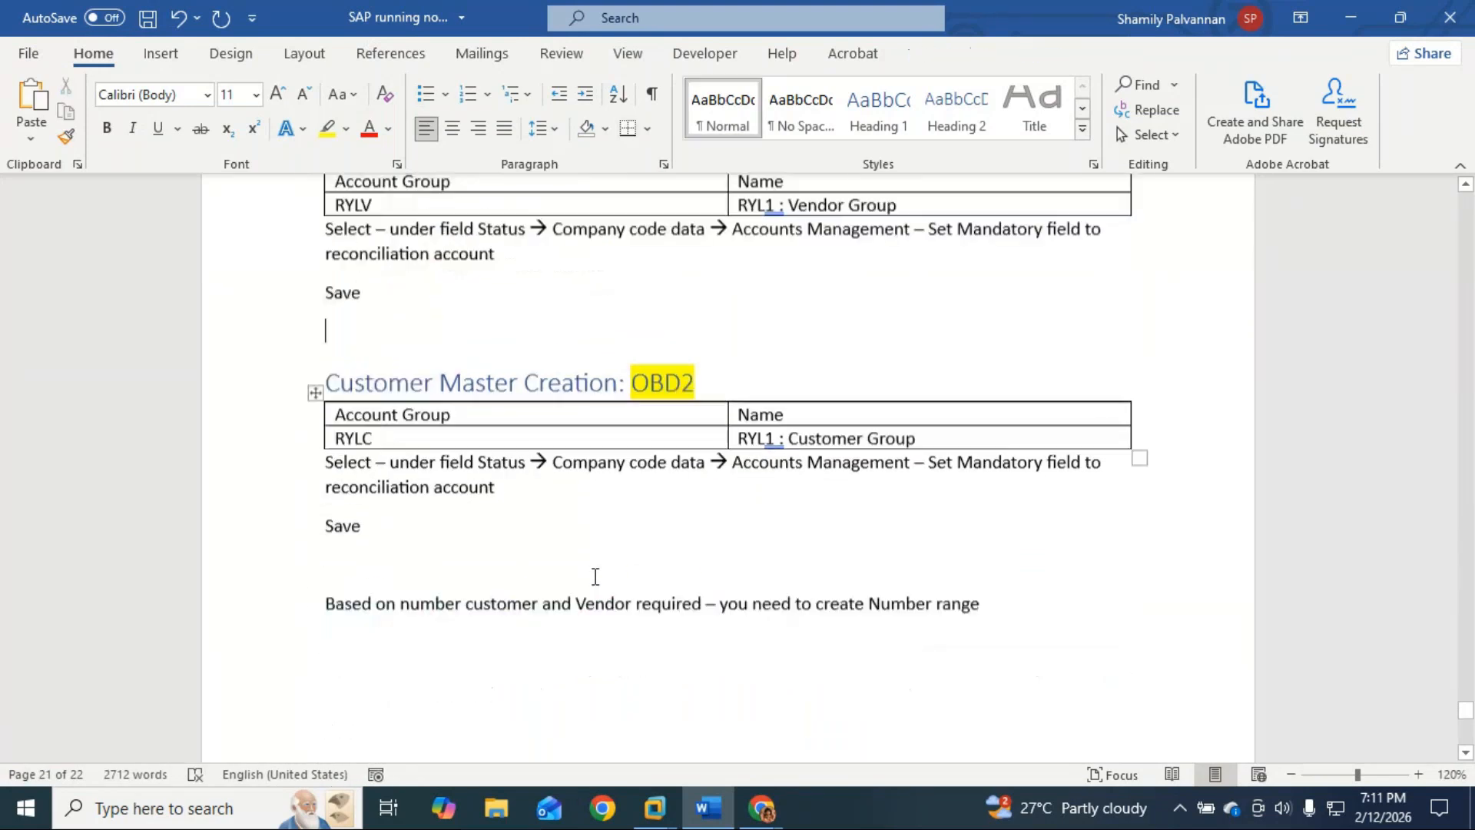
pyautogui.click(707, 628)
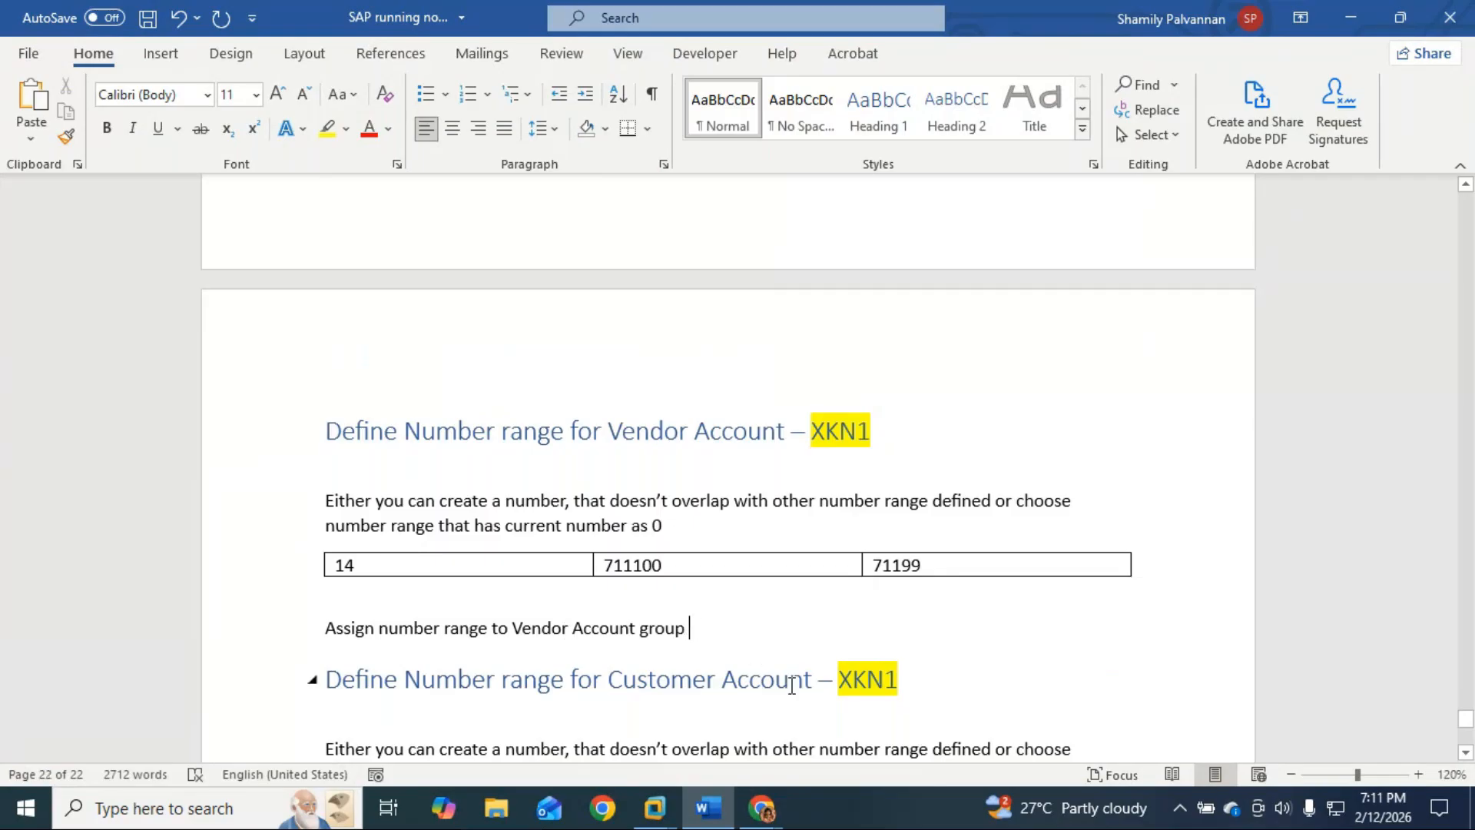
pyautogui.press('Return')
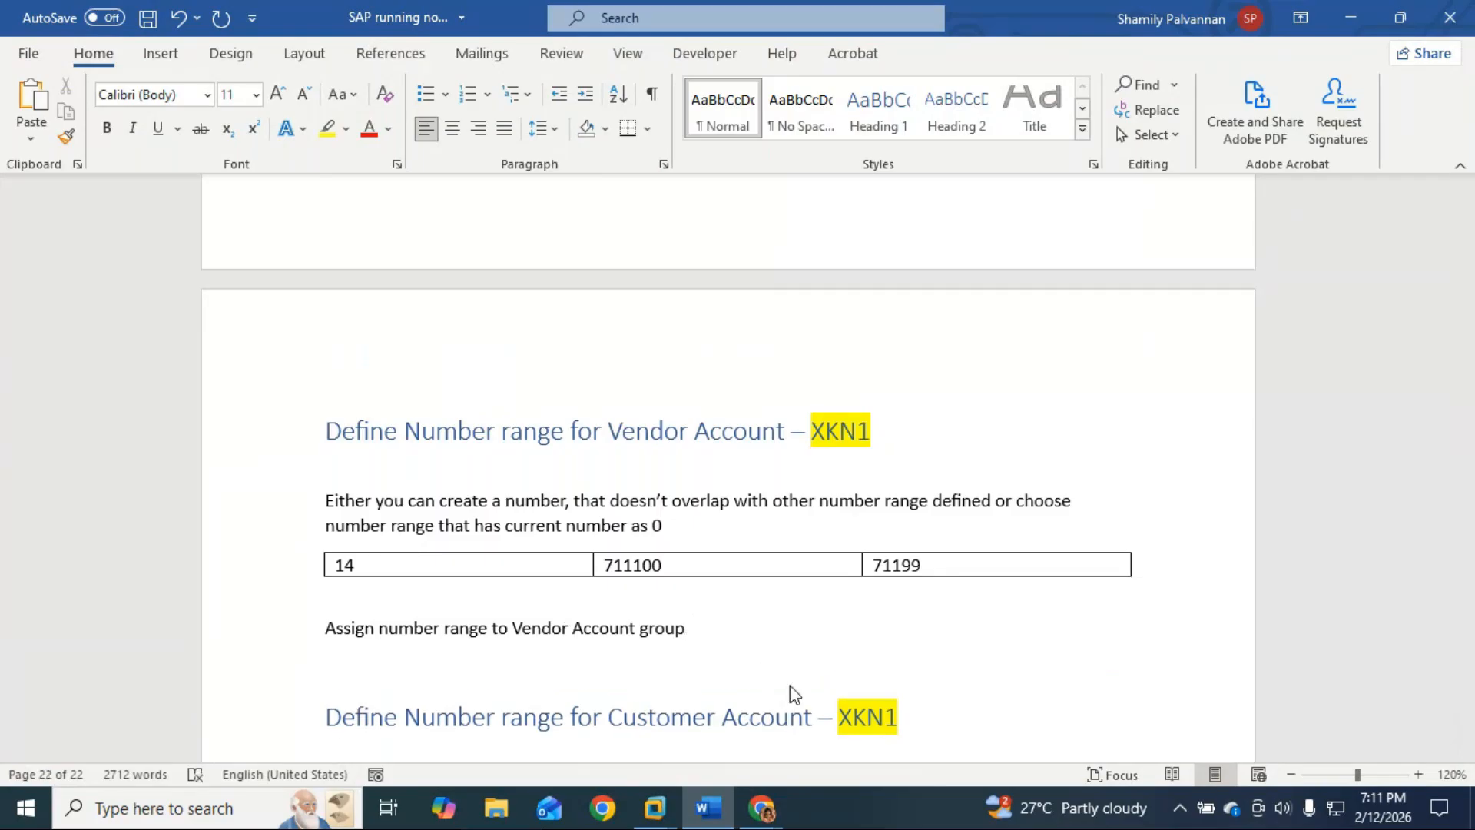
# Step: Insert a one-row, two-column table with RYLV and 14, and append '- OBAS' to the line above
pyautogui.click(161, 53)
pyautogui.click(156, 100)
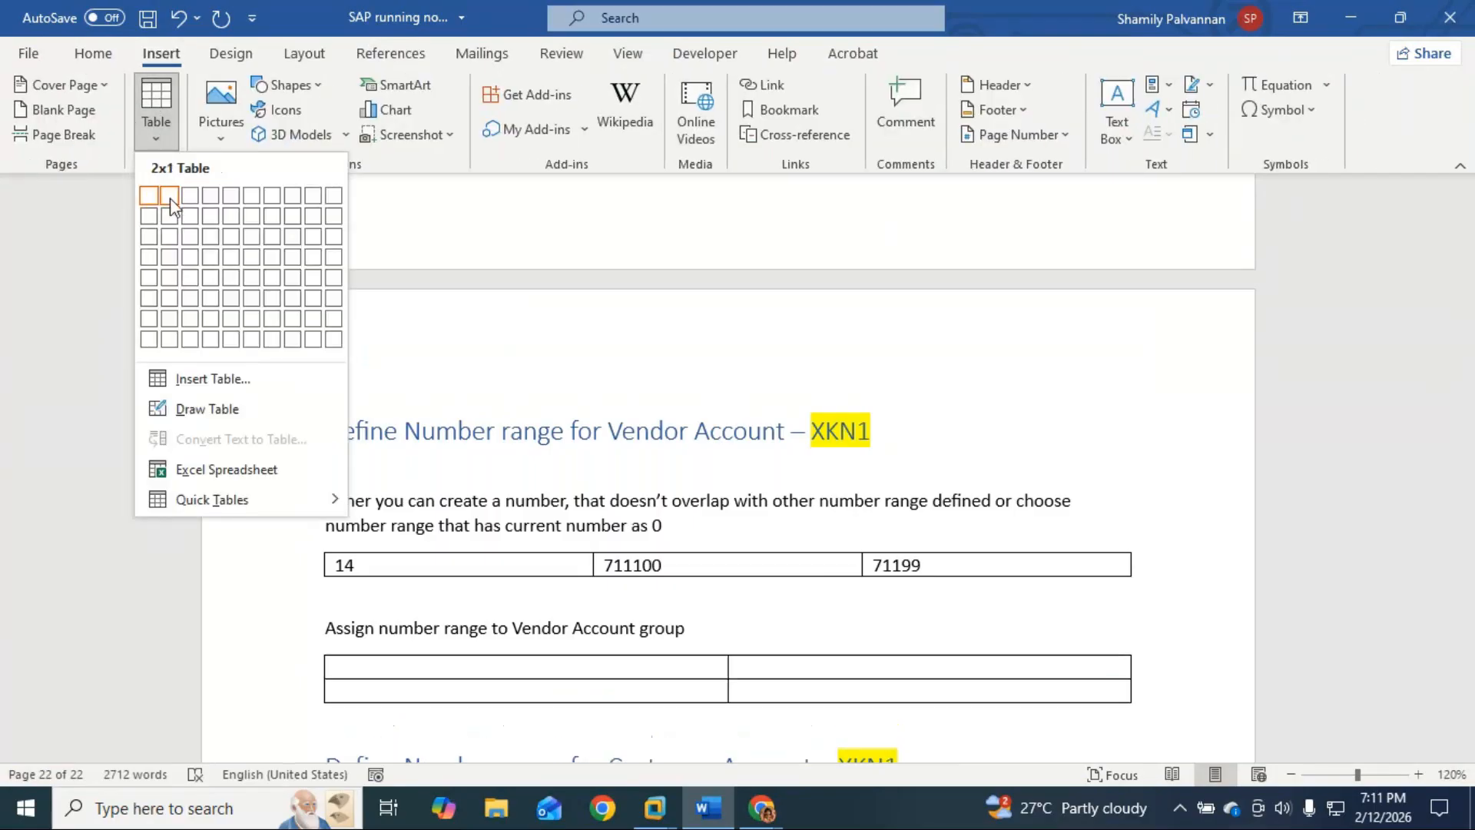
pyautogui.click(169, 197)
pyautogui.write('RYLV ')
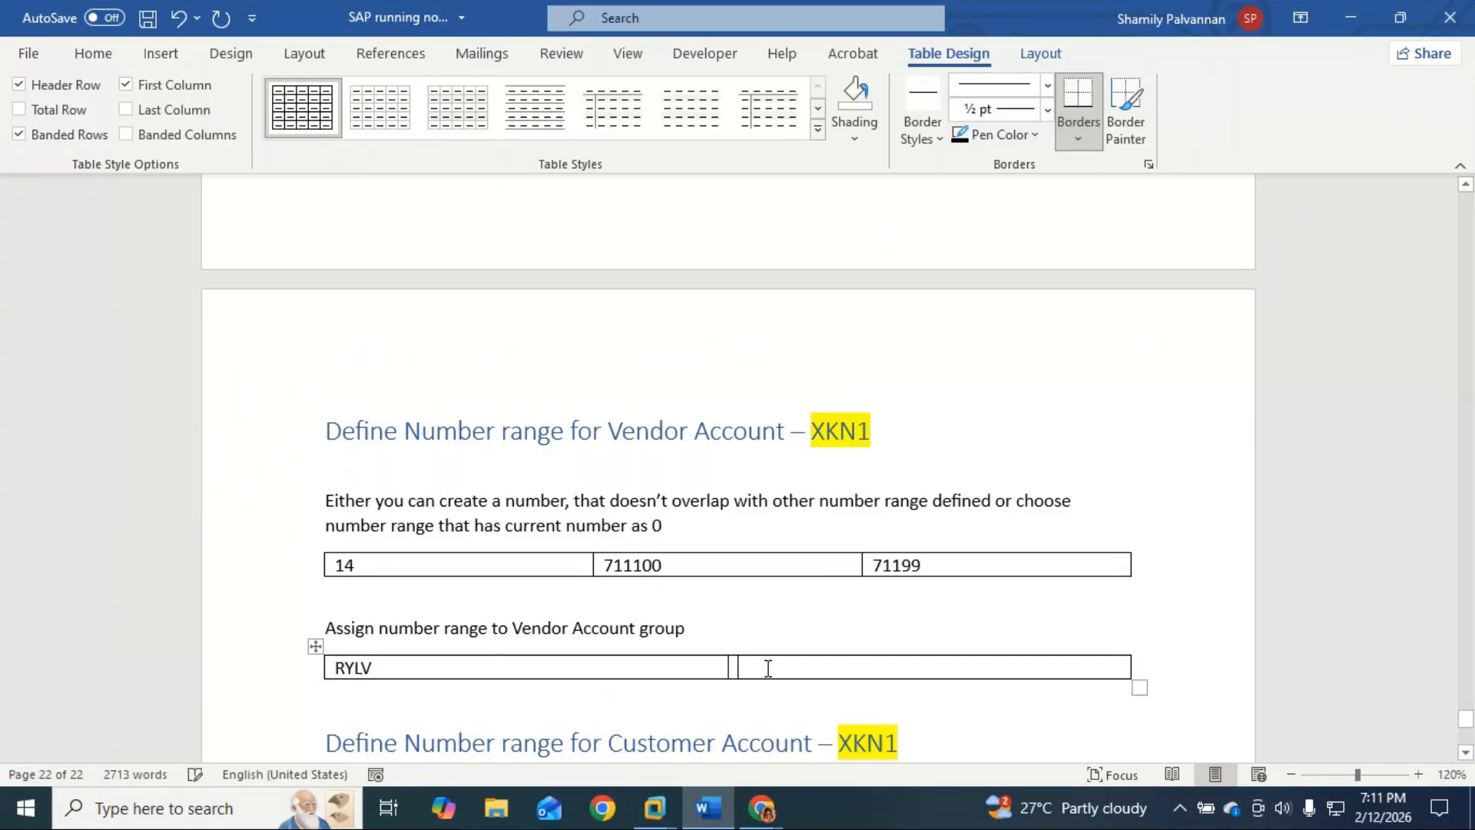
pyautogui.write('14')
pyautogui.click(739, 622)
pyautogui.write('-')
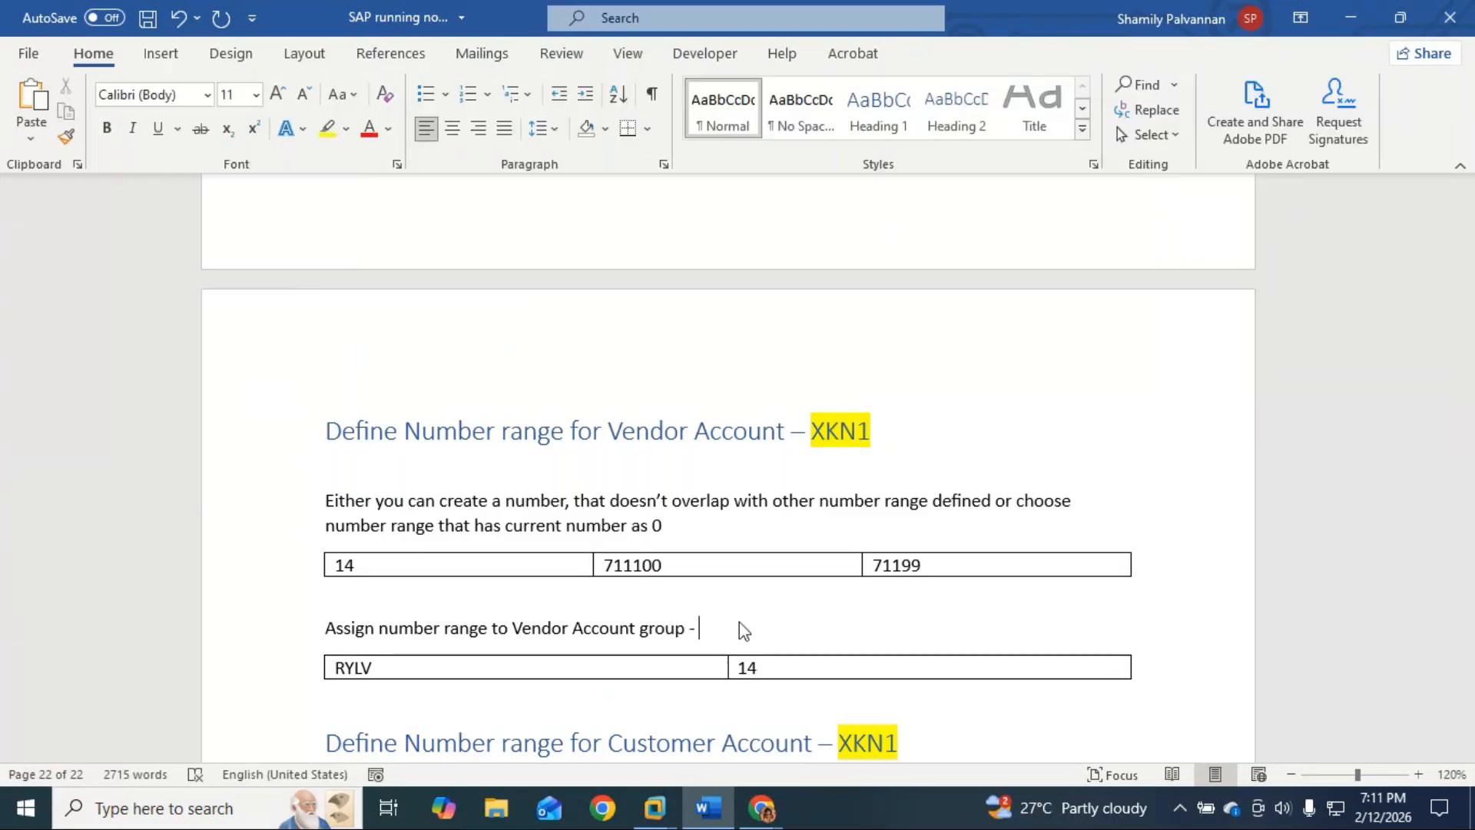
pyautogui.write(' OBAS')
# Step: Make the Assign line Heading 1, highlight OBAS in yellow, and add a blank line below
pyautogui.click(323, 628)
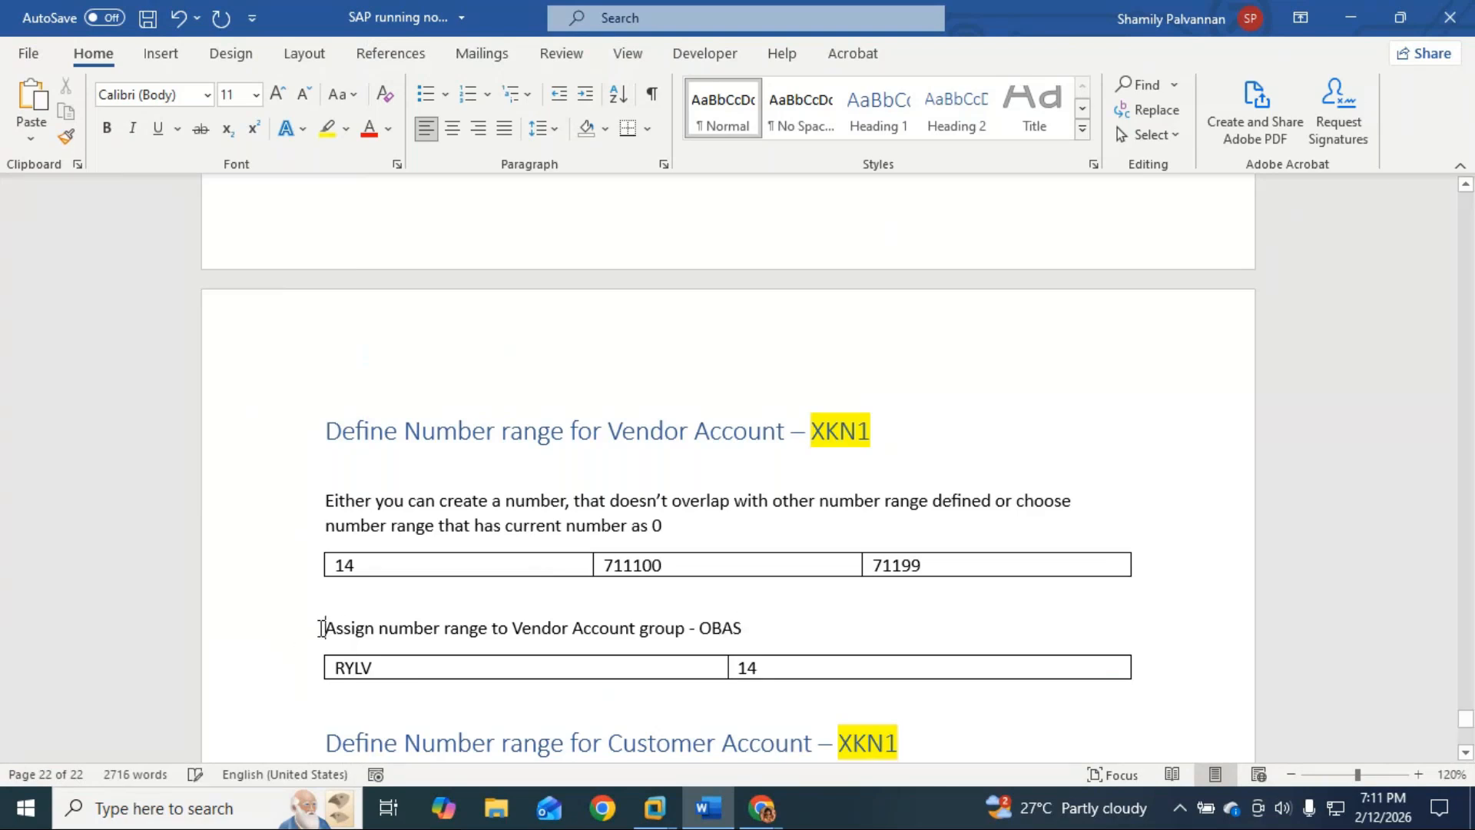
pyautogui.click(880, 115)
pyautogui.moveTo(921, 640); pyautogui.dragTo(859, 640)
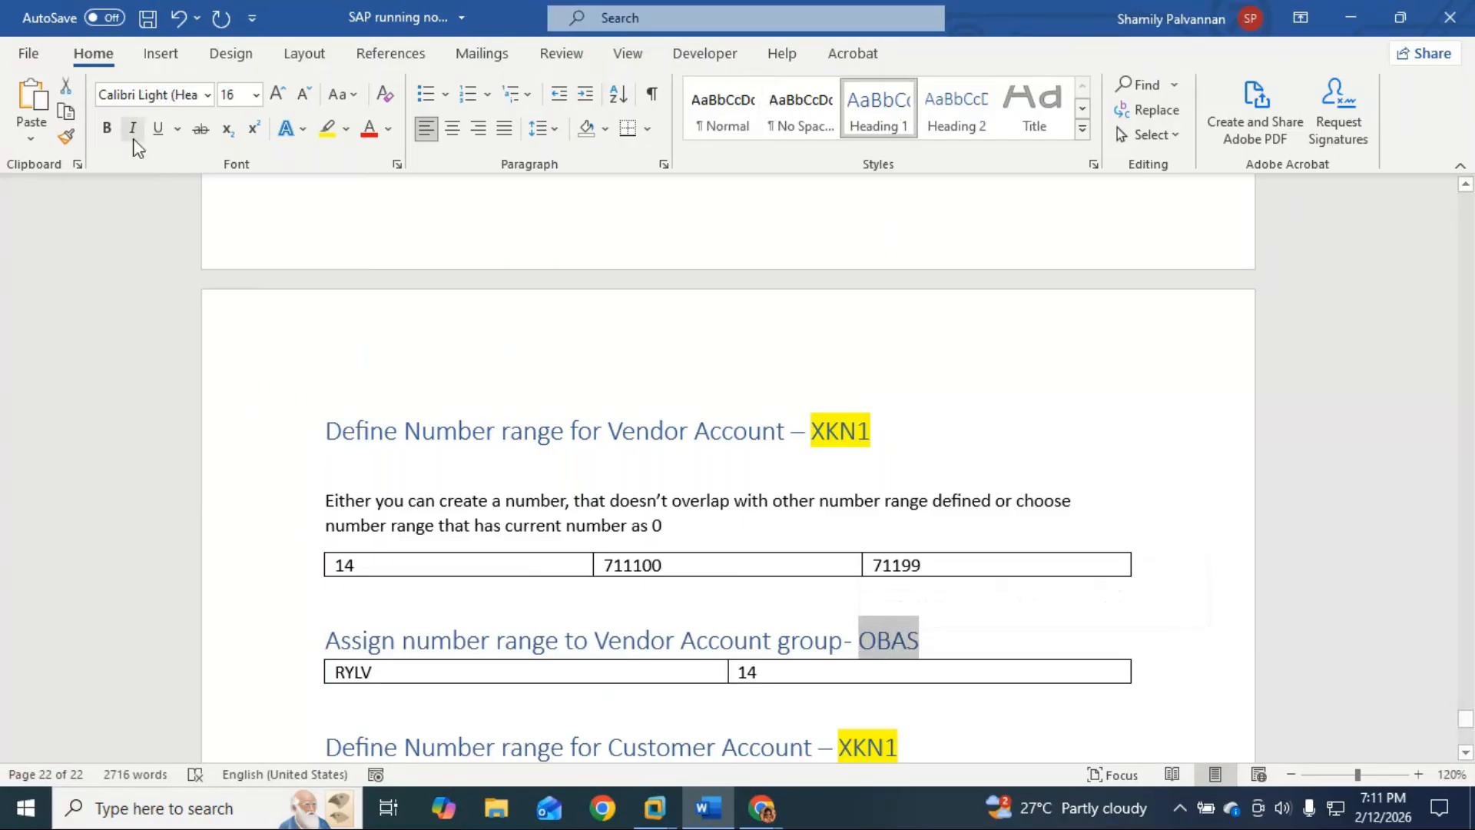
pyautogui.click(328, 130)
pyautogui.click(943, 641)
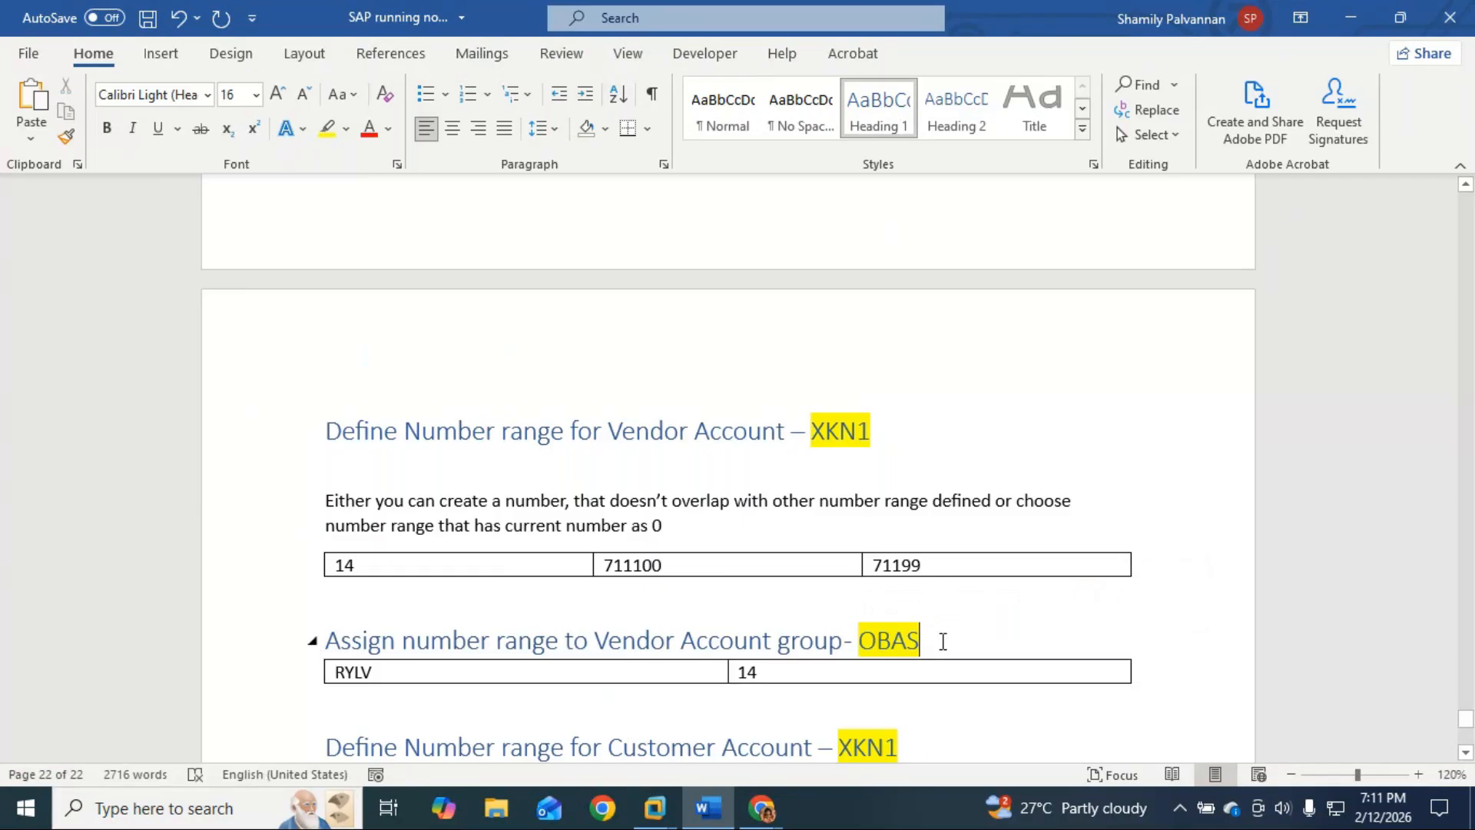
pyautogui.press('Return')
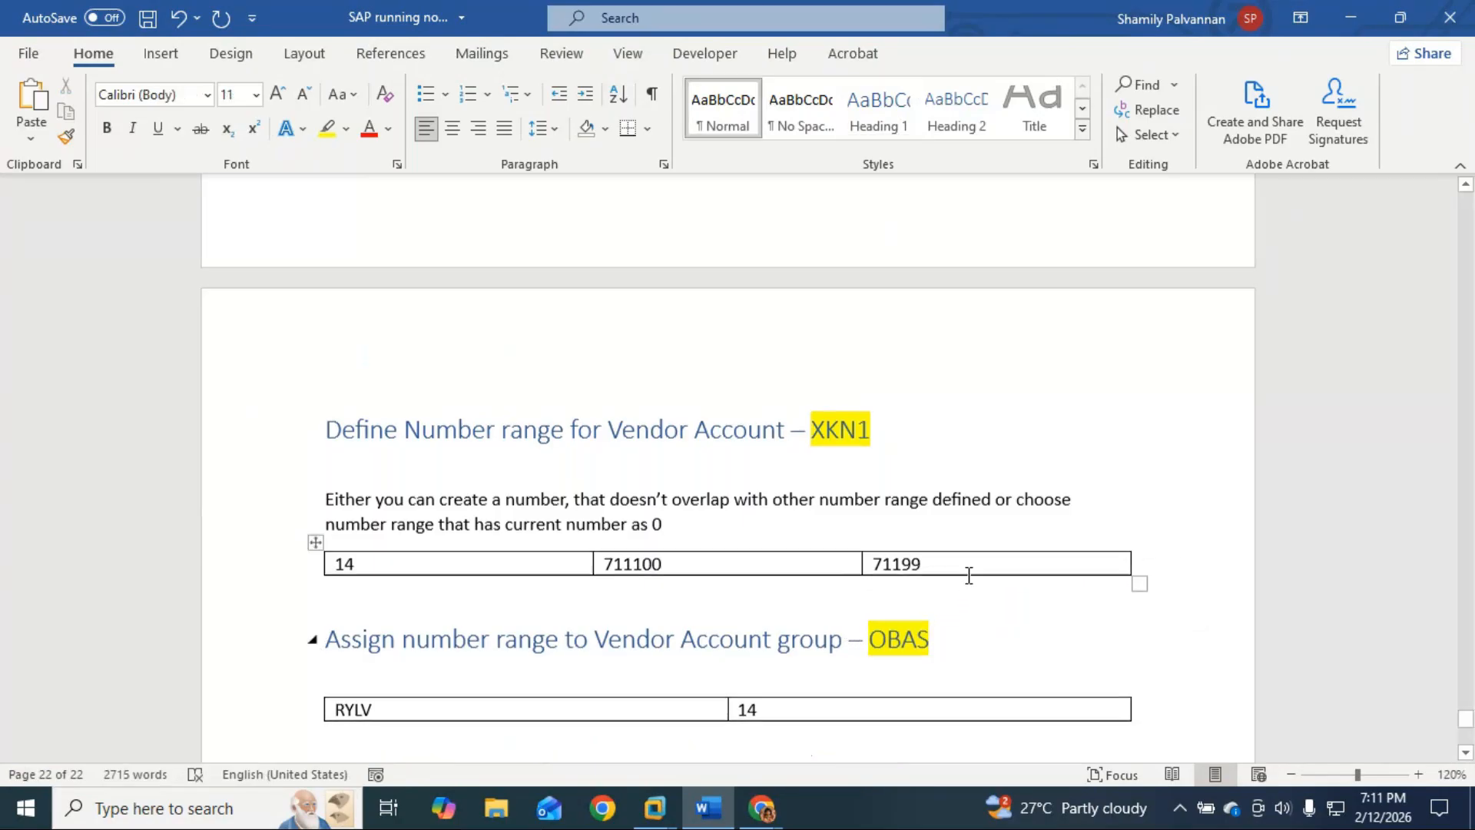
pyautogui.scroll(-2, 544, 655)
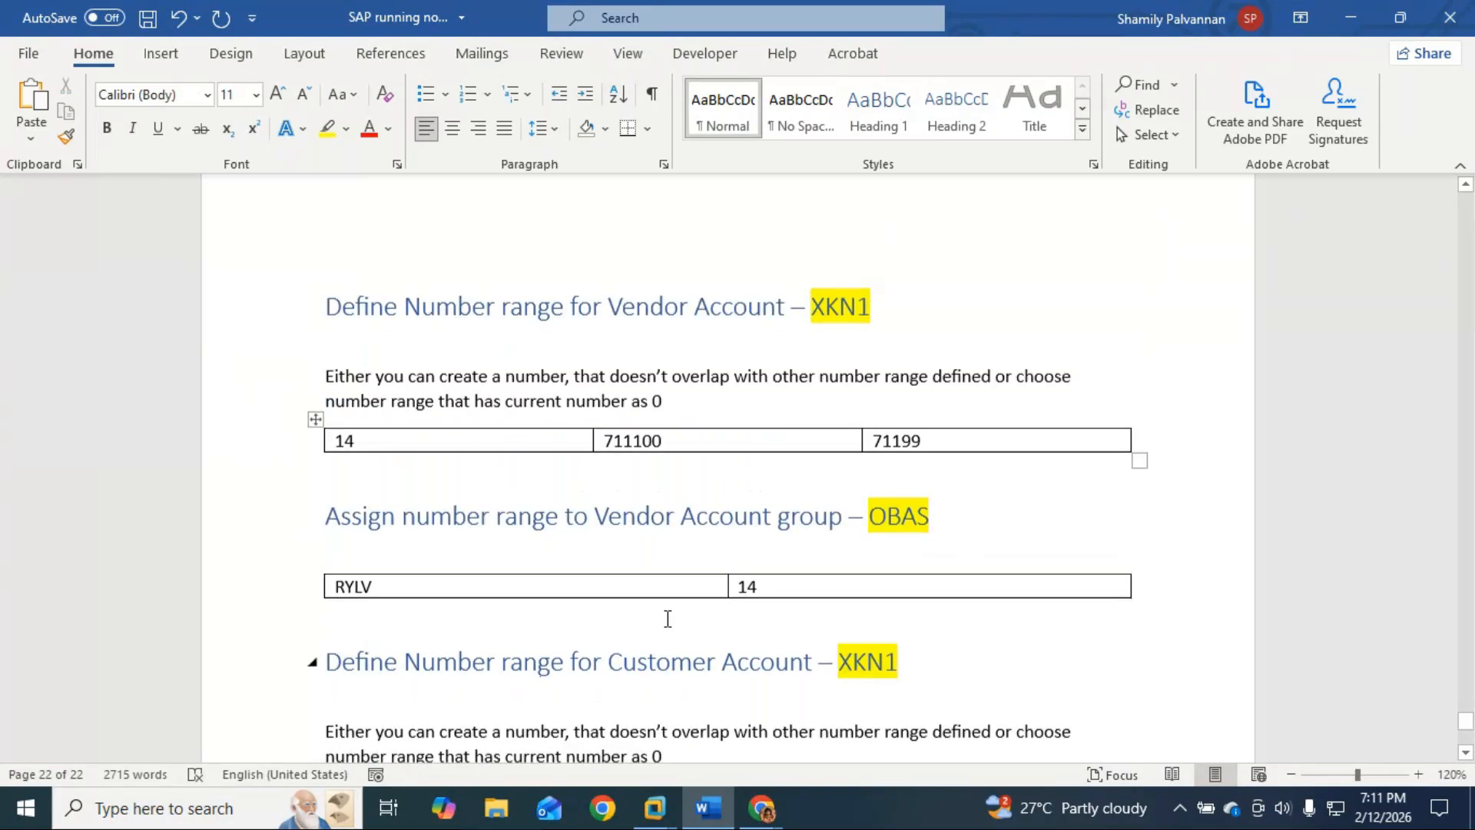
pyautogui.scroll(-2, 669, 619)
pyautogui.click(655, 809)
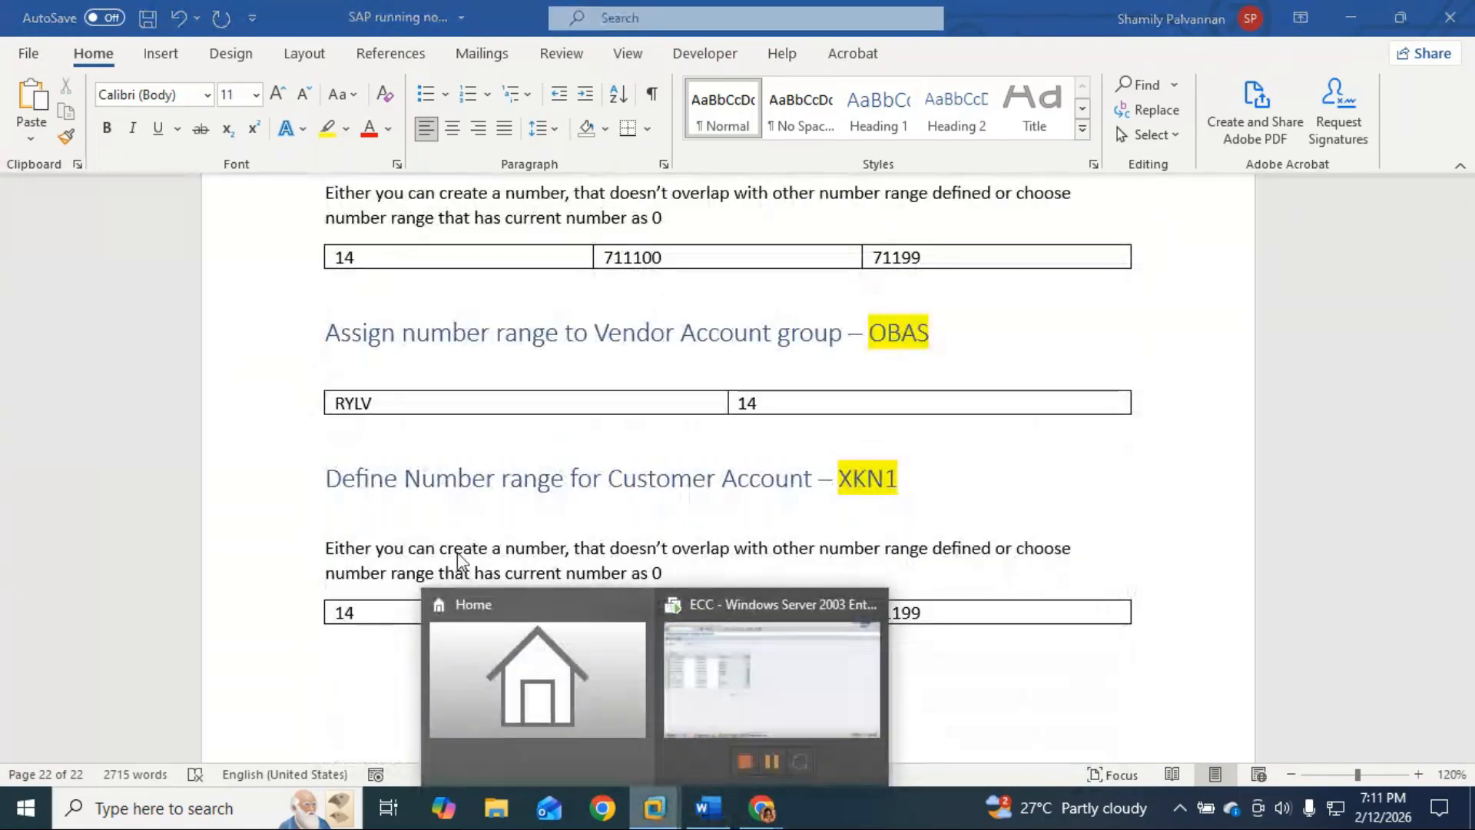
# Step: In SAP ECC, run /nOBAS and position the list on vendor account group RYLV
pyautogui.click(772, 679)
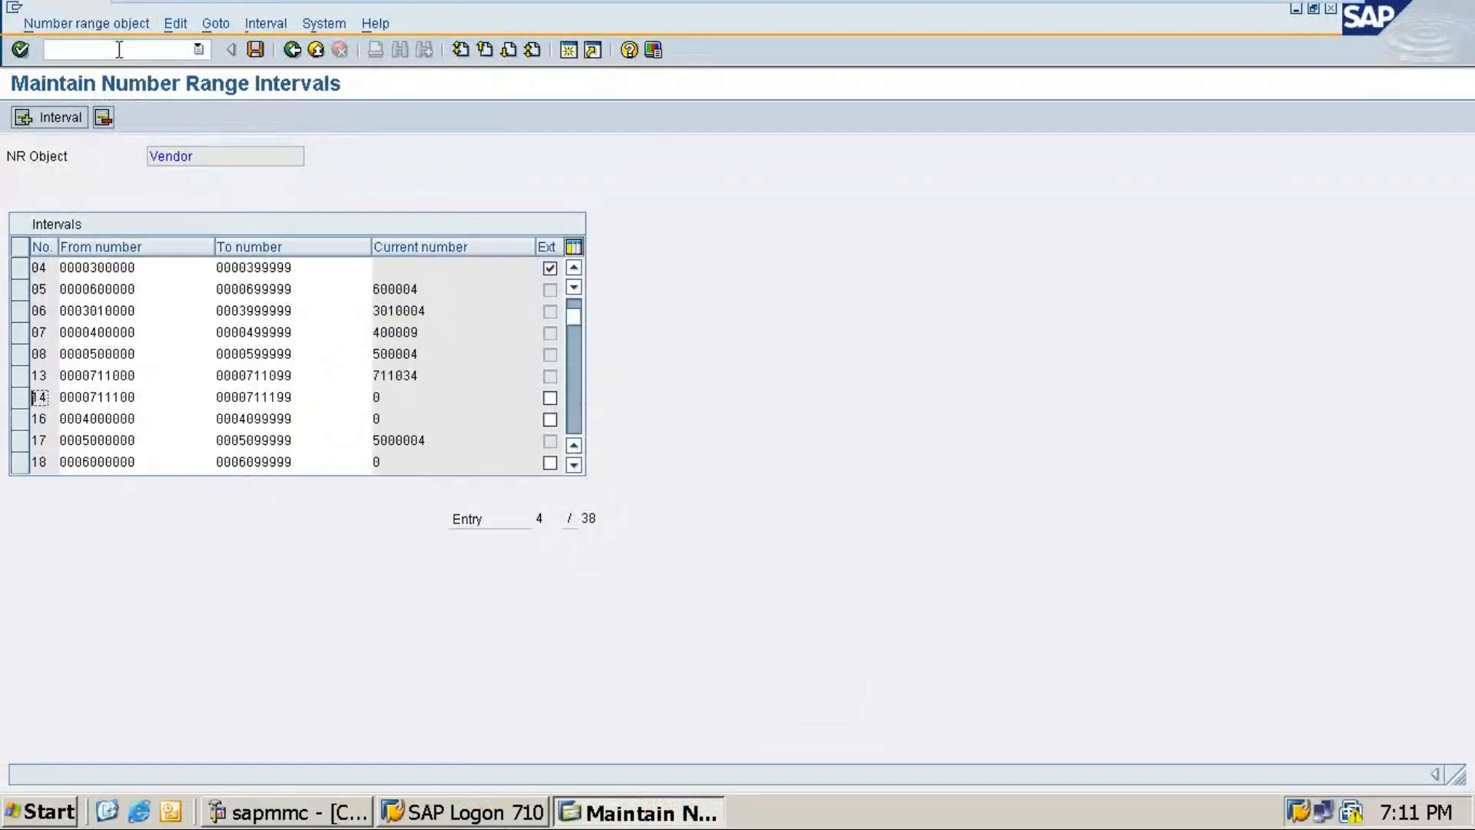
pyautogui.write('/nobas')
pyautogui.press('Return')
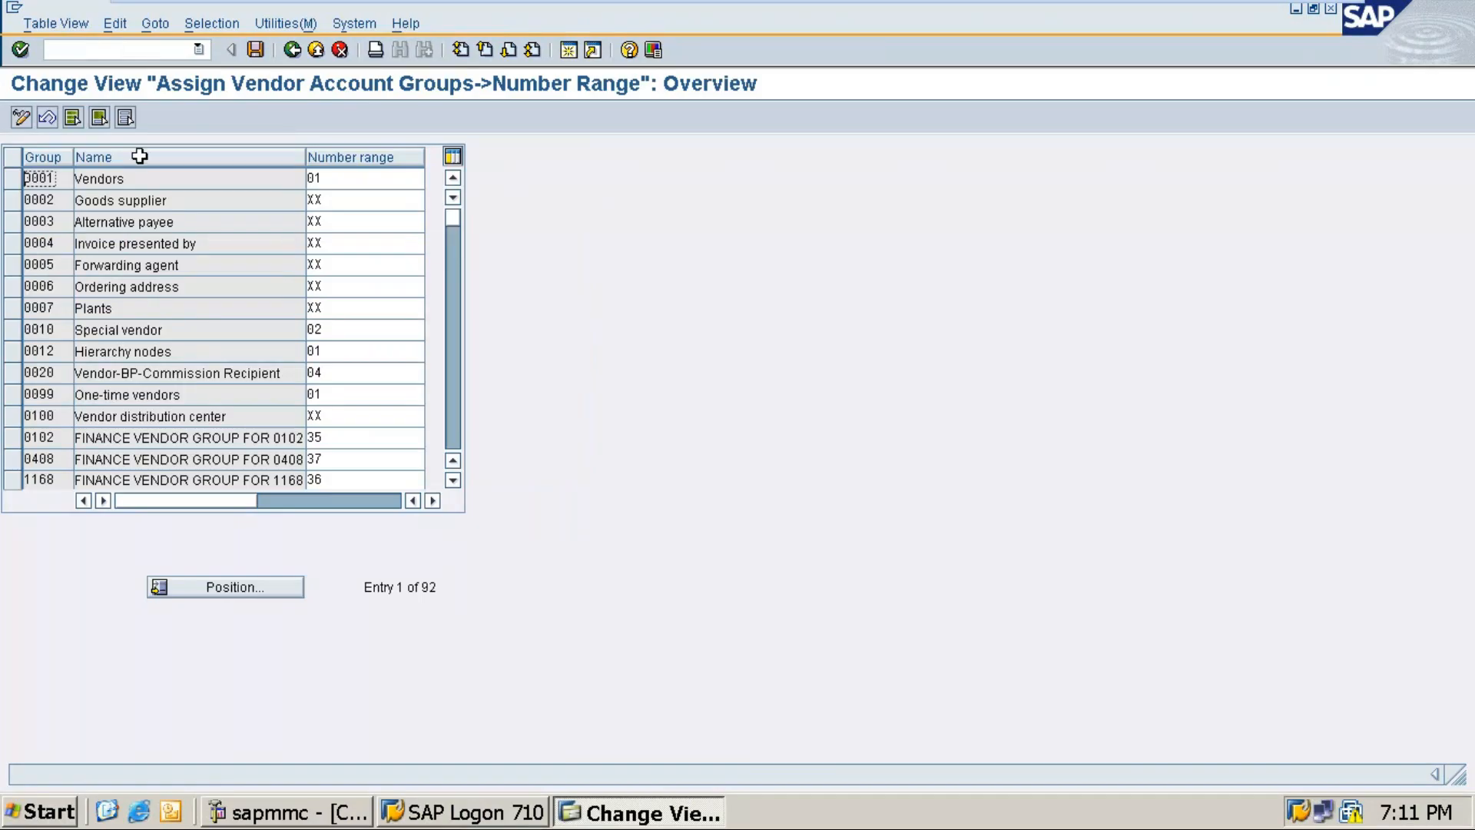
pyautogui.click(220, 588)
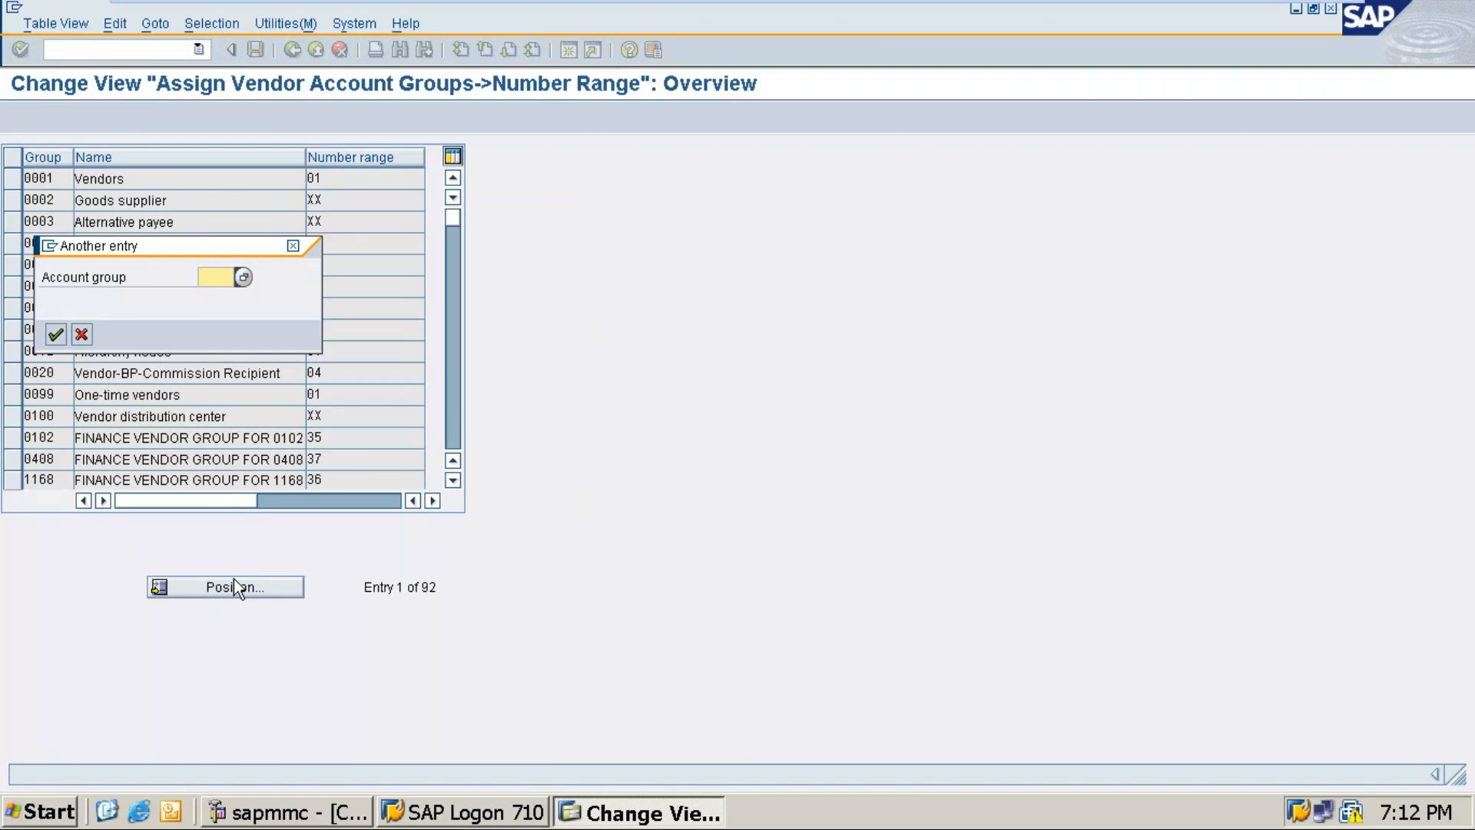
pyautogui.write('ry1v')
pyautogui.press('Return')
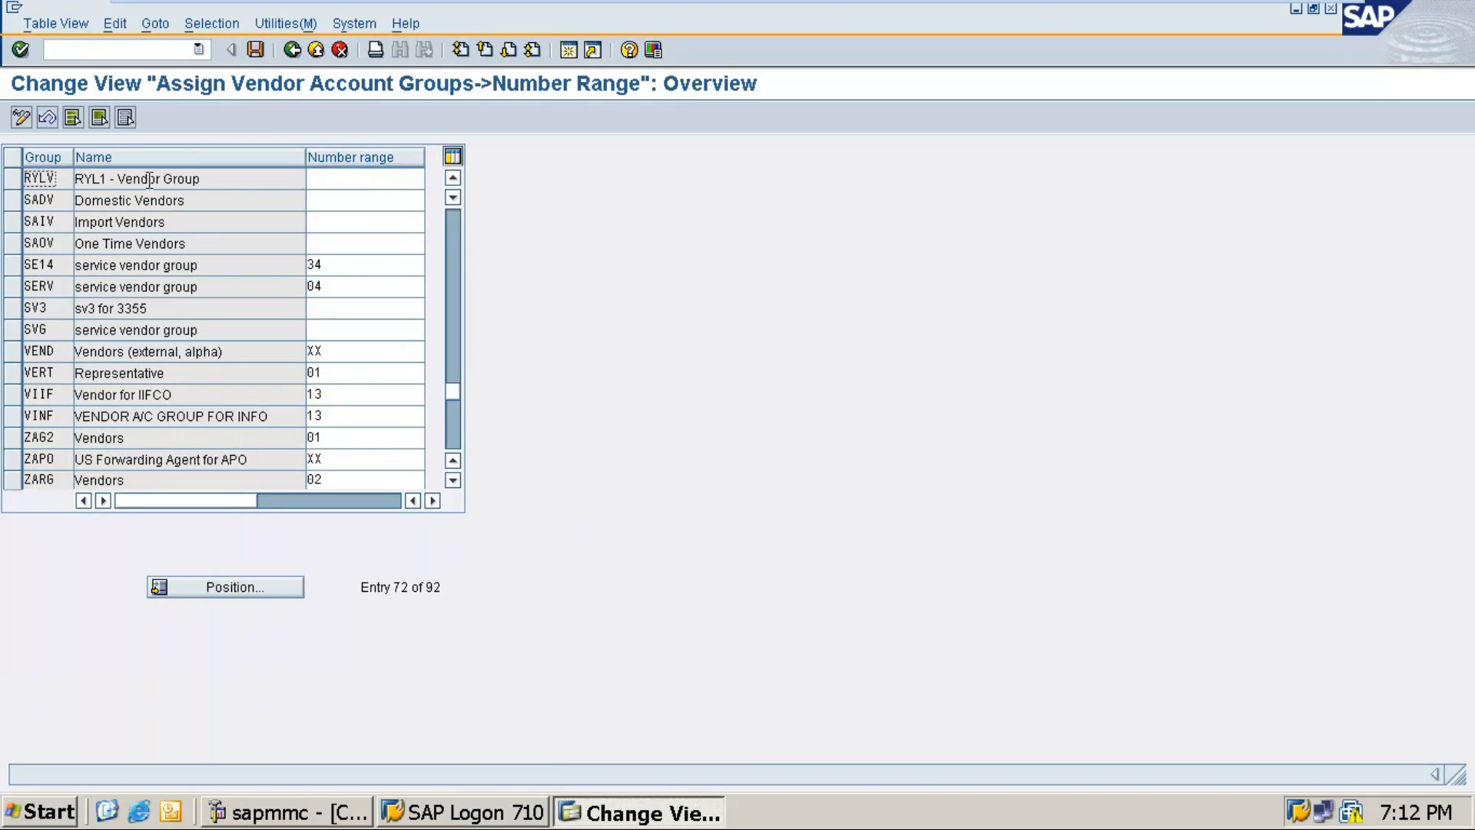
# Step: Enter number range 14 for RYLV and save it under the customizing request
pyautogui.click(334, 178)
pyautogui.write('14')
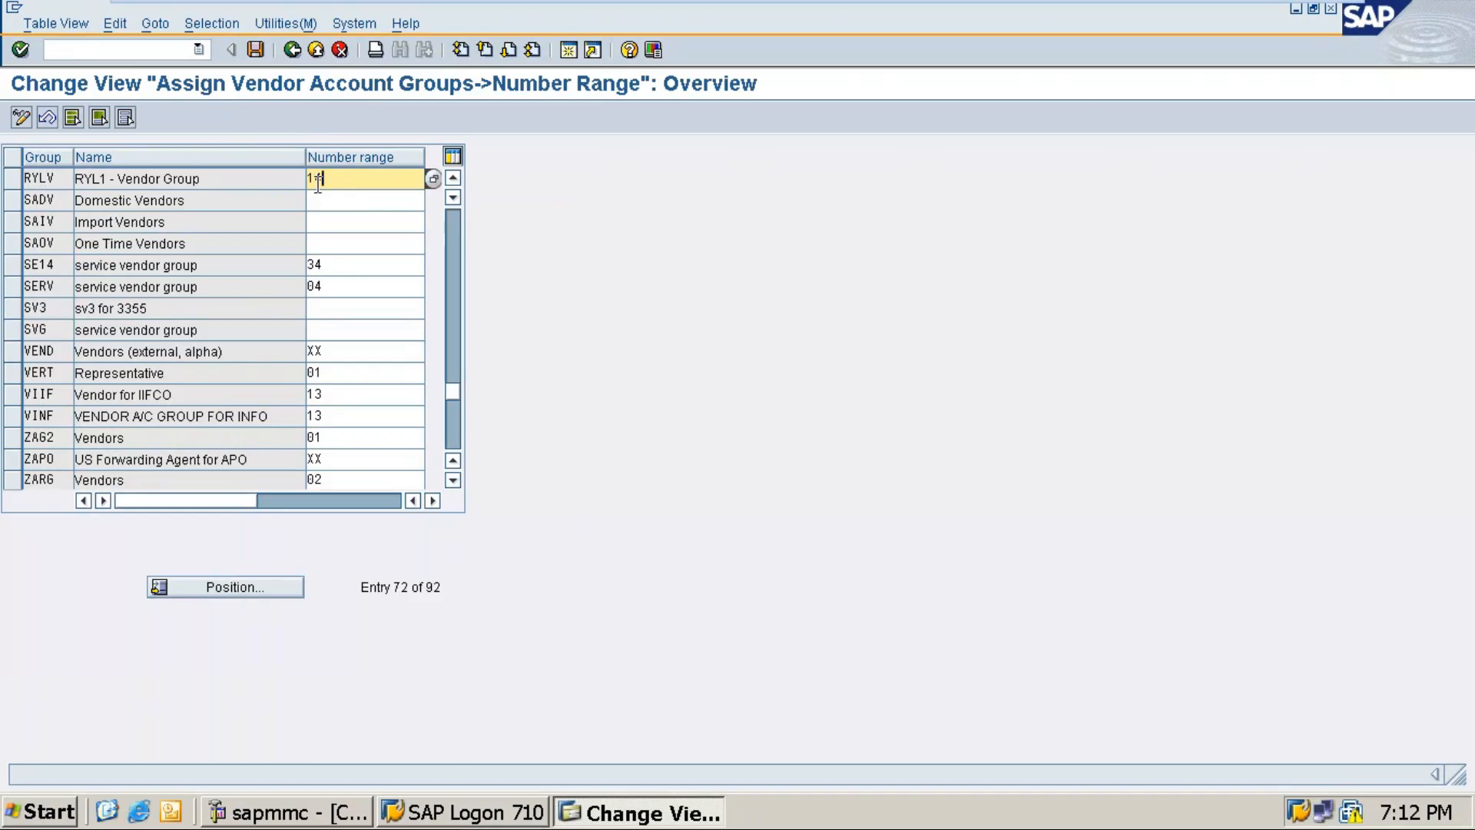
pyautogui.click(262, 46)
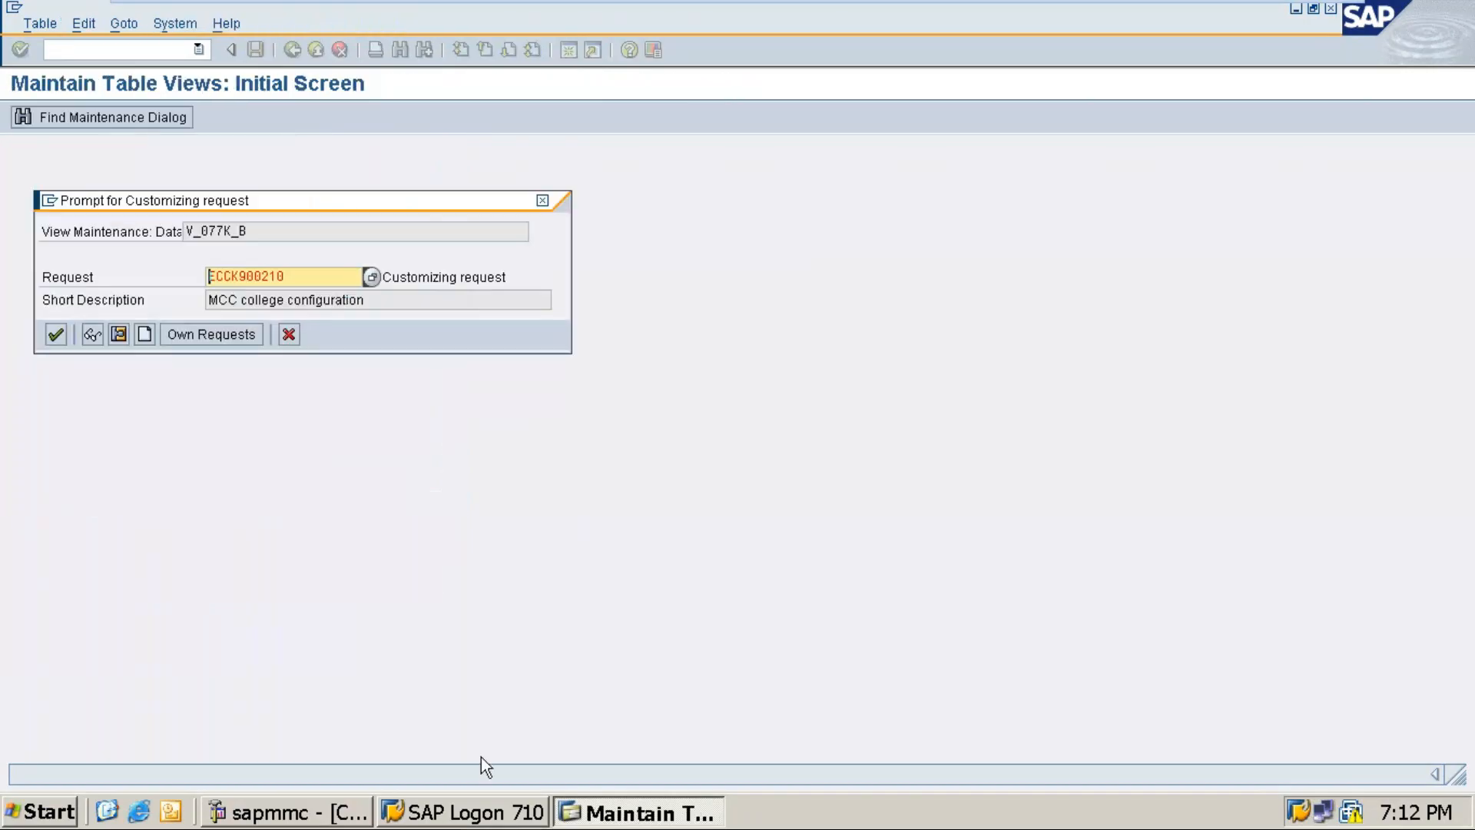
pyautogui.click(56, 335)
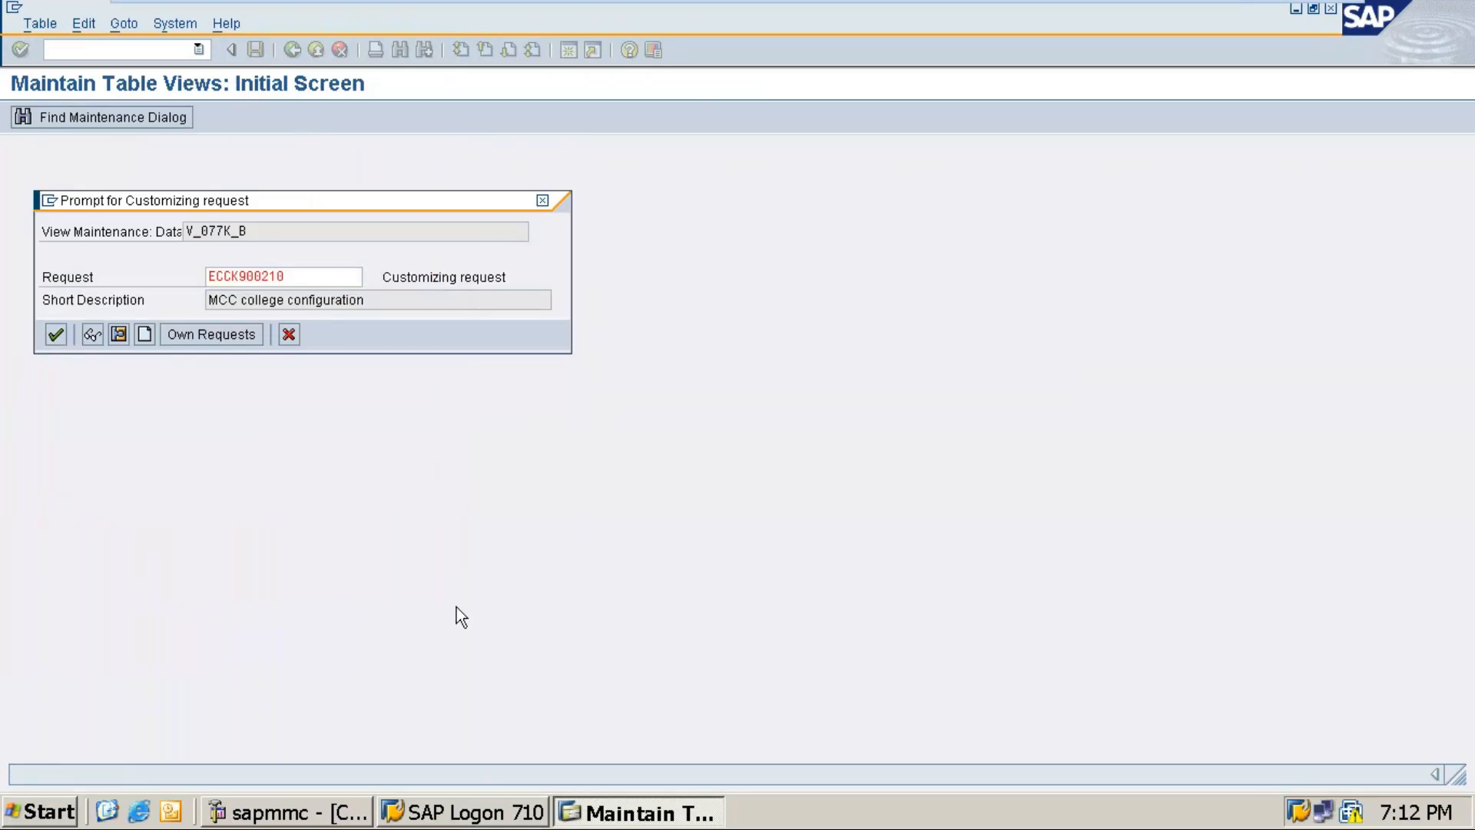
pyautogui.moveTo(1145, 4)
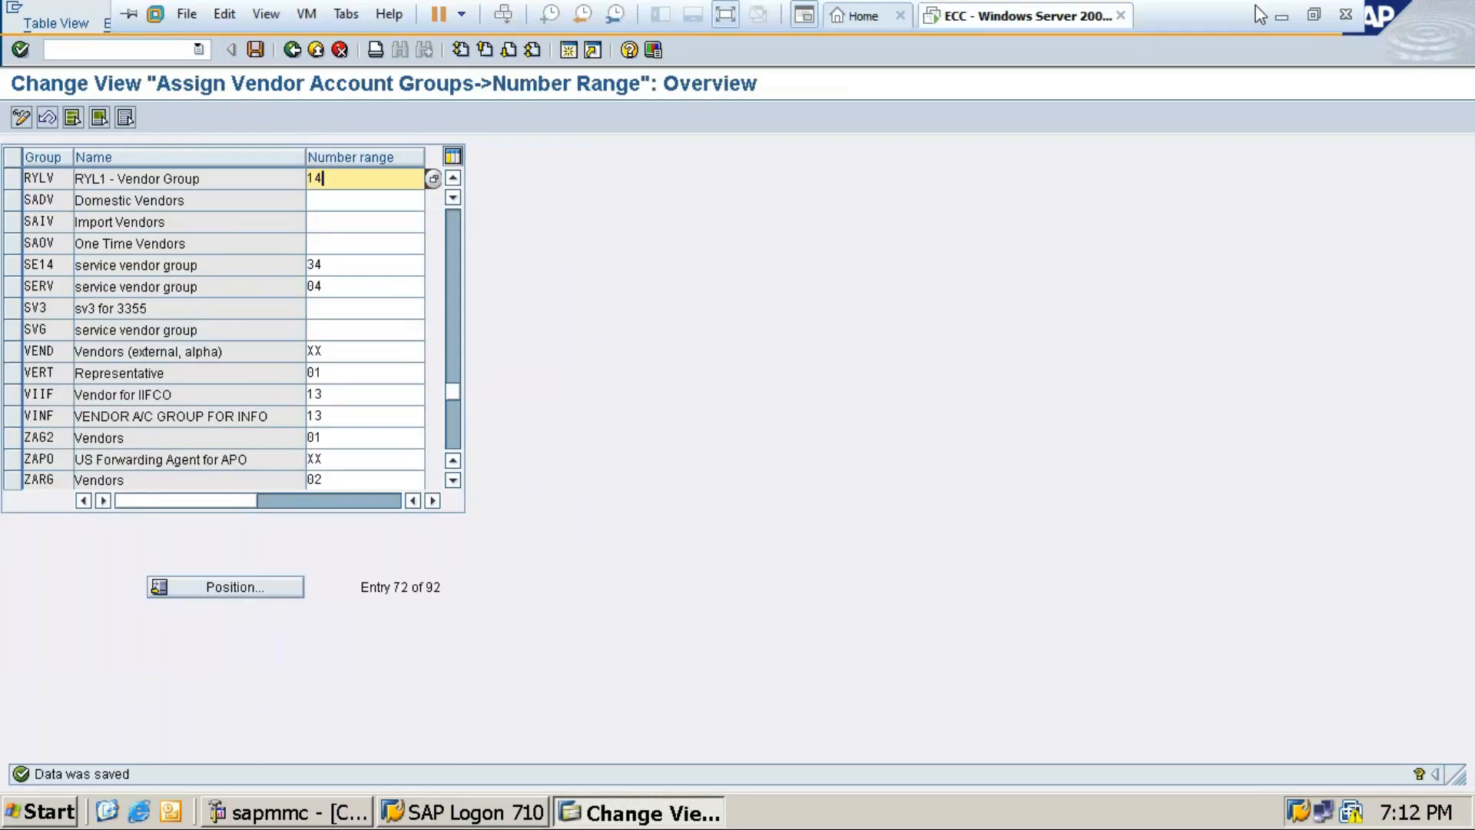
pyautogui.click(1280, 17)
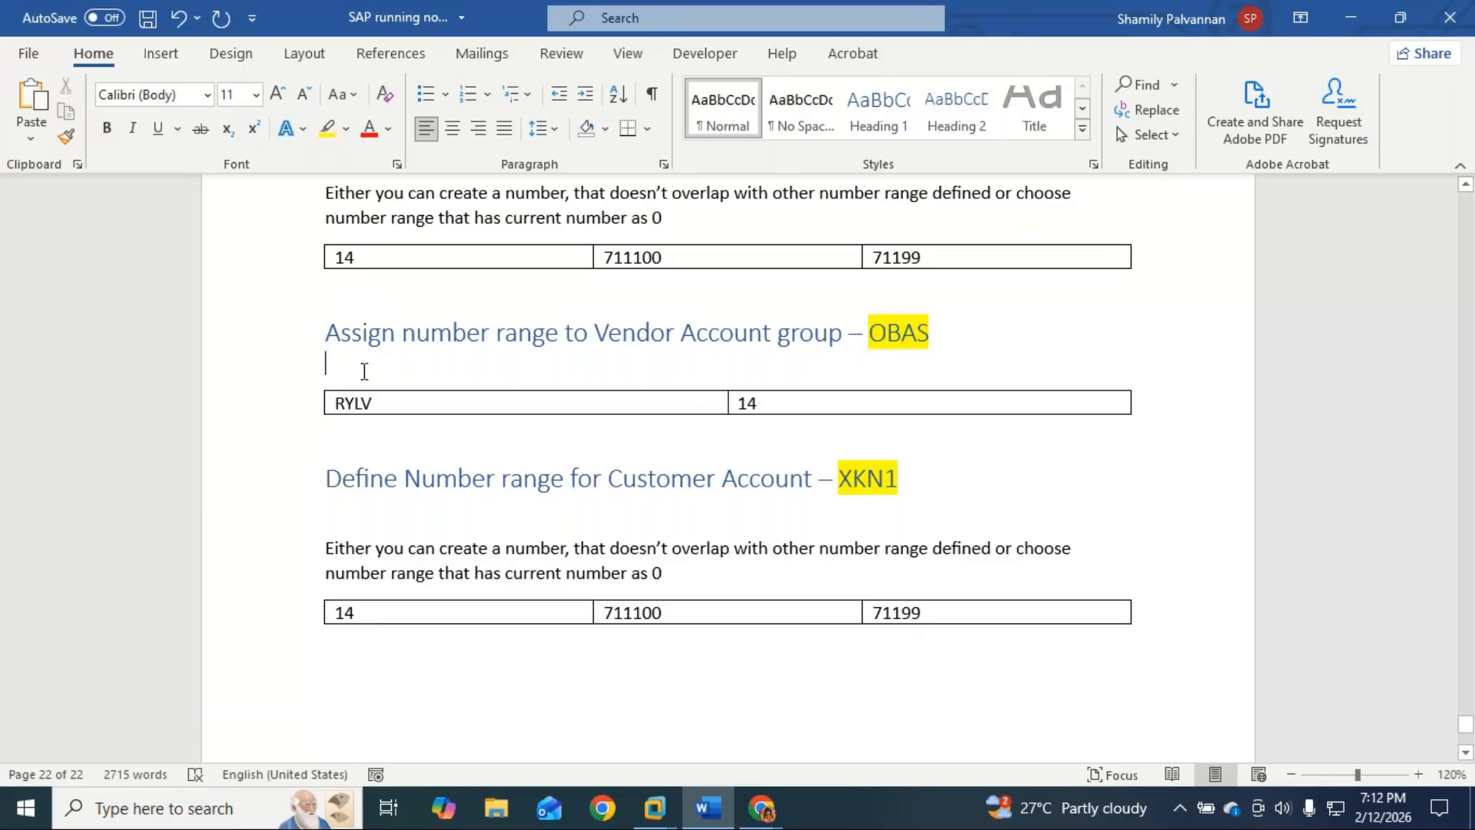
# Step: Under the OBAS heading, type the note 'Position – search for Vendor Account group'
pyautogui.press('Return')
pyautogui.write('pos')
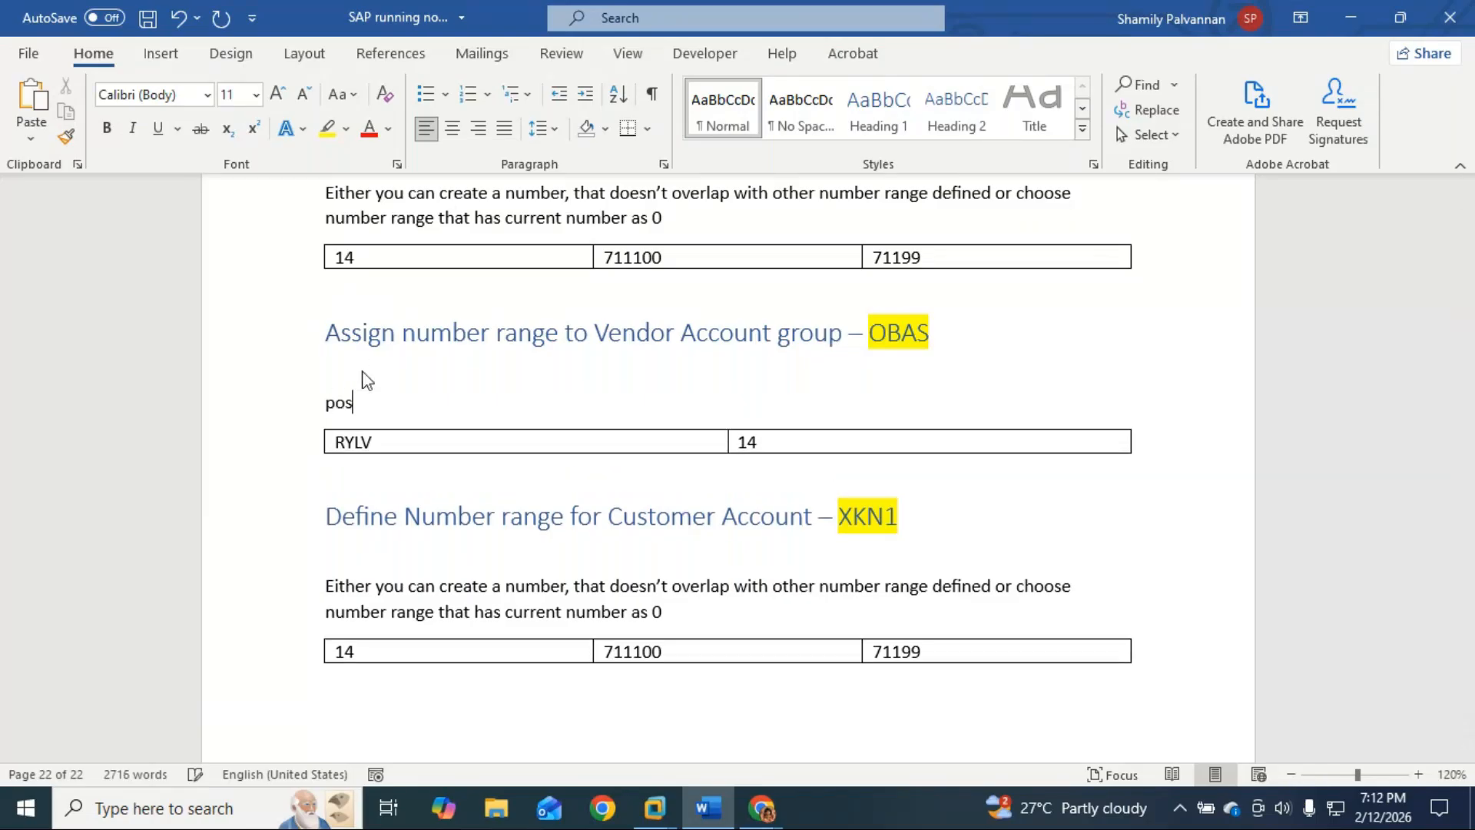
pyautogui.write('ti')
pyautogui.press('BackSpace')
pyautogui.press('BackSpace')
pyautogui.write('ition')
pyautogui.write(' --')
pyautogui.write(' sear')
pyautogui.write('ch for Ac')
pyautogui.write('count')
pyautogui.press('BackSpace')
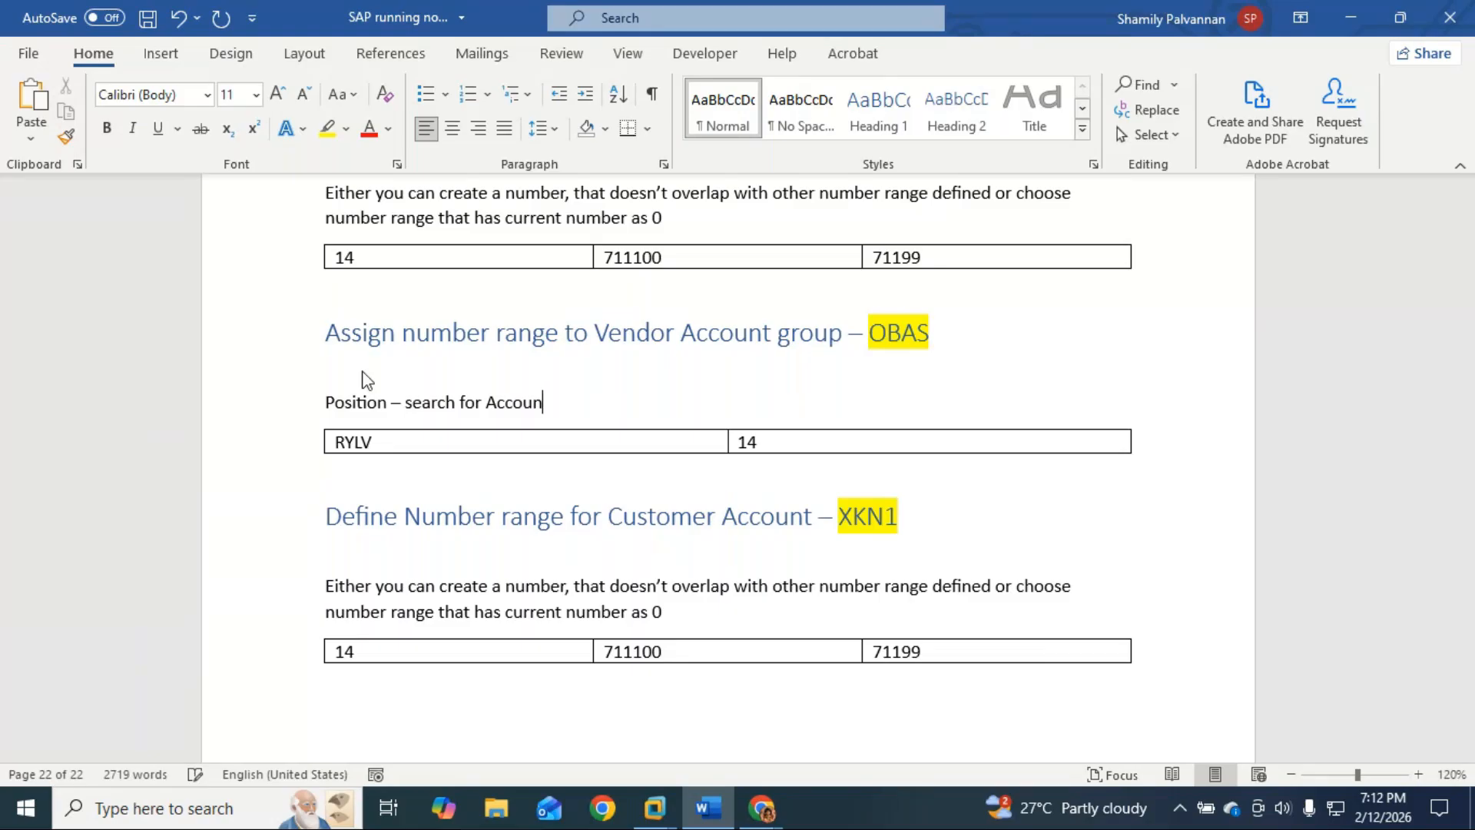
pyautogui.press('BackSpace')
pyautogui.press('BackSpace')
pyautogui.press('BackSpace')
pyautogui.press('BackSpace')
pyautogui.press('BackSpace')
pyautogui.press('BackSpace')
pyautogui.write('Vers')
pyautogui.press('BackSpace')
pyautogui.press('BackSpace')
pyautogui.write('ndor Accp')
pyautogui.write('unt')
pyautogui.press('BackSpace')
pyautogui.press('BackSpace')
pyautogui.press('BackSpace')
pyautogui.press('BackSpace')
pyautogui.write('ount')
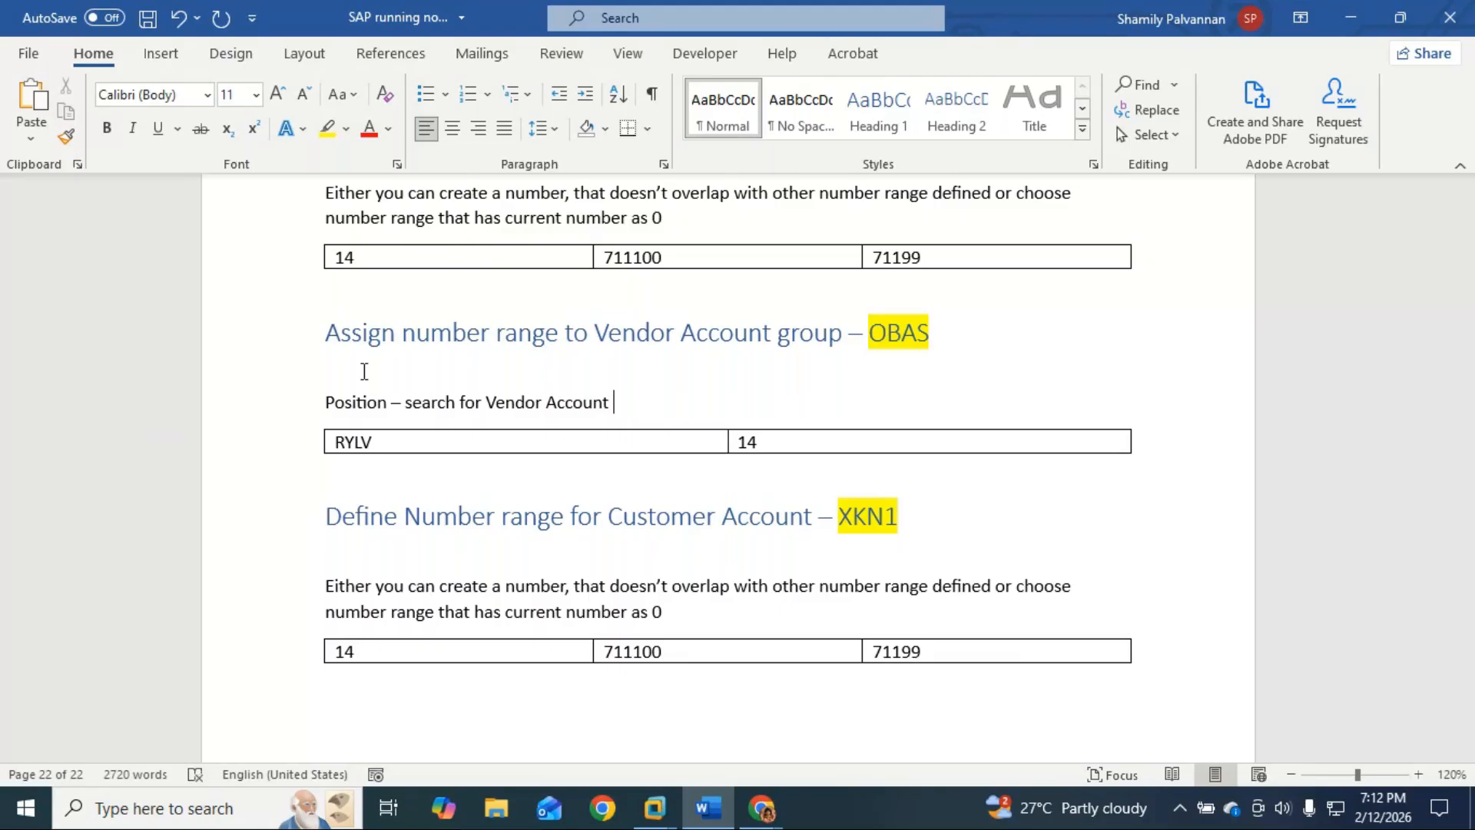
pyautogui.write(' gro')
pyautogui.write('uo')
pyautogui.press('BackSpace')
pyautogui.write('p')
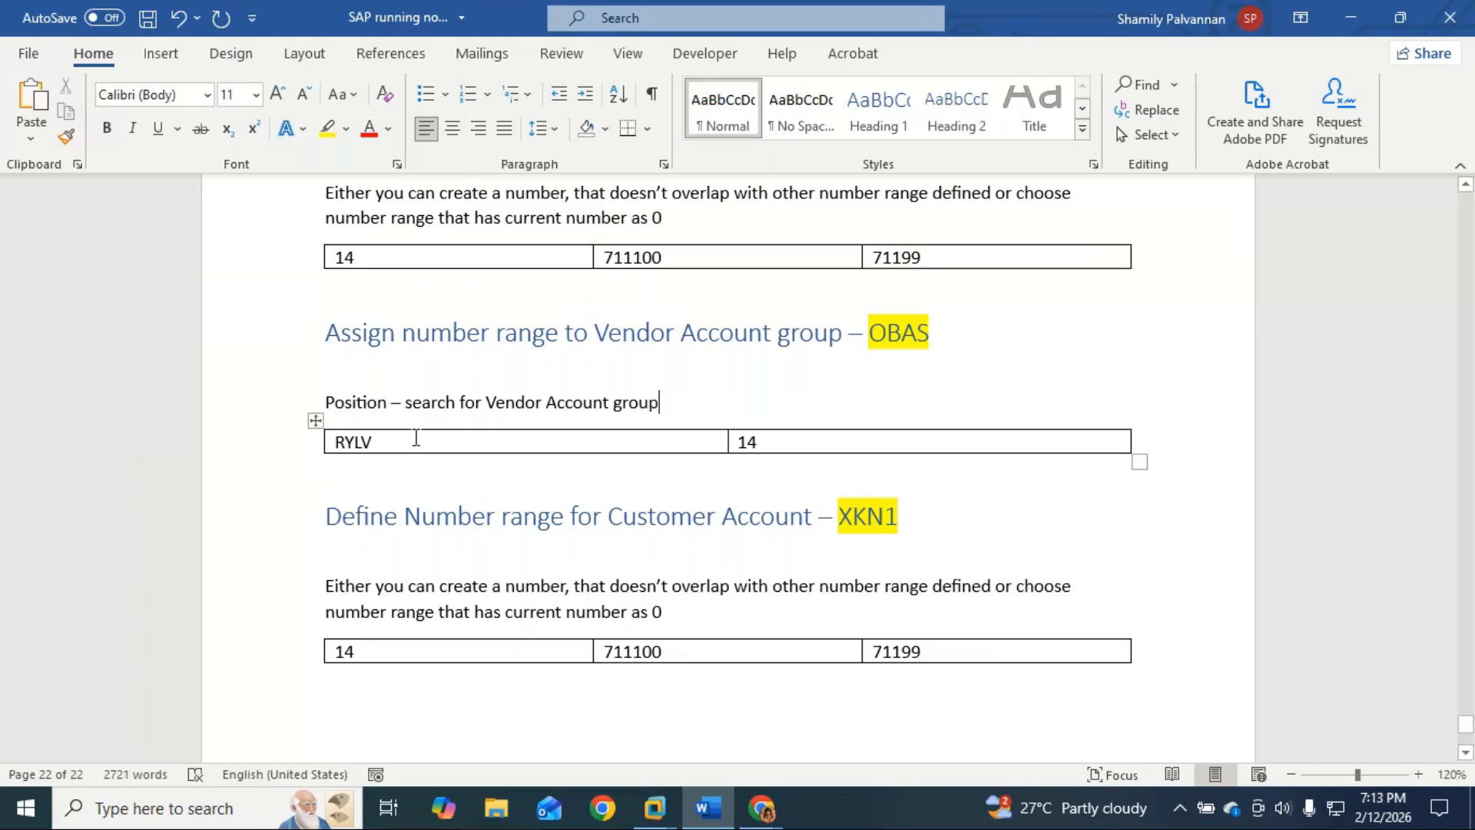
pyautogui.click(461, 437)
pyautogui.click(785, 435)
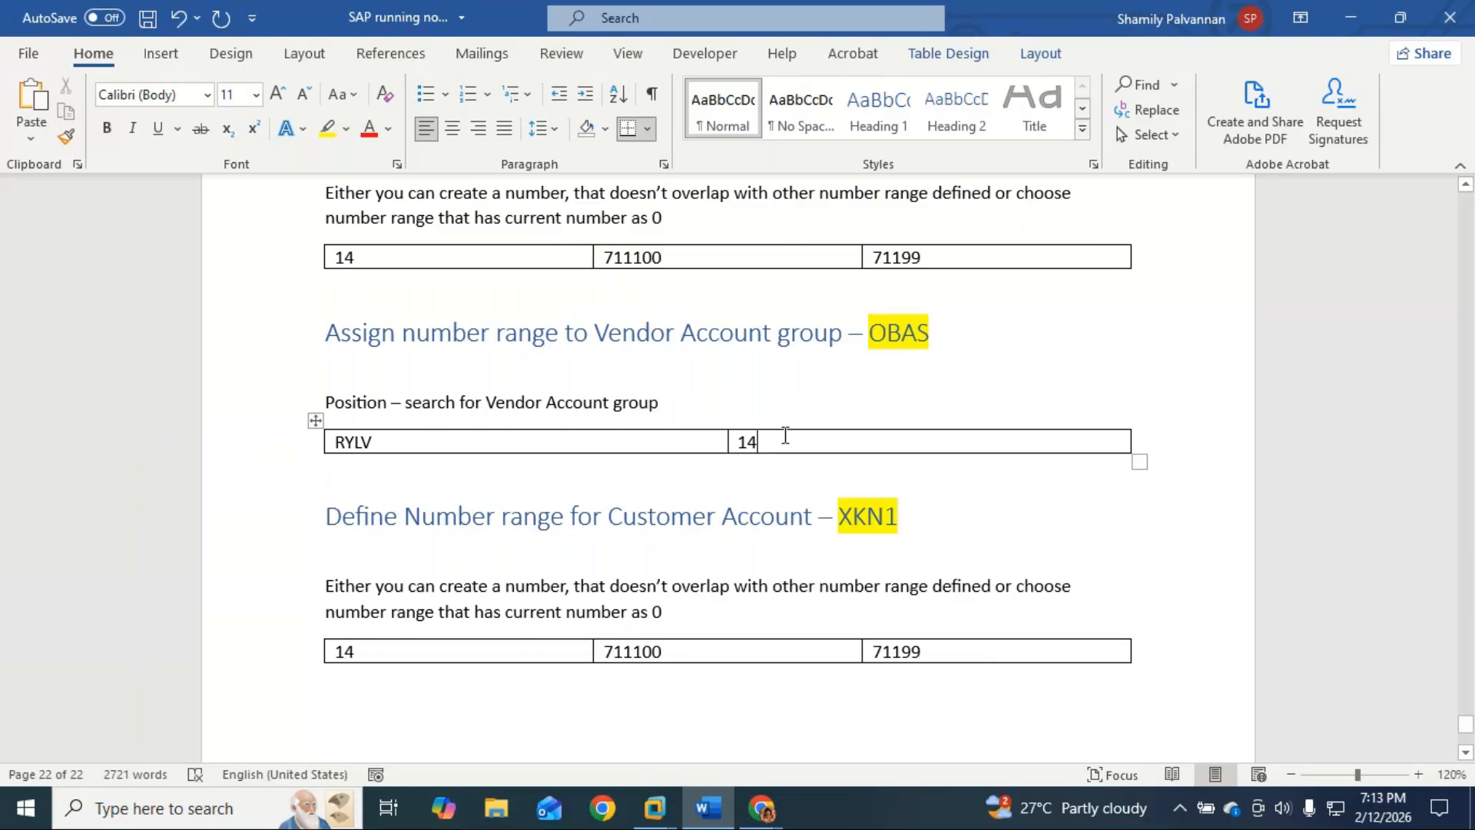
# Step: Change the Customer Account heading's code XKN1 to XDN1
pyautogui.scroll(-2, 783, 435)
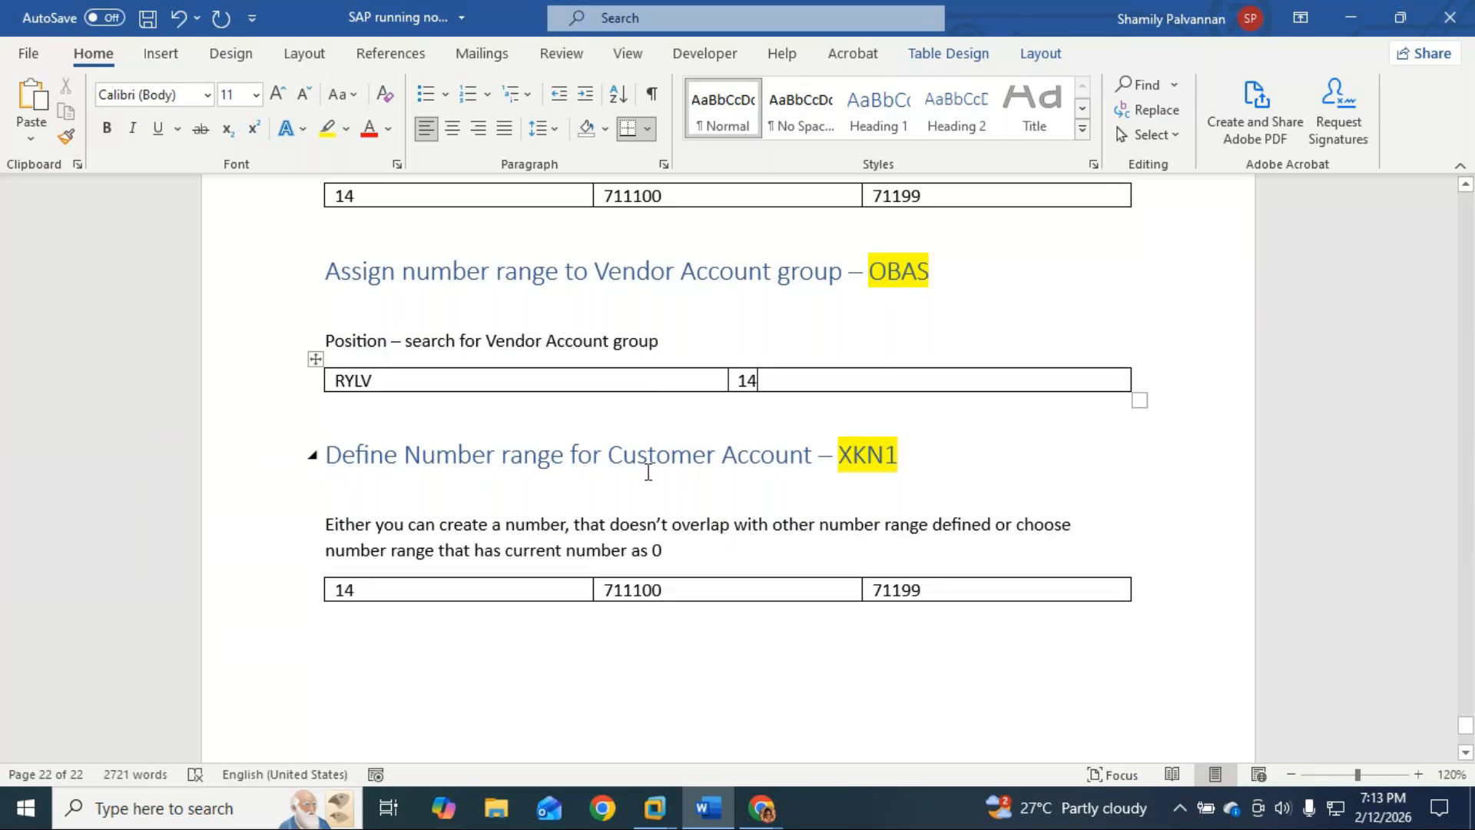
pyautogui.scroll(6, 648, 472)
pyautogui.scroll(-7, 648, 471)
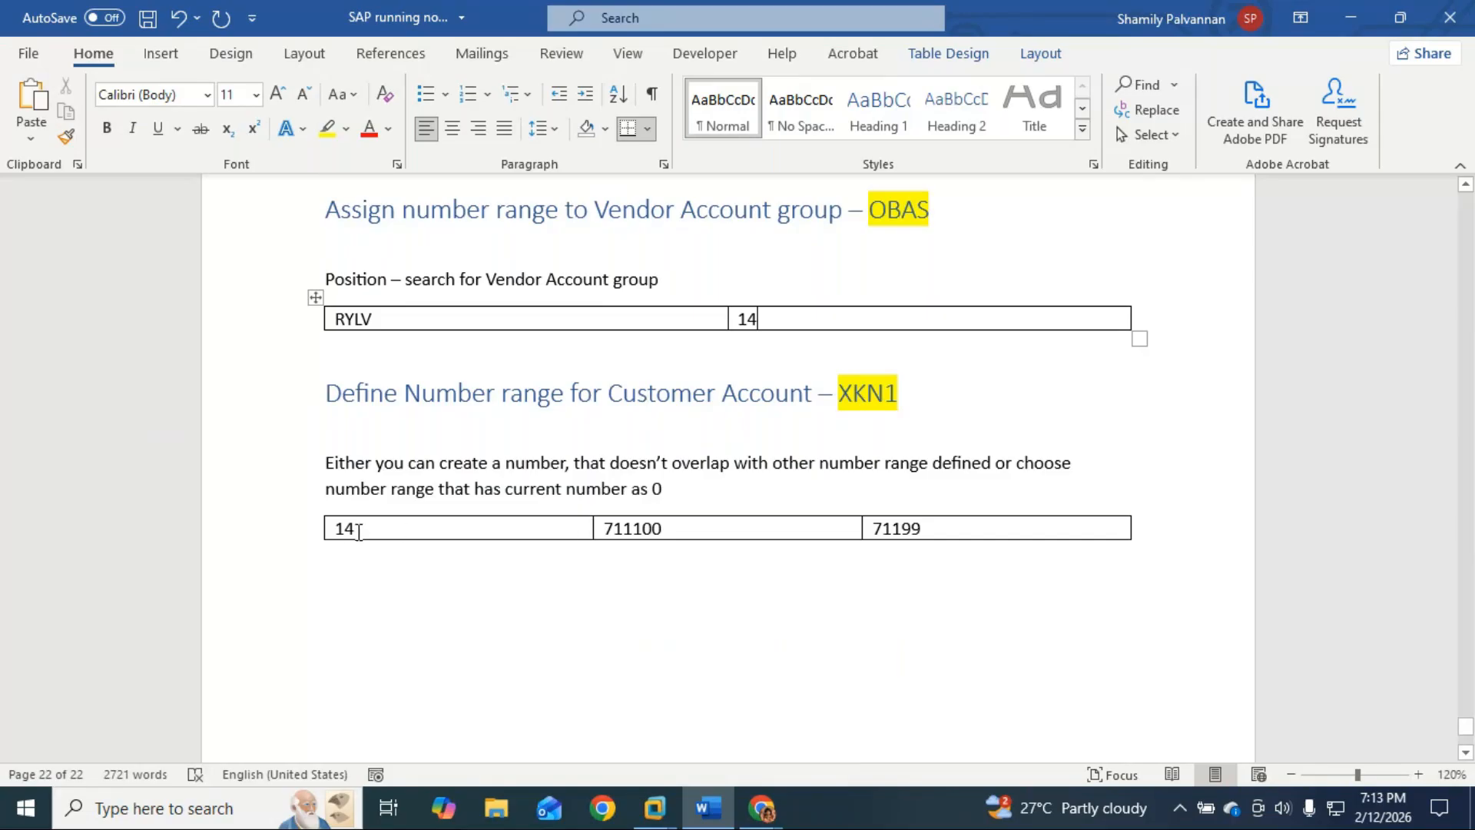
pyautogui.moveTo(338, 530); pyautogui.dragTo(952, 534)
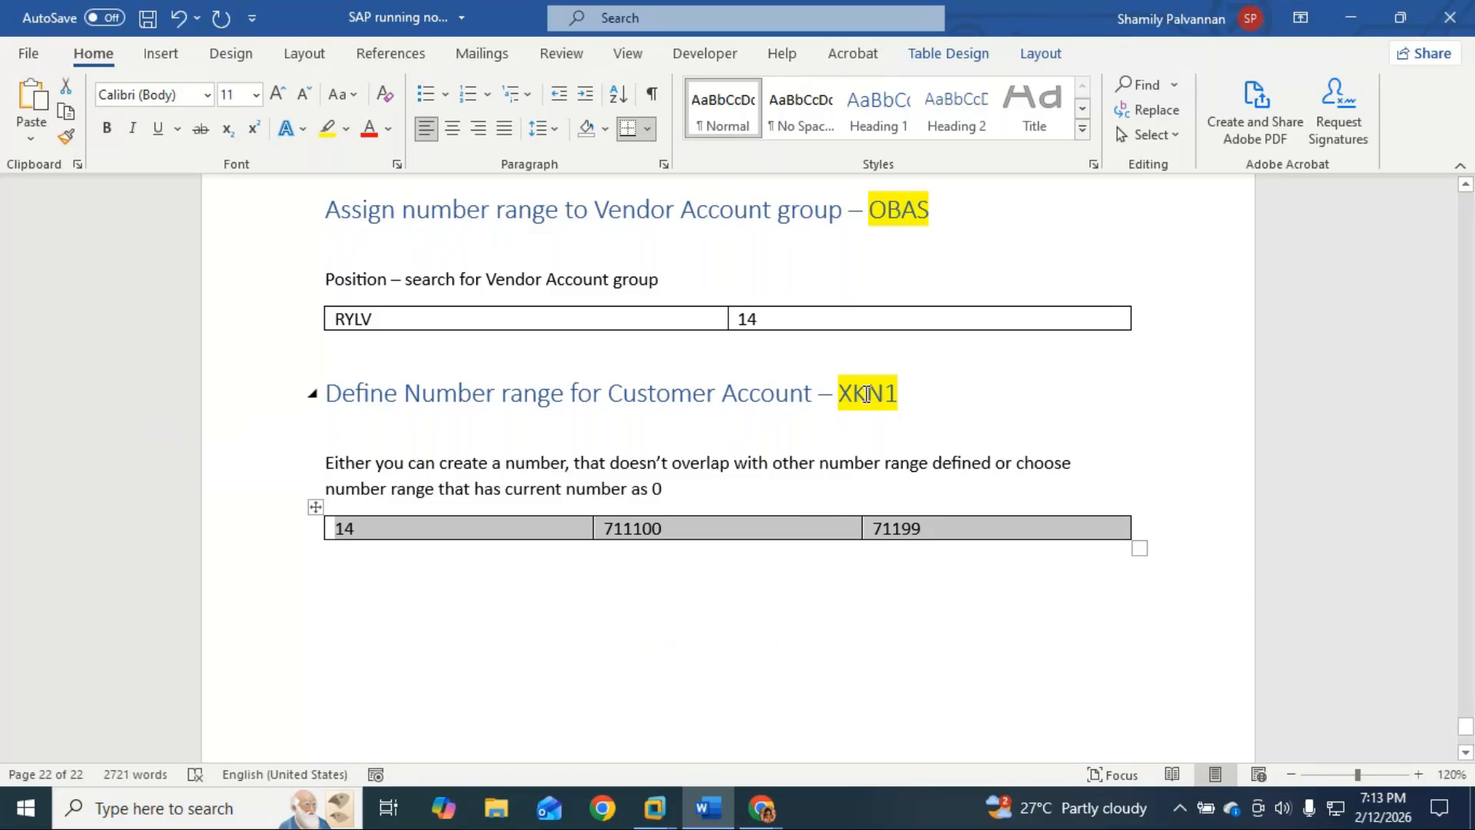
pyautogui.click(862, 395)
pyautogui.press('BackSpace')
pyautogui.write('D')
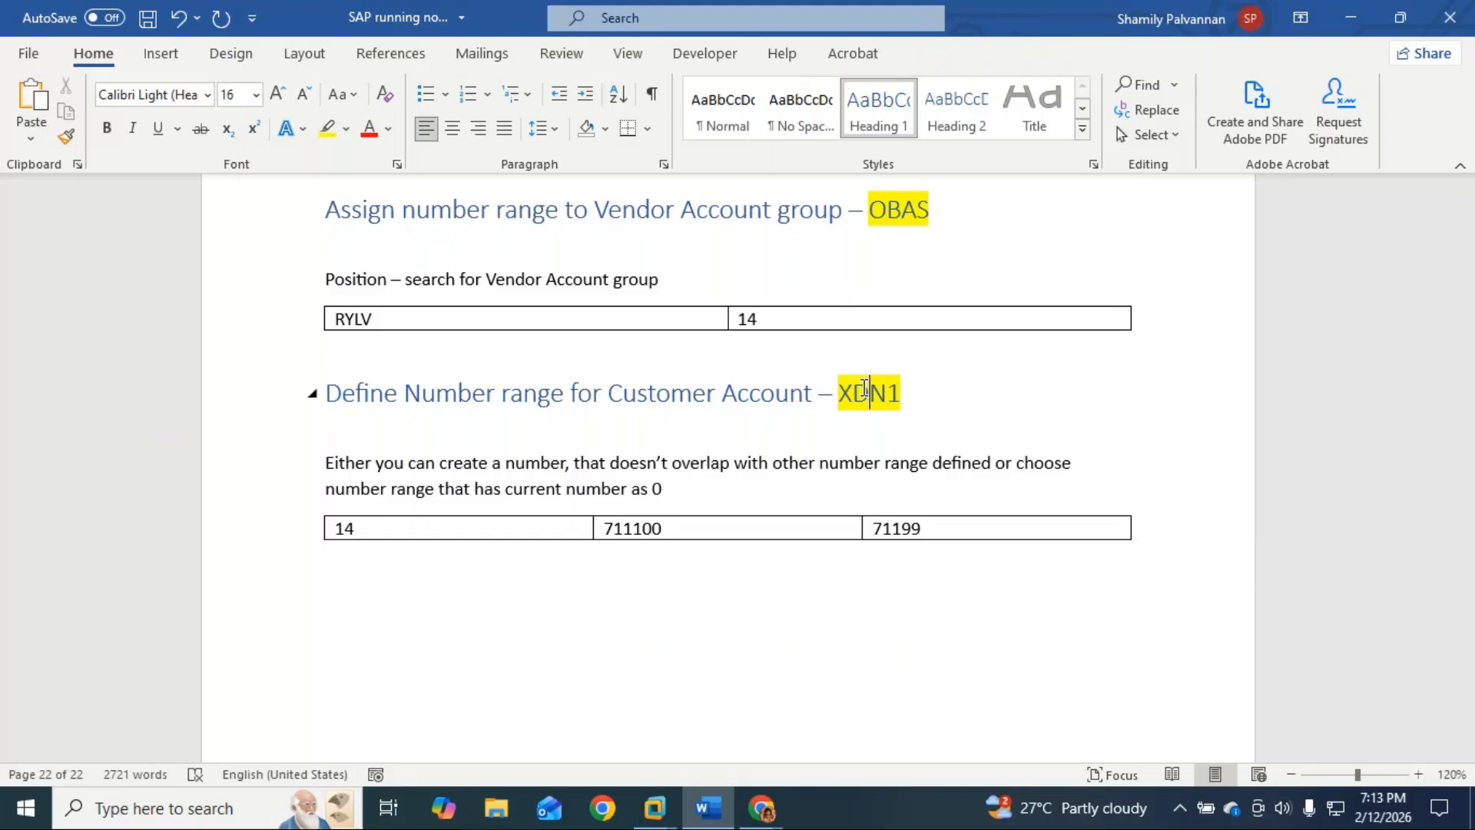
pyautogui.moveTo(653, 810)
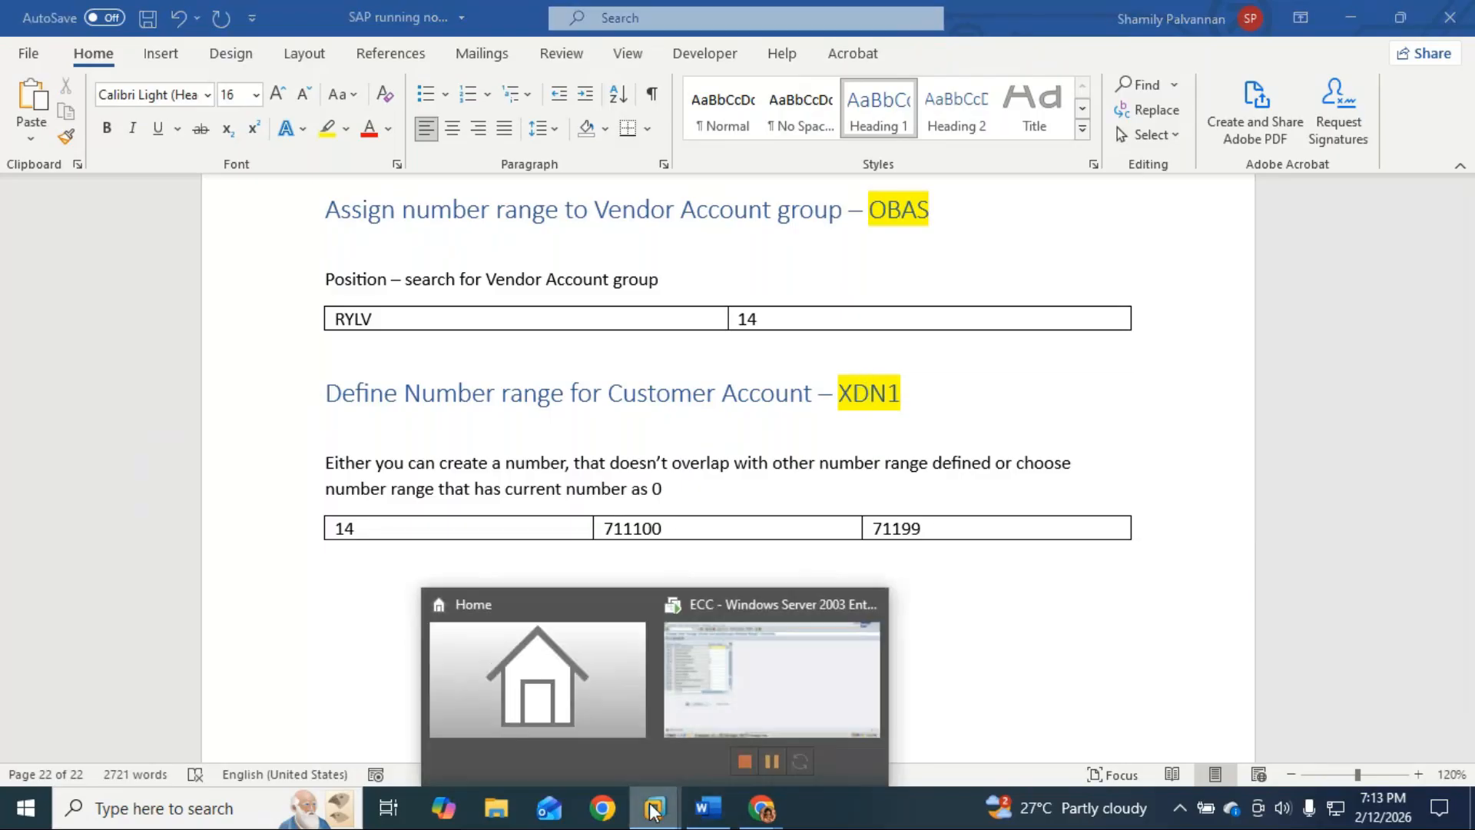
pyautogui.click(700, 710)
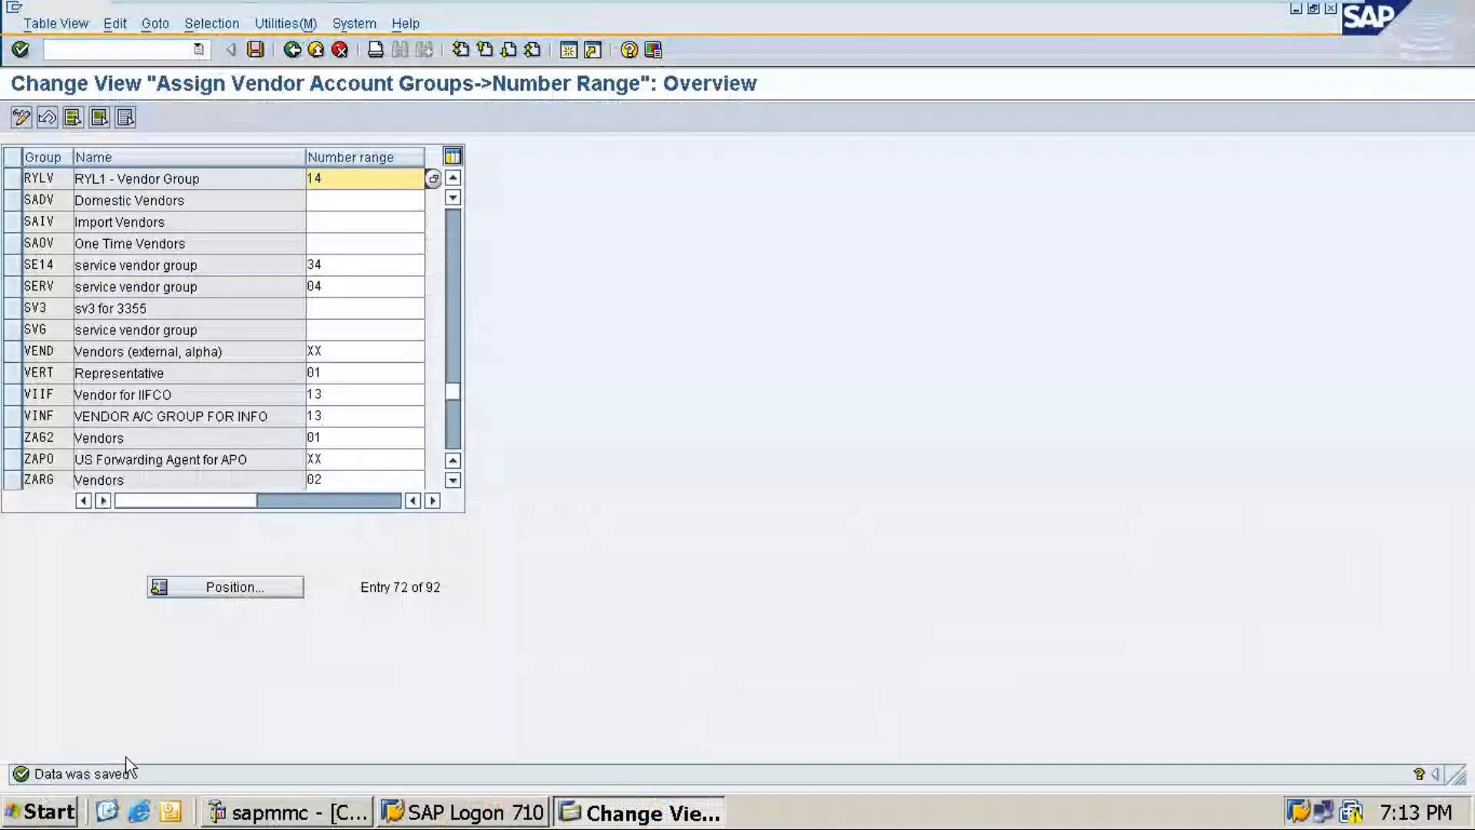
pyautogui.click(102, 48)
pyautogui.write('/nxdn')
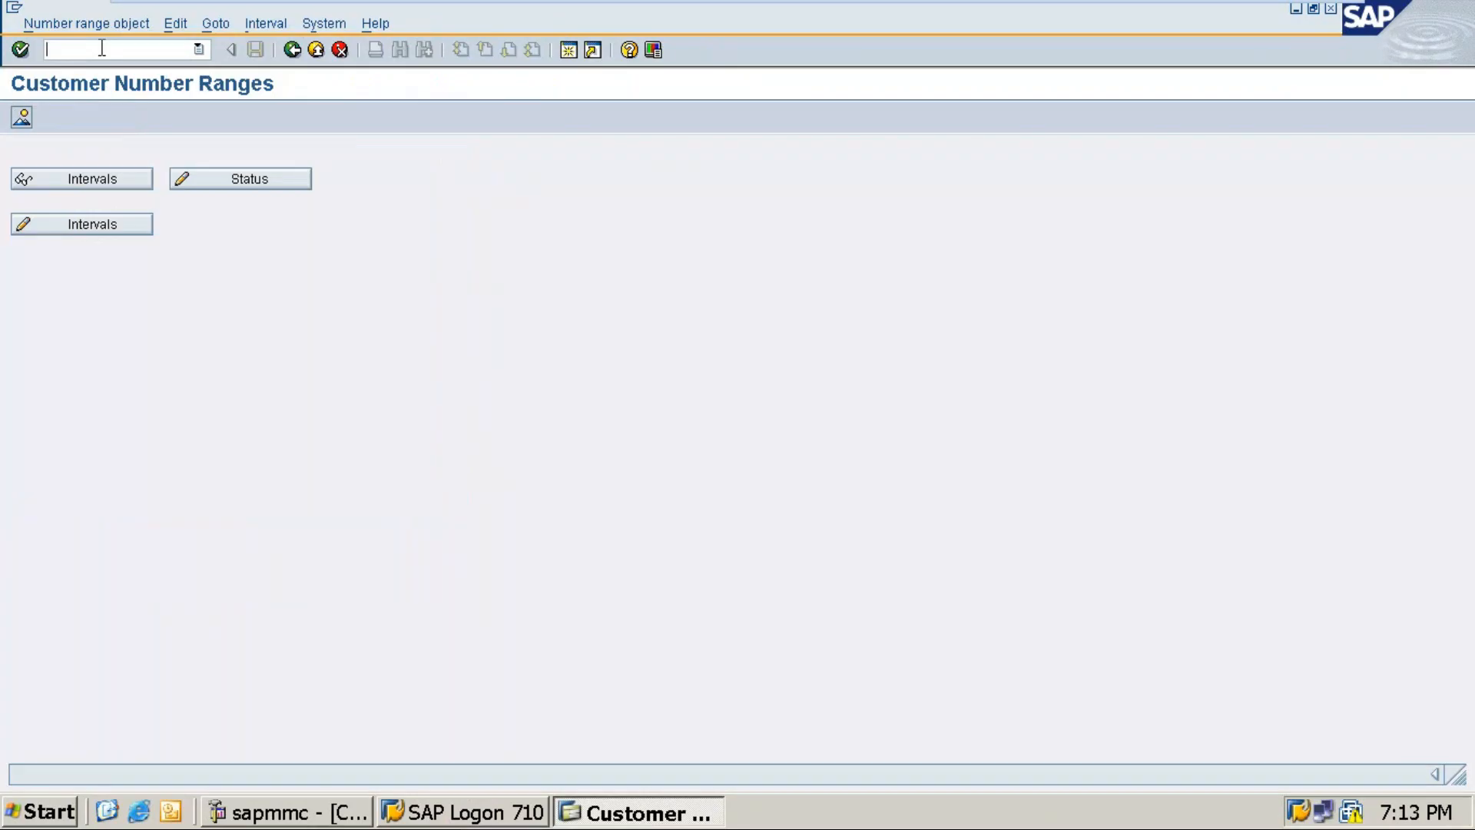
pyautogui.click(92, 221)
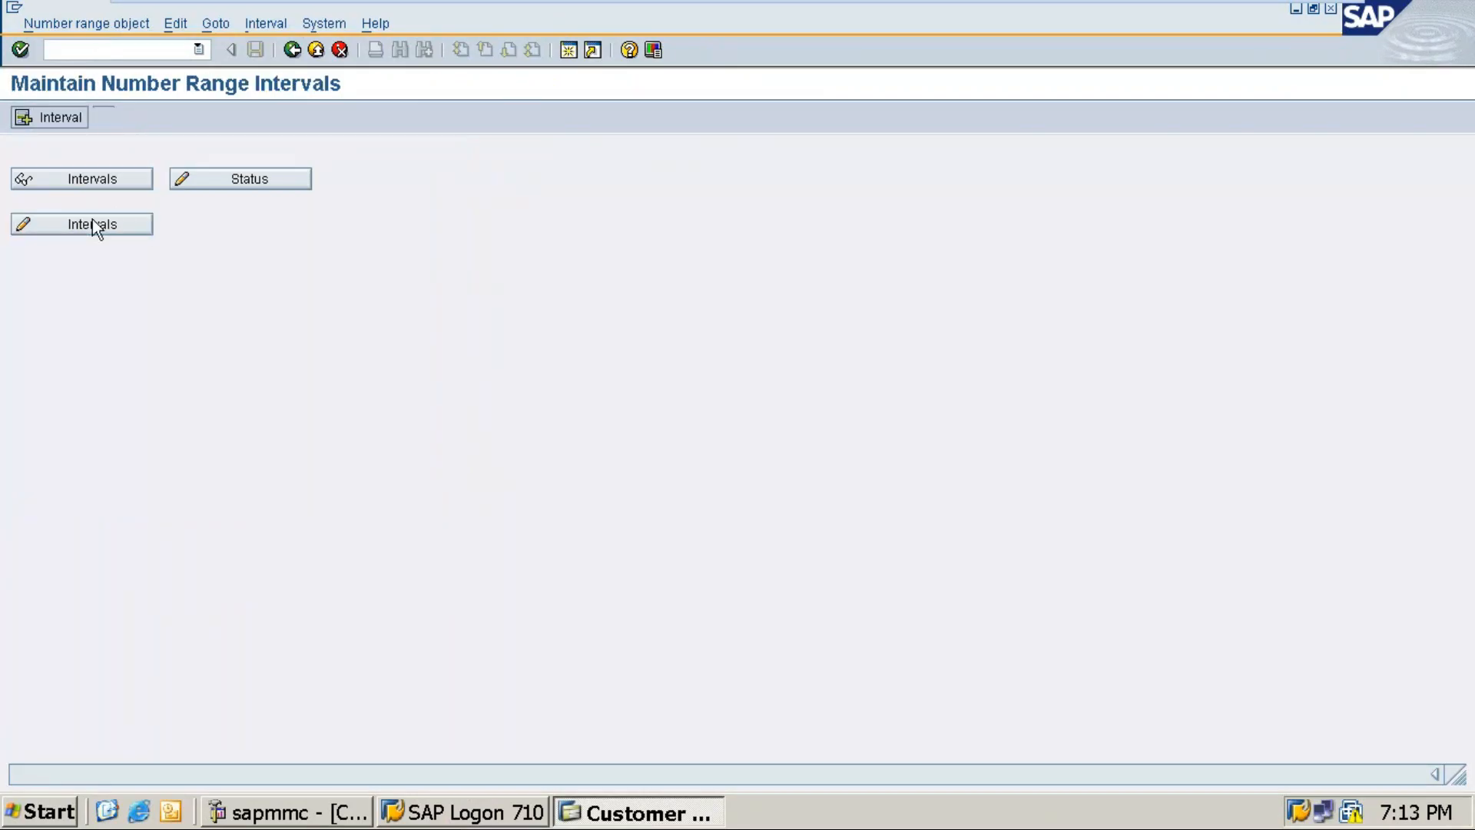
pyautogui.scroll(-7, 259, 352)
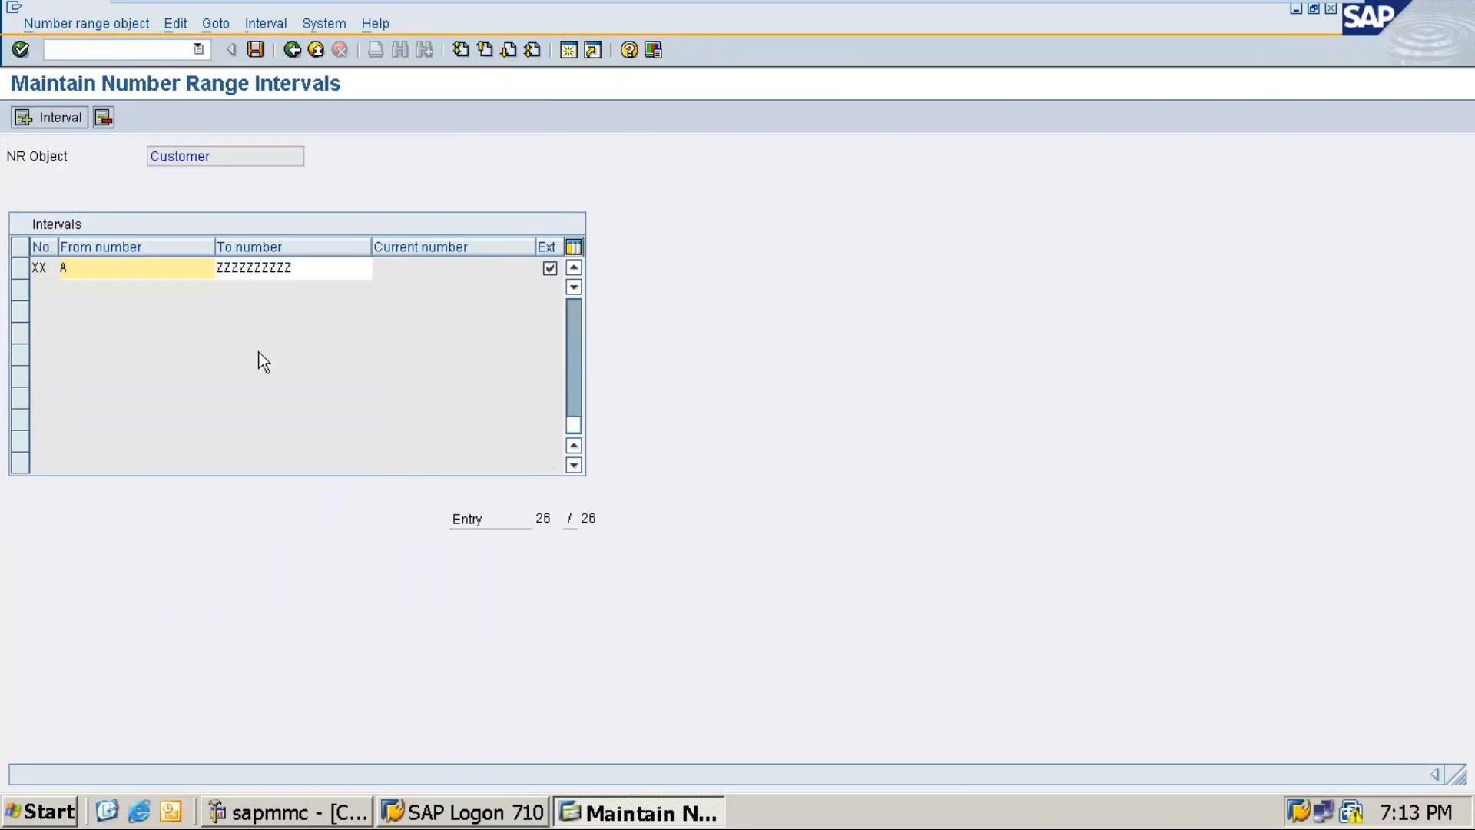
pyautogui.scroll(5, 364, 362)
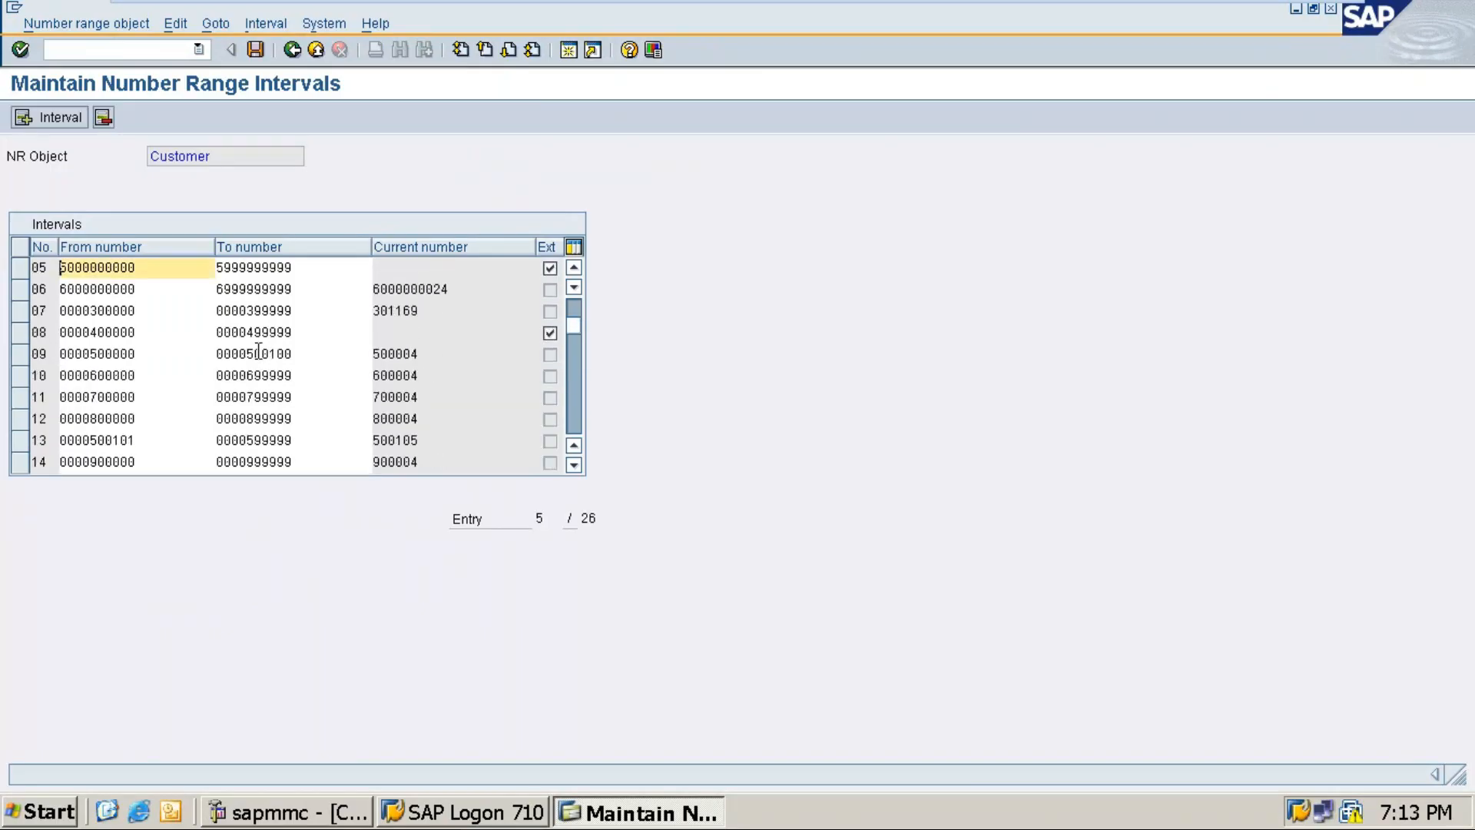
pyautogui.scroll(-2, 364, 362)
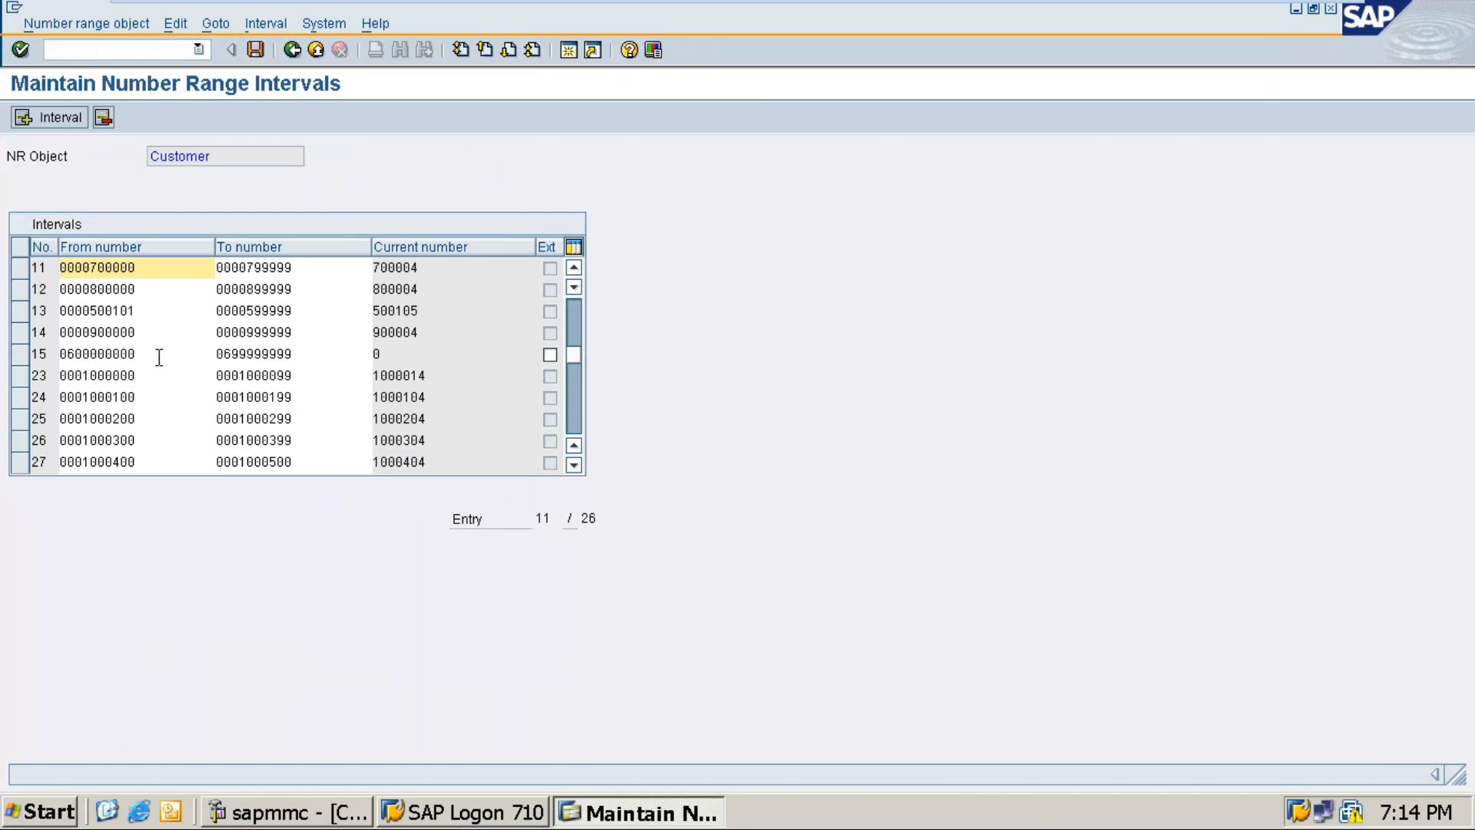
# Step: In Word's XDN1 table, replace 14, 711100 and 71199 with 15, 600000000 and 699999999
pyautogui.click(1280, 16)
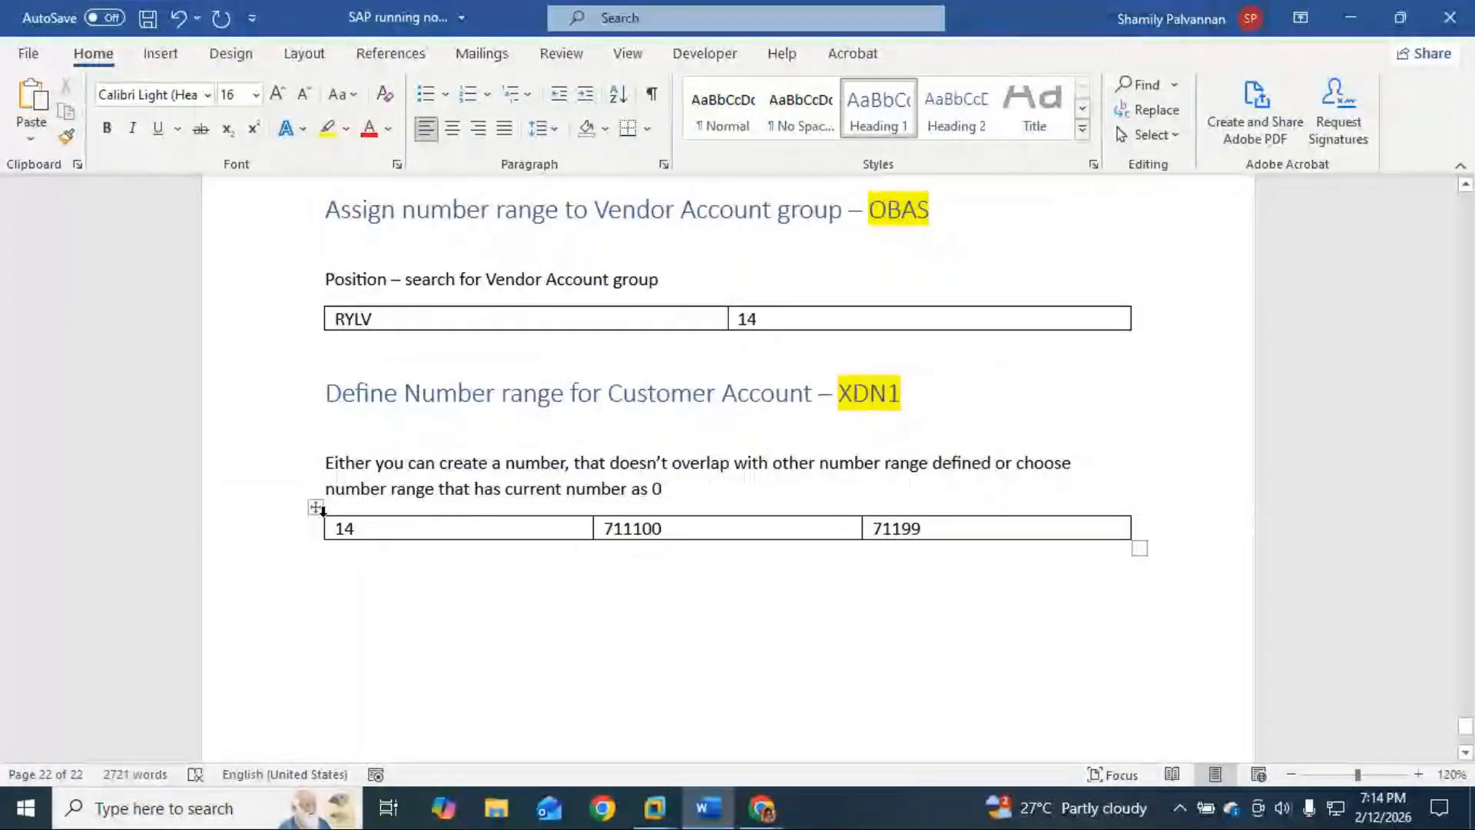
pyautogui.click(361, 527)
pyautogui.press('BackSpace')
pyautogui.write('5')
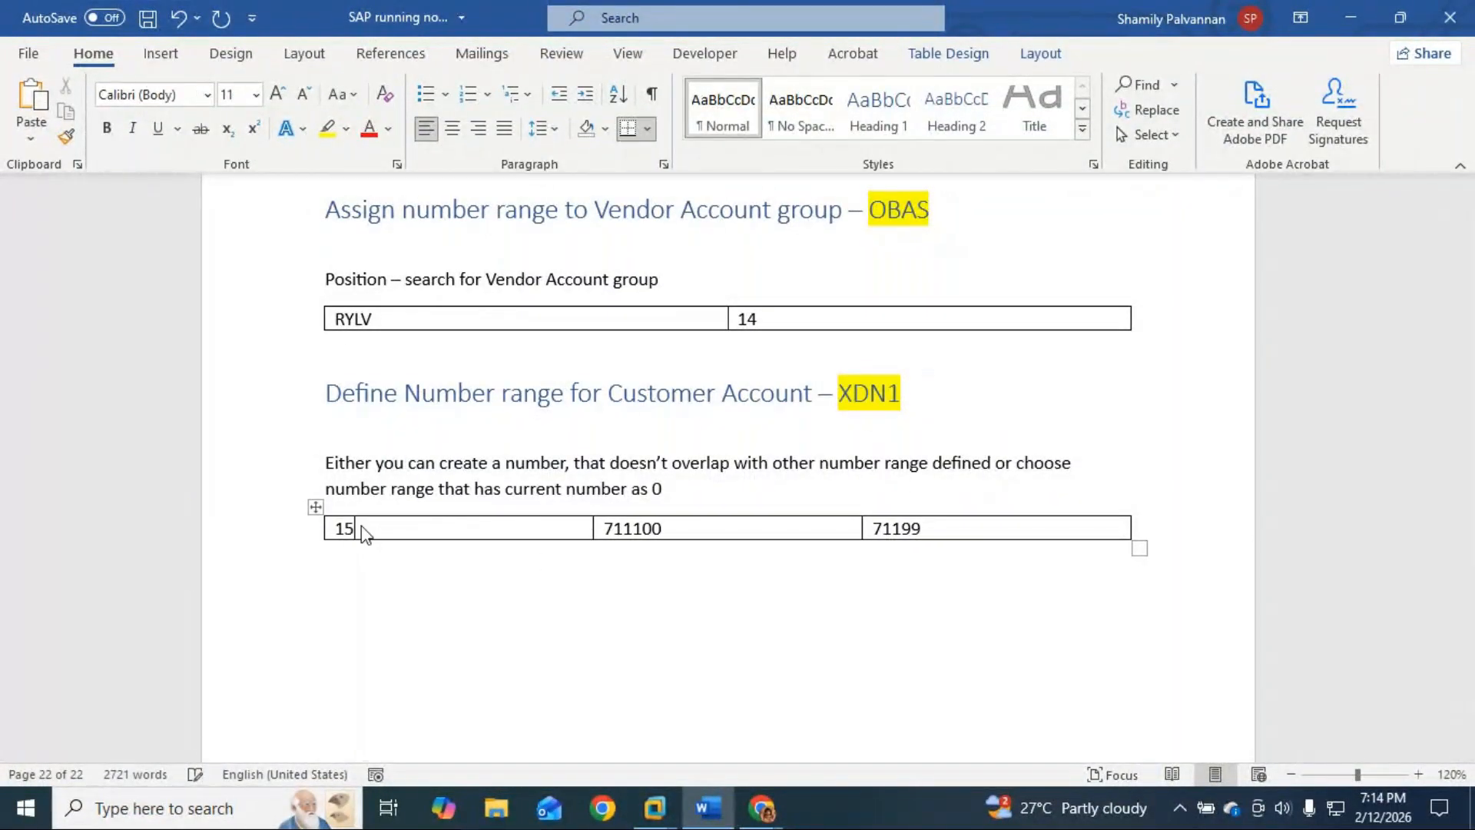
pyautogui.click(674, 531)
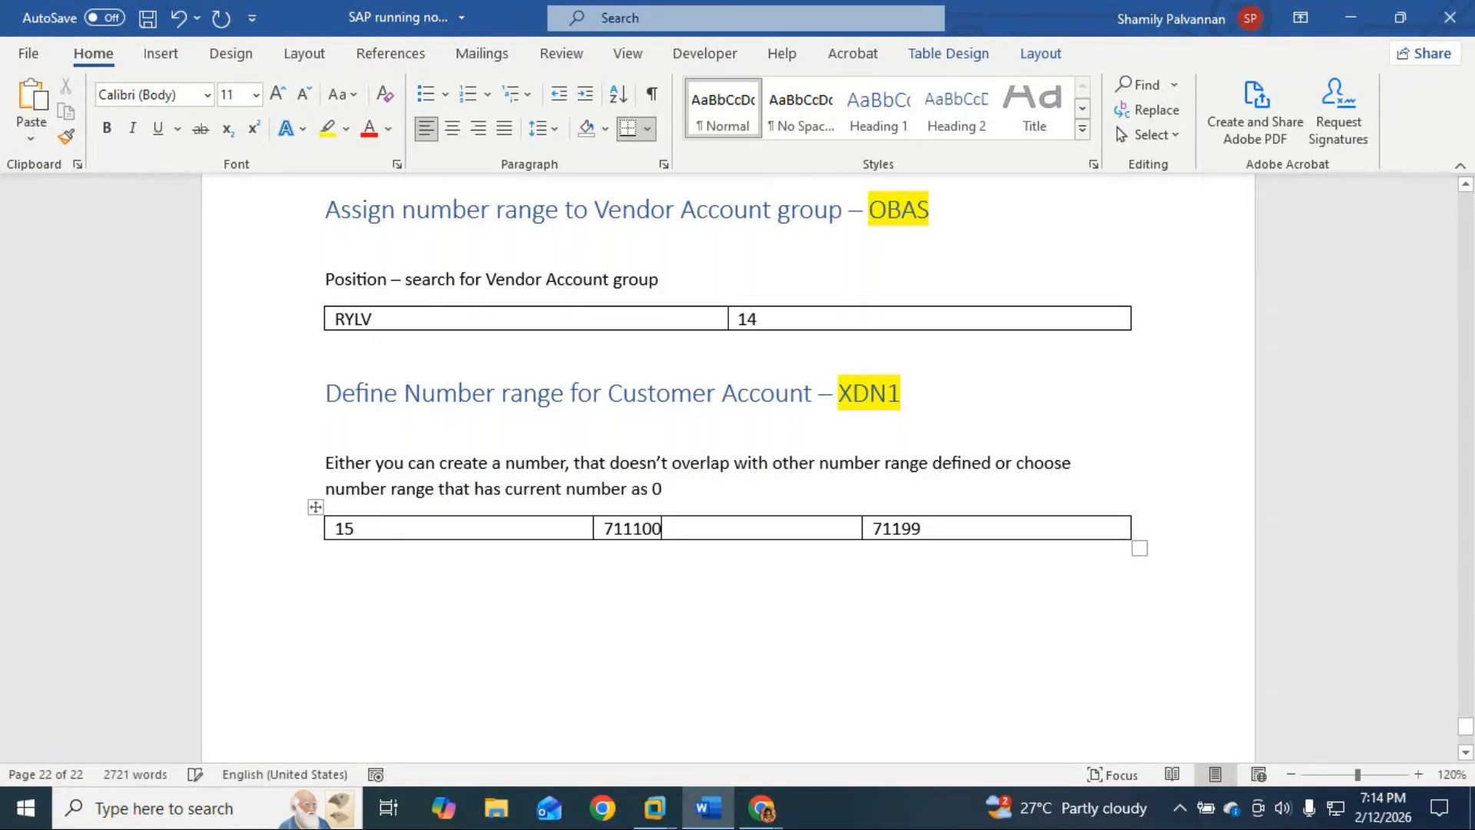
pyautogui.hotkey('ctrl', 'BackSpace')
pyautogui.write('6000')
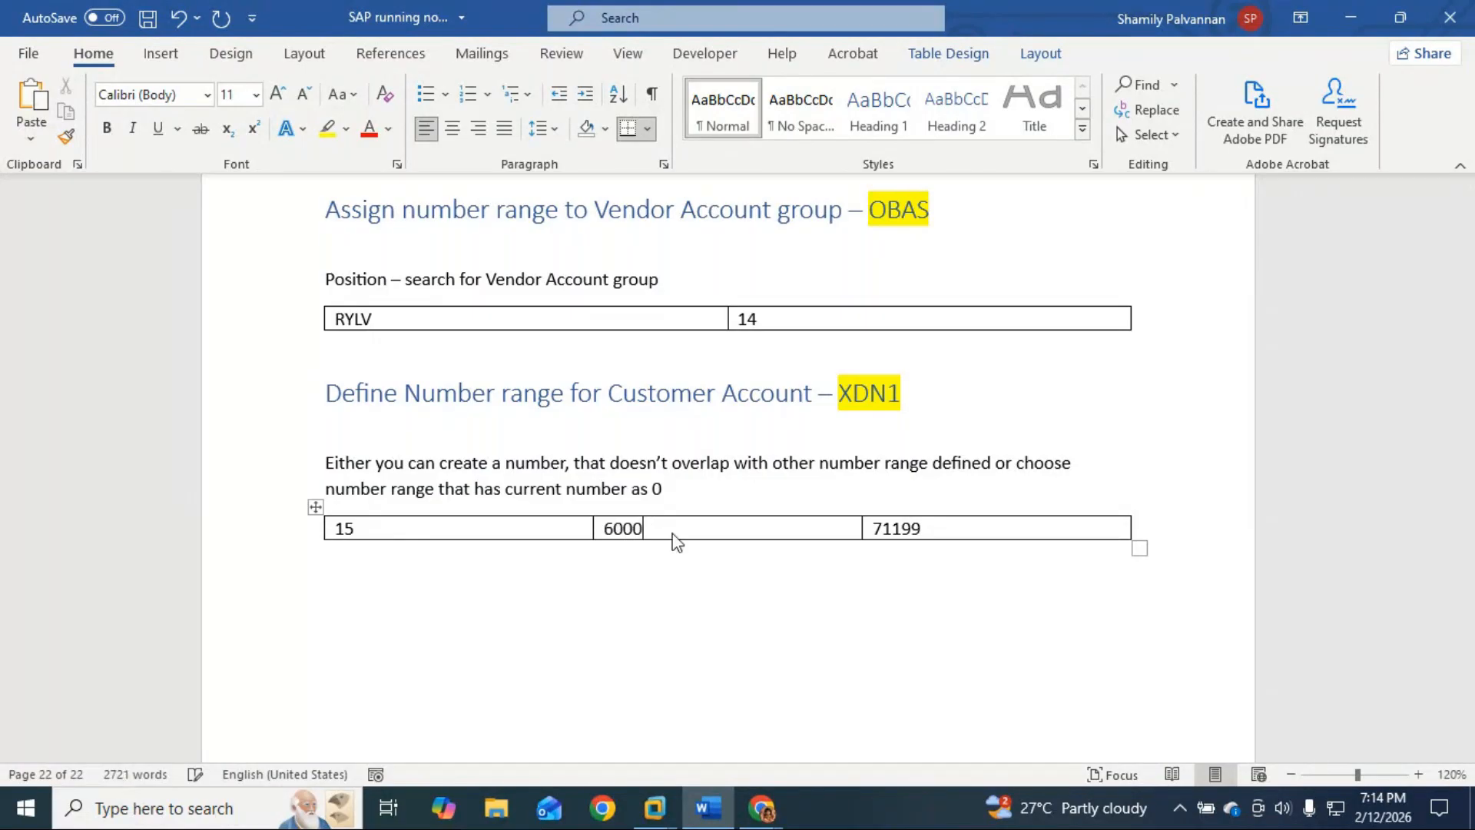
pyautogui.write('00000')
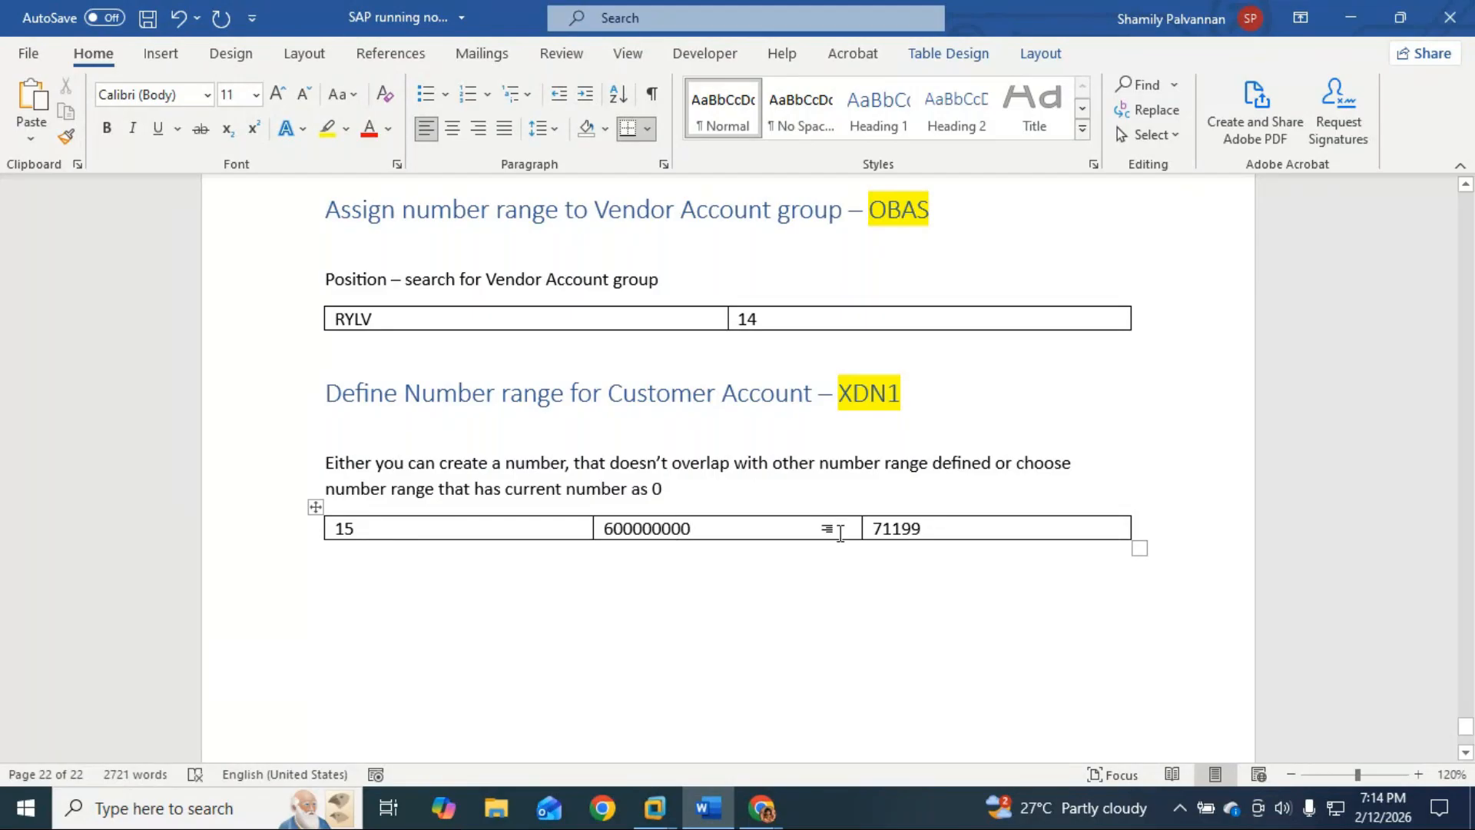
pyautogui.click(932, 533)
pyautogui.press('BackSpace')
pyautogui.press('BackSpace')
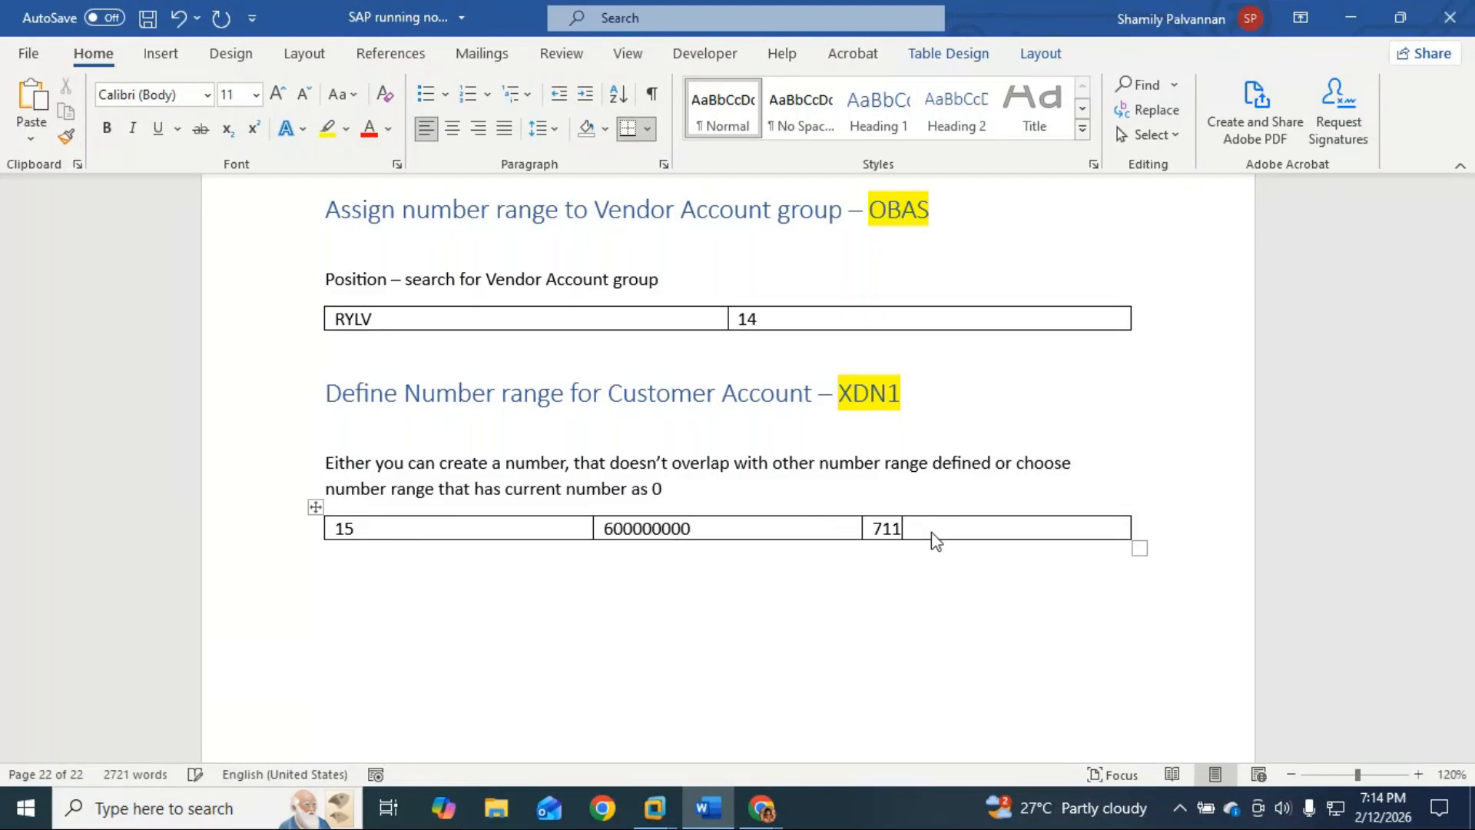
pyautogui.press('BackSpace')
pyautogui.press('BackSpace')
pyautogui.press('BackSpace')
pyautogui.write('699999999')
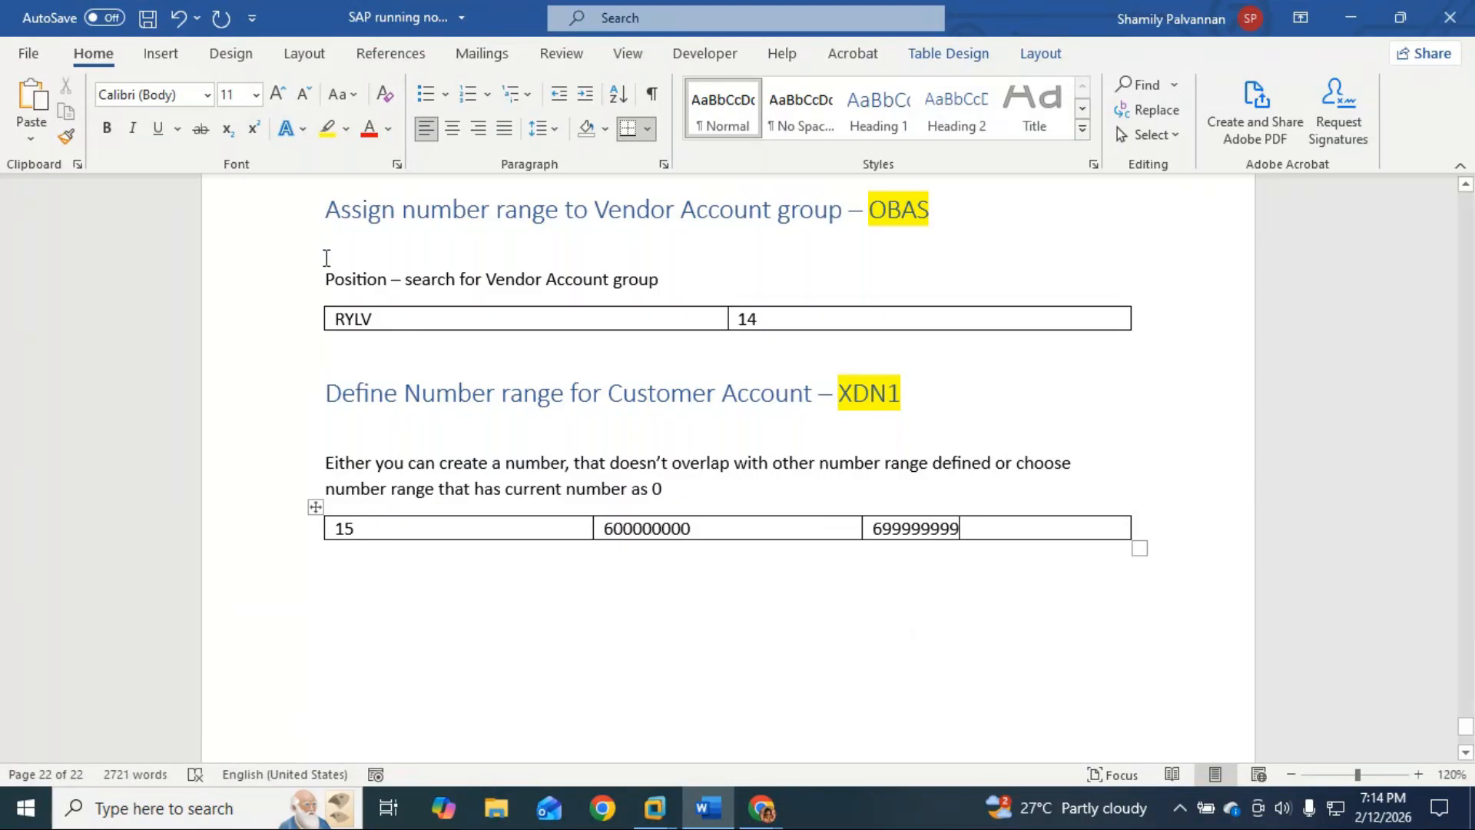
# Step: Paste a copy of the OBAS section below the XDN1 table and retitle it Customer, OBAR
pyautogui.moveTo(328, 198); pyautogui.dragTo(799, 329)
pyautogui.hotkey('ctrl', 'c')
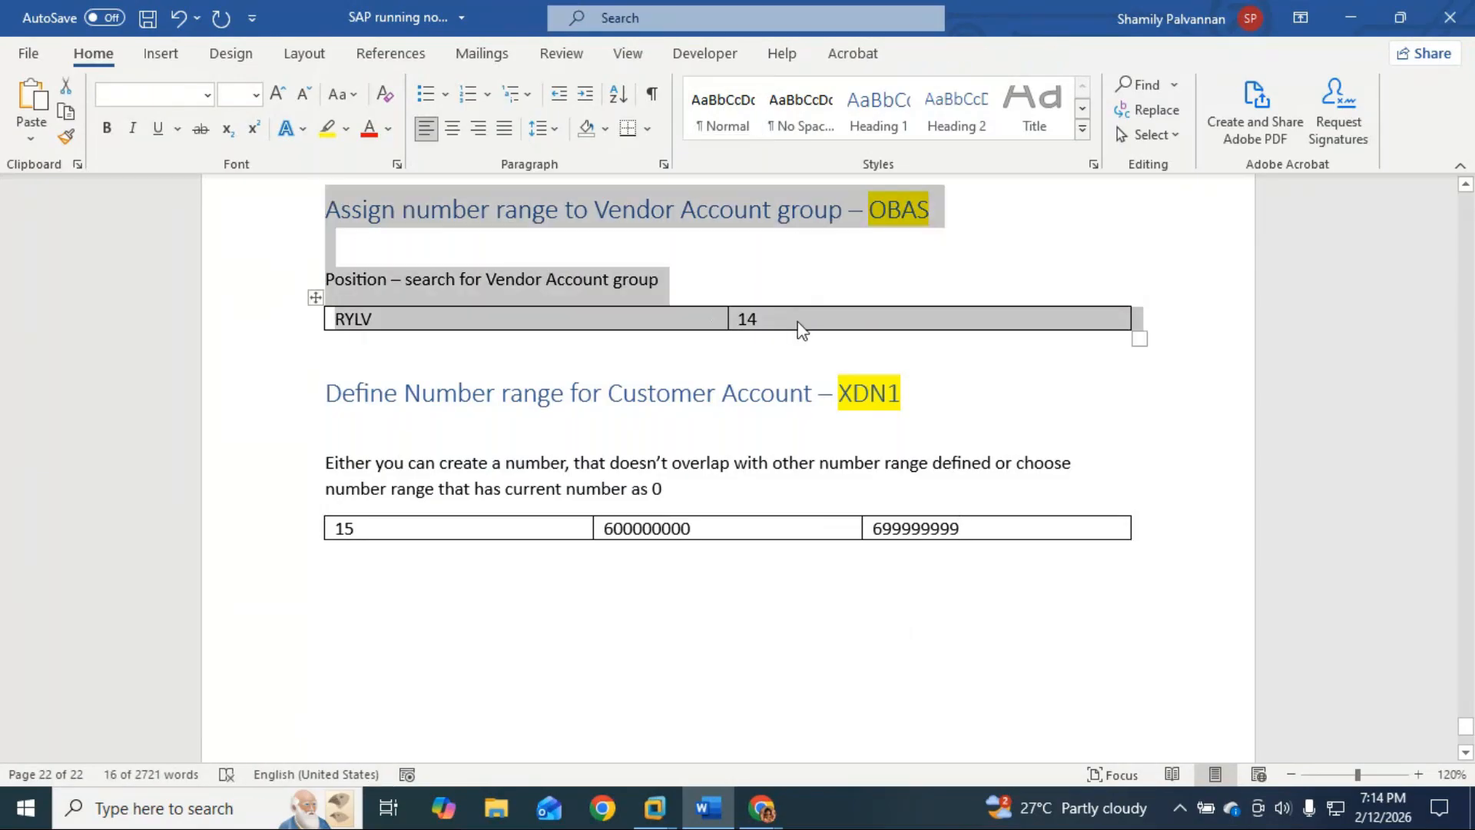
pyautogui.click(338, 595)
pyautogui.hotkey('ctrl', 'v')
pyautogui.doubleClick(652, 601)
pyautogui.write('Custoemr')
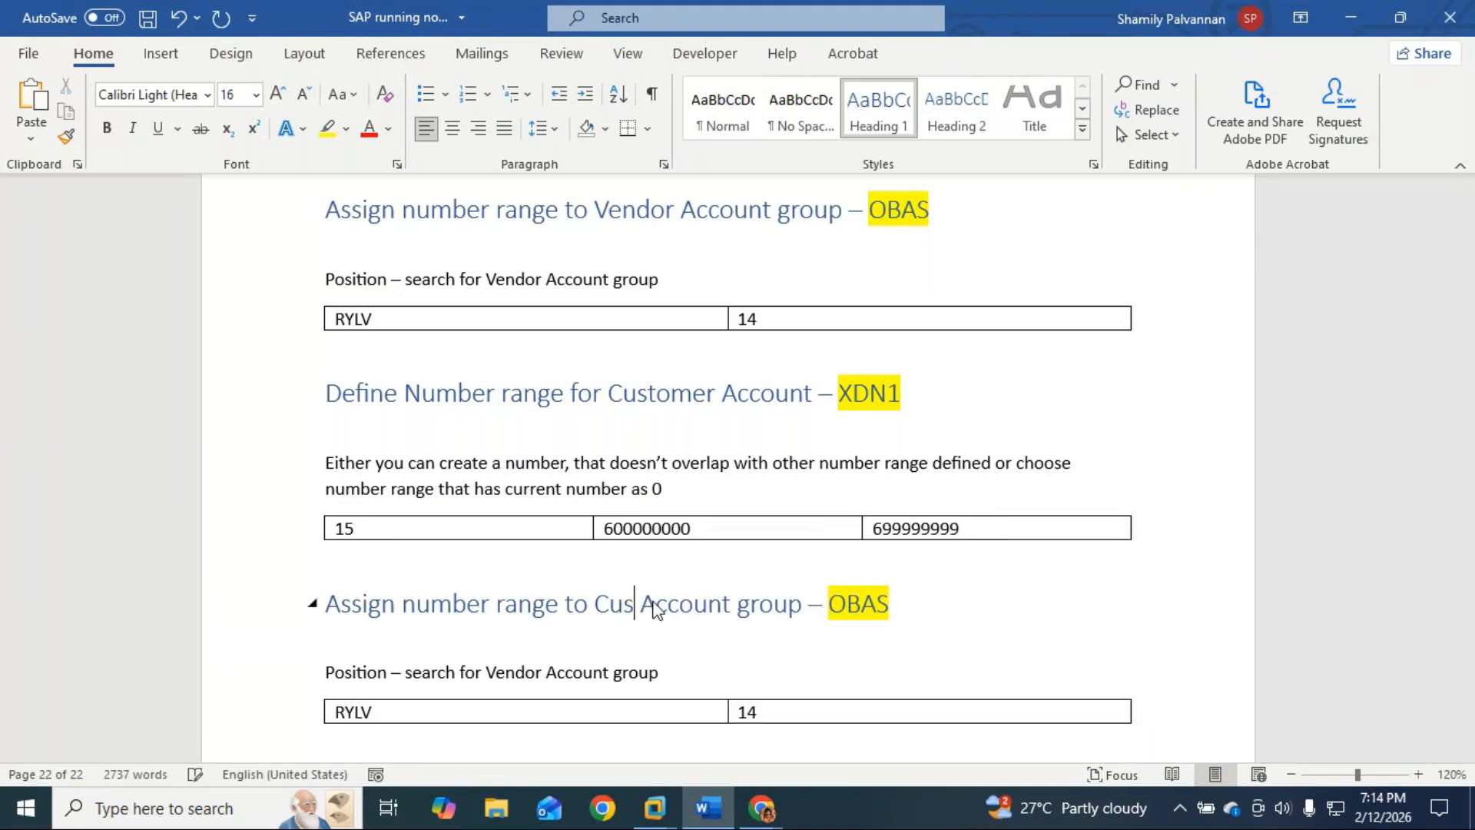
pyautogui.press('BackSpace')
pyautogui.press('BackSpace')
pyautogui.press('BackSpace')
pyautogui.write('mer')
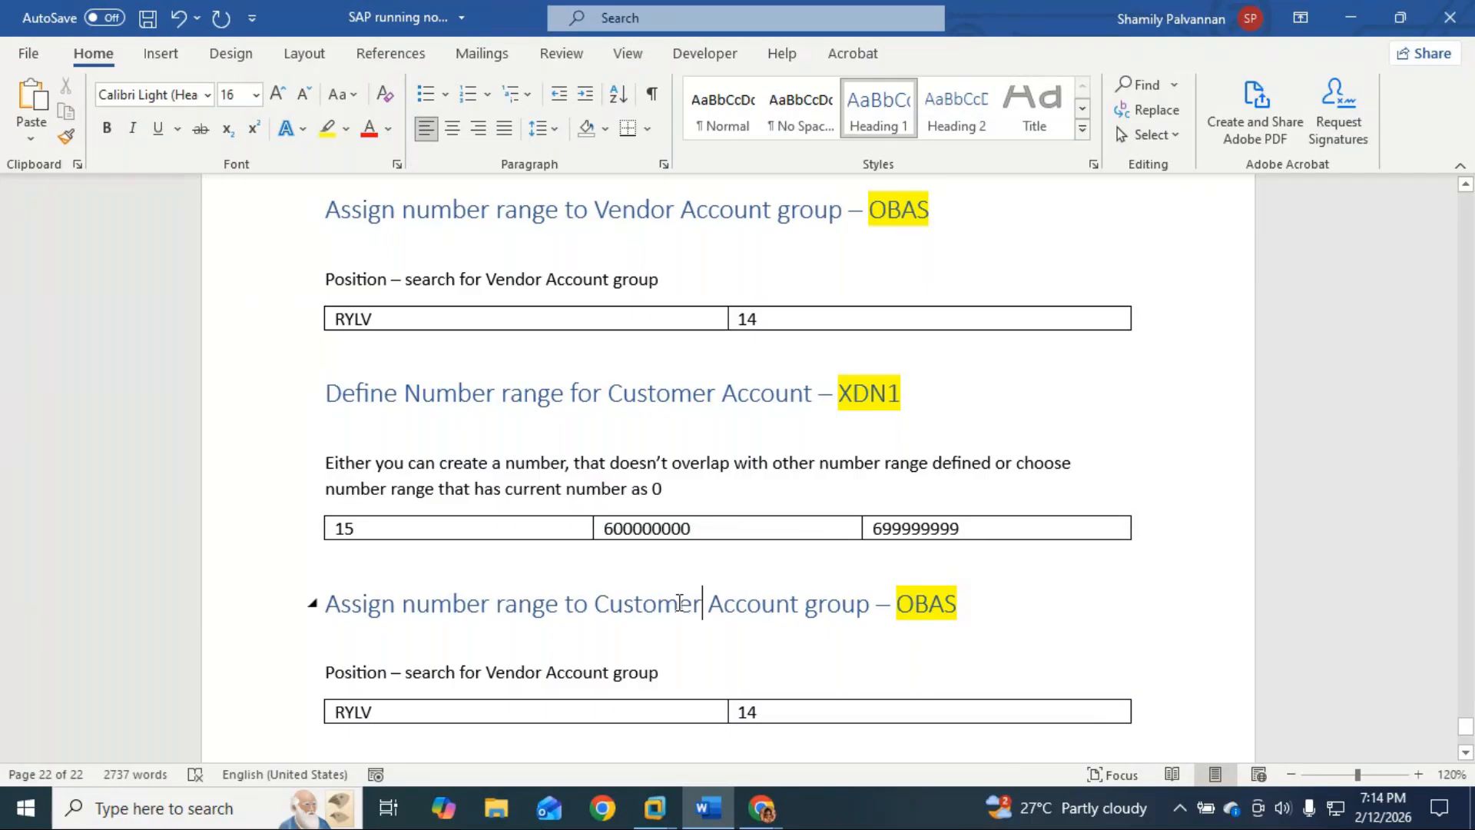
pyautogui.click(957, 602)
pyautogui.press('BackSpace')
pyautogui.write('R')
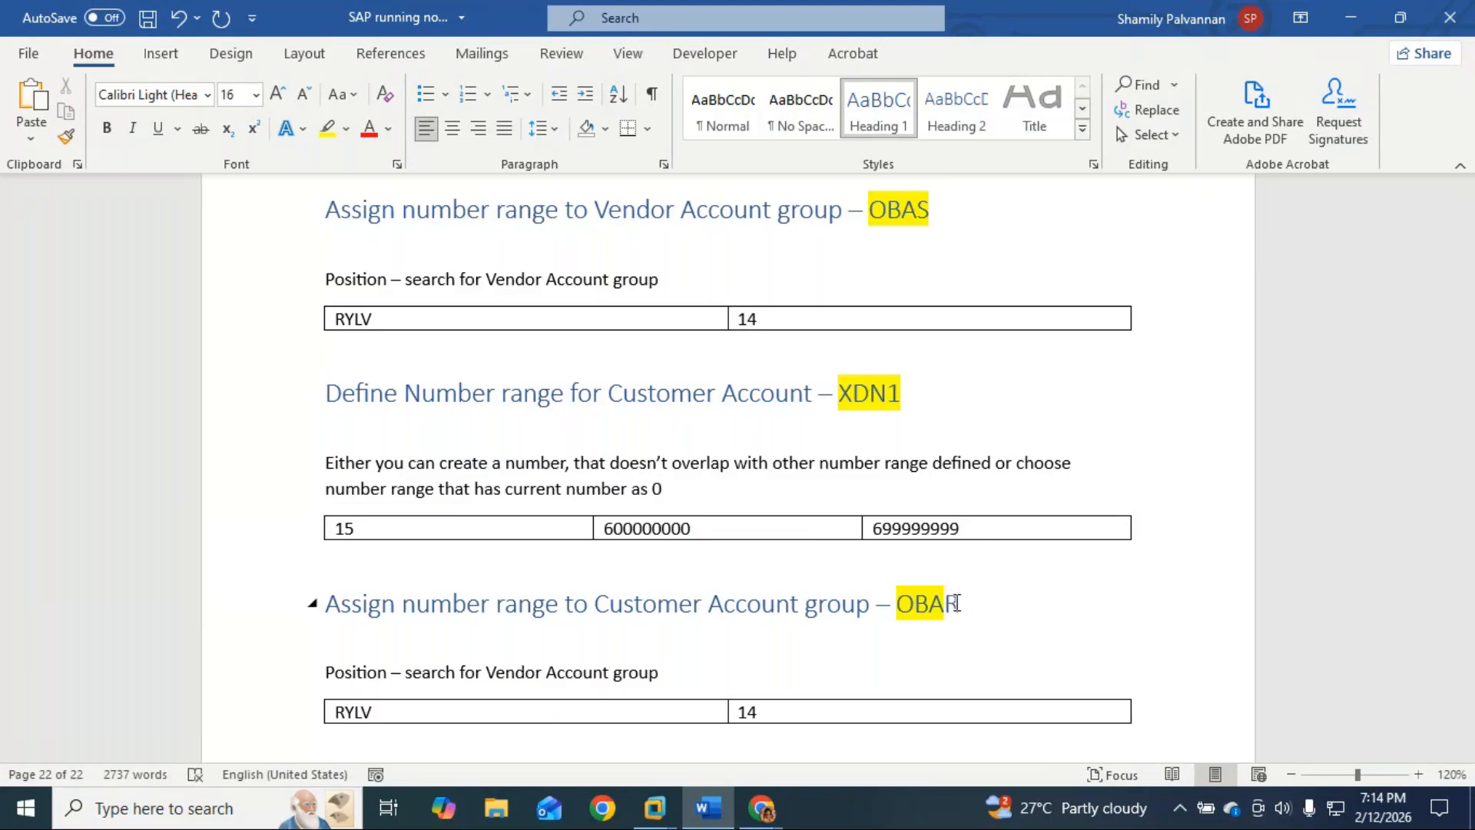
pyautogui.moveTo(970, 604); pyautogui.dragTo(937, 605)
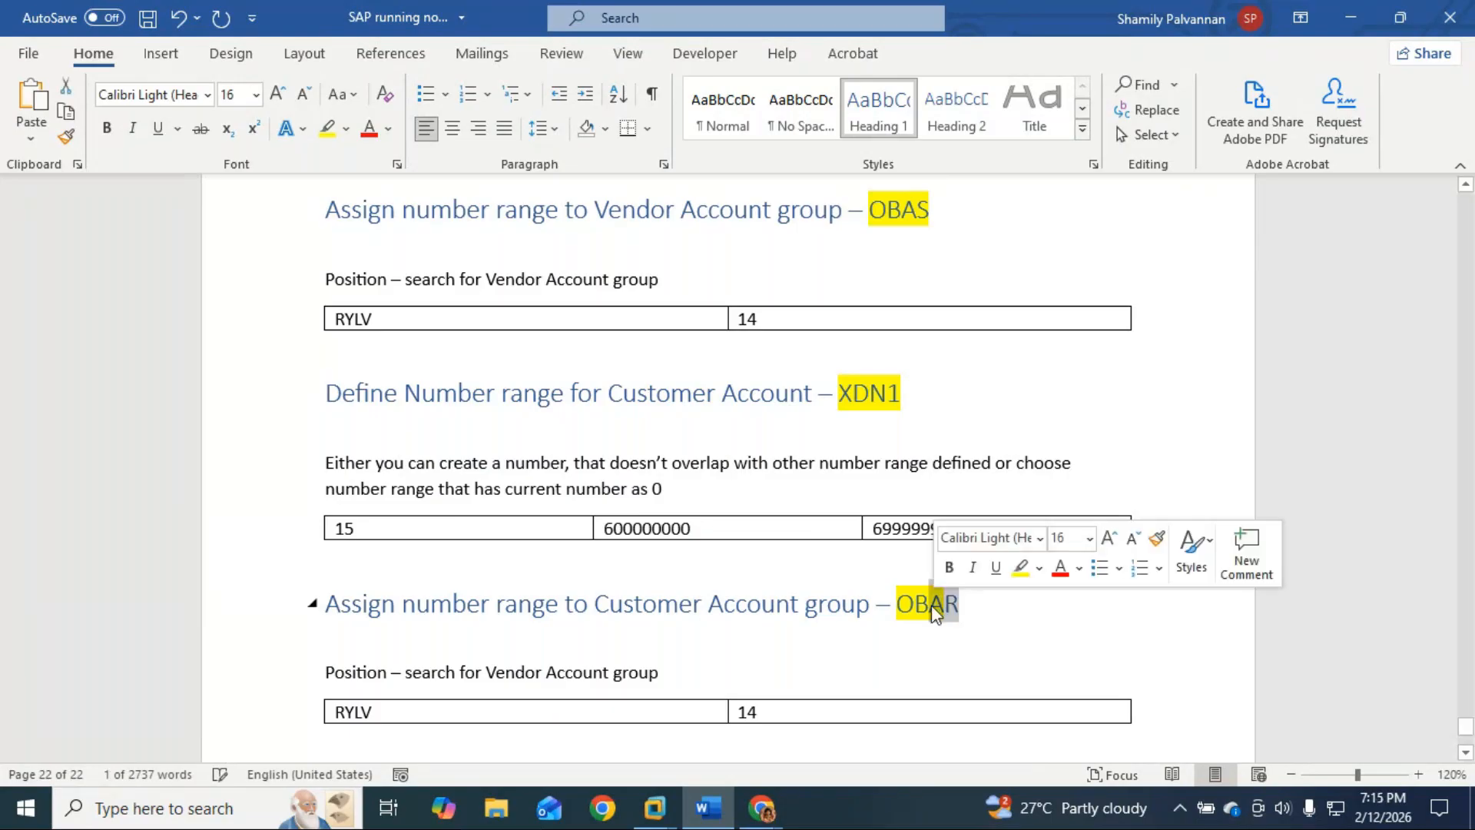
pyautogui.press('Left')
# Step: Change the pasted table's entries from RYLV / 14 to RYLC / 15
pyautogui.scroll(-1, 935, 656)
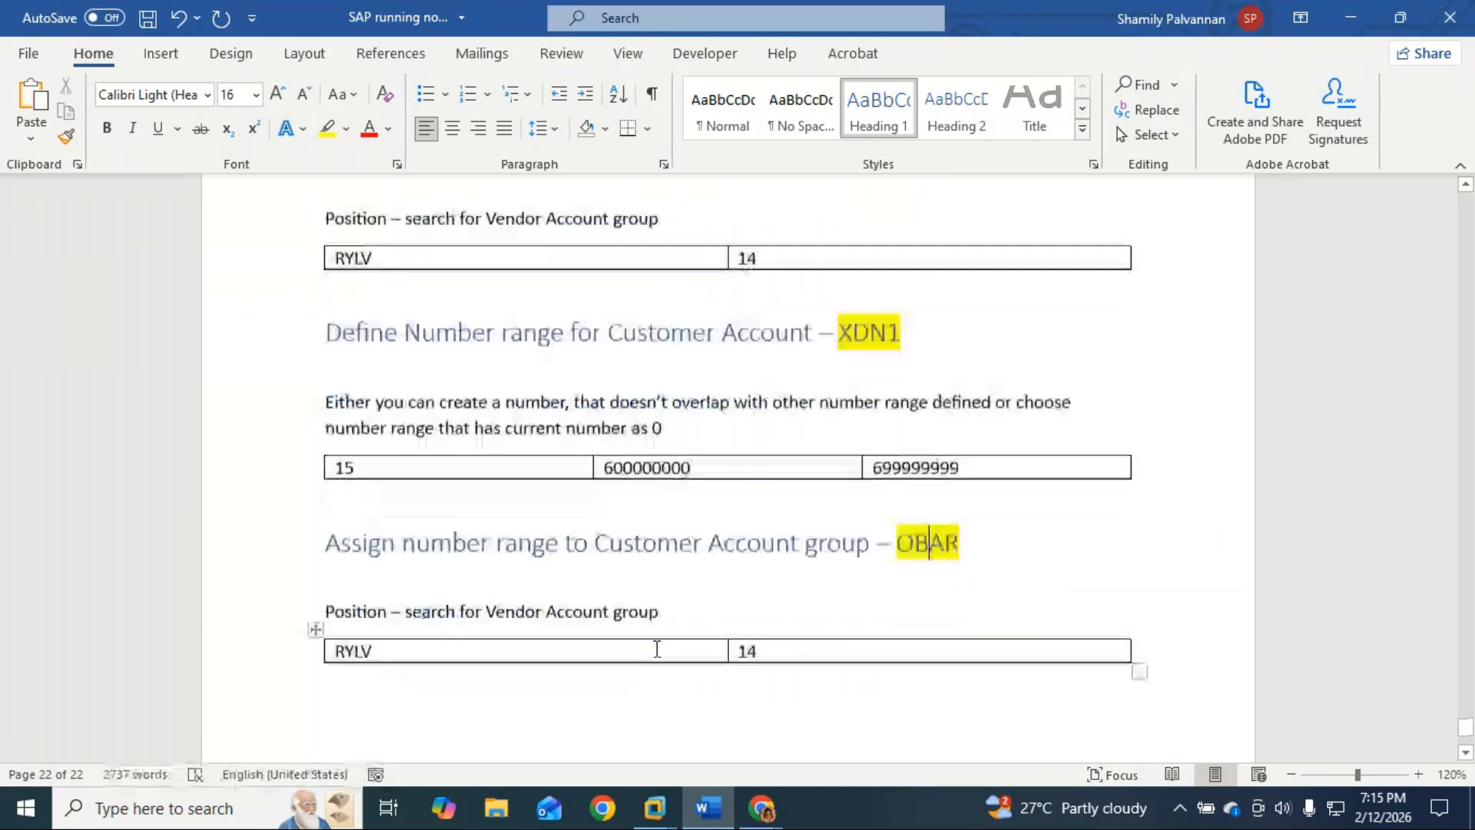
pyautogui.click(796, 652)
pyautogui.press('BackSpace')
pyautogui.write('5')
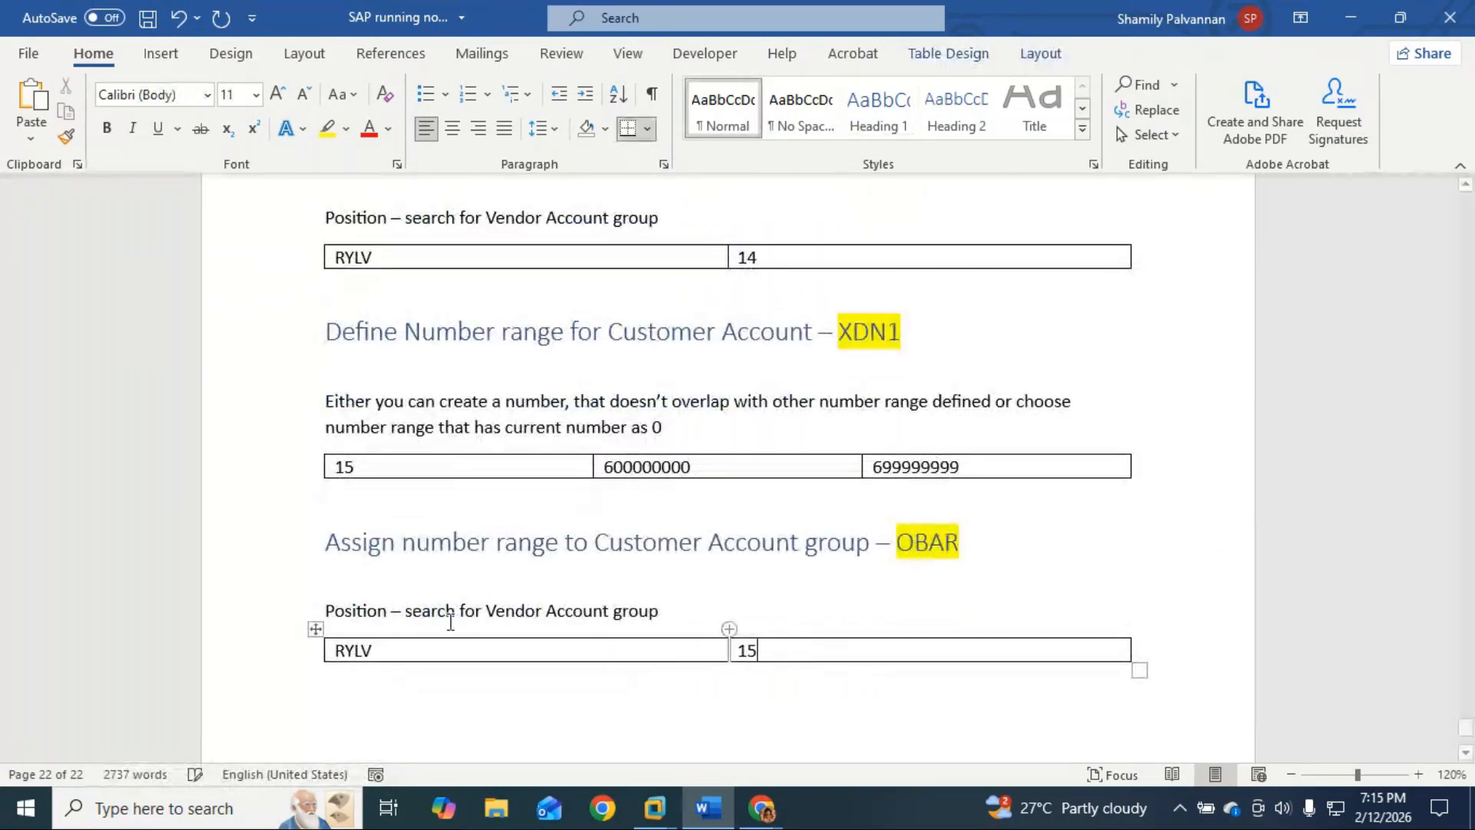
pyautogui.click(376, 649)
pyautogui.press('BackSpace')
pyautogui.write('C')
pyautogui.scroll(20, 548, 649)
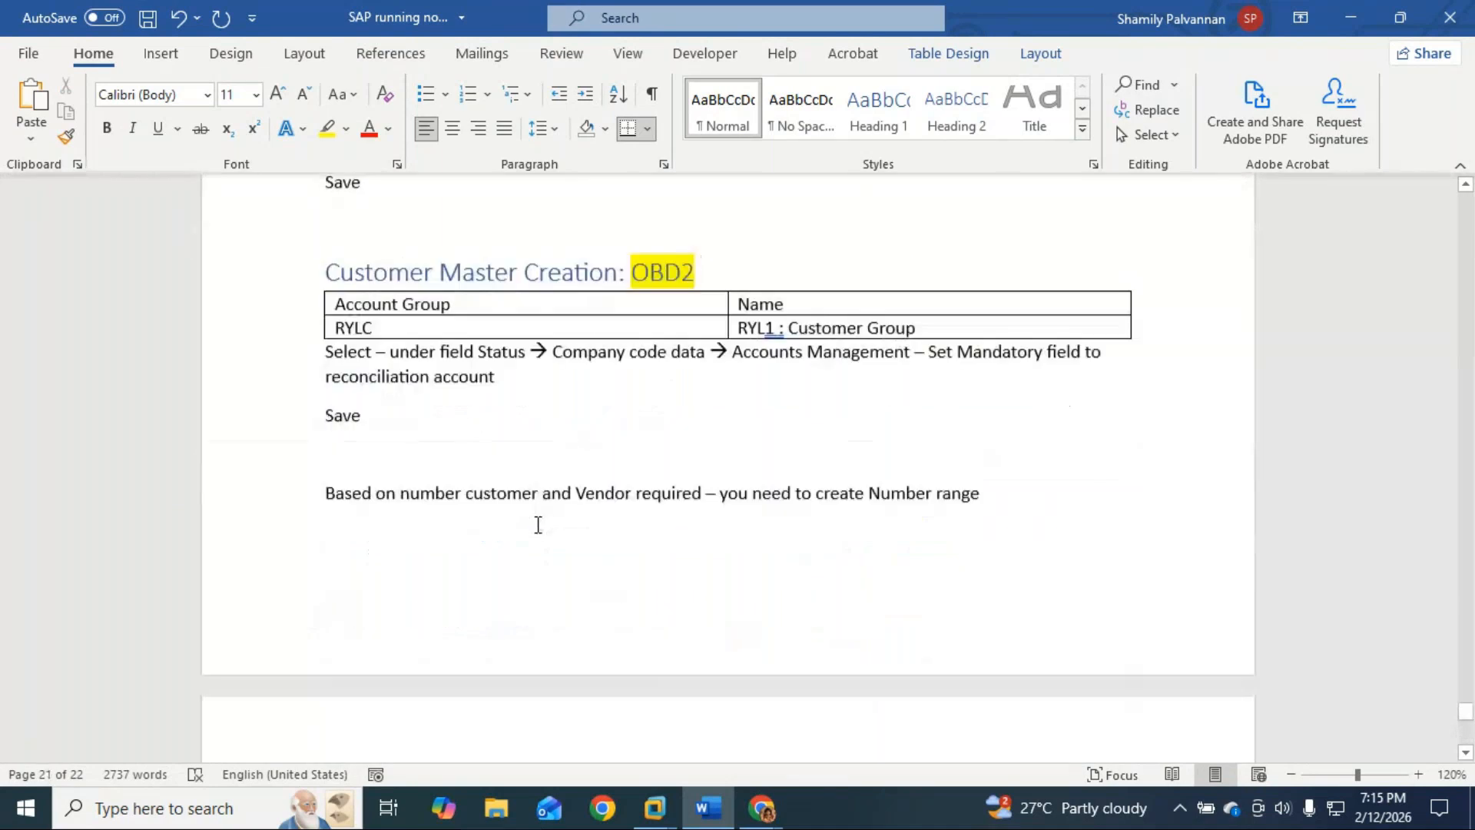
pyautogui.scroll(1, 536, 524)
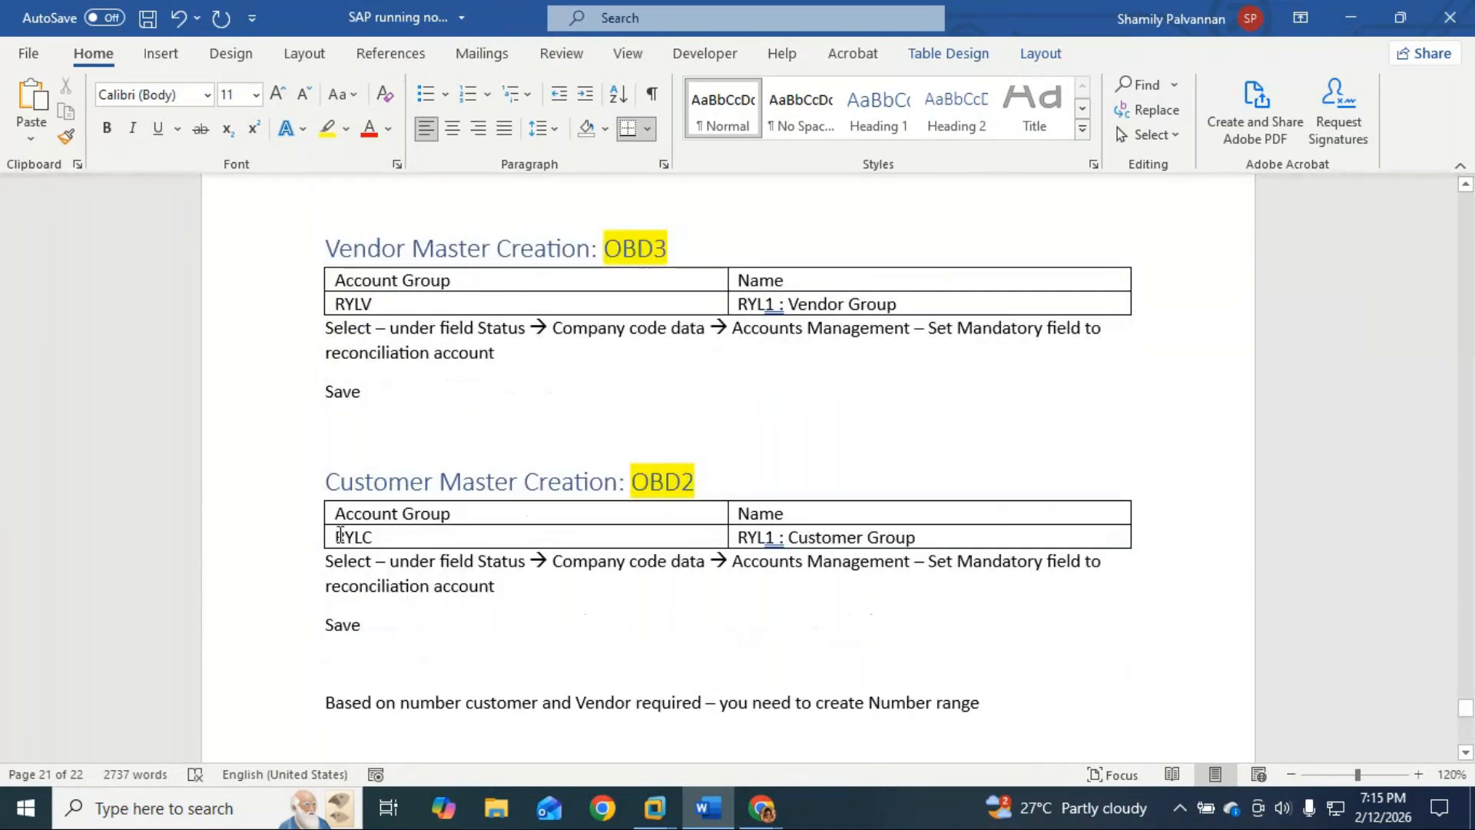
pyautogui.scroll(-15, 812, 610)
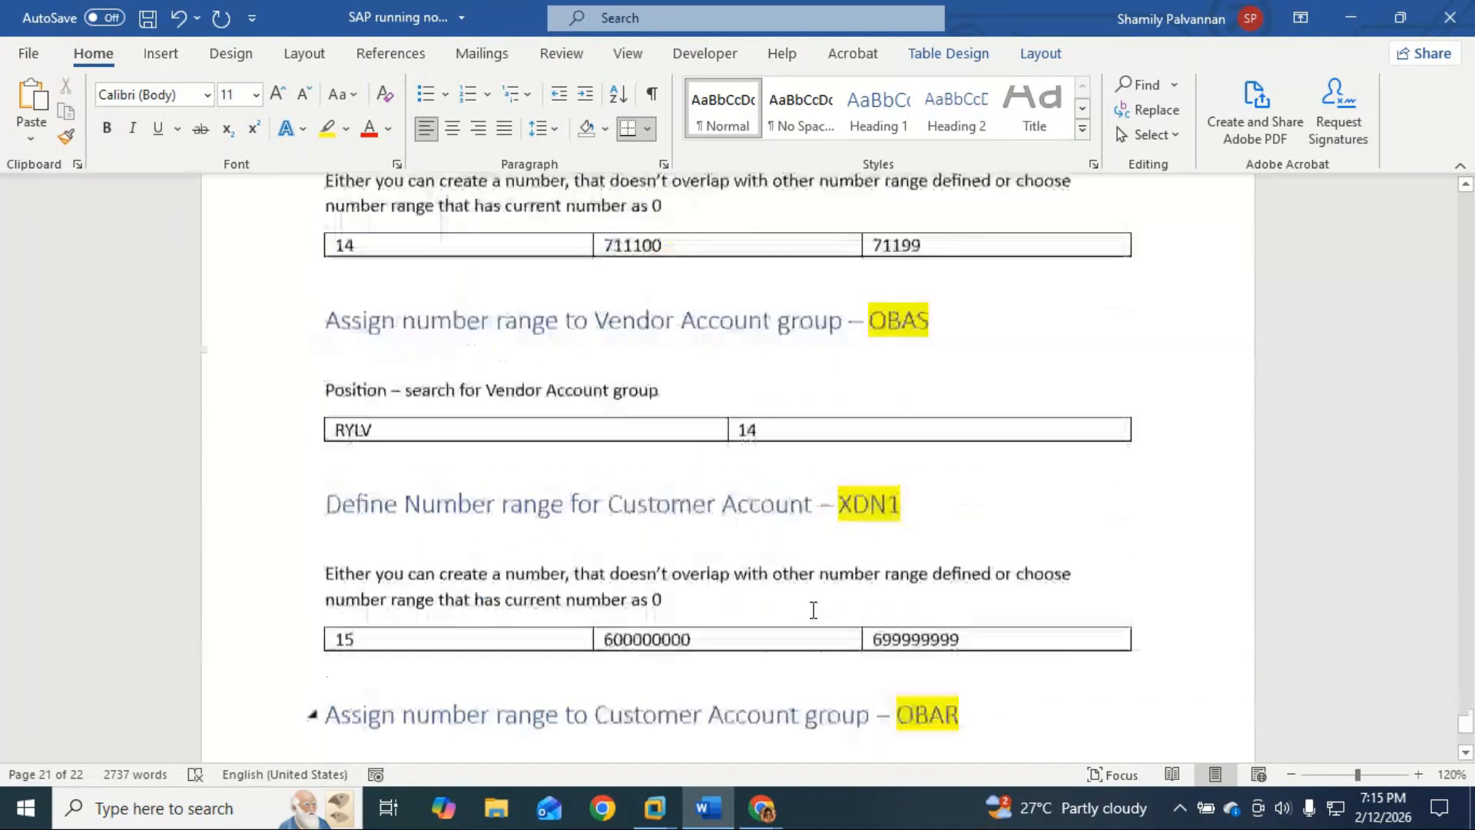
pyautogui.scroll(-4, 812, 610)
pyautogui.scroll(3, 813, 609)
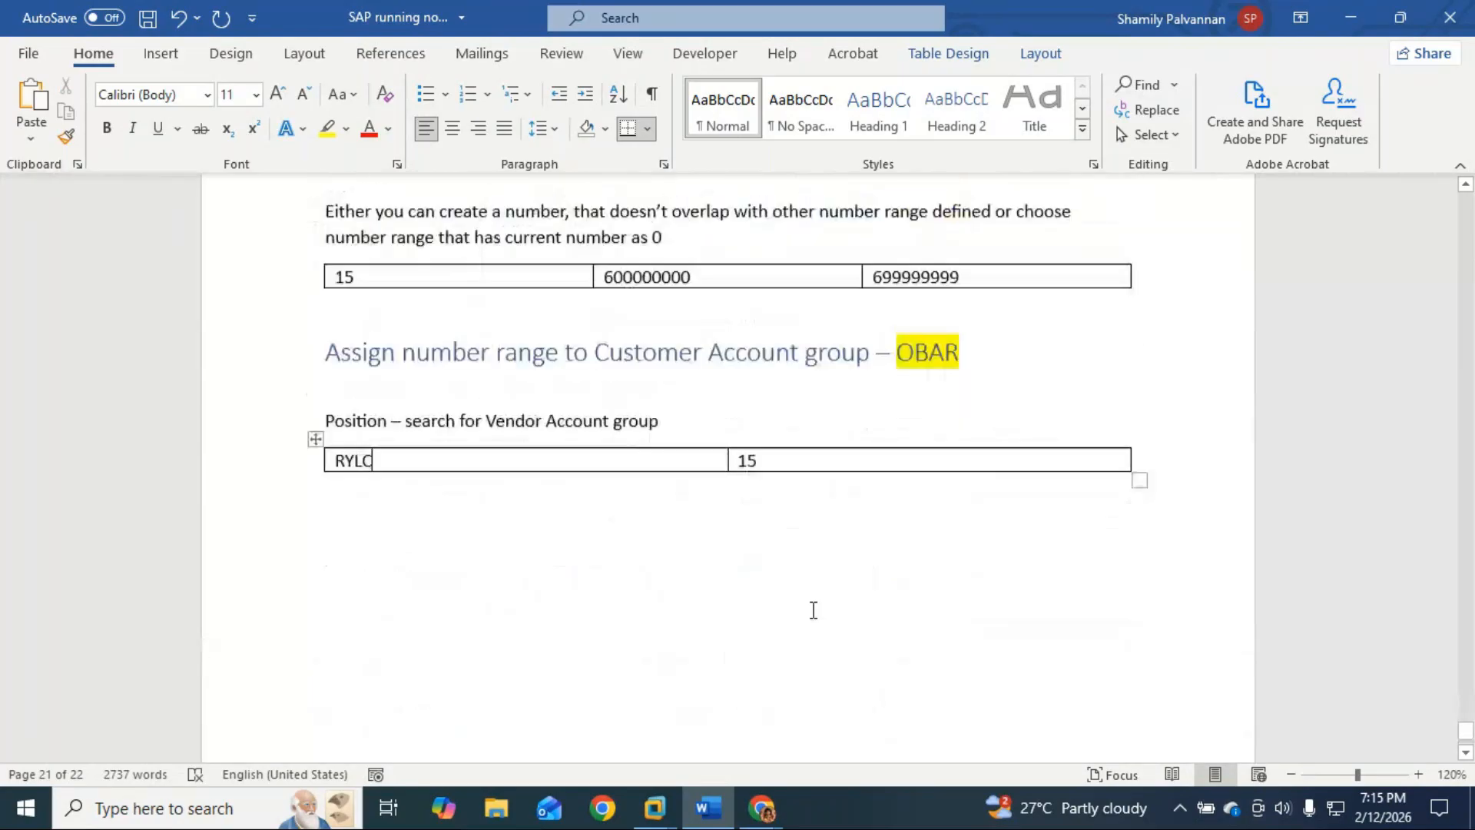
# Step: Switch to SAP and start transaction OBAR with /nobar
pyautogui.moveTo(655, 808)
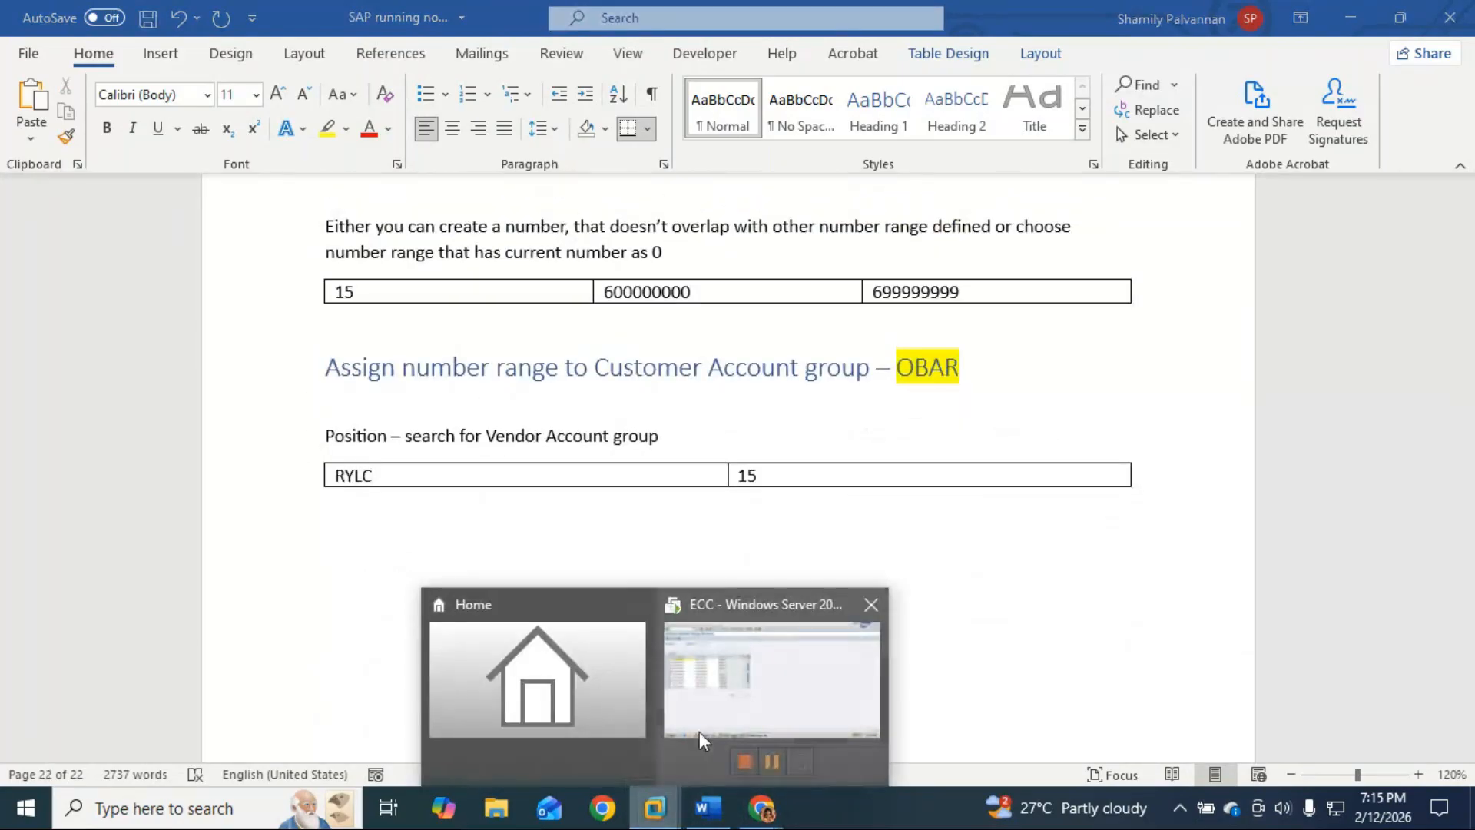
pyautogui.click(707, 719)
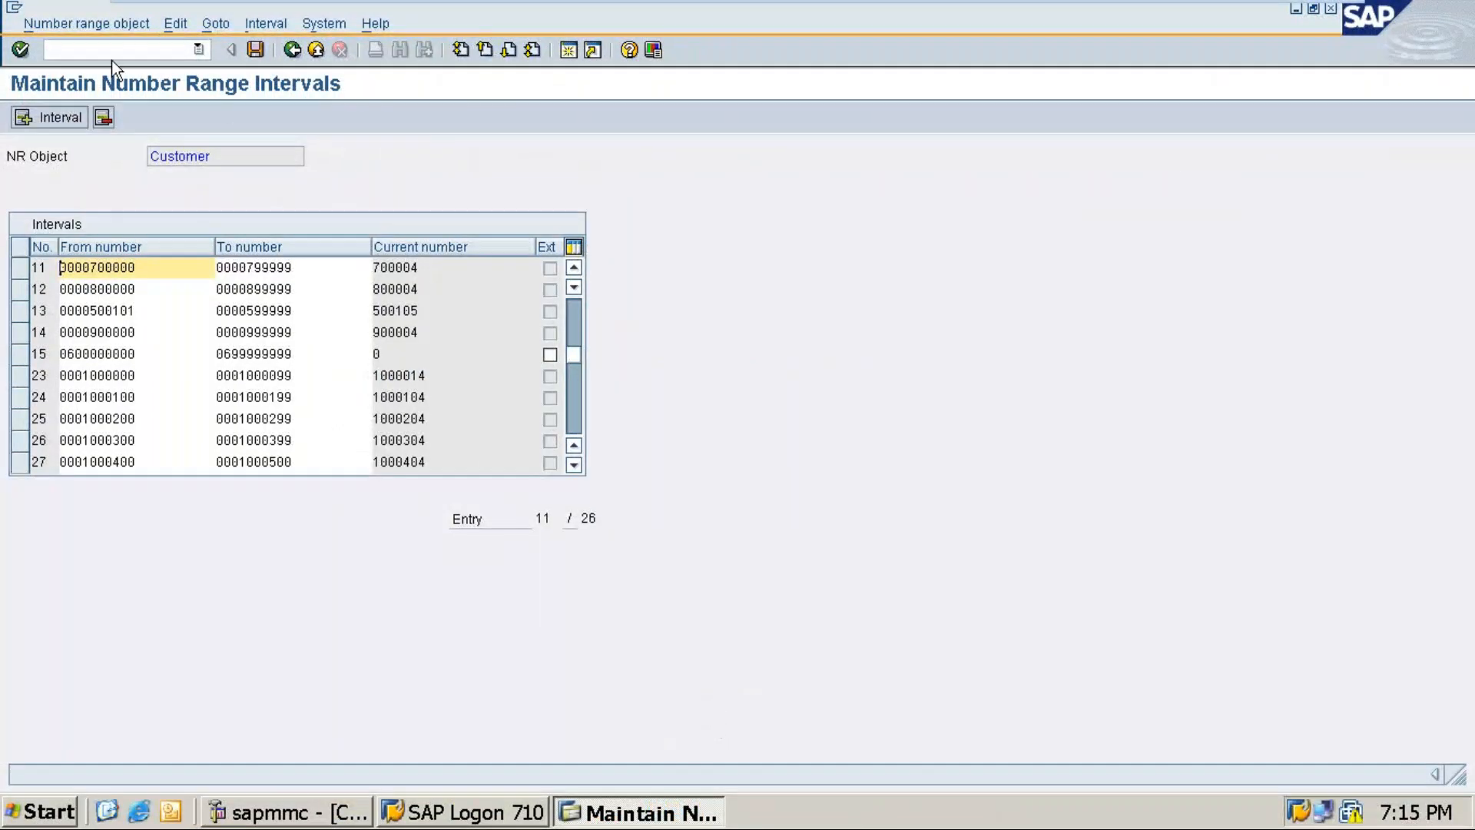
pyautogui.click(129, 48)
pyautogui.write('/n')
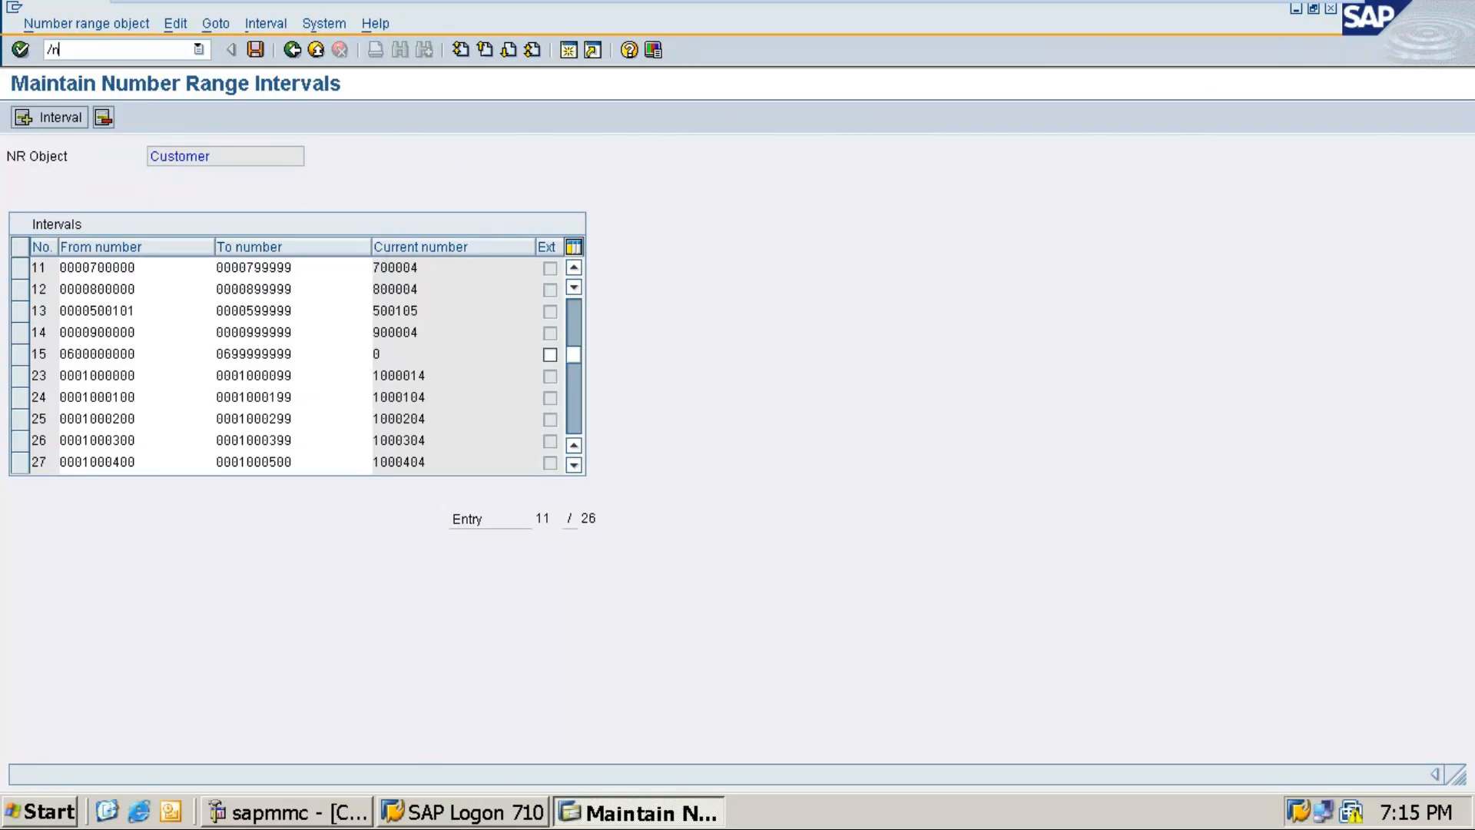
pyautogui.write('obar')
pyautogui.press('Return')
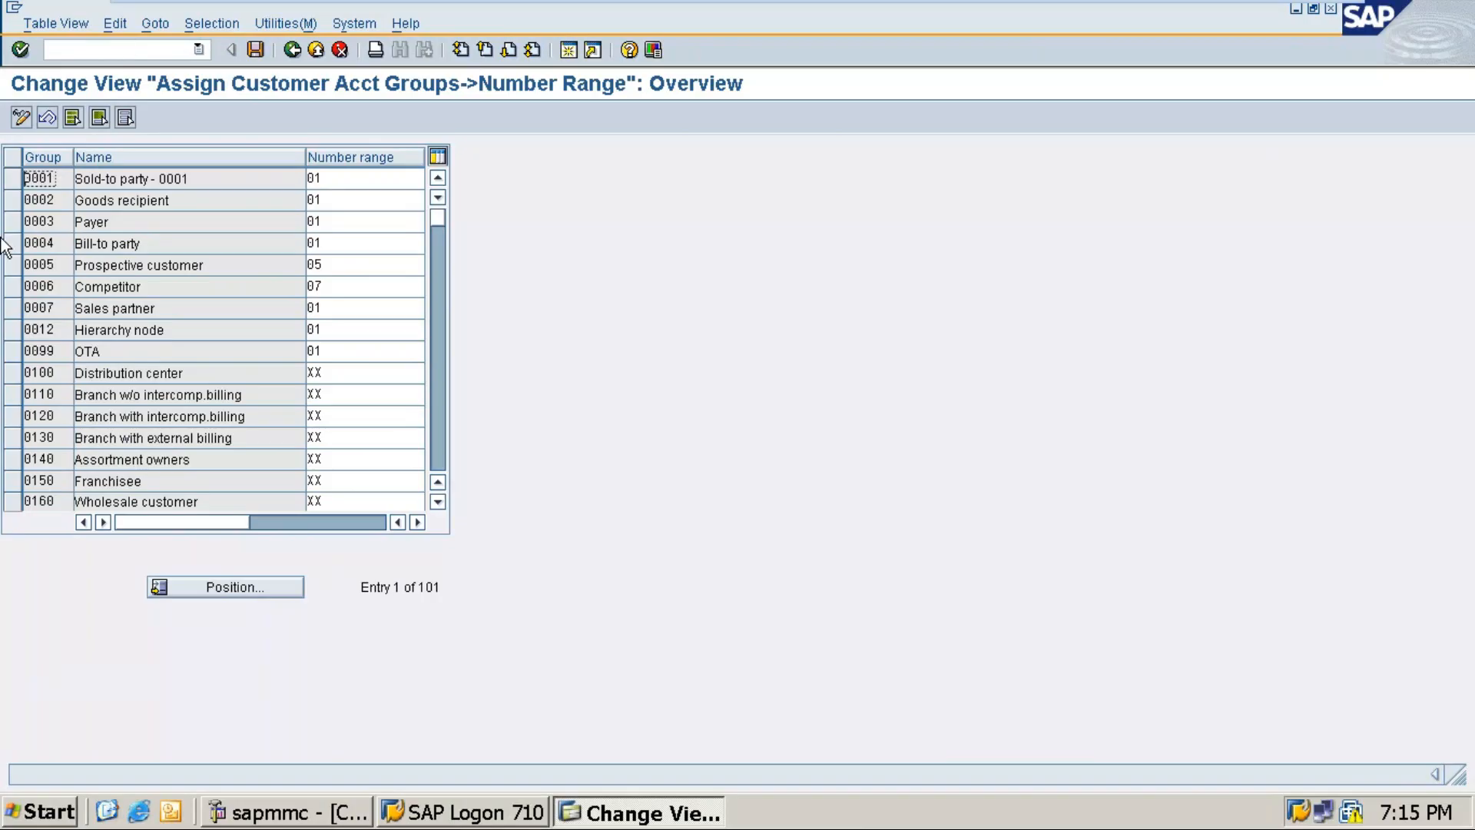
# Step: Jump to account group RYLC, enter number range 15, save under the customizing request, and return to the notes
pyautogui.click(217, 588)
pyautogui.write('ry1c')
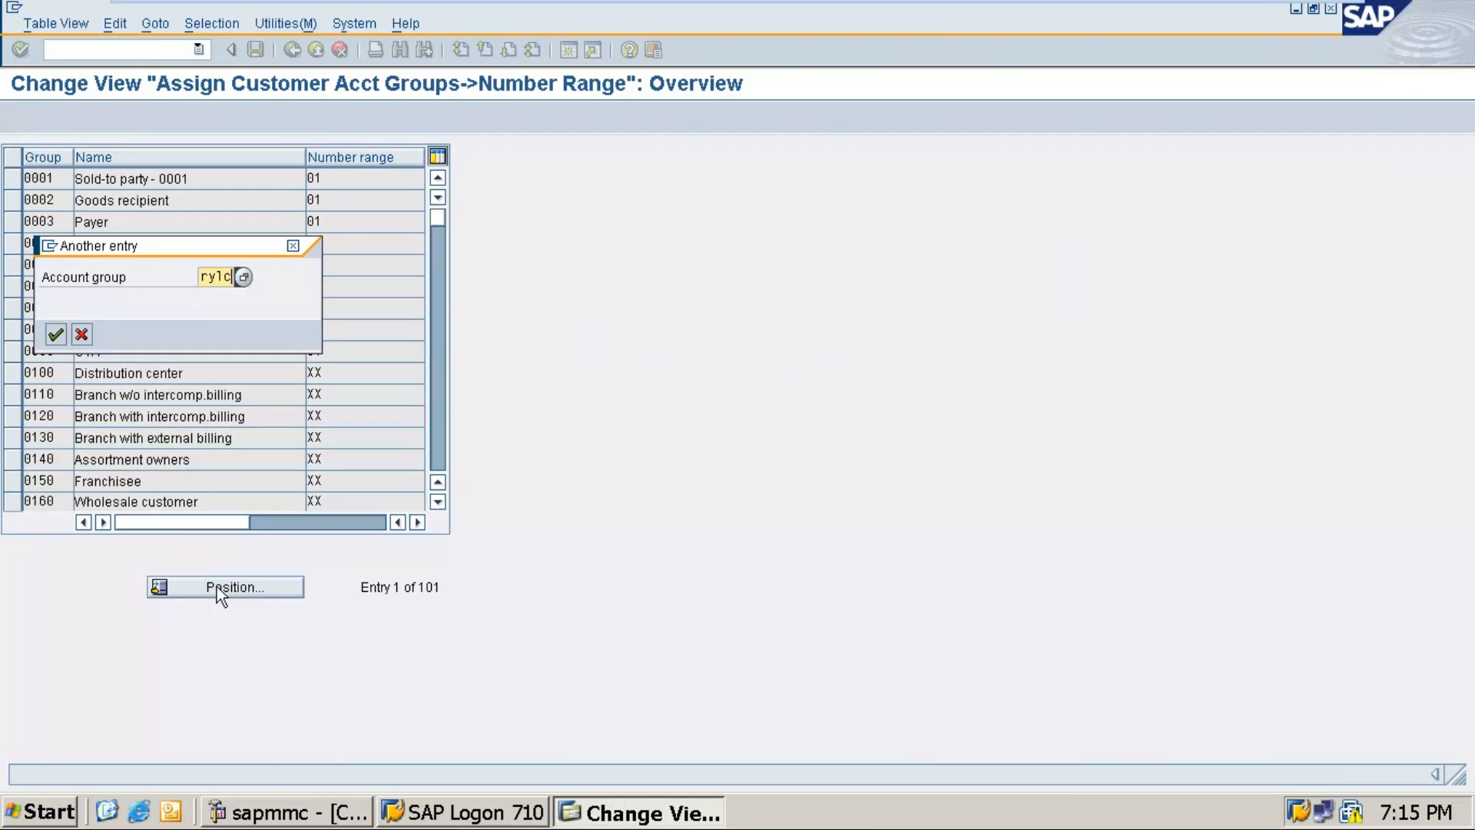
pyautogui.press('Return')
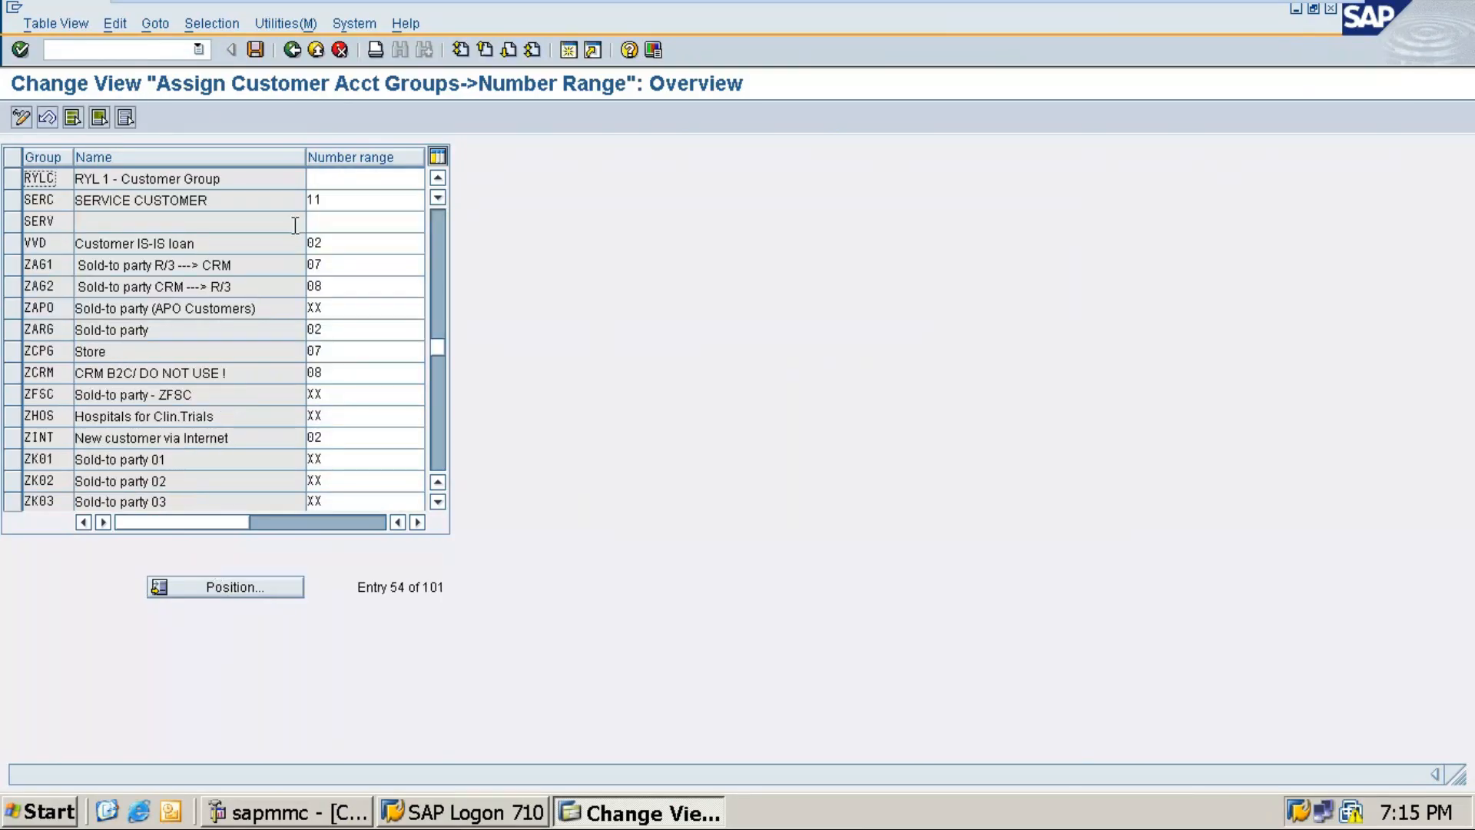
pyautogui.click(333, 181)
pyautogui.write('15')
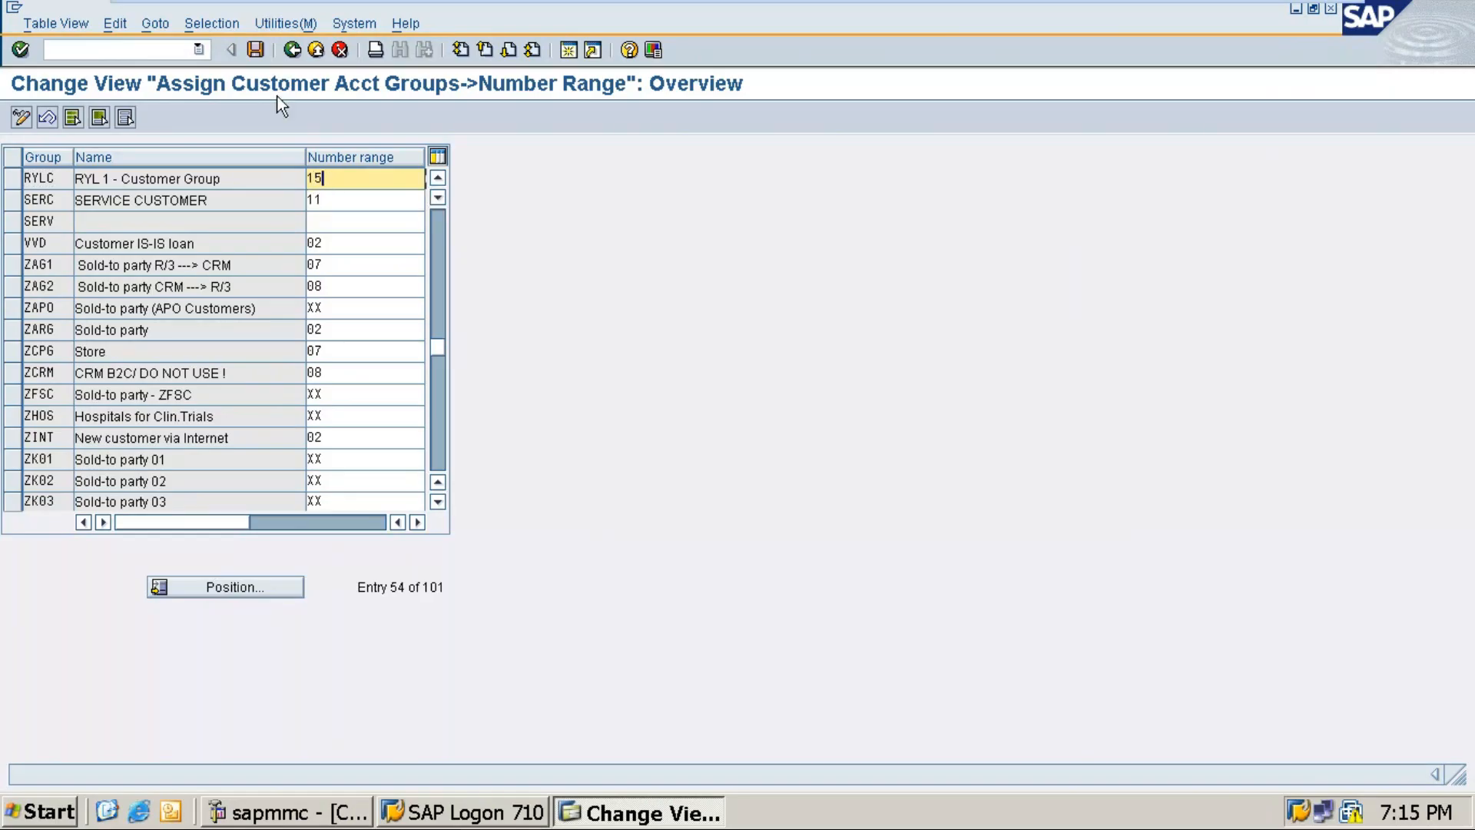
pyautogui.click(251, 49)
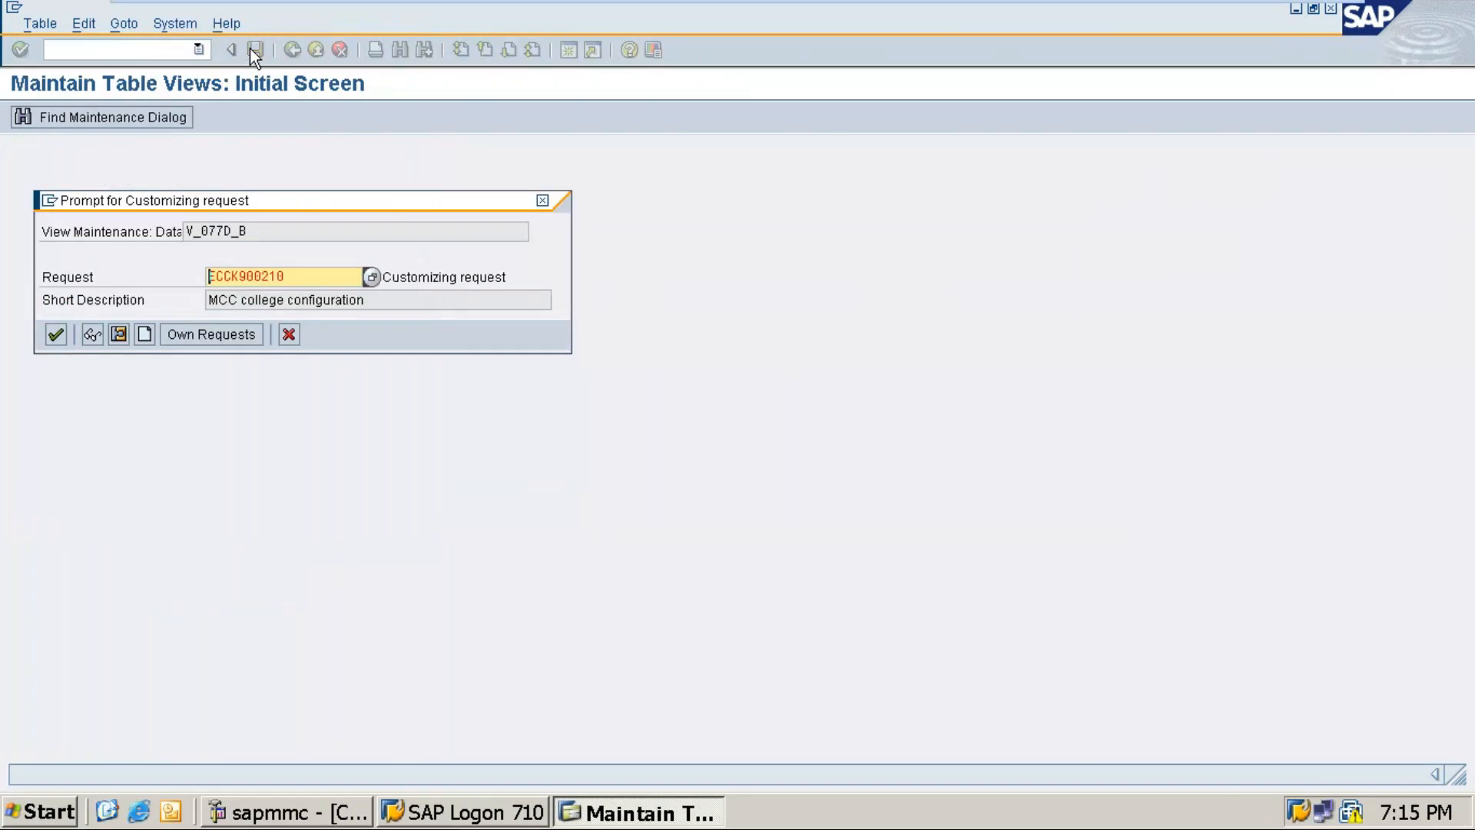
pyautogui.press('Return')
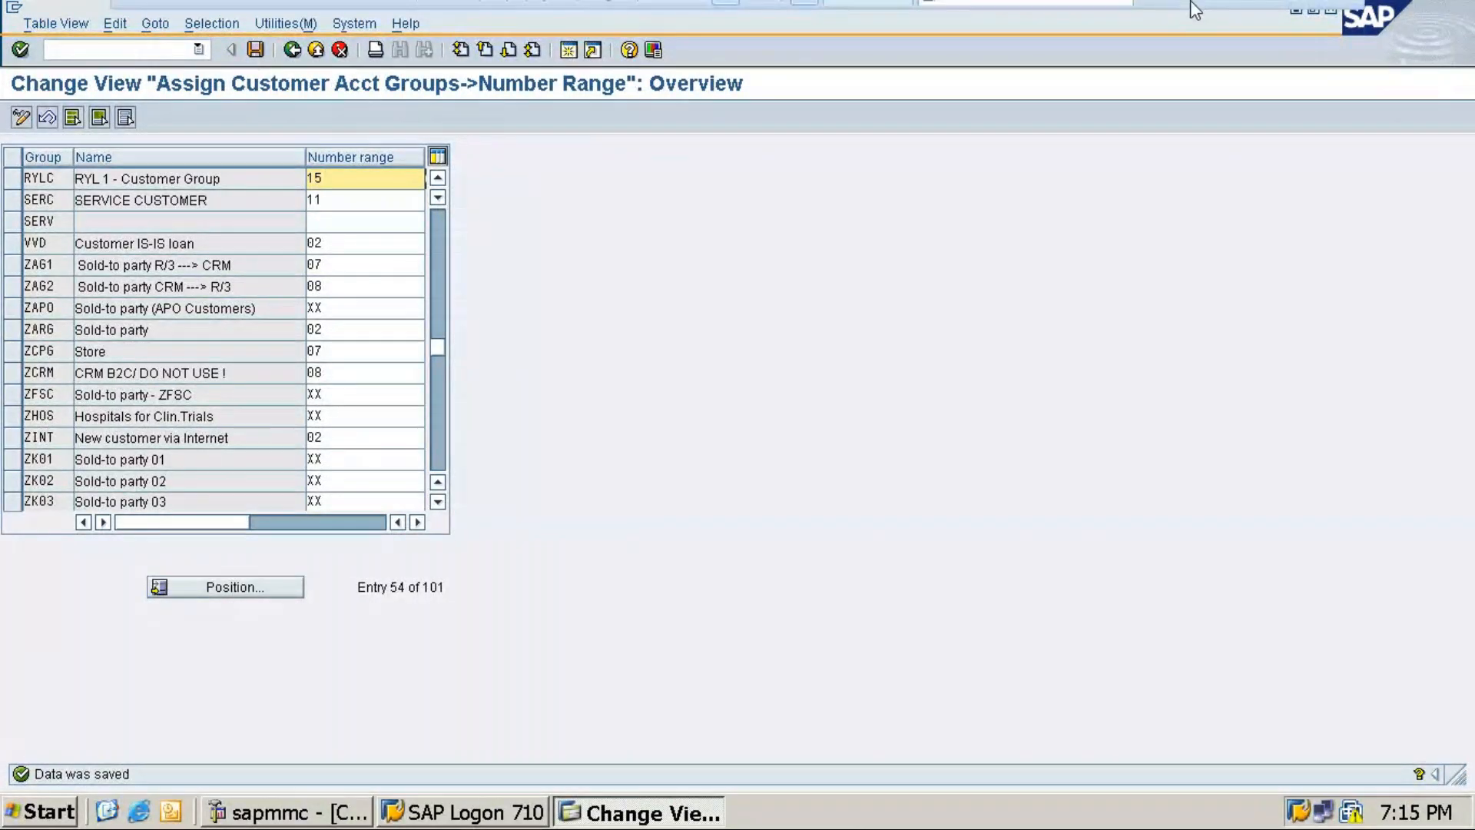
pyautogui.click(1283, 14)
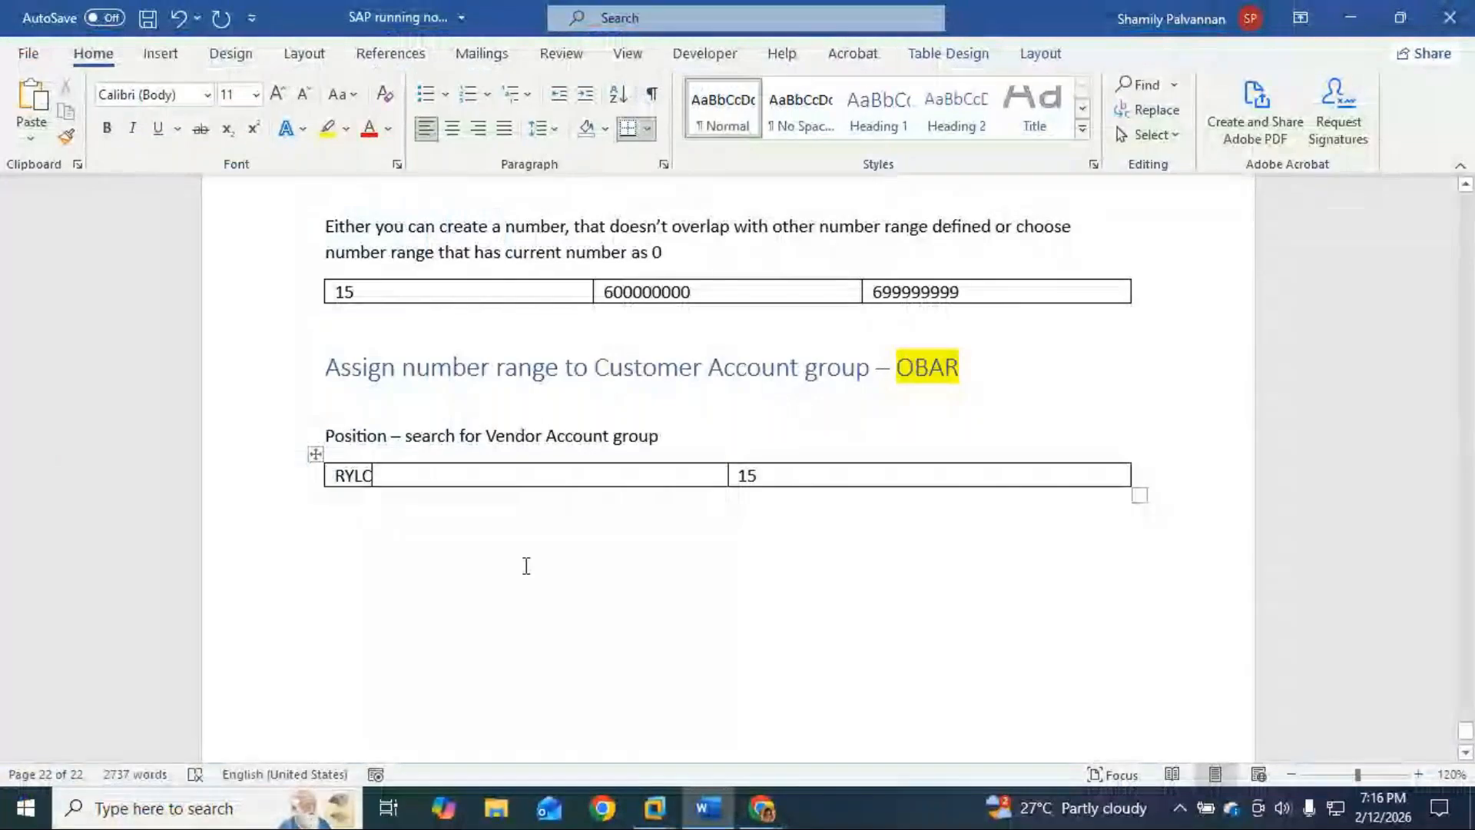
# Step: Add a 'Save' line under the RYLC / 15 table, adjusting the blank line above it
pyautogui.scroll(1, 428, 562)
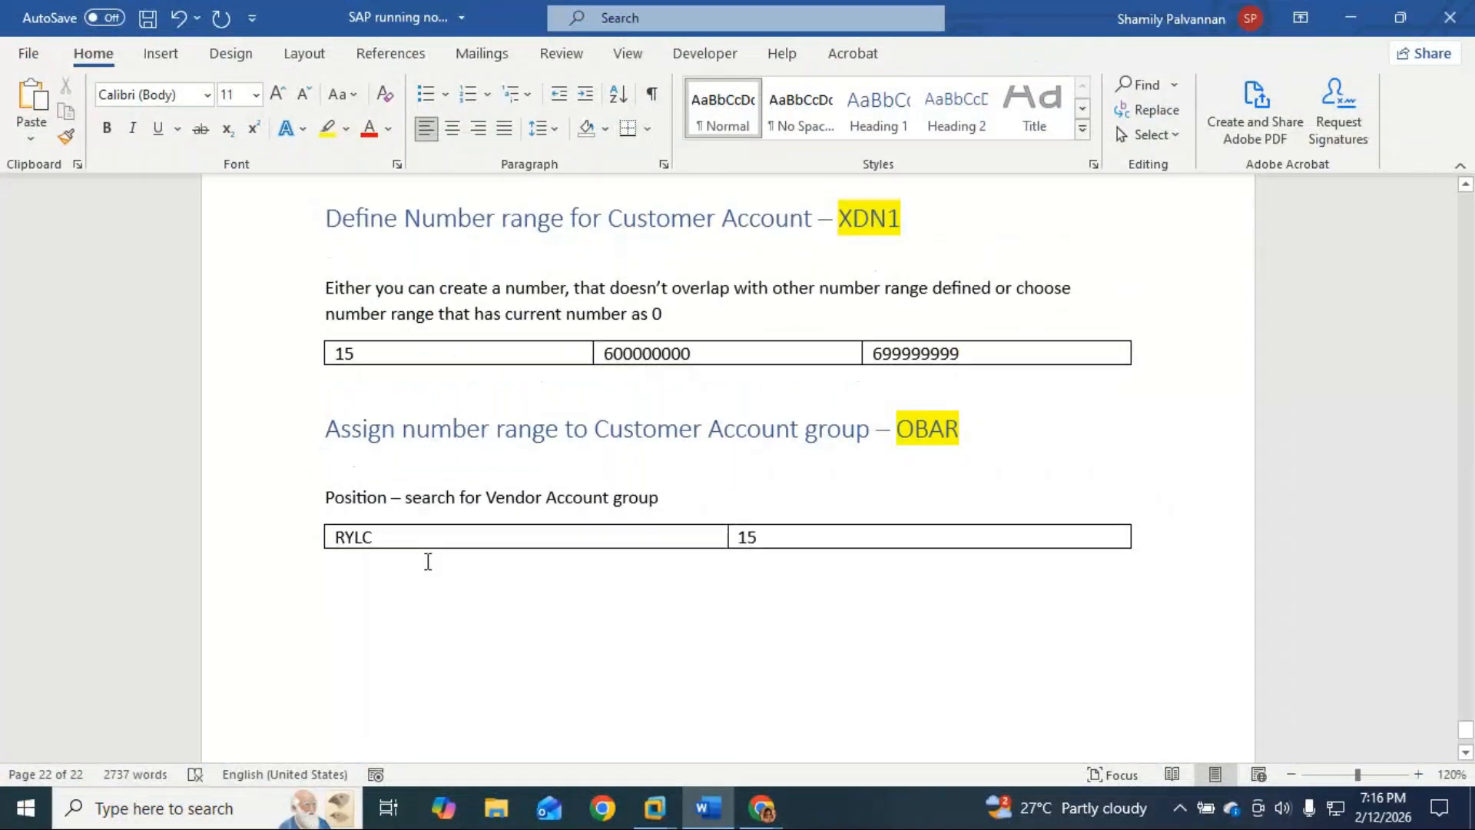
pyautogui.write('Save')
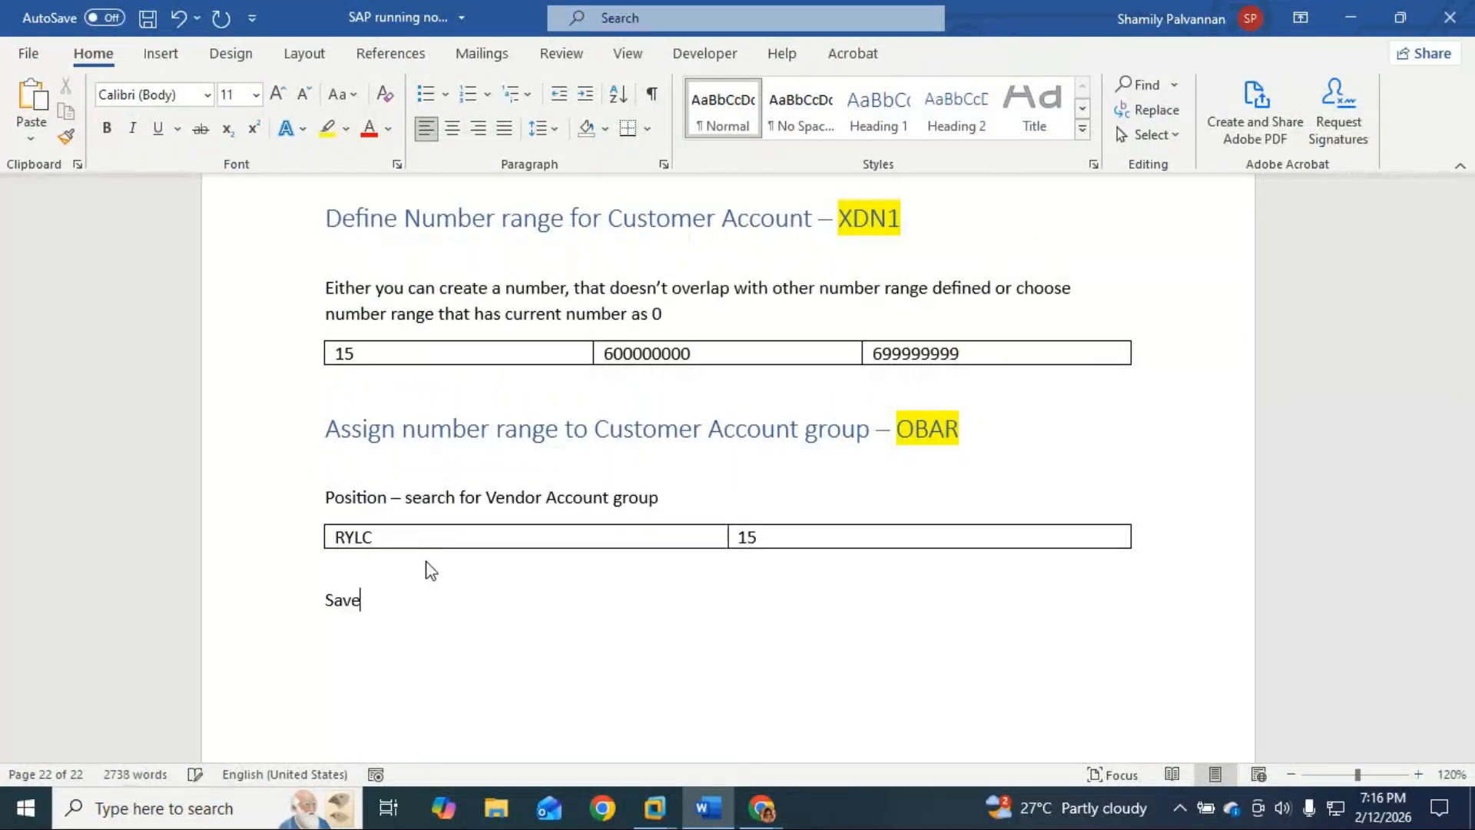
pyautogui.press('Up')
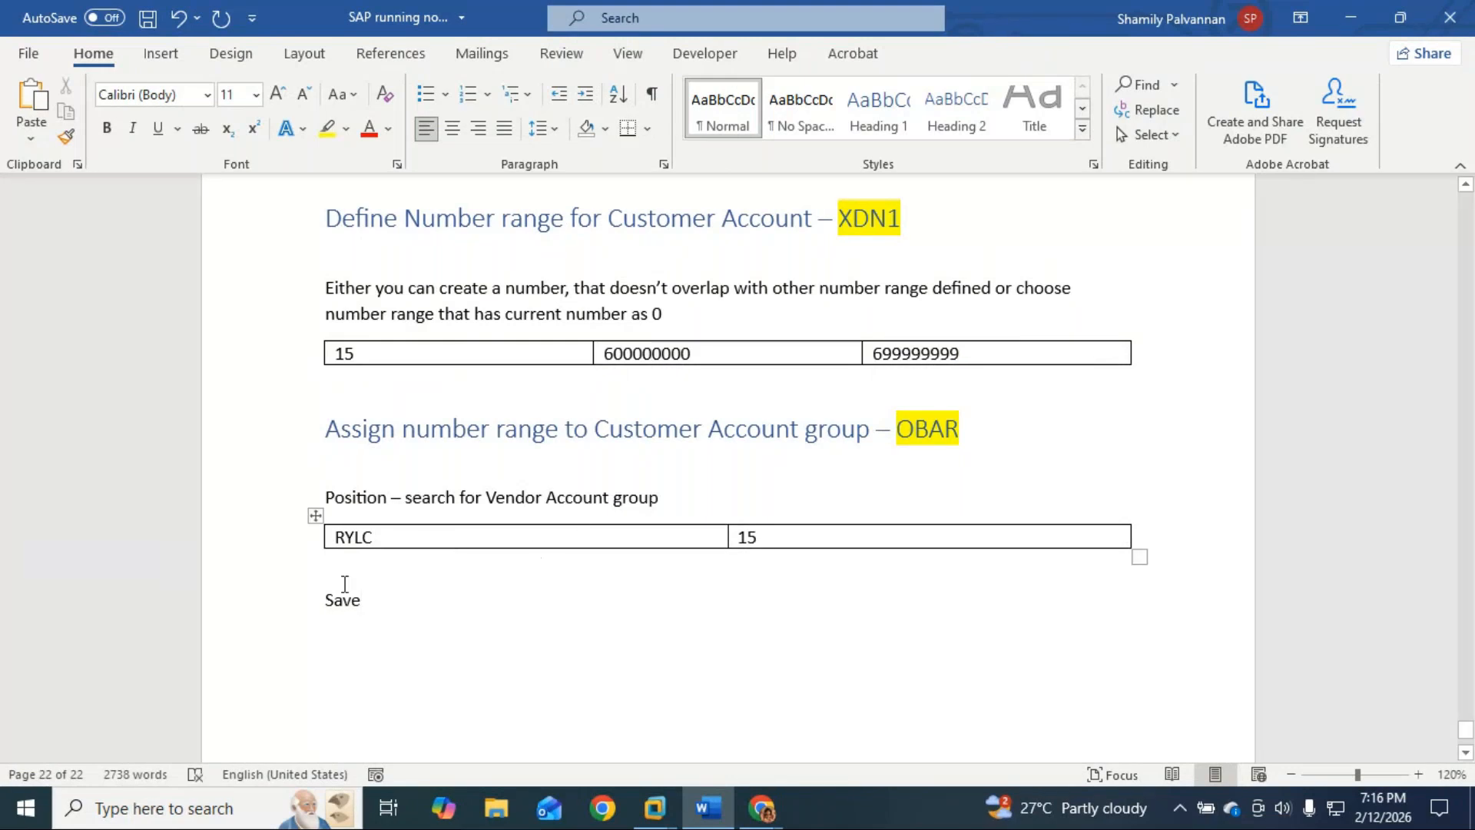
pyautogui.press('Delete')
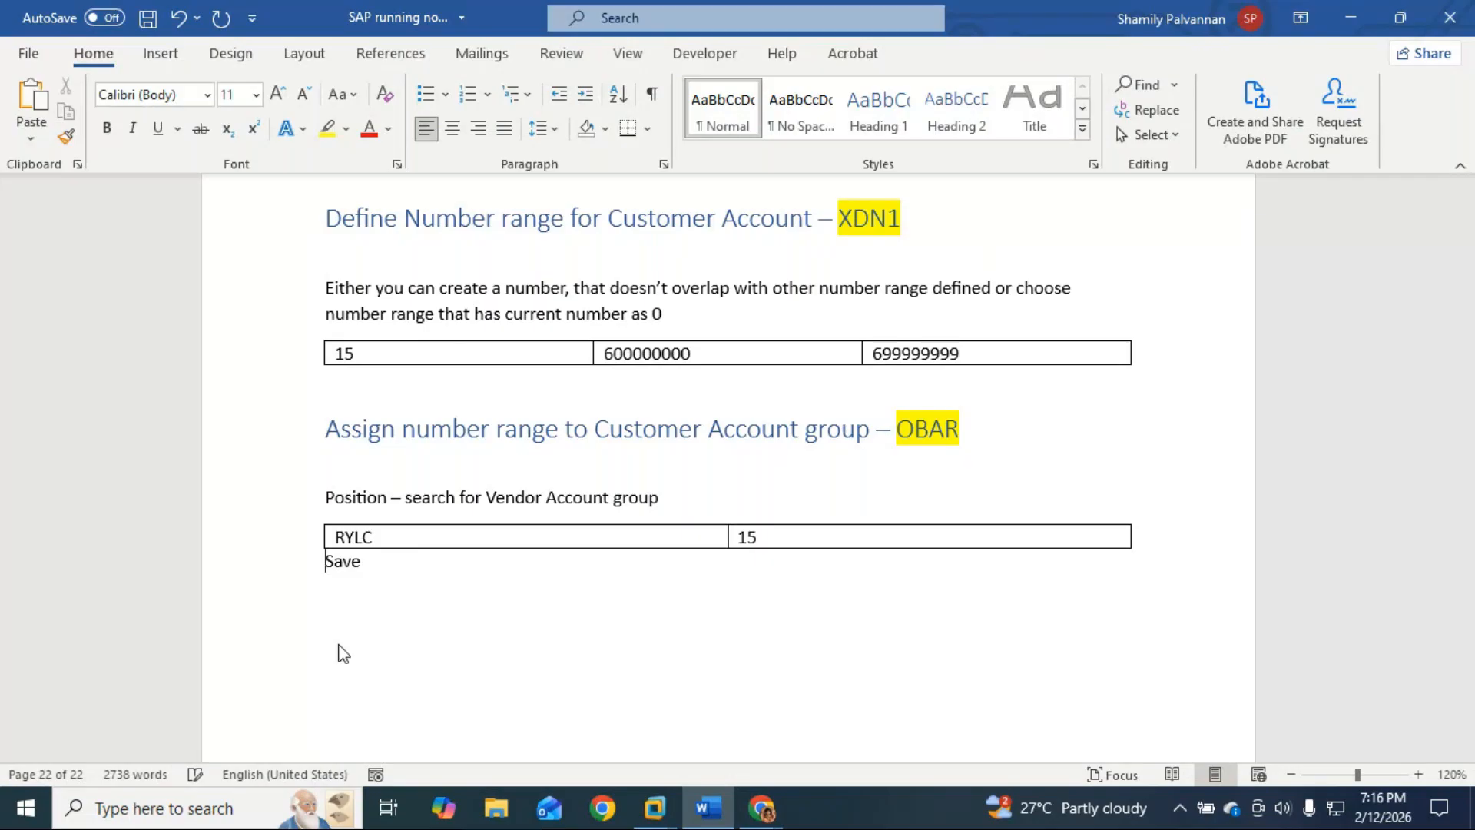
pyautogui.scroll(3, 552, 669)
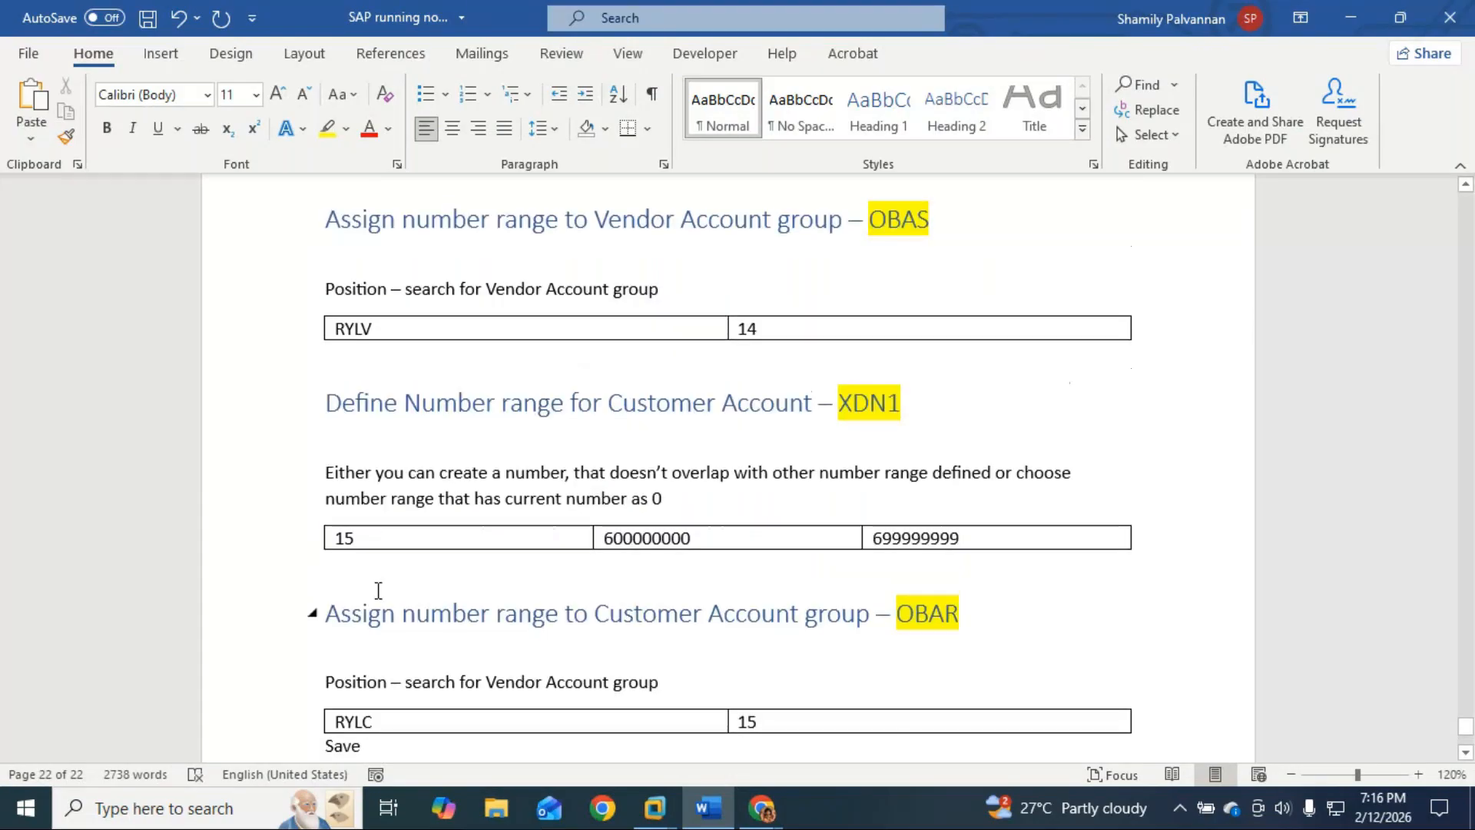
pyautogui.scroll(-1, 378, 590)
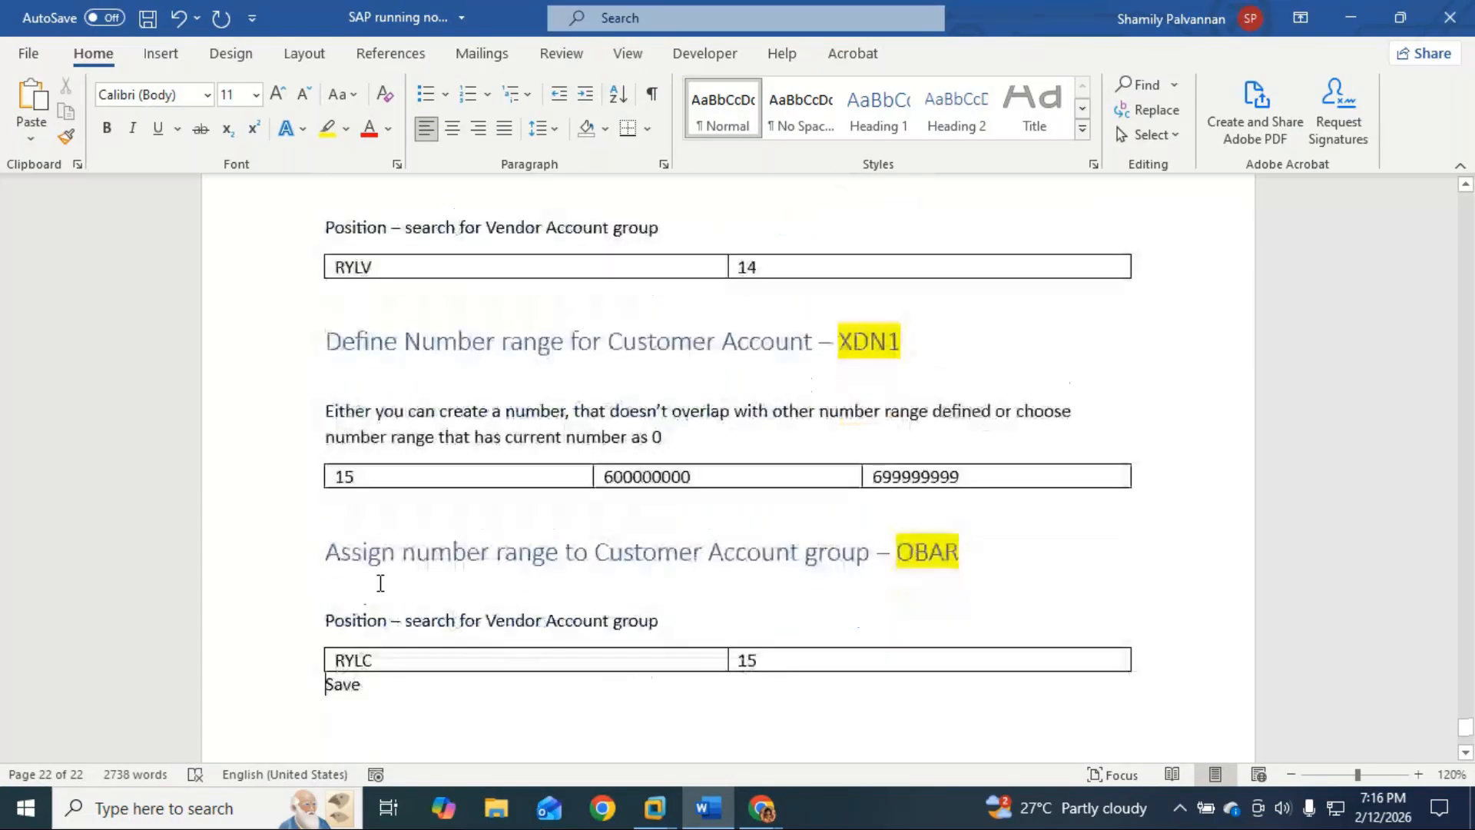
pyautogui.press('Return')
pyautogui.scroll(1, 405, 593)
pyautogui.scroll(-2, 415, 586)
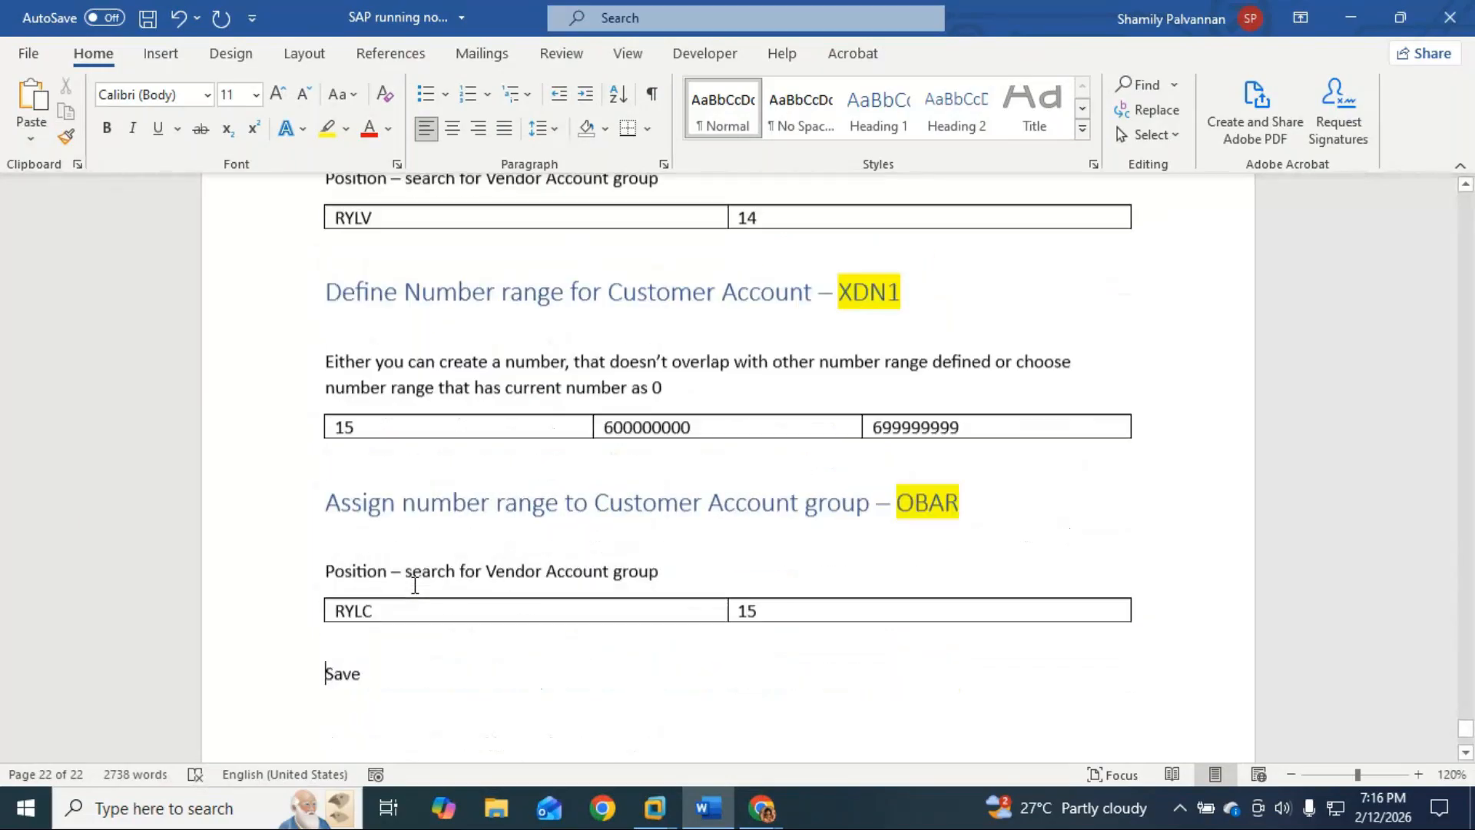
pyautogui.scroll(-1, 415, 585)
pyautogui.scroll(3, 408, 578)
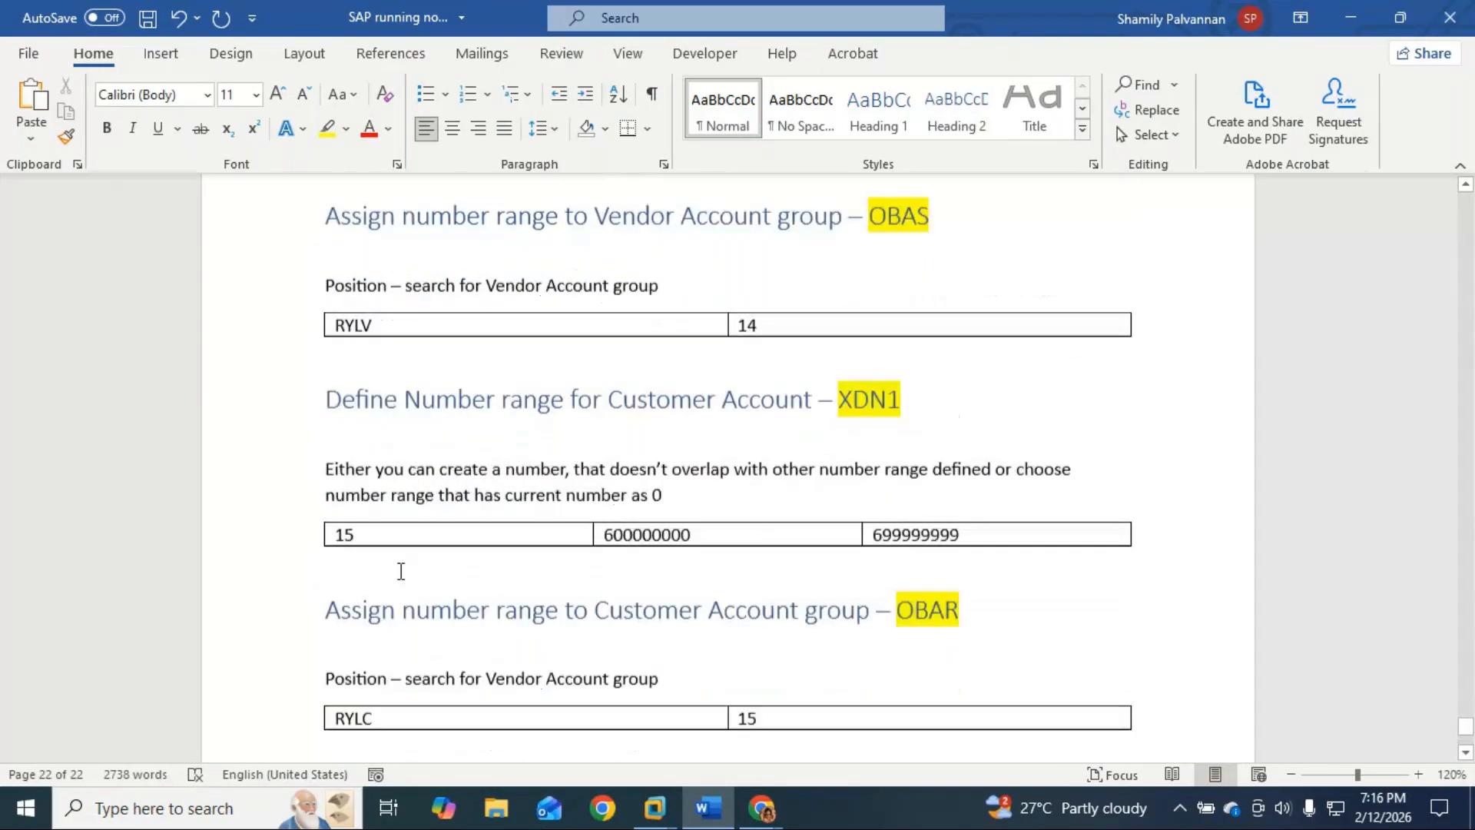
# Step: Add a 'Save' line under the RYLV / 14 table and start a new empty line at the end
pyautogui.click(362, 381)
pyautogui.press('Return')
pyautogui.write('Save')
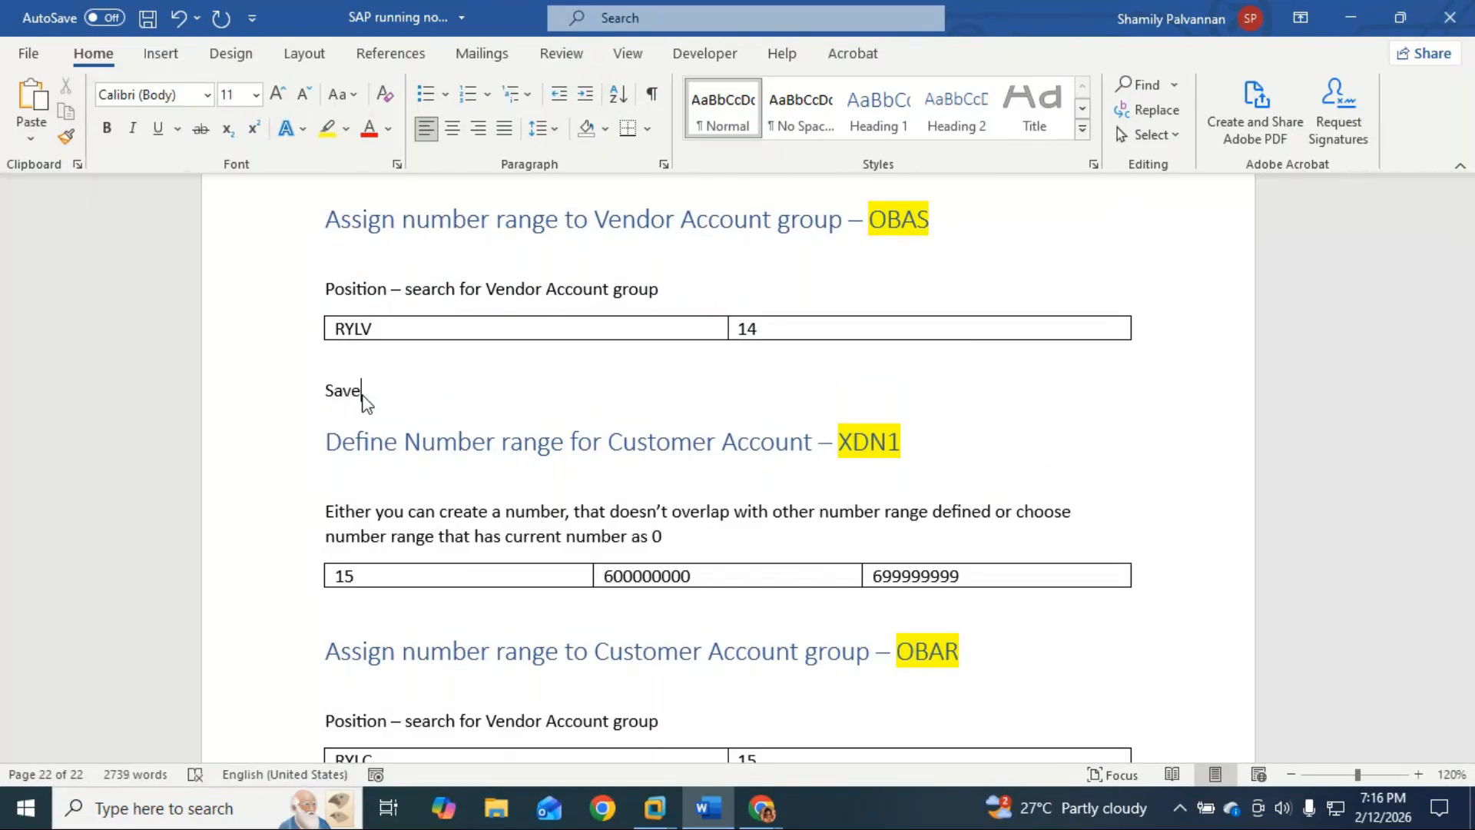
pyautogui.scroll(6, 369, 376)
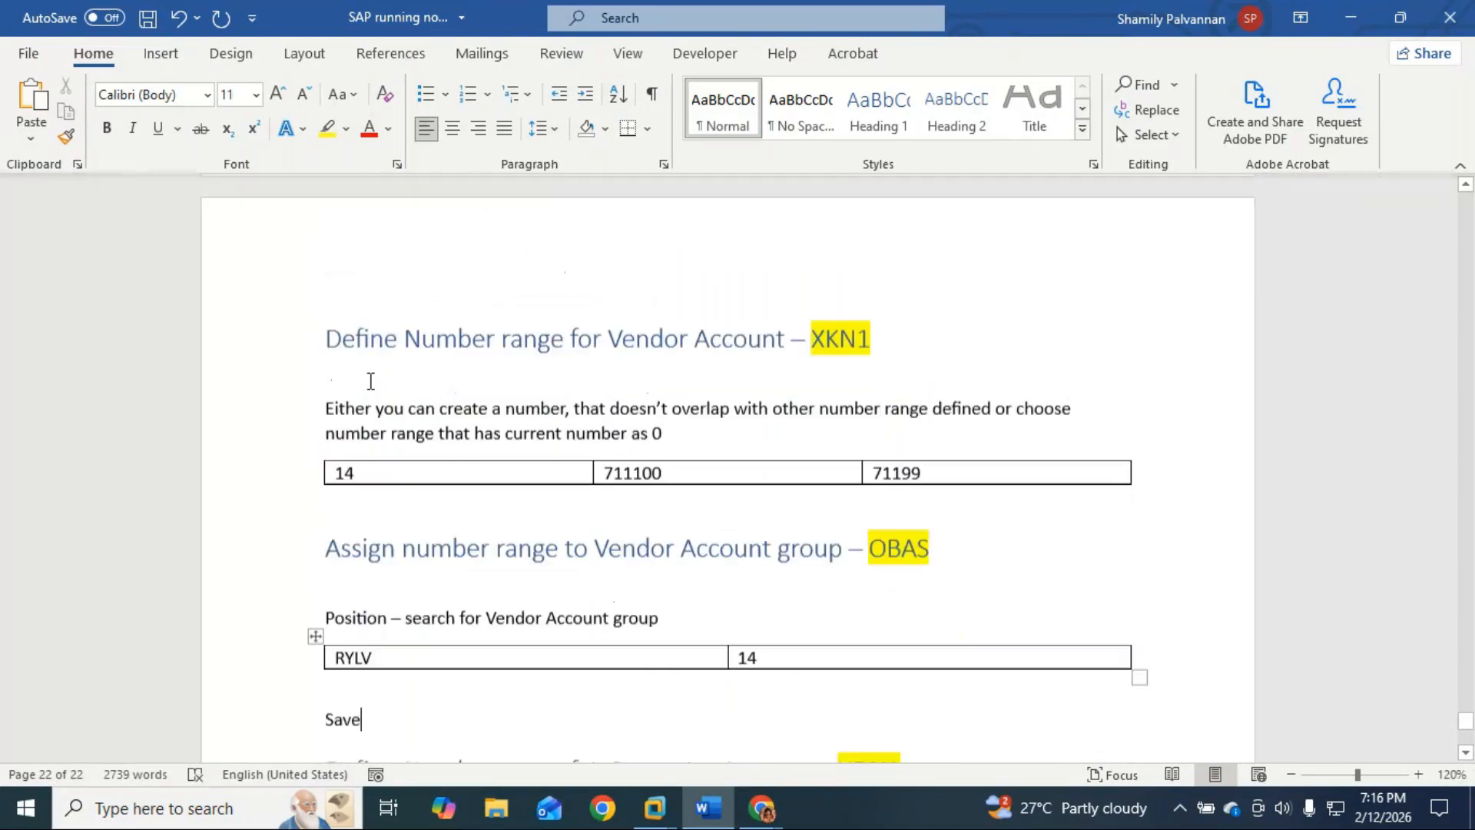
pyautogui.scroll(6, 371, 381)
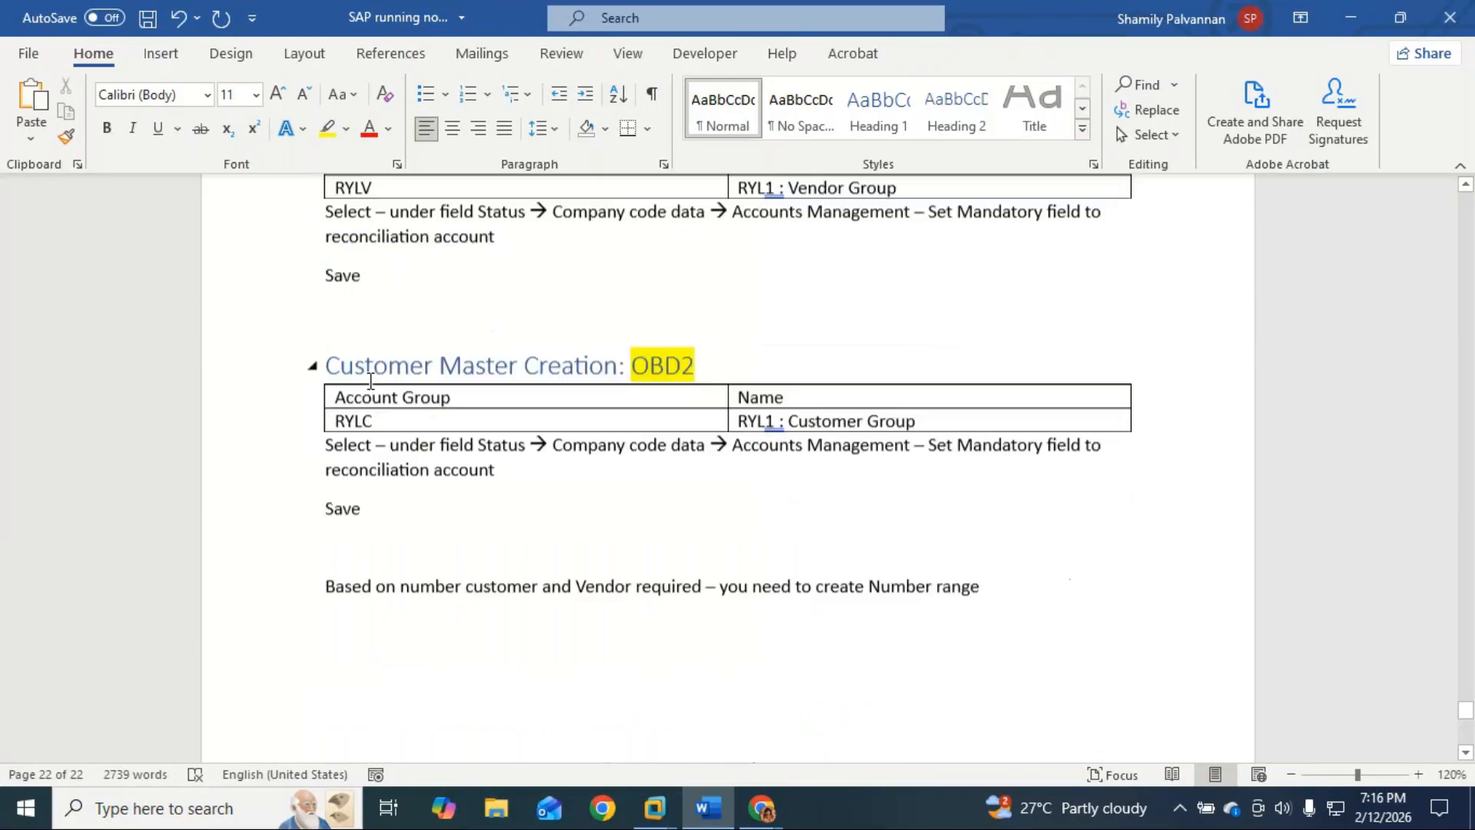
pyautogui.scroll(7, 371, 382)
pyautogui.scroll(-4, 370, 381)
pyautogui.scroll(-12, 370, 381)
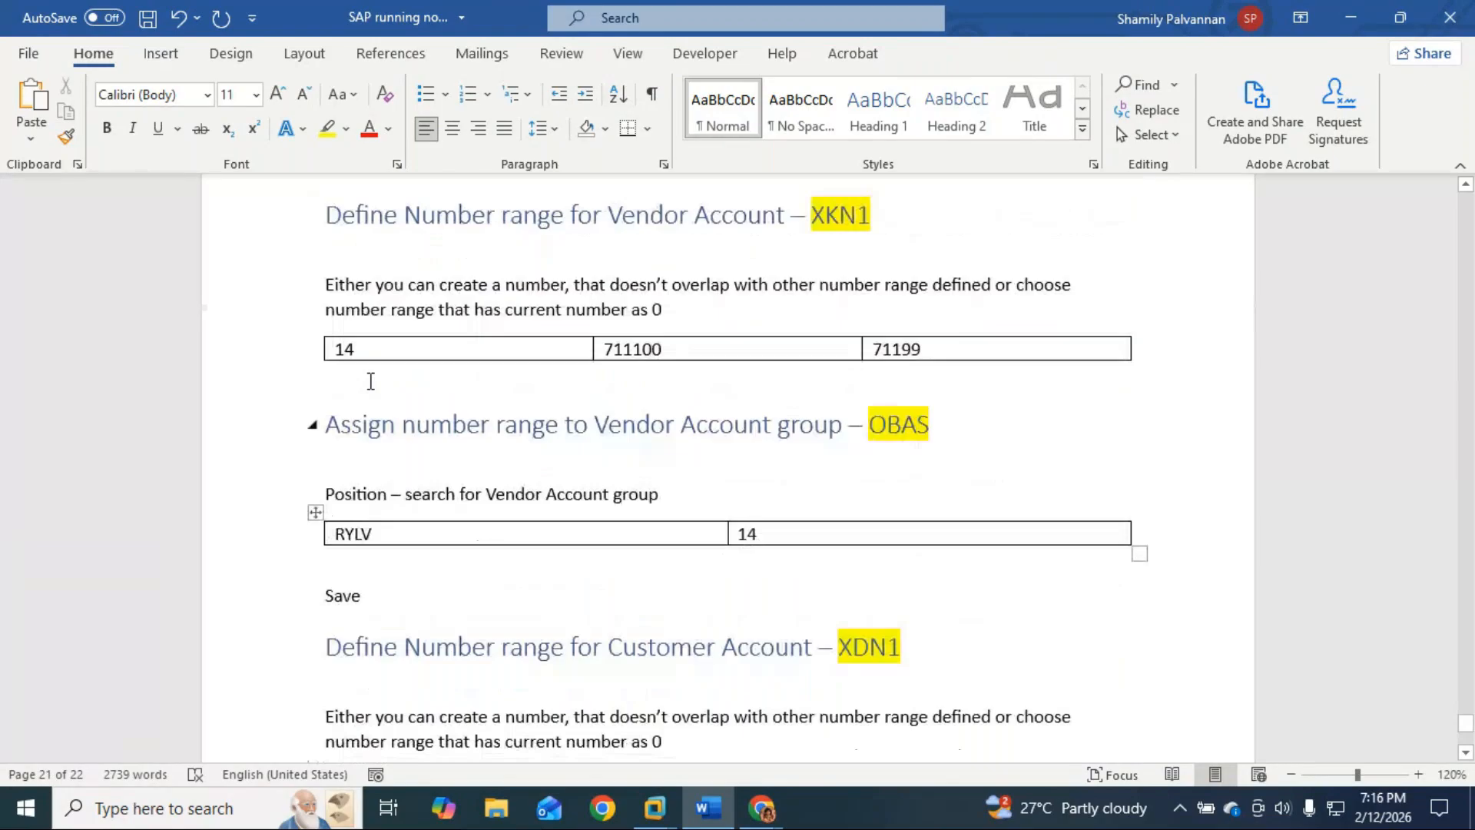
pyautogui.scroll(-7, 371, 381)
pyautogui.click(389, 522)
pyautogui.press('Return')
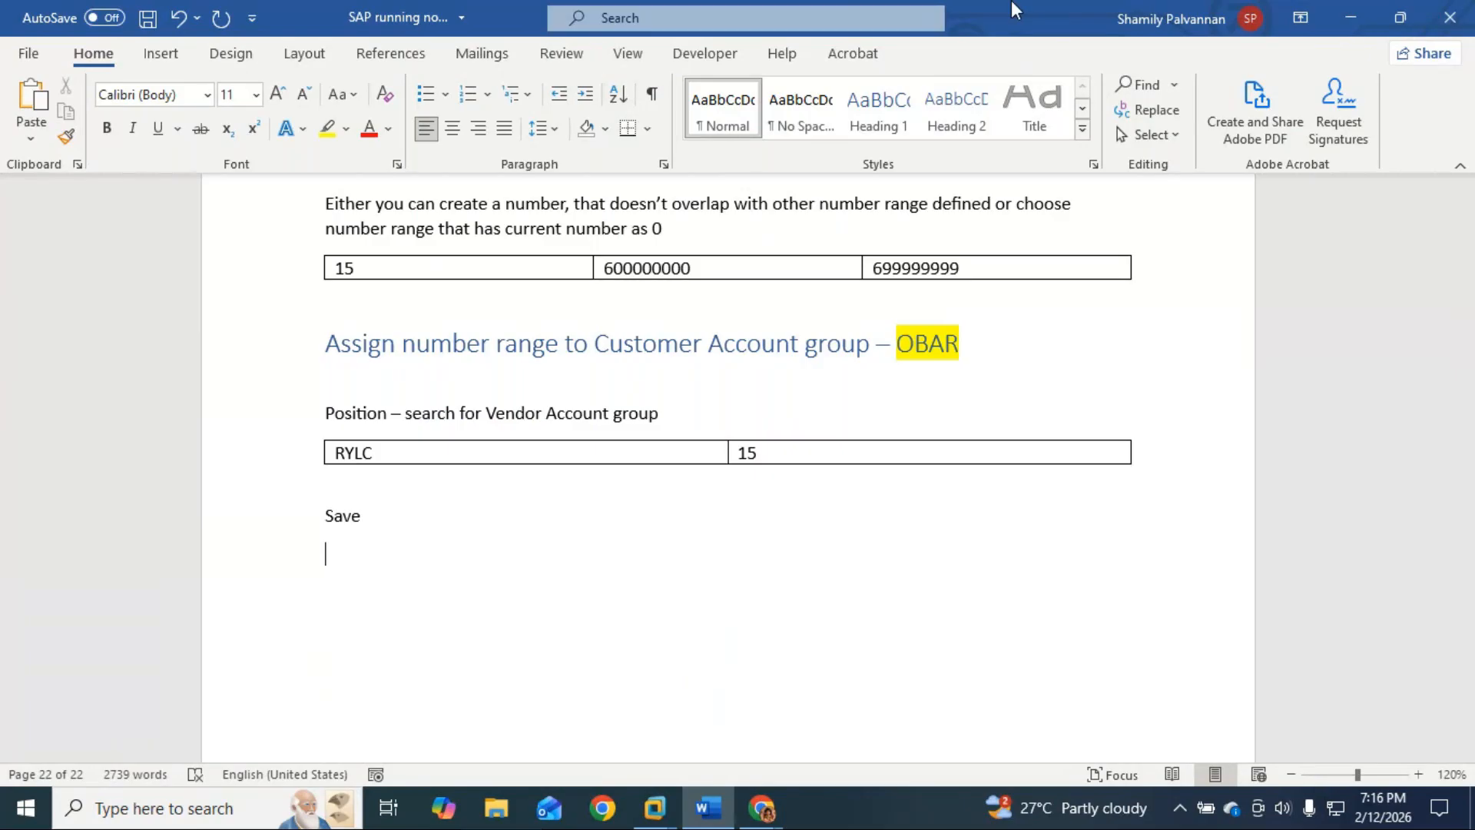
# Step: Minimize Word and bring the GoTo Meeting window forward, briefly opening and closing the chat
pyautogui.click(1355, 19)
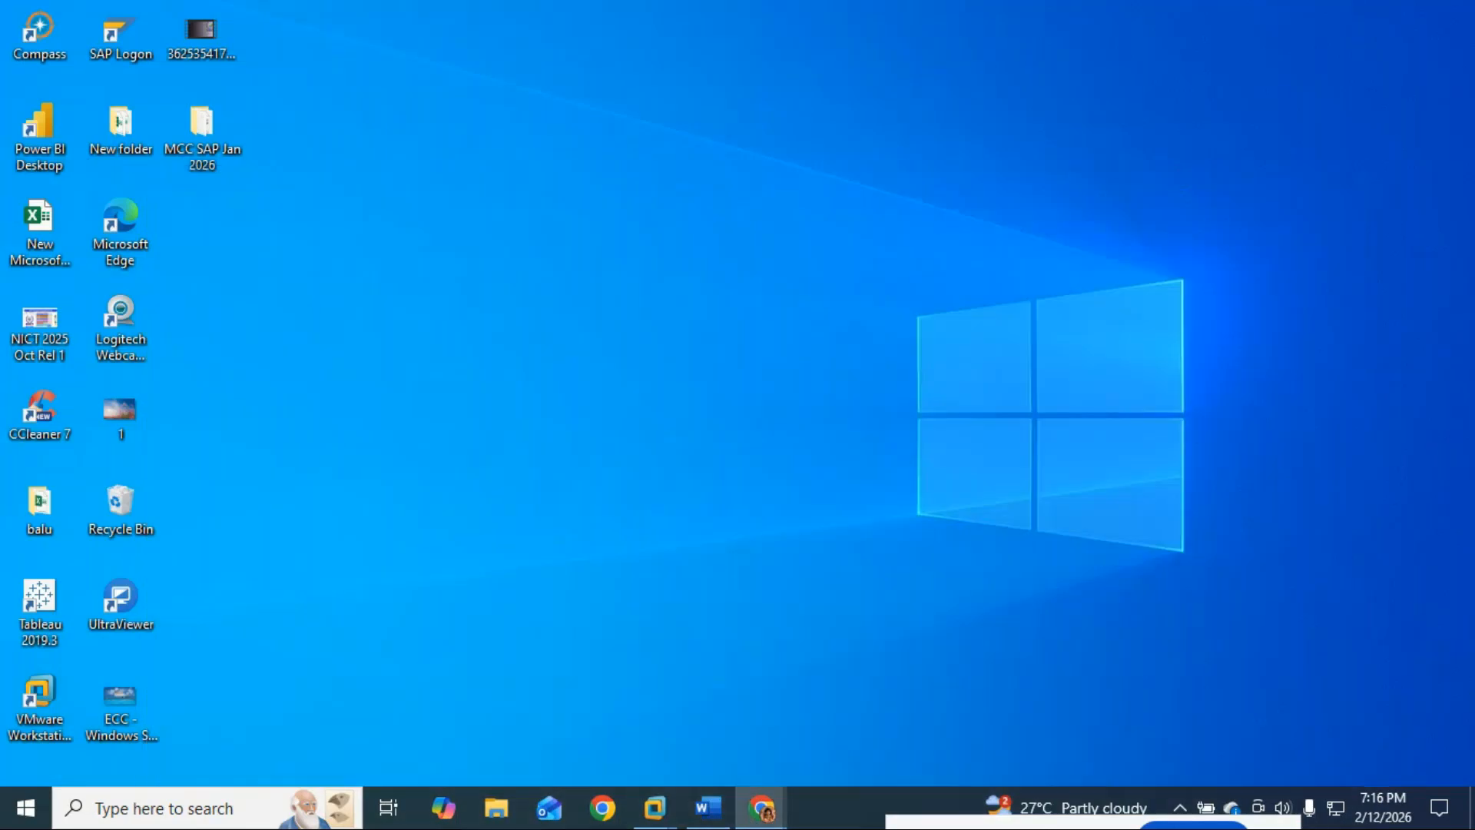
pyautogui.moveTo(762, 807)
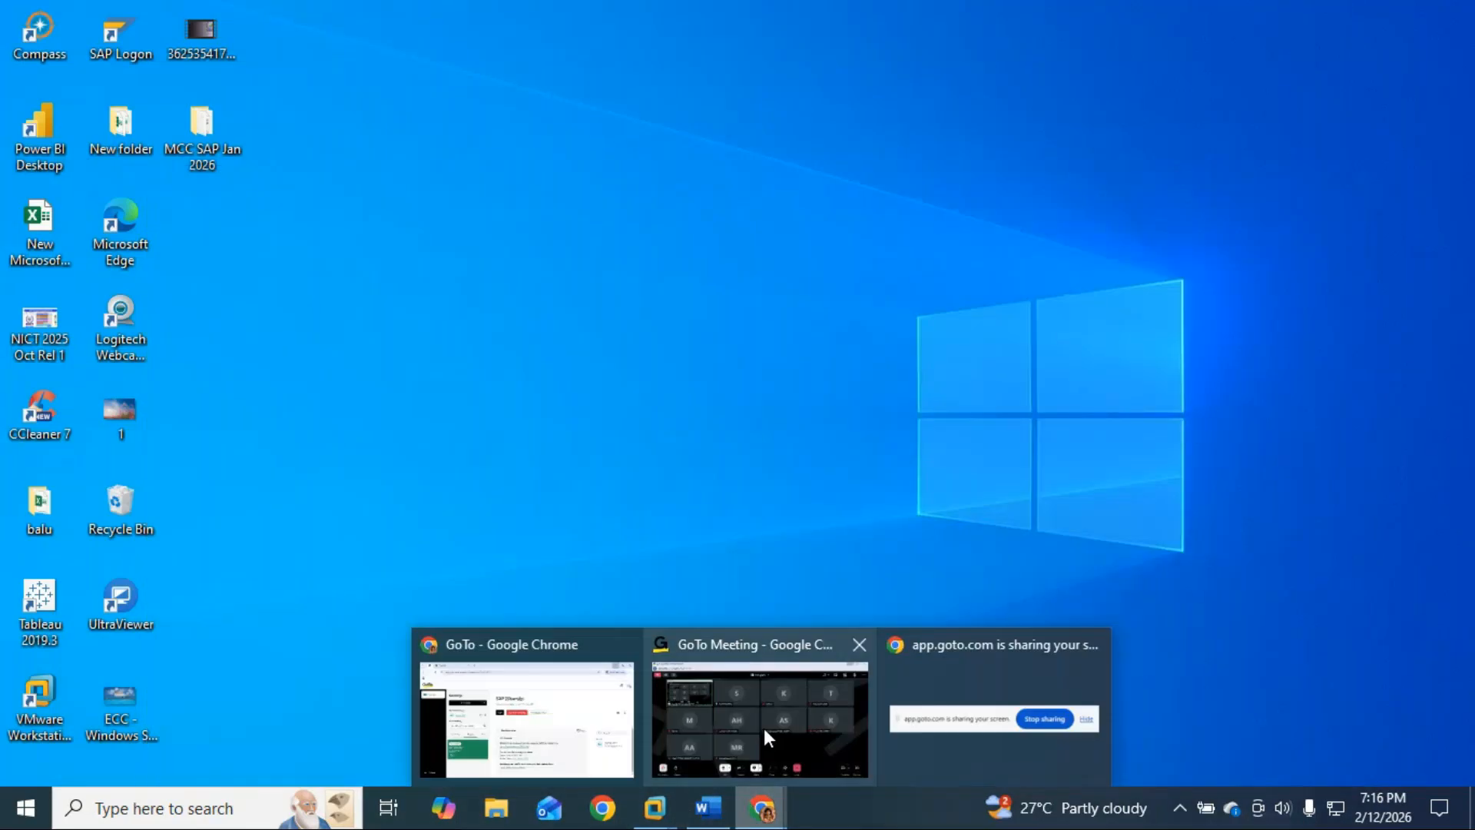
pyautogui.click(758, 641)
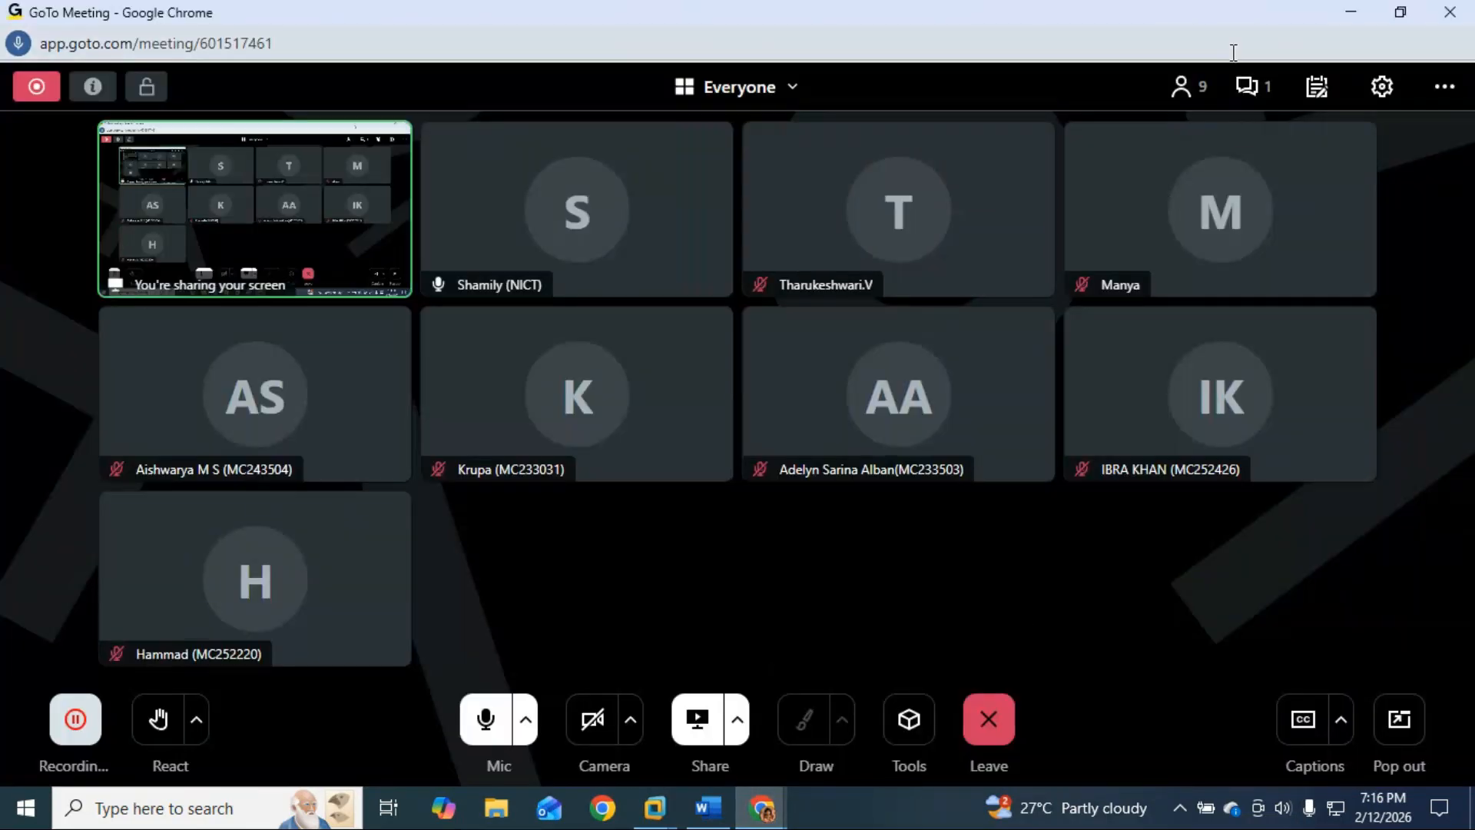
pyautogui.click(1251, 86)
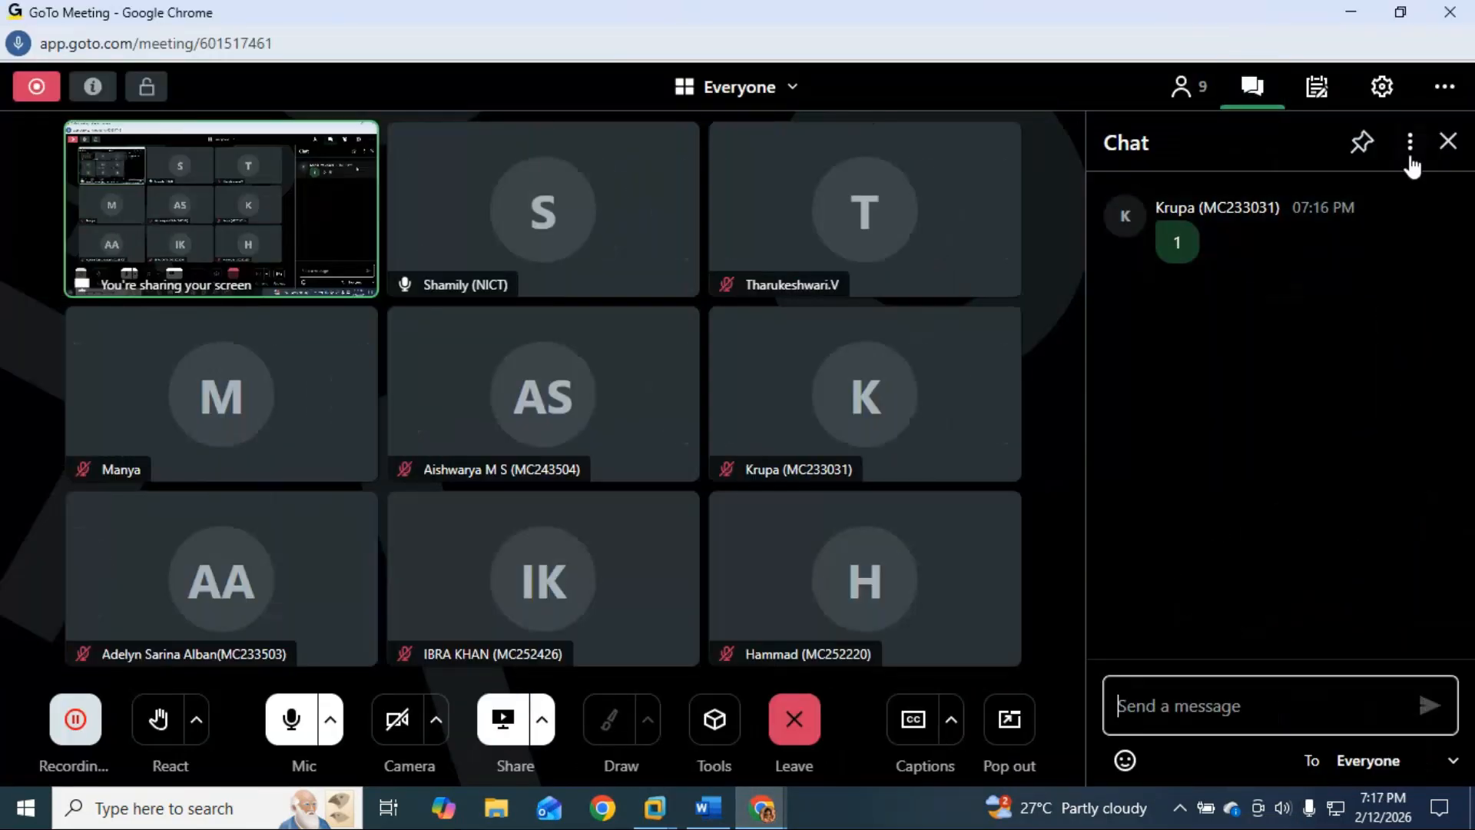
pyautogui.click(1448, 141)
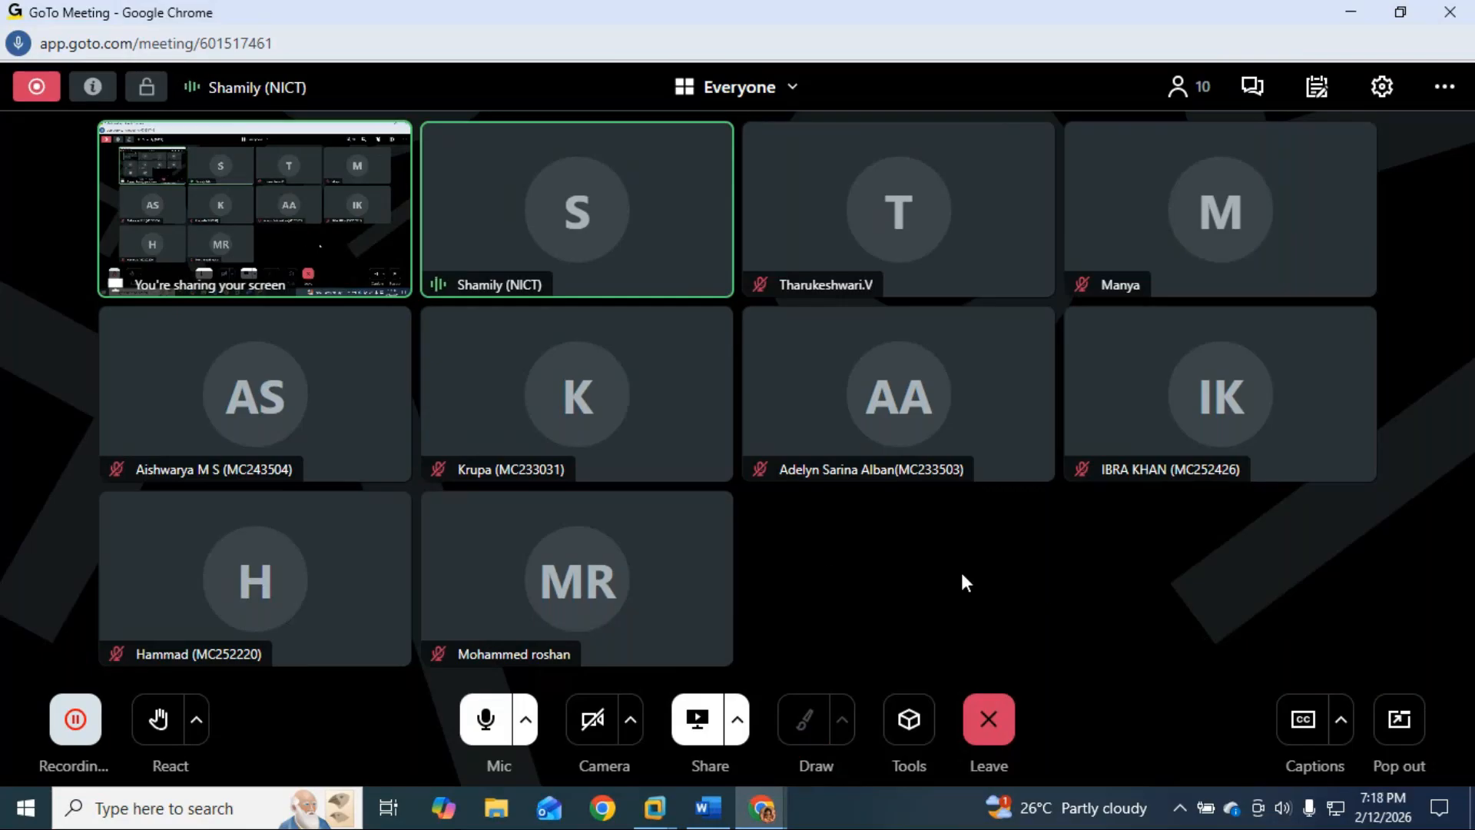
# Step: Mute the meeting microphone, then later turn it back on to speak
pyautogui.click(484, 722)
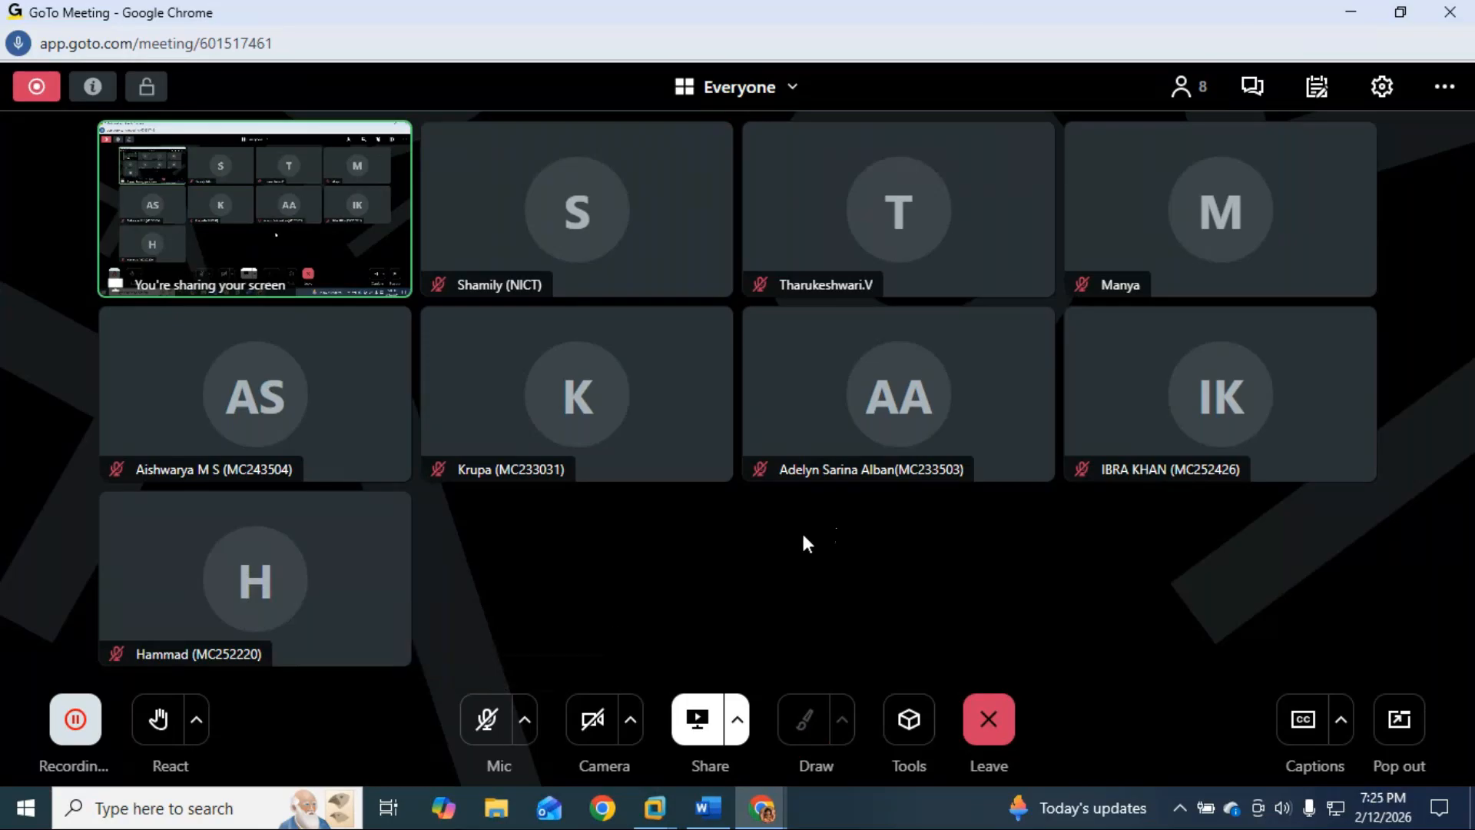
pyautogui.click(485, 719)
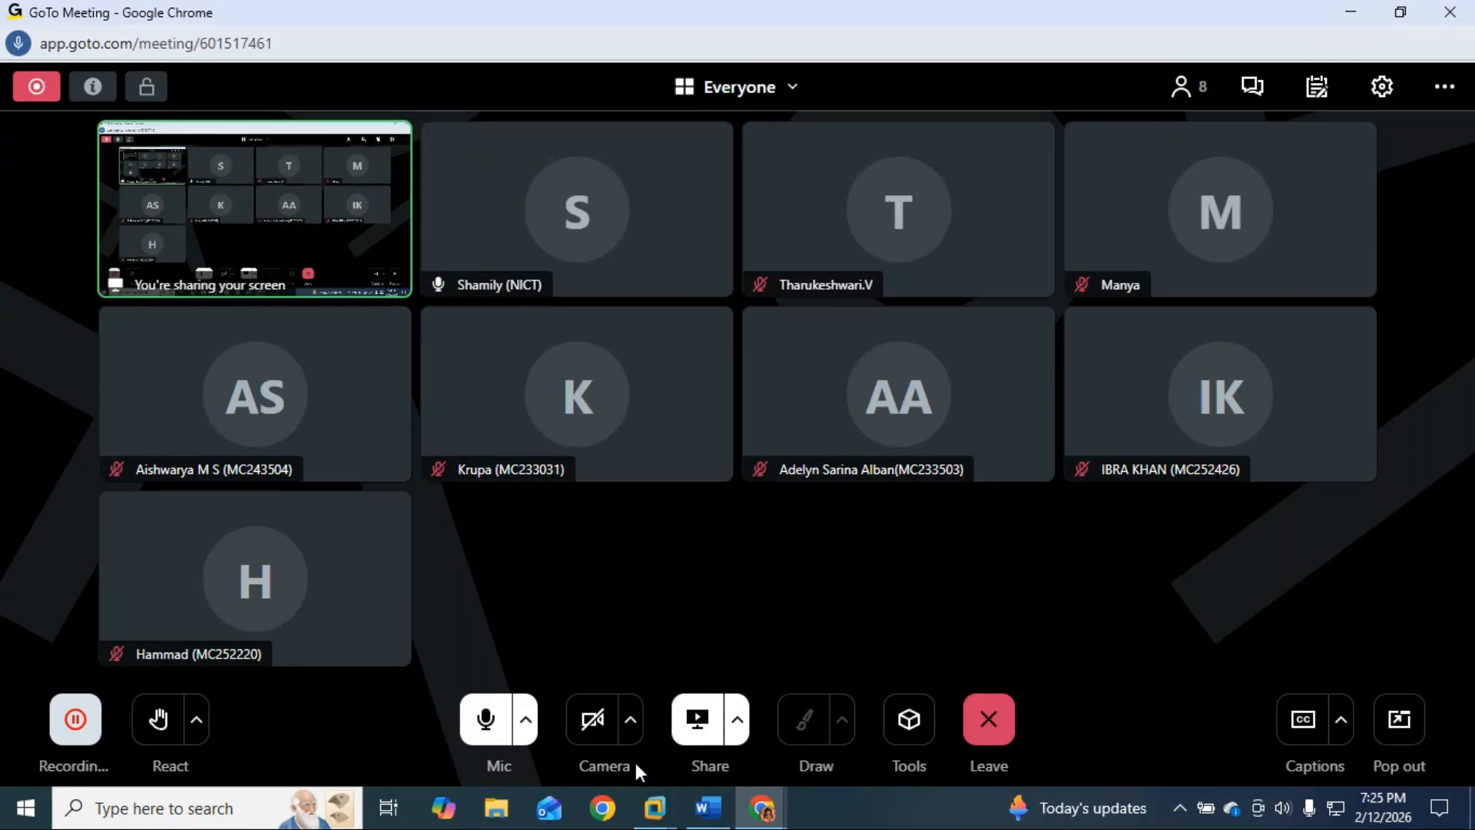
# Step: Return to Word and put the cursor on the empty line below the OBAR section's Save
pyautogui.click(701, 813)
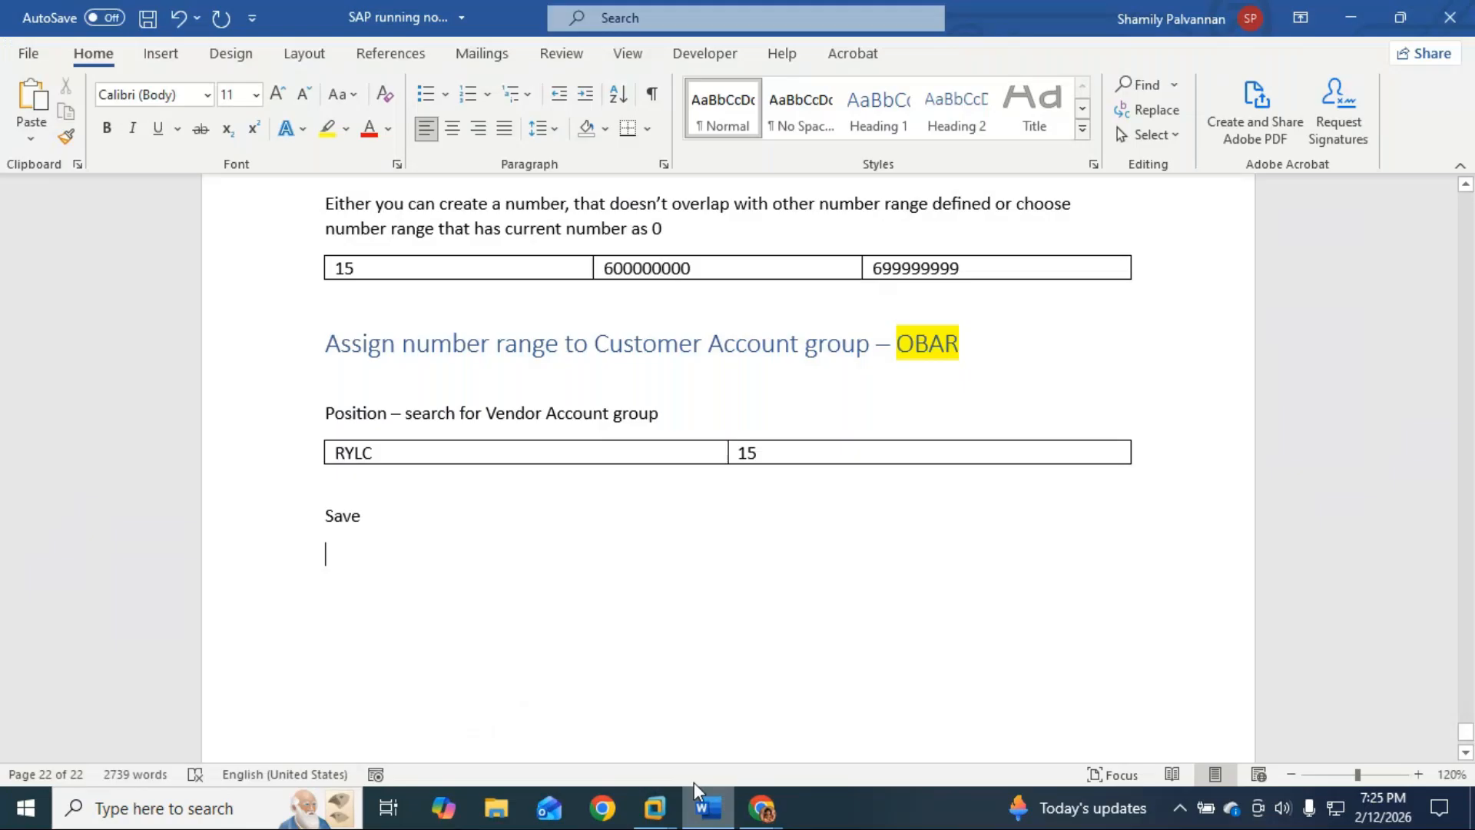
pyautogui.scroll(5, 487, 659)
pyautogui.scroll(12, 490, 653)
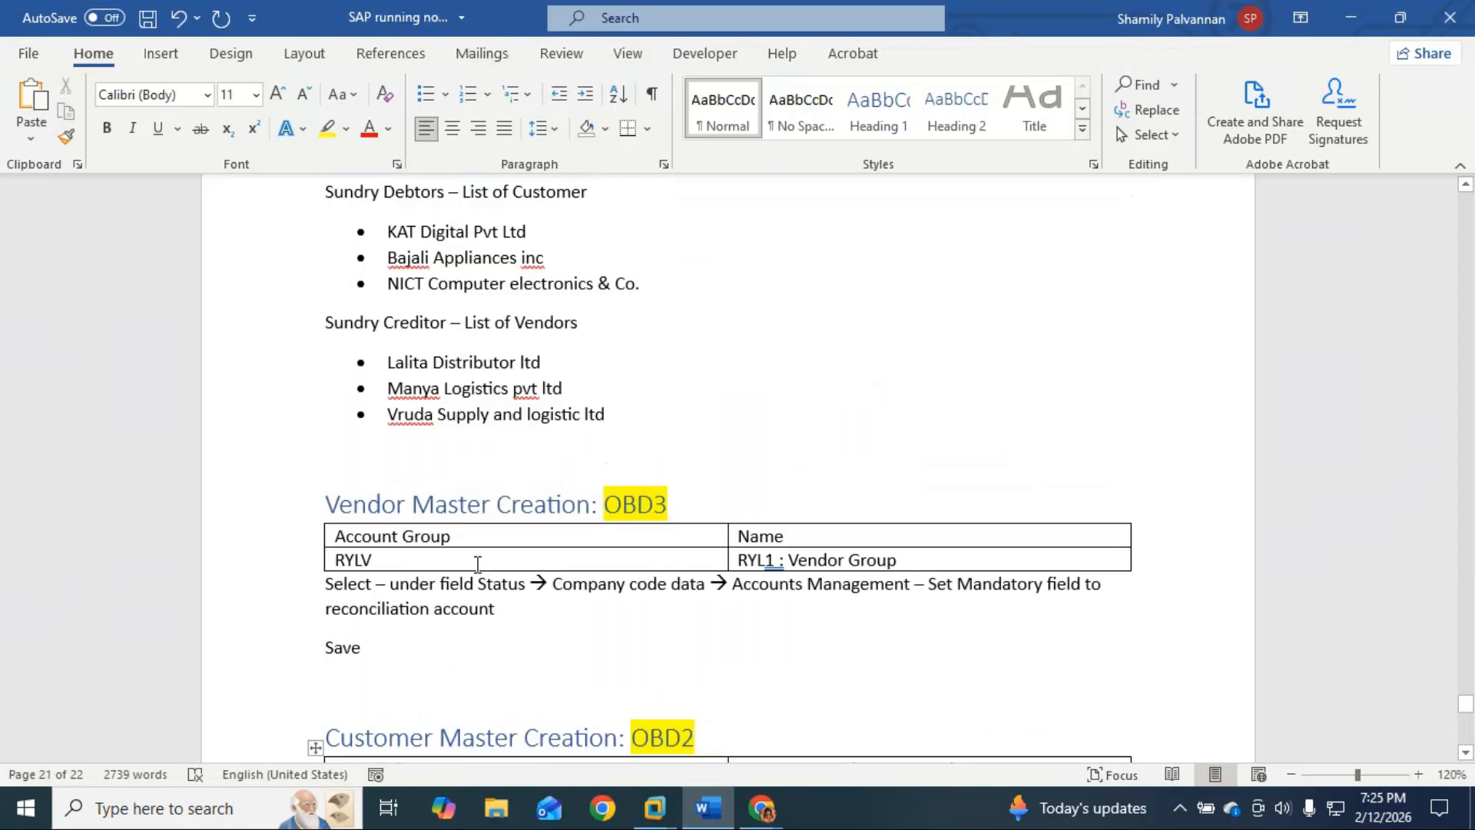
pyautogui.scroll(3, 477, 565)
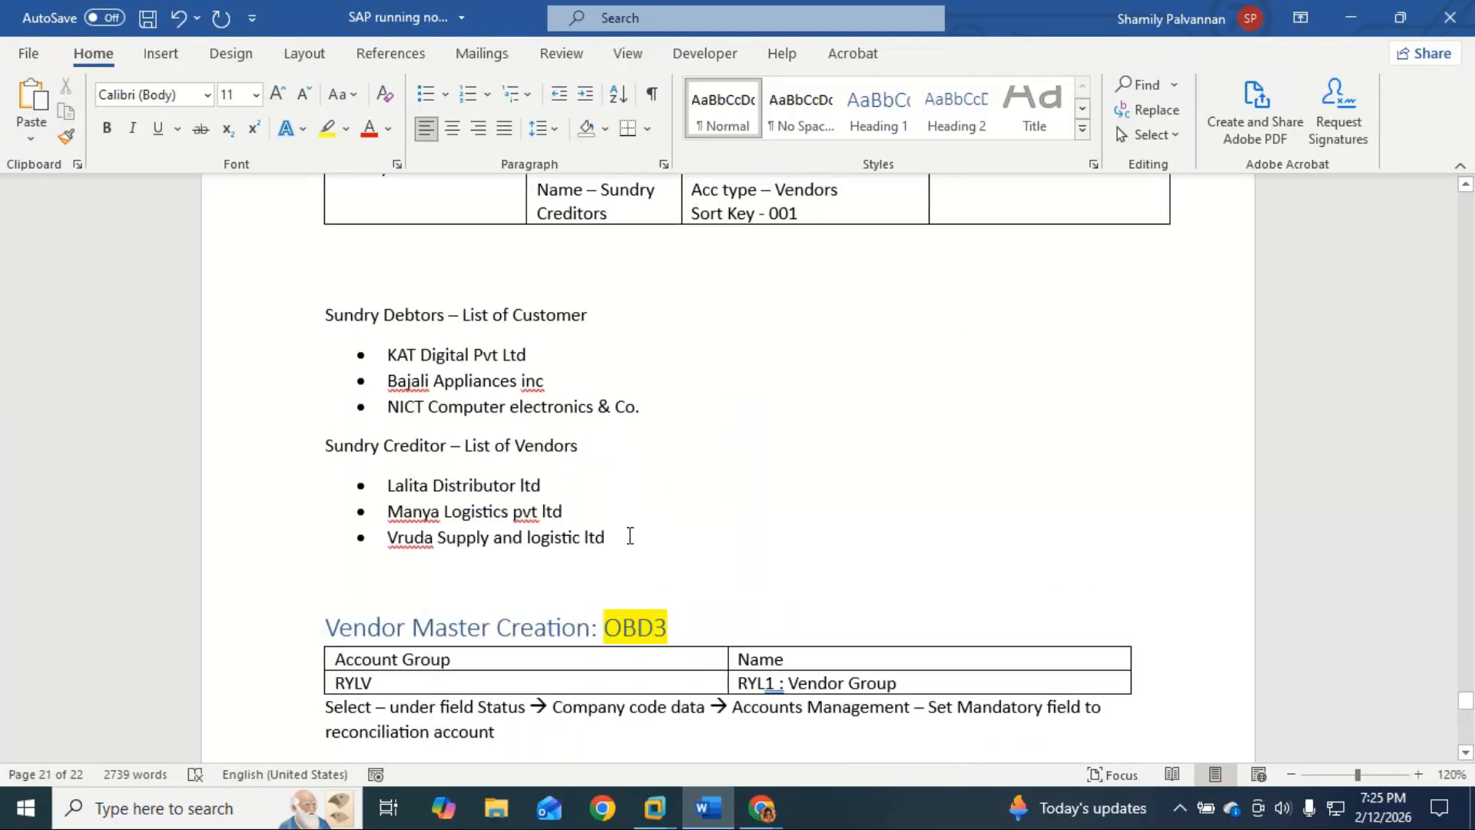
pyautogui.scroll(-15, 632, 538)
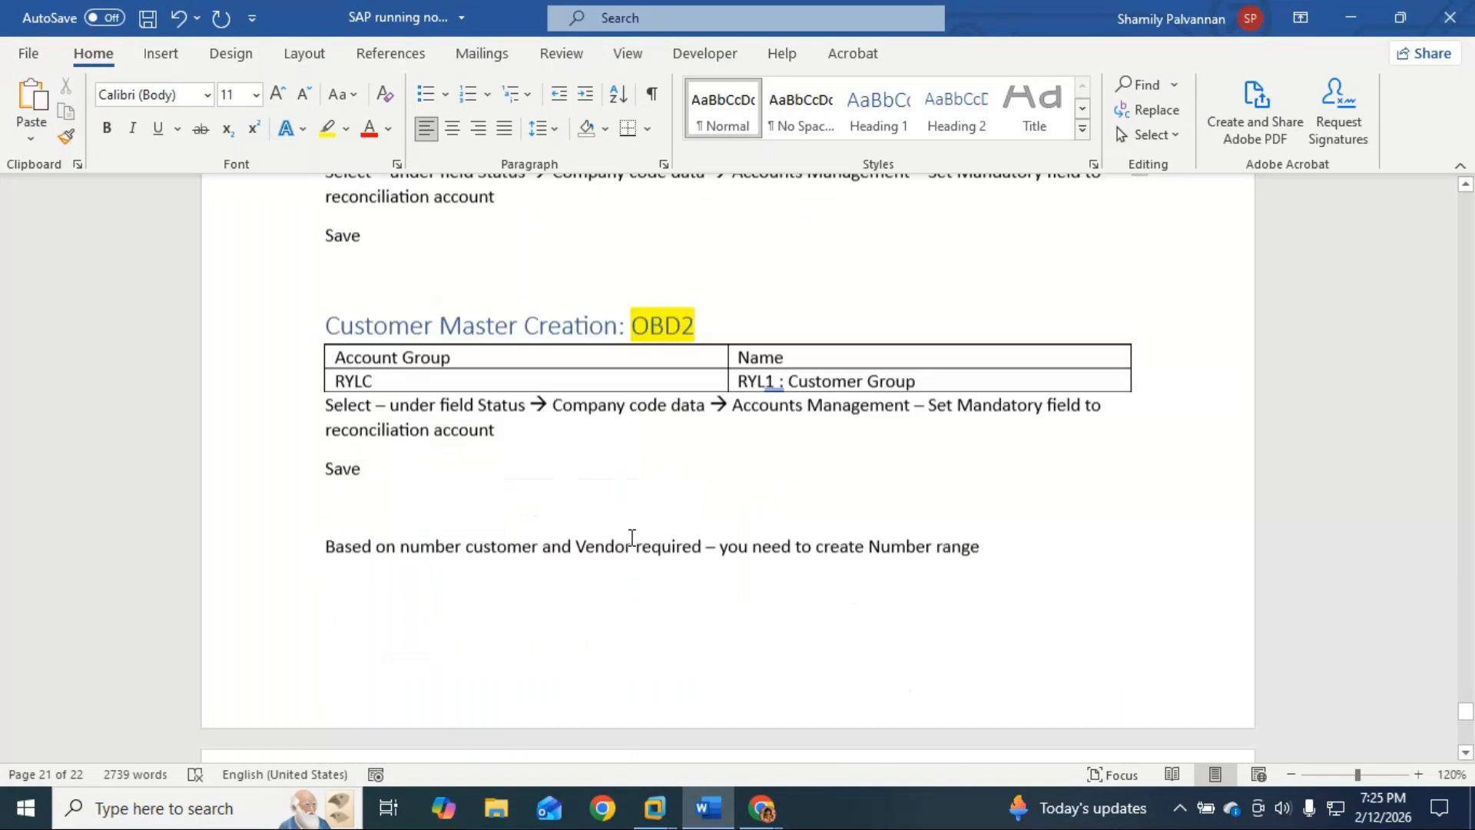
pyautogui.scroll(-10, 631, 537)
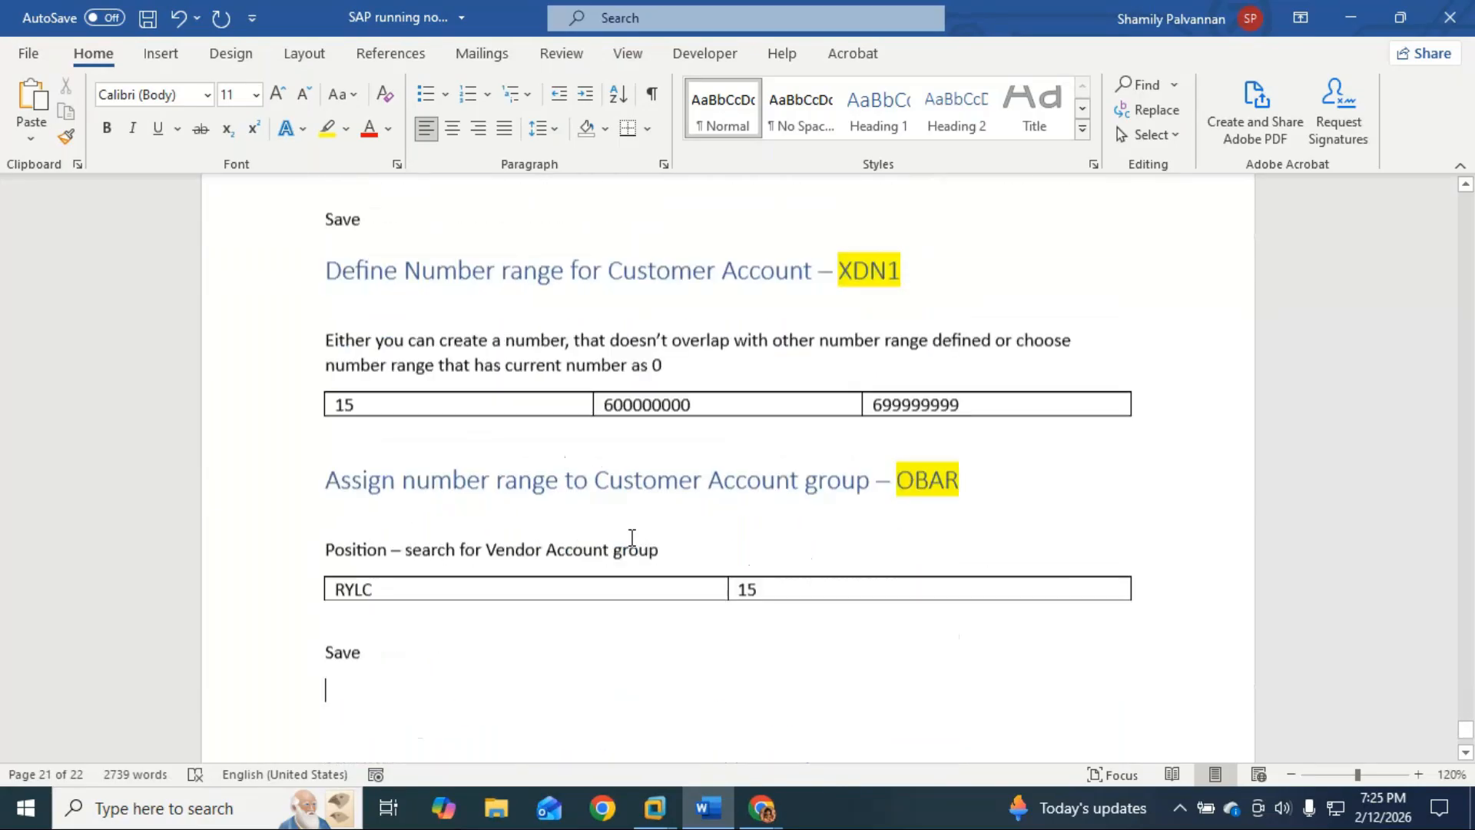
pyautogui.click(633, 538)
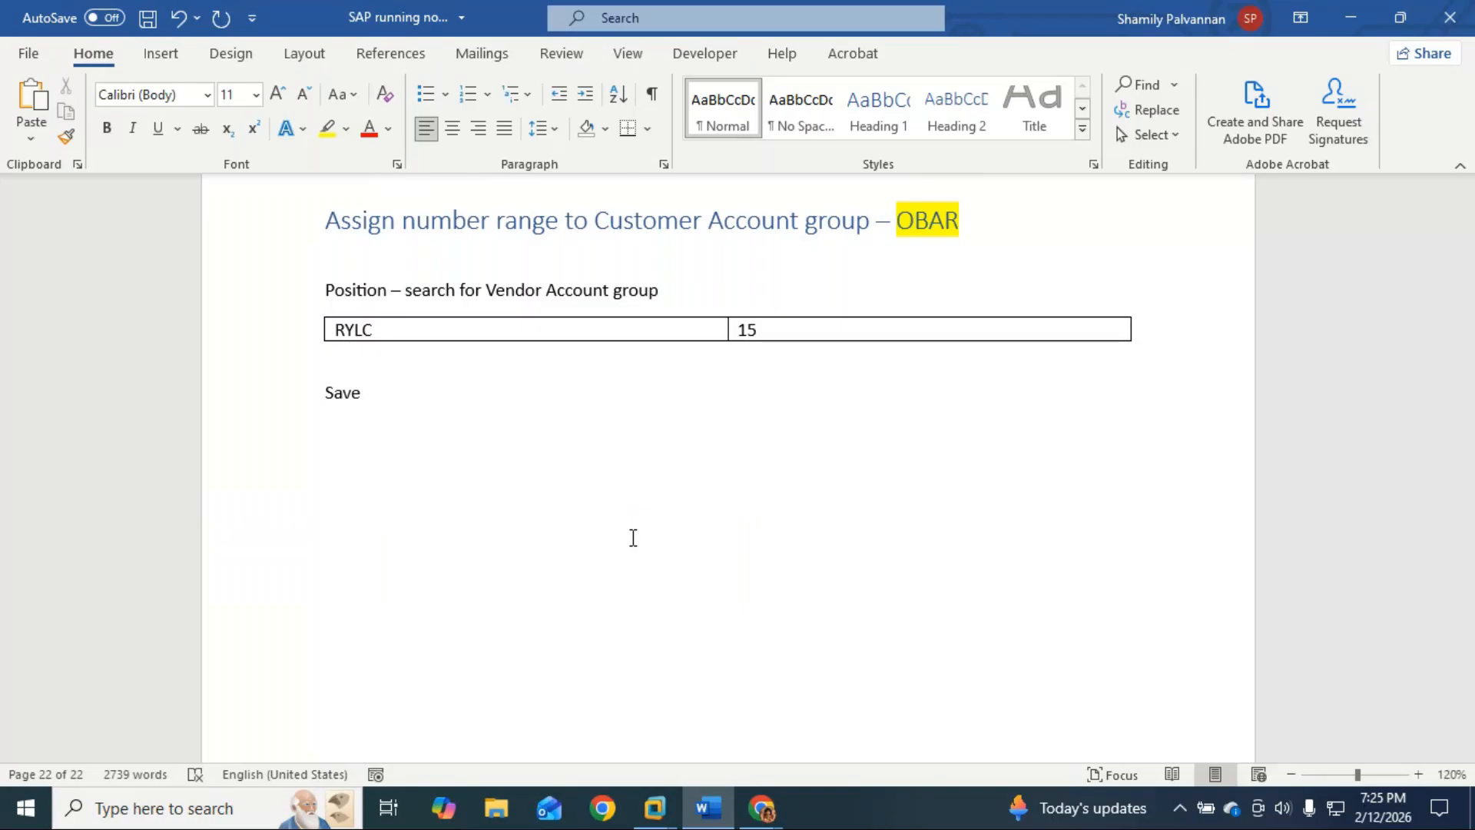
# Step: Type the heading 'Create Vendors - FK01' and apply the Heading 1 style
pyautogui.write('Cre')
pyautogui.write('ate Venod')
pyautogui.write('rs')
pyautogui.press('BackSpace')
pyautogui.press('BackSpace')
pyautogui.press('BackSpace')
pyautogui.press('BackSpace')
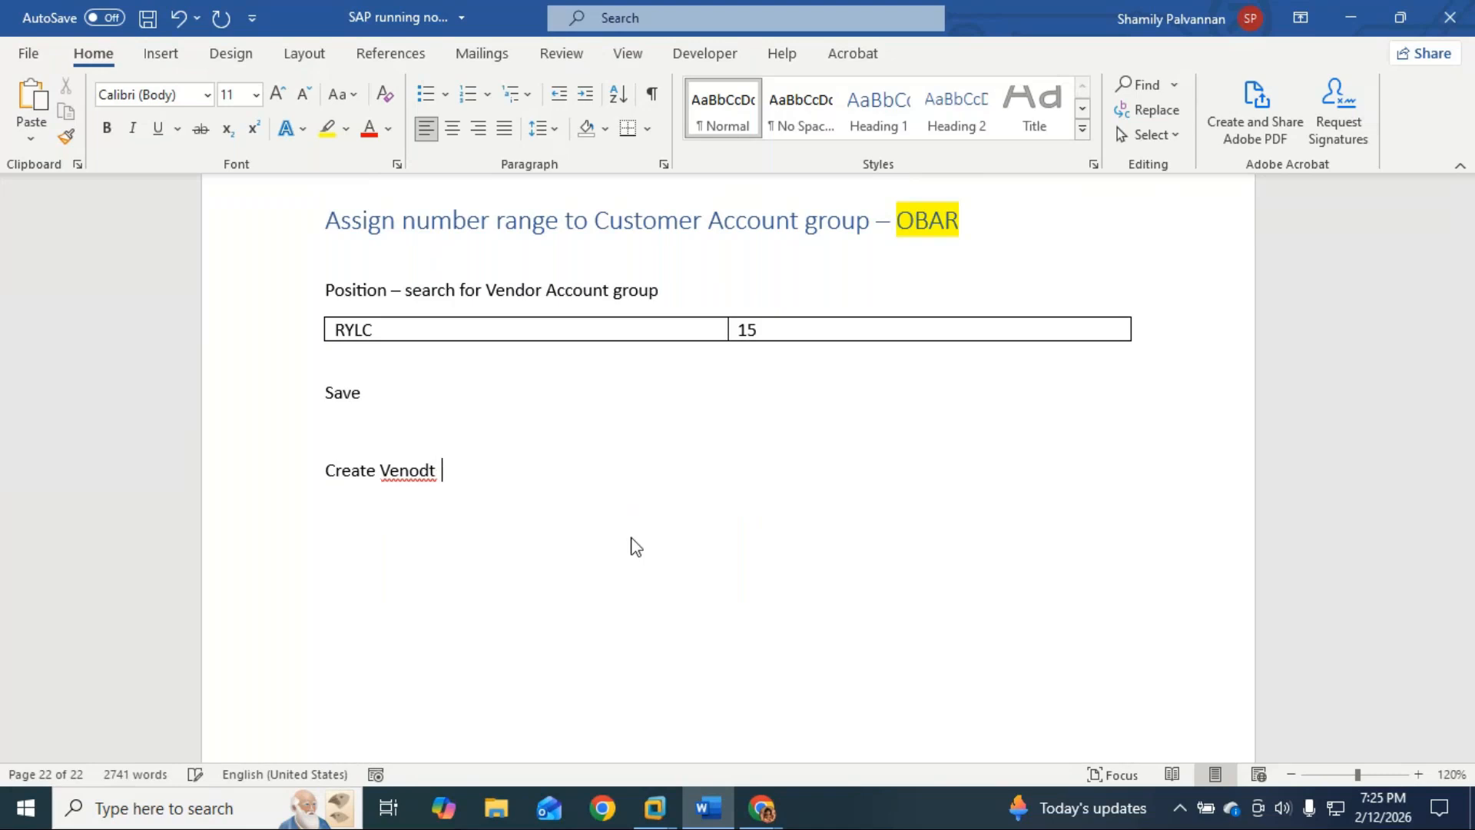
pyautogui.write('rs')
pyautogui.press('BackSpace')
pyautogui.press('BackSpace')
pyautogui.press('BackSpace')
pyautogui.write('dors -')
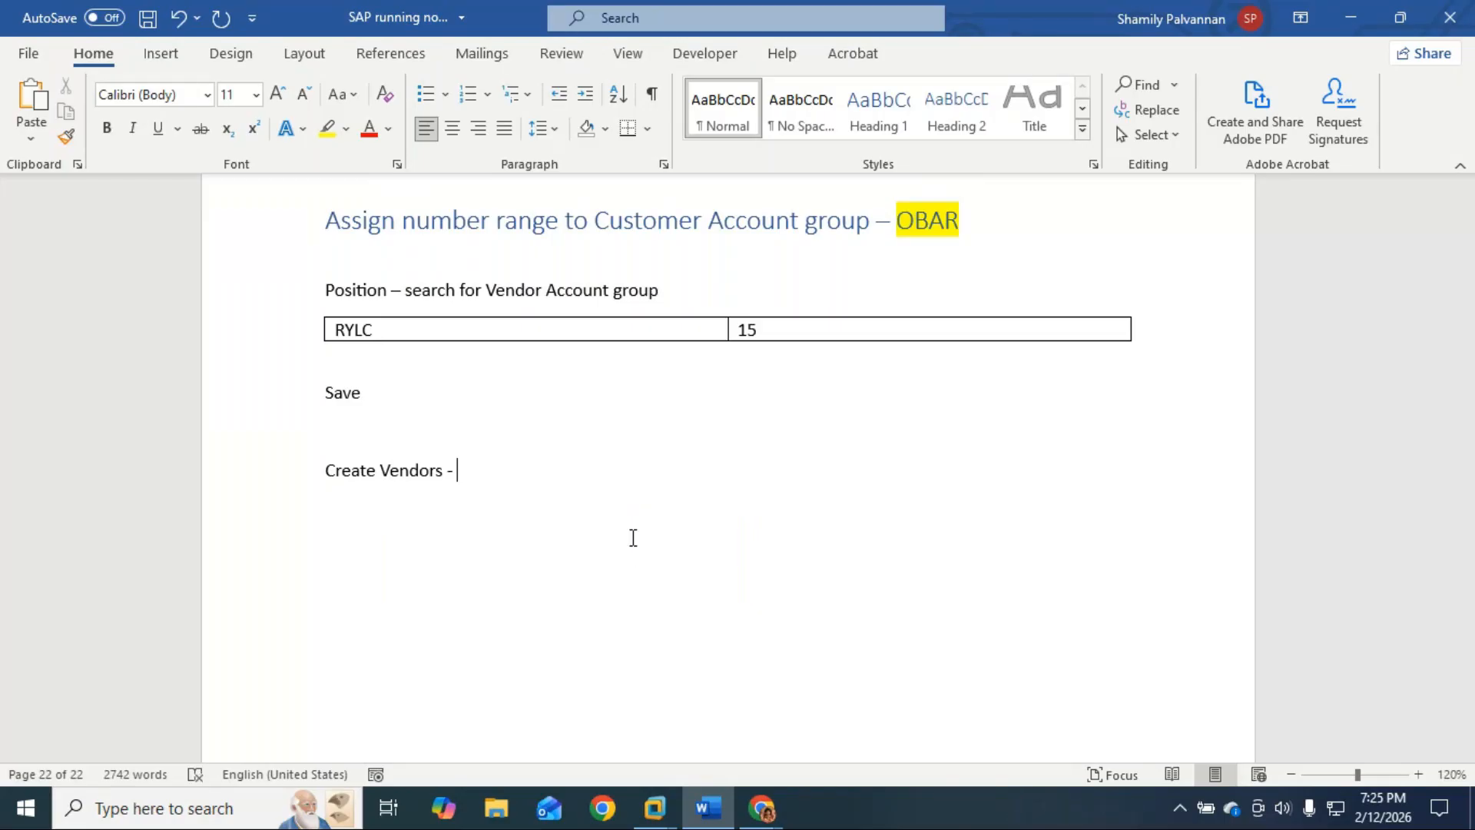
pyautogui.write('FK01')
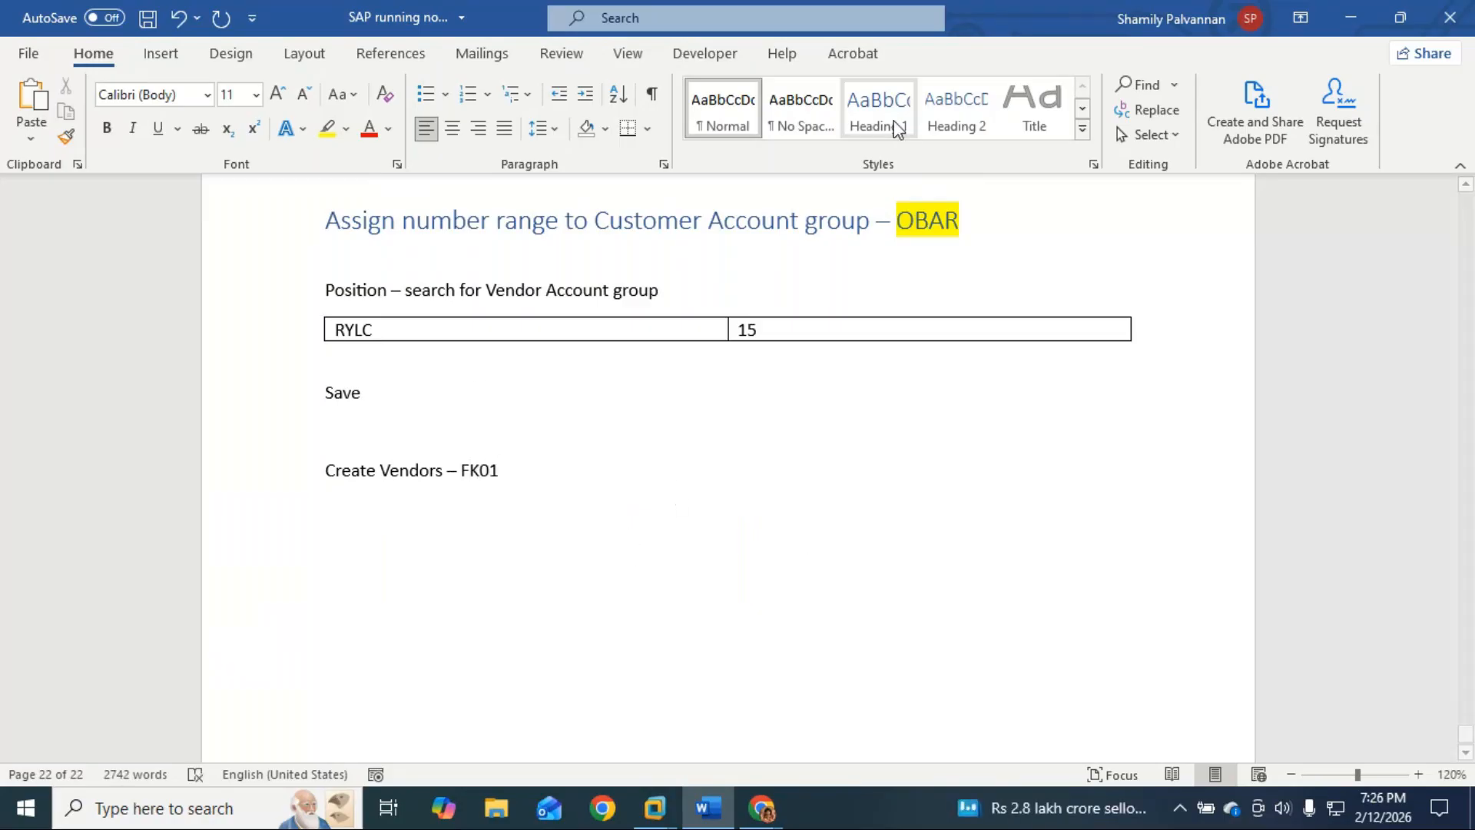
pyautogui.click(898, 128)
# Step: Highlight FK01 in yellow and switch back to the SAP window
pyautogui.doubleClick(541, 484)
pyautogui.click(327, 128)
pyautogui.click(579, 523)
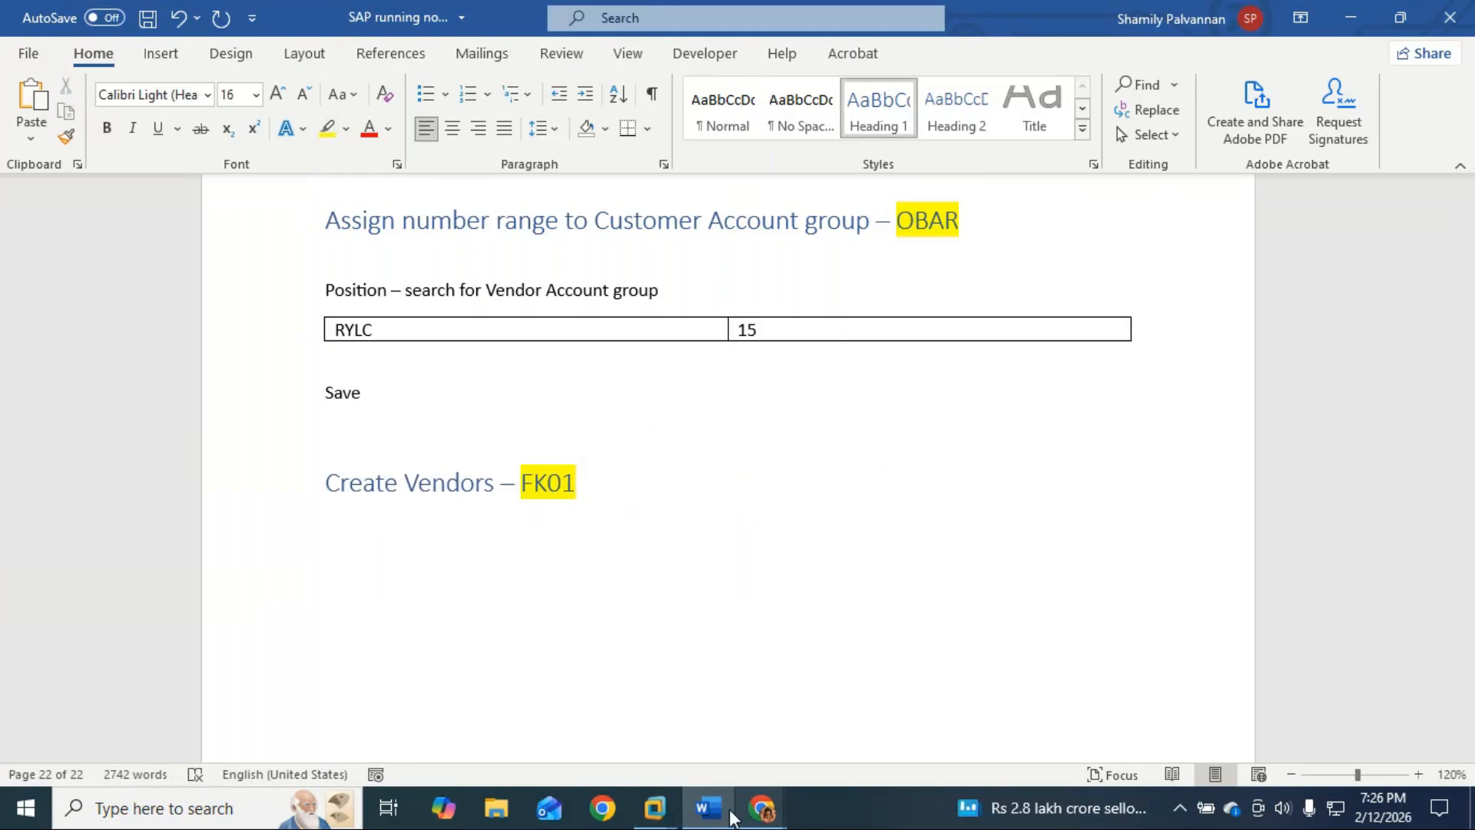
pyautogui.moveTo(654, 808)
pyautogui.click(727, 699)
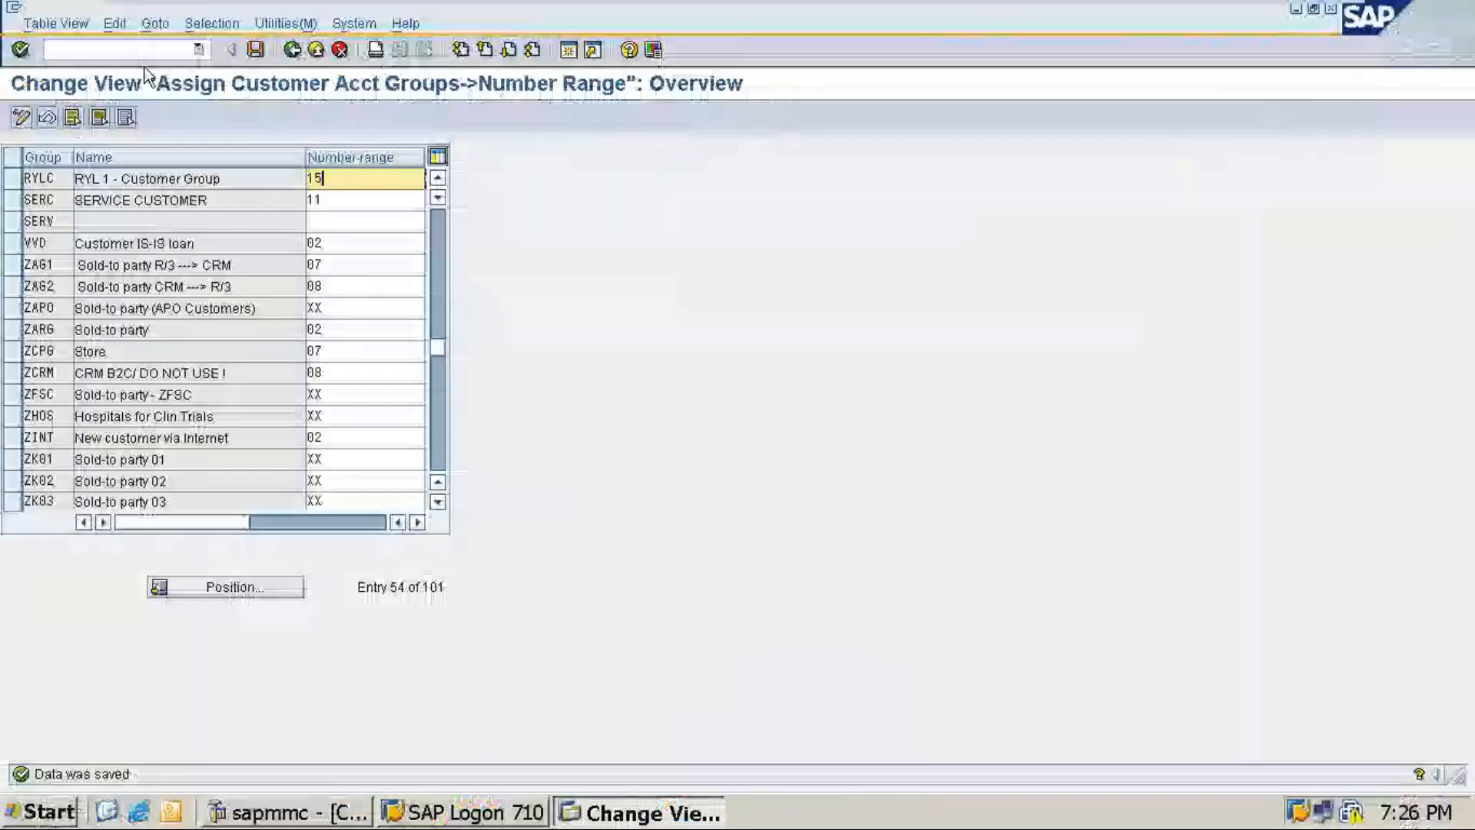
pyautogui.click(135, 49)
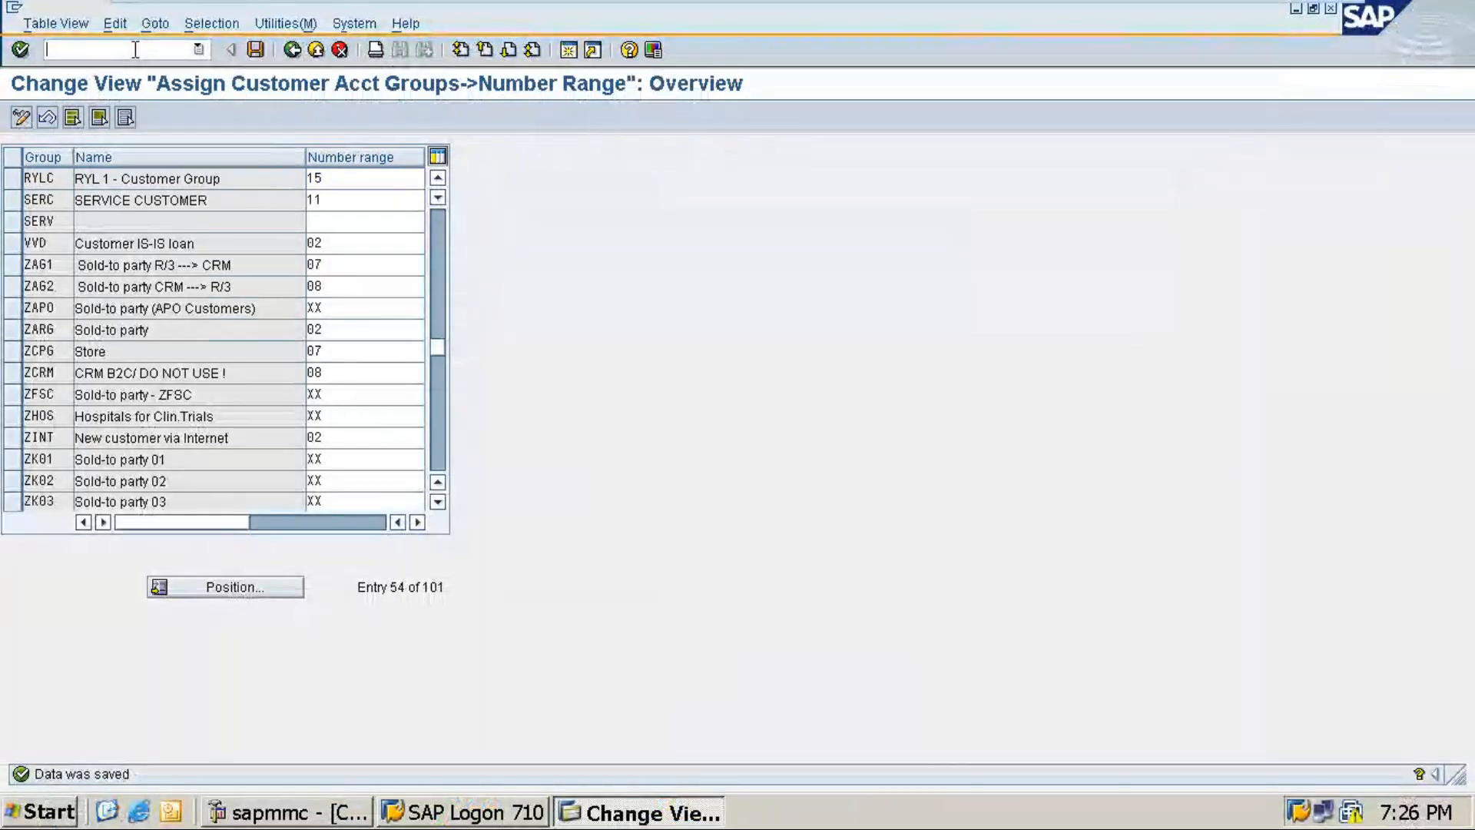
pyautogui.write('/n')
pyautogui.write('f')
pyautogui.write('d01')
pyautogui.press('Return')
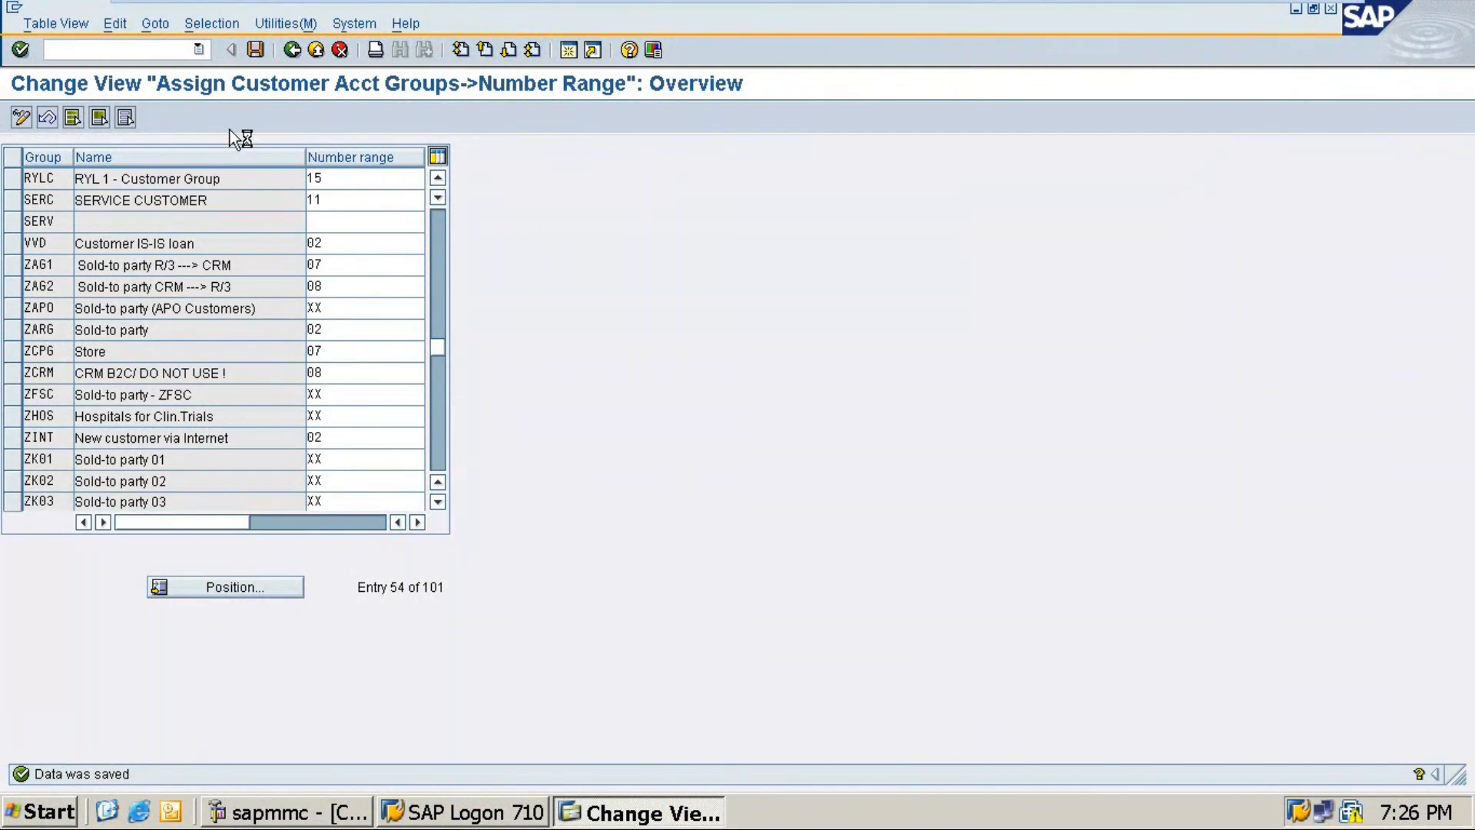
# Step: Duplicate the earlier Sundry Creditor vendor list under the FK01 heading, then switch to SAP
pyautogui.click(1283, 9)
pyautogui.scroll(15, 768, 550)
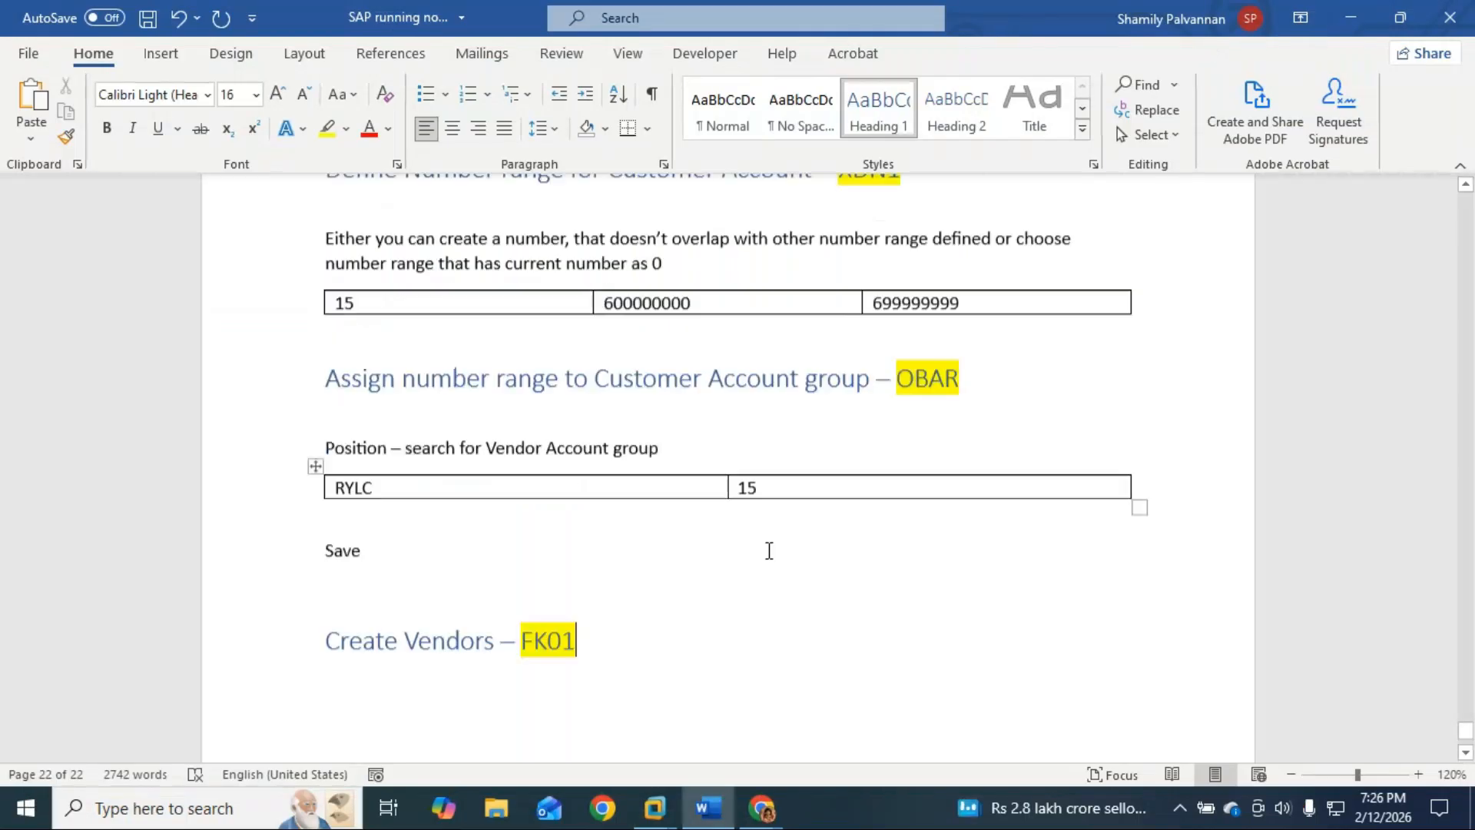
pyautogui.scroll(6, 770, 550)
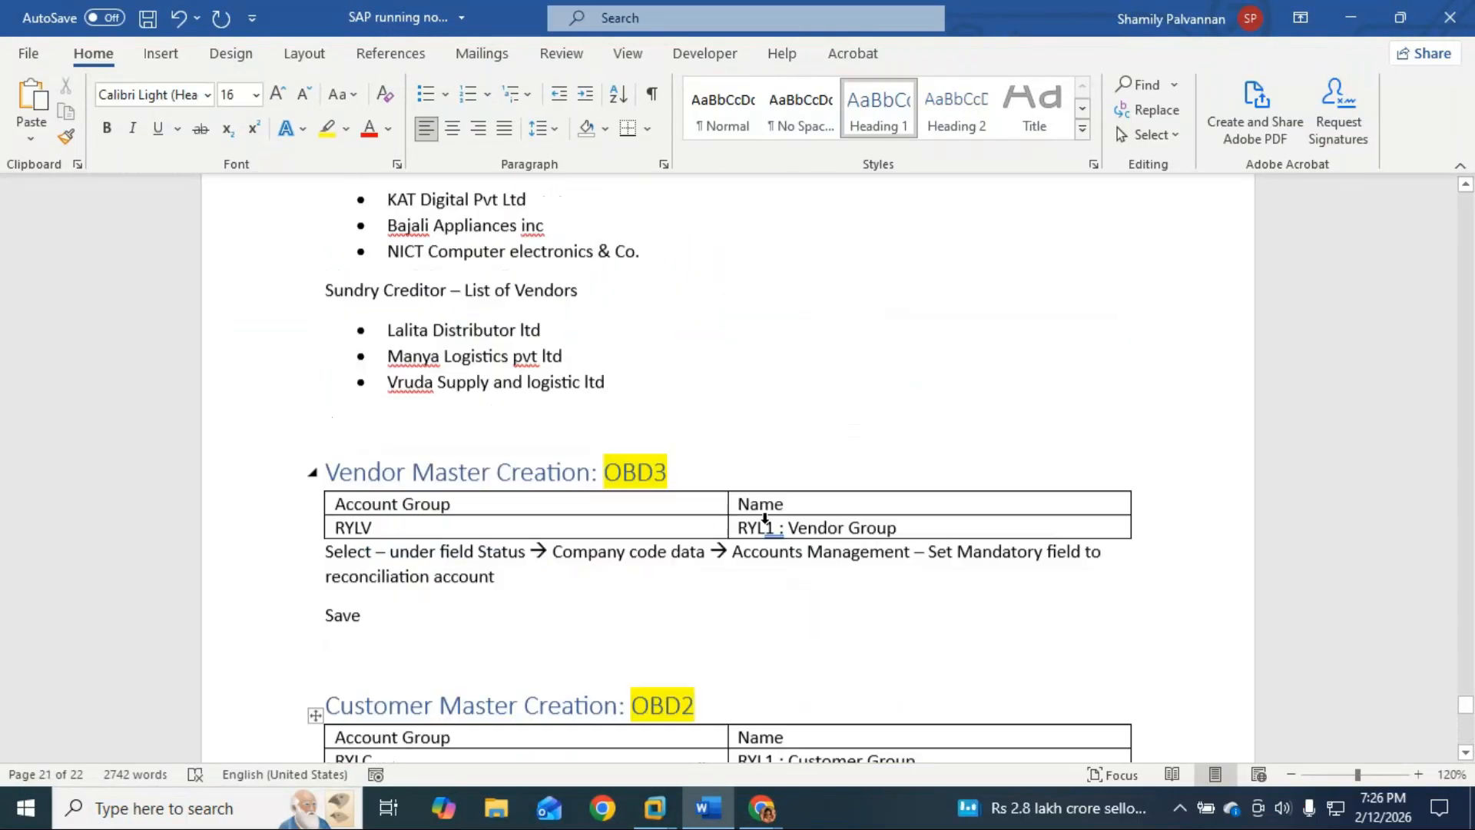
pyautogui.moveTo(618, 432); pyautogui.dragTo(328, 343)
pyautogui.hotkey('ctrl', 'c')
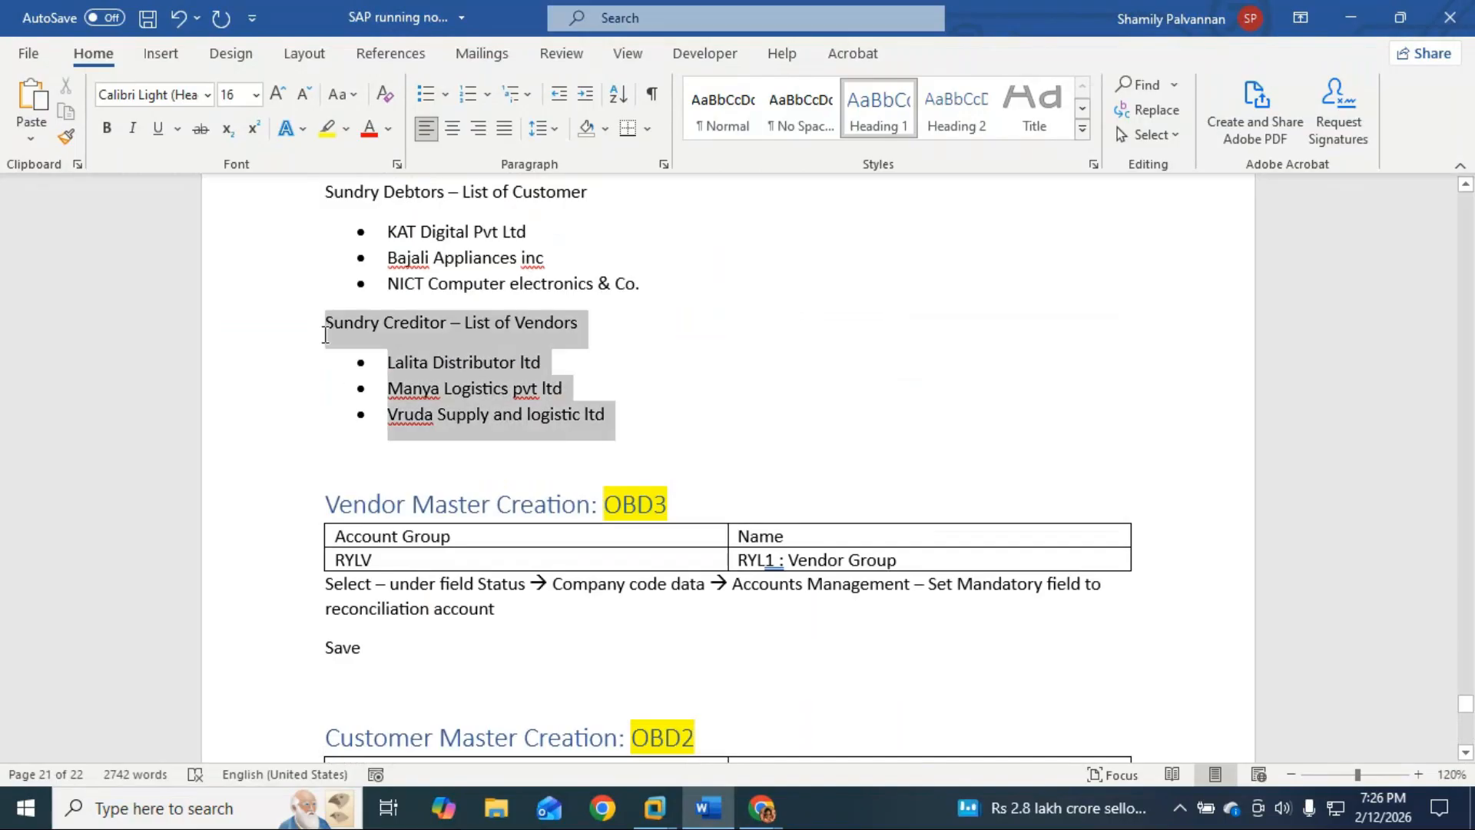
pyautogui.scroll(-15, 442, 426)
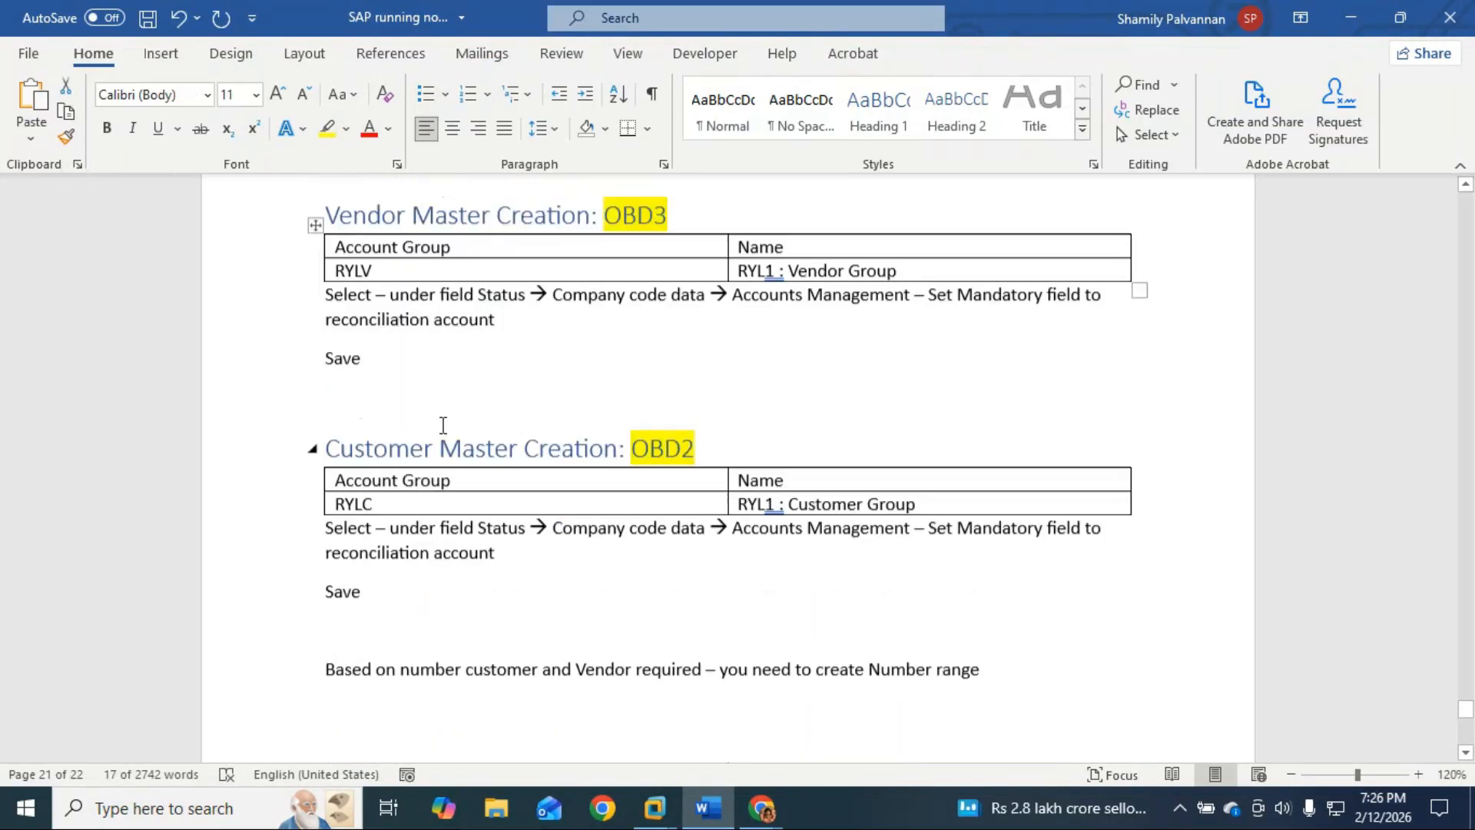
pyautogui.scroll(-8, 442, 424)
pyautogui.click(340, 476)
pyautogui.hotkey('ctrl', 'v')
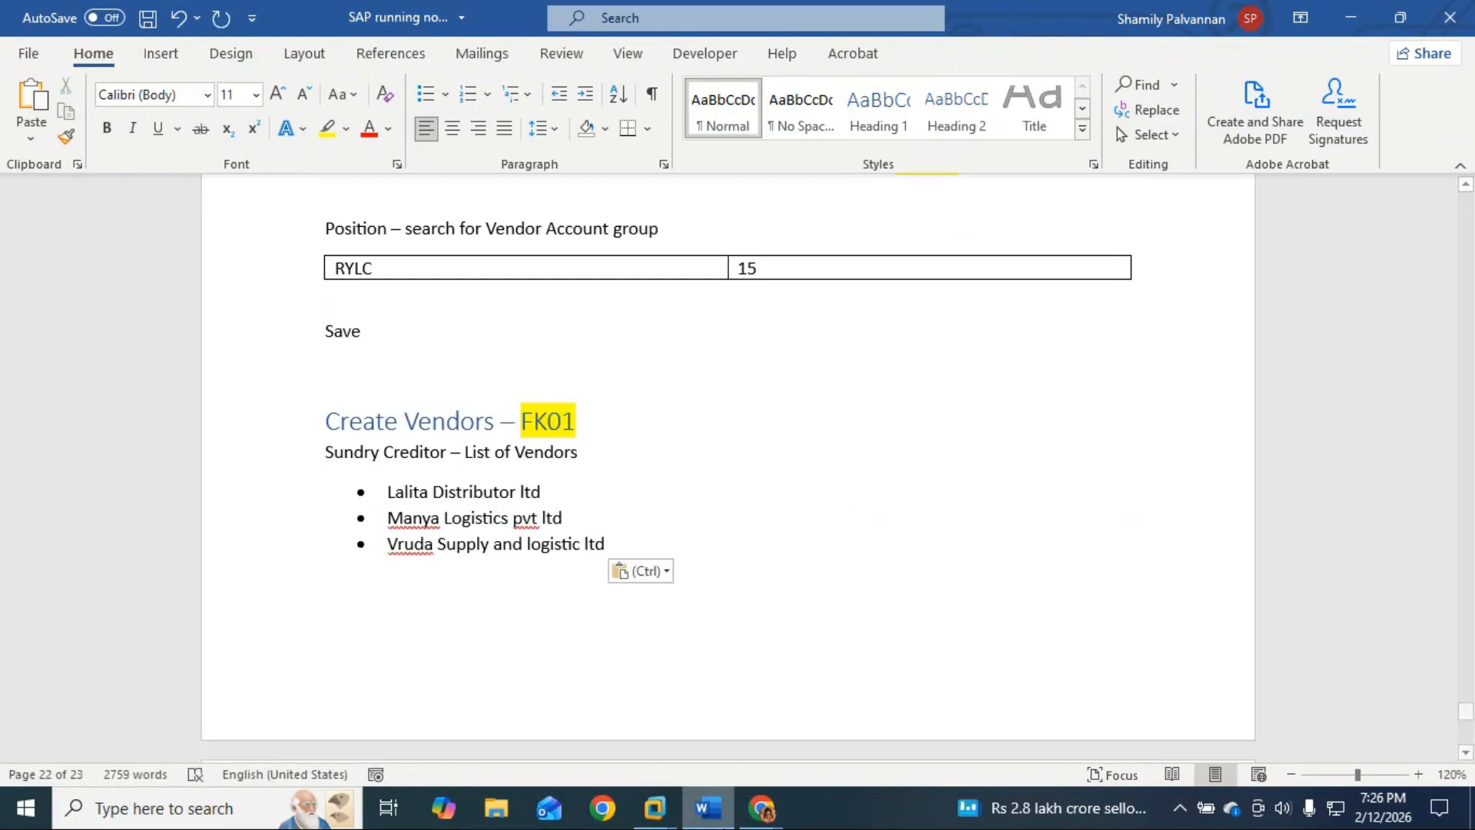
pyautogui.moveTo(655, 805)
pyautogui.click(734, 718)
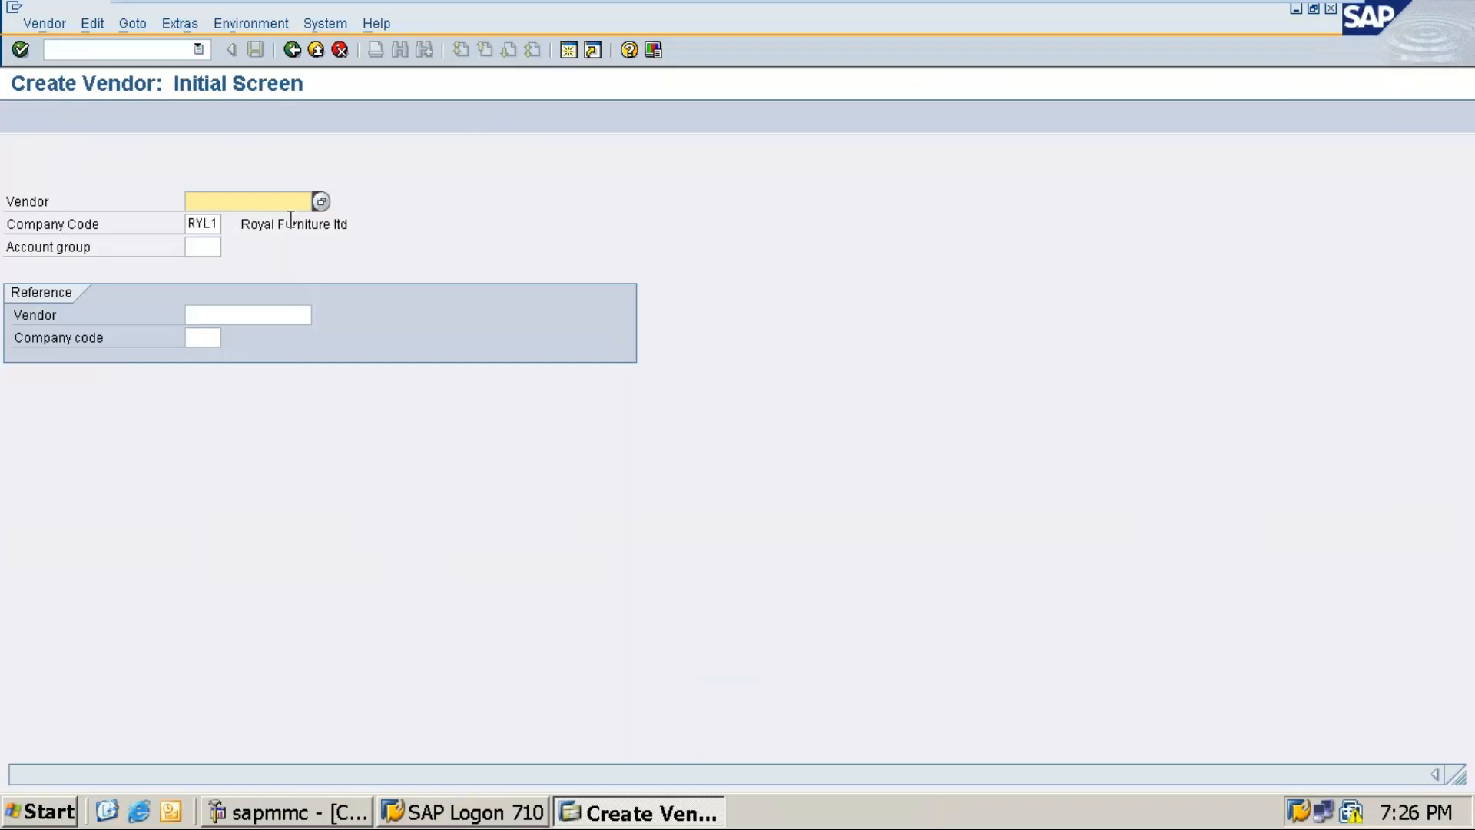
# Step: Browse the vendor and reference-vendor searches on the Create Vendor screen, then enter RYLV
pyautogui.click(322, 202)
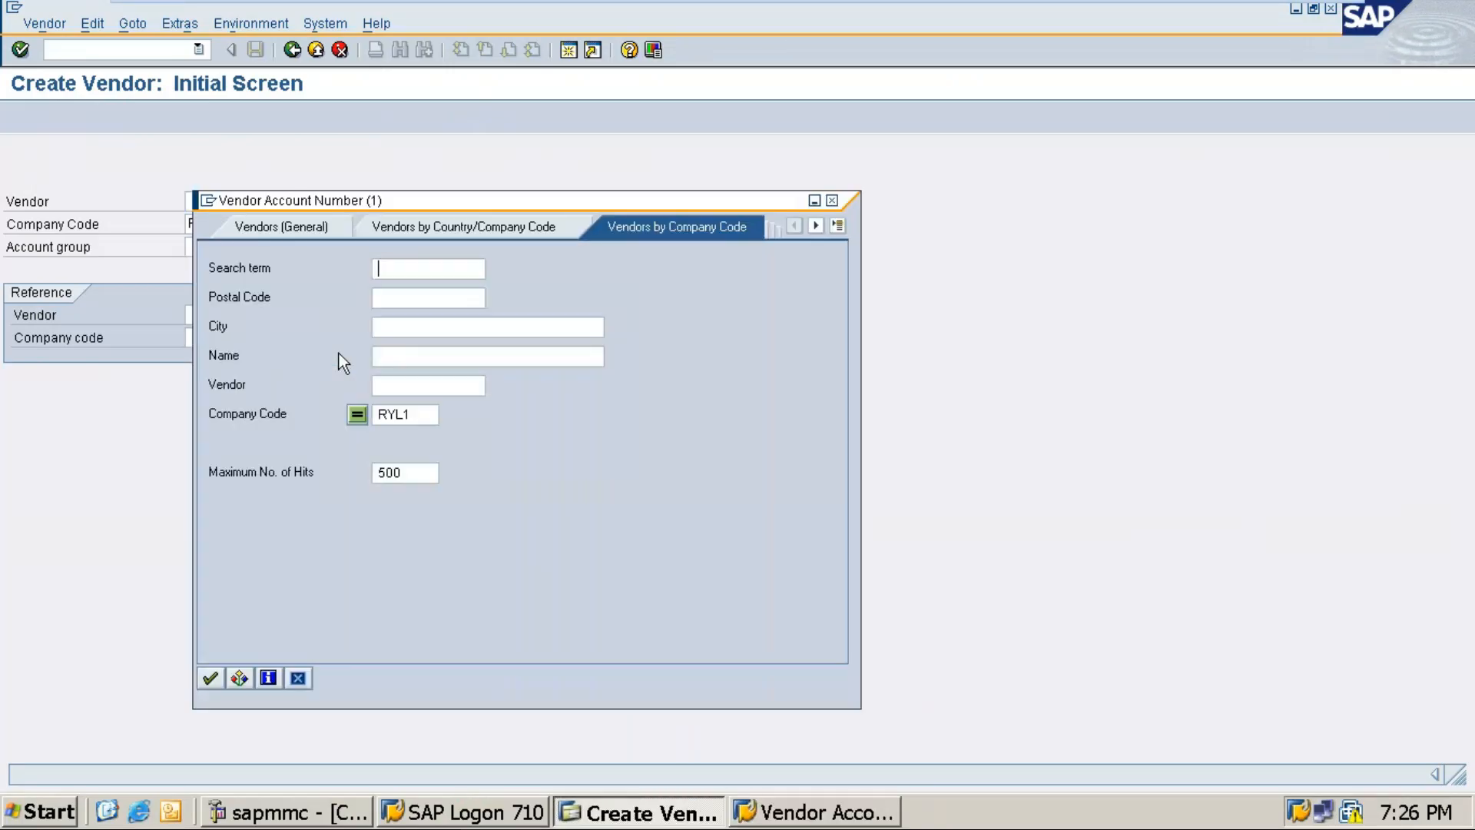
pyautogui.click(831, 201)
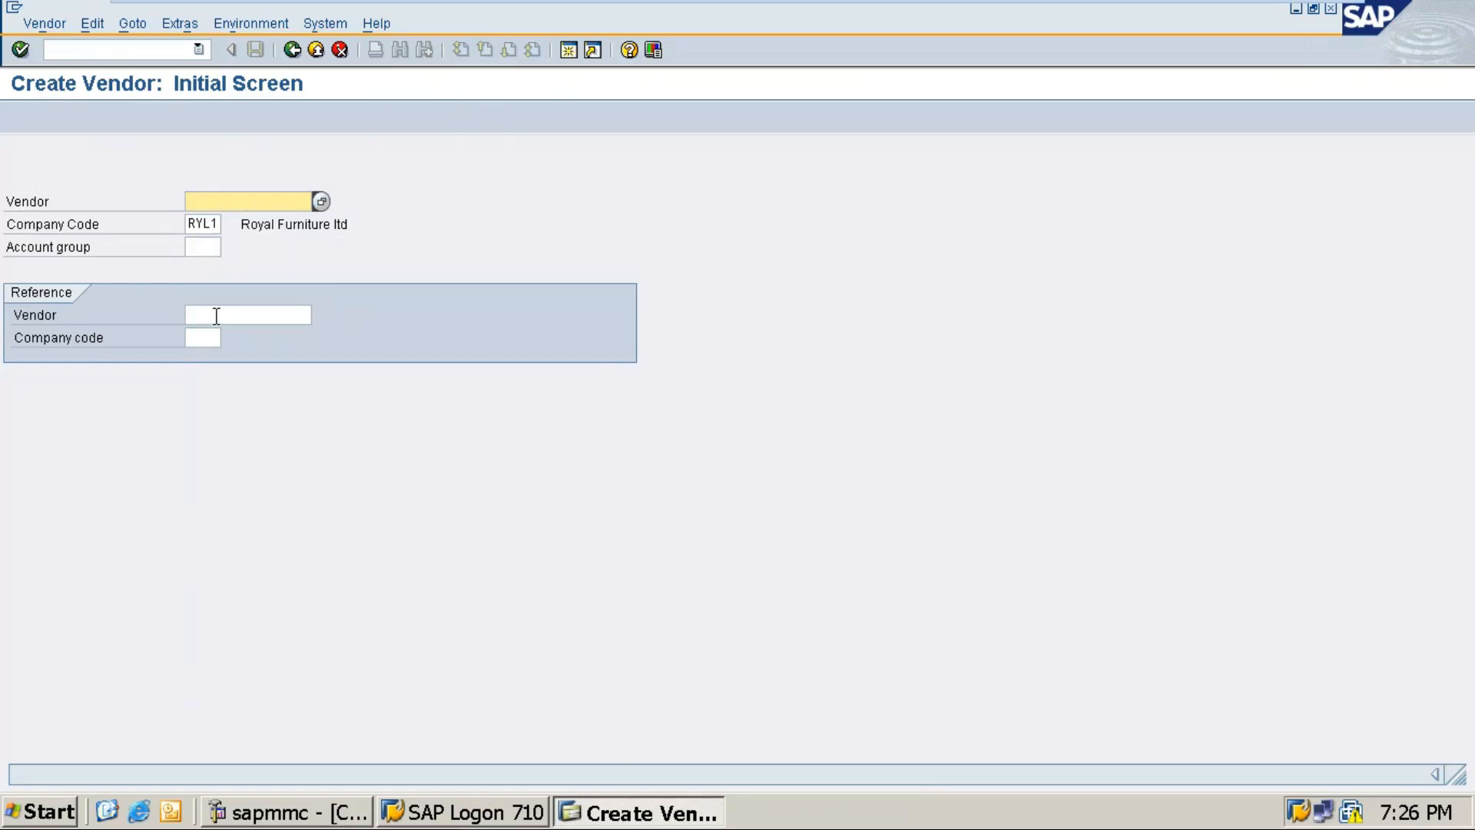
pyautogui.click(217, 316)
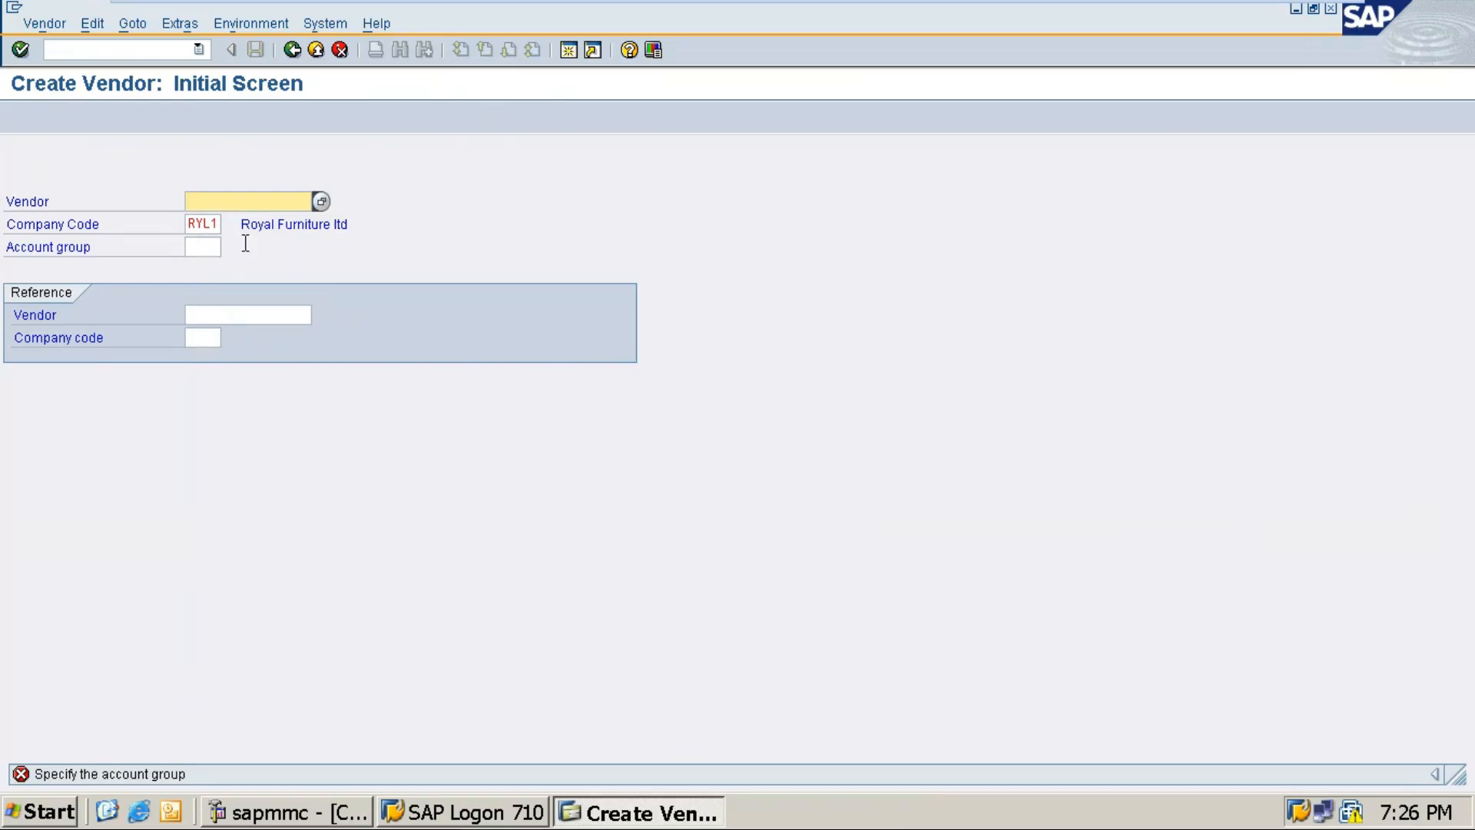
pyautogui.click(207, 316)
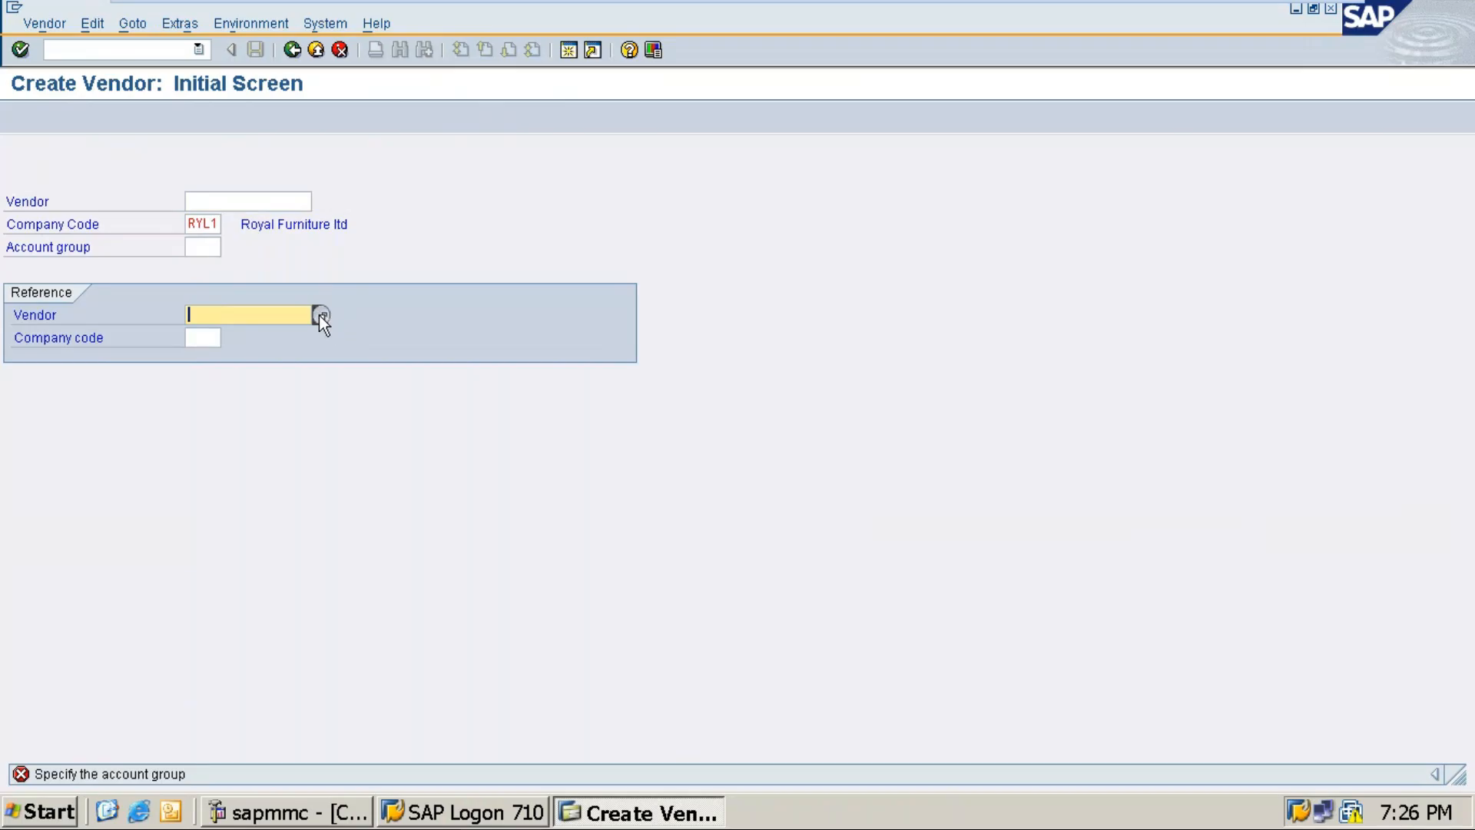
pyautogui.click(321, 316)
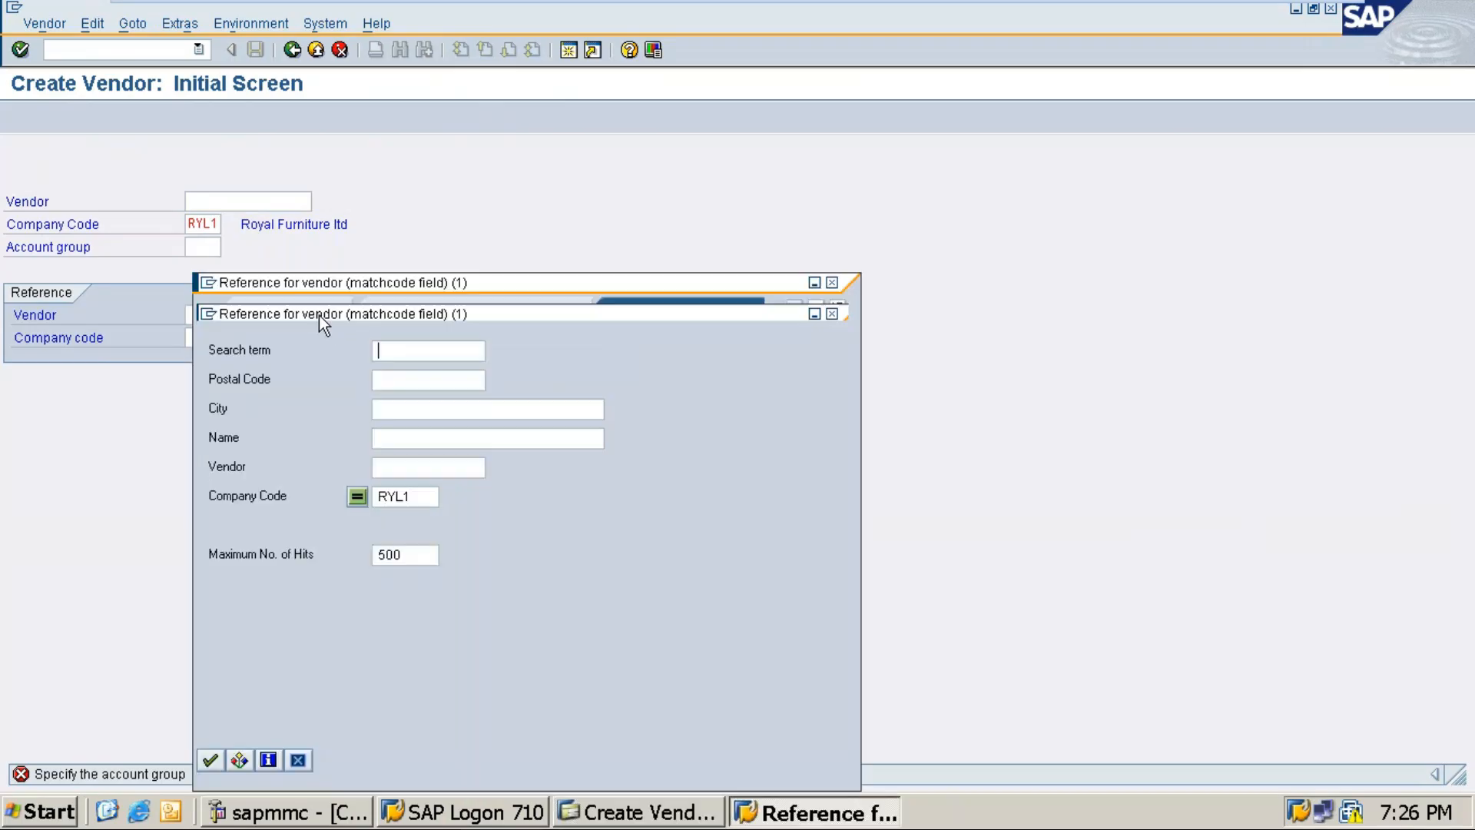
pyautogui.click(831, 282)
pyautogui.click(215, 200)
pyautogui.write('RY')
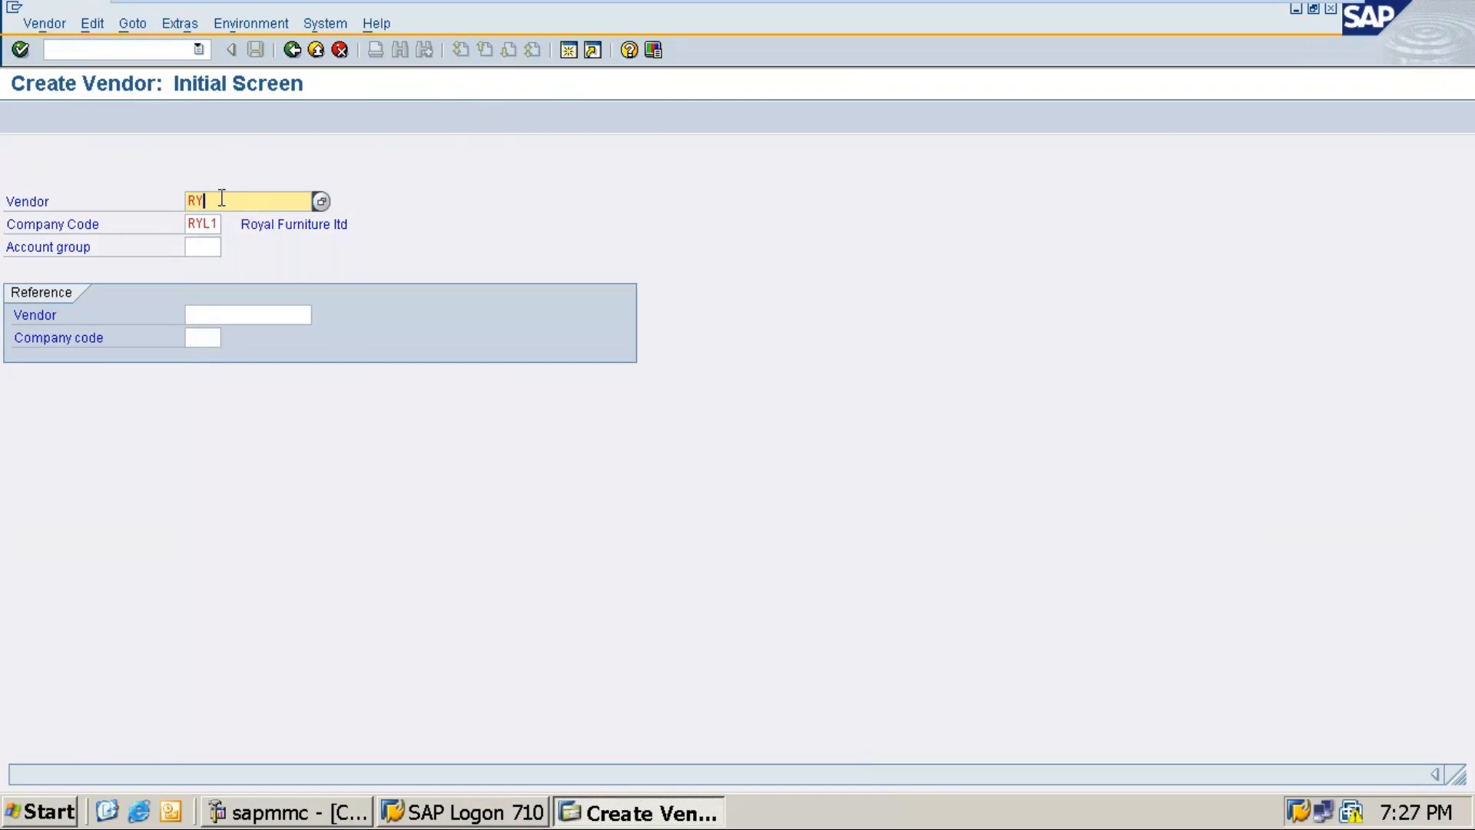
pyautogui.write('LV')
pyautogui.press('Return')
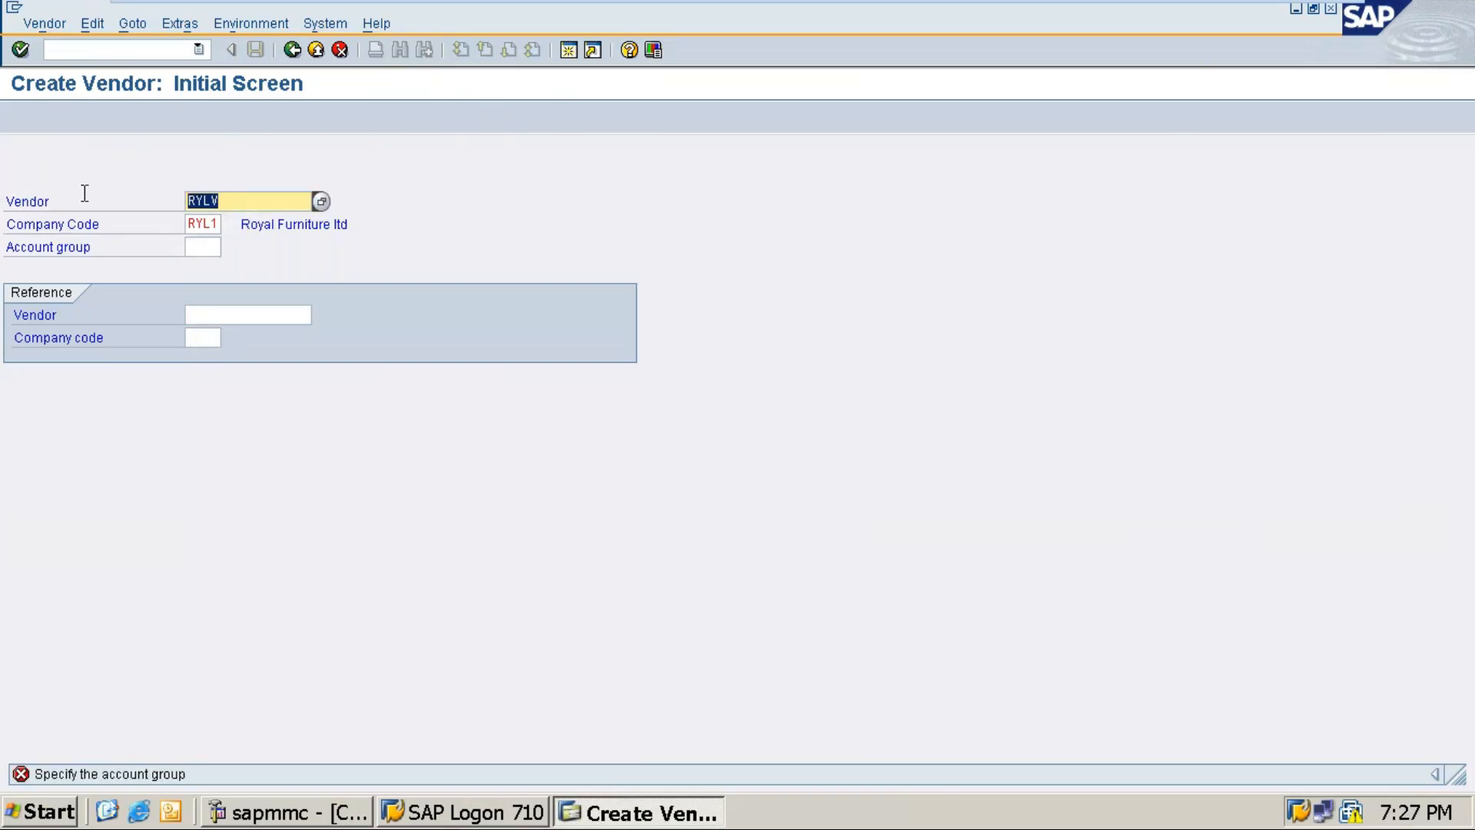
# Step: Move RYLV from the vendor field into Account group and continue to the Address screen
pyautogui.click(237, 202)
pyautogui.press('BackSpace')
pyautogui.press('BackSpace')
pyautogui.press('BackSpace')
pyautogui.press('BackSpace')
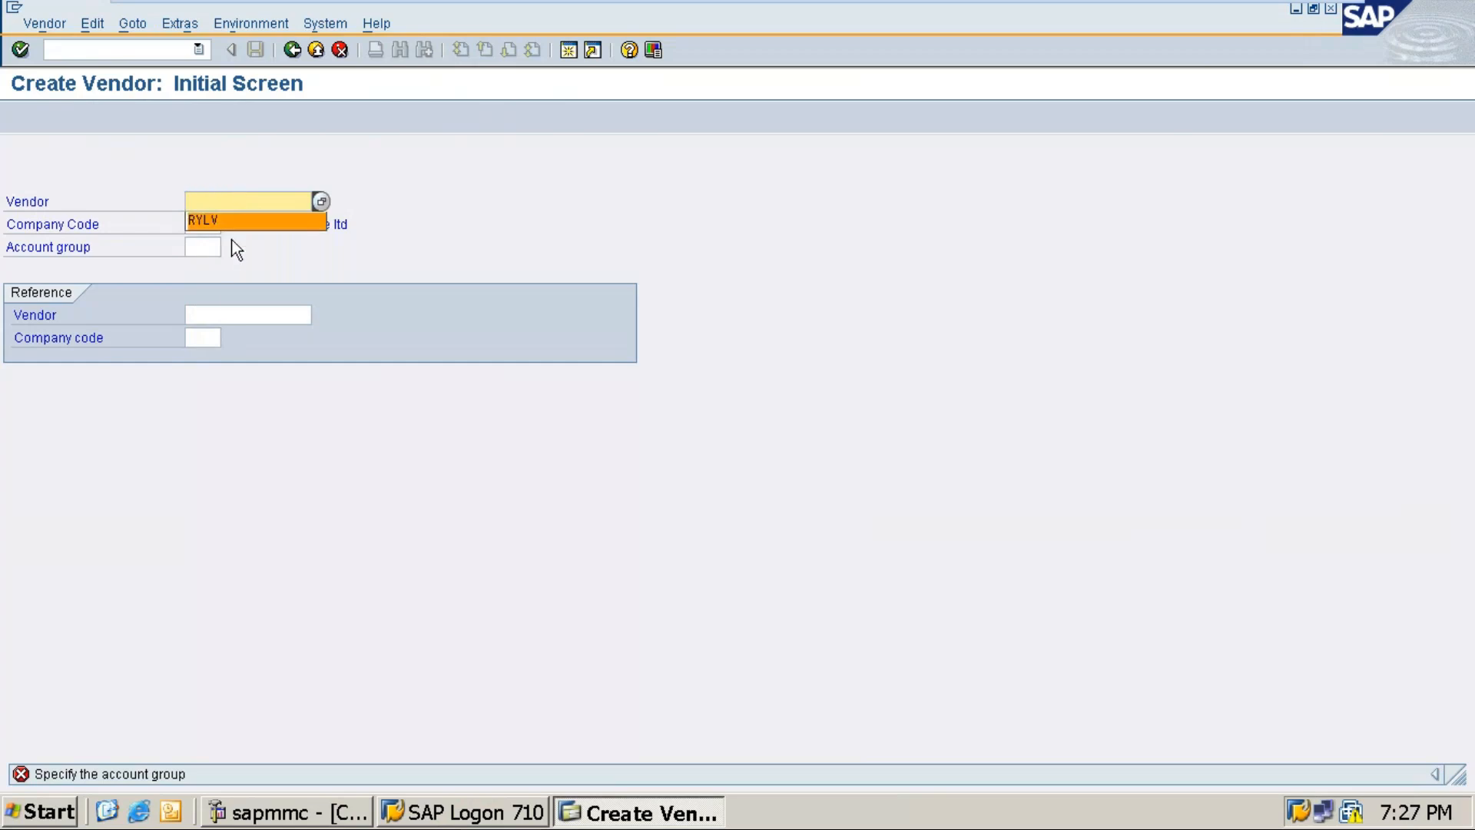
pyautogui.click(203, 246)
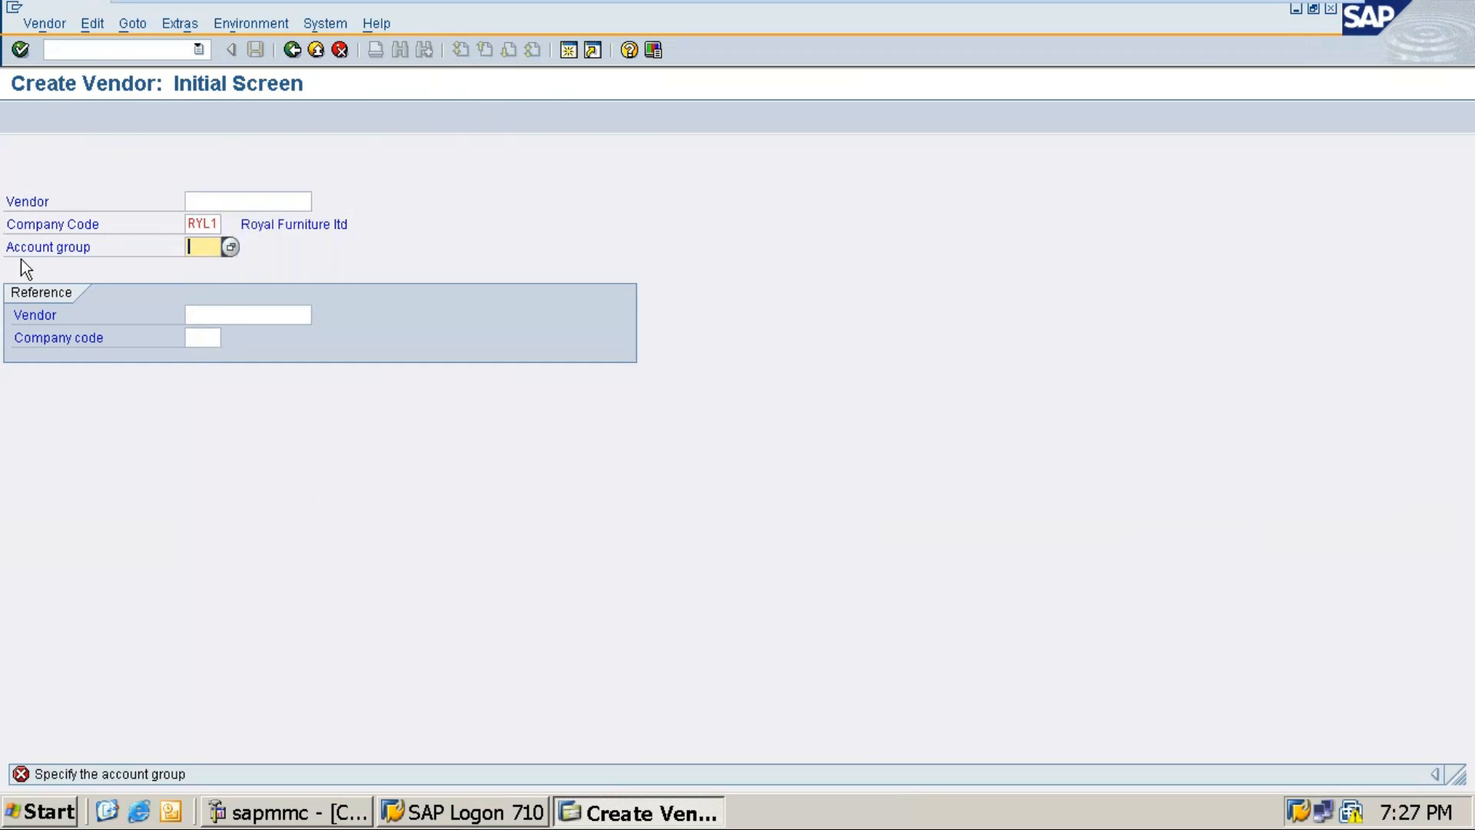
pyautogui.write('Ry1V')
pyautogui.press('BackSpace')
pyautogui.write('v')
pyautogui.press('Return')
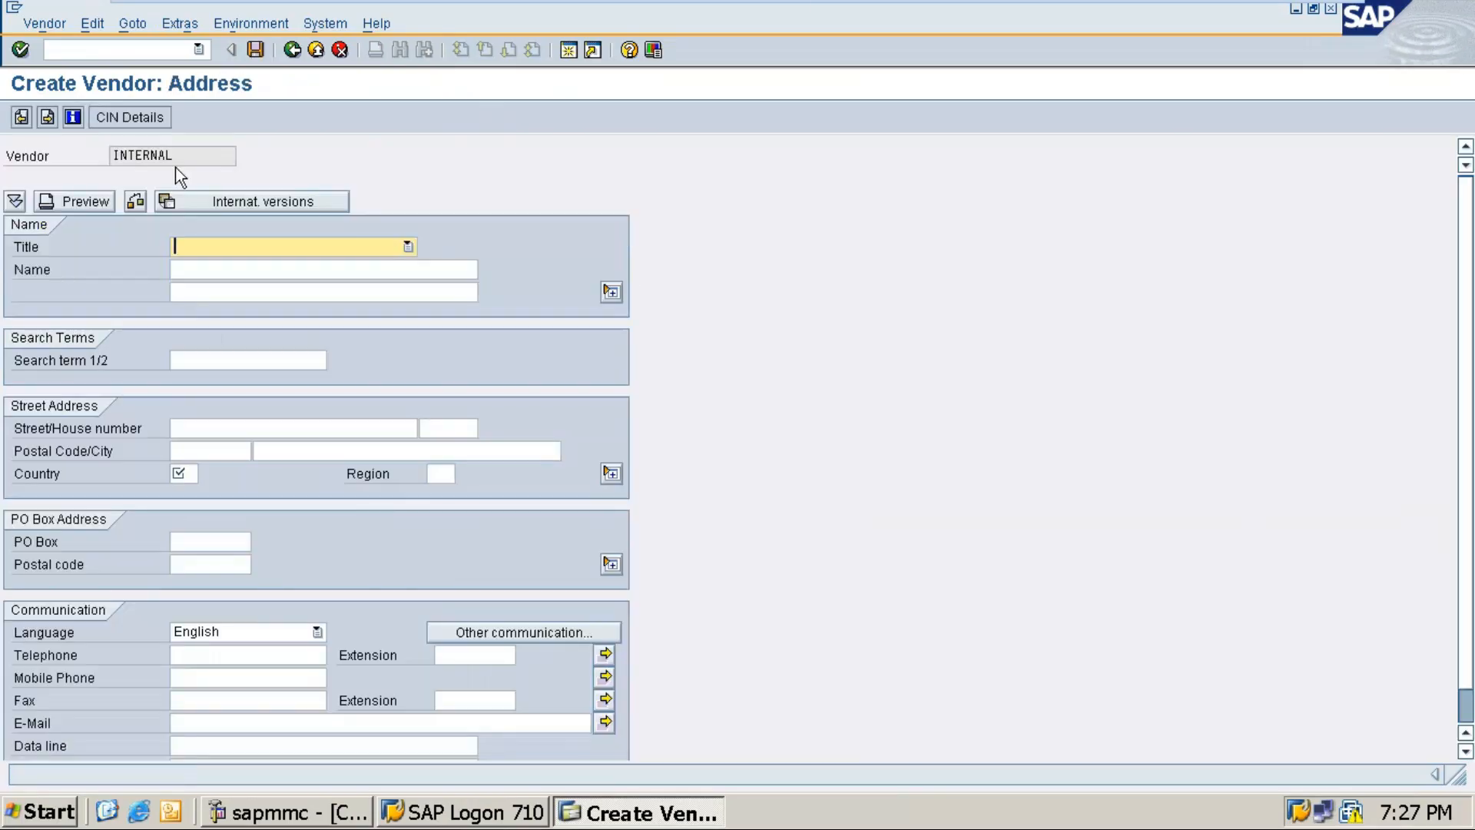
# Step: Restart FK01 from the transaction history and return to the Word notes
pyautogui.click(198, 50)
pyautogui.click(77, 66)
pyautogui.press('Return')
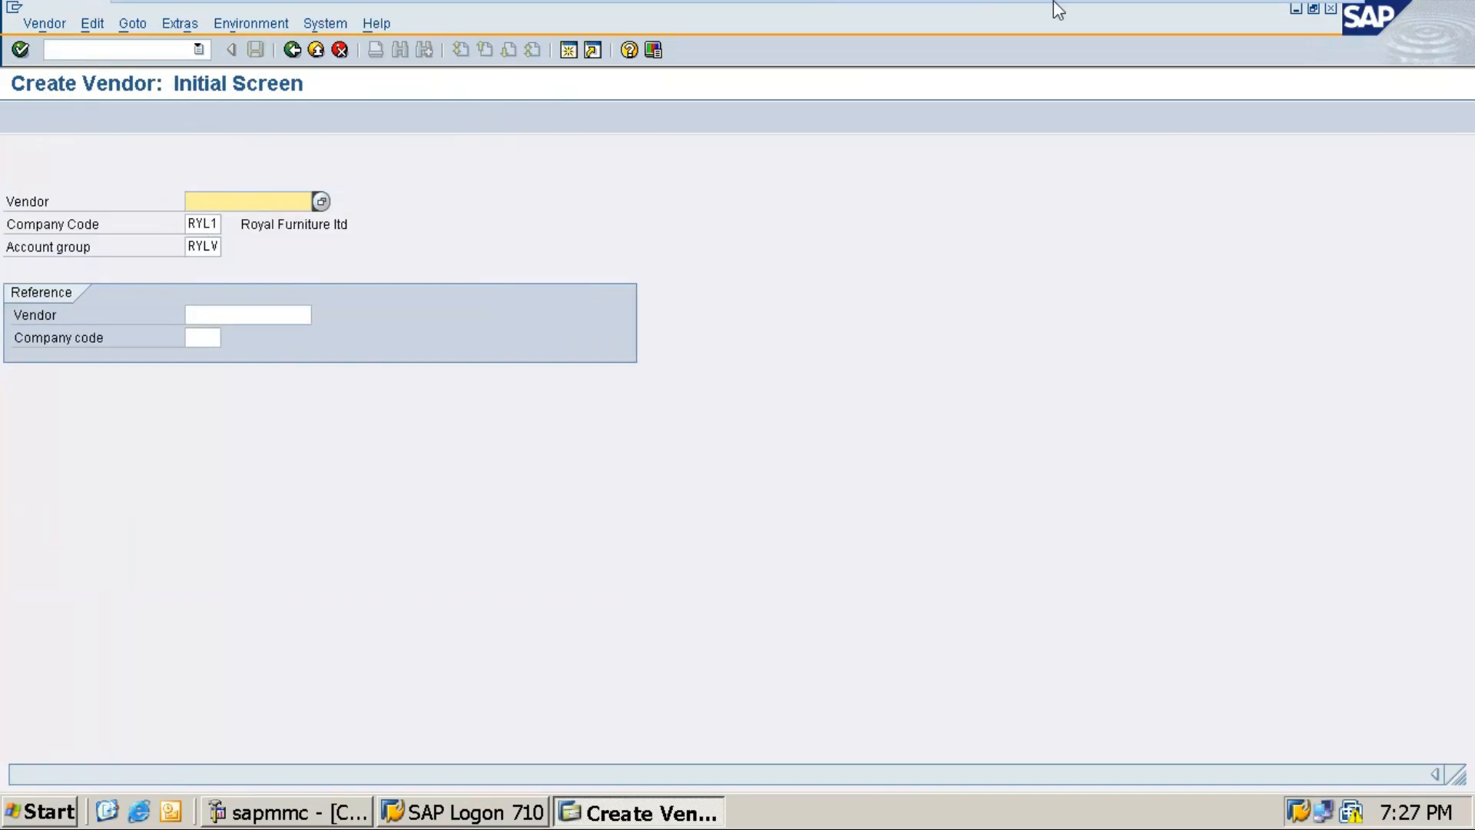
pyautogui.click(1280, 17)
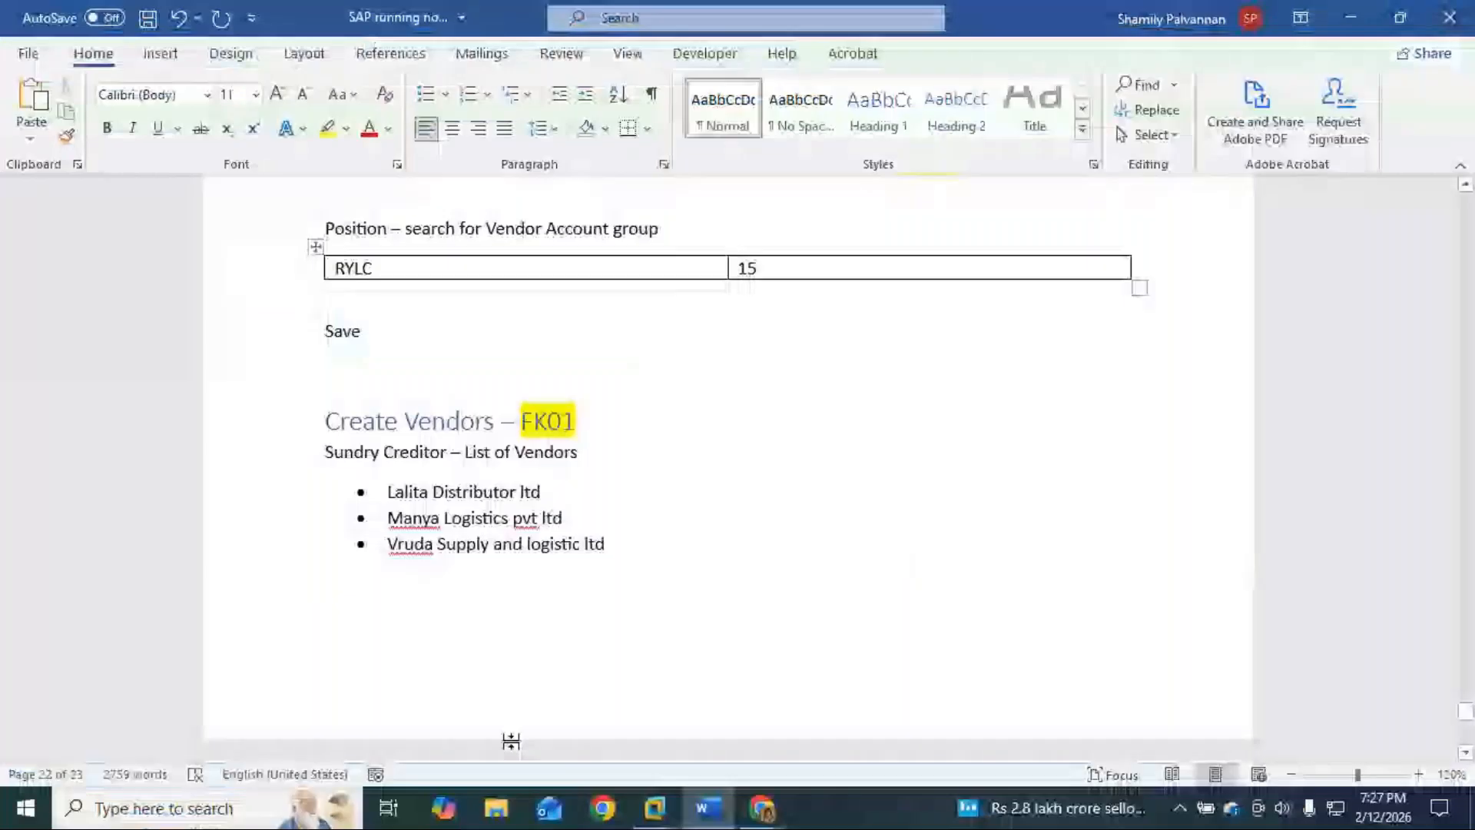
# Step: Below the Sundry Creditor line, add the note 'Provide Account Group in the field - press enter'
pyautogui.click(607, 458)
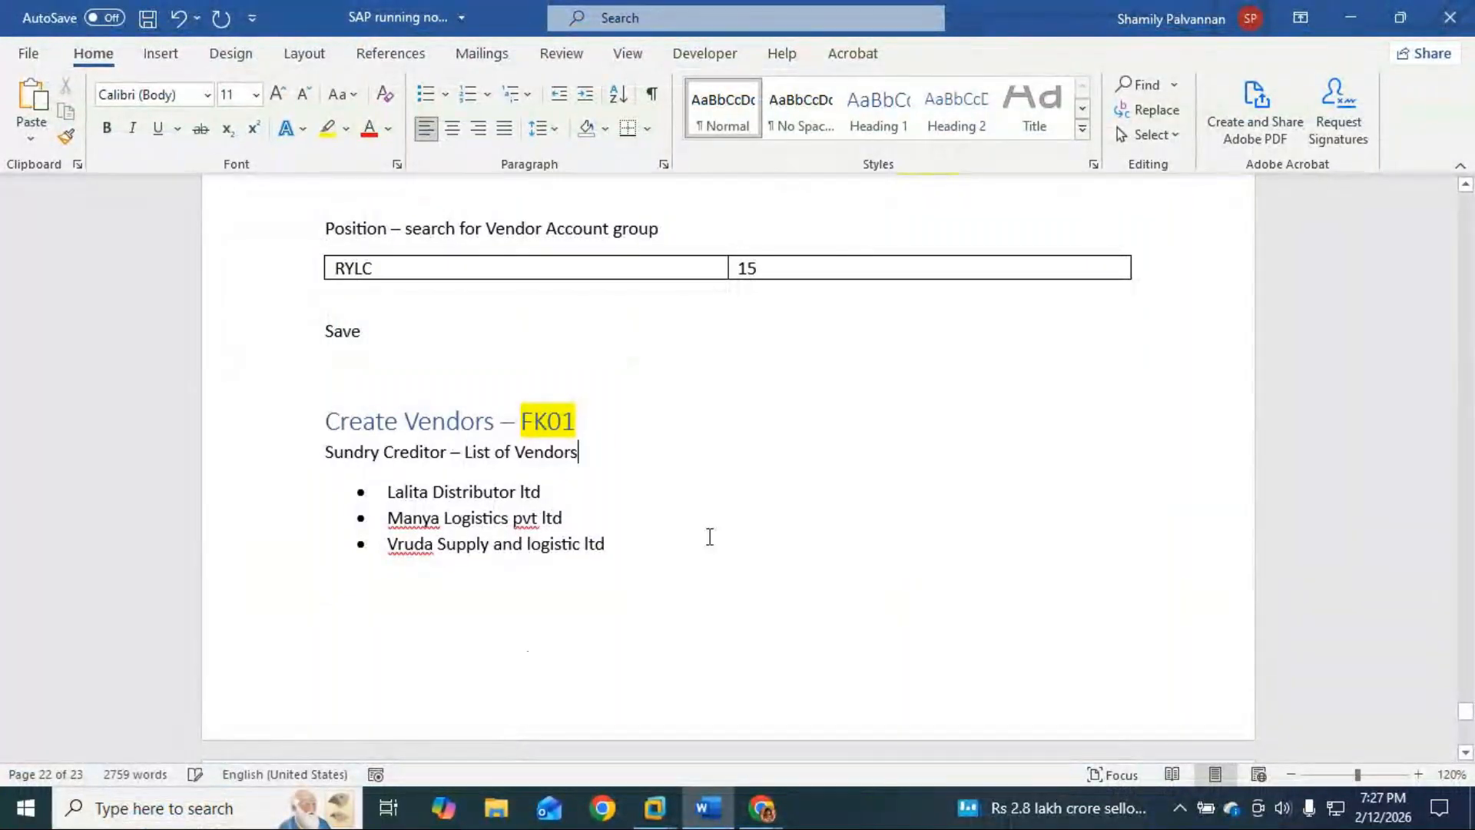
pyautogui.click(622, 426)
pyautogui.click(576, 500)
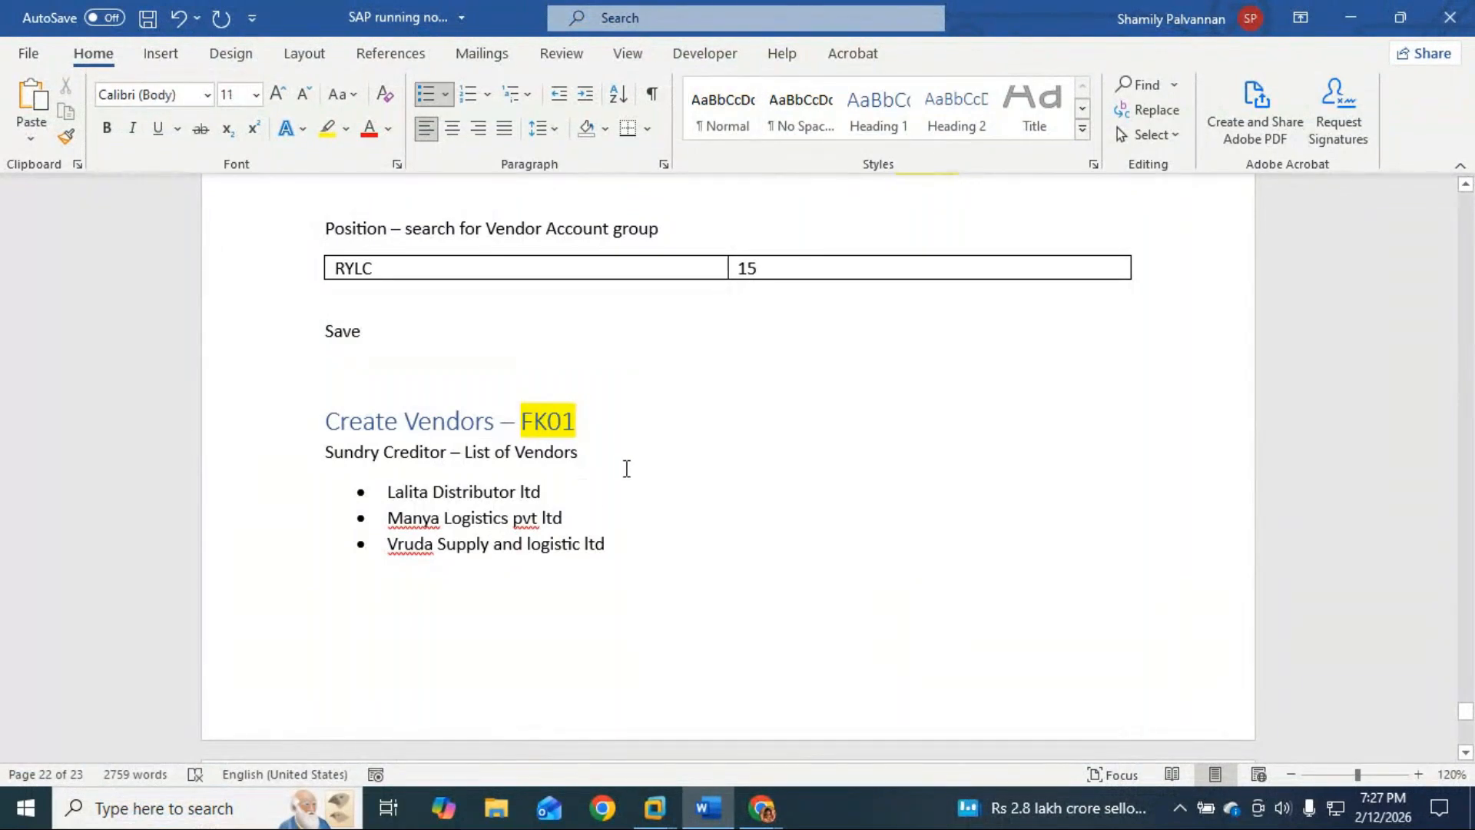
pyautogui.click(597, 465)
pyautogui.press('Return')
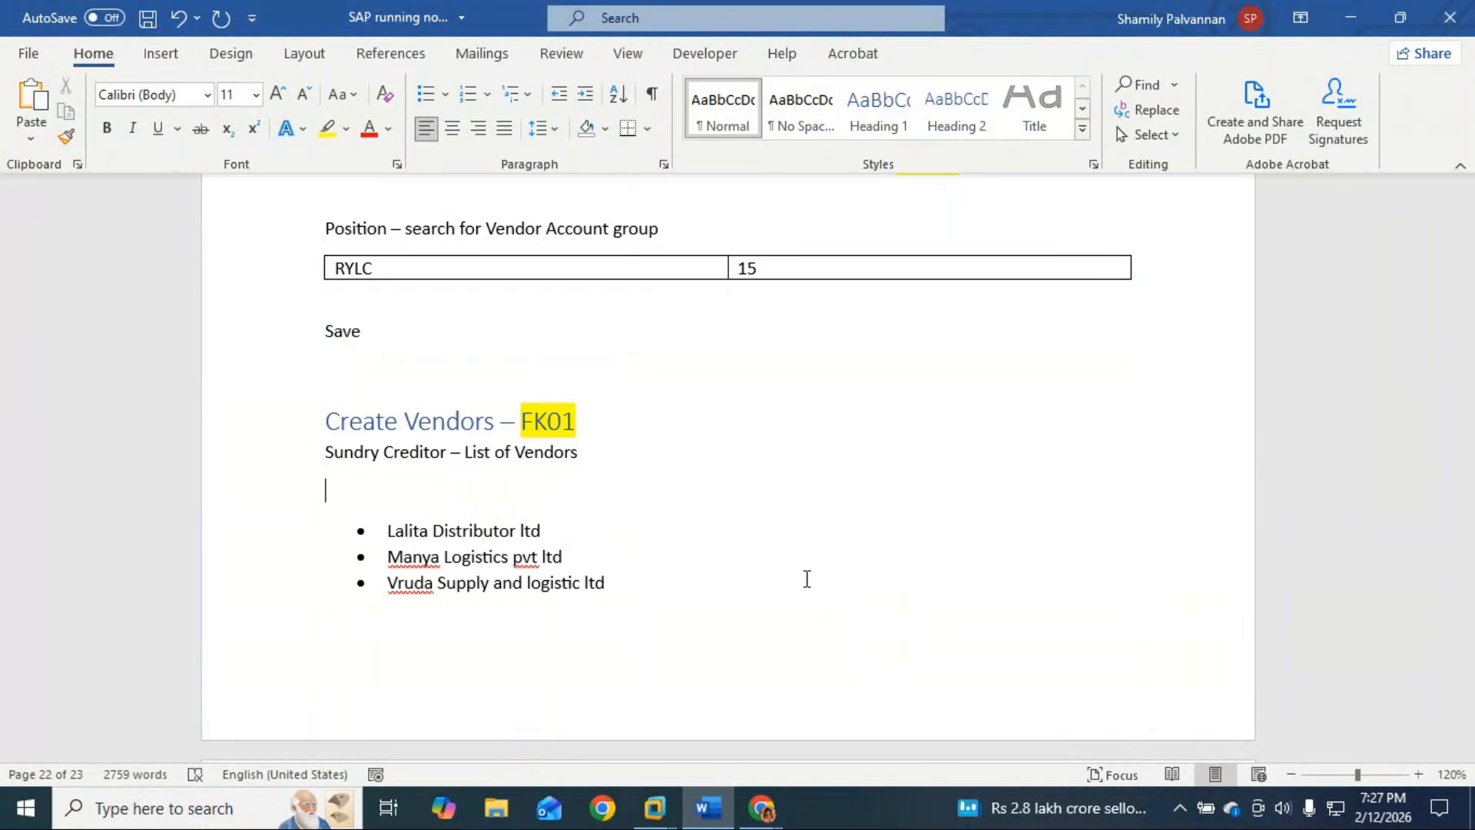
pyautogui.write('Providen')
pyautogui.press('BackSpace')
pyautogui.write('Account')
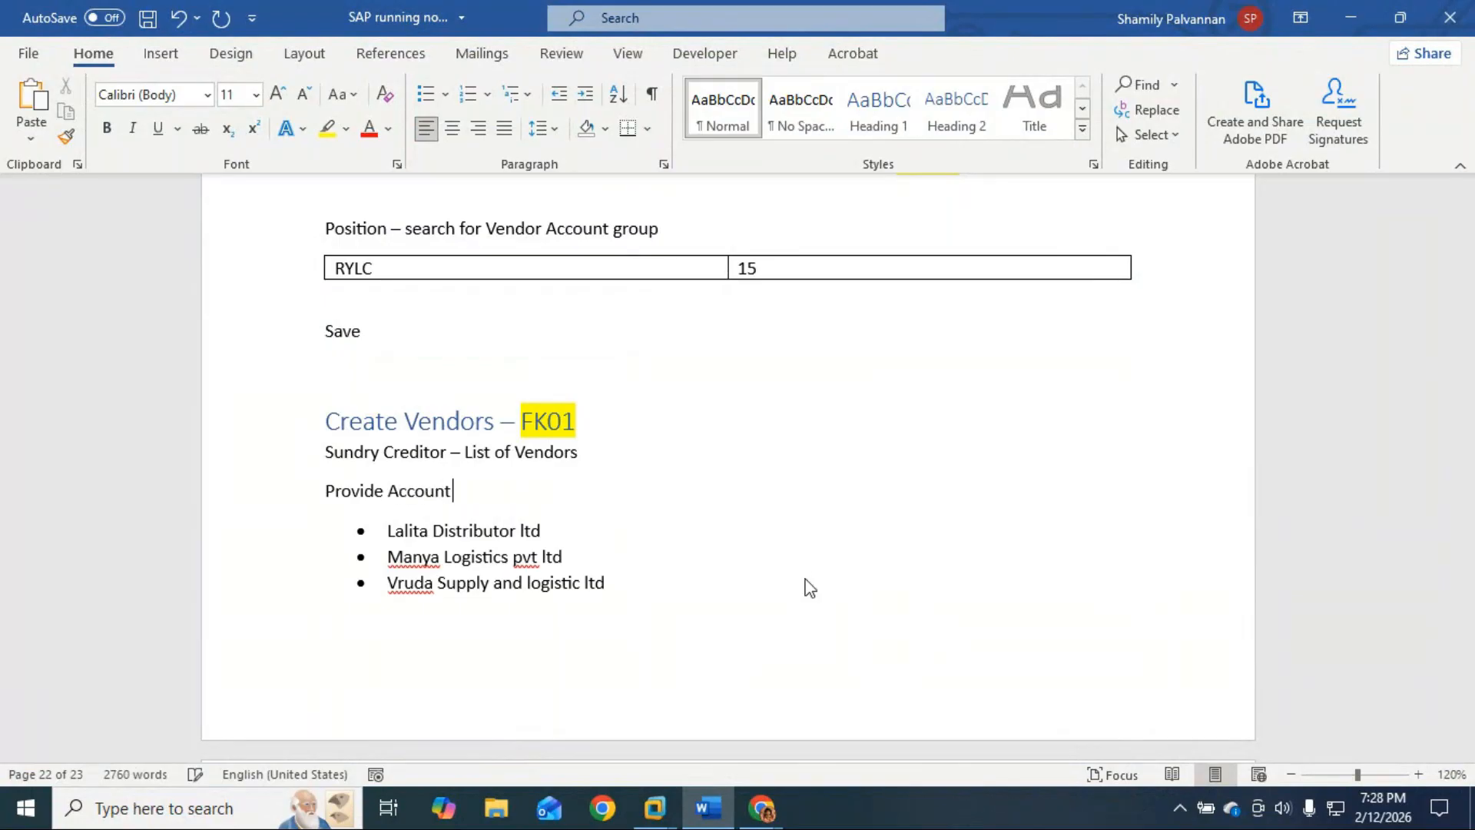
pyautogui.write(' Group i')
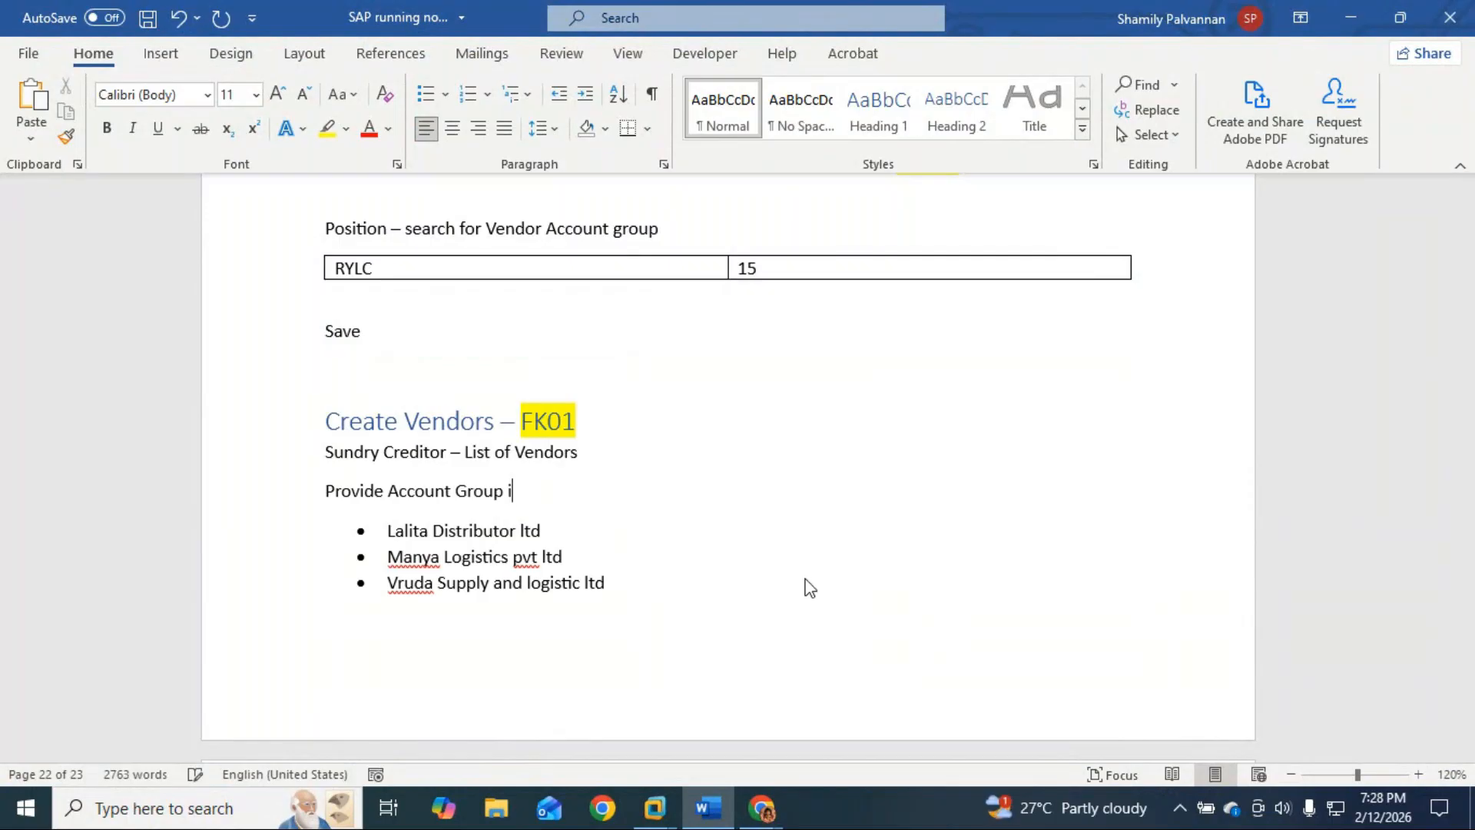
pyautogui.write('n the field - press enter -')
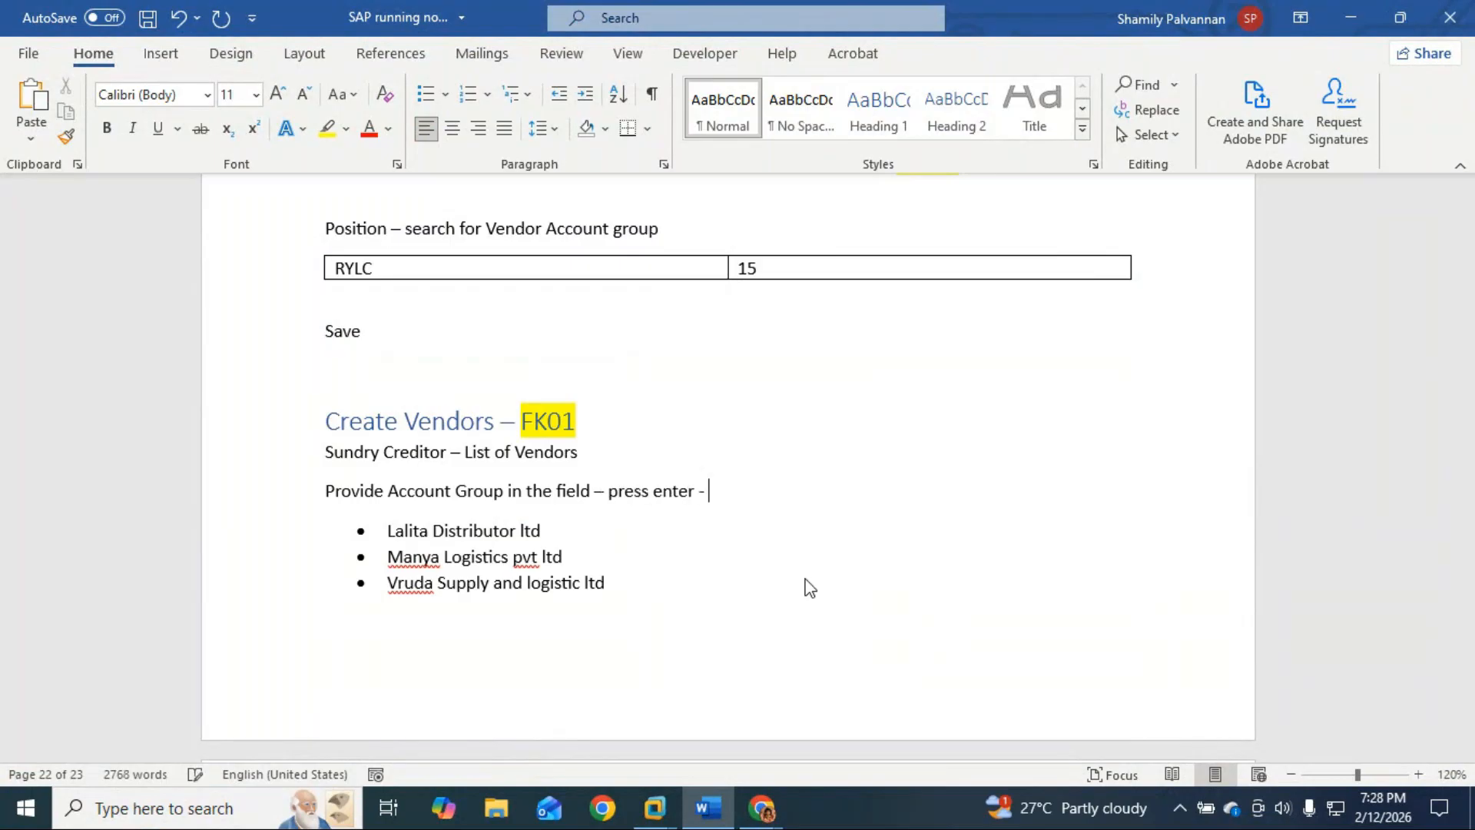
pyautogui.press('BackSpace')
pyautogui.write('>')
pyautogui.press('BackSpace')
pyautogui.write('->')
pyautogui.press('BackSpace')
pyautogui.press('BackSpace')
# Step: Continue the note with '--> now you get a screen to create vendor' and start a new line
pyautogui.write('-->')
pyautogui.write(' now you')
pyautogui.write(' get a c')
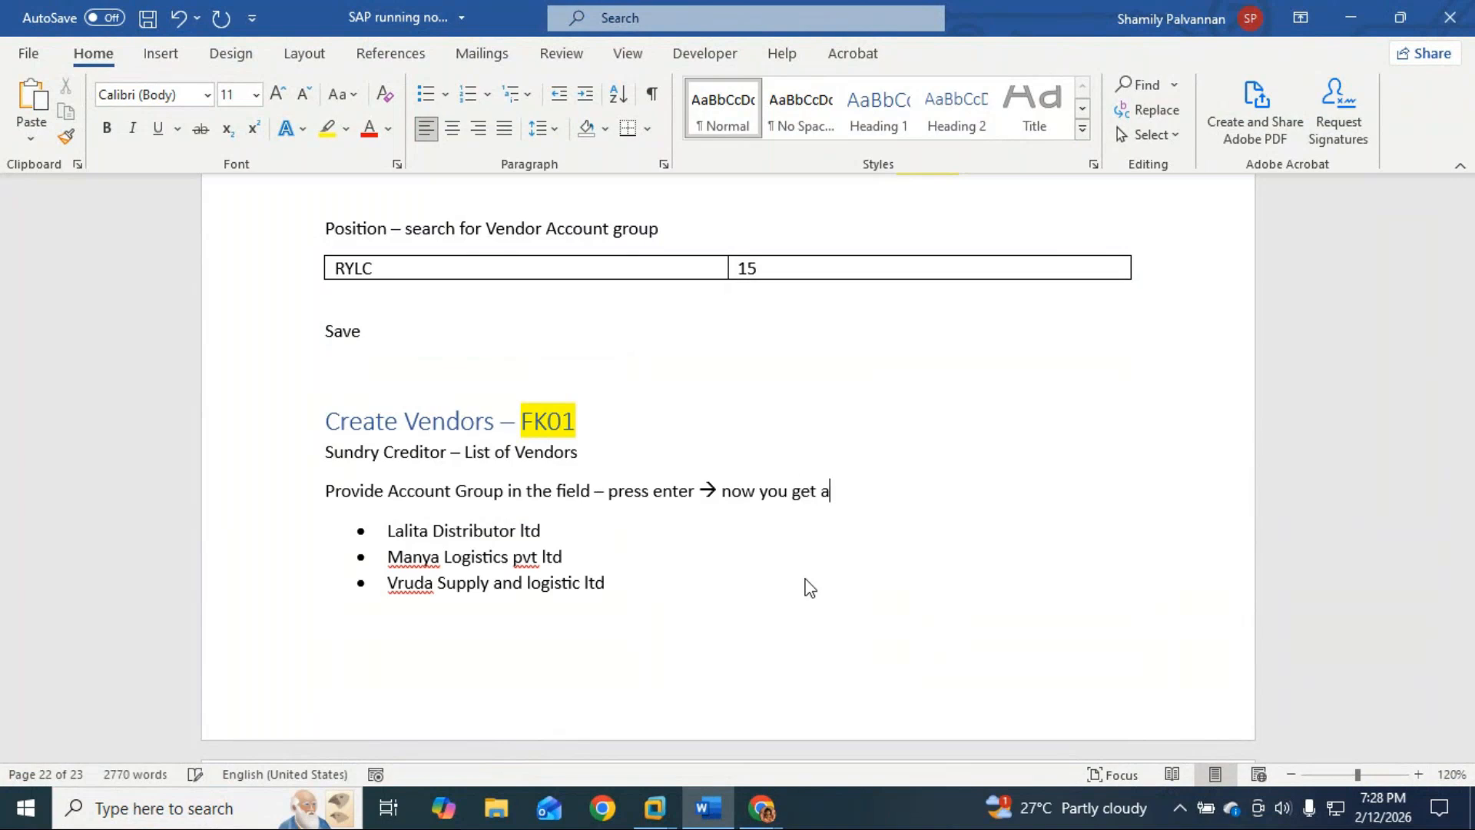
pyautogui.press('BackSpace')
pyautogui.write('screen to scrrate')
pyautogui.press('BackSpace')
pyautogui.press('BackSpace')
pyautogui.press('BackSpace')
pyautogui.press('BackSpace')
pyautogui.press('BackSpace')
pyautogui.press('BackSpace')
pyautogui.press('BackSpace')
pyautogui.write('create ')
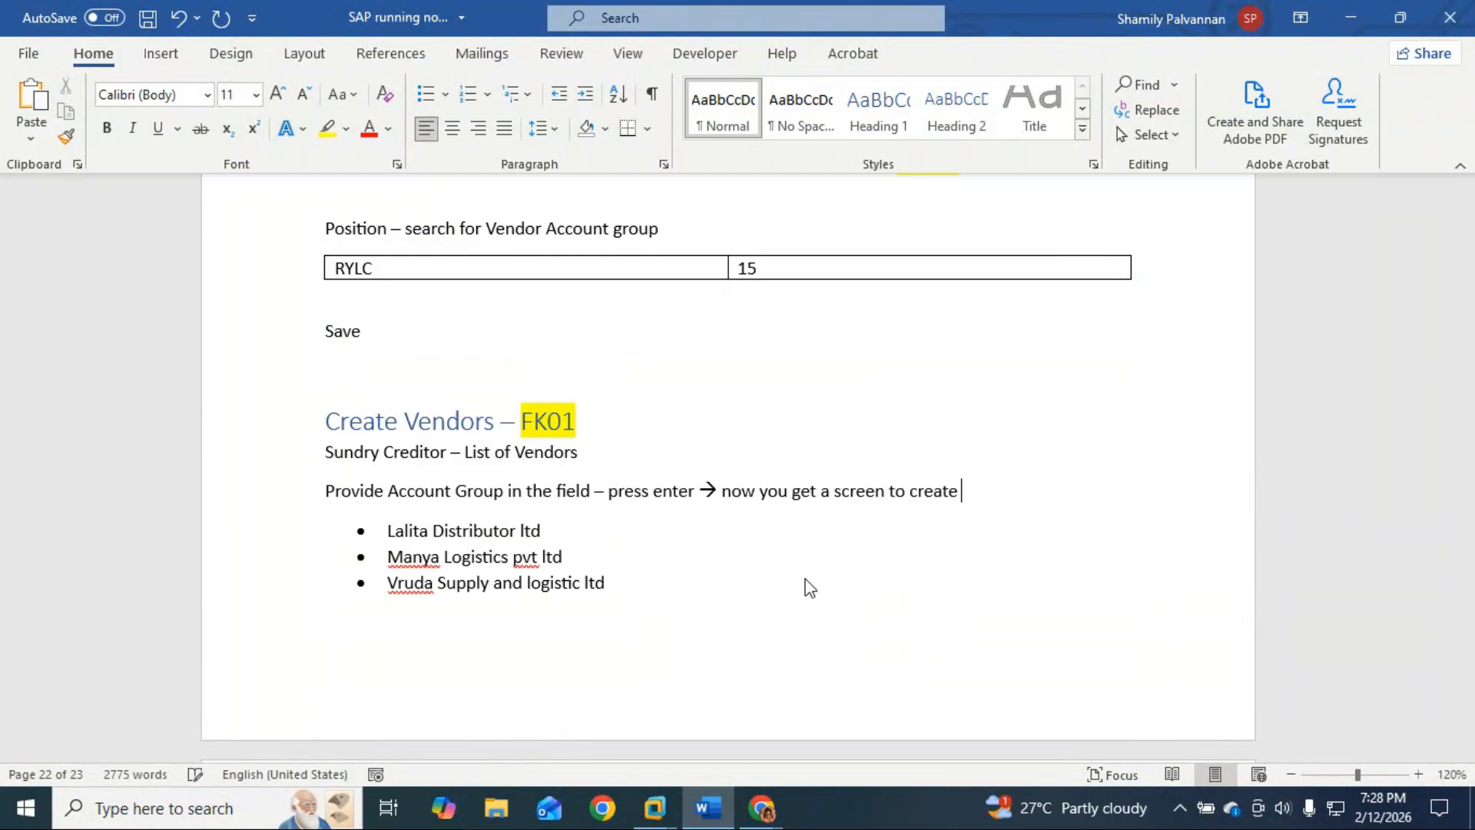
pyautogui.write('vendo')
pyautogui.press('BackSpace')
pyautogui.press('BackSpace')
pyautogui.write('dot')
pyautogui.press('BackSpace')
pyautogui.write('r')
pyautogui.press('Return')
pyautogui.hotkey('alt', 'Tab')
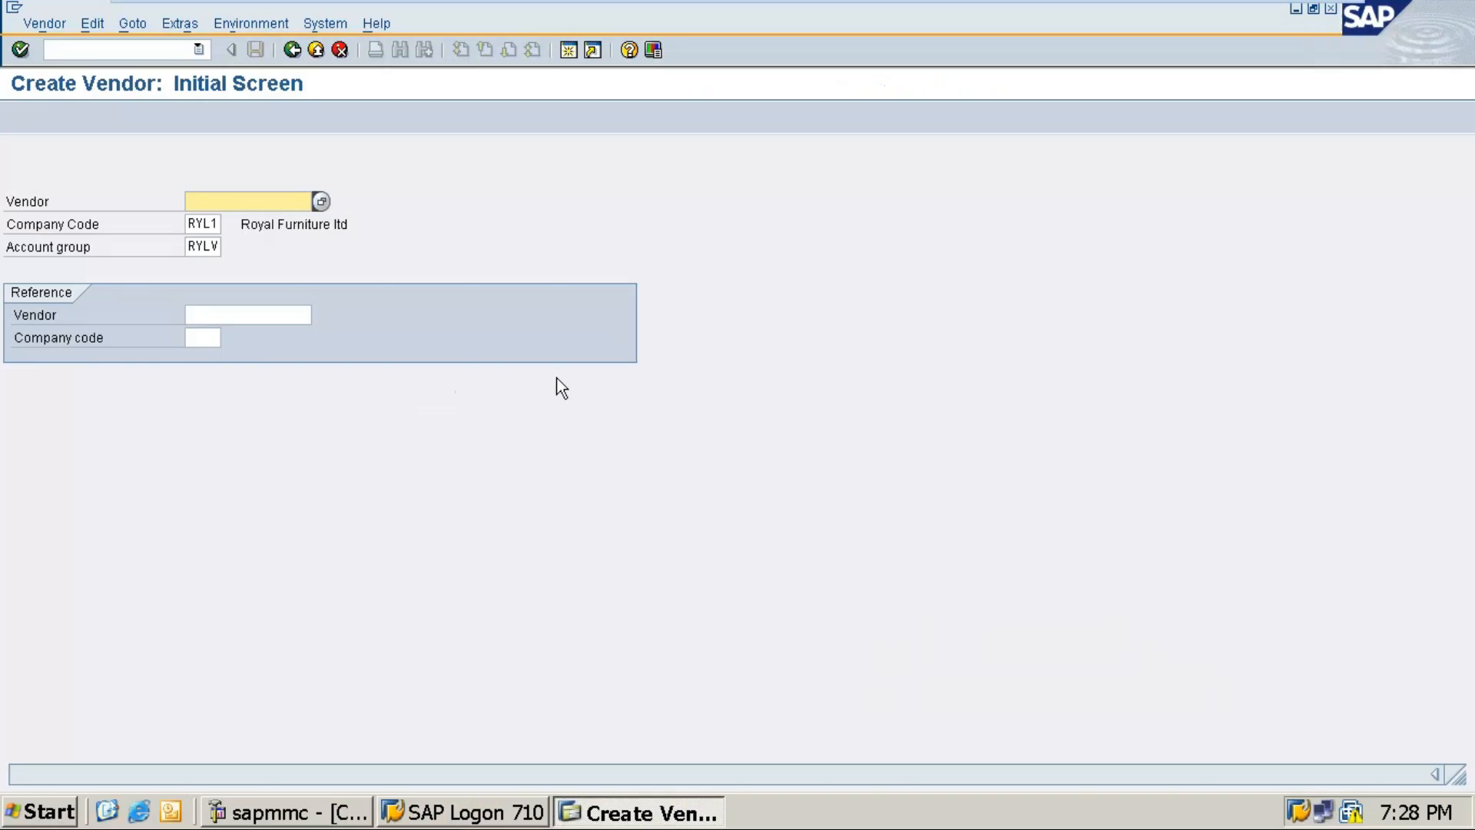
# Step: Advance to the Create Vendor address form and set the vendor title to Company
pyautogui.click(201, 246)
pyautogui.press('Return')
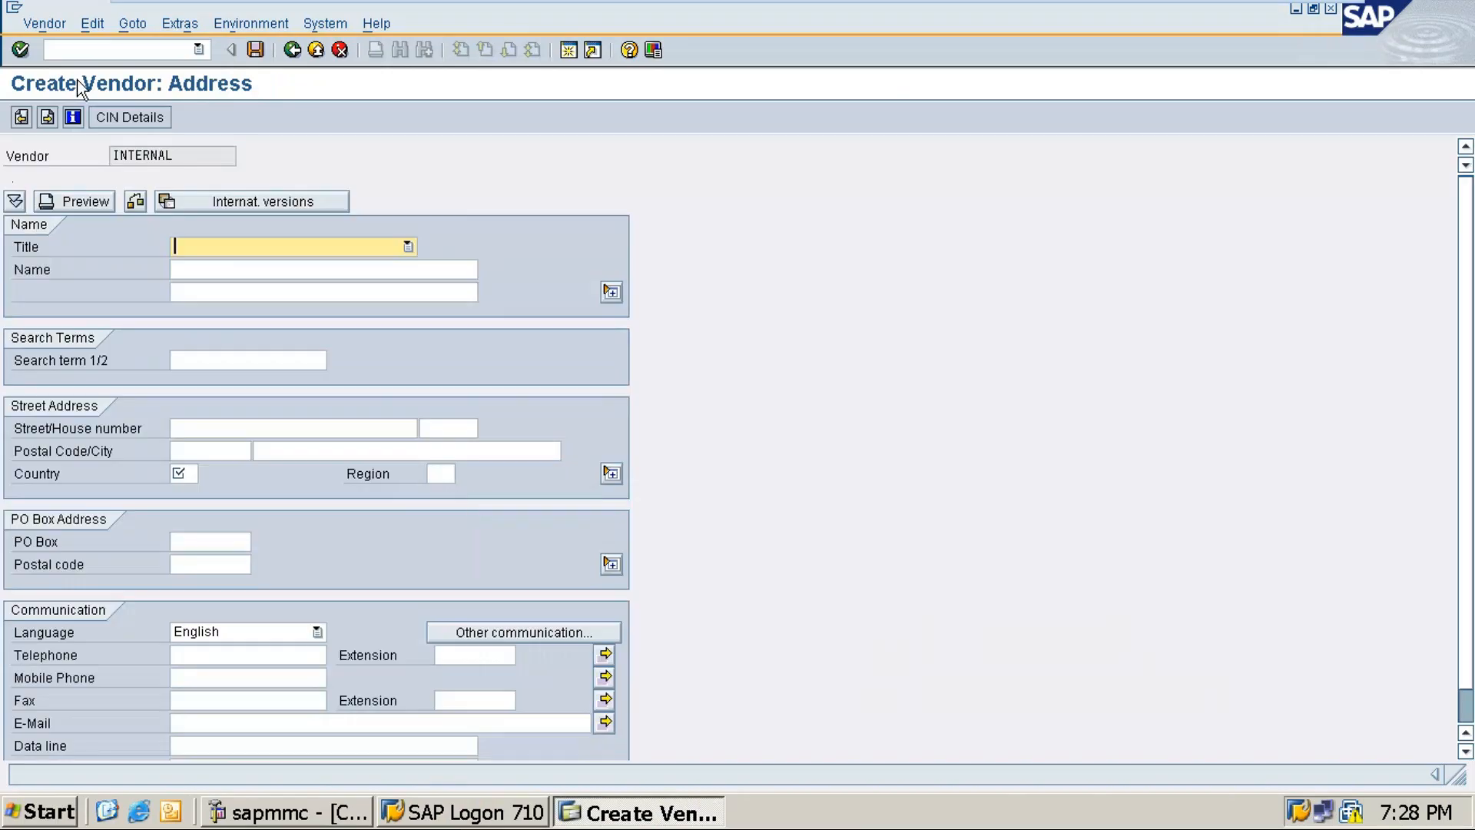
pyautogui.click(408, 247)
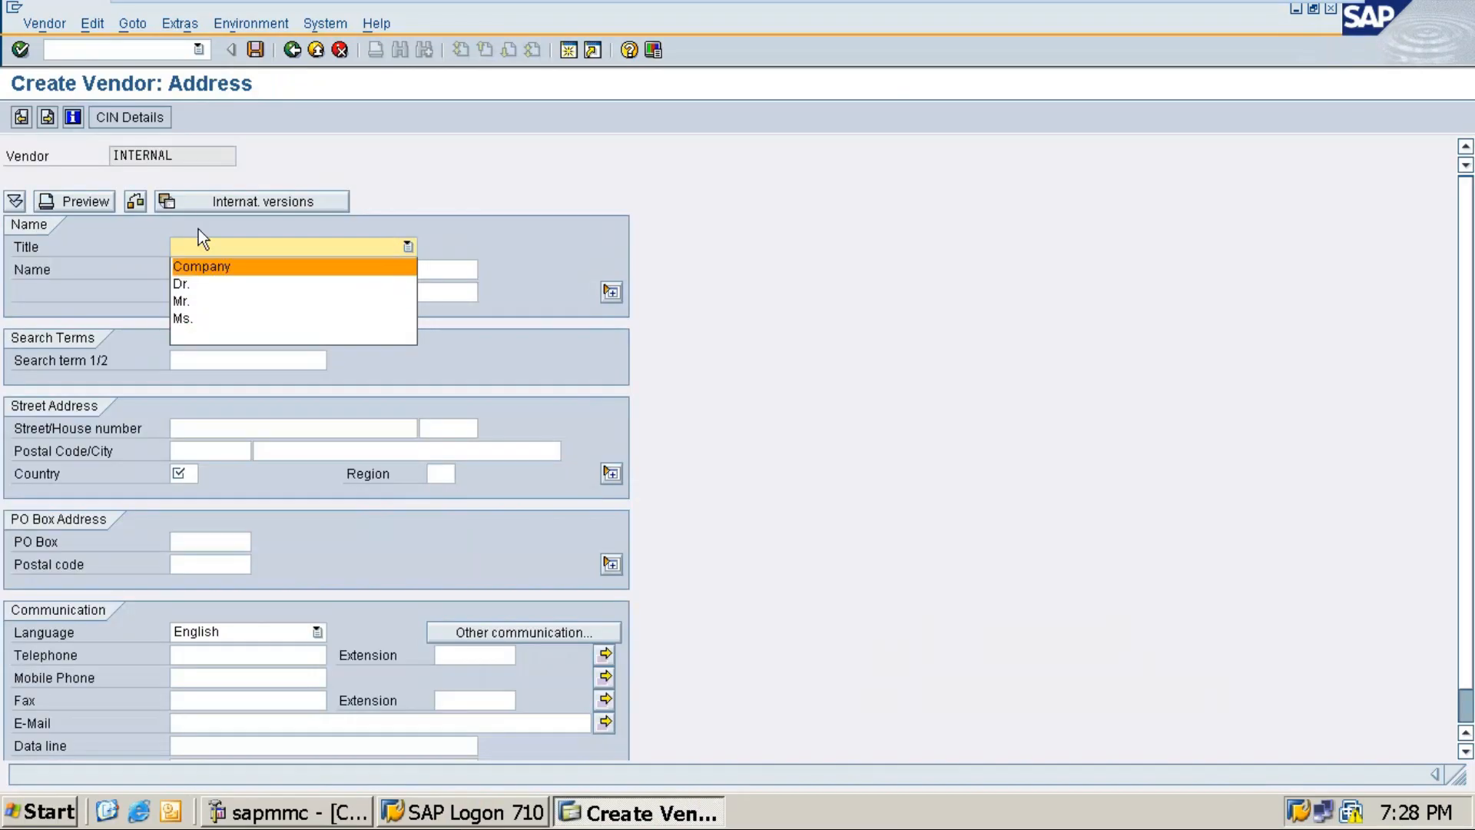
pyautogui.click(188, 269)
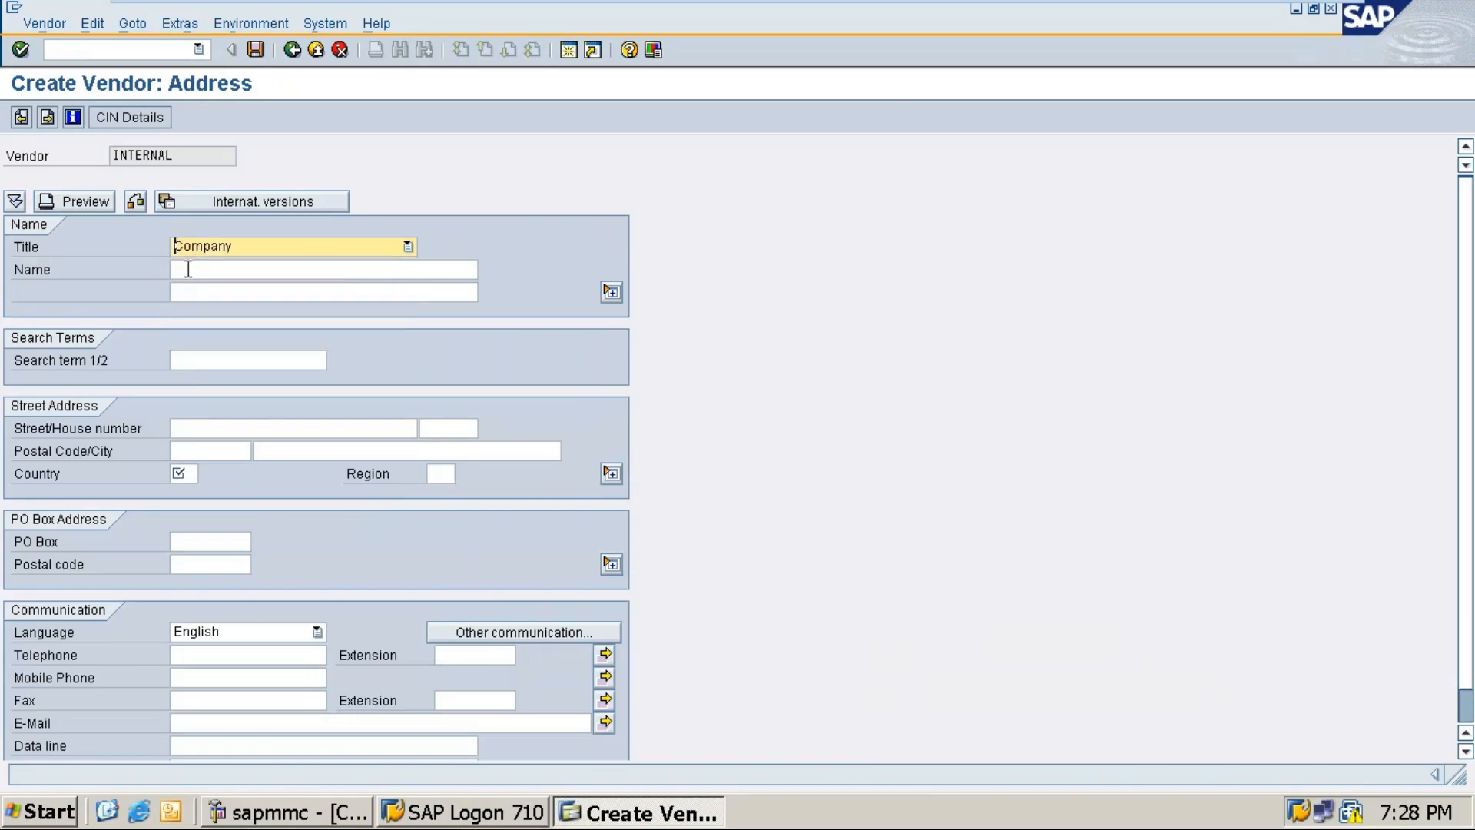
pyautogui.click(188, 269)
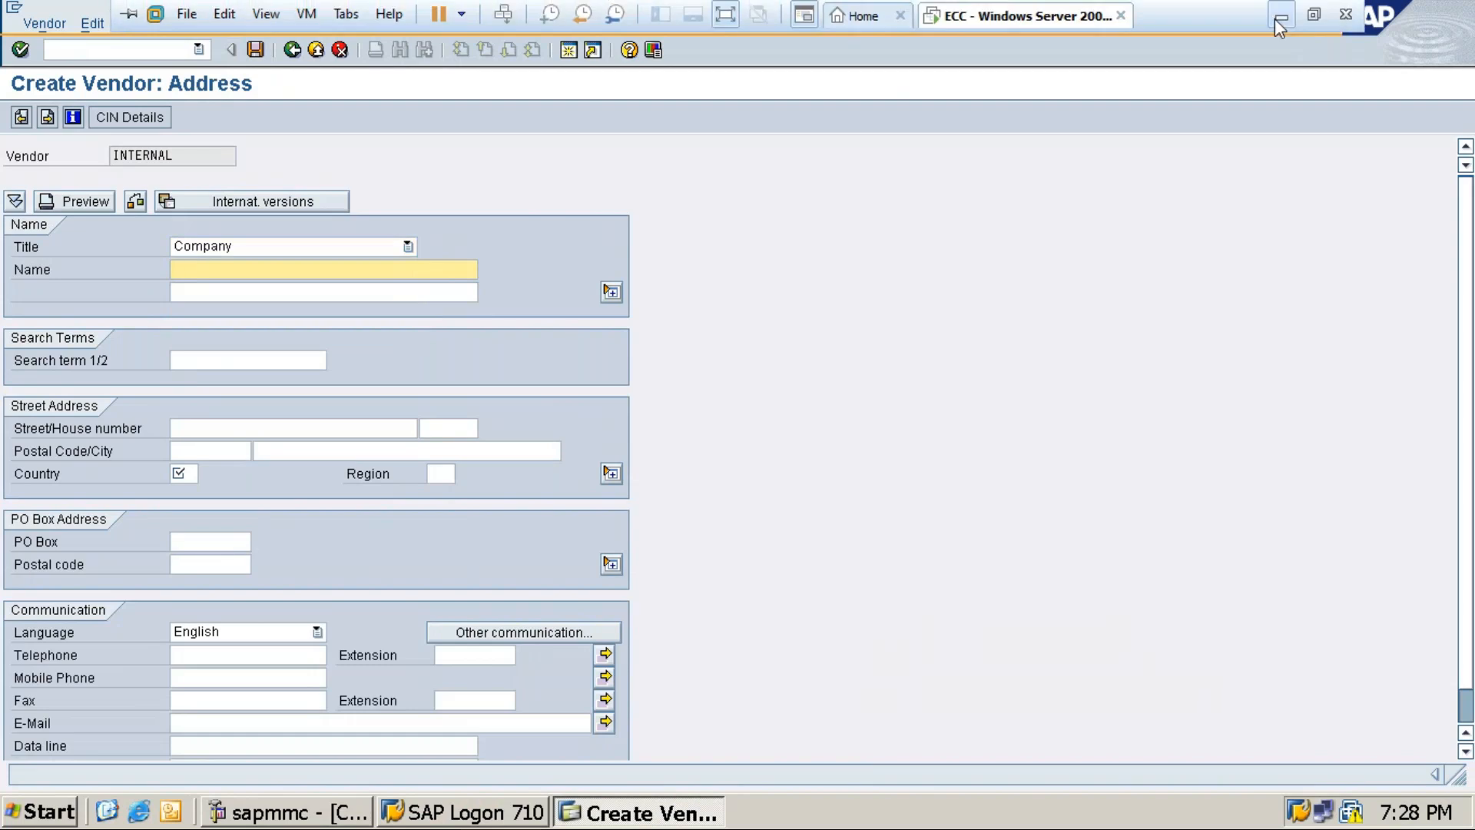
pyautogui.click(1274, 19)
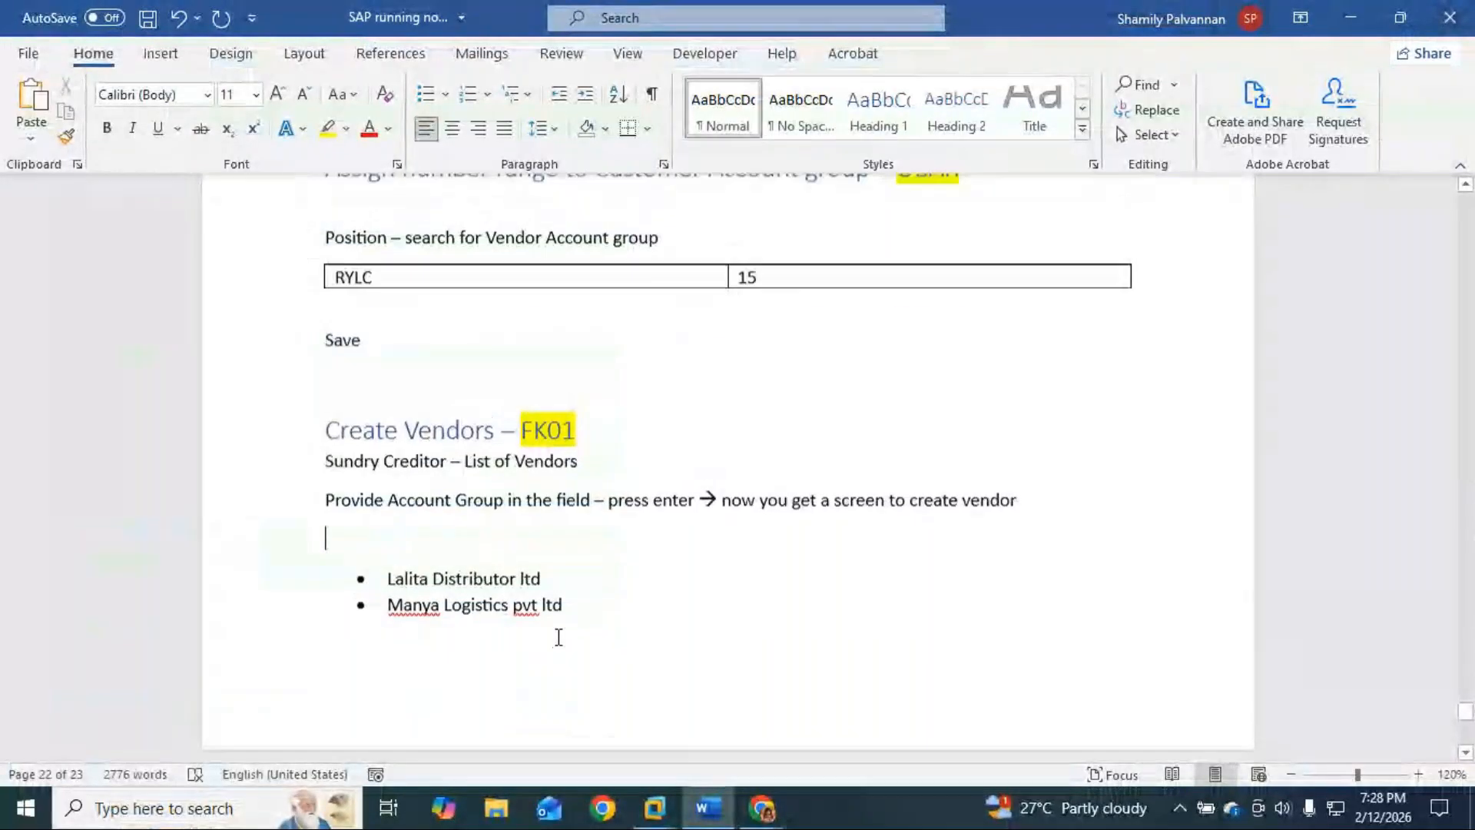
pyautogui.scroll(3, 557, 636)
# Step: Select the 'Lalita Distributor ltd' vendor line, then minimize Word and the meeting window
pyautogui.scroll(-3, 538, 637)
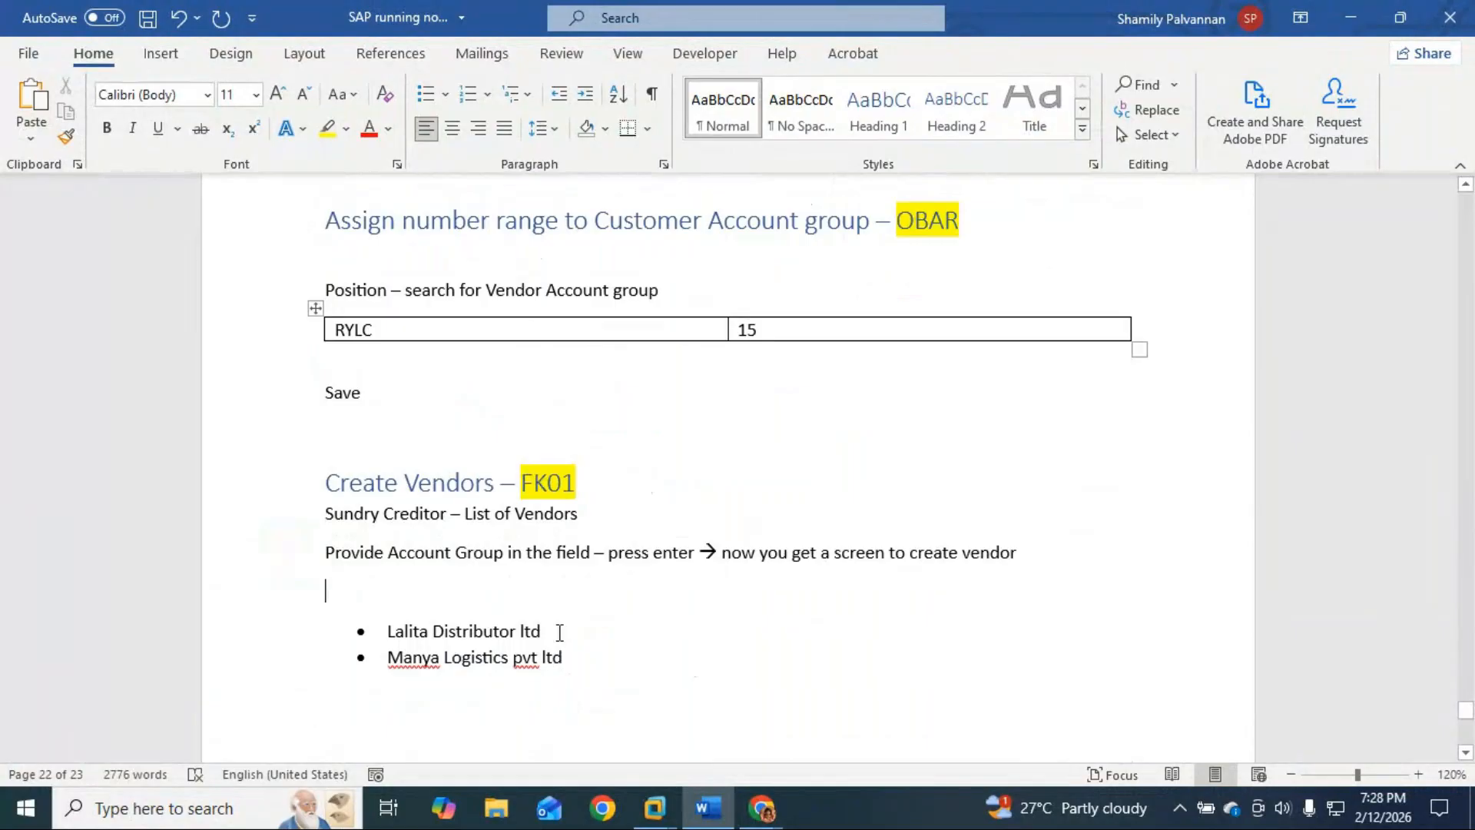
pyautogui.moveTo(545, 632); pyautogui.dragTo(409, 638)
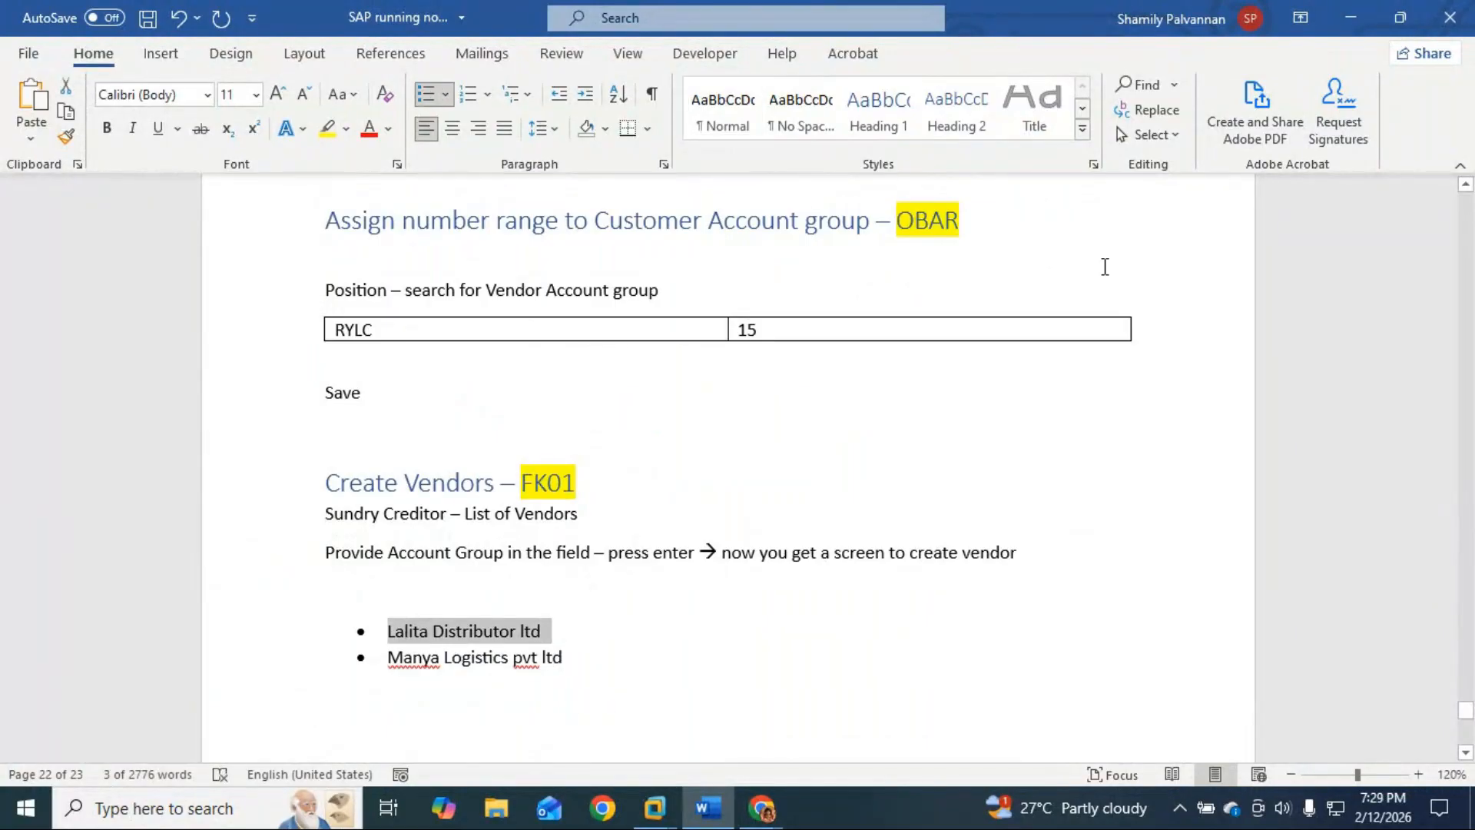
pyautogui.click(1352, 18)
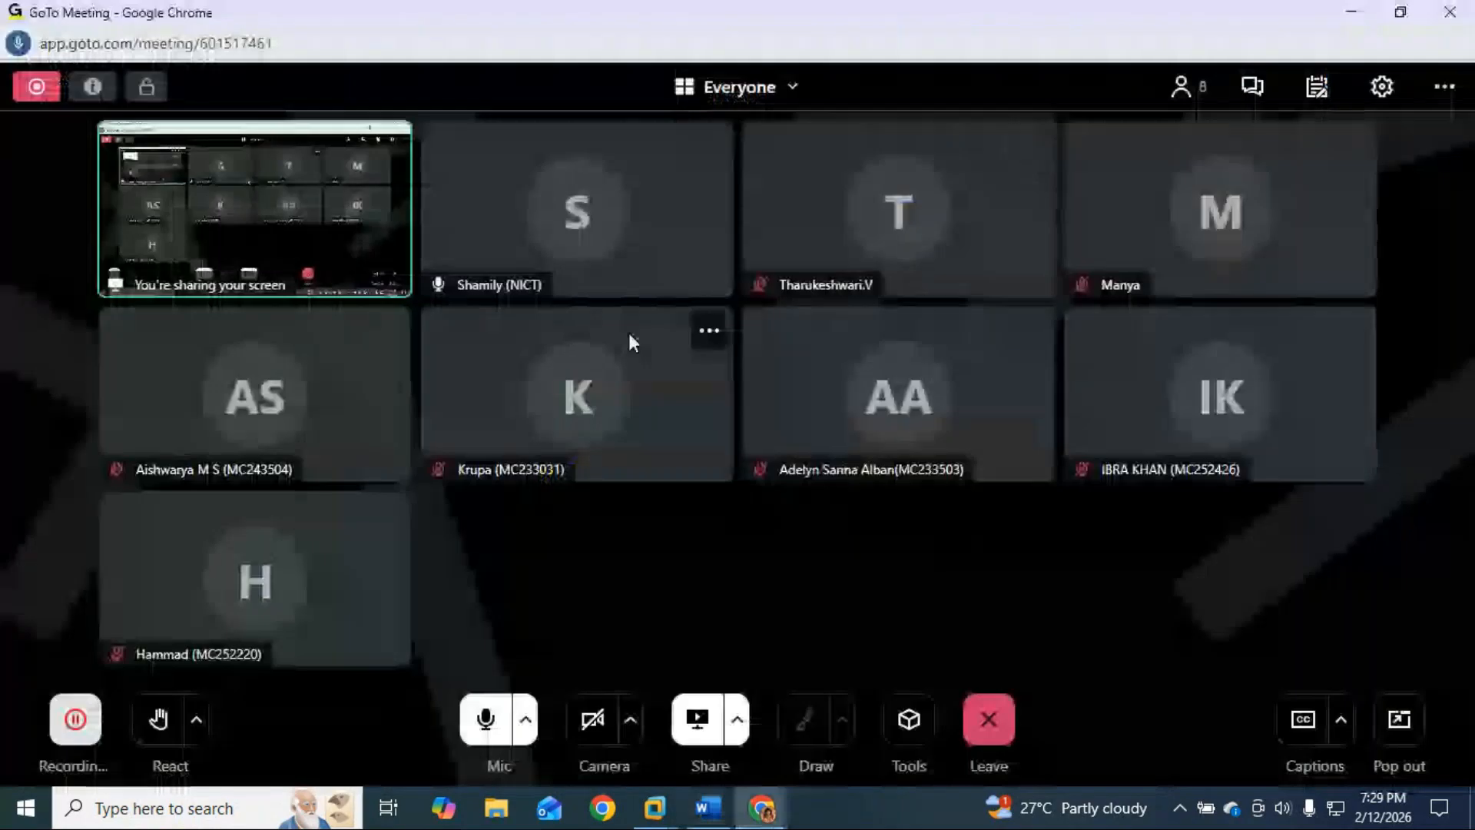
pyautogui.click(1343, 12)
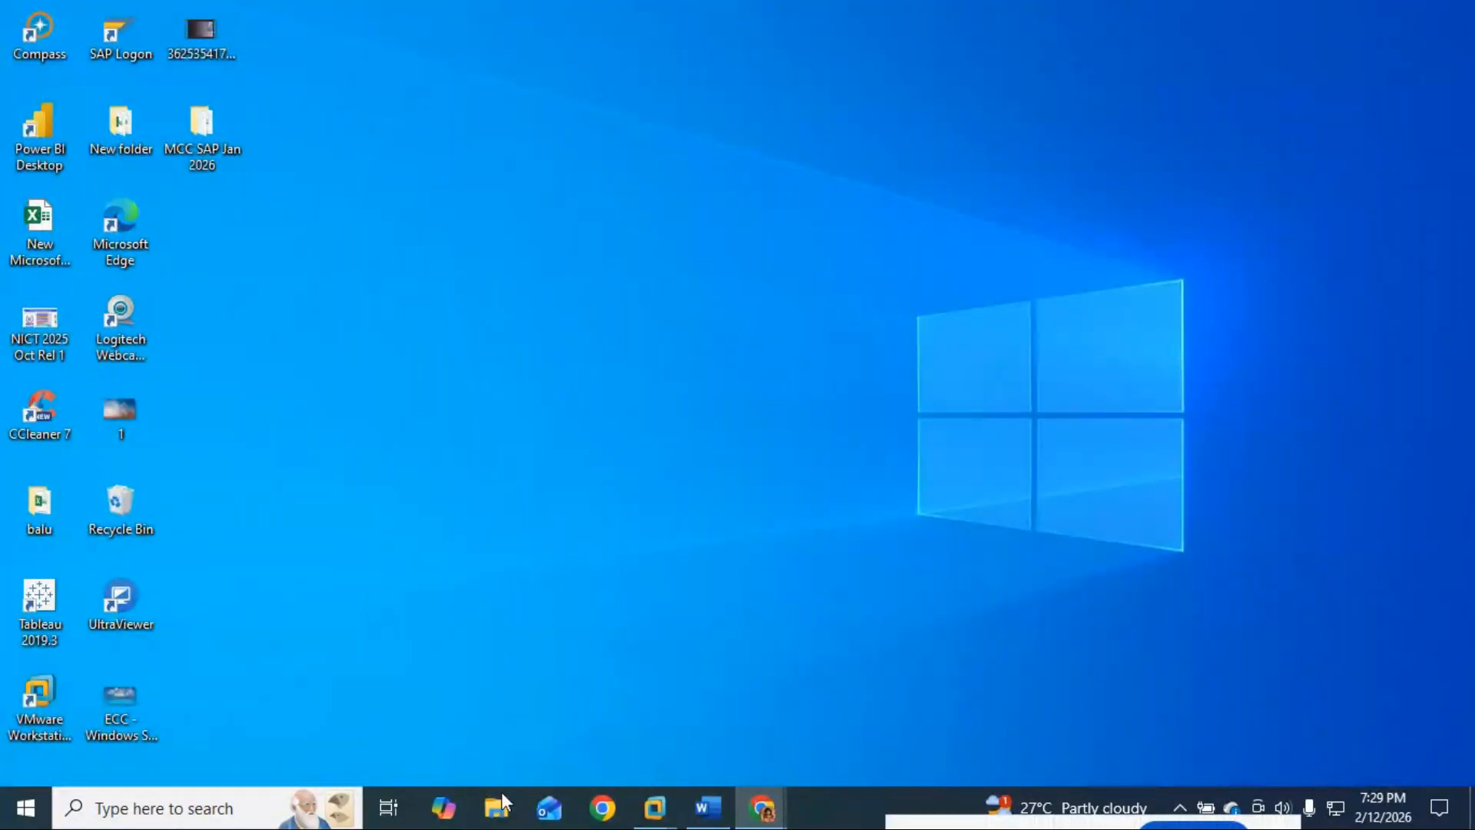
# Step: Name the vendor 'Lalitha Distribution ltd' and give it search term LALI
pyautogui.moveTo(654, 807)
pyautogui.click(771, 673)
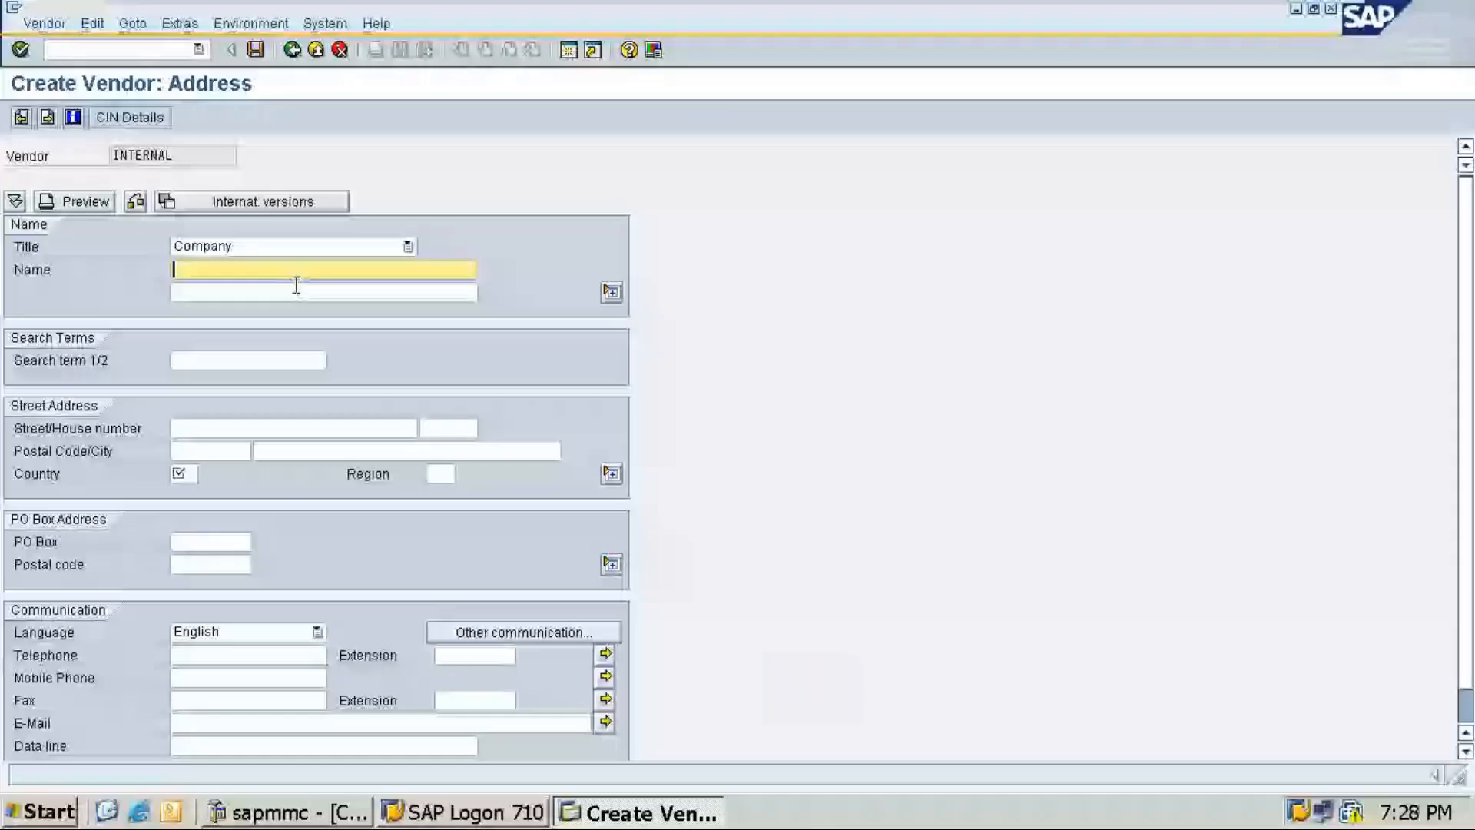
pyautogui.write('• Lalita Distributor ltd')
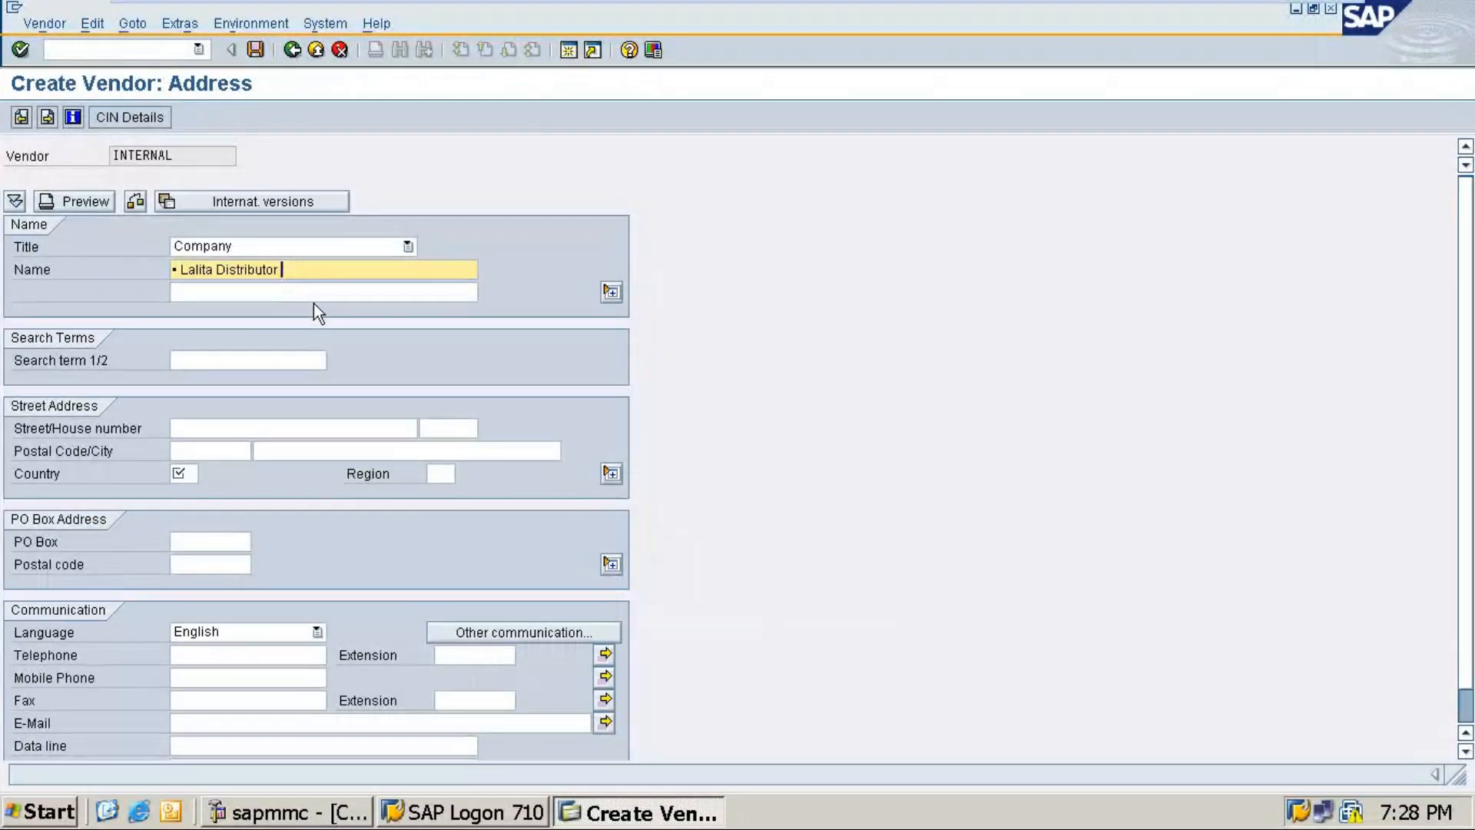
pyautogui.press('BackSpace')
pyautogui.press('BackSpace')
pyautogui.press('BackSpace')
pyautogui.press('BackSpace')
pyautogui.press('BackSpace')
pyautogui.press('BackSpace')
pyautogui.press('BackSpace')
pyautogui.press('BackSpace')
pyautogui.press('BackSpace')
pyautogui.press('BackSpace')
pyautogui.press('BackSpace')
pyautogui.press('BackSpace')
pyautogui.press('BackSpace')
pyautogui.press('BackSpace')
pyautogui.press('BackSpace')
pyautogui.press('BackSpace')
pyautogui.press('BackSpace')
pyautogui.press('BackSpace')
pyautogui.press('BackSpace')
pyautogui.press('BackSpace')
pyautogui.write('Lalitha Distribut')
pyautogui.click(239, 358)
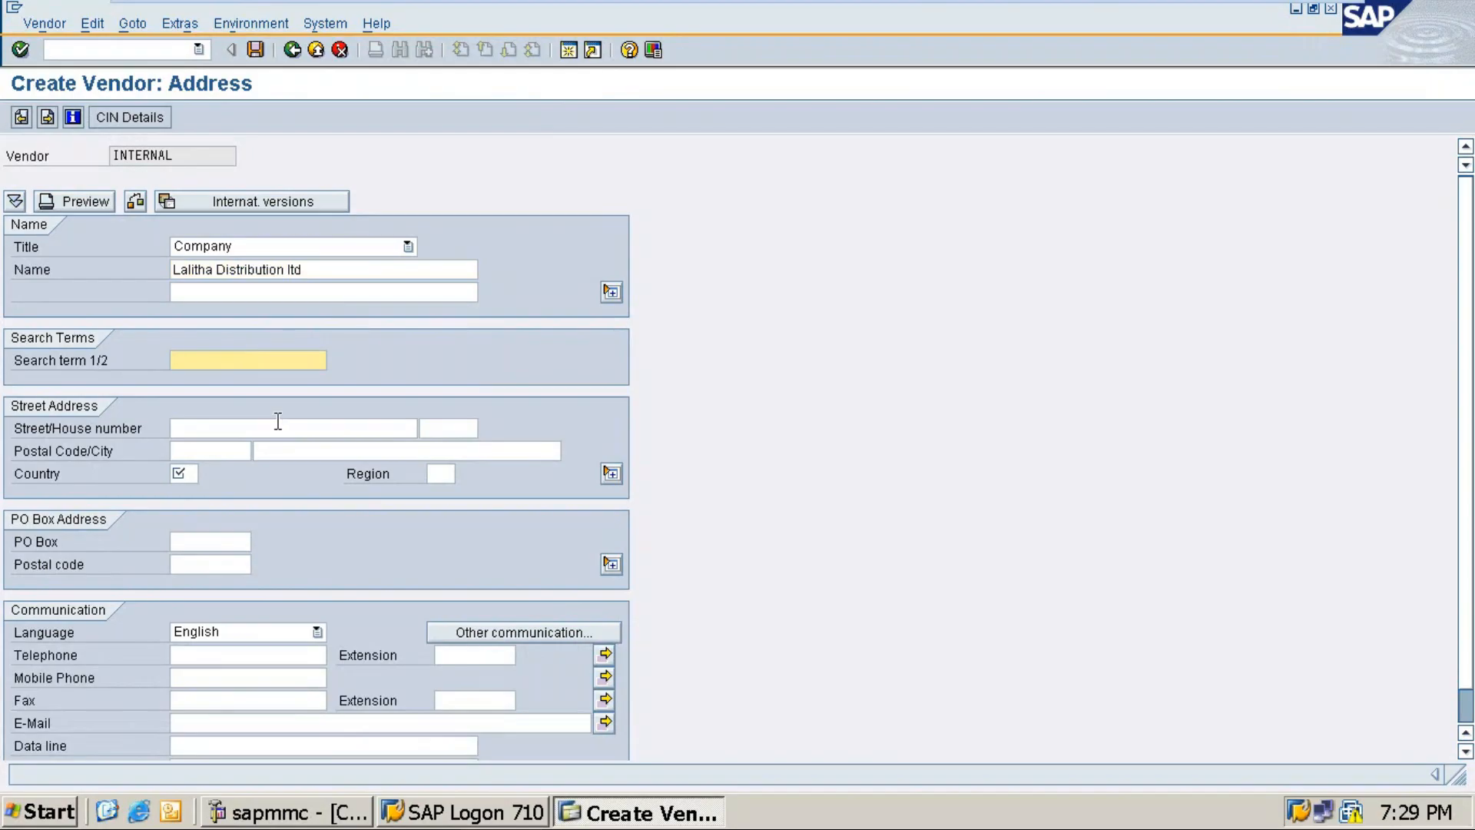
pyautogui.write('LALI')
# Step: Enter street '7th cross, 4th main' and house number BSK
pyautogui.click(197, 426)
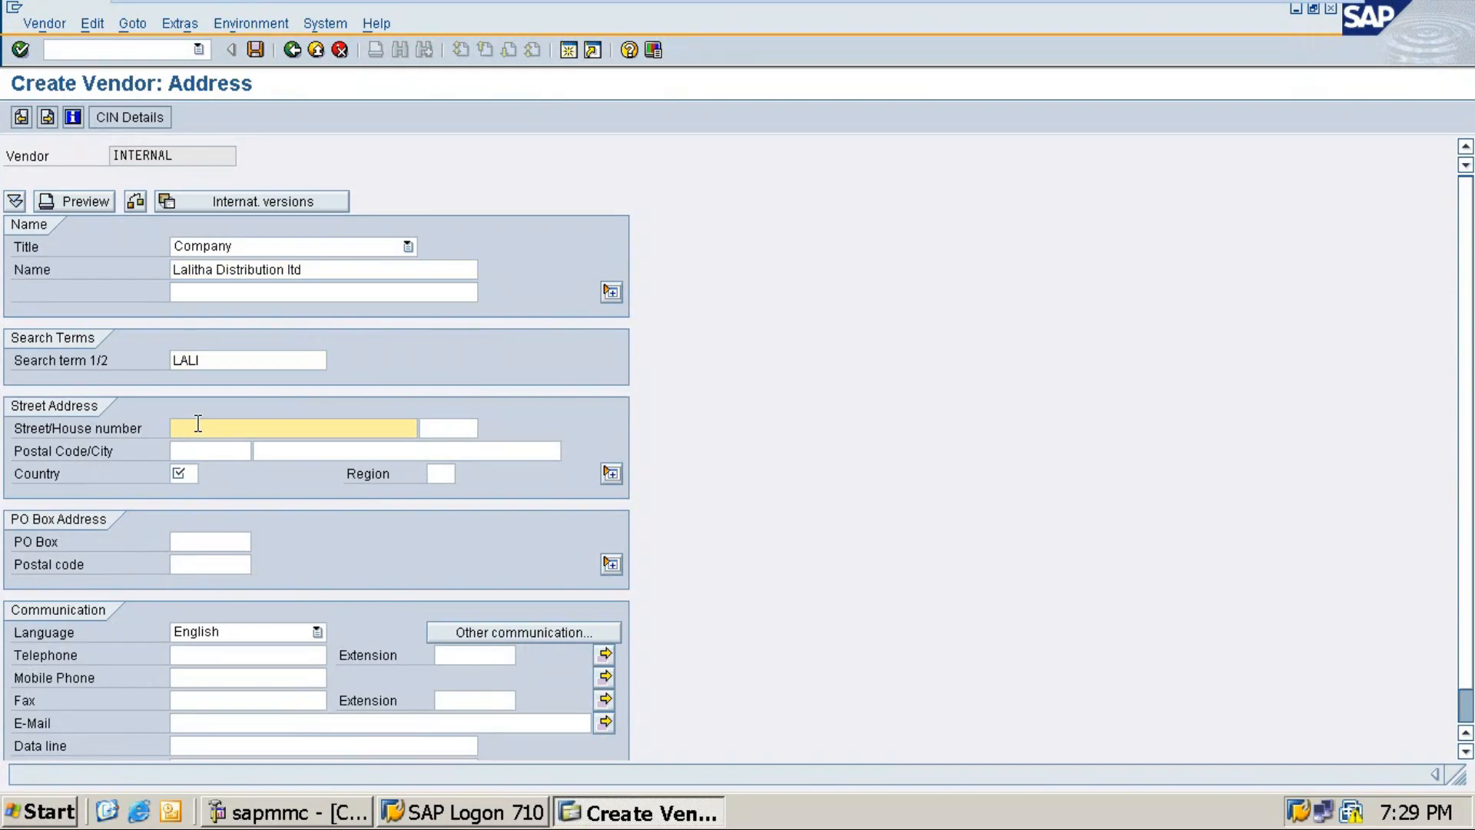
pyautogui.scroll(-2, 199, 424)
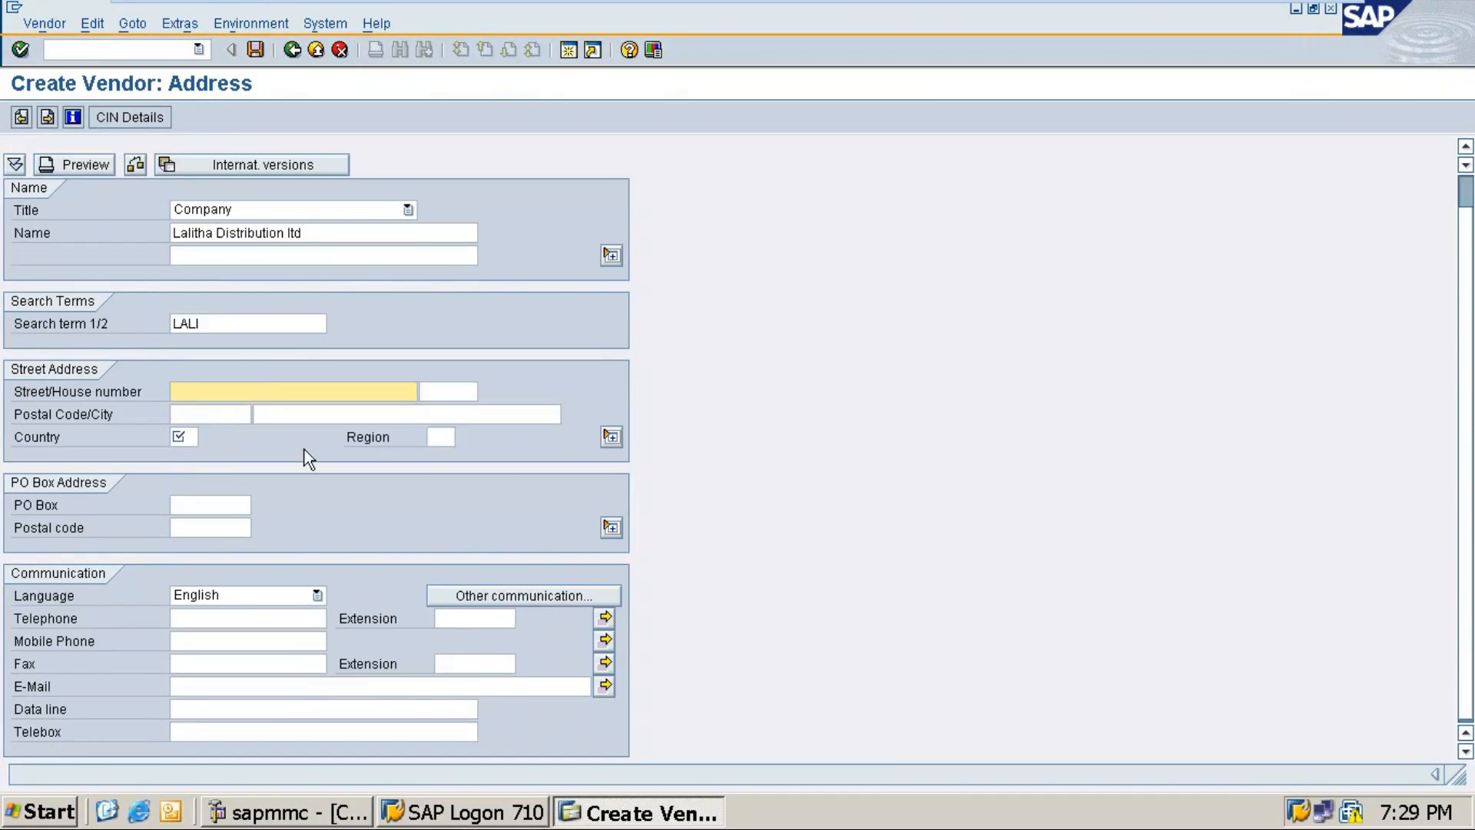
pyautogui.write('7th cros')
pyautogui.write('s, 4')
pyautogui.write('the')
pyautogui.press('BackSpace')
pyautogui.write('amin')
pyautogui.press('Tab')
pyautogui.click(319, 398)
pyautogui.press('BackSpace')
pyautogui.press('BackSpace')
pyautogui.press('BackSpace')
pyautogui.press('BackSpace')
pyautogui.write('main')
pyautogui.press('Tab')
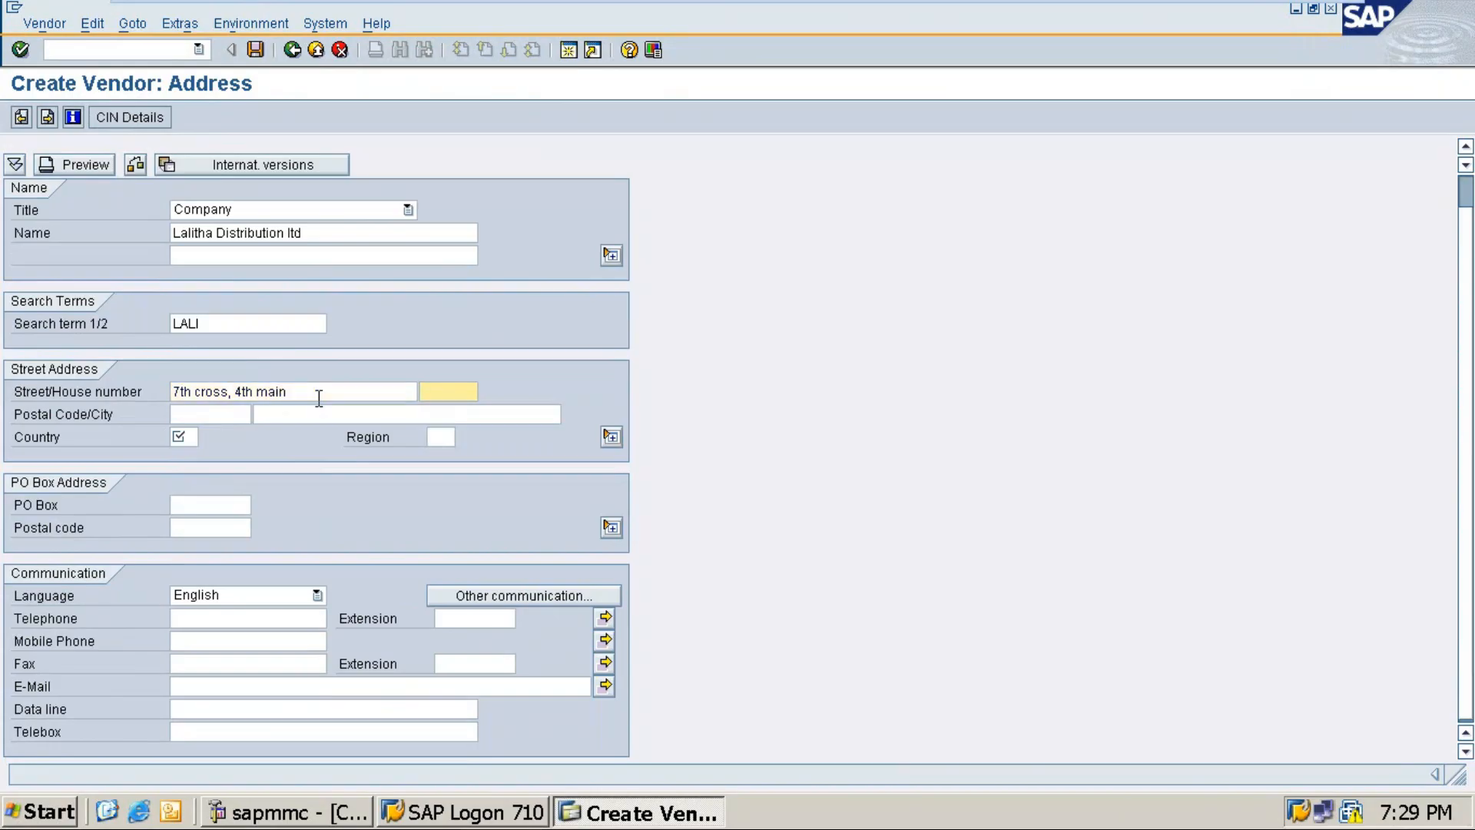
pyautogui.write('BSK')
# Step: Set postal code 560087, city Bengaluru, country IN and region 10
pyautogui.click(223, 415)
pyautogui.write('56')
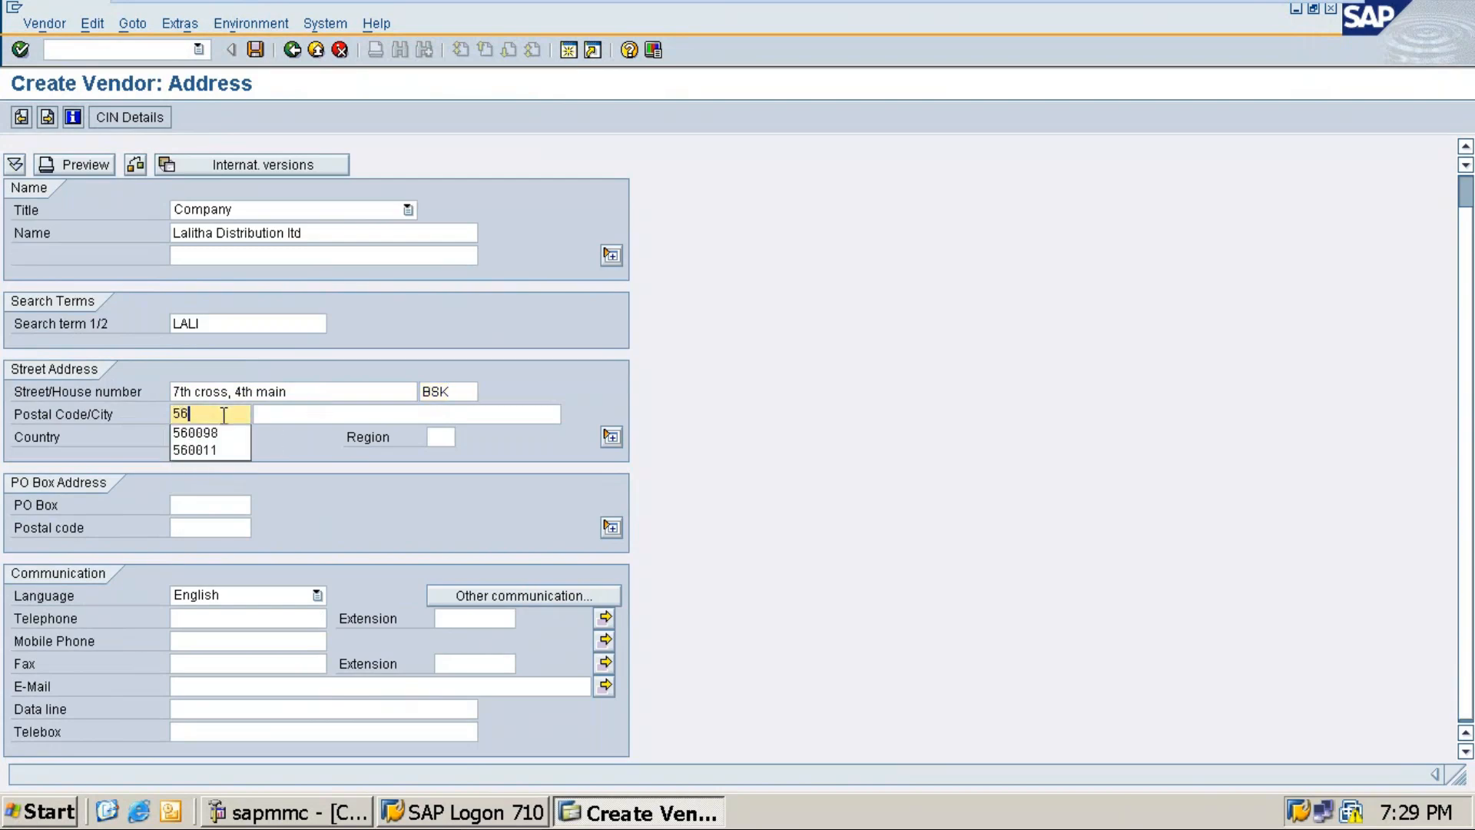
pyautogui.write('0087')
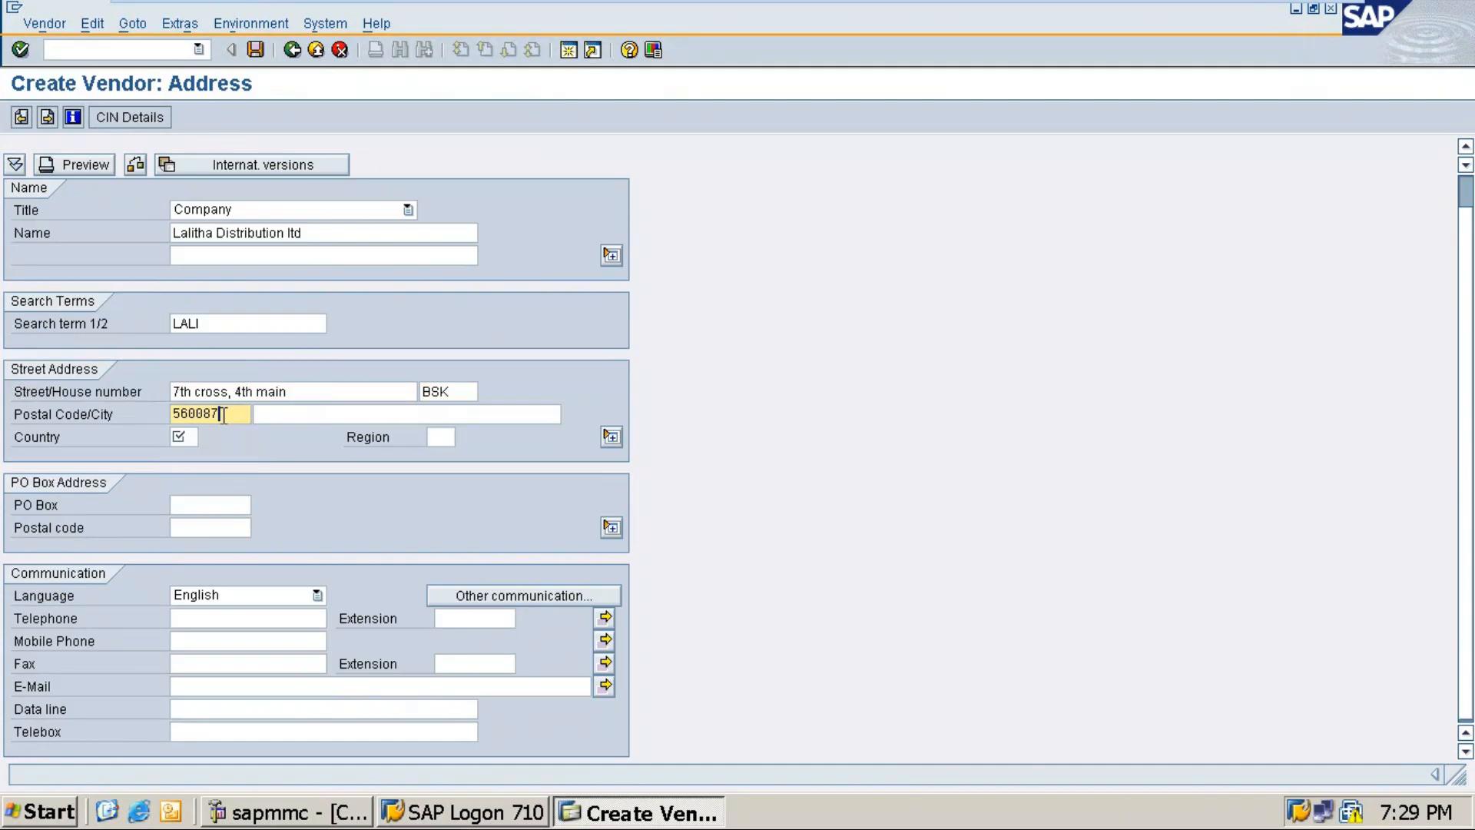
pyautogui.press('Tab')
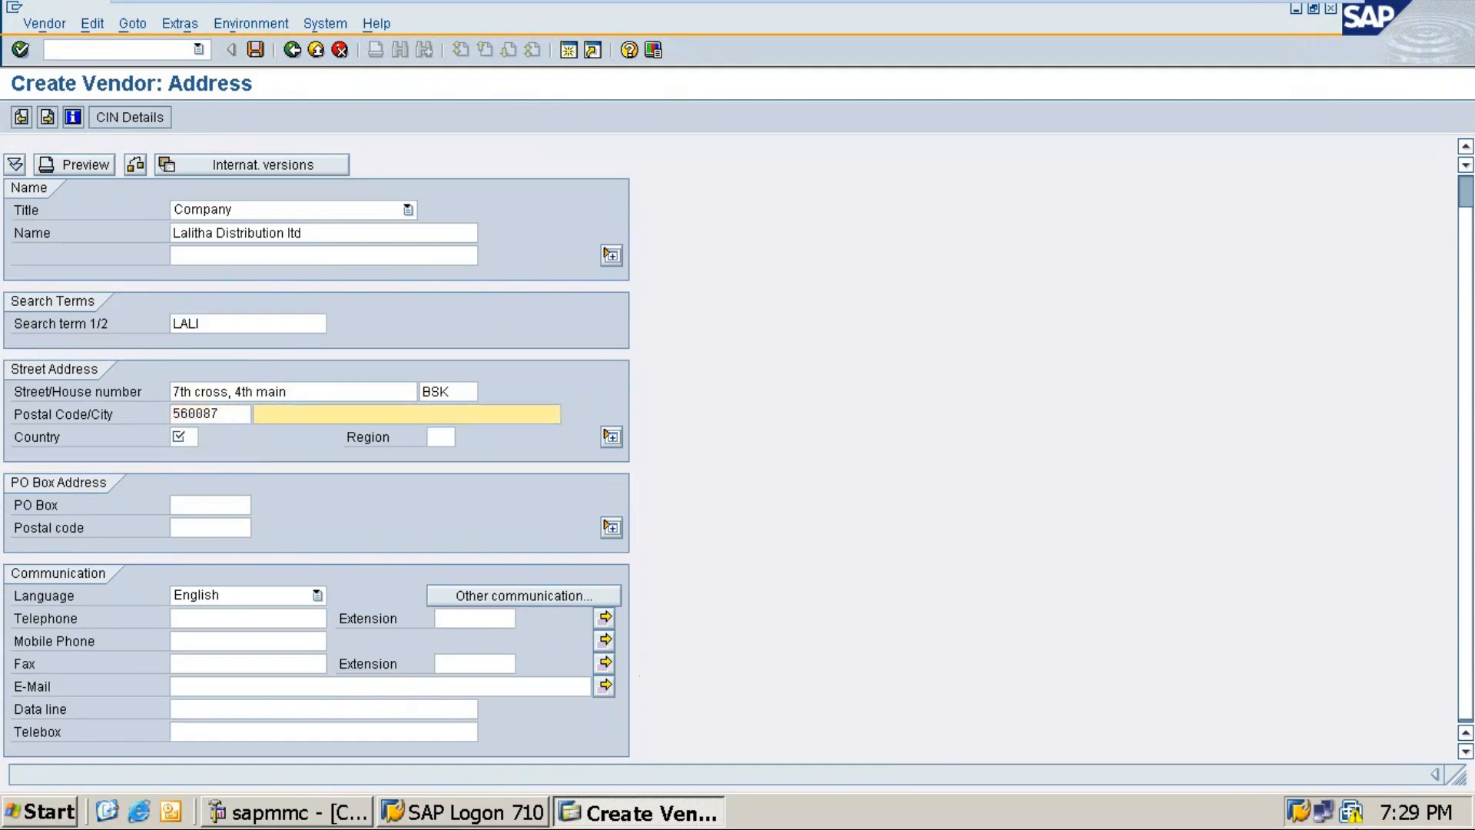
pyautogui.write('Ben')
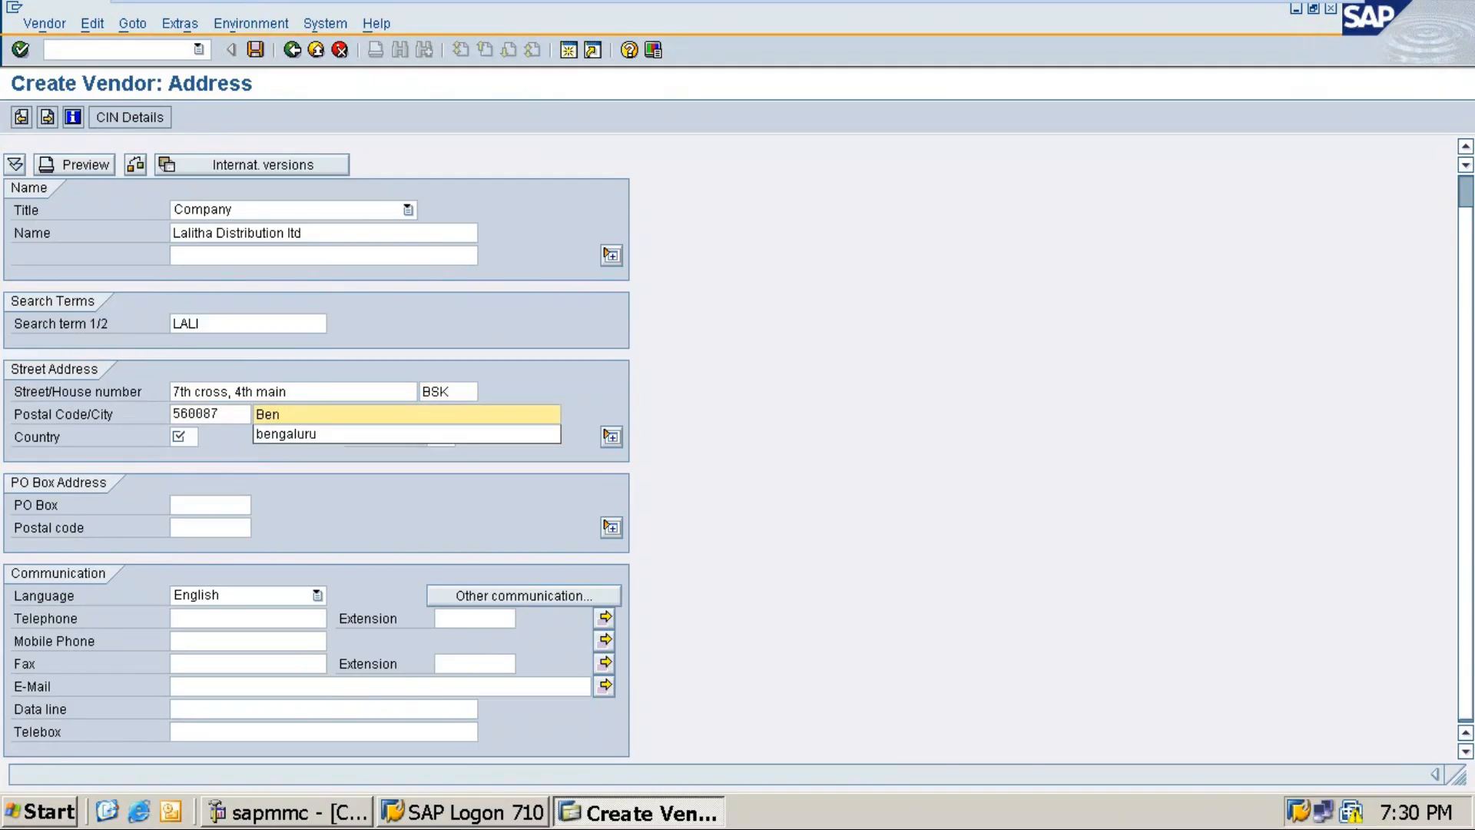
pyautogui.write('galuru')
pyautogui.press('Tab')
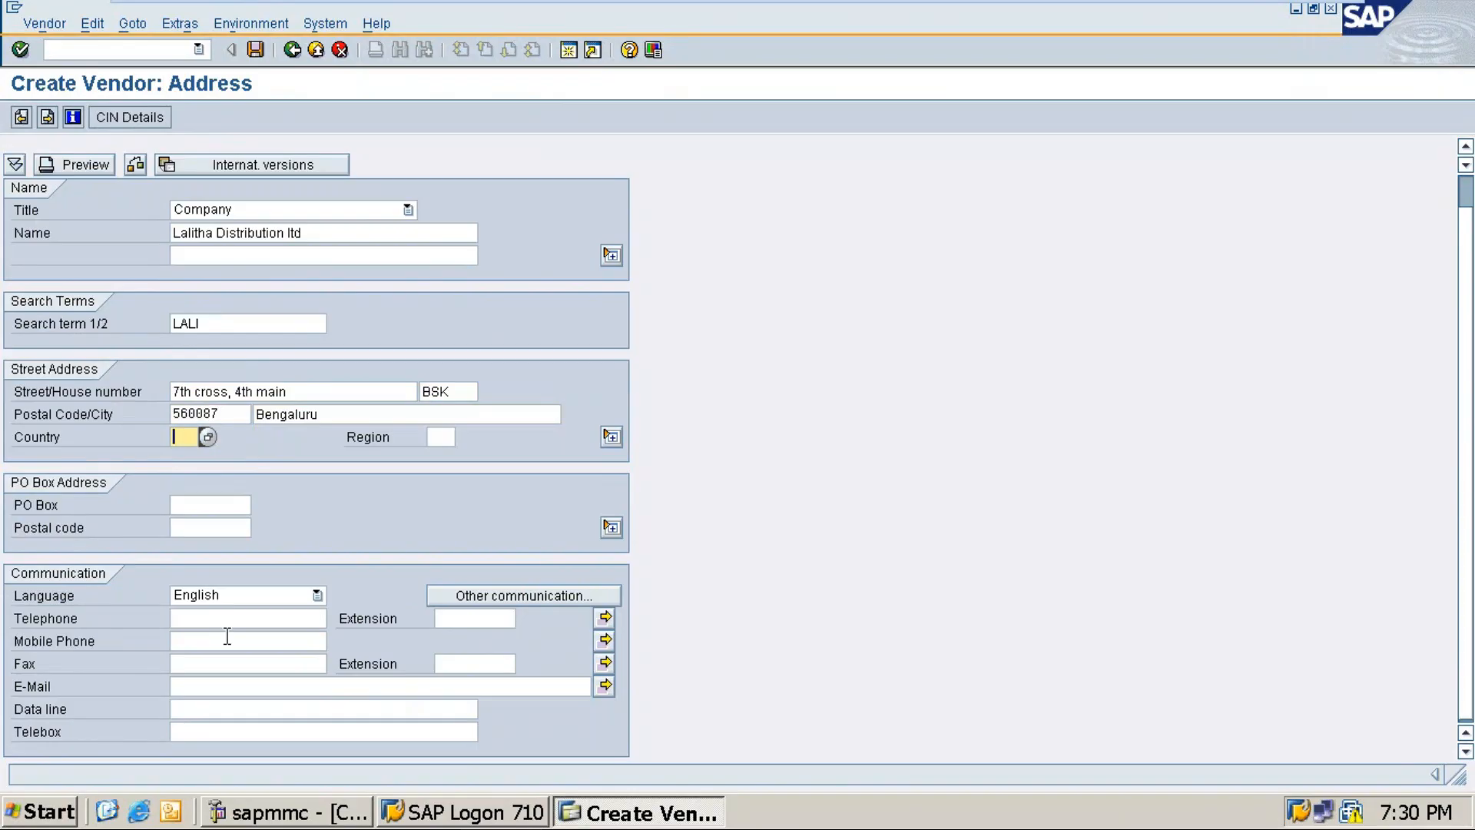
pyautogui.write('in')
pyautogui.press('Tab')
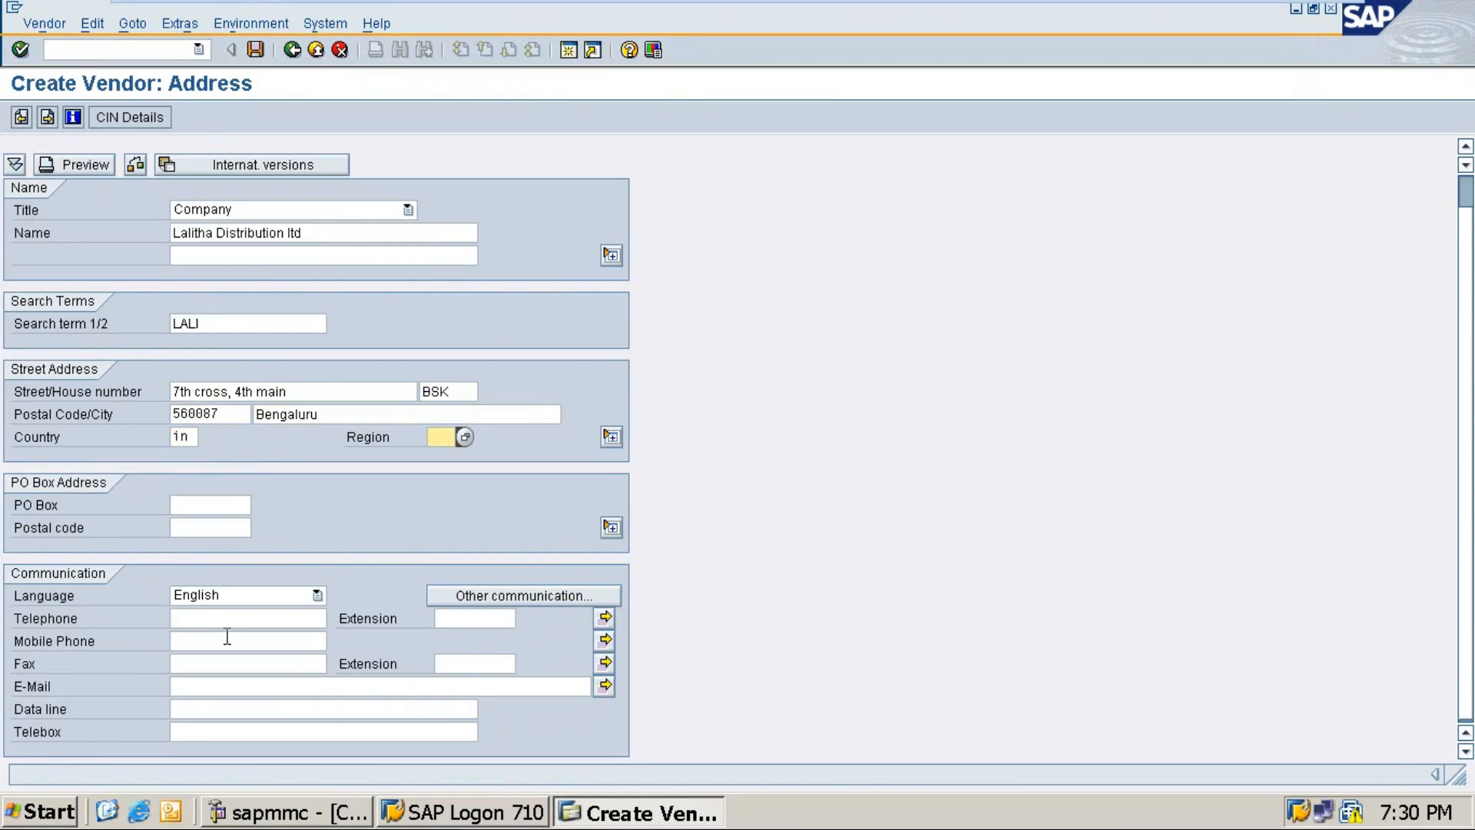
pyautogui.write('10')
# Step: Enter the vendor's mobile phone number and support e-mail address
pyautogui.click(189, 640)
pyautogui.write('987')
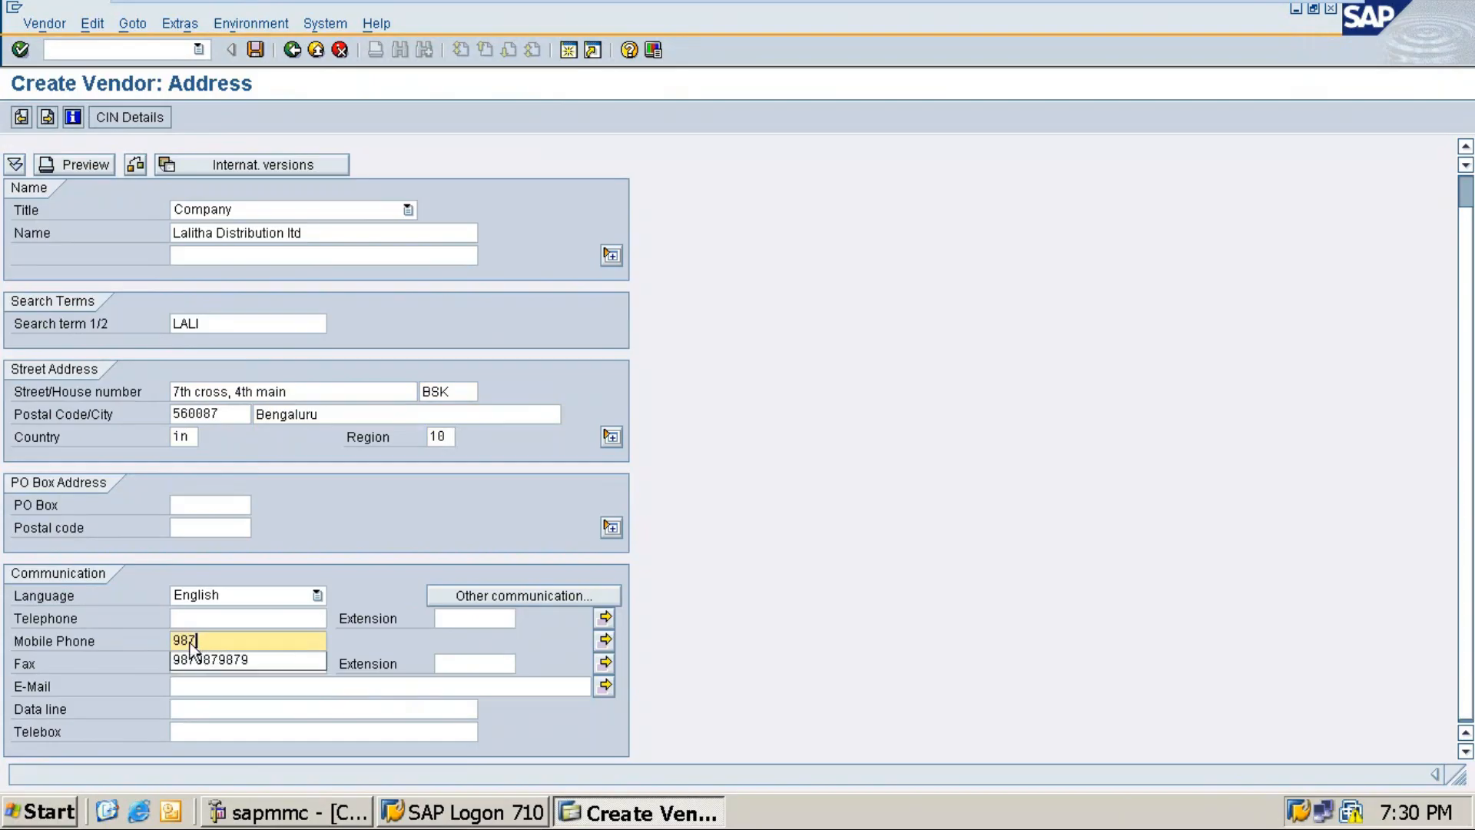
pyautogui.write('9879879')
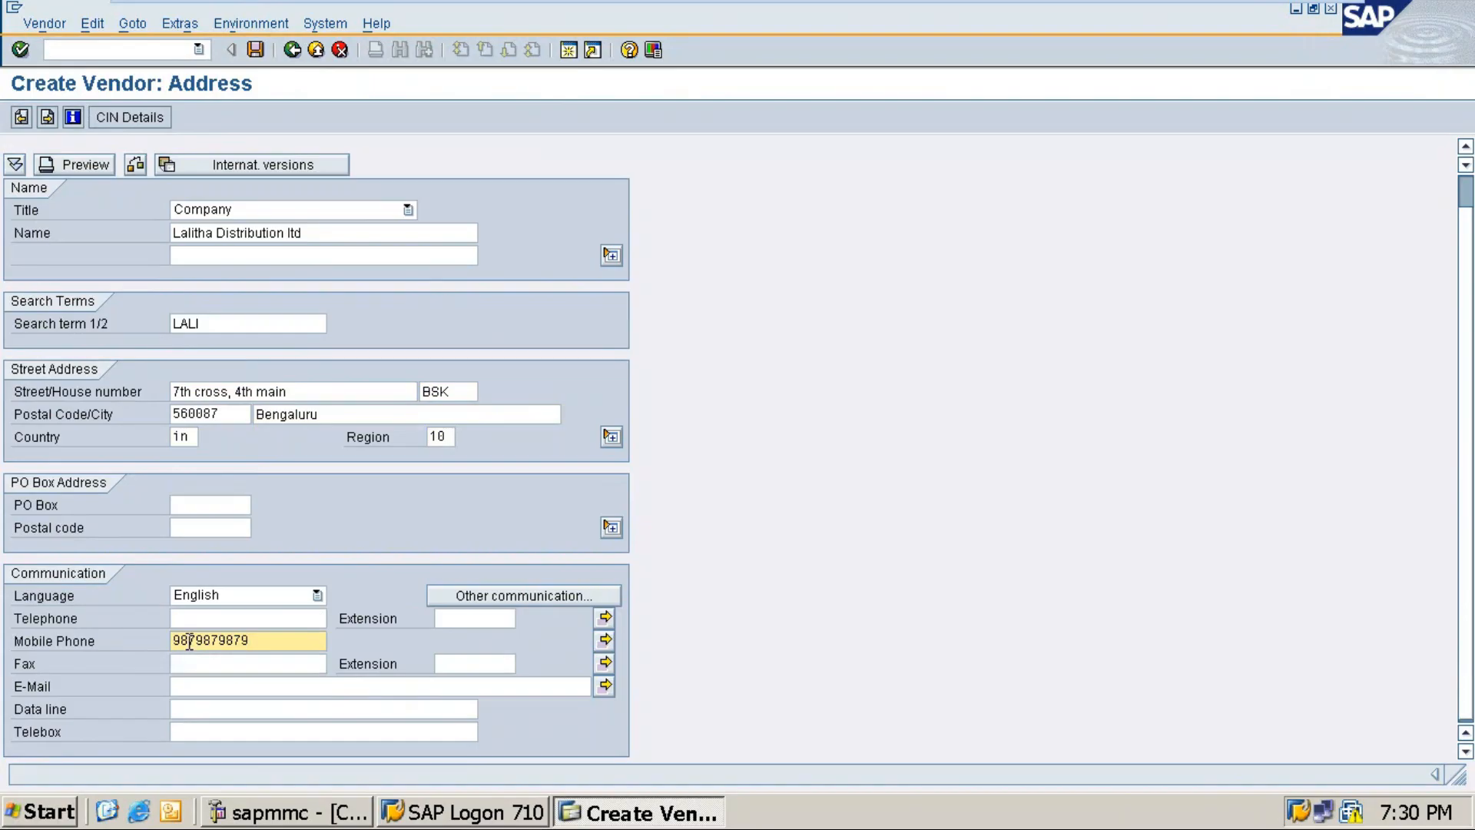
pyautogui.click(196, 686)
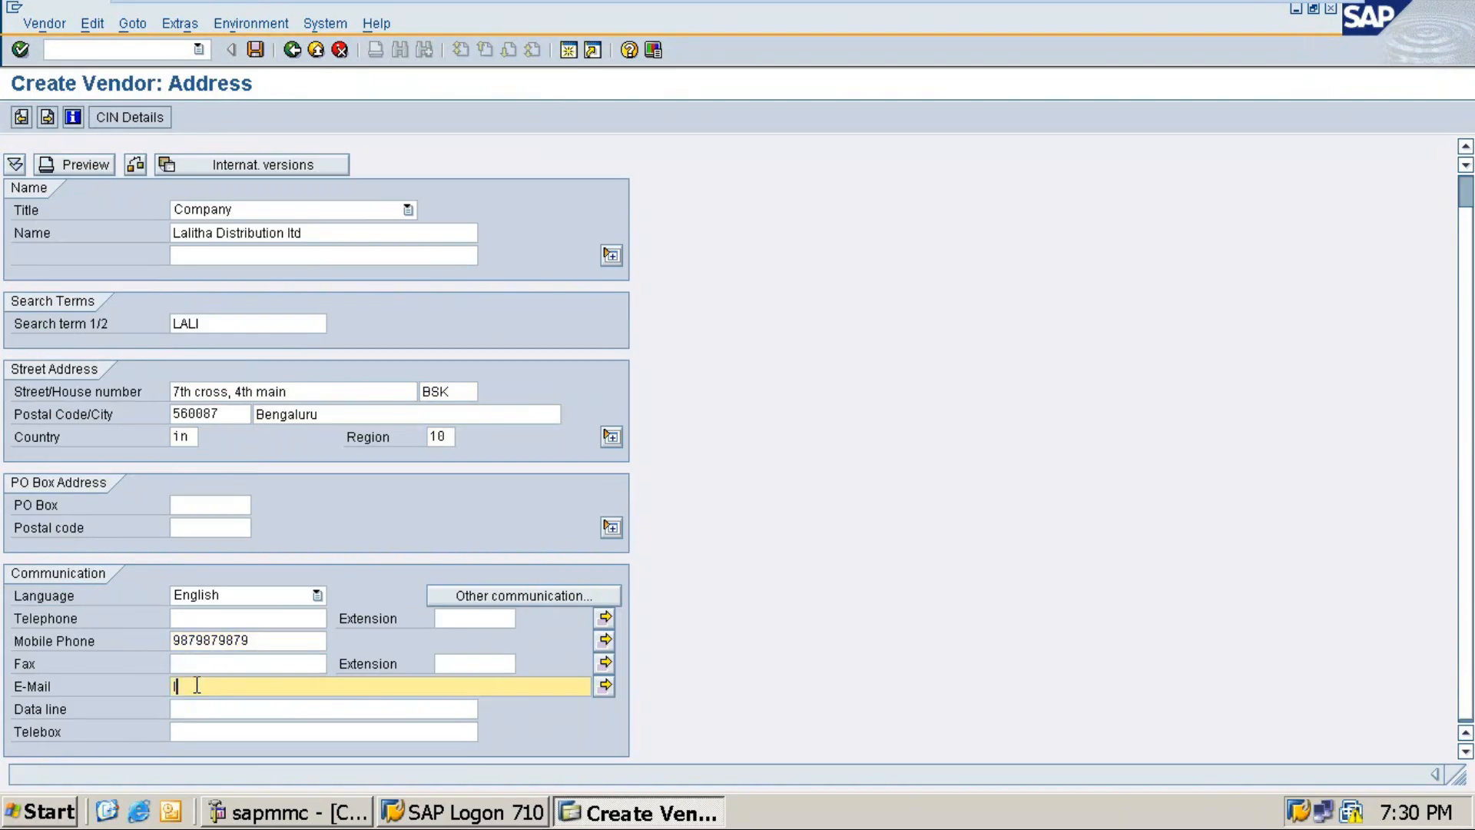
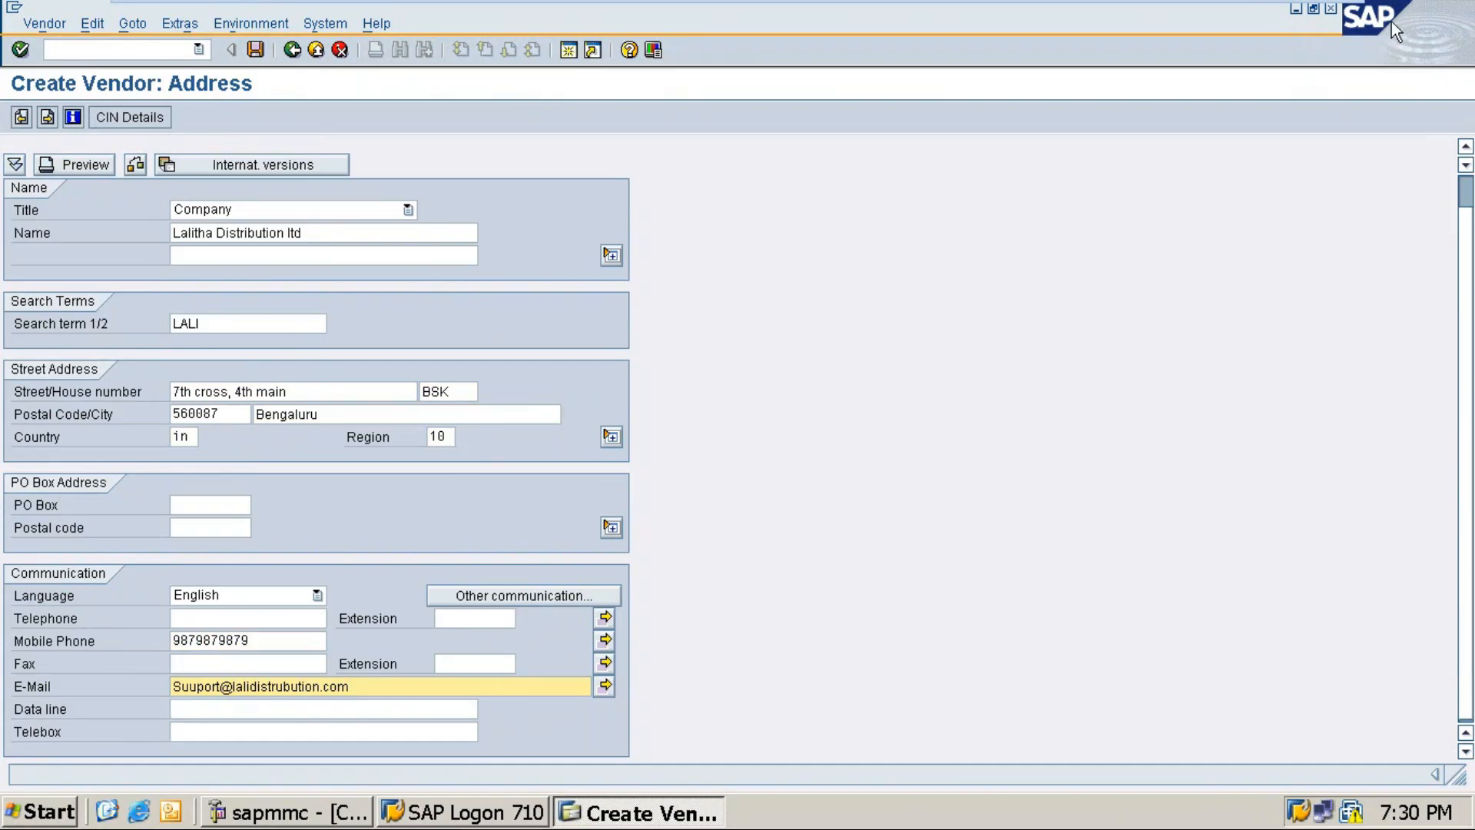
# Step: Launch Snipping Tool via Windows search and snip the SAP vendor address form
pyautogui.moveTo(1329, 8)
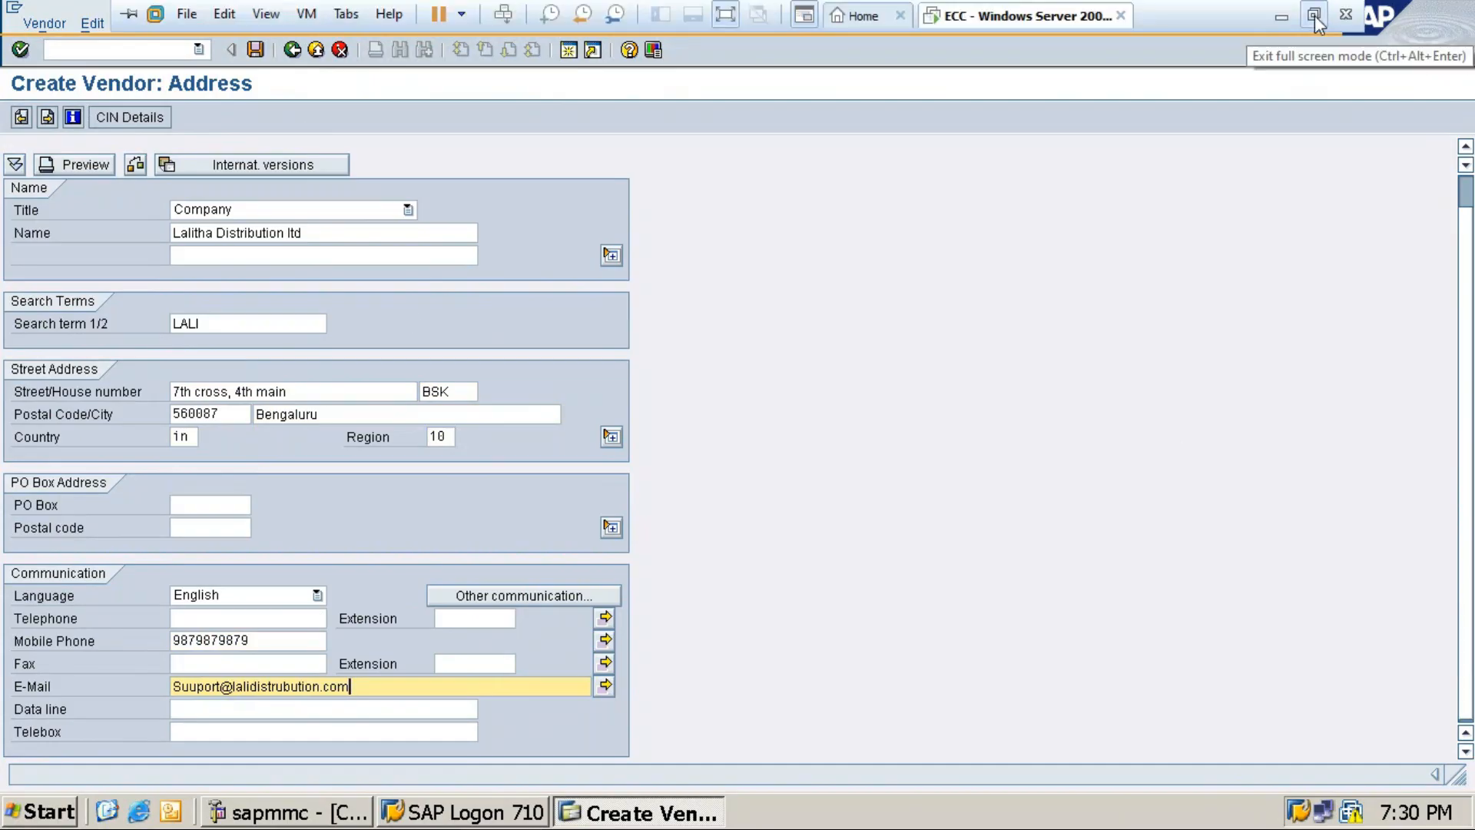
pyautogui.click(1314, 17)
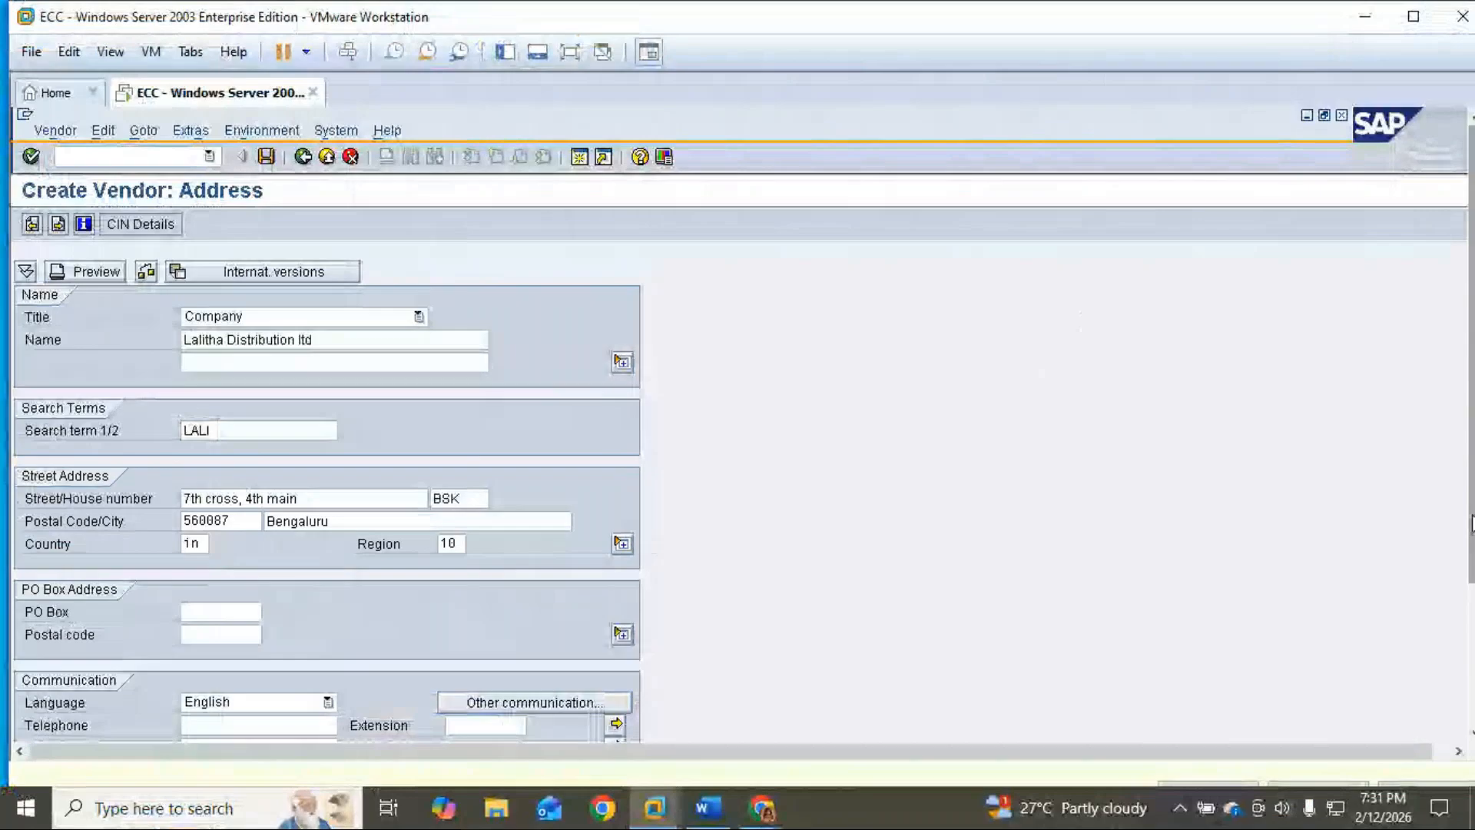
pyautogui.moveTo(1471, 528); pyautogui.dragTo(1471, 622)
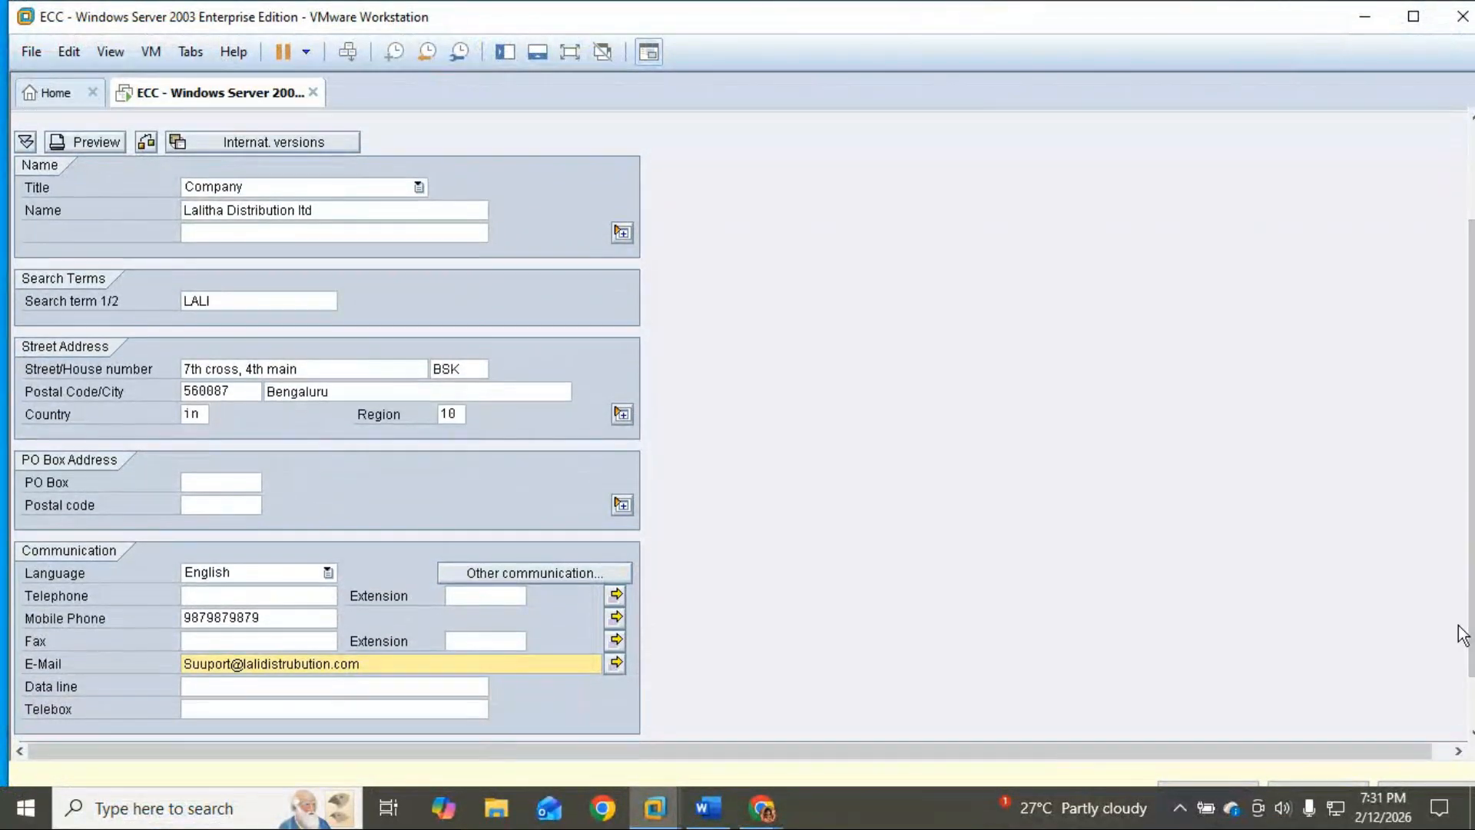
pyautogui.press('super')
pyautogui.click(1254, 640)
pyautogui.click(169, 821)
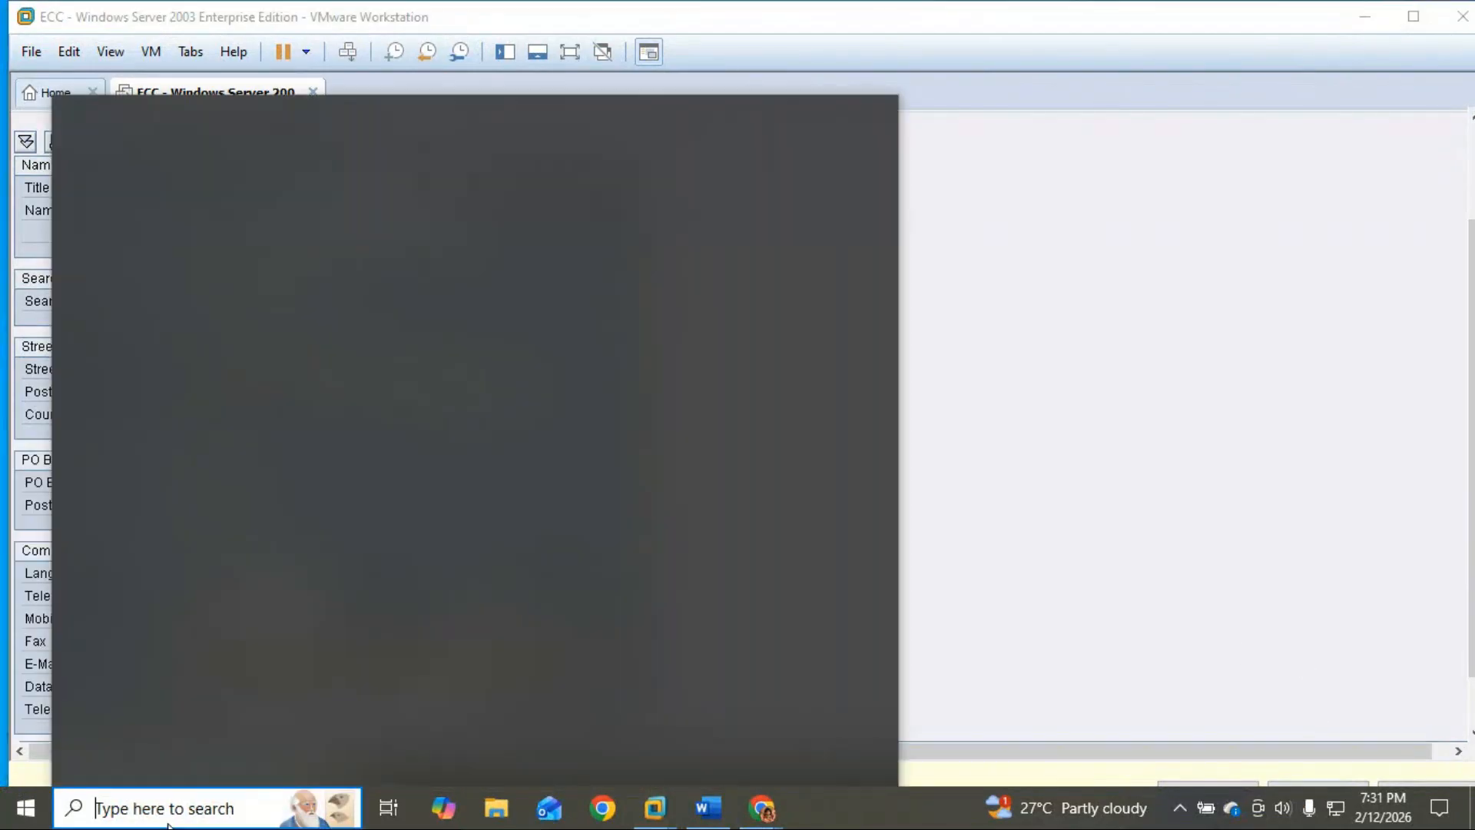
pyautogui.write('snipp')
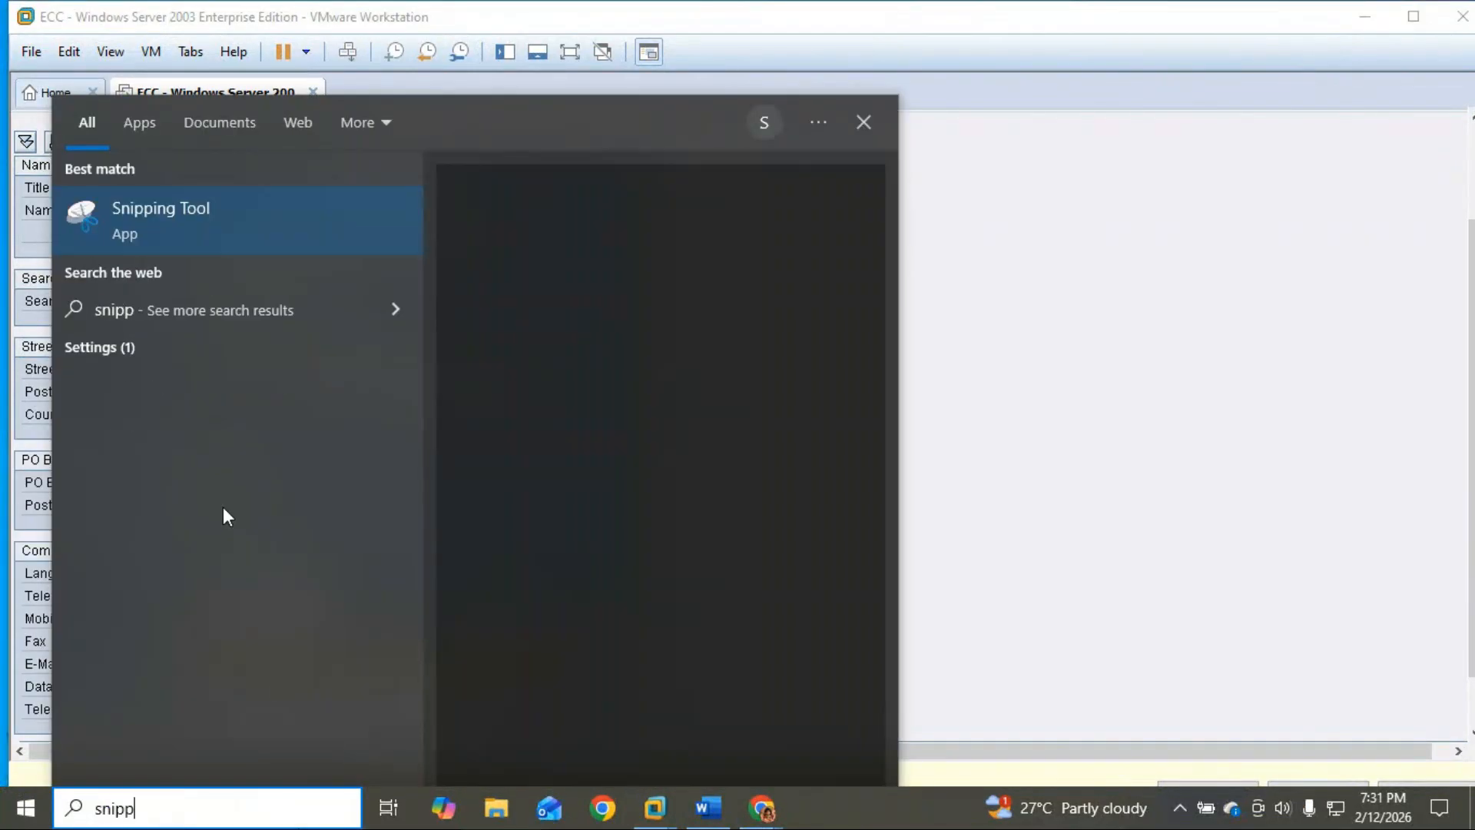
pyautogui.click(237, 225)
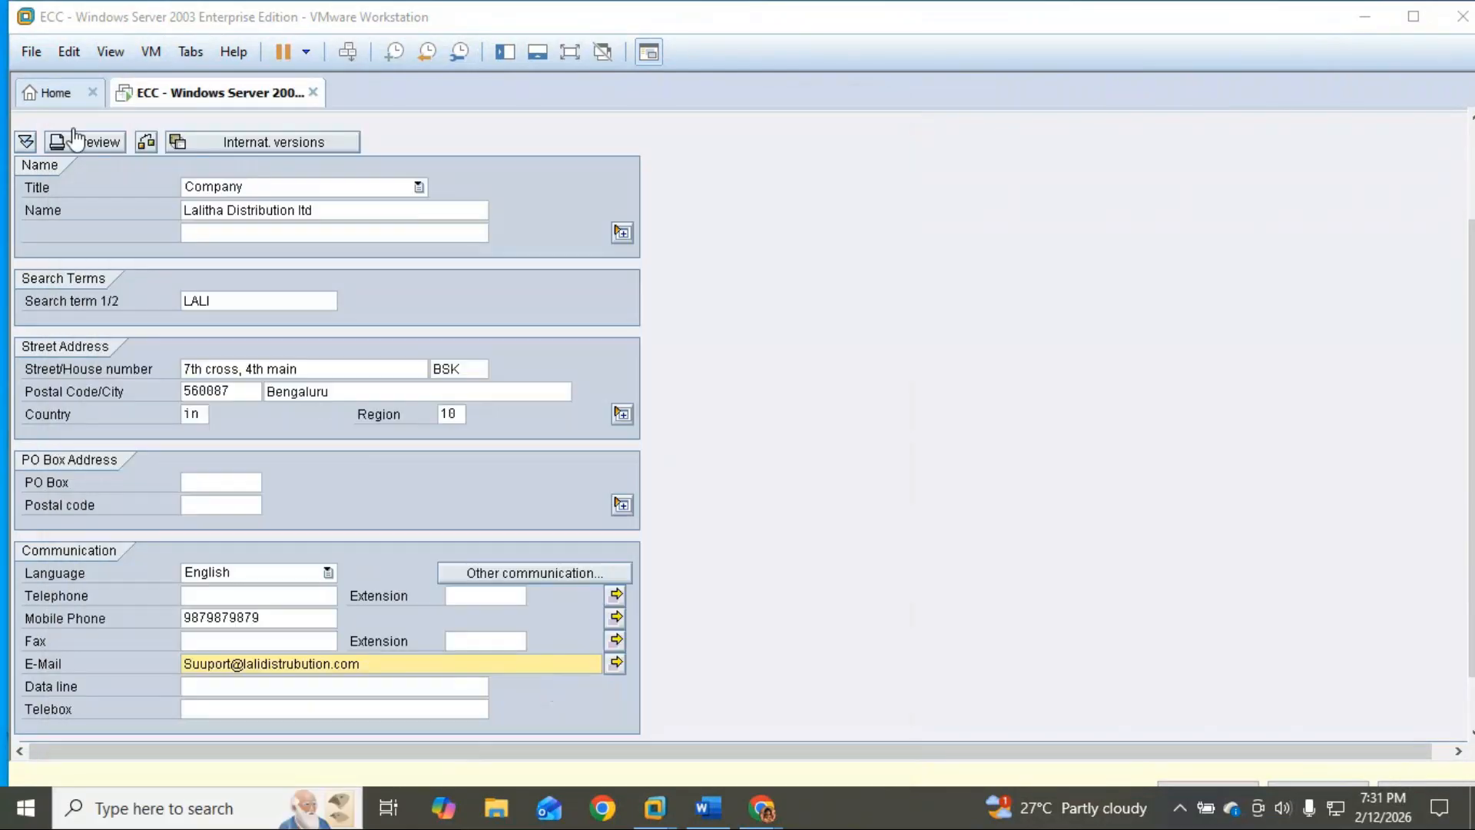
pyautogui.click(631, 261)
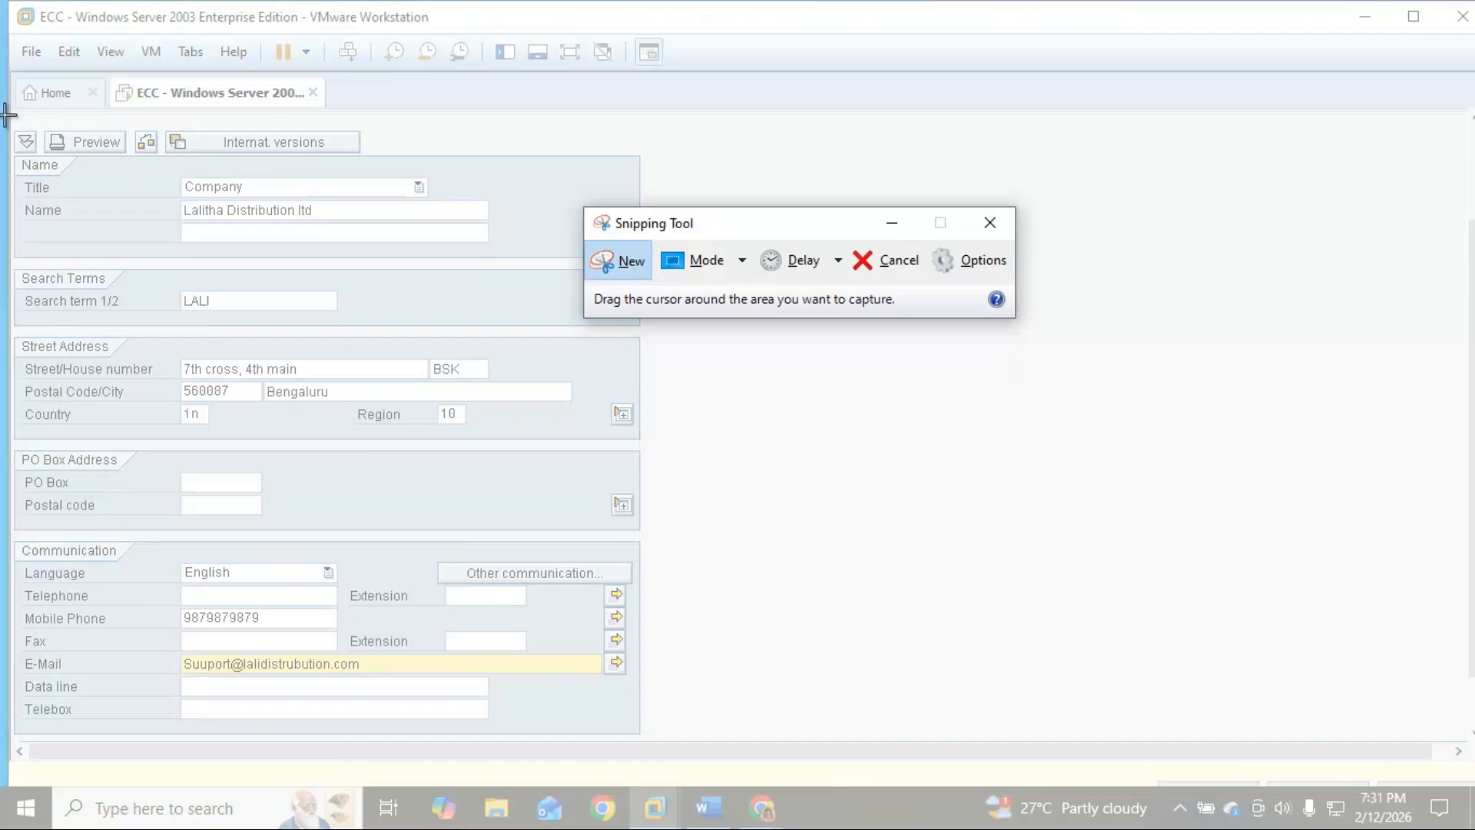
pyautogui.moveTo(9, 111); pyautogui.dragTo(713, 712)
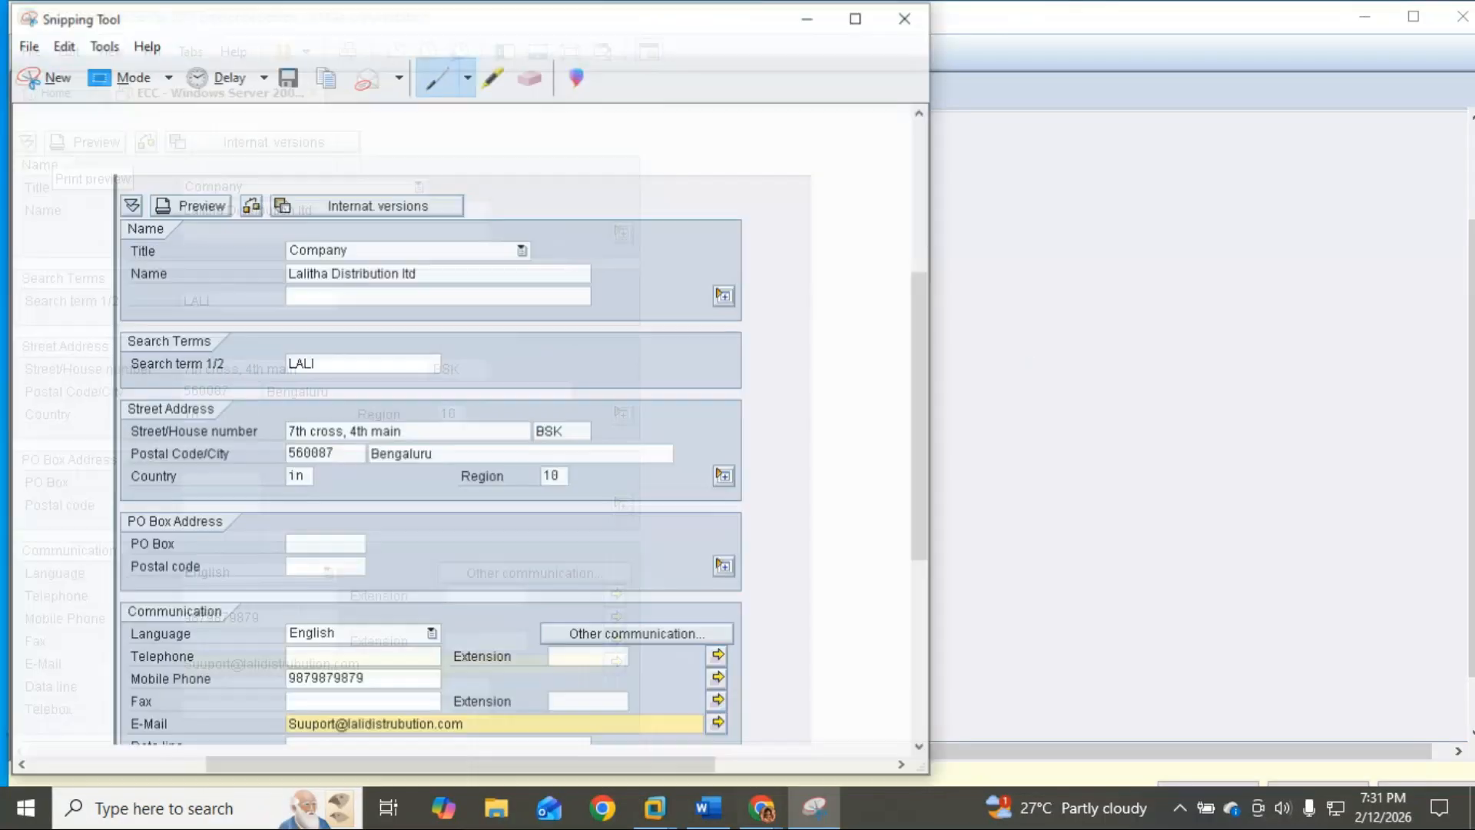
# Step: Paste the vendor address screenshot below the Provide Account Group line in the notes
pyautogui.click(707, 806)
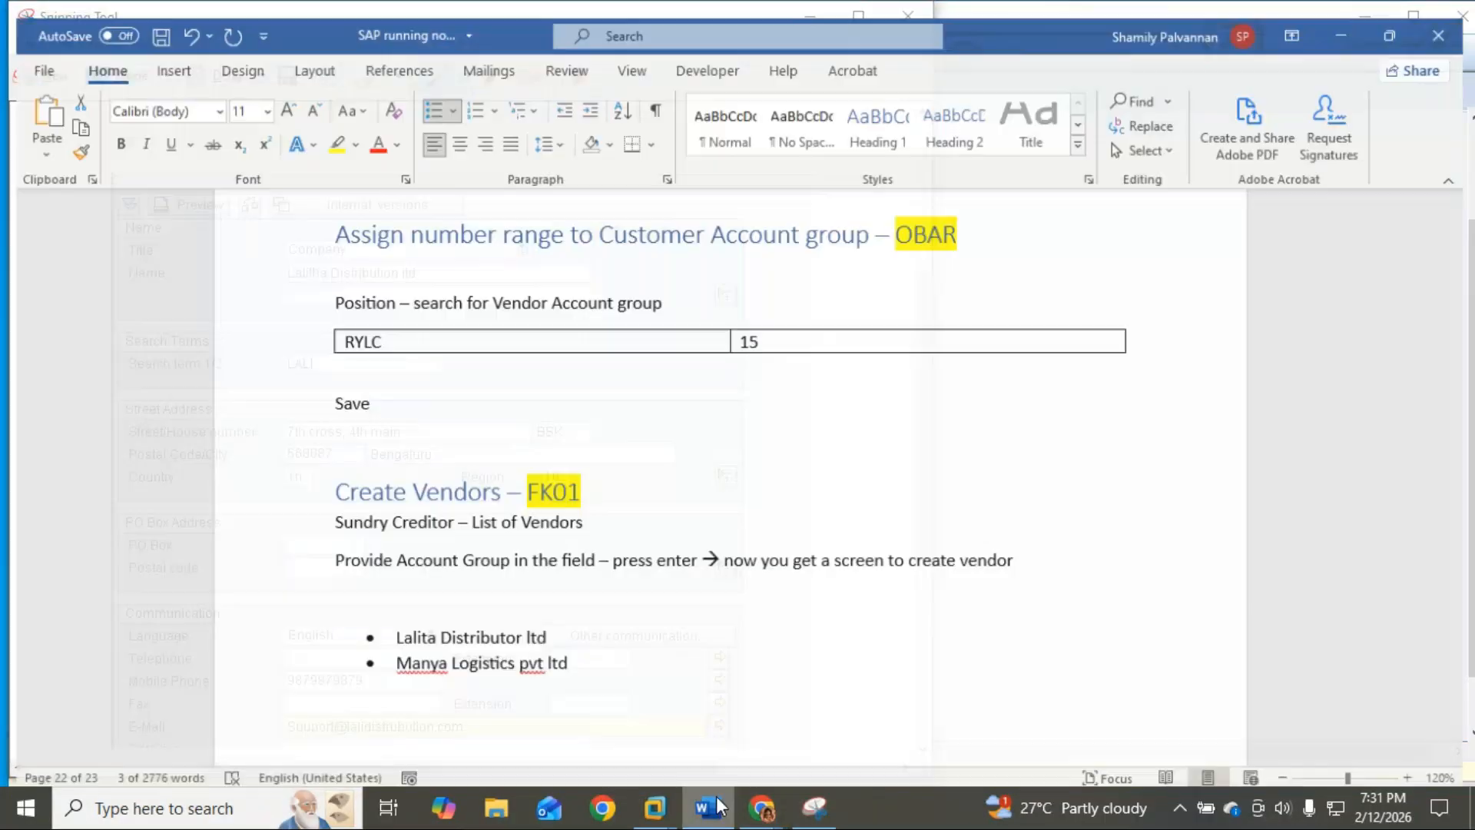
pyautogui.click(304, 572)
pyautogui.click(343, 589)
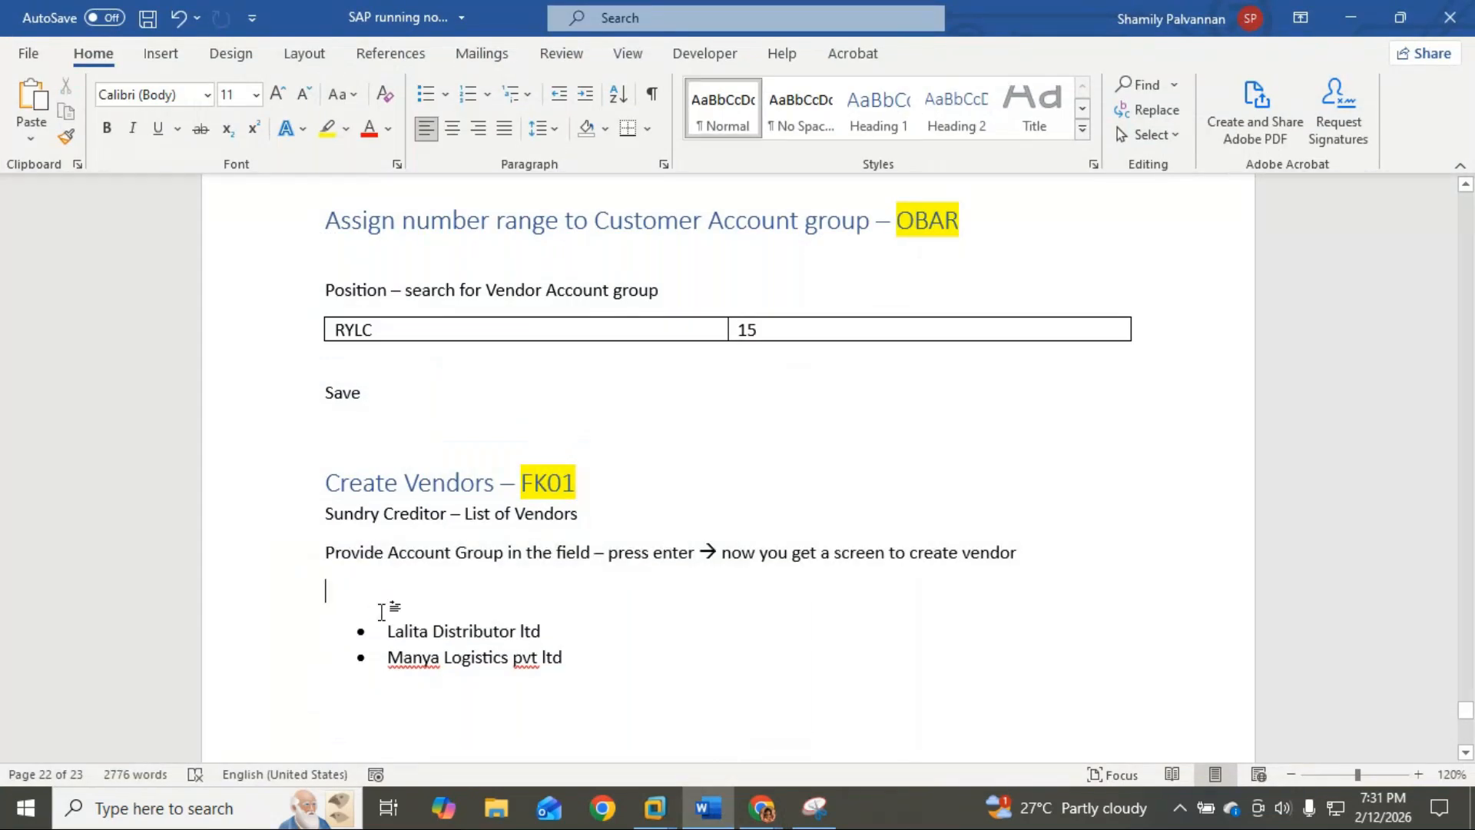
pyautogui.hotkey('ctrl', 'v')
pyautogui.scroll(4, 441, 607)
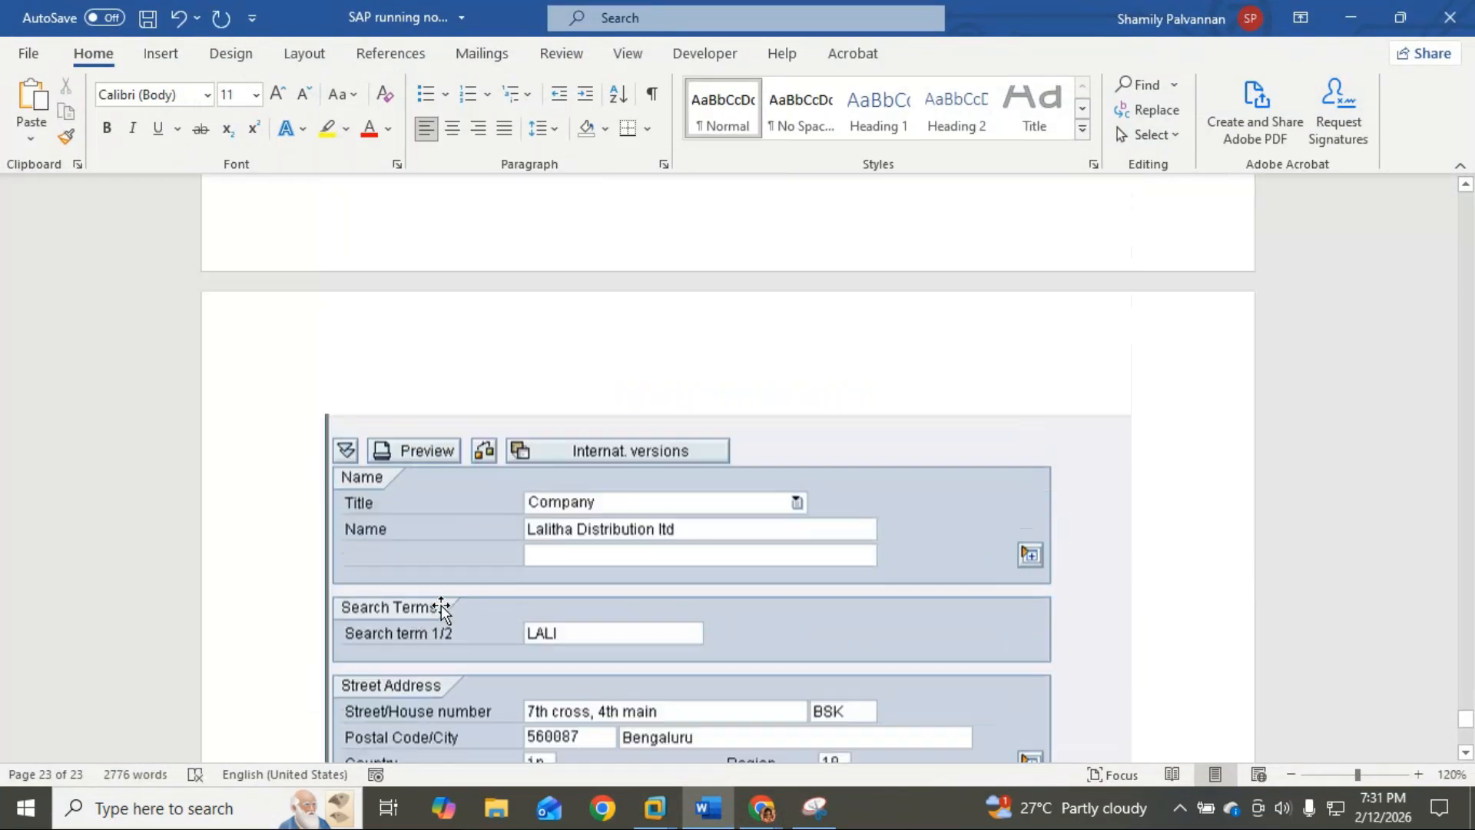
pyautogui.scroll(-8, 445, 606)
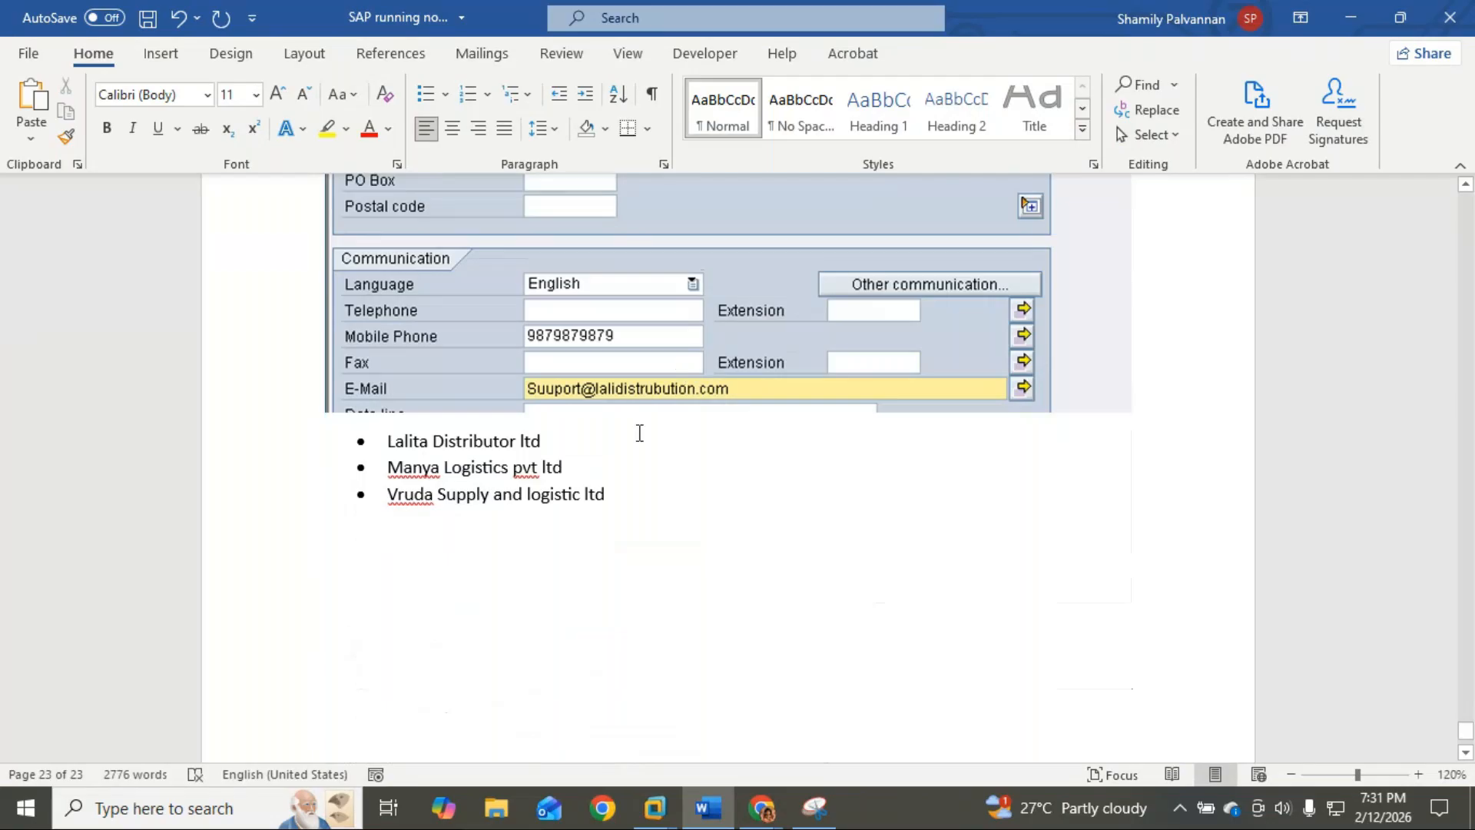
# Step: Move the 'Lalita Distributor ltd' bullet above the pasted screenshot
pyautogui.moveTo(564, 443); pyautogui.dragTo(389, 442)
pyautogui.hotkey('ctrl', 'c')
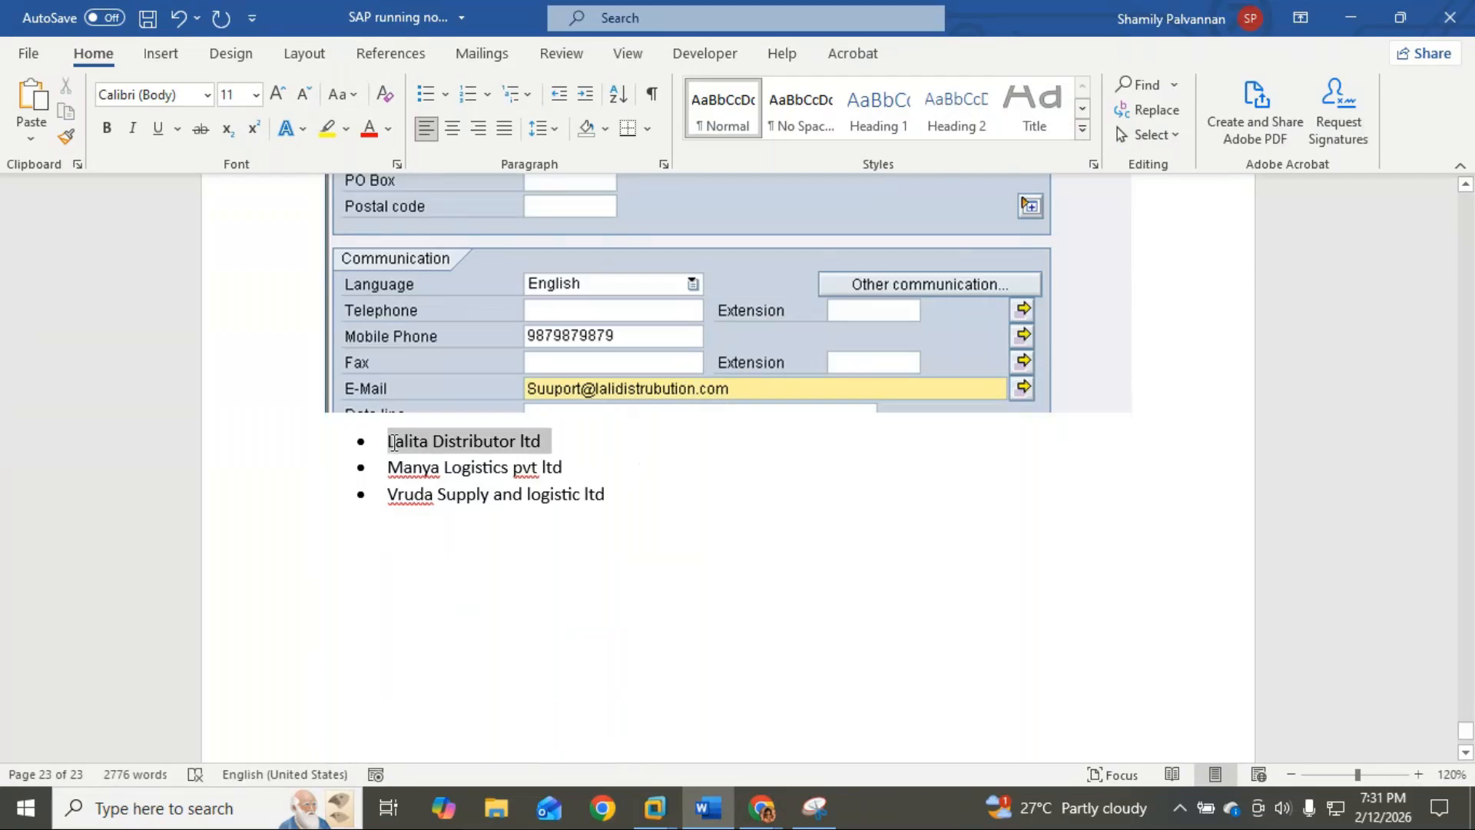
pyautogui.press('Delete')
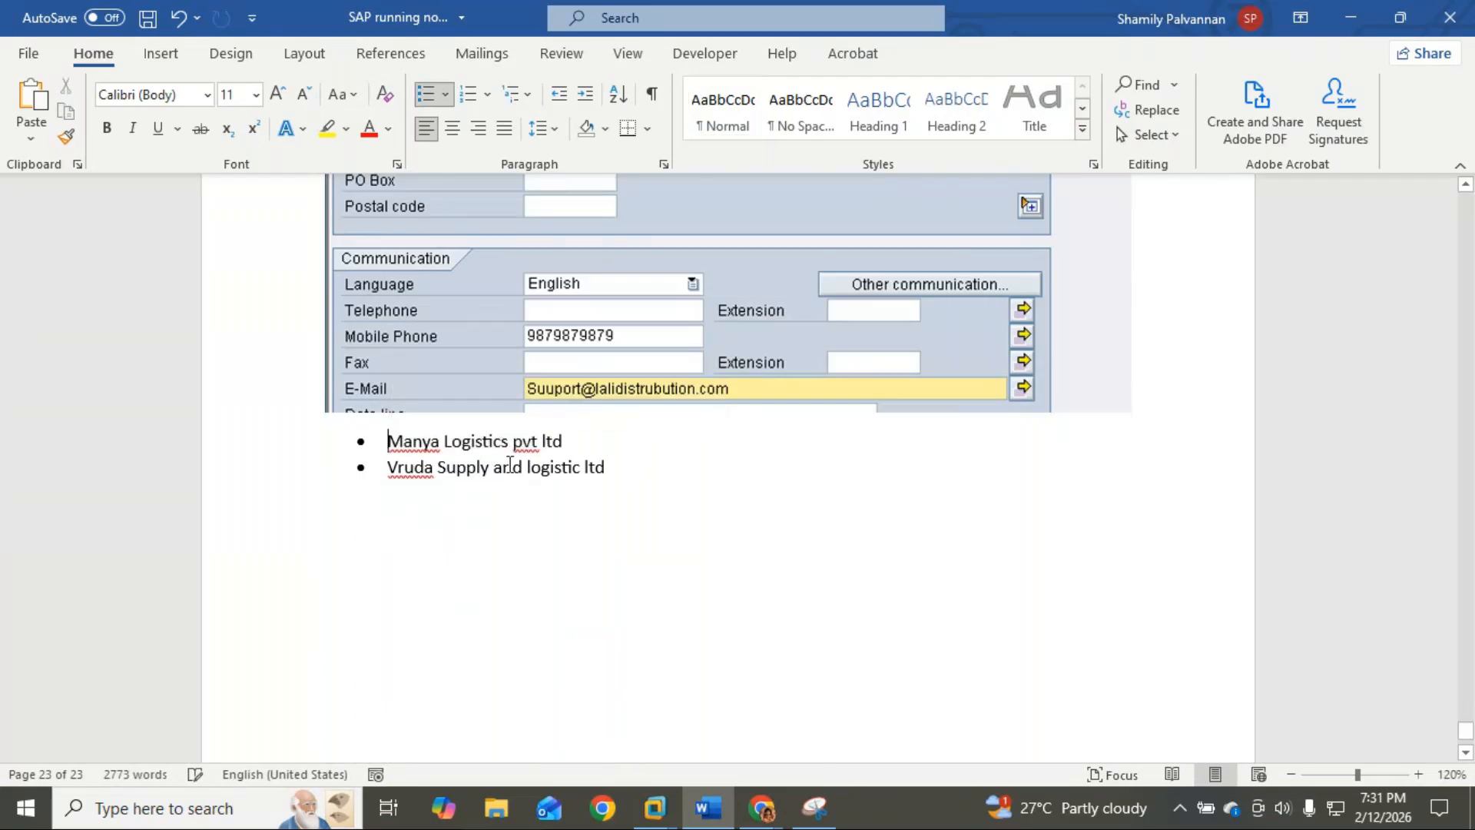
pyautogui.scroll(10, 510, 464)
pyautogui.scroll(2, 510, 465)
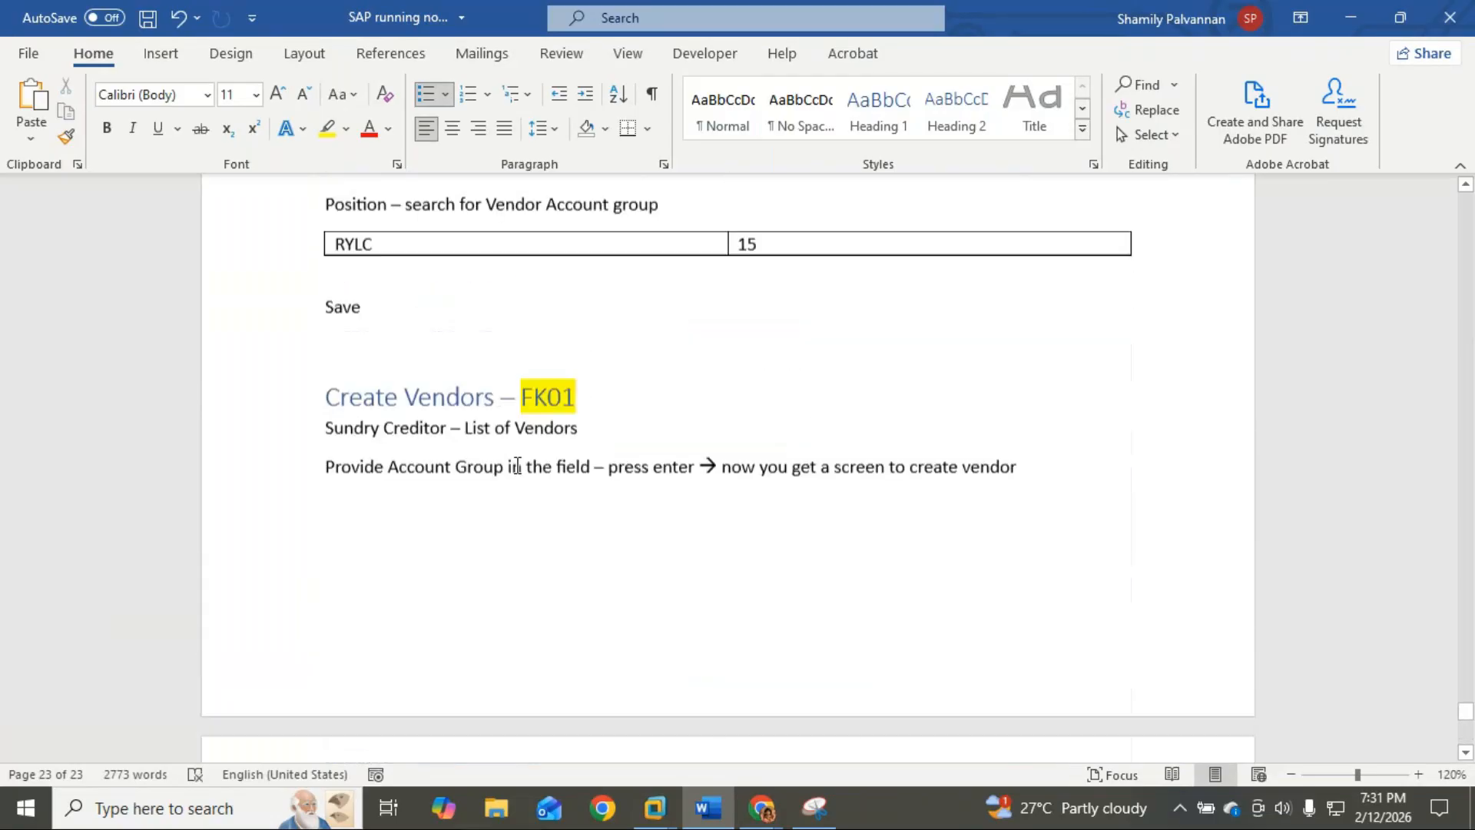
pyautogui.click(517, 527)
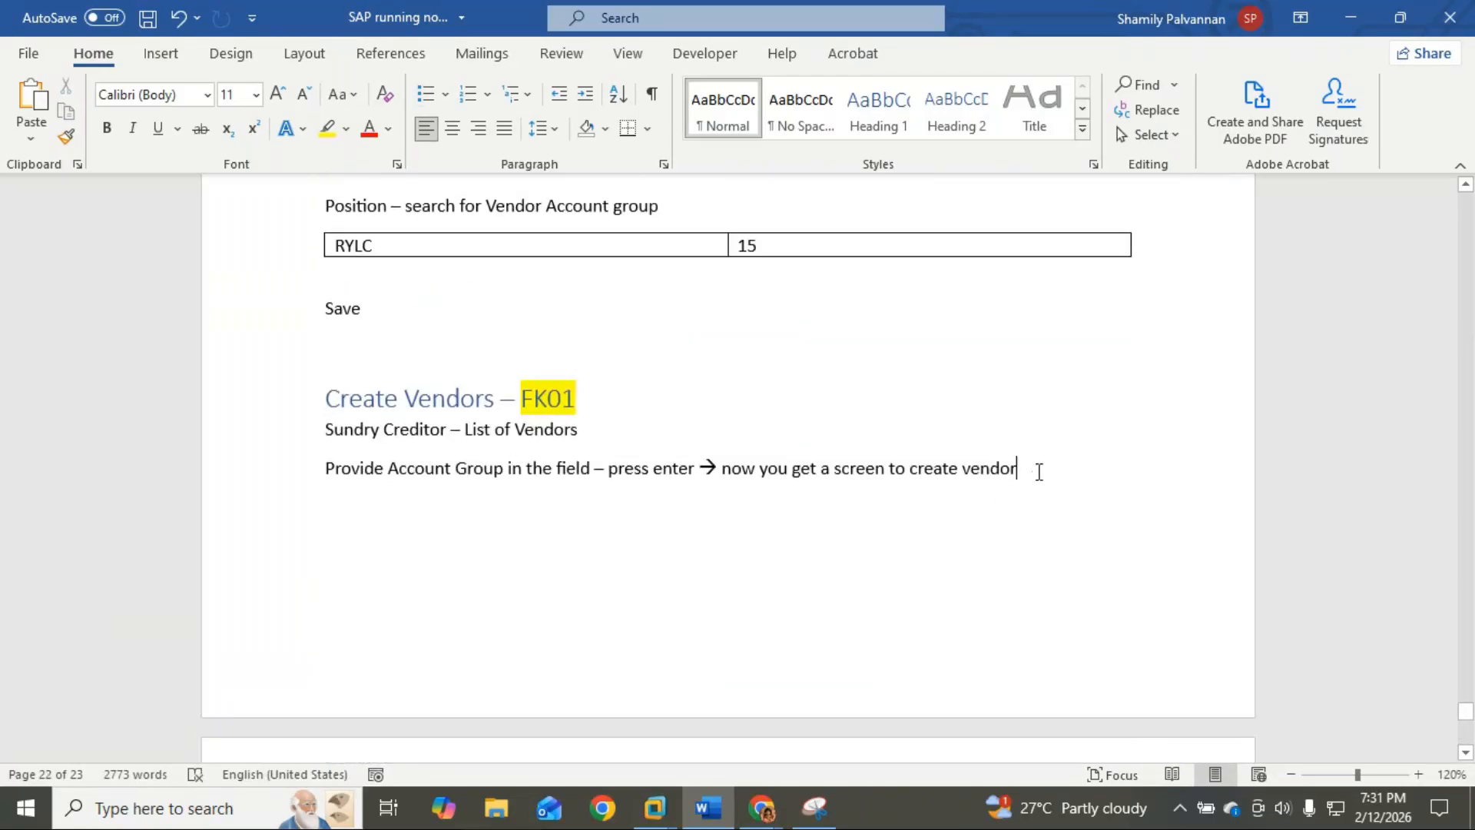
pyautogui.press('BackSpace')
pyautogui.hotkey('ctrl', 'v')
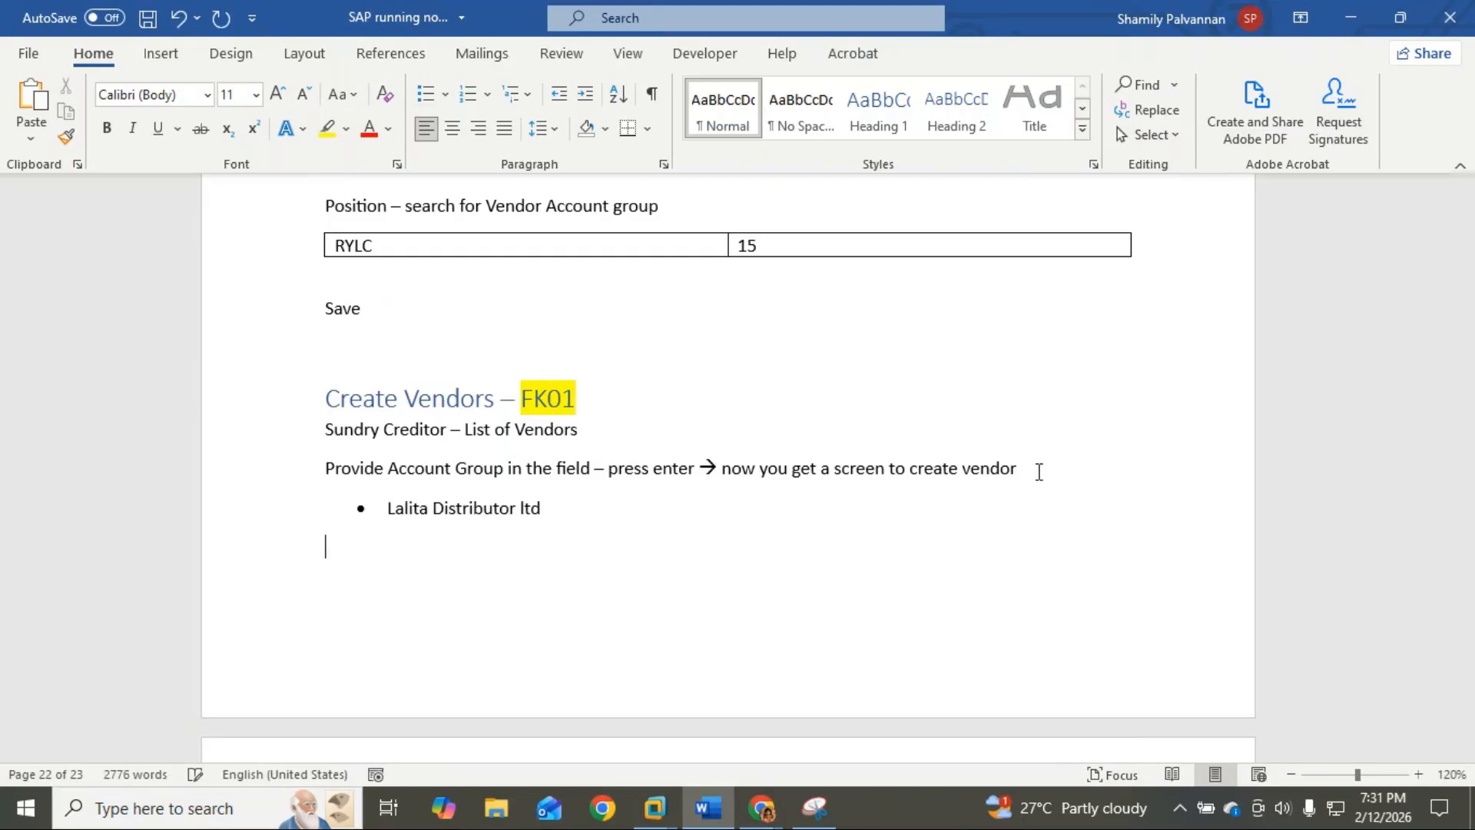
pyautogui.scroll(-15, 1041, 468)
pyautogui.scroll(-5, 1046, 464)
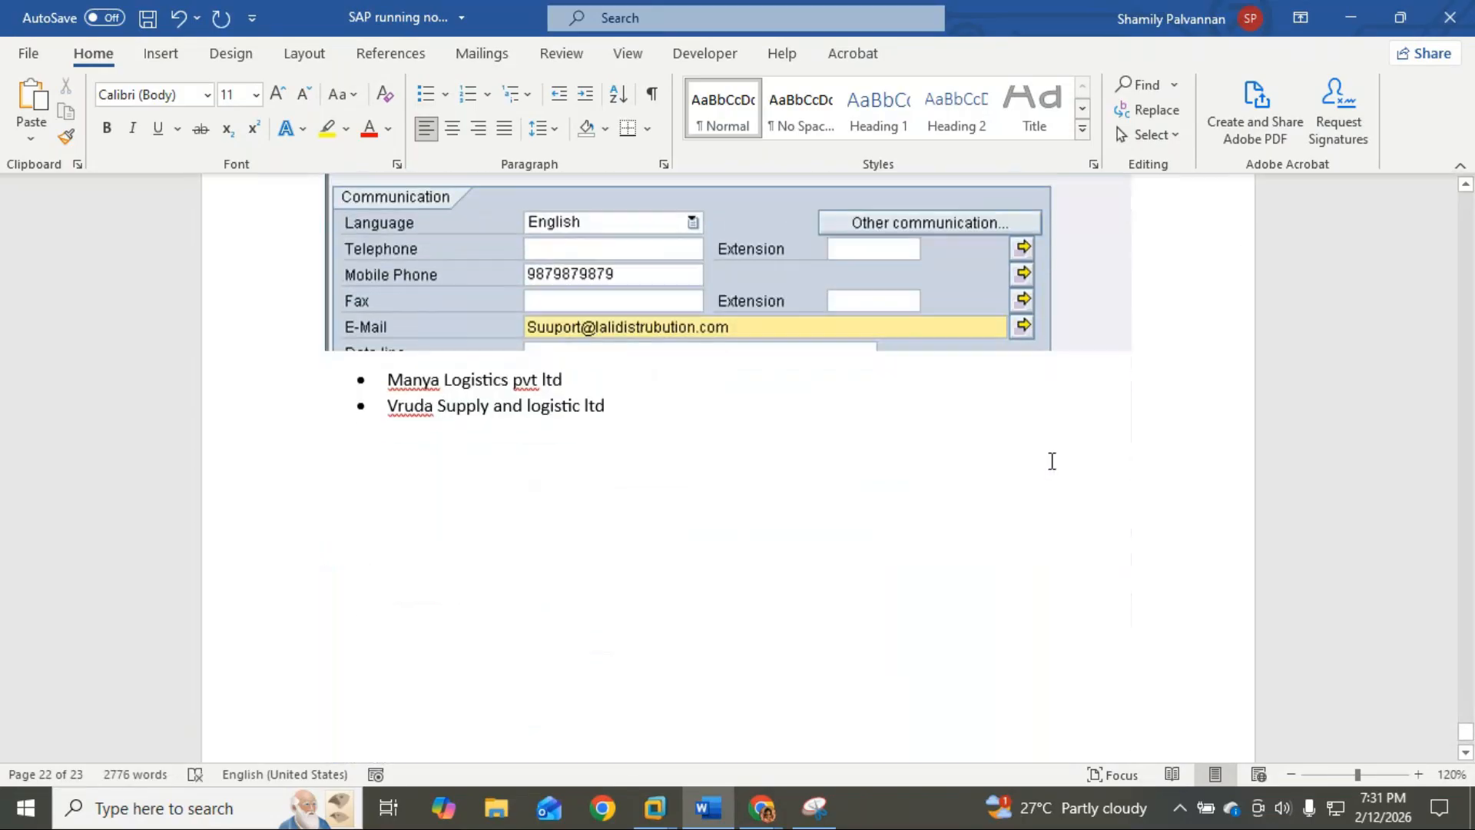
# Step: Add an 'enter' line below the screenshot and minimize Snipping Tool
pyautogui.click(1159, 354)
pyautogui.press('Return')
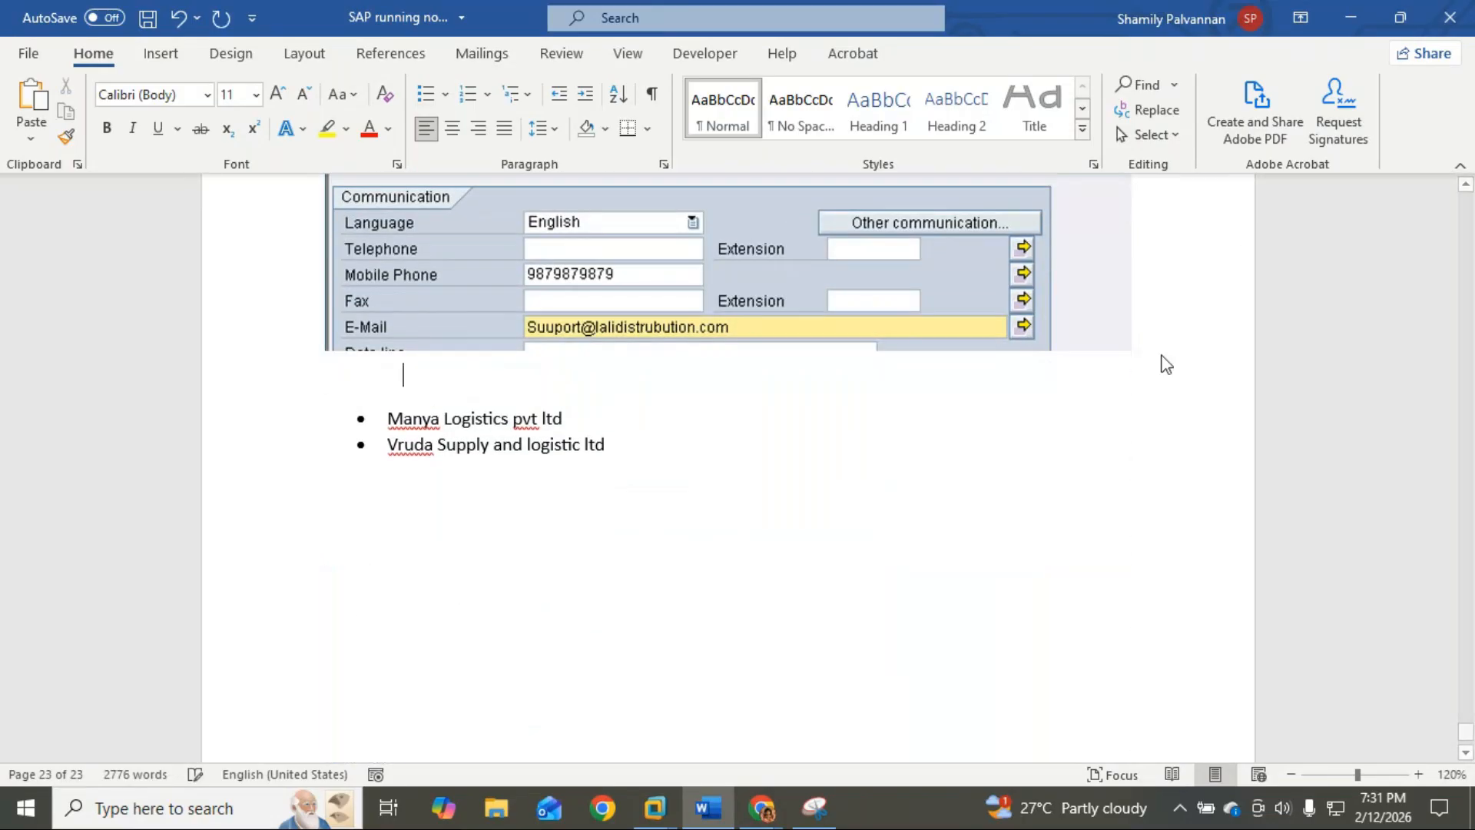
pyautogui.press('Return')
pyautogui.press('Up')
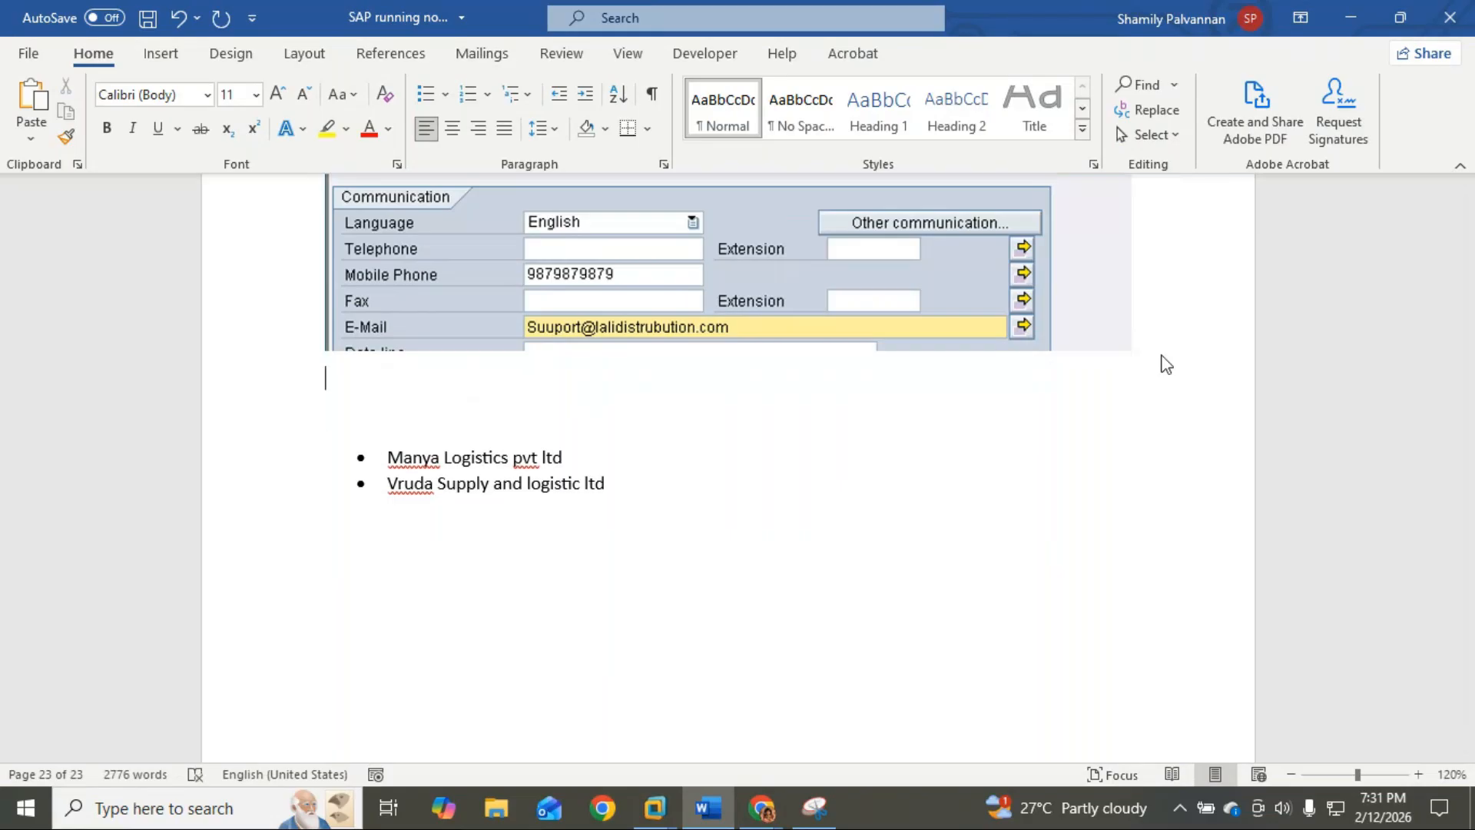
pyautogui.write('entr')
pyautogui.write('er')
pyautogui.hotkey('alt', 'Tab')
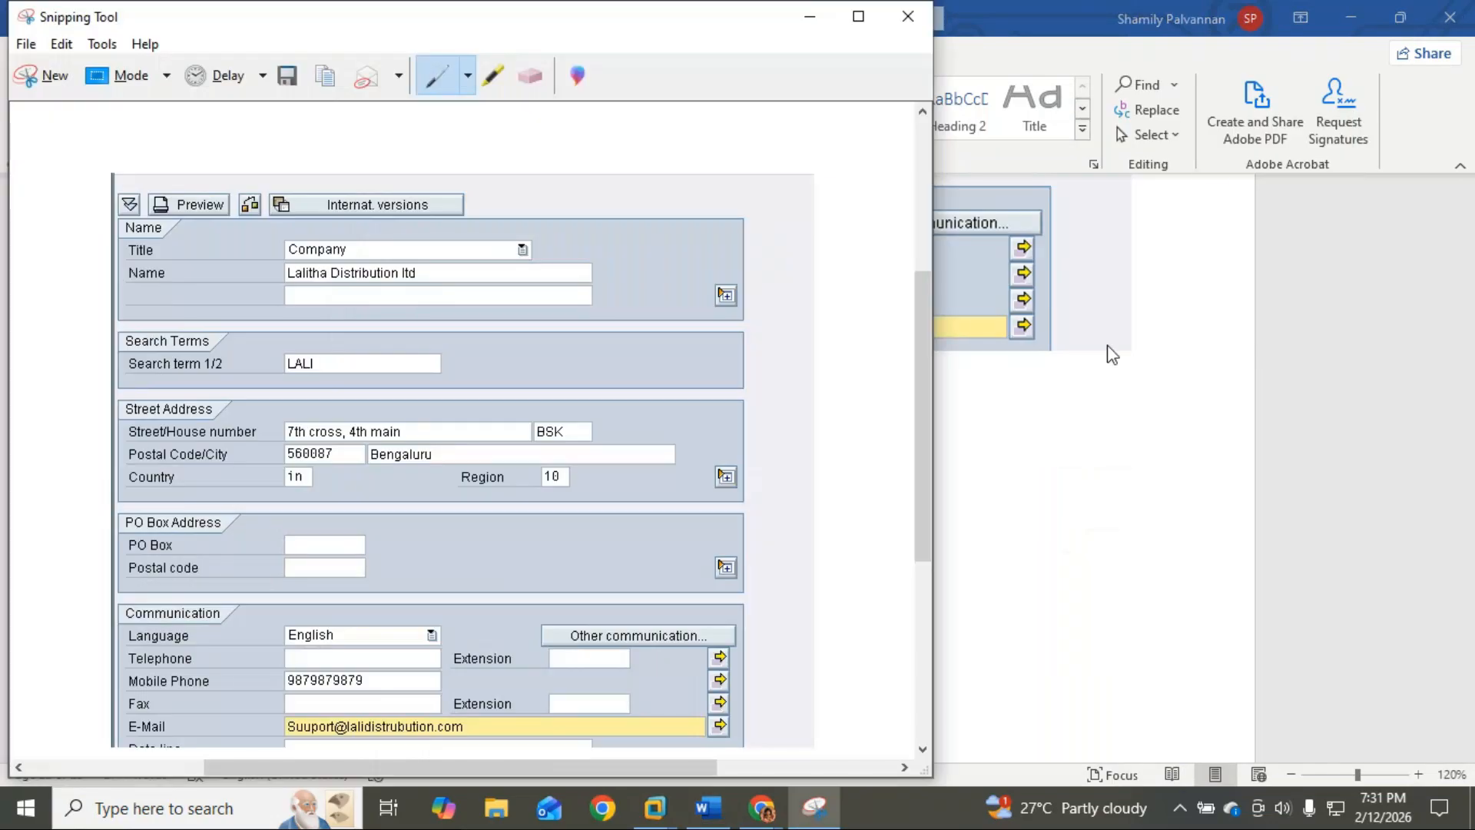
pyautogui.click(818, 18)
pyautogui.moveTo(675, 780)
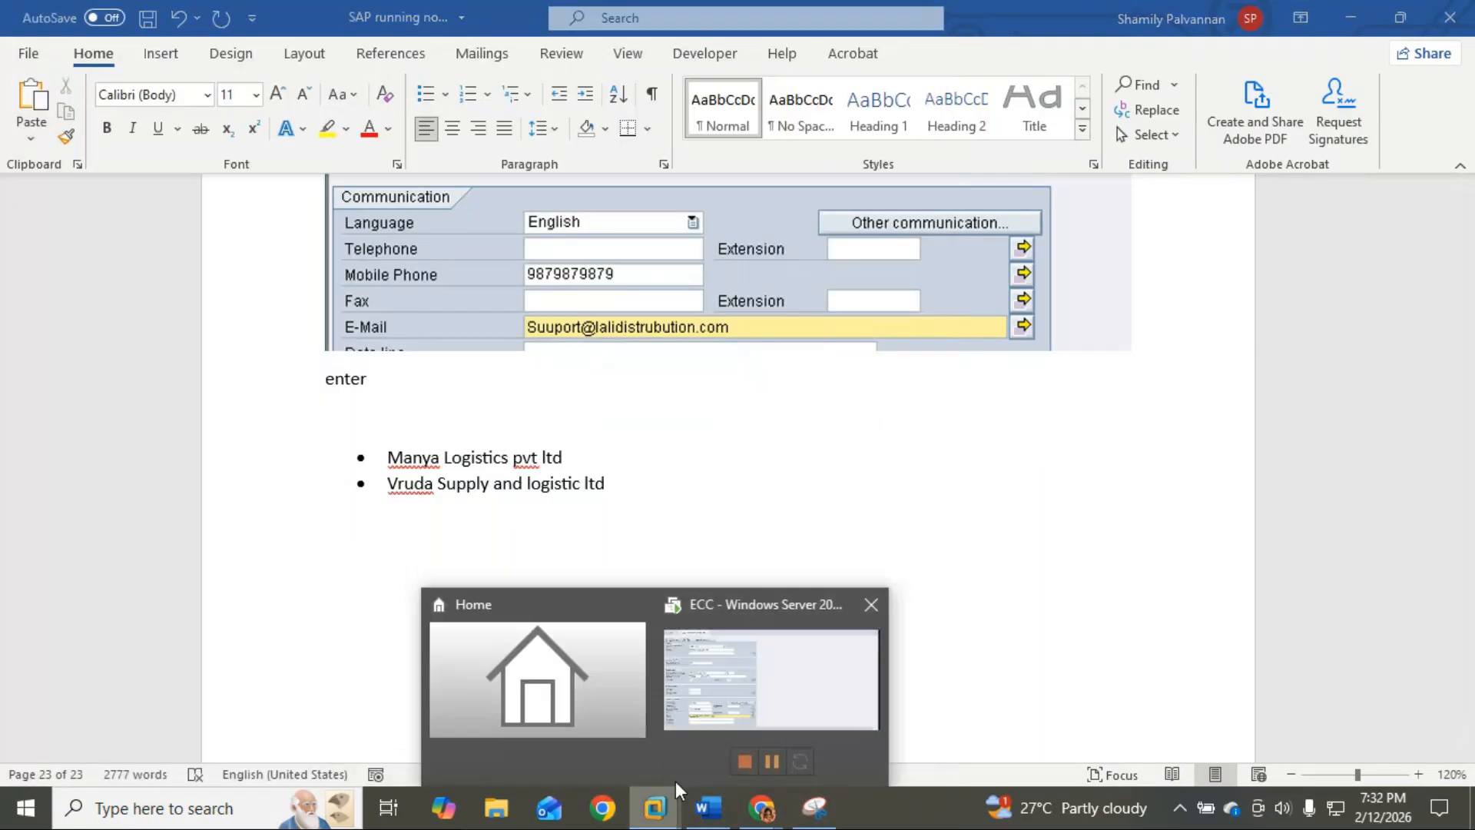
pyautogui.click(760, 702)
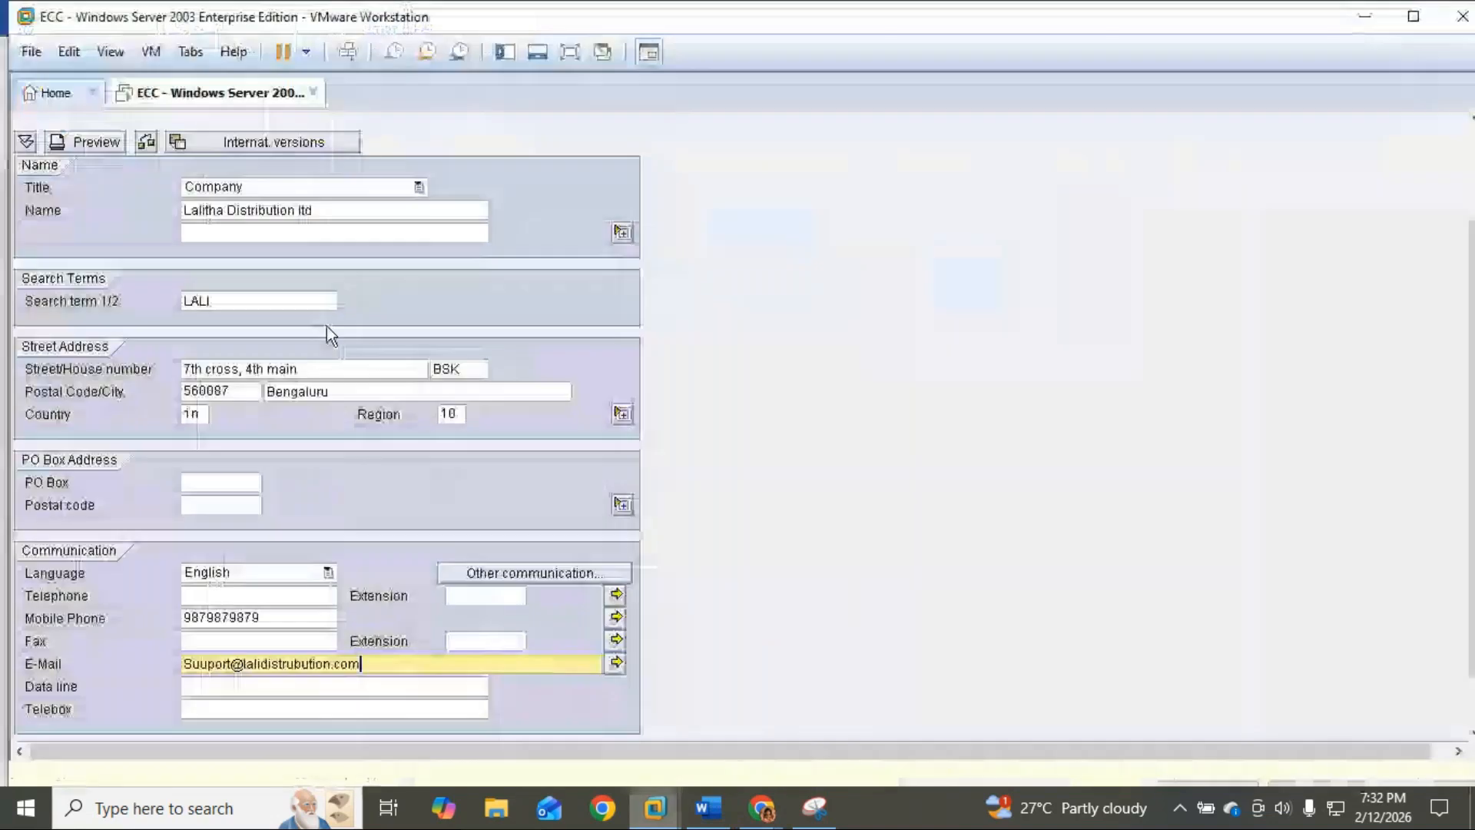
# Step: Preview the vendor address, then advance through control data and payment transactions to accounting information
pyautogui.click(75, 138)
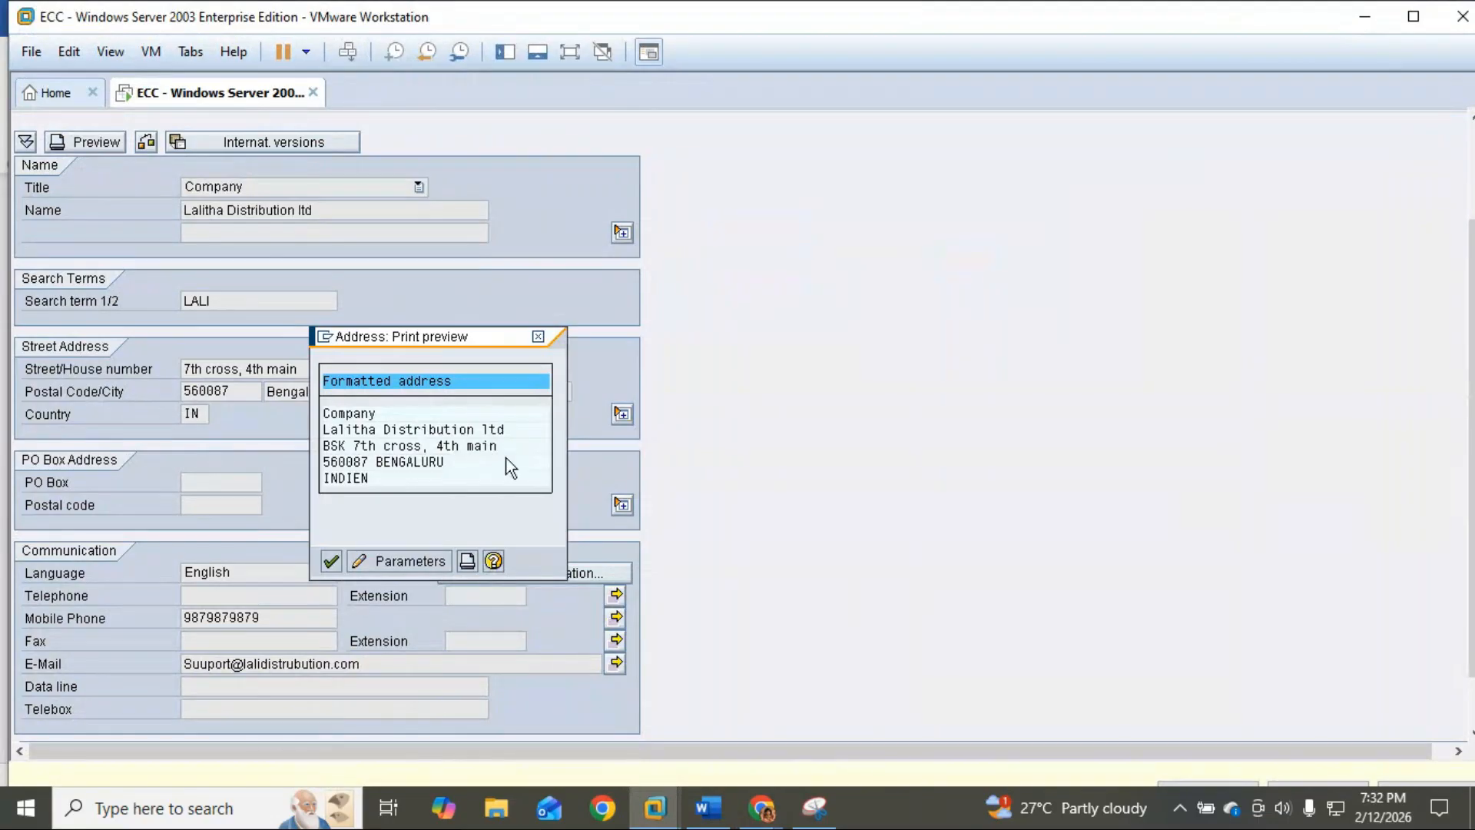
pyautogui.click(537, 336)
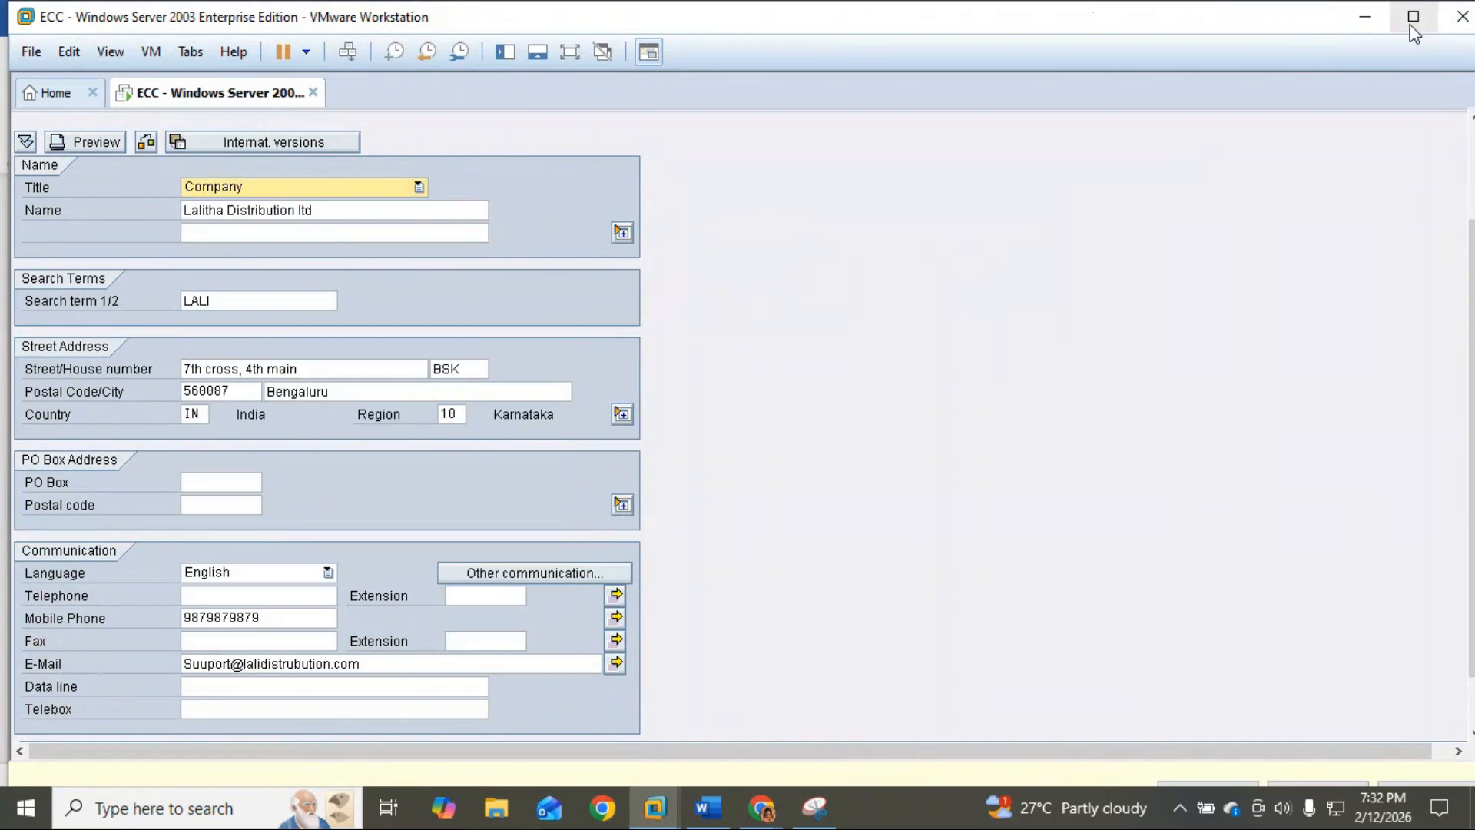
pyautogui.click(568, 52)
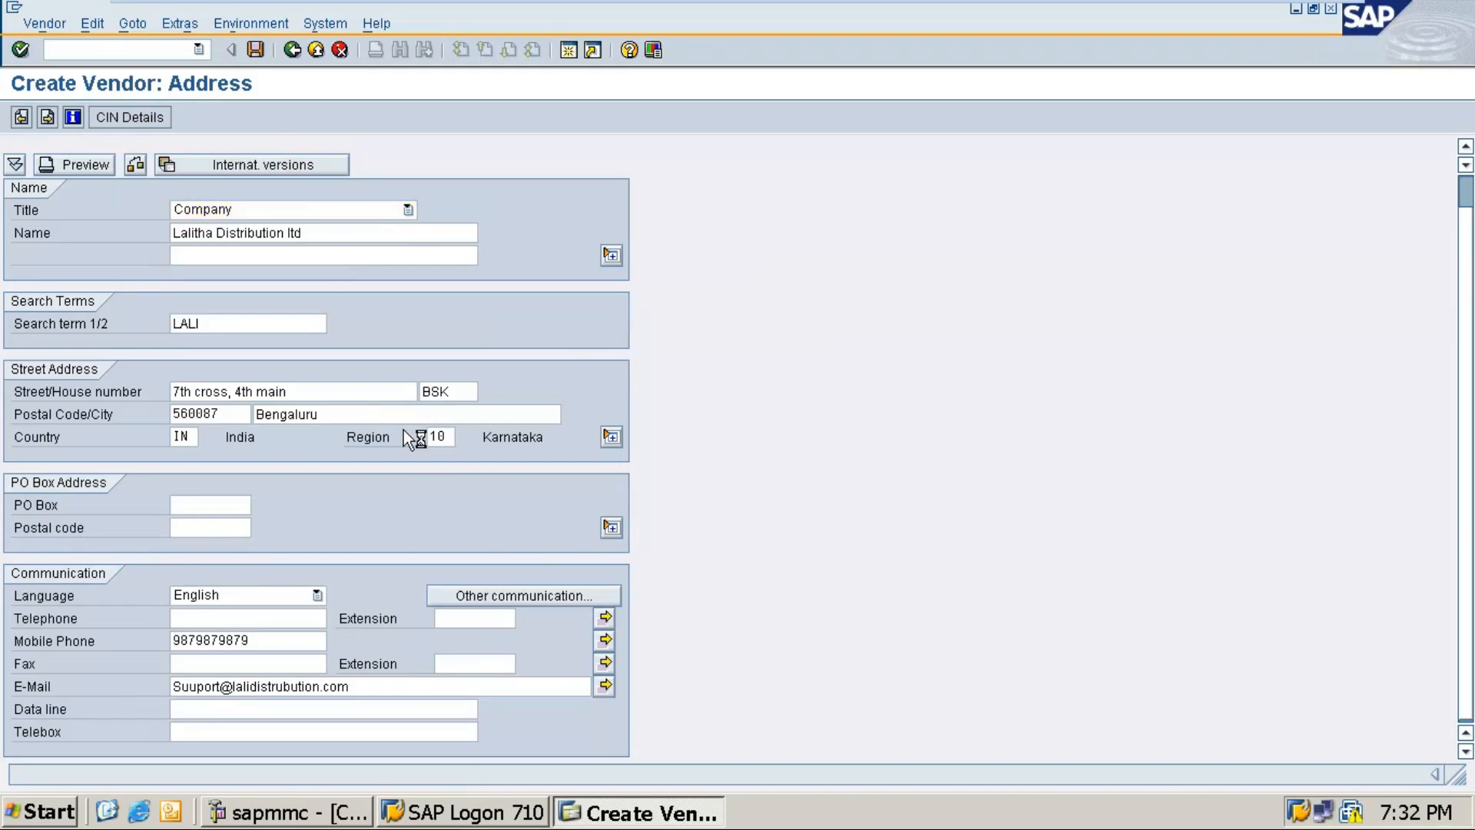
pyautogui.press('Return')
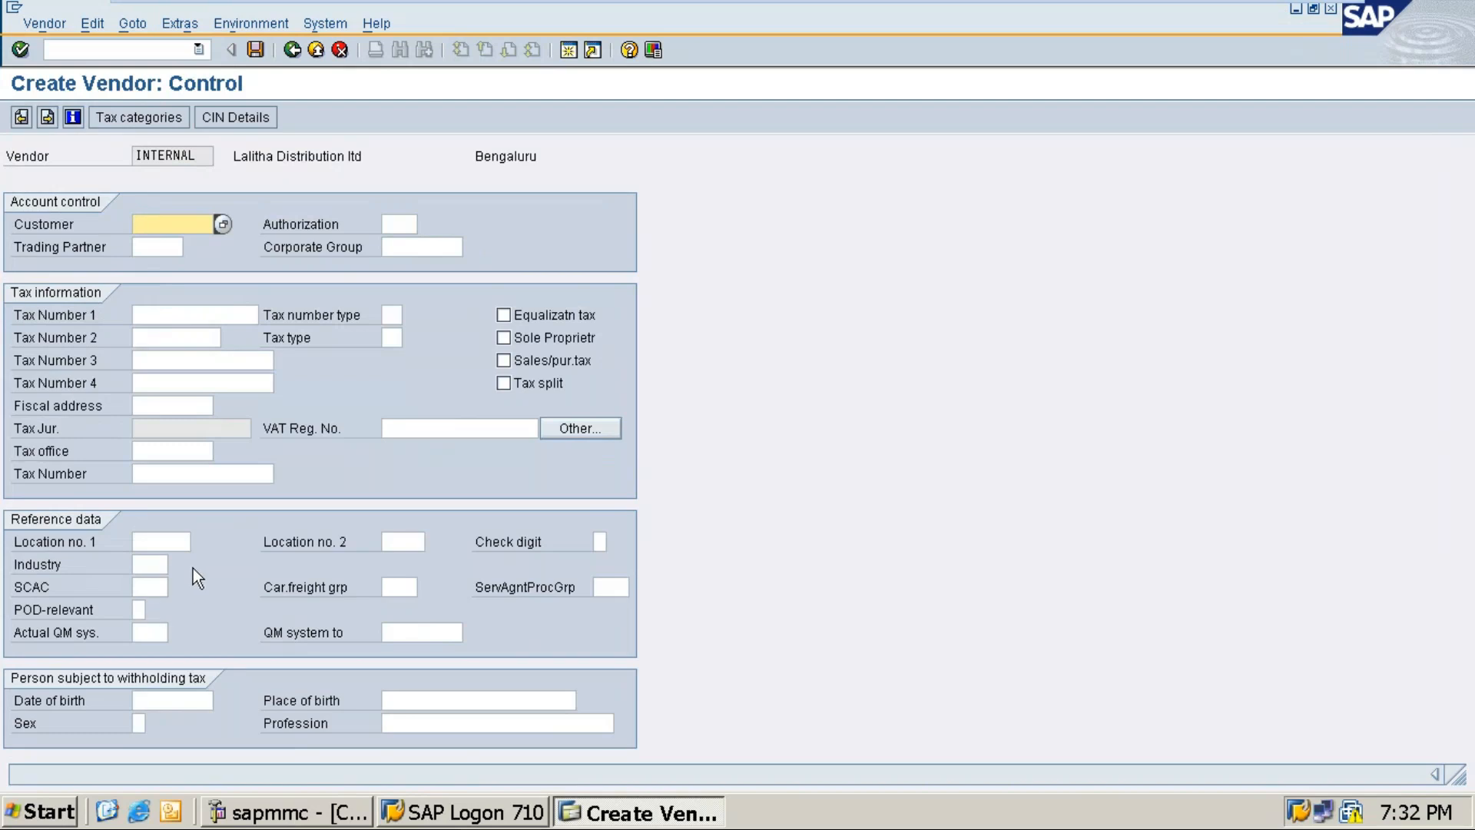
pyautogui.press('Return')
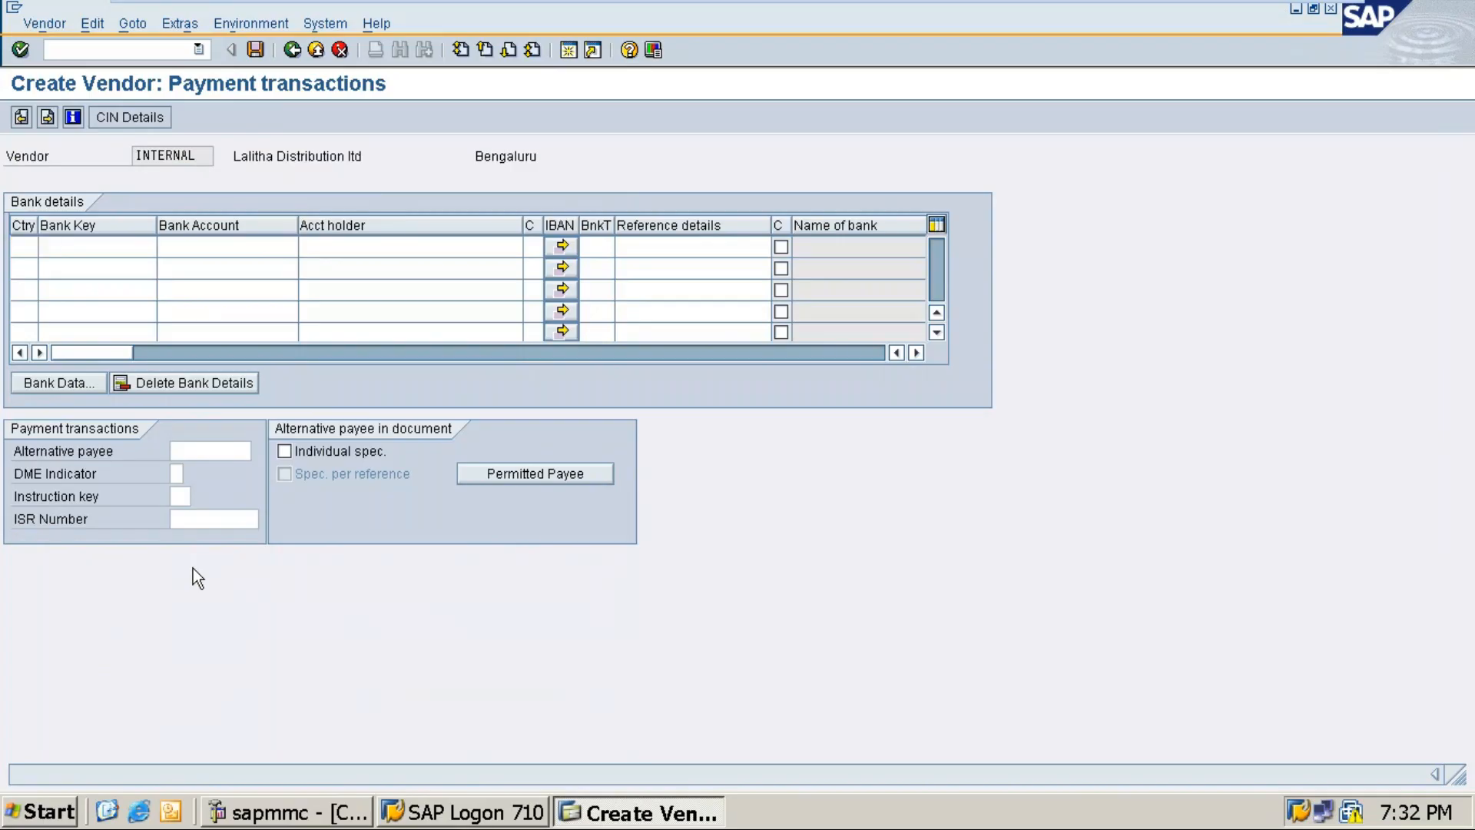
pyautogui.press('Return')
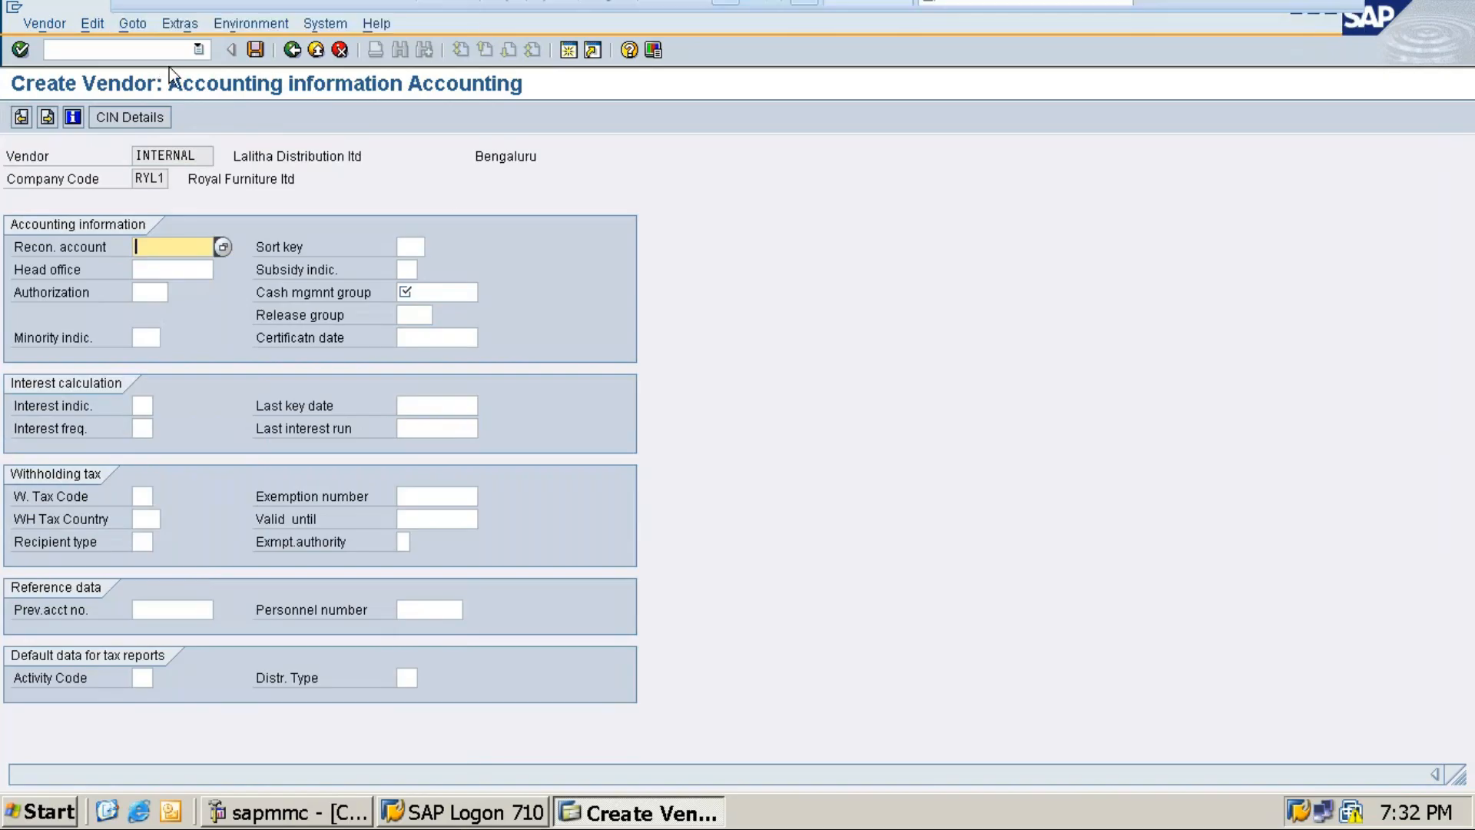
pyautogui.moveTo(1135, 11)
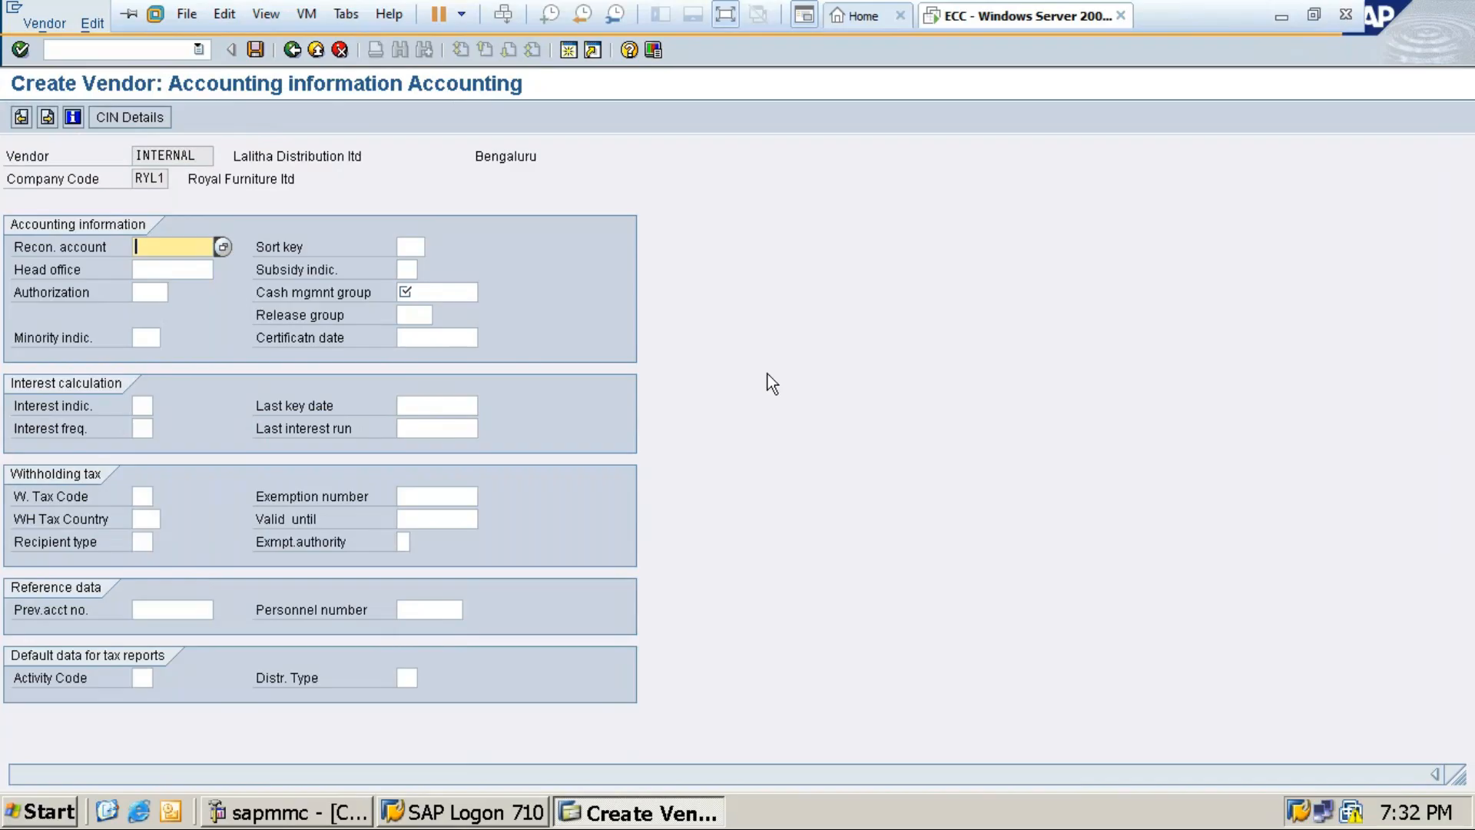
# Step: Below the vendor screenshot in Word, type the note 'Enter for the screen -'
pyautogui.click(1282, 15)
pyautogui.write('un')
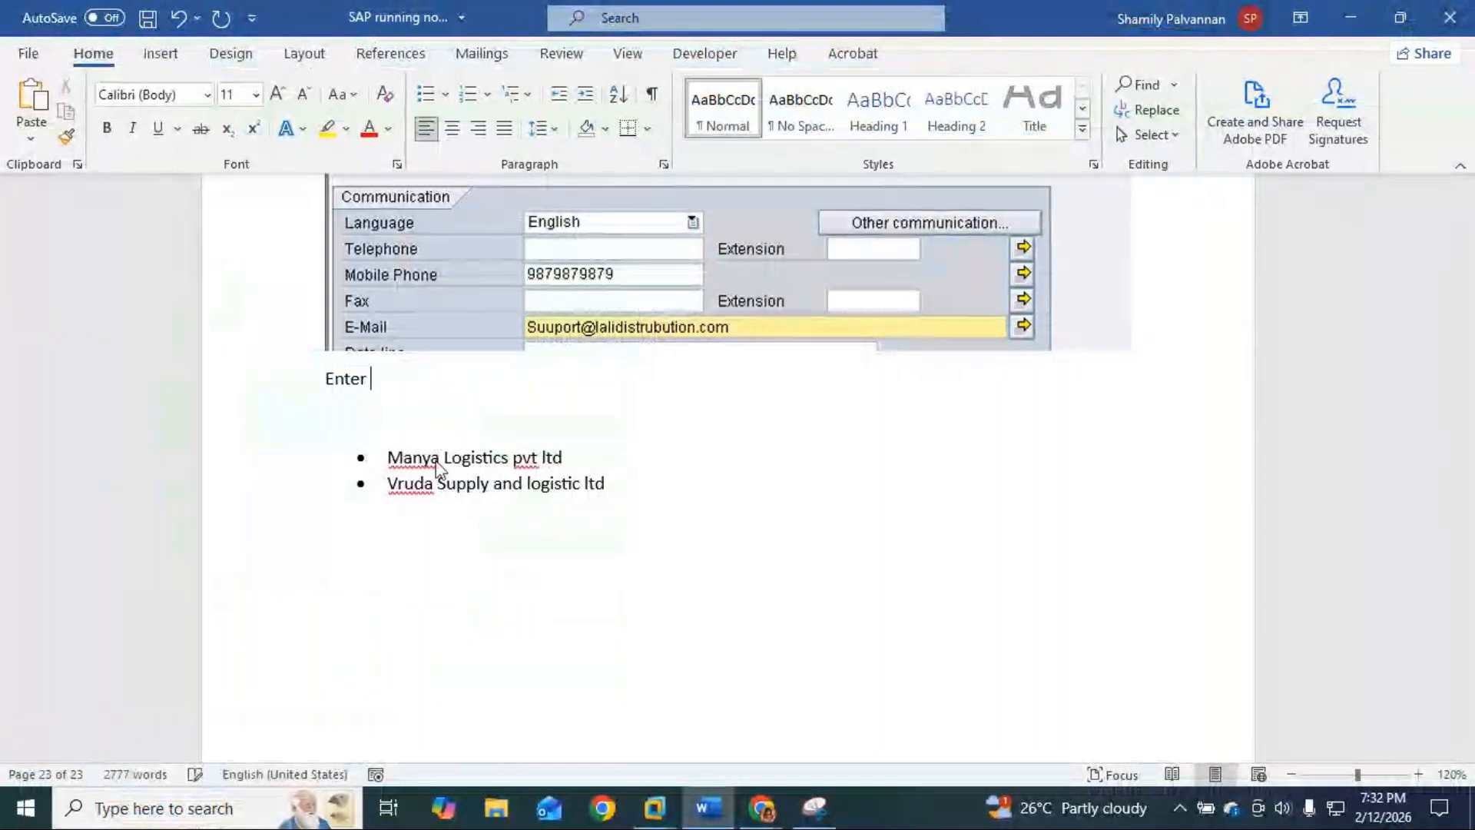
pyautogui.press('BackSpace')
pyautogui.press('BackSpace')
pyautogui.write('for the ')
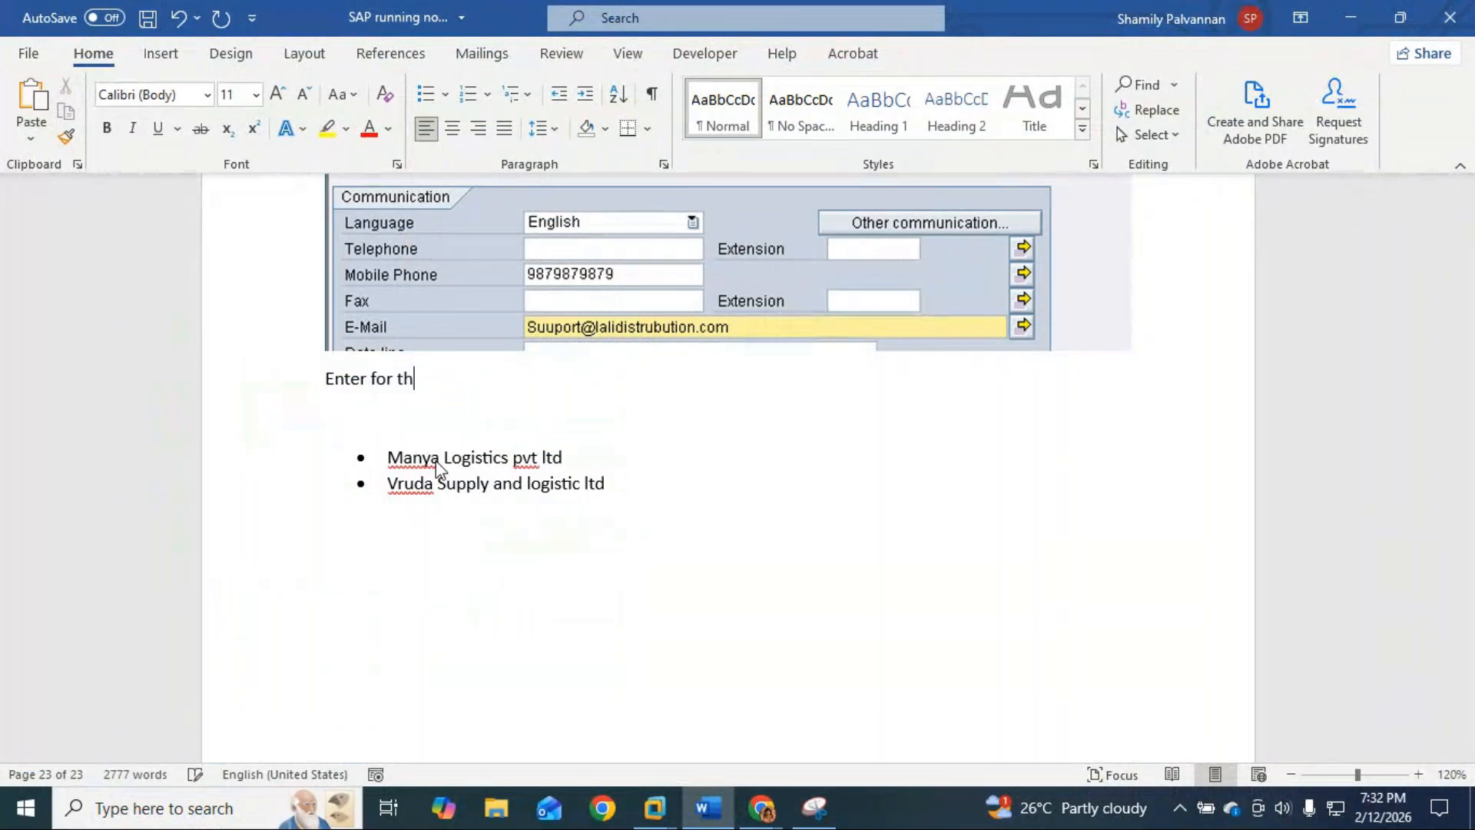
pyautogui.write('screen -')
# Step: Set reconciliation account 40007, sort key 001 (Posting date) and cash management group A1 (Domestic)
pyautogui.press('Return')
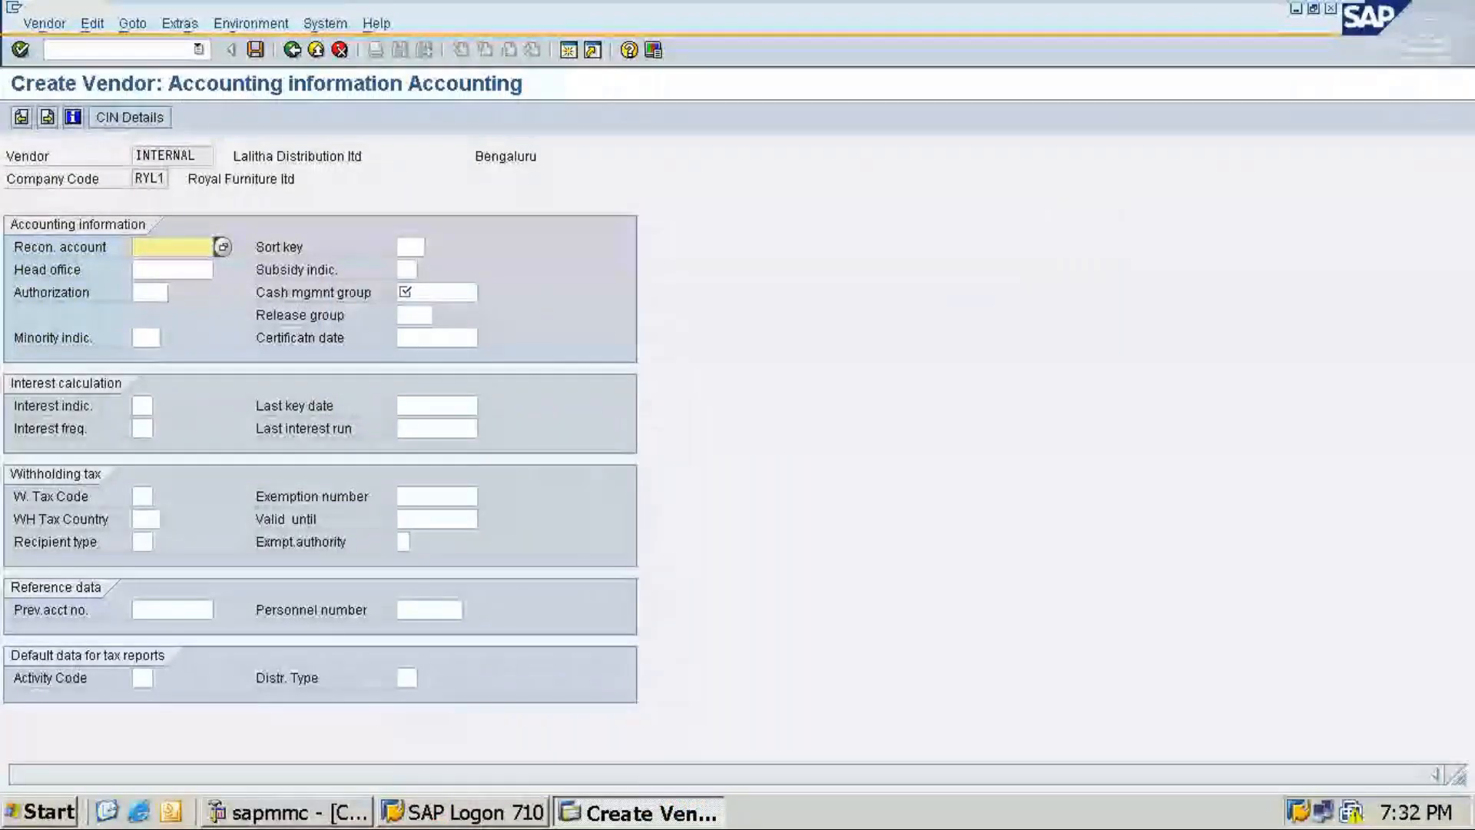
pyautogui.click(221, 246)
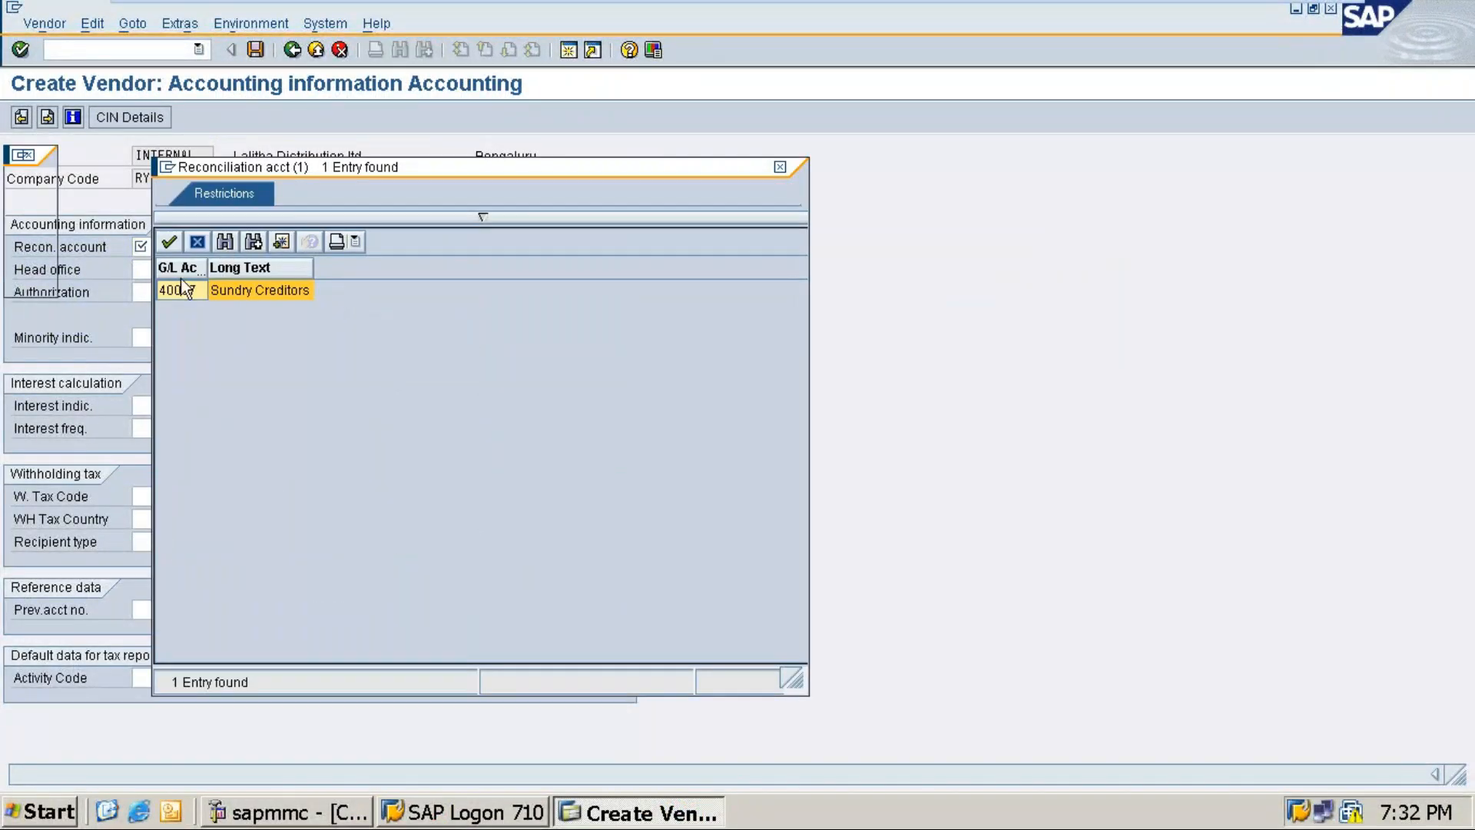
pyautogui.doubleClick(169, 290)
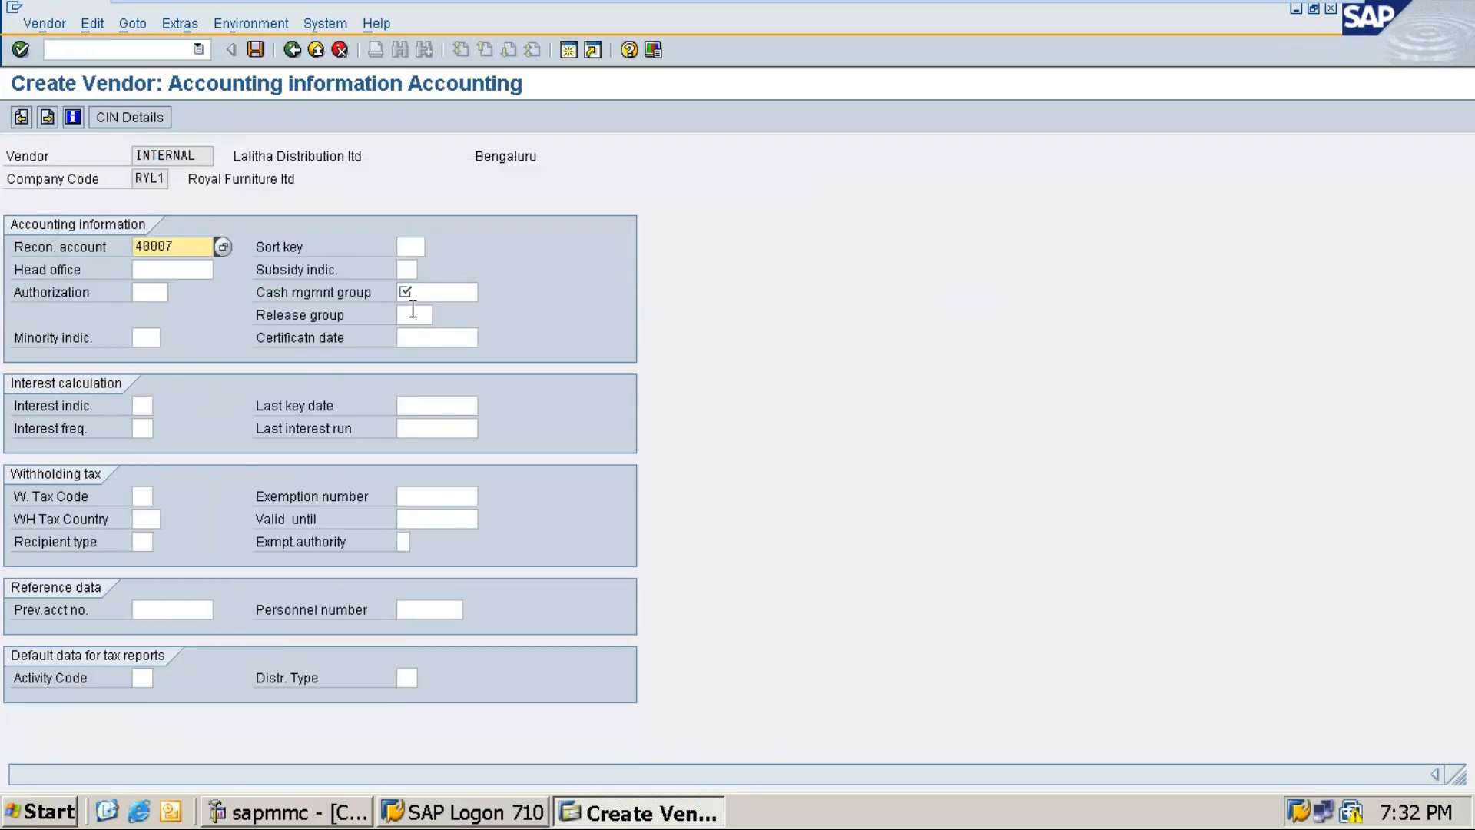
pyautogui.click(405, 248)
pyautogui.write('001')
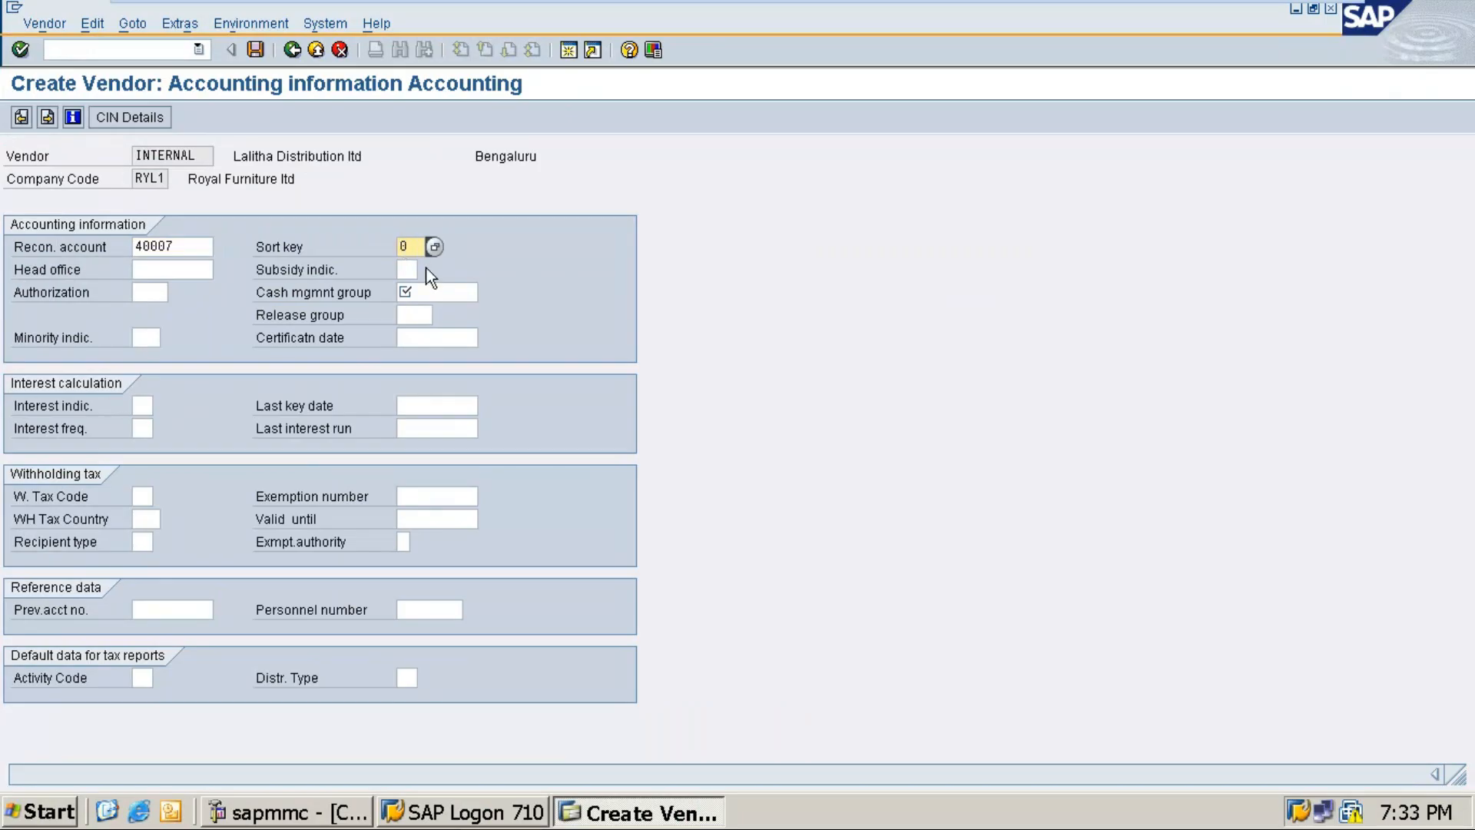
pyautogui.click(434, 247)
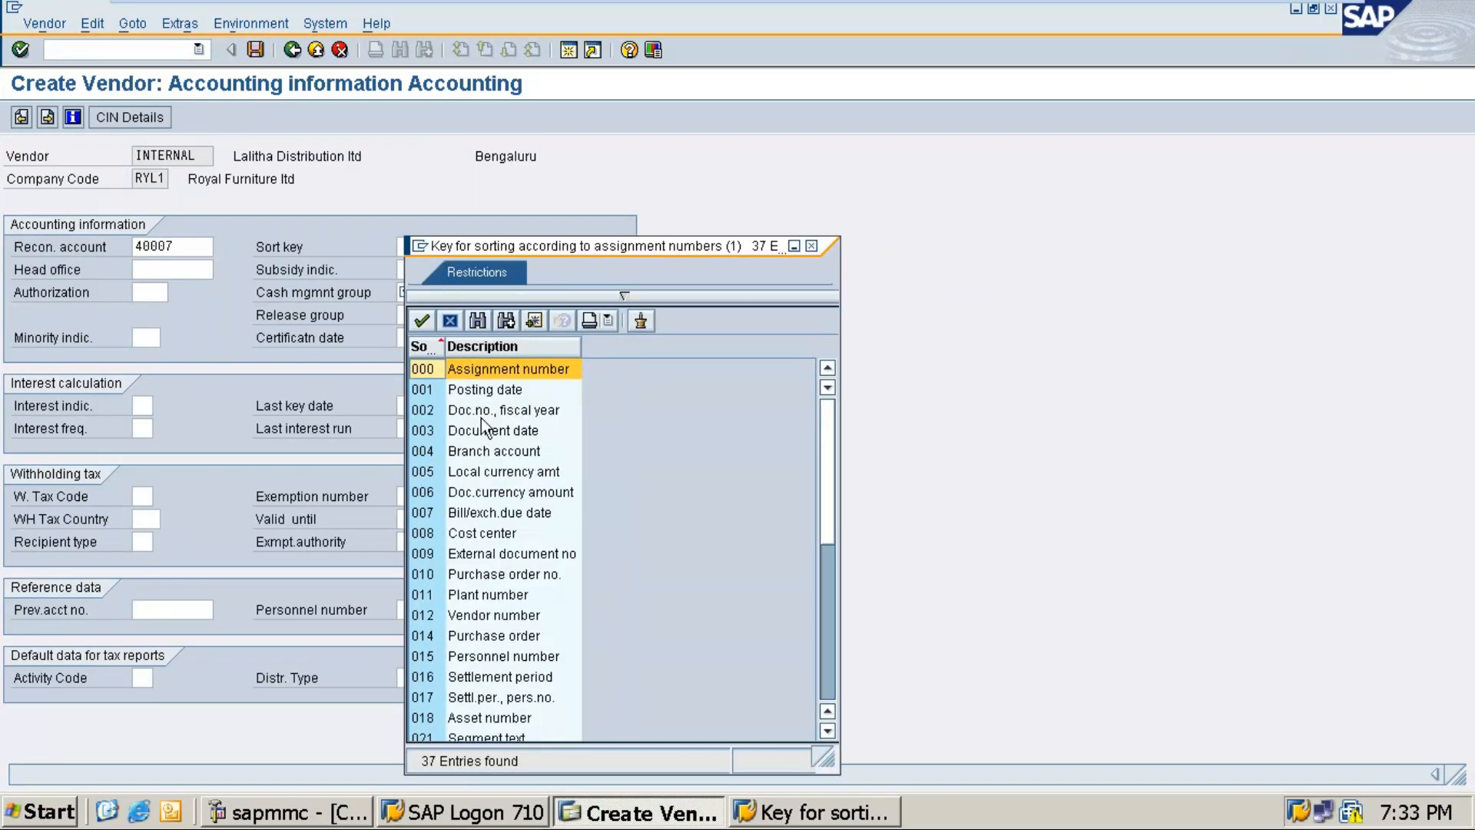
pyautogui.doubleClick(427, 390)
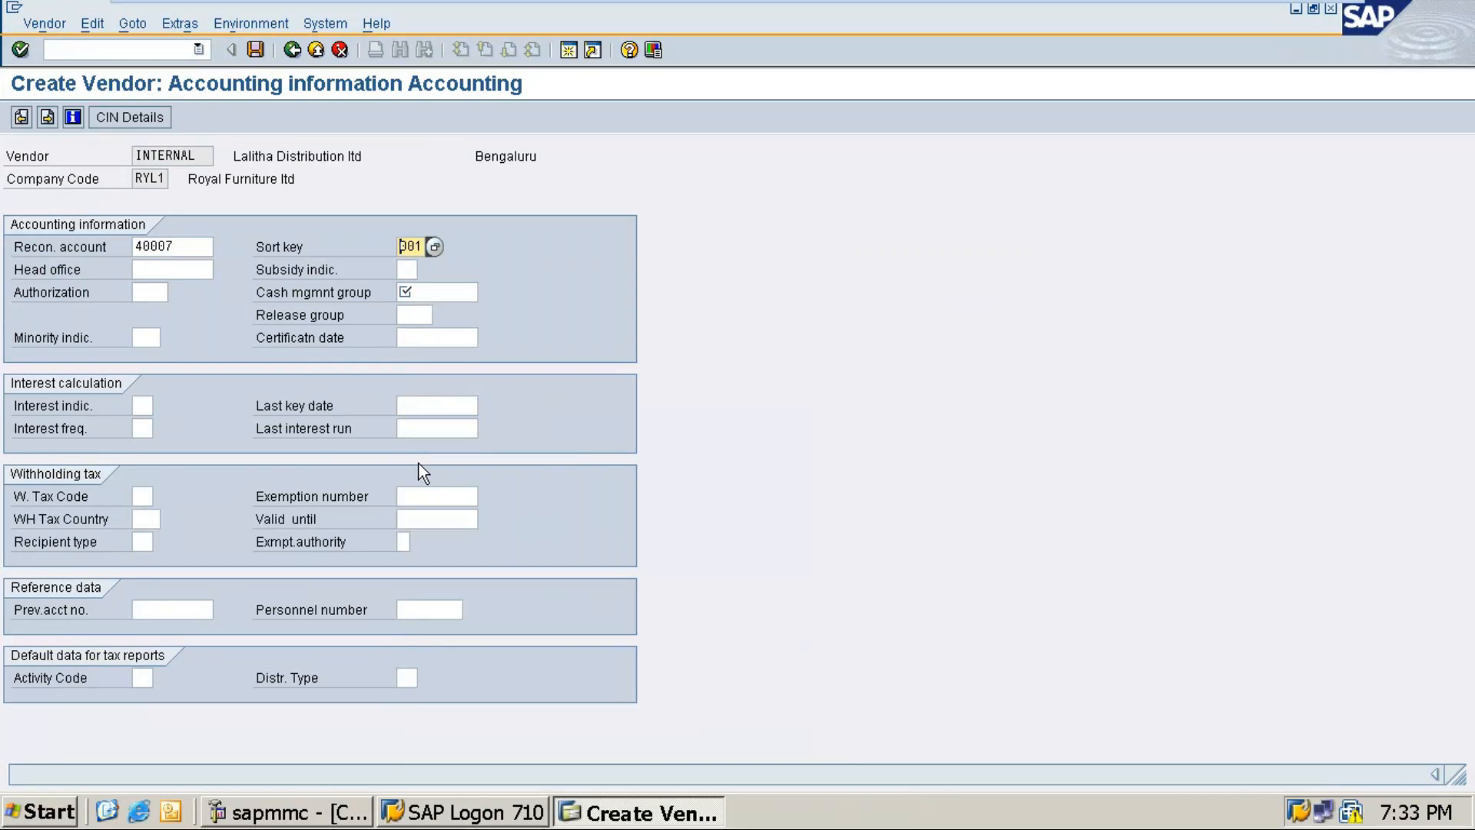
pyautogui.press('Return')
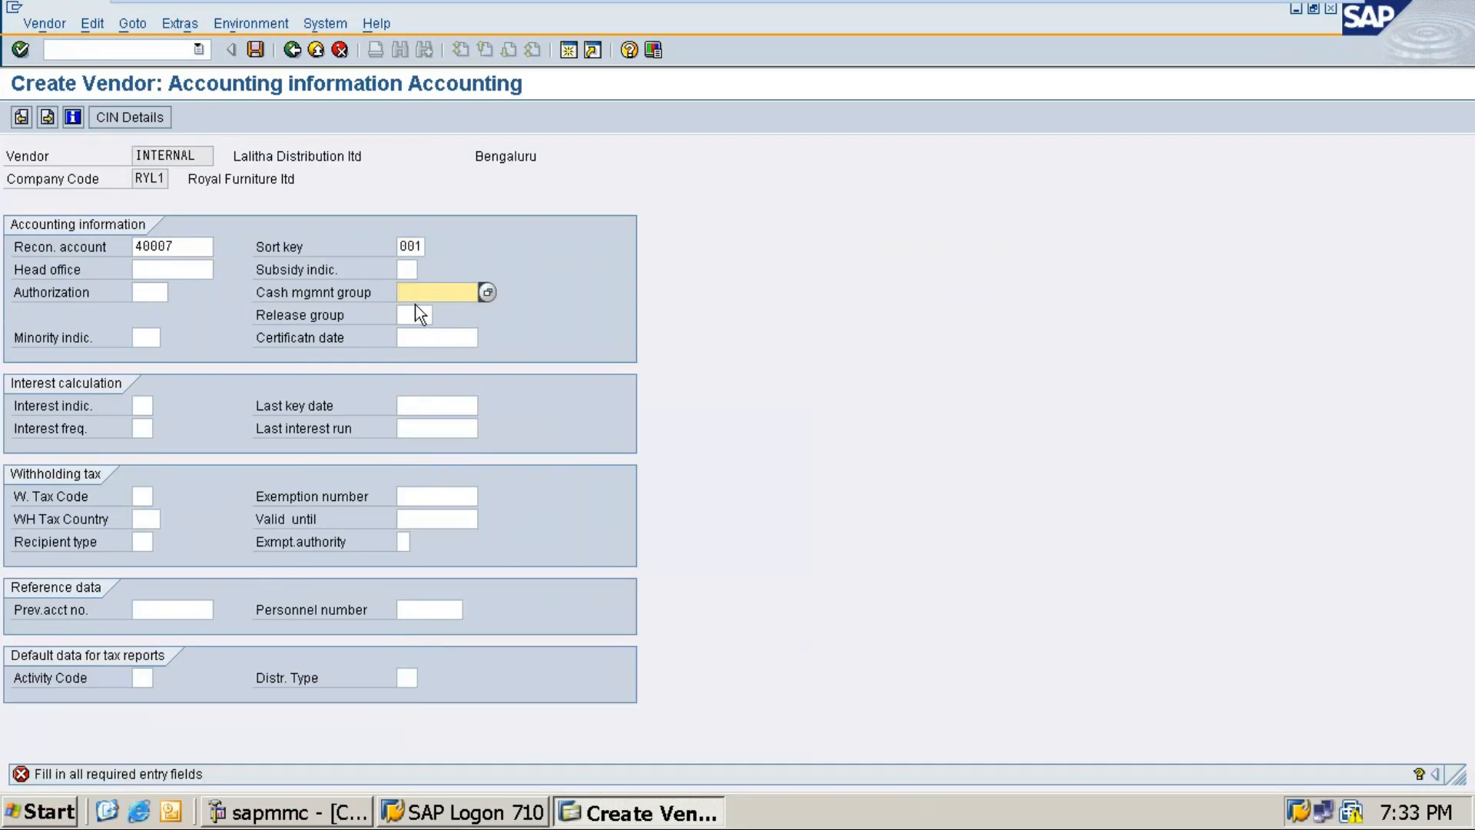
pyautogui.click(487, 291)
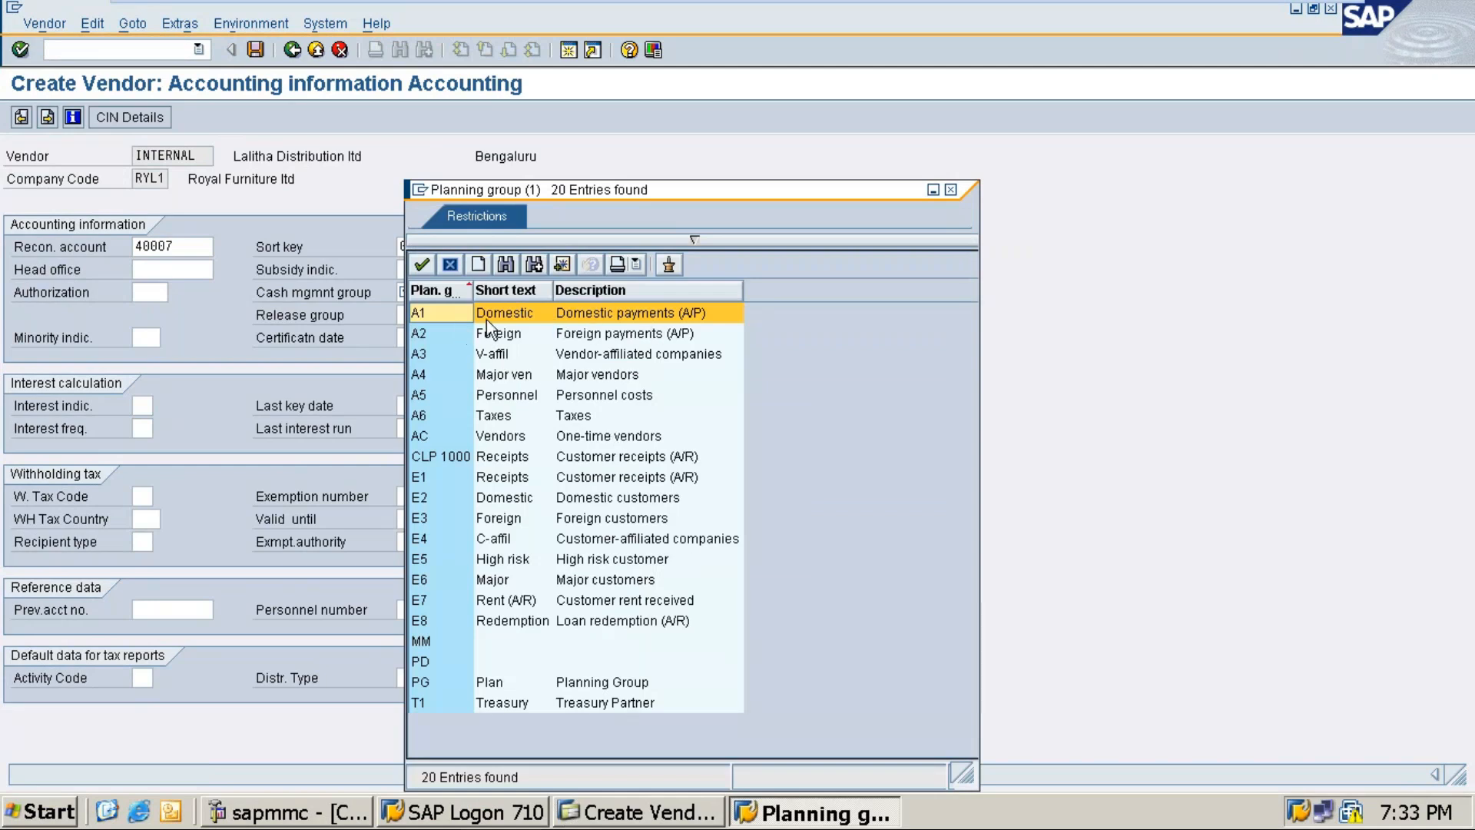
pyautogui.doubleClick(526, 315)
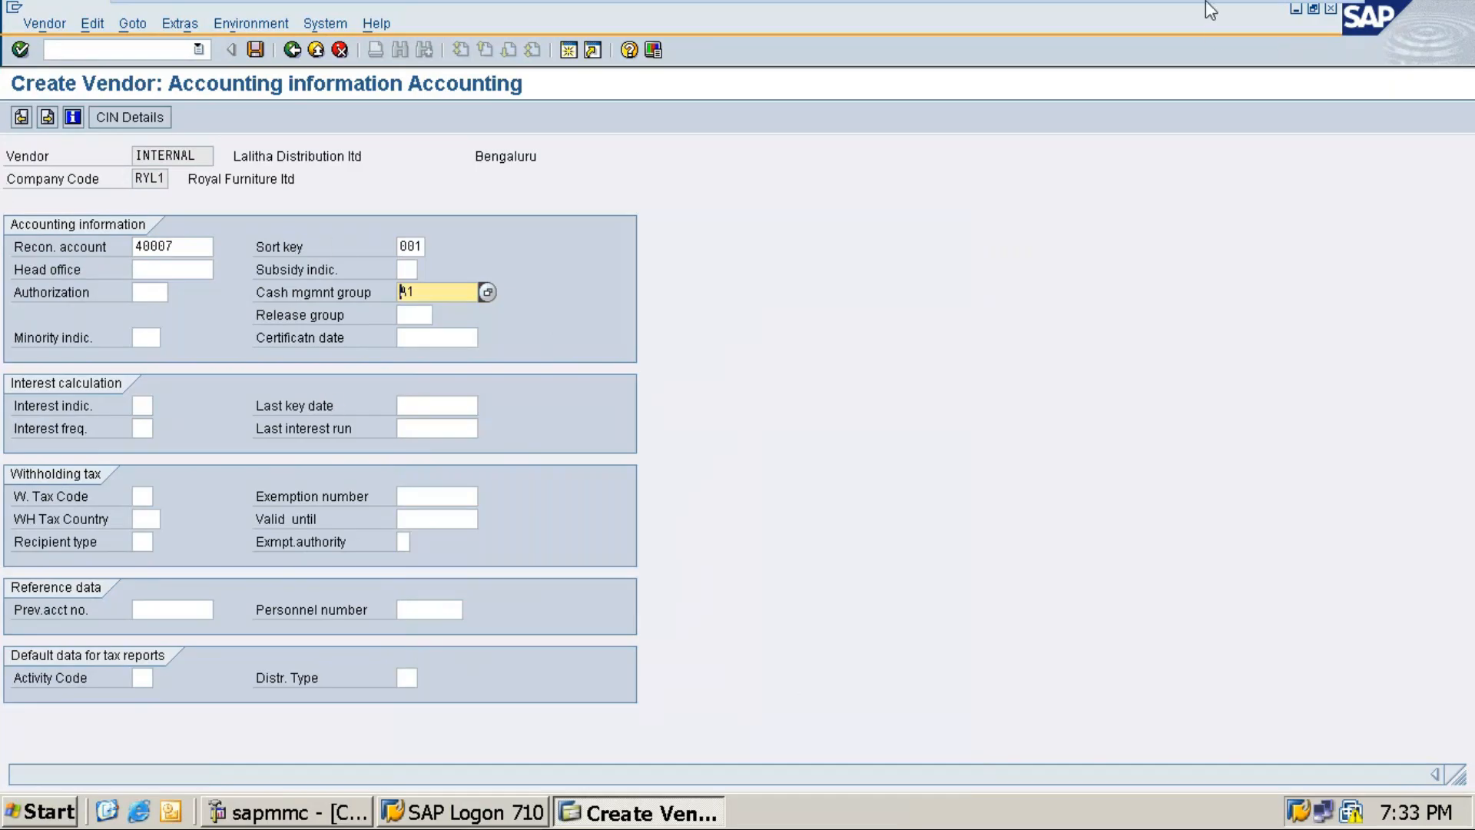
pyautogui.moveTo(1222, 8)
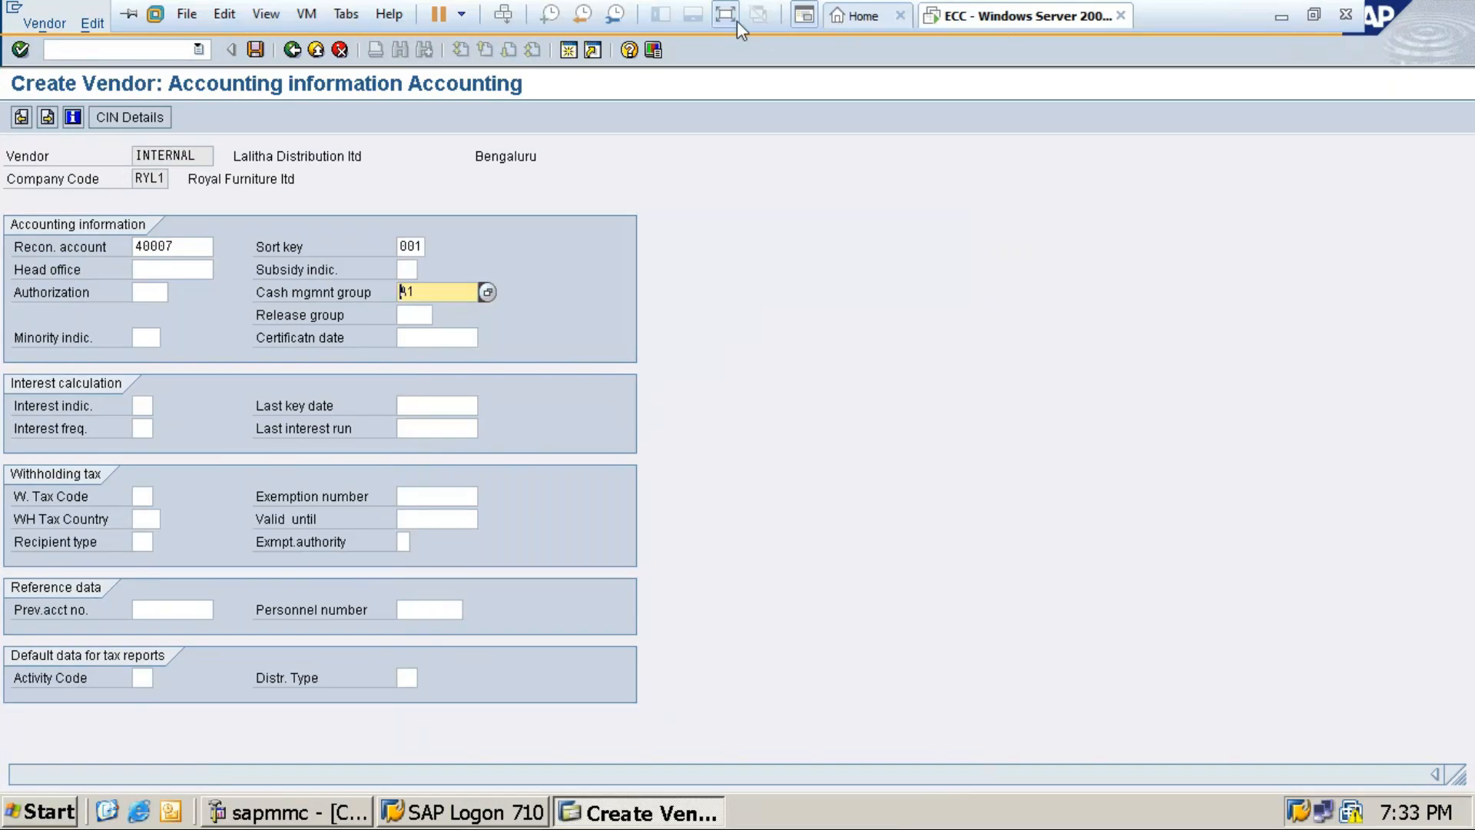
# Step: Leave VMware full screen and snip the filled RYL1 vendor accounting information screen
pyautogui.click(1313, 17)
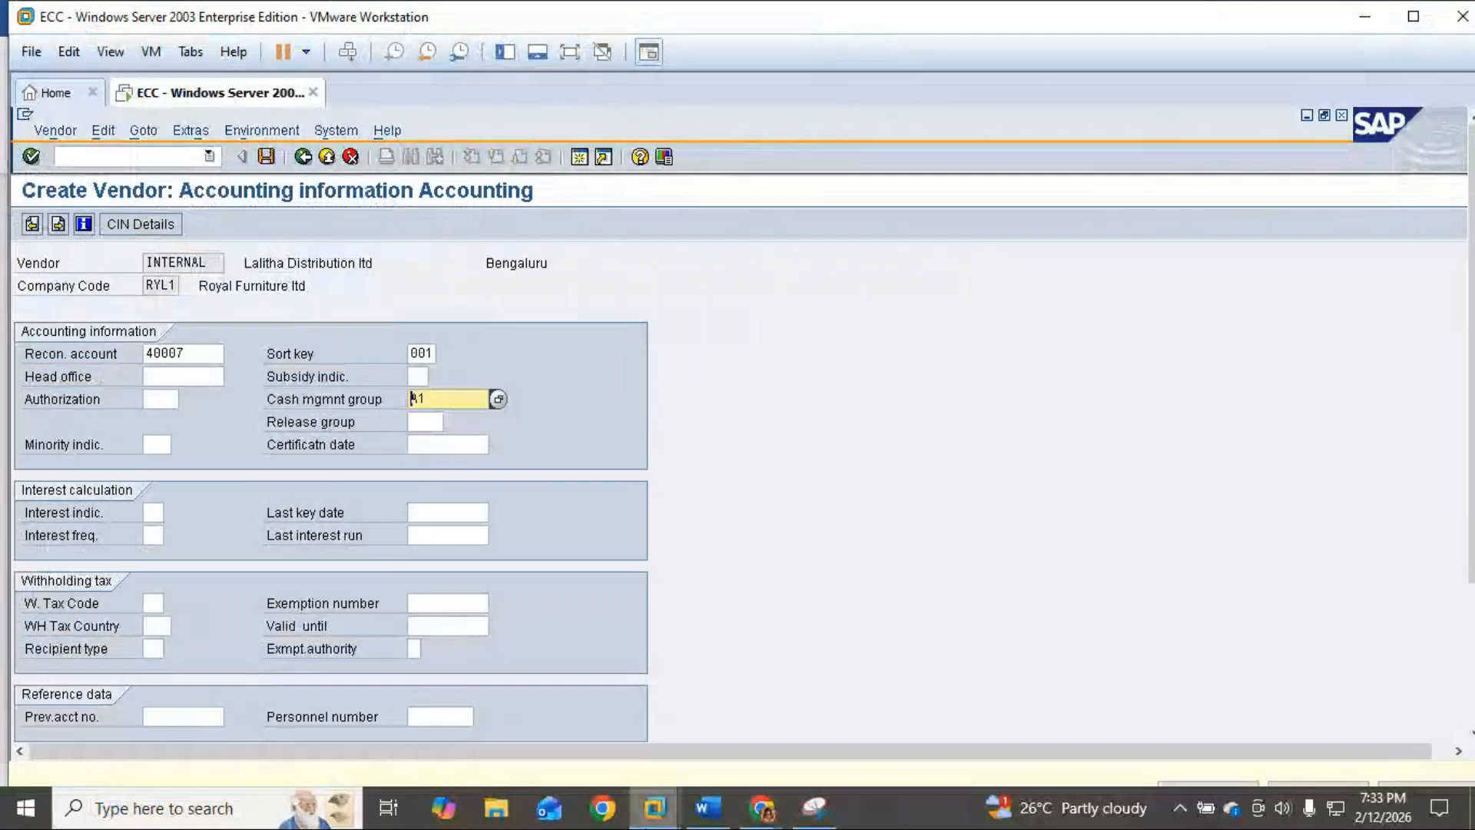
pyautogui.click(814, 814)
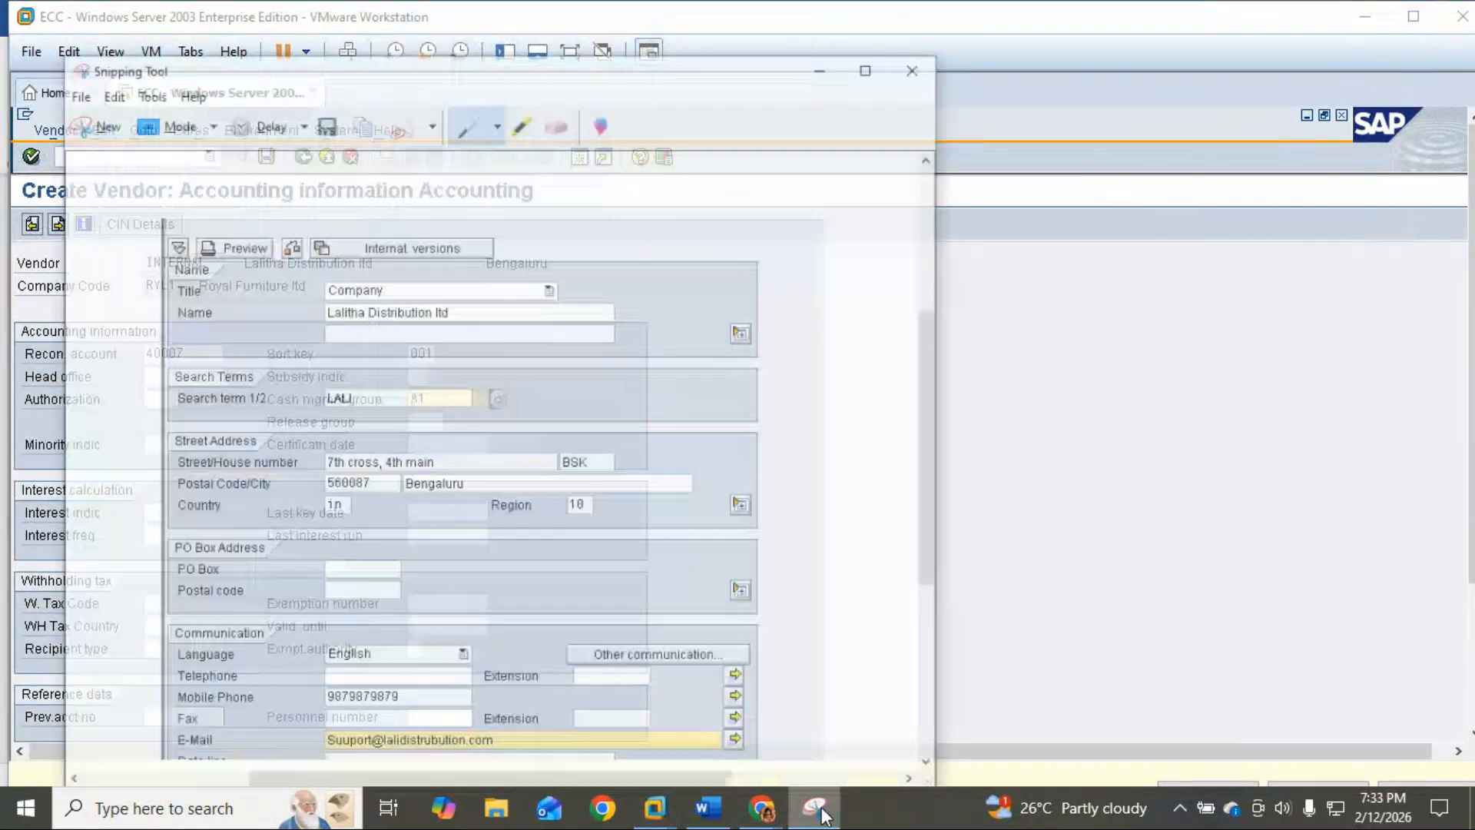
pyautogui.click(57, 77)
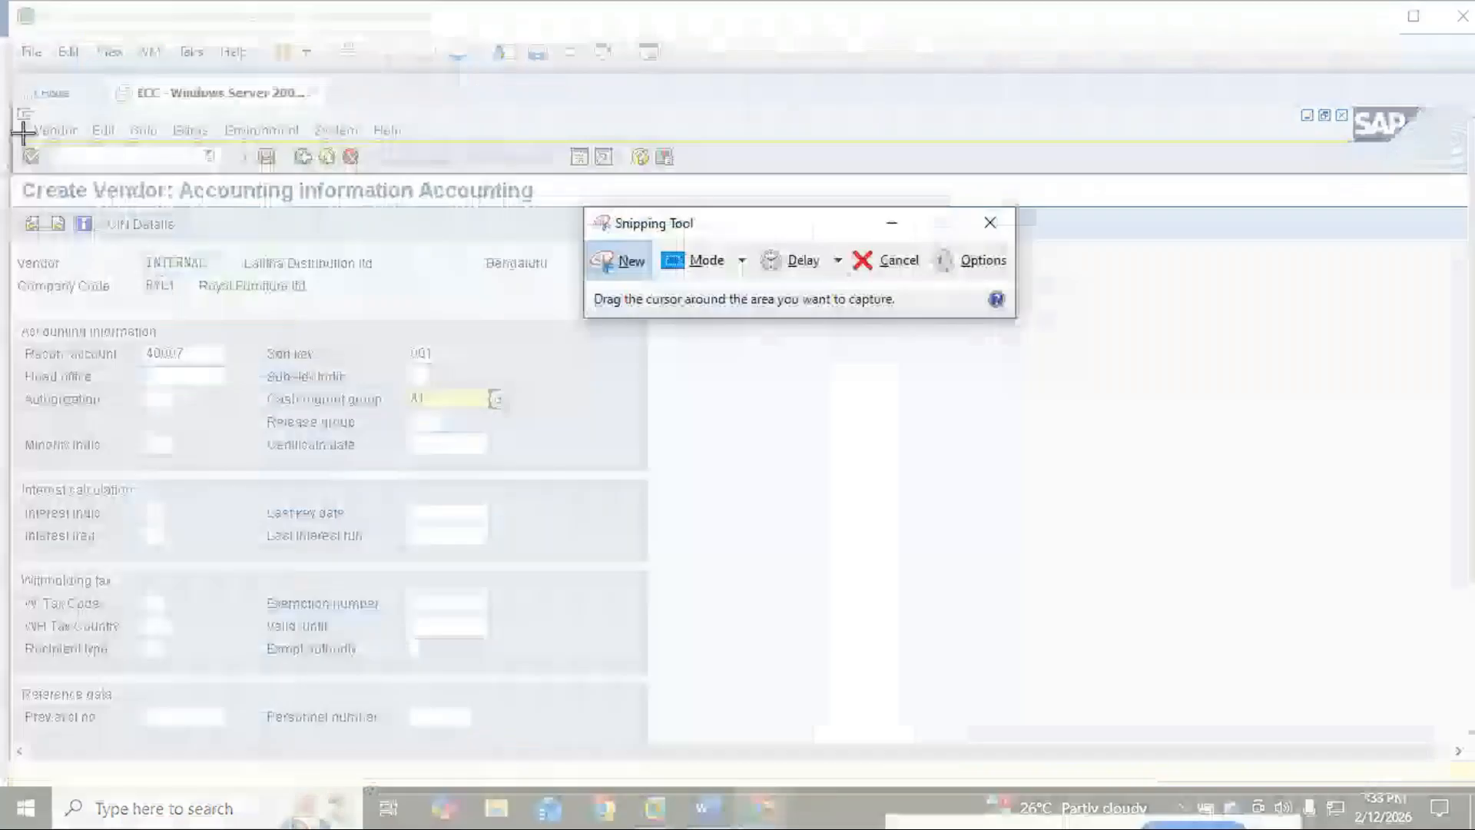
pyautogui.moveTo(17, 174); pyautogui.dragTo(660, 678)
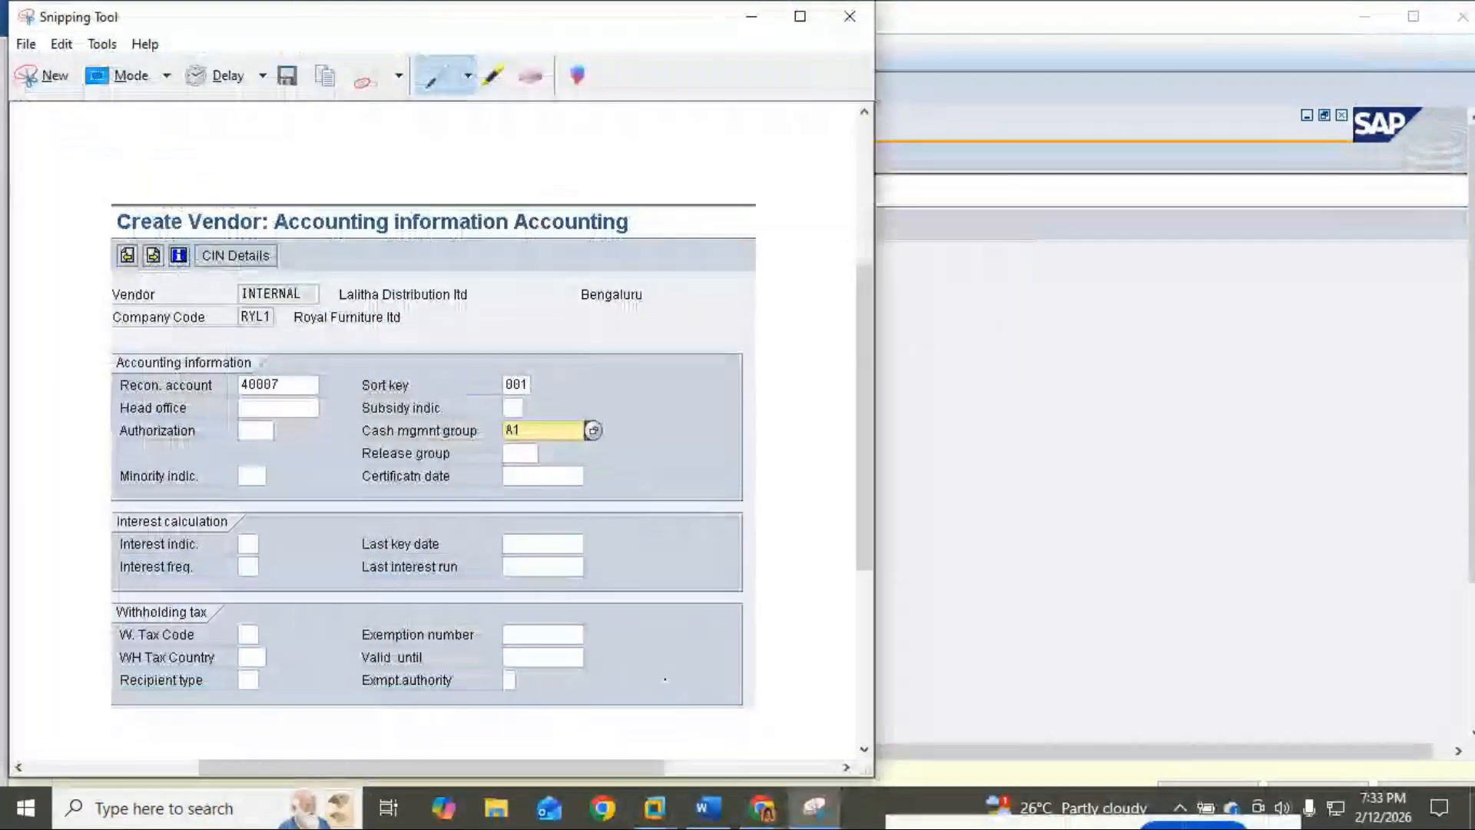
# Step: Paste the accounting screenshot into the Word notes and add a 'Save' line beneath it
pyautogui.click(730, 811)
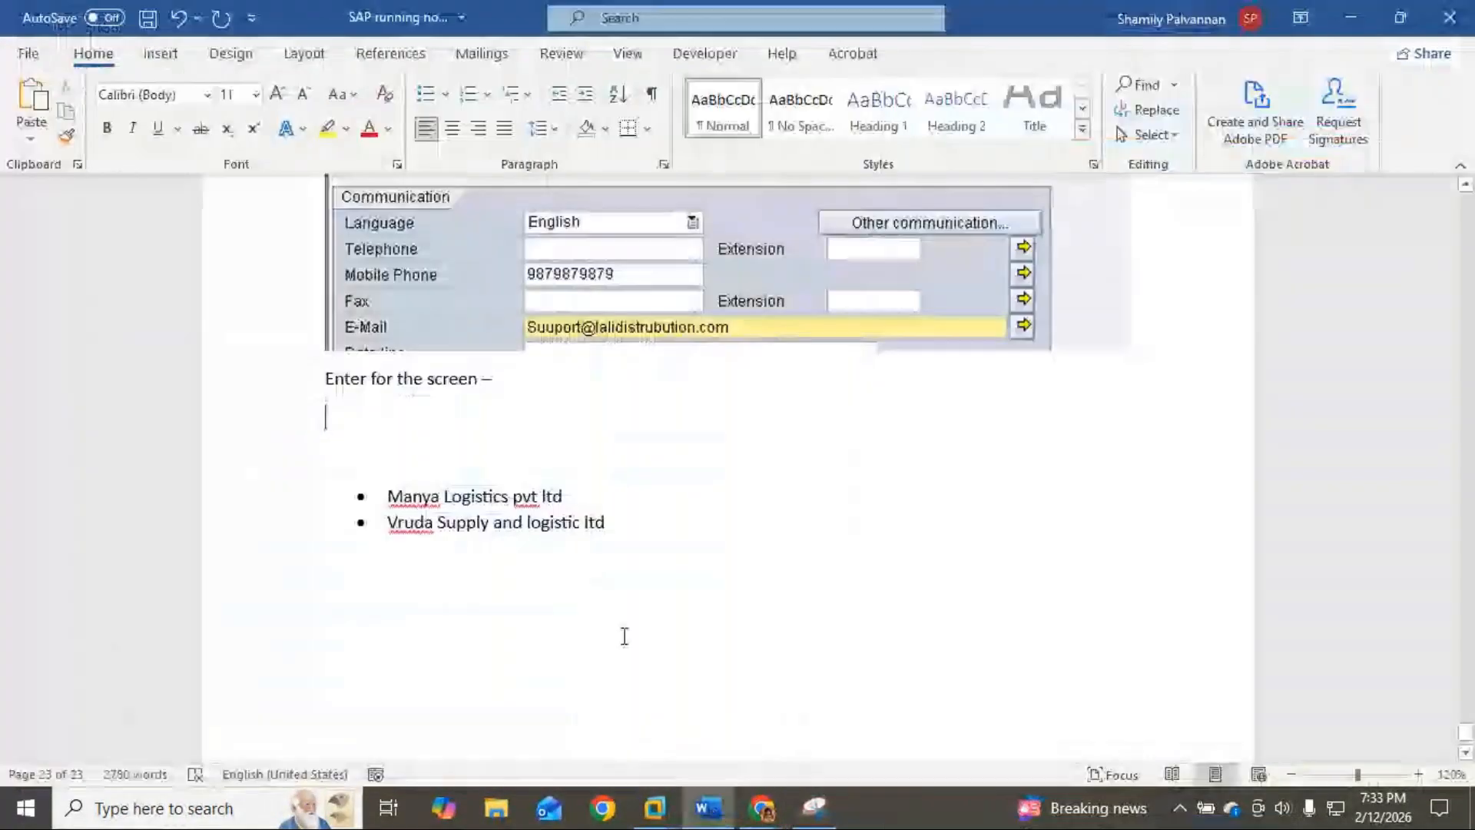
pyautogui.hotkey('ctrl', 'v')
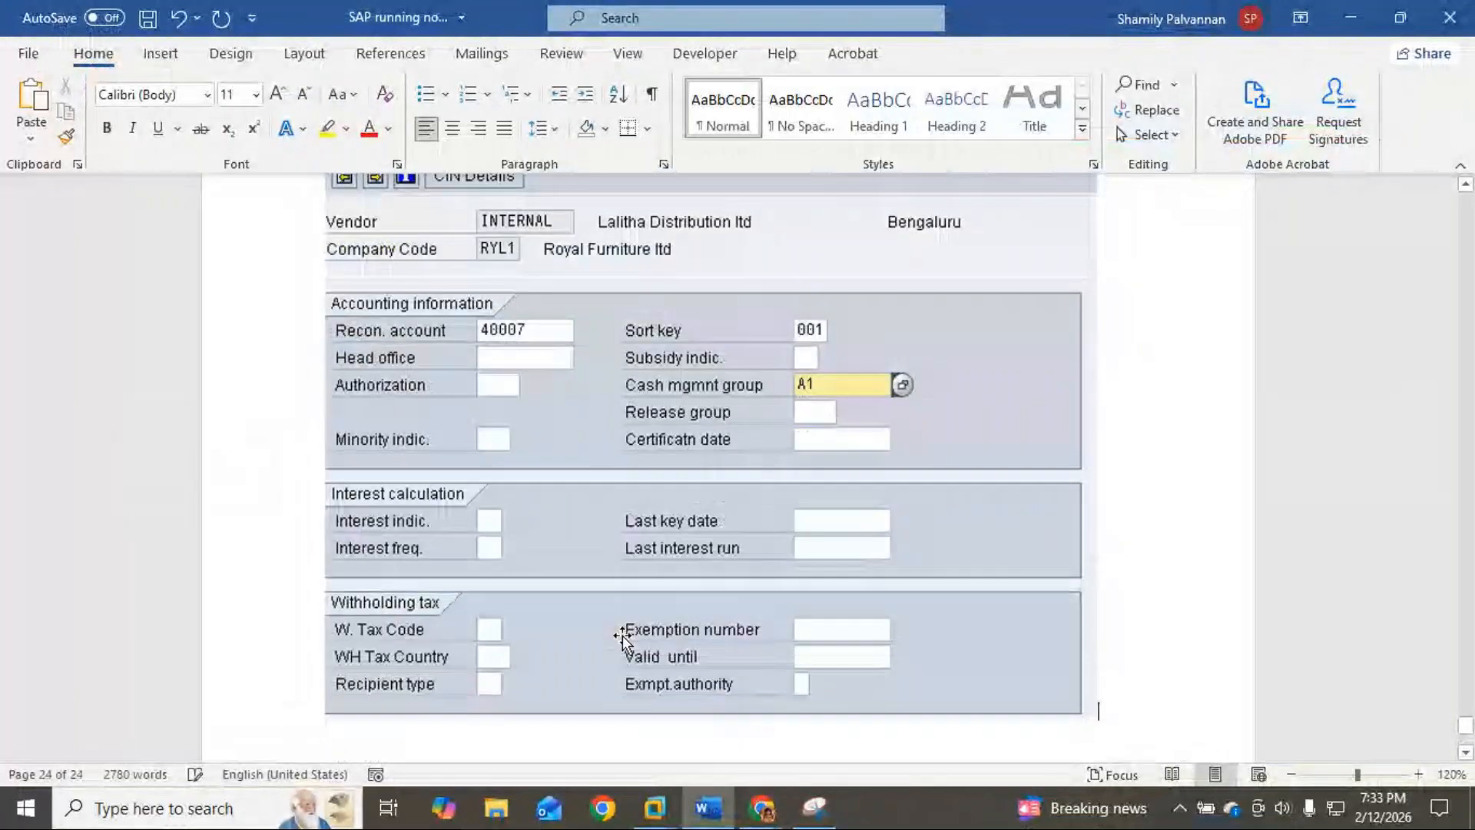
pyautogui.write('Save')
pyautogui.hotkey('alt', 'Tab')
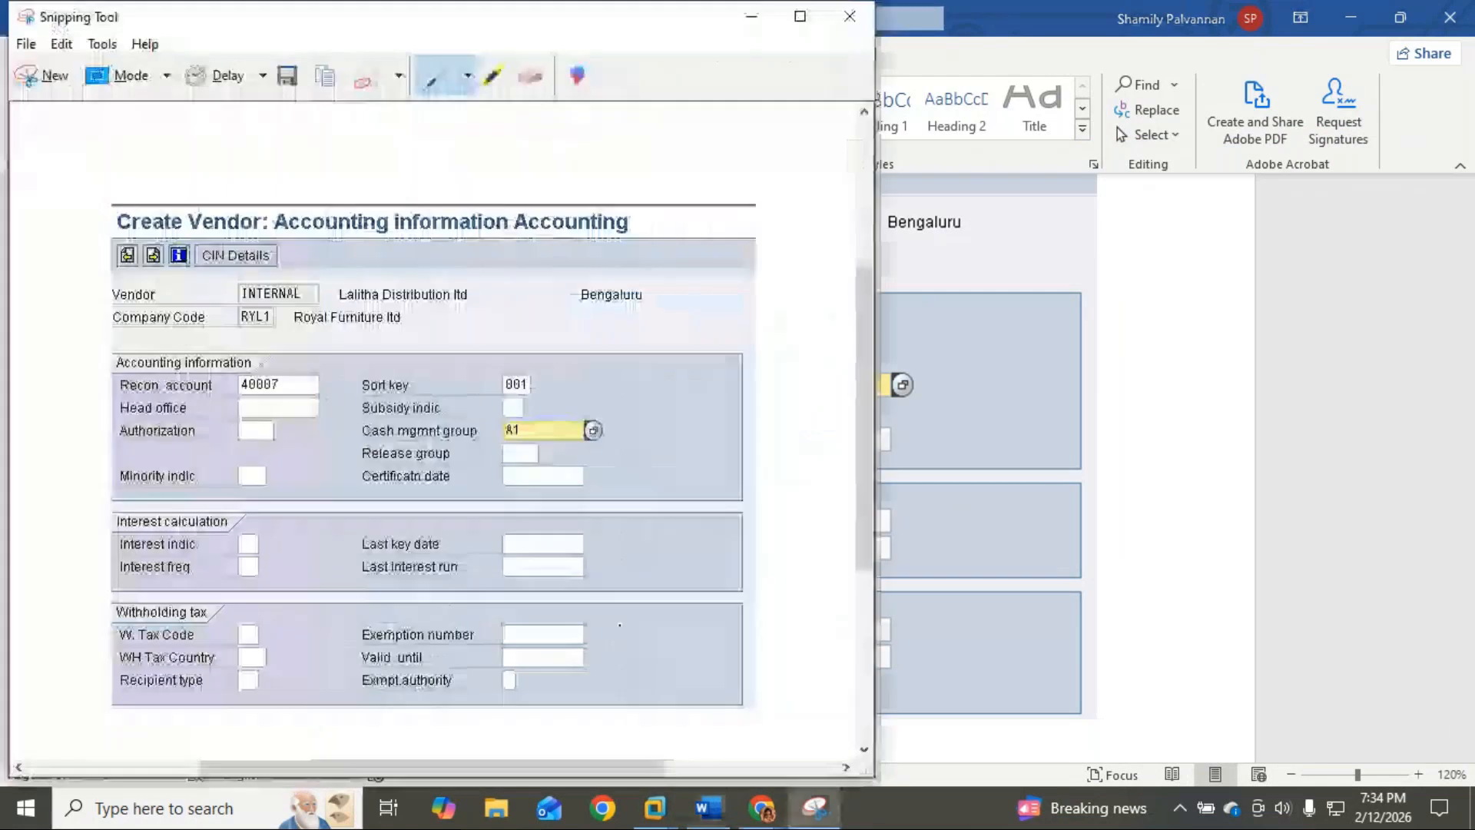
pyautogui.click(751, 16)
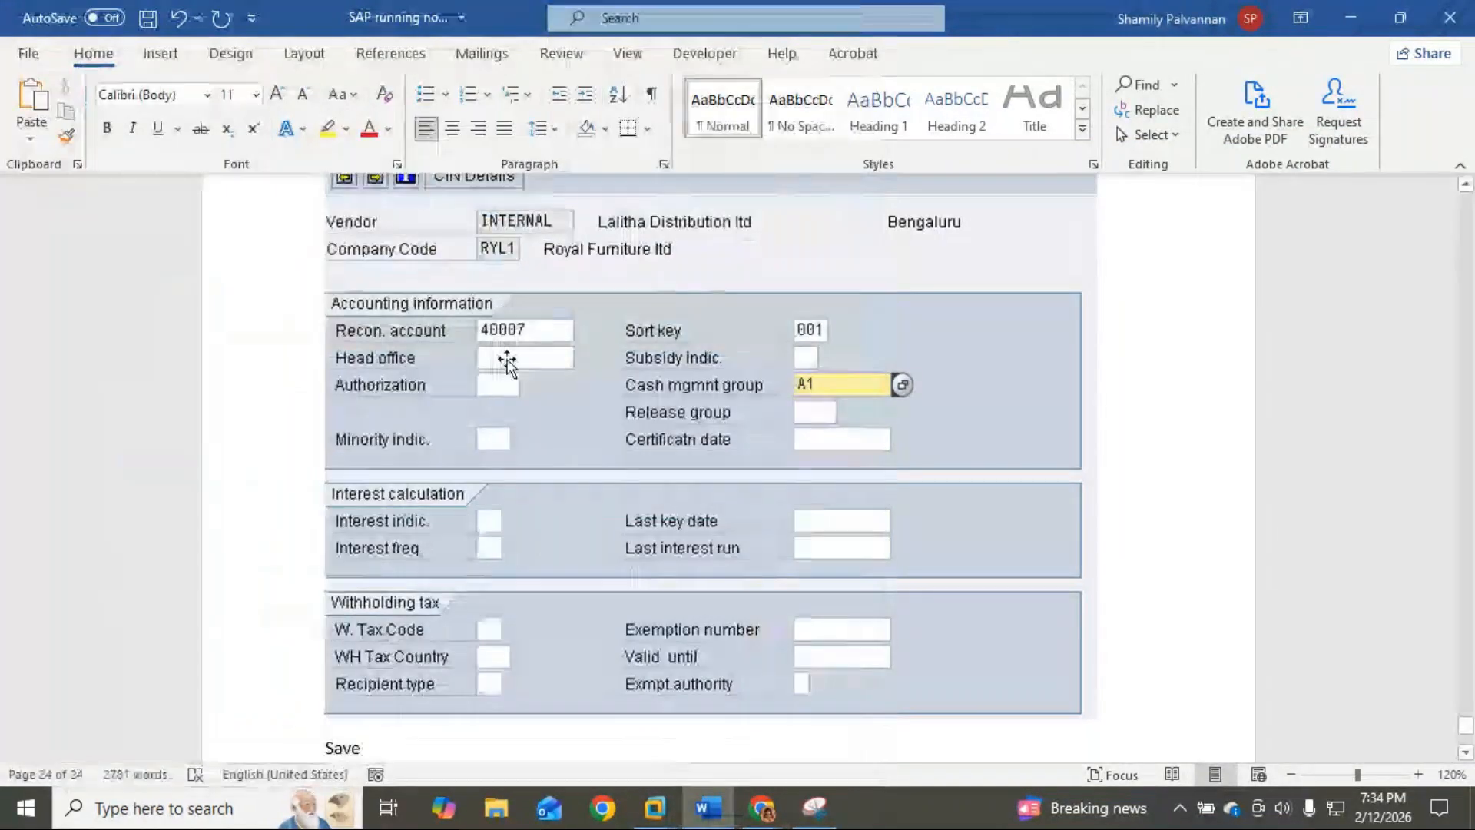
pyautogui.hotkey('ctrl', 'v')
pyautogui.scroll(12, 549, 454)
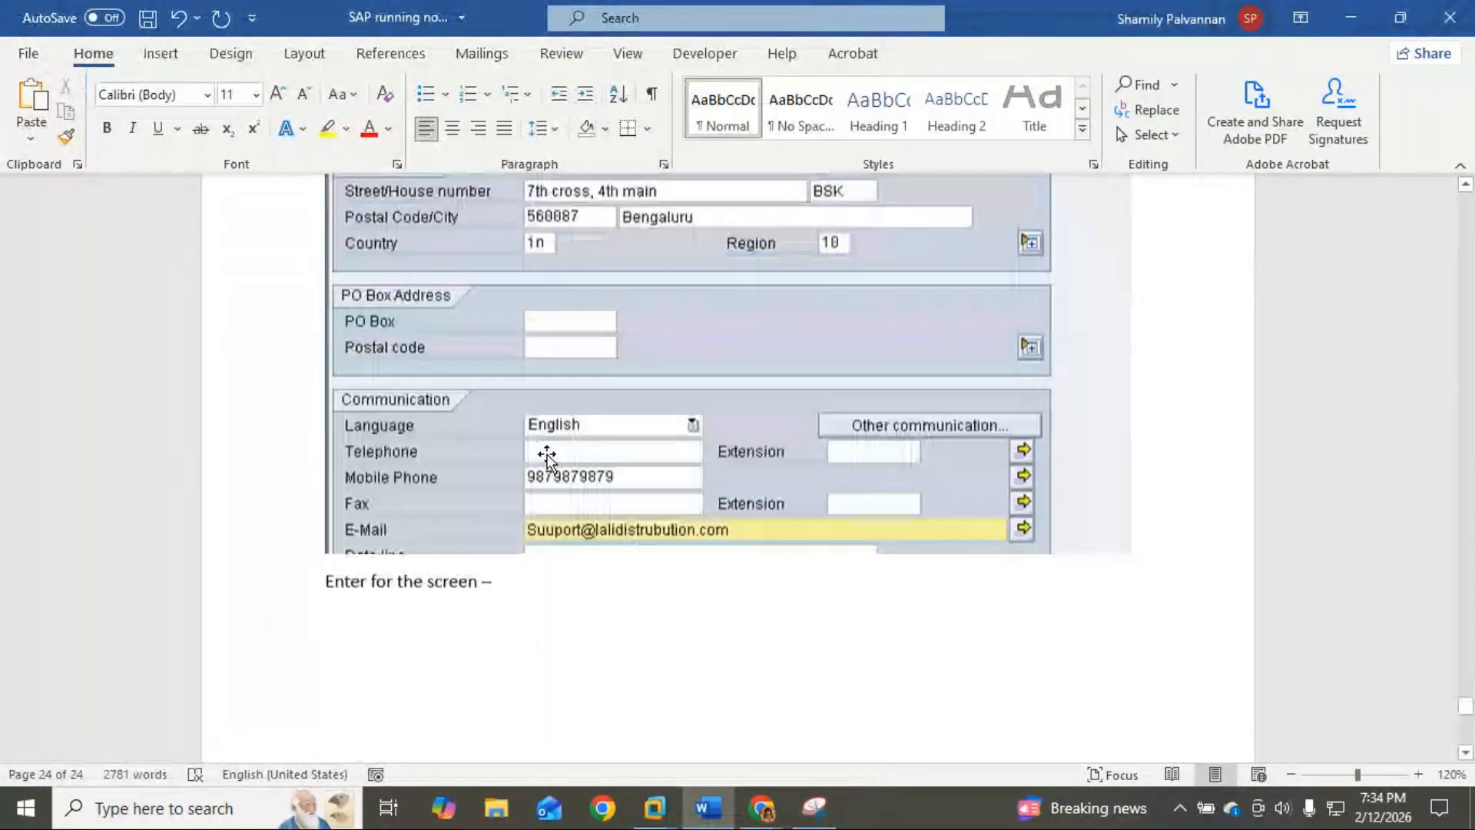
pyautogui.scroll(-3, 549, 454)
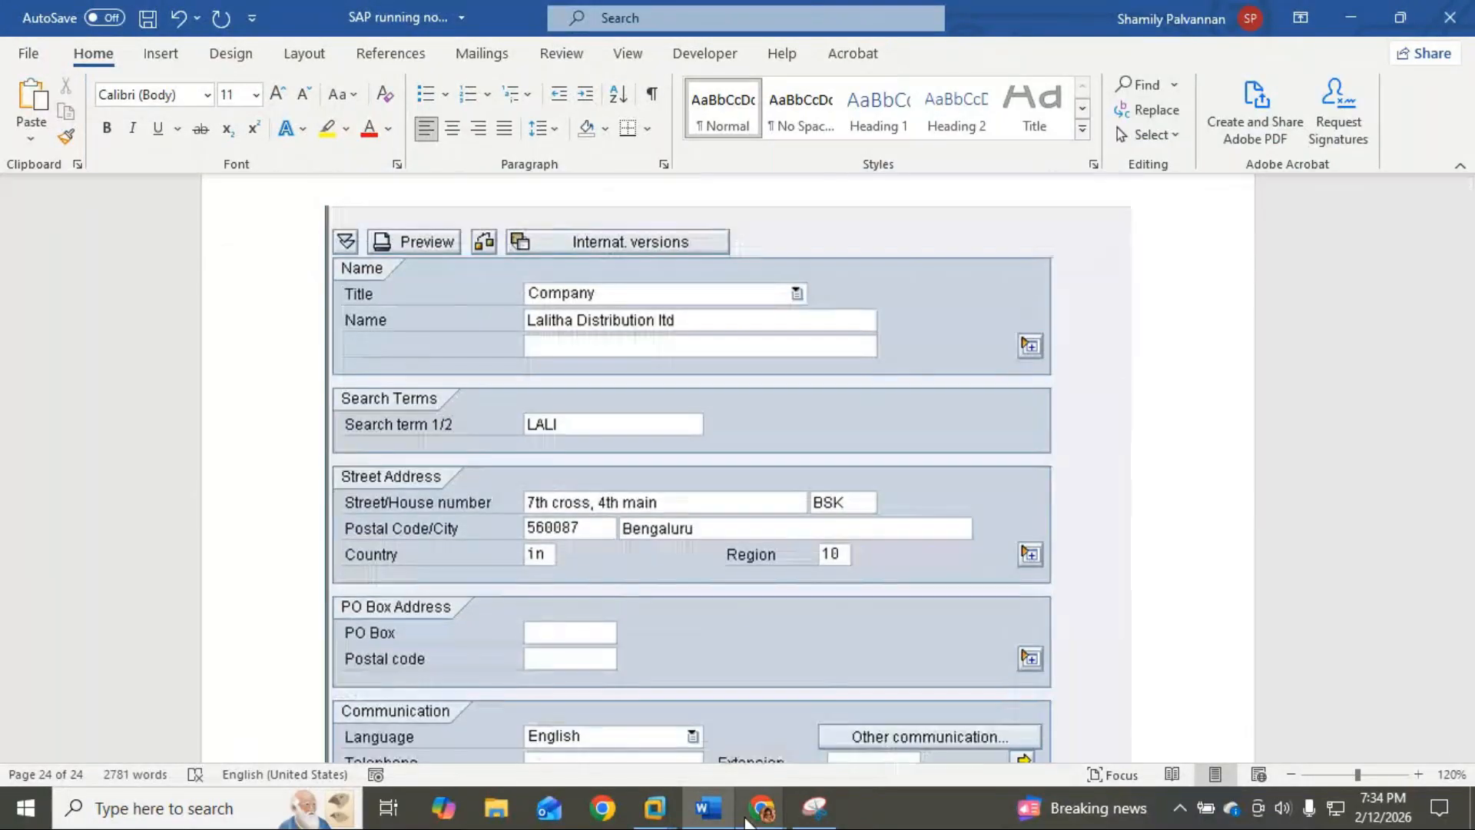
# Step: Bring the ECC virtual machine back in full screen and save the RYL1 vendor
pyautogui.moveTo(654, 806)
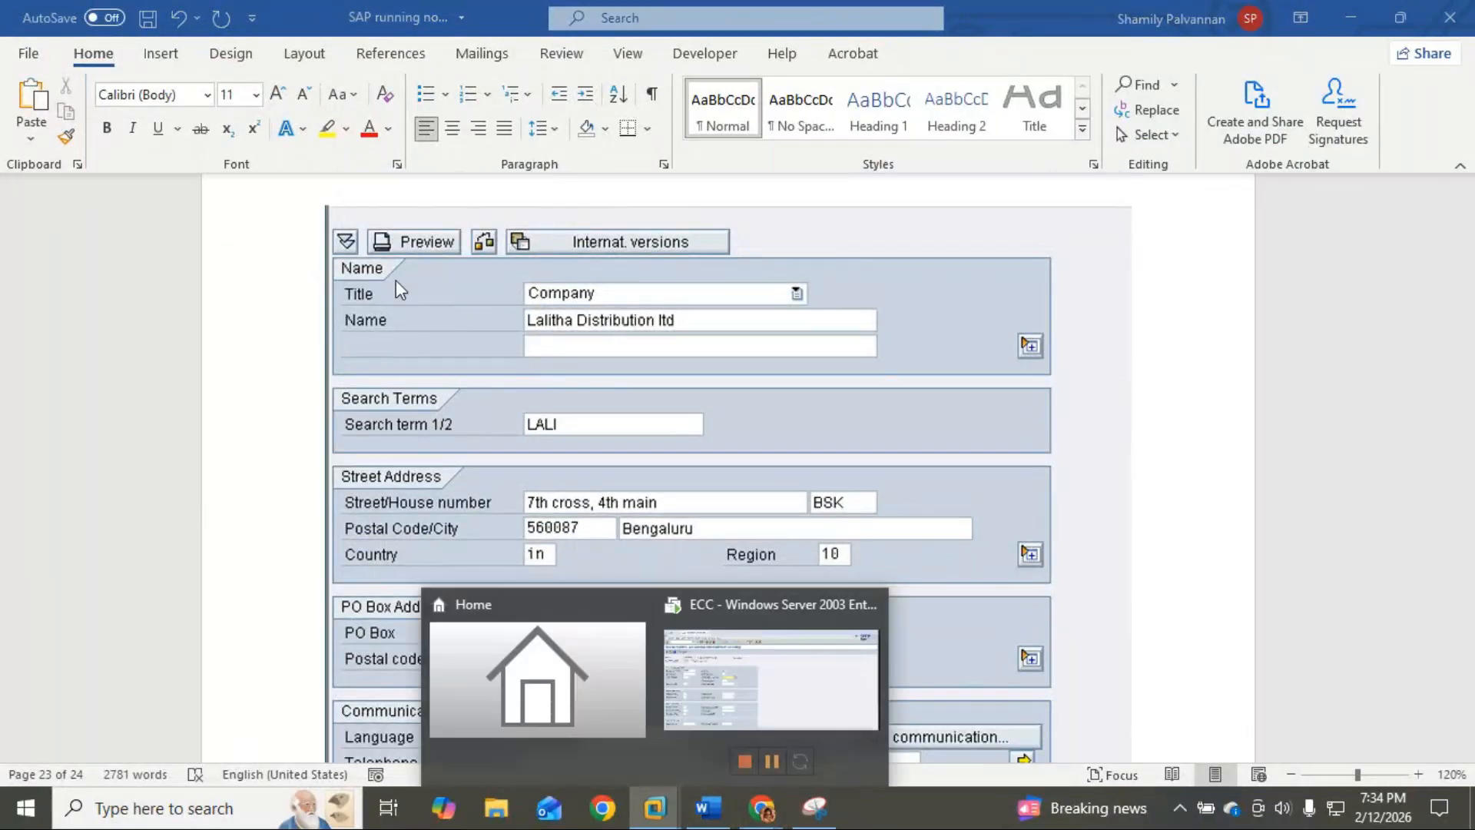
pyautogui.click(782, 707)
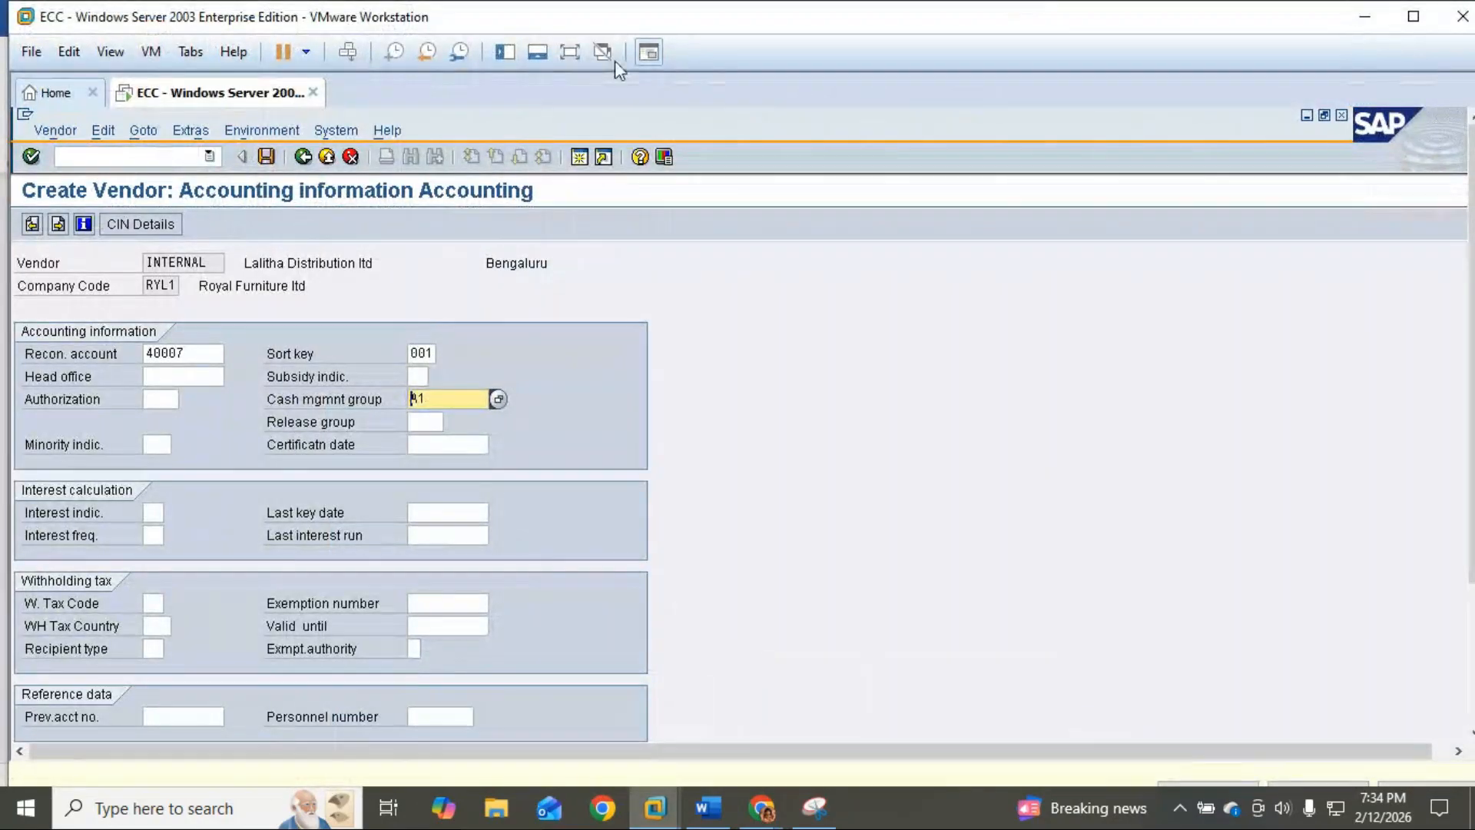
pyautogui.click(567, 53)
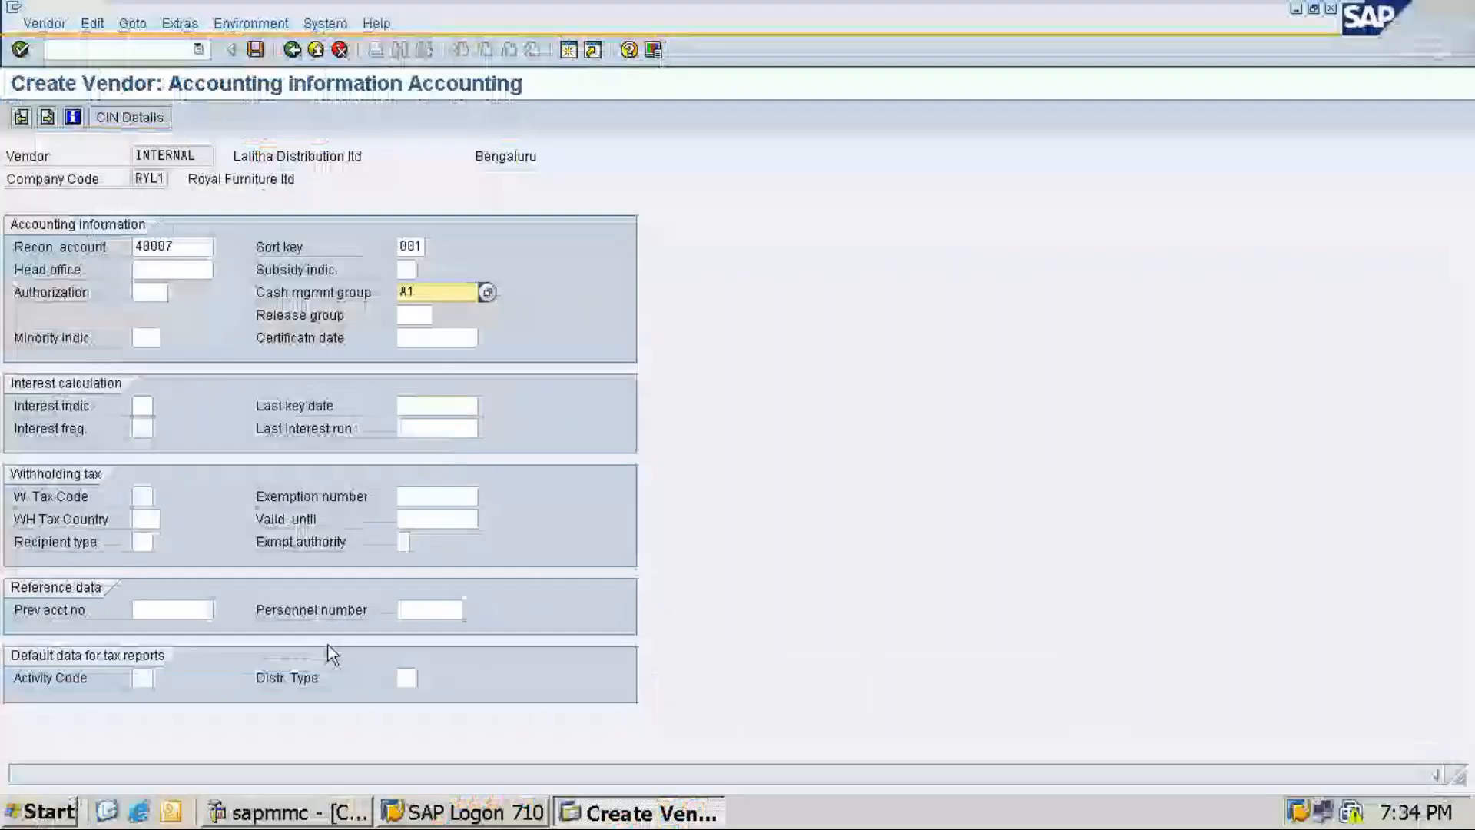
pyautogui.click(255, 50)
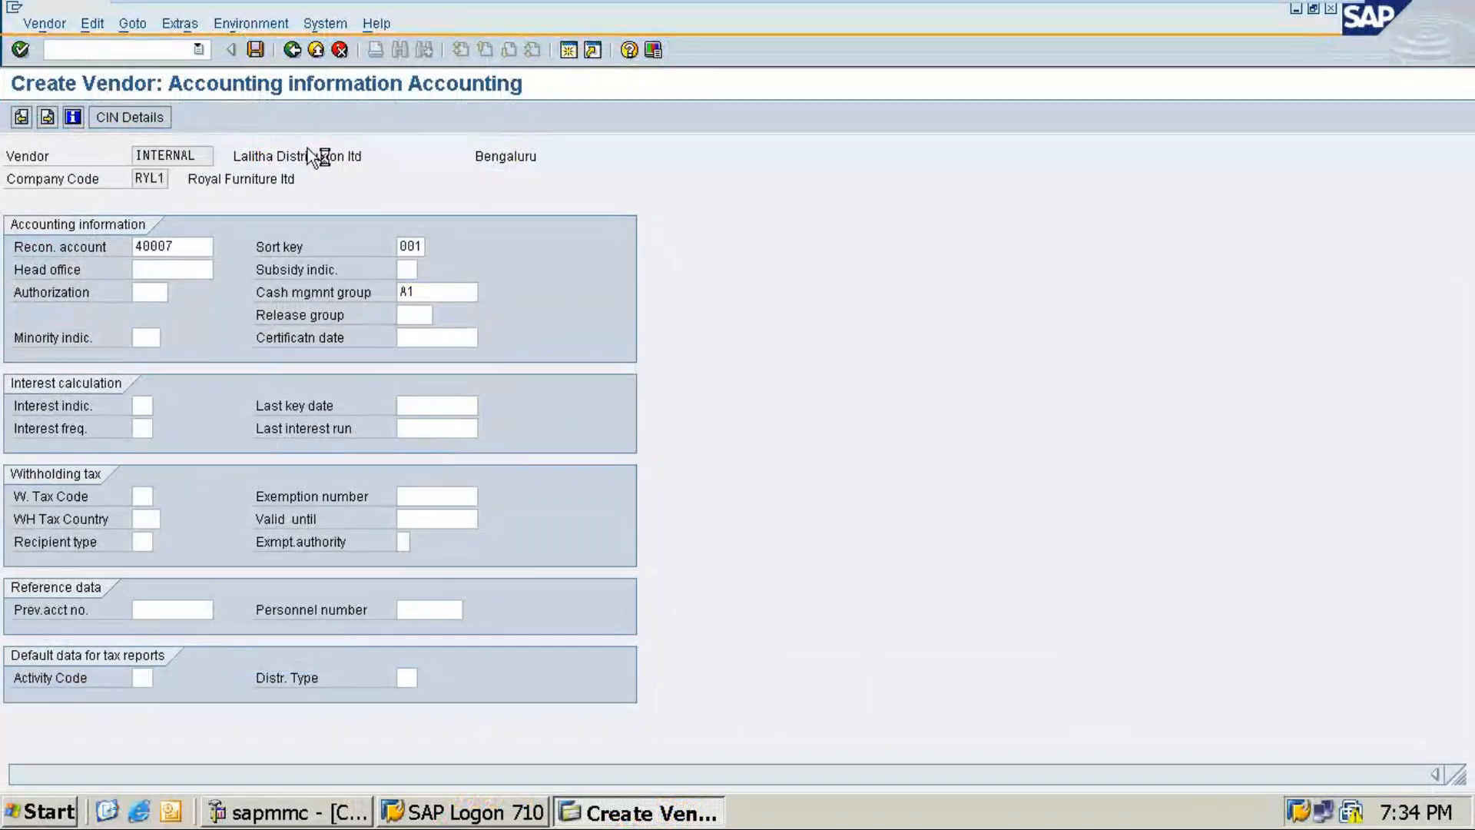
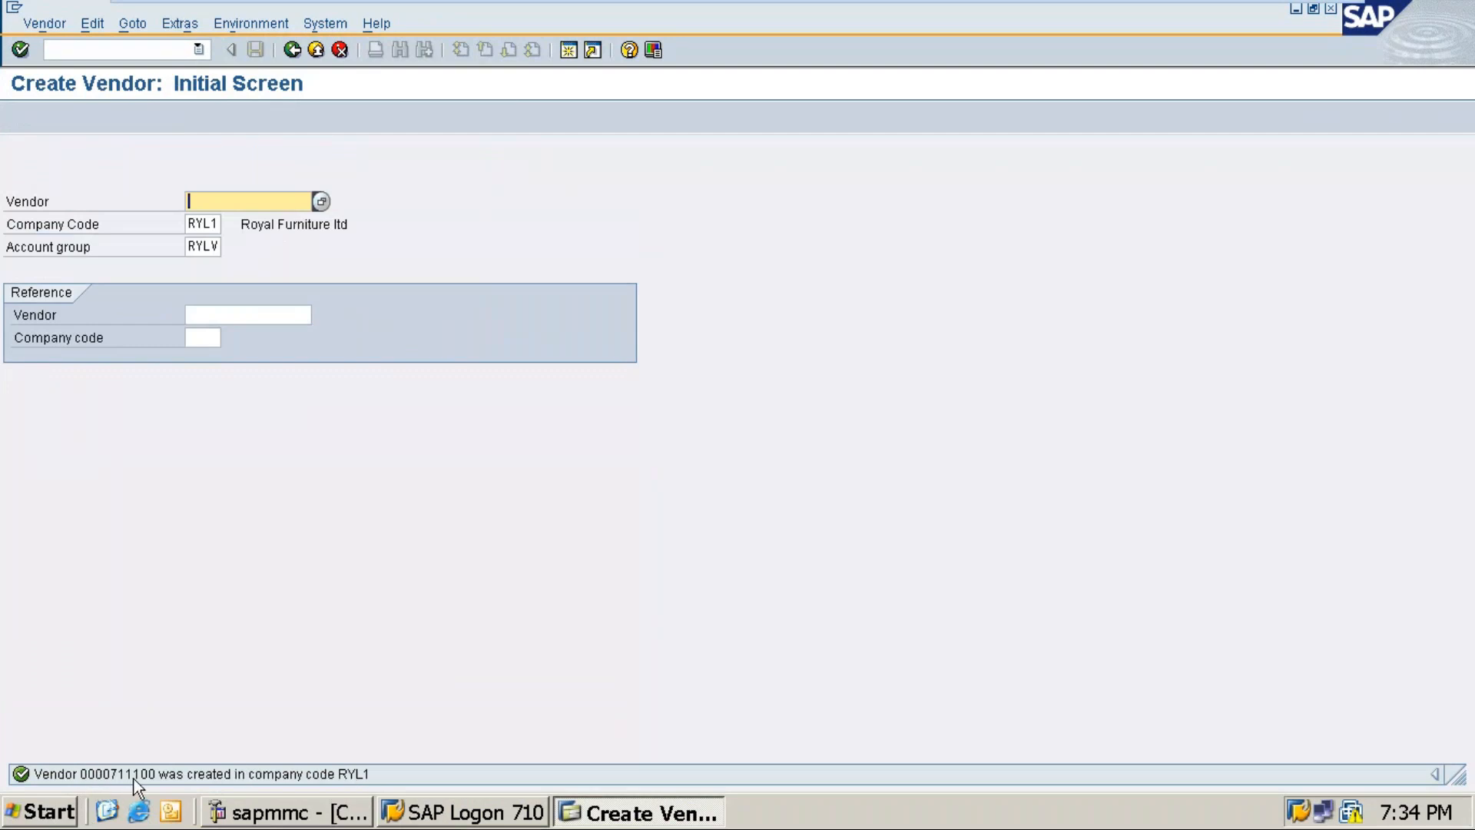
# Step: Copy 'Manya Logistics pvt ltd' from the Word vendor list and return to SAP's Create Vendor screen
pyautogui.moveTo(1275, 9)
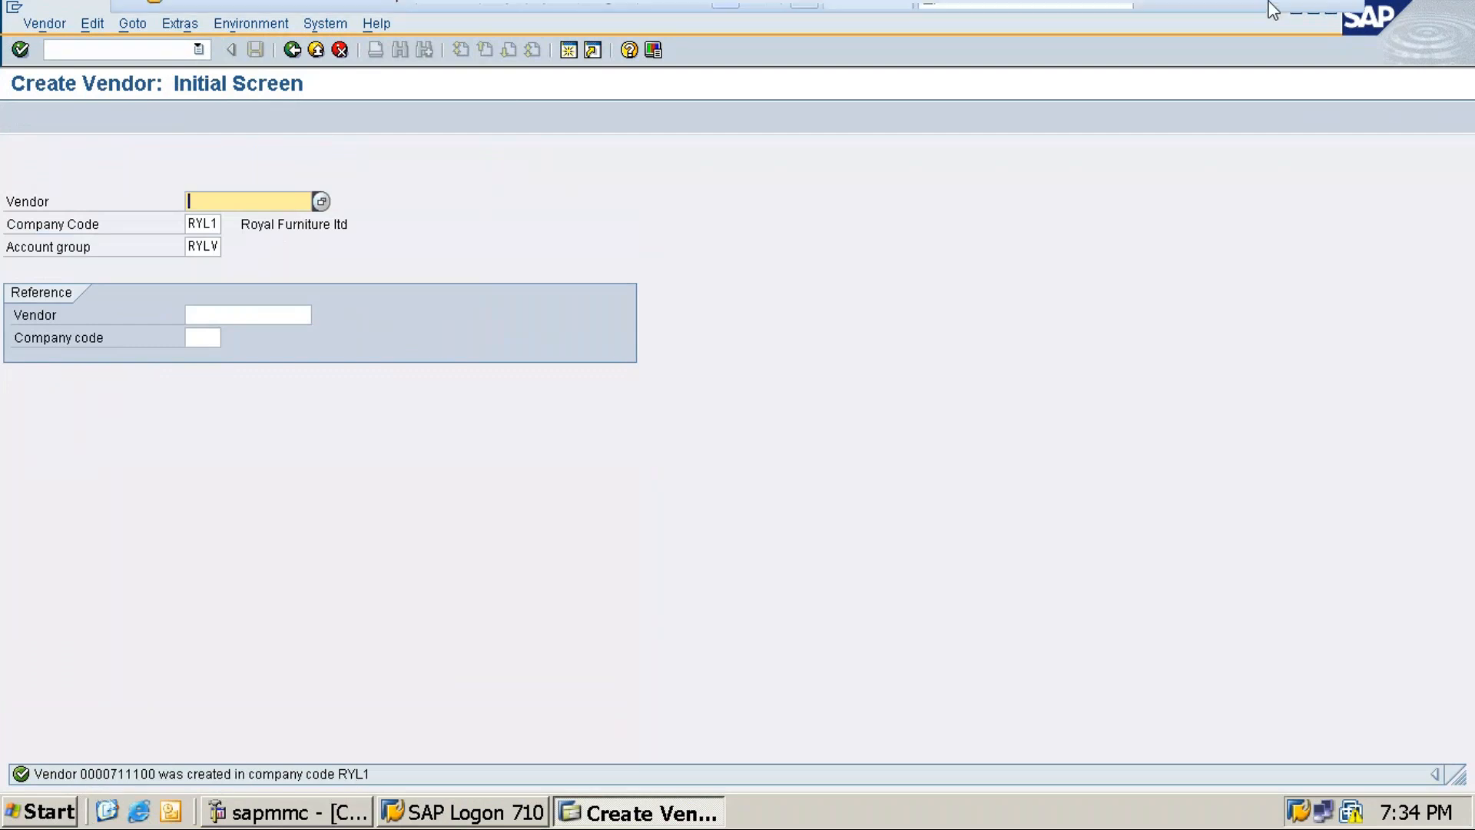
pyautogui.click(1291, 18)
pyautogui.scroll(10, 742, 500)
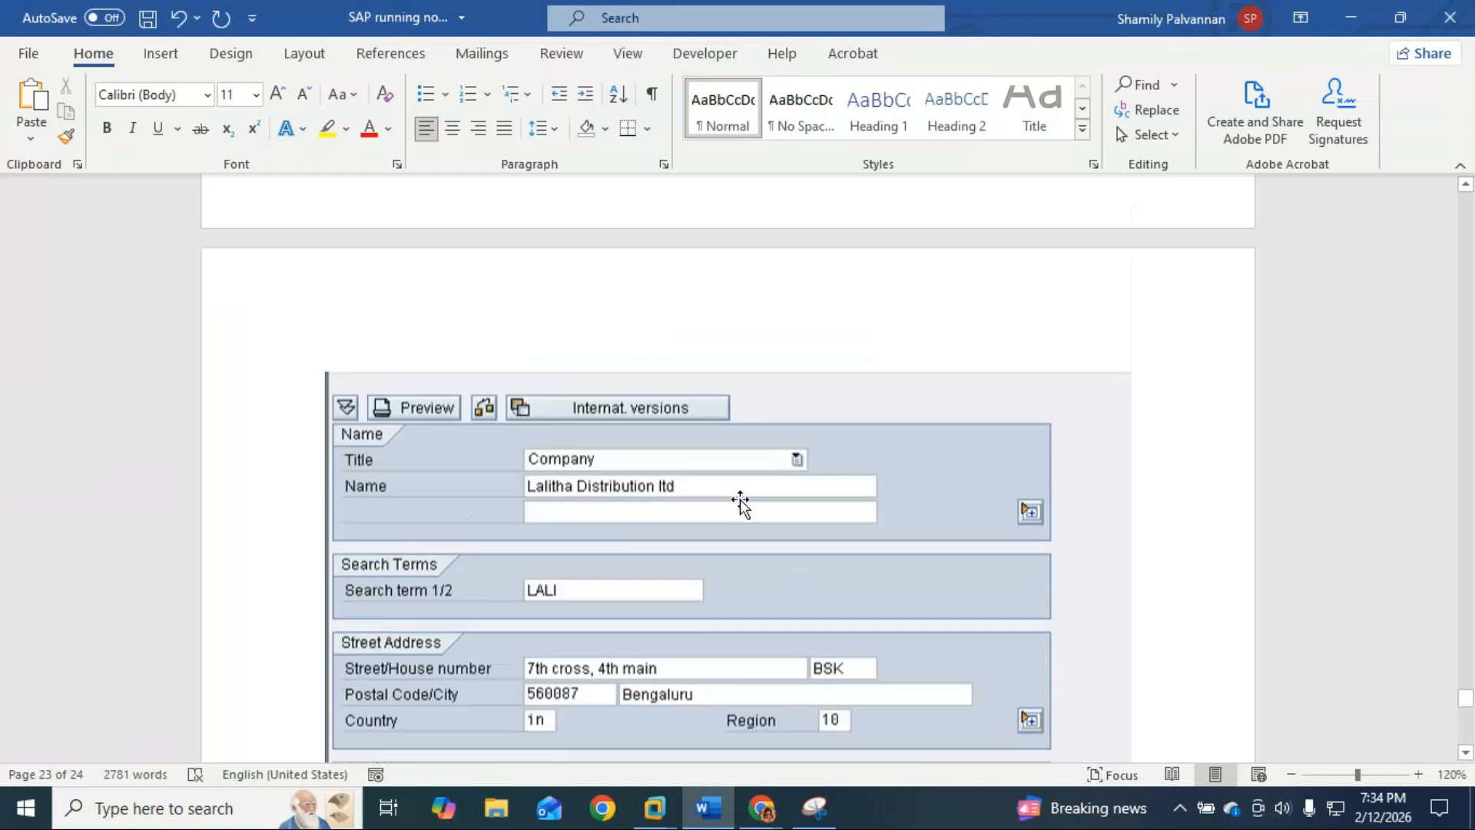
pyautogui.scroll(15, 742, 500)
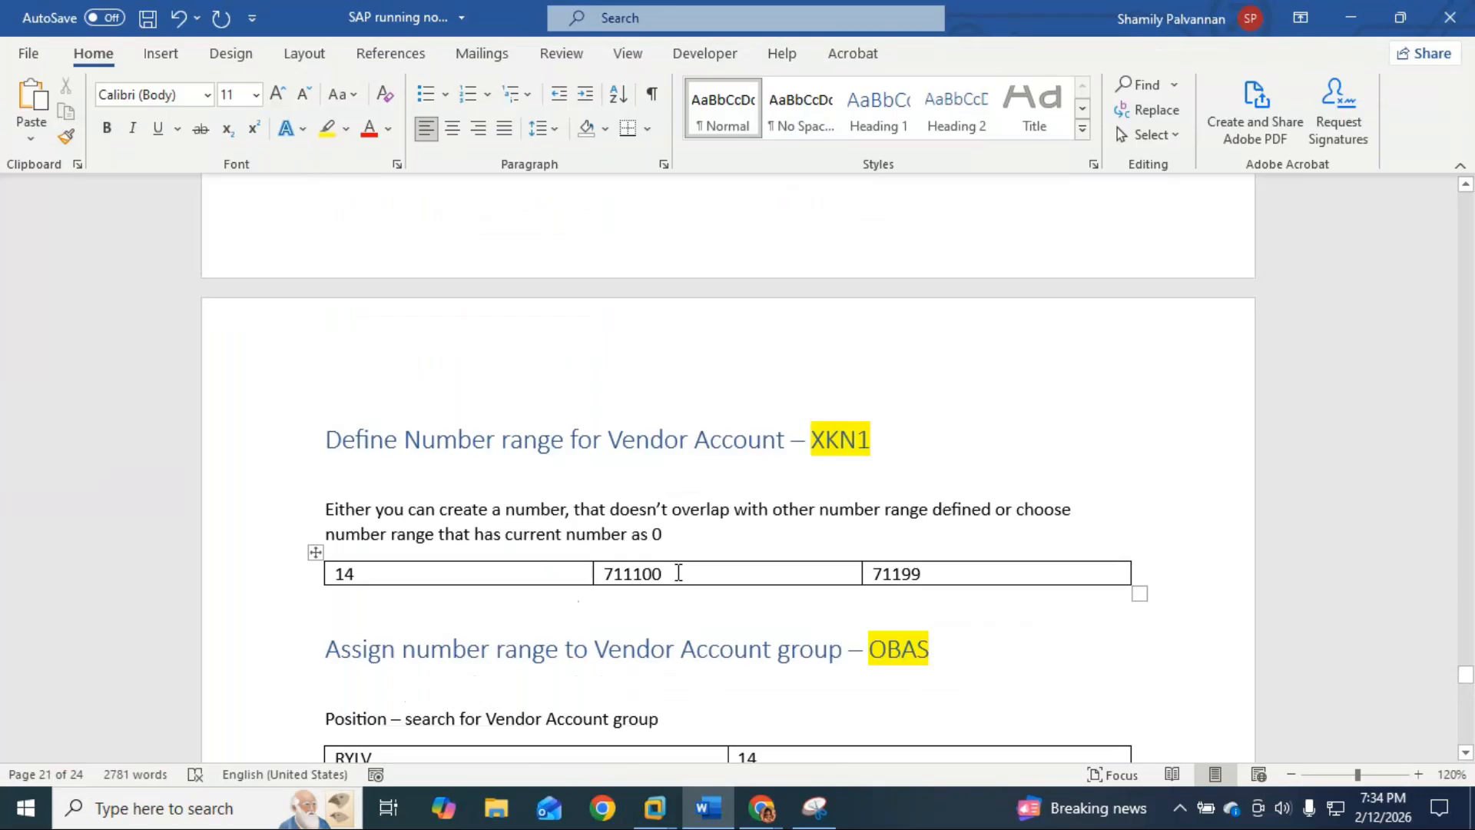
pyautogui.scroll(8, 679, 572)
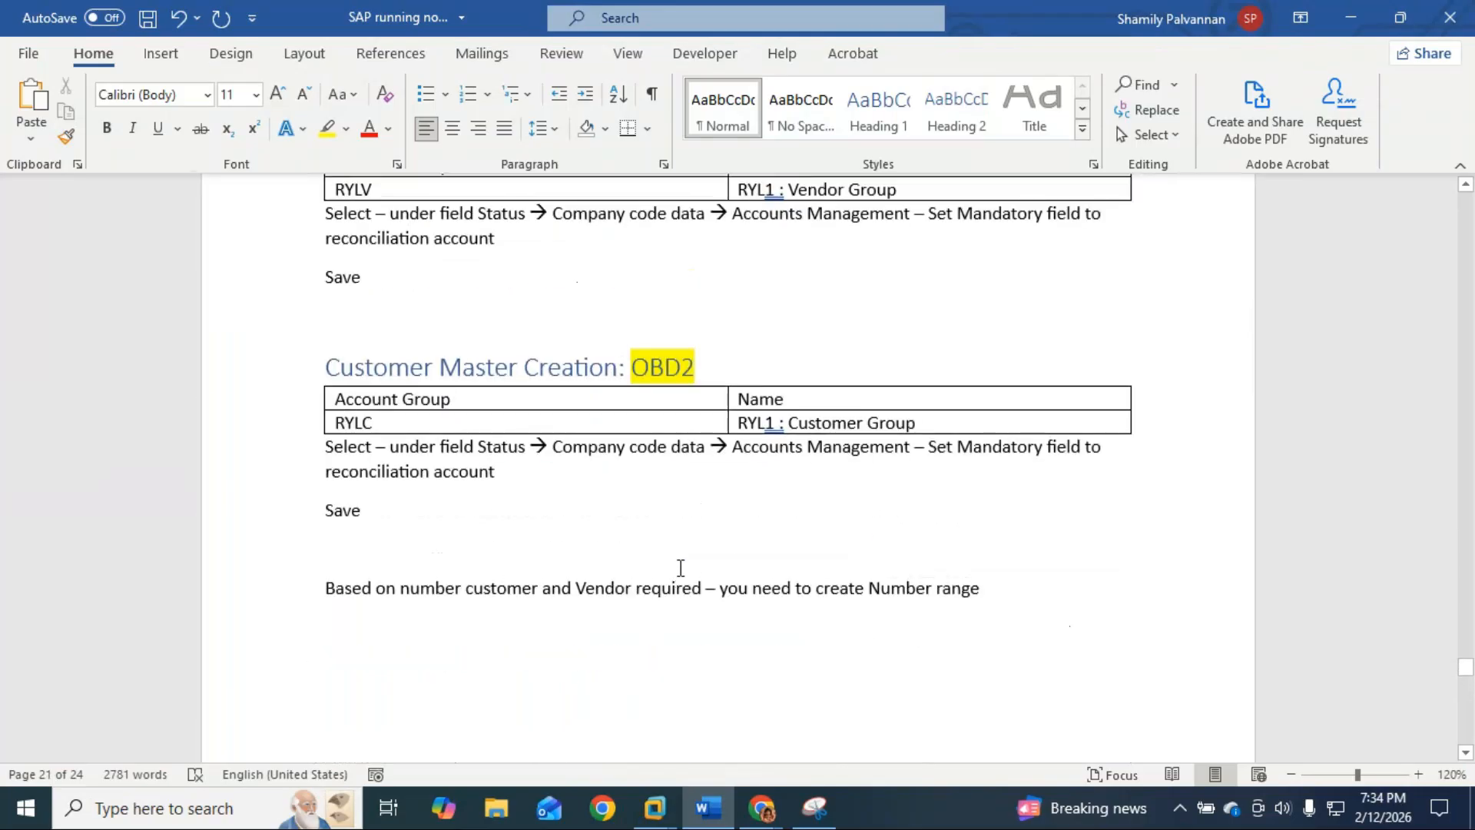
pyautogui.scroll(-9, 680, 569)
pyautogui.scroll(-15, 683, 560)
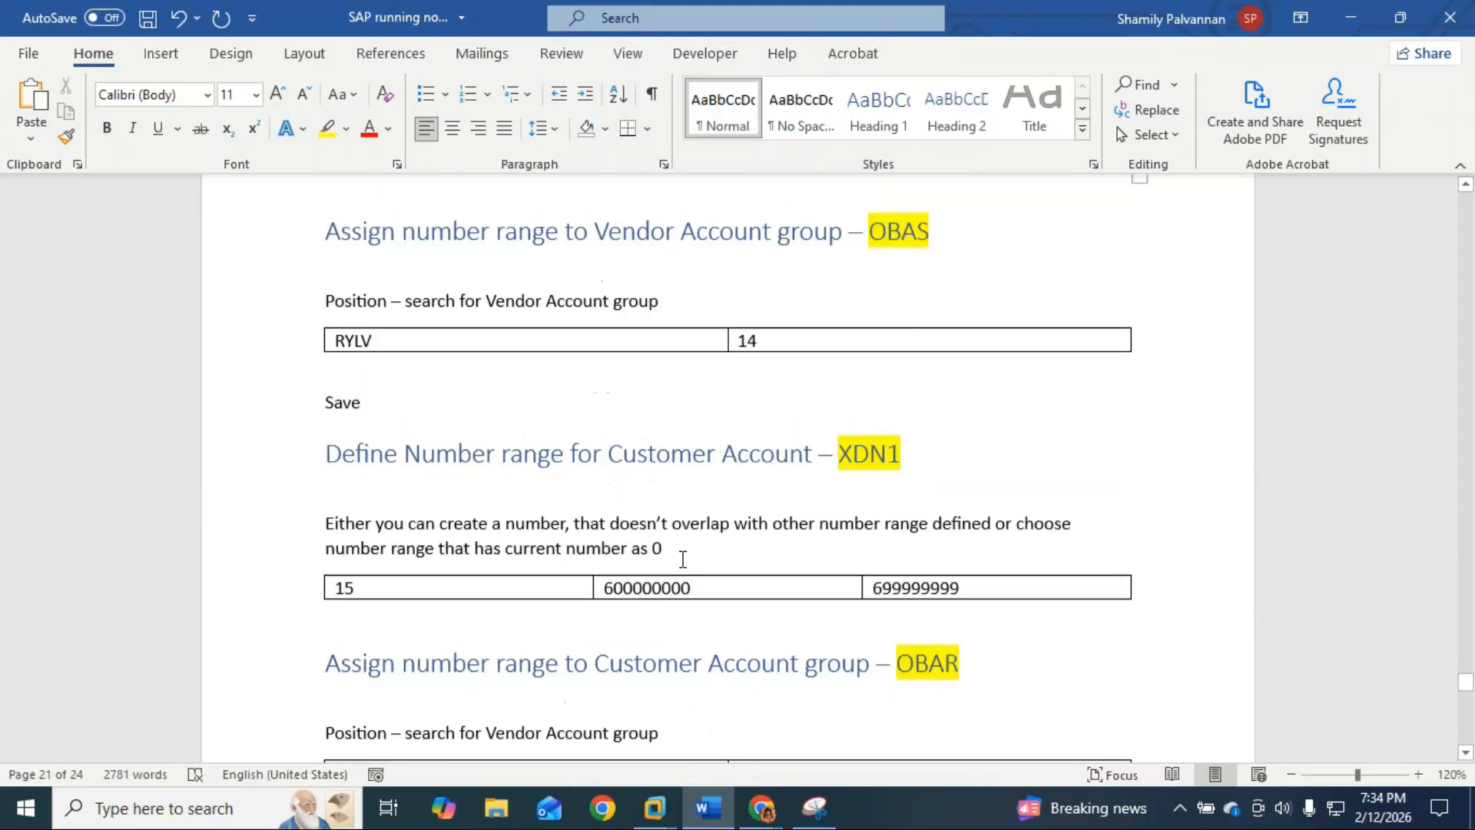
pyautogui.scroll(-15, 687, 542)
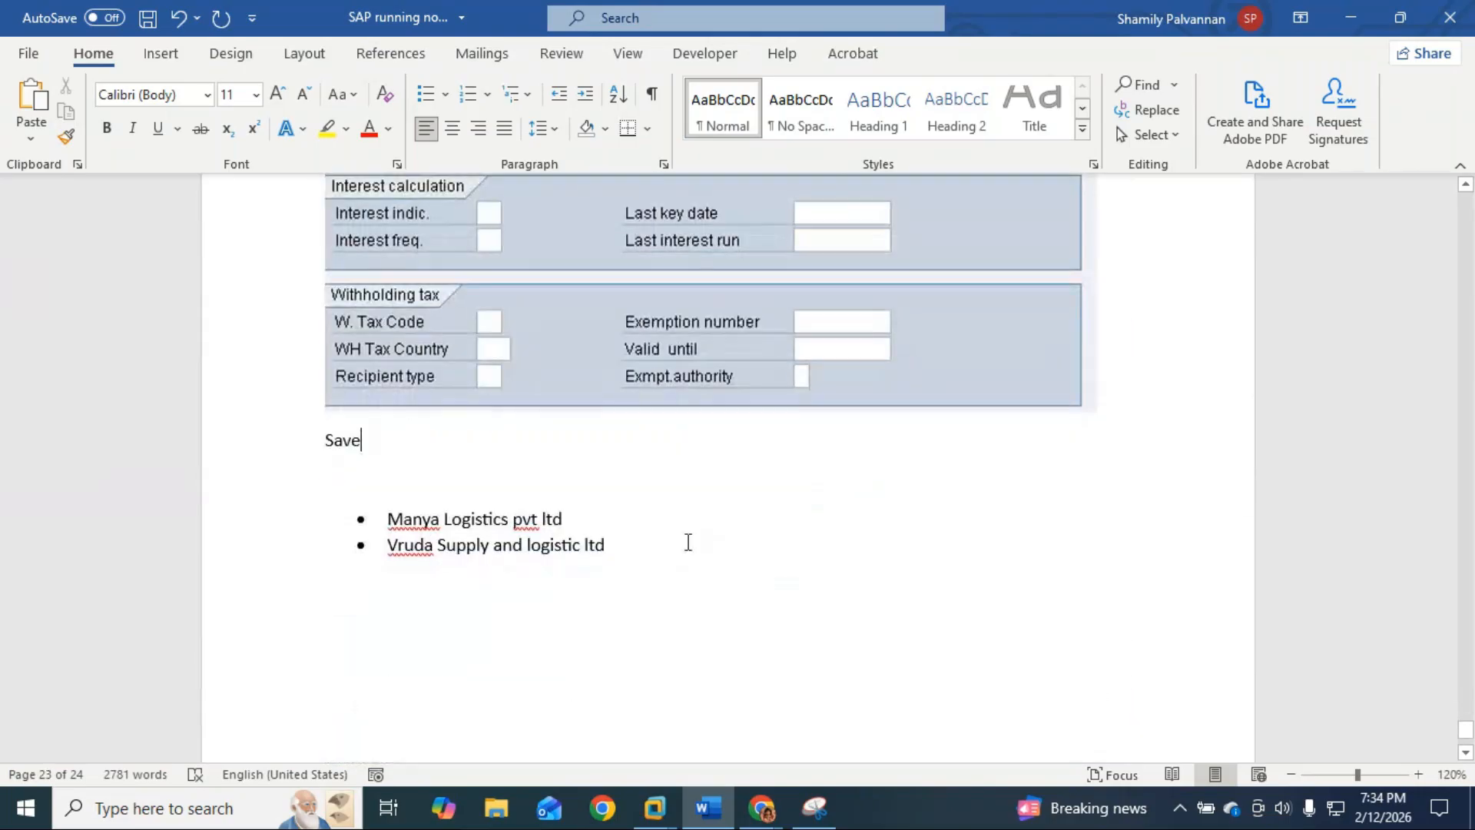
pyautogui.moveTo(567, 520); pyautogui.dragTo(388, 520)
pyautogui.hotkey('ctrl', 'c')
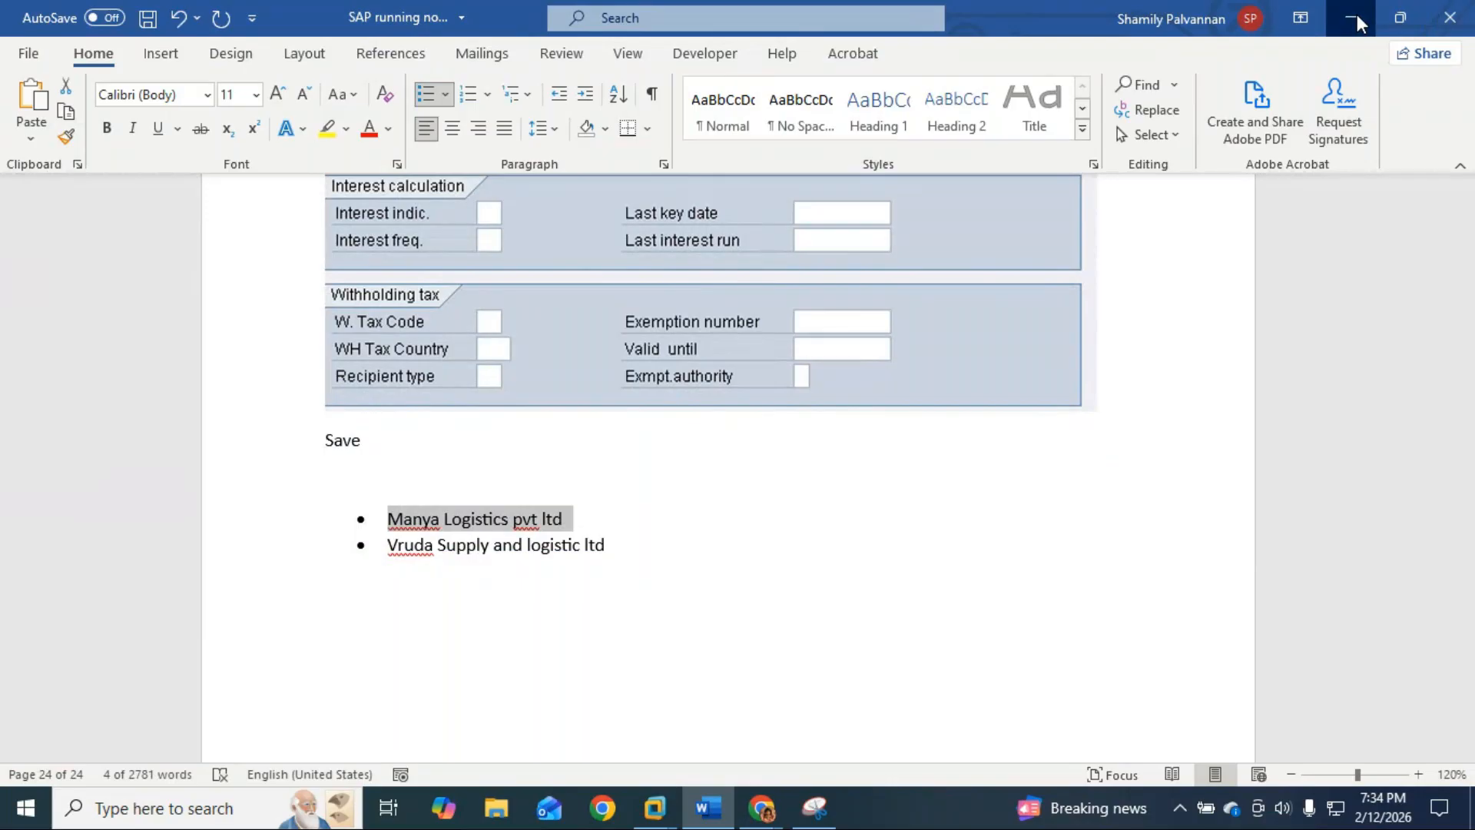
pyautogui.click(1357, 13)
pyautogui.click(778, 690)
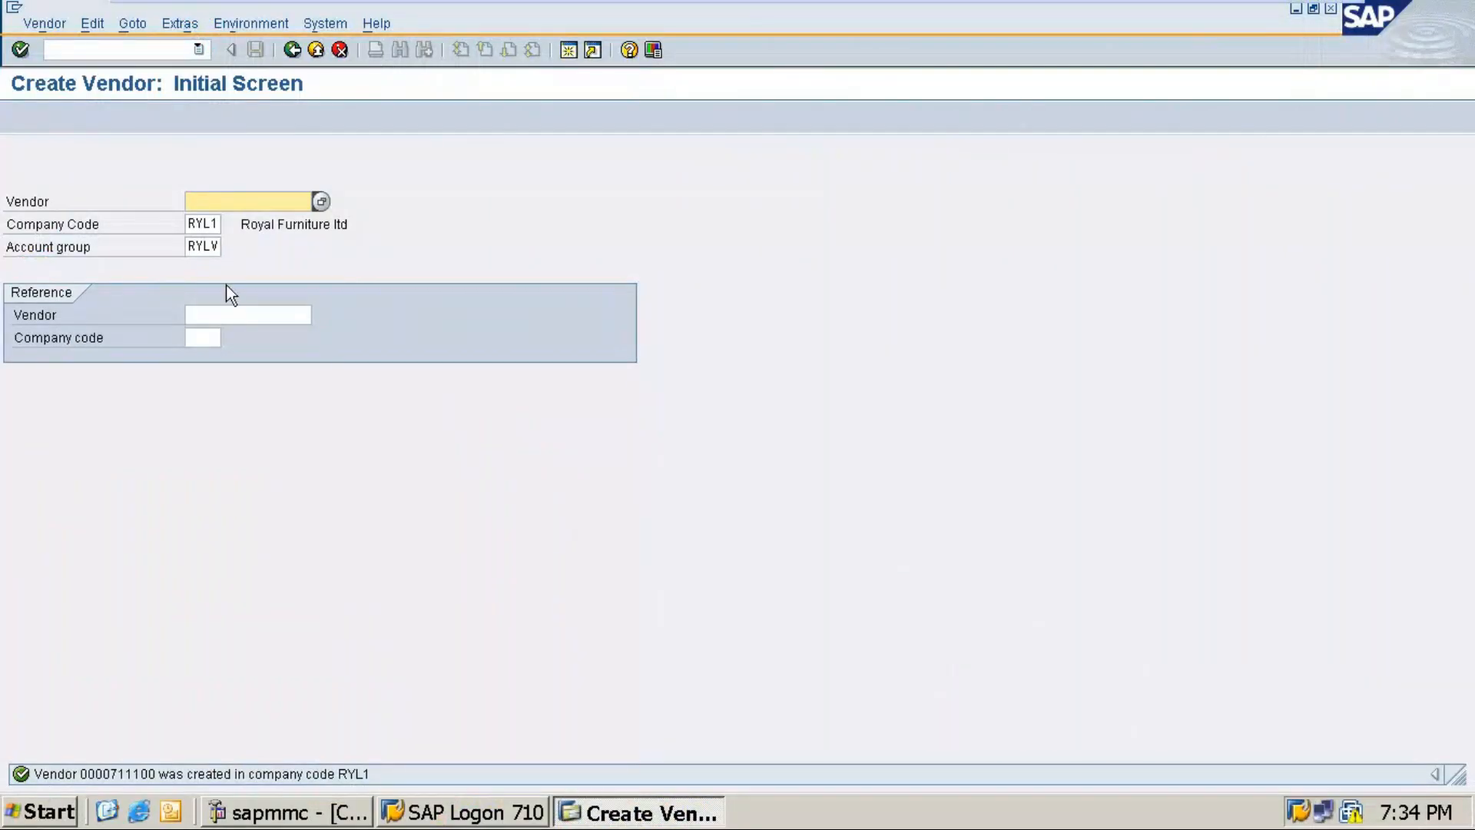
# Step: On the vendor address screen, set title Company and paste the name 'Manya Logistics pvt ltd' without the bullet
pyautogui.moveTo(1223, 4)
pyautogui.click(201, 246)
pyautogui.press('Return')
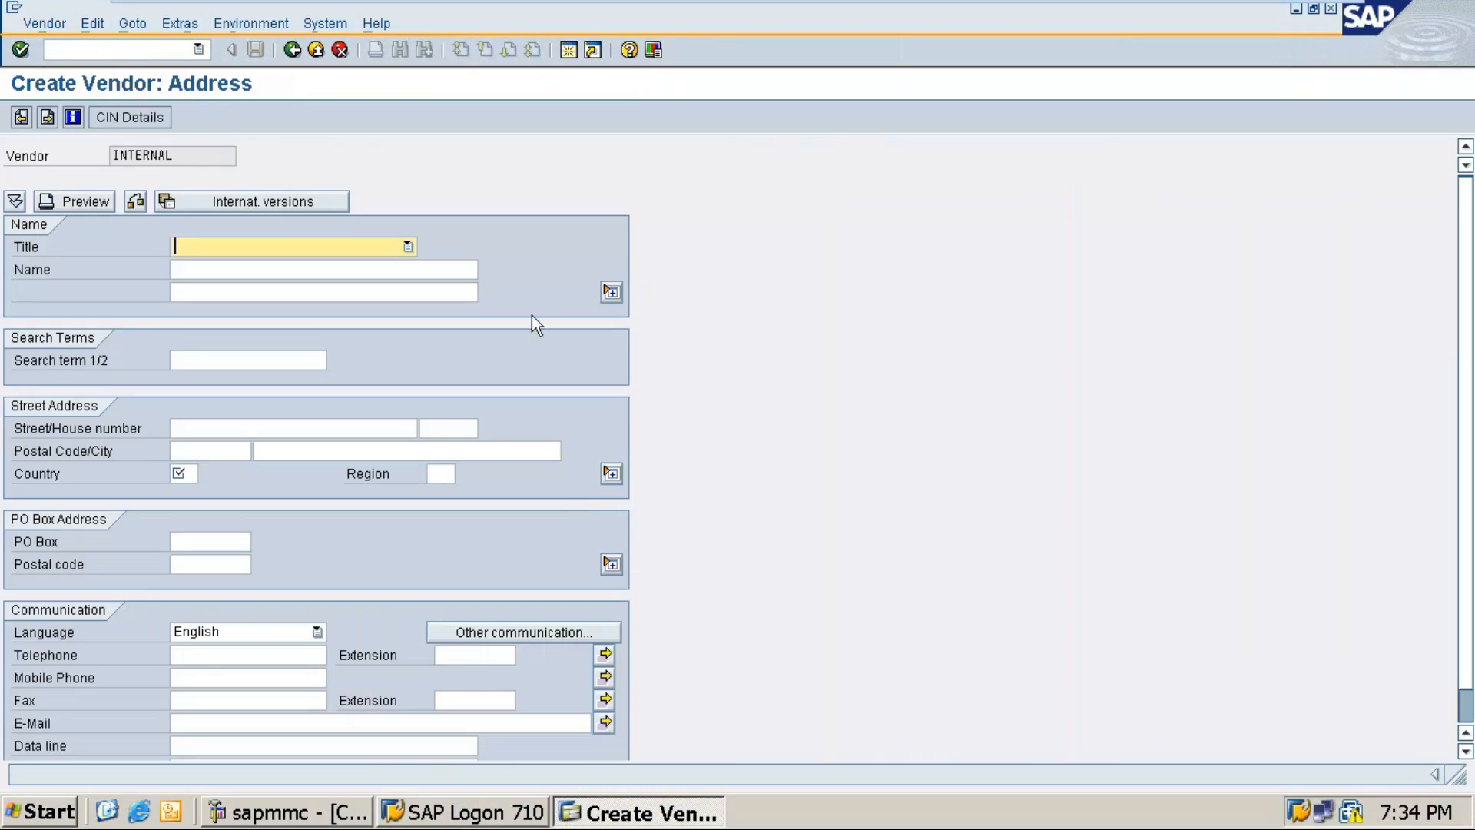
pyautogui.press('Down')
pyautogui.click(196, 274)
pyautogui.hotkey('ctrl', 'v')
pyautogui.press('Home')
pyautogui.press('Delete')
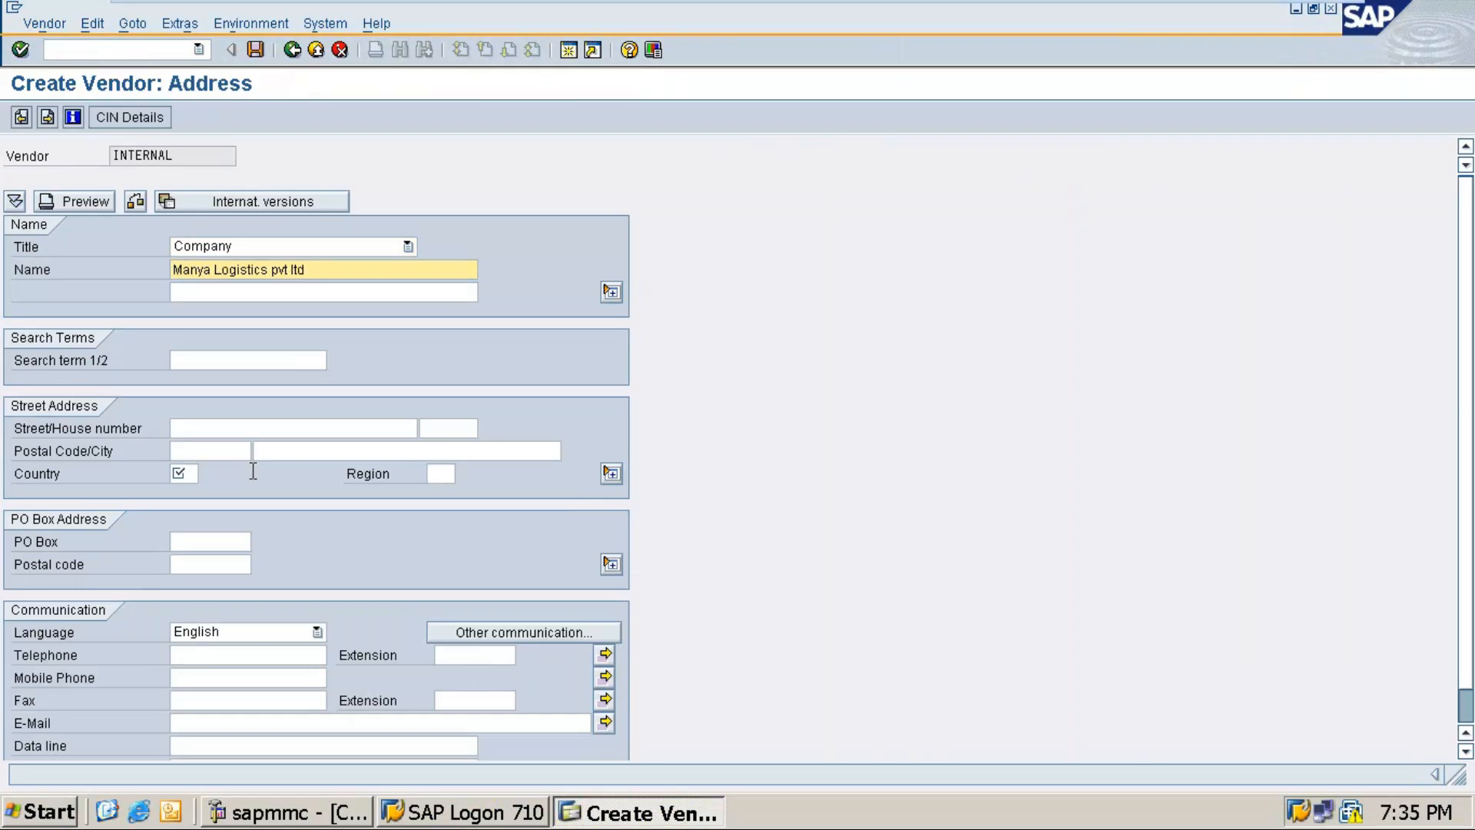
# Step: Enter search term MANY, street '1st cruss', house number BLR, postal code 560014 and city bengaluru
pyautogui.click(198, 359)
pyautogui.write('MANY')
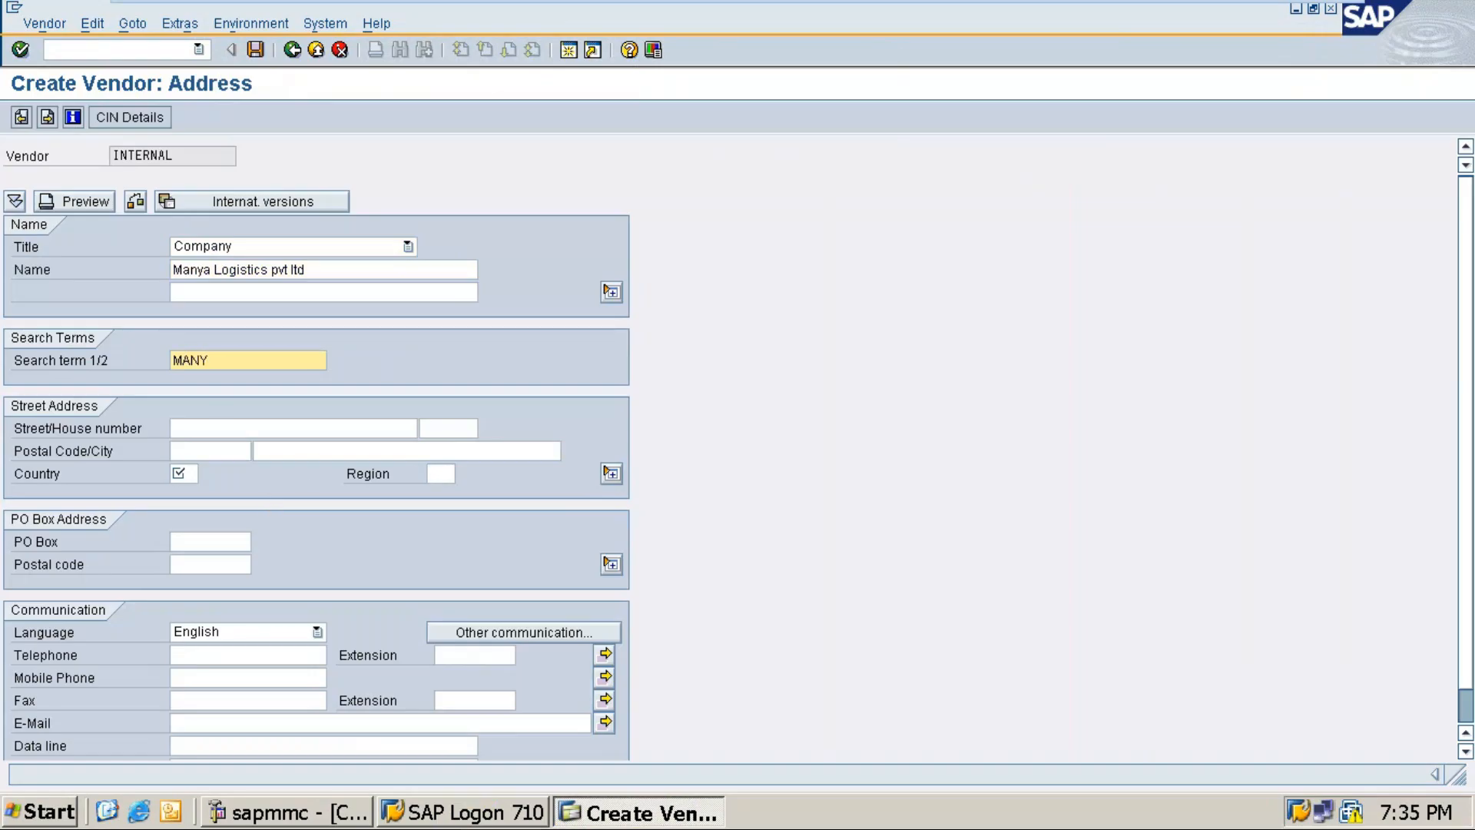
pyautogui.click(211, 419)
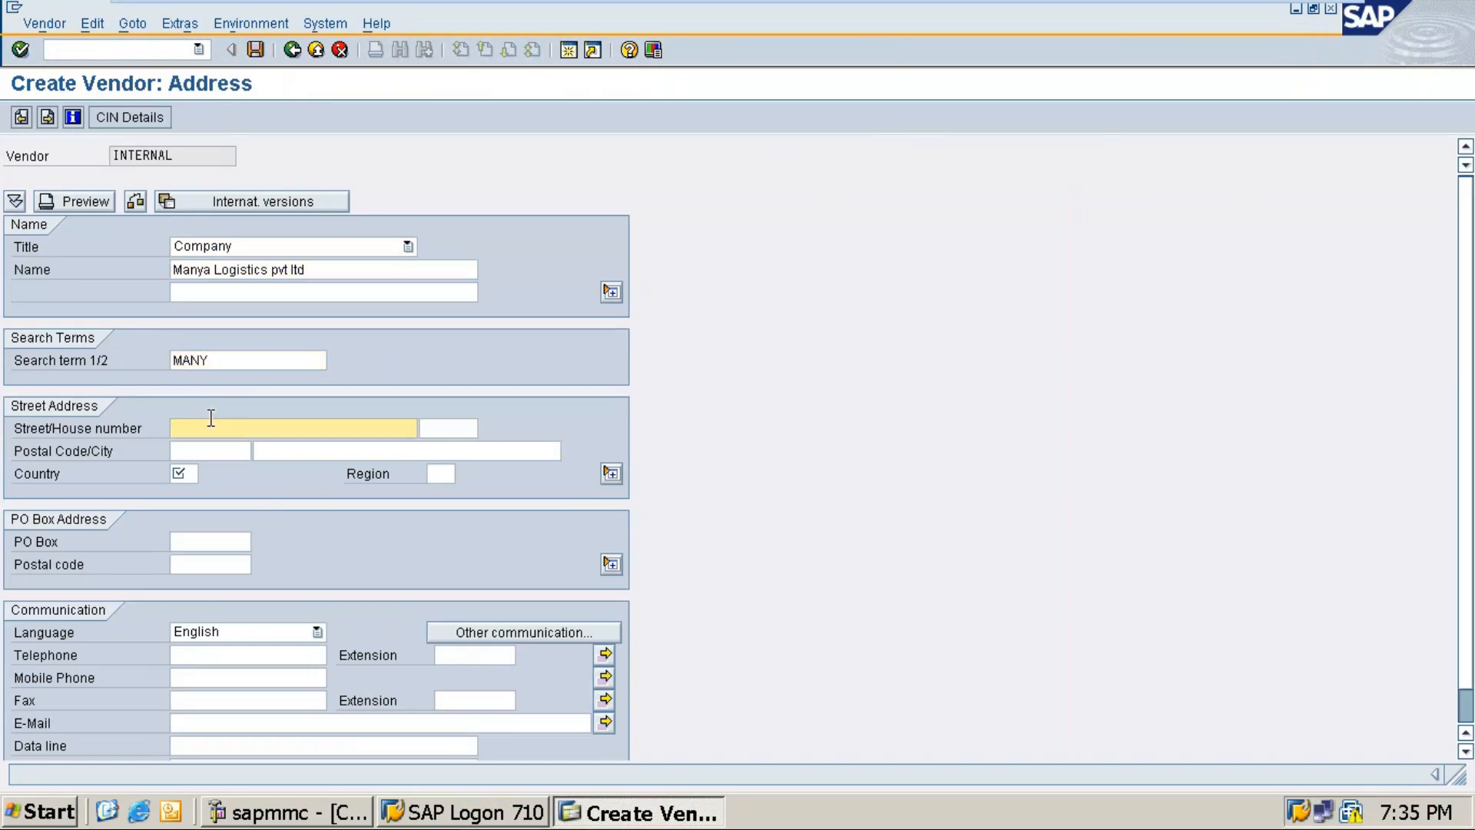
pyautogui.write('1st cru')
pyautogui.write('ss')
pyautogui.press('Tab')
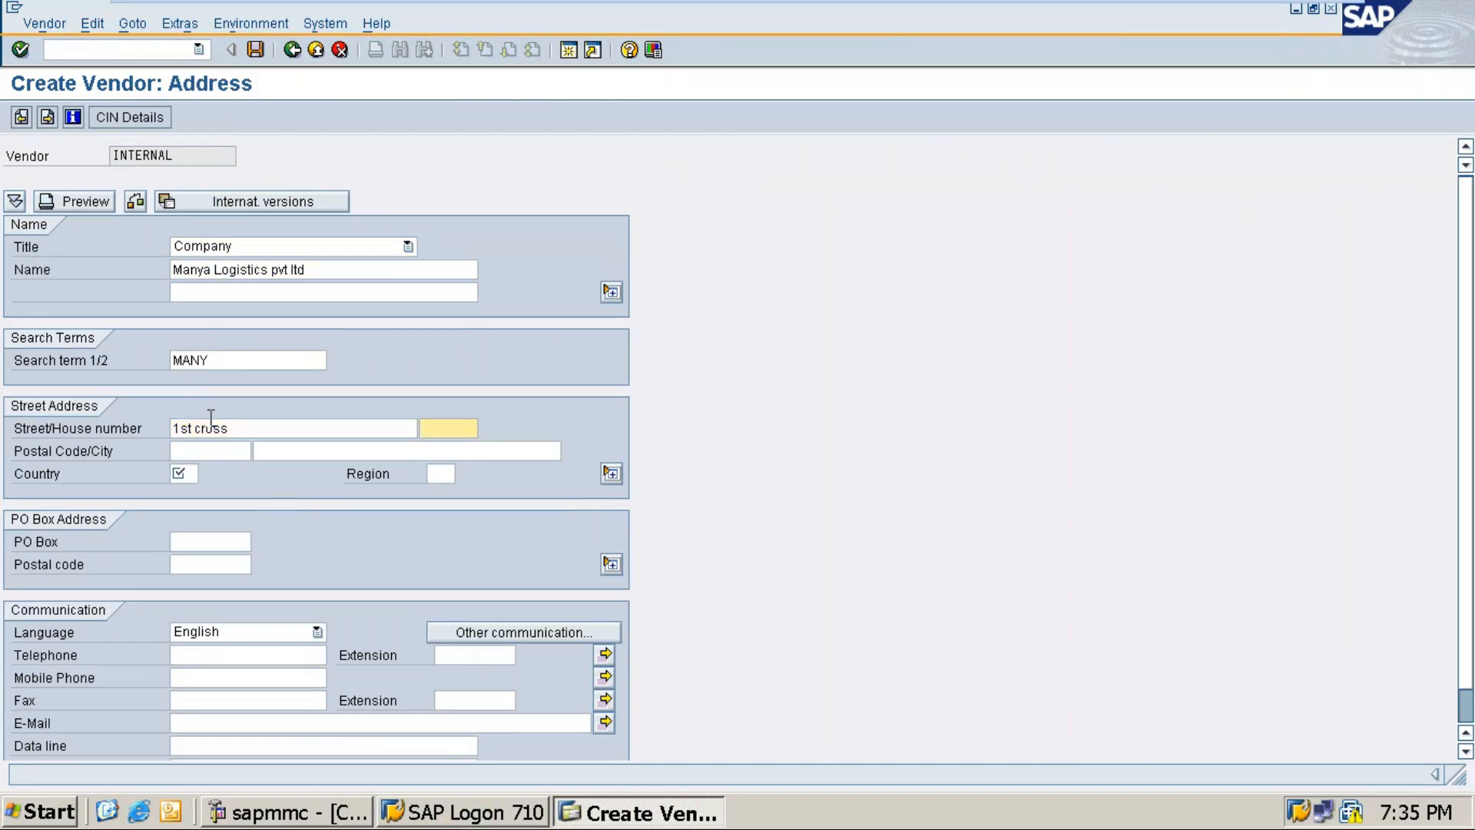
pyautogui.write('BLR')
pyautogui.click(197, 453)
pyautogui.write('560014')
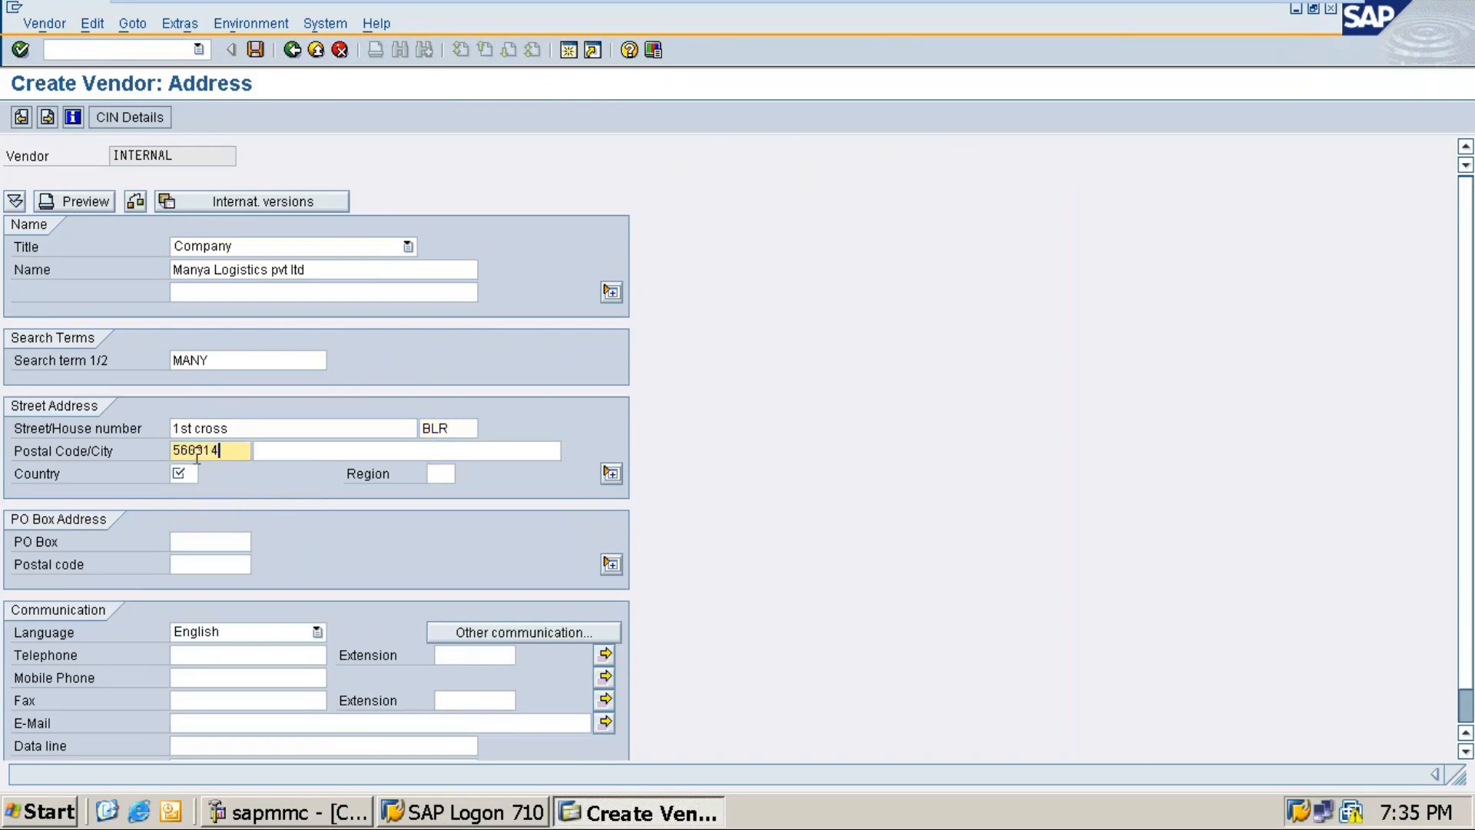
pyautogui.press('Tab')
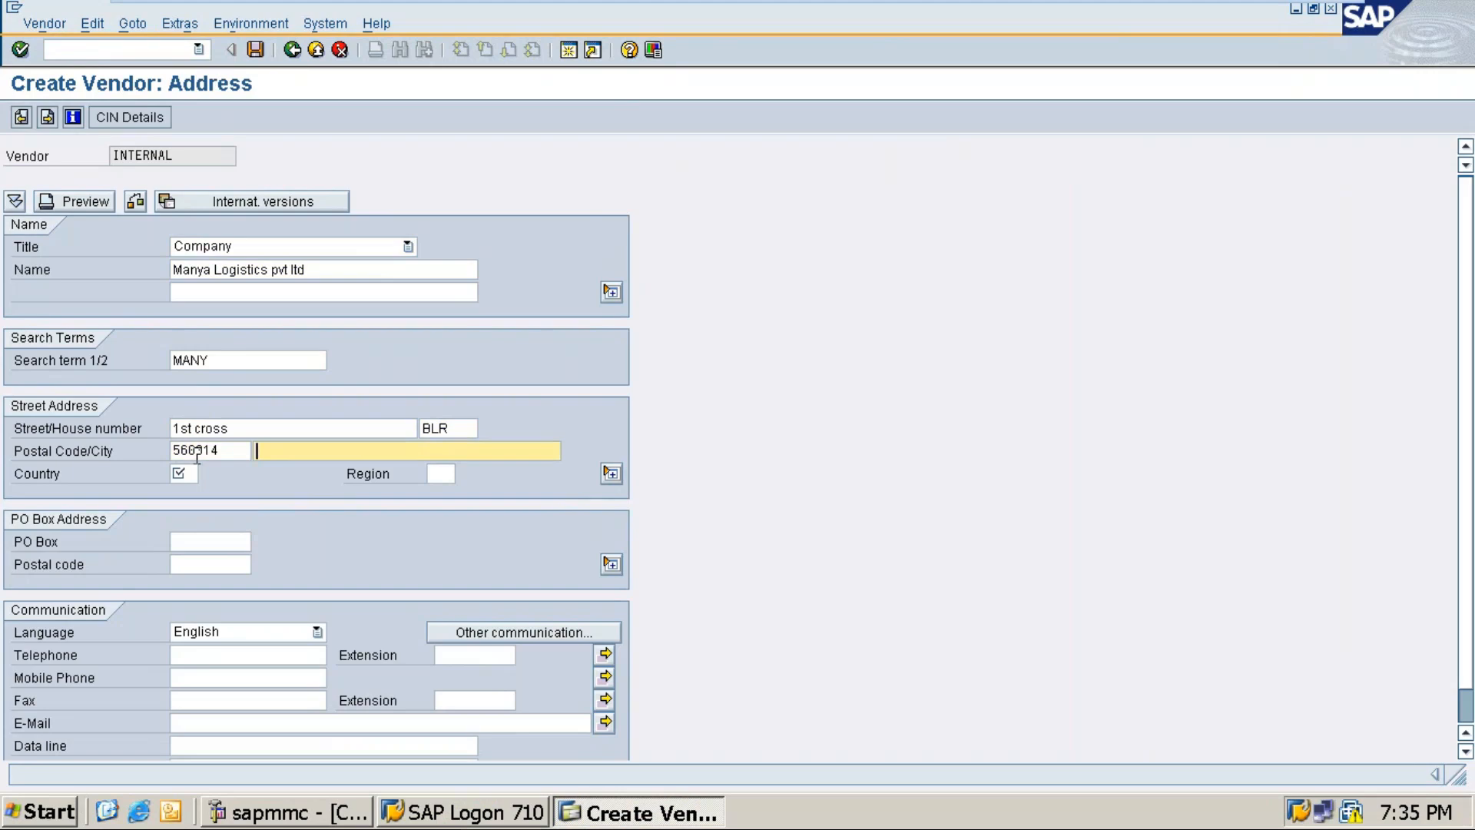
pyautogui.write('Ben')
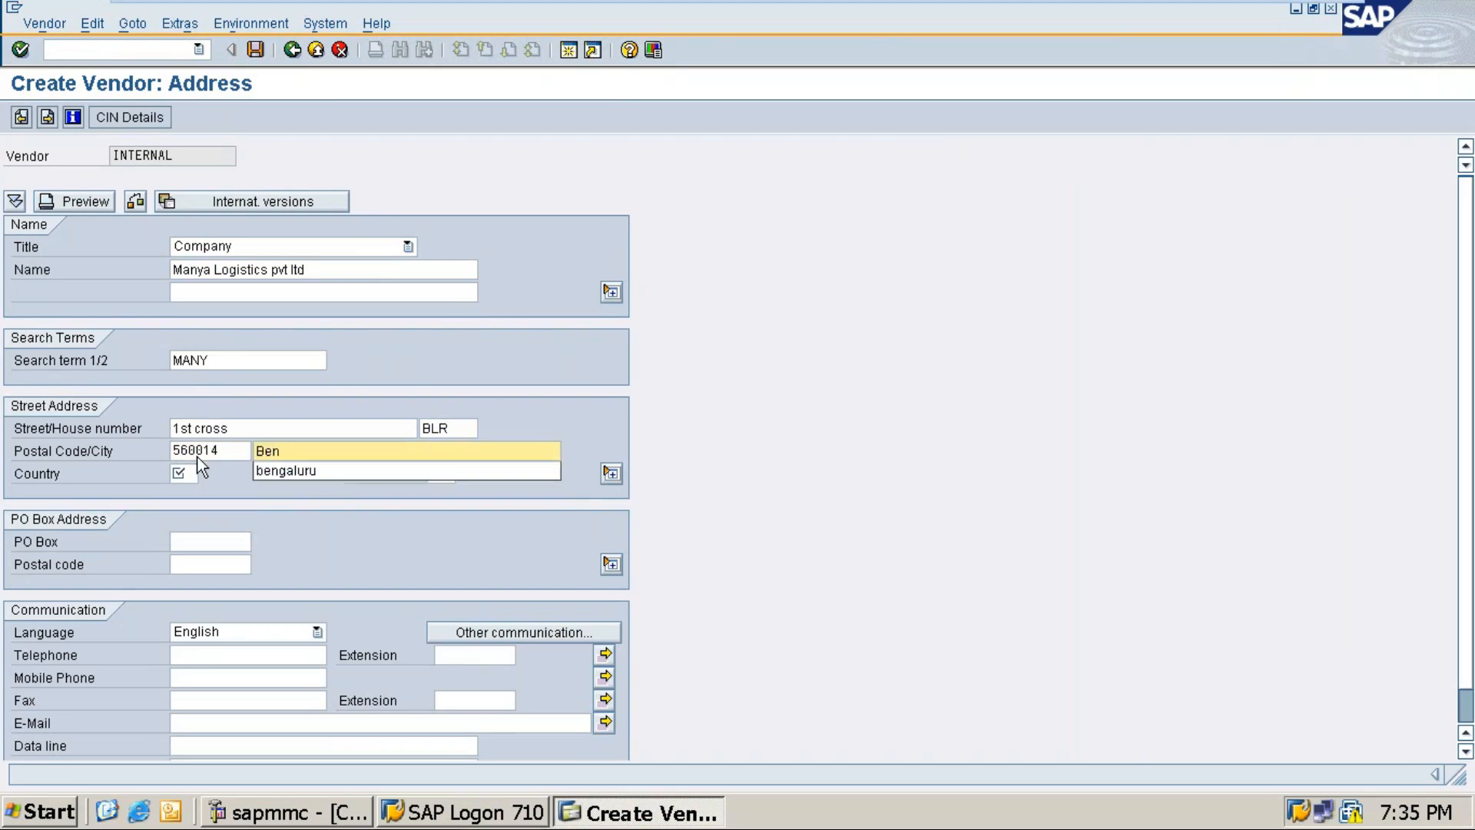
pyautogui.click(256, 469)
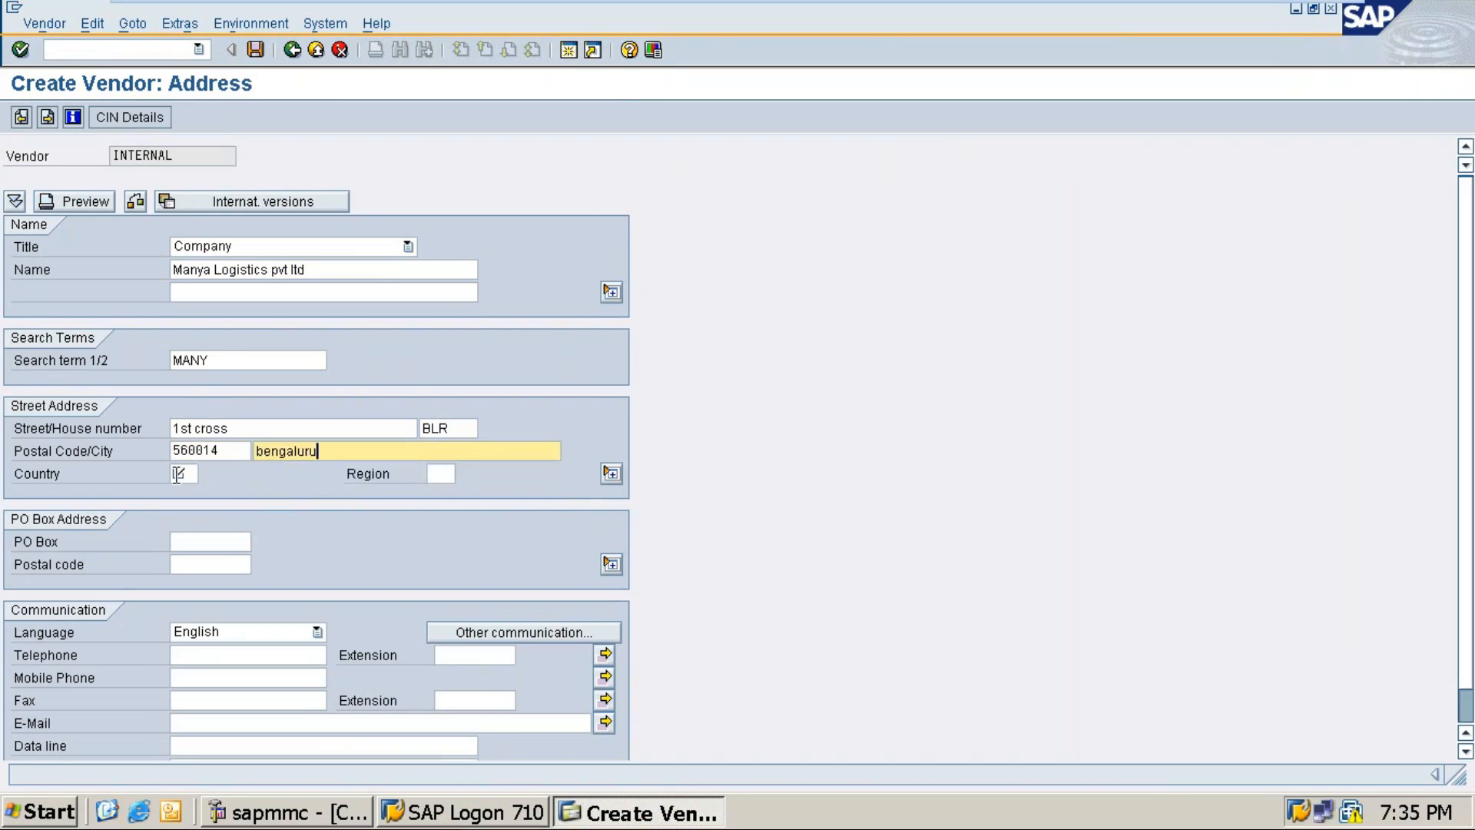
pyautogui.click(175, 474)
pyautogui.write('in')
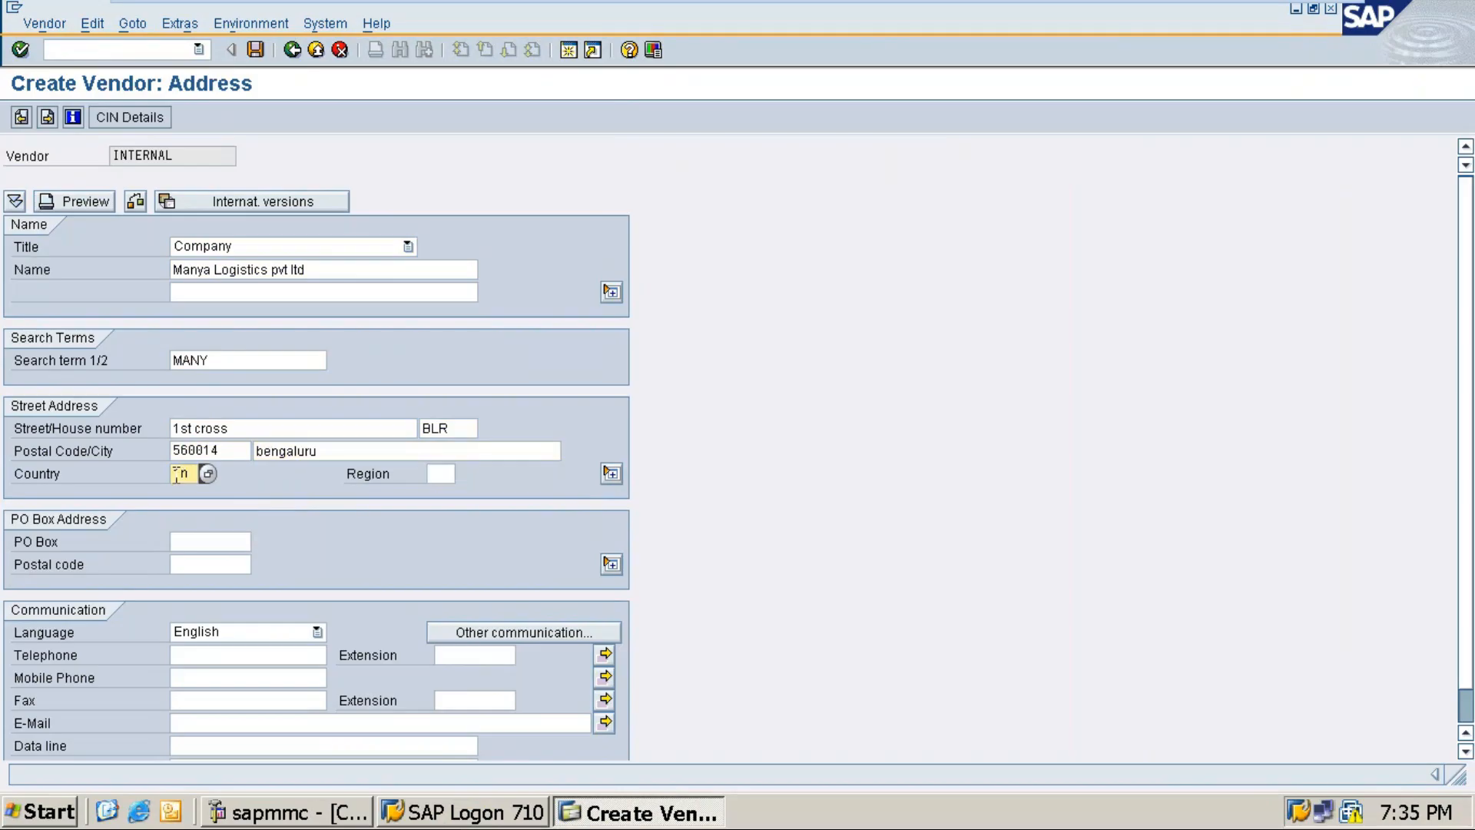
pyautogui.press('Tab')
pyautogui.write('10')
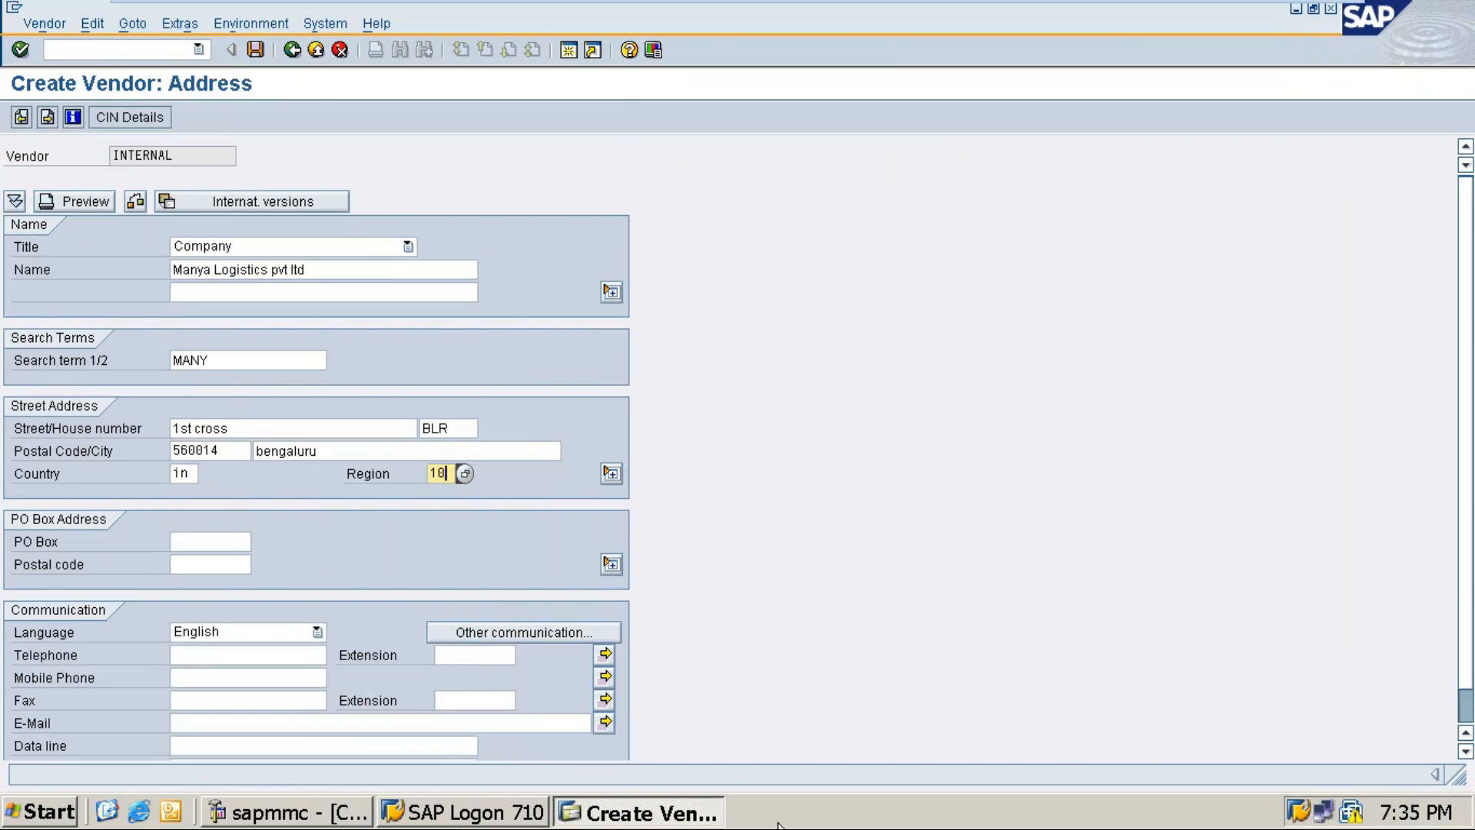
pyautogui.scroll(-2, 358, 652)
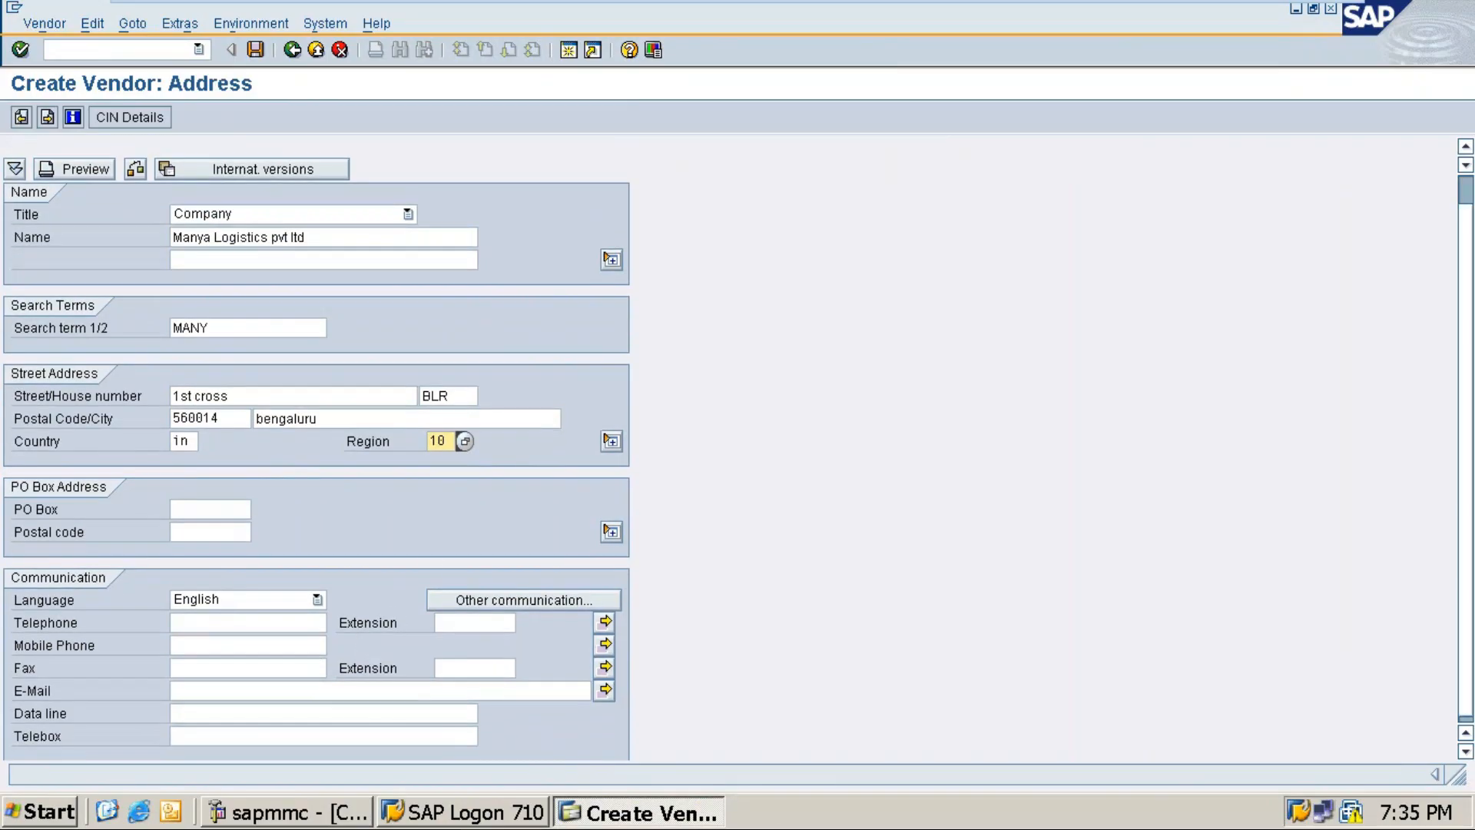
pyautogui.click(200, 648)
pyautogui.write('999999')
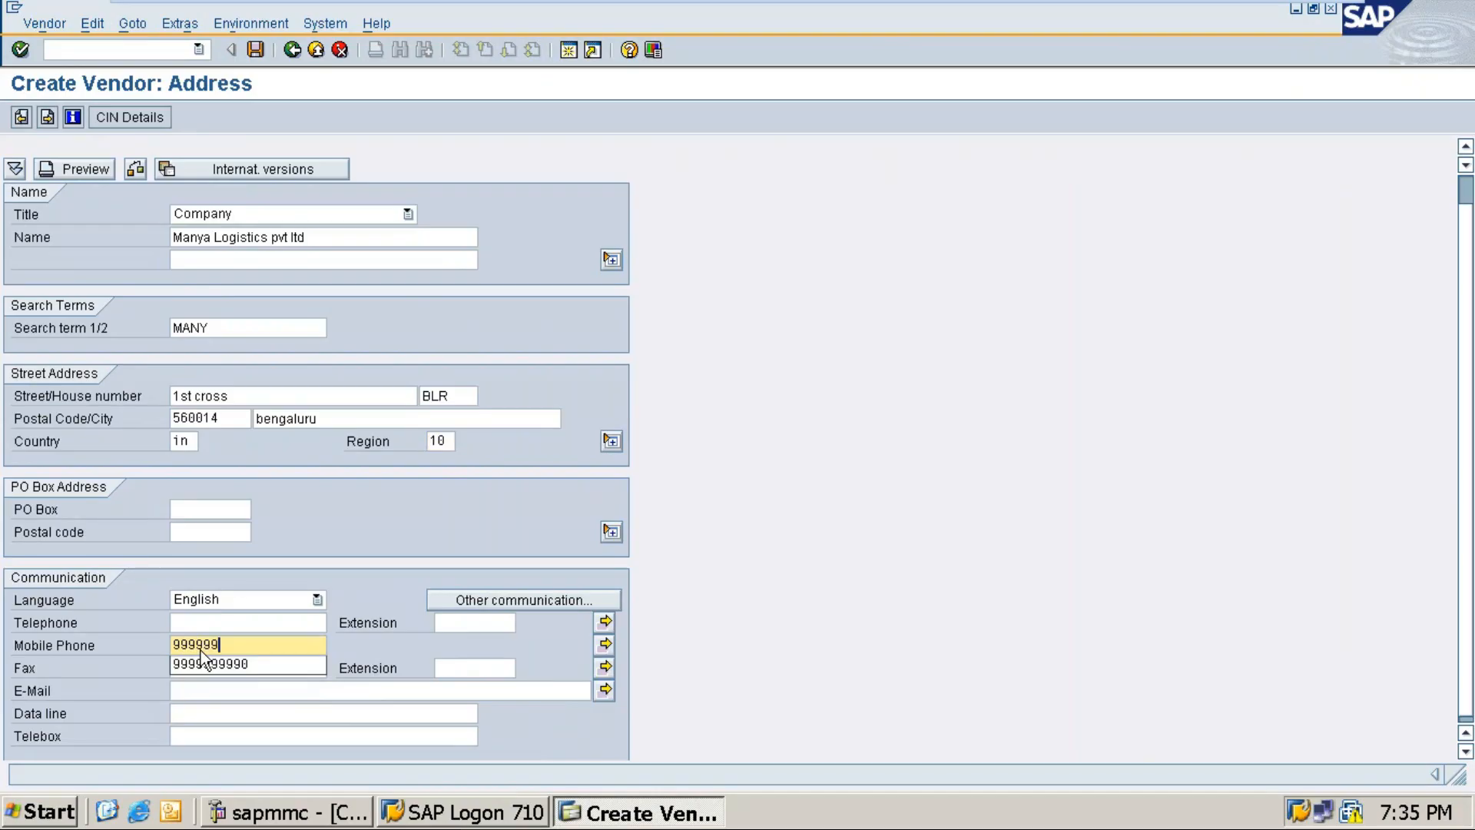
pyautogui.write('9999')
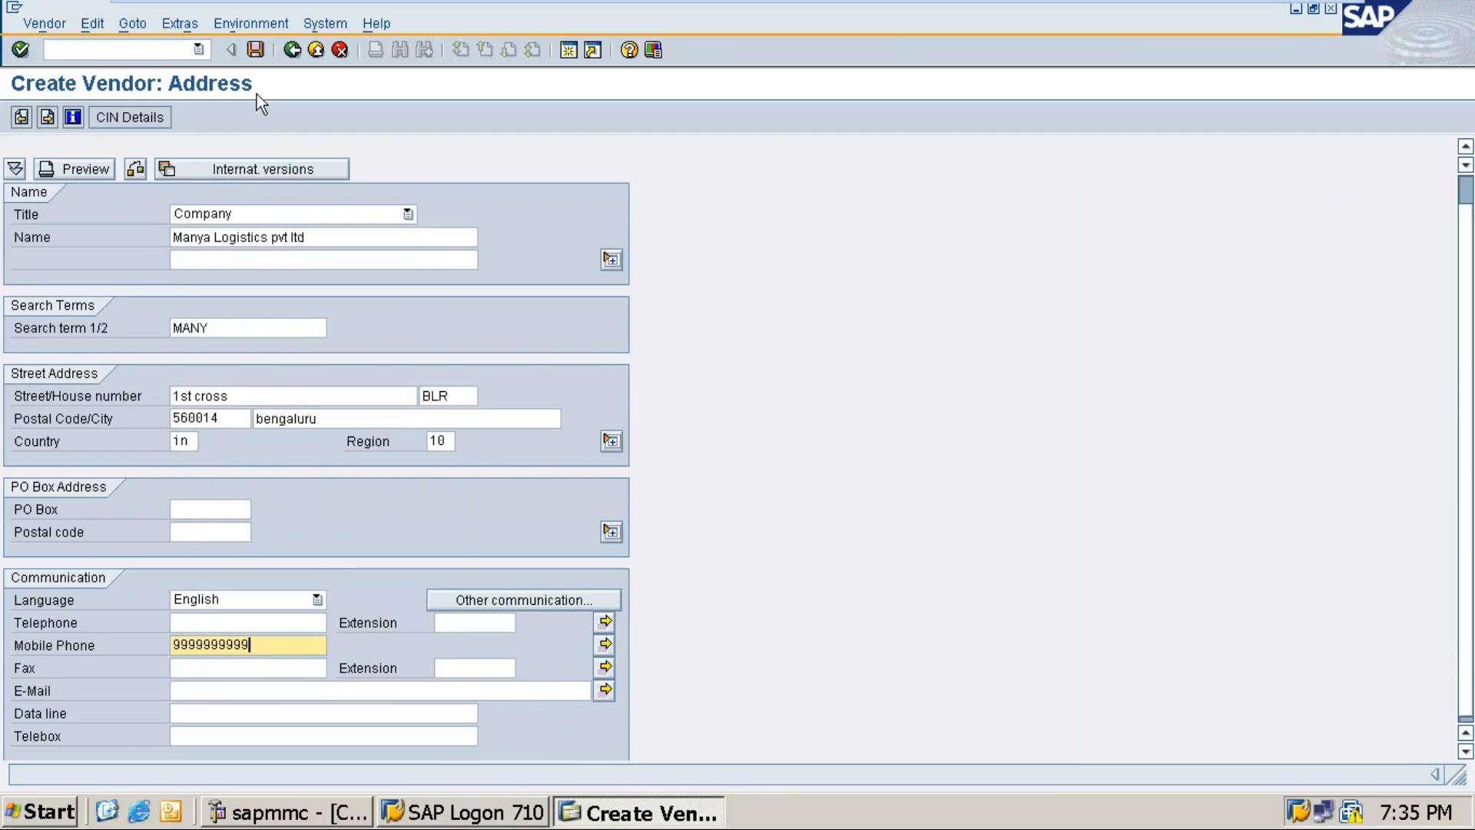
pyautogui.click(256, 49)
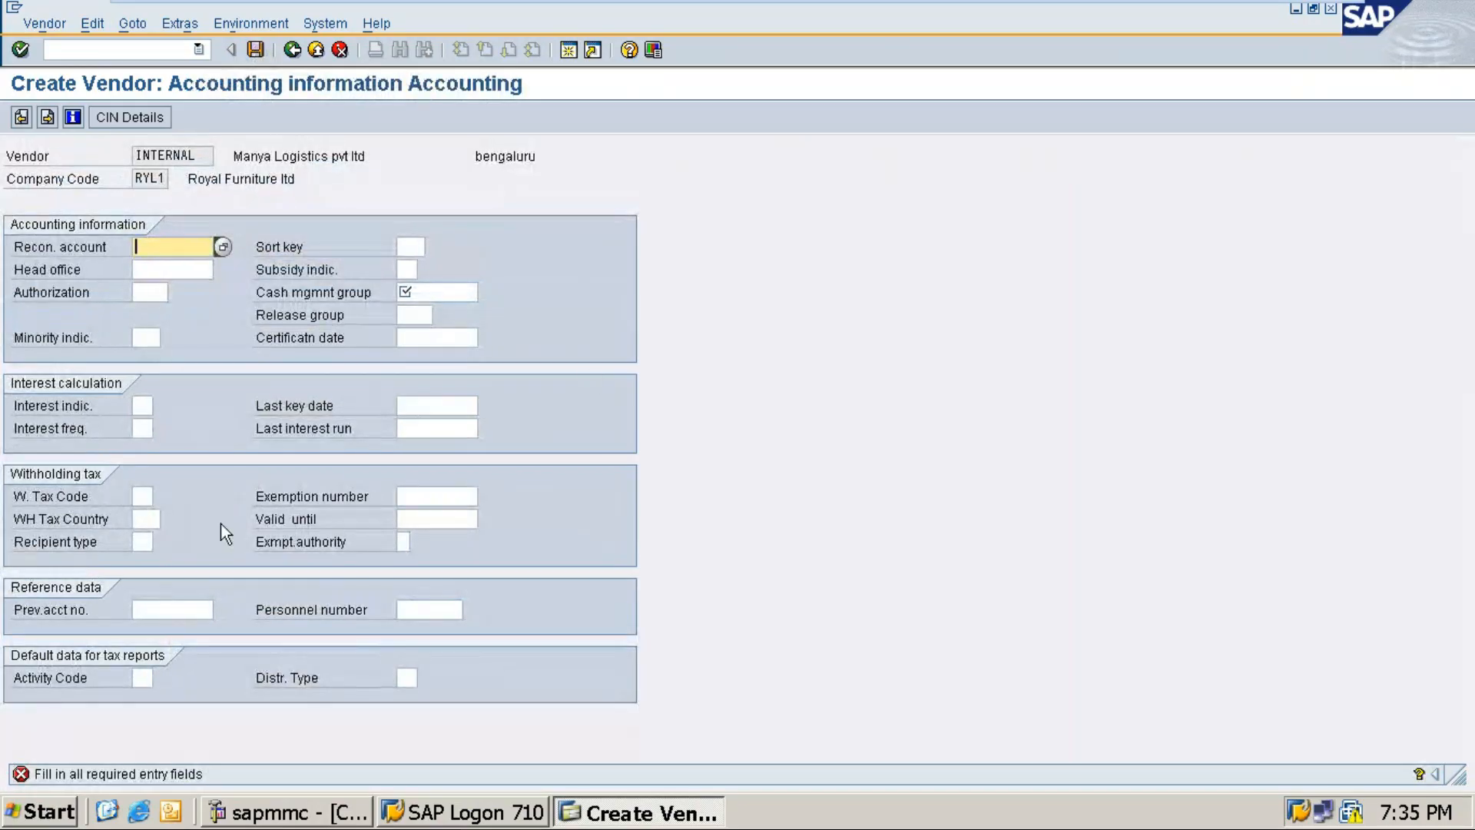
pyautogui.click(1281, 15)
# Step: Trim the 'Enter for the screen' line and add 'Press Save button - you get the below screen' beneath it
pyautogui.click(708, 807)
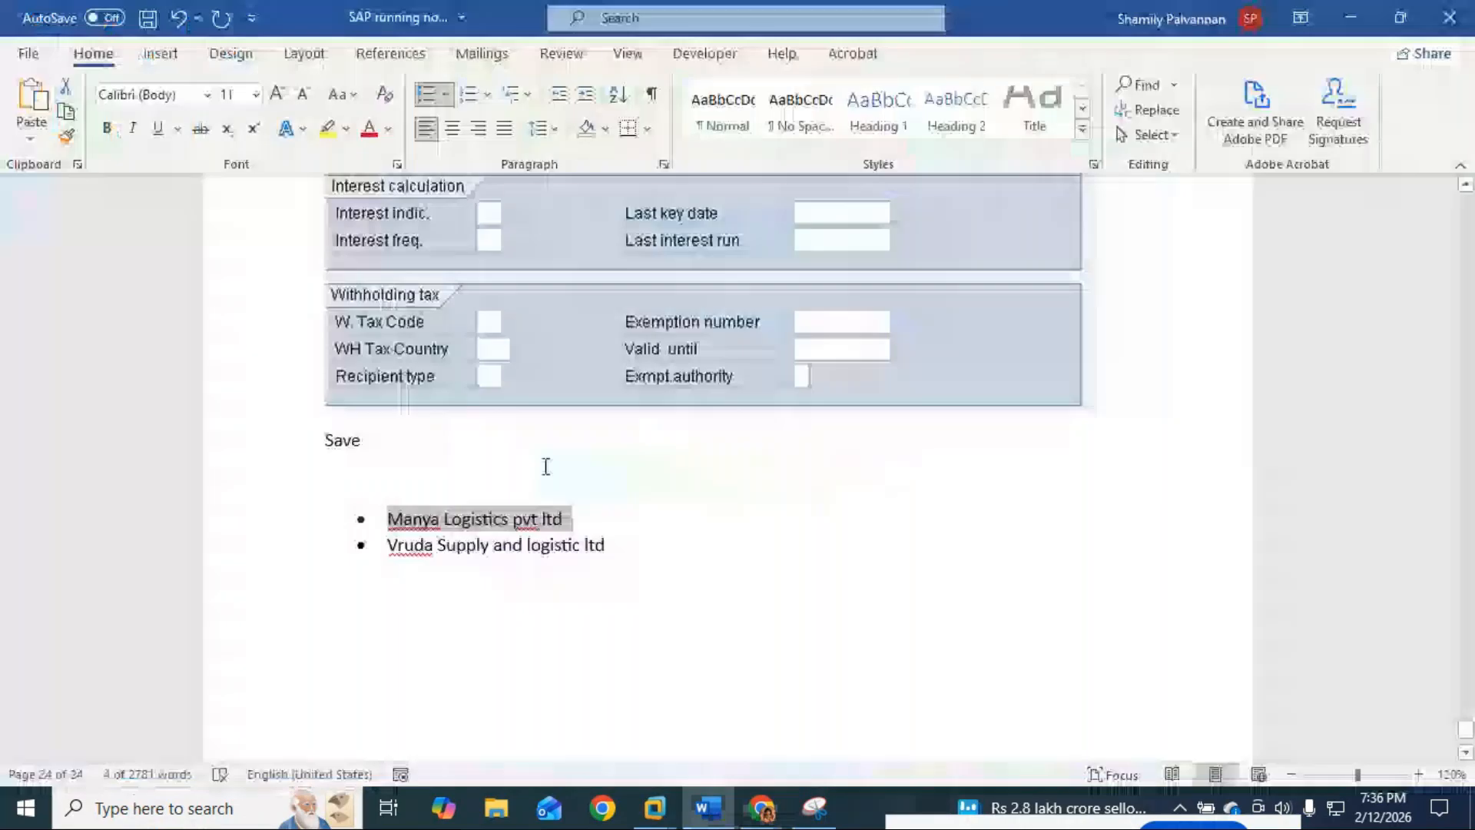
pyautogui.scroll(10, 408, 447)
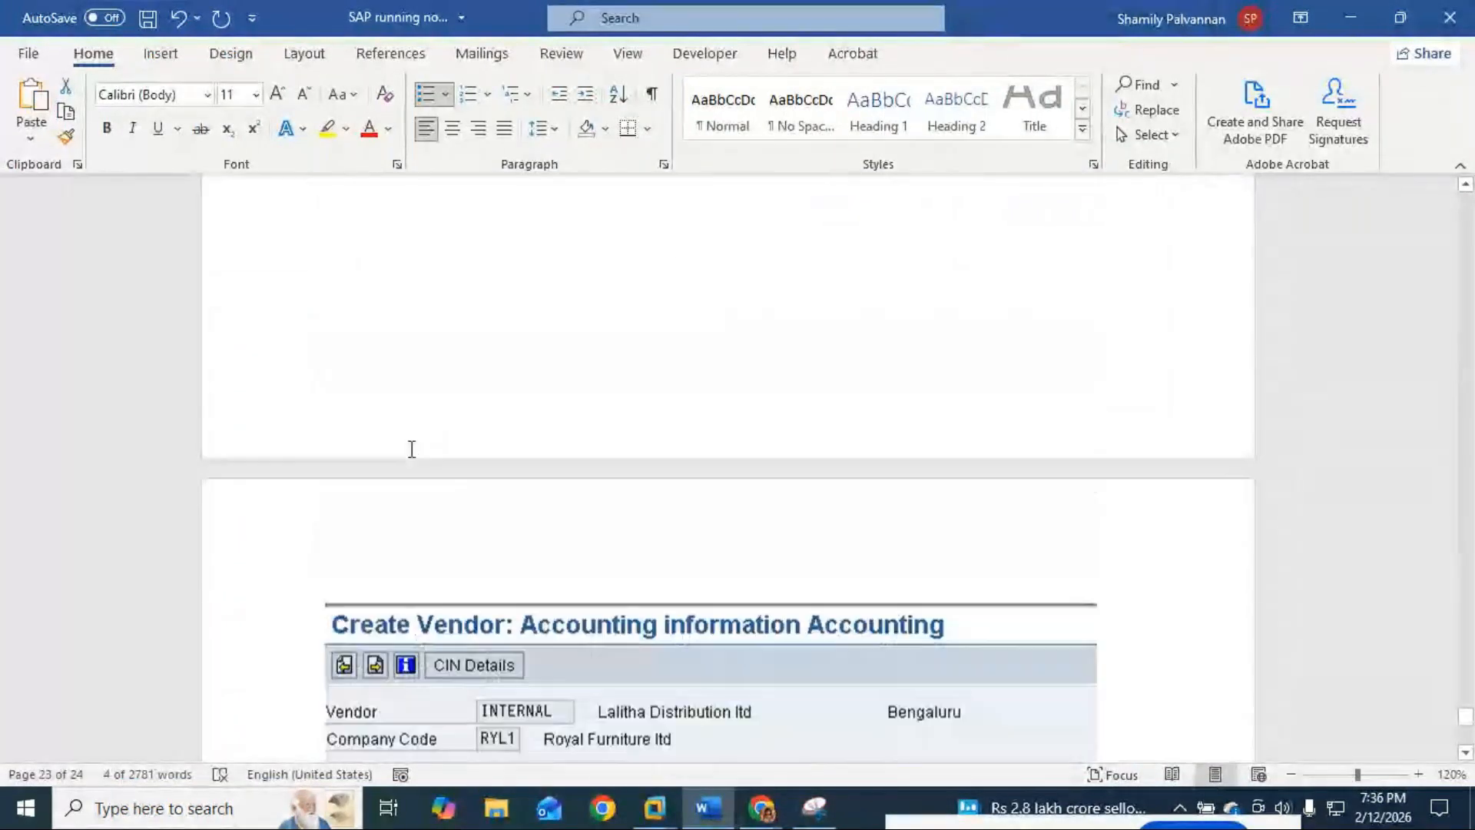
pyautogui.scroll(5, 411, 448)
pyautogui.click(484, 401)
pyautogui.moveTo(484, 401); pyautogui.dragTo(326, 400)
pyautogui.click(335, 400)
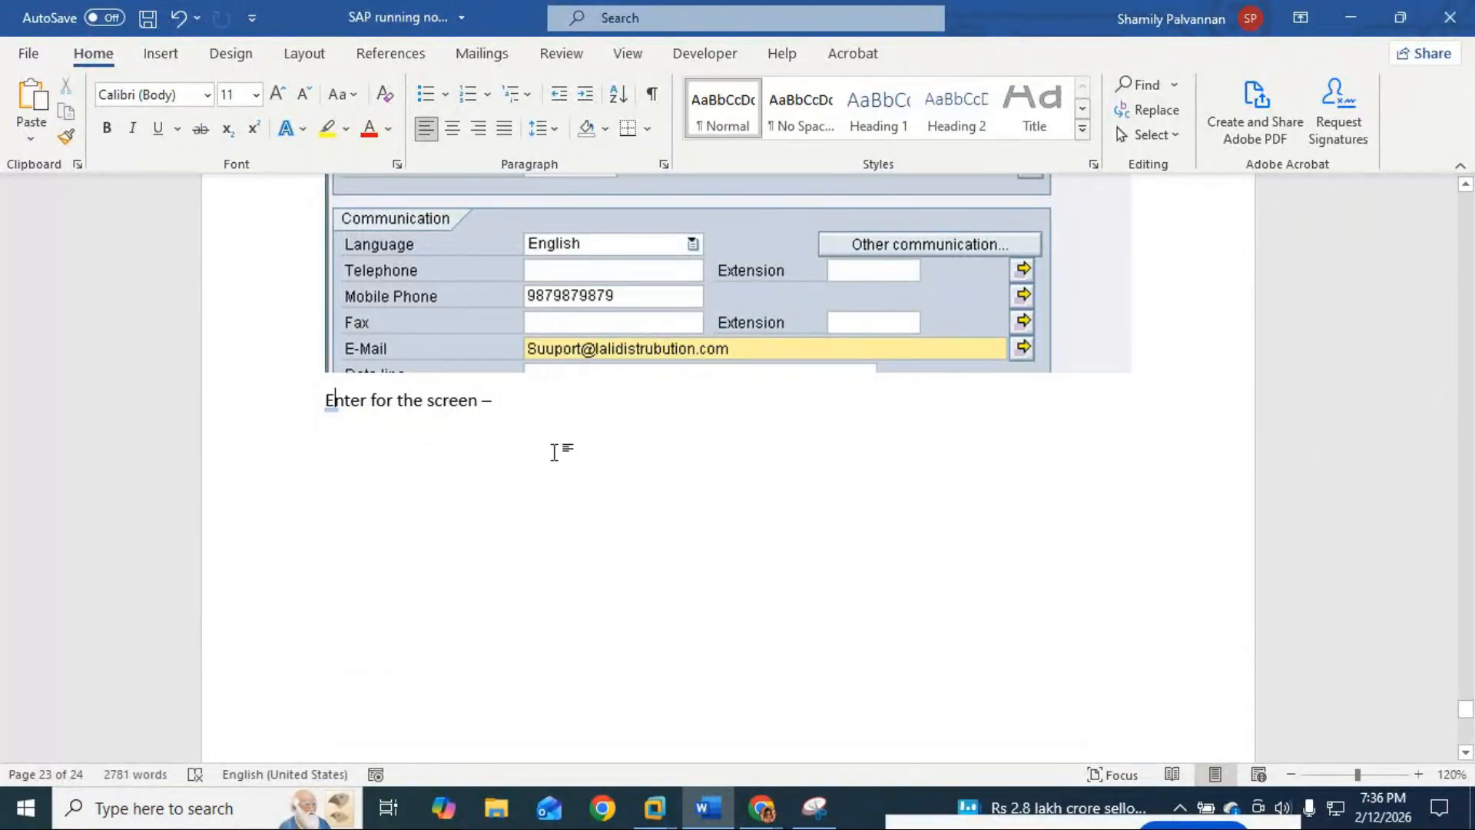
pyautogui.click(362, 402)
pyautogui.write('Sa')
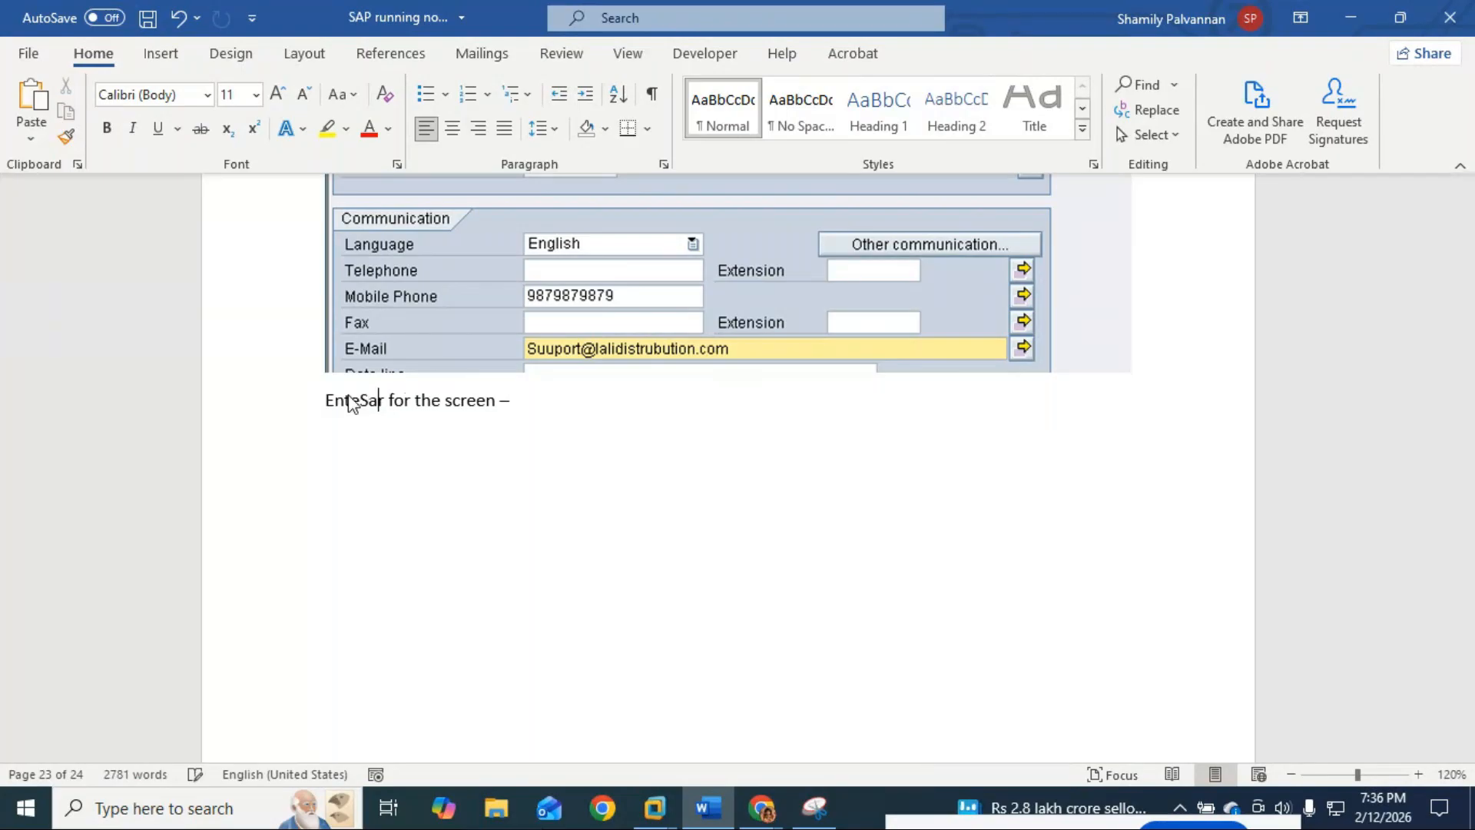
pyautogui.press('BackSpace')
pyautogui.press('BackSpace')
pyautogui.press('BackSpace')
pyautogui.press('BackSpace')
pyautogui.press('BackSpace')
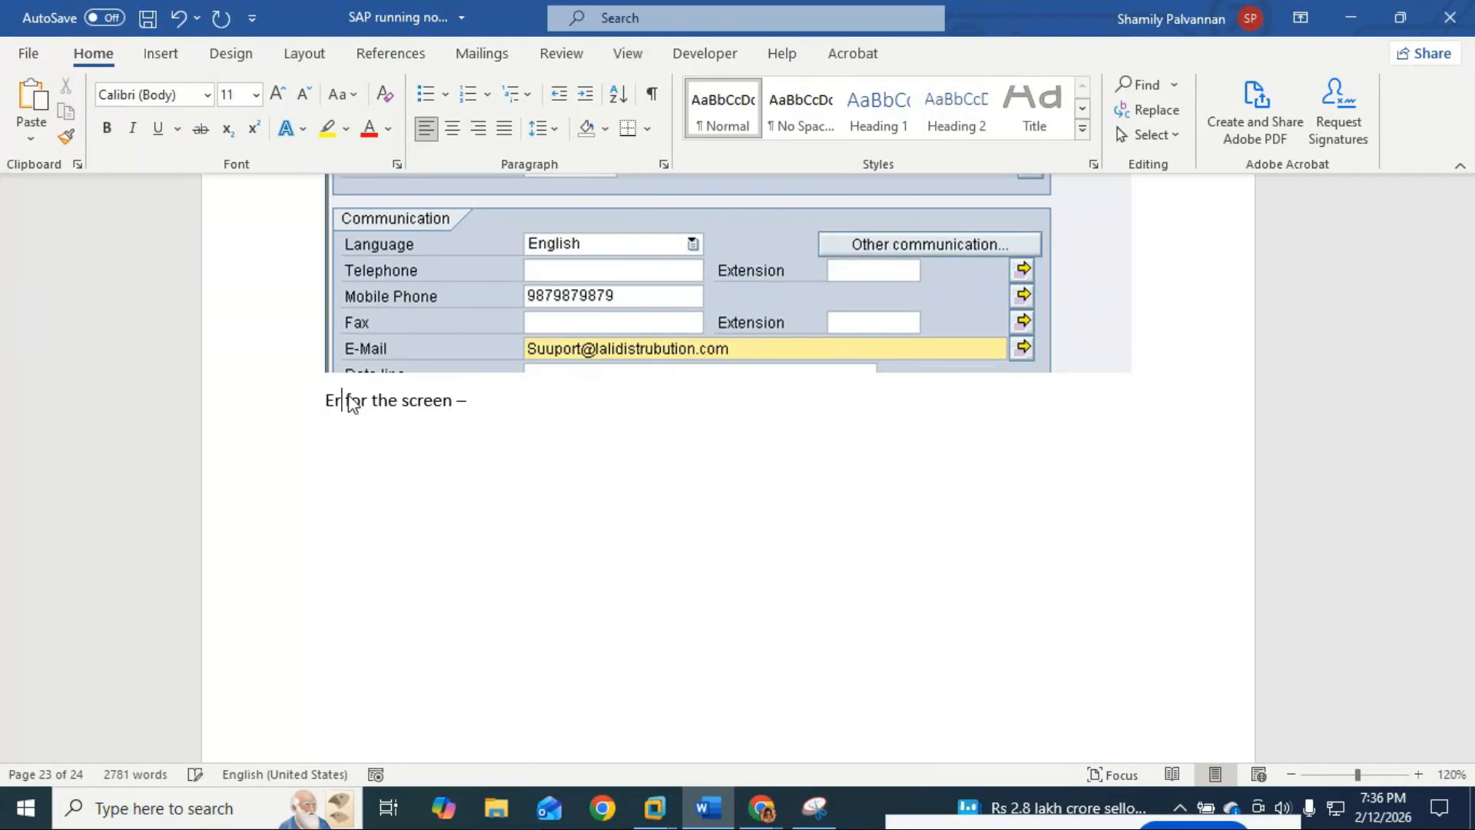
pyautogui.press('BackSpace')
pyautogui.press('BackSpace')
pyautogui.press('BackSpace')
pyautogui.press('End')
pyautogui.press('BackSpace')
pyautogui.press('BackSpace')
pyautogui.press('BackSpace')
pyautogui.press('BackSpace')
pyautogui.press('BackSpace')
pyautogui.press('BackSpace')
pyautogui.press('BackSpace')
pyautogui.press('BackSpace')
pyautogui.press('BackSpace')
pyautogui.press('BackSpace')
pyautogui.press('BackSpace')
pyautogui.press('Return')
pyautogui.write('Press Save ')
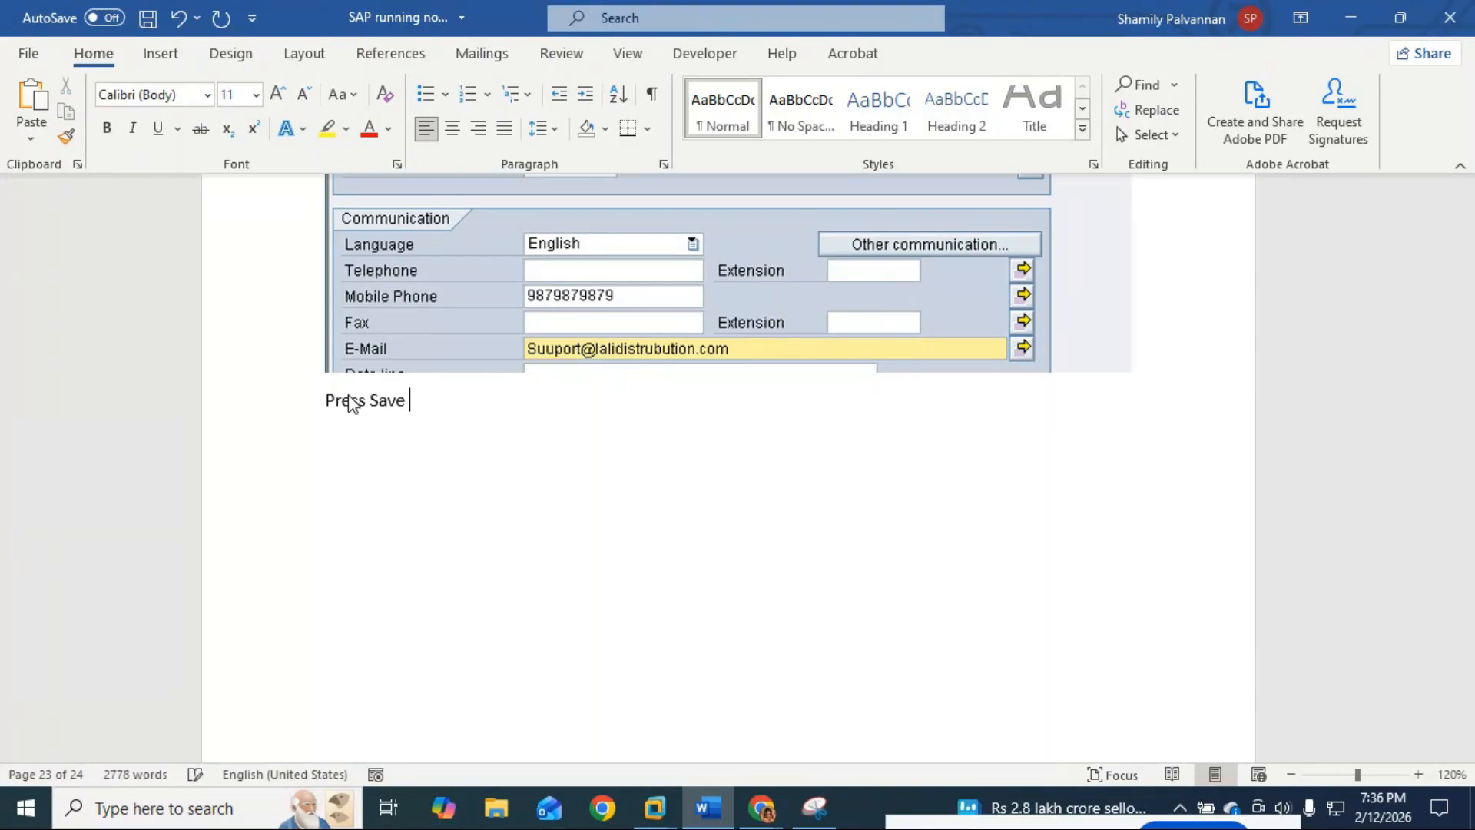
pyautogui.write('button - you get ')
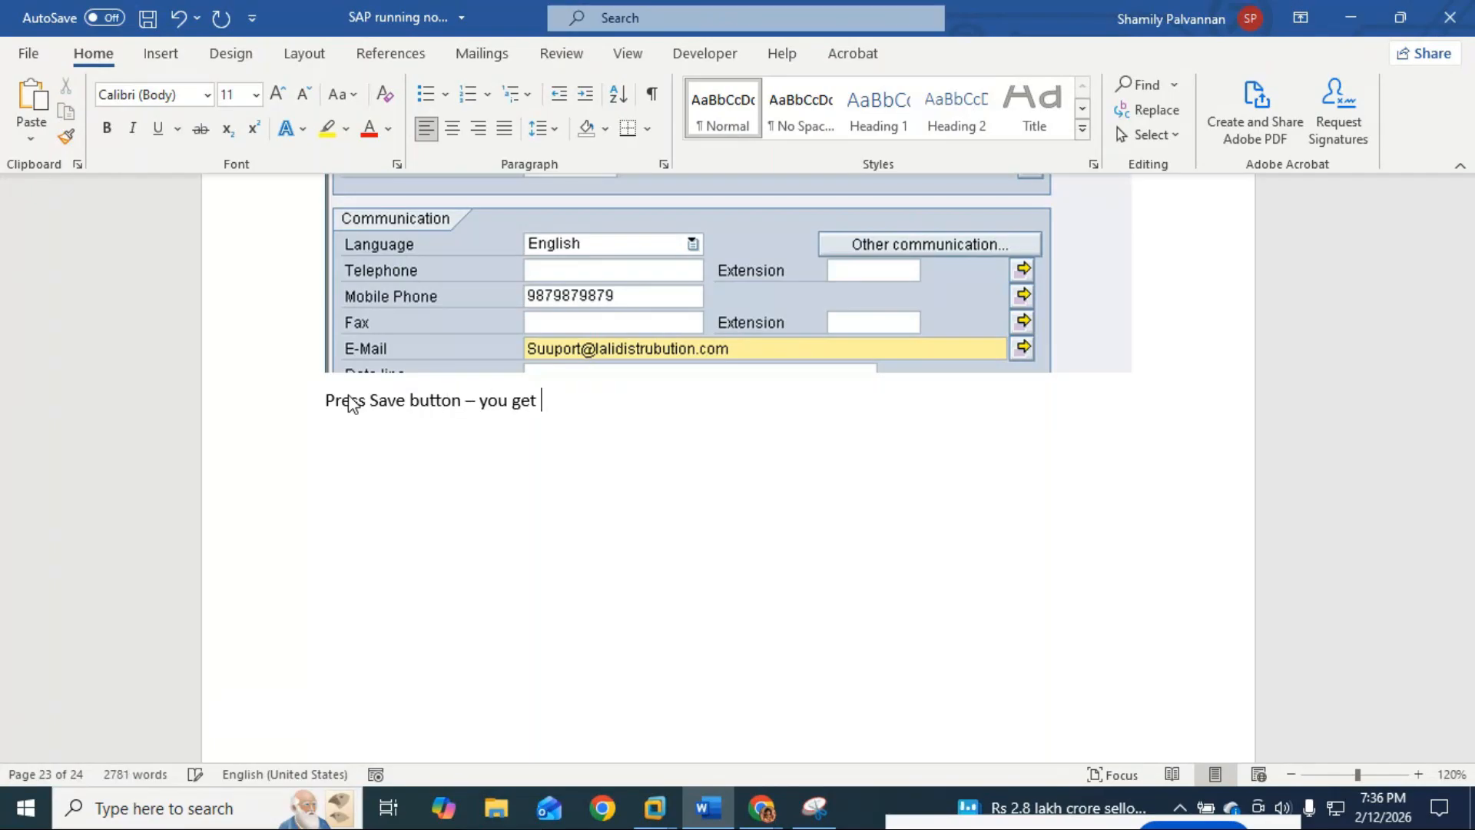
pyautogui.write('the below screen')
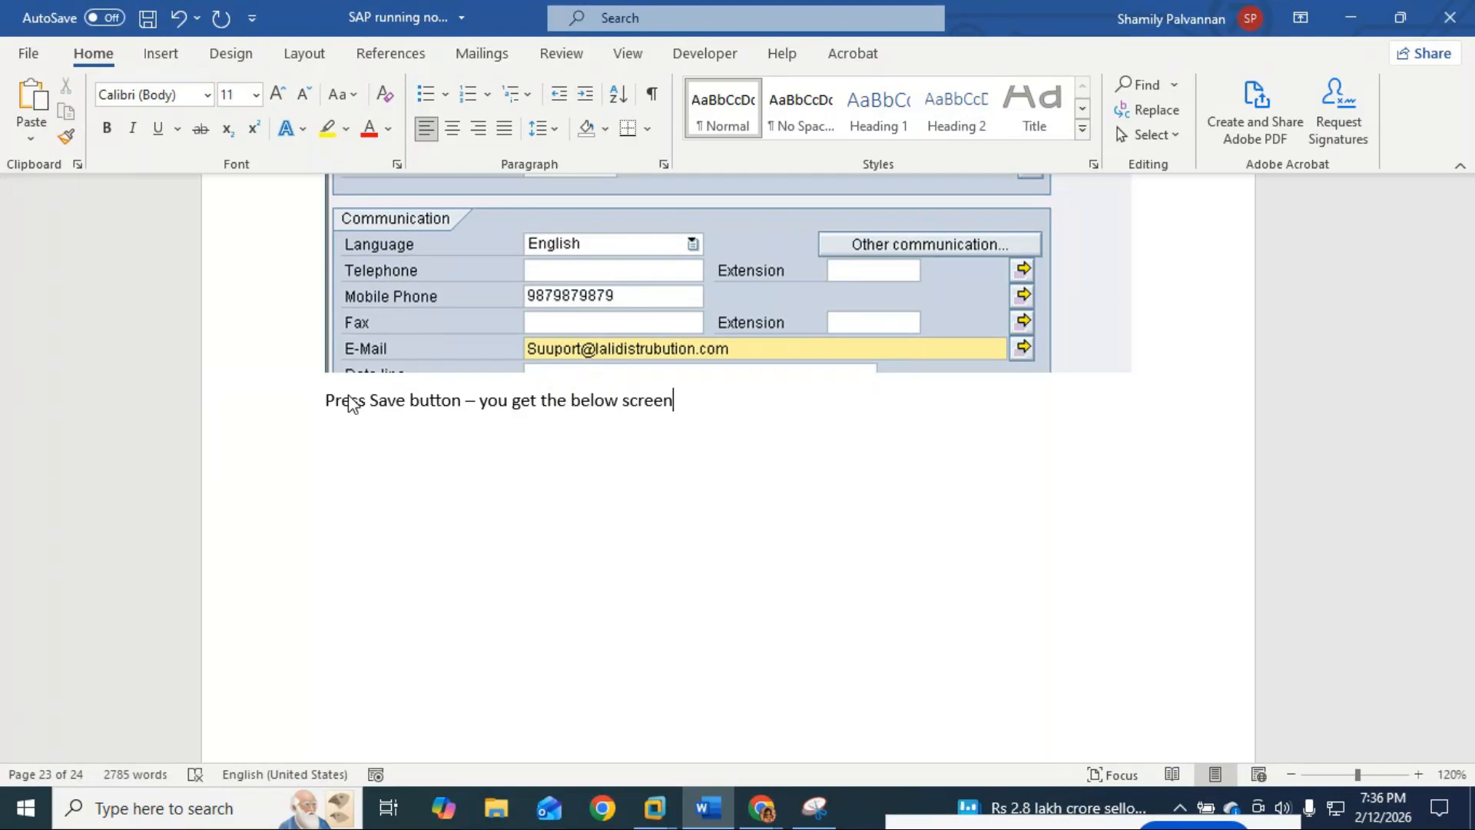
# Step: Change the 'Save' note line to 'Again Save'
pyautogui.scroll(-15, 350, 401)
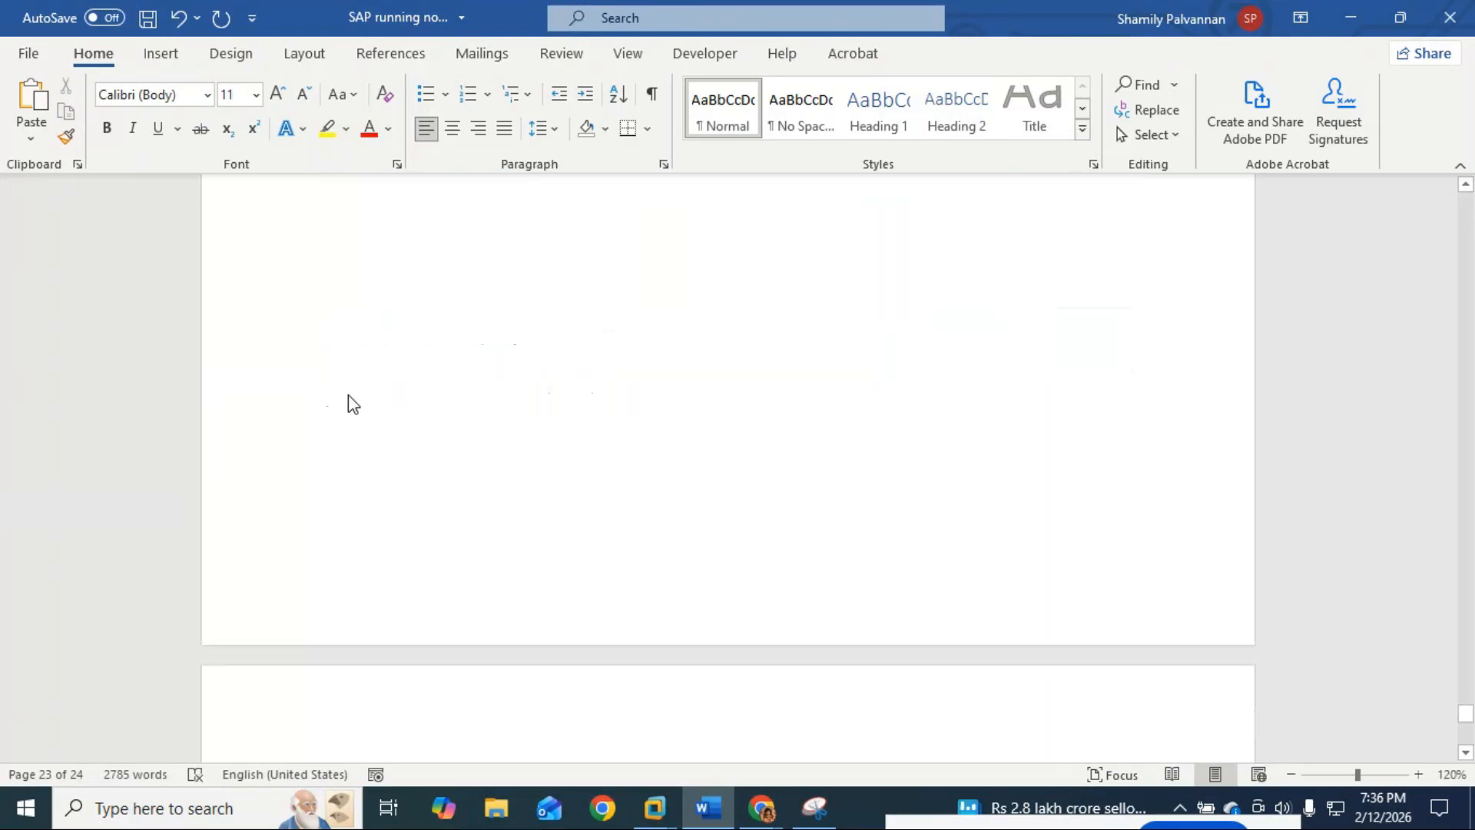
pyautogui.scroll(-5, 348, 394)
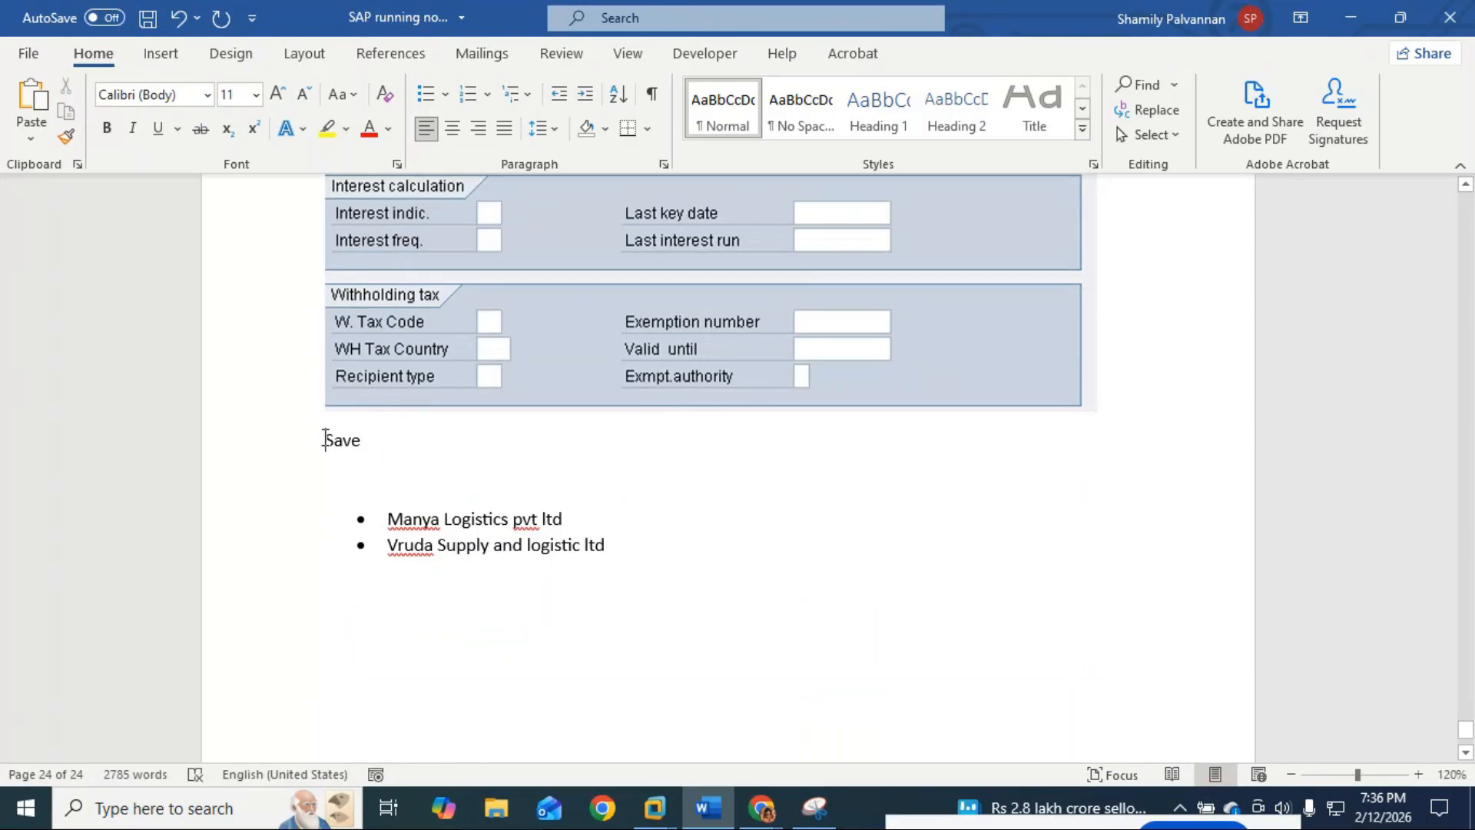
pyautogui.click(325, 440)
pyautogui.write('Gain')
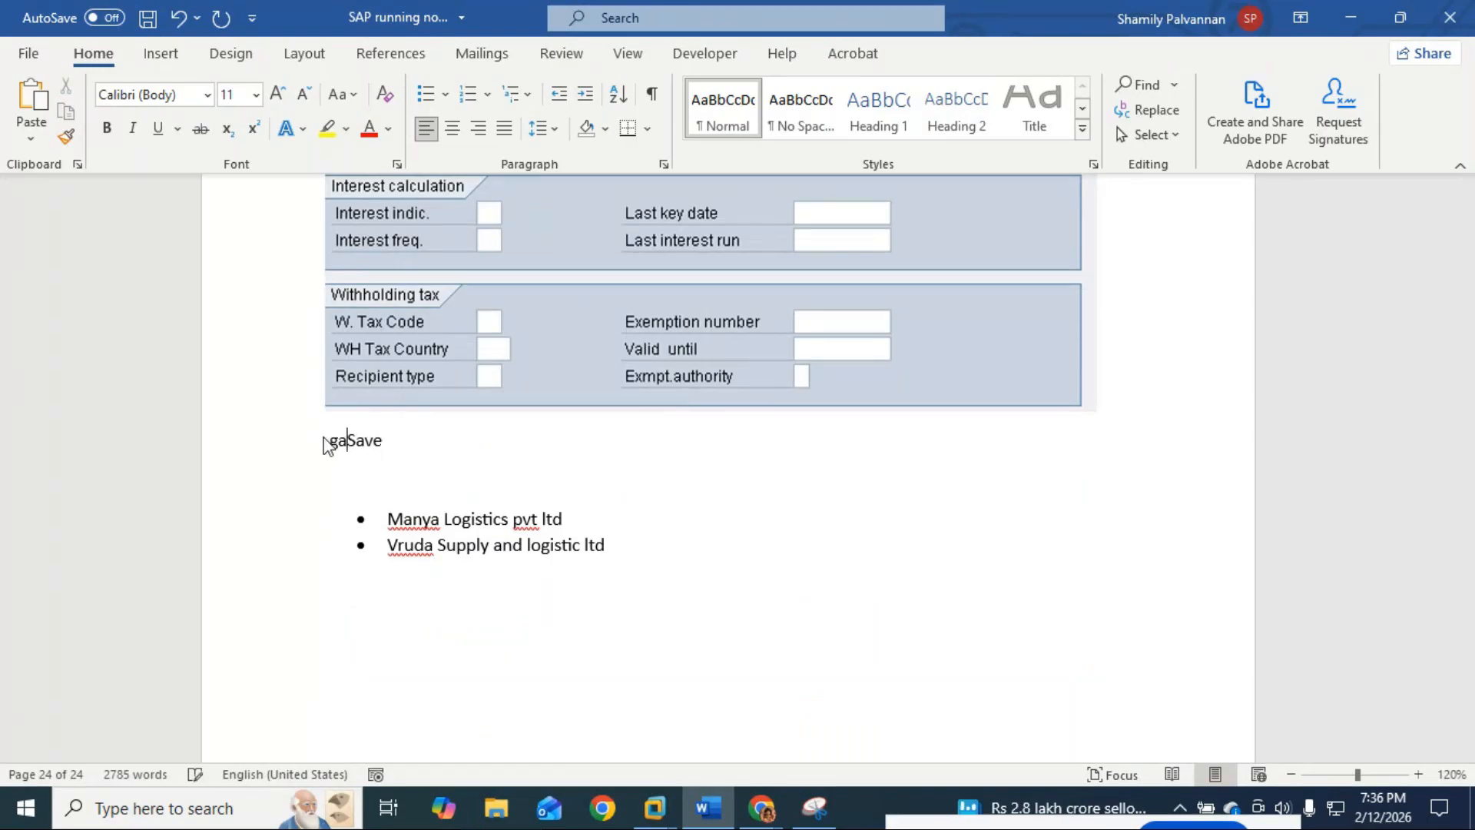
pyautogui.press('BackSpace')
pyautogui.press('BackSpace')
pyautogui.press('BackSpace')
pyautogui.press('BackSpace')
pyautogui.press('BackSpace')
pyautogui.write('aga')
pyautogui.press('BackSpace')
pyautogui.write('ain')
# Step: Add a blank line above the vendor name bullet list
pyautogui.hotkey('alt', 'Tab')
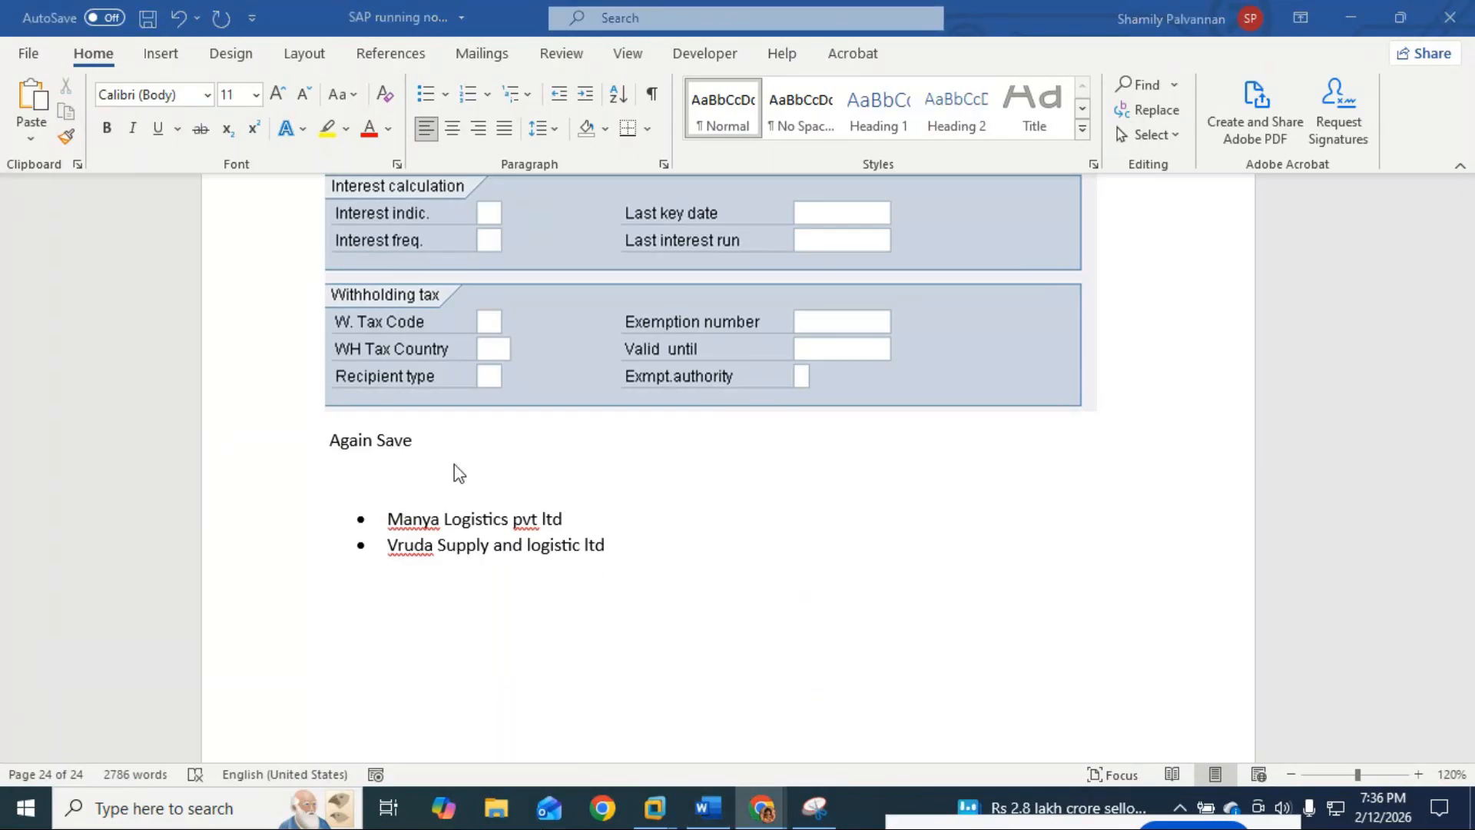
pyautogui.click(454, 439)
pyautogui.click(411, 481)
pyautogui.press('Return')
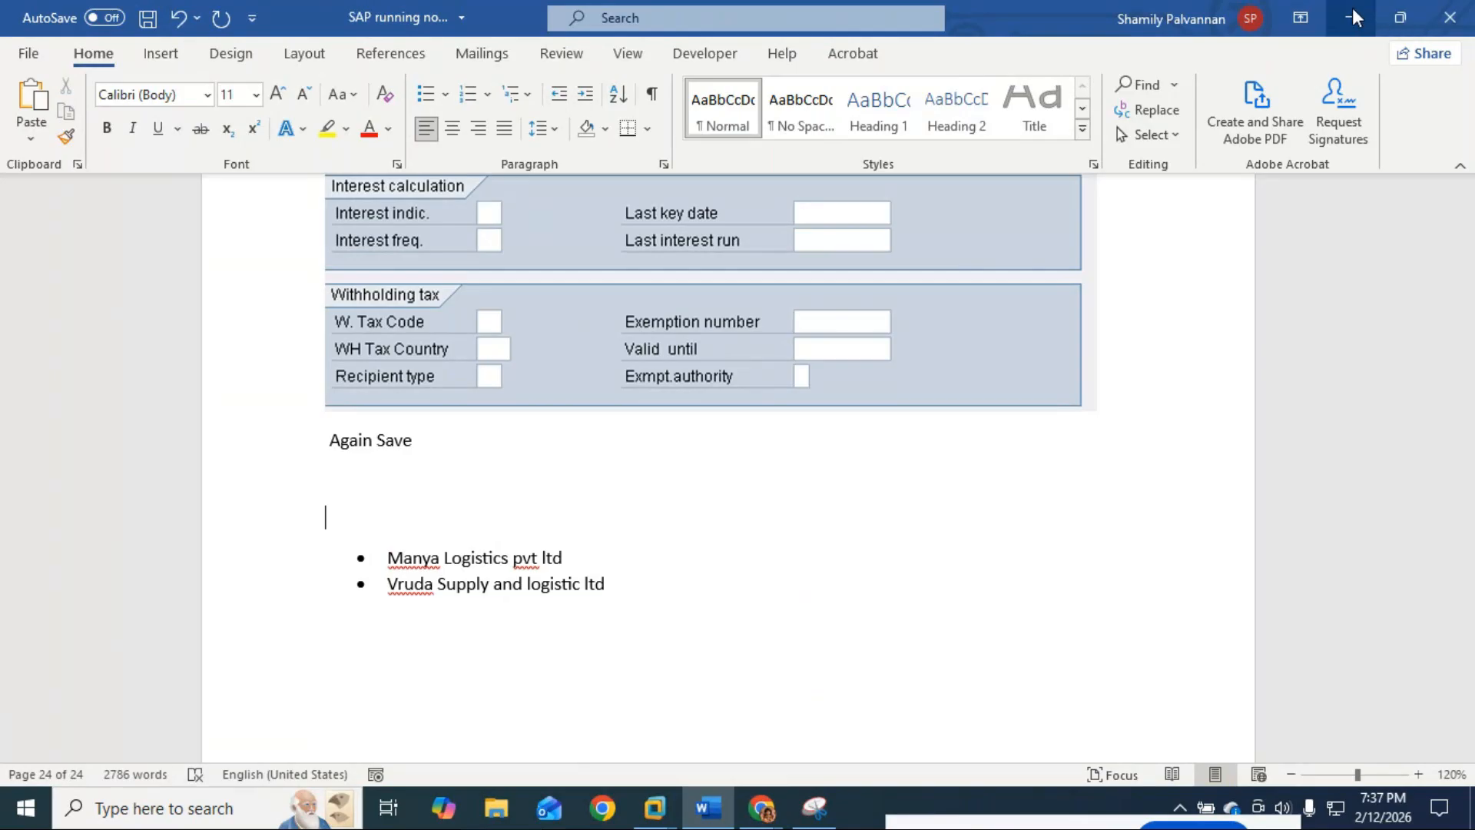
# Step: Minimize the Word notes and bring the SAP ECC virtual machine back up
pyautogui.click(1354, 17)
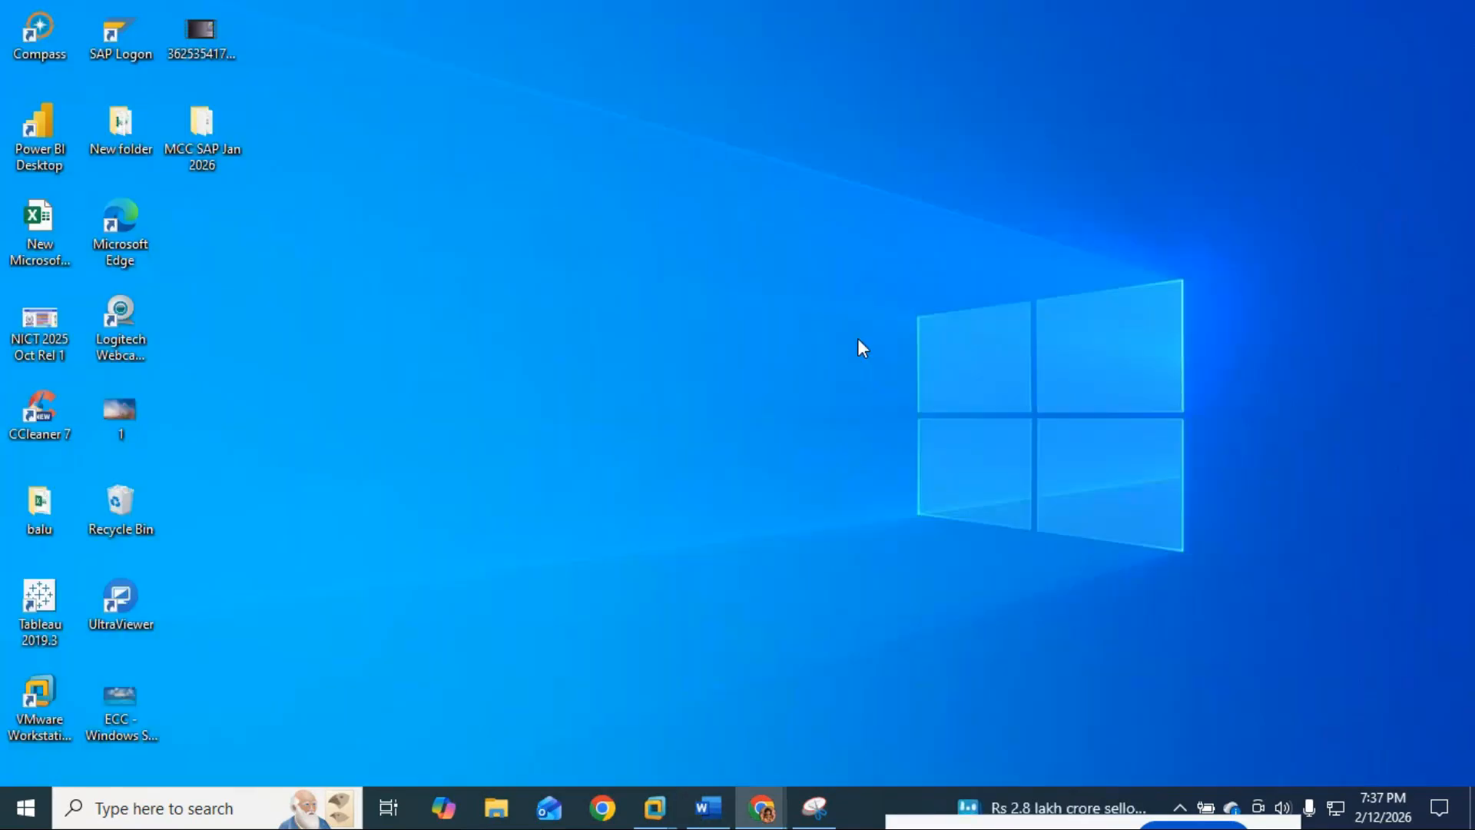
pyautogui.moveTo(761, 807)
pyautogui.moveTo(851, 743)
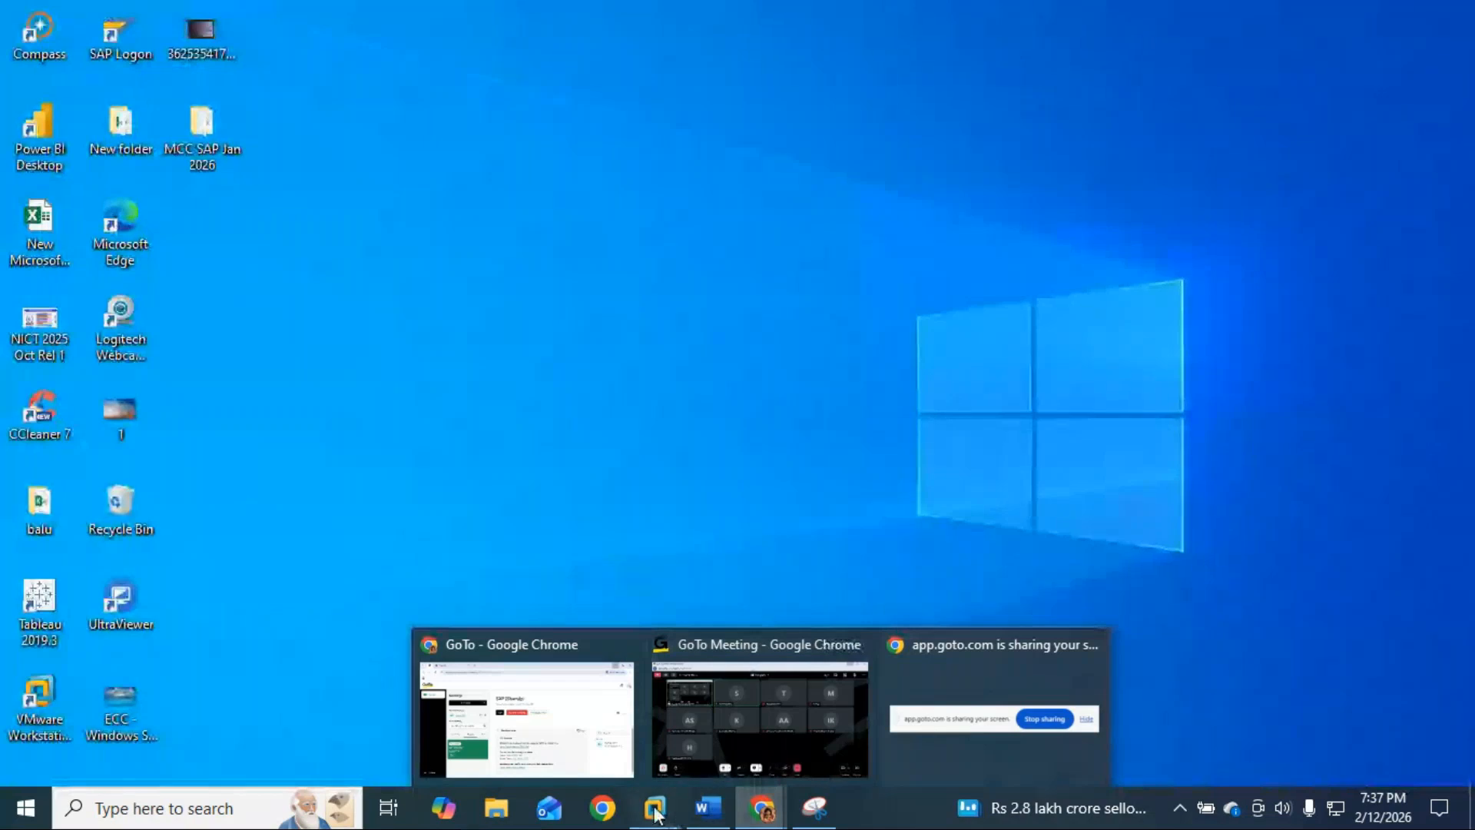
pyautogui.moveTo(654, 807)
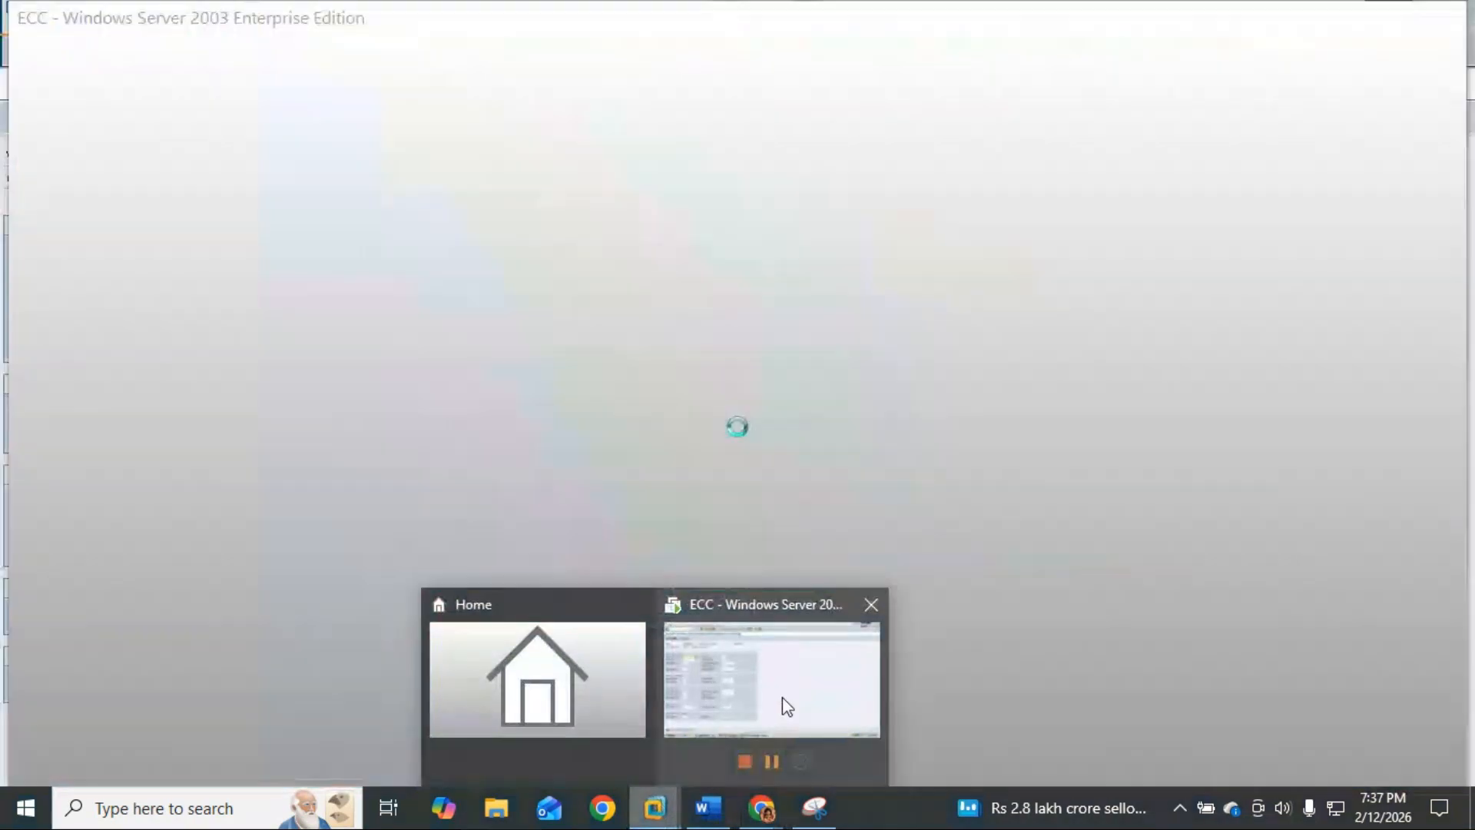
pyautogui.click(781, 700)
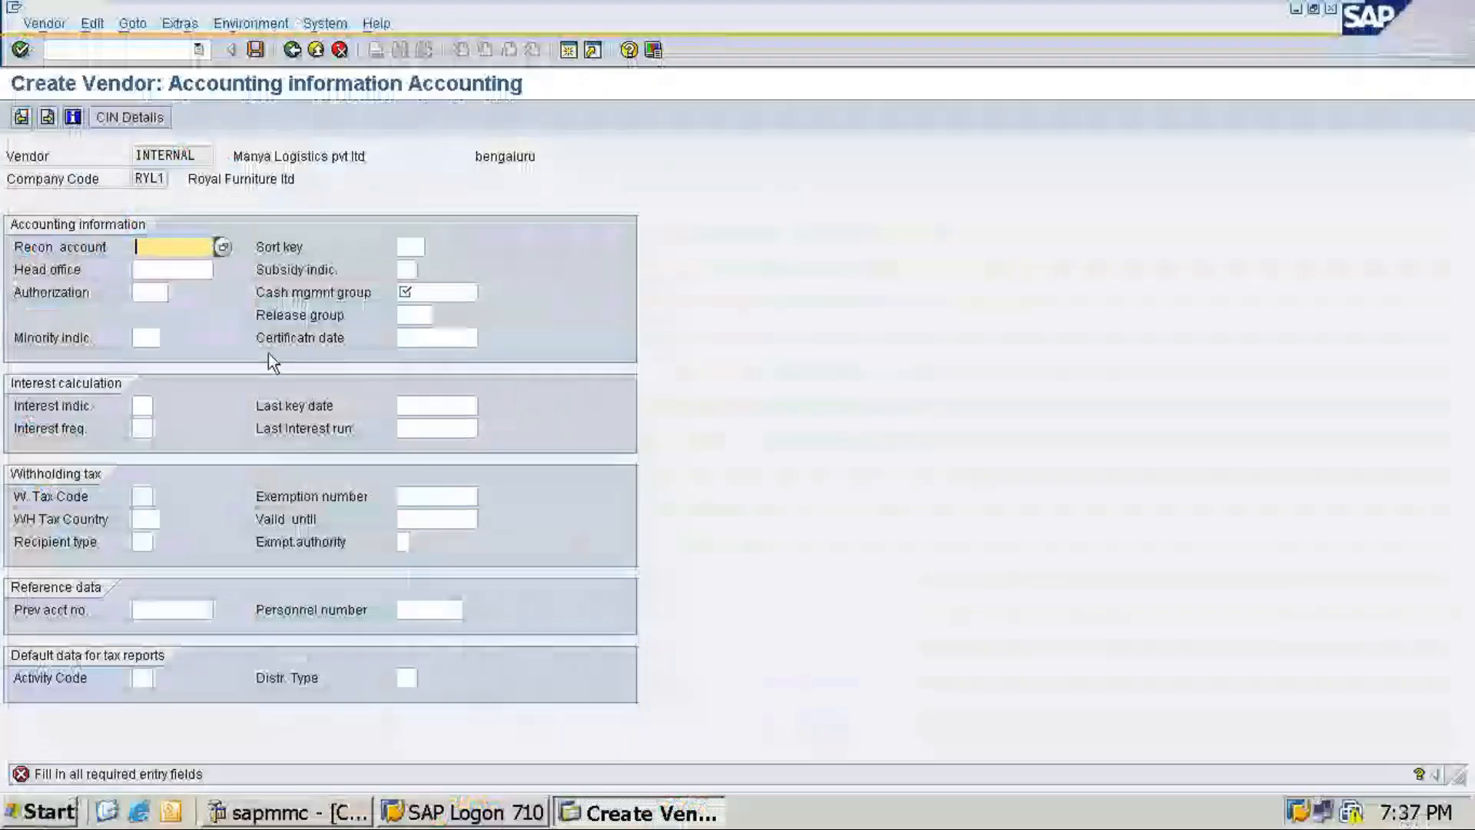
# Step: Set reconciliation account 40007, sort key 001 and cash management group A1, then save the vendor
pyautogui.click(223, 245)
pyautogui.doubleClick(239, 295)
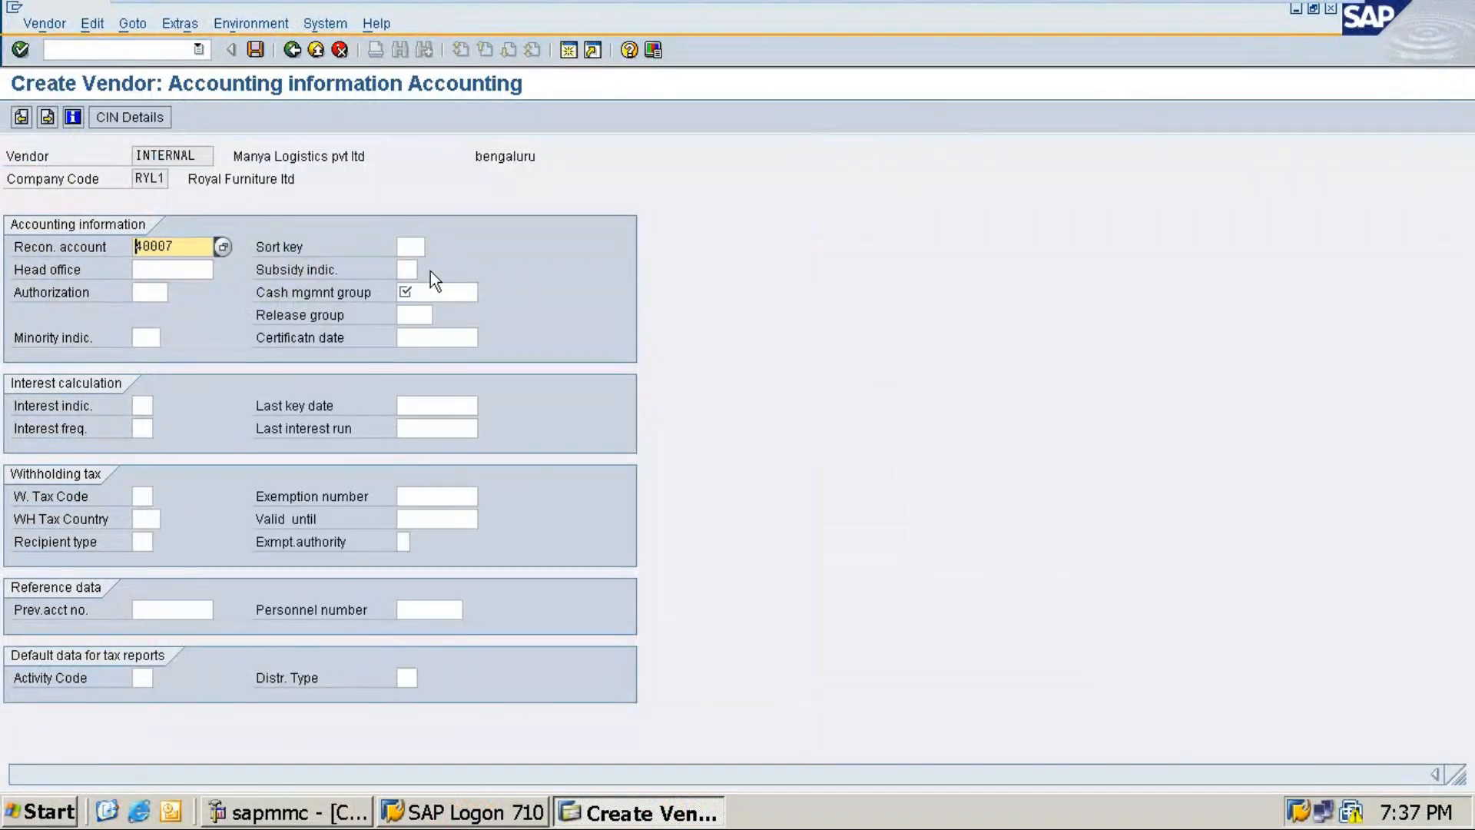
pyautogui.click(409, 245)
pyautogui.write('001')
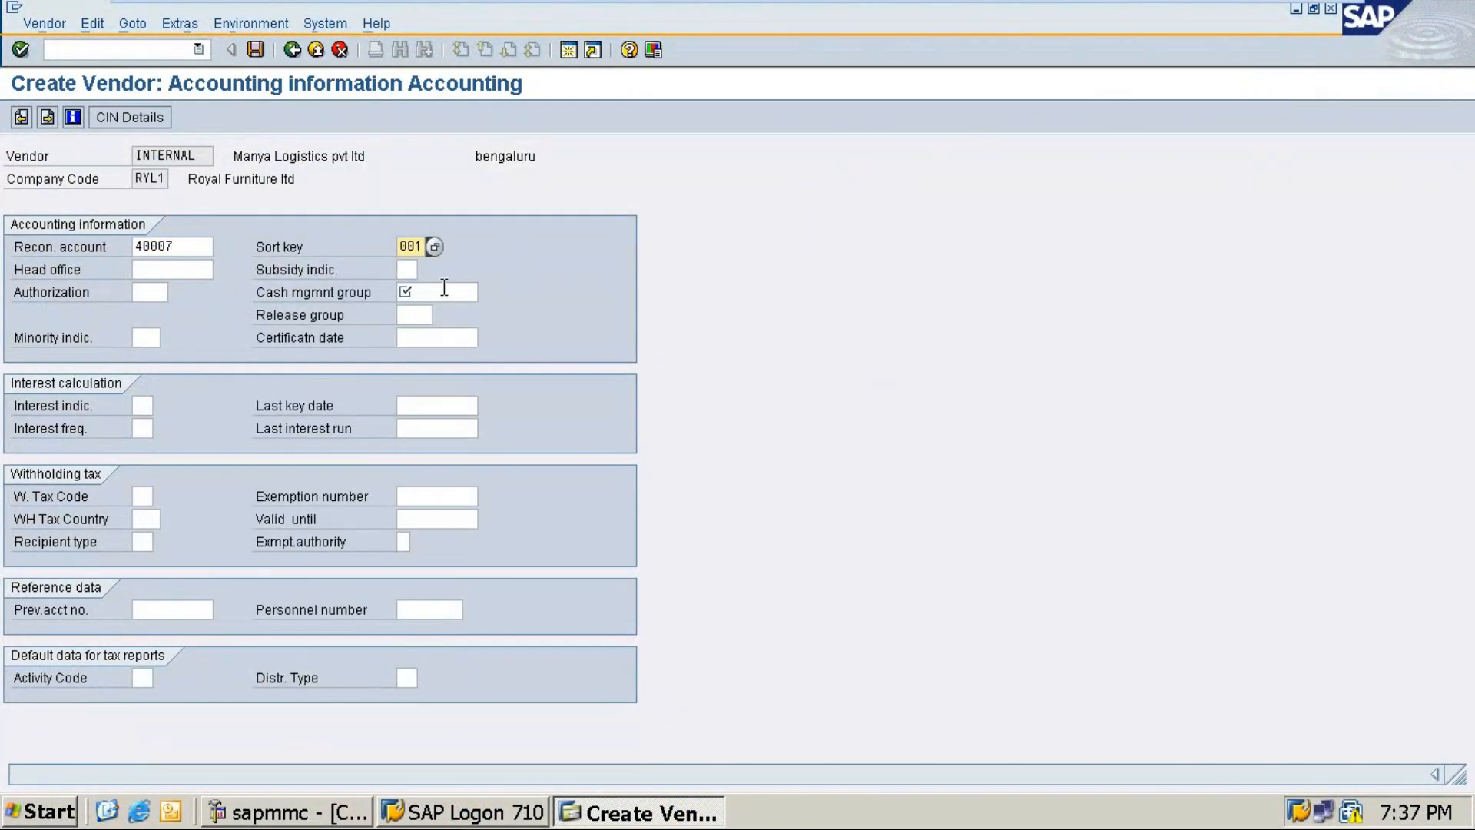
pyautogui.click(444, 290)
pyautogui.click(487, 293)
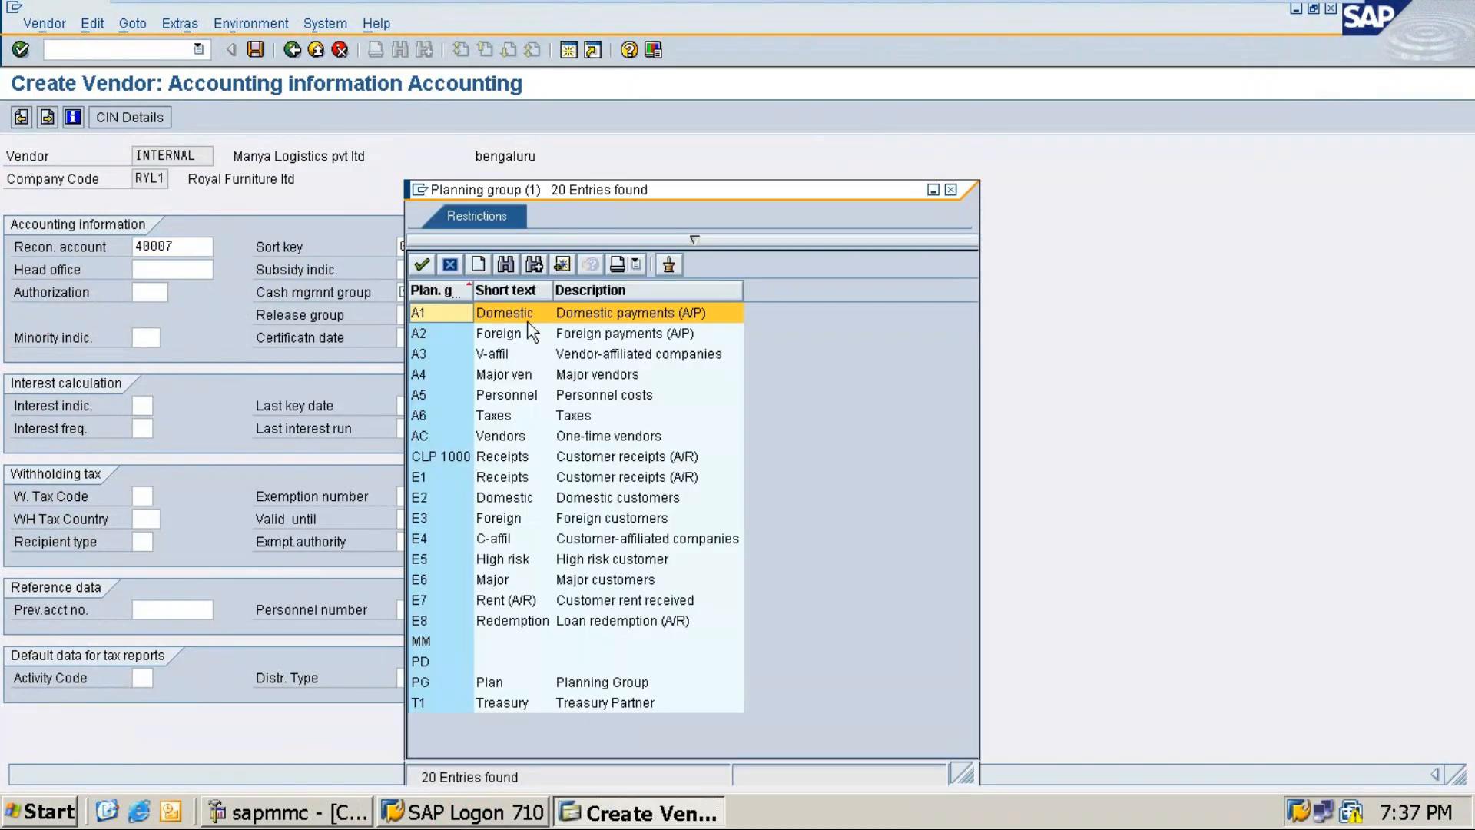
pyautogui.doubleClick(529, 315)
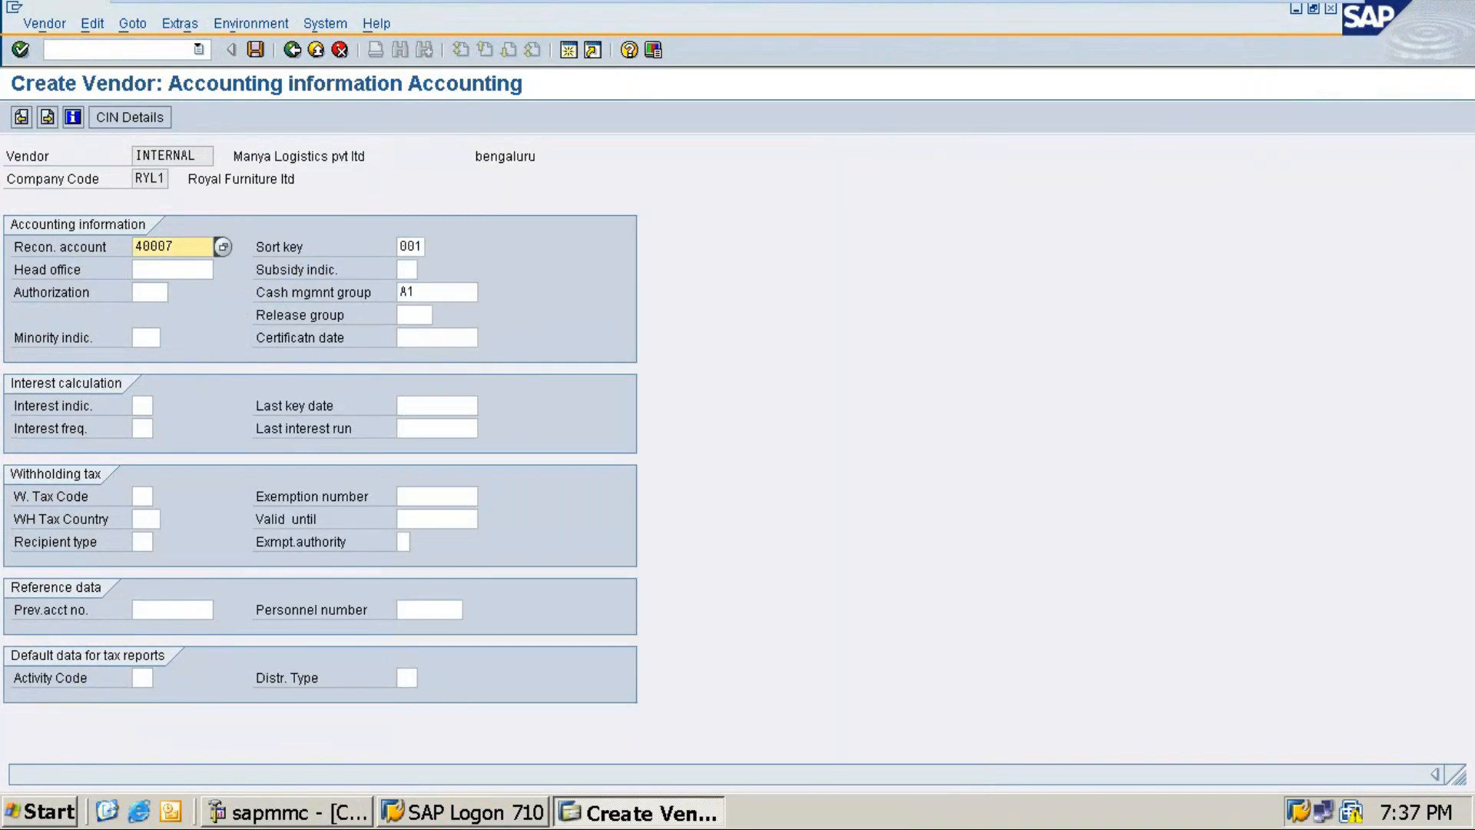
pyautogui.click(254, 49)
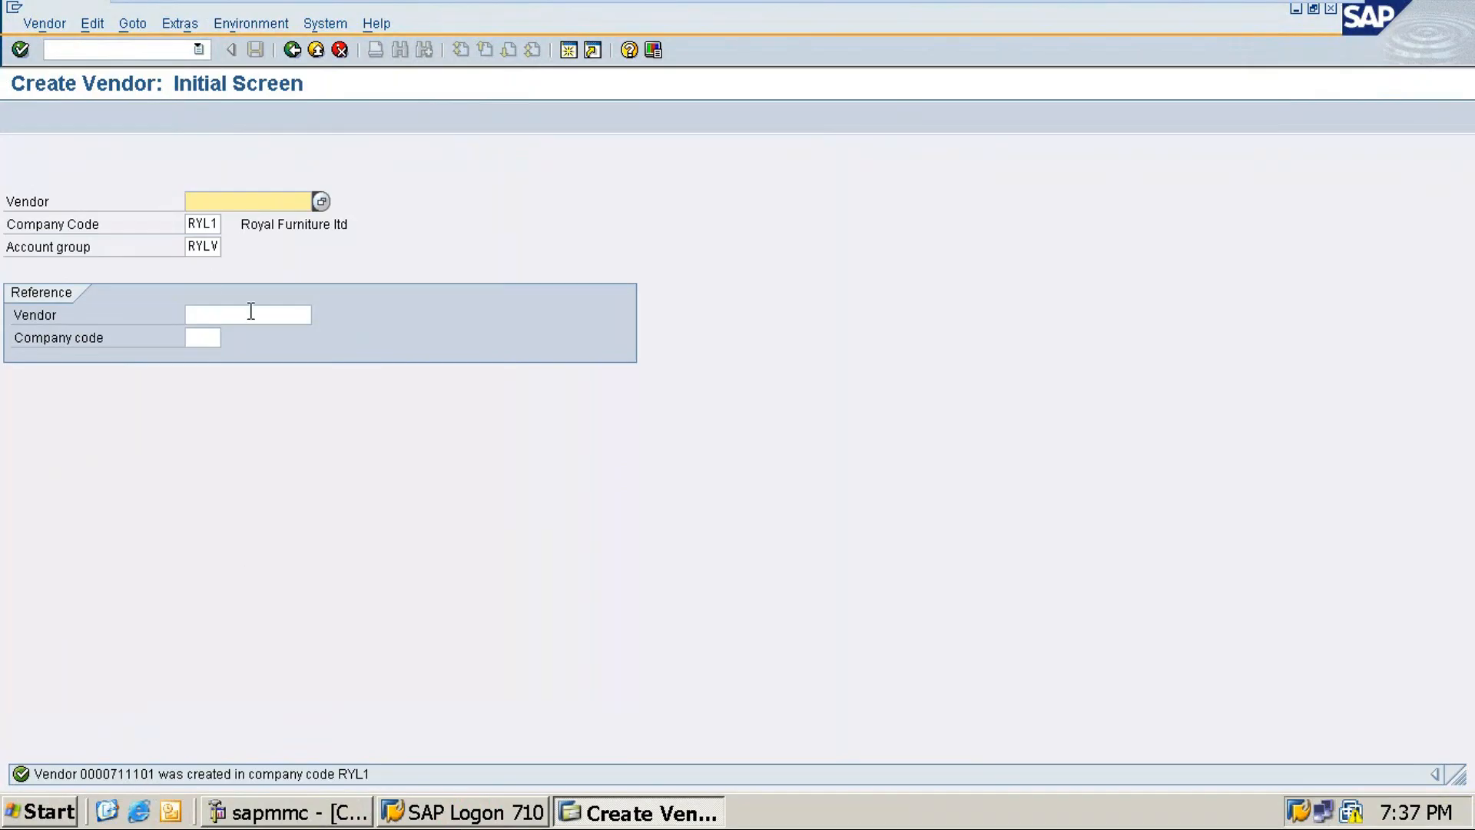
# Step: Continue to the new vendor's address screen and set the title to Company
pyautogui.click(211, 246)
pyautogui.press('Return')
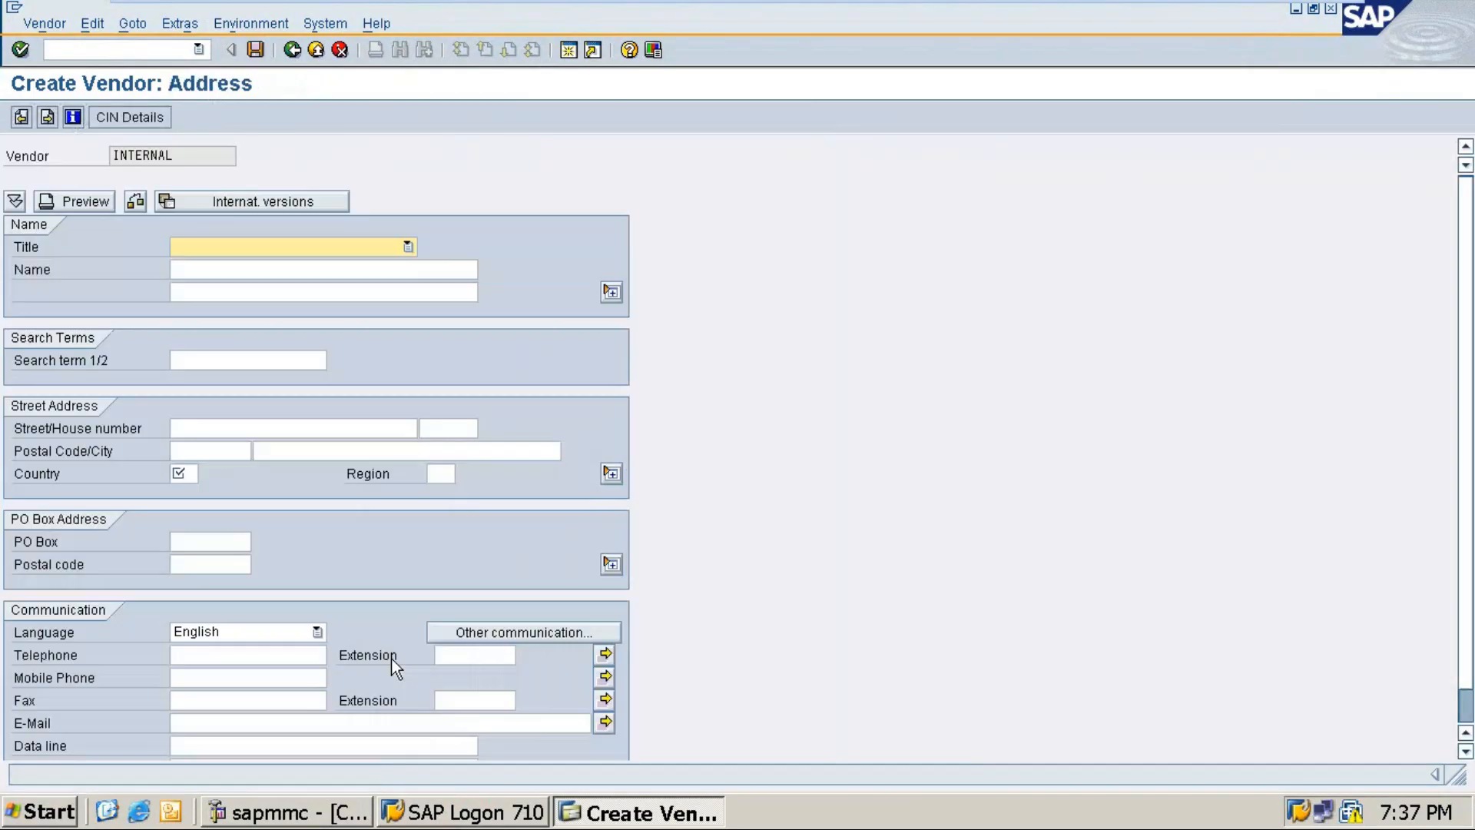
pyautogui.click(407, 245)
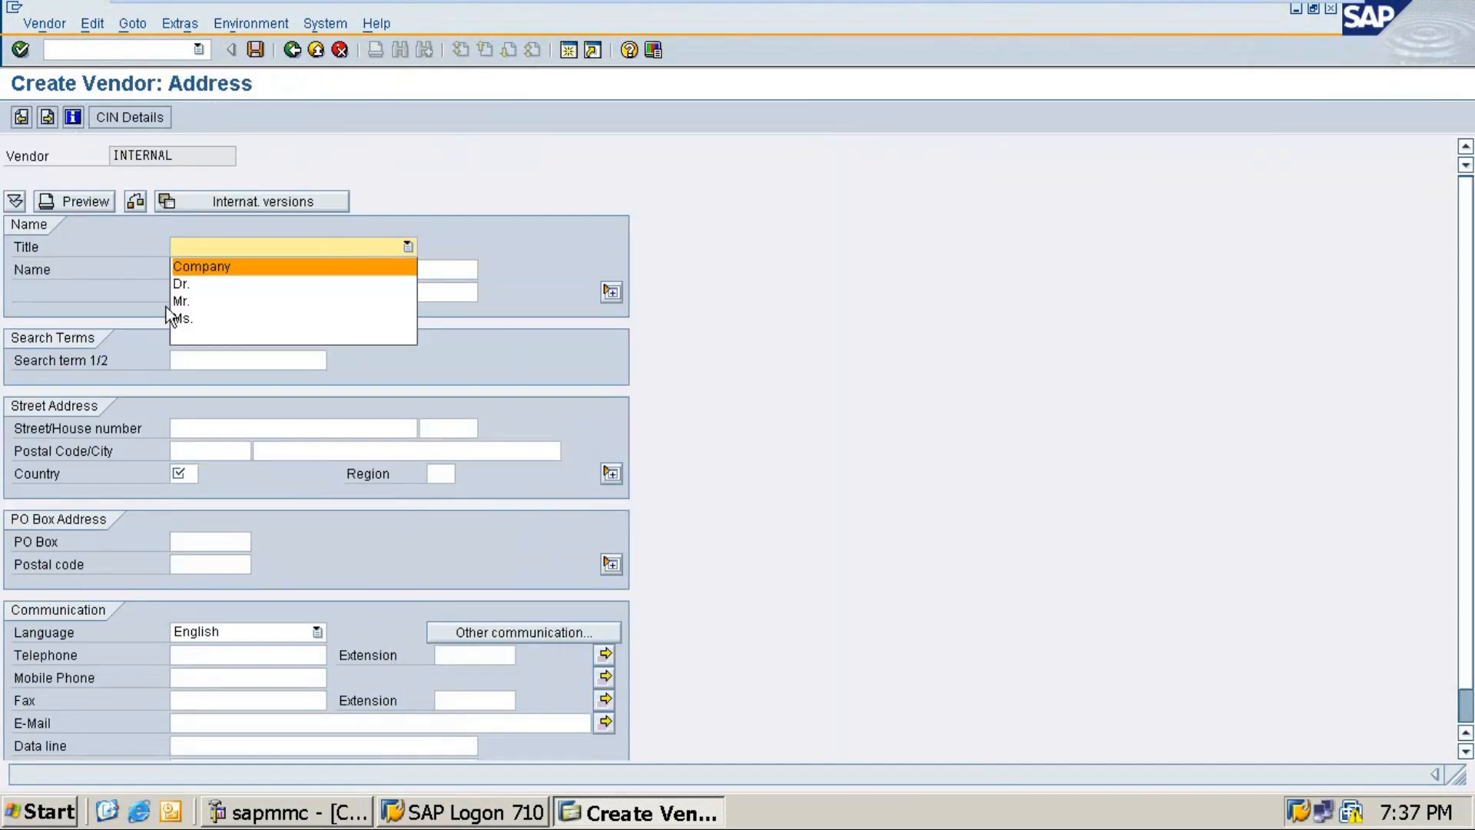
pyautogui.click(194, 266)
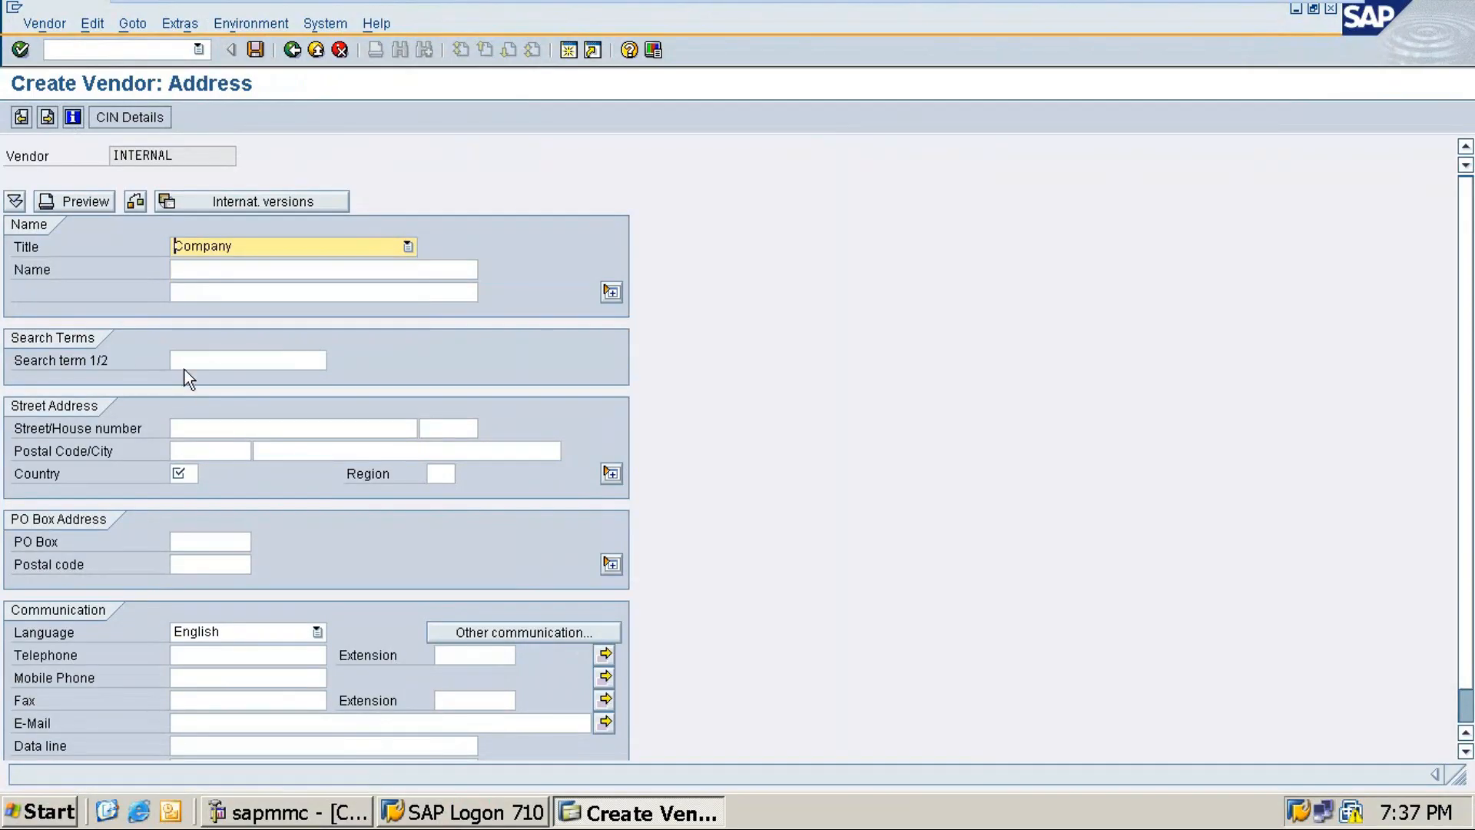
pyautogui.click(183, 361)
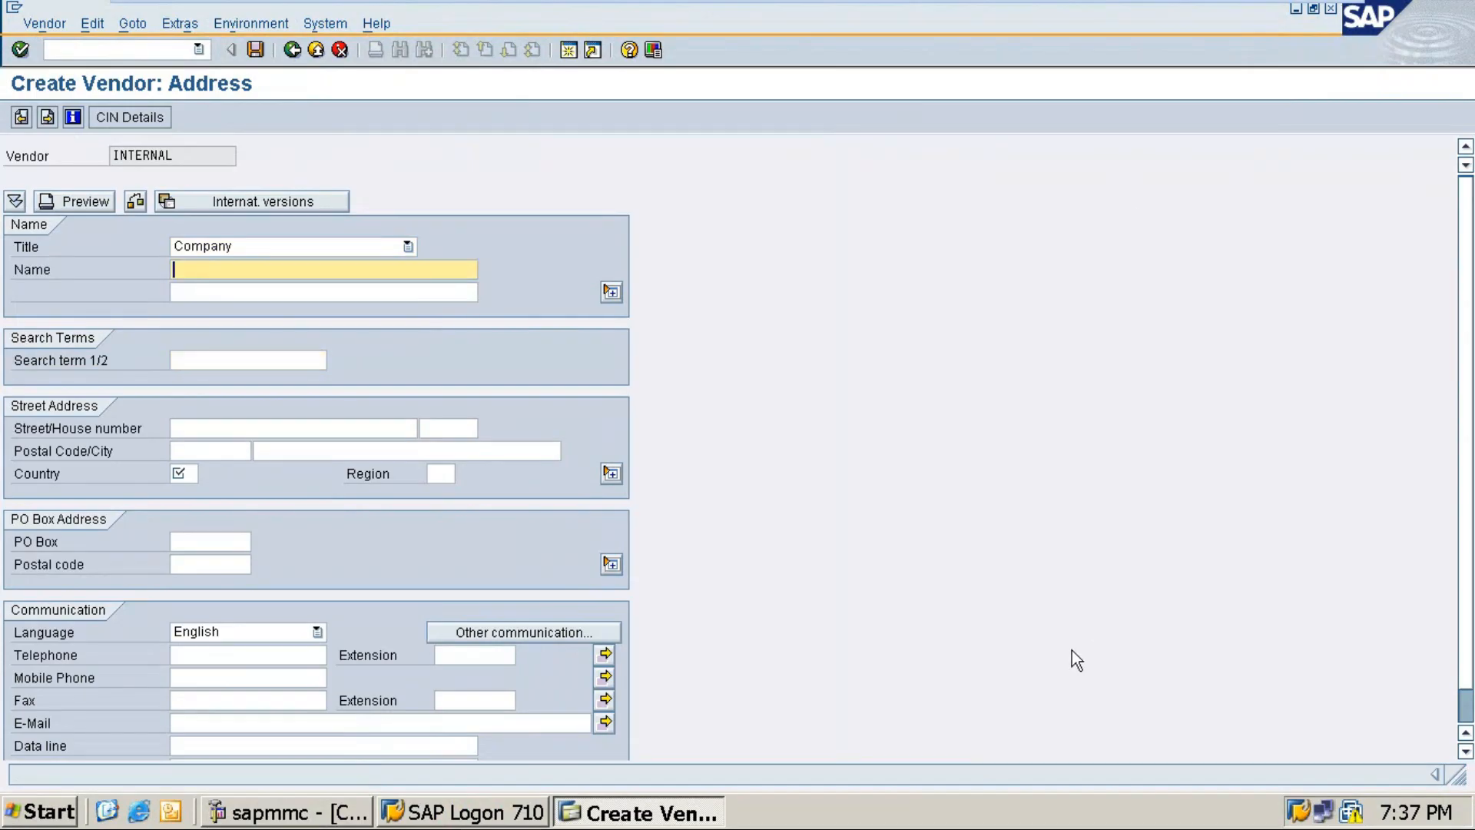
# Step: Select 'Vruda Supply and logistic ltd' in the Word notes and return to the SAP address screen
pyautogui.moveTo(1275, 13)
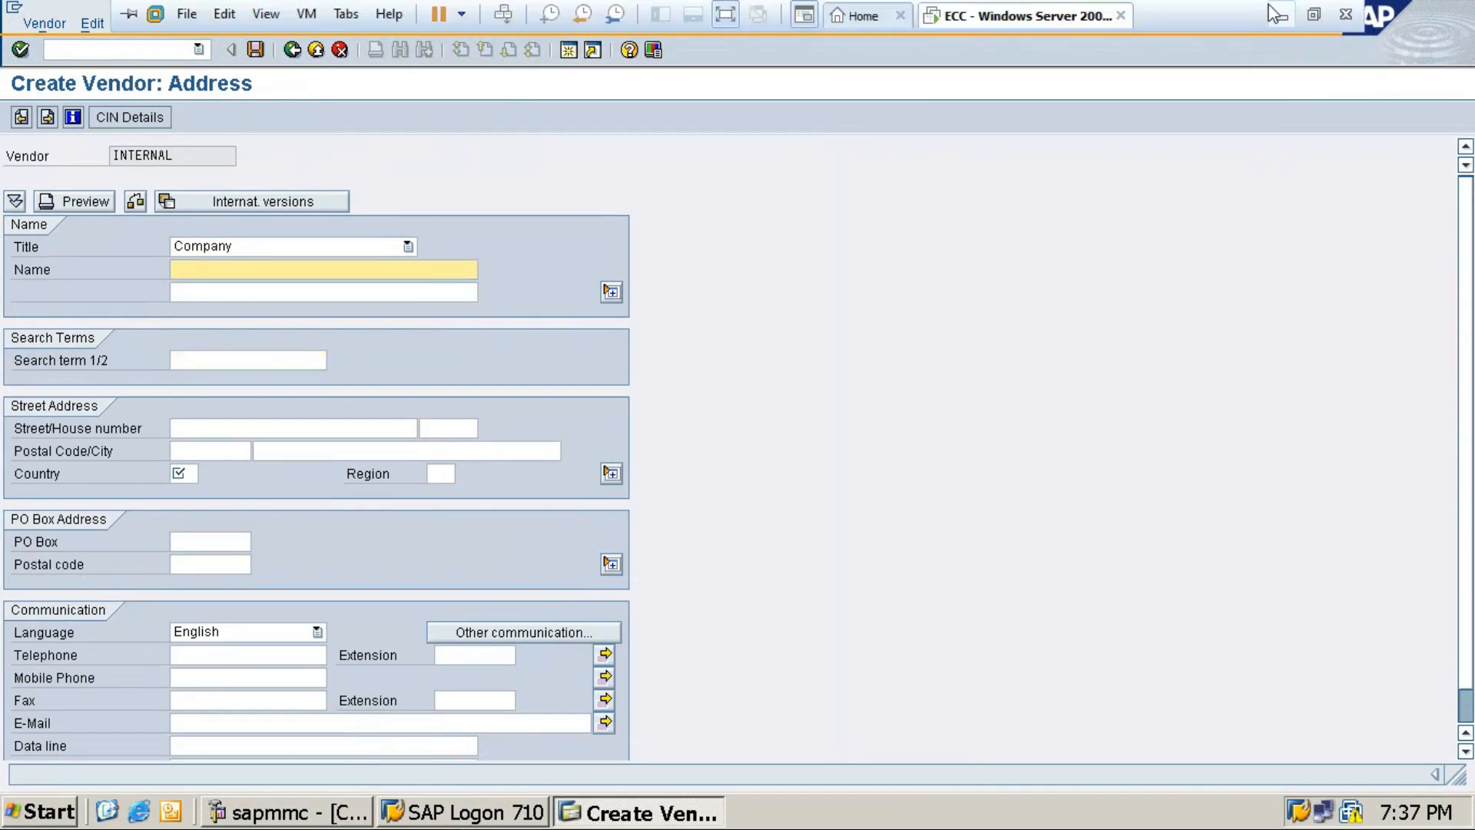
pyautogui.click(1279, 15)
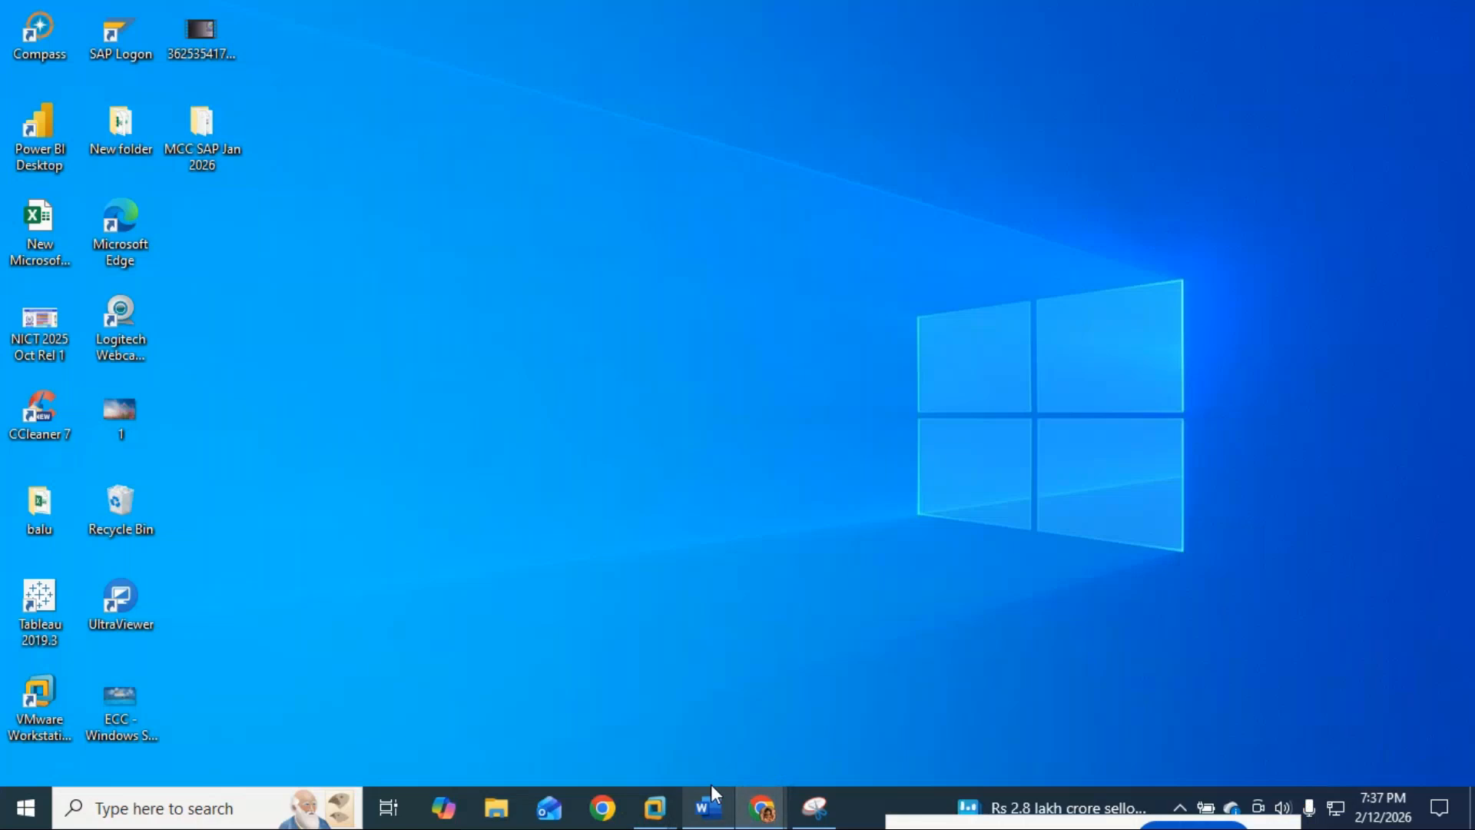
pyautogui.click(708, 807)
pyautogui.moveTo(388, 584); pyautogui.dragTo(596, 594)
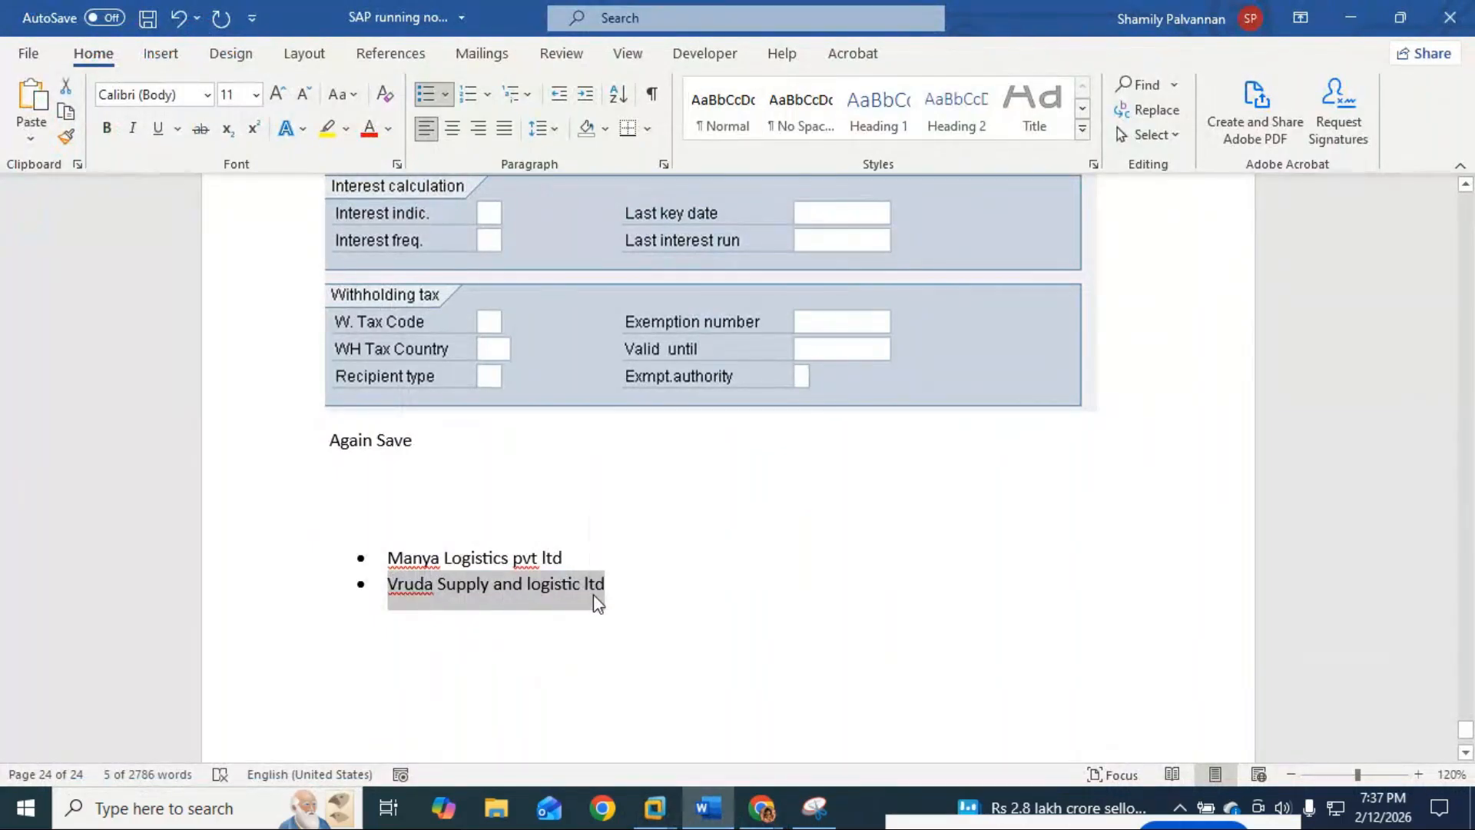
pyautogui.click(1350, 17)
pyautogui.click(603, 808)
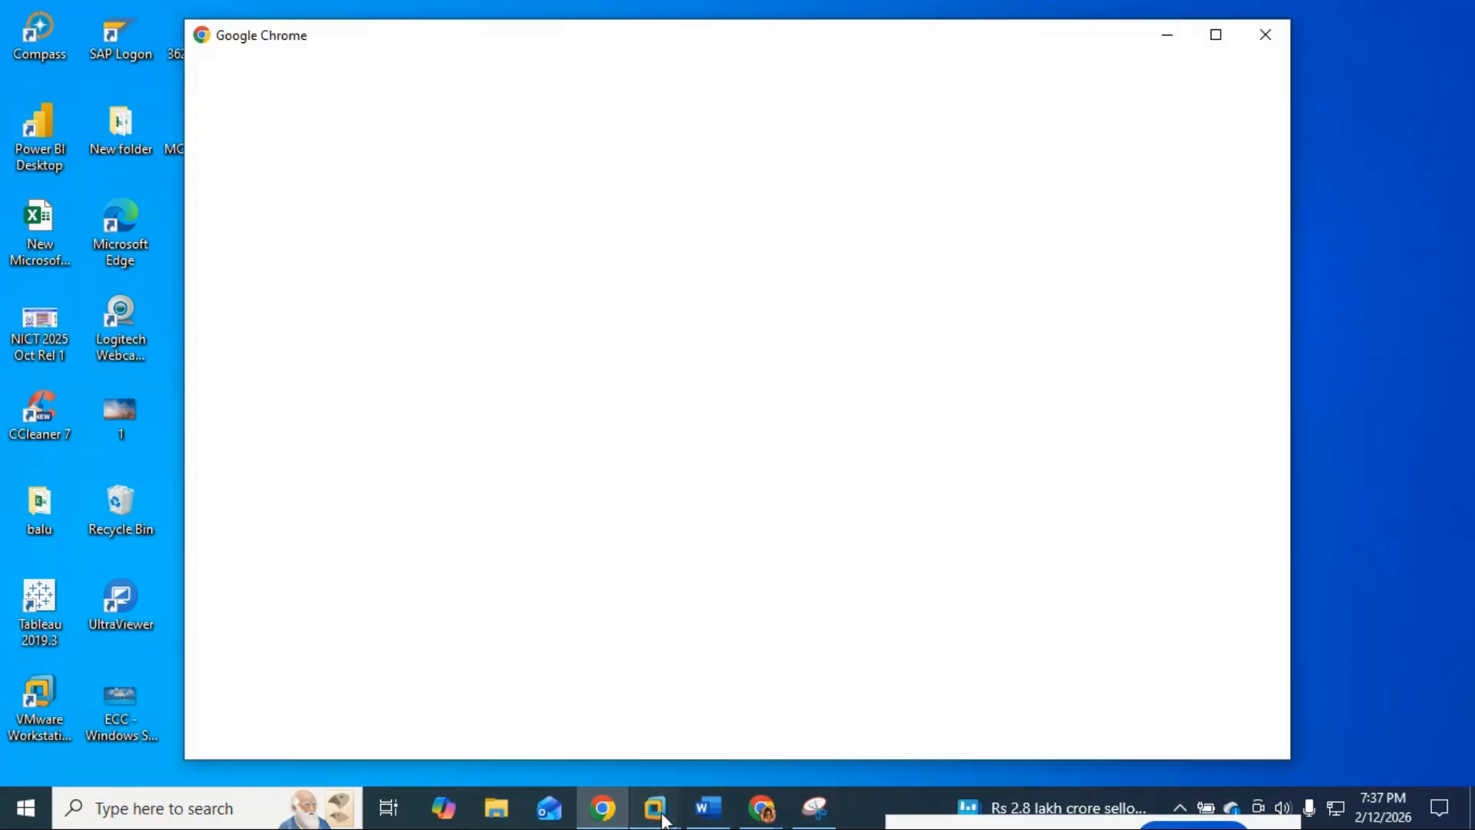
pyautogui.moveTo(663, 819)
pyautogui.click(1266, 35)
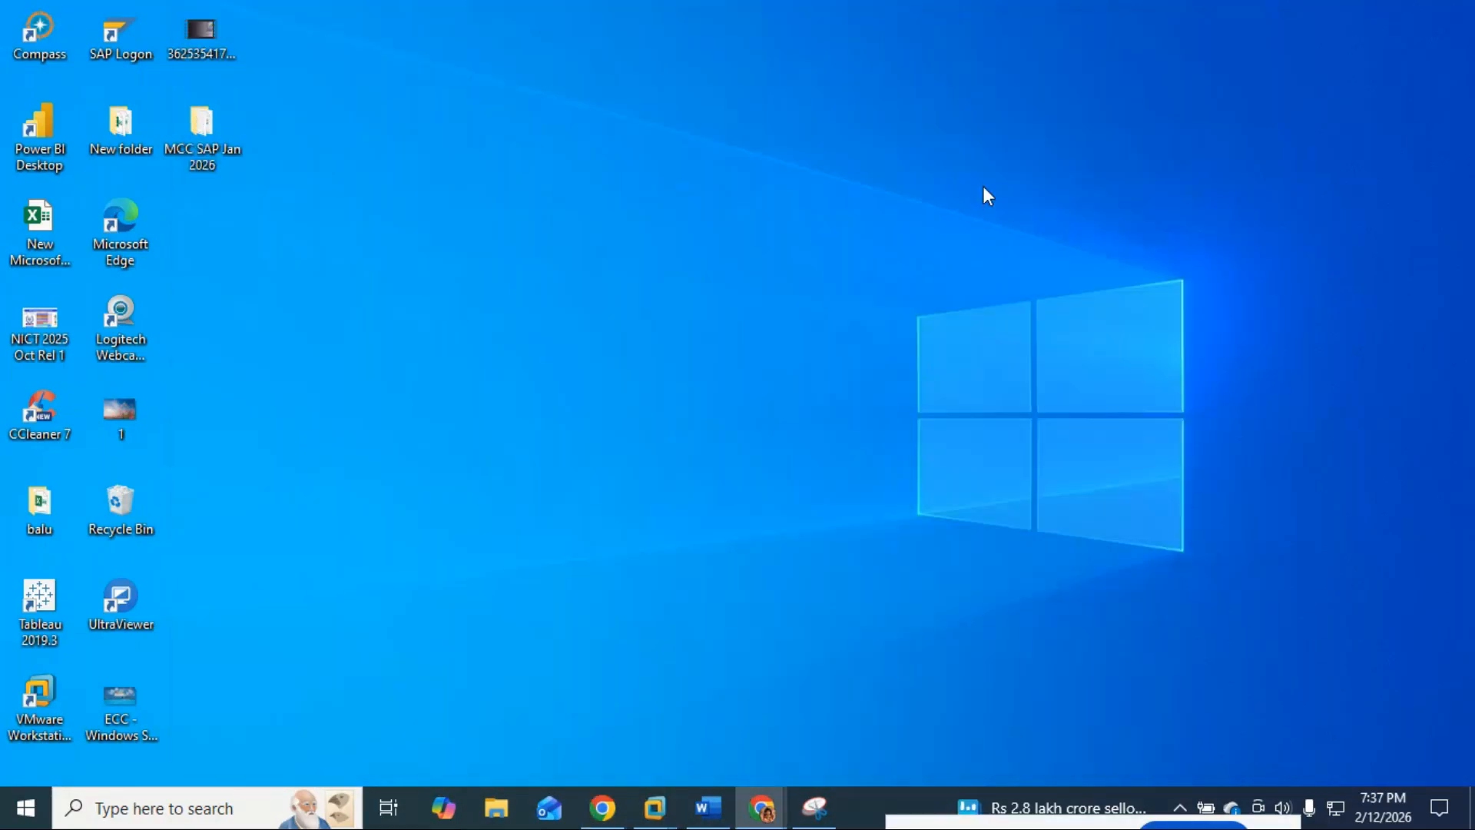
pyautogui.moveTo(670, 818)
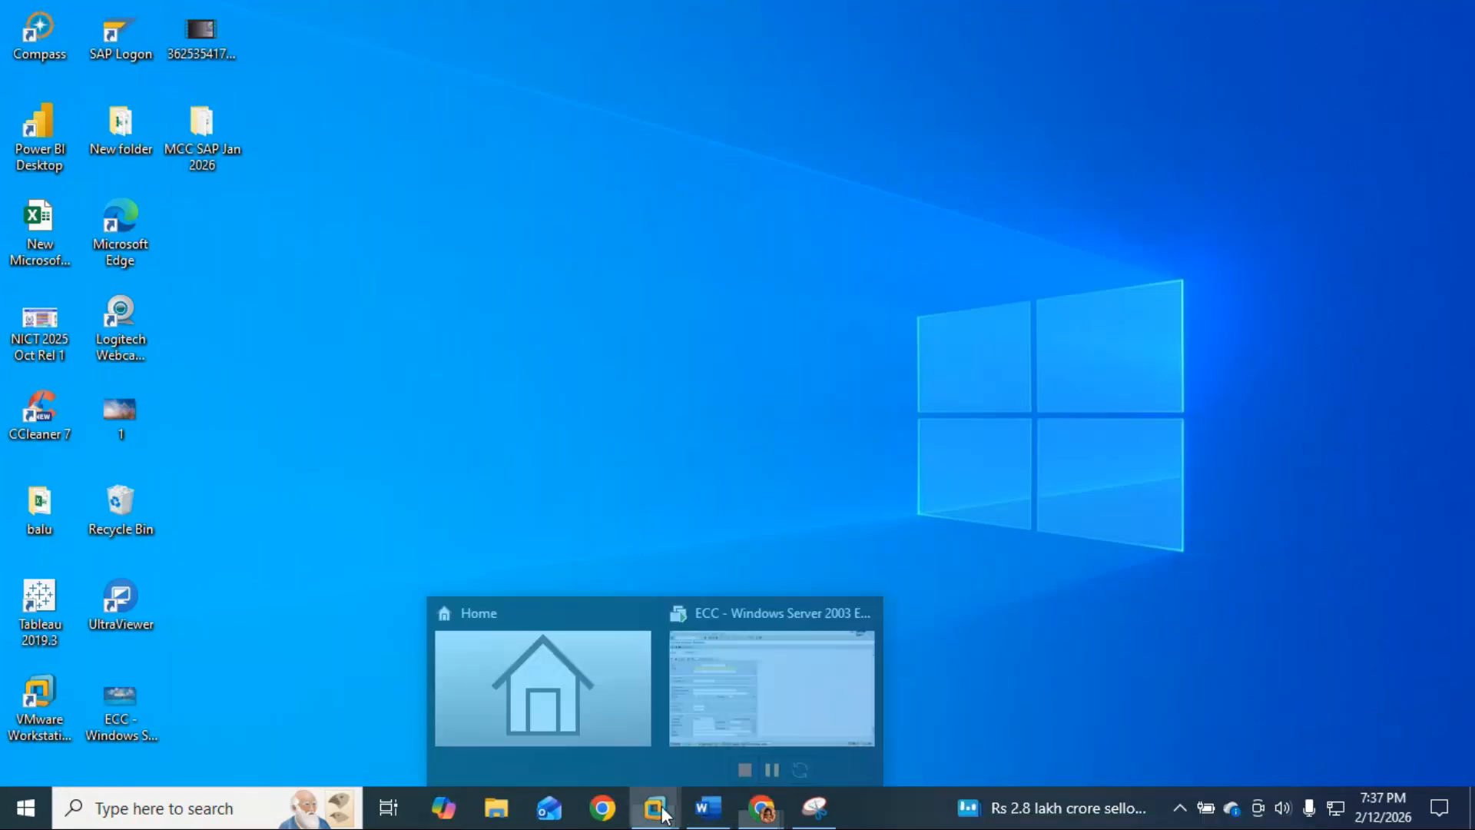
pyautogui.click(799, 680)
# Step: Paste the name 'Vruda Supply and logistic ltd' without the bullet and set search term VRUD
pyautogui.write('• Vruda Supply and logistic ltd')
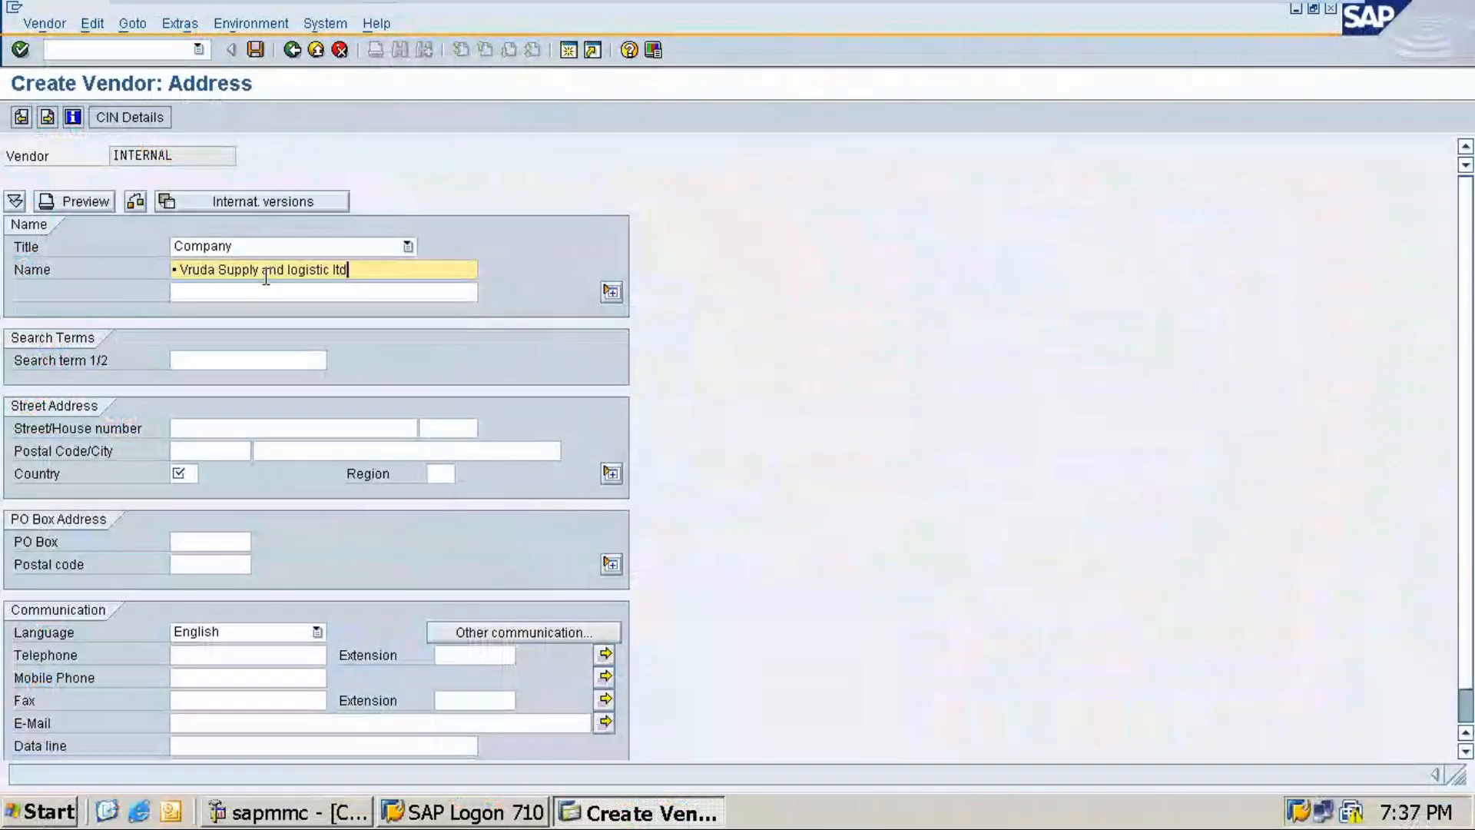
pyautogui.click(179, 271)
pyautogui.press('BackSpace')
pyautogui.click(201, 355)
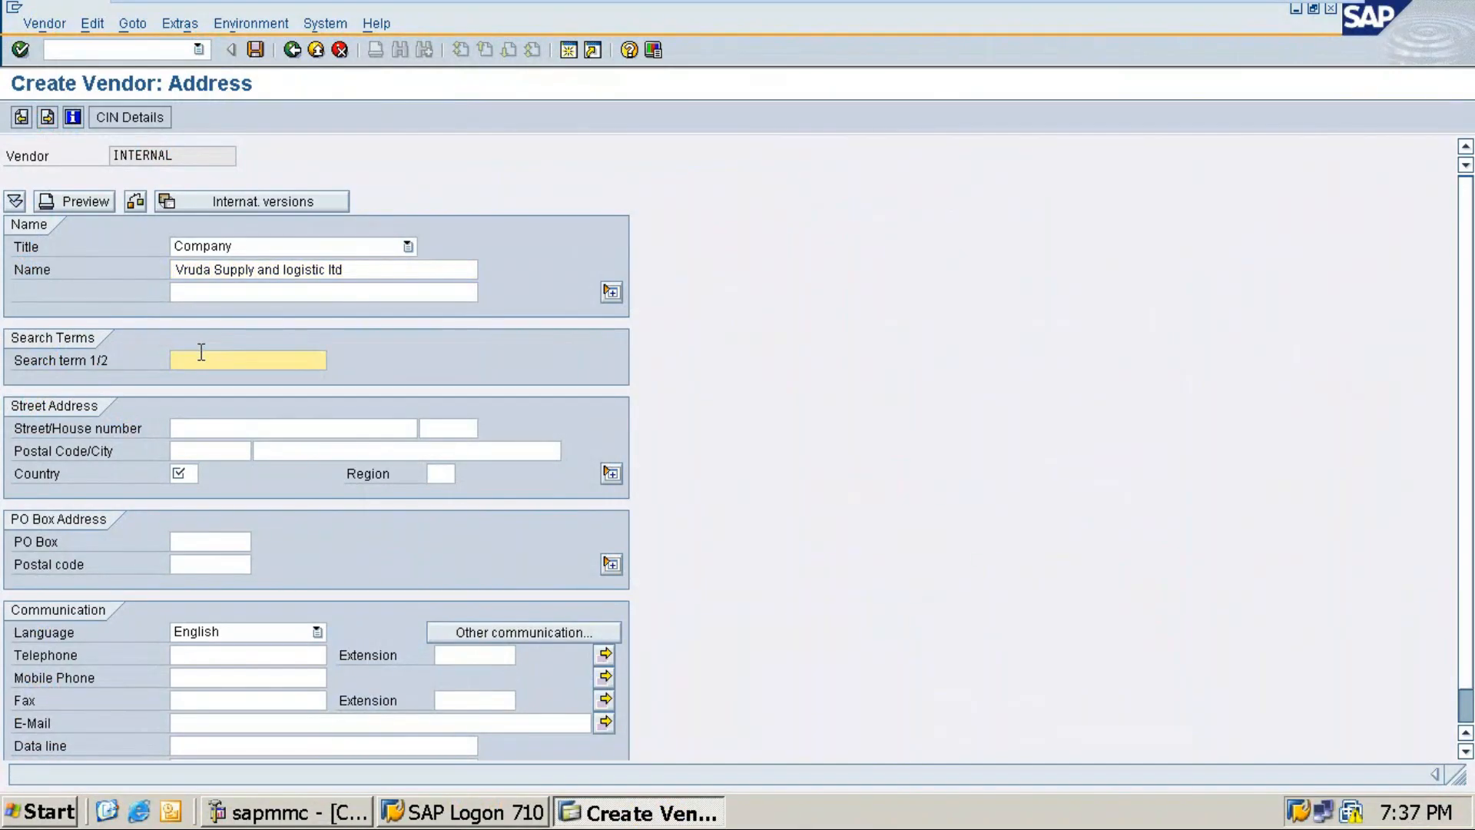
pyautogui.write('VRD')
pyautogui.press('BackSpace')
pyautogui.write('UD')
# Step: Enter street '5th amin, 7th bloc' and house number JNR
pyautogui.click(203, 422)
pyautogui.write('5th ')
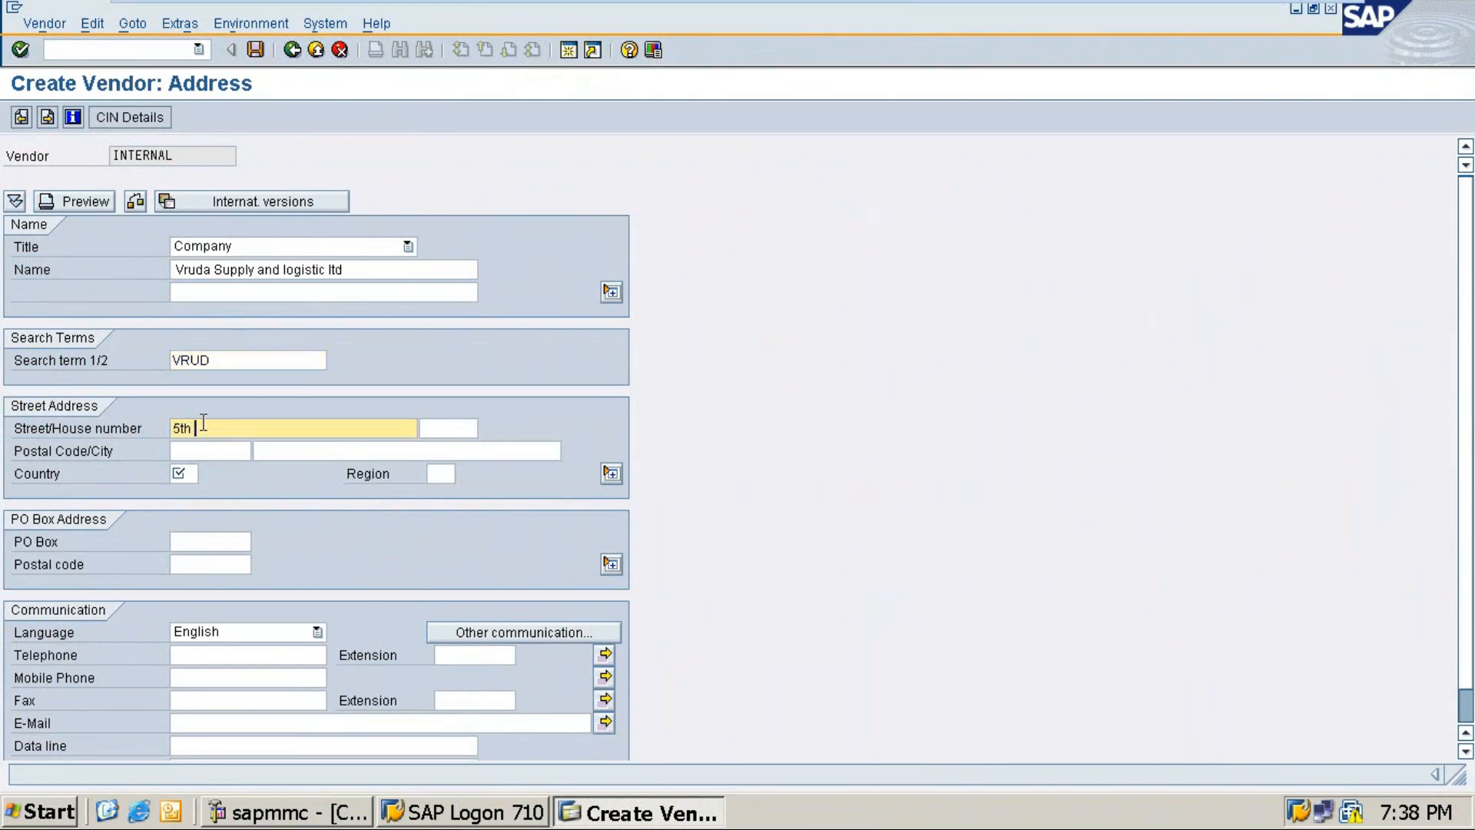
pyautogui.write('amin, 7th block')
pyautogui.press('Tab')
pyautogui.write('JNR')
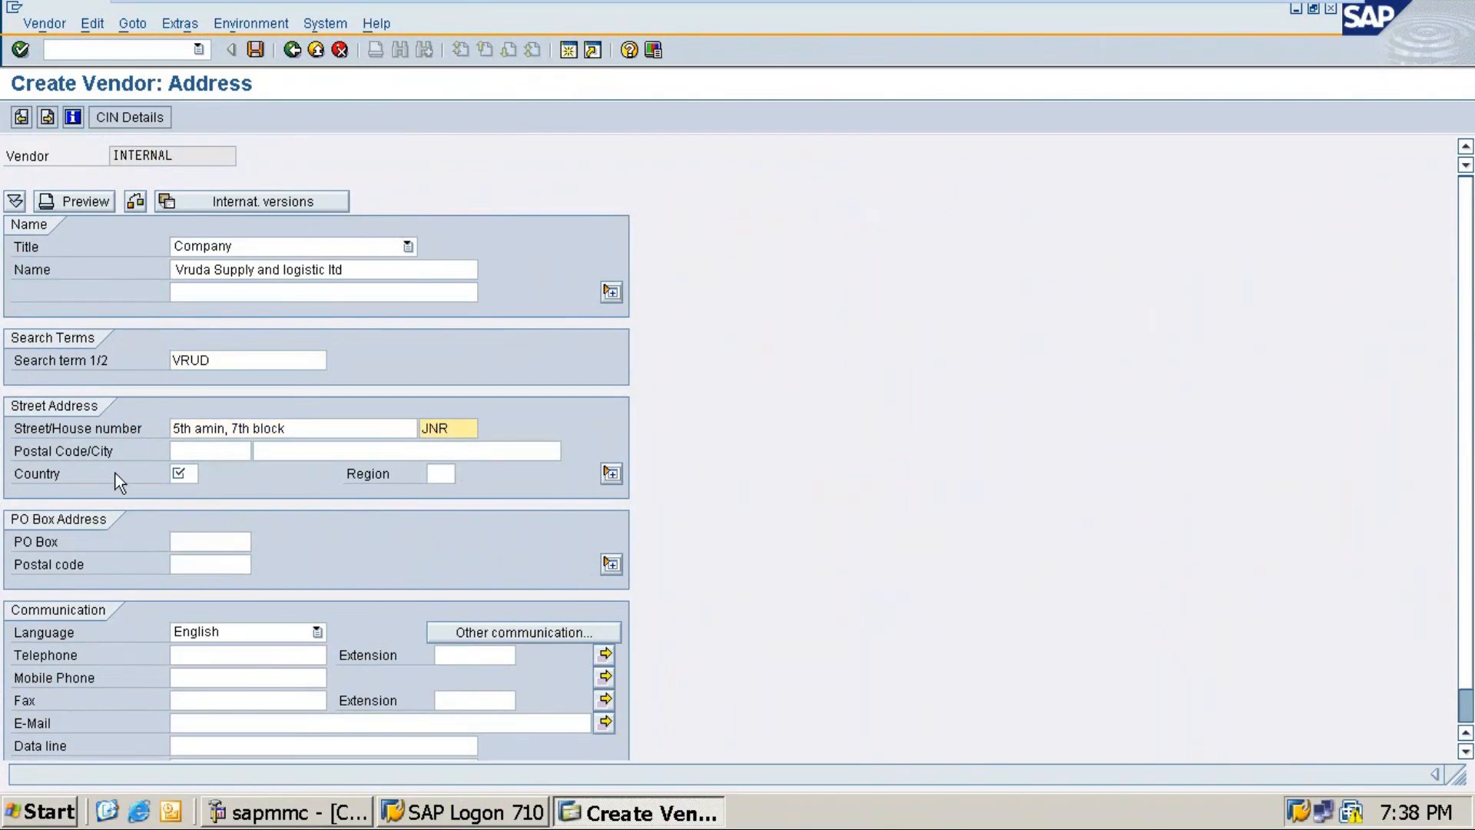
# Step: Enter postal code 560011, city bengaluru and country IN, then continue to accounting data
pyautogui.click(196, 458)
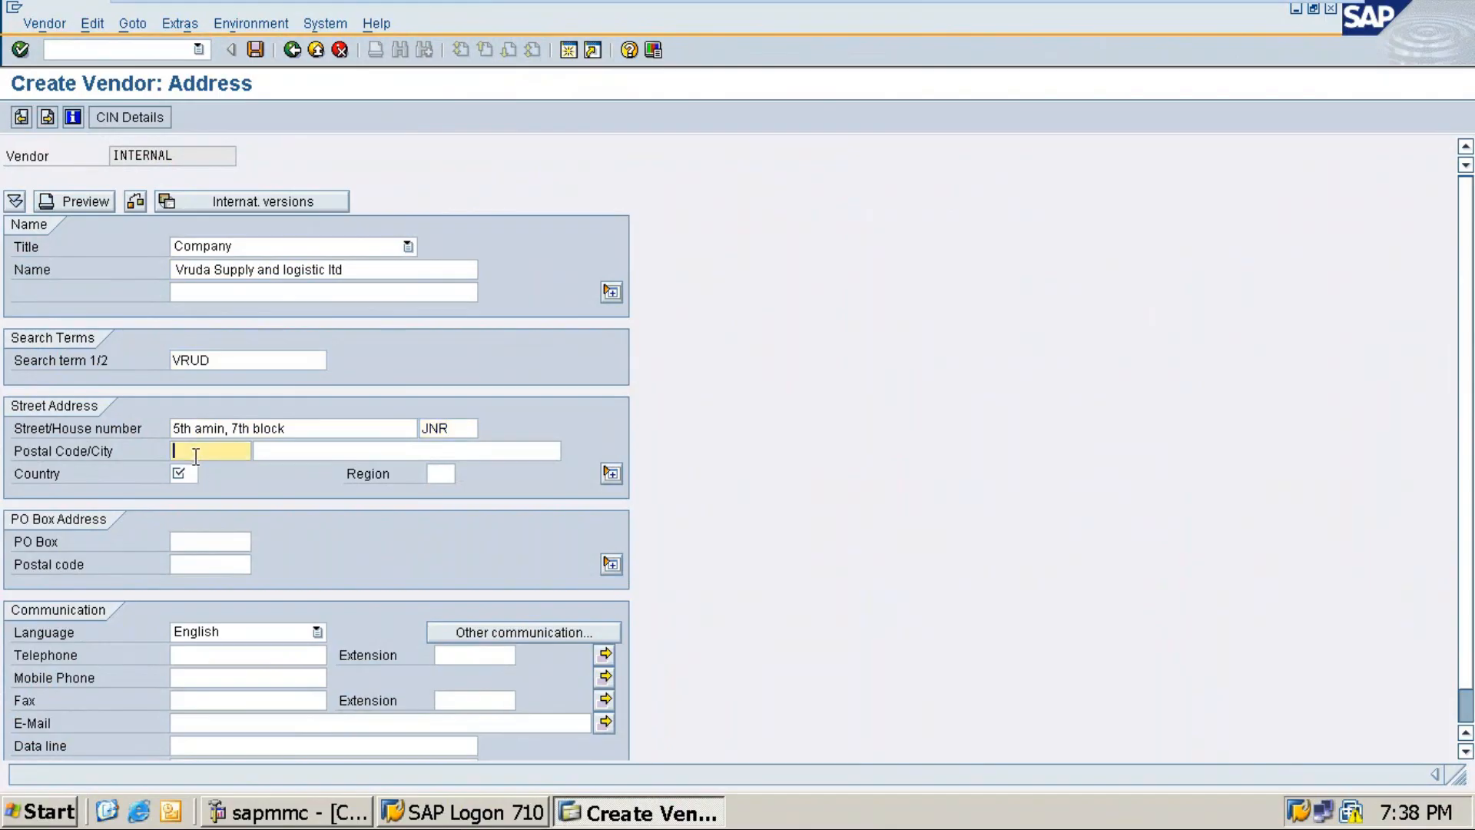
pyautogui.write('560011')
pyautogui.press('Tab')
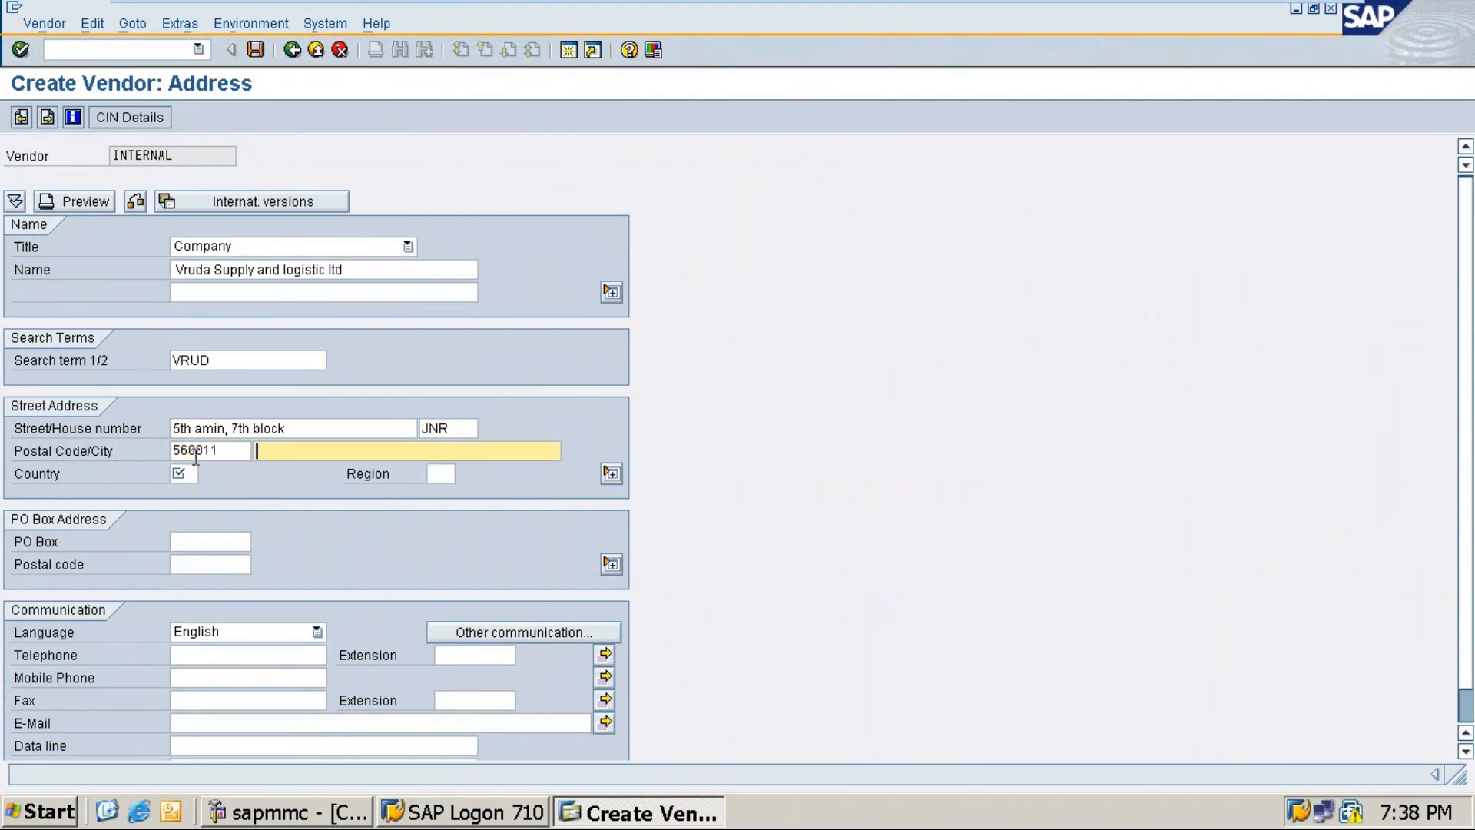
pyautogui.write('ben')
pyautogui.press('Down')
pyautogui.press('Tab')
pyautogui.write('11')
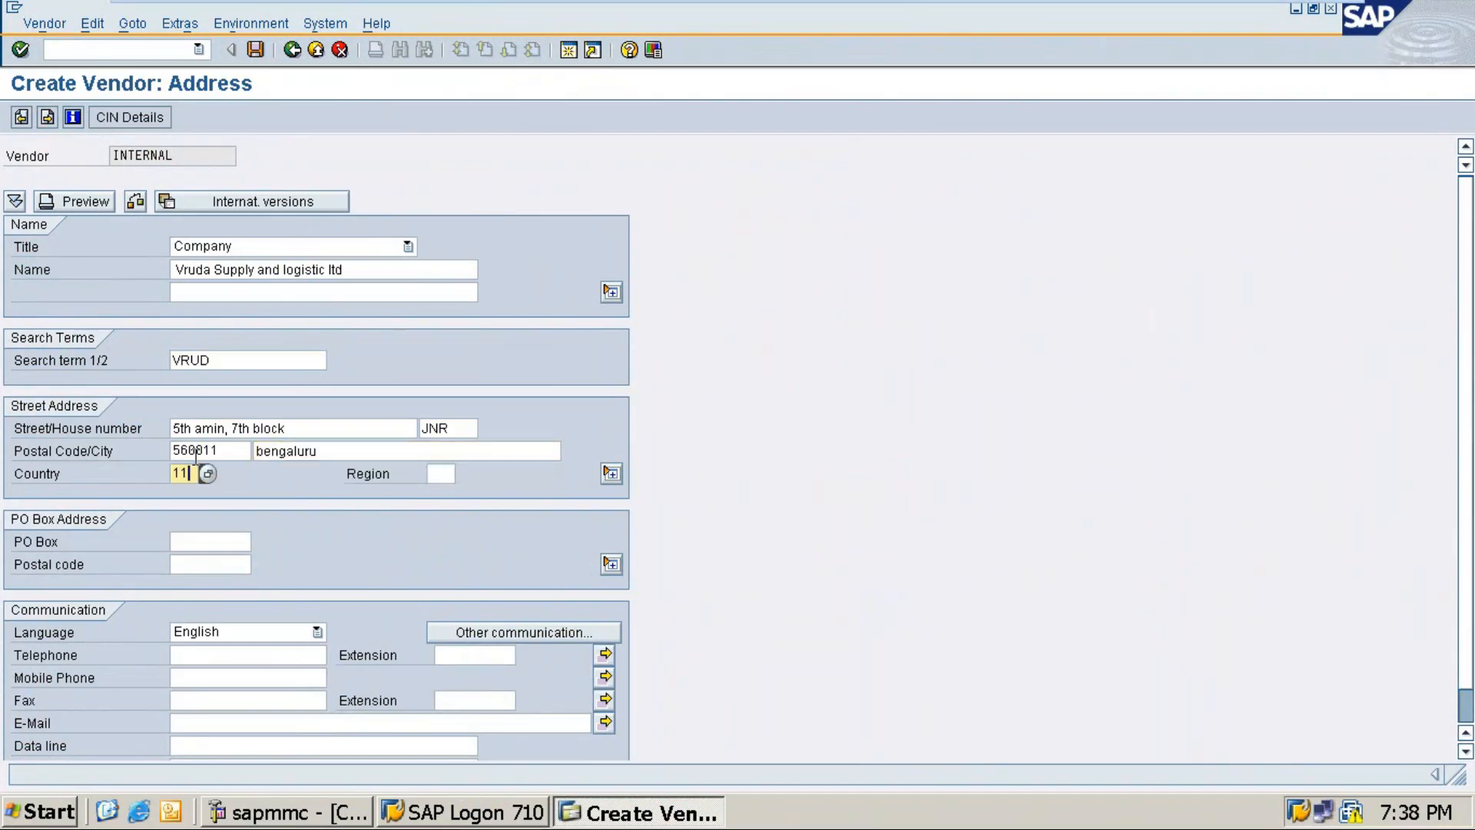
pyautogui.press('BackSpace')
pyautogui.write('in')
pyautogui.press('Tab')
pyautogui.press('Return')
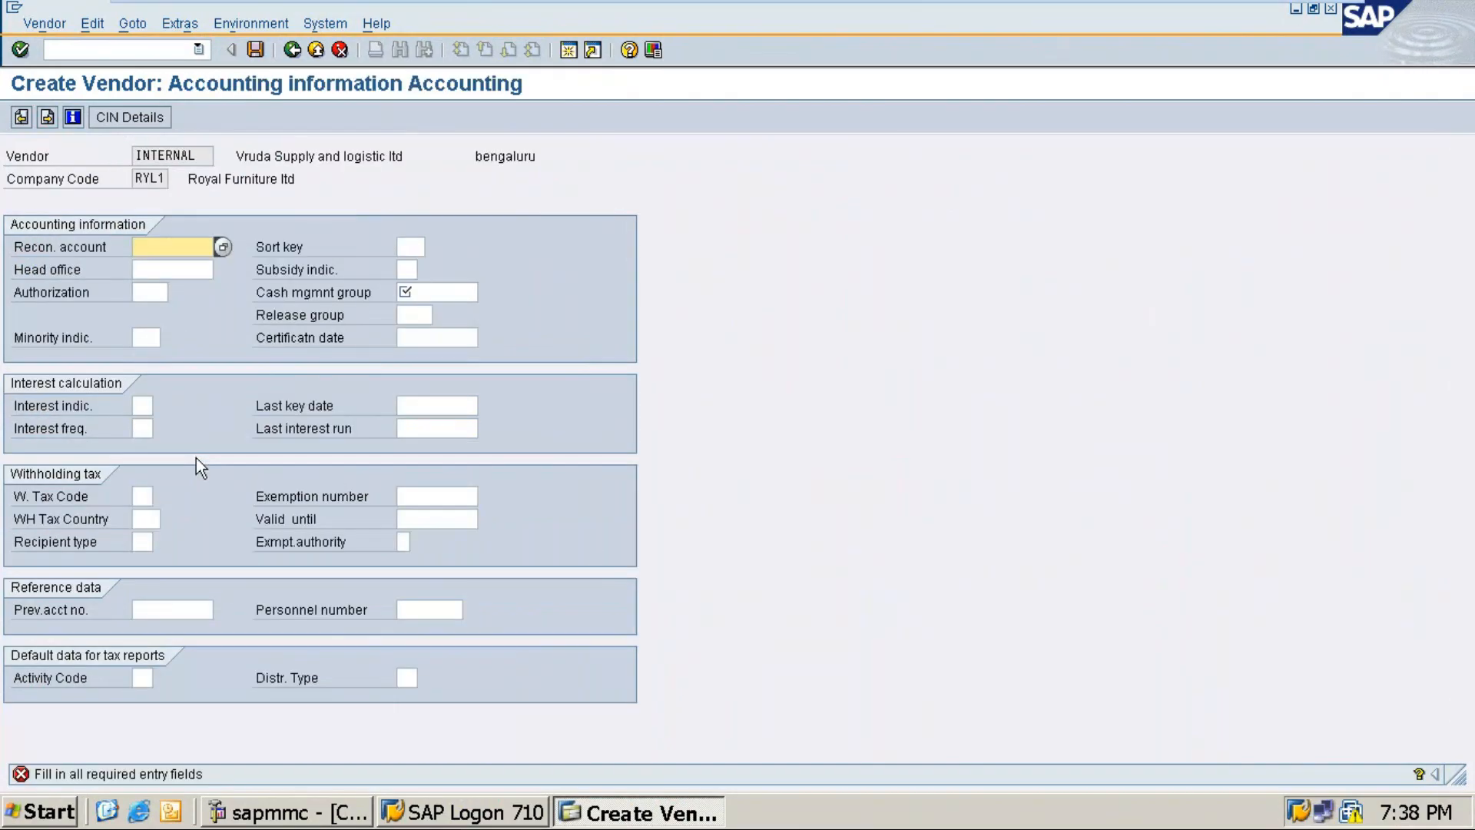
# Step: Set reconciliation account 40007, sort key 001 and cash management group A1, then save Vruda Supply and logistic ltd
pyautogui.press('F4')
pyautogui.press('Return')
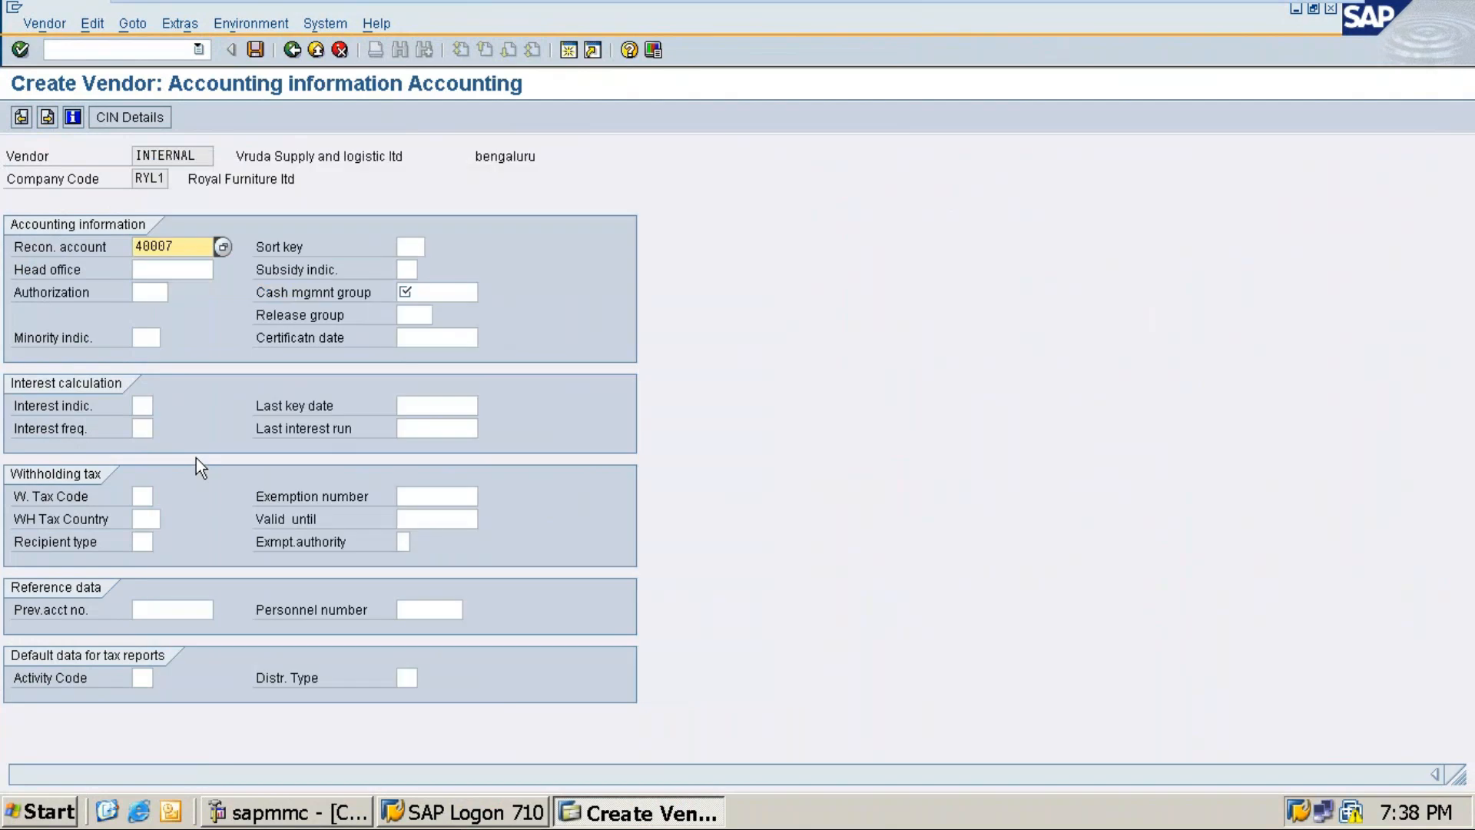
pyautogui.click(406, 246)
pyautogui.write('001')
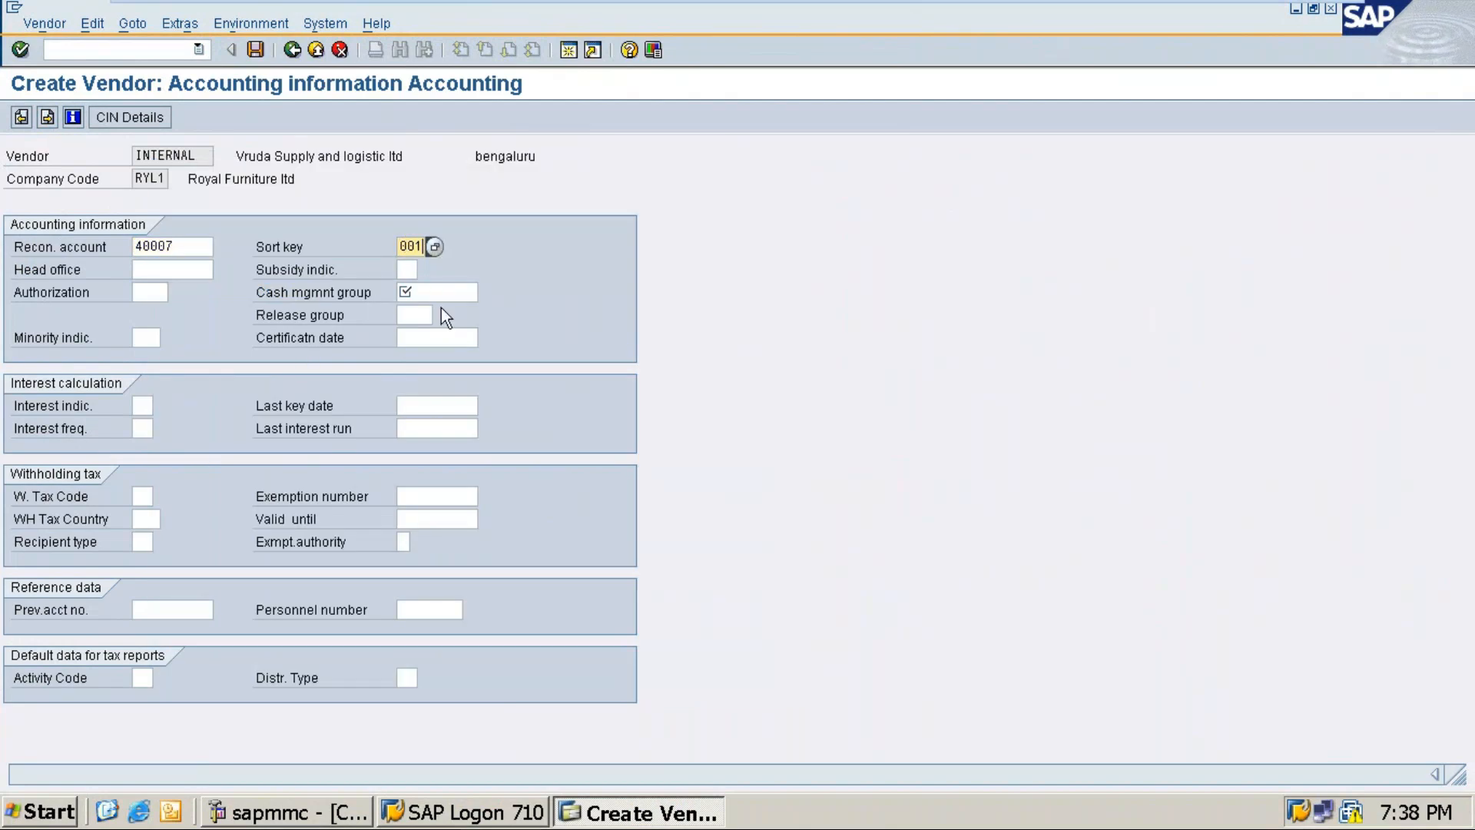
pyautogui.click(405, 292)
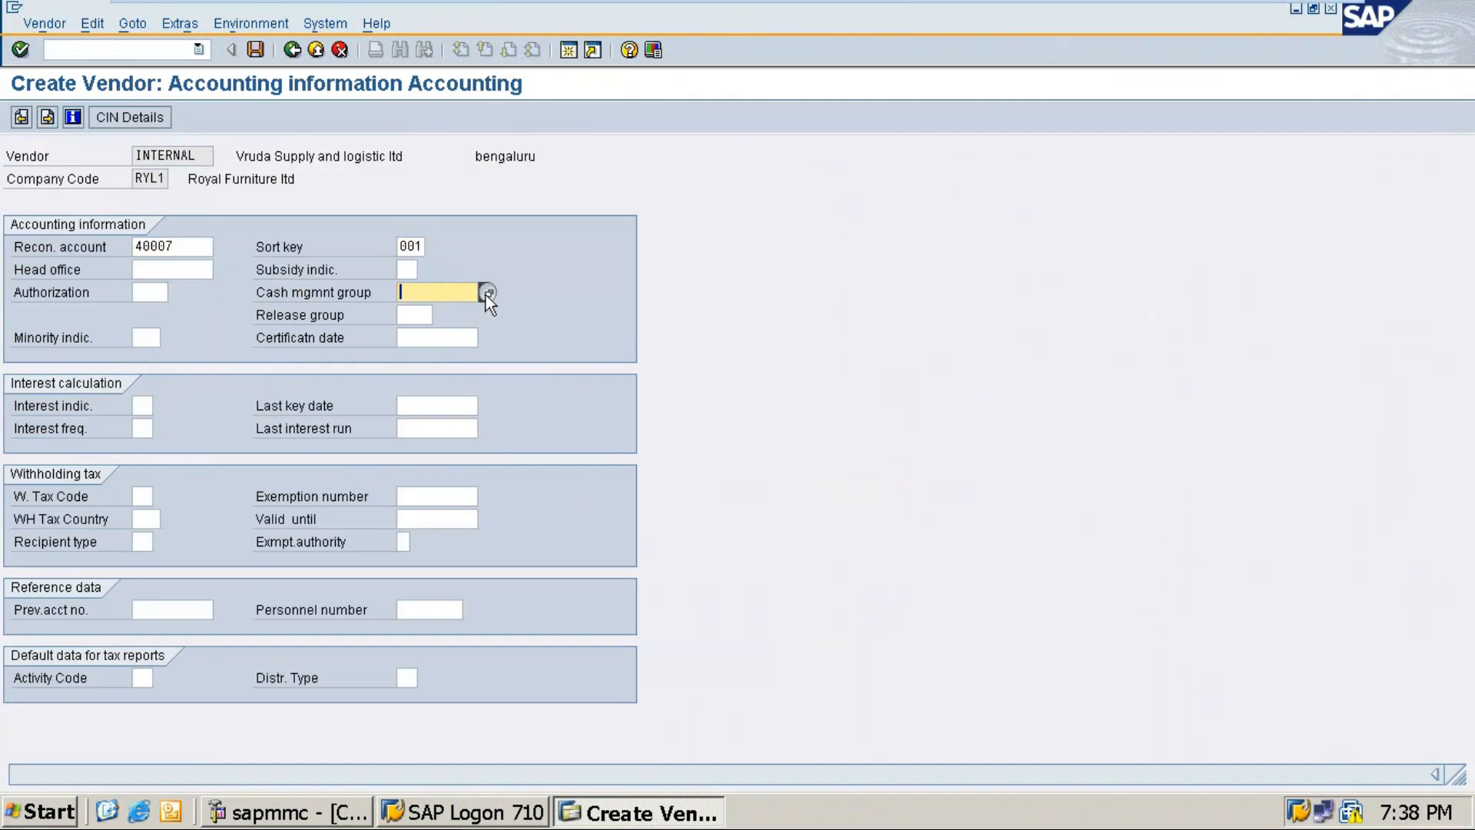
pyautogui.click(486, 295)
pyautogui.doubleClick(468, 311)
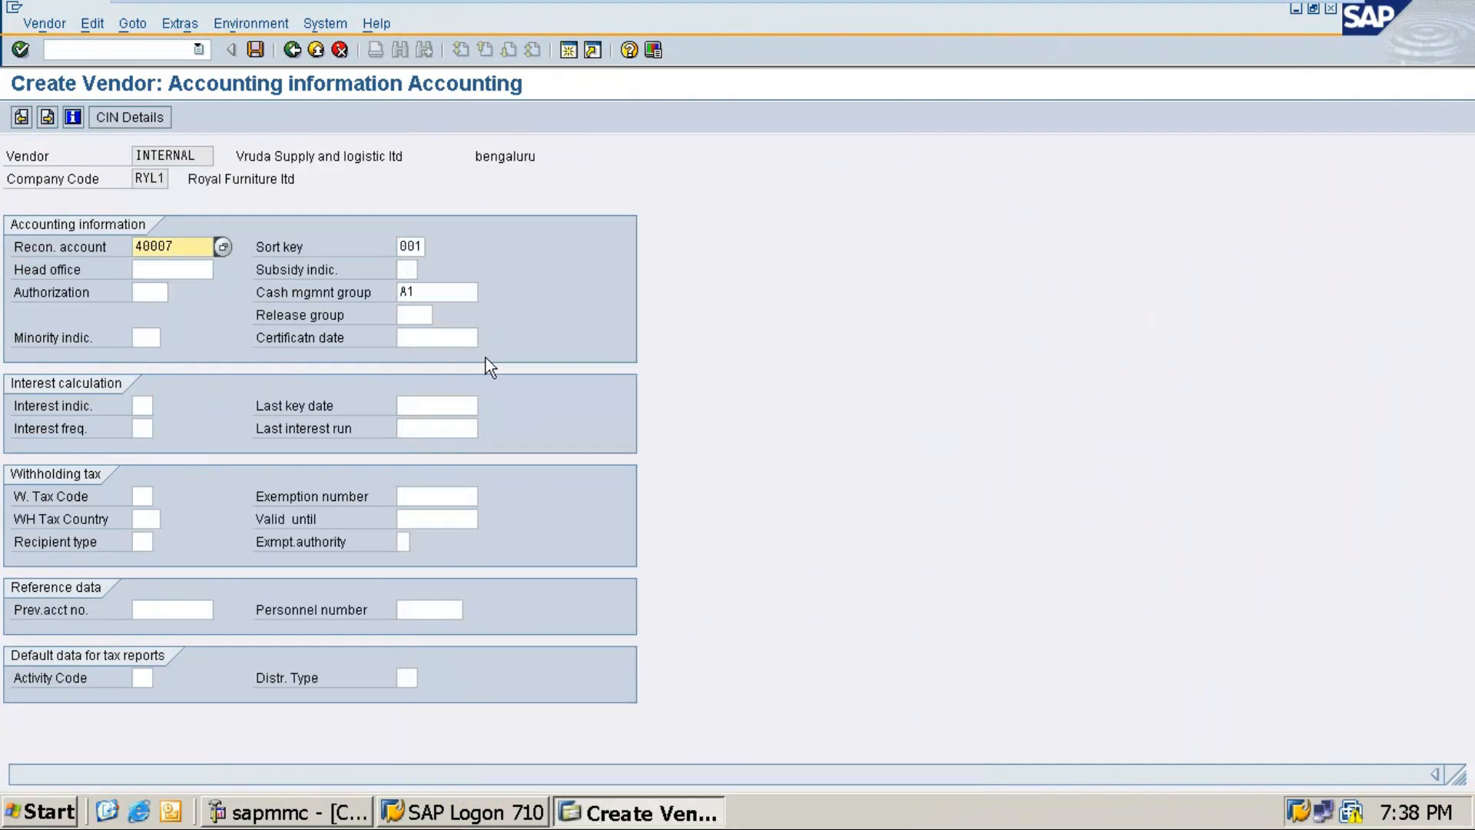
pyautogui.hotkey('ctrl', 's')
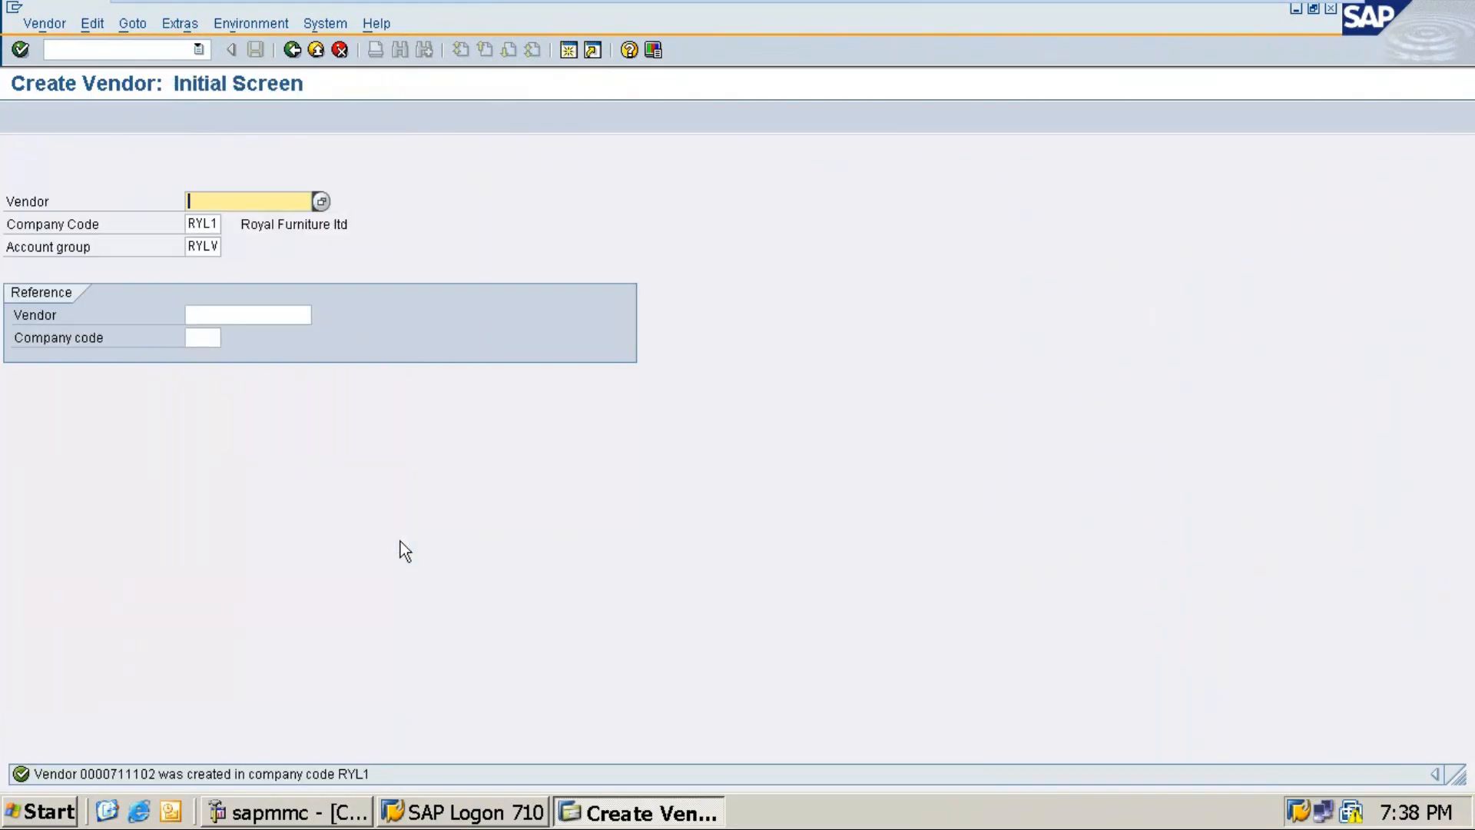
pyautogui.moveTo(1244, 4)
# Step: Switch to the Word notes and clear the extra blank line below 'Again Save'
pyautogui.moveTo(1297, 3)
pyautogui.click(1281, 19)
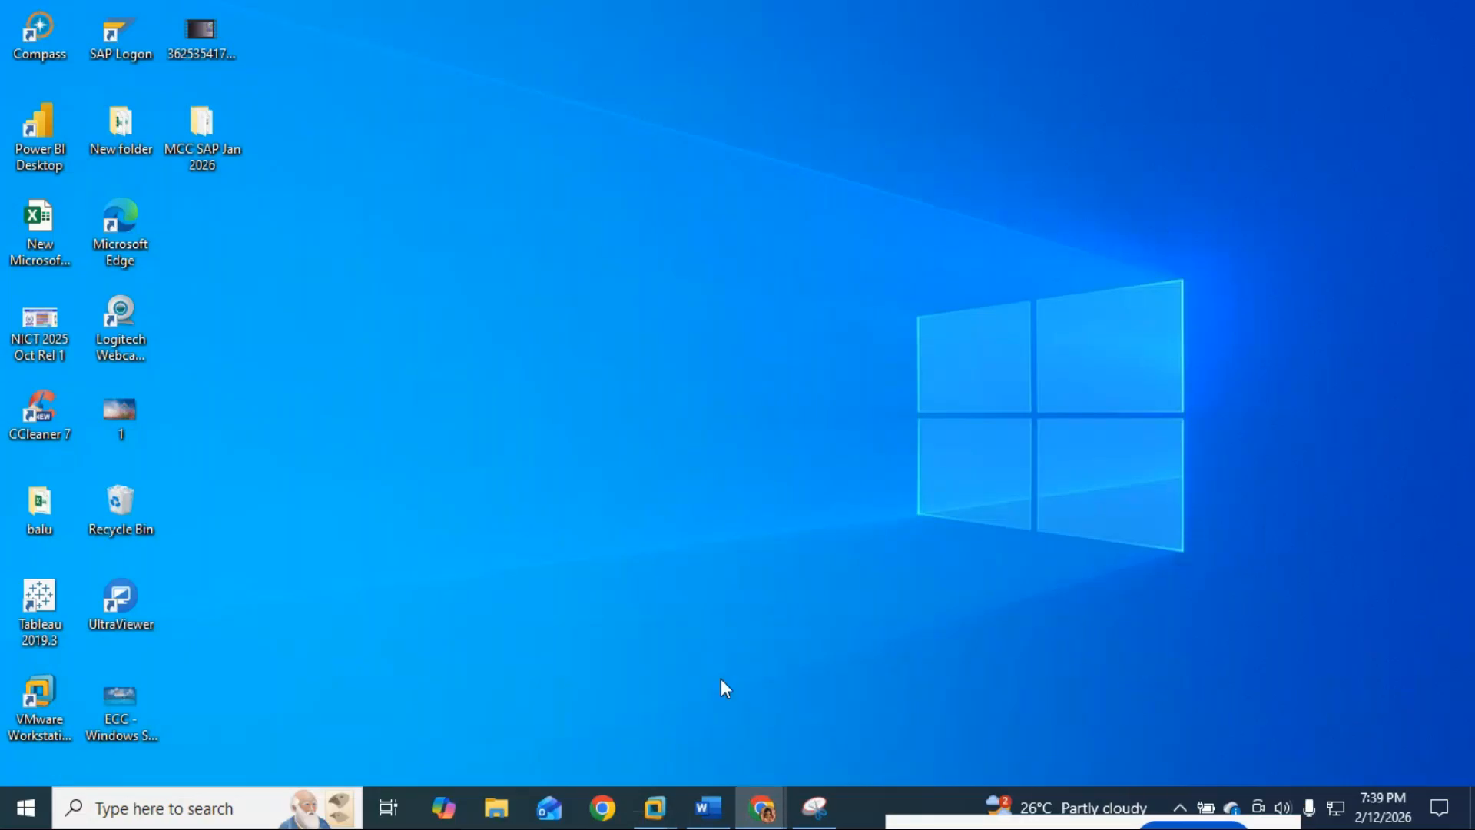
pyautogui.click(708, 808)
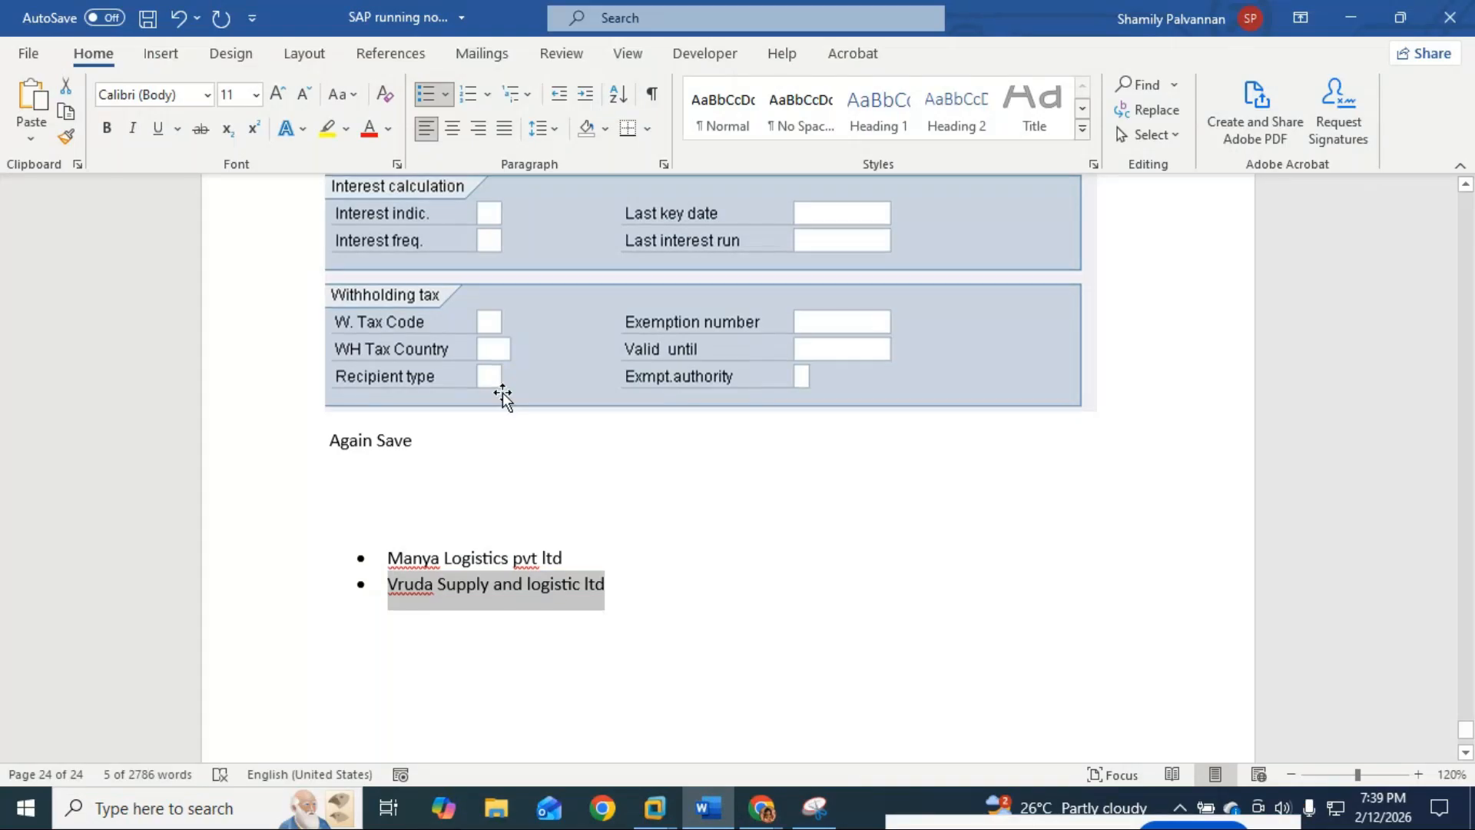
pyautogui.scroll(3, 502, 392)
pyautogui.scroll(-2, 490, 484)
pyautogui.click(435, 567)
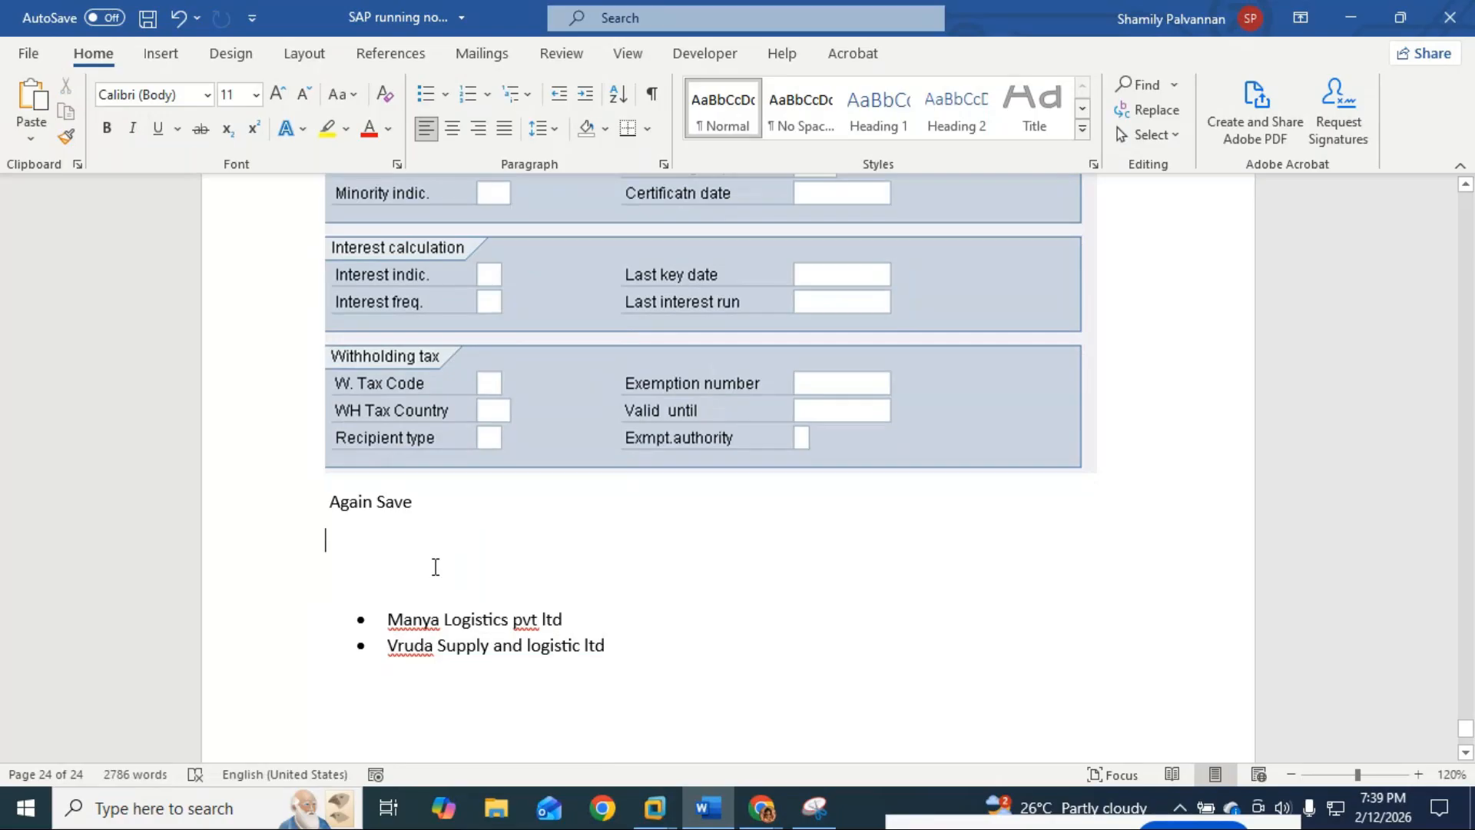
pyautogui.press('BackSpace')
pyautogui.press('Down')
# Step: Type 'Now, create the other 2 Vendors' on the empty line above the vendor bullets
pyautogui.write('Now')
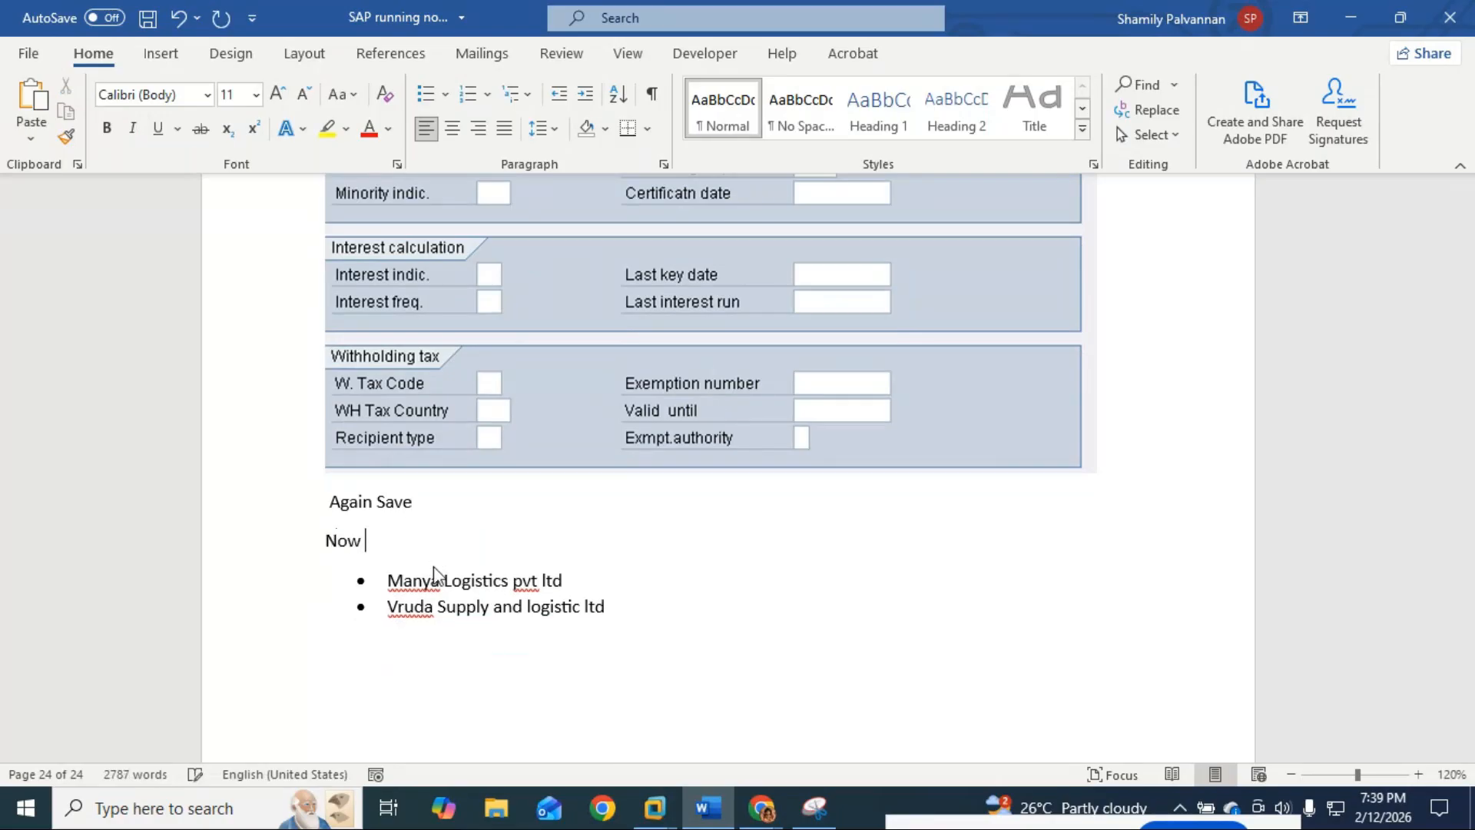
pyautogui.write(', crreate')
pyautogui.press('BackSpace')
pyautogui.press('BackSpace')
pyautogui.press('BackSpace')
pyautogui.press('BackSpace')
pyautogui.press('BackSpace')
pyautogui.write('ate the other 2 ')
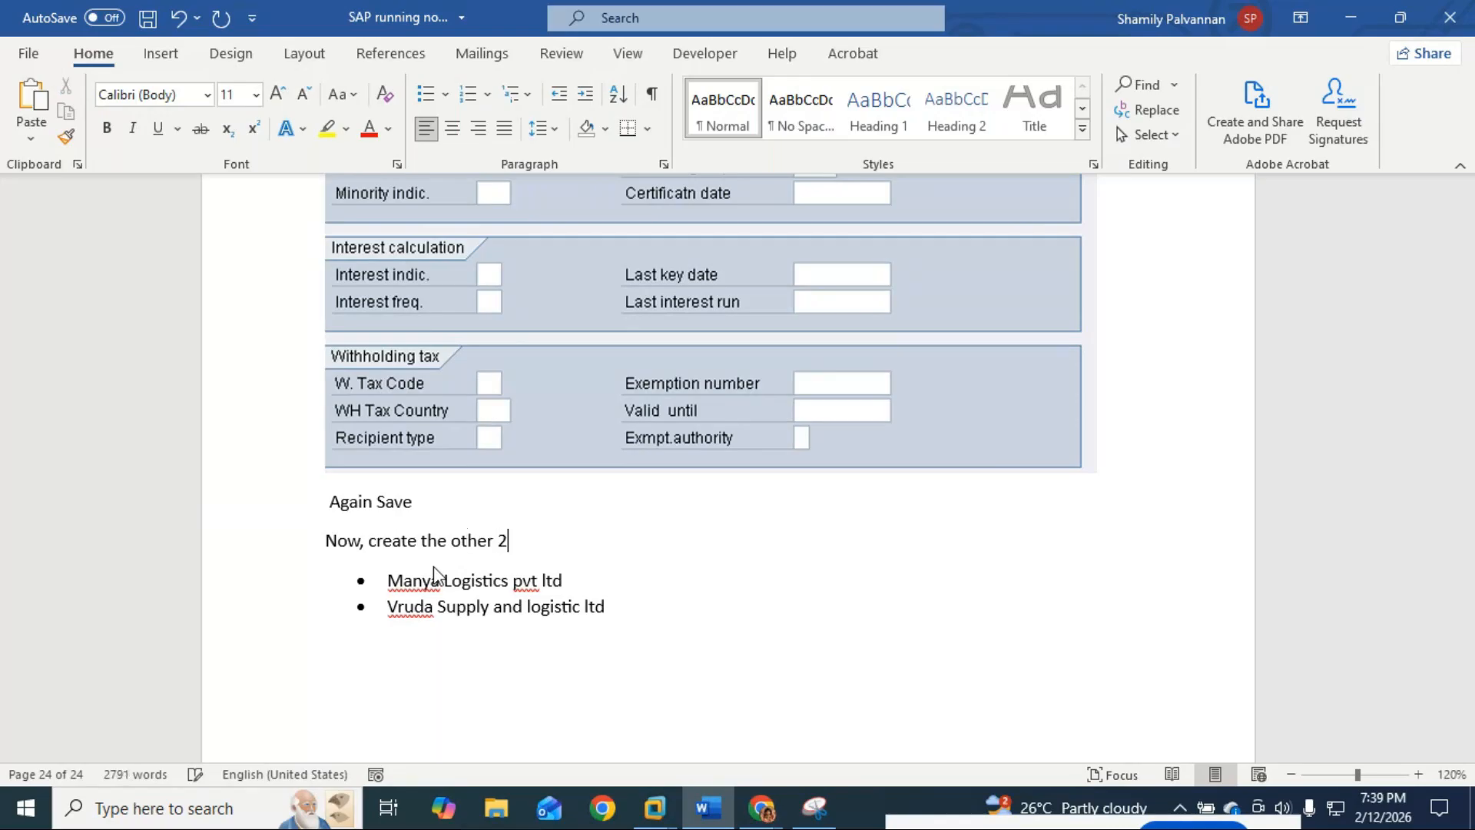
pyautogui.write('m')
pyautogui.press('BackSpace')
pyautogui.write('c')
pyautogui.press('BackSpace')
pyautogui.write('Vendots')
pyautogui.press('BackSpace')
pyautogui.press('BackSpace')
pyautogui.write('rs')
pyautogui.scroll(4, 338, 573)
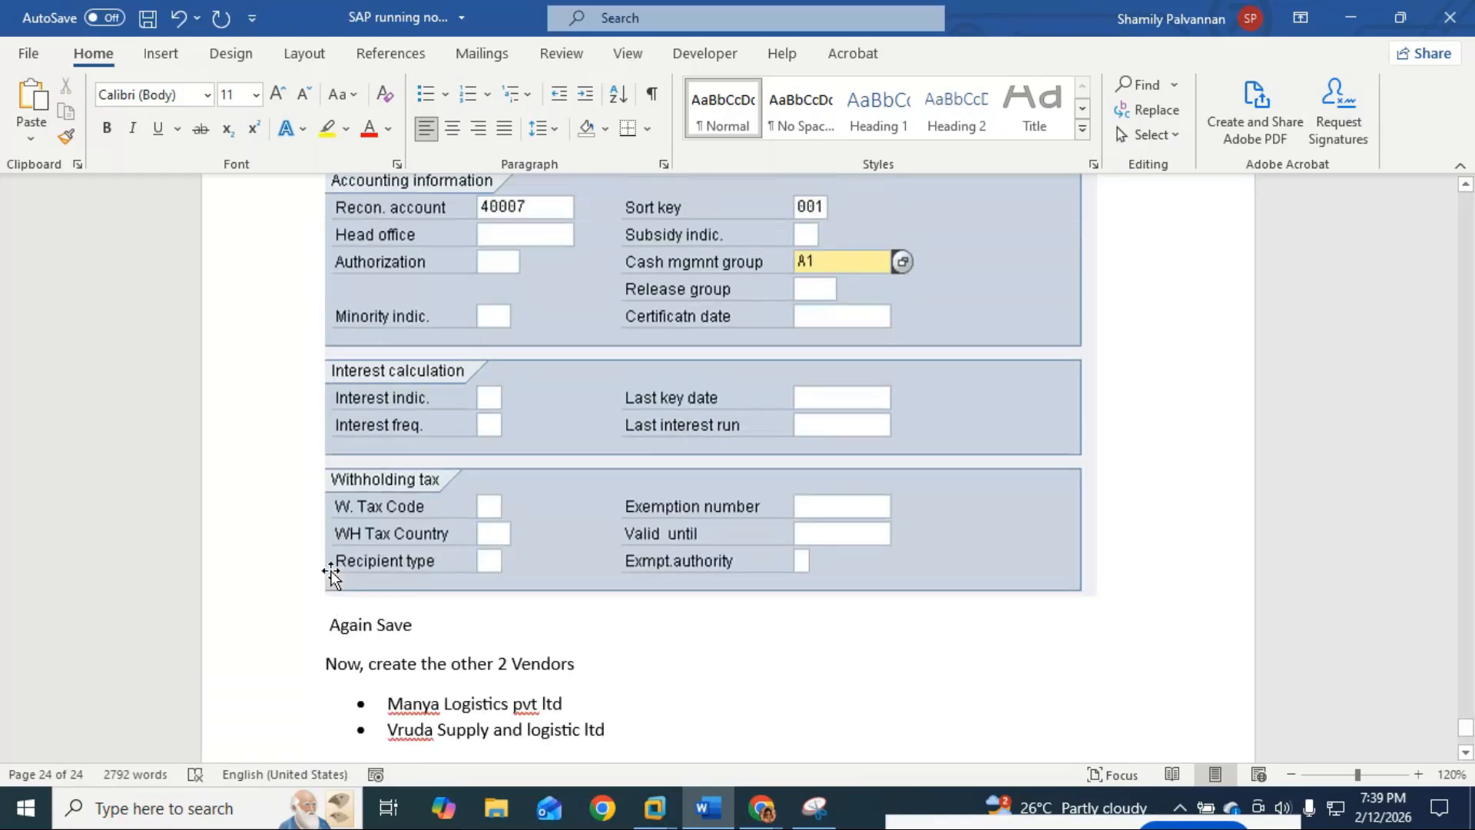
pyautogui.scroll(-5, 330, 572)
pyautogui.scroll(-1, 332, 572)
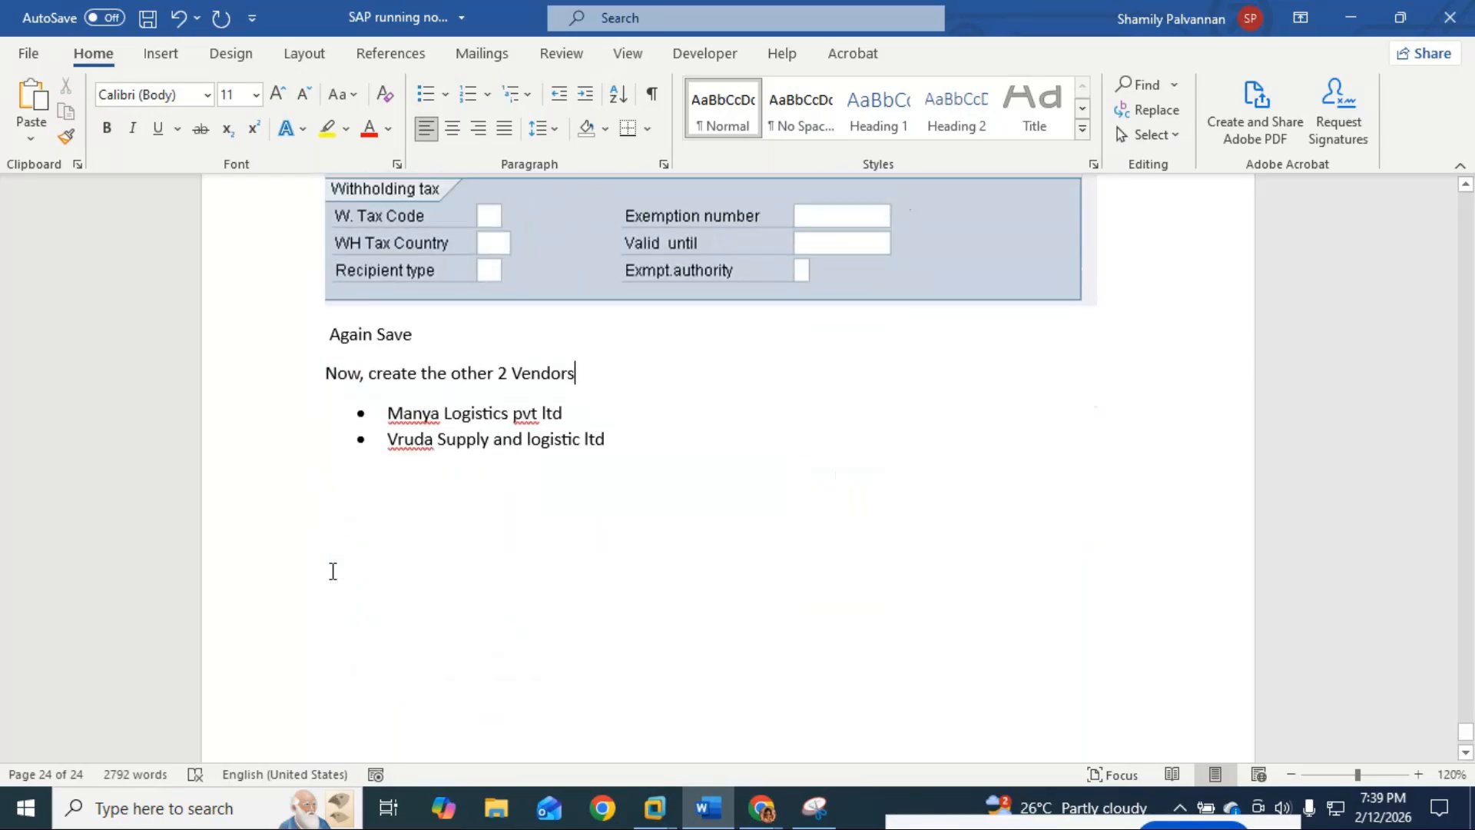
pyautogui.scroll(3, 332, 570)
pyautogui.scroll(10, 331, 574)
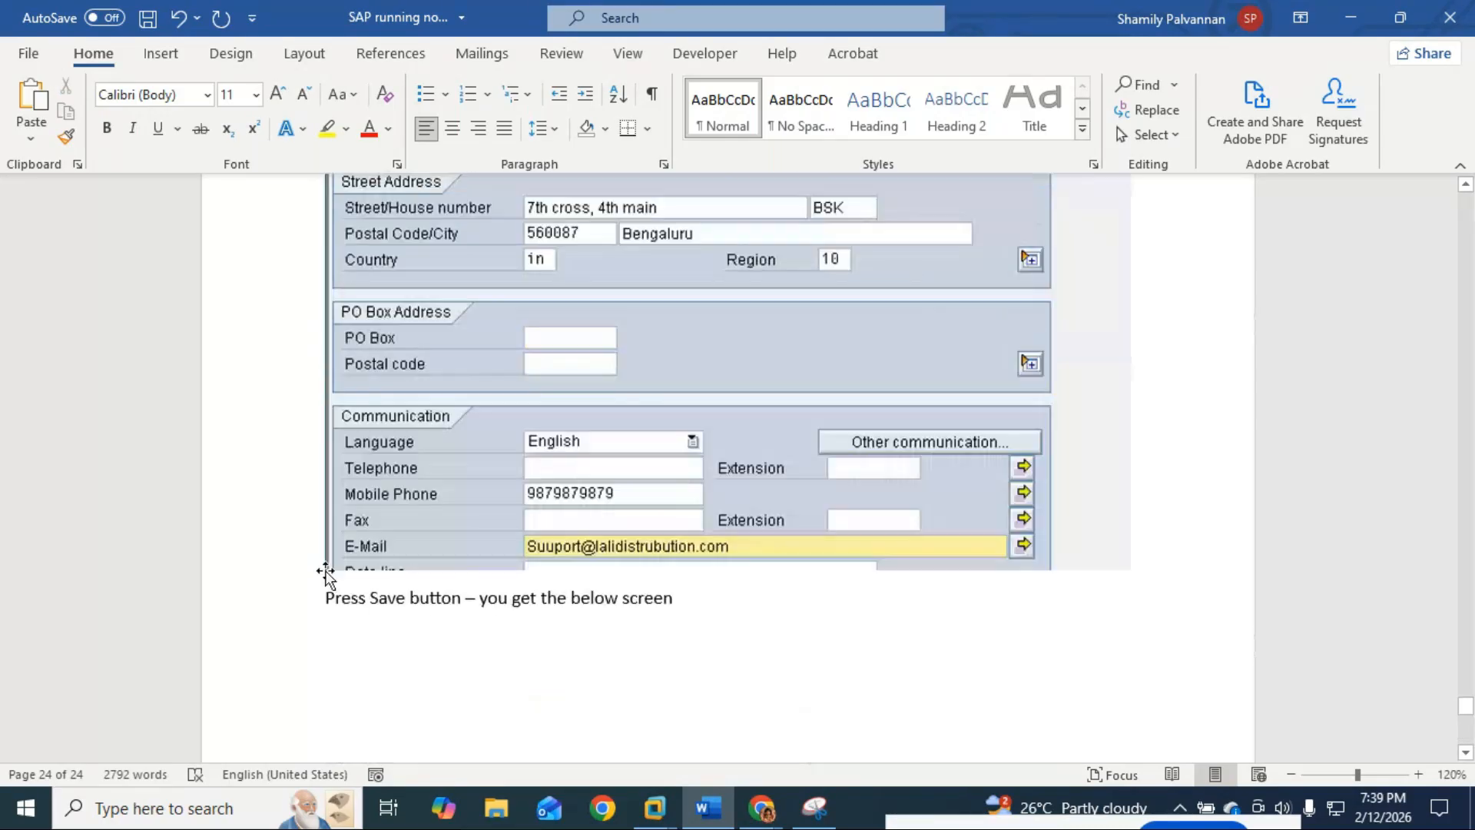
pyautogui.scroll(12, 327, 572)
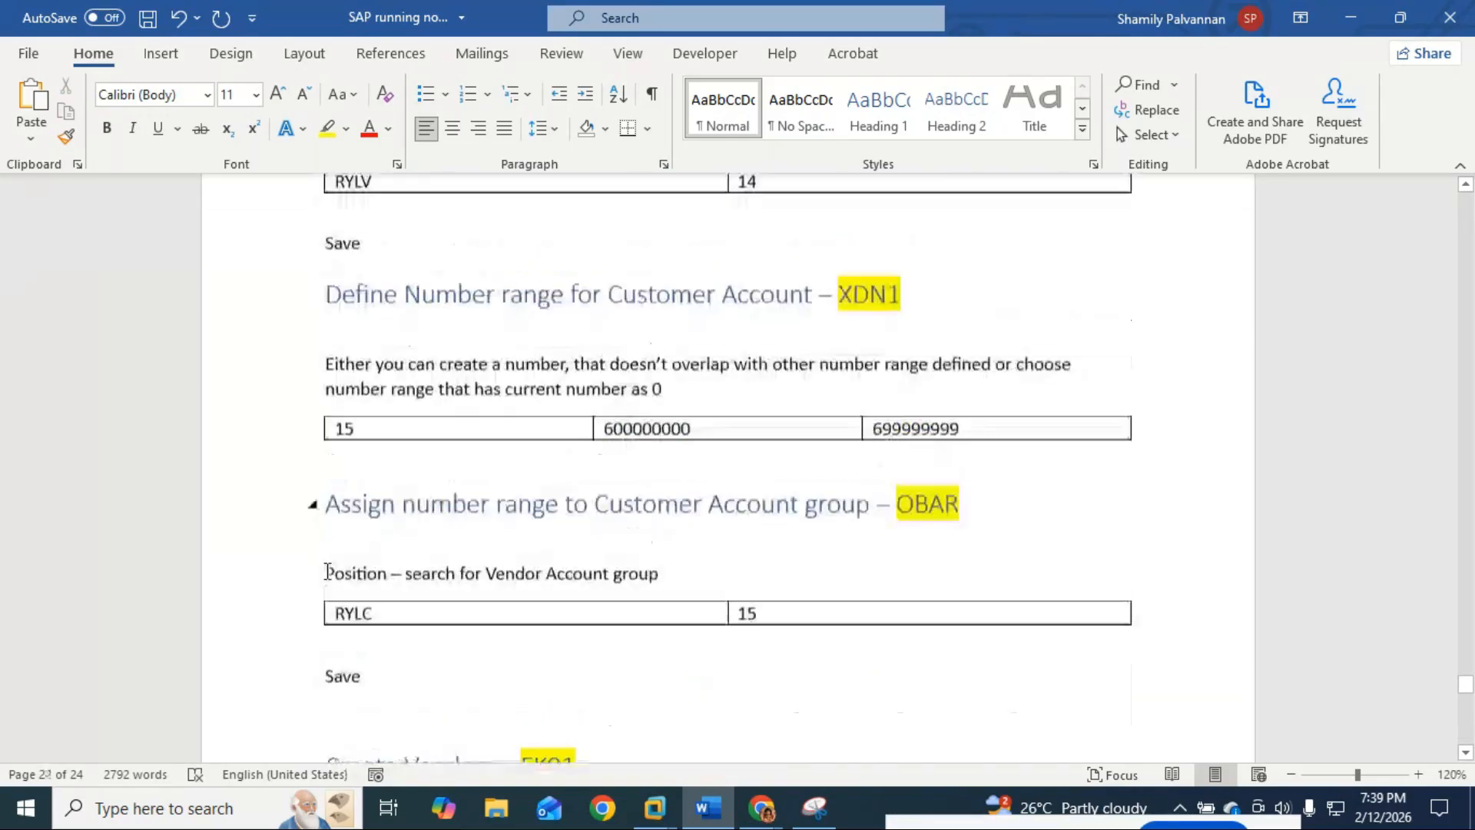
# Step: Copy the Sundry Debtors customer list and paste it below the 'Press Save button' line
pyautogui.scroll(12, 328, 571)
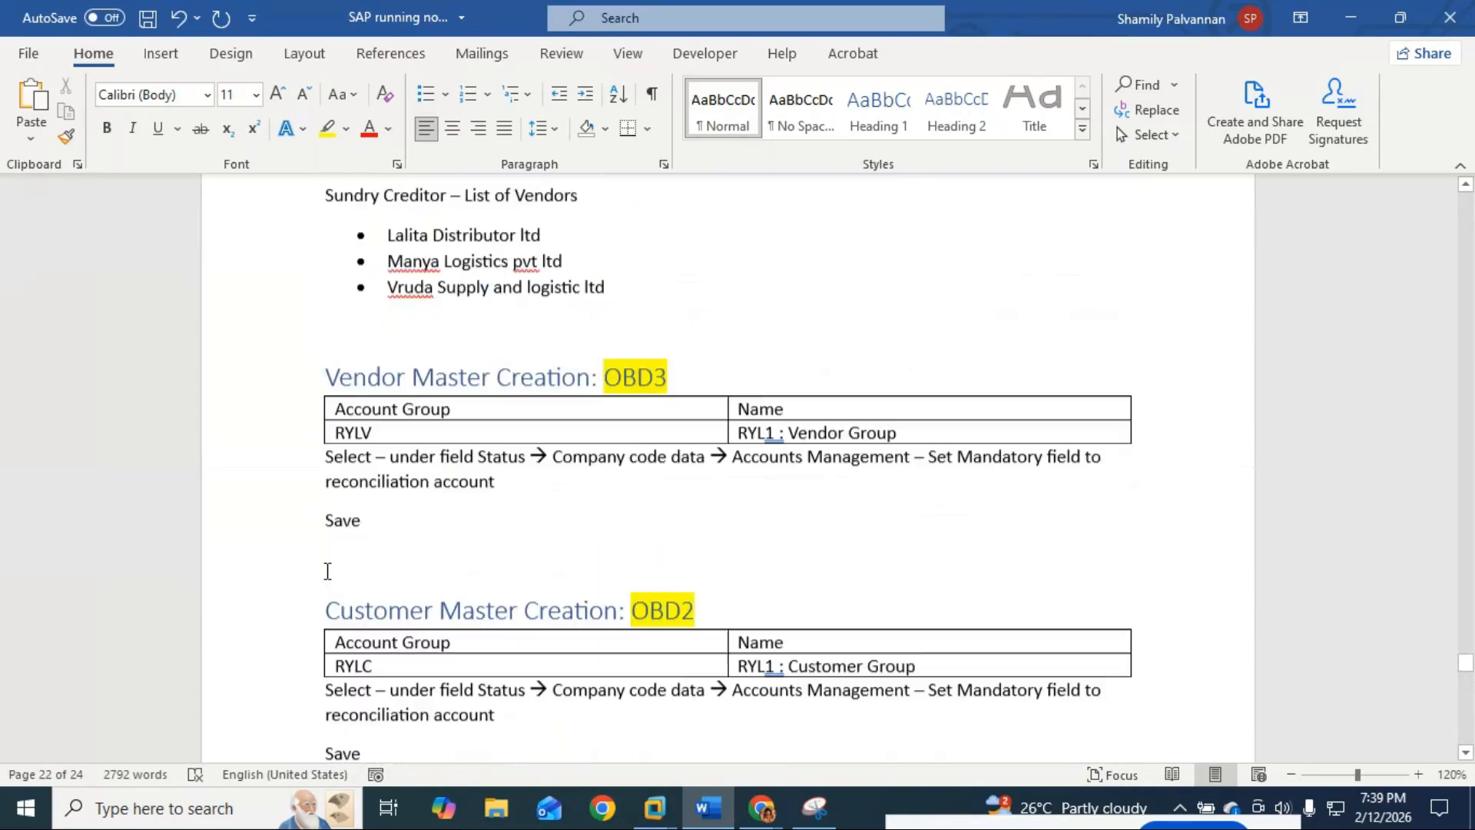
pyautogui.moveTo(668, 461); pyautogui.dragTo(334, 377)
pyautogui.hotkey('ctrl', 'c')
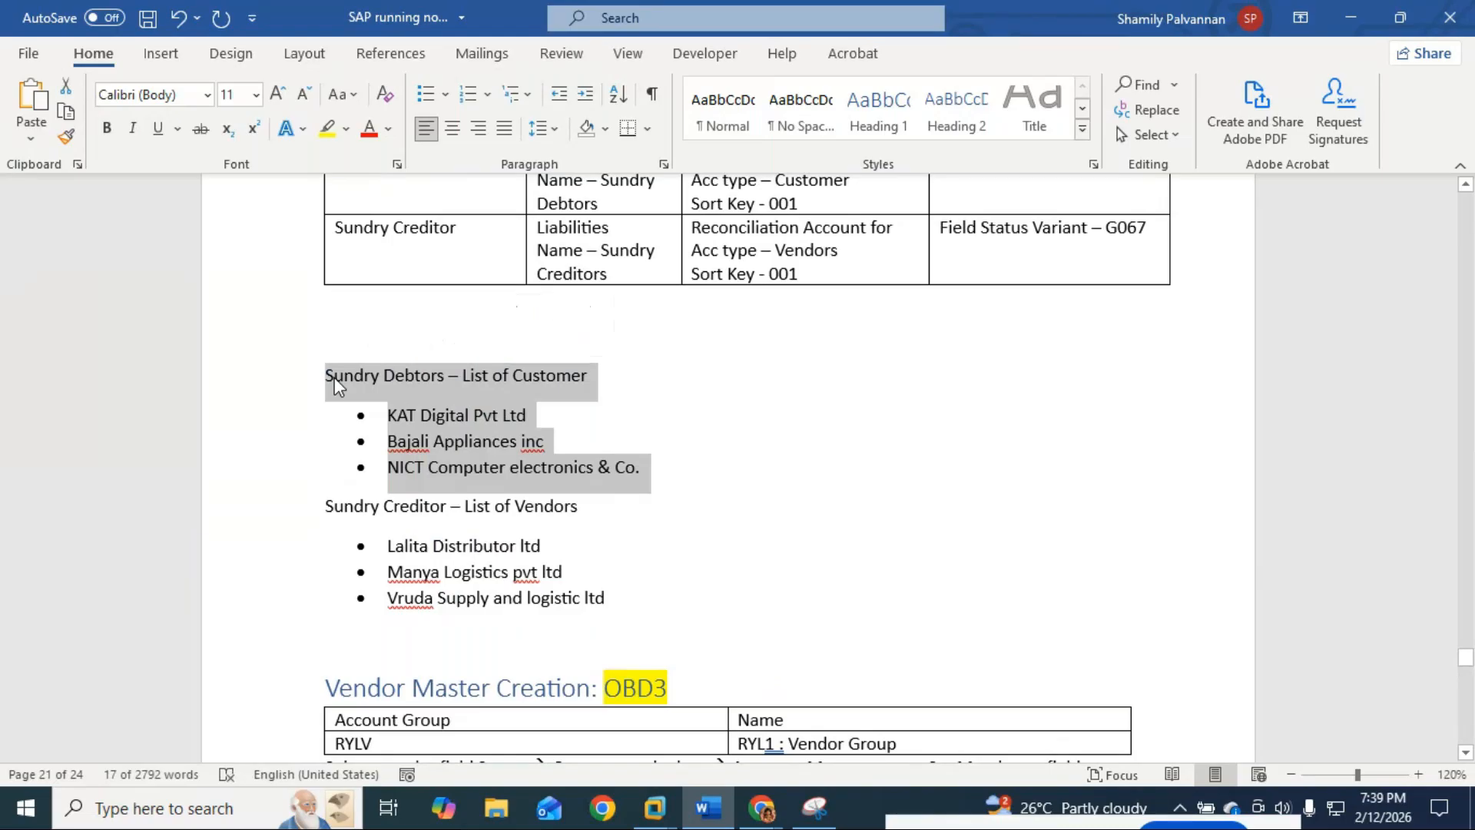
pyautogui.scroll(-7, 335, 376)
pyautogui.scroll(-15, 336, 374)
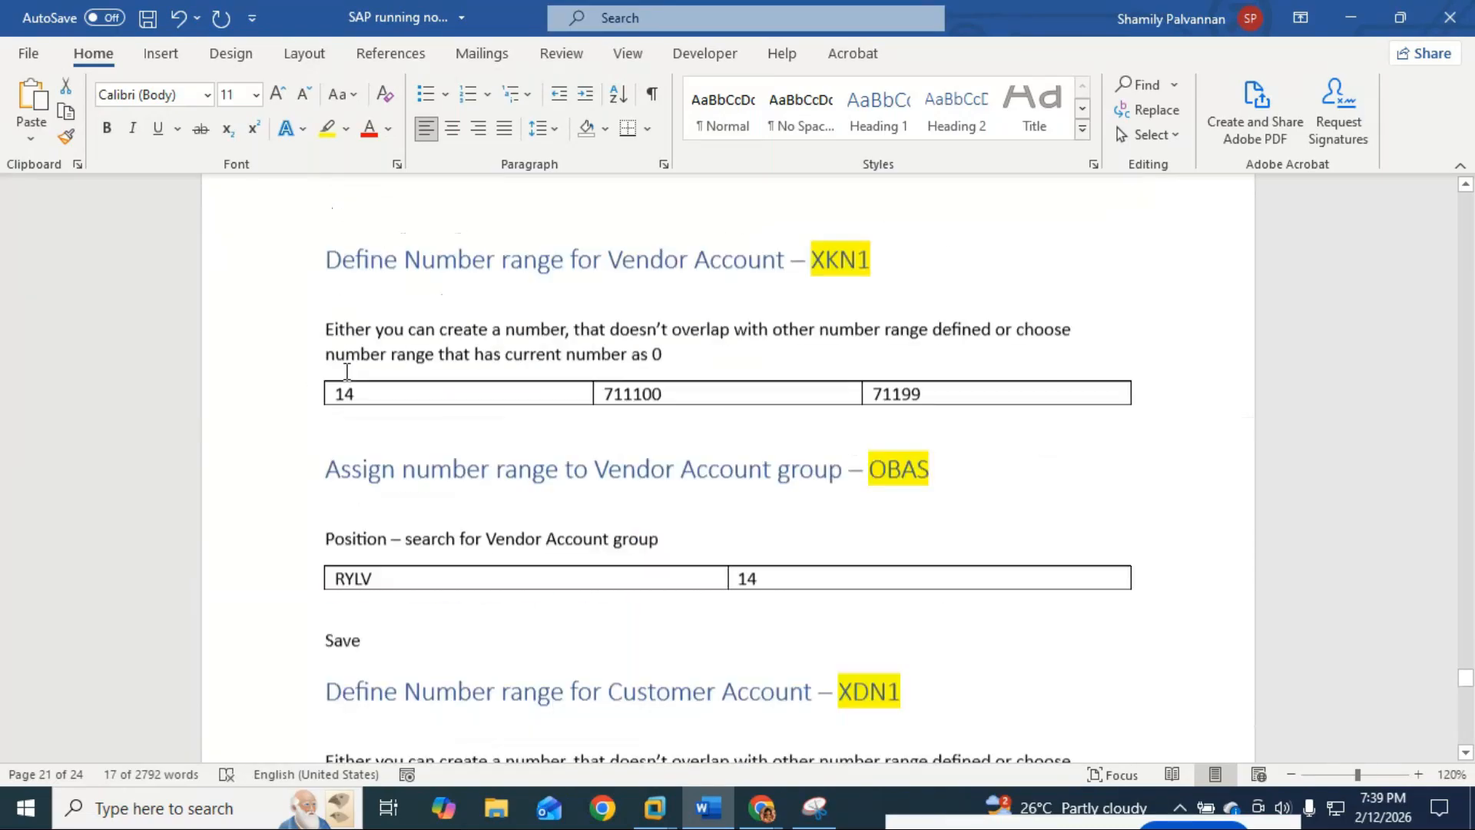
pyautogui.scroll(-20, 345, 374)
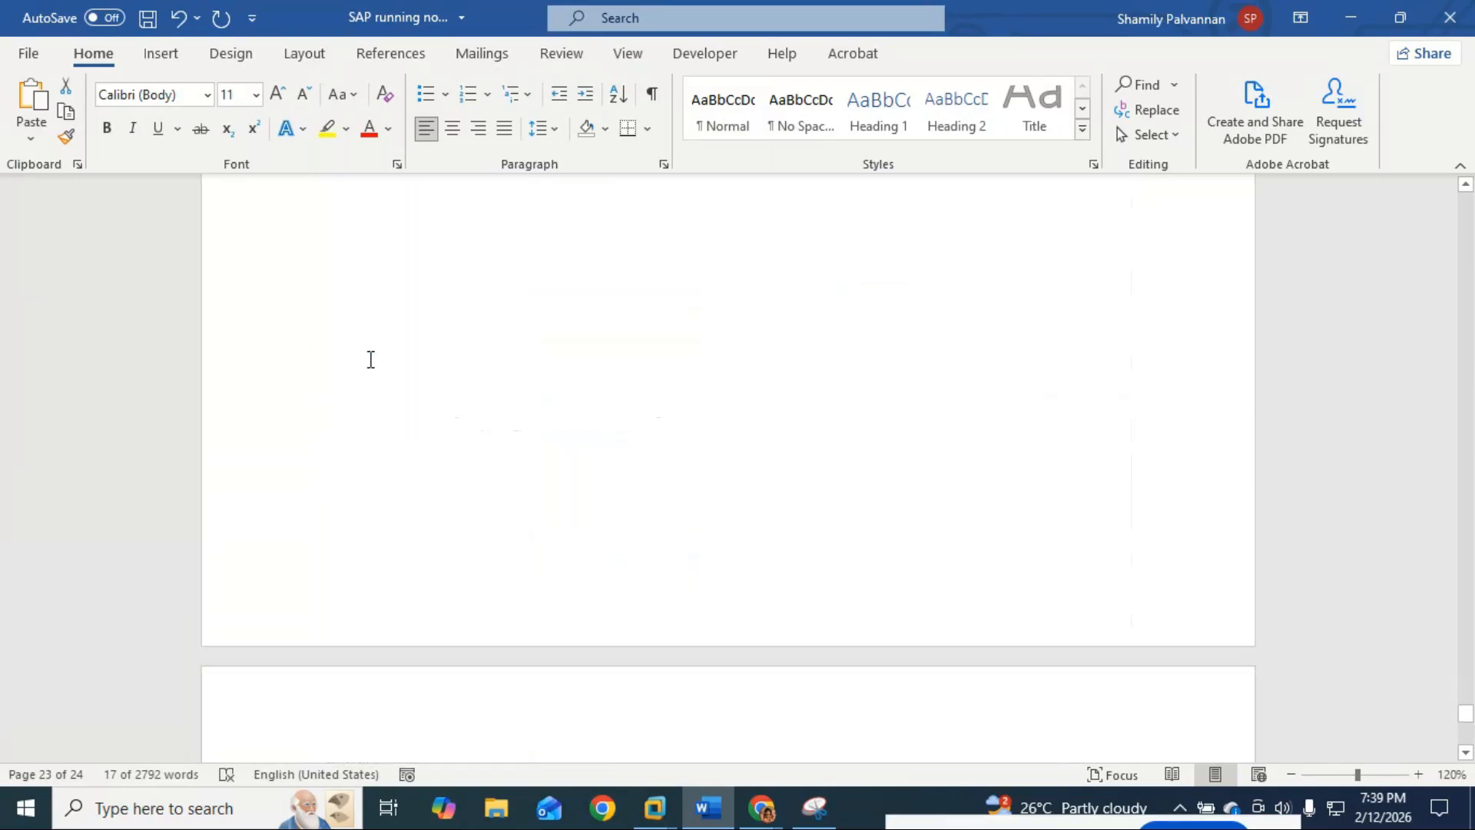
pyautogui.click(370, 406)
pyautogui.click(691, 399)
pyautogui.press('Return')
pyautogui.press('Return')
pyautogui.press('Return')
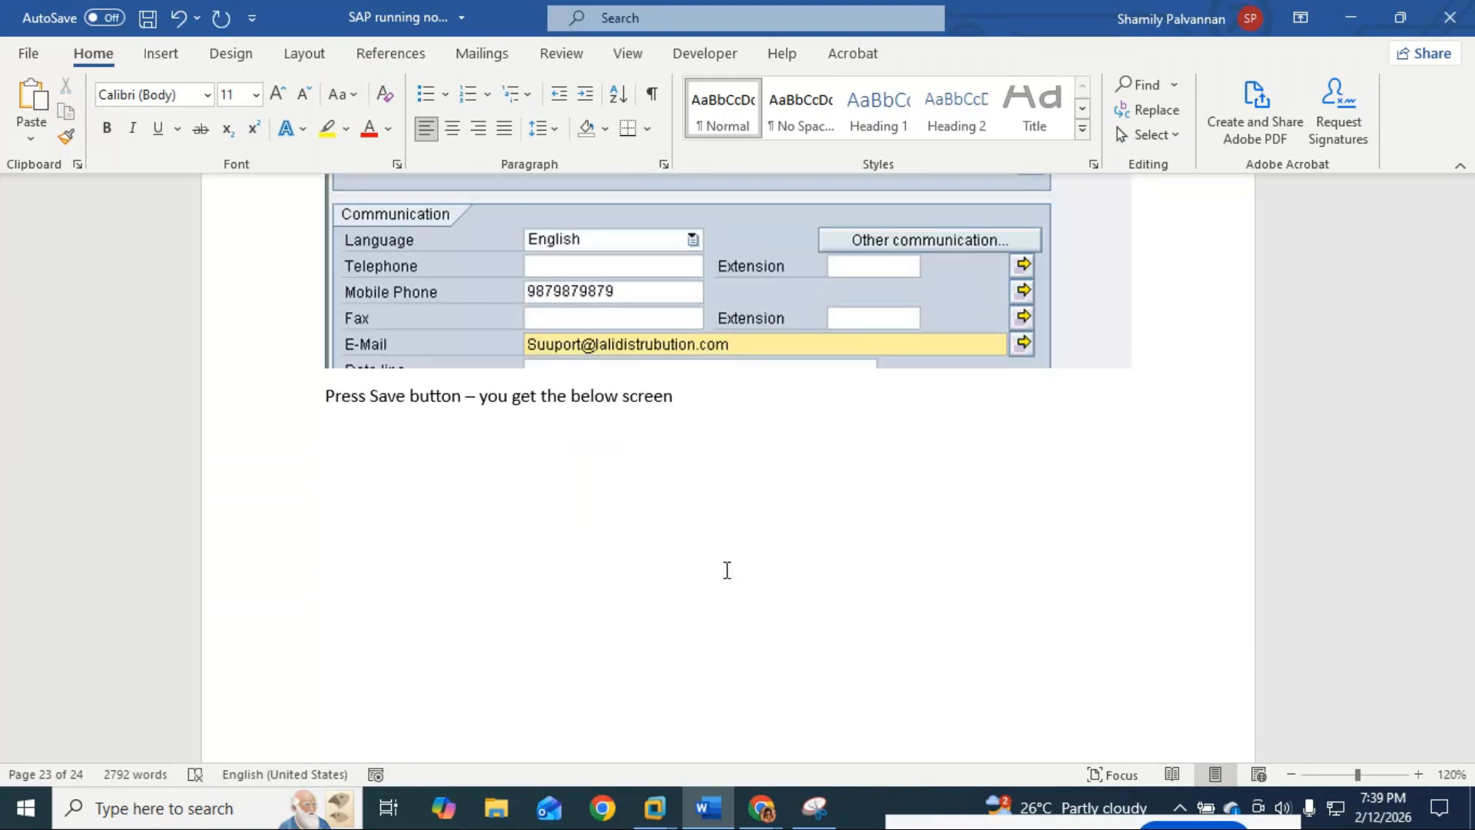
pyautogui.hotkey('ctrl', 'v')
# Step: Add the Heading 1 'Create Customer - FD01' above the list, with FD01 highlighted yellow
pyautogui.click(379, 461)
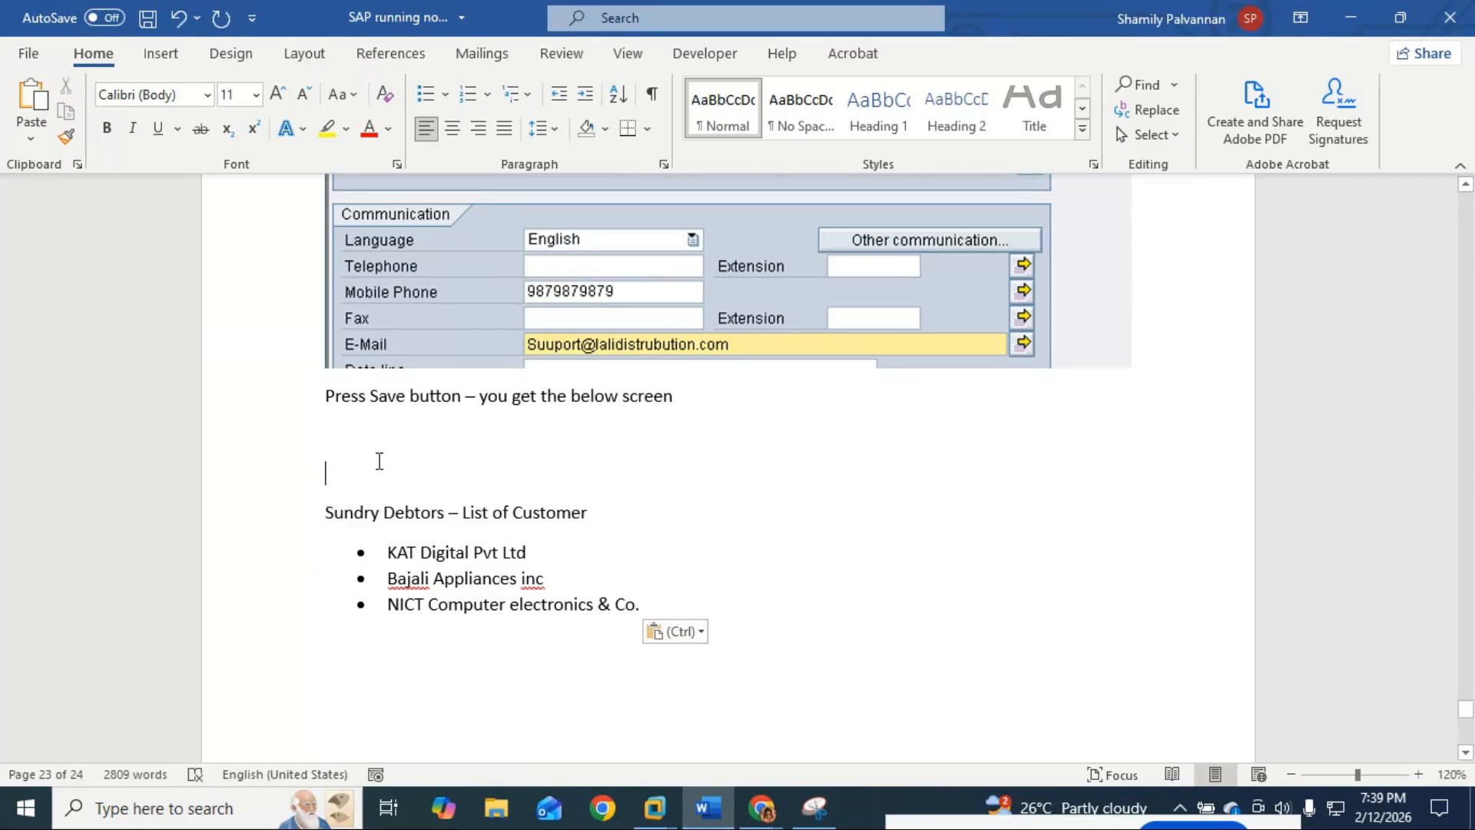
pyautogui.write('Create')
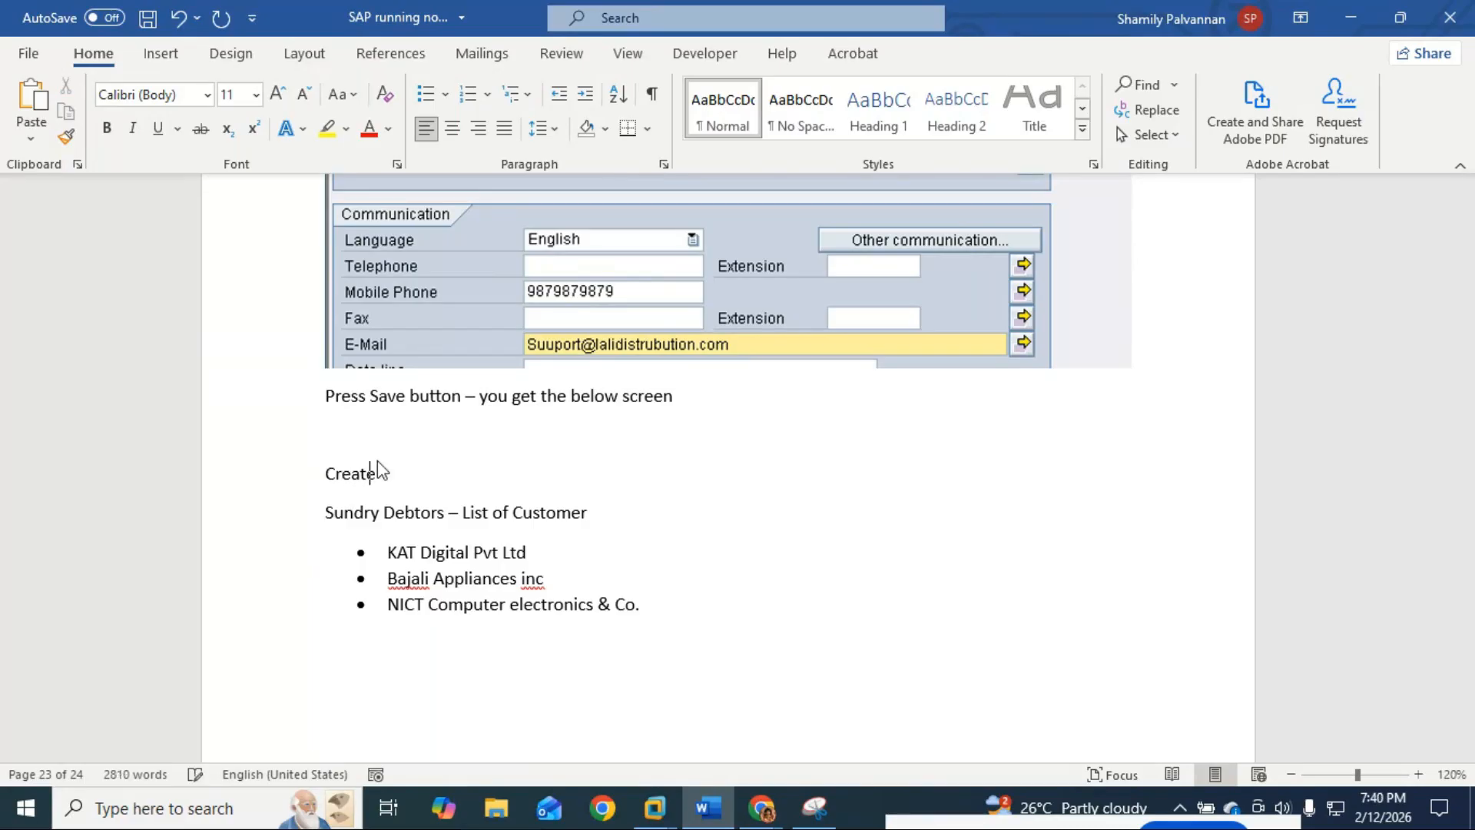
pyautogui.write(' Custoemr')
pyautogui.press('BackSpace')
pyautogui.press('BackSpace')
pyautogui.press('BackSpace')
pyautogui.write('mer')
pyautogui.write(' -')
pyautogui.write(' FD01')
pyautogui.click(878, 107)
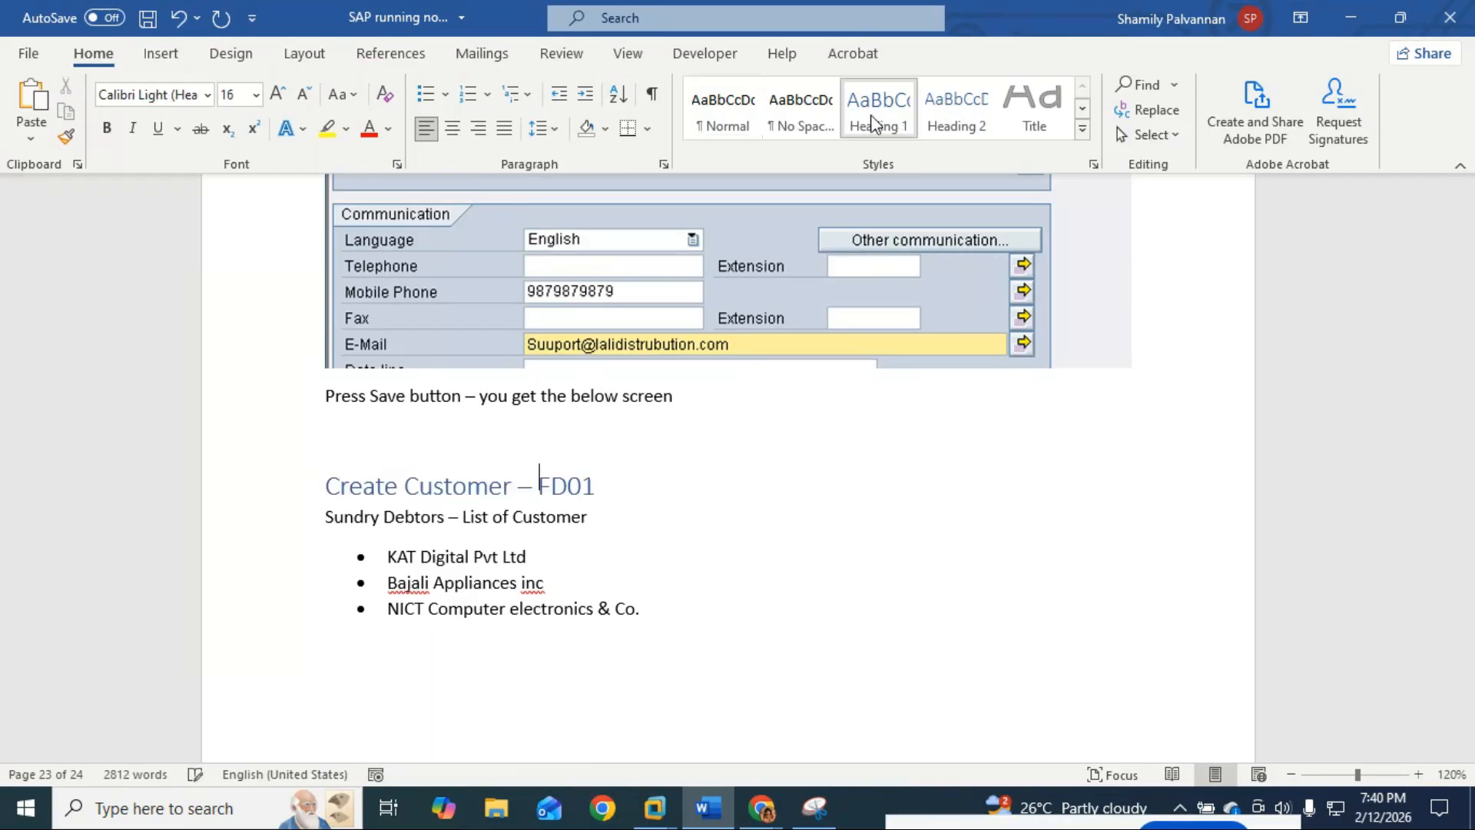
pyautogui.doubleClick(567, 486)
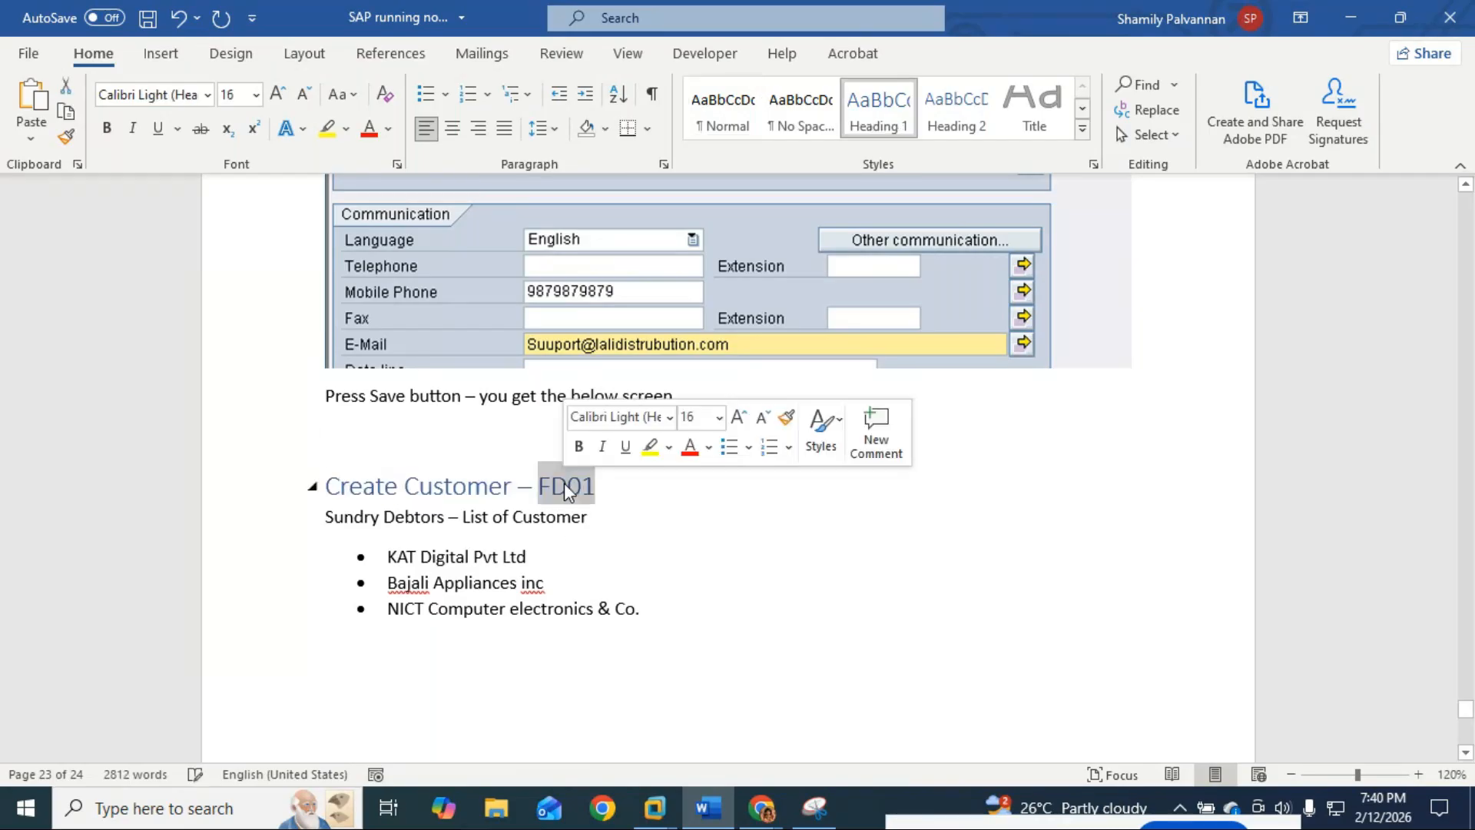
pyautogui.click(651, 447)
pyautogui.press('Right')
# Step: Select the KAT Digital Pvt Ltd line in the pasted customer list
pyautogui.scroll(-1, 597, 585)
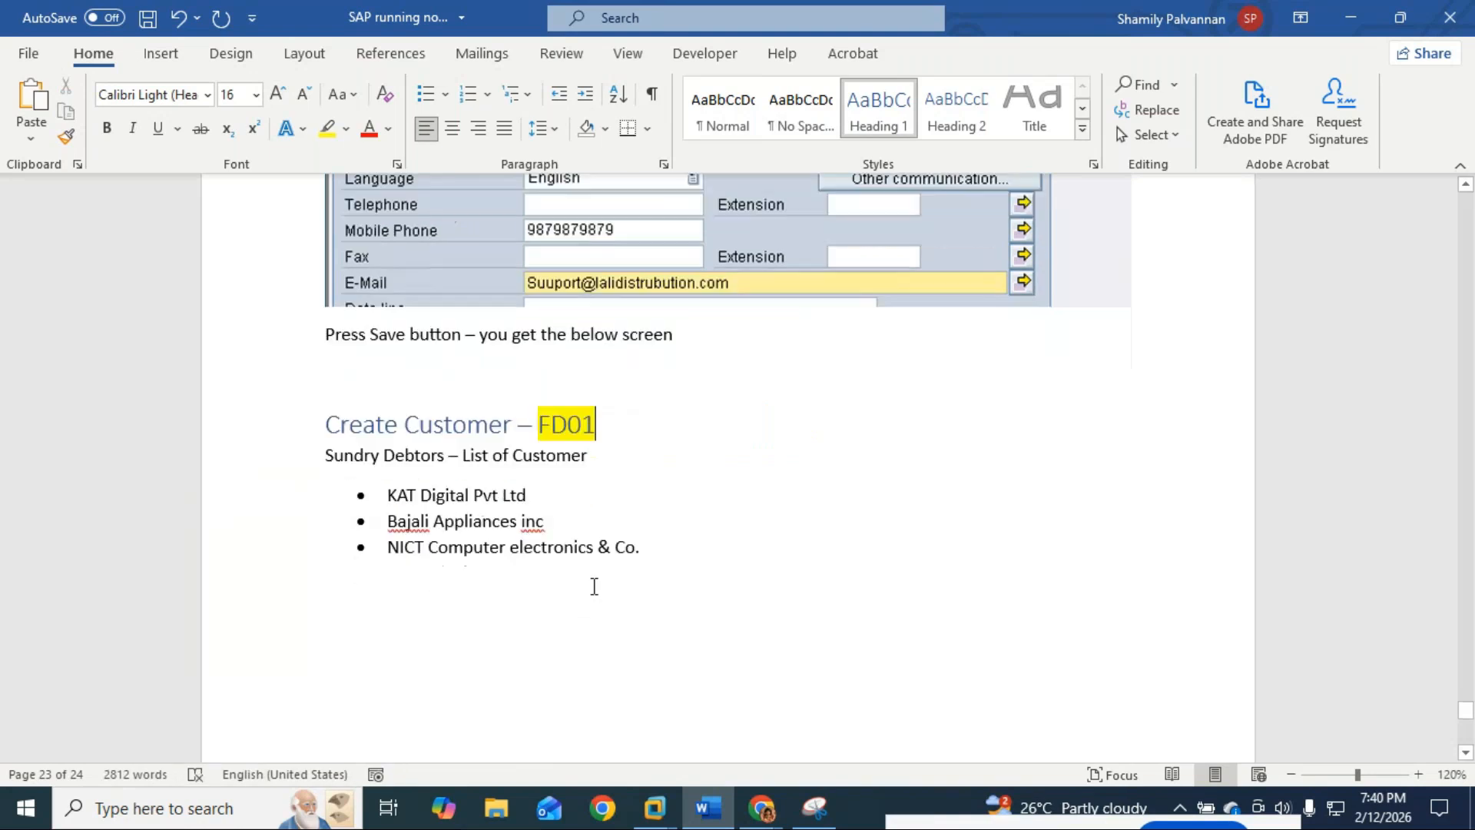
pyautogui.moveTo(530, 495); pyautogui.dragTo(393, 490)
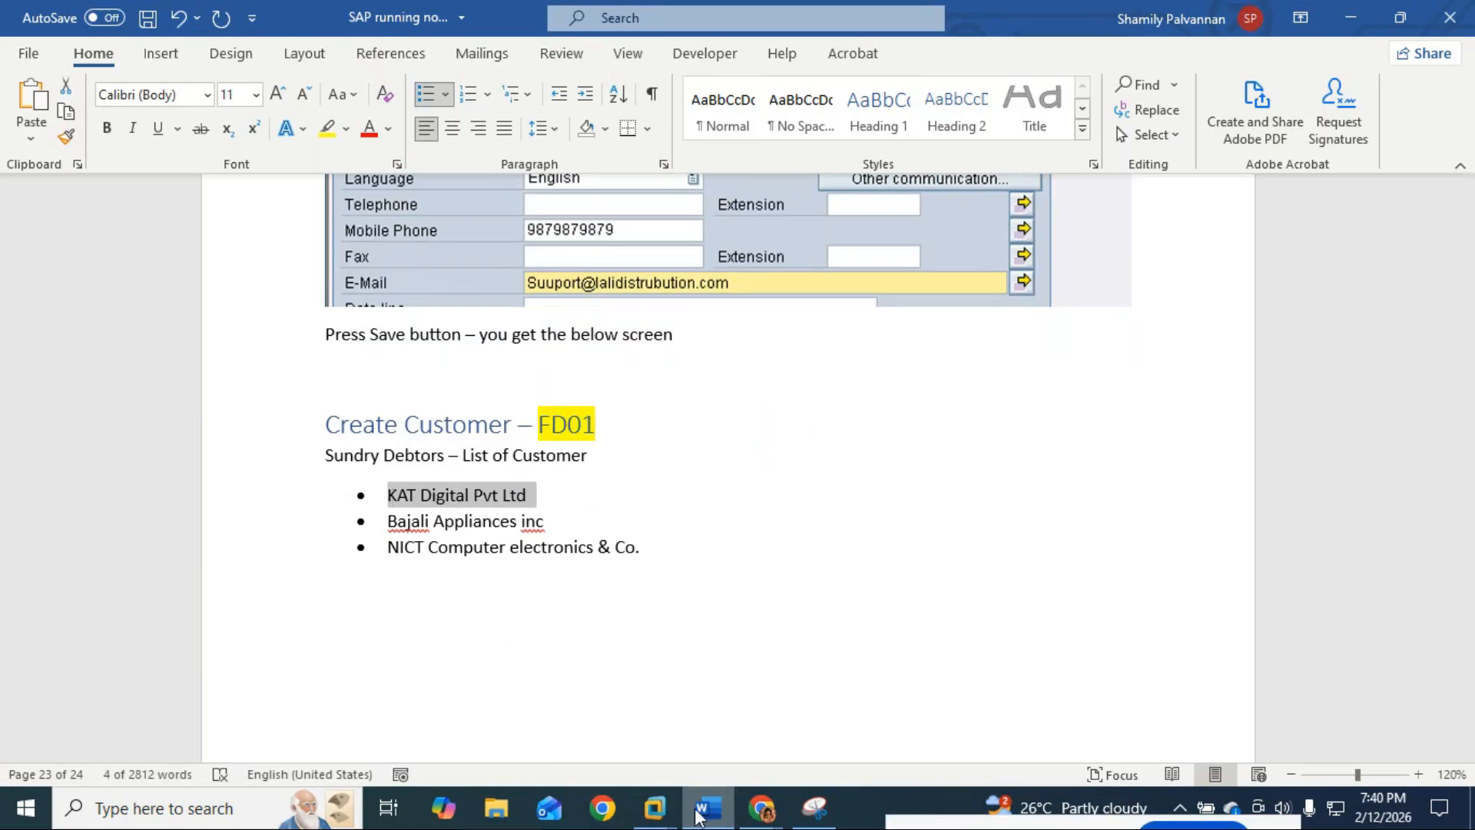
pyautogui.click(667, 803)
# Step: Switch back to the ECC window showing the SAP Create Vendor initial screen
pyautogui.click(702, 710)
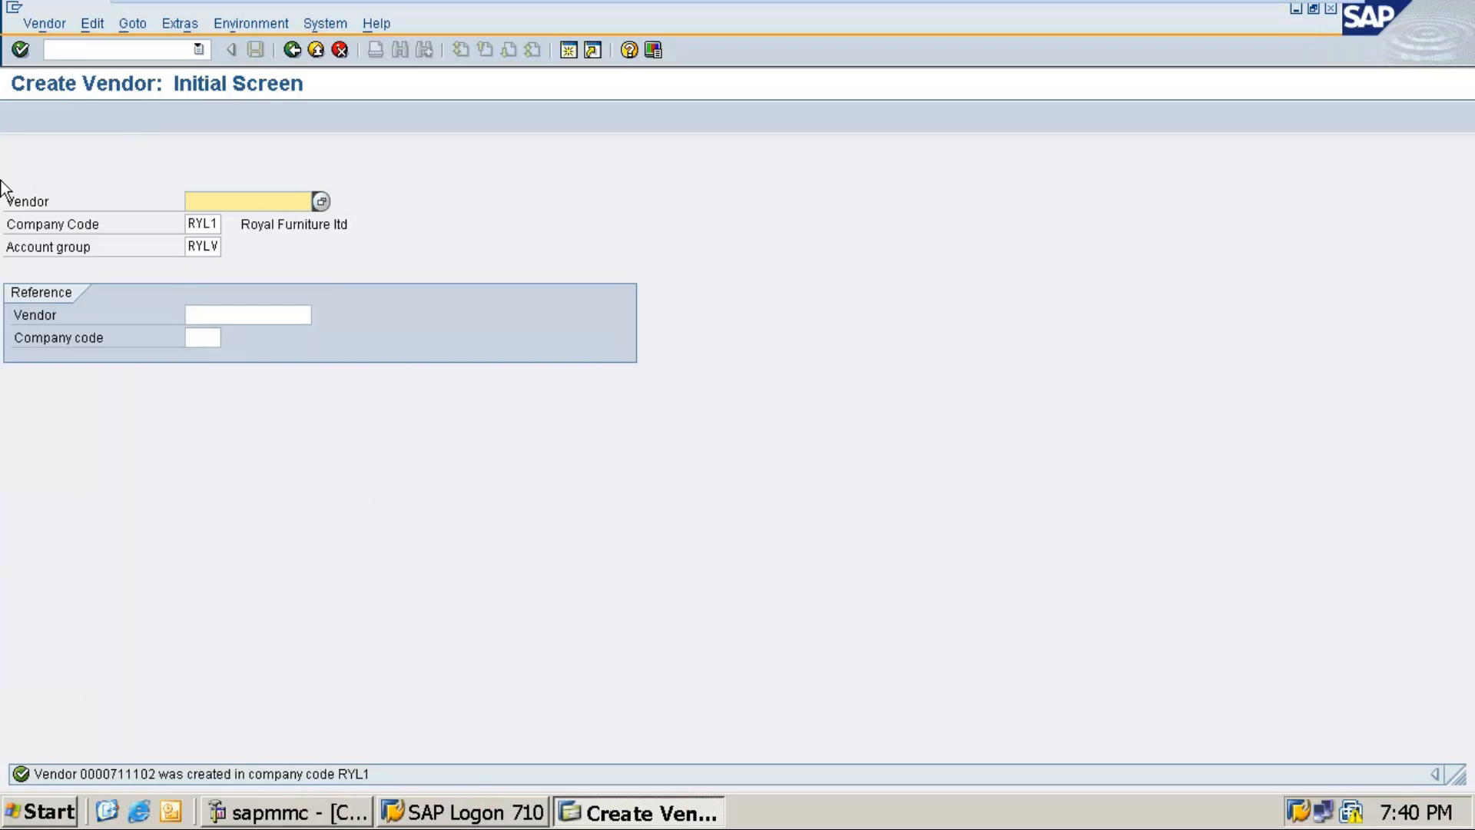
# Step: Snip the vendor fields area of the SAP Create Vendor initial screen
pyautogui.moveTo(1216, 18)
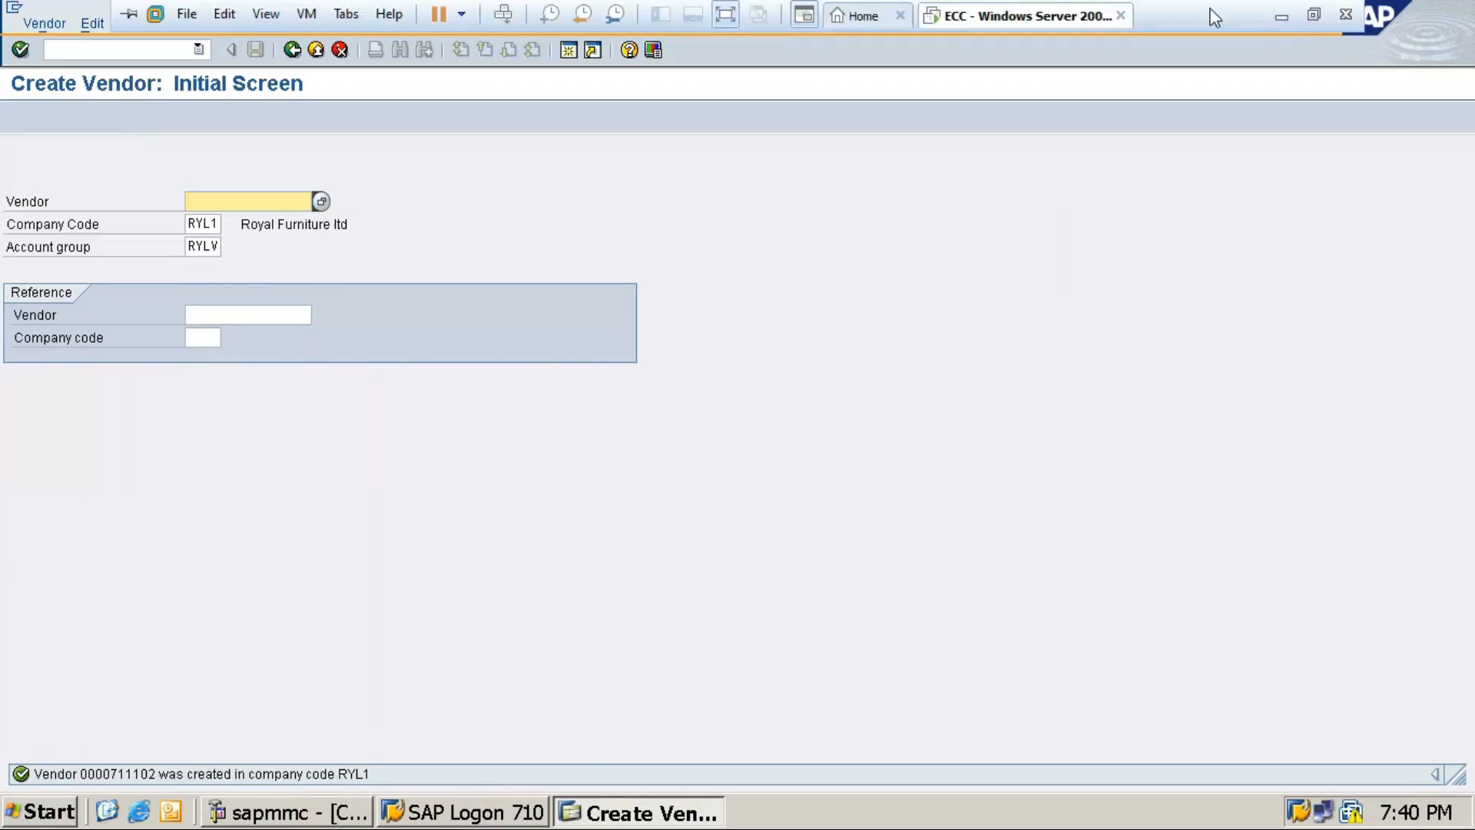
pyautogui.click(1316, 19)
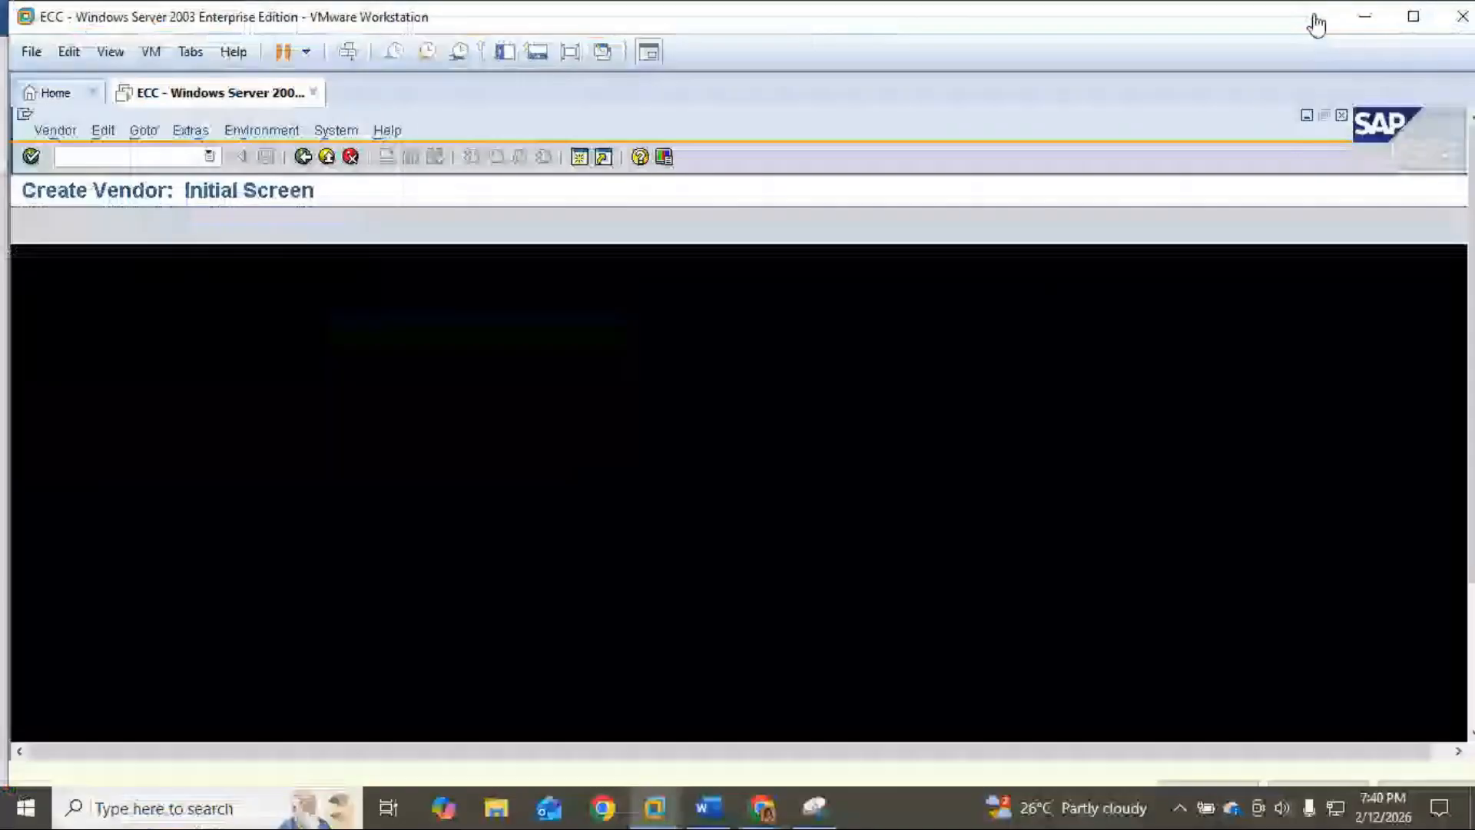
pyautogui.click(815, 807)
pyautogui.click(58, 84)
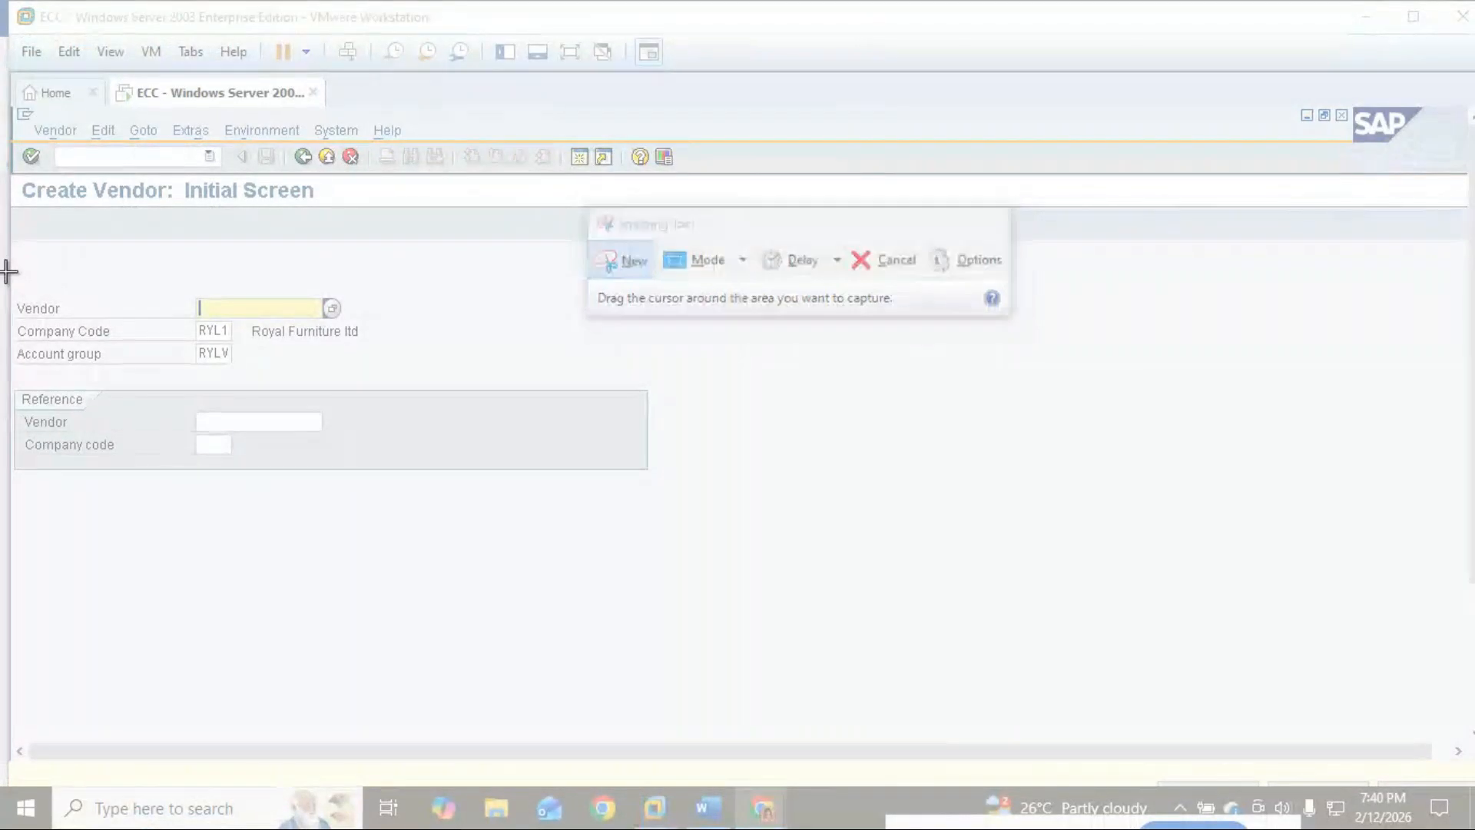
pyautogui.moveTo(7, 271); pyautogui.dragTo(550, 404)
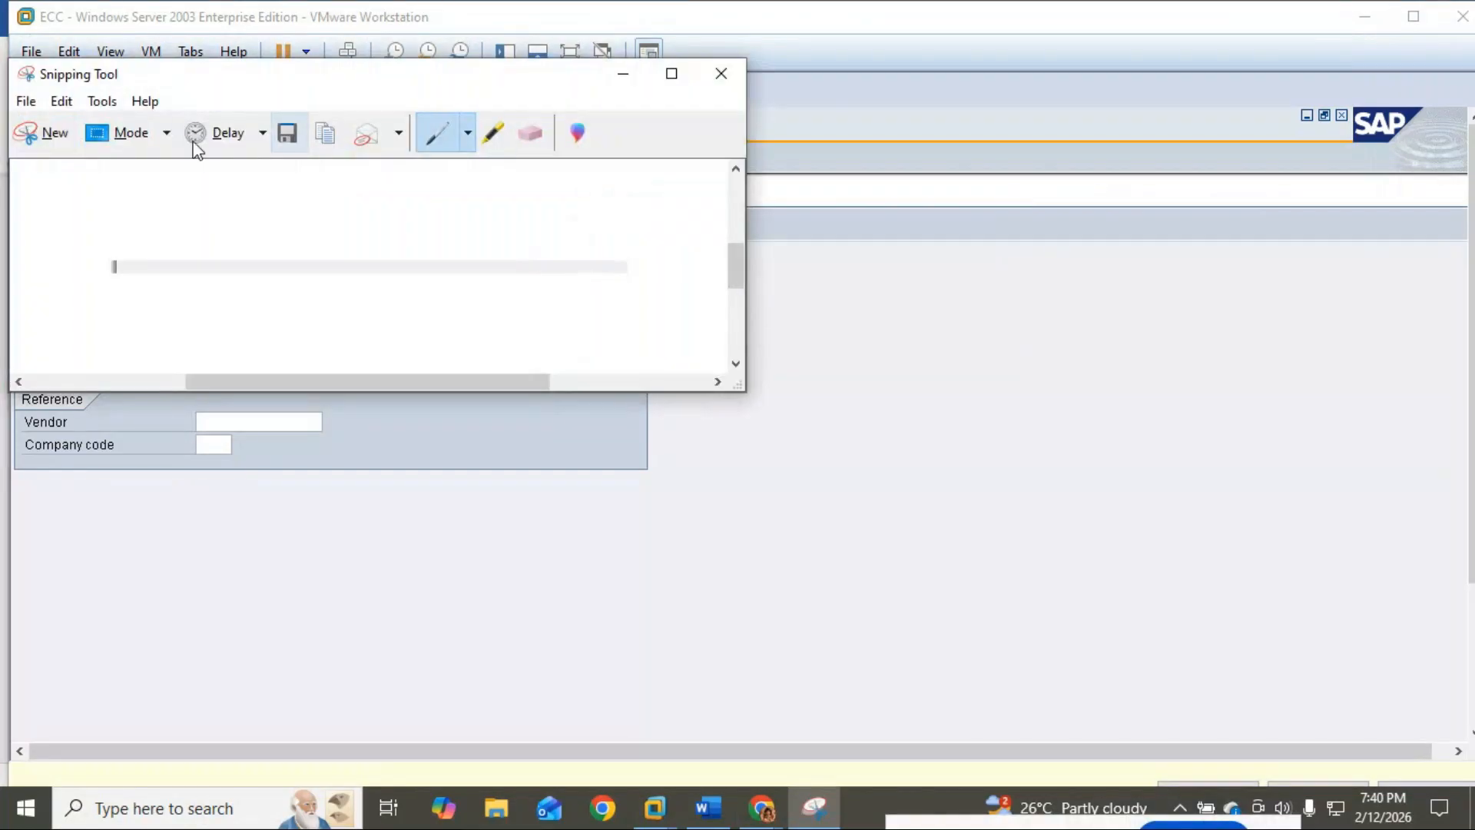
pyautogui.click(720, 77)
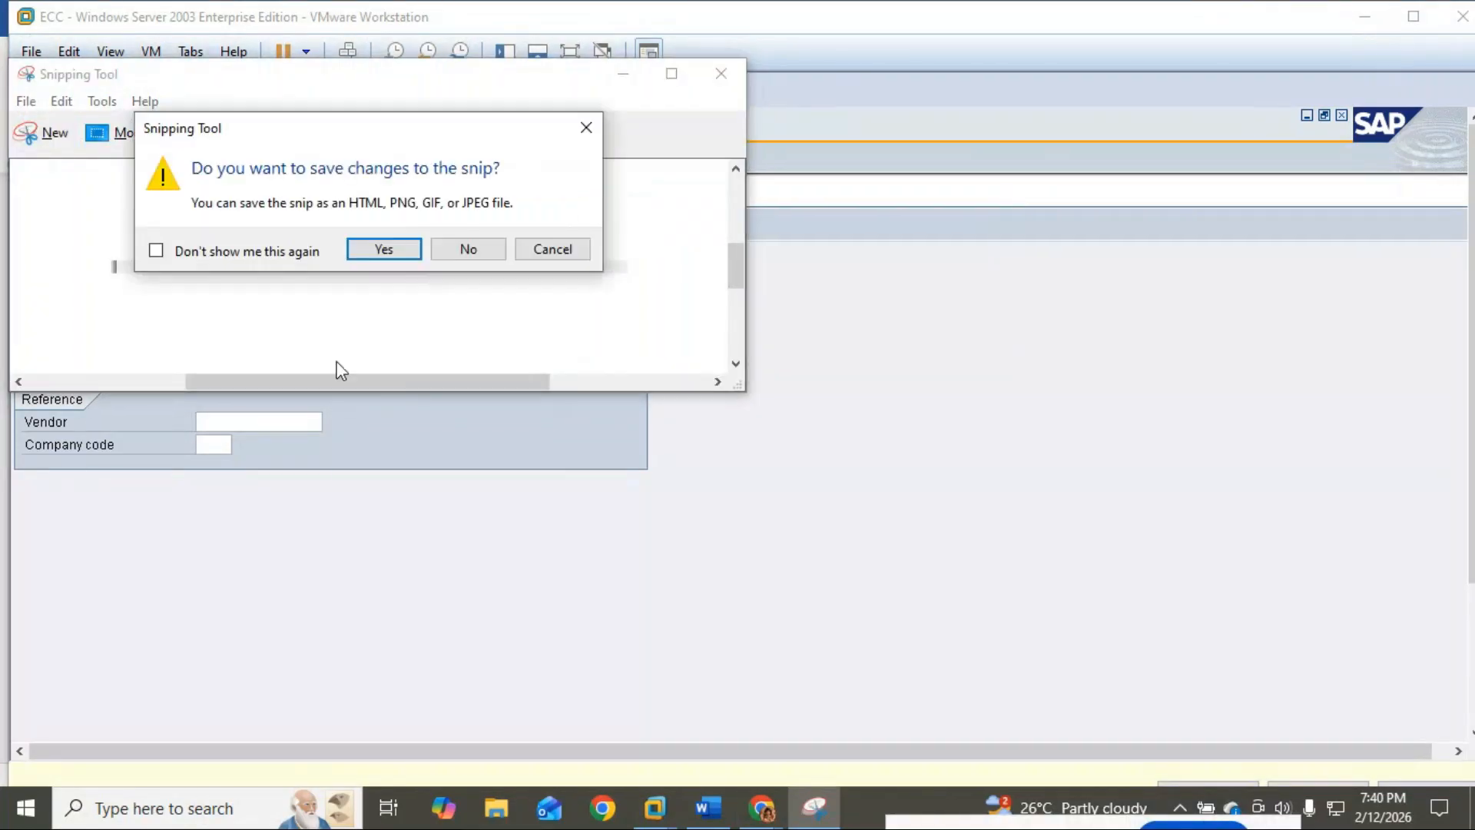
pyautogui.click(542, 249)
pyautogui.click(623, 74)
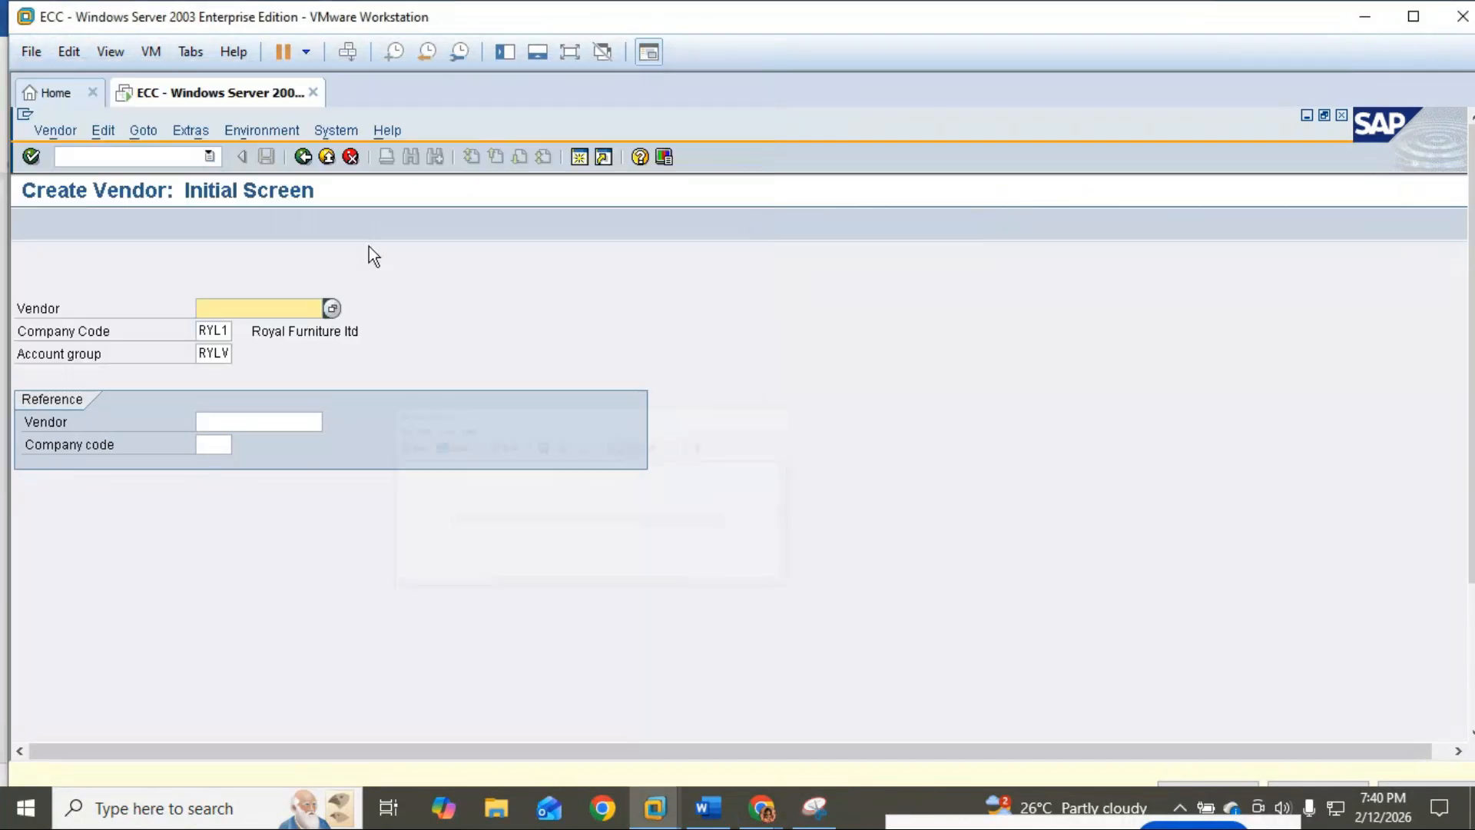
# Step: Recapture the larger Create Vendor area showing company code RYL1 and account group RYLV
pyautogui.click(217, 353)
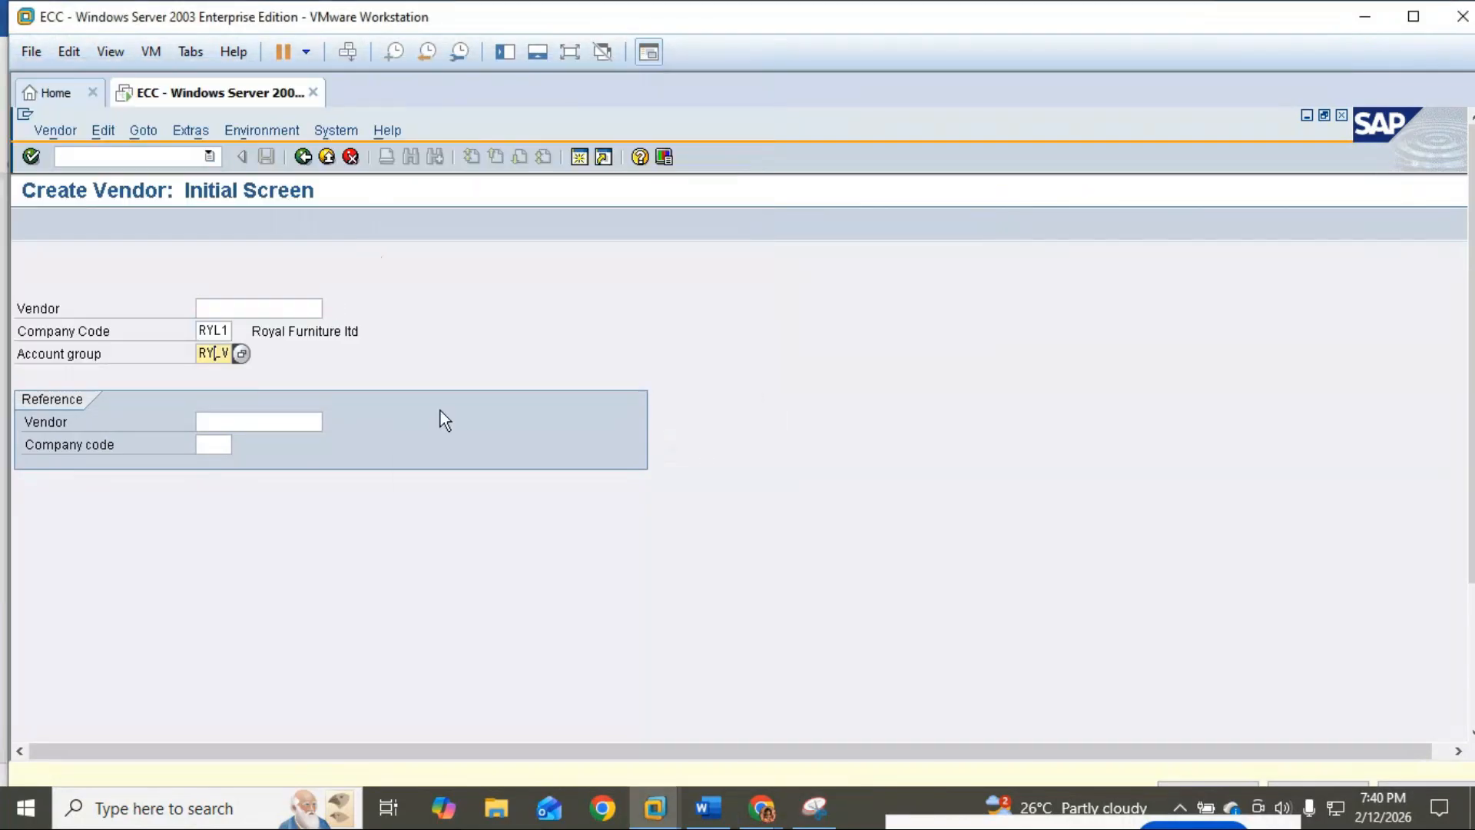
pyautogui.click(814, 807)
pyautogui.click(53, 136)
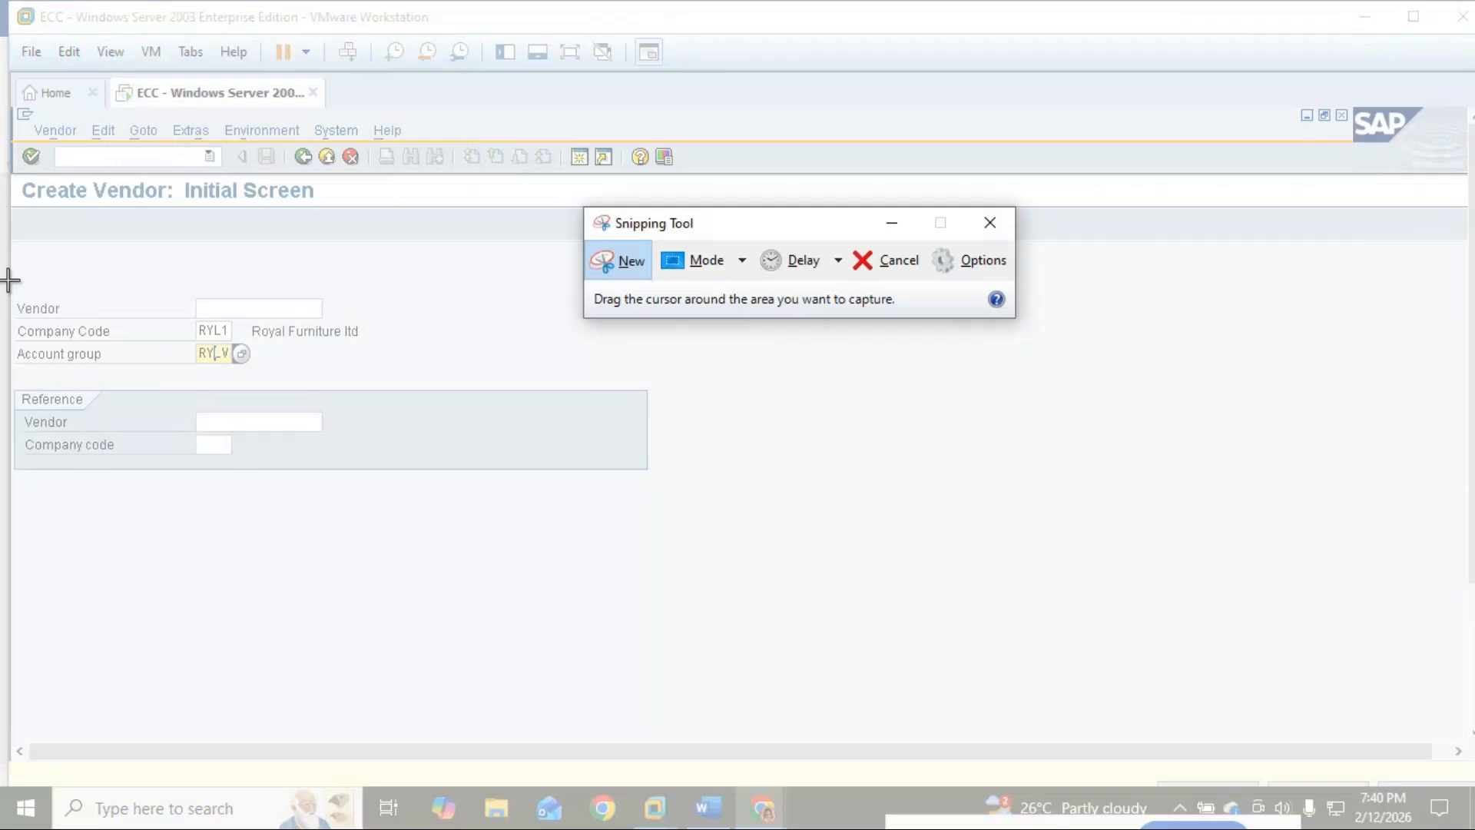
pyautogui.moveTo(17, 174); pyautogui.dragTo(681, 503)
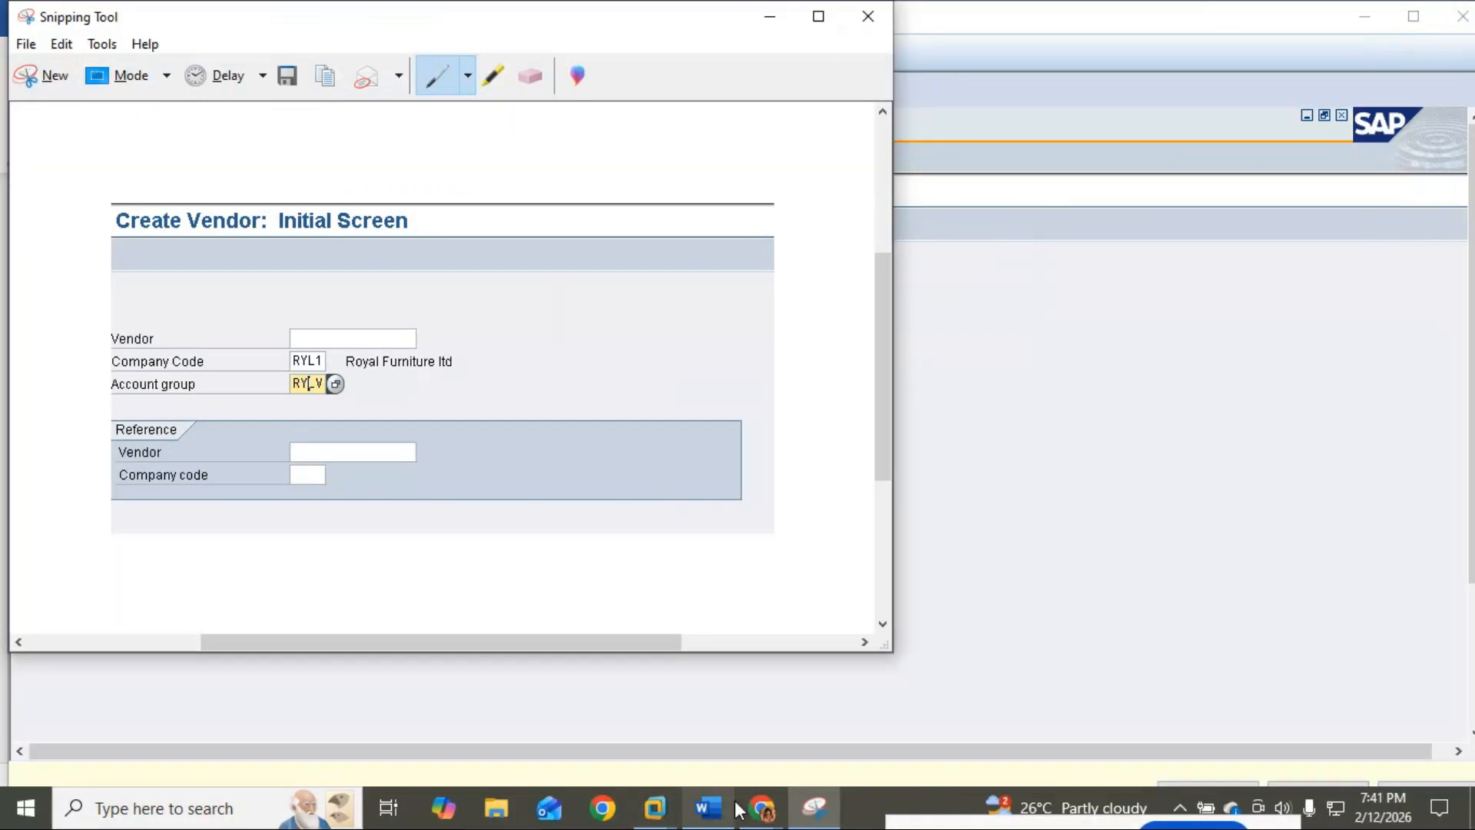
# Step: Paste the Create Vendor screenshot on a new line under the Sundry Creditor line
pyautogui.click(710, 808)
pyautogui.scroll(15, 715, 520)
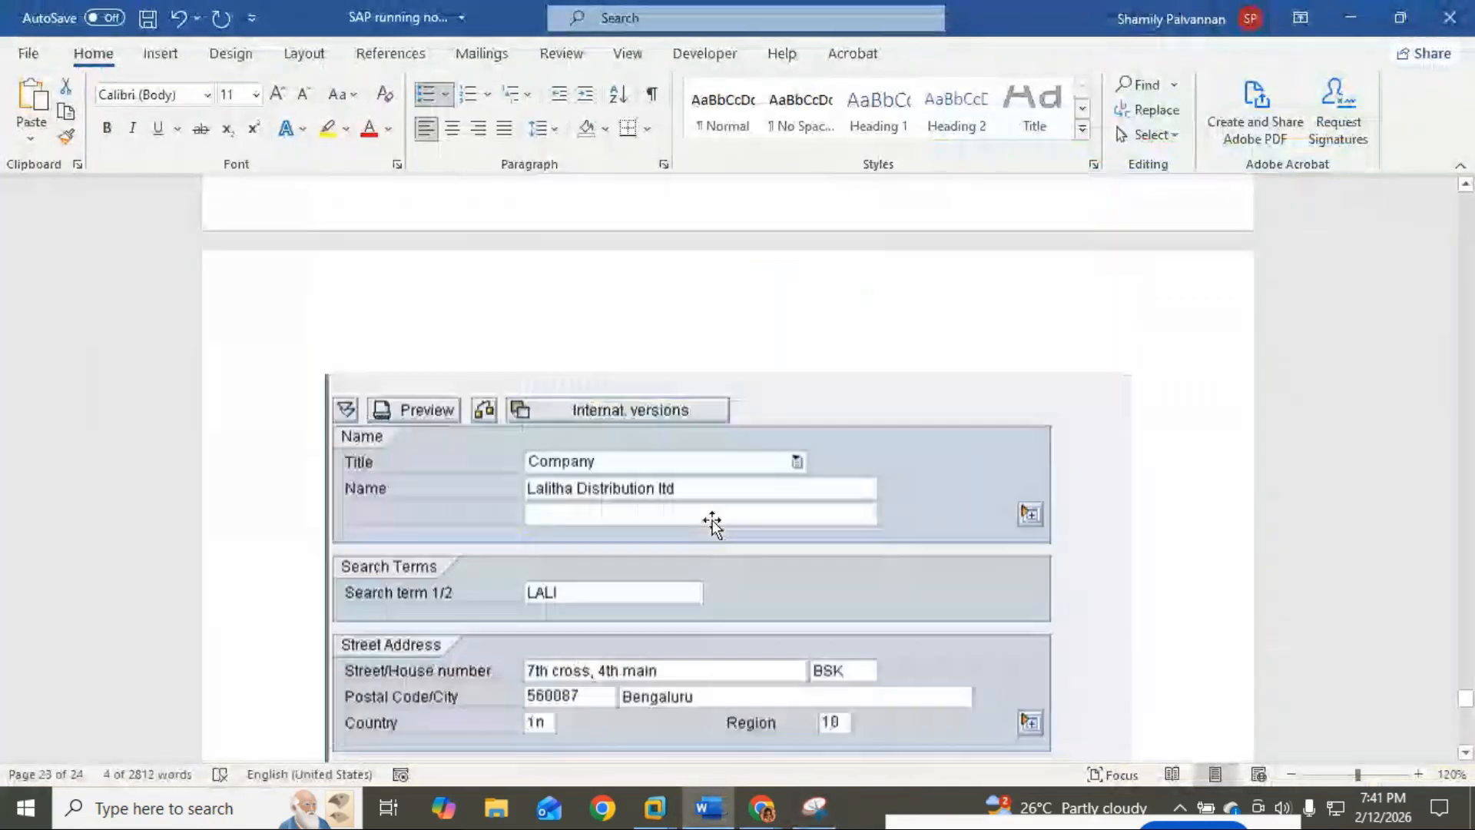
pyautogui.scroll(7, 715, 521)
pyautogui.scroll(-4, 714, 520)
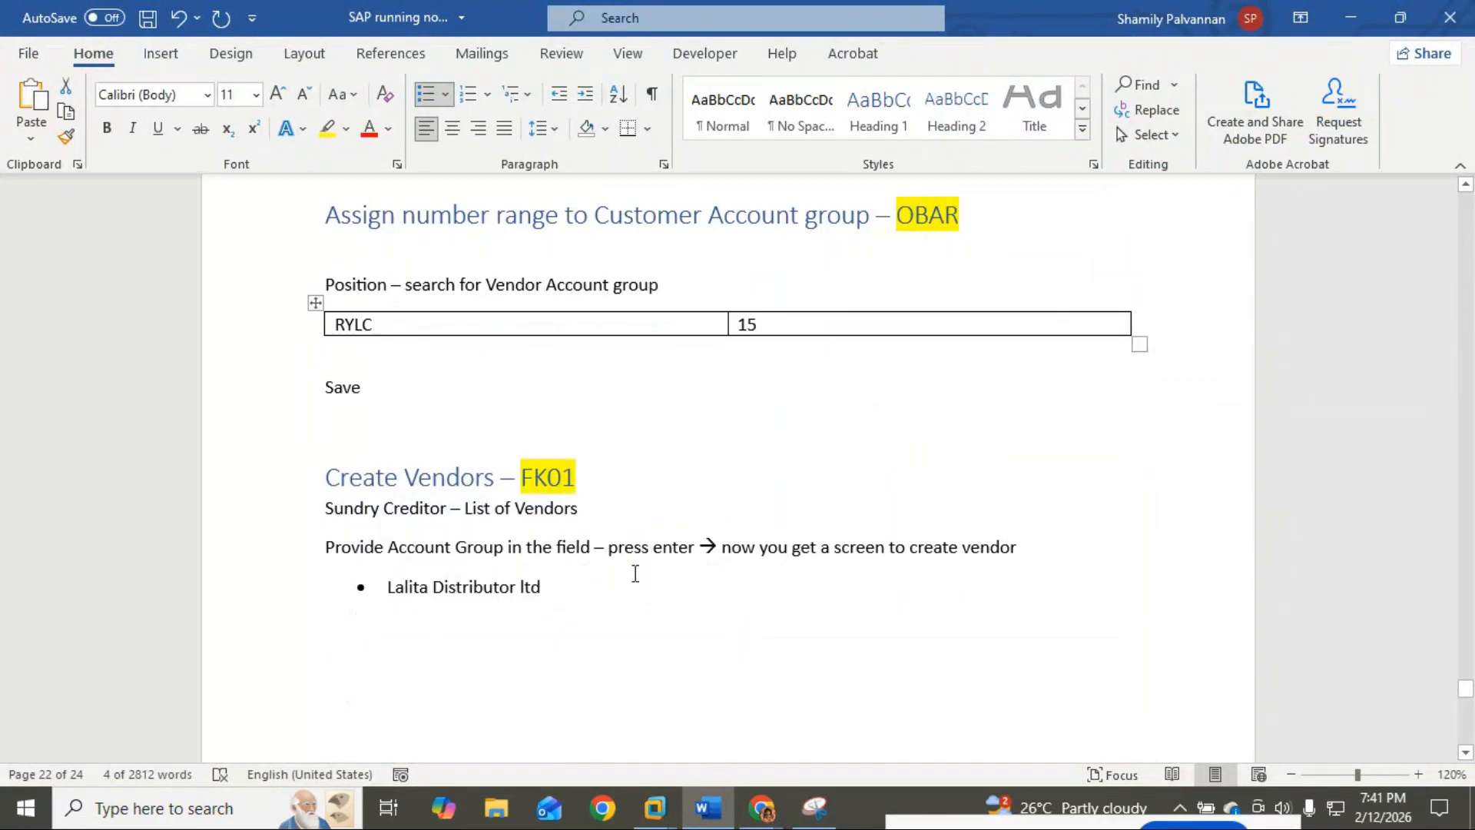
pyautogui.scroll(-2, 622, 530)
pyautogui.click(1036, 427)
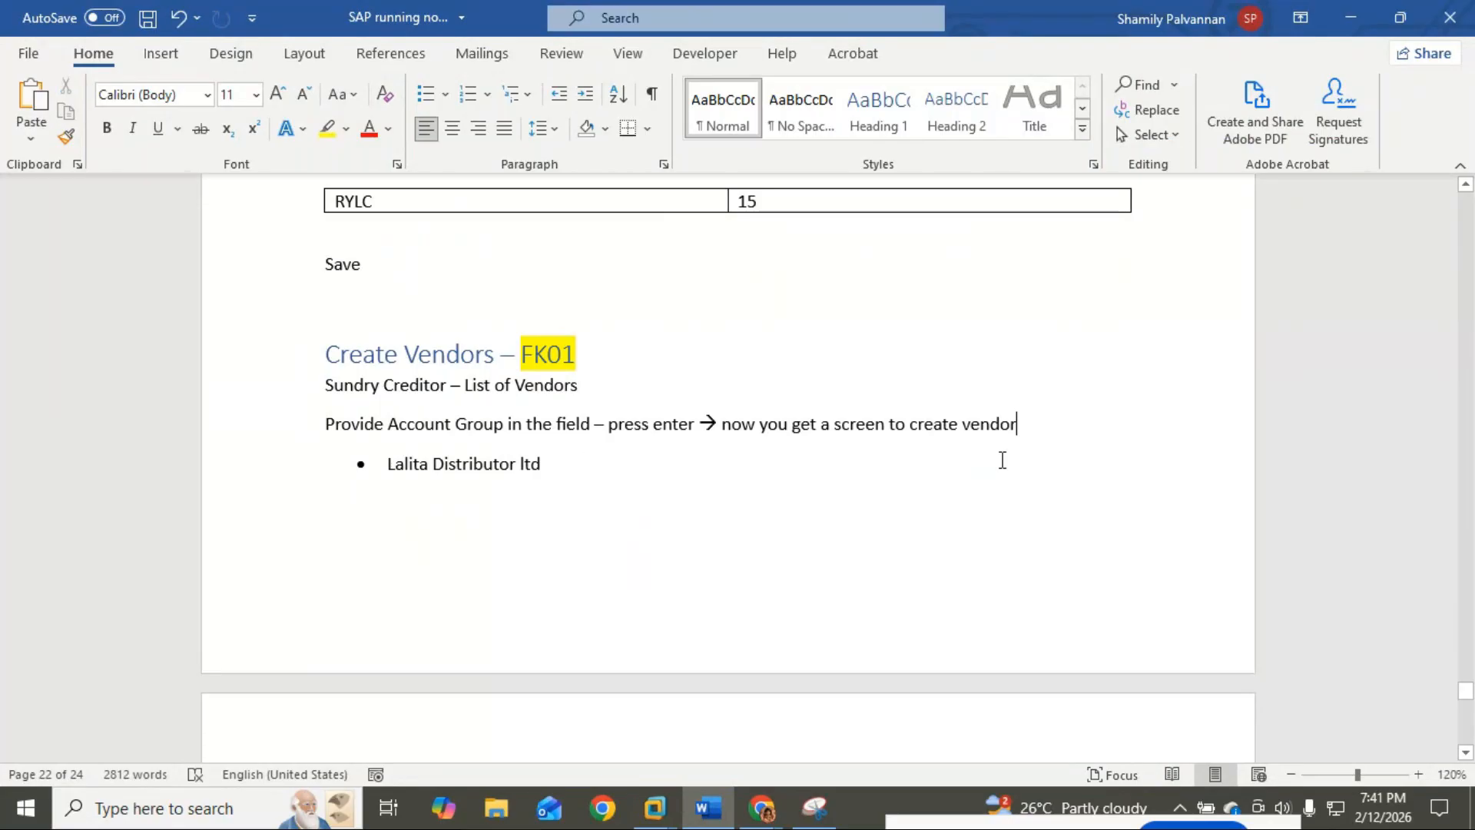
pyautogui.press('Return')
pyautogui.hotkey('ctrl', 'v')
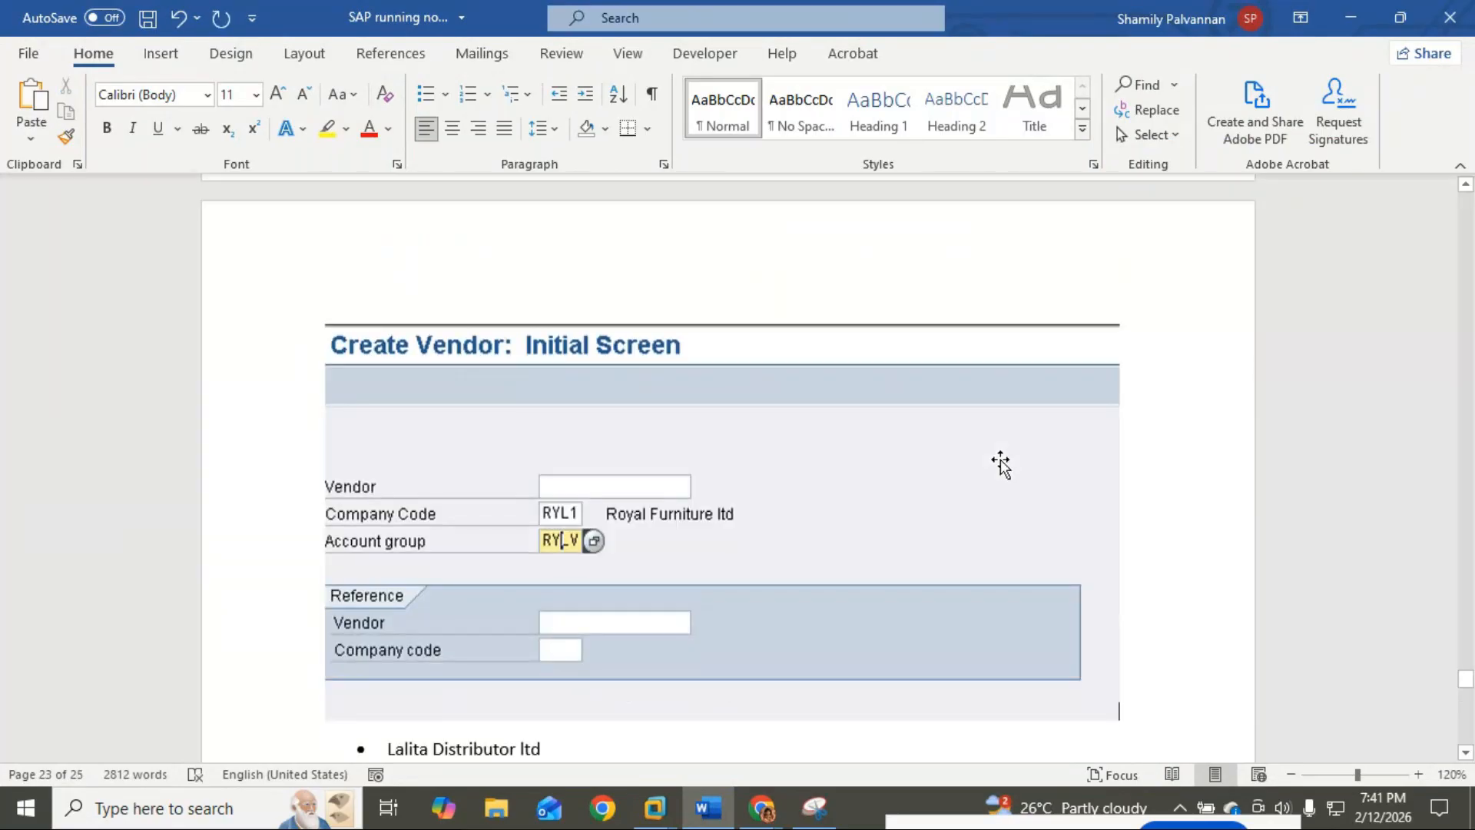
pyautogui.hotkey('ctrl', 'z')
pyautogui.click(630, 314)
pyautogui.press('Return')
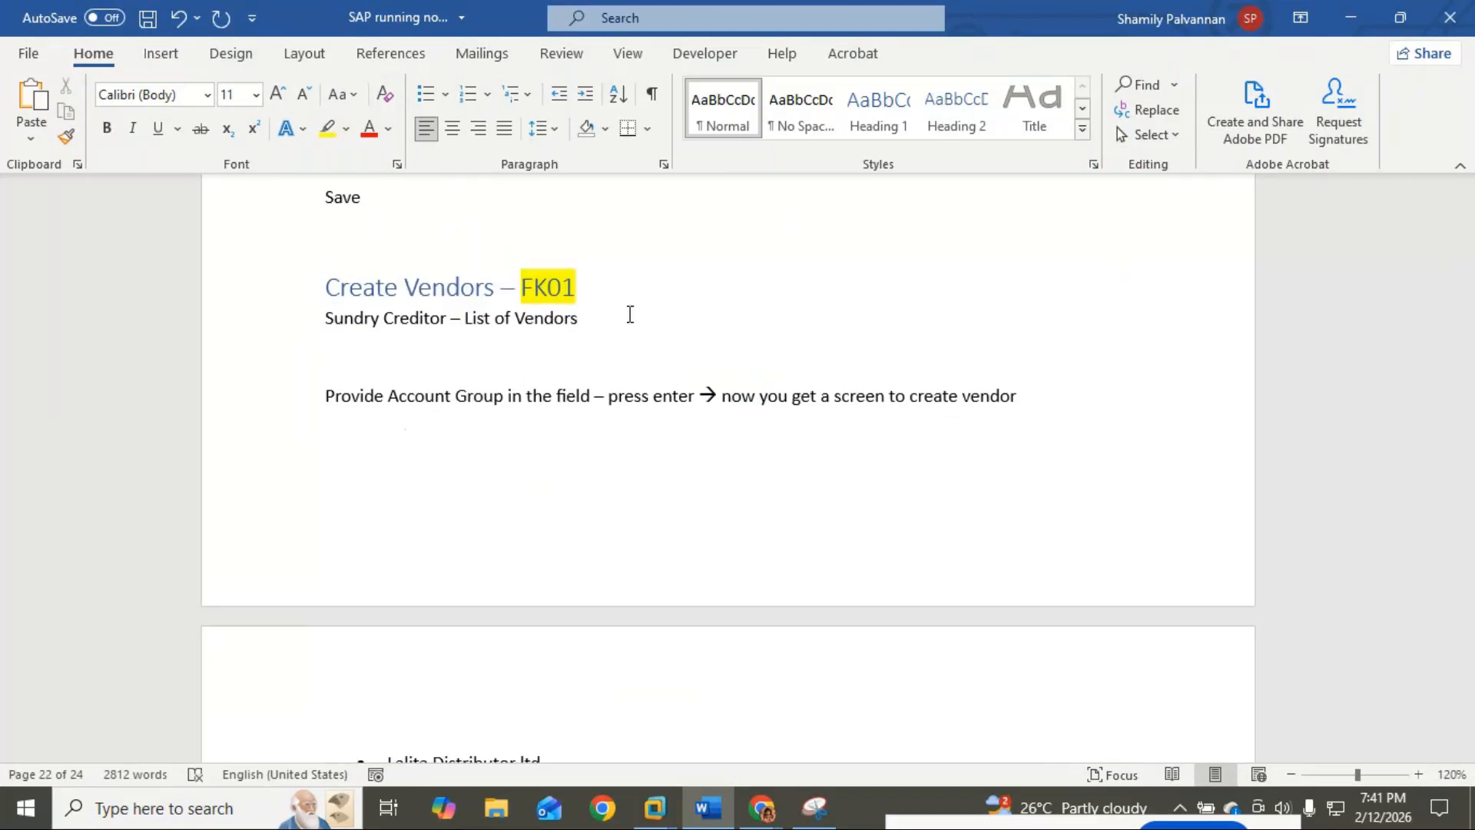
pyautogui.hotkey('ctrl', 'v')
# Step: Move the Create Customer – FD01 section below the Manya and Vruda vendor bullets
pyautogui.scroll(-15, 666, 415)
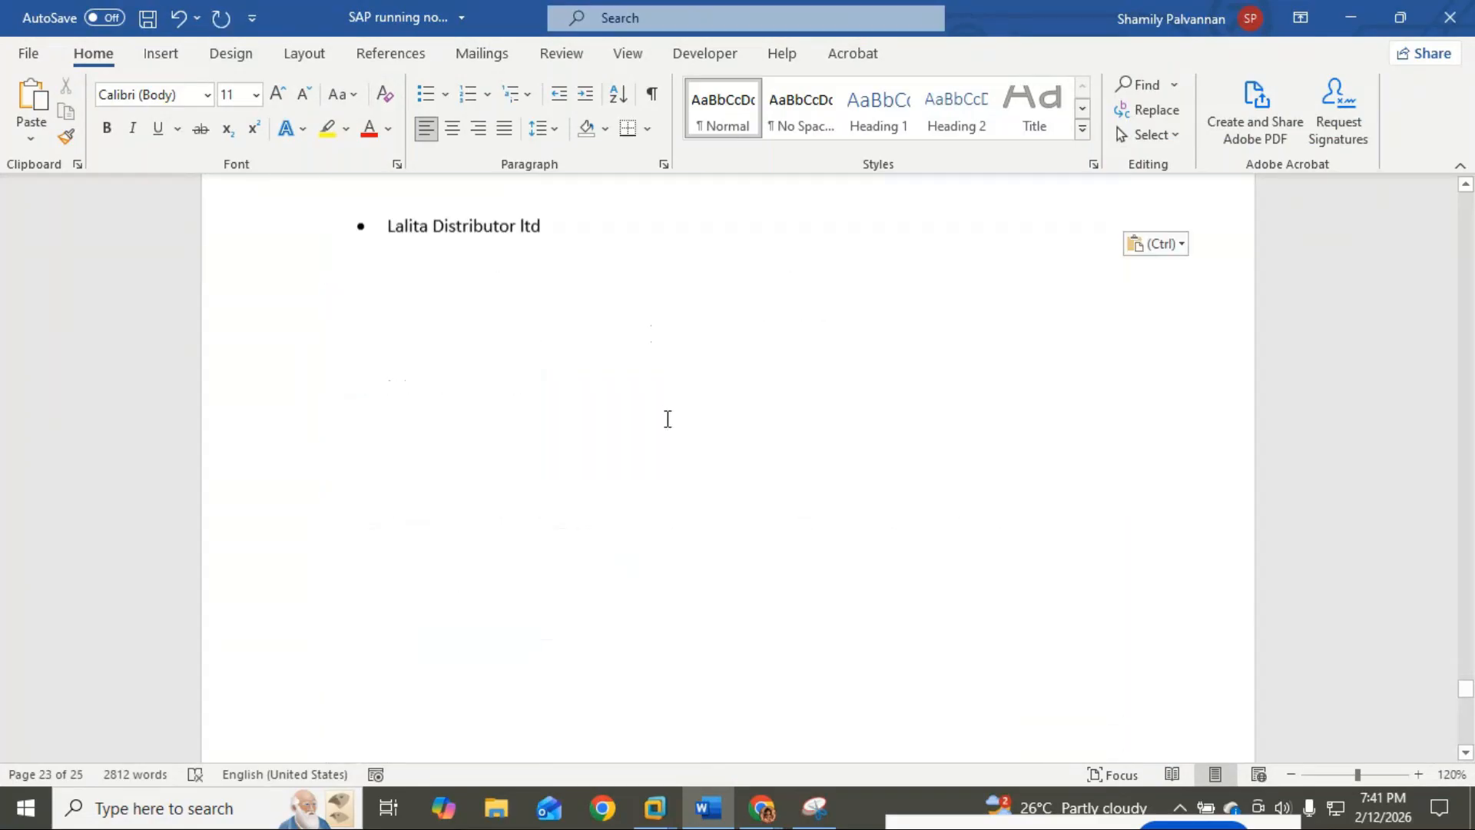
pyautogui.scroll(-8, 665, 418)
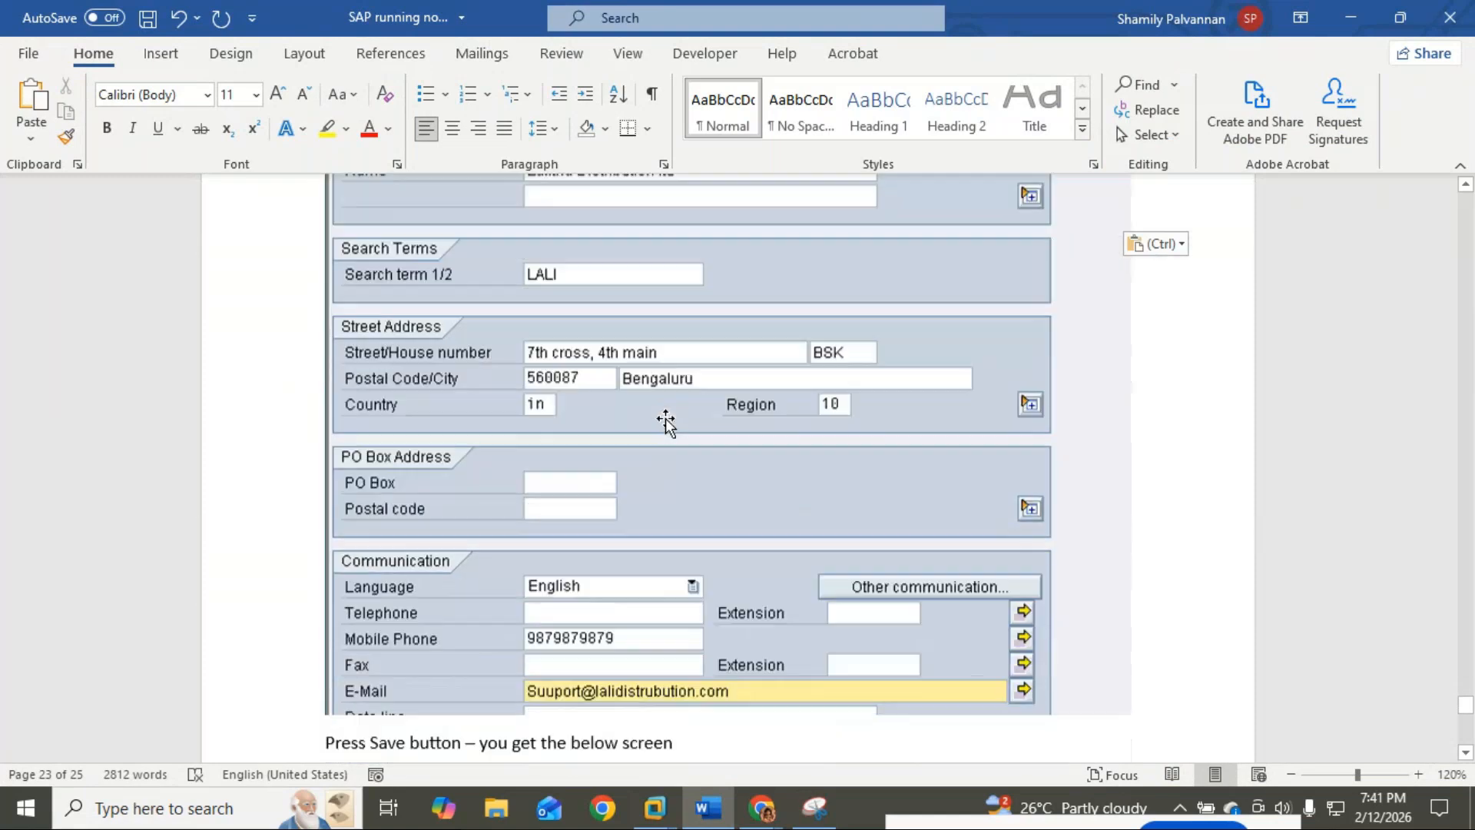
pyautogui.scroll(-5, 667, 417)
pyautogui.scroll(-20, 653, 407)
pyautogui.scroll(3, 642, 392)
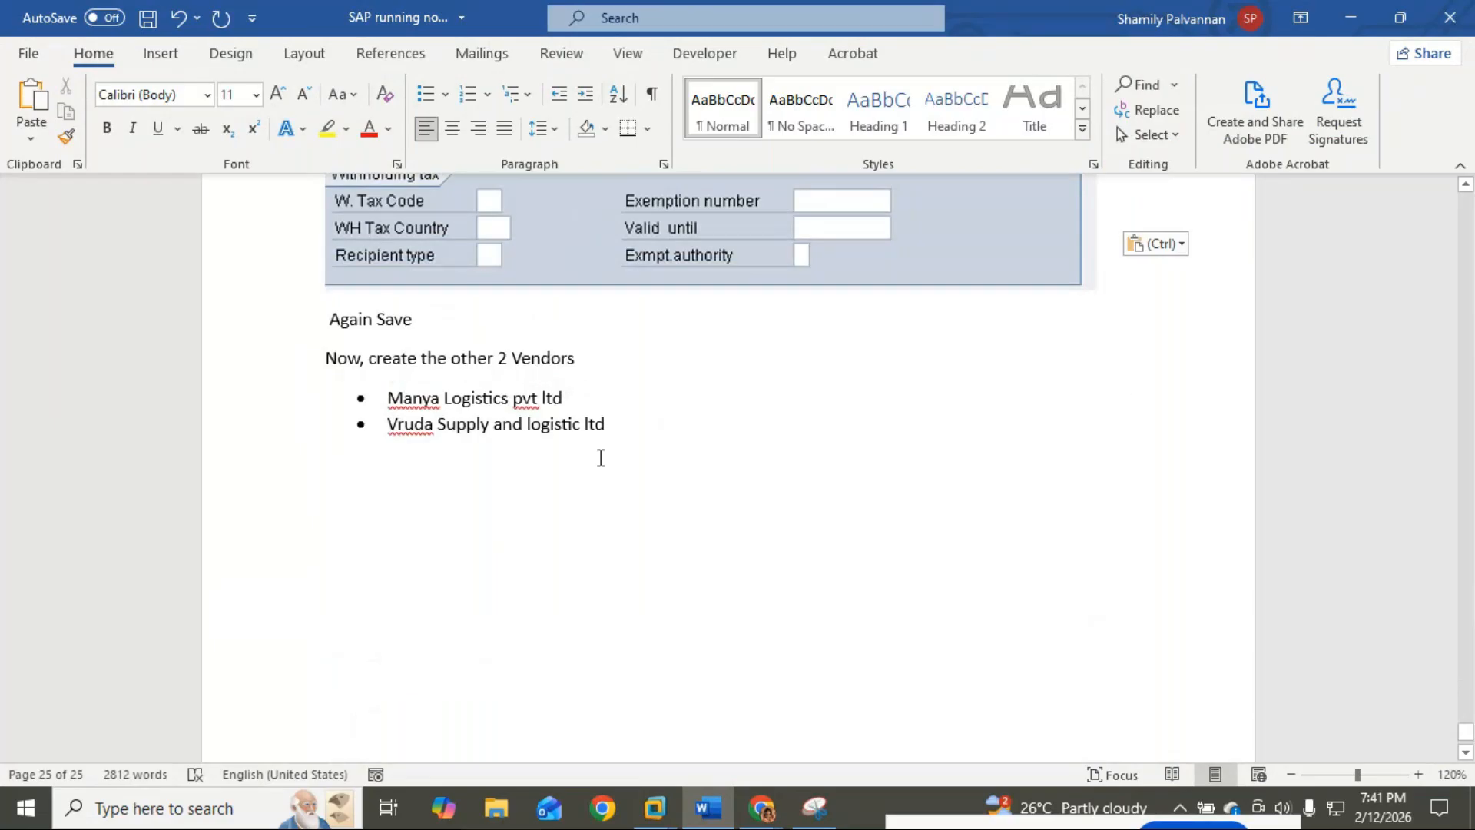
pyautogui.scroll(-2, 601, 458)
pyautogui.scroll(6, 612, 467)
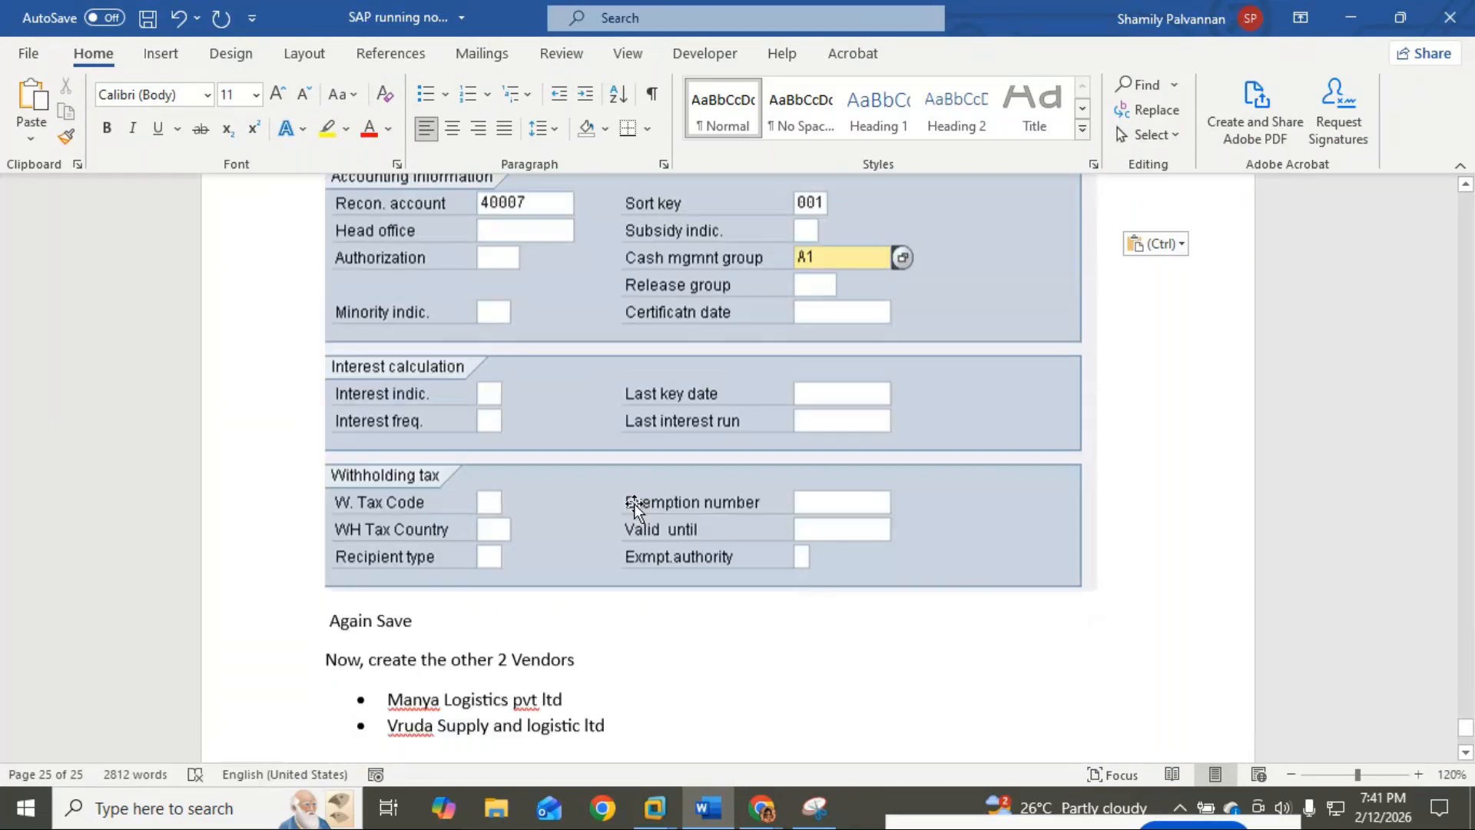
pyautogui.scroll(10, 635, 504)
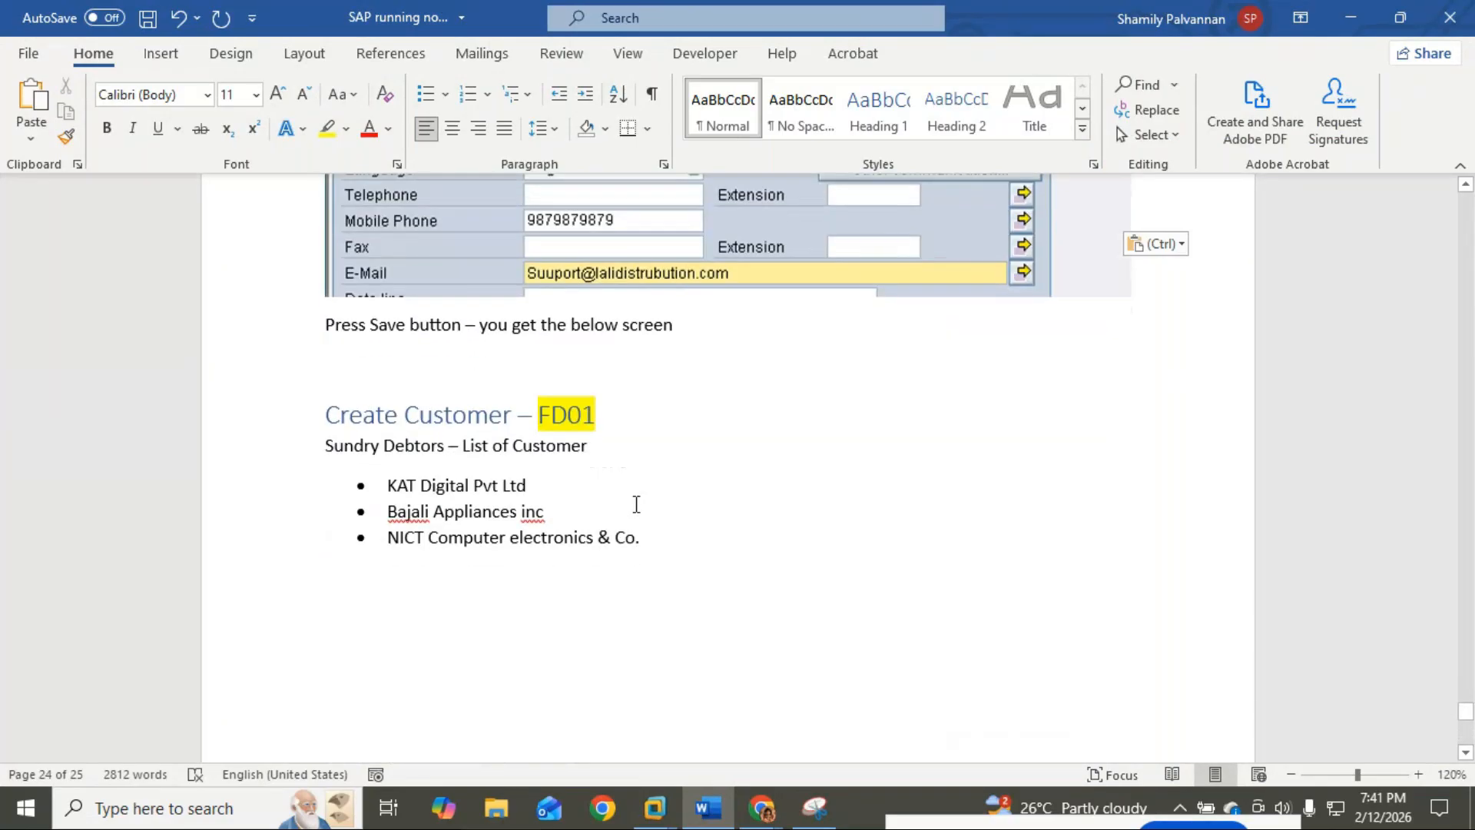
pyautogui.scroll(-5, 636, 504)
pyautogui.scroll(-15, 634, 508)
pyautogui.scroll(5, 635, 508)
pyautogui.scroll(10, 635, 508)
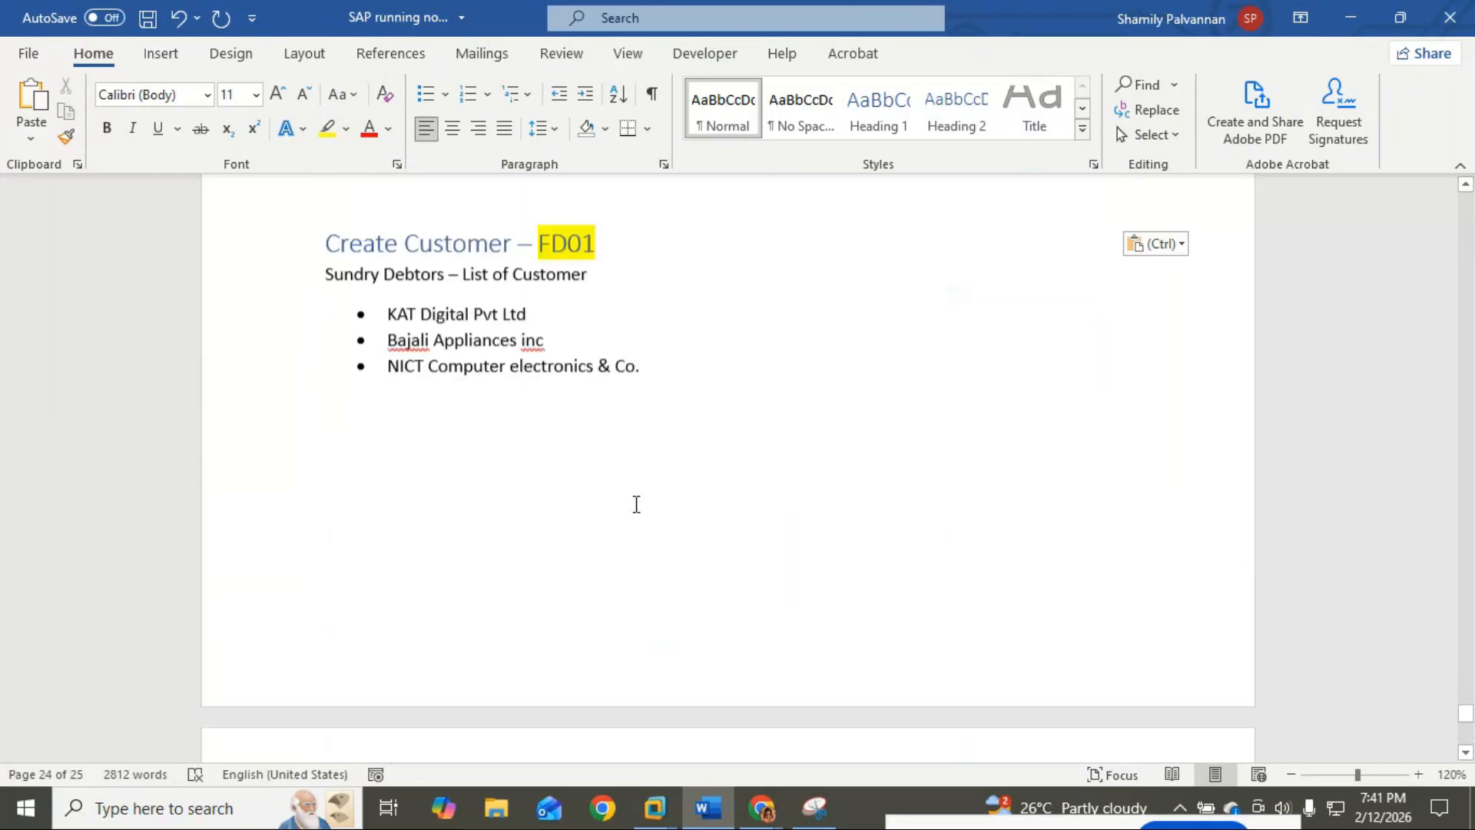
pyautogui.scroll(3, 636, 504)
pyautogui.moveTo(641, 614); pyautogui.dragTo(328, 500)
pyautogui.hotkey('ctrl', 'c')
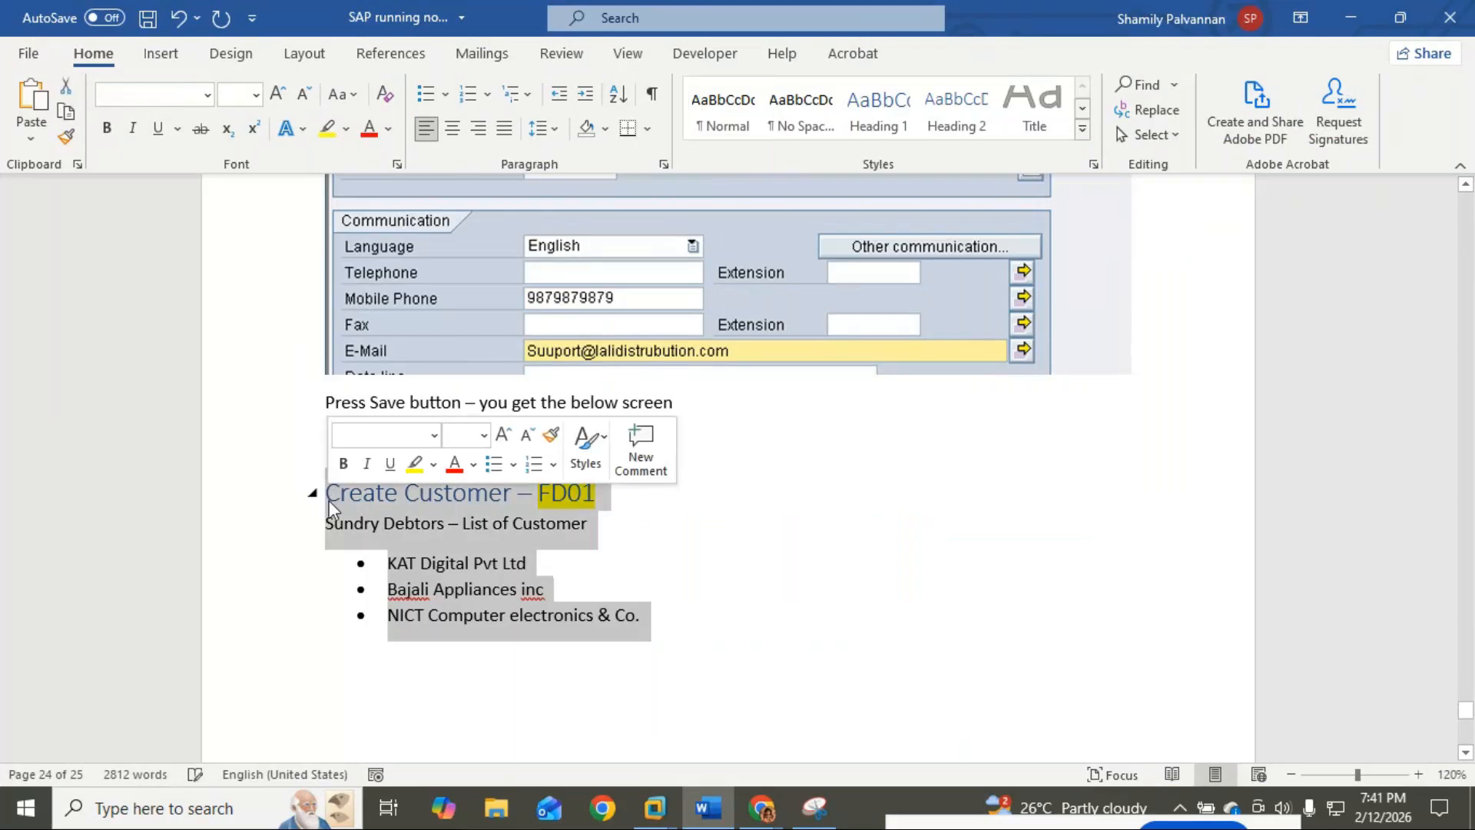
pyautogui.press('BackSpace')
pyautogui.press('BackSpace')
pyautogui.press('BackSpace')
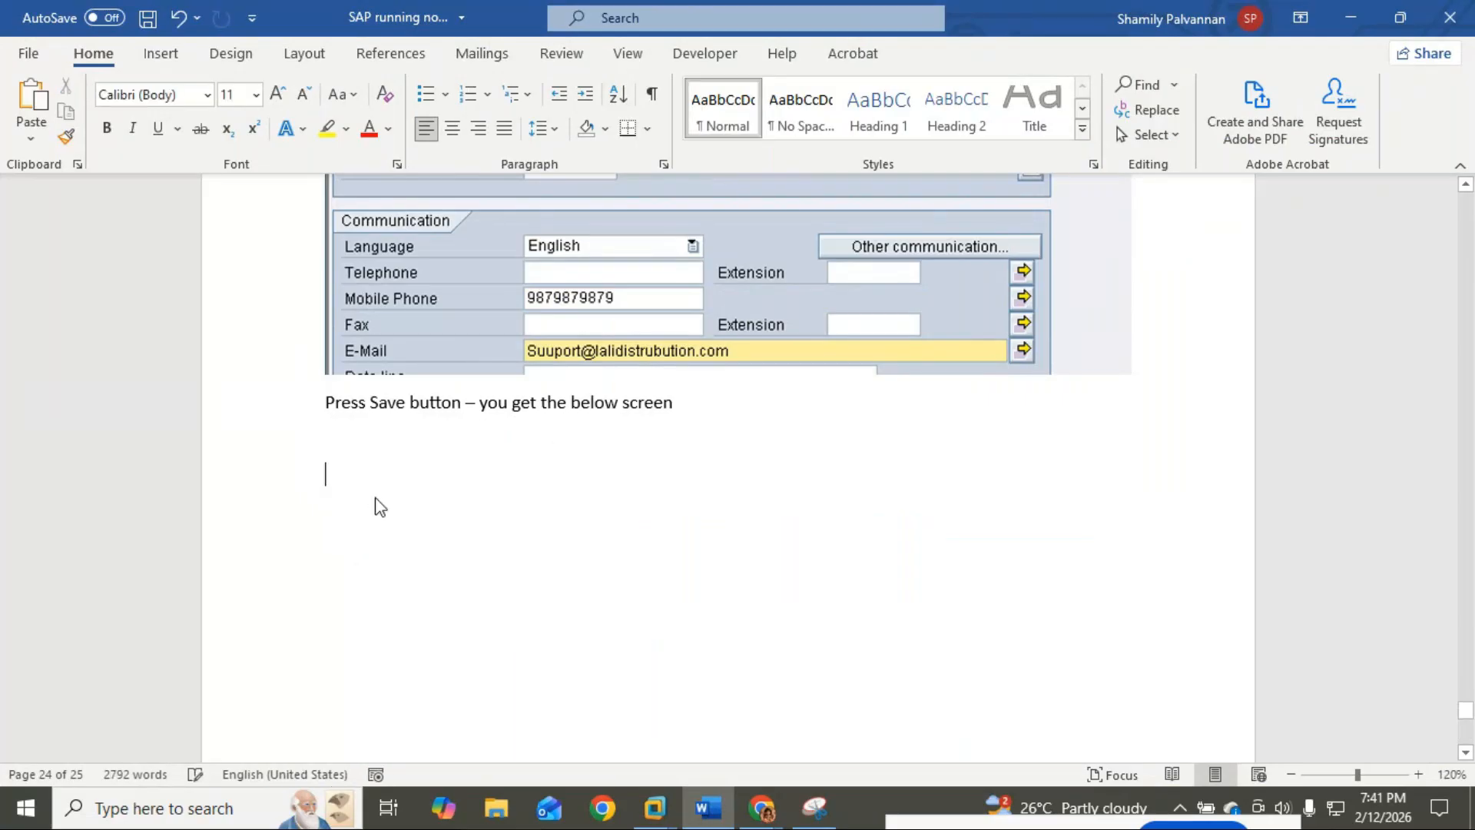
pyautogui.scroll(-10, 378, 501)
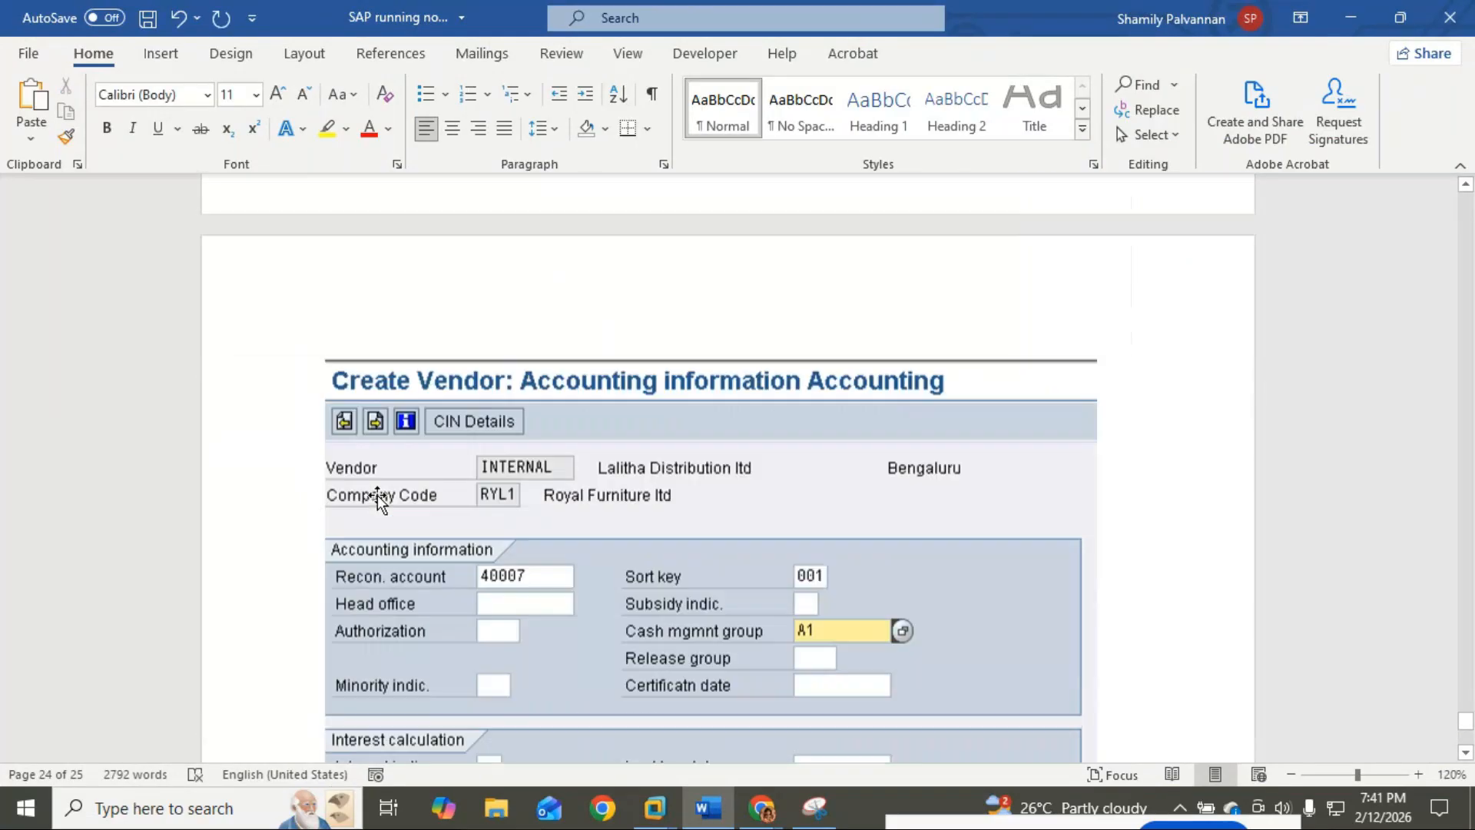
pyautogui.click(369, 471)
pyautogui.hotkey('ctrl', 'v')
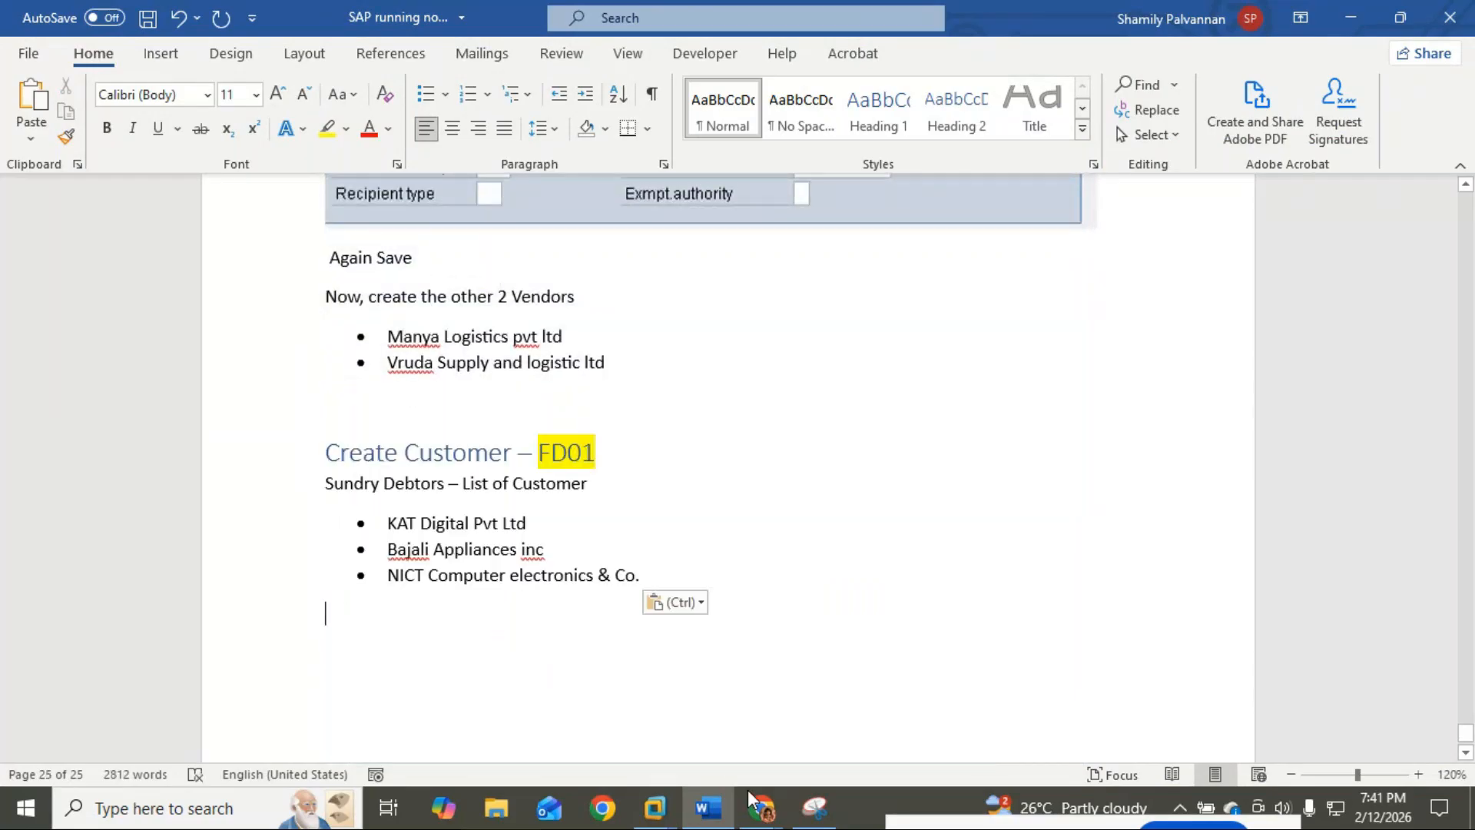
# Step: Run /nfd01 in the full-screen ECC system to open Customer Create for RYL1
pyautogui.moveTo(655, 807)
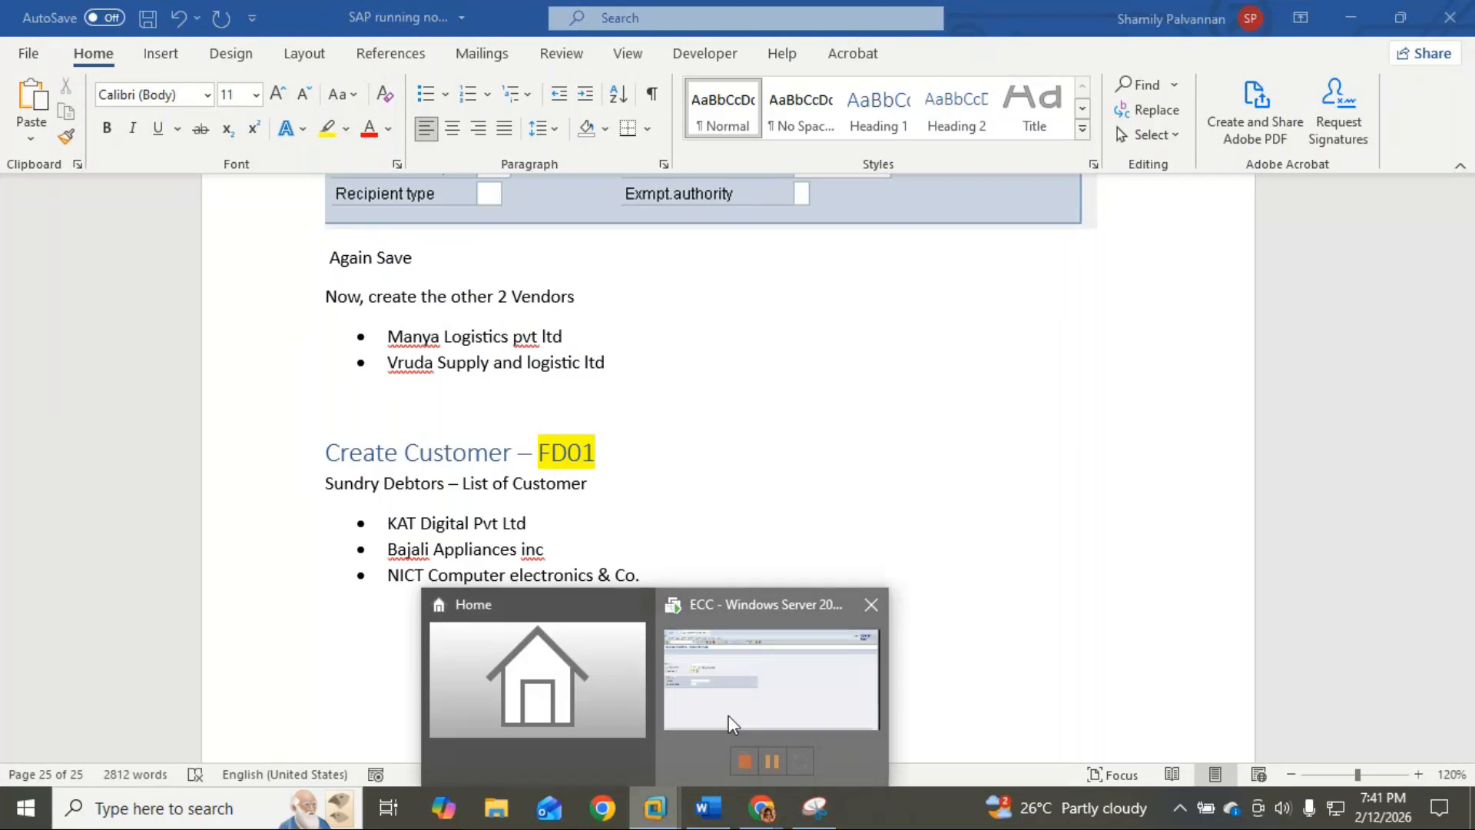
pyautogui.click(729, 716)
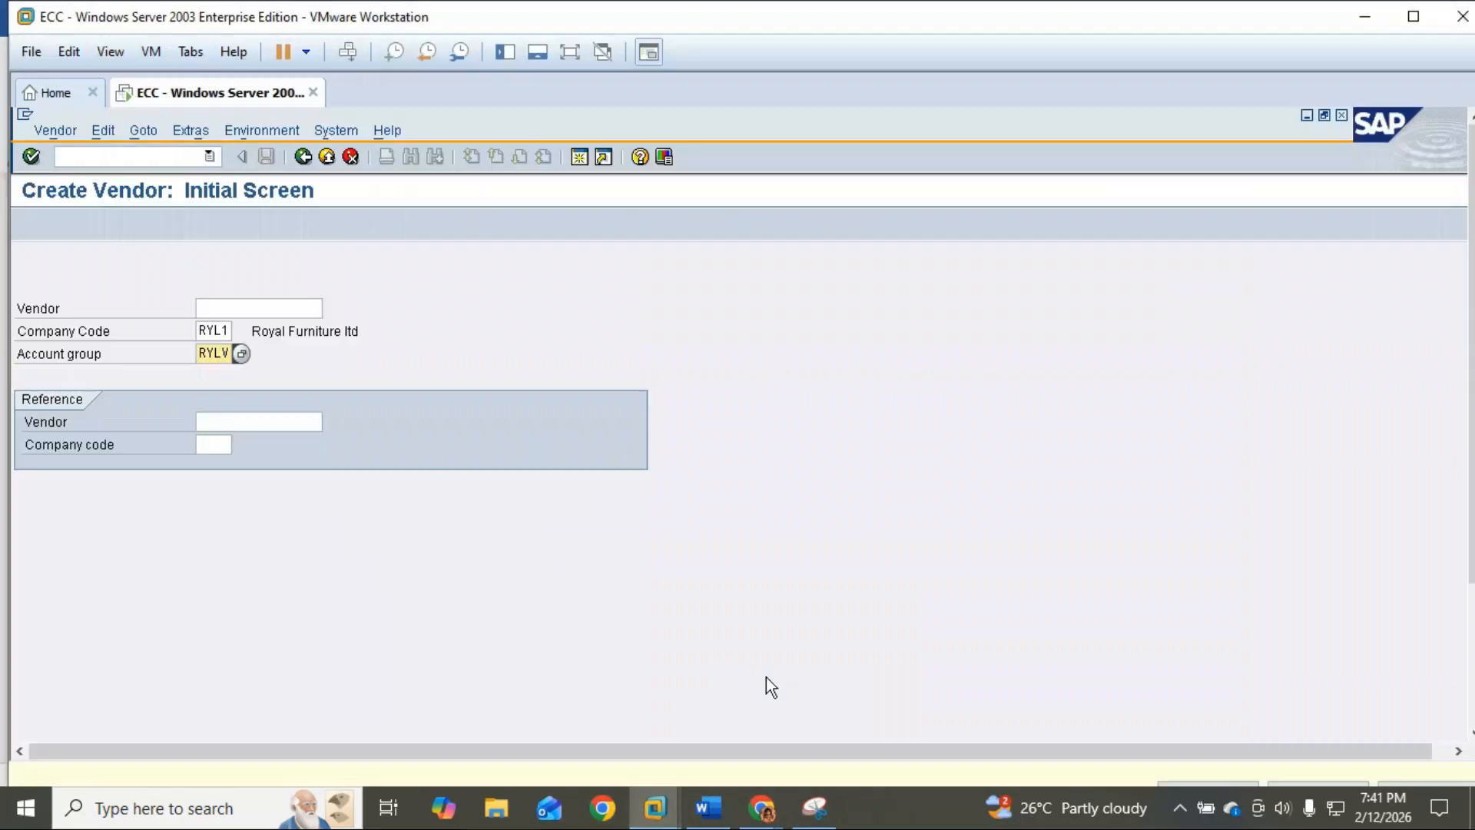
pyautogui.click(569, 52)
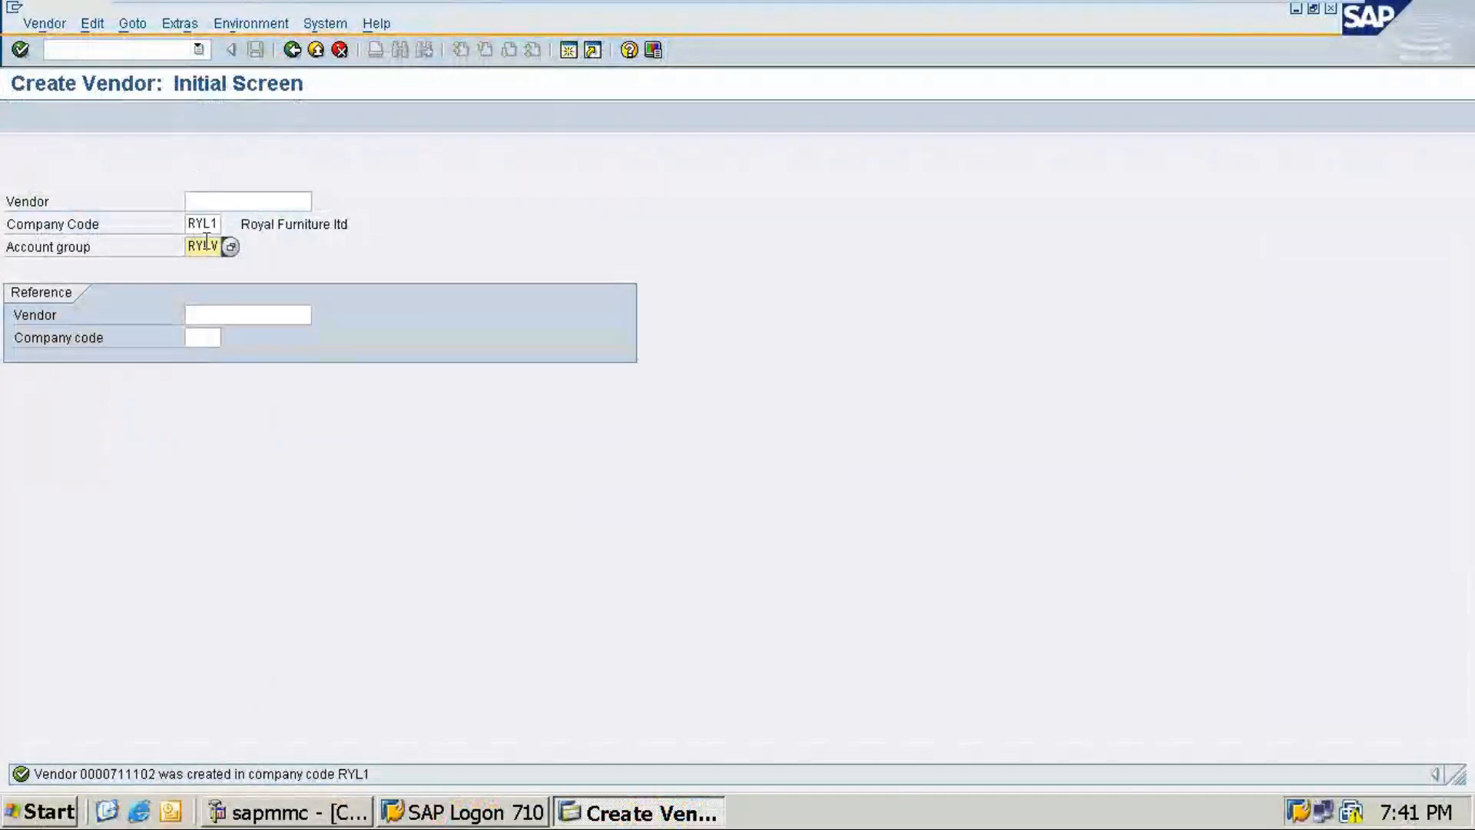
pyautogui.click(159, 48)
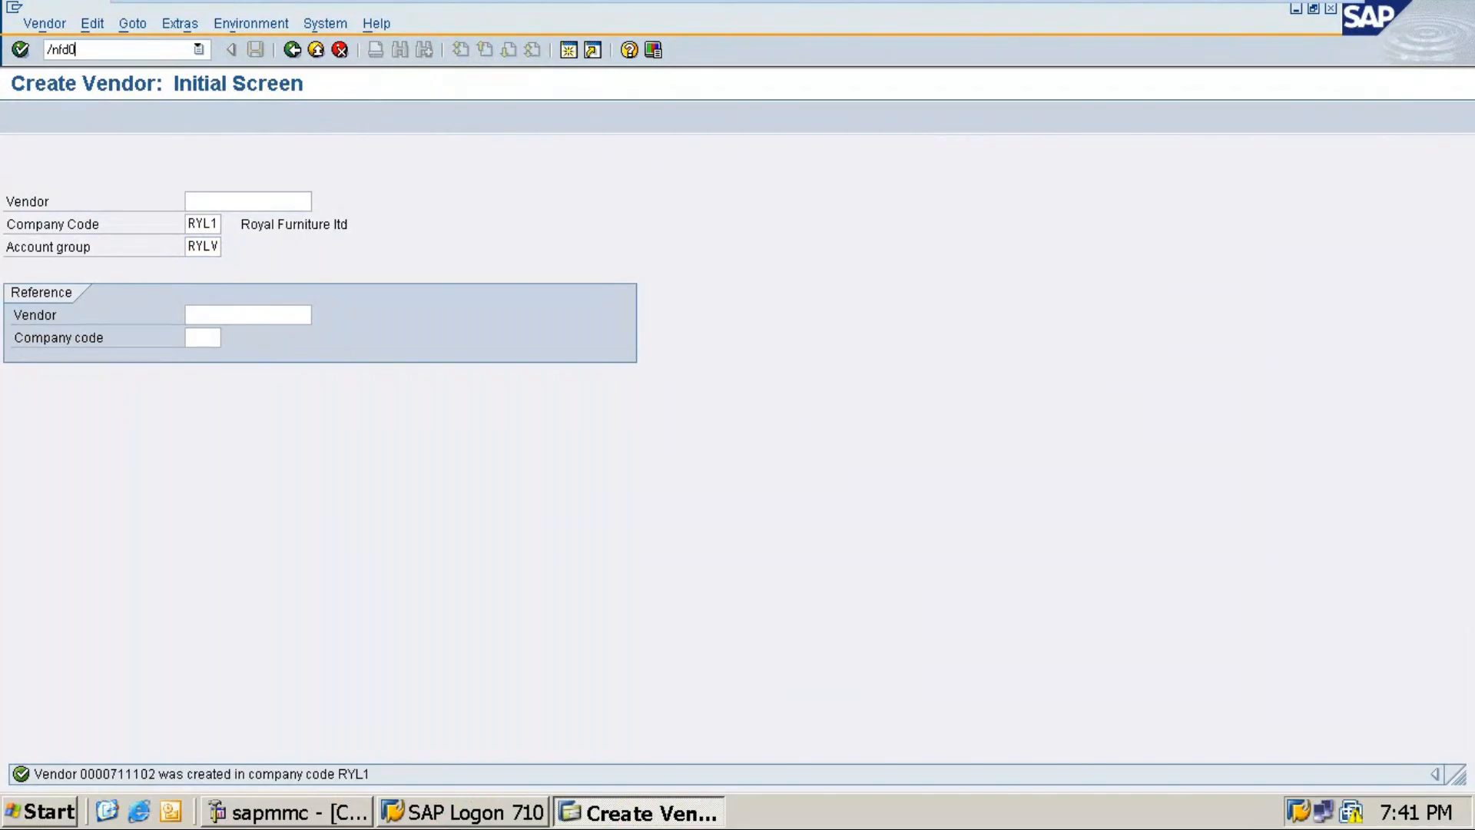
pyautogui.write('/nfd01')
pyautogui.press('Return')
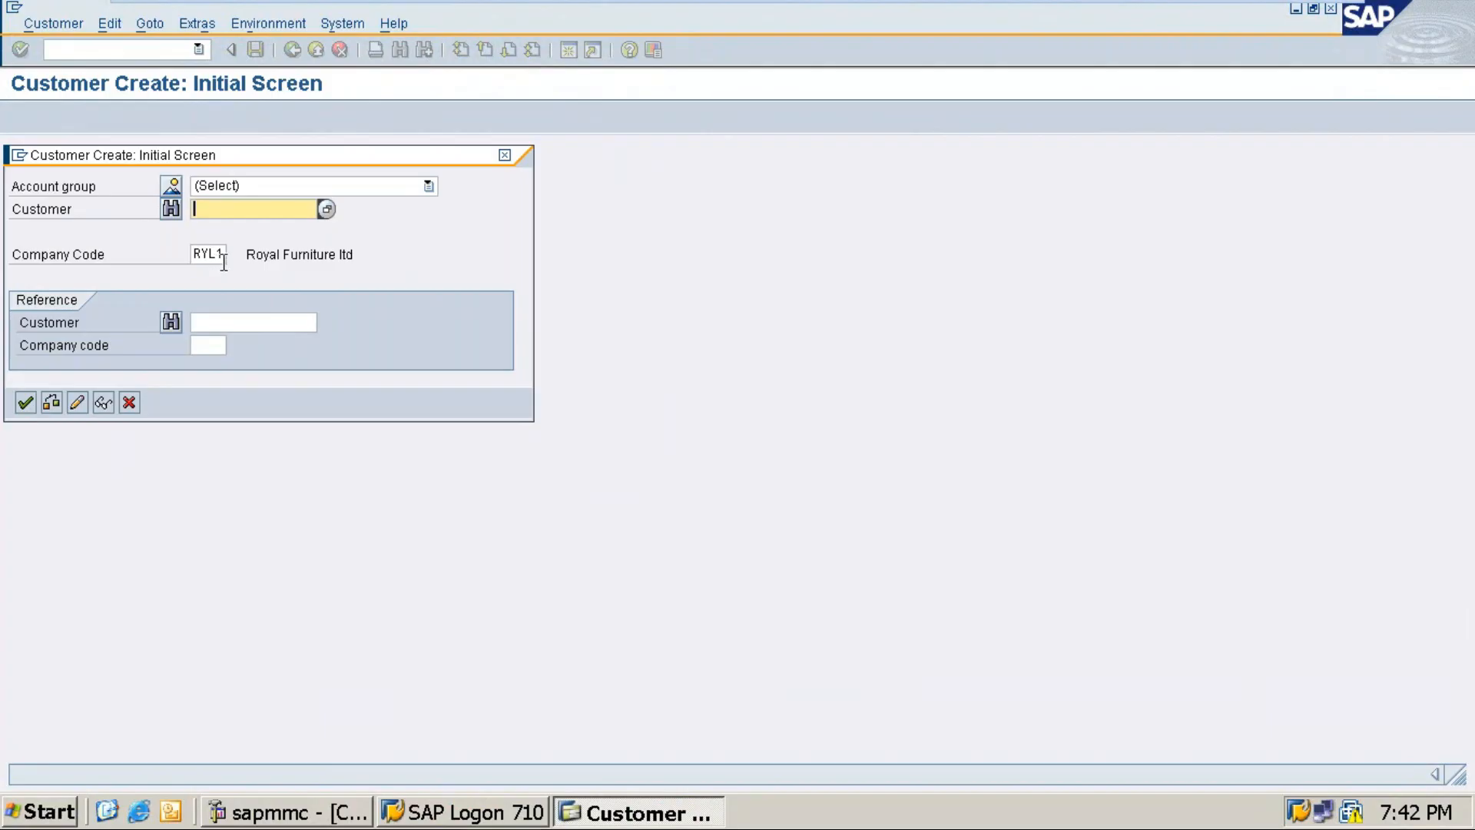
# Step: Pick 'RYL 1 - Customer Group' from the Account group dropdown for company code RYL1
pyautogui.press('Return')
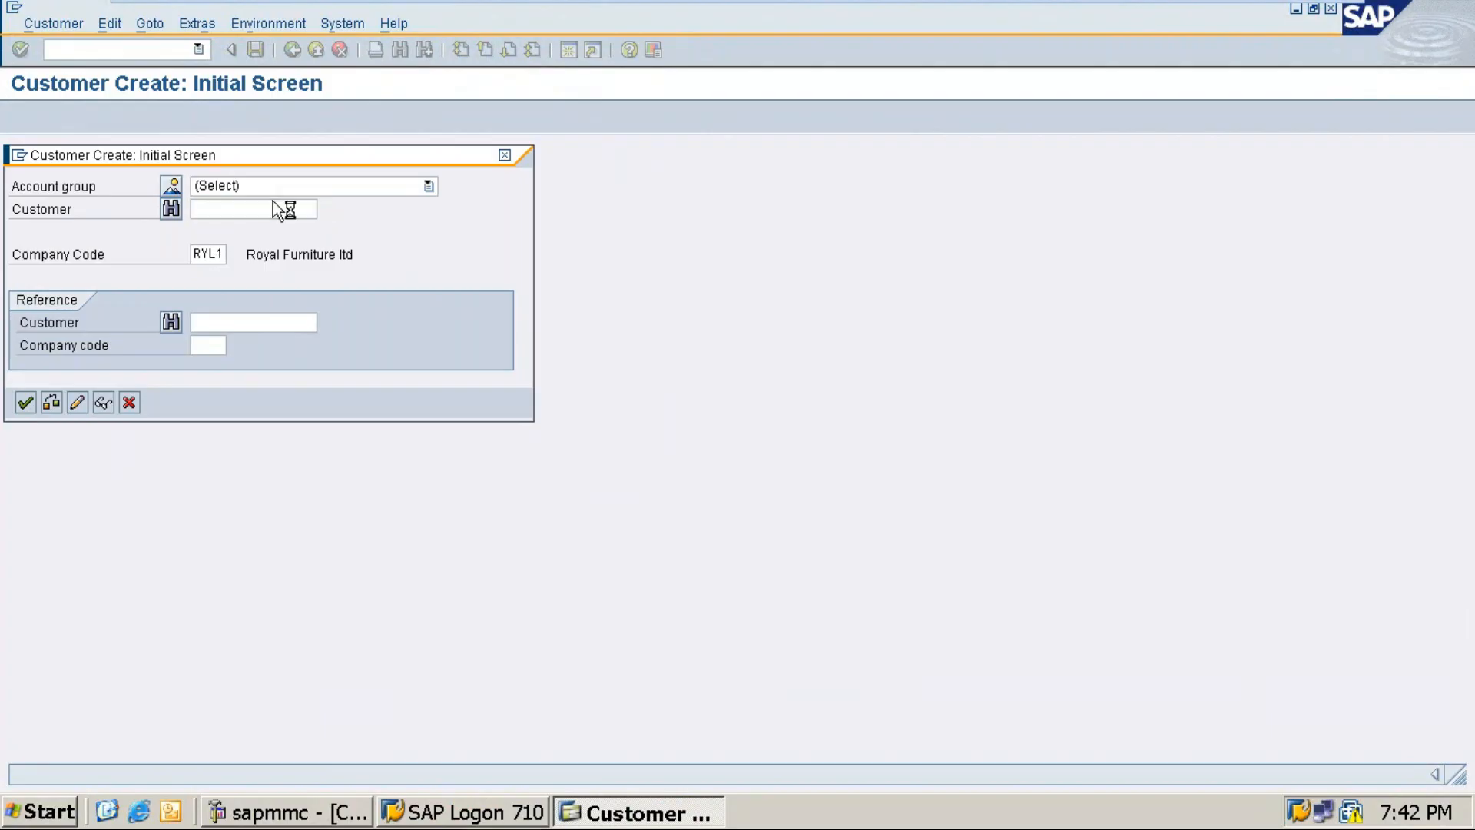
pyautogui.click(270, 185)
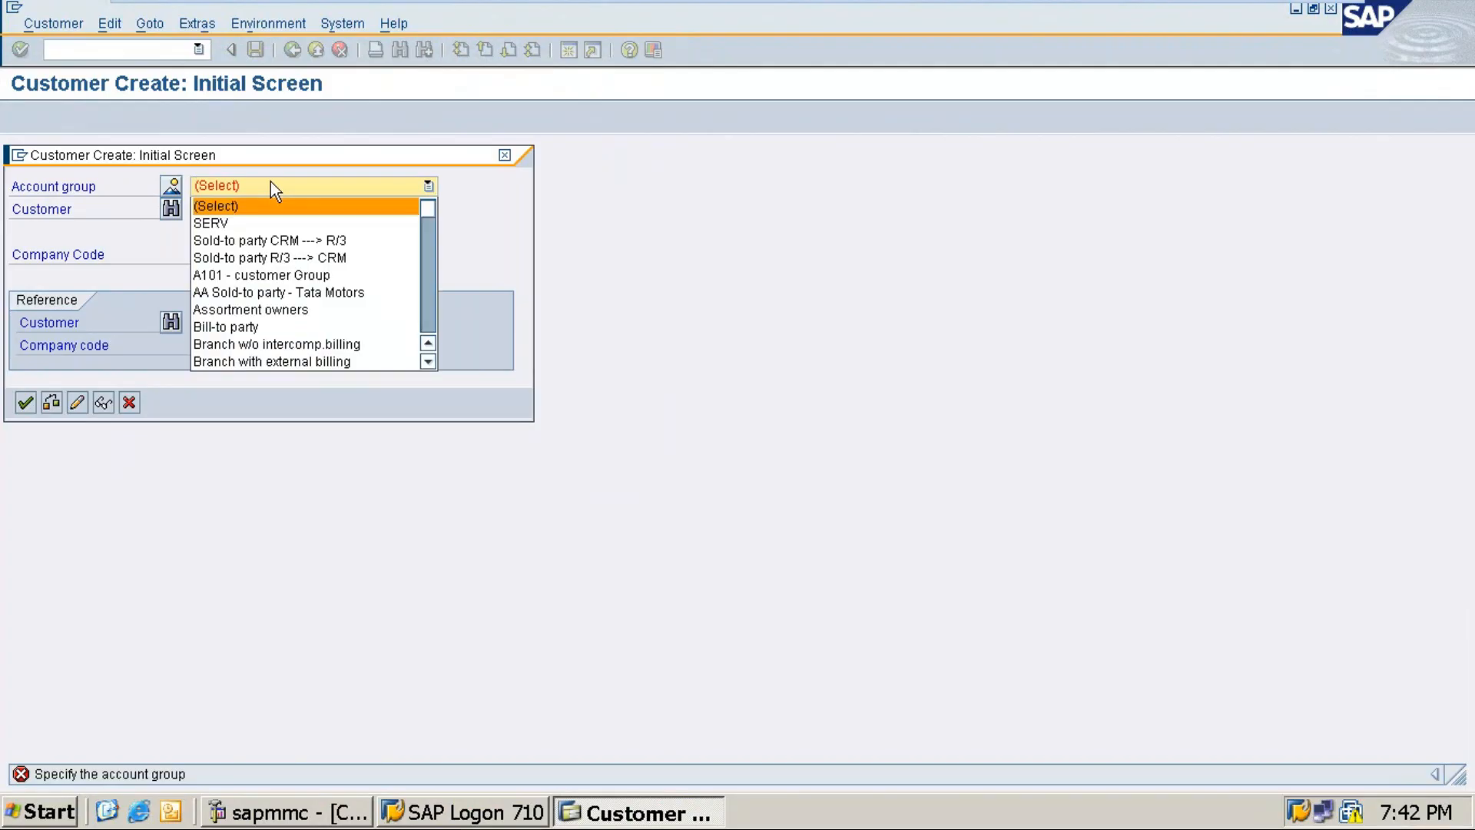
pyautogui.click(270, 185)
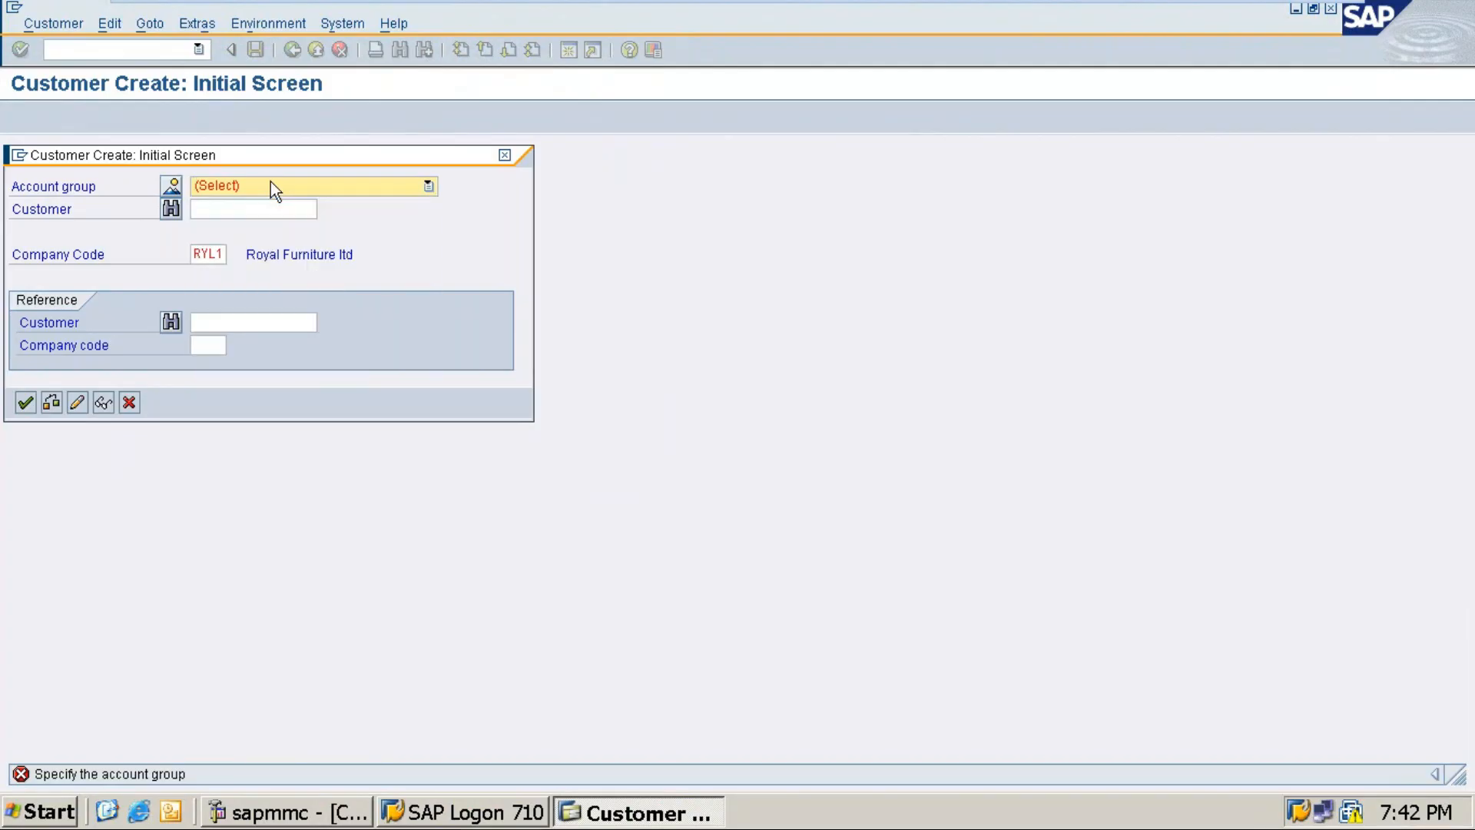
pyautogui.write('RY')
pyautogui.click(377, 187)
pyautogui.click(378, 187)
pyautogui.press('Down')
pyautogui.press('Down')
pyautogui.press('Tab')
pyautogui.press('Tab')
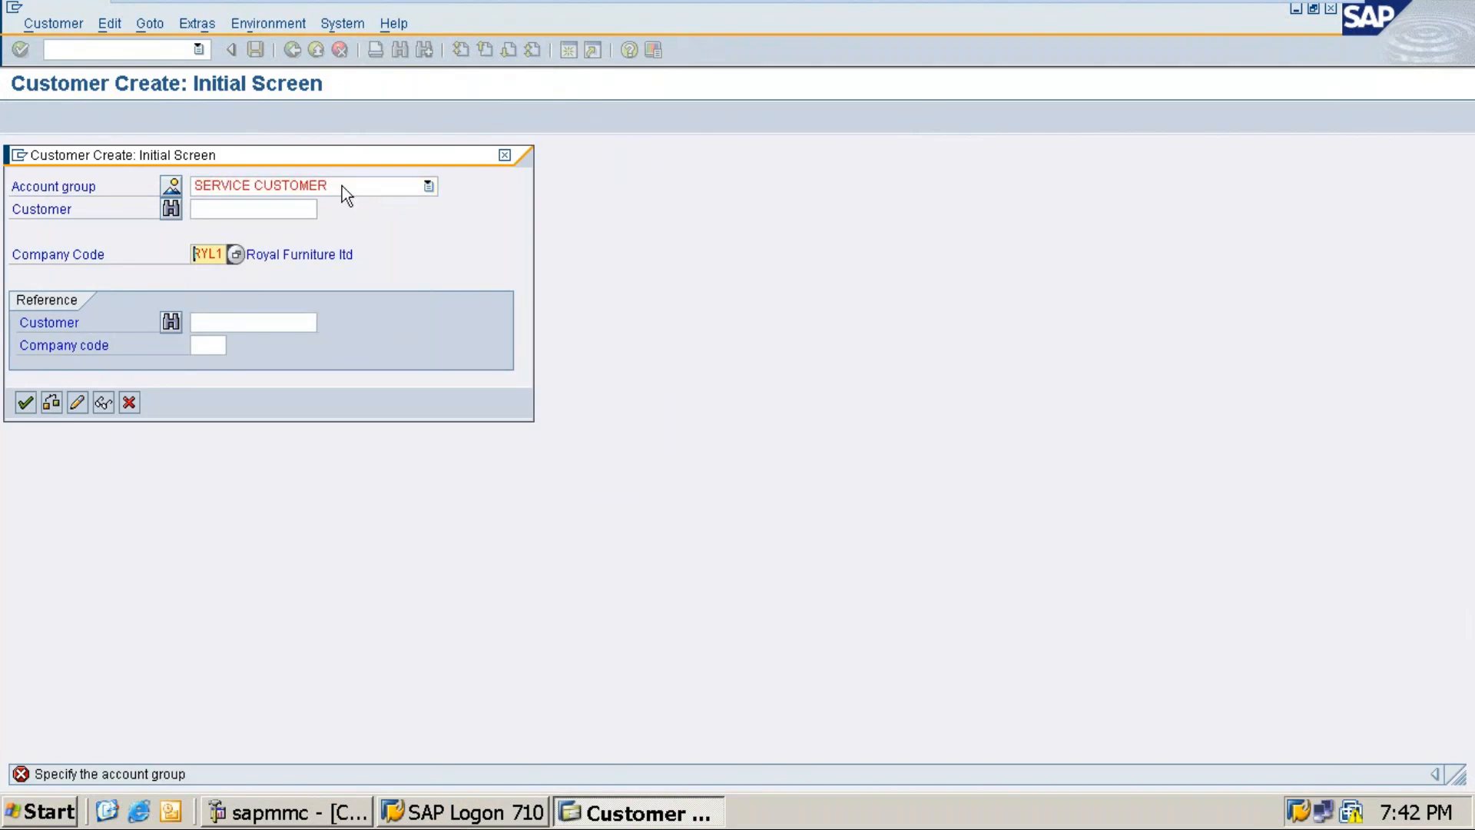
pyautogui.click(343, 185)
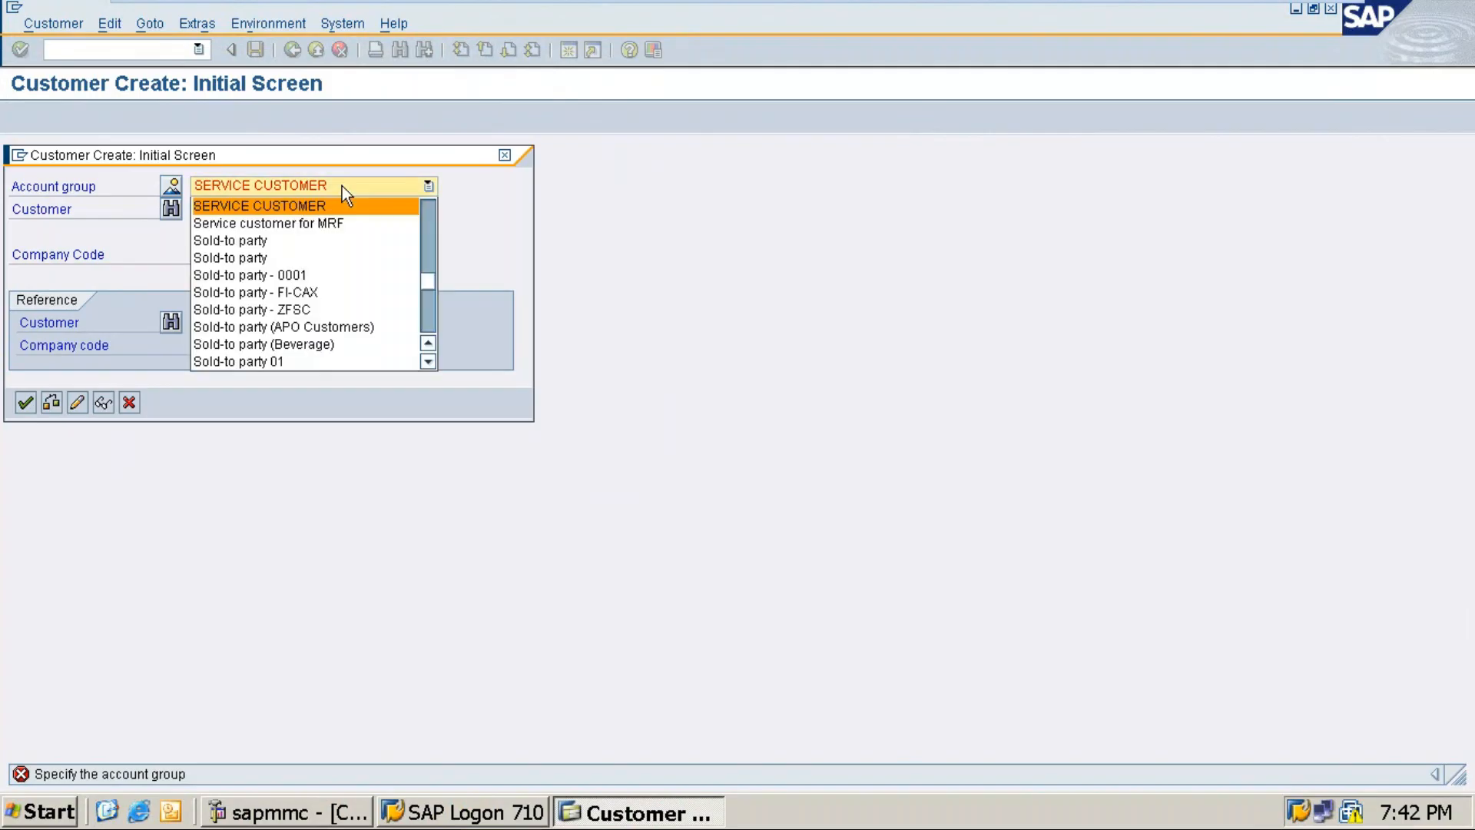
pyautogui.press('r')
pyautogui.press('r')
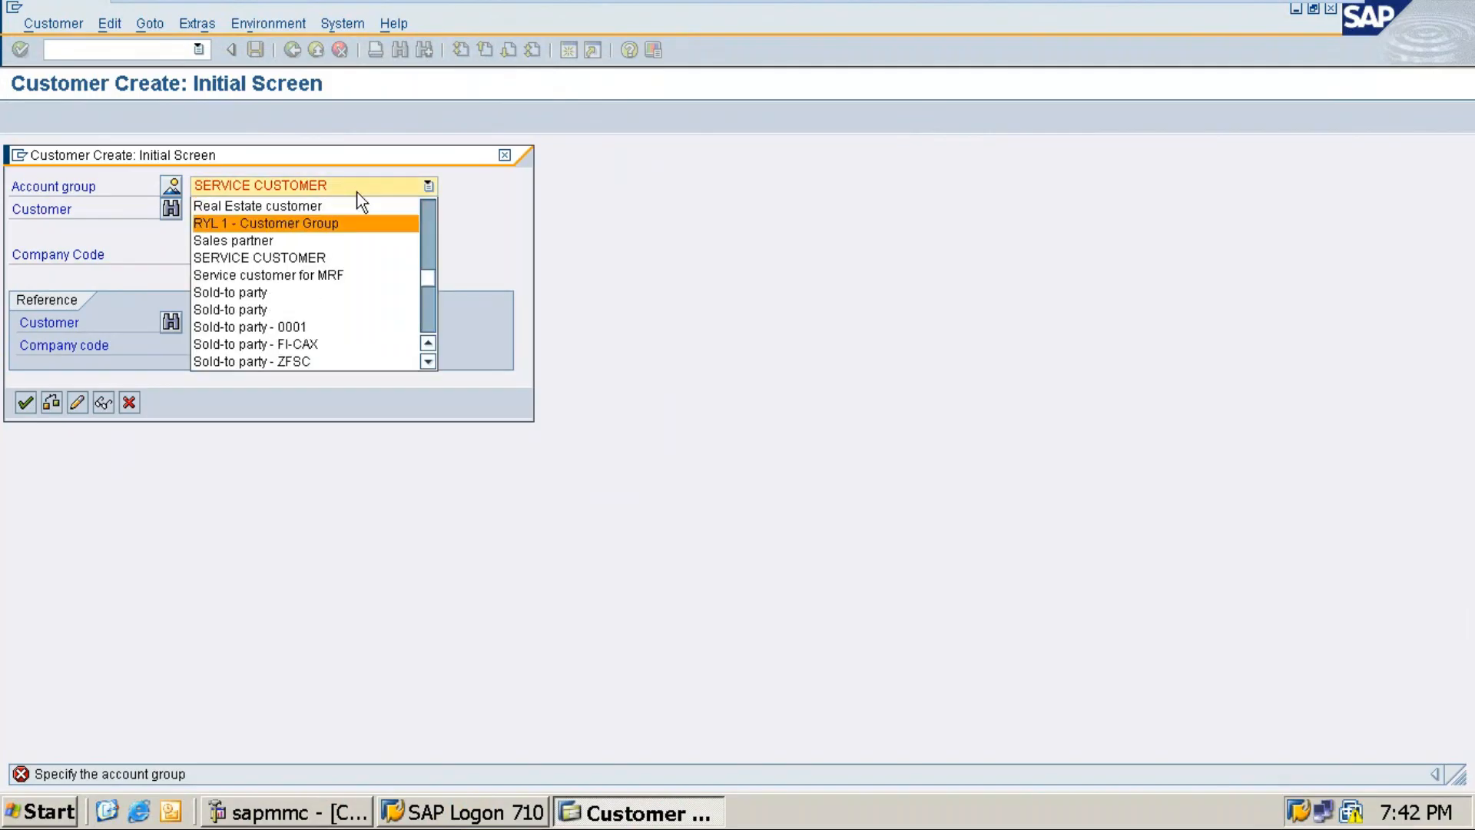
pyautogui.click(367, 221)
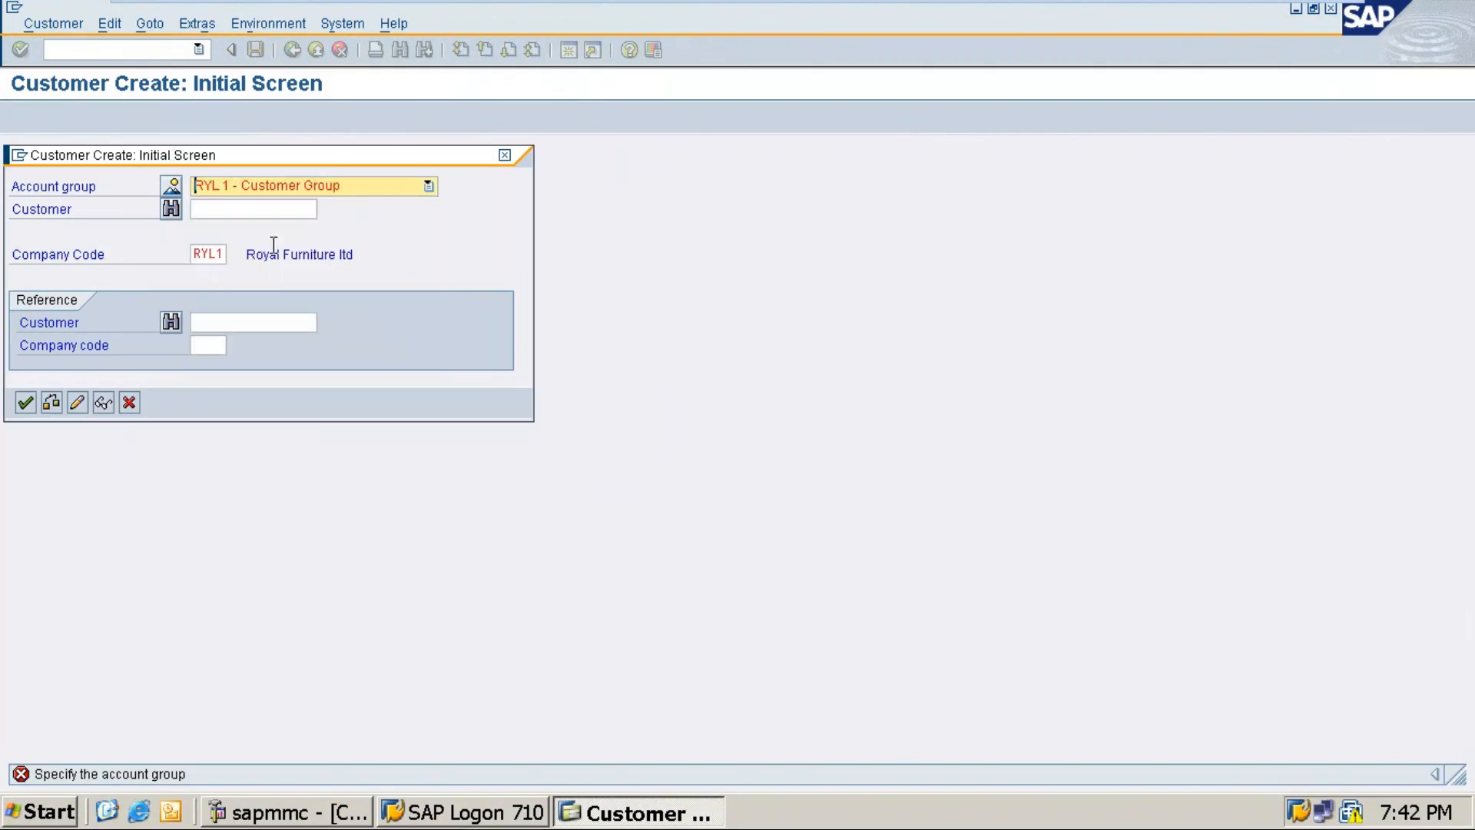
pyautogui.moveTo(1243, 2)
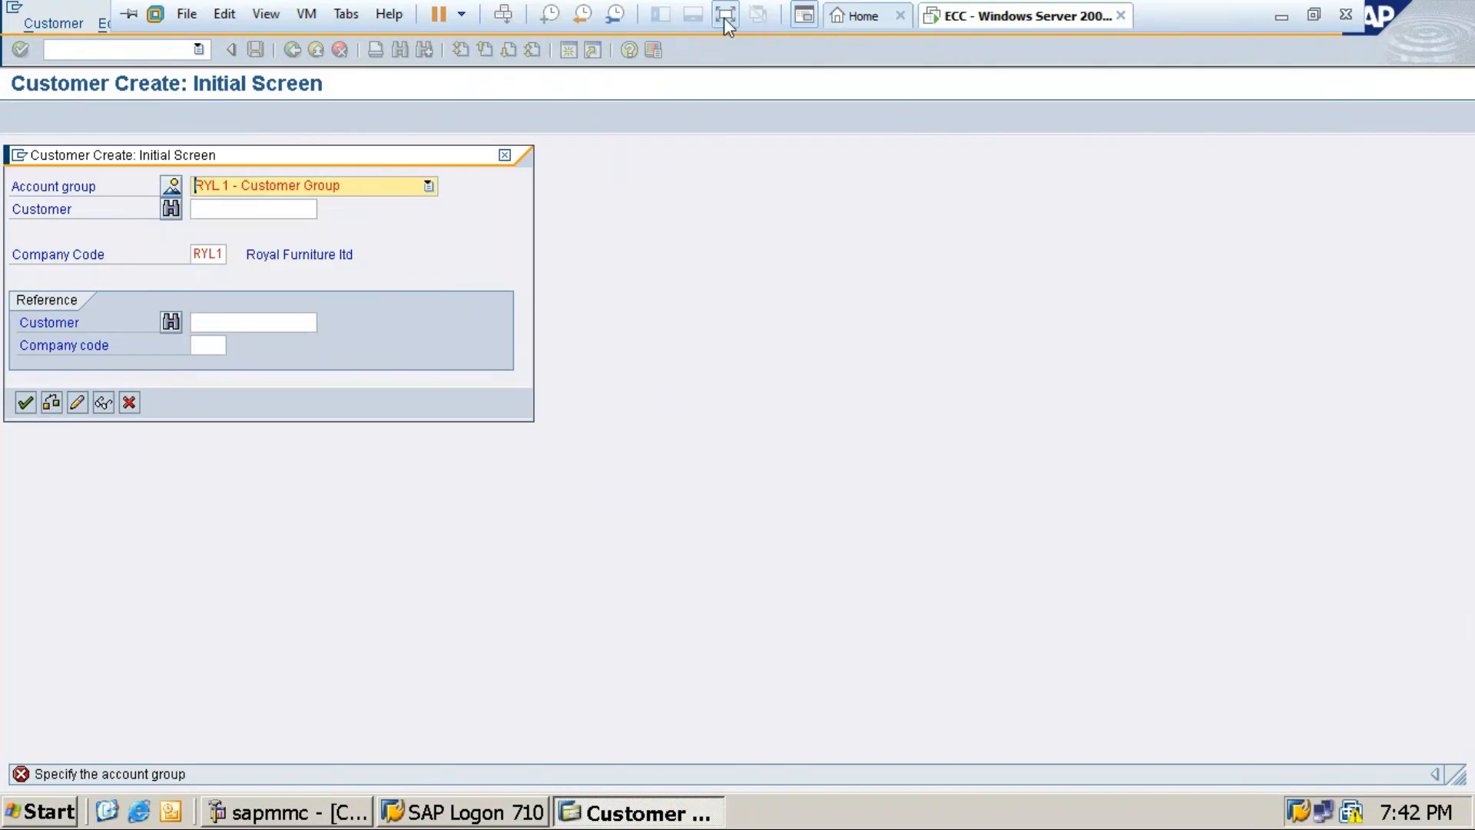
# Step: Snip the SAP Customer Create dialog, then return to the Word notes
pyautogui.click(1313, 21)
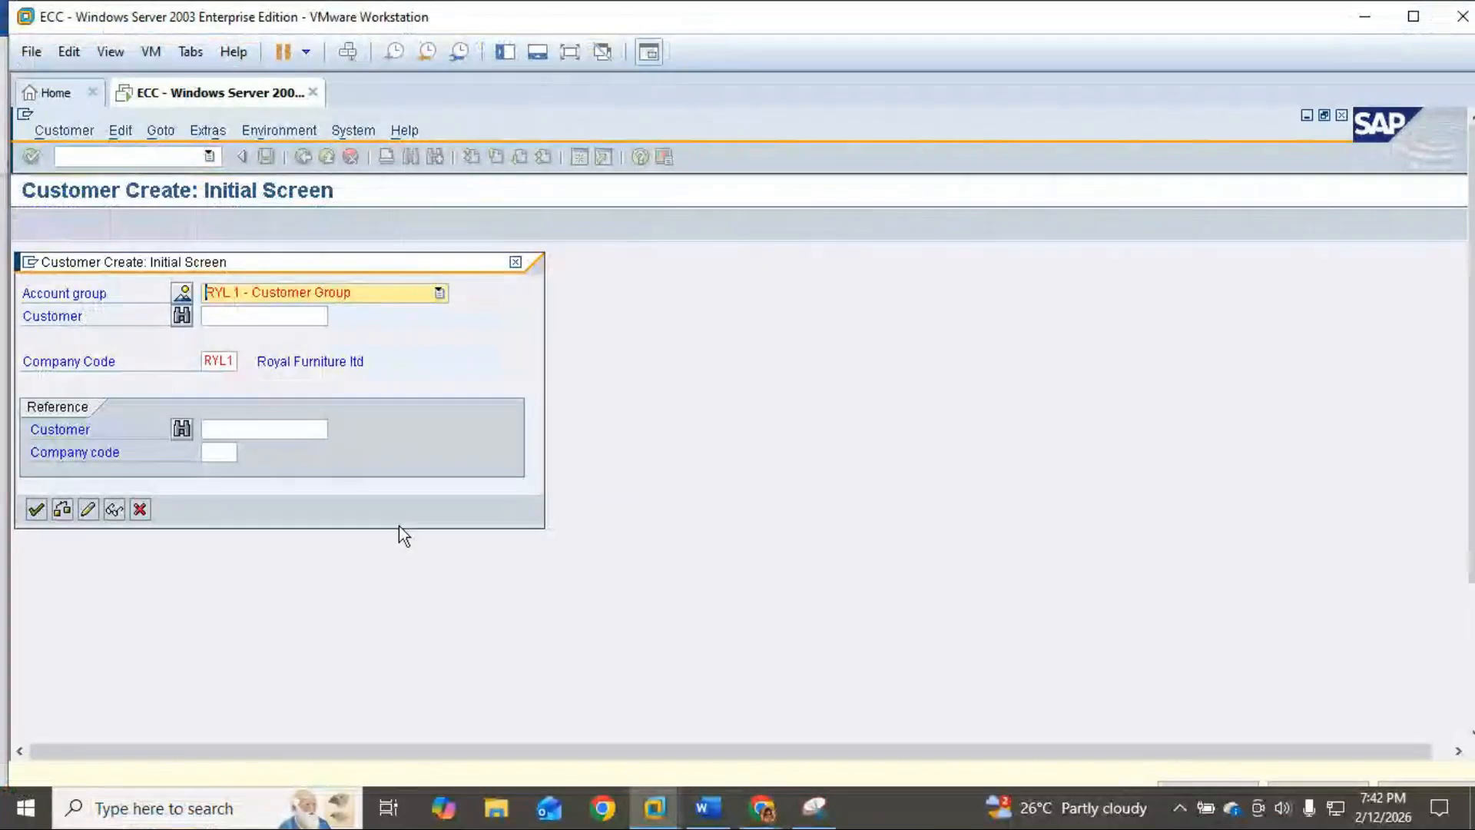
pyautogui.click(814, 807)
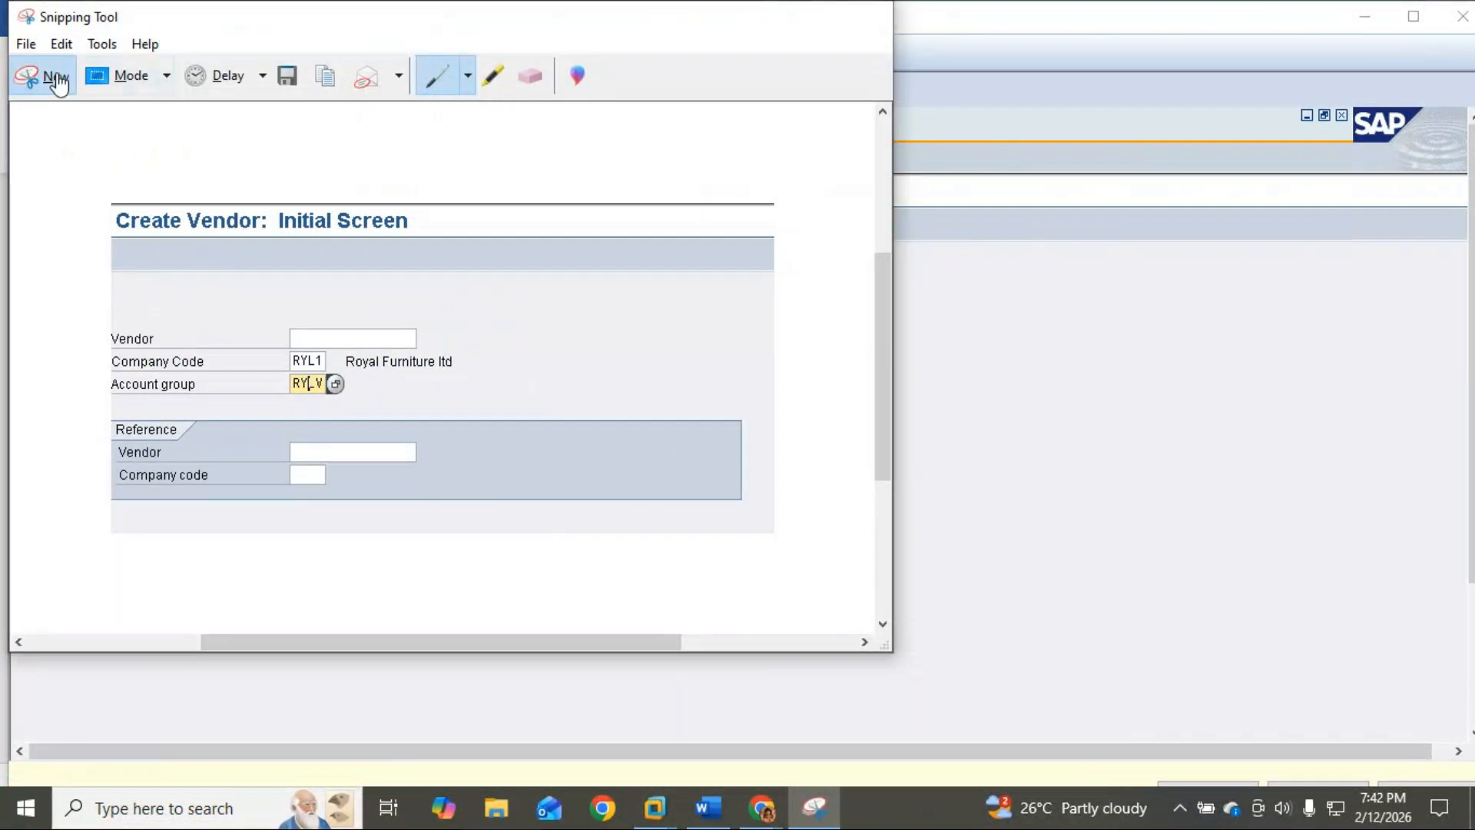
pyautogui.click(48, 74)
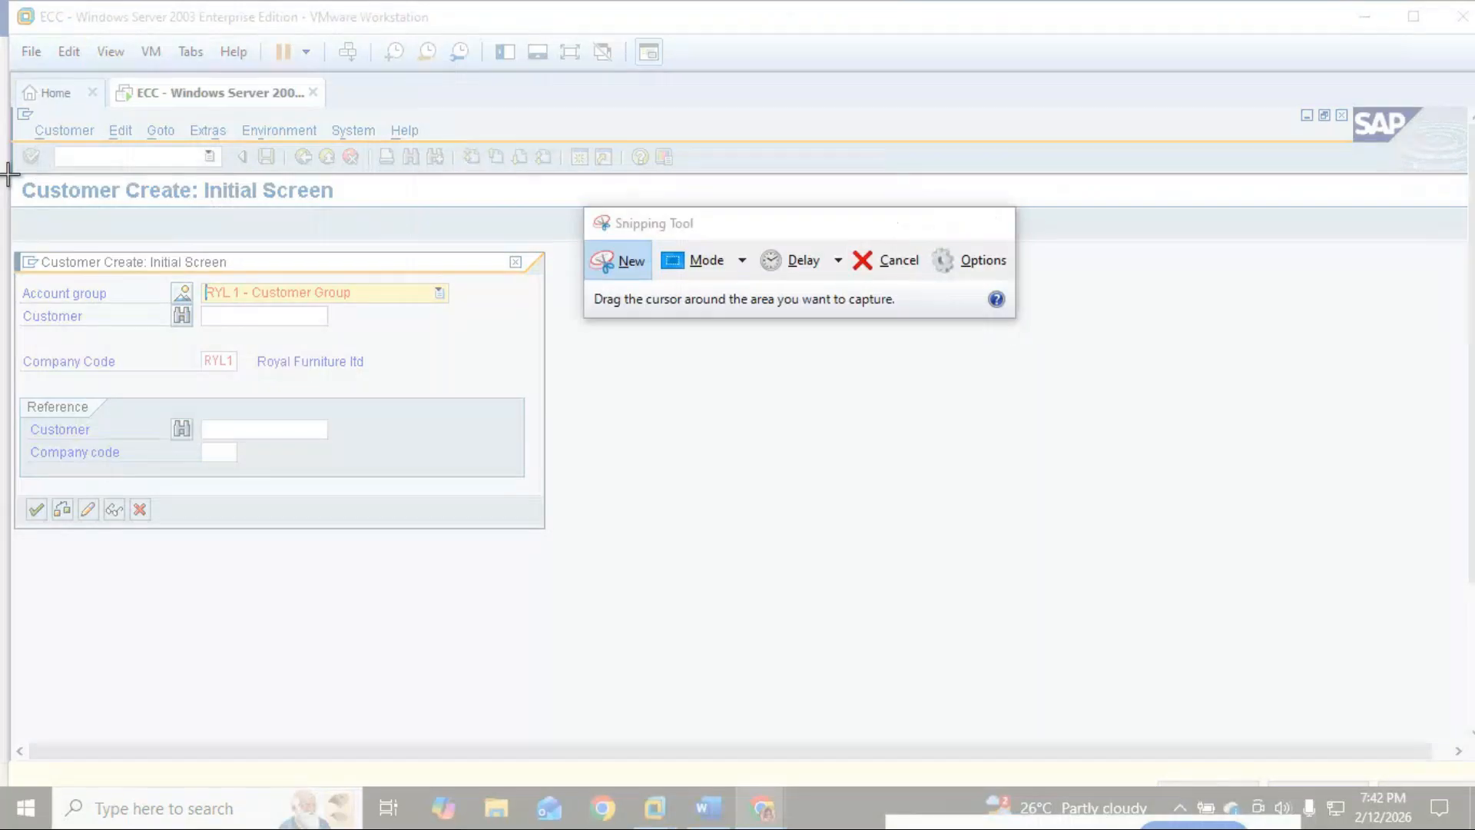
pyautogui.moveTo(9, 175); pyautogui.dragTo(573, 561)
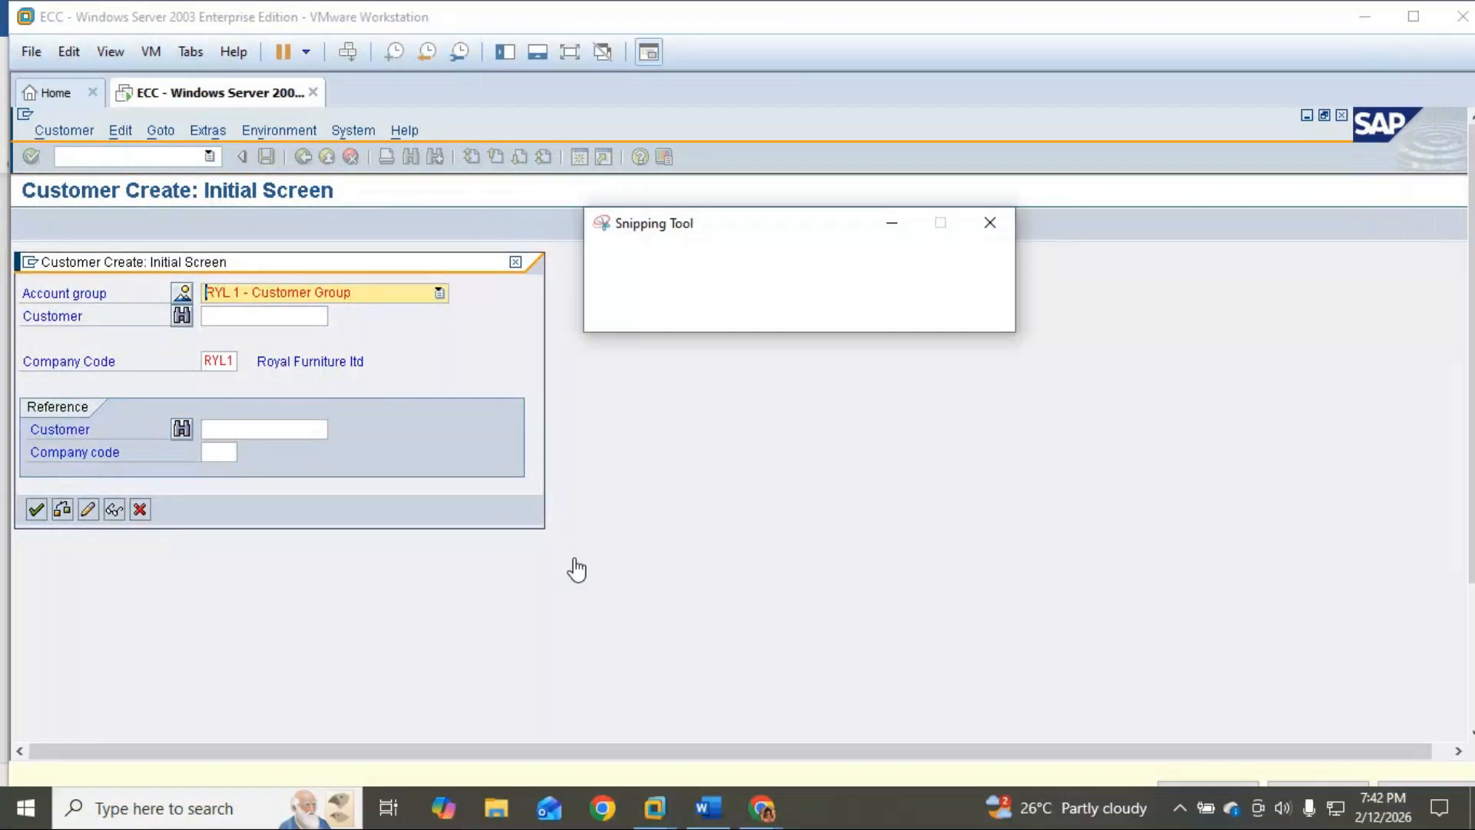
pyautogui.click(696, 811)
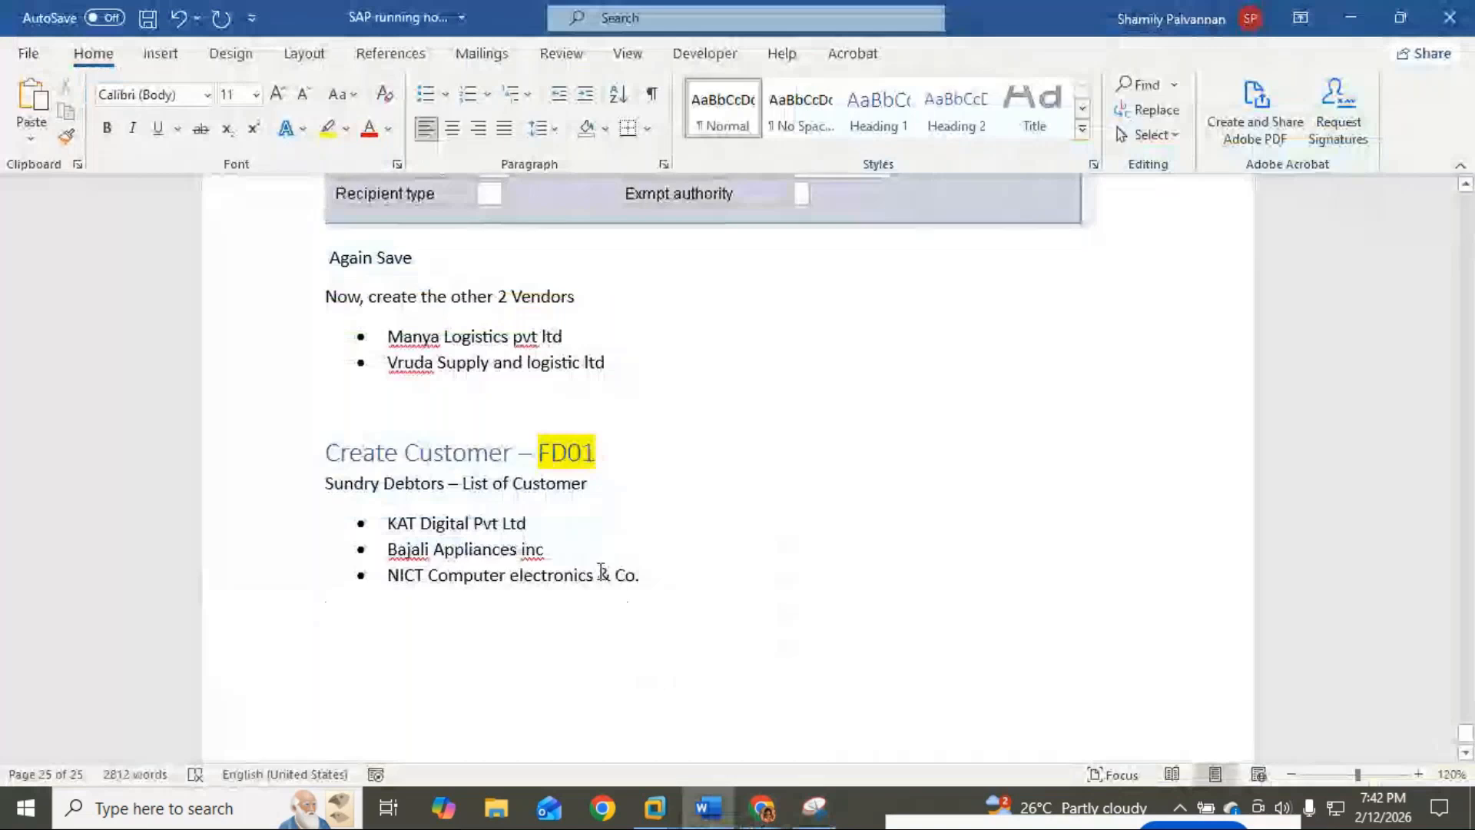
# Step: Paste the Customer Create snip on a new line under 'Sundry Debtors – List of Customer'
pyautogui.click(615, 492)
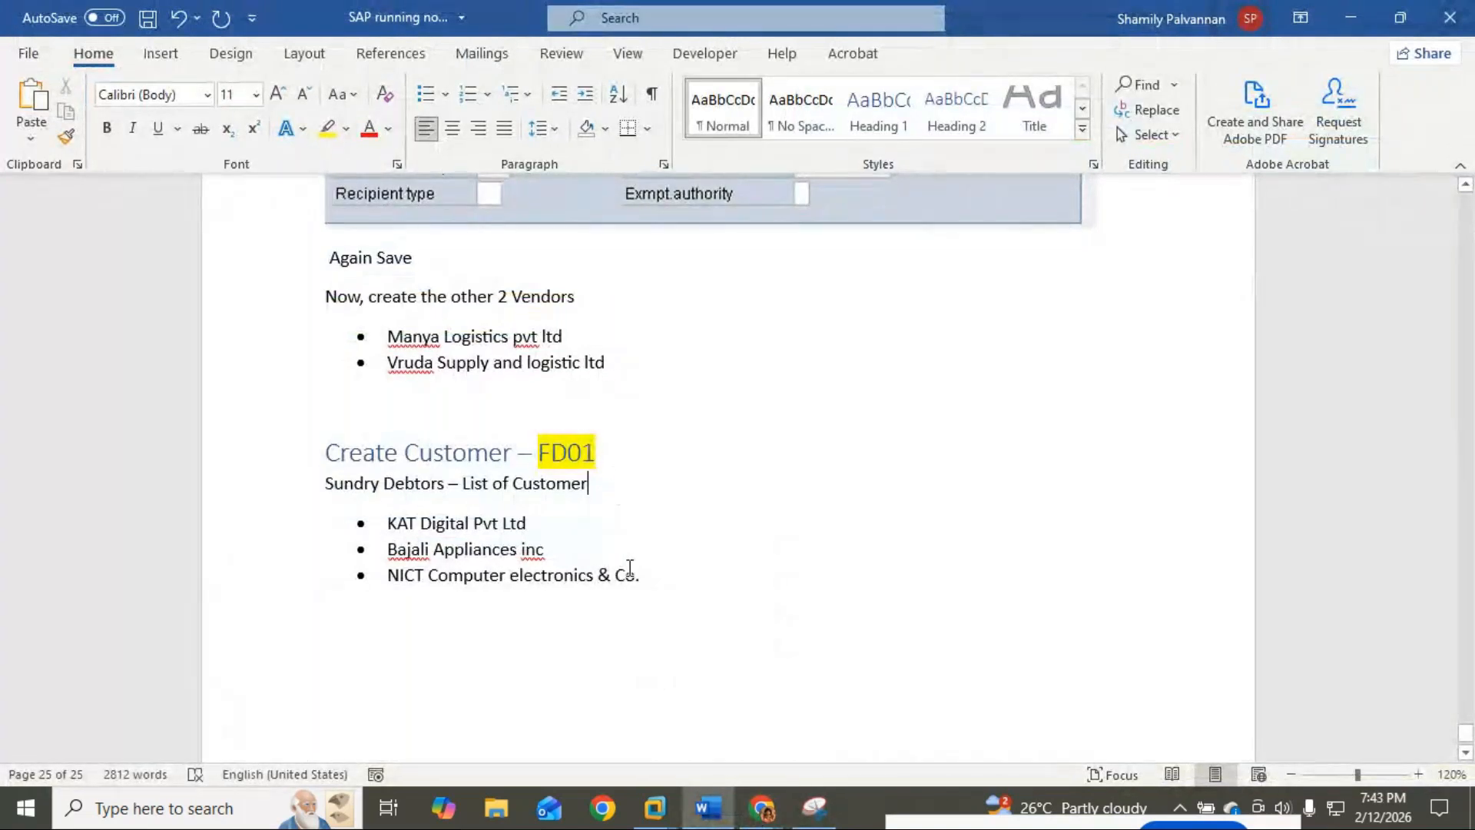
pyautogui.press('Return')
pyautogui.press('Return')
pyautogui.hotkey('ctrl', 'v')
pyautogui.scroll(6, 656, 547)
pyautogui.scroll(10, 656, 546)
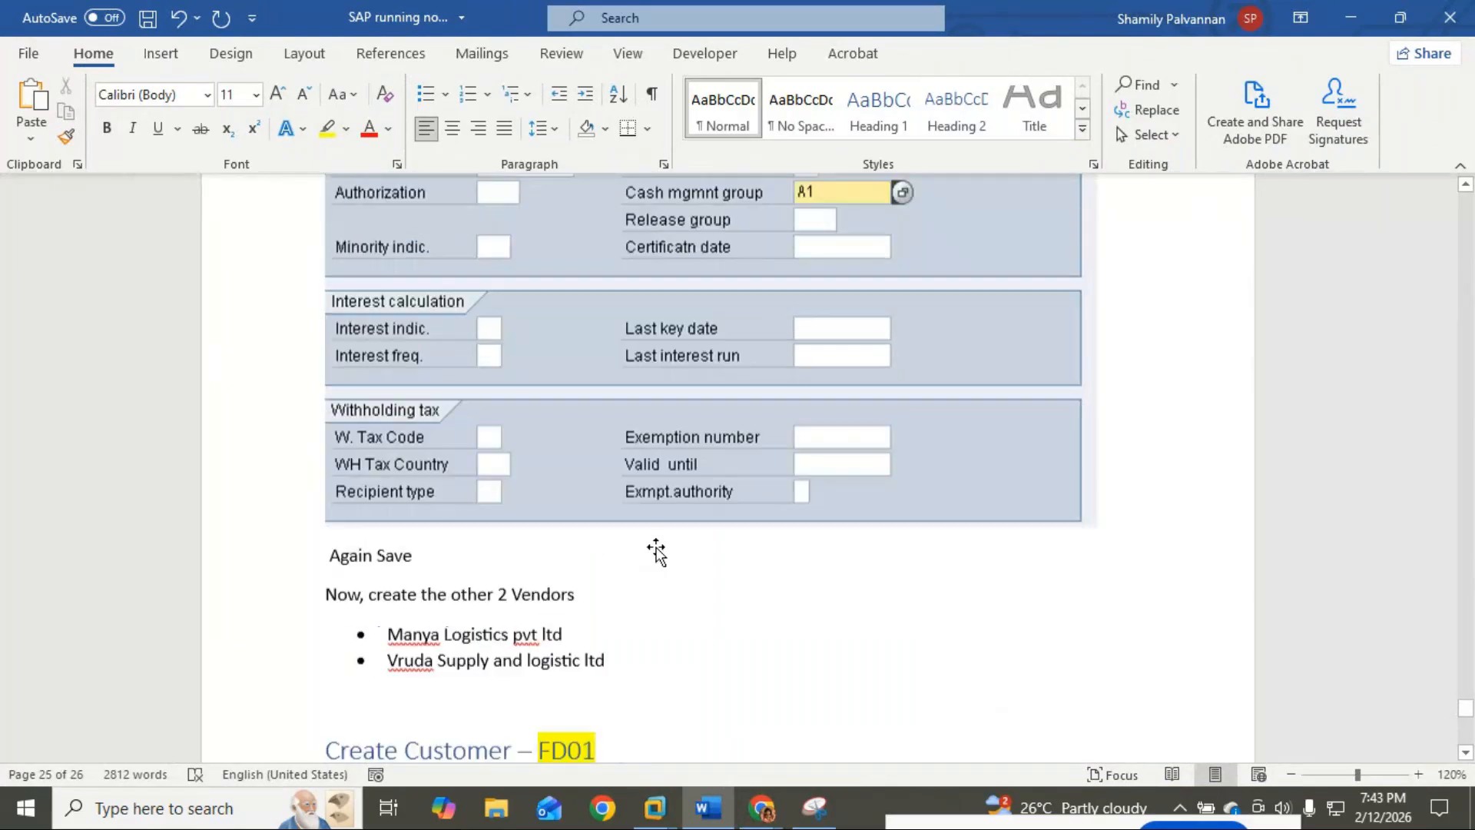
pyautogui.scroll(10, 656, 547)
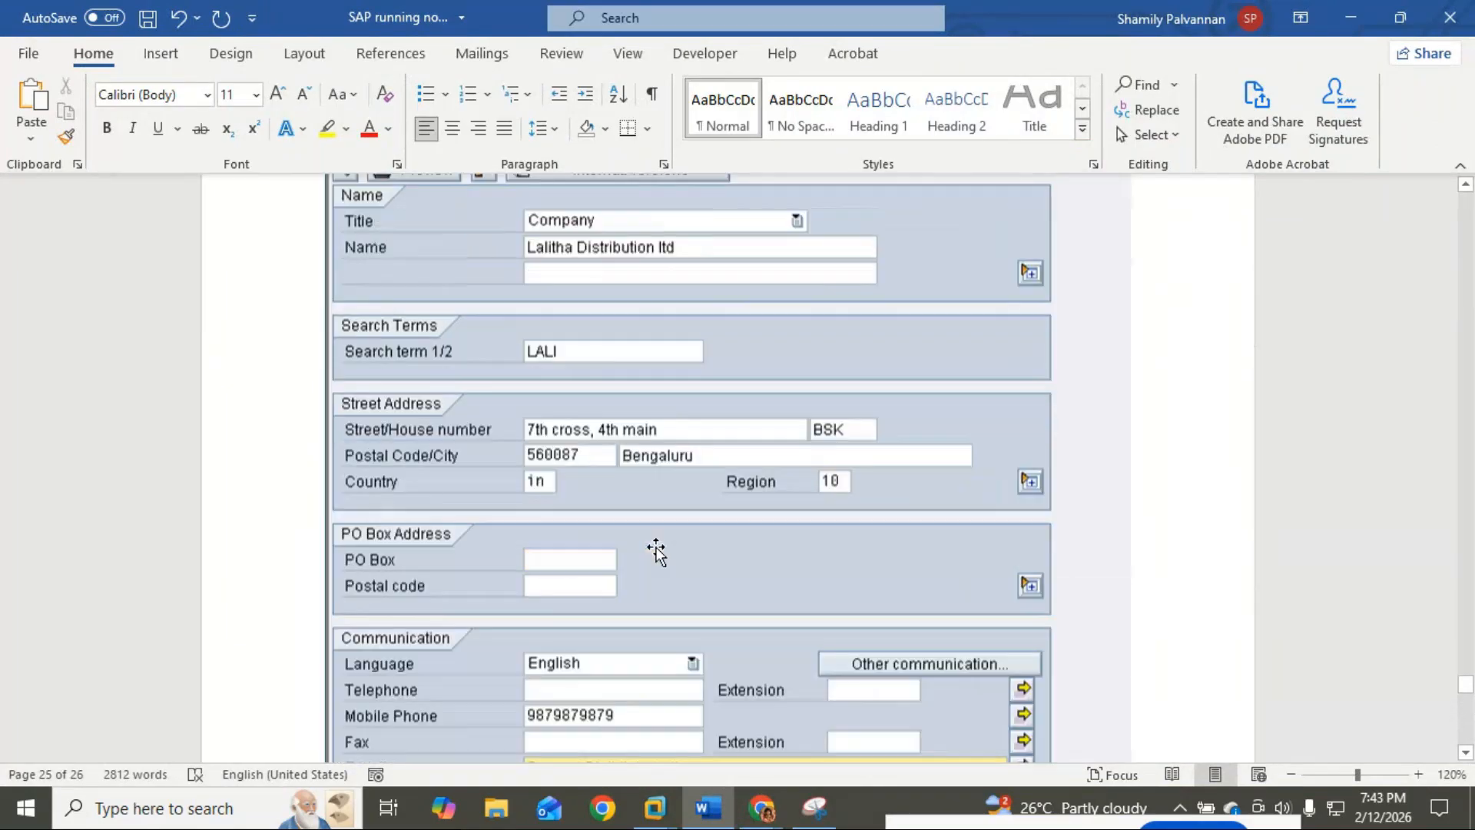
pyautogui.scroll(1, 663, 548)
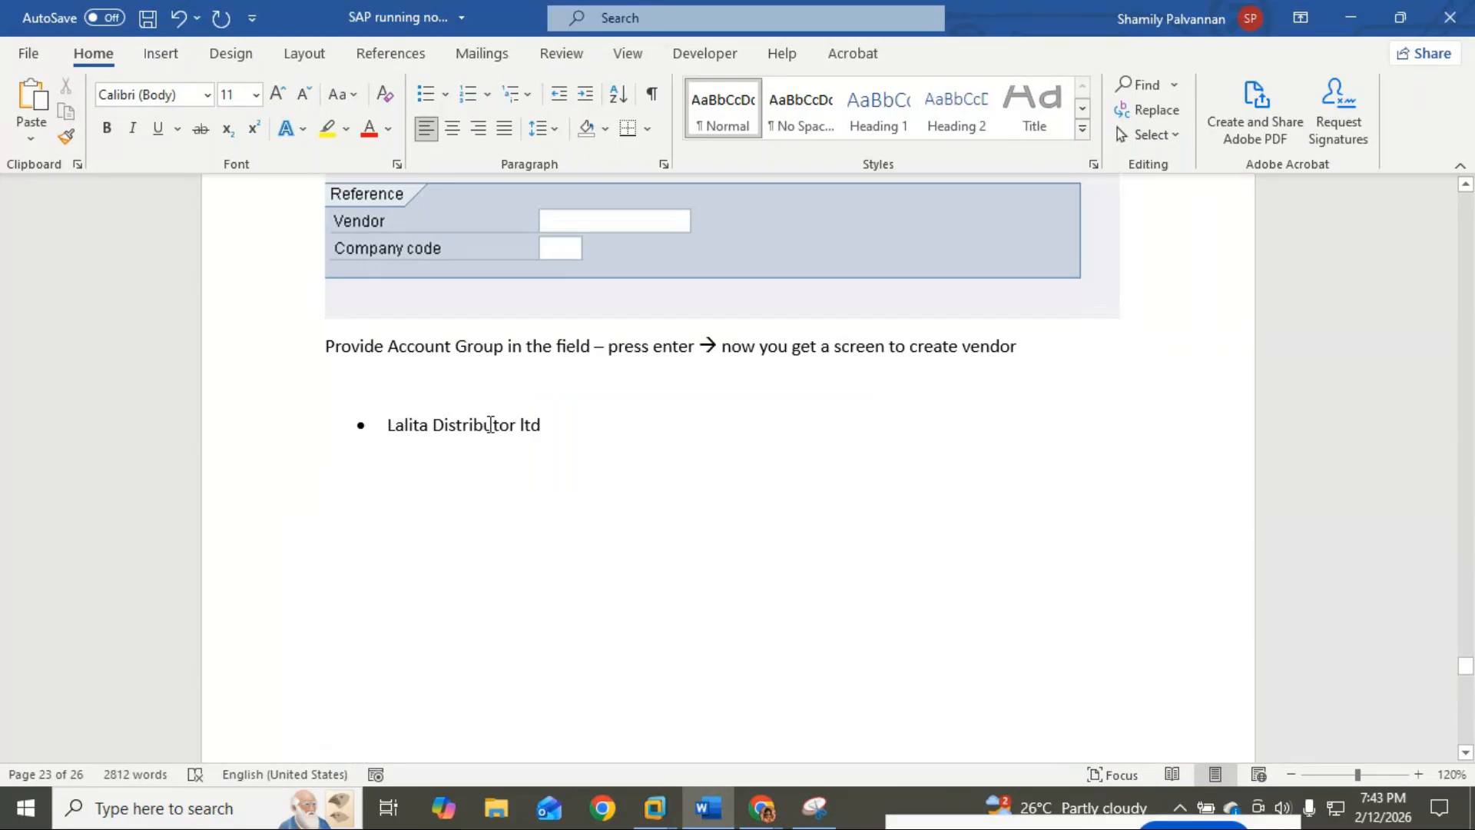
pyautogui.scroll(2, 490, 422)
# Step: Copy the 'Provide Account Group…' sentence and paste it below the customer screenshot
pyautogui.moveTo(323, 408); pyautogui.dragTo(1053, 427)
pyautogui.hotkey('ctrl', 'c')
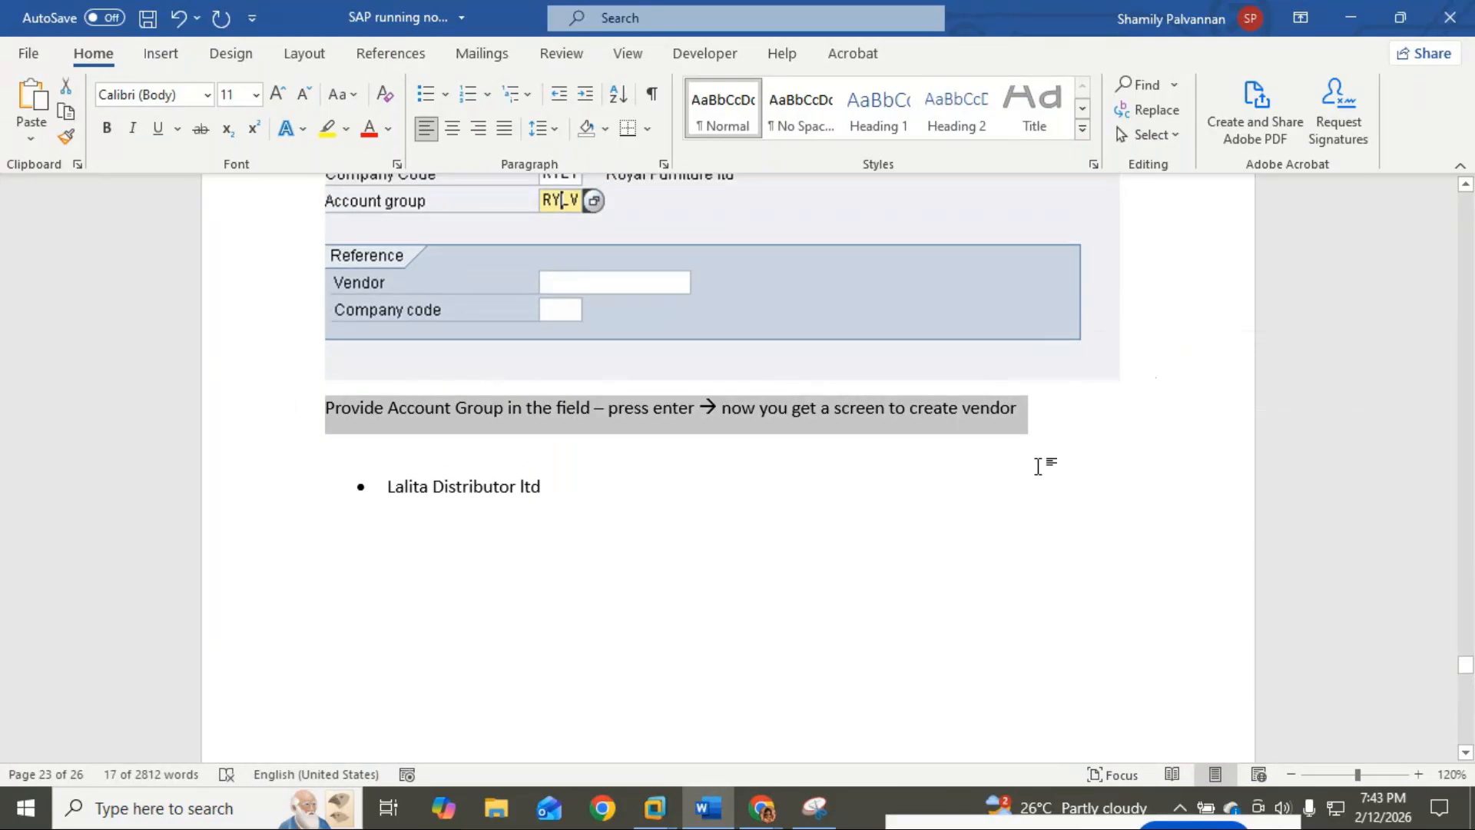
pyautogui.click(1037, 467)
pyautogui.scroll(-15, 1038, 467)
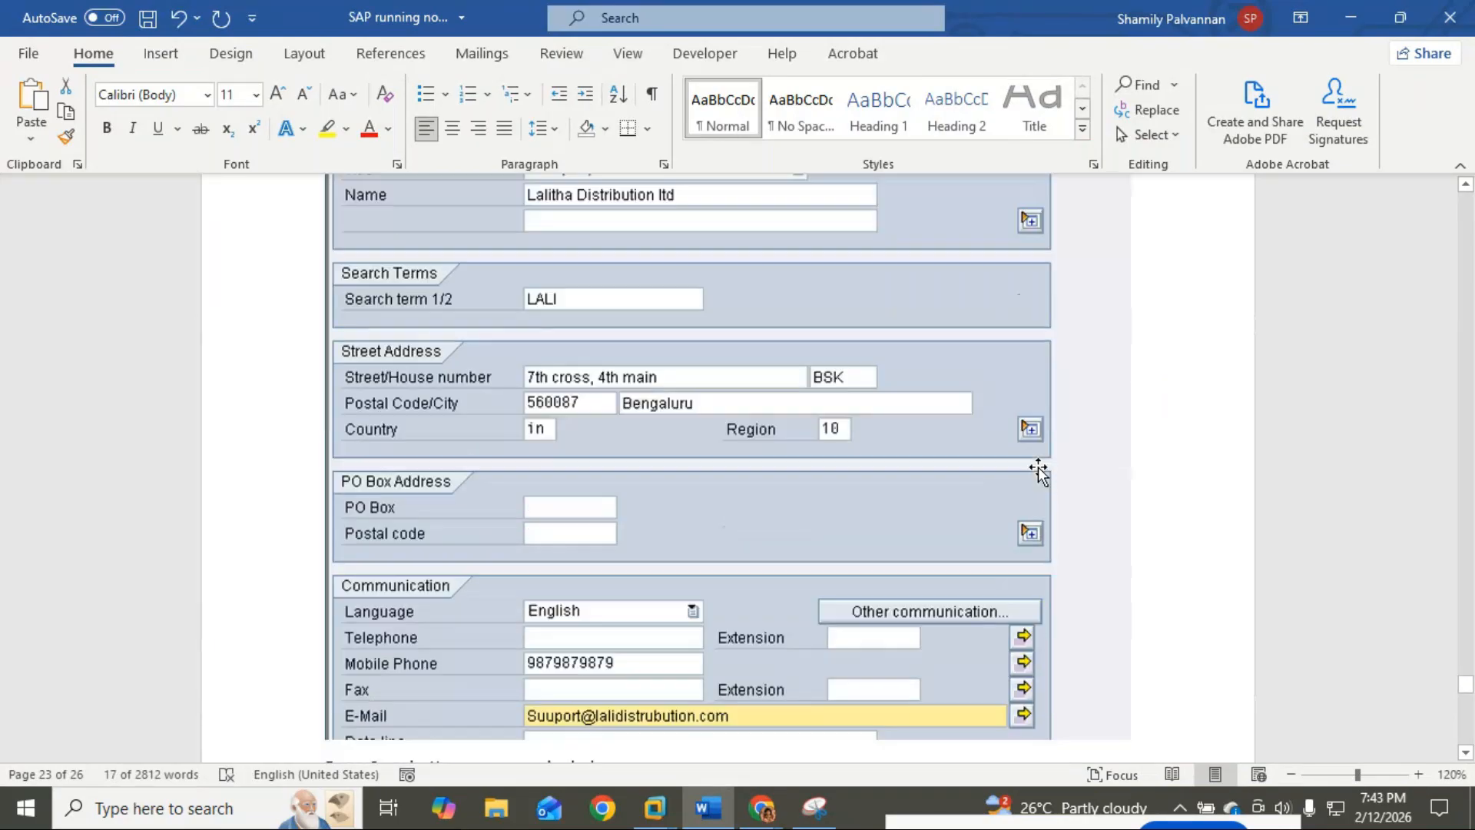
pyautogui.scroll(-20, 1039, 469)
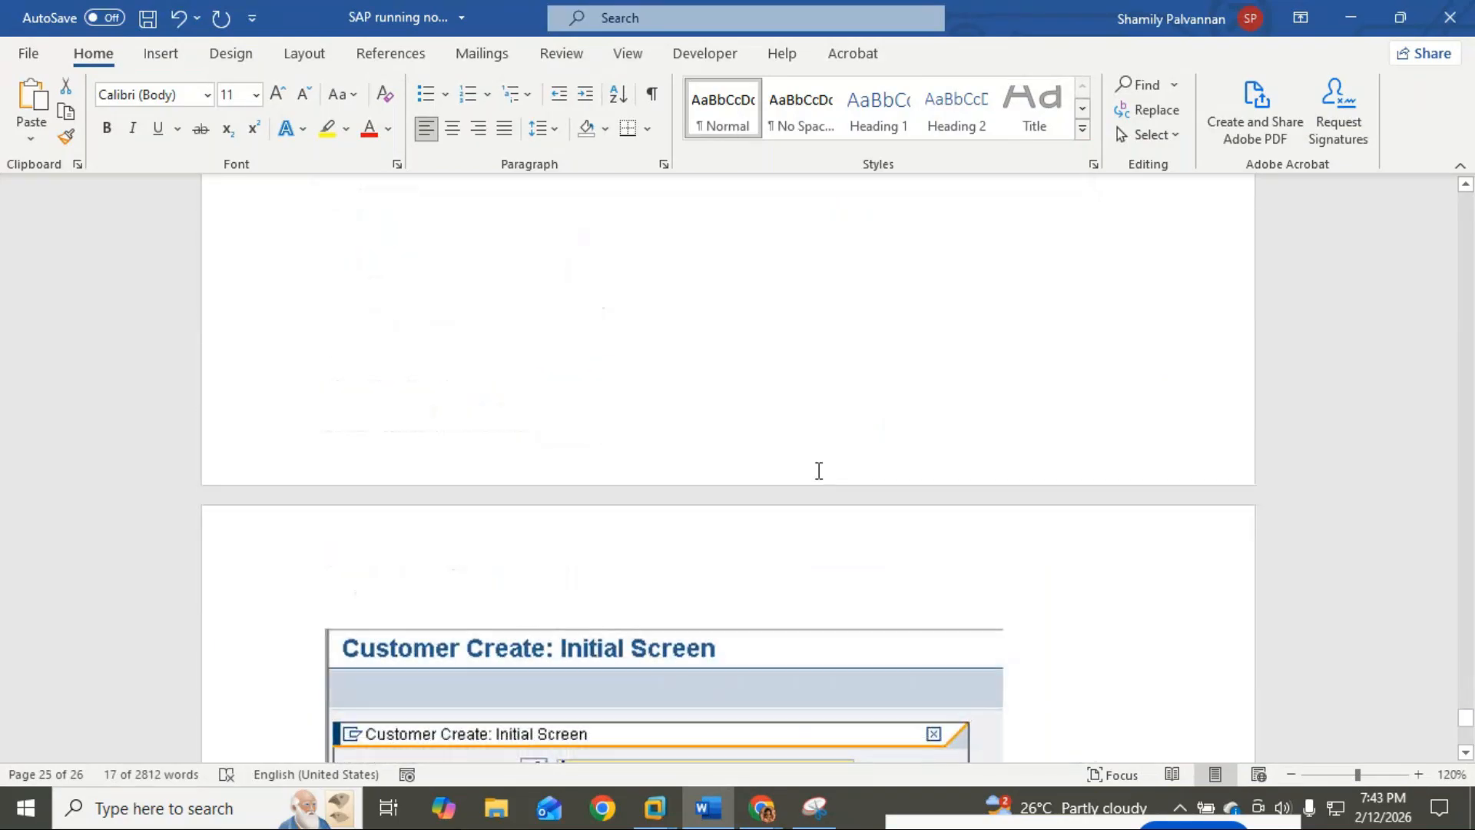
pyautogui.scroll(-12, 817, 471)
pyautogui.scroll(6, 596, 451)
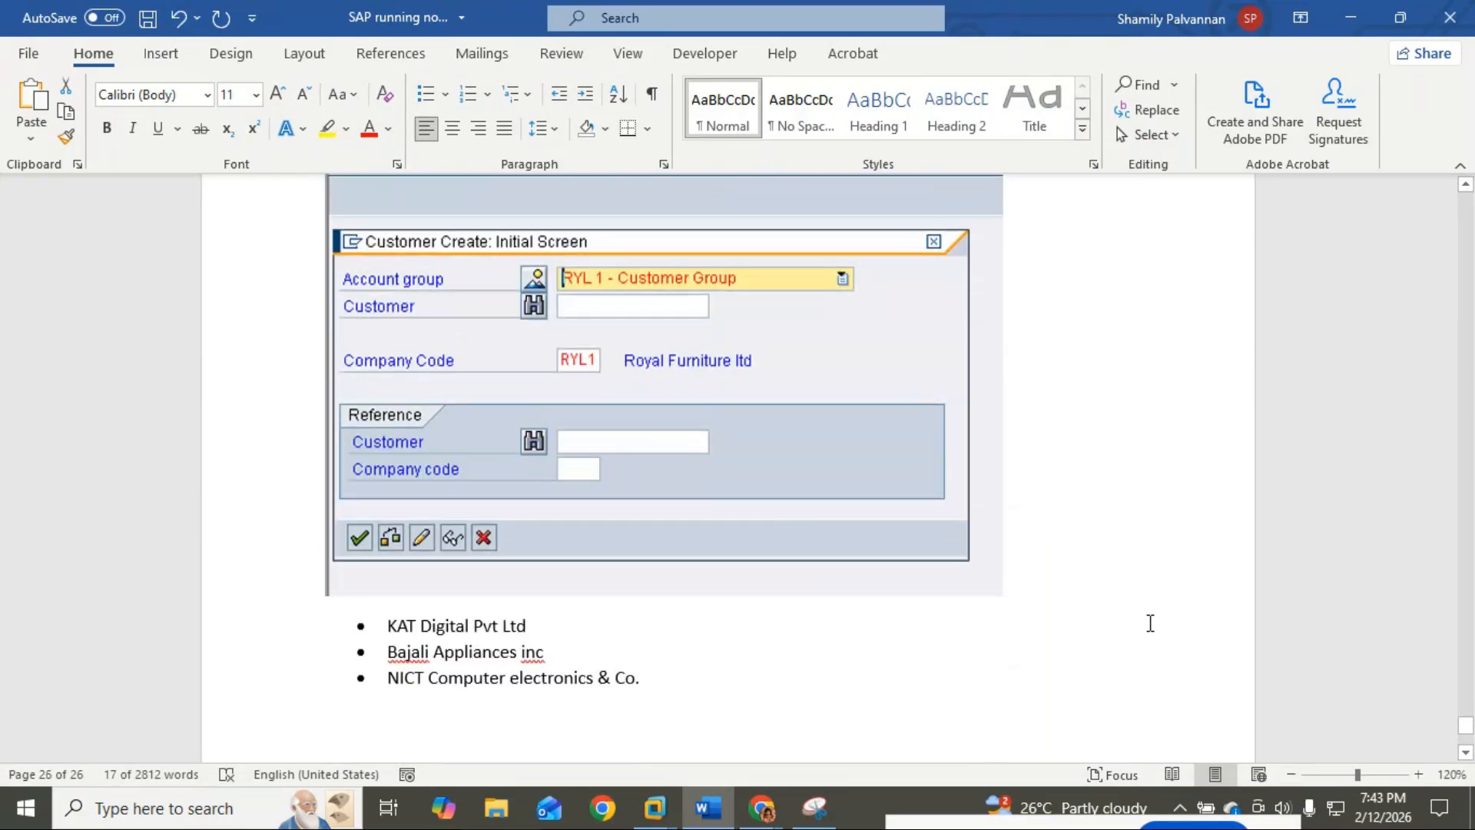
pyautogui.scroll(1, 1042, 590)
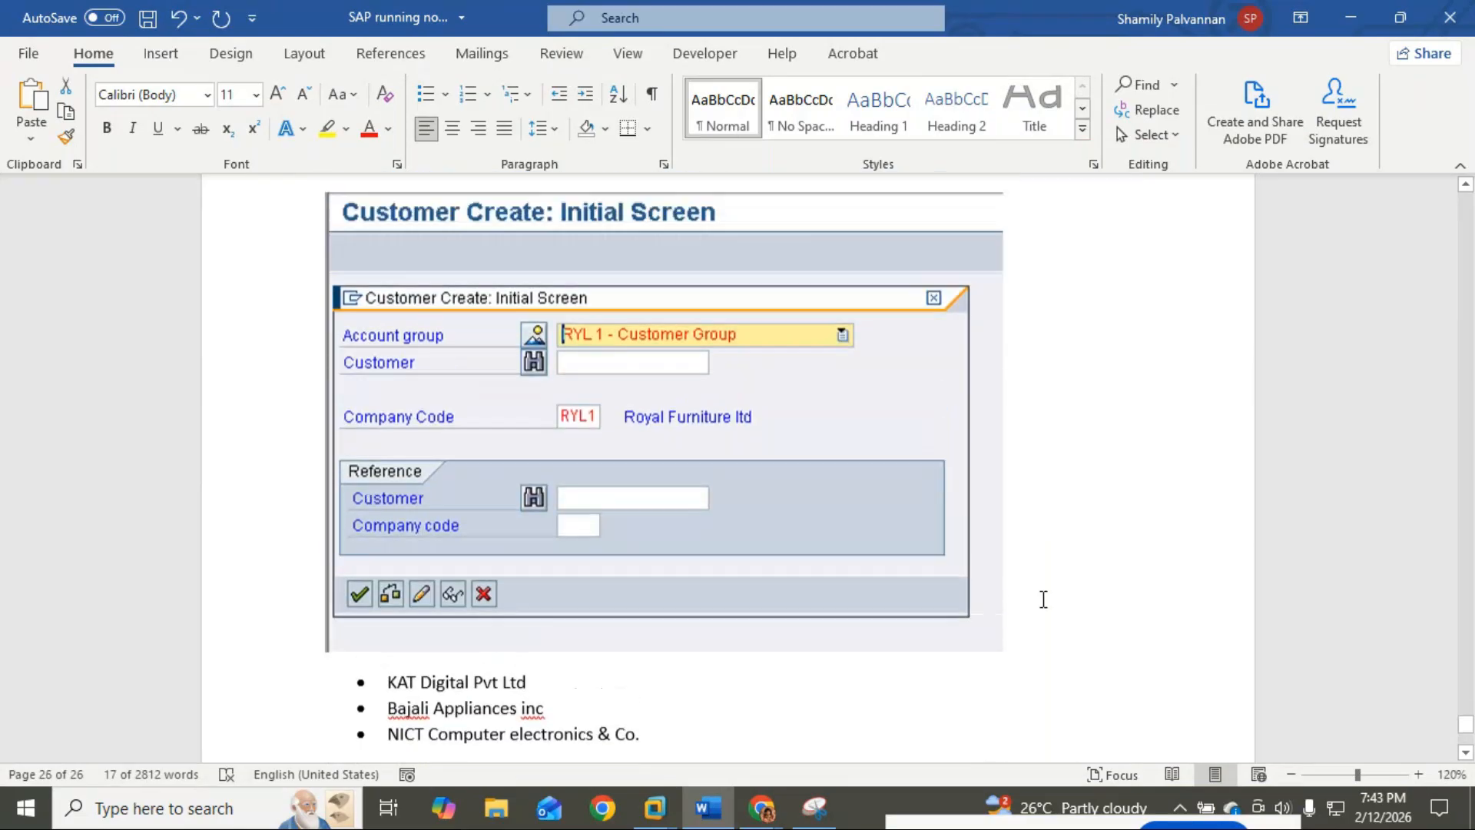
pyautogui.click(1044, 651)
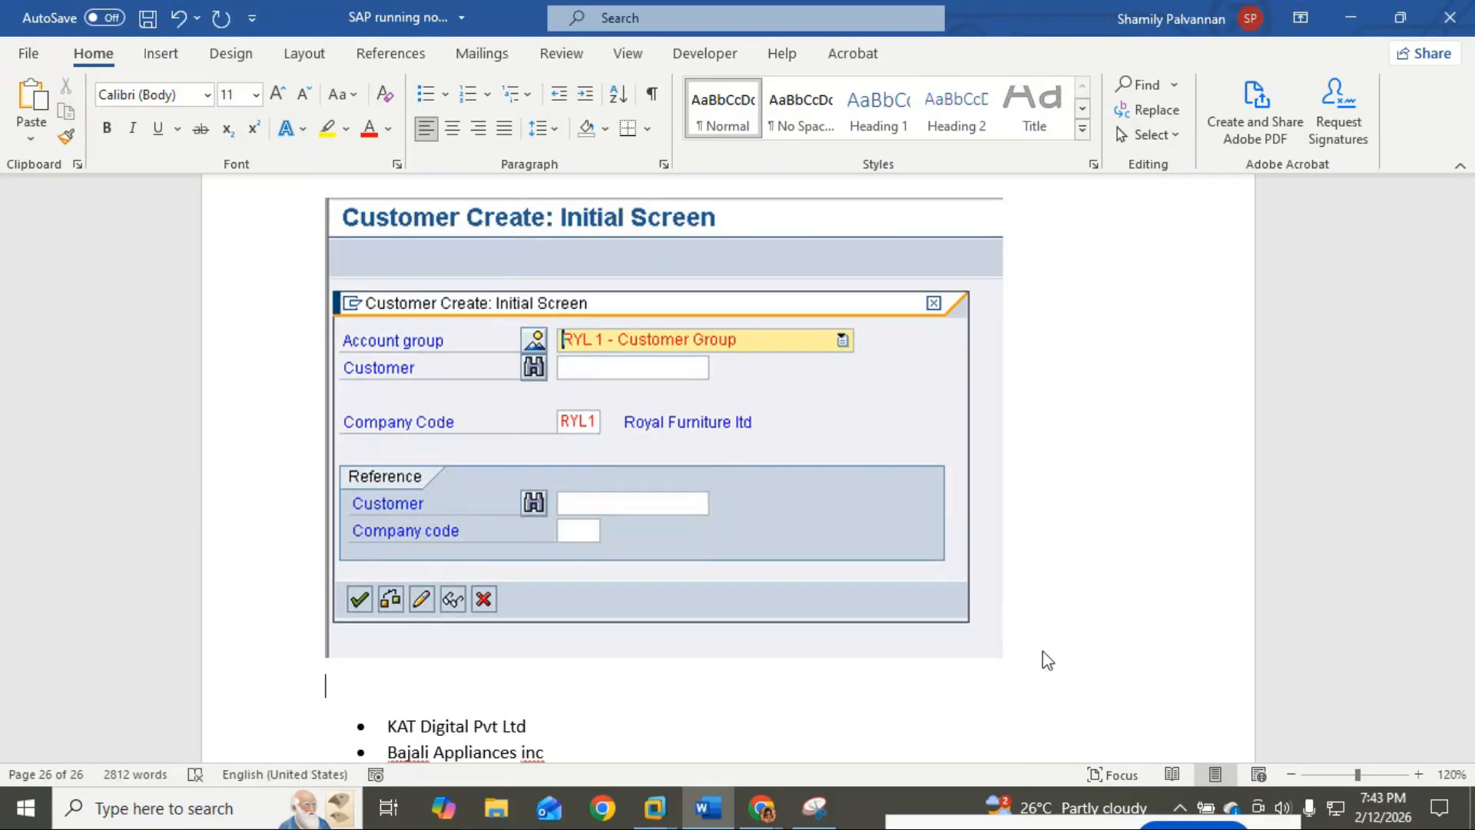
pyautogui.hotkey('ctrl', 'v')
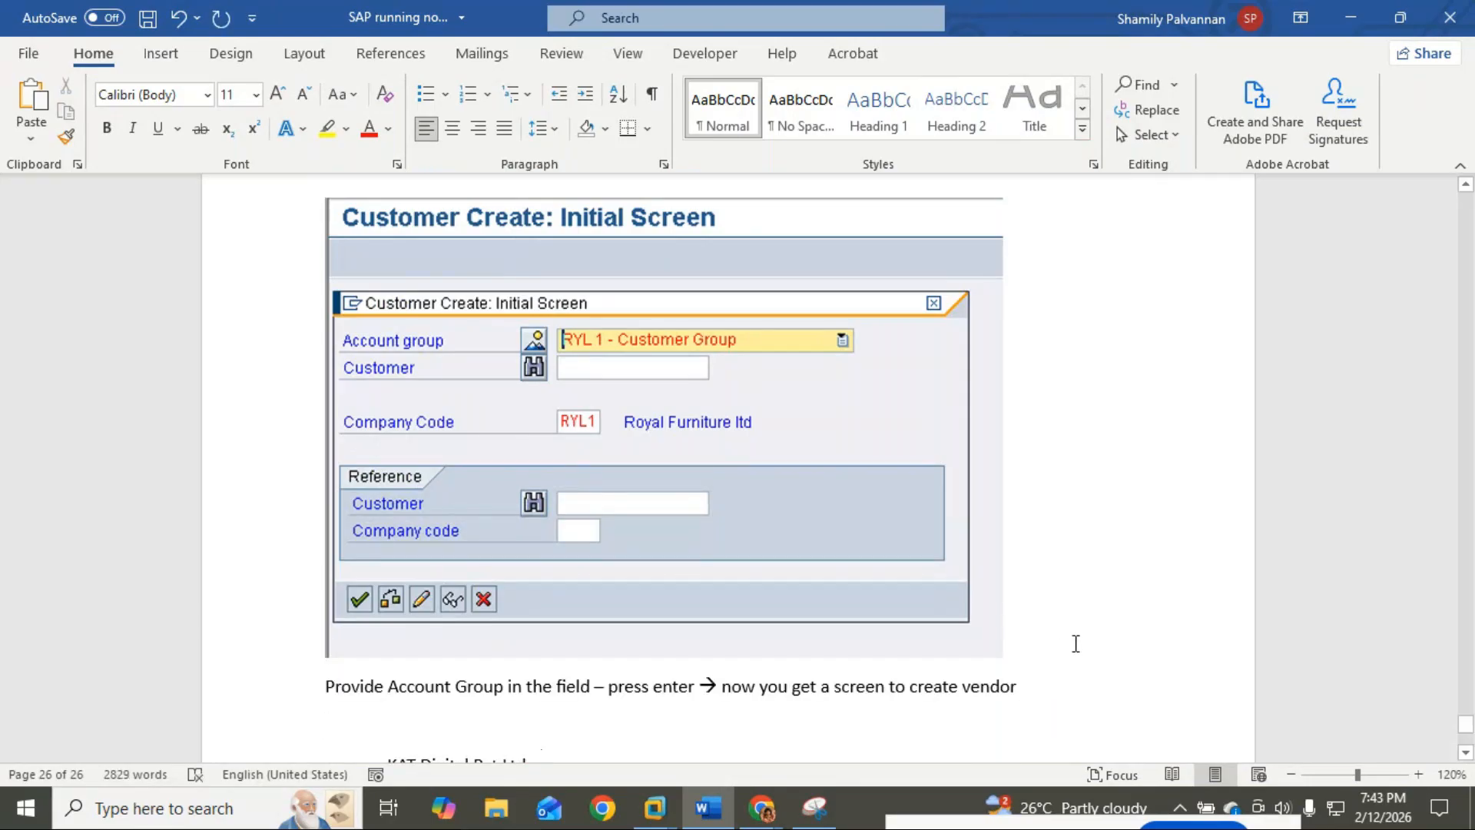
pyautogui.scroll(-2, 1075, 644)
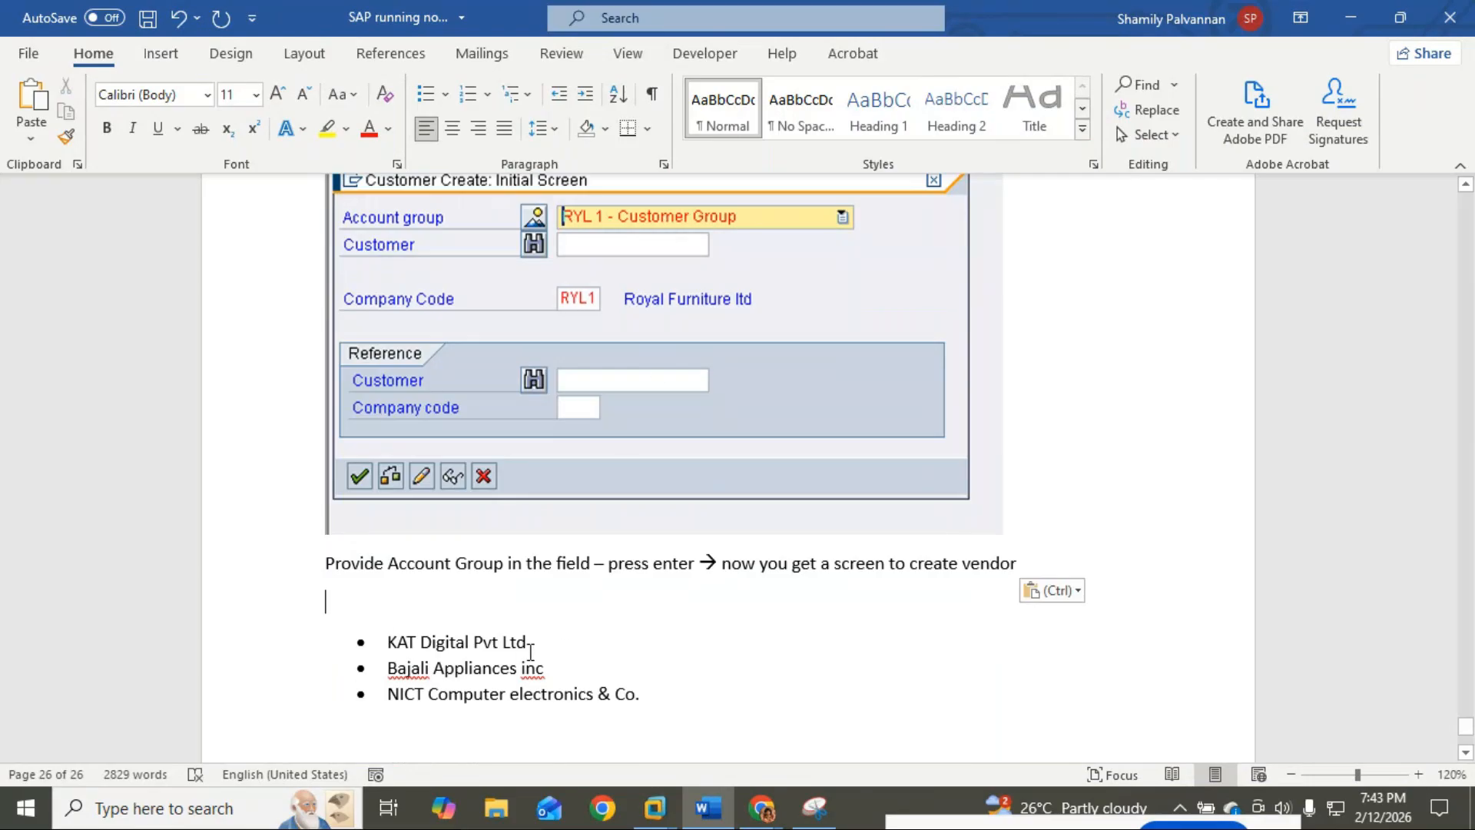
# Step: Replace 'vendor' with 'Customer' at the end of the pasted sentence
pyautogui.hotkey('alt', 'Tab')
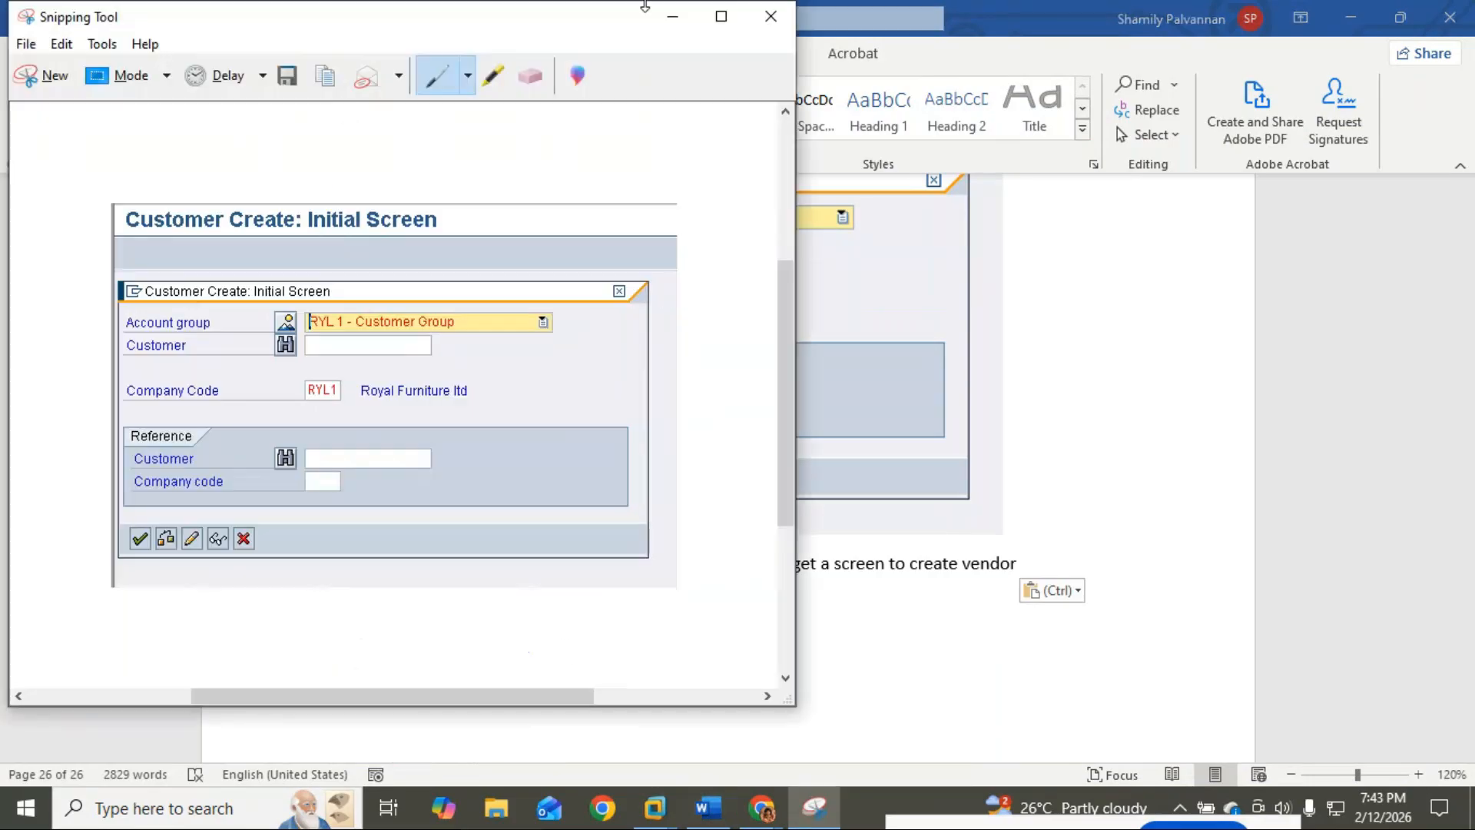
pyautogui.click(672, 17)
pyautogui.moveTo(656, 792)
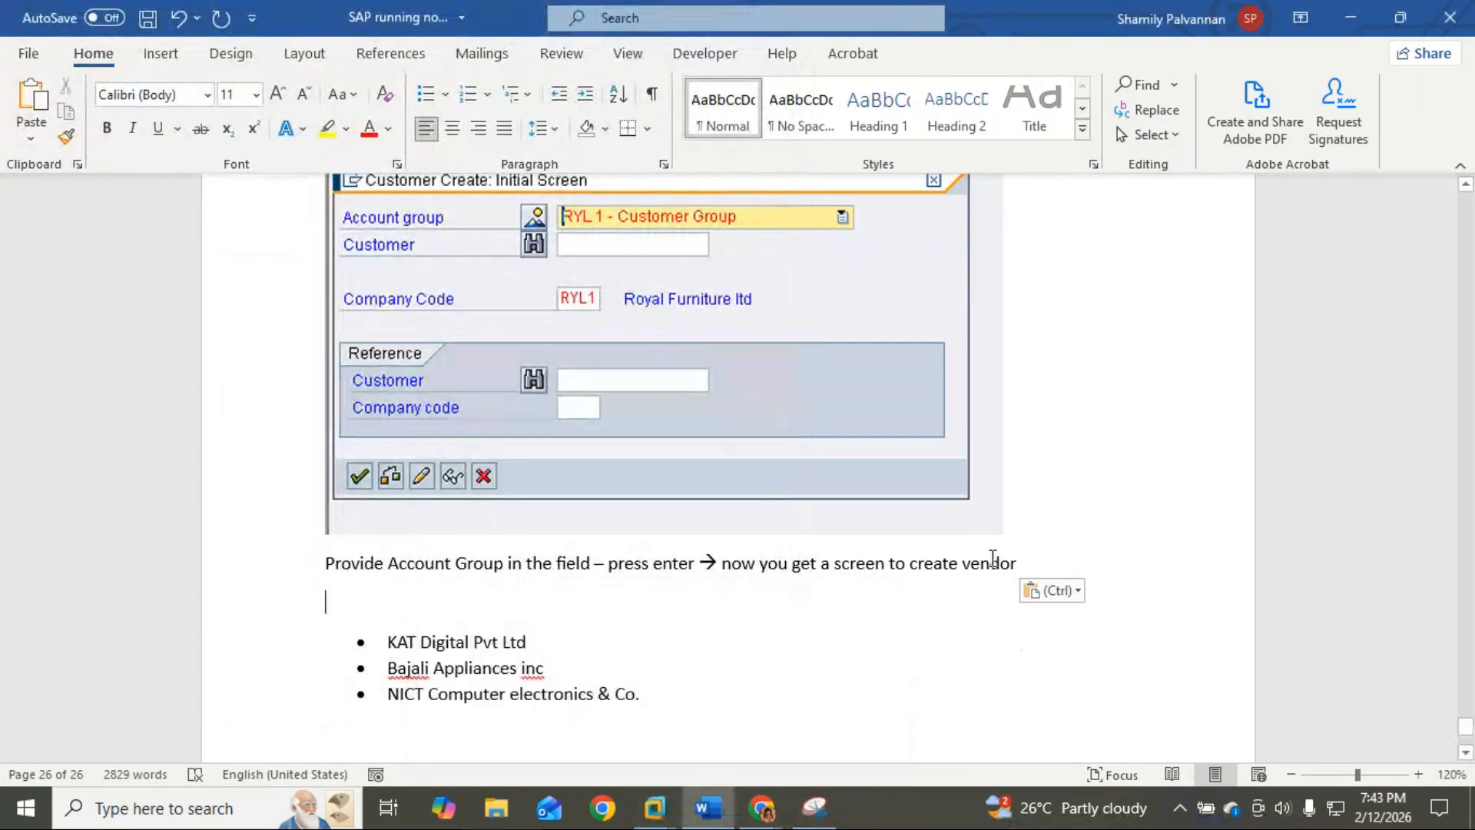
pyautogui.doubleClick(991, 563)
pyautogui.write('Custoem')
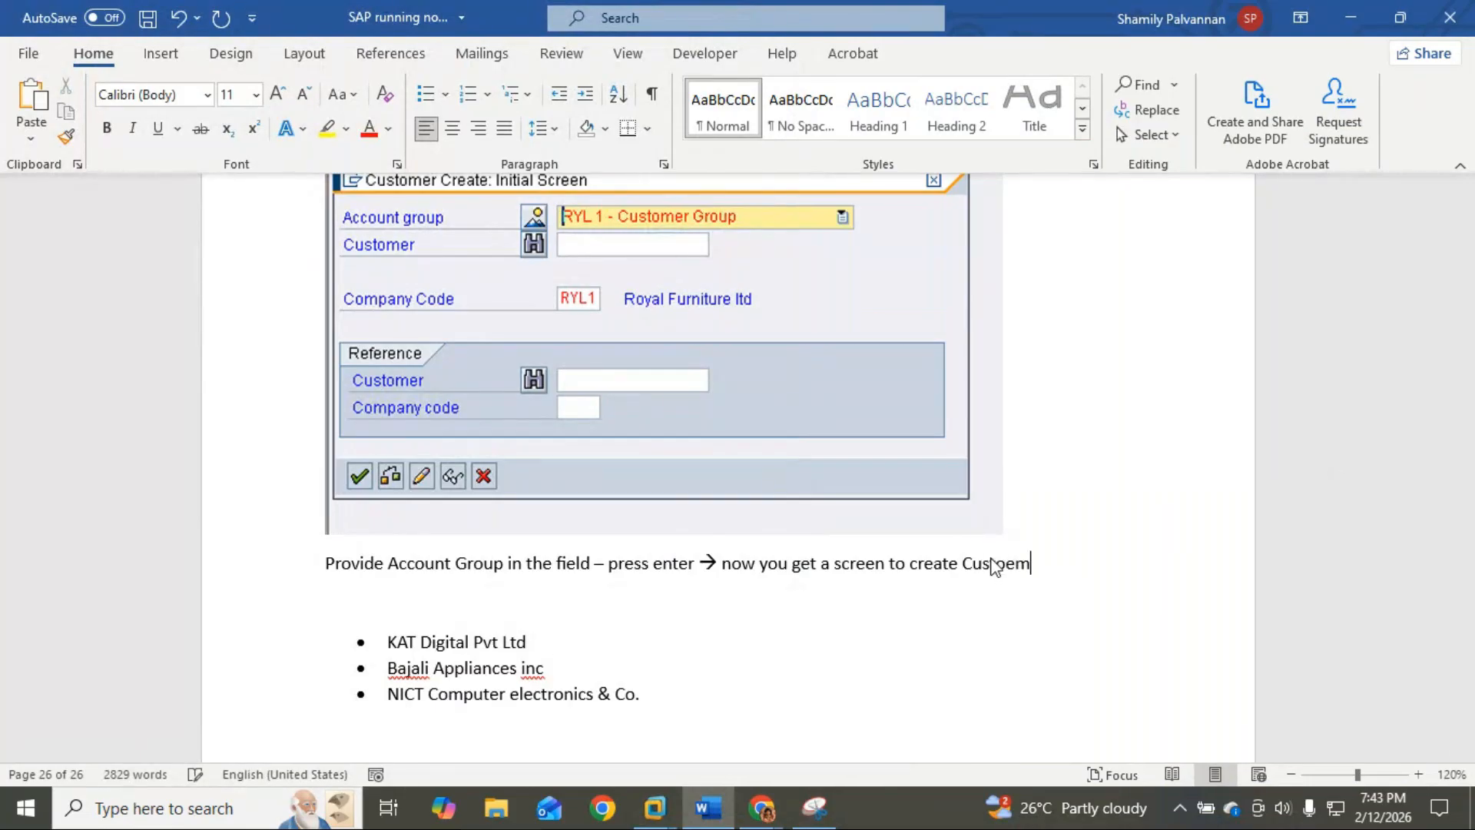
pyautogui.press('BackSpace')
pyautogui.press('BackSpace')
pyautogui.write('mer')
pyautogui.hotkey('alt', 'Tab')
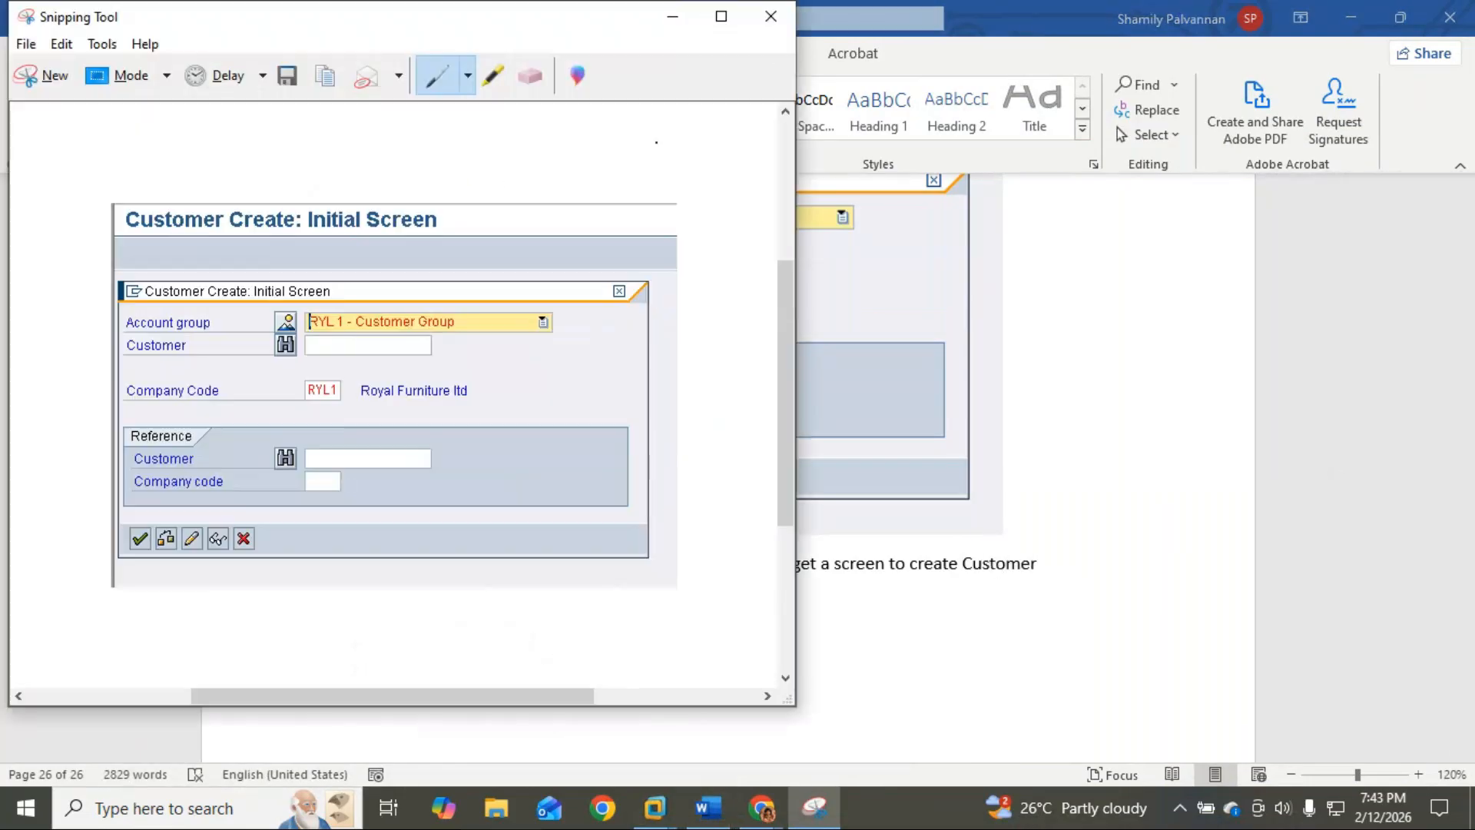
pyautogui.click(676, 16)
# Step: Confirm the account group in SAP and set the new customer's title to Company
pyautogui.moveTo(655, 807)
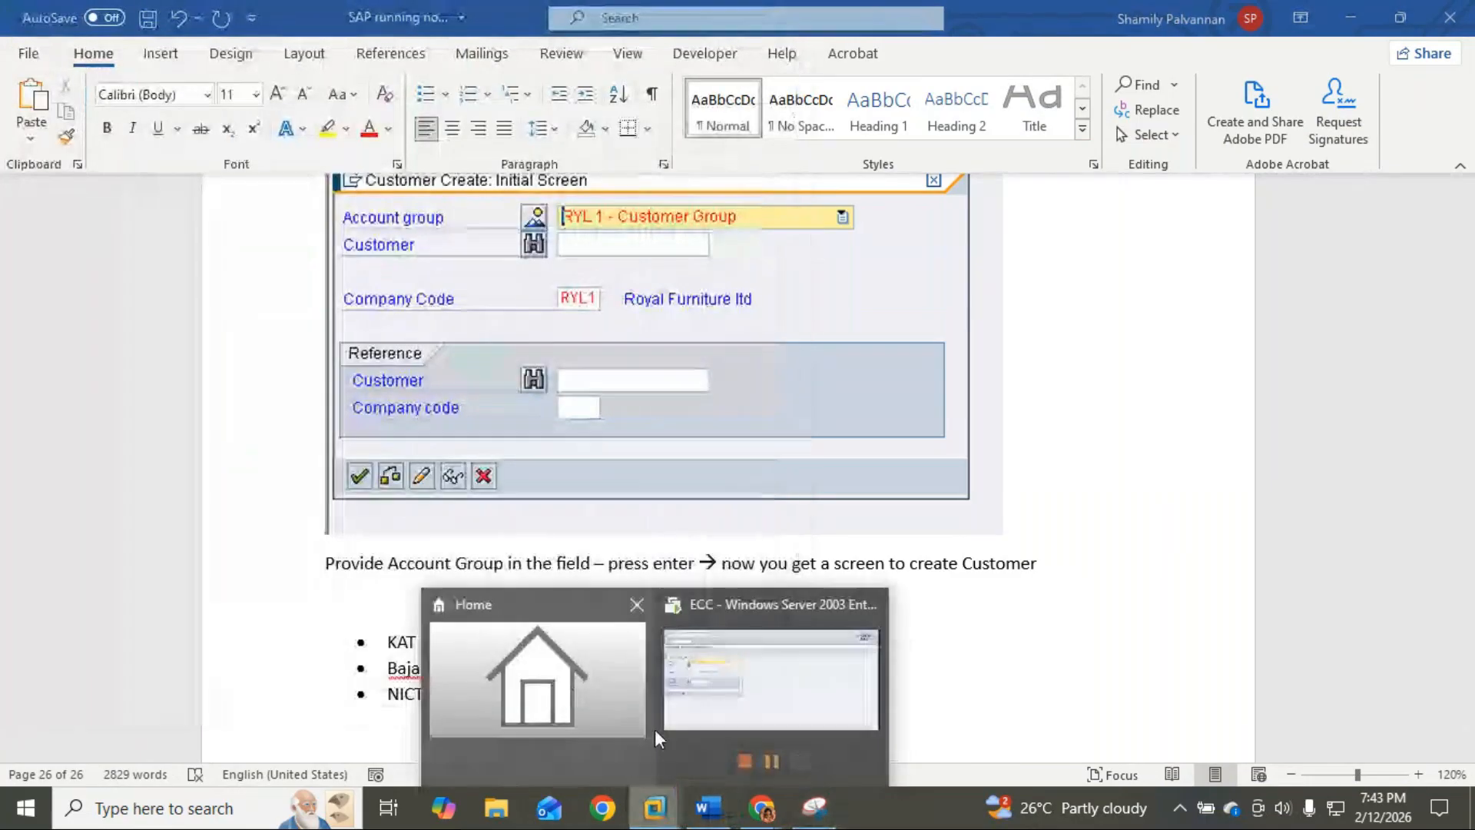
pyautogui.click(692, 714)
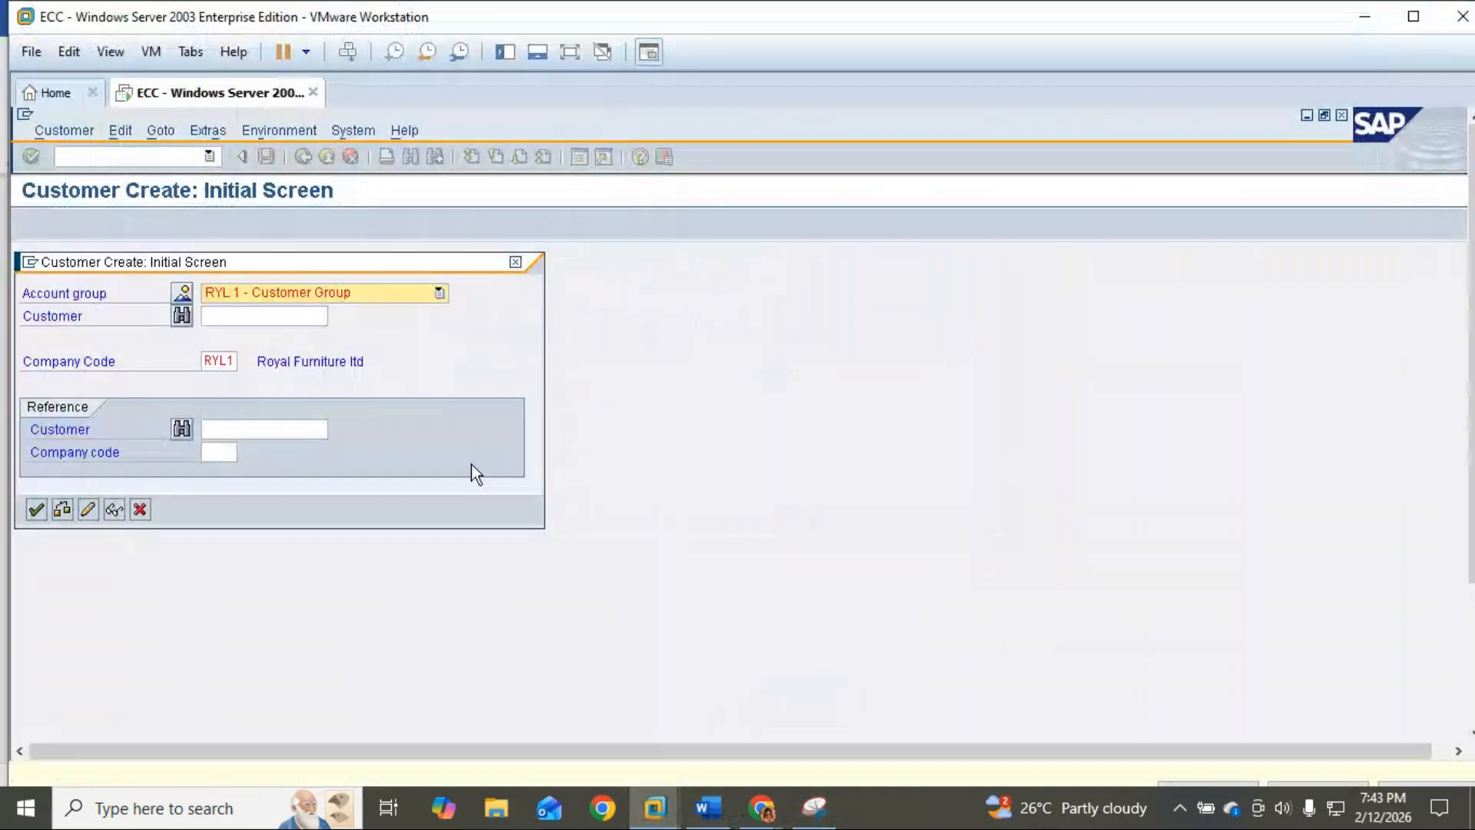
pyautogui.click(35, 510)
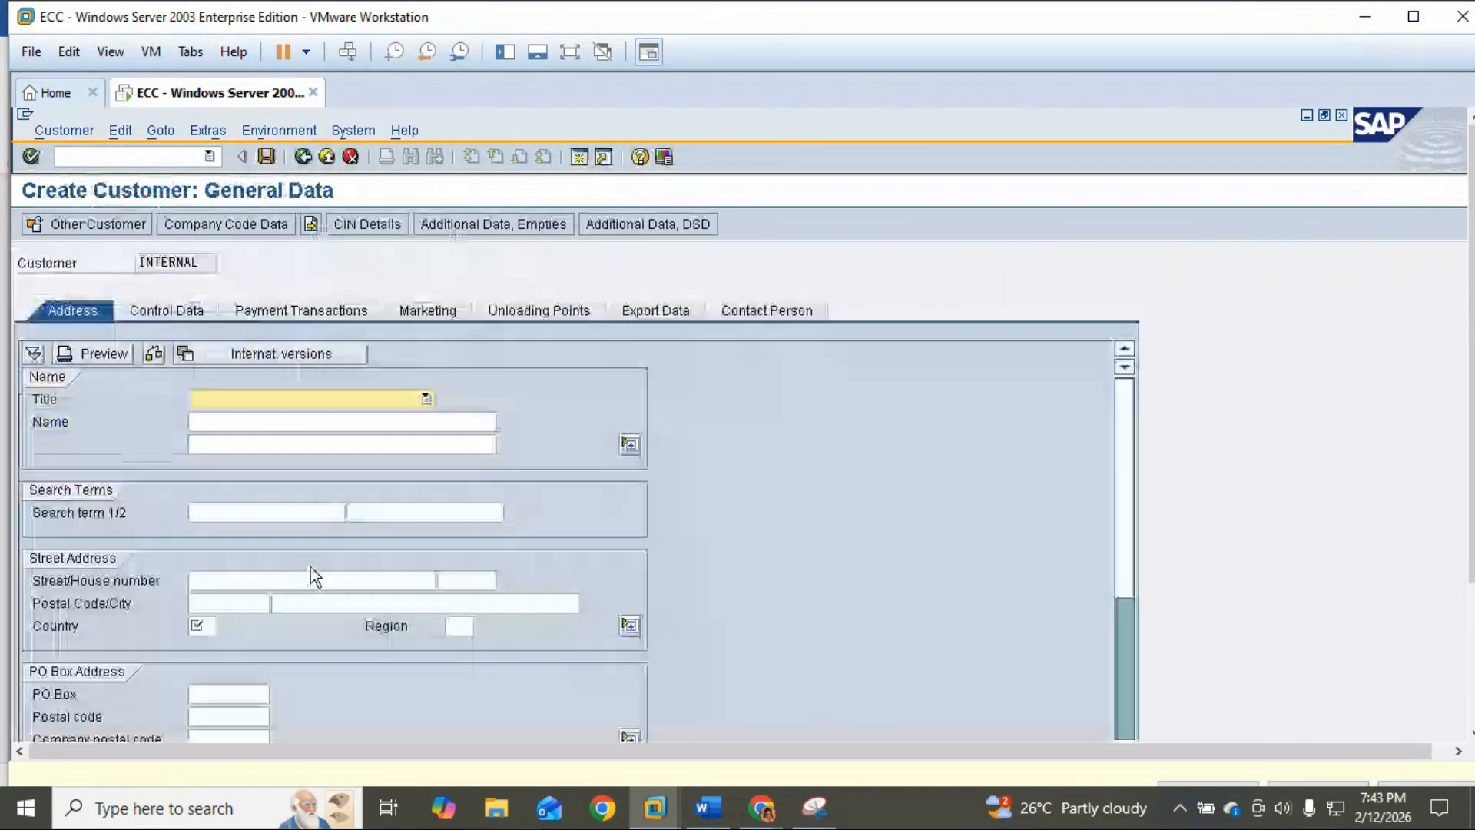
pyautogui.click(283, 398)
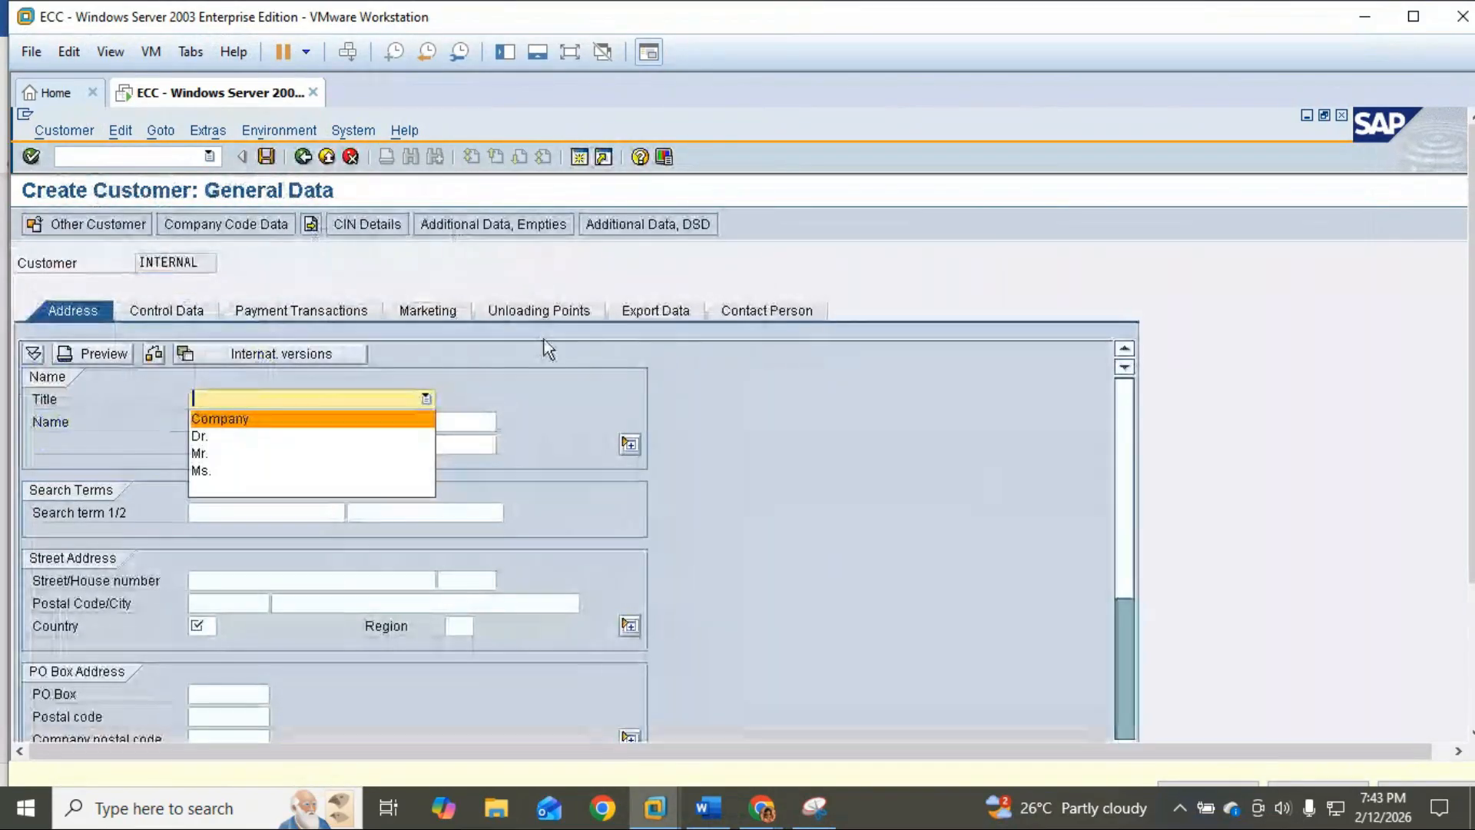
pyautogui.click(250, 420)
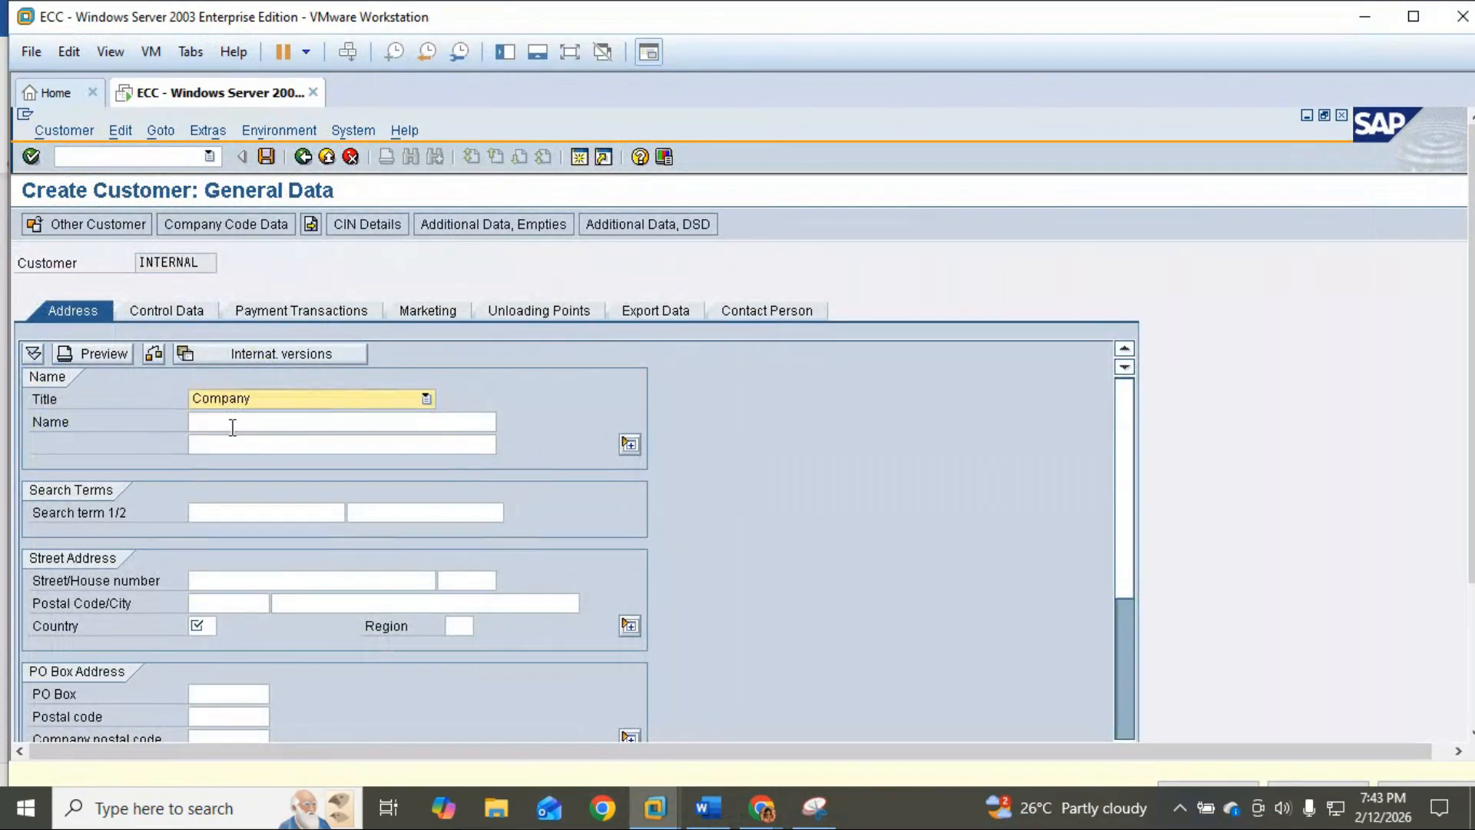
pyautogui.click(232, 425)
# Step: Copy KAT Digital Pvt Ltd from the Word notes into Name and enter search term KAT
pyautogui.click(722, 808)
pyautogui.moveTo(531, 643); pyautogui.dragTo(390, 644)
pyautogui.hotkey('ctrl', 'c')
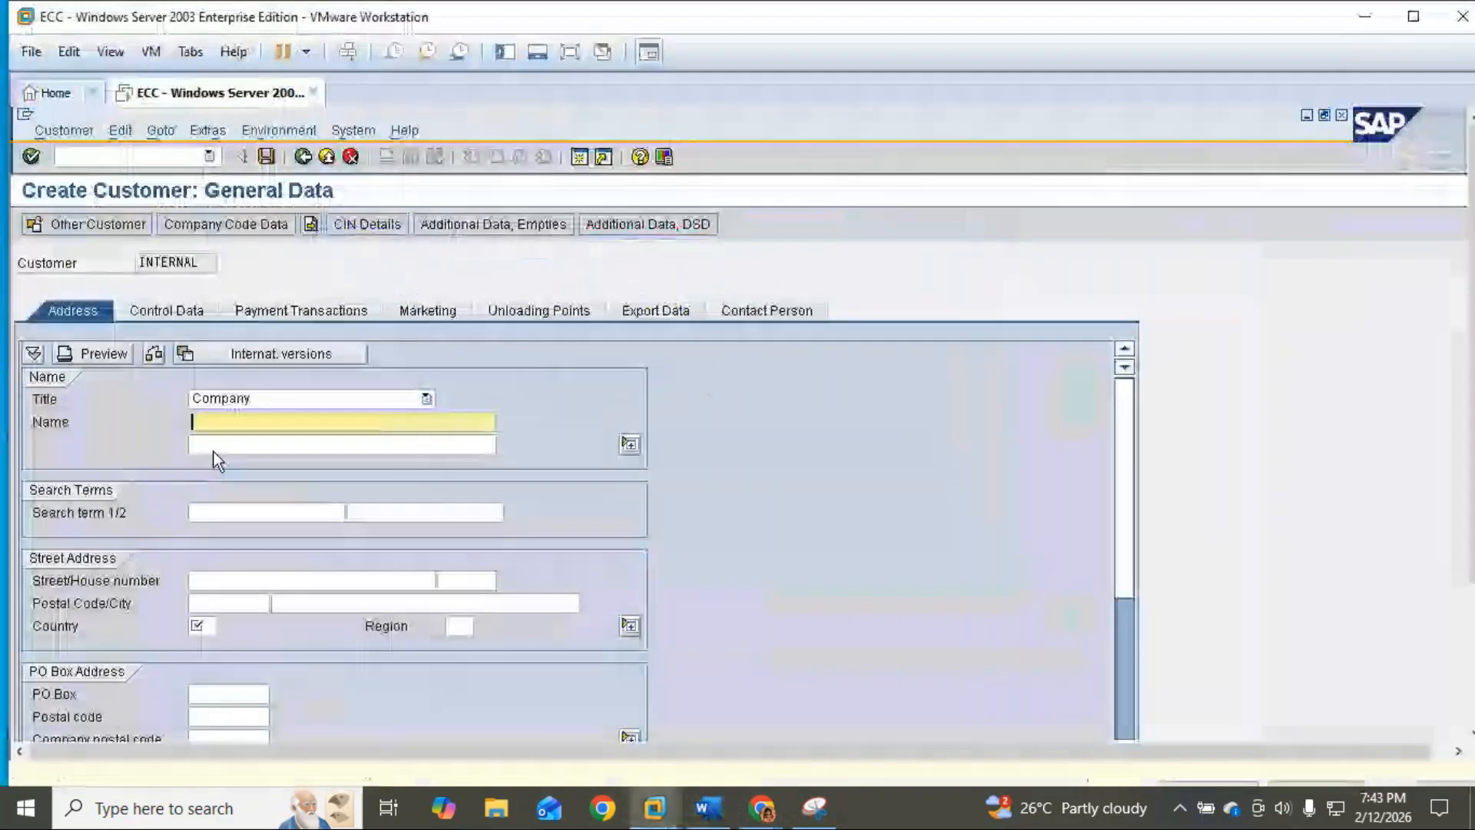
pyautogui.click(655, 807)
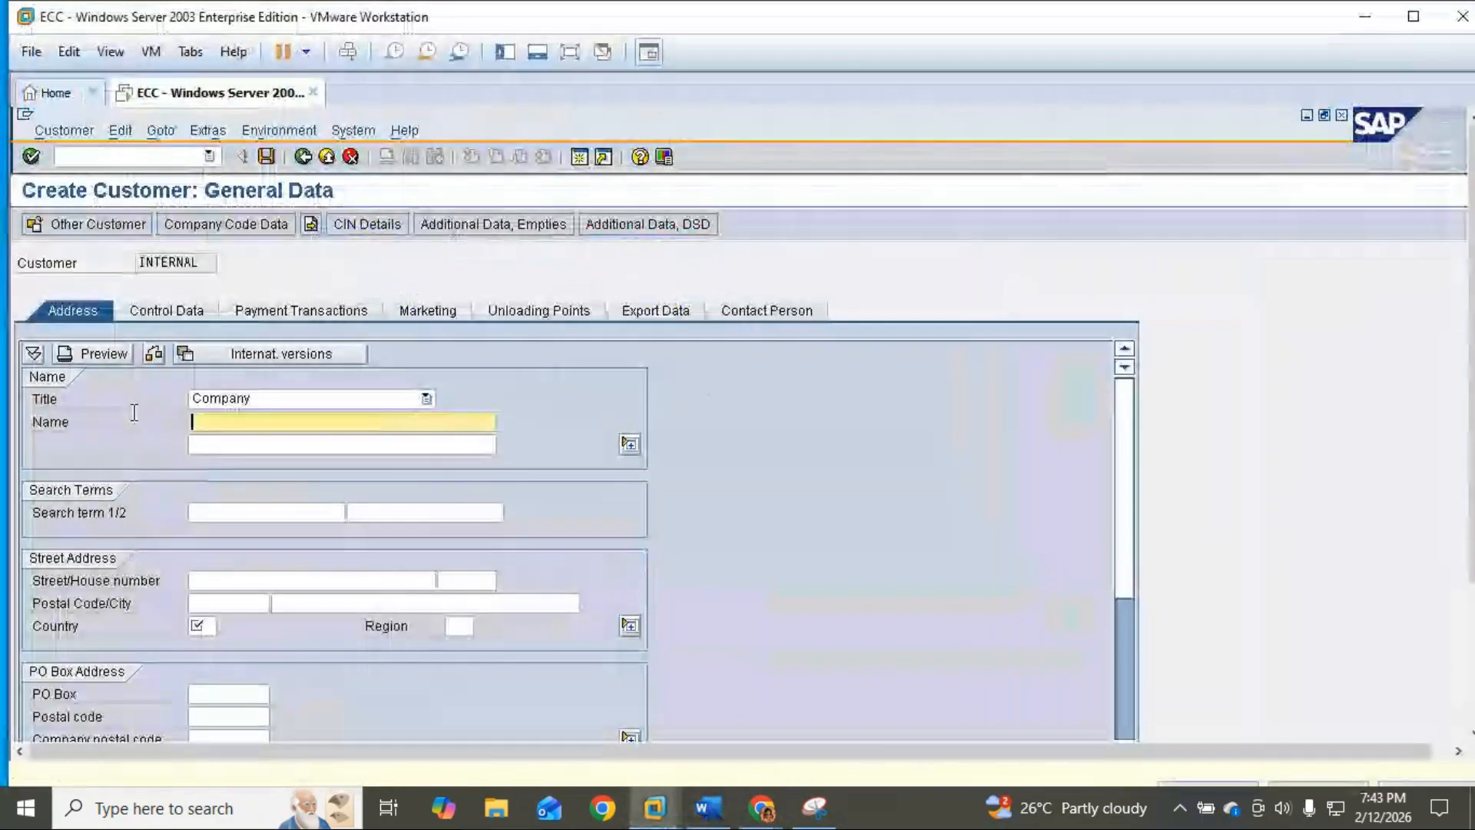
pyautogui.hotkey('ctrl', 'v')
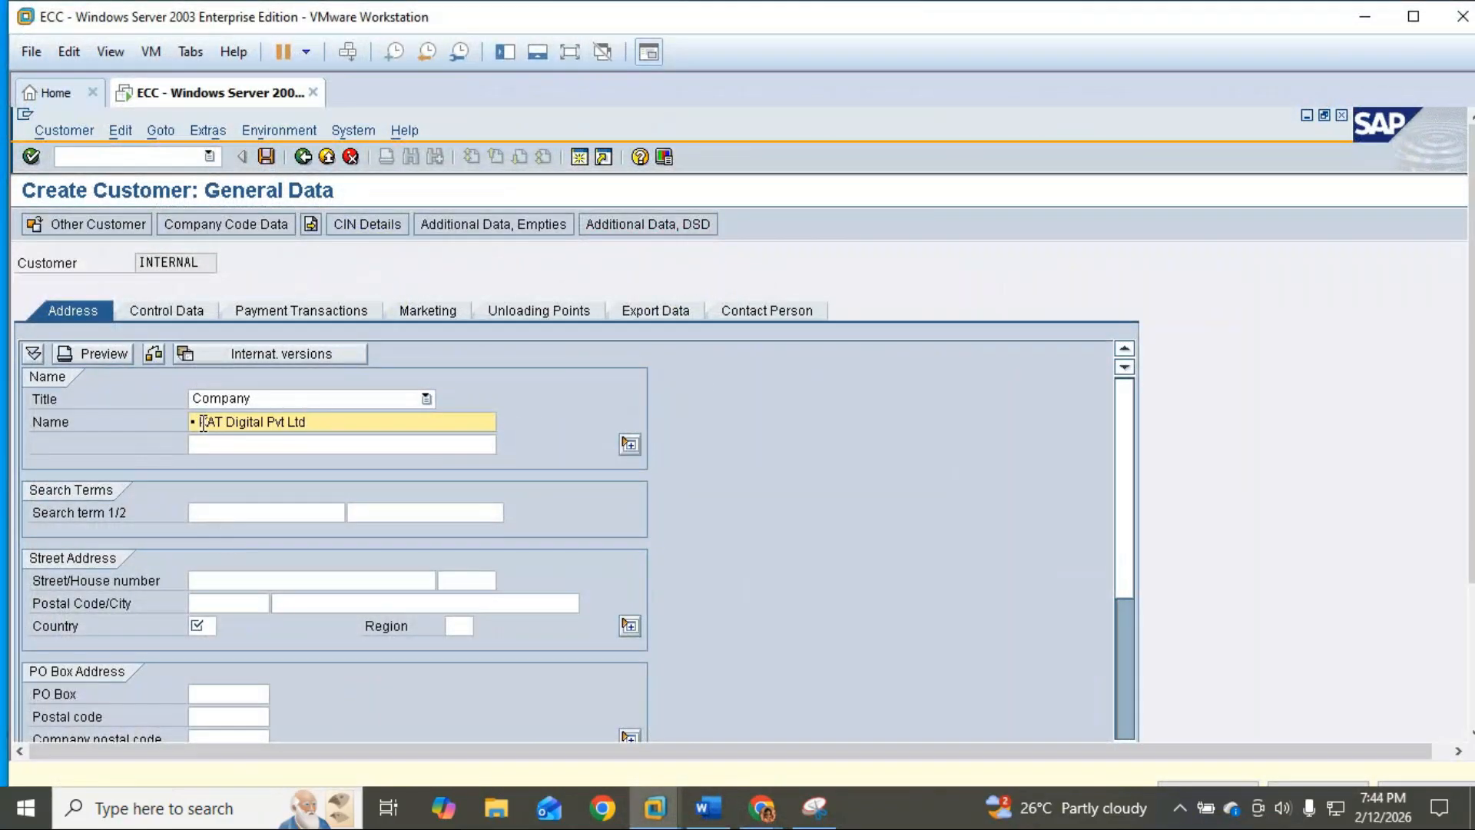
pyautogui.press('BackSpace')
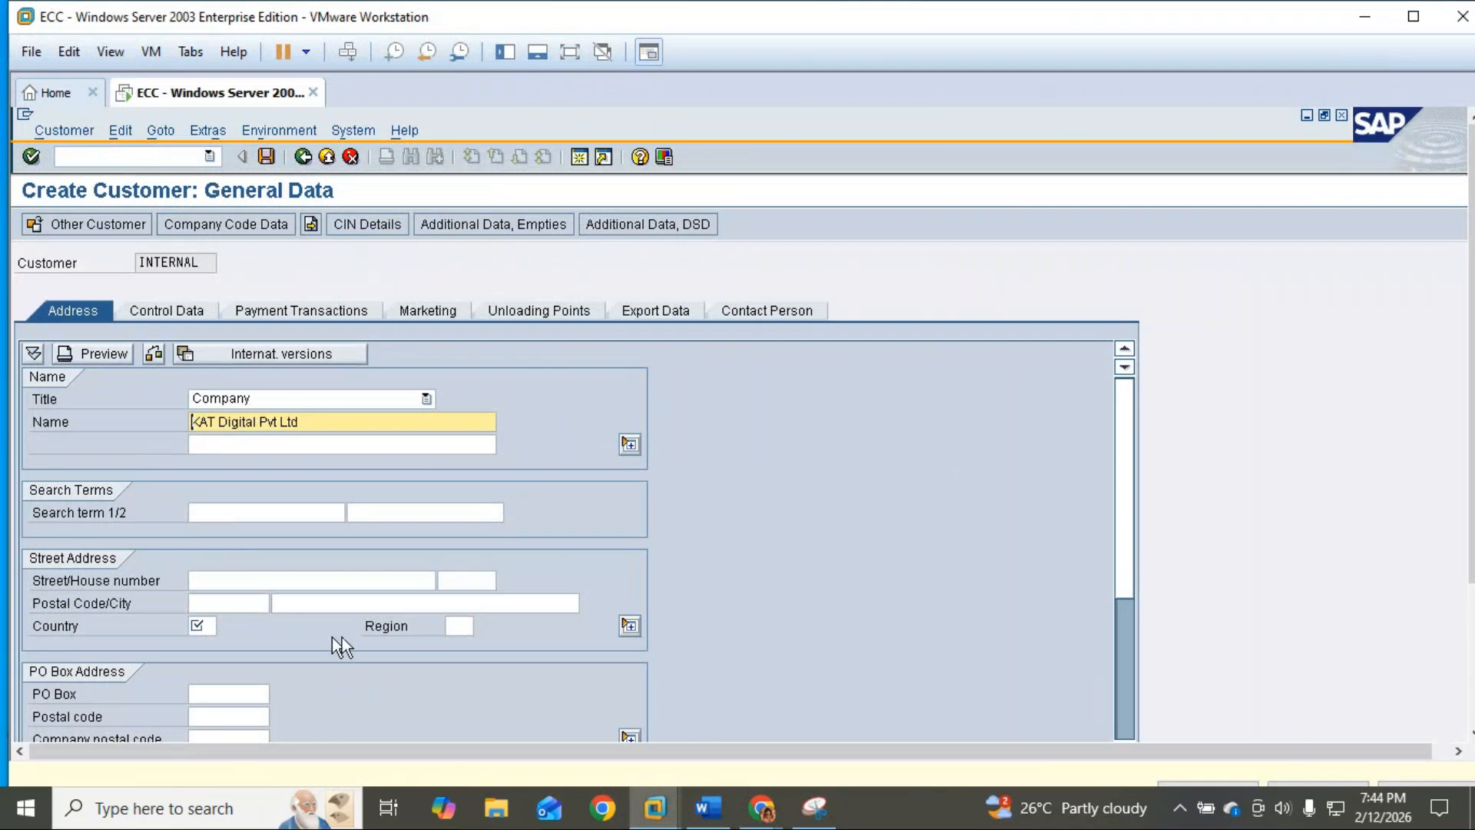
pyautogui.click(244, 510)
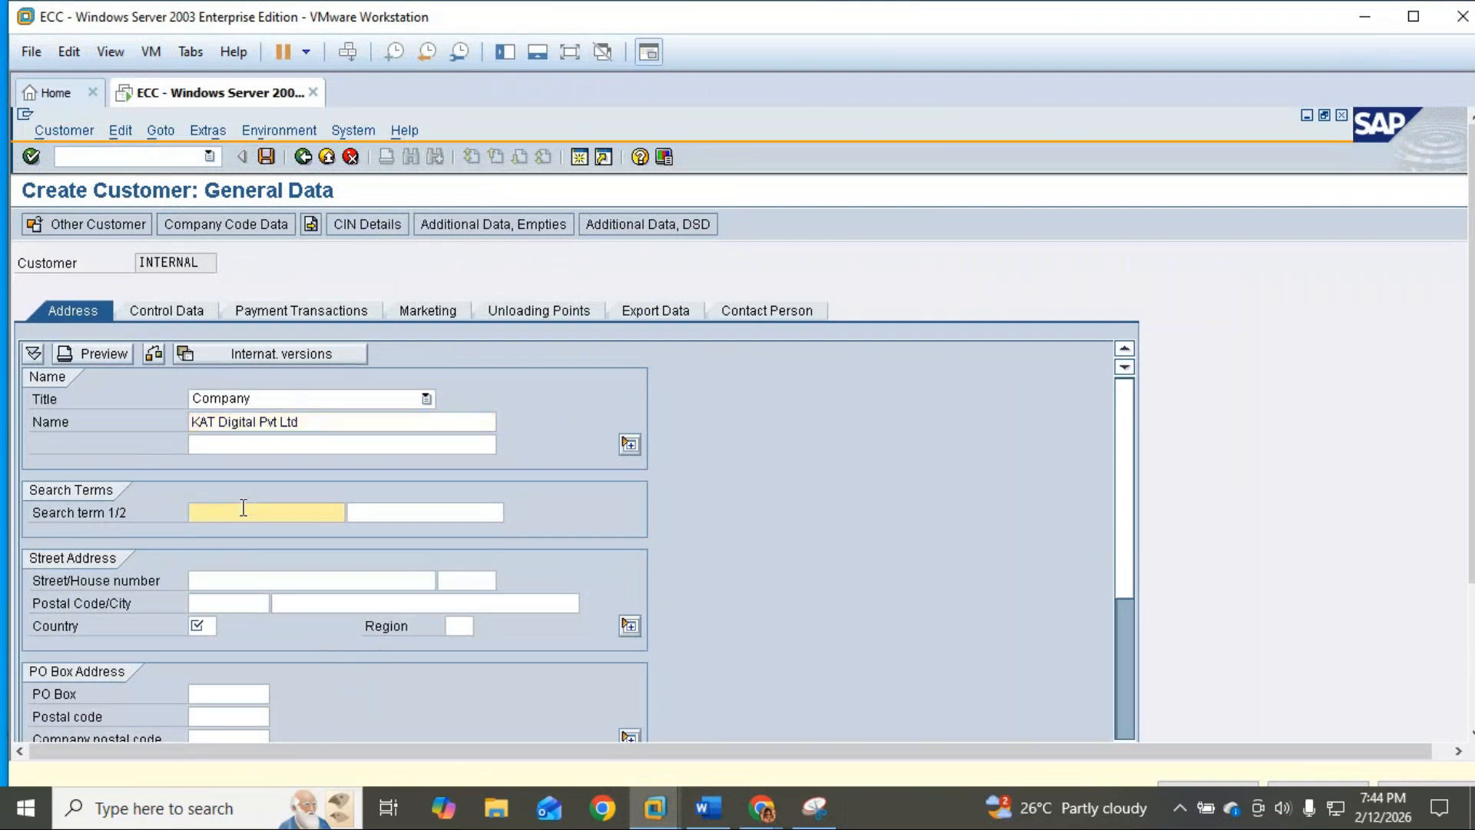
pyautogui.write('K')
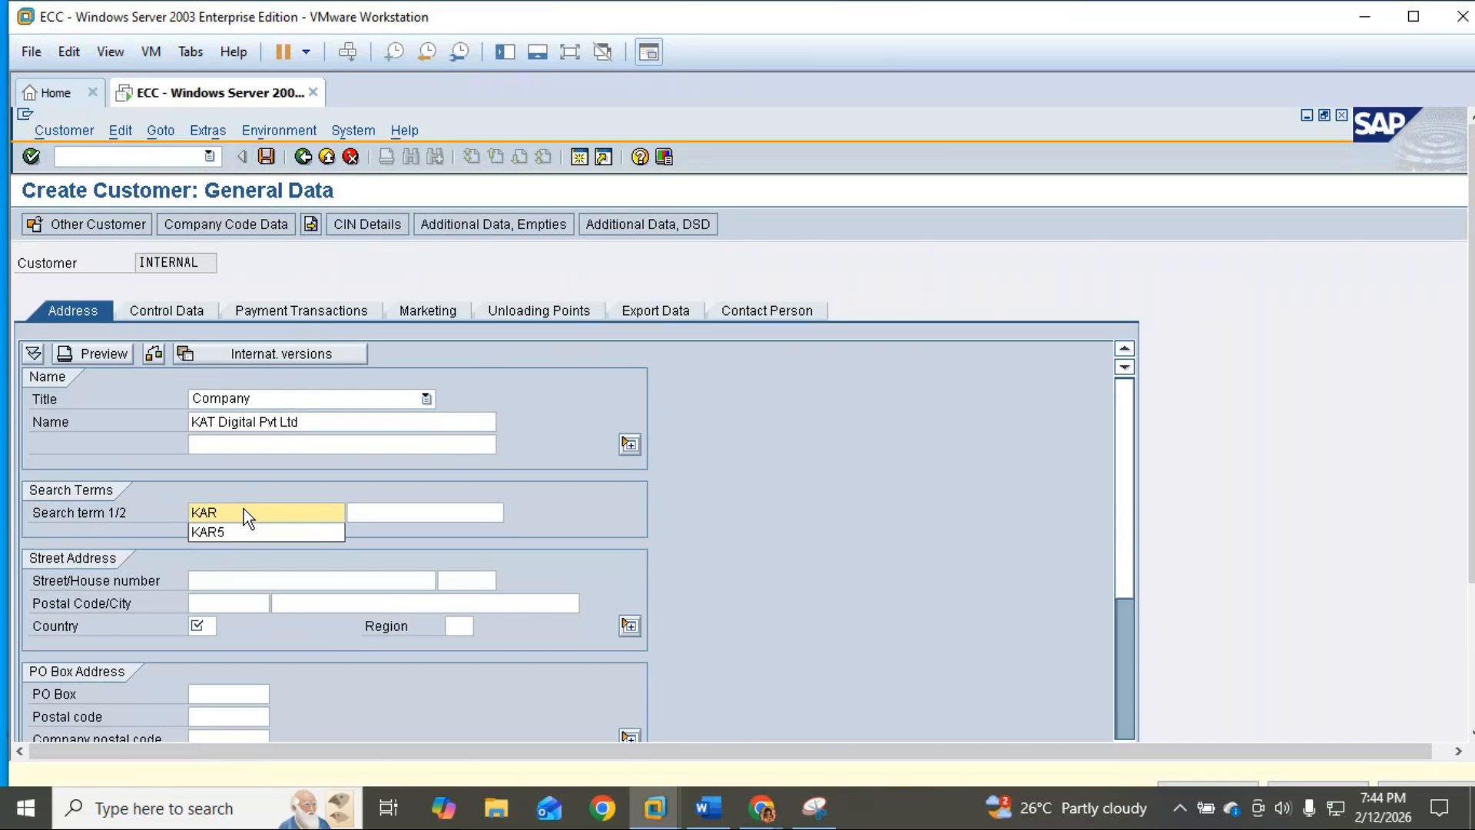
pyautogui.write('AT5')
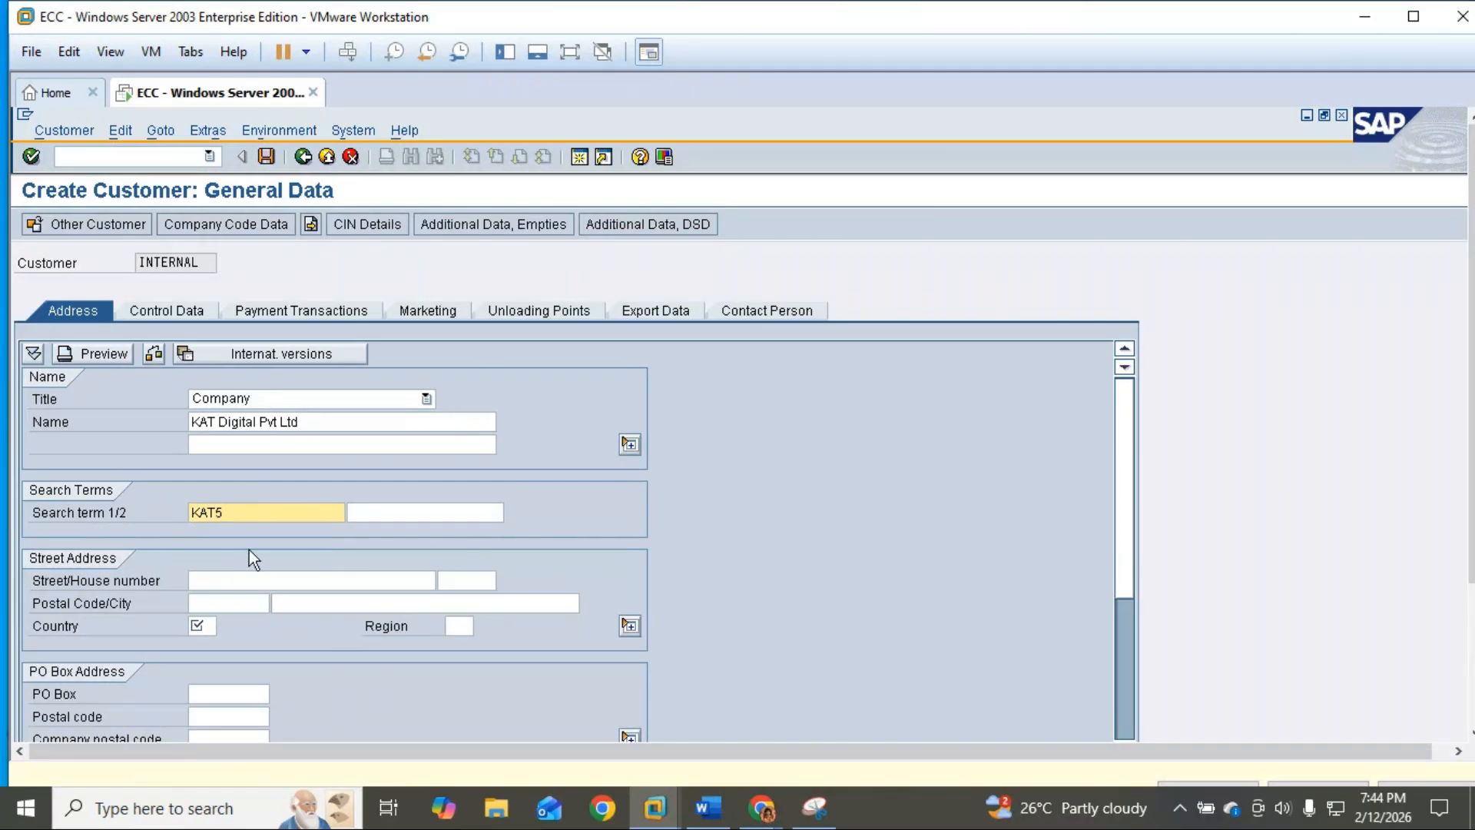
pyautogui.click(205, 582)
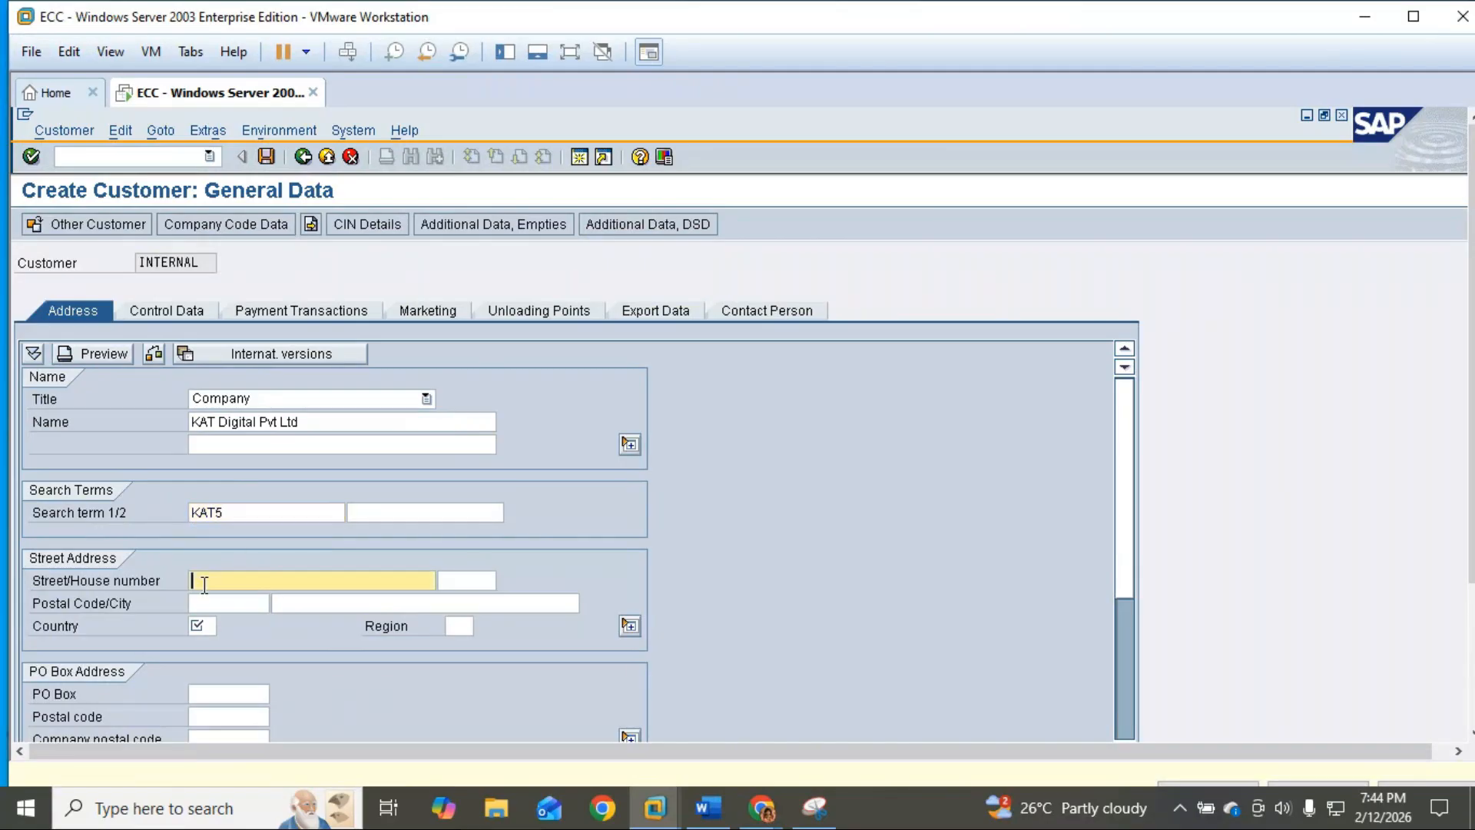
# Step: Enter street 9th block and postal code 560011
pyautogui.scroll(-3, 205, 586)
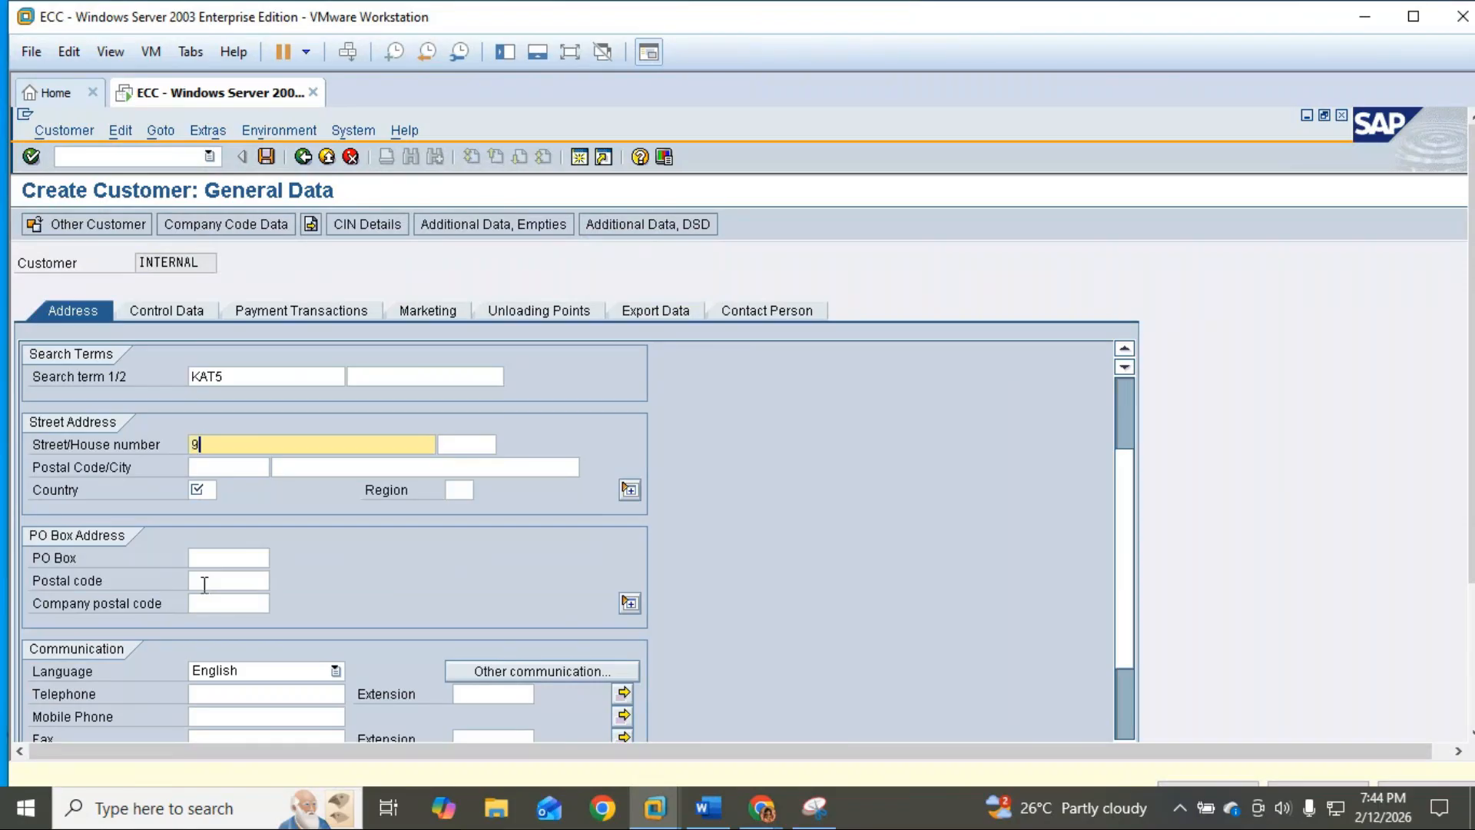
pyautogui.write('lock')
pyautogui.click(229, 468)
pyautogui.write('560011')
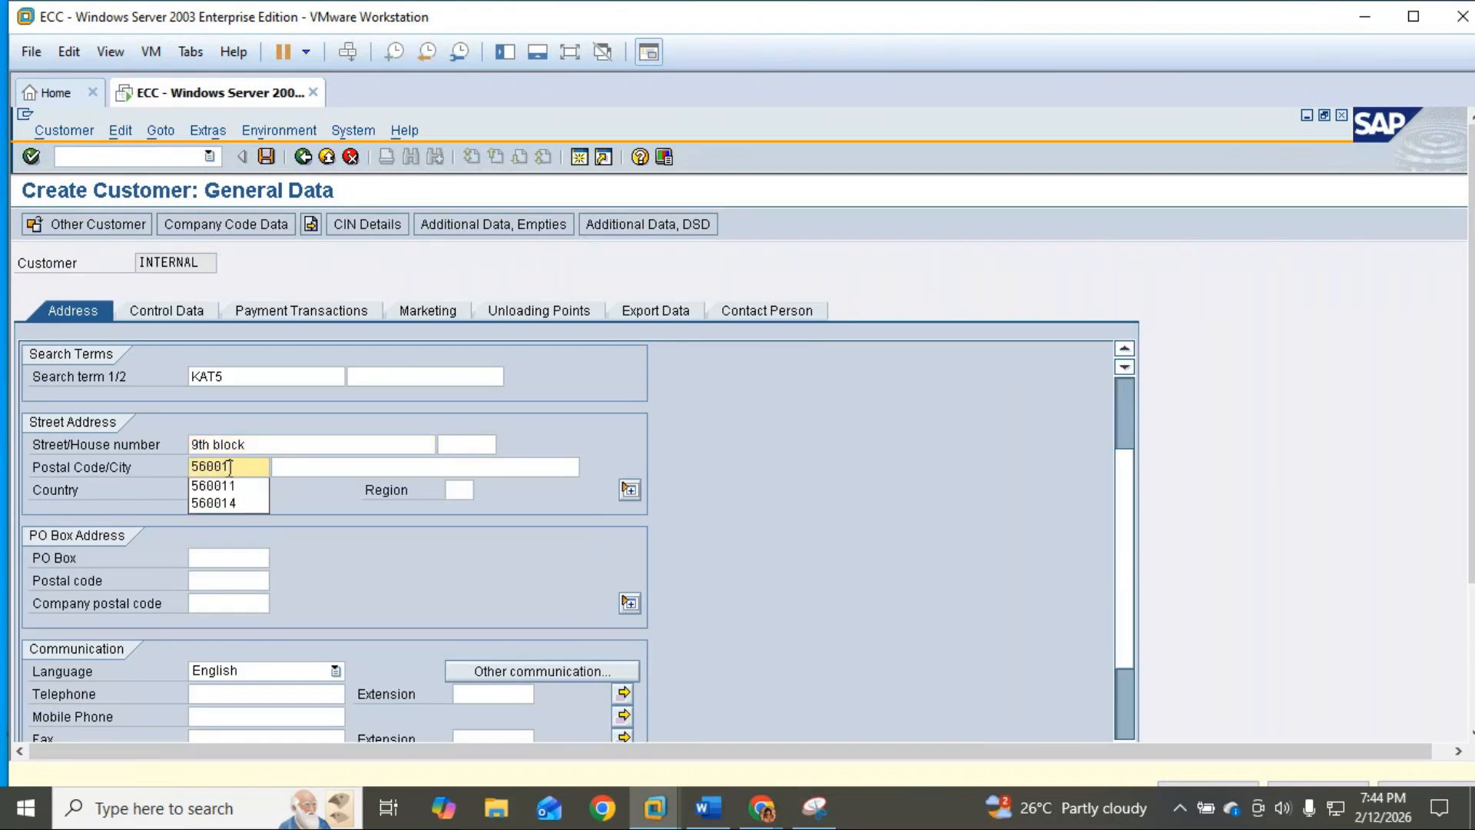
pyautogui.press('Tab')
# Step: Fill in city bengaluru, country in and region 10
pyautogui.write('Be')
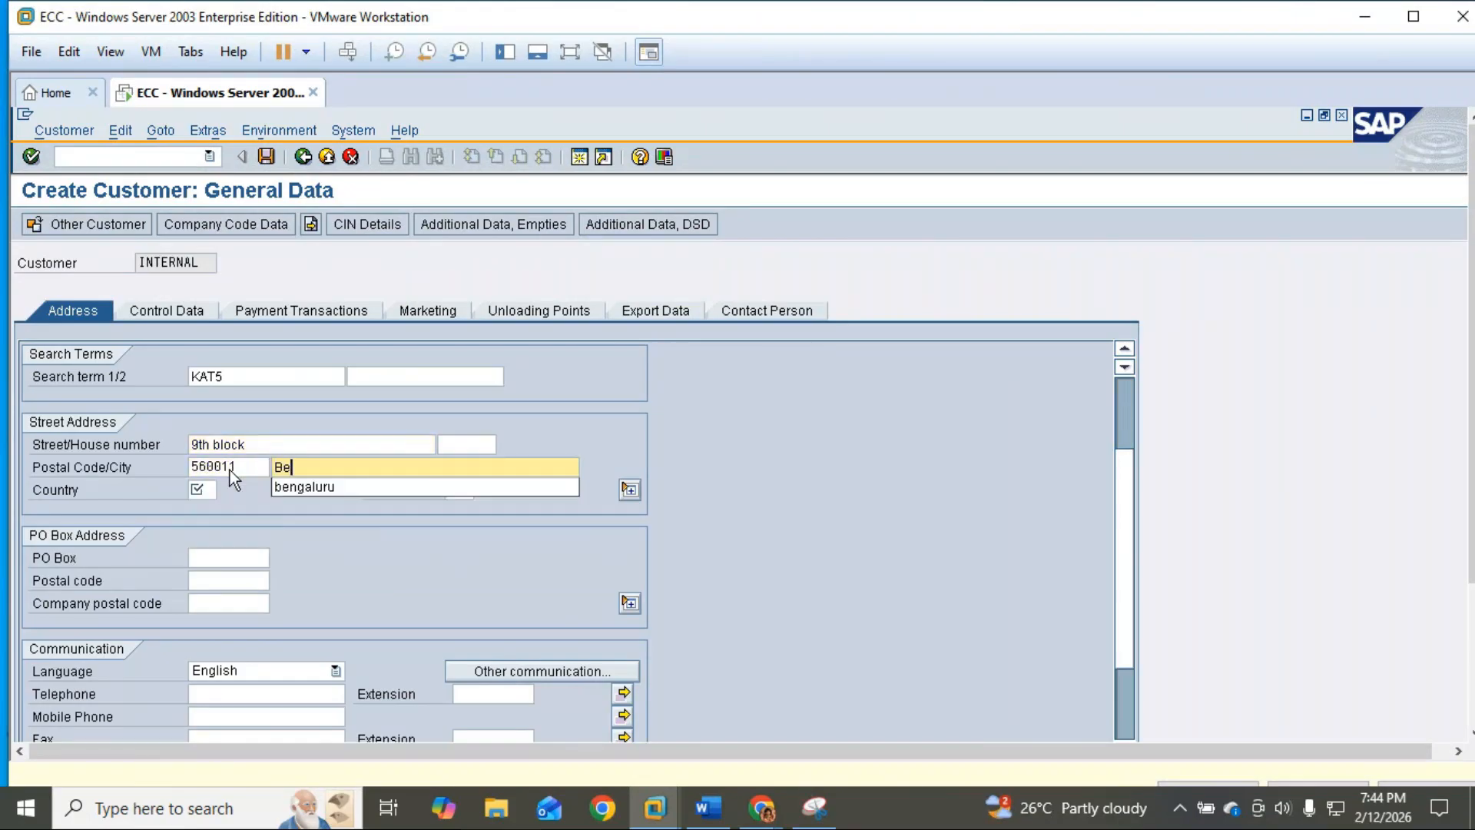
pyautogui.click(332, 489)
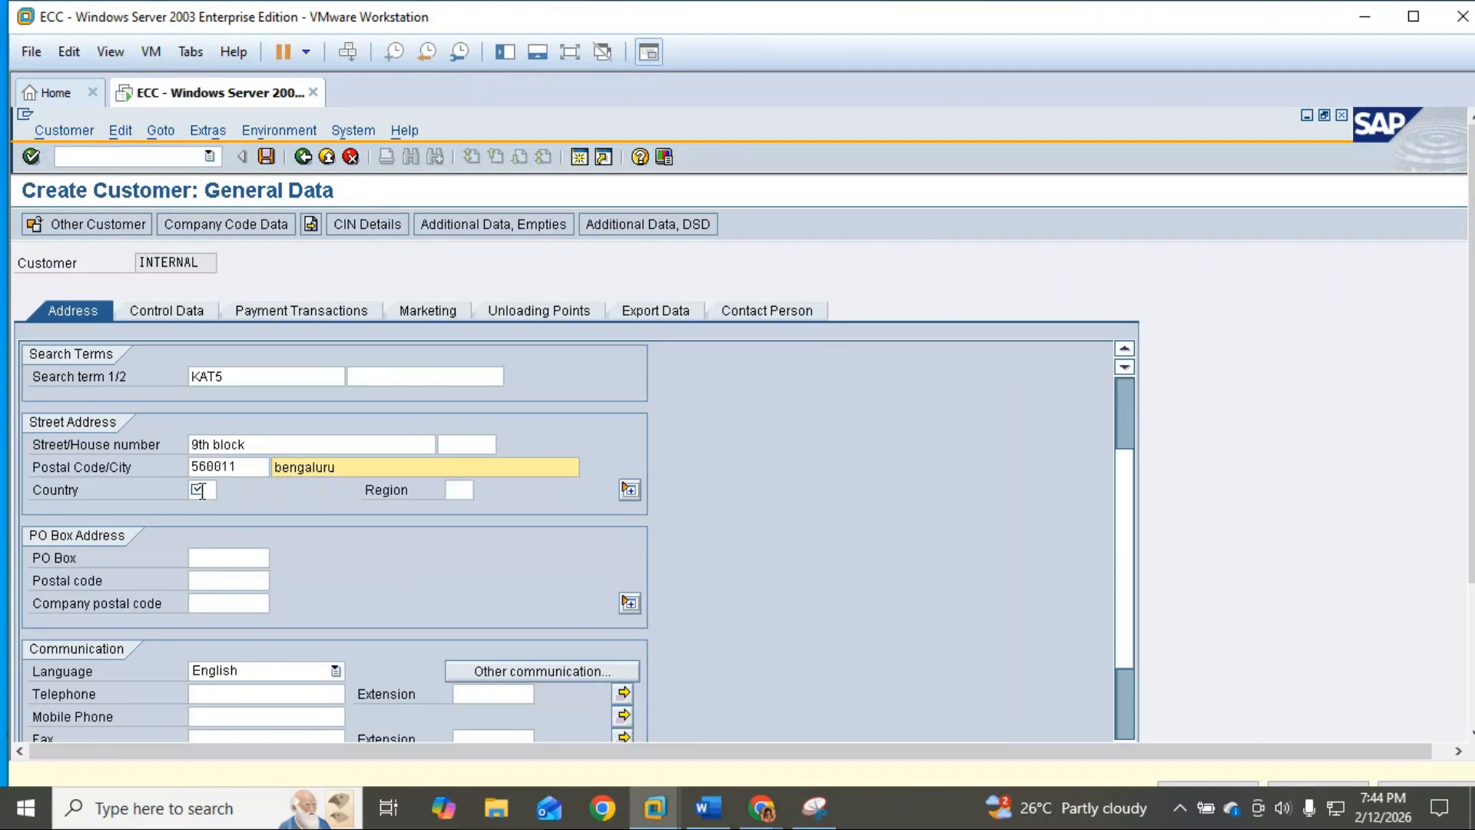
pyautogui.click(201, 491)
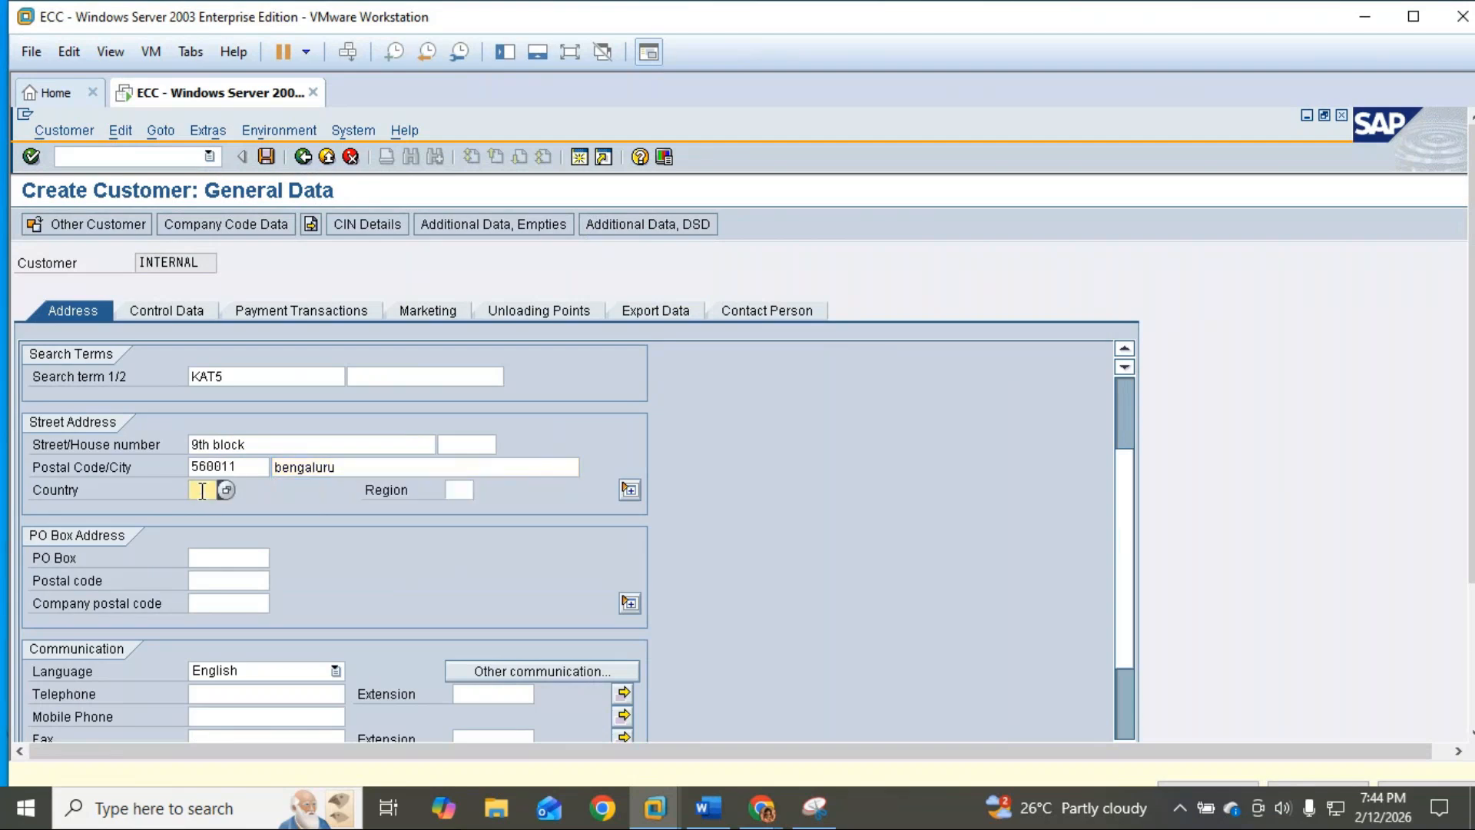
pyautogui.write('in')
pyautogui.click(453, 491)
pyautogui.write('10')
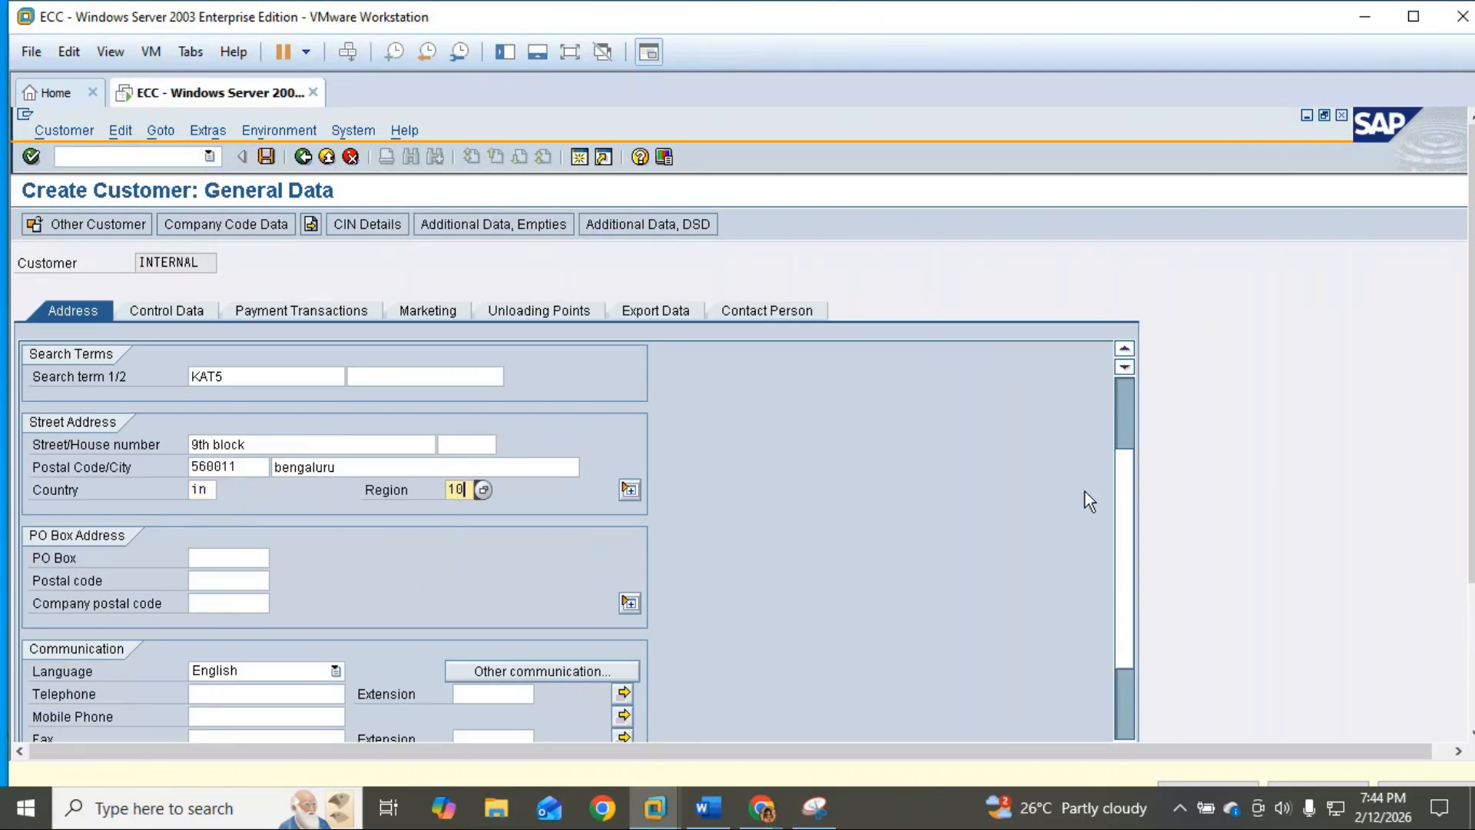
# Step: Switch the virtual machine to full screen and back to a normal window
pyautogui.click(578, 53)
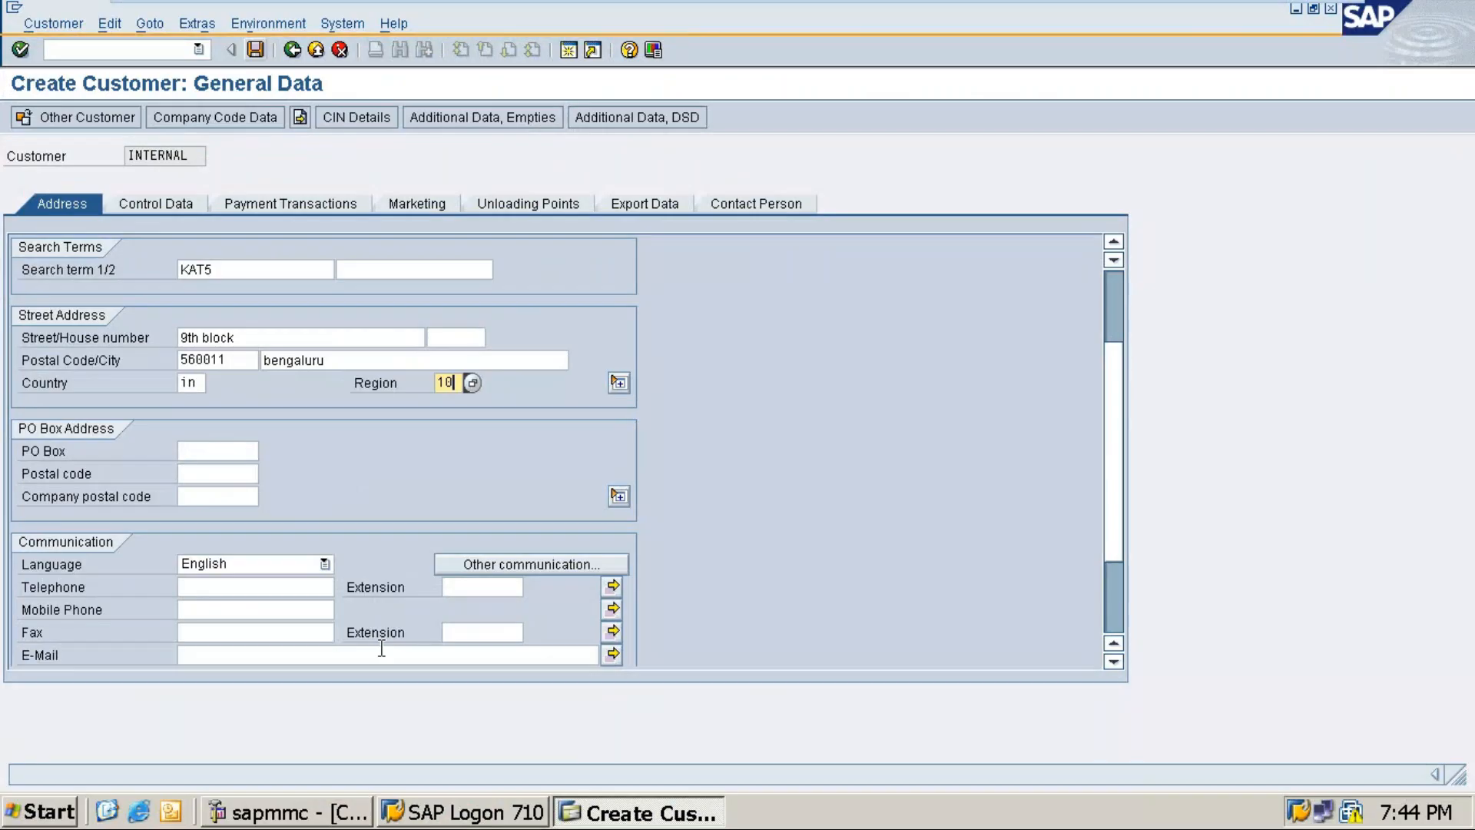
pyautogui.moveTo(1232, 3)
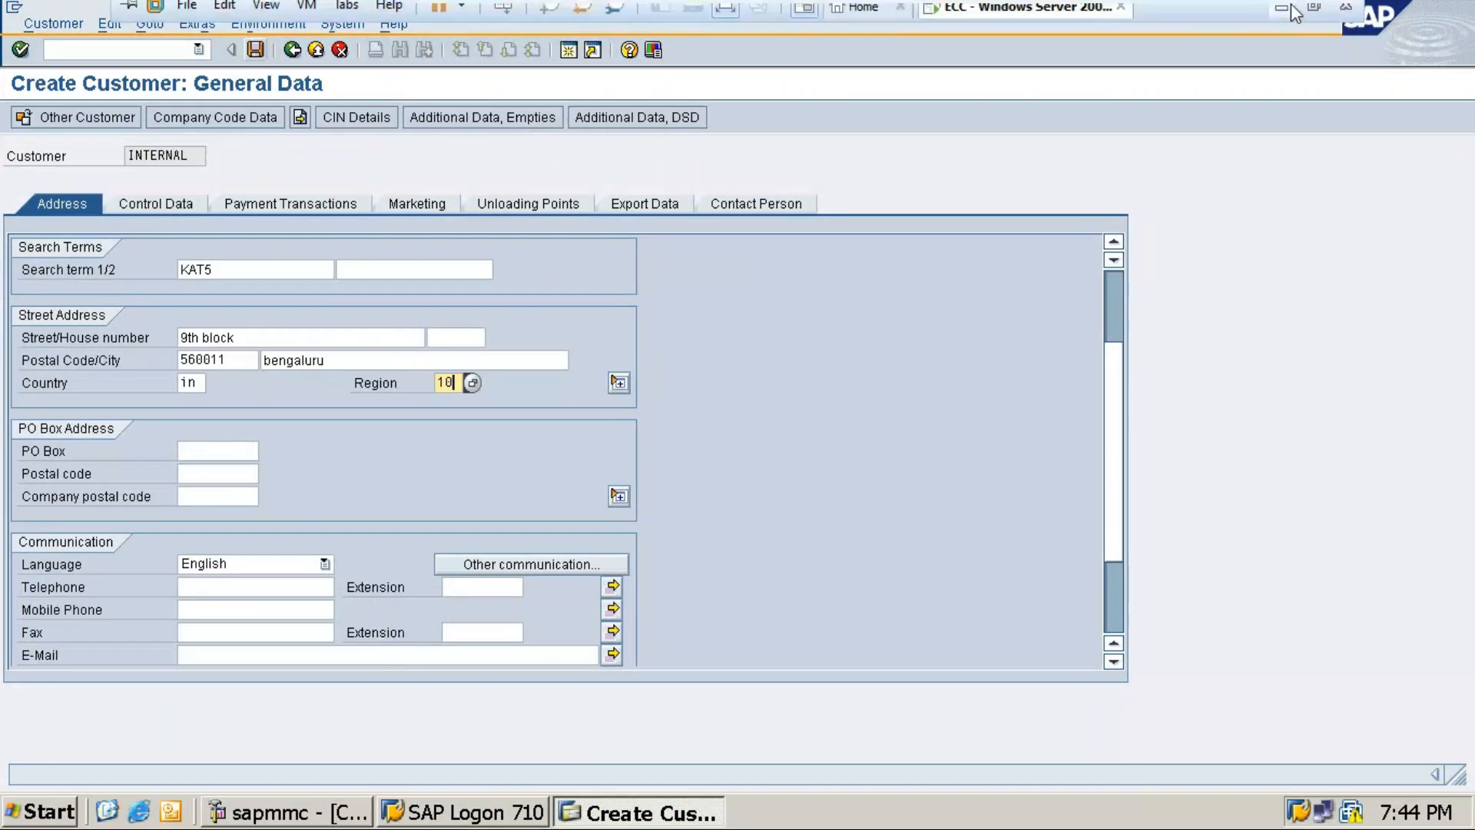
pyautogui.click(1310, 16)
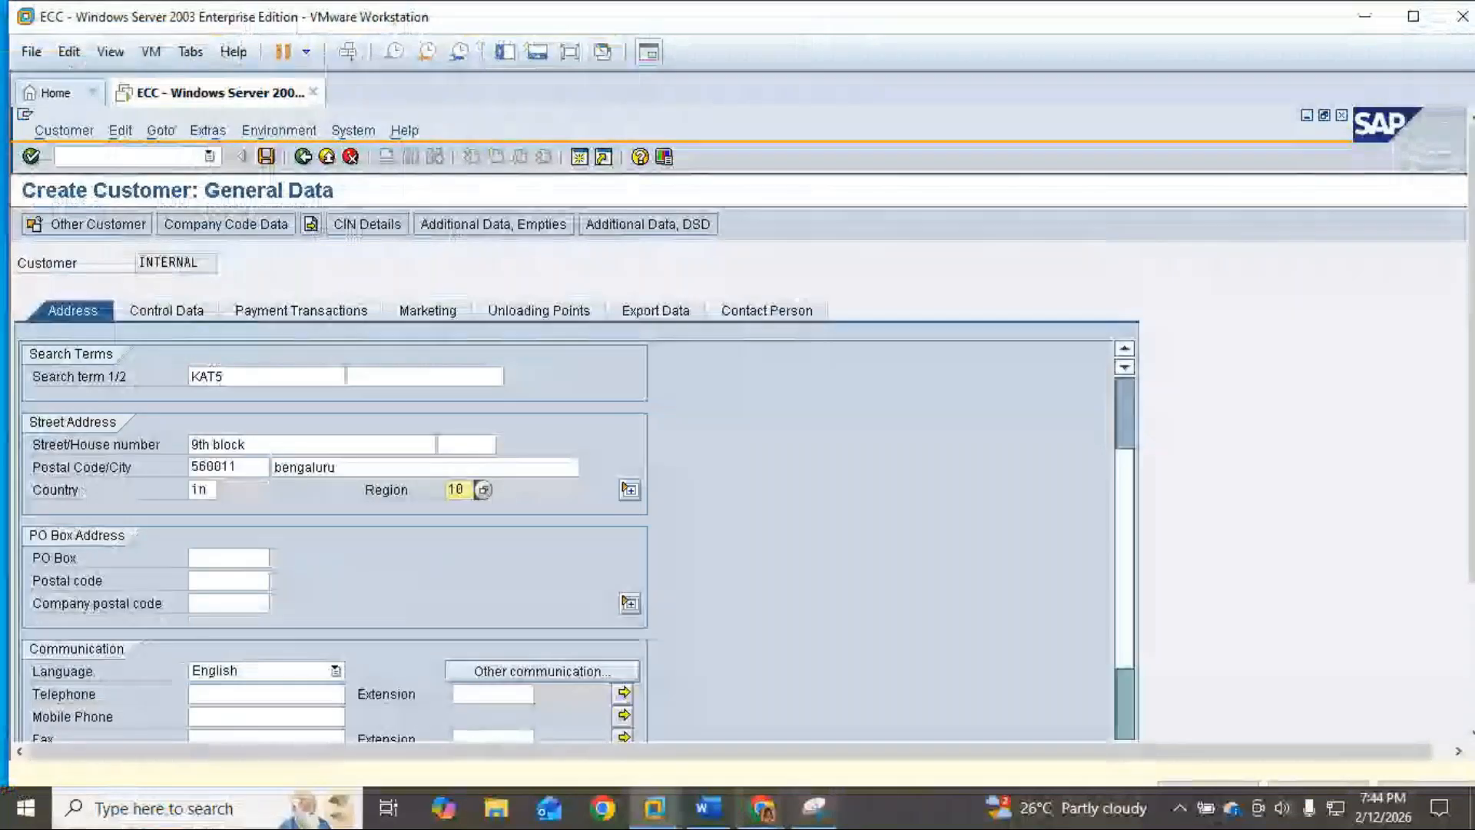
pyautogui.scroll(-2, 835, 630)
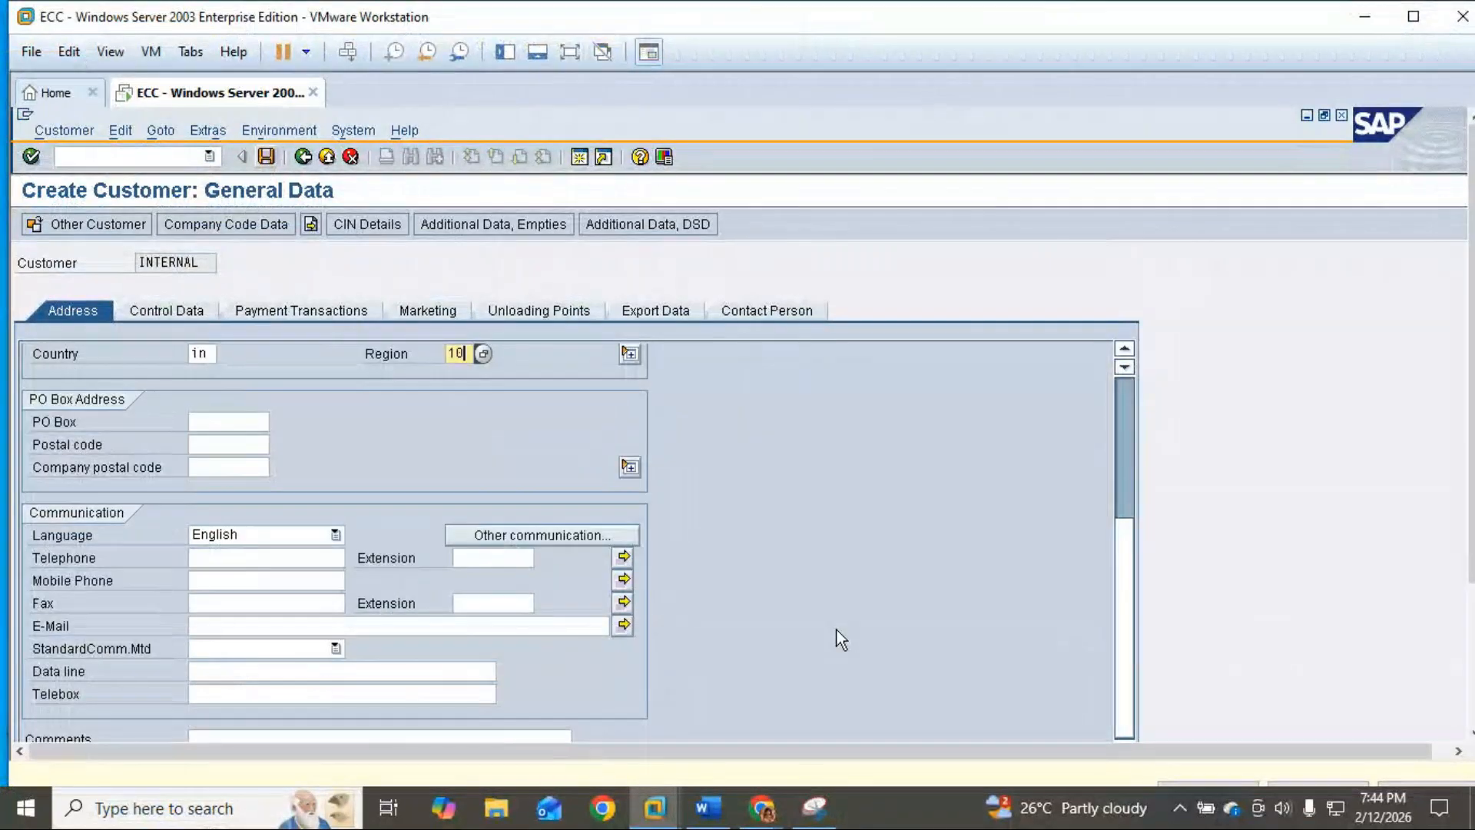
pyautogui.scroll(2, 835, 630)
pyautogui.moveTo(1473, 338); pyautogui.dragTo(1461, 390)
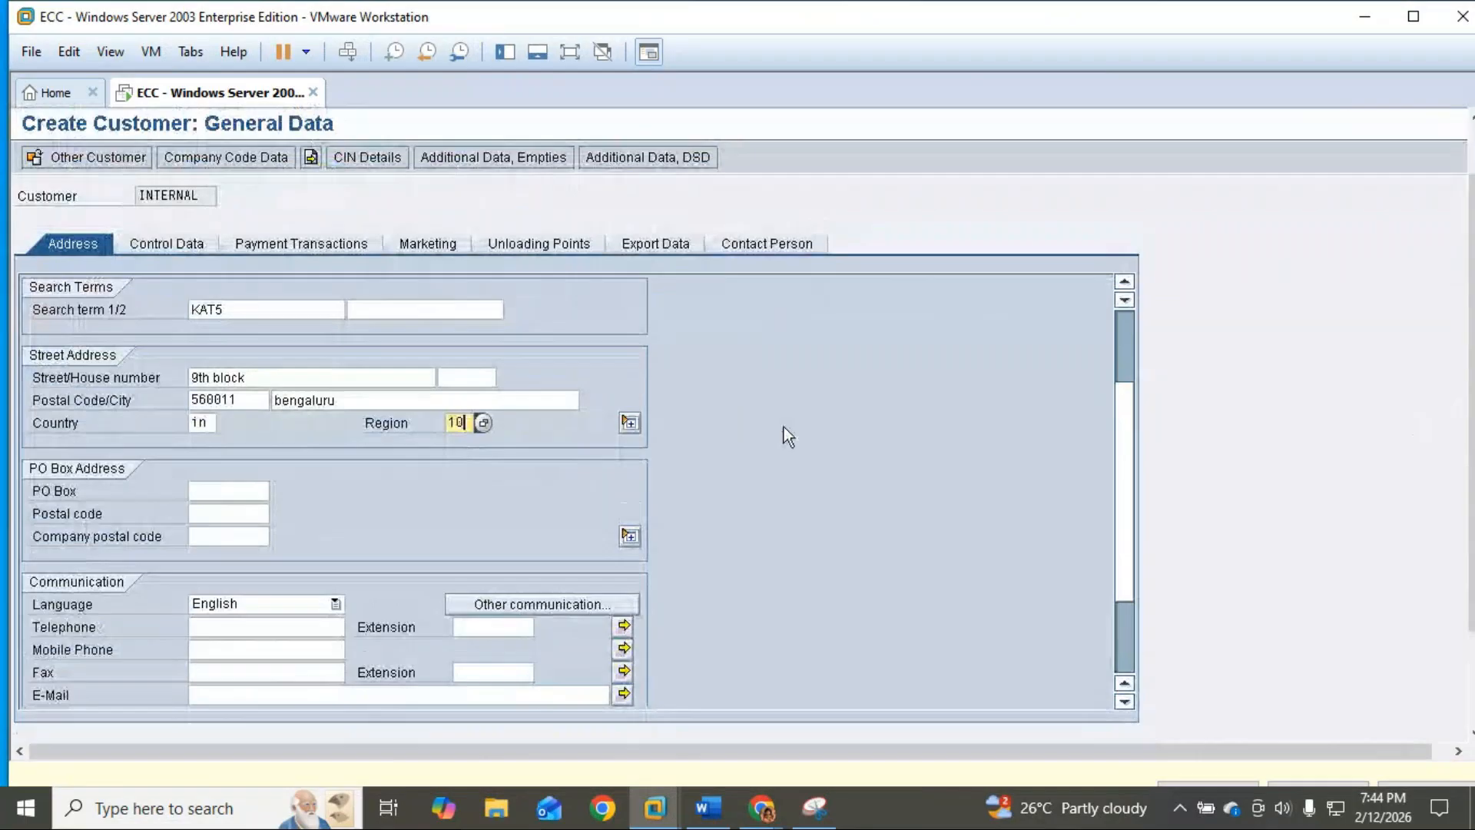
# Step: Snip the whole filled-in SAP address screen and return to the KAT Digital Pvt Ltd line in Word
pyautogui.click(828, 814)
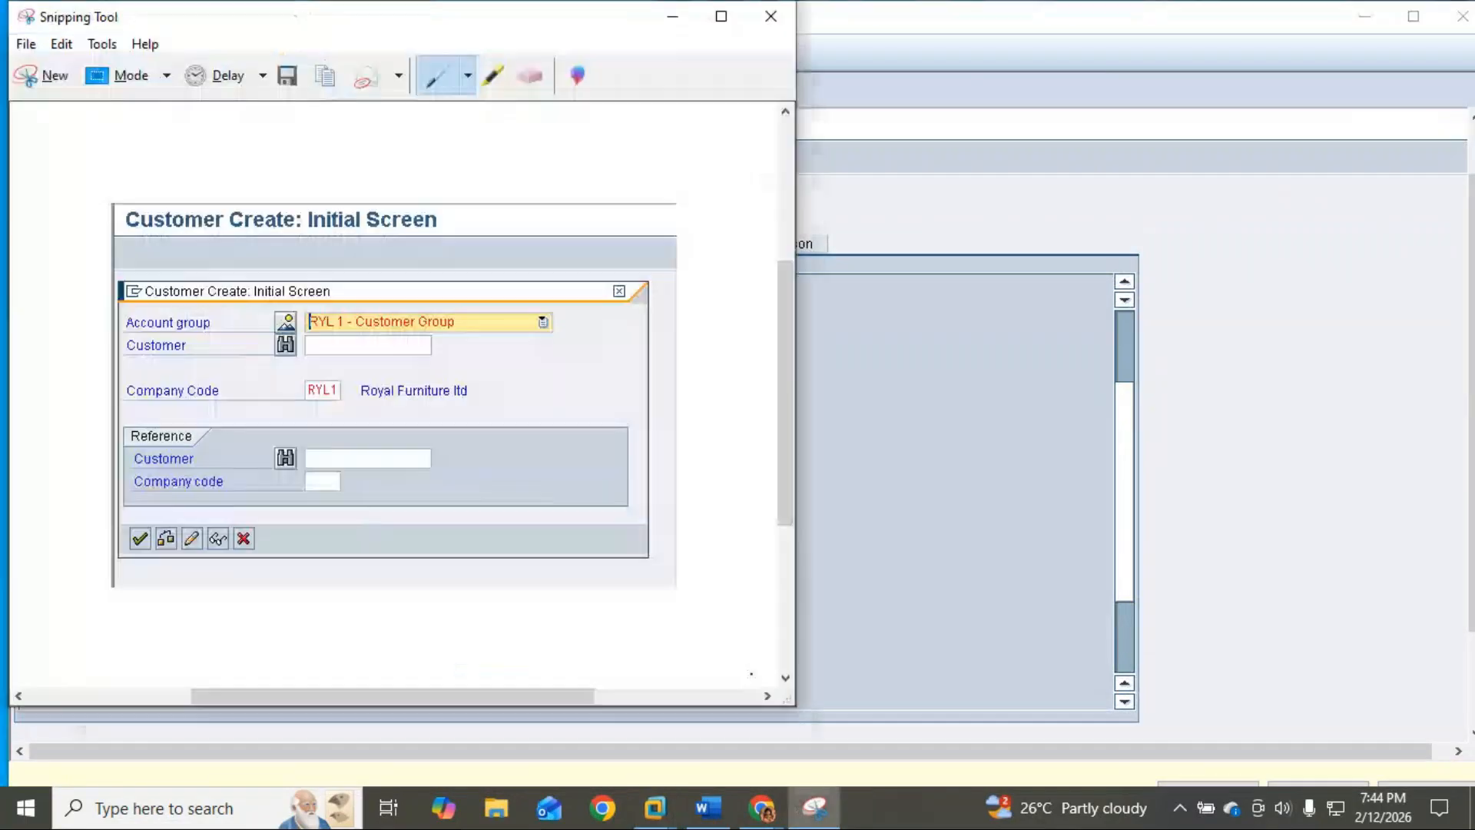
pyautogui.click(34, 57)
pyautogui.moveTo(10, 110); pyautogui.dragTo(1148, 721)
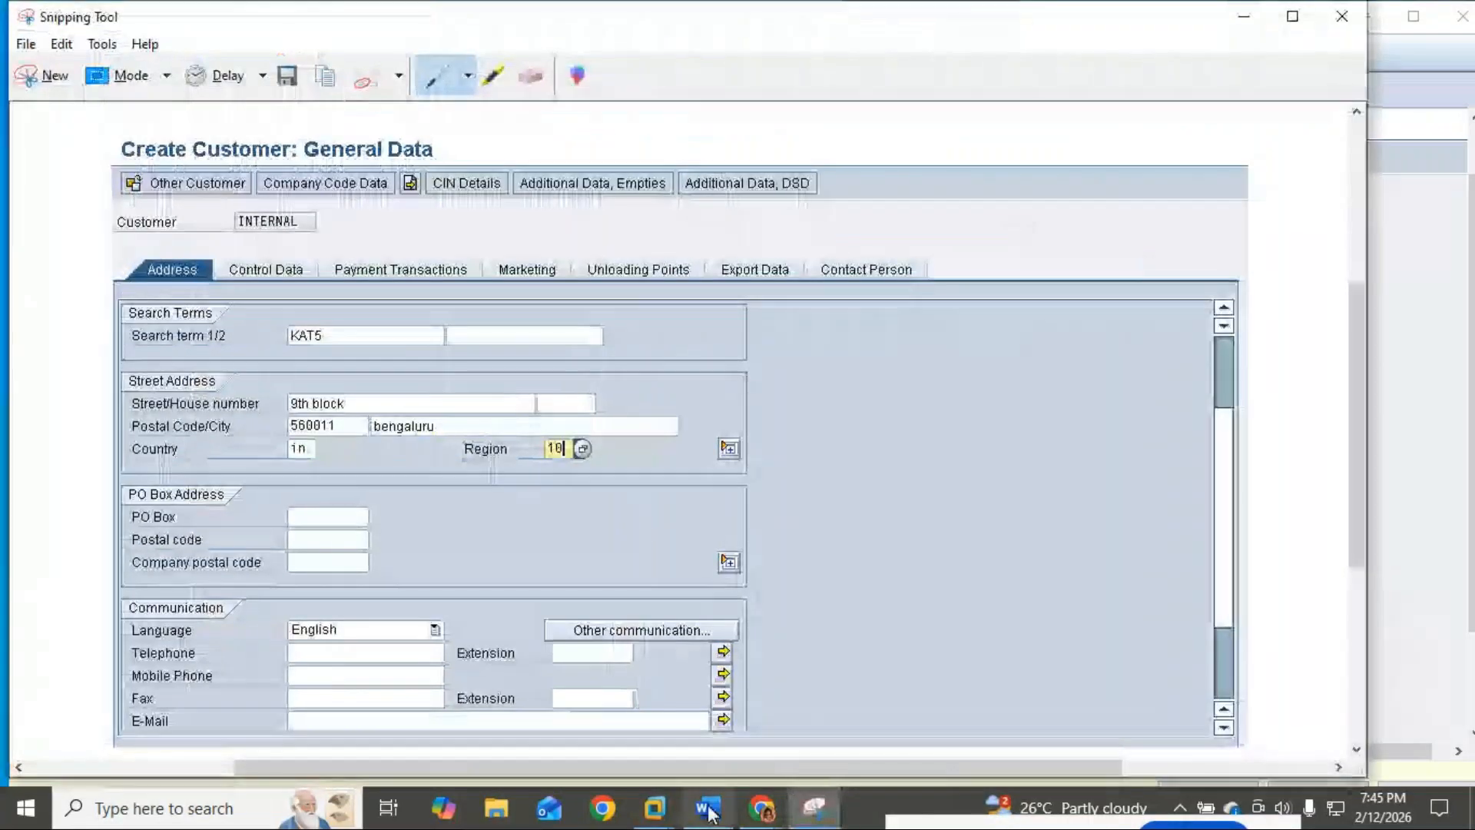
pyautogui.click(707, 806)
pyautogui.click(556, 650)
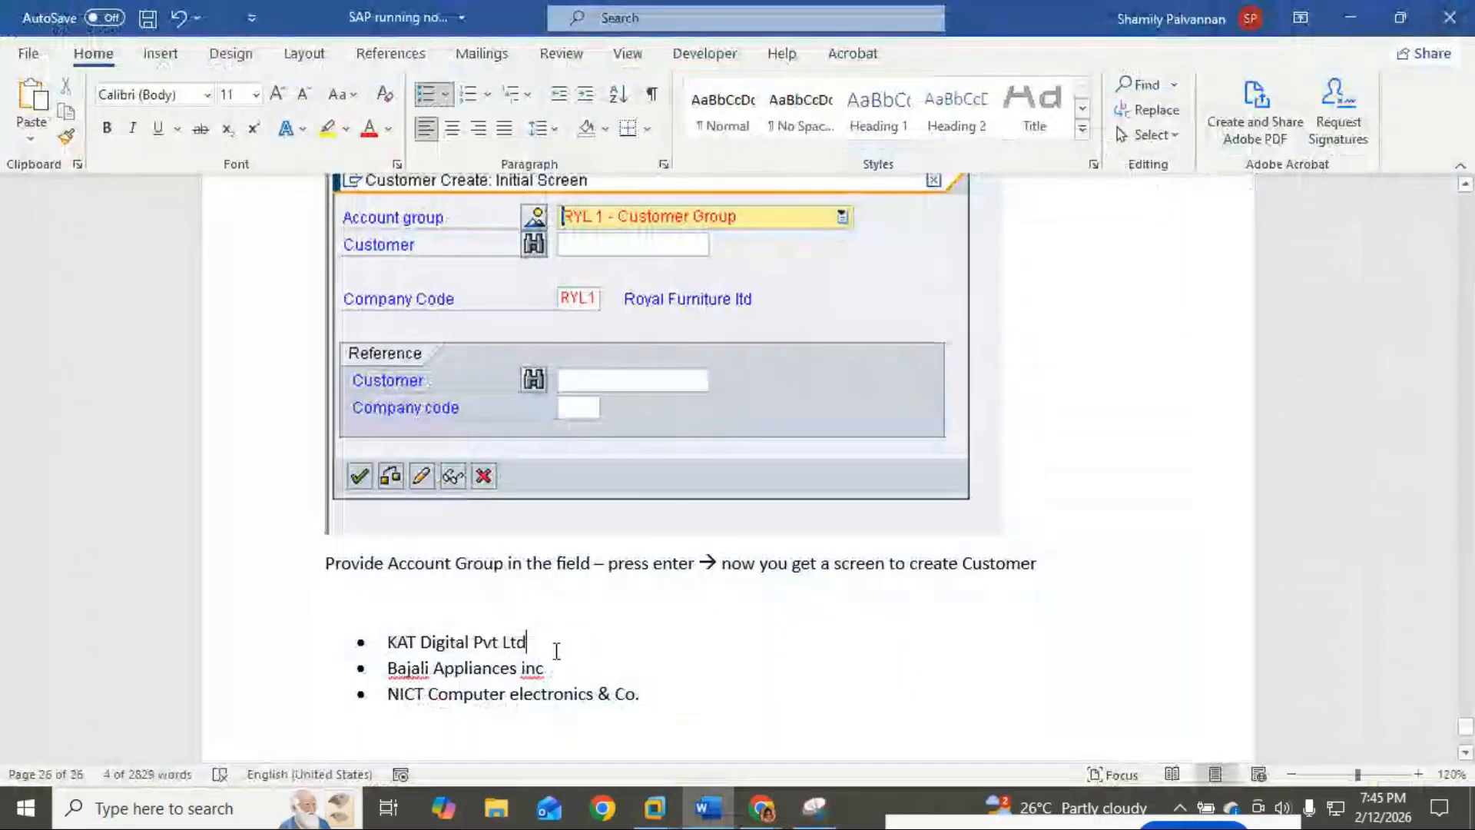
# Step: Paste the address screenshot on a new line after KAT Digital Pvt Ltd, followed by blank lines
pyautogui.press('Return')
pyautogui.press('Return')
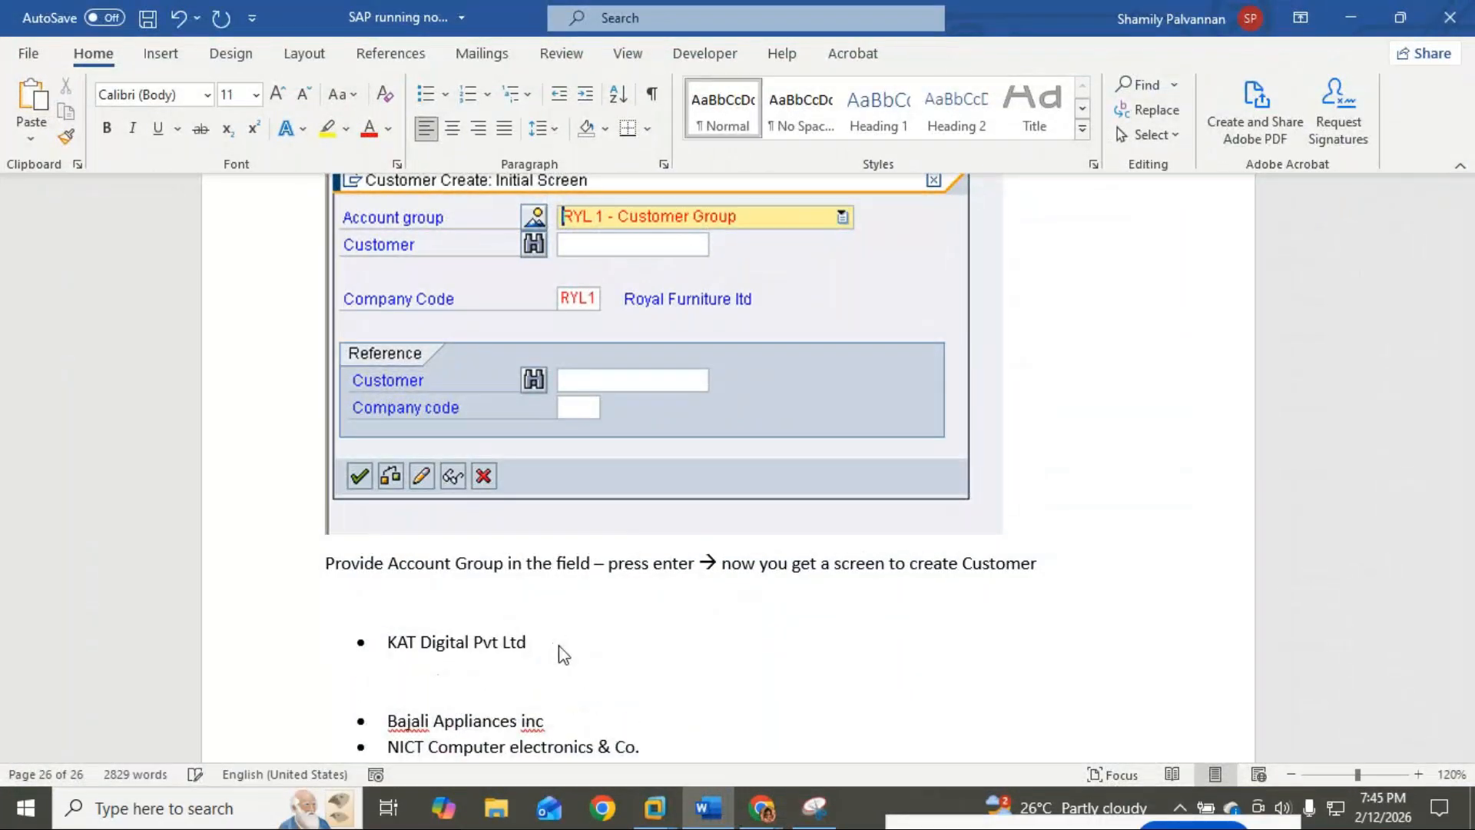
pyautogui.hotkey('ctrl', 'v')
pyautogui.scroll(-8, 568, 638)
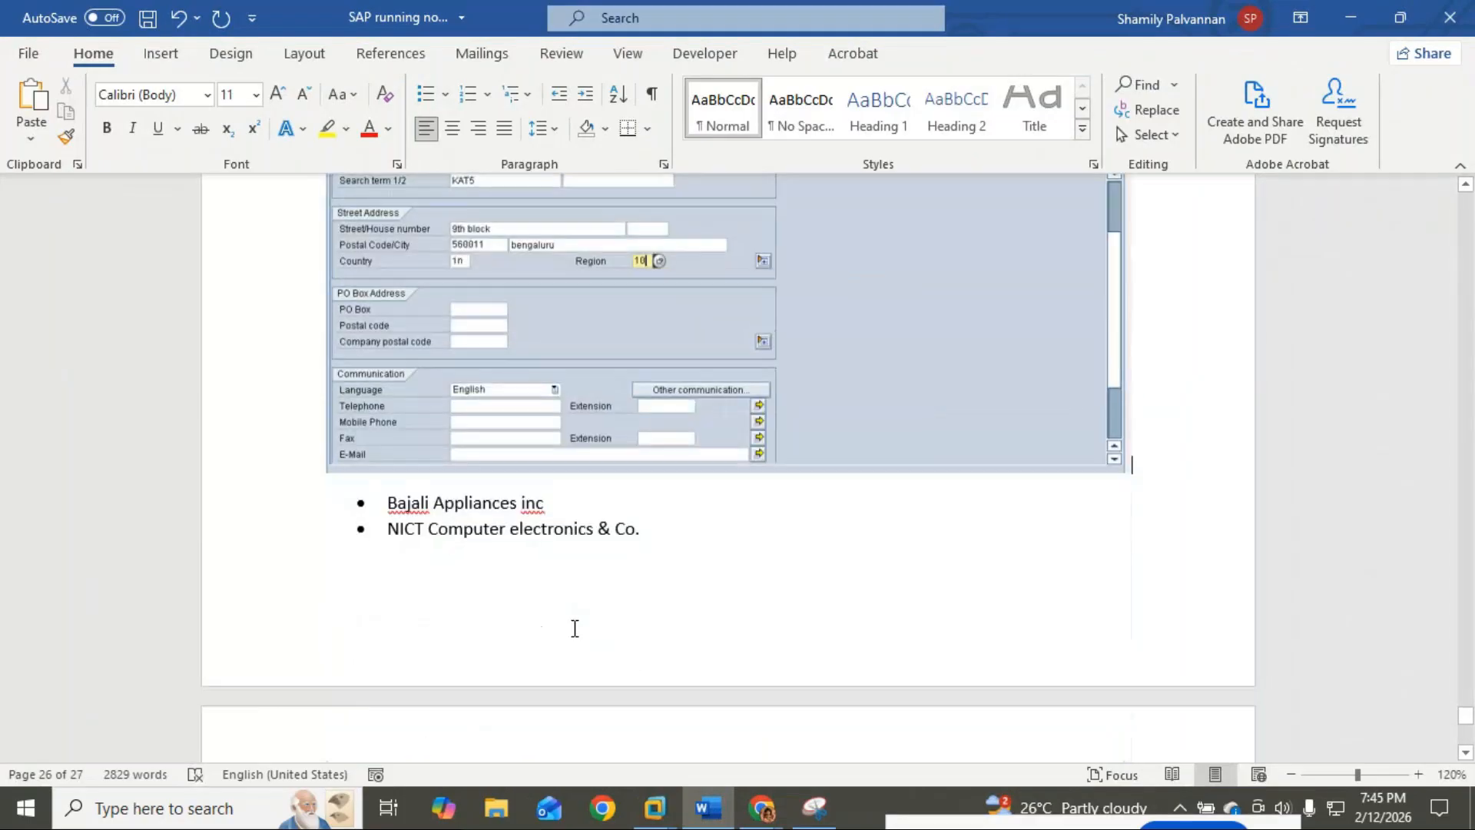
pyautogui.press('Return')
pyautogui.press('Return')
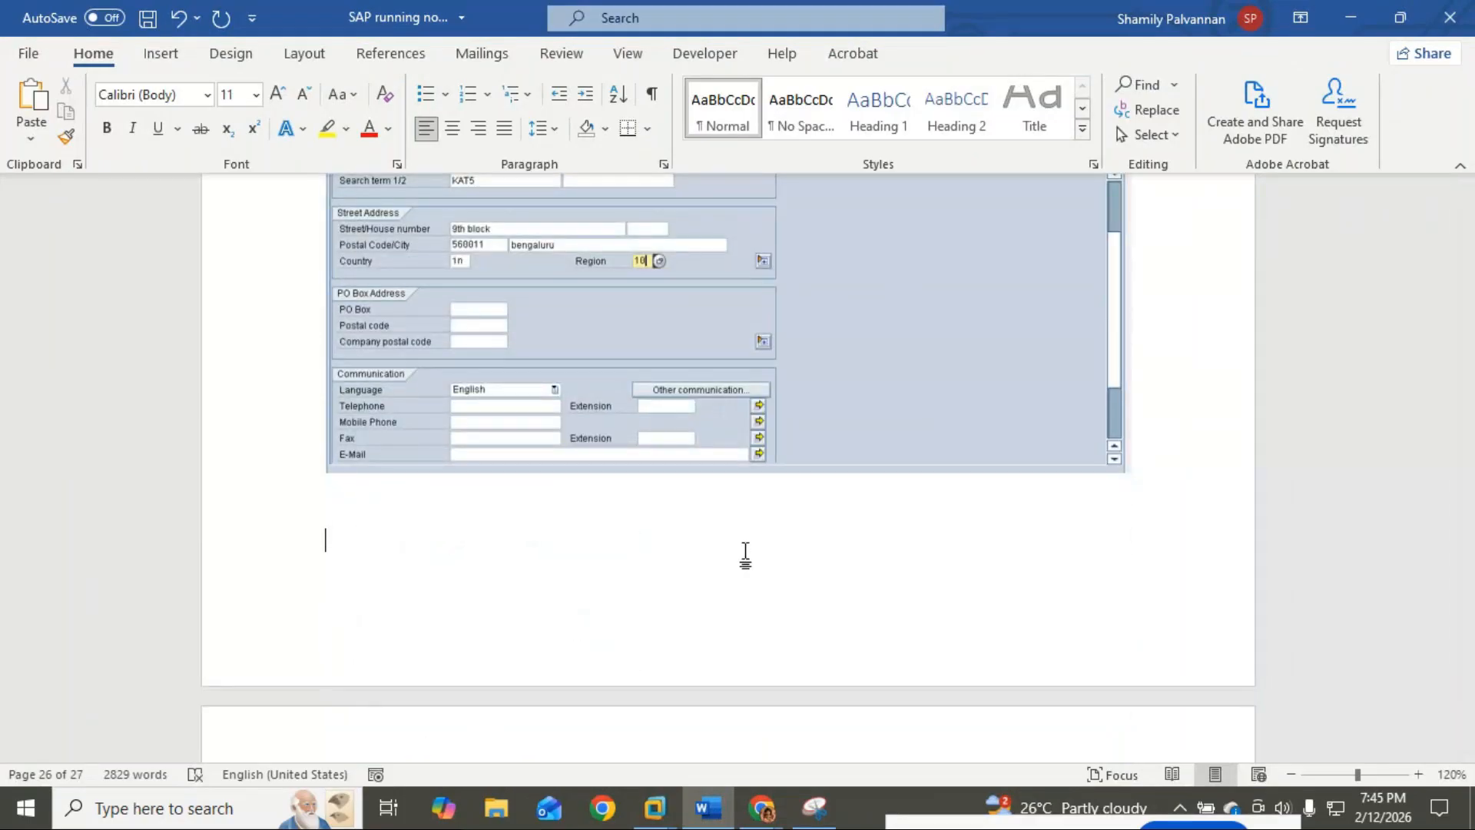
pyautogui.hotkey('alt', 'Tab')
pyautogui.hotkey('alt', 'Tab')
pyautogui.hotkey('alt', 'Tab')
pyautogui.press('Tab')
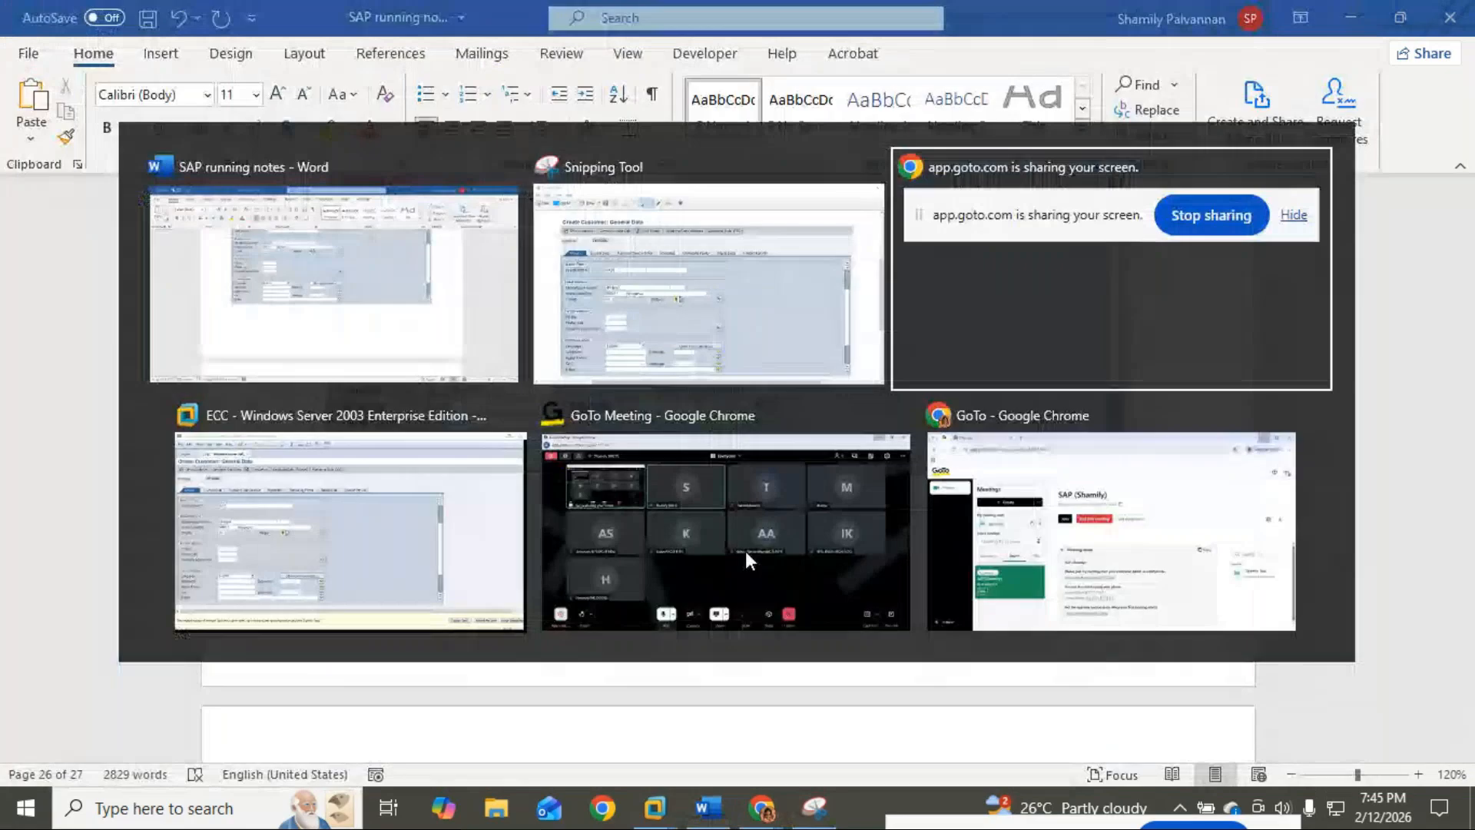
pyautogui.hotkey('alt', 'Tab')
pyautogui.hotkey('alt', 'Tab')
pyautogui.hotkey('alt', 'Tab')
pyautogui.hotkey('alt', 'Tab')
pyautogui.hotkey('alt', 'Tab')
pyautogui.hotkey('alt', 'Tab')
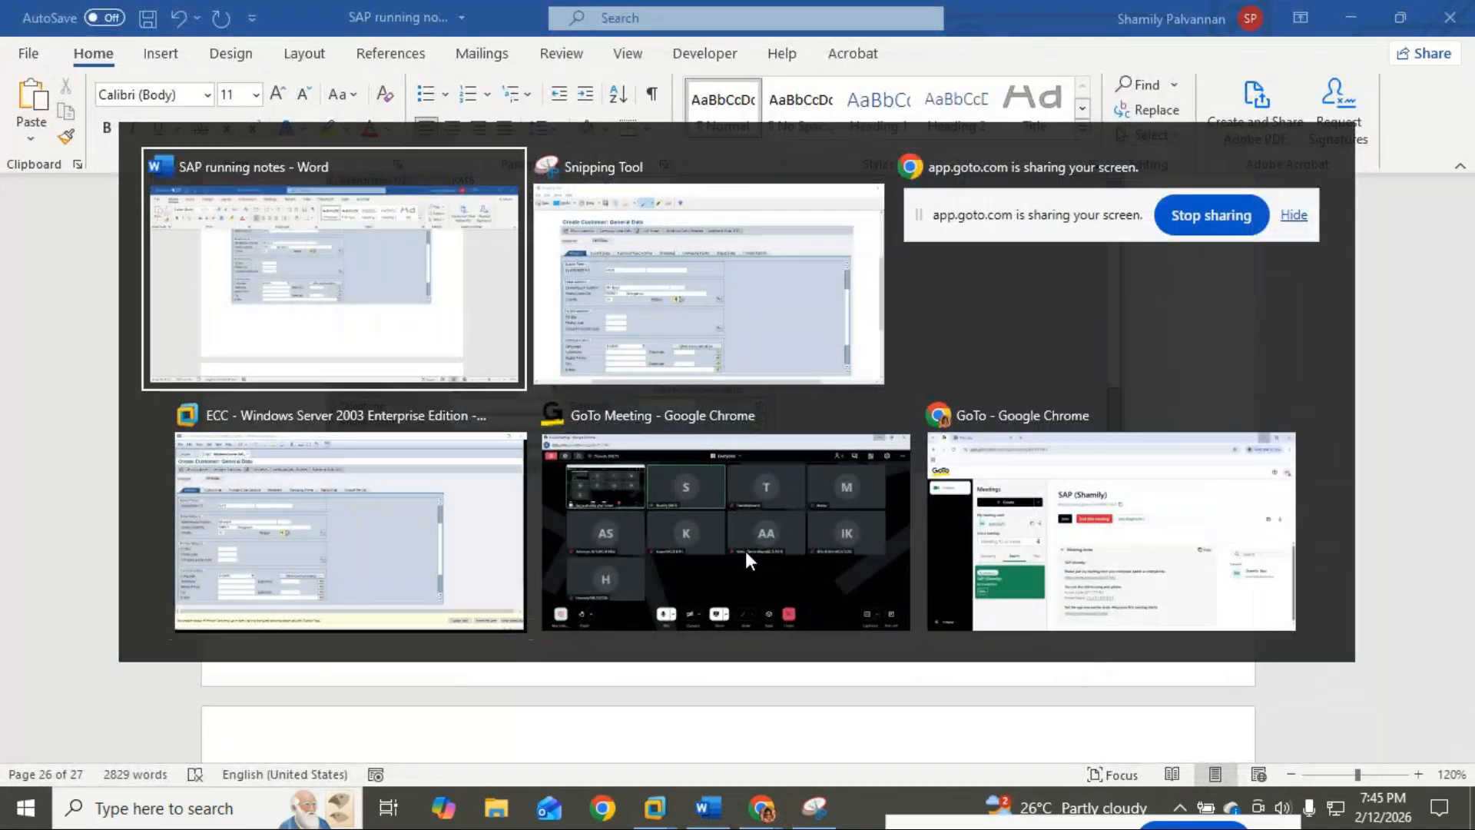
pyautogui.hotkey('alt', 'Tab')
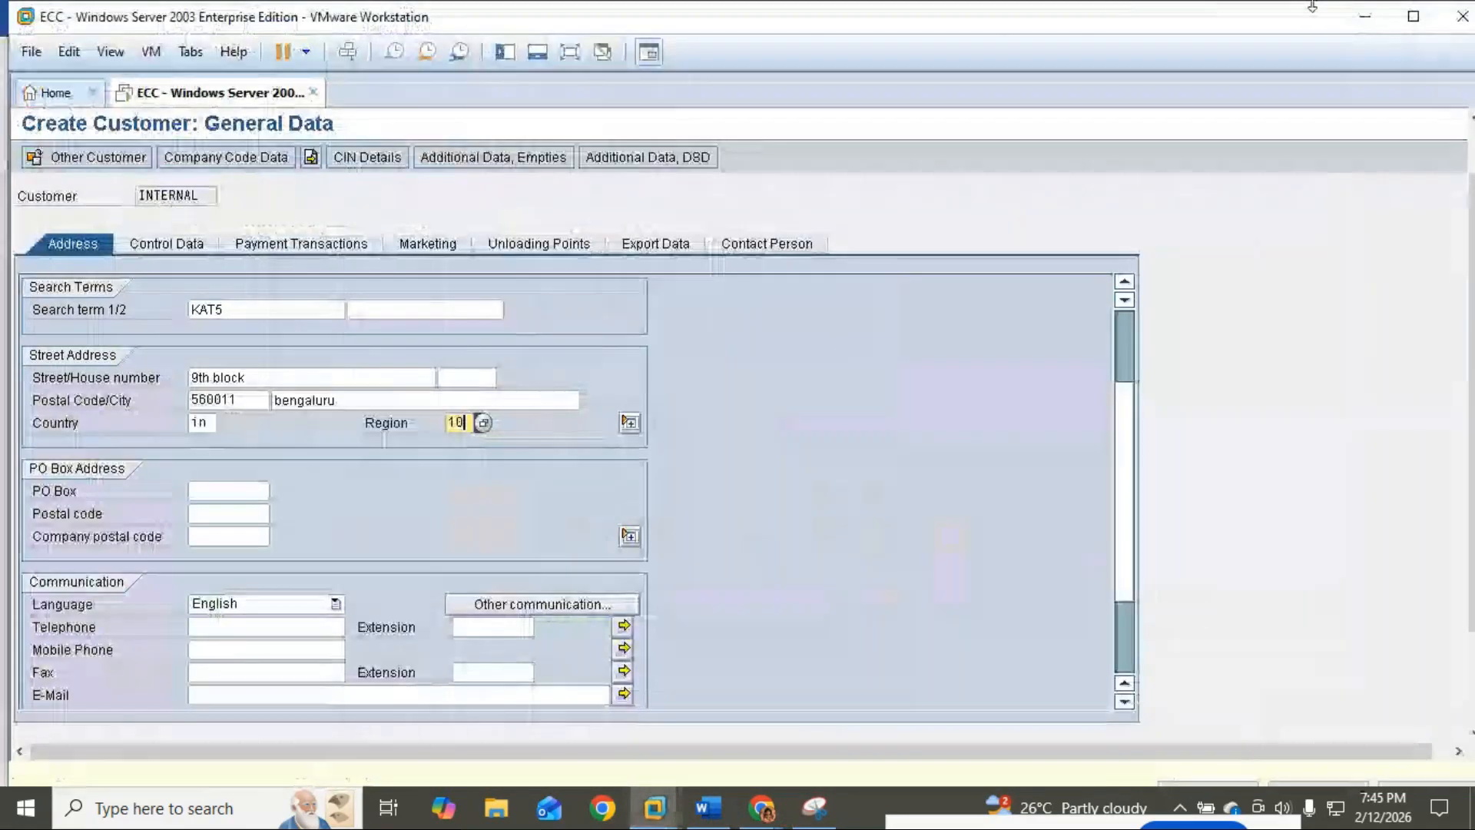
# Step: Advance to Company Code Data and set reconciliation account 30006 (Sundry Debtors) and sort key 001
pyautogui.click(570, 54)
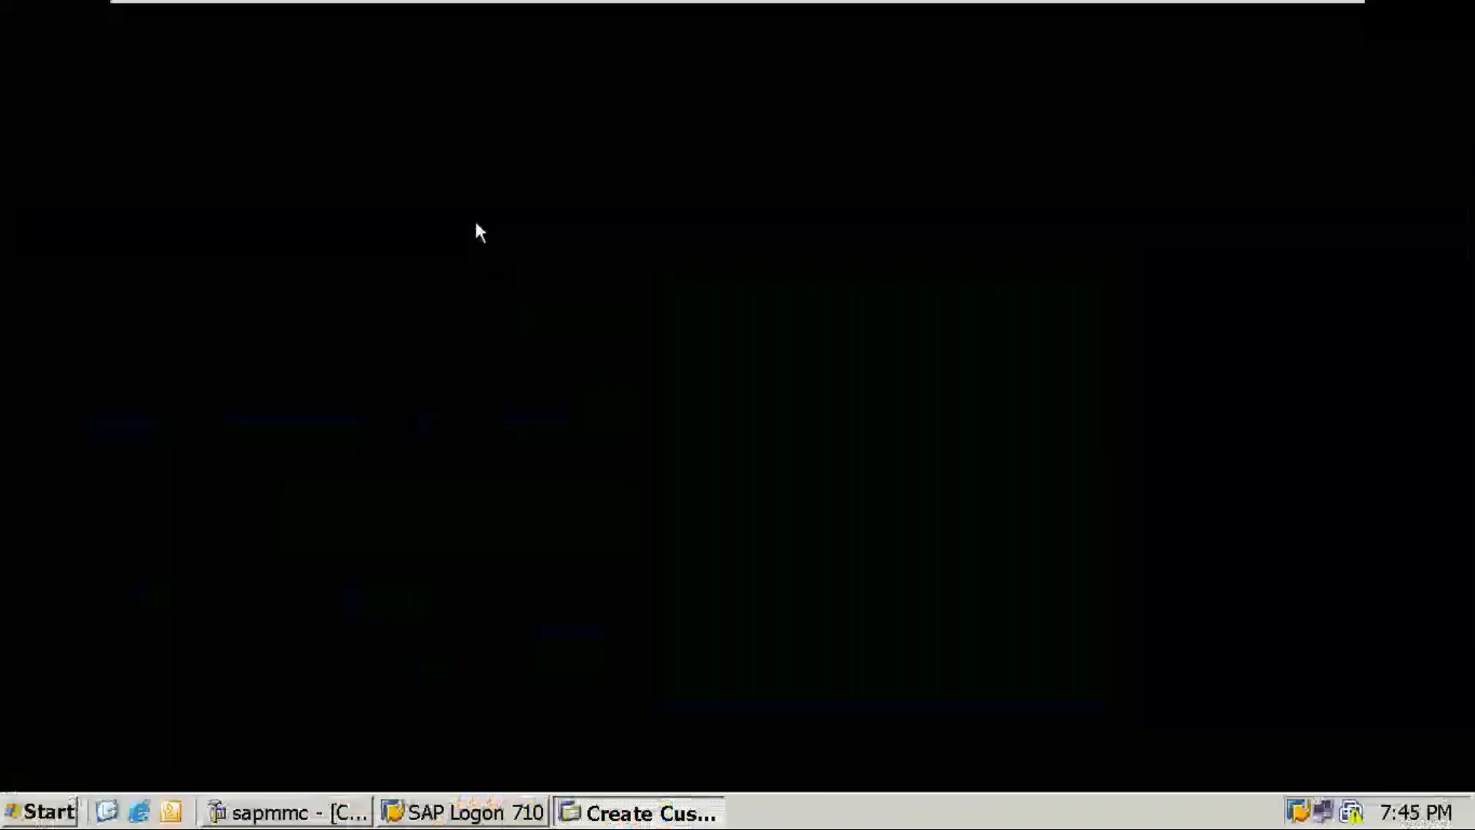
pyautogui.hotkey('ctrl', 's')
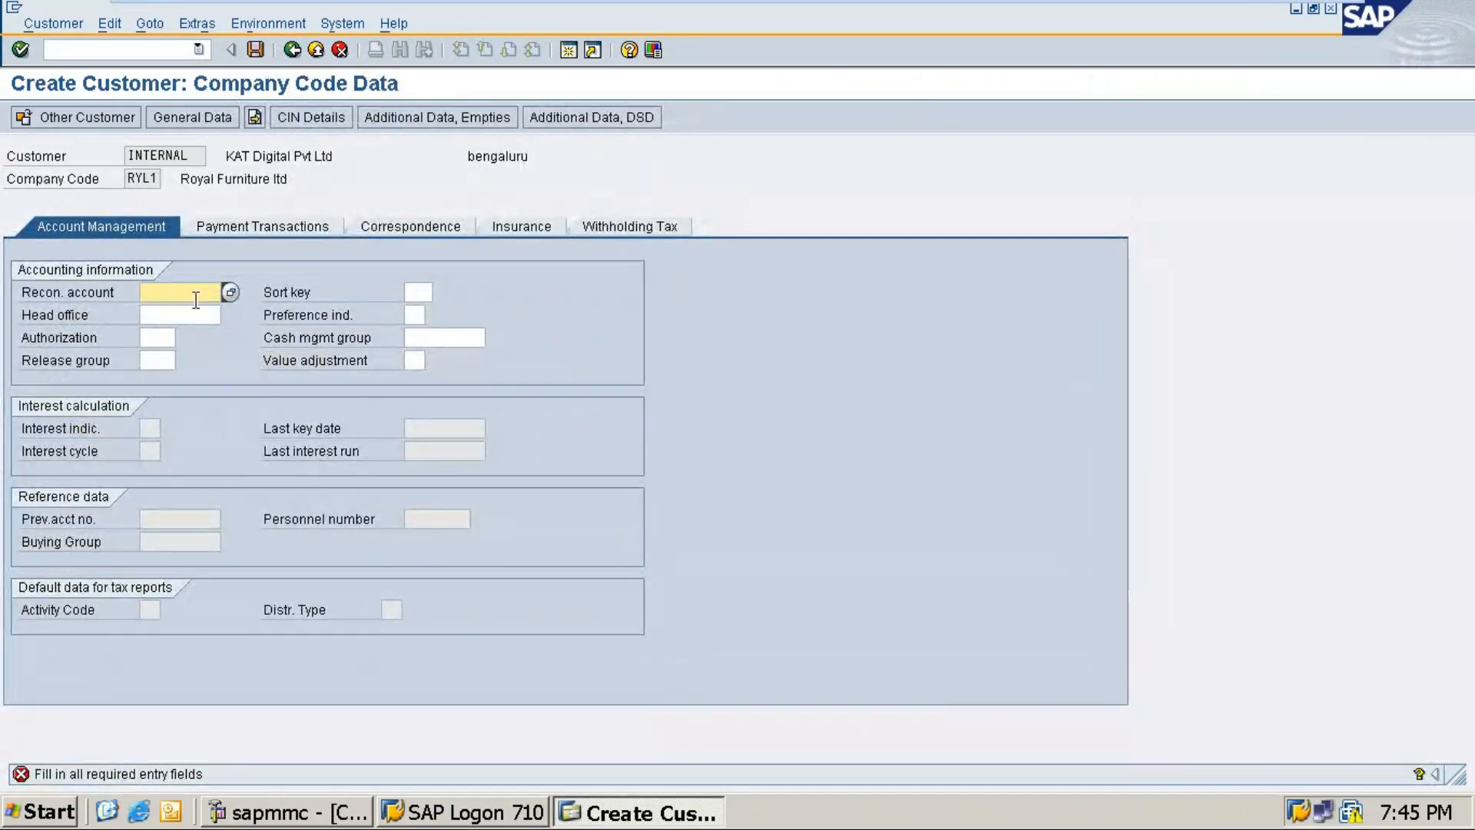
pyautogui.click(229, 291)
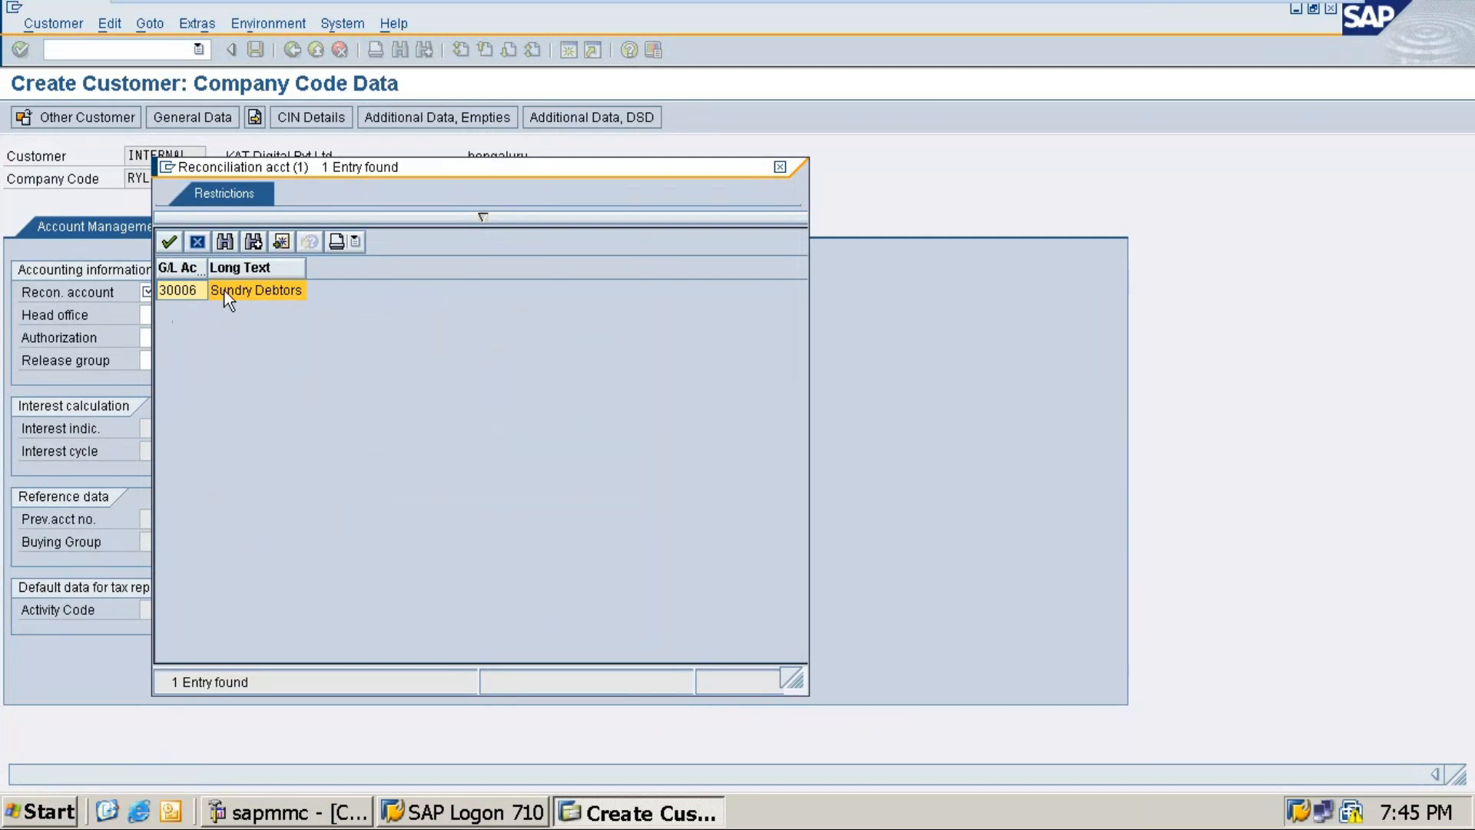
pyautogui.doubleClick(227, 289)
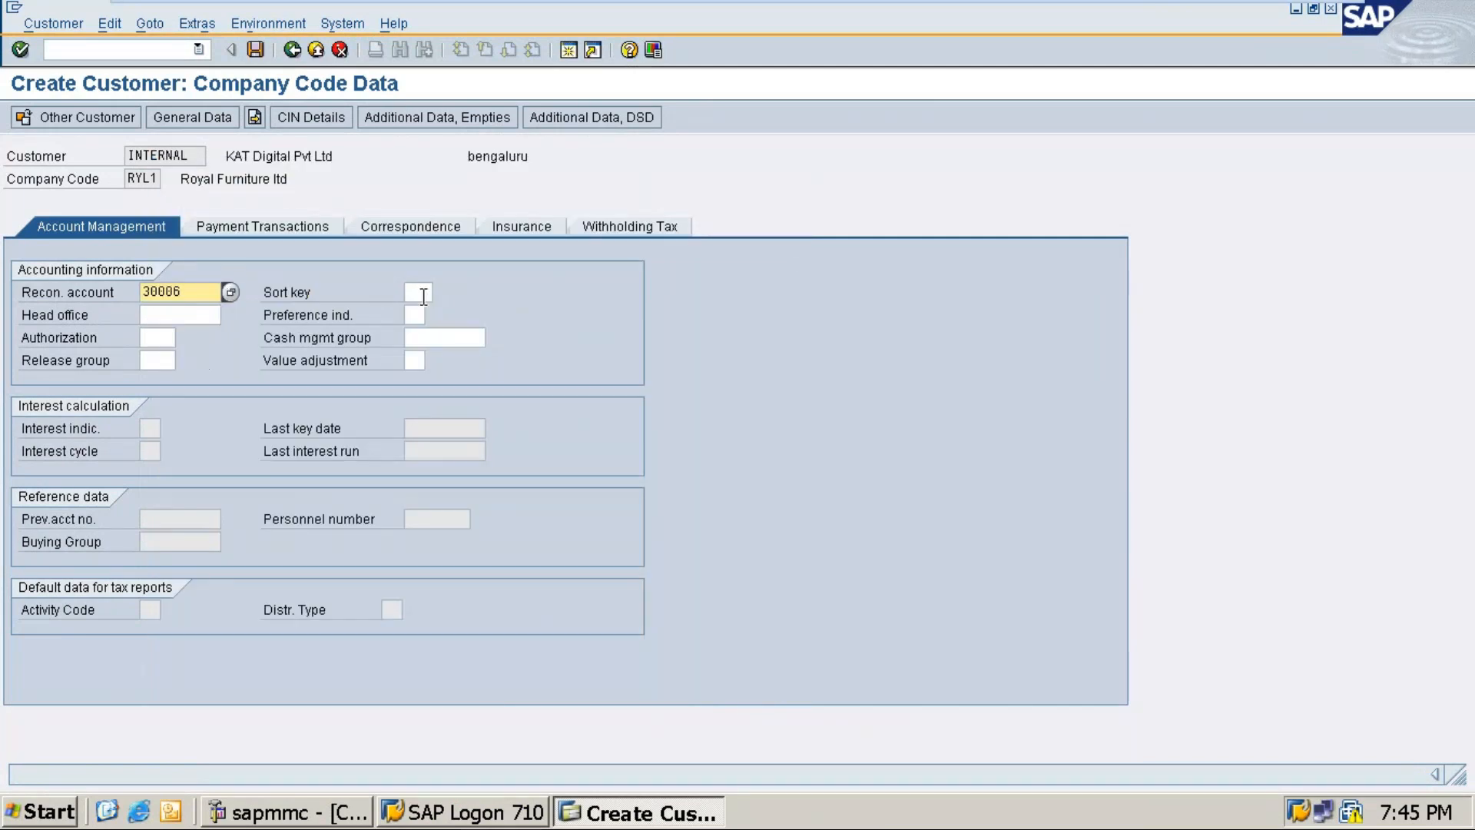
pyautogui.click(423, 295)
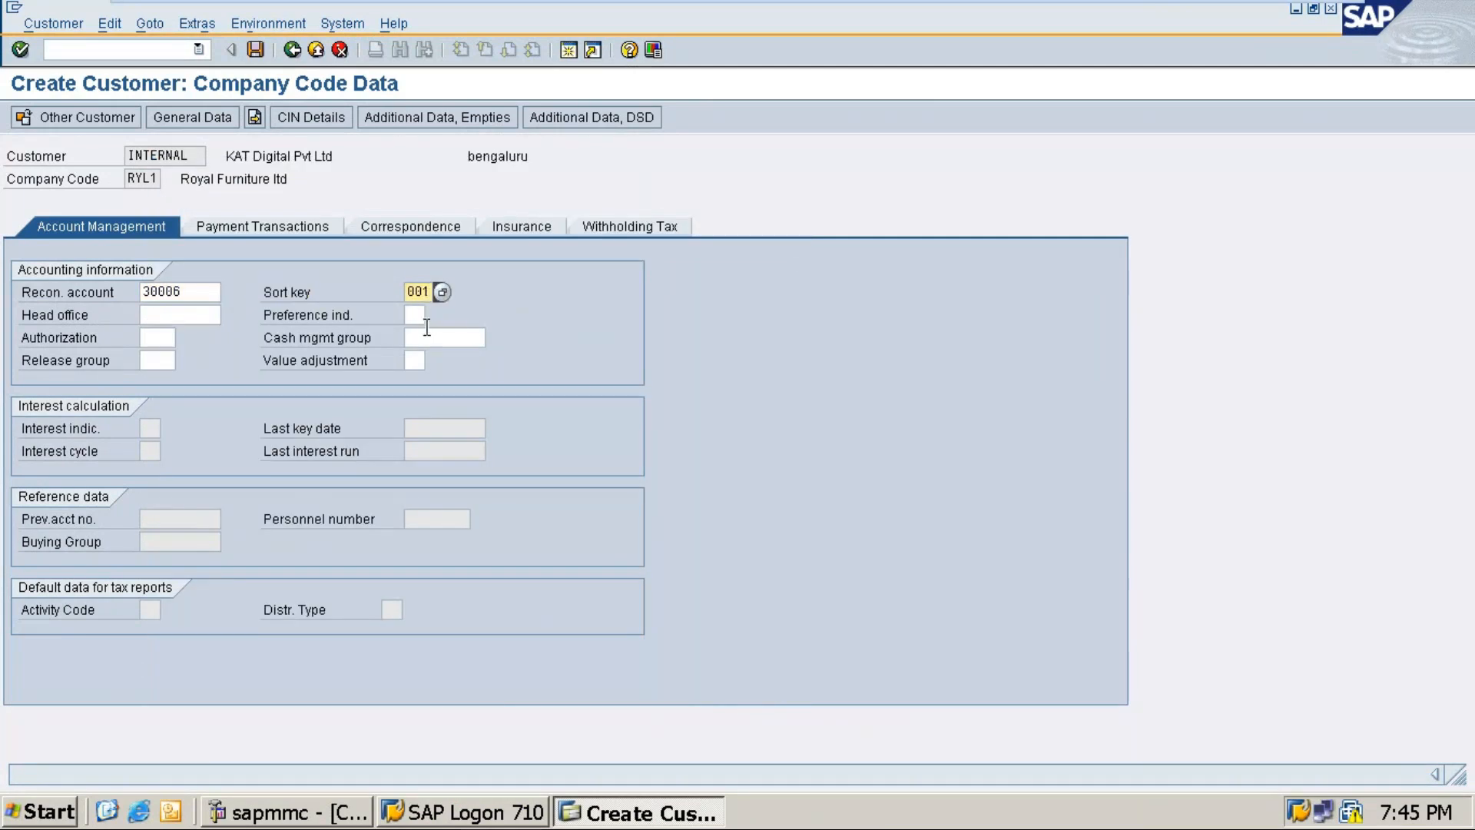
# Step: Set the cash management group to A1 (Domestic payments) after considering E2
pyautogui.click(428, 332)
pyautogui.click(494, 339)
pyautogui.doubleClick(515, 312)
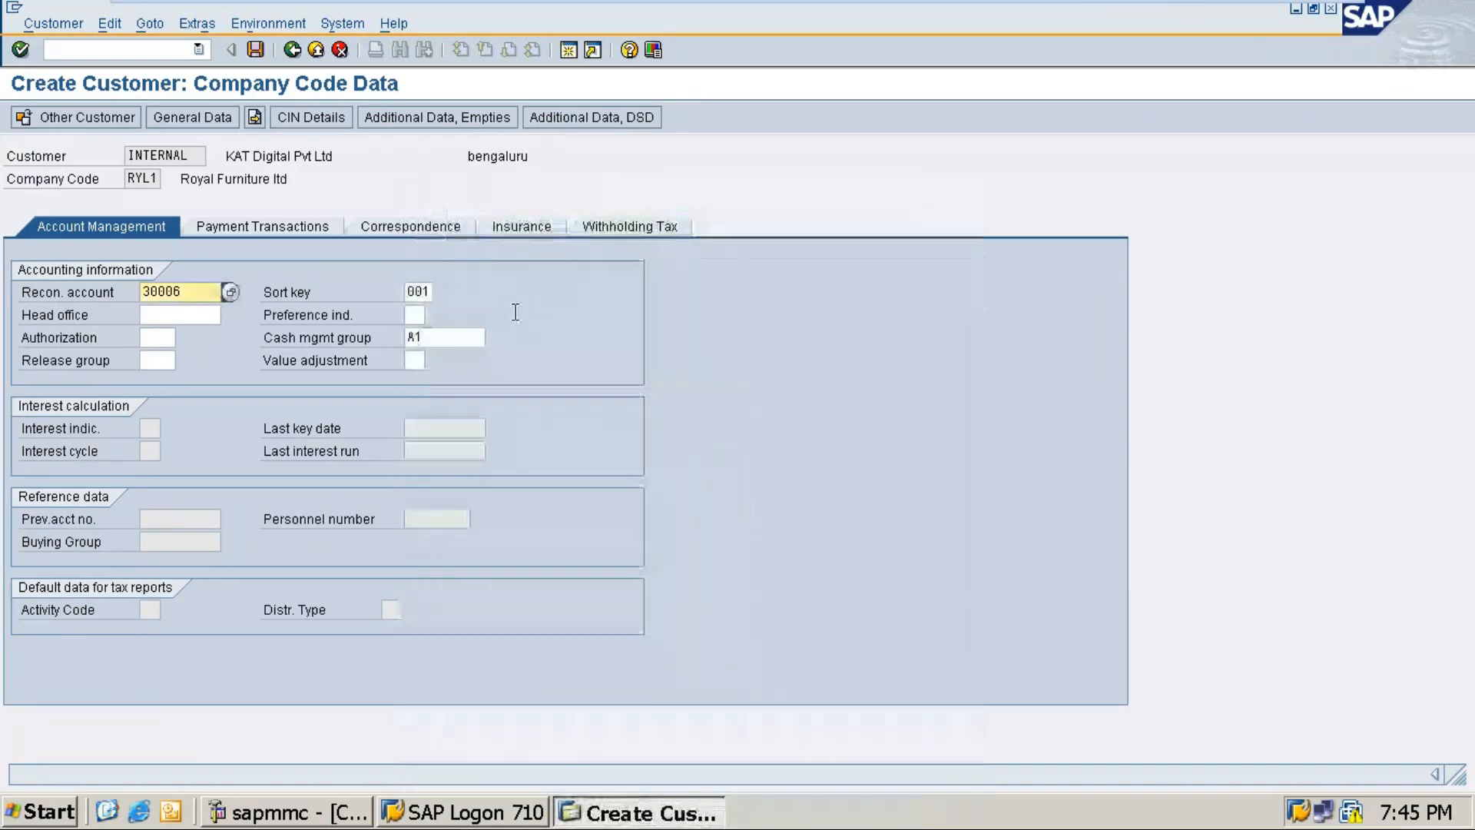
pyautogui.click(486, 338)
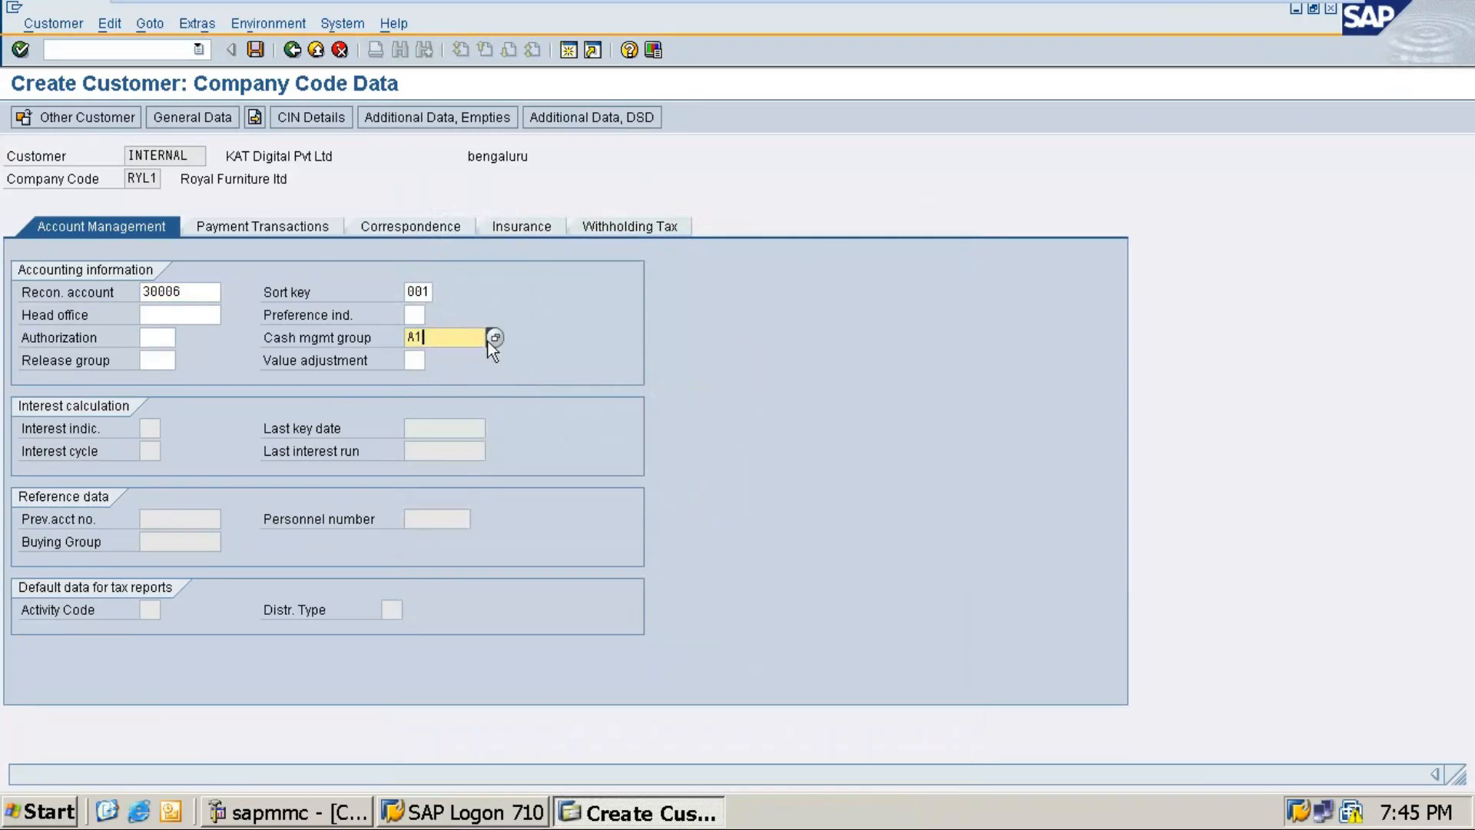
pyautogui.click(495, 338)
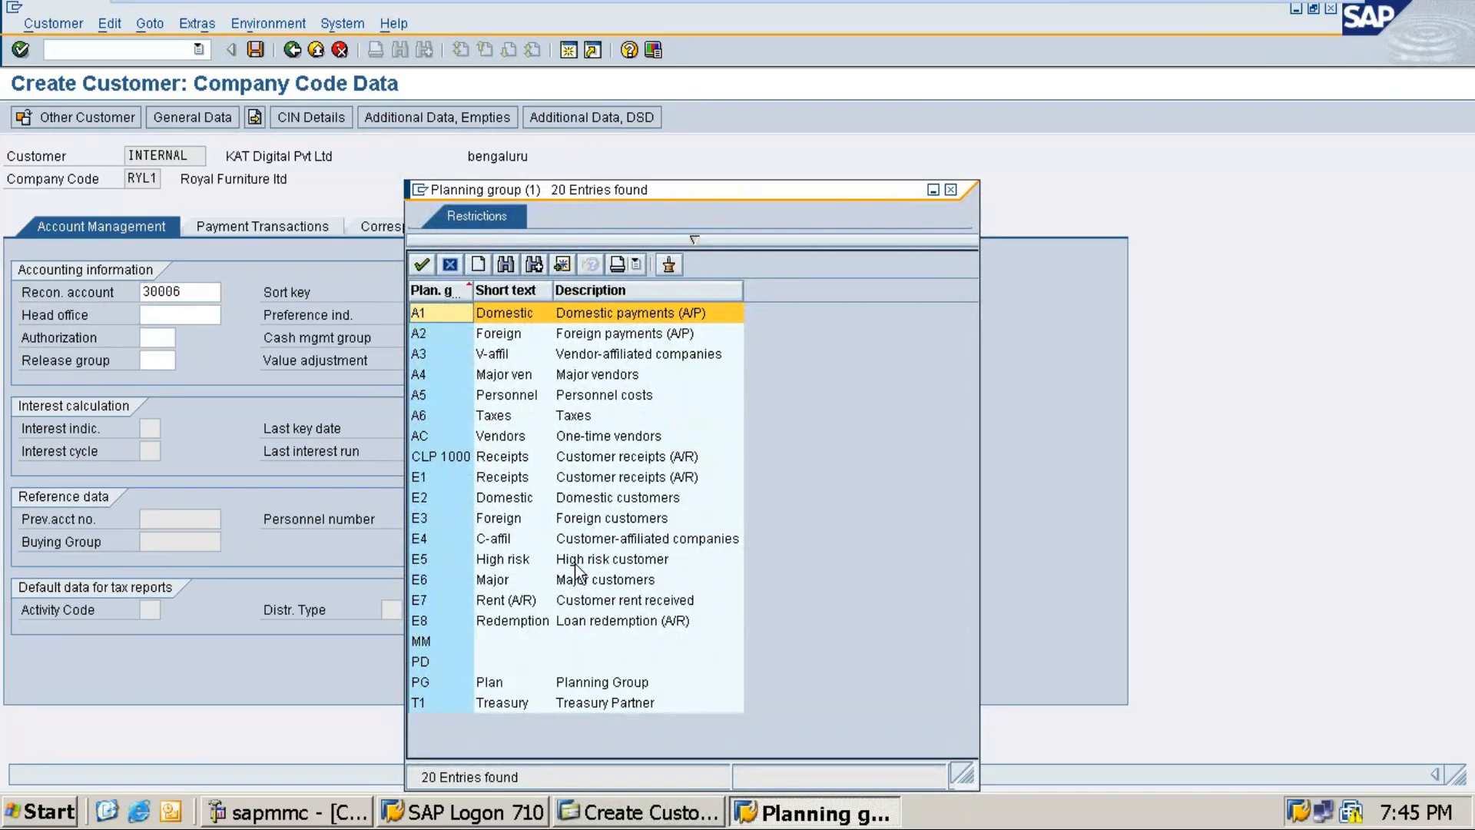
pyautogui.click(526, 500)
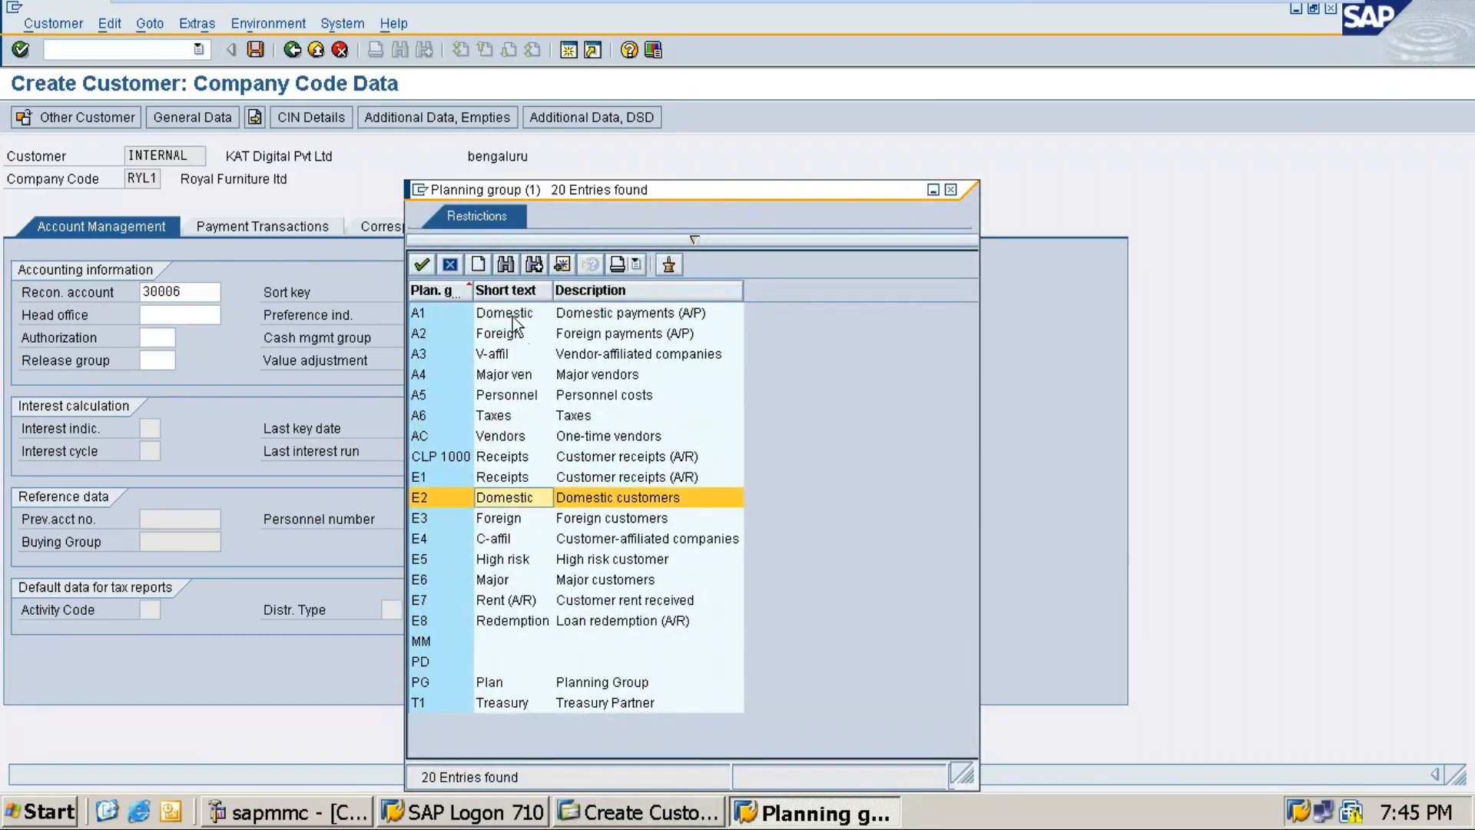
pyautogui.click(472, 311)
pyautogui.doubleClick(471, 312)
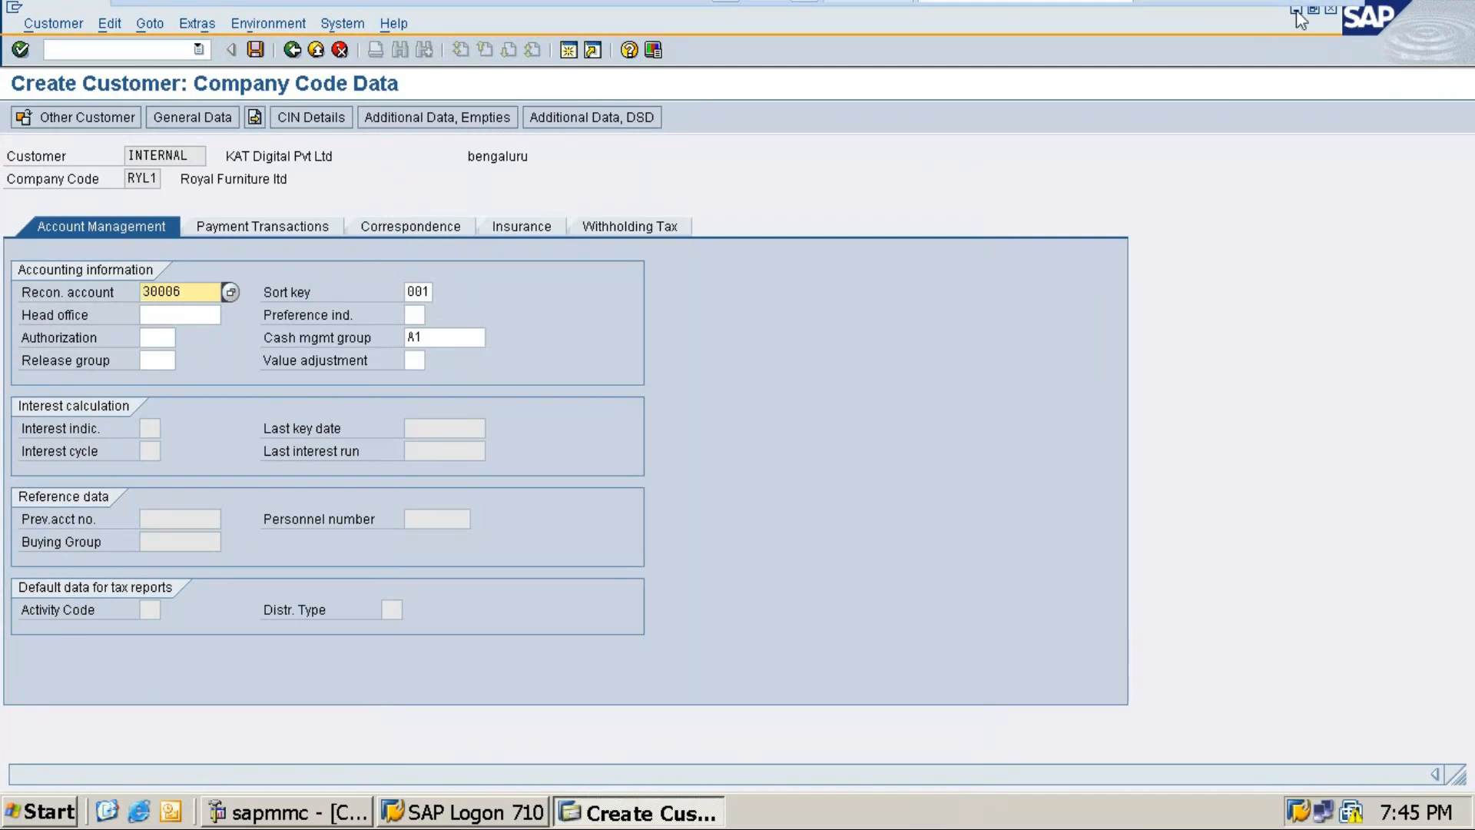
# Step: Snip the SAP Company Code Data screen area and return to the Word notes
pyautogui.moveTo(1298, 2)
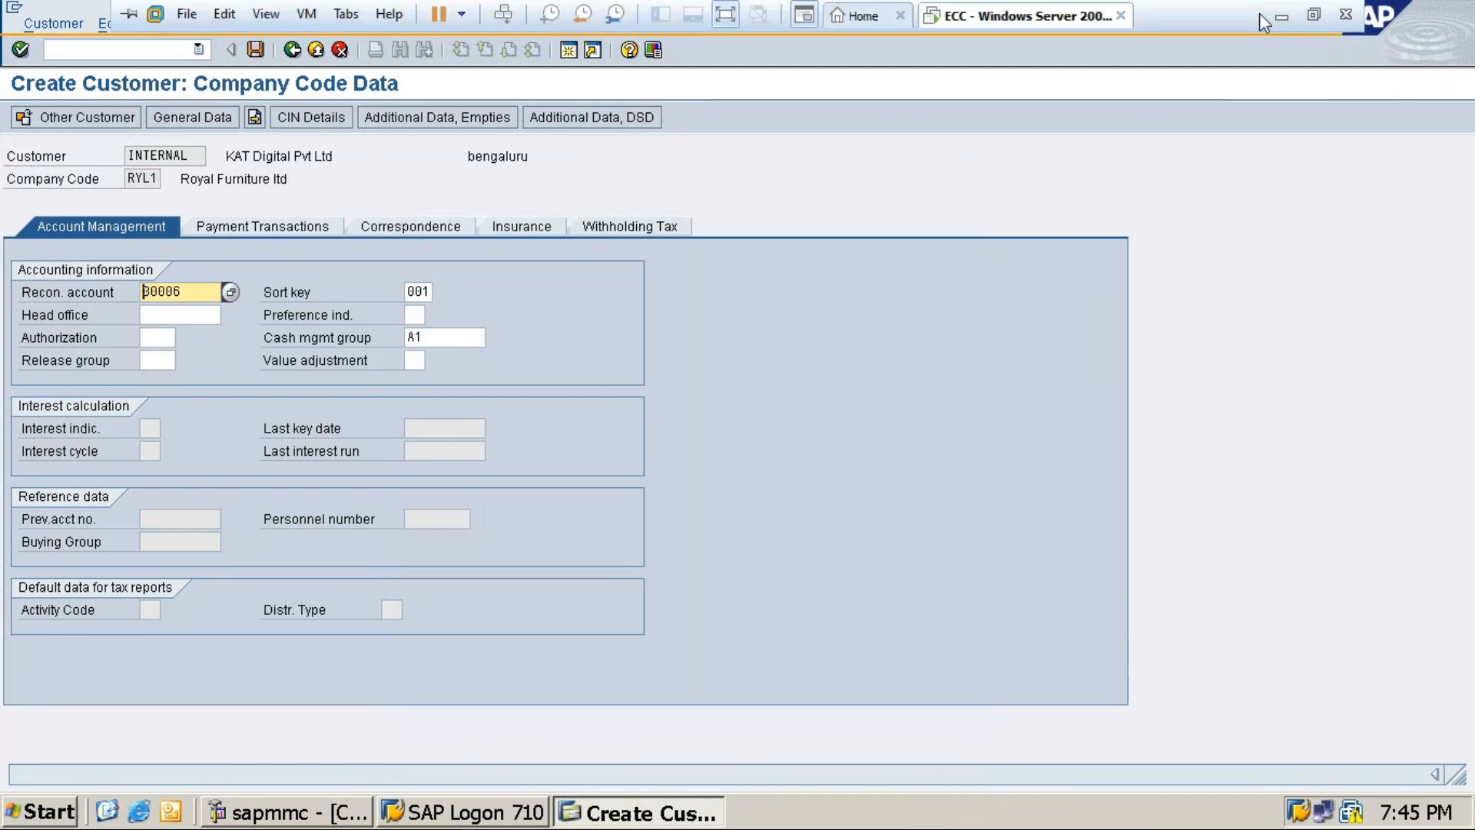
pyautogui.click(1314, 15)
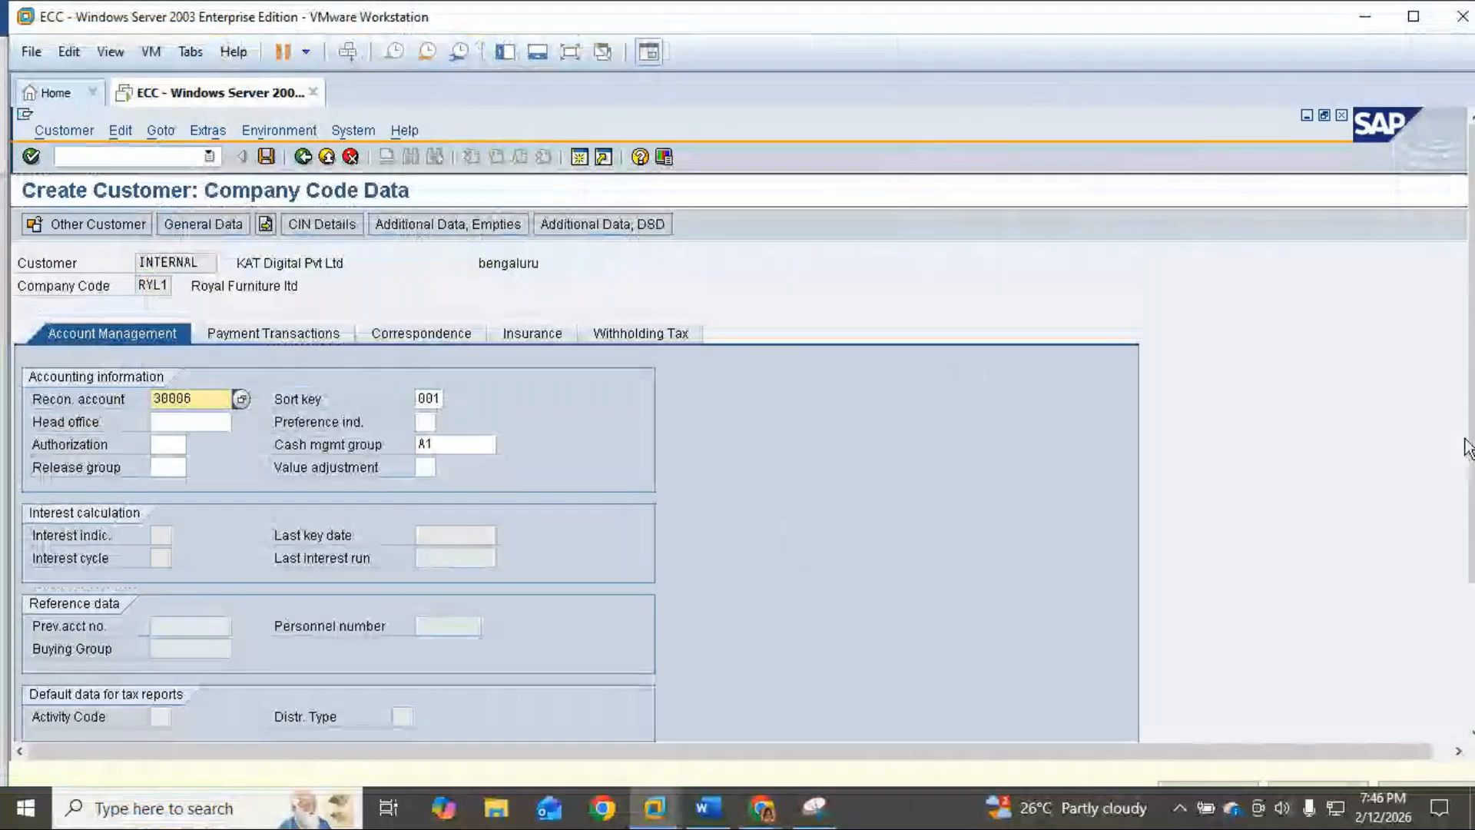
pyautogui.moveTo(1472, 400); pyautogui.dragTo(1471, 439)
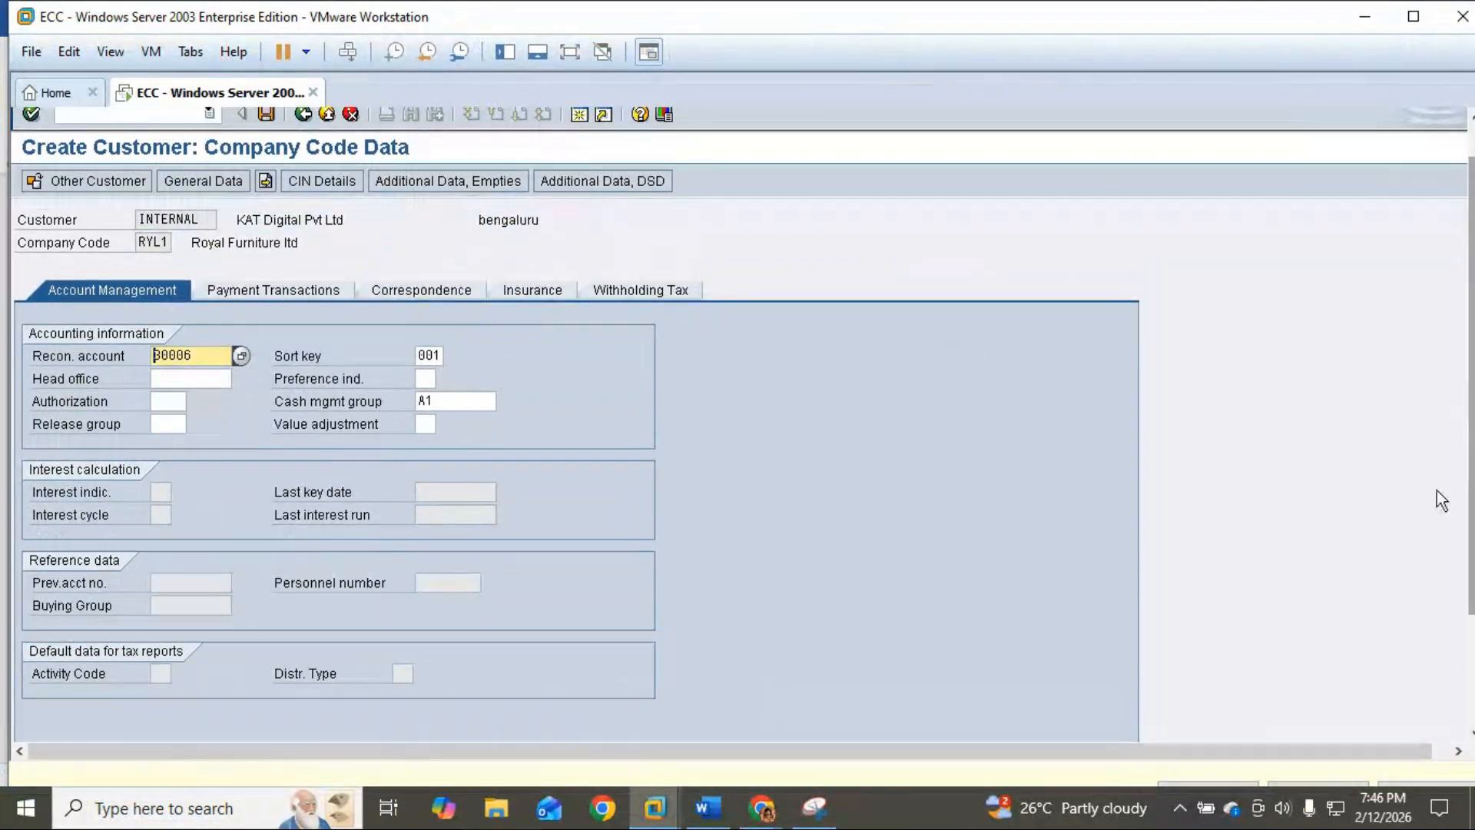
pyautogui.click(815, 808)
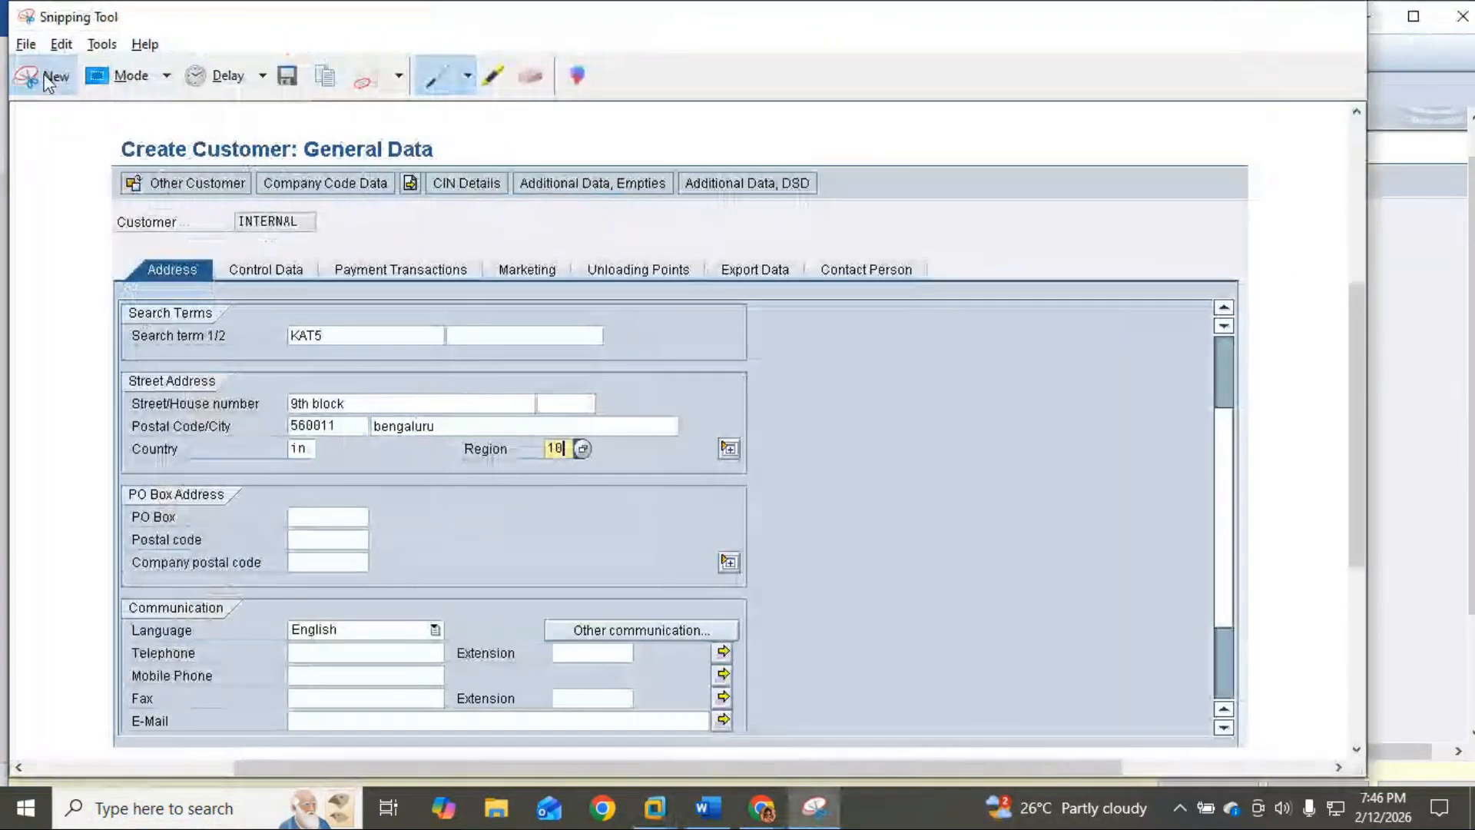
pyautogui.click(46, 79)
pyautogui.moveTo(15, 132); pyautogui.dragTo(766, 550)
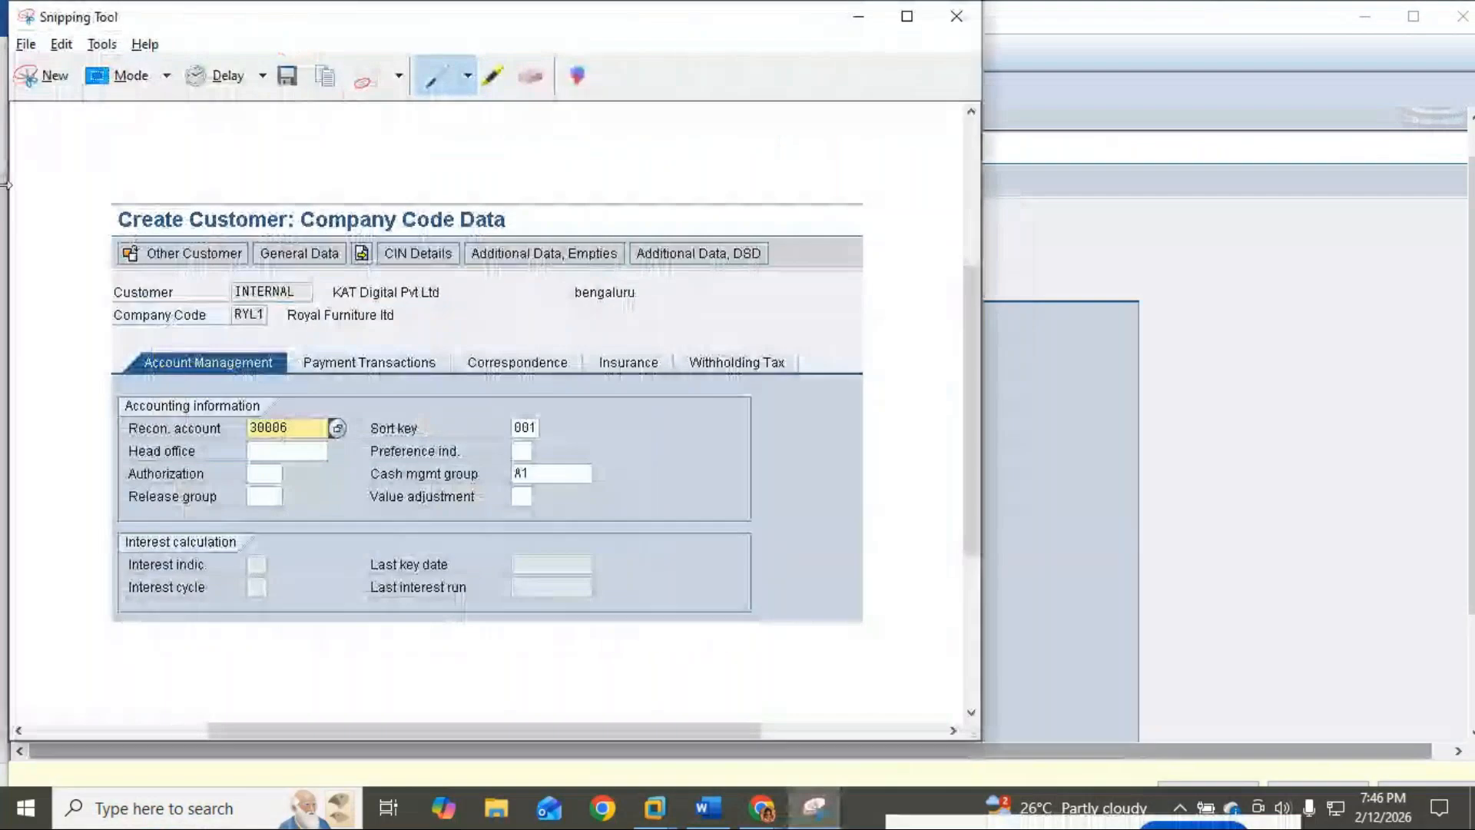
pyautogui.click(708, 807)
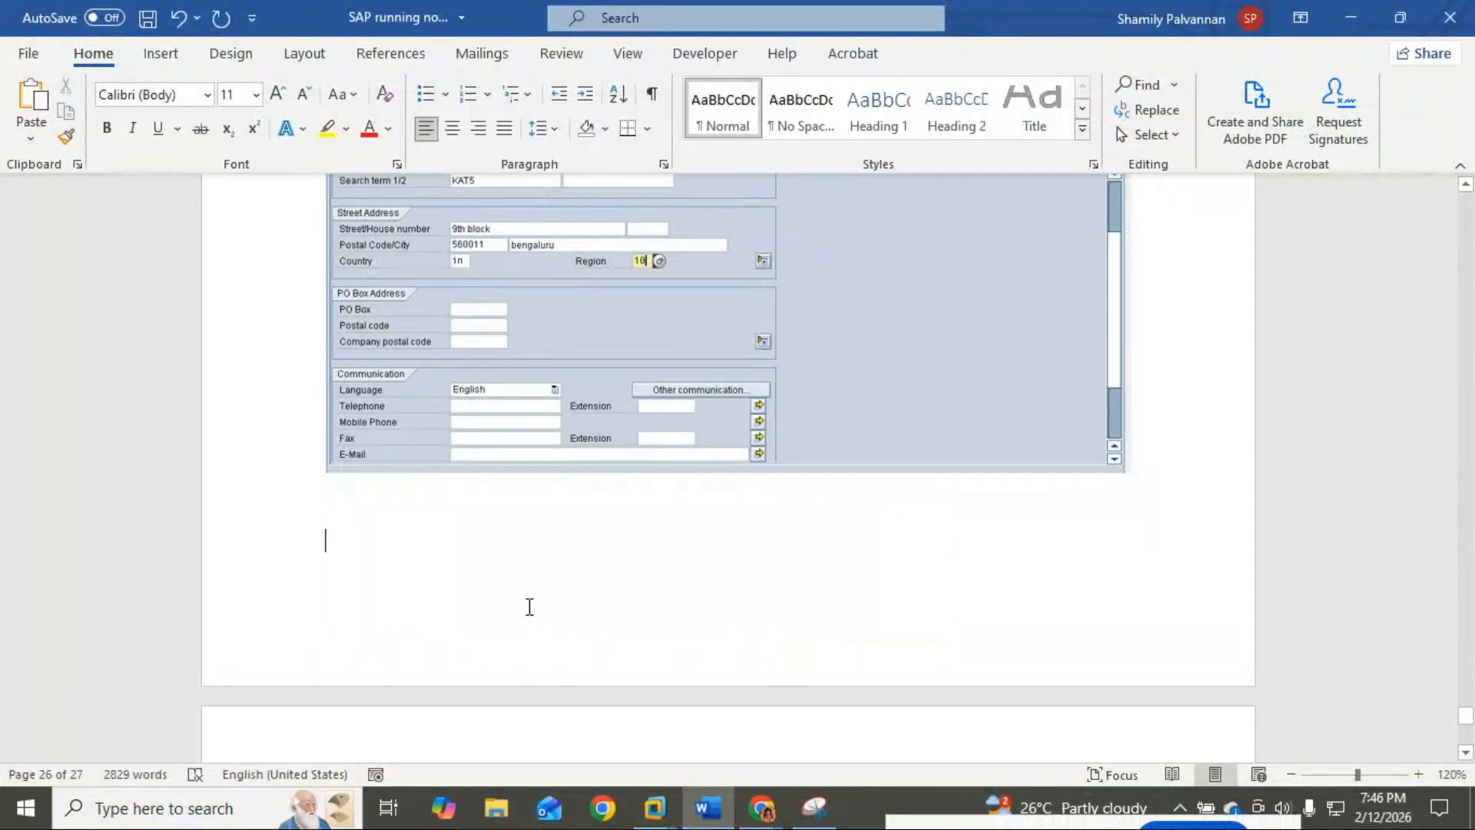
# Step: Replace the blank line with 'Click on Save' and paste the Company Code Data screenshot below
pyautogui.press('BackSpace')
pyautogui.write('Press Ctr')
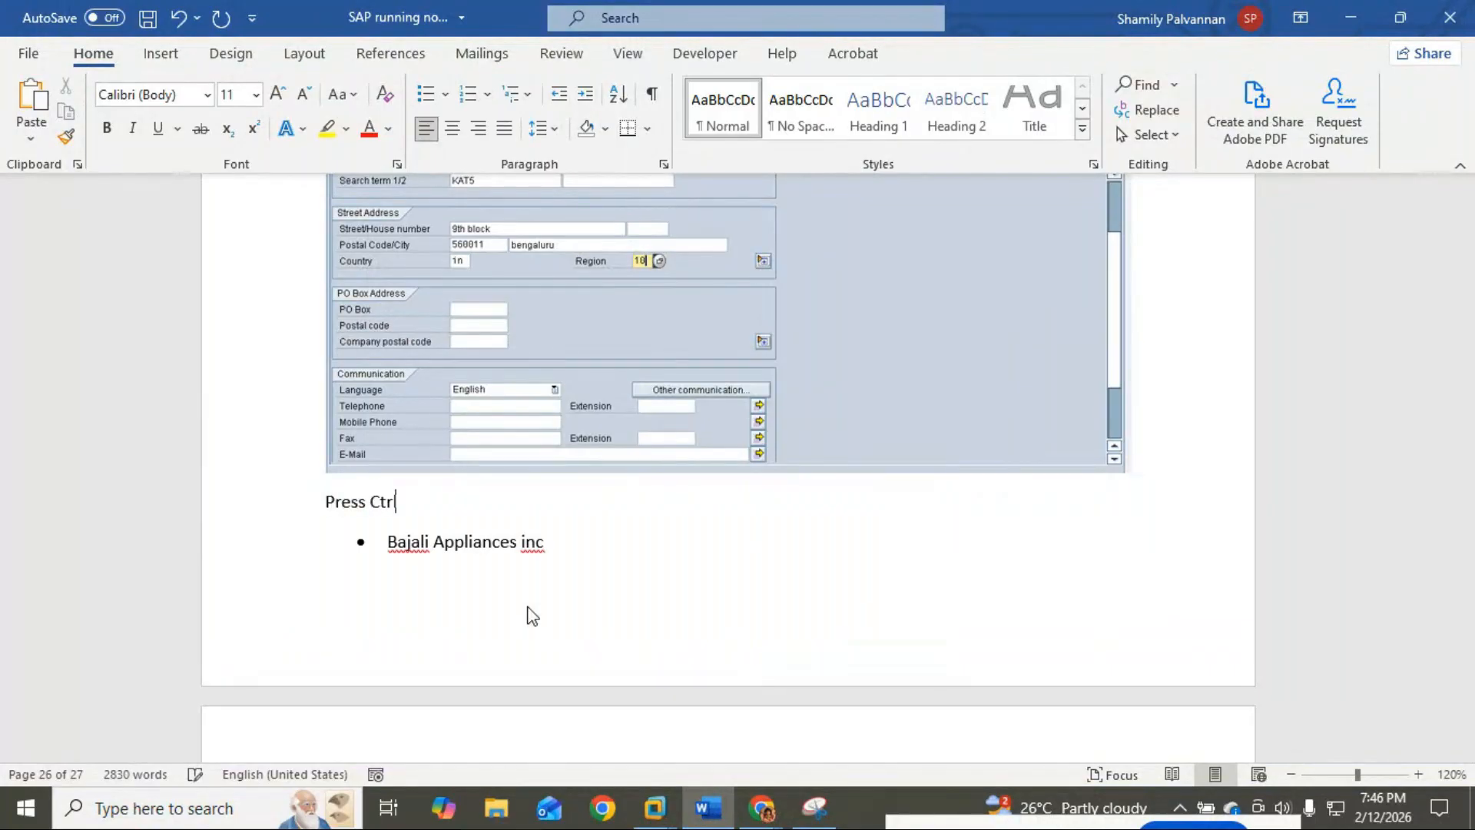
pyautogui.write('l')
pyautogui.press('BackSpace')
pyautogui.press('BackSpace')
pyautogui.press('BackSpace')
pyautogui.press('BackSpace')
pyautogui.press('BackSpace')
pyautogui.press('BackSpace')
pyautogui.press('BackSpace')
pyautogui.press('BackSpace')
pyautogui.write('Click on Save')
pyautogui.press('Return')
pyautogui.hotkey('ctrl', 'v')
# Step: Add the line 'Now again Save' below the screenshot and close Snipping Tool
pyautogui.scroll(-2, 527, 607)
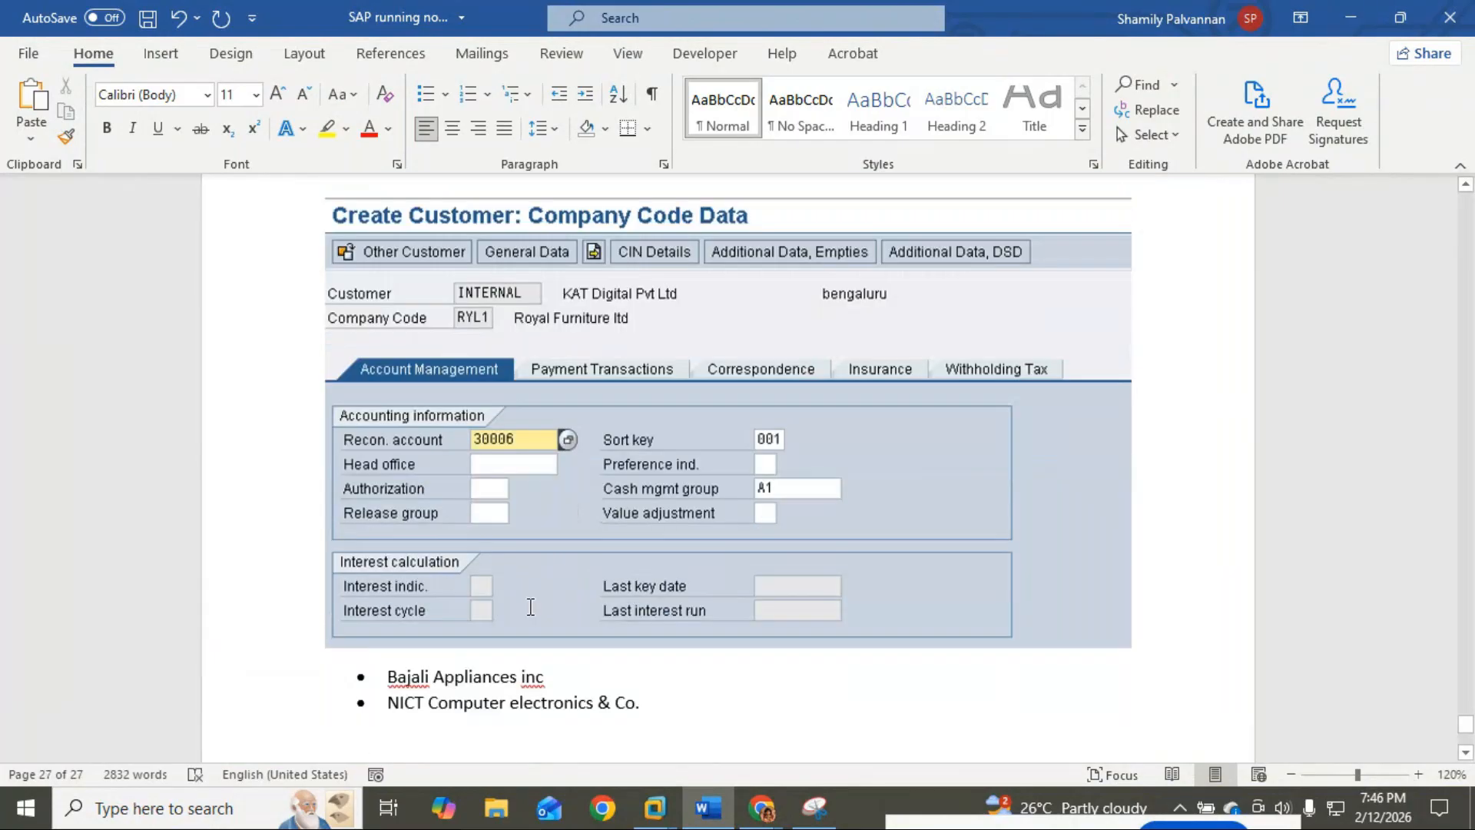
pyautogui.press('Return')
pyautogui.write('Now agai')
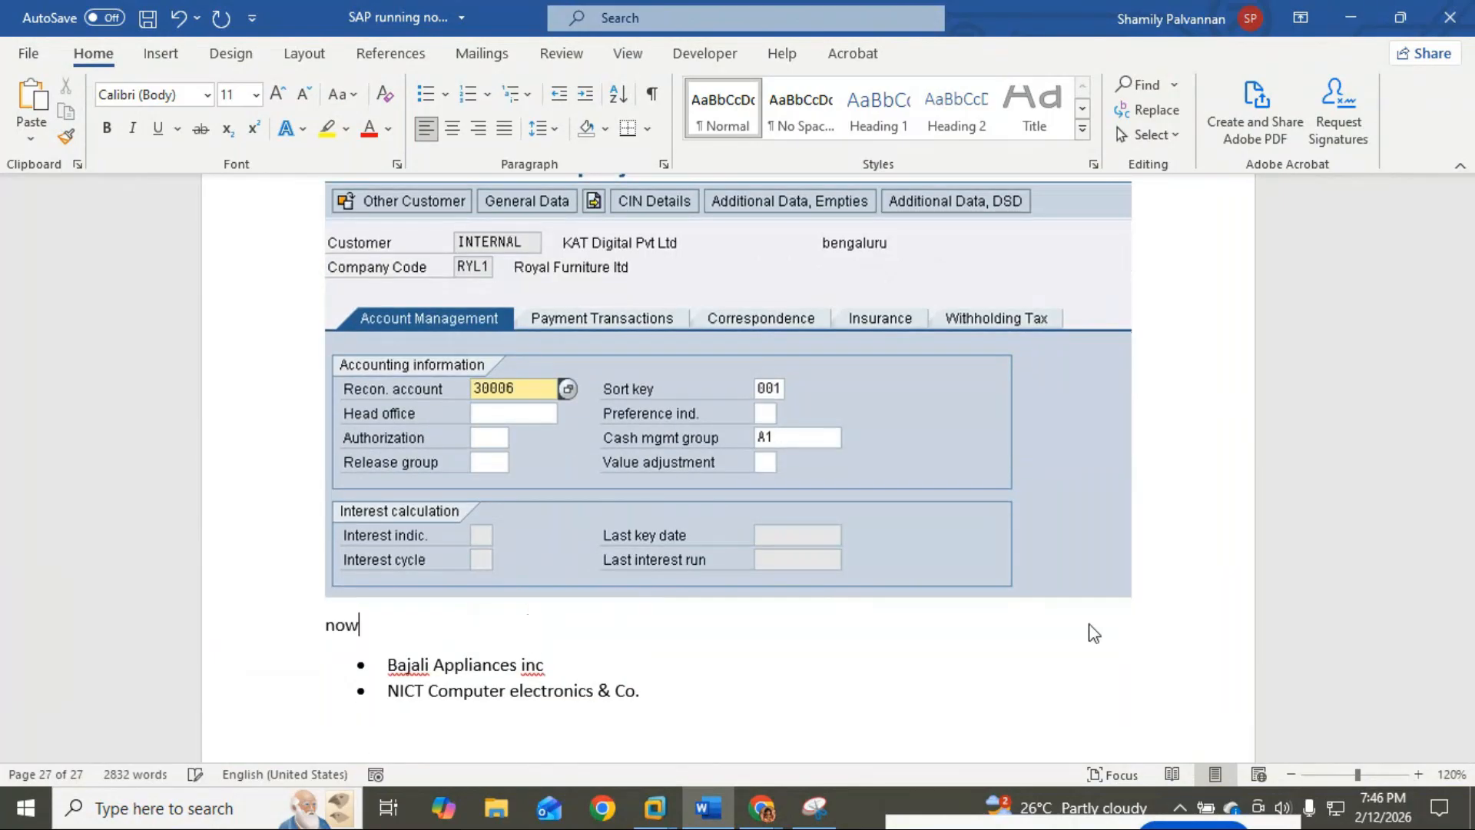
pyautogui.write('n Savr')
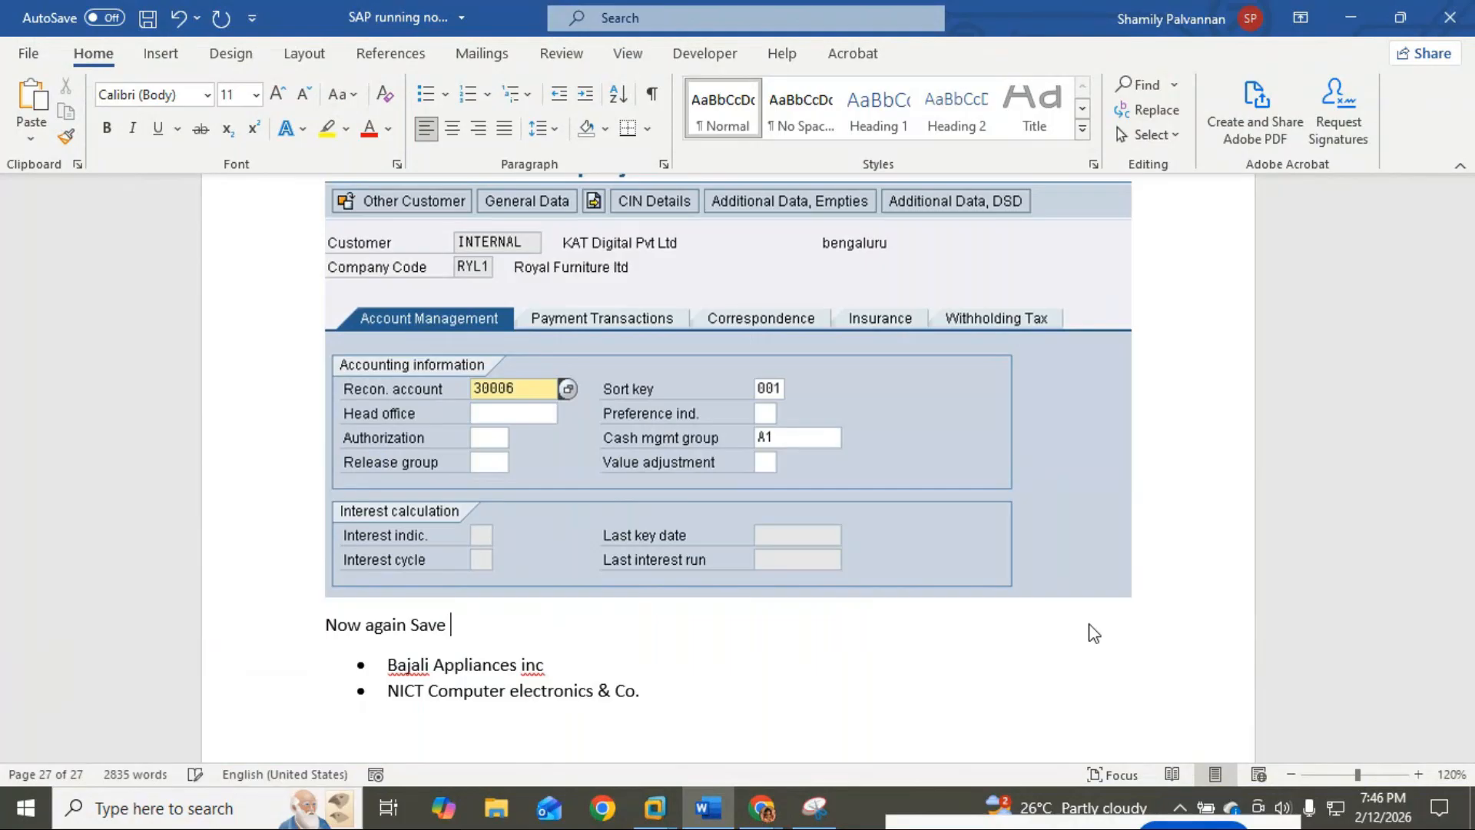
pyautogui.hotkey('alt', 'Tab')
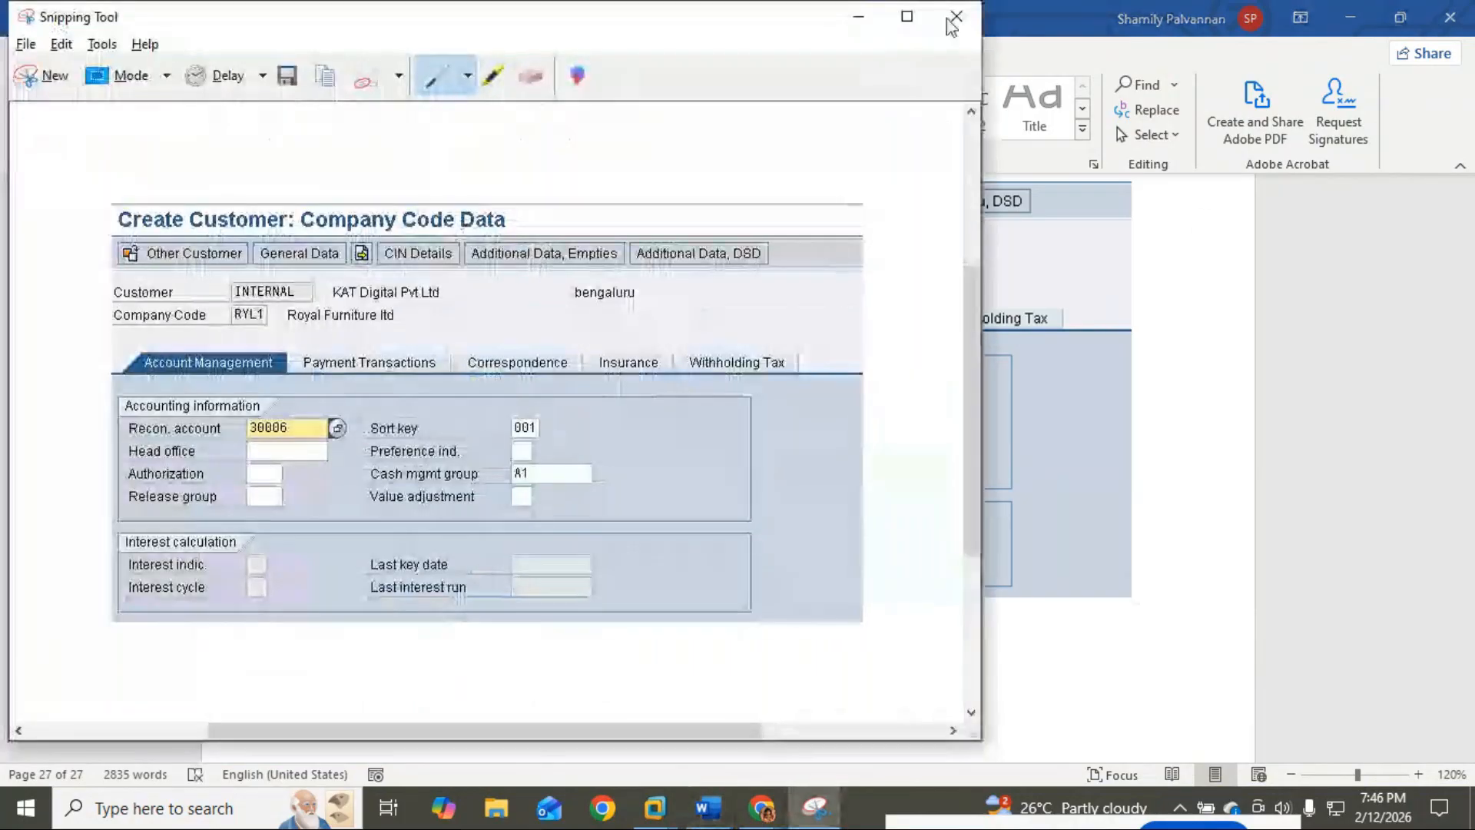
pyautogui.click(709, 808)
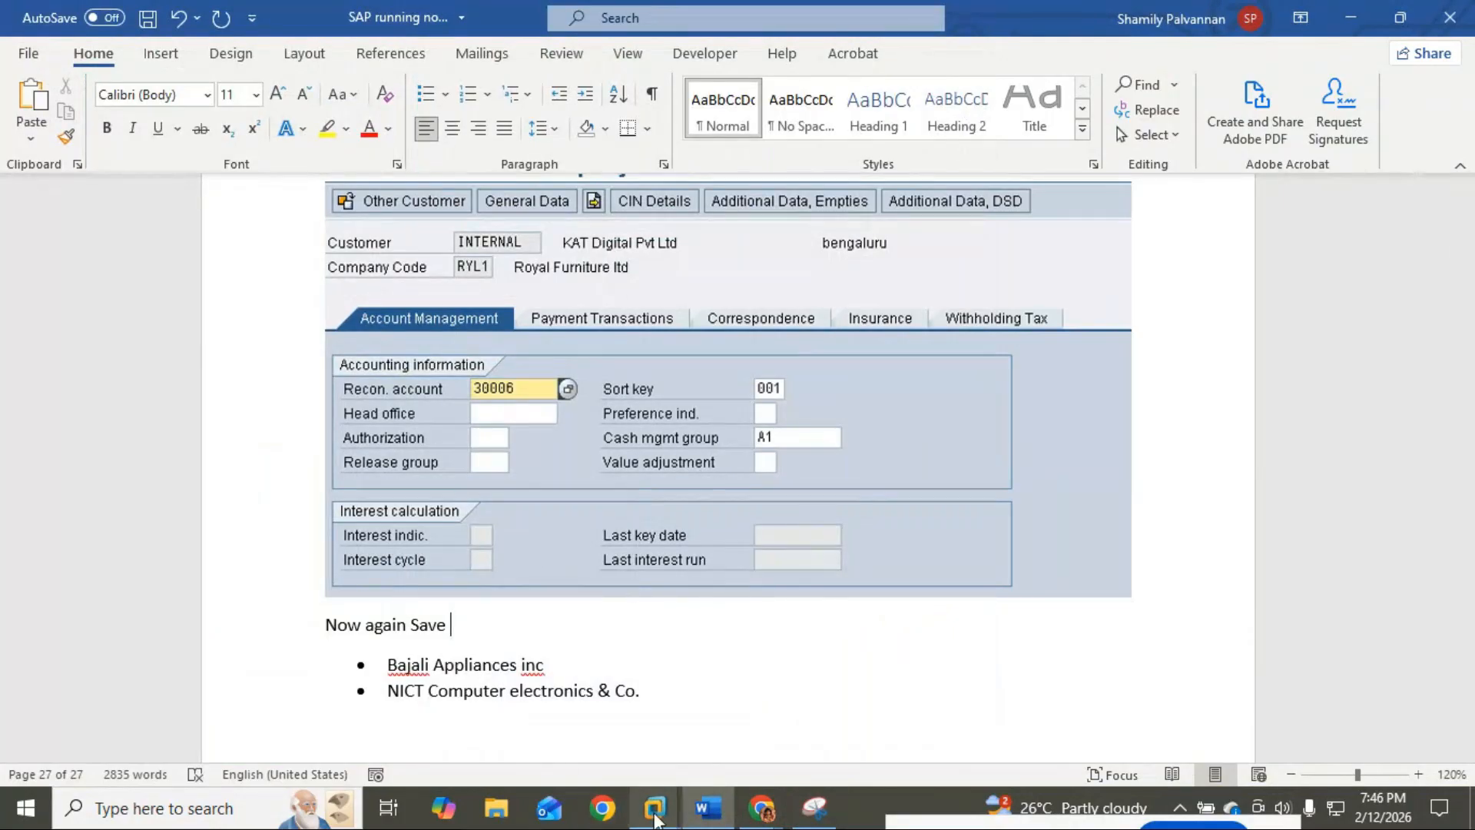
# Step: Save the KAT Digital customer in the full-screen SAP virtual machine
pyautogui.moveTo(655, 806)
pyautogui.click(736, 711)
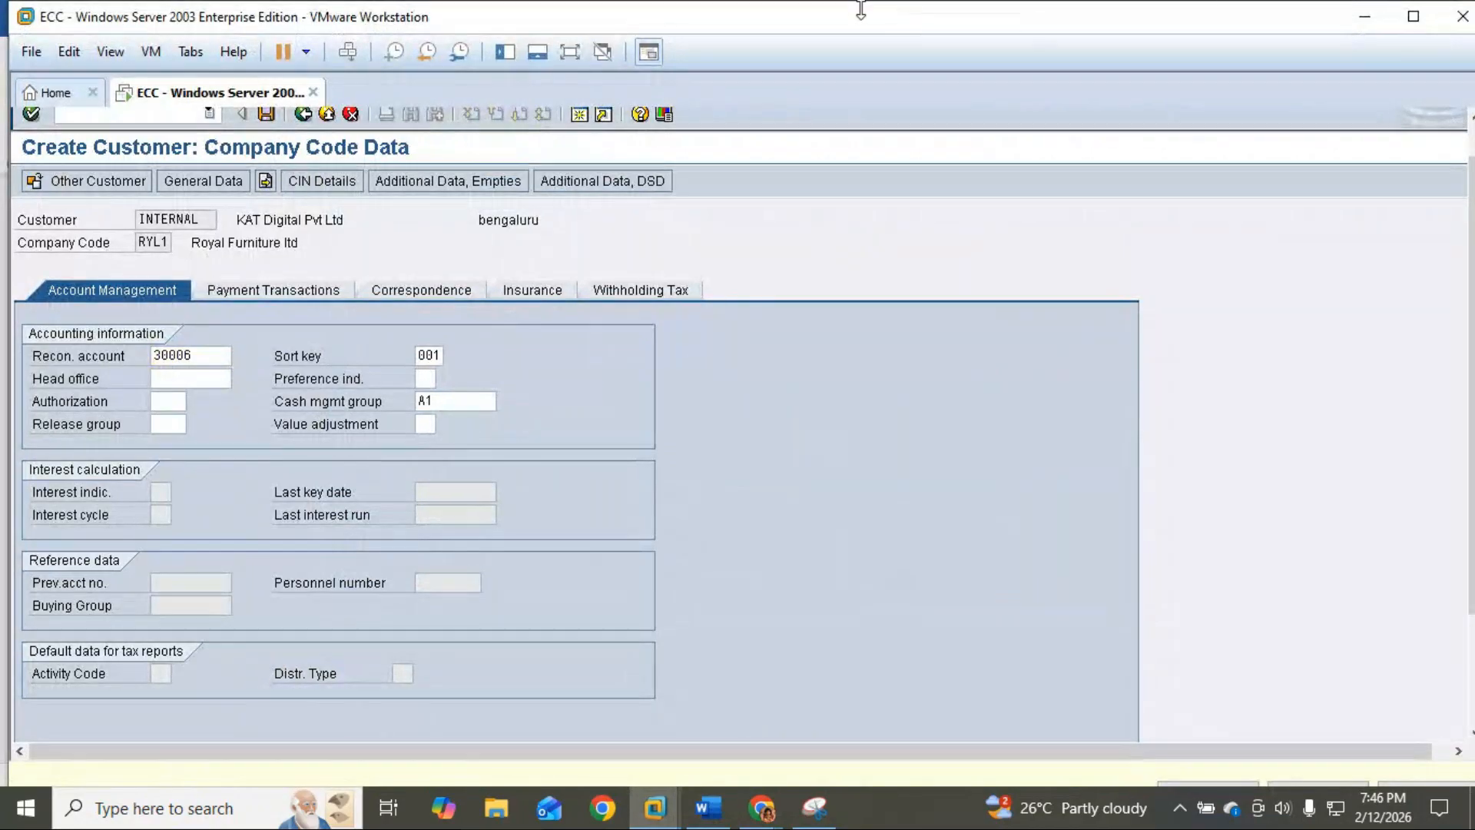
pyautogui.click(570, 54)
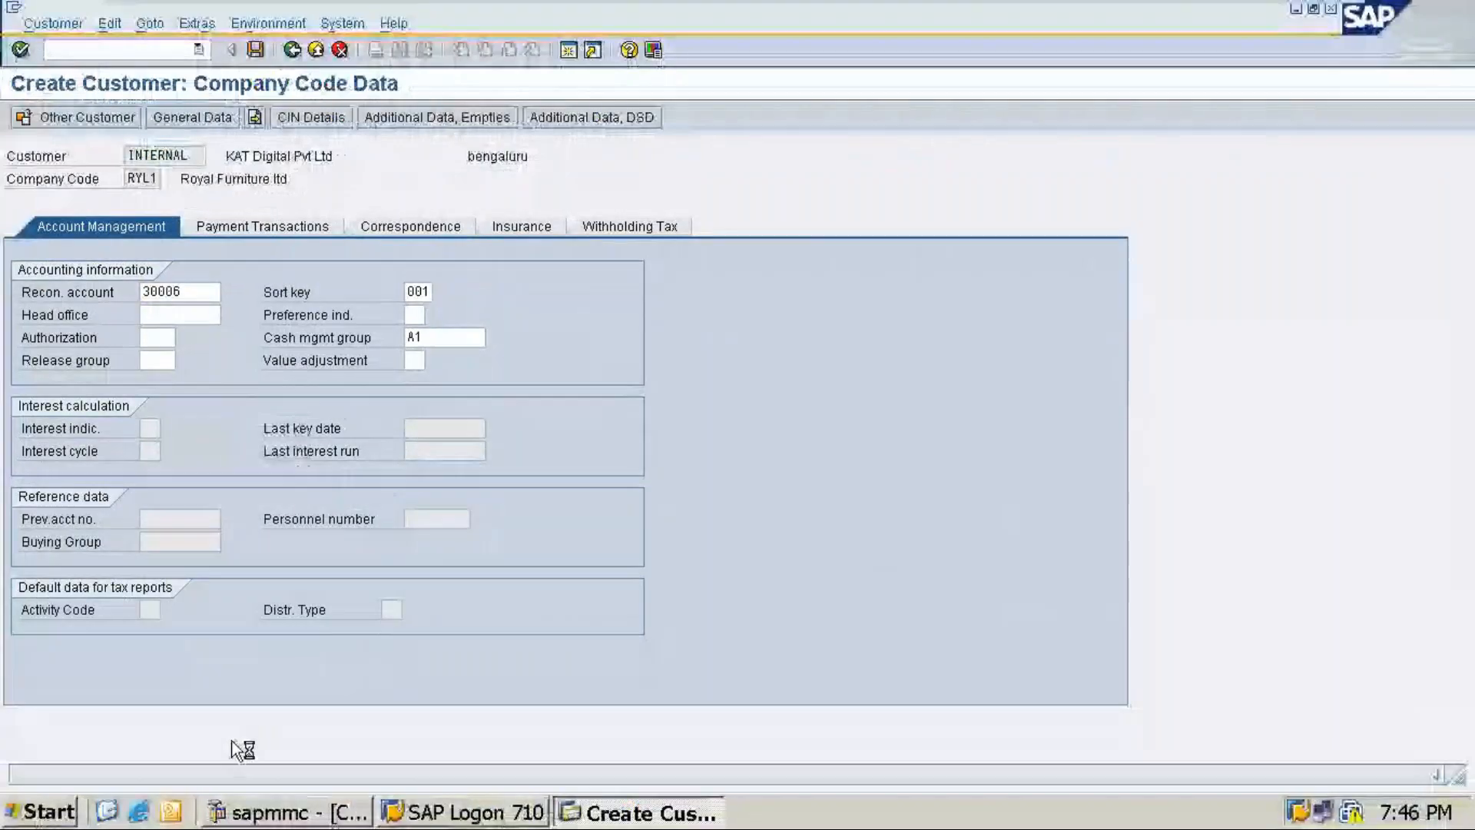
pyautogui.hotkey('ctrl', 's')
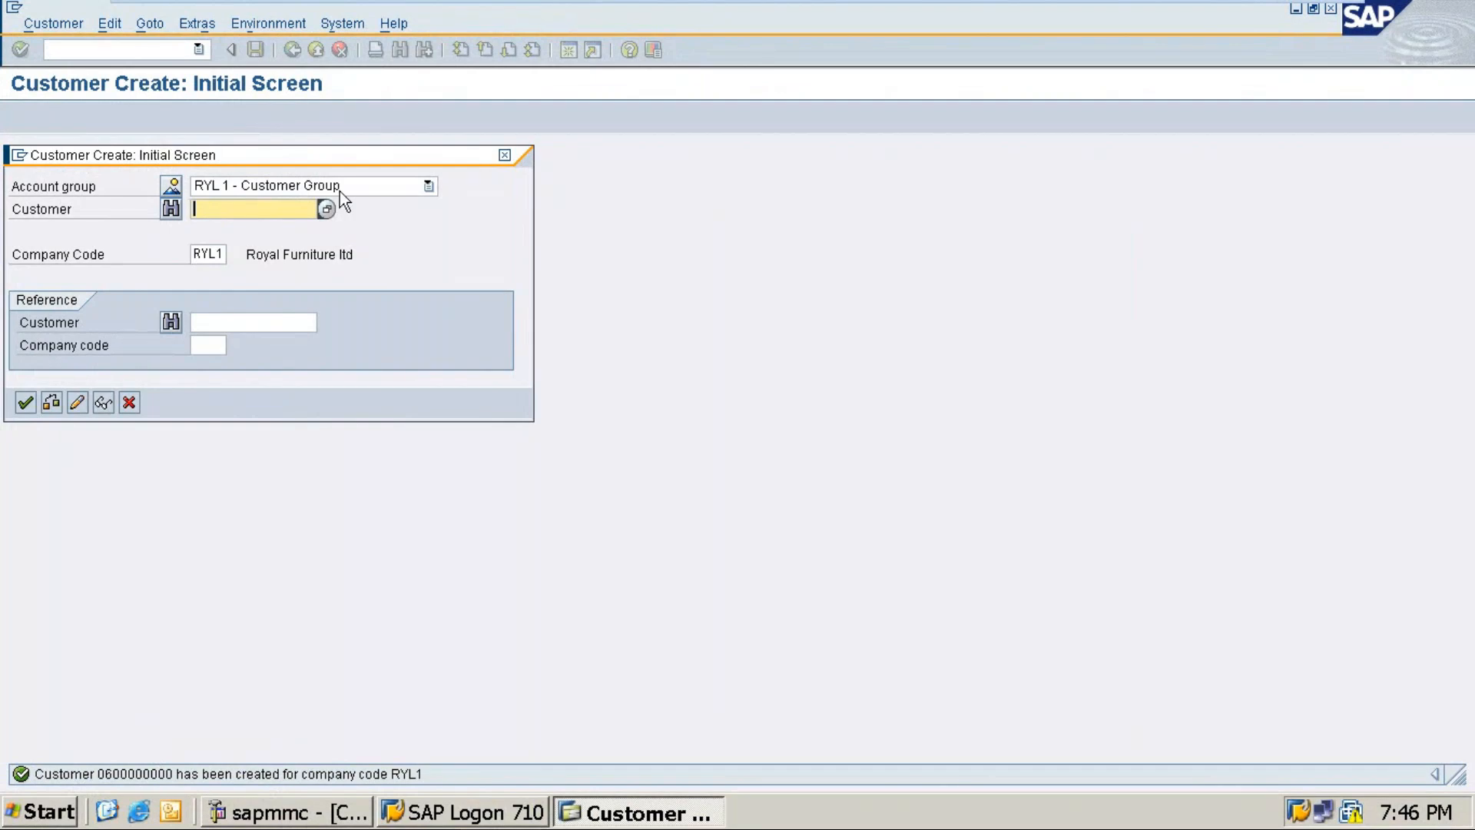
# Step: Continue to a new customer and set its title to Company
pyautogui.click(26, 403)
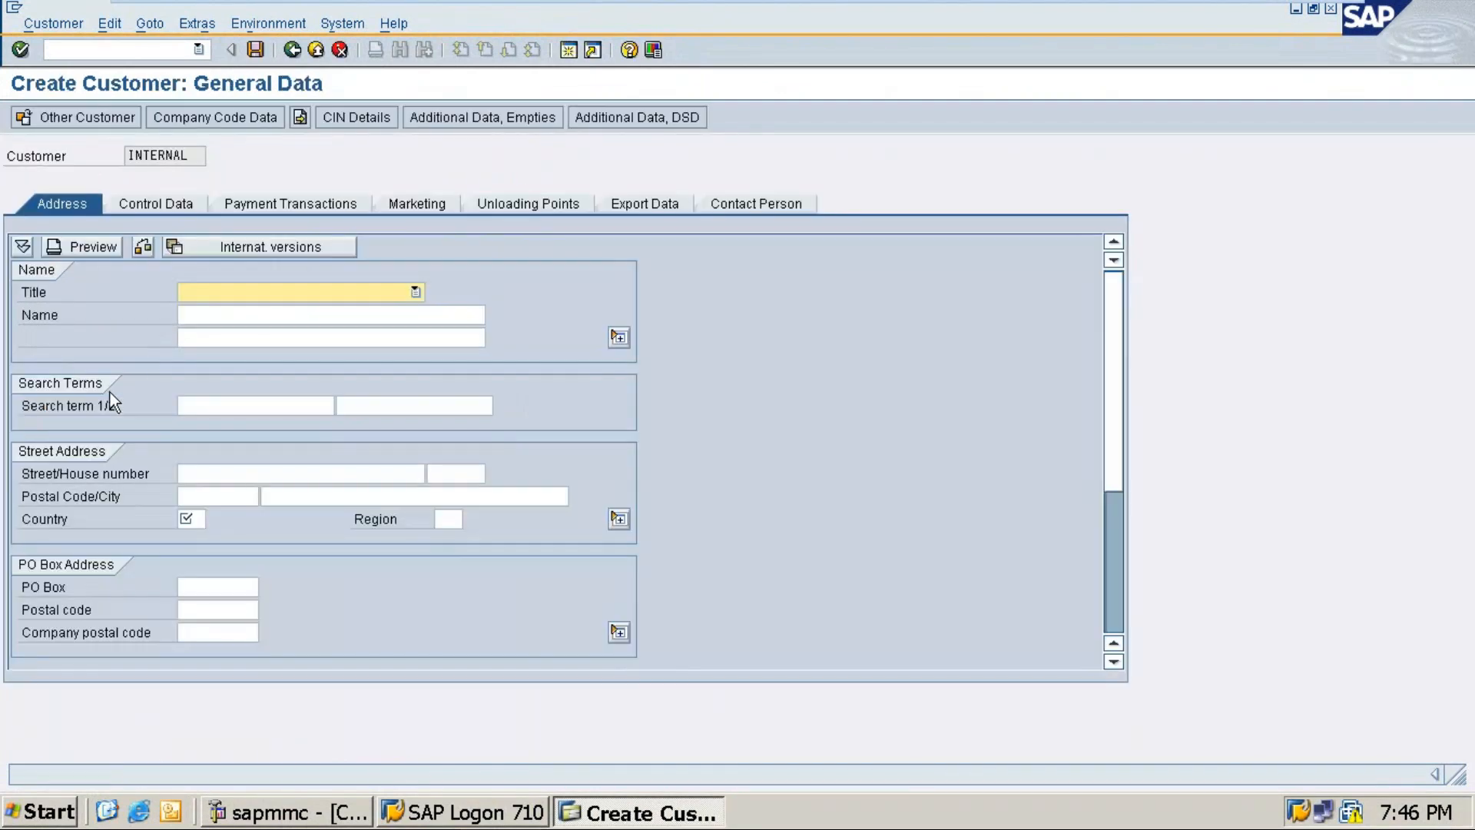
pyautogui.click(415, 291)
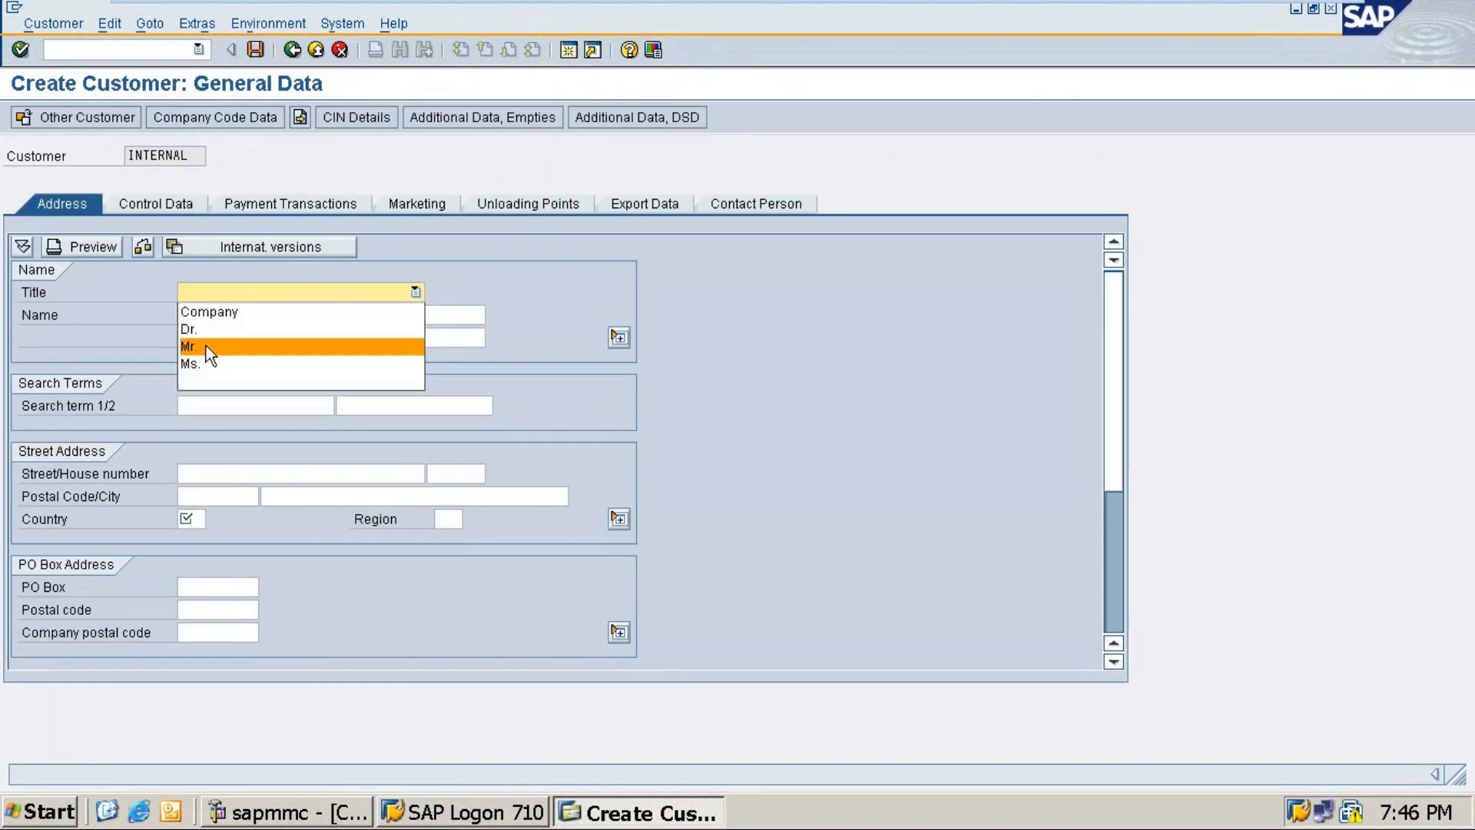
pyautogui.click(209, 311)
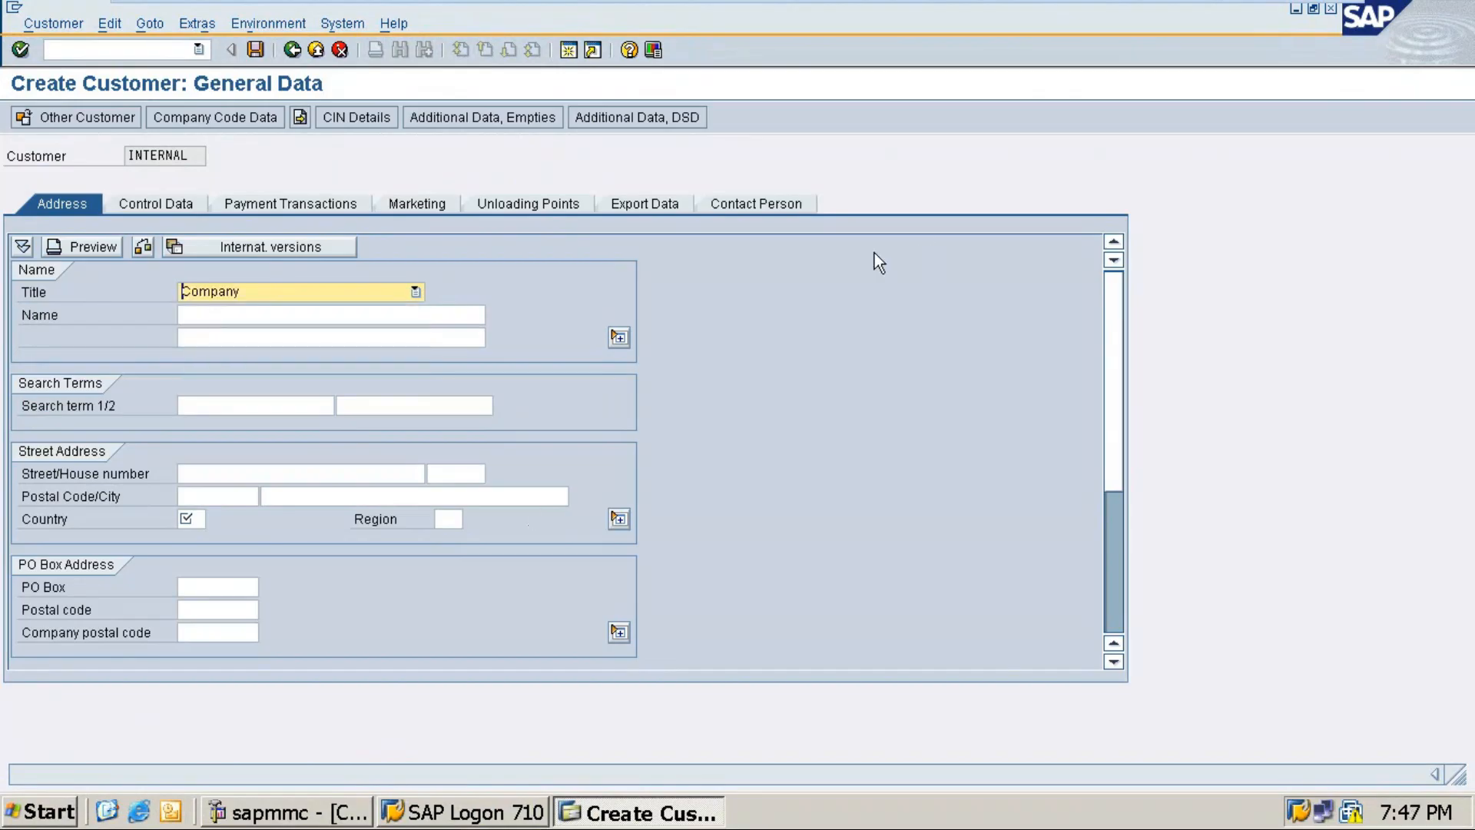
pyautogui.click(361, 315)
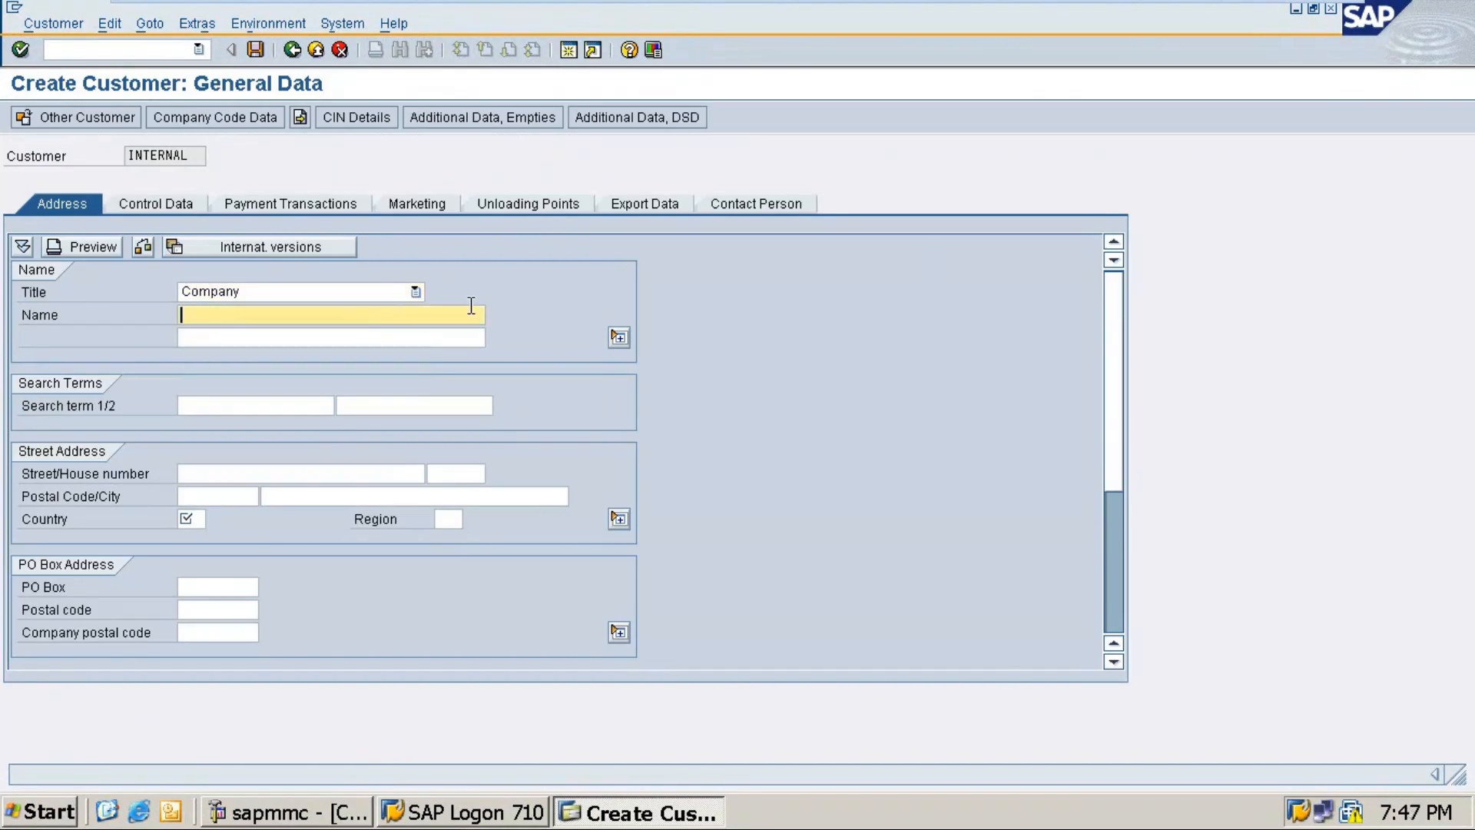
# Step: Copy Bajali Appliances inc from Word into Name and enter search term BALJ
pyautogui.click(1280, 11)
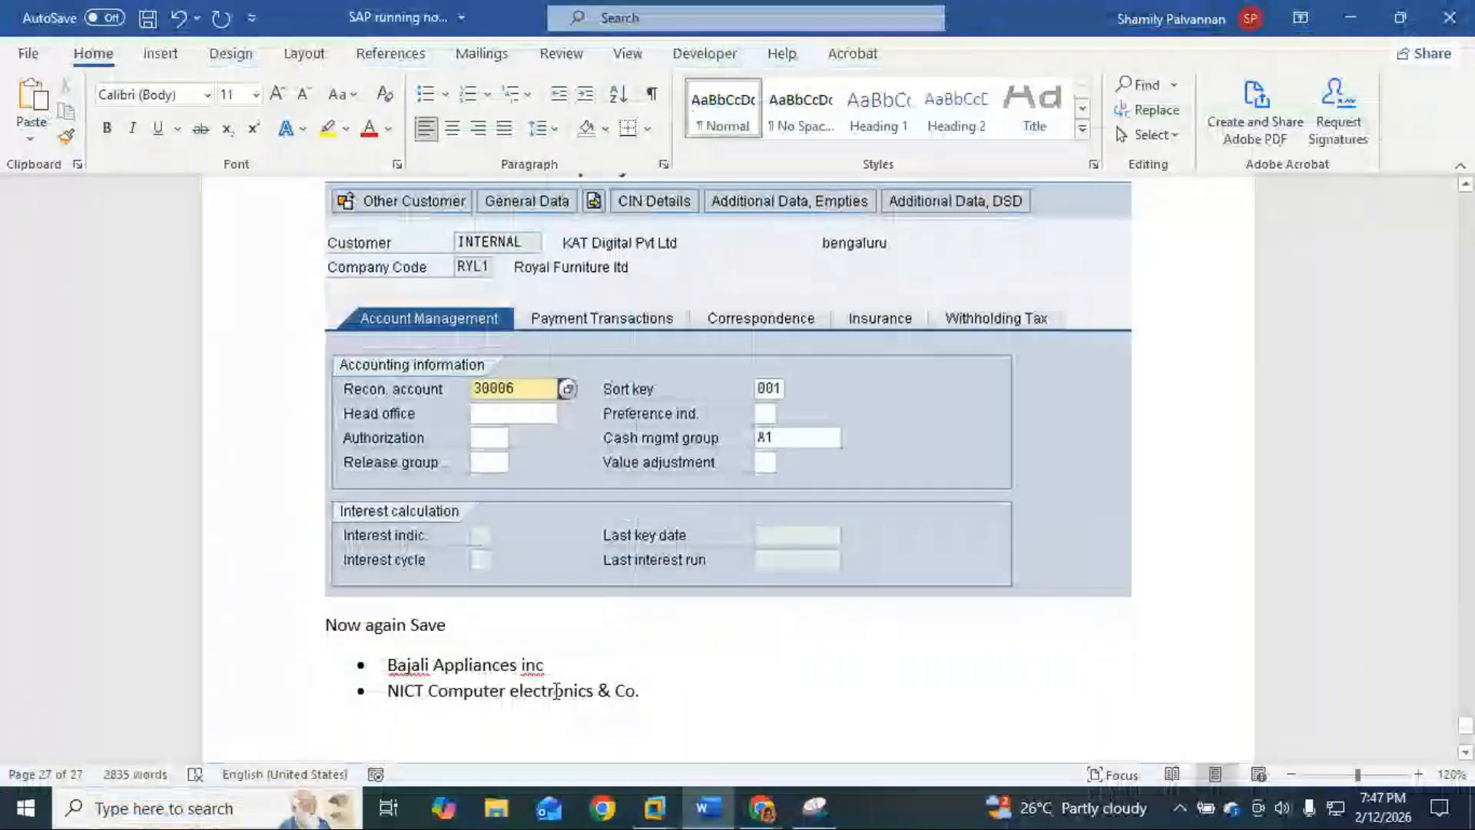
pyautogui.moveTo(550, 665); pyautogui.dragTo(399, 674)
pyautogui.hotkey('ctrl', 'c')
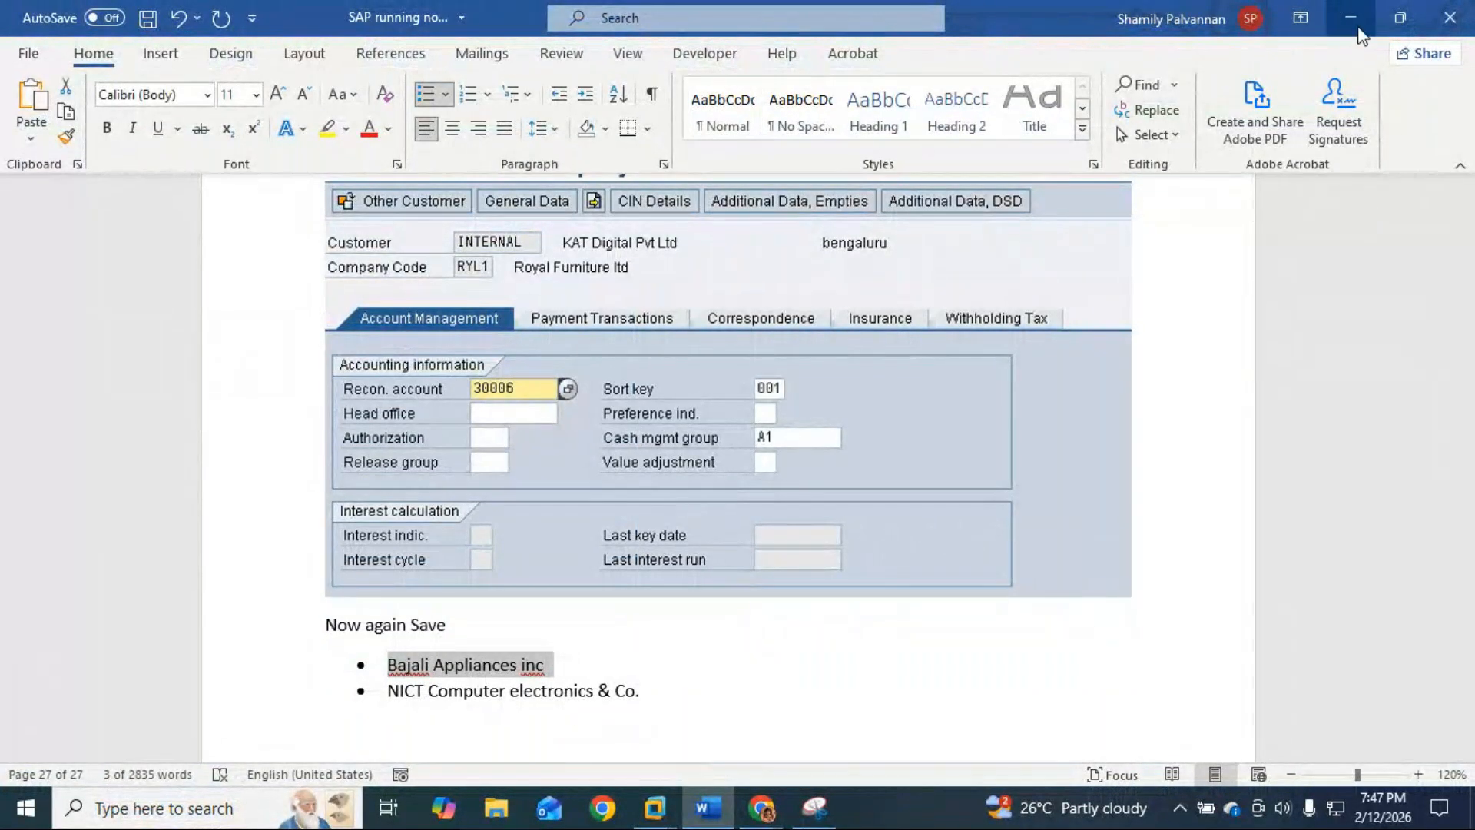
pyautogui.click(1352, 18)
pyautogui.moveTo(654, 807)
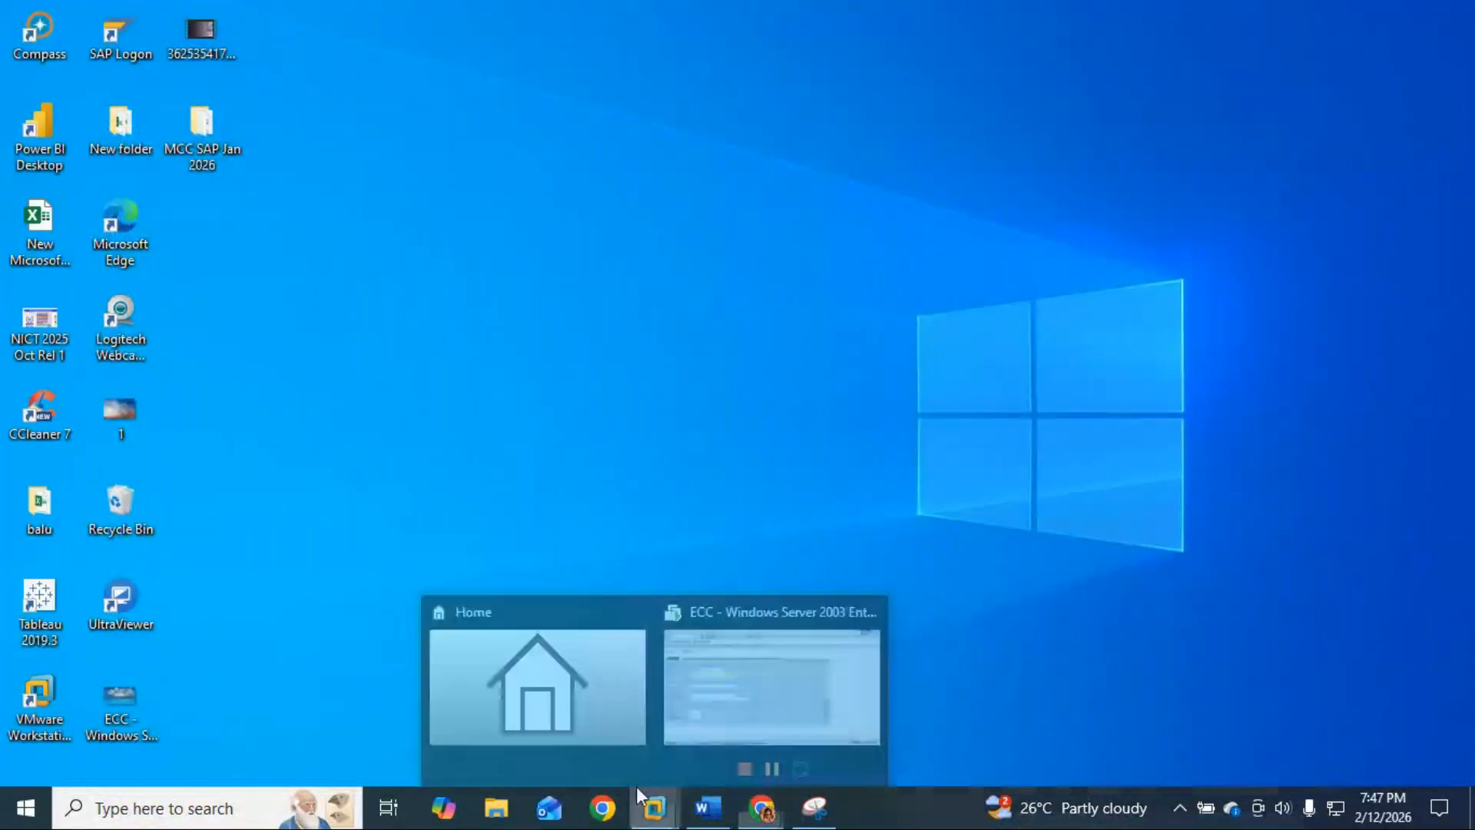
pyautogui.click(717, 714)
pyautogui.hotkey('ctrl', 'v')
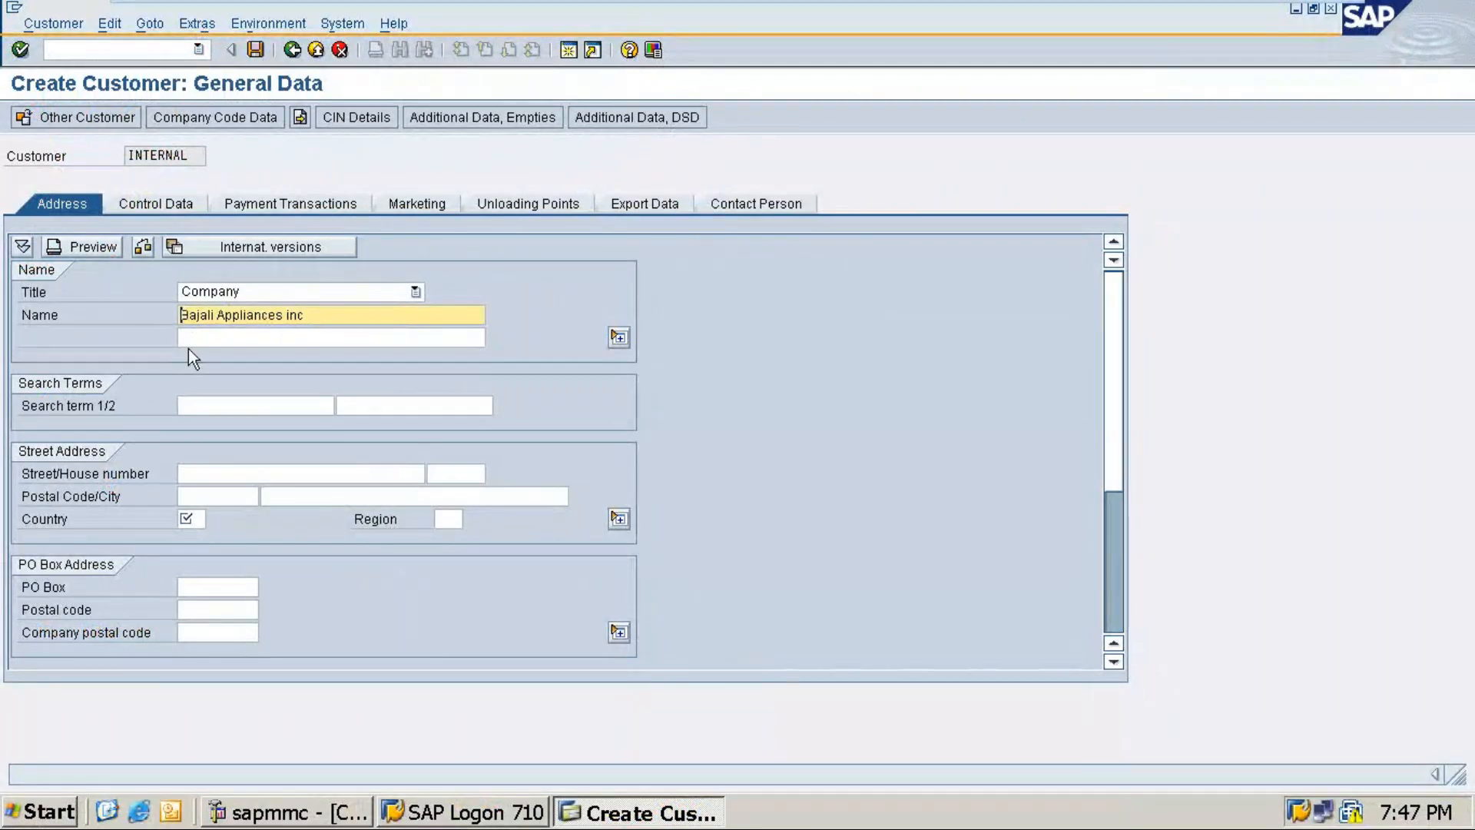
pyautogui.click(197, 405)
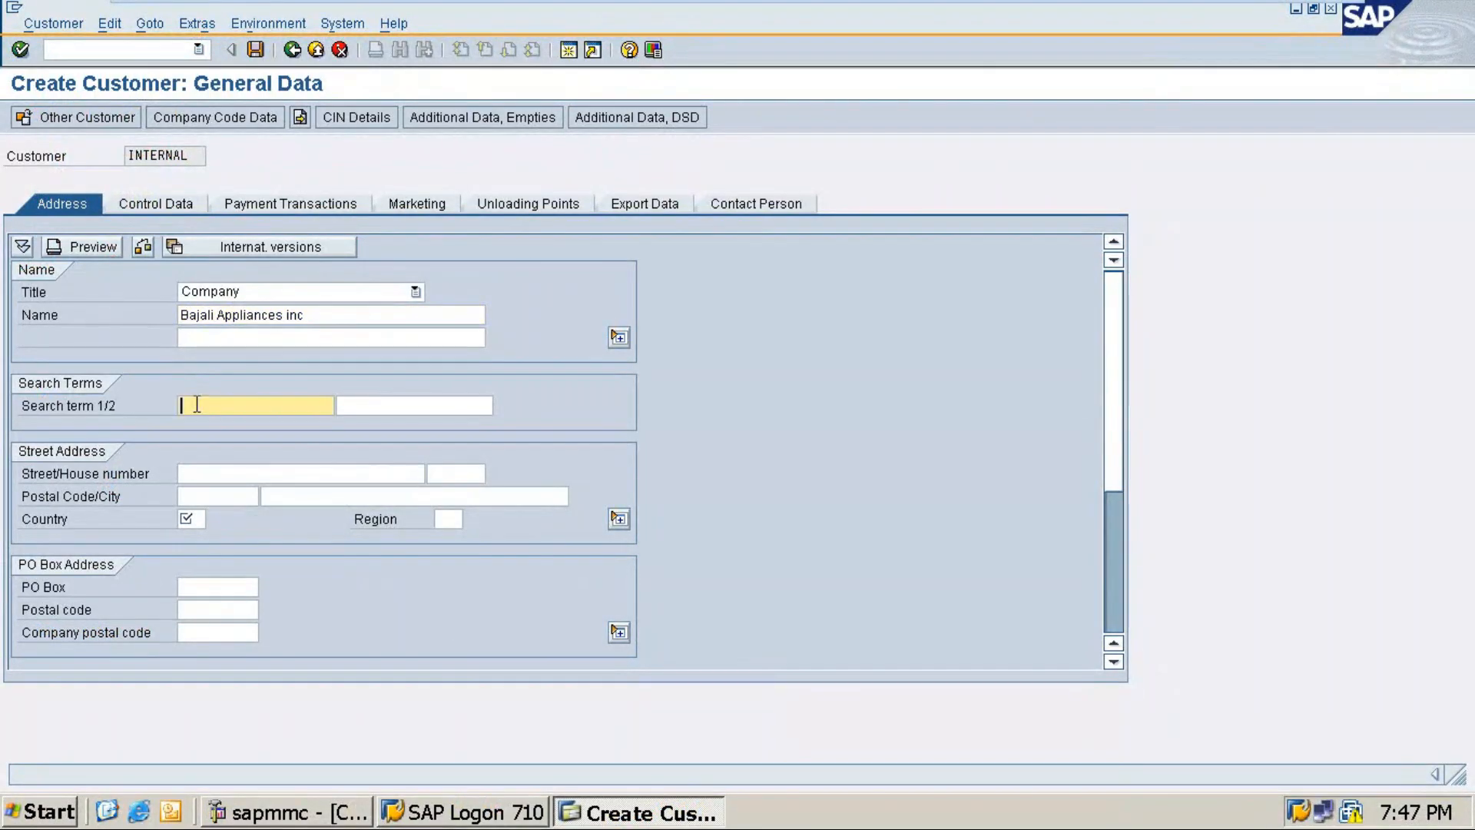
pyautogui.write('BALJ')
pyautogui.click(201, 470)
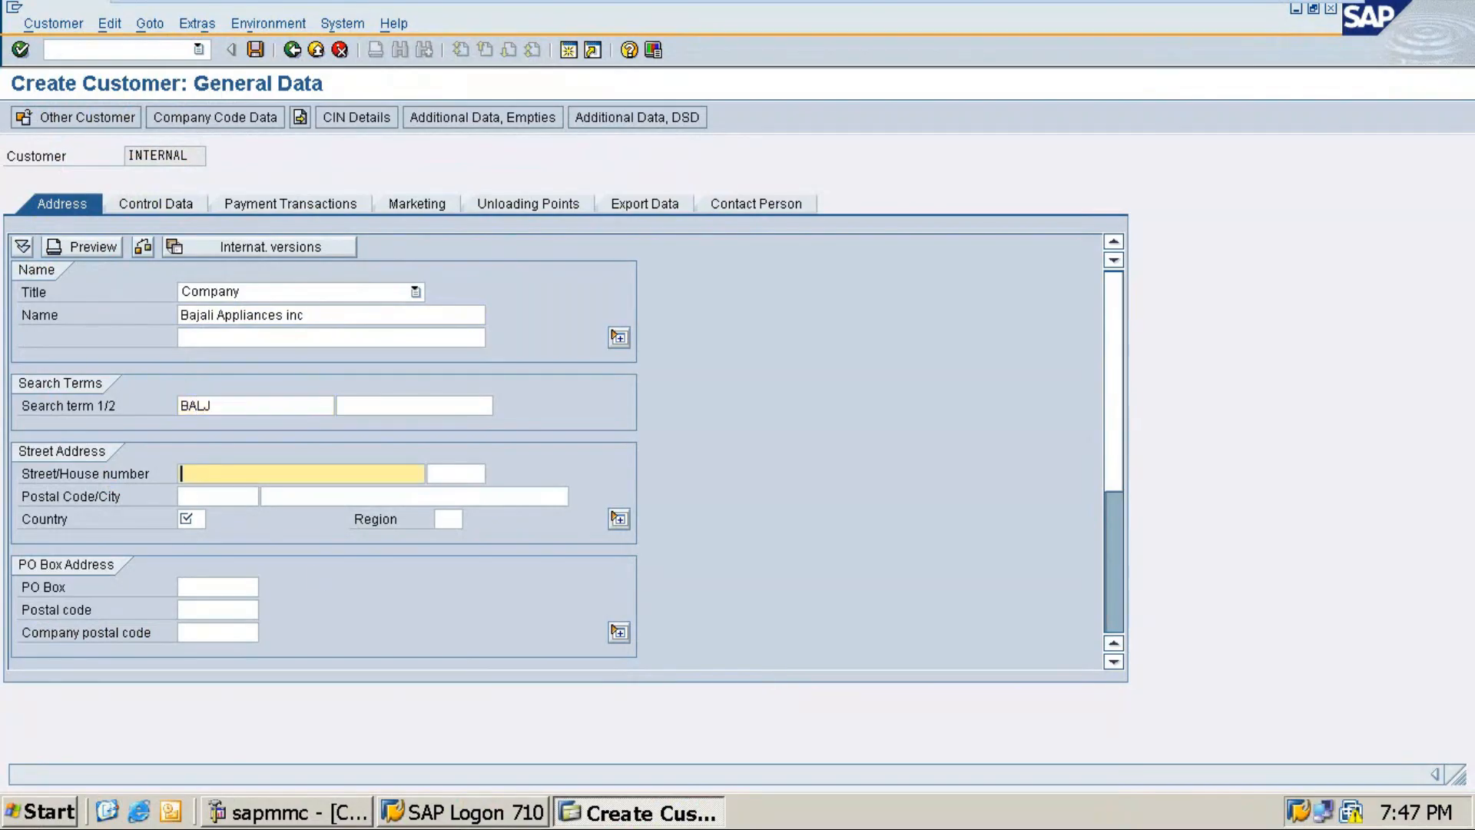
pyautogui.write('8th block')
pyautogui.press('Tab')
pyautogui.write('JNR')
pyautogui.press('Tab')
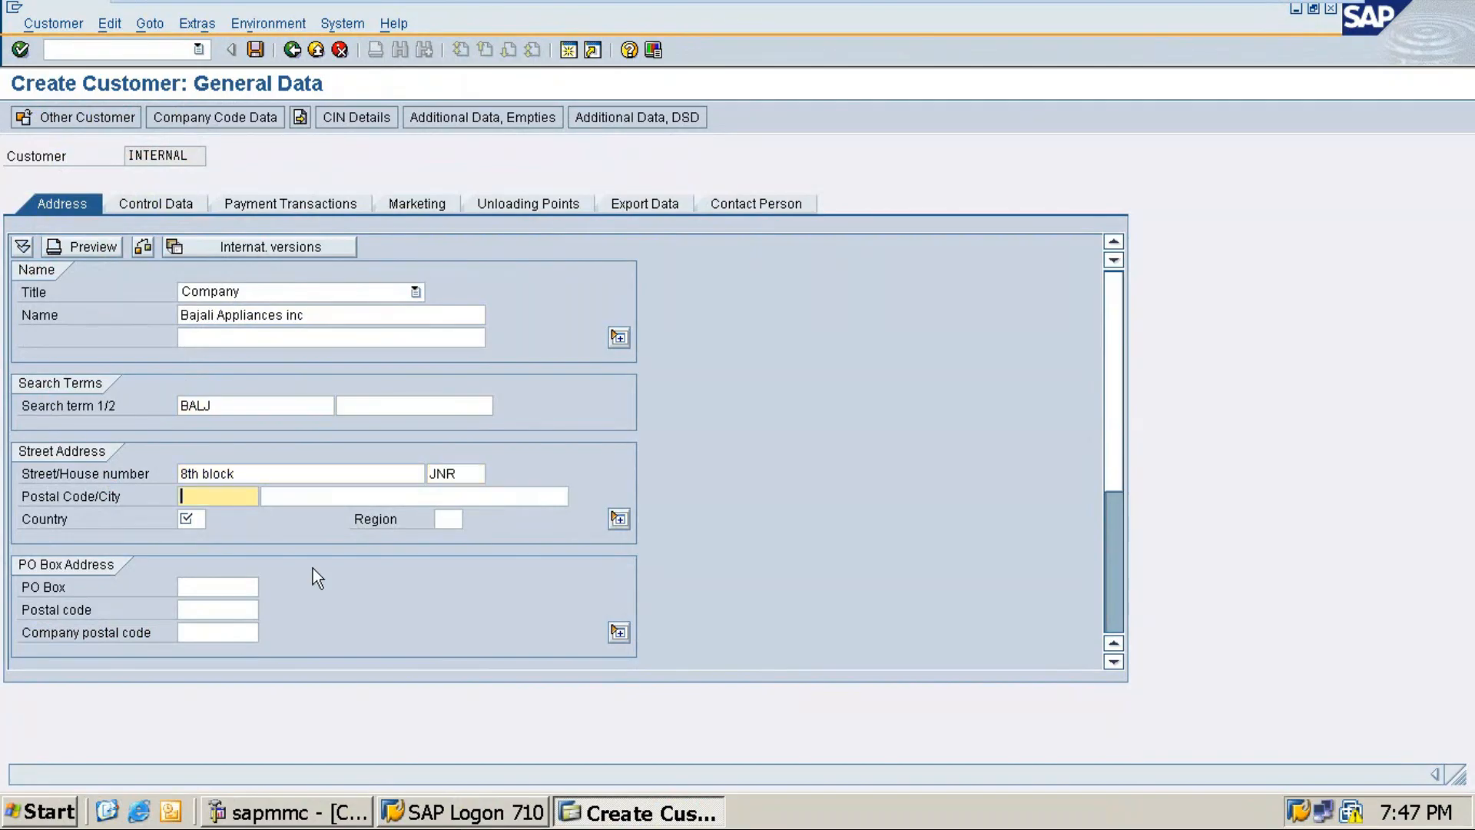
pyautogui.write('5')
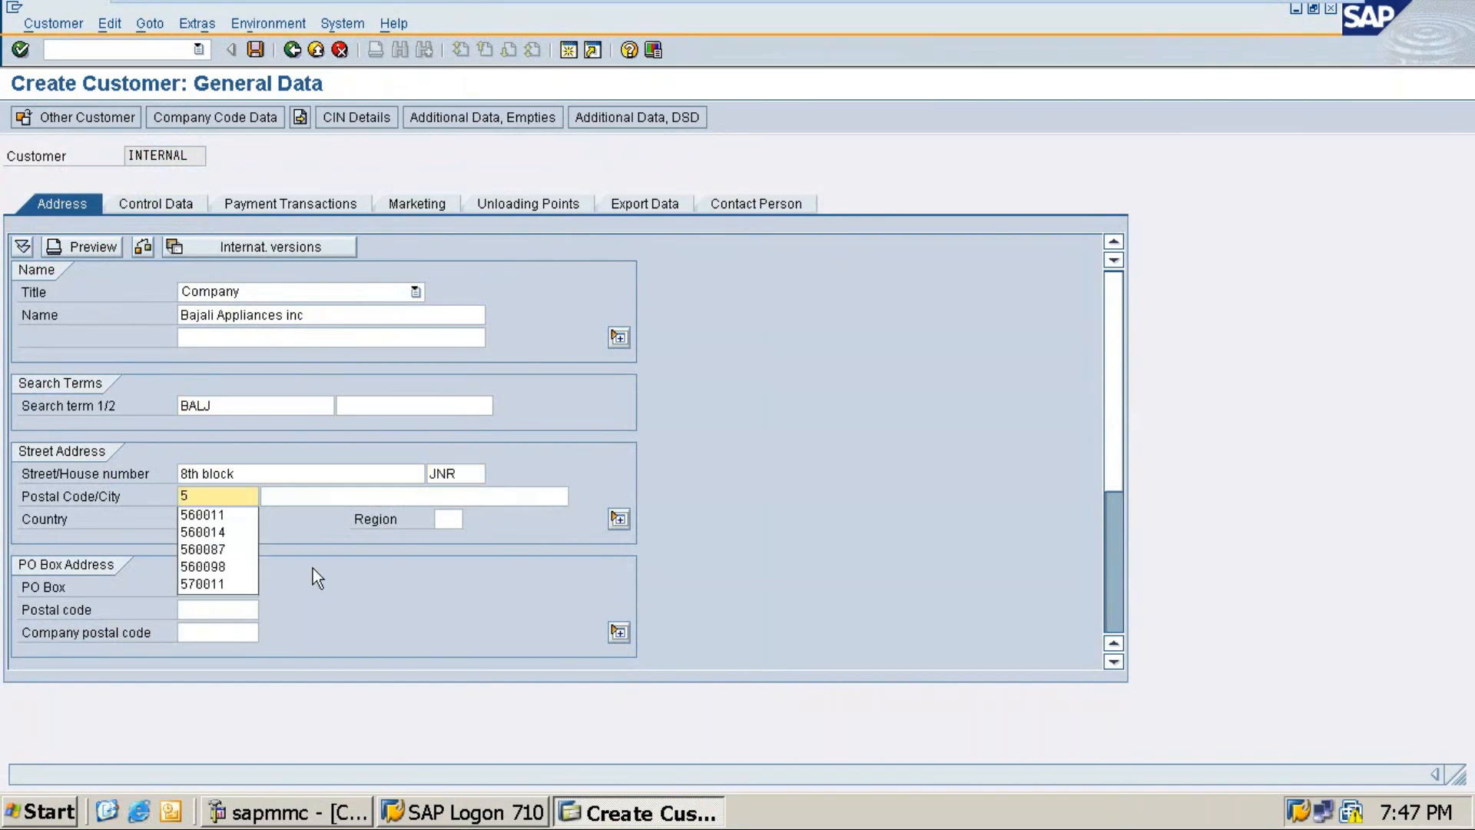
pyautogui.write('60018')
pyautogui.press('Tab')
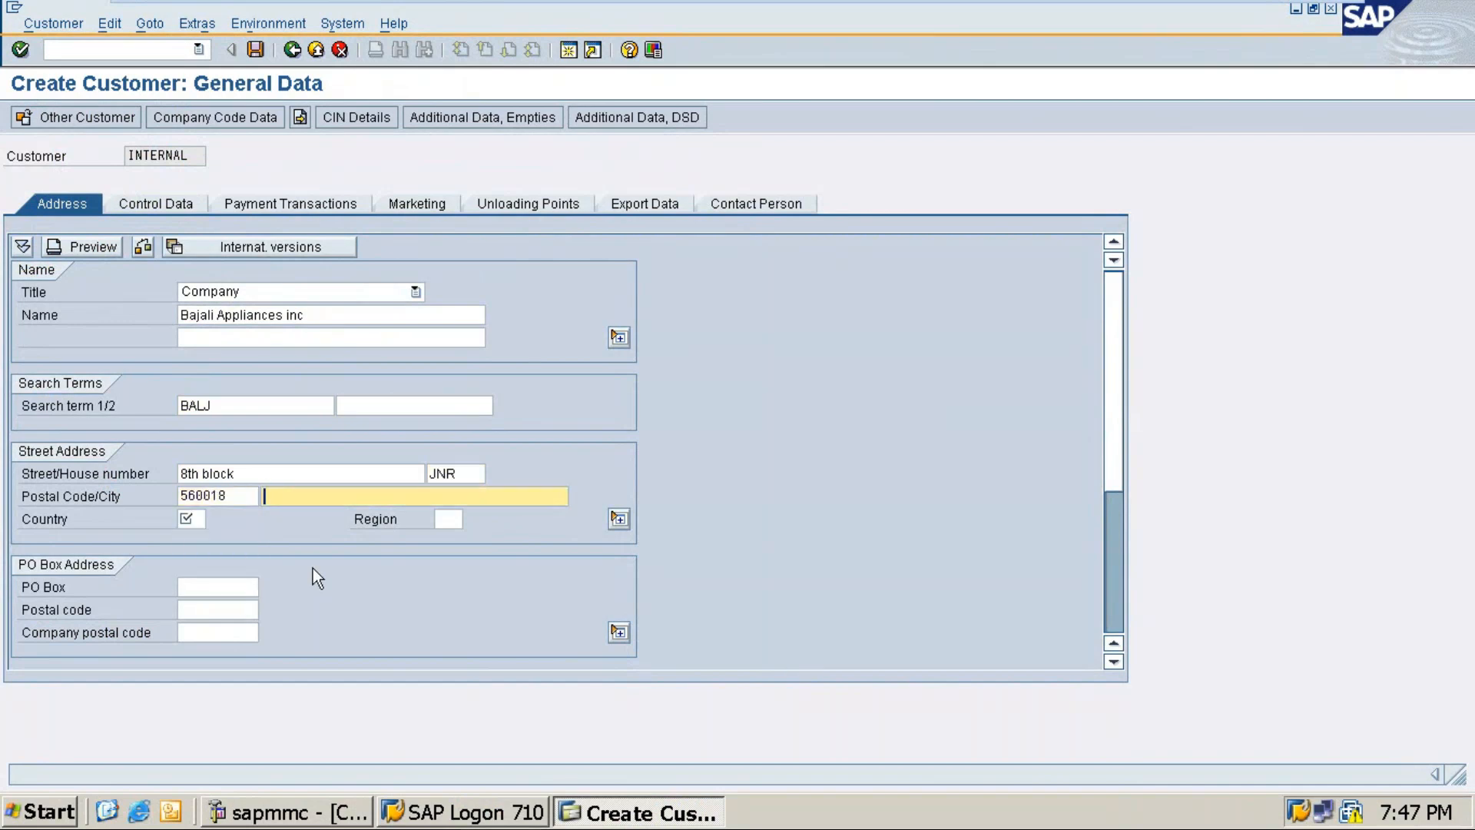
# Step: Set city bengaluru, country IN and region 10, then proceed to company code data
pyautogui.write('Ben')
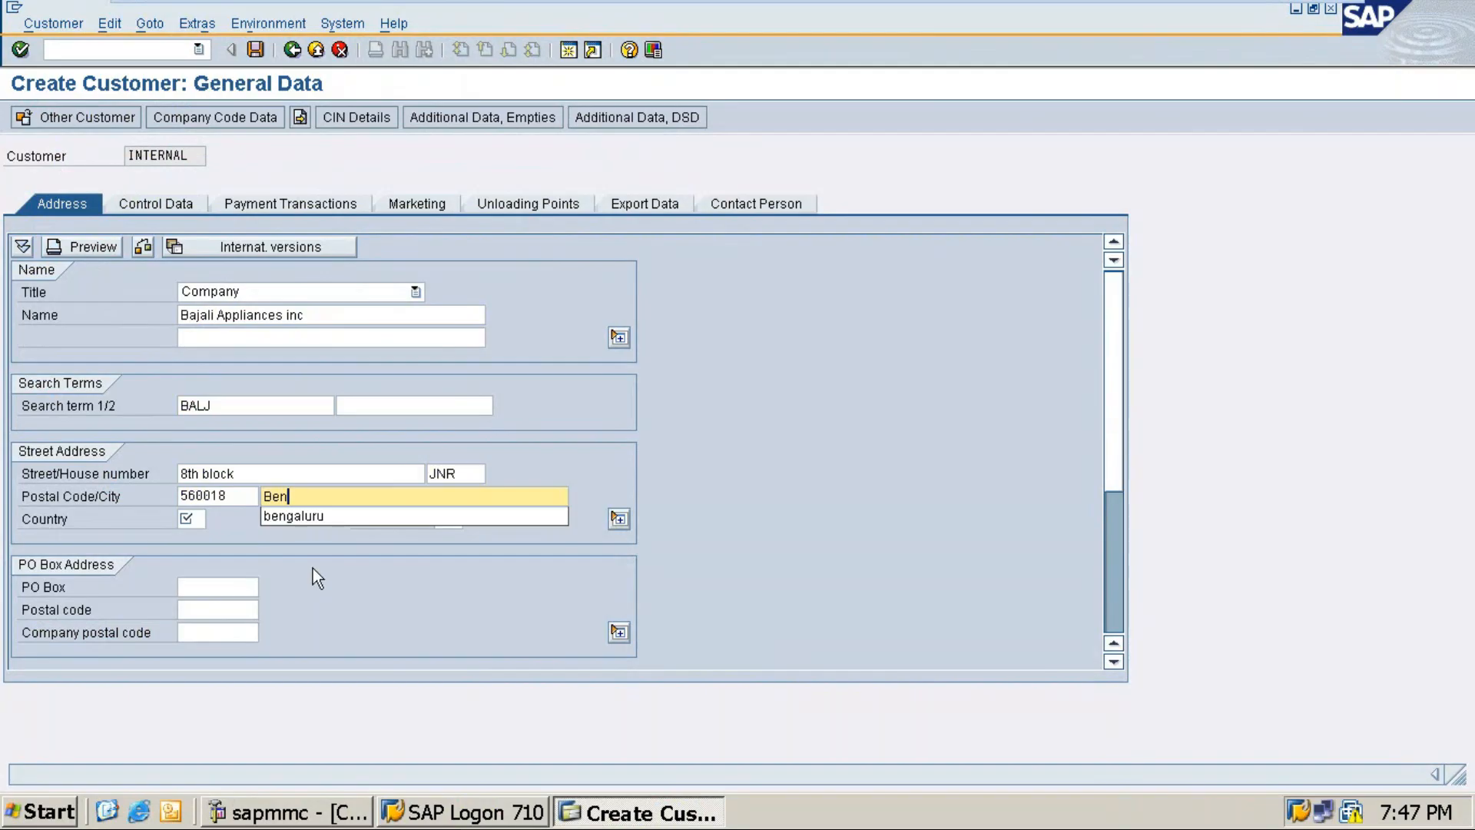
pyautogui.click(318, 516)
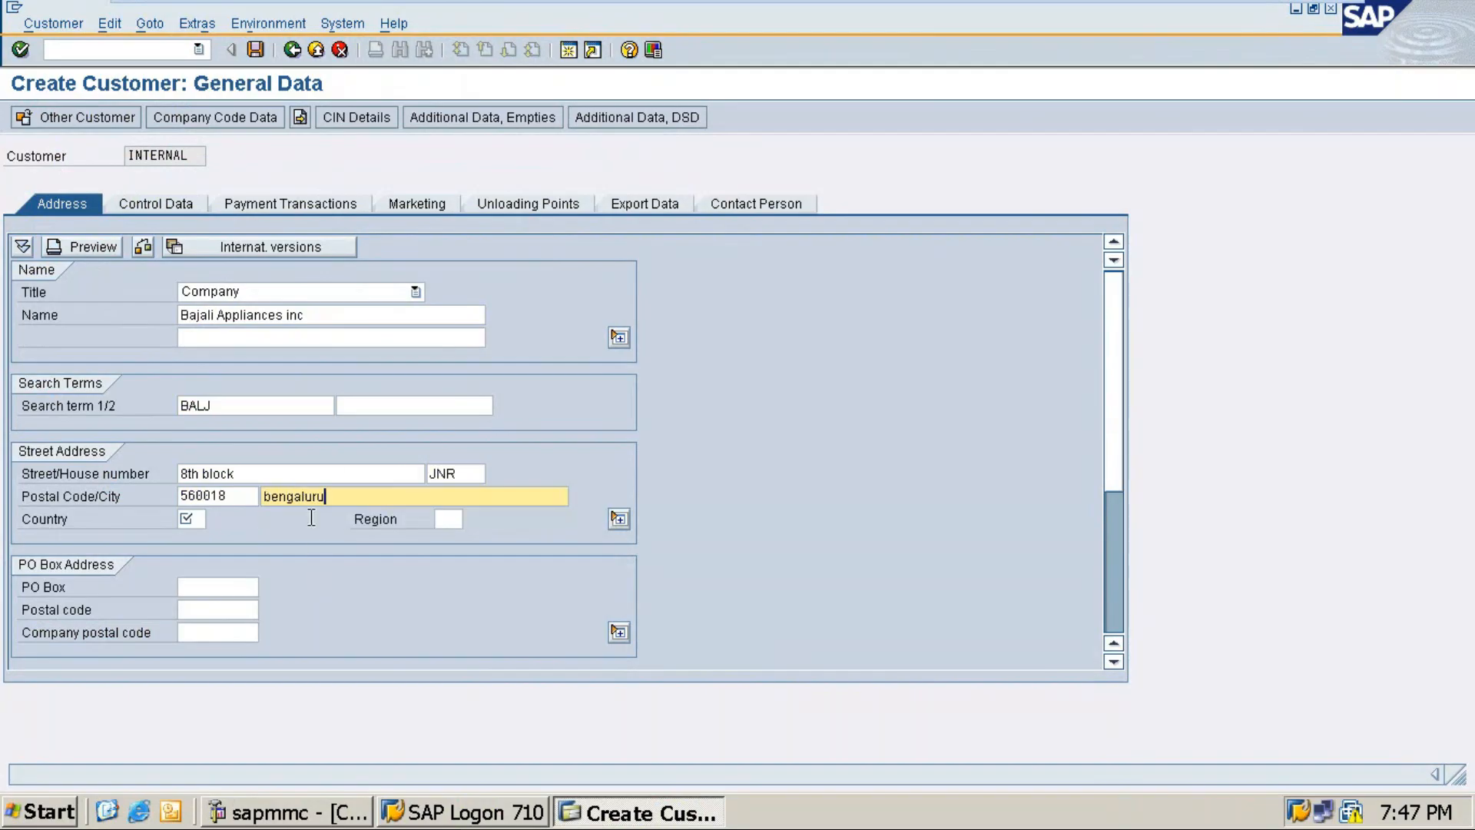
pyautogui.click(193, 519)
pyautogui.write('IN')
pyautogui.press('Tab')
pyautogui.write('10')
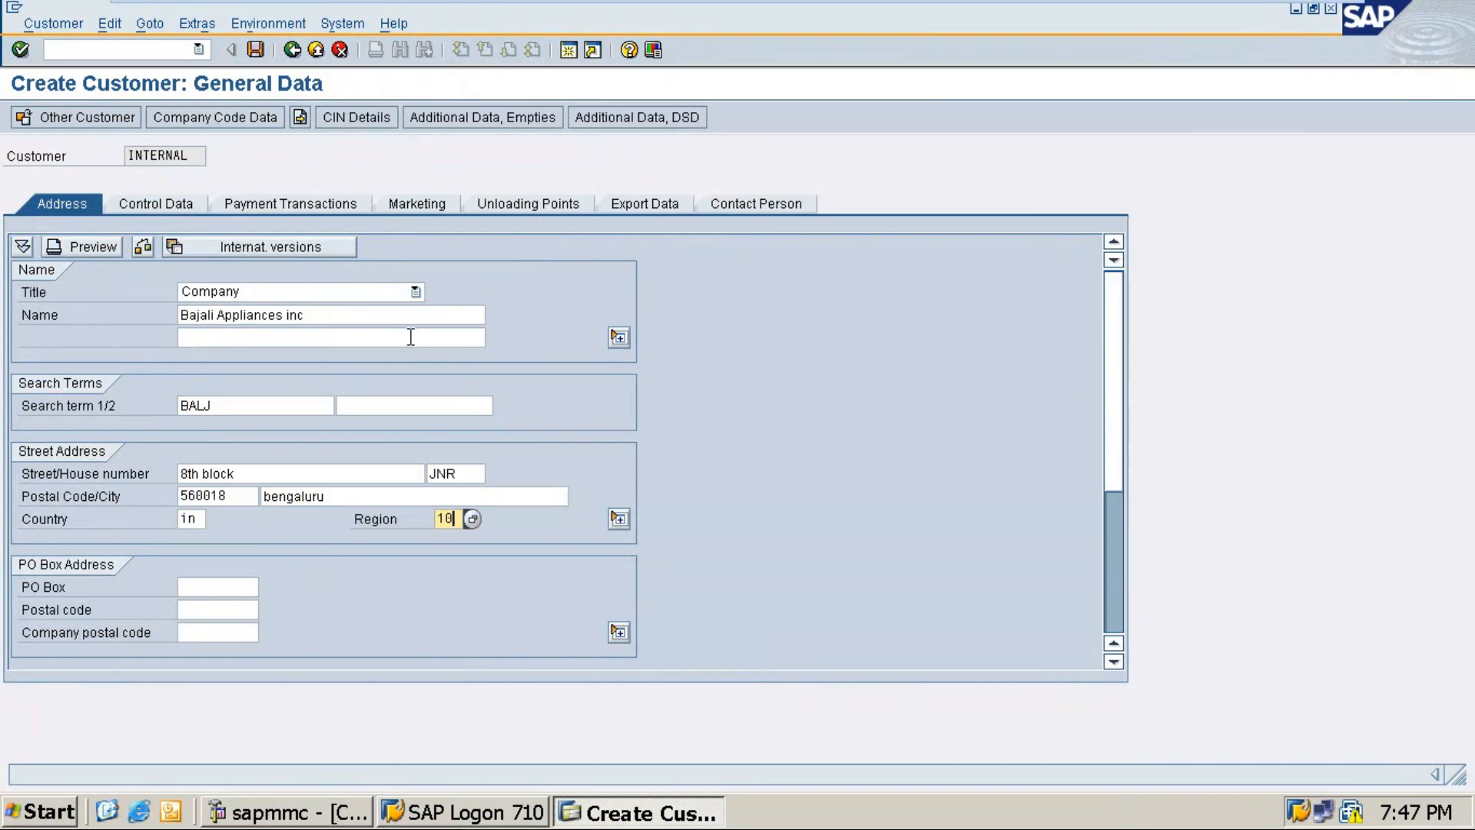
pyautogui.press('Return')
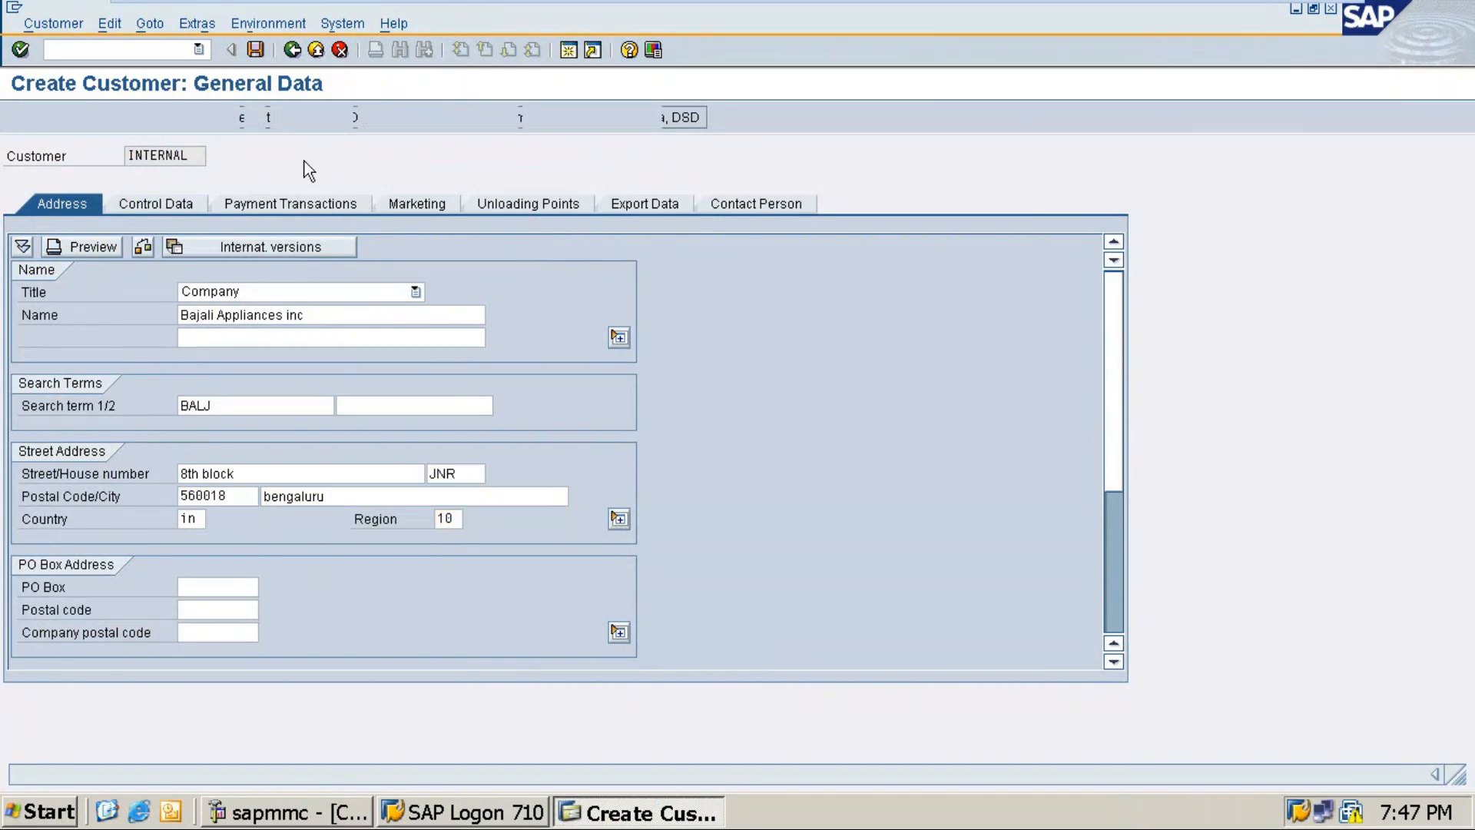
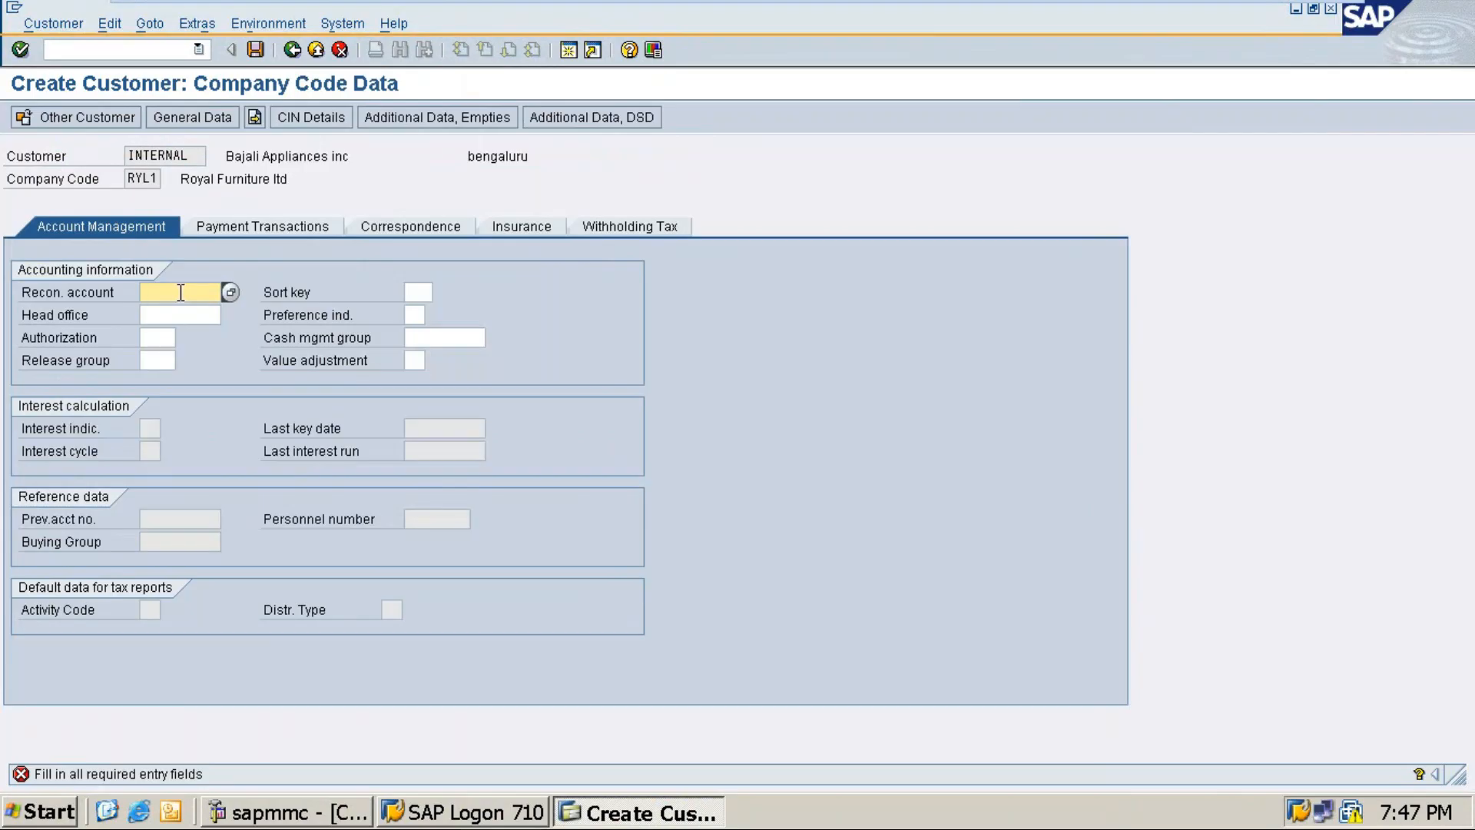
# Step: Give Bajali Appliances inc reconciliation account 30006 Sundry Debtors, sort key 001 and cash group A1 Domestic, then save
pyautogui.click(230, 292)
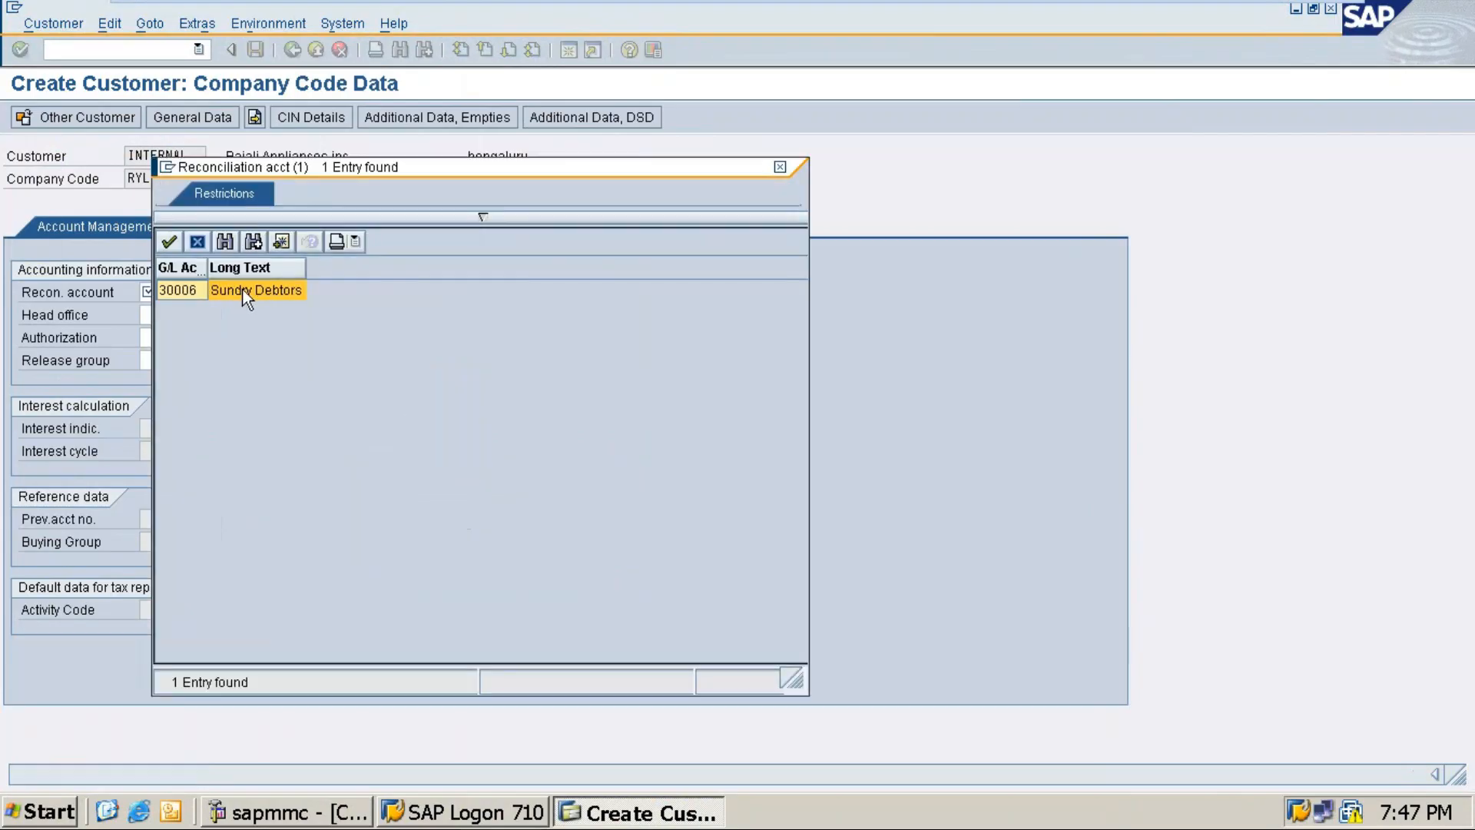
pyautogui.doubleClick(233, 290)
pyautogui.click(410, 293)
pyautogui.write('001')
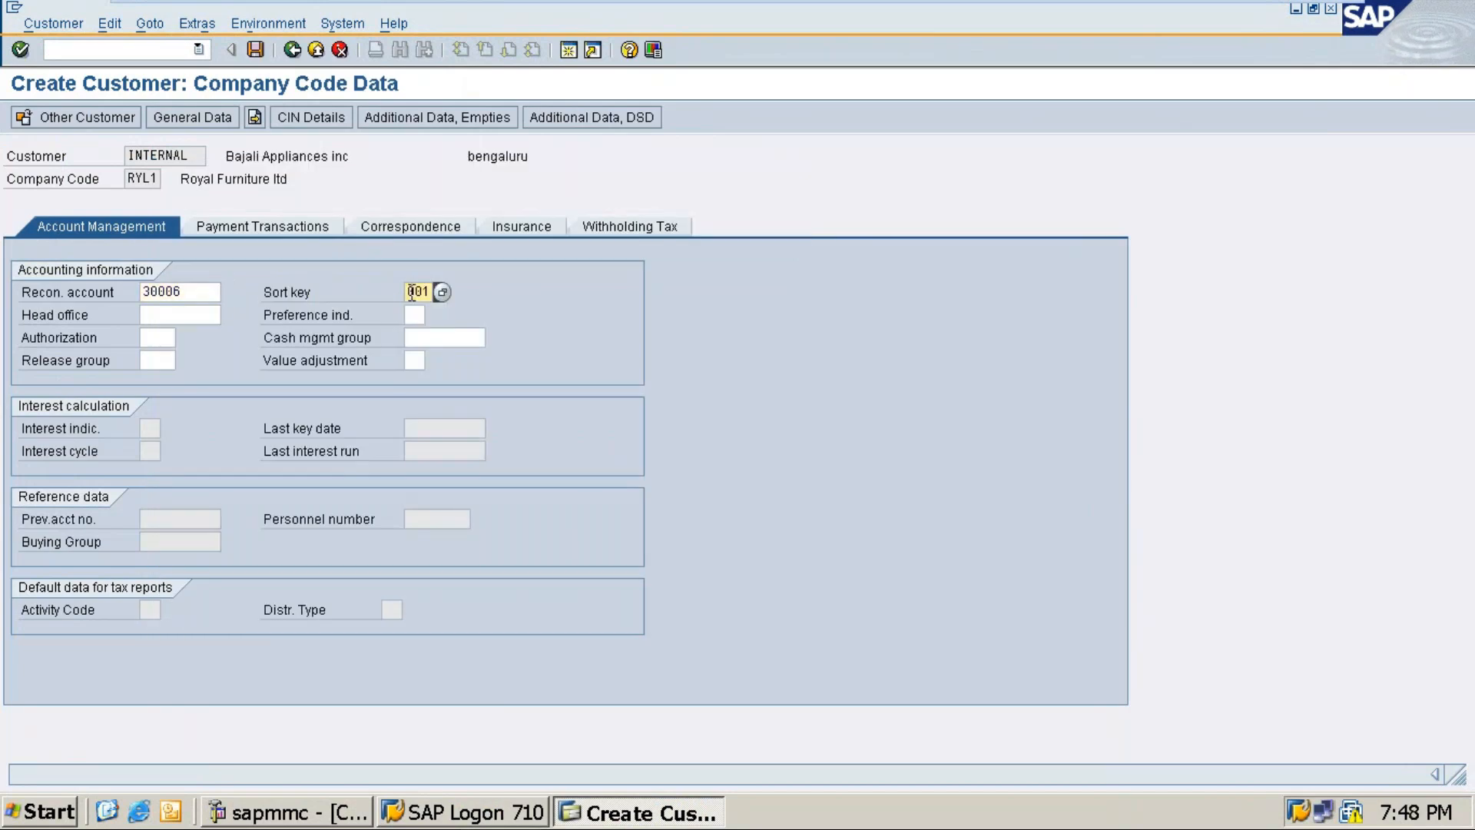
pyautogui.click(419, 335)
pyautogui.click(496, 338)
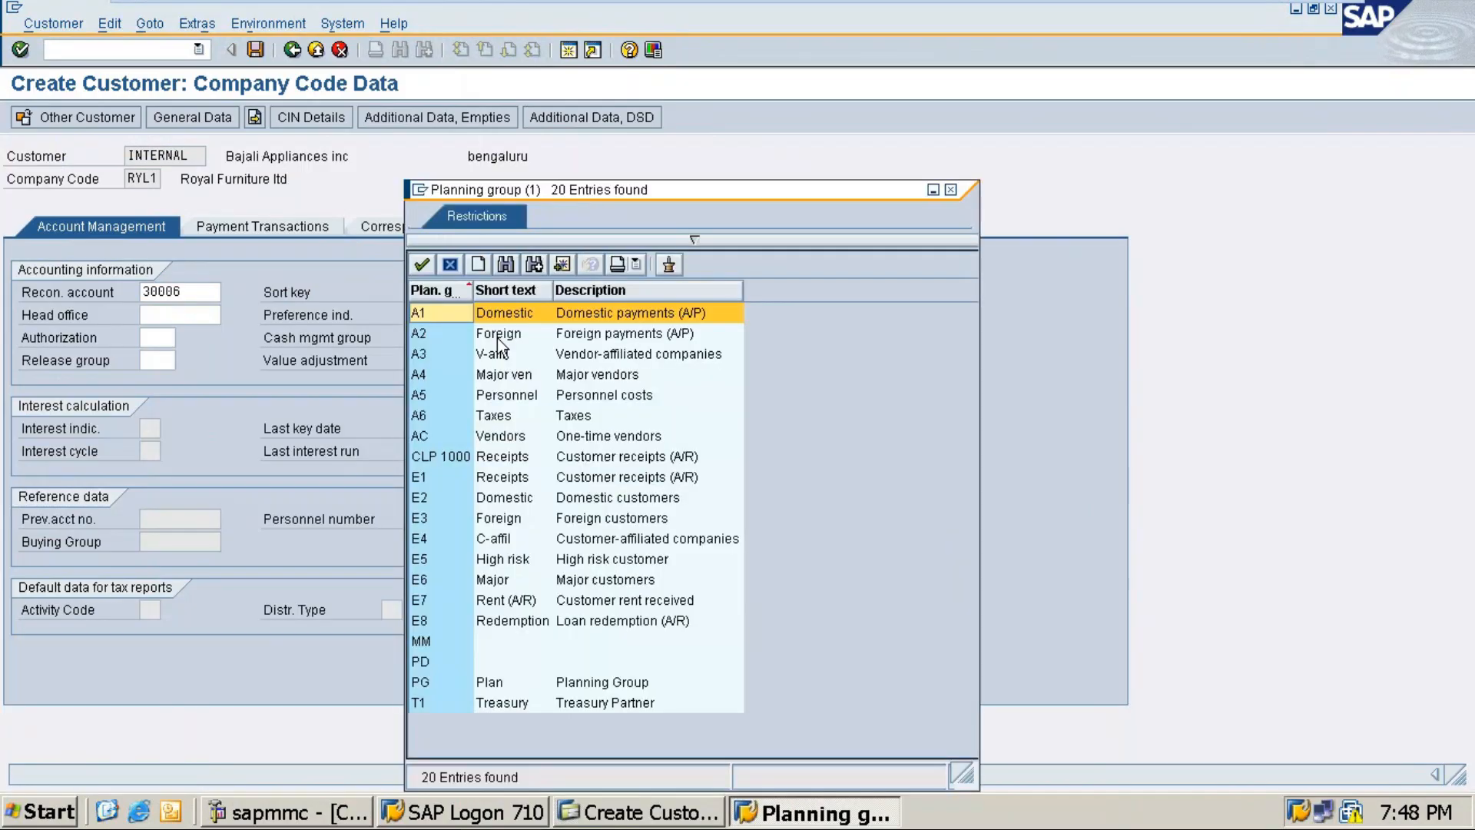
pyautogui.doubleClick(533, 315)
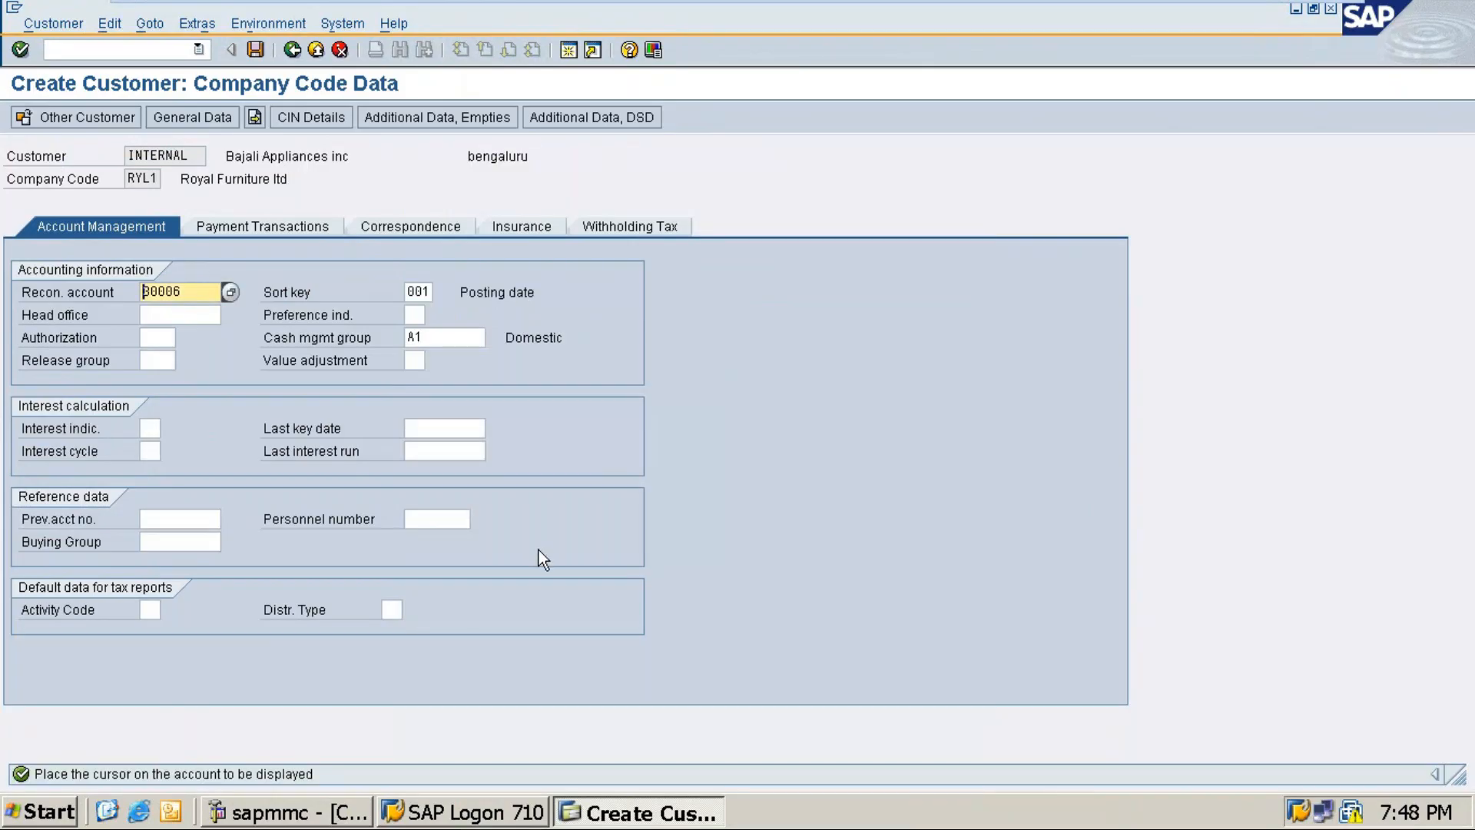
pyautogui.hotkey('ctrl', 's')
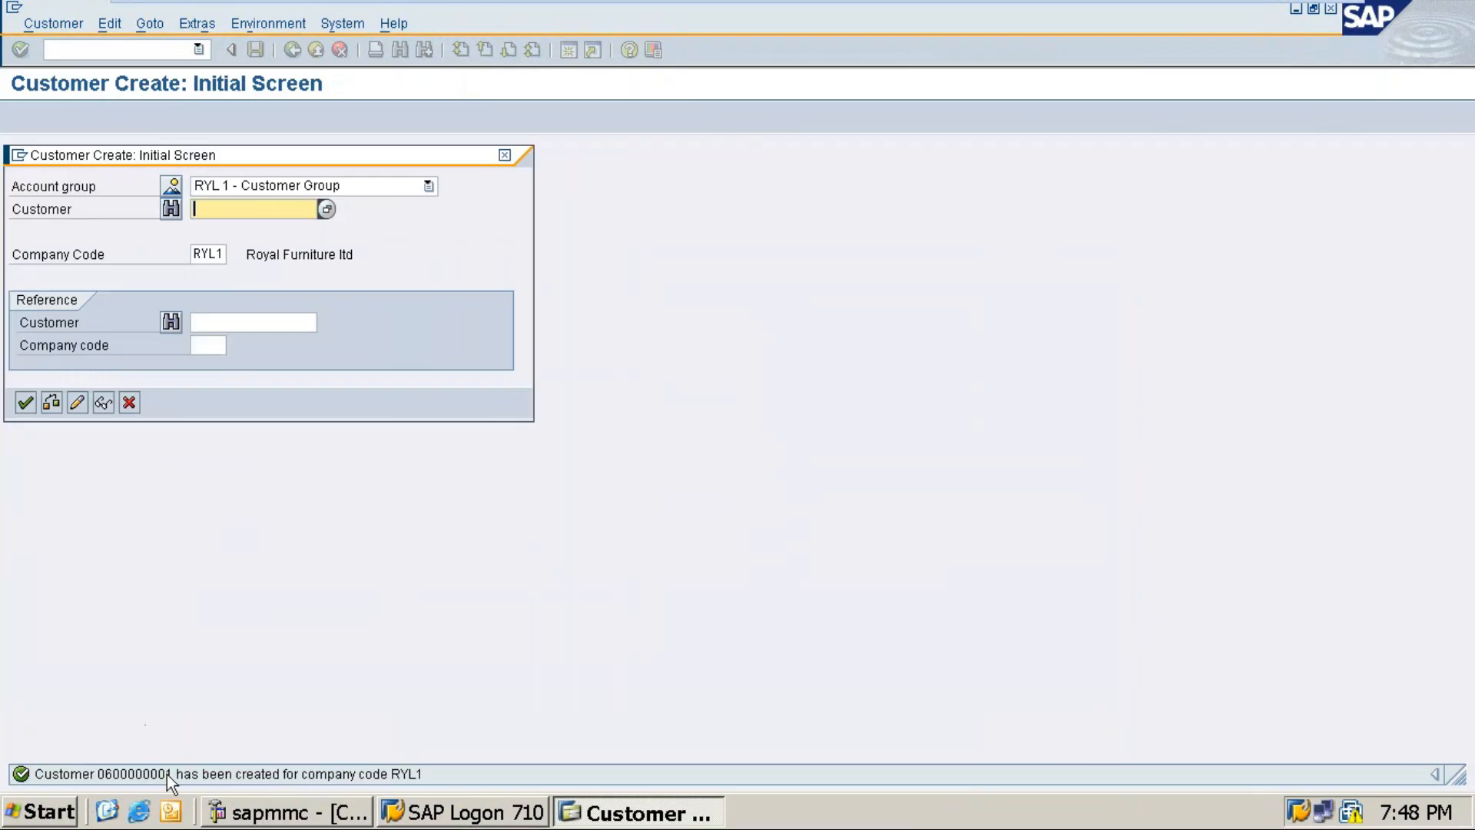
# Step: Start the next RYL1 customer and copy 'NICT Computer electronics & Co.' from the Word notes
pyautogui.click(25, 403)
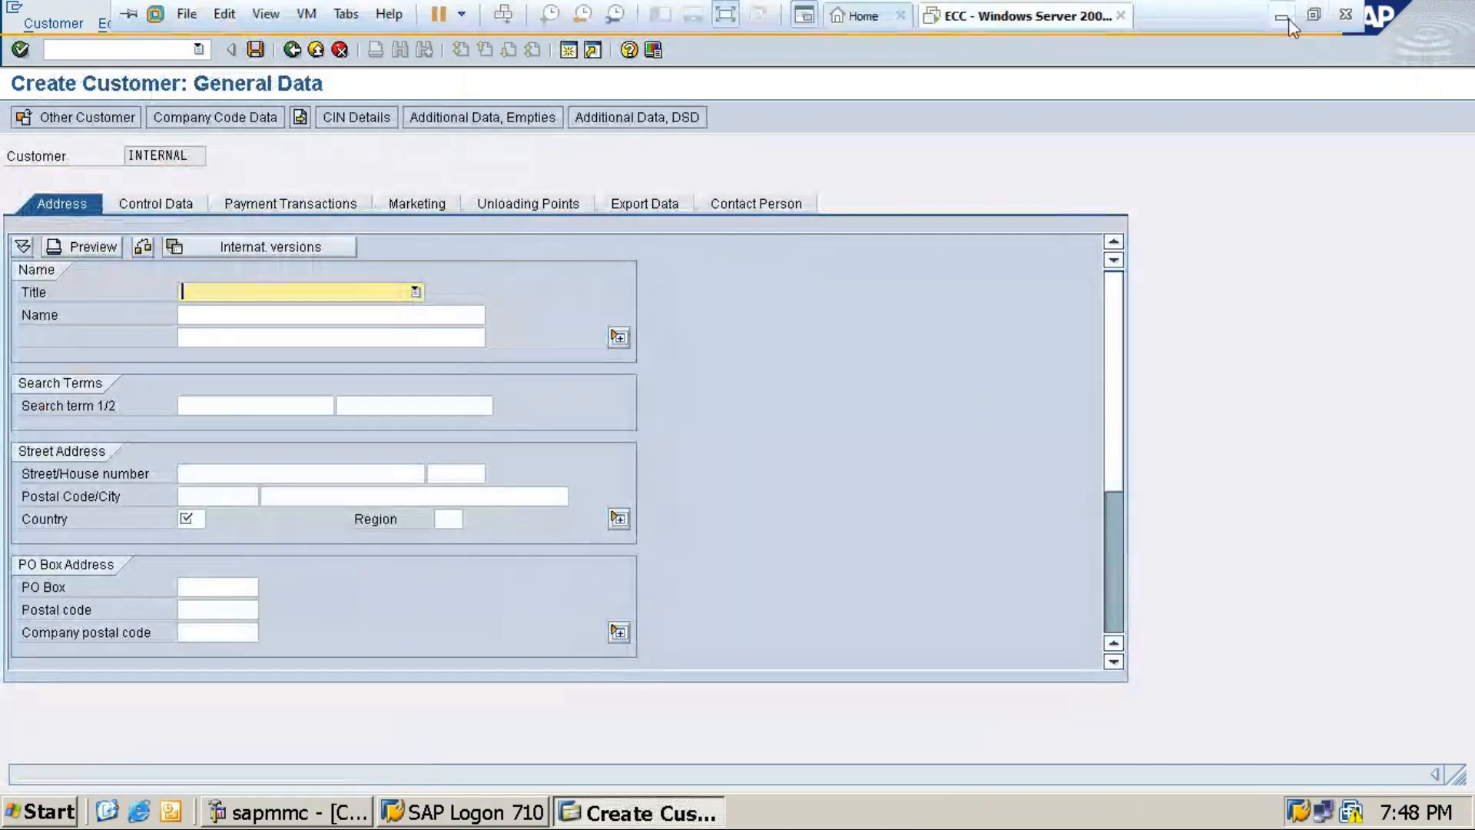
pyautogui.click(1281, 17)
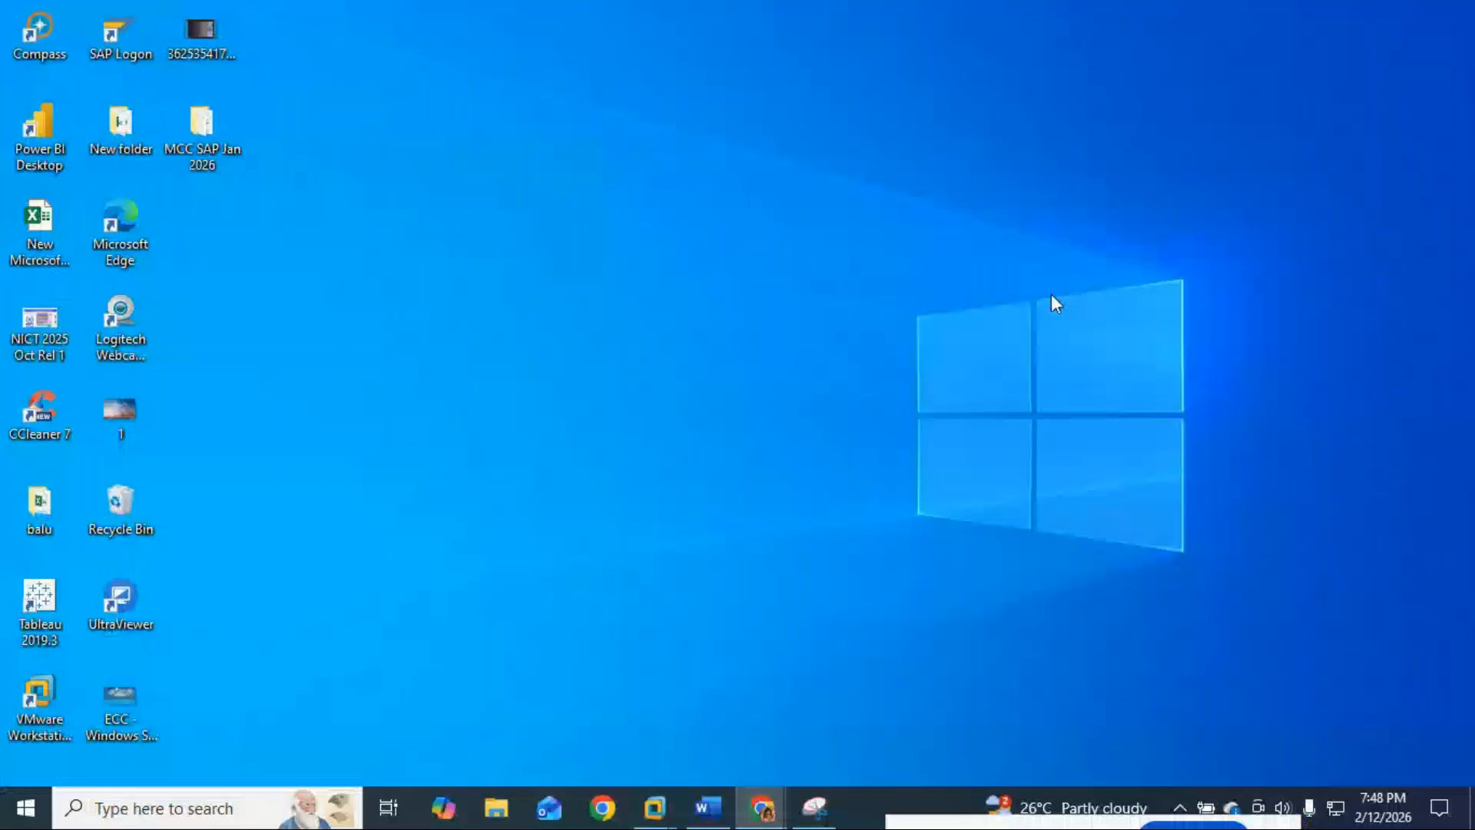
pyautogui.click(707, 807)
pyautogui.moveTo(637, 694); pyautogui.dragTo(398, 699)
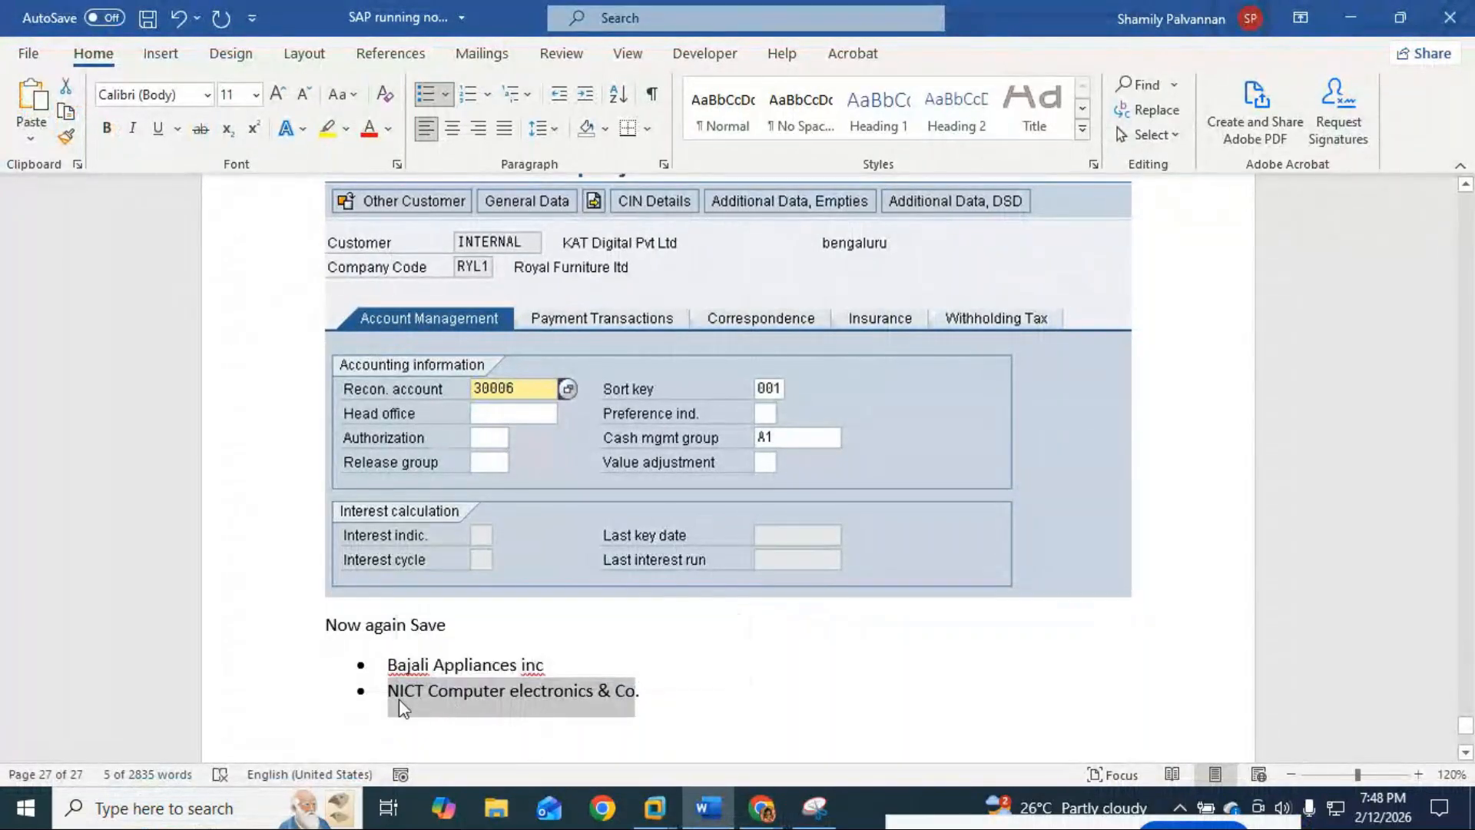
pyautogui.click(1349, 17)
pyautogui.moveTo(654, 806)
pyautogui.click(746, 728)
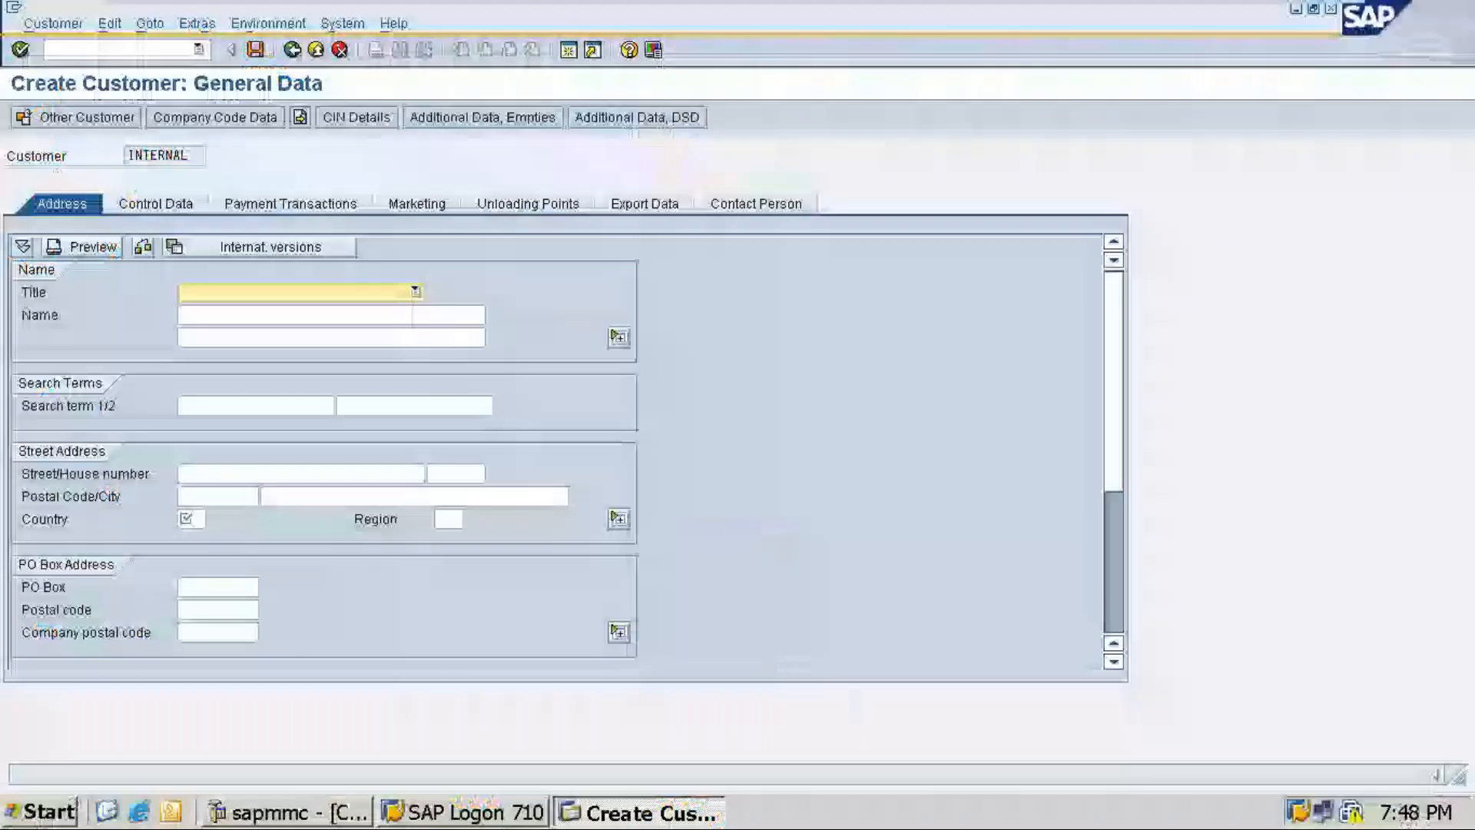
# Step: Set the title to Company and paste the name NICT Computer electronics & Co, removing the stray bullet
pyautogui.click(416, 293)
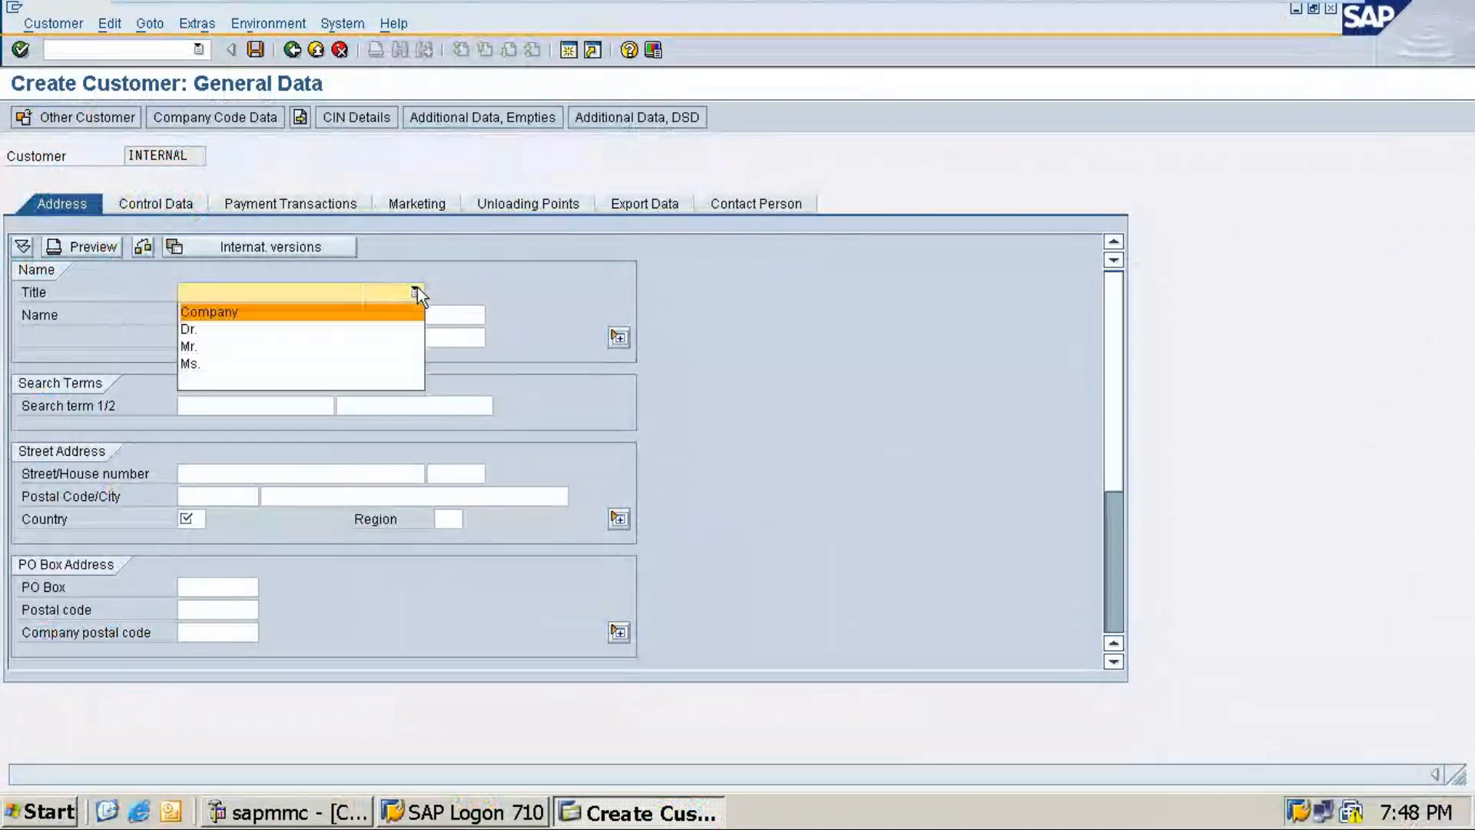
pyautogui.click(229, 327)
pyautogui.click(414, 291)
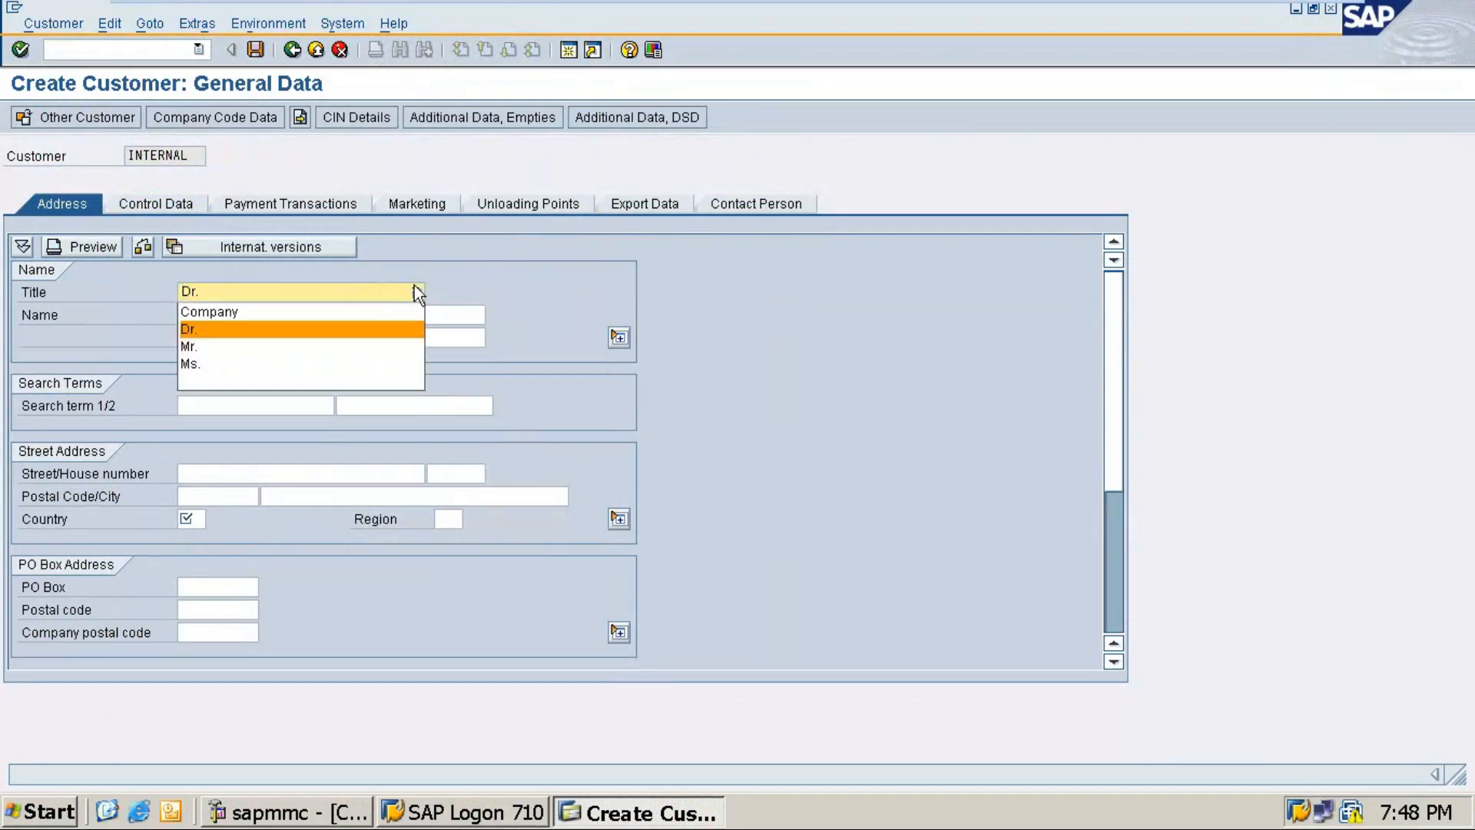
pyautogui.click(265, 315)
pyautogui.click(230, 317)
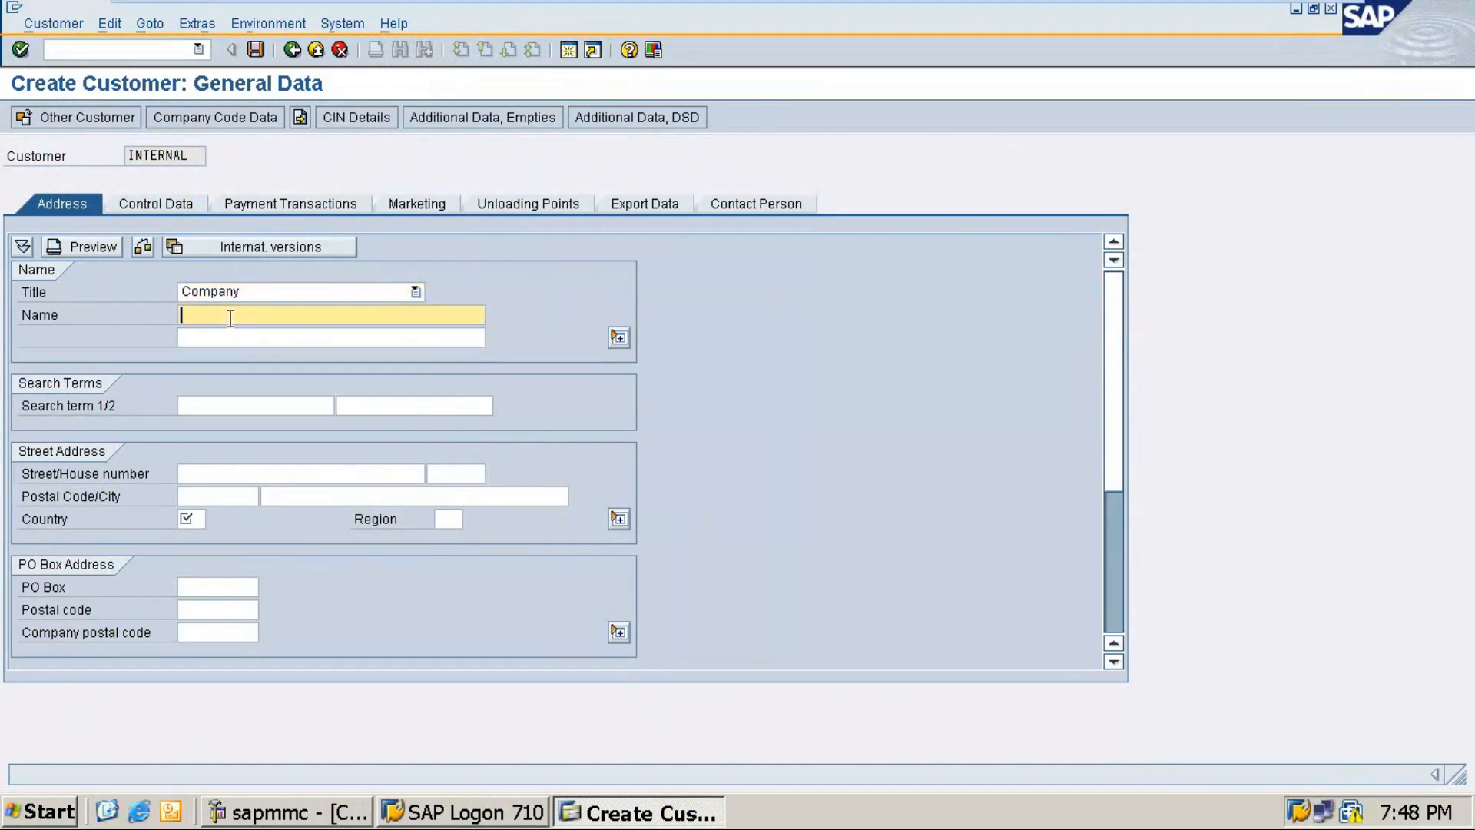
pyautogui.write('• NICT Computer electronics & Co')
pyautogui.click(190, 315)
pyautogui.press('BackSpace')
pyautogui.press('BackSpace')
# Step: Enter NIC7 as the search term
pyautogui.click(204, 401)
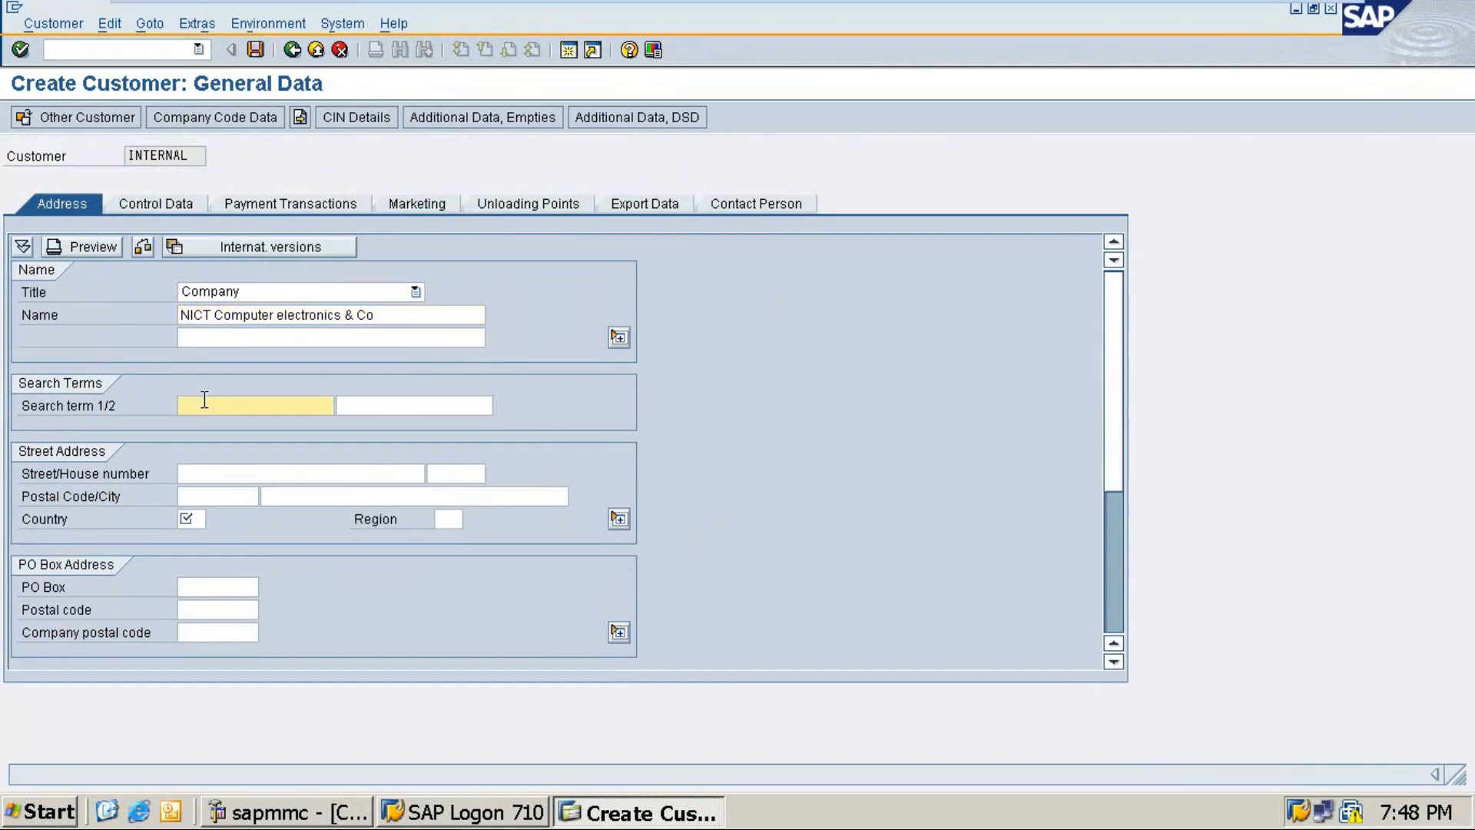
pyautogui.write('NICT')
pyautogui.press('BackSpace')
pyautogui.press('BackSpace')
pyautogui.press('BackSpace')
pyautogui.press('BackSpace')
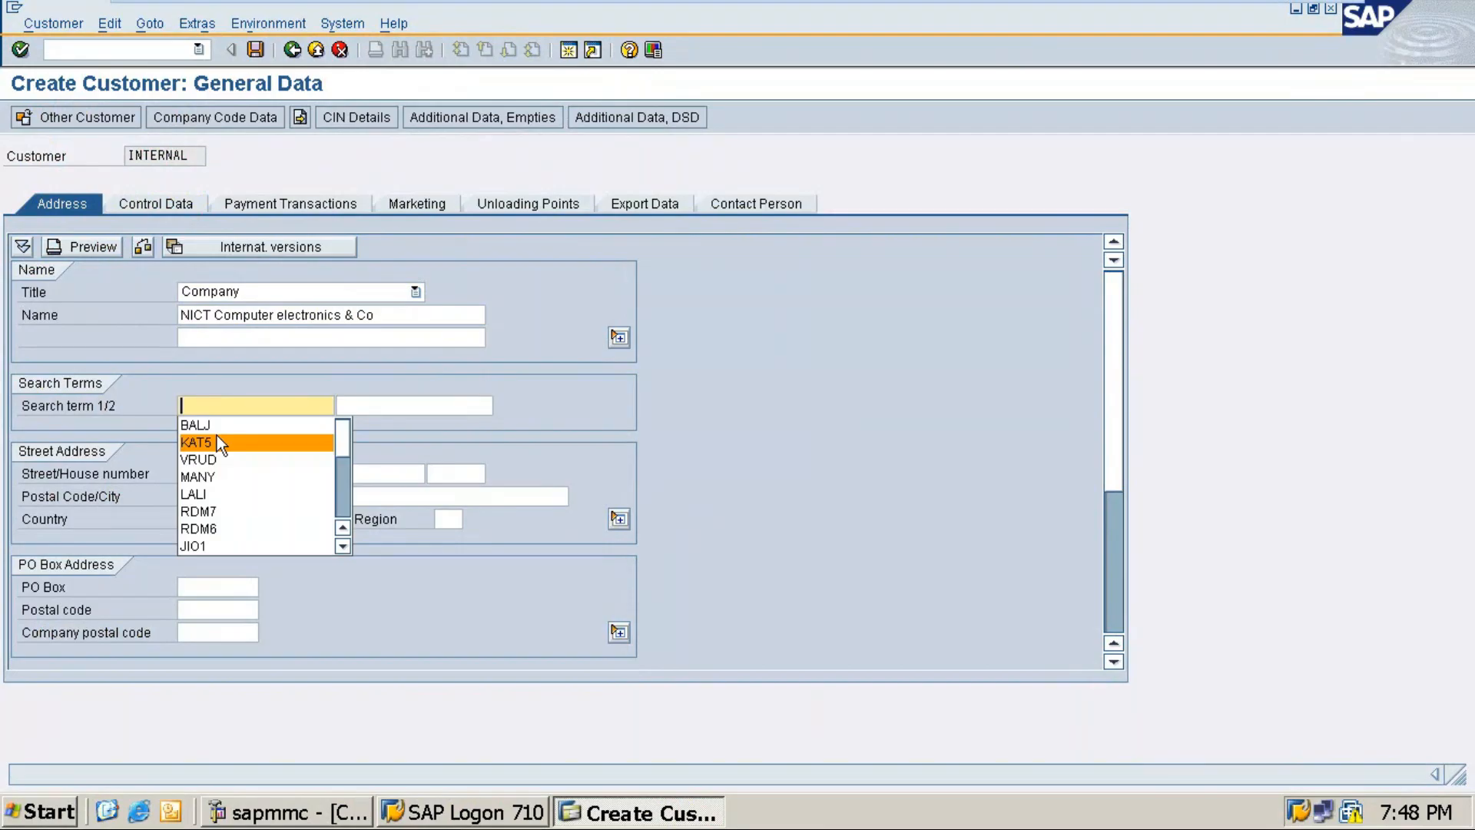
pyautogui.write('IC')
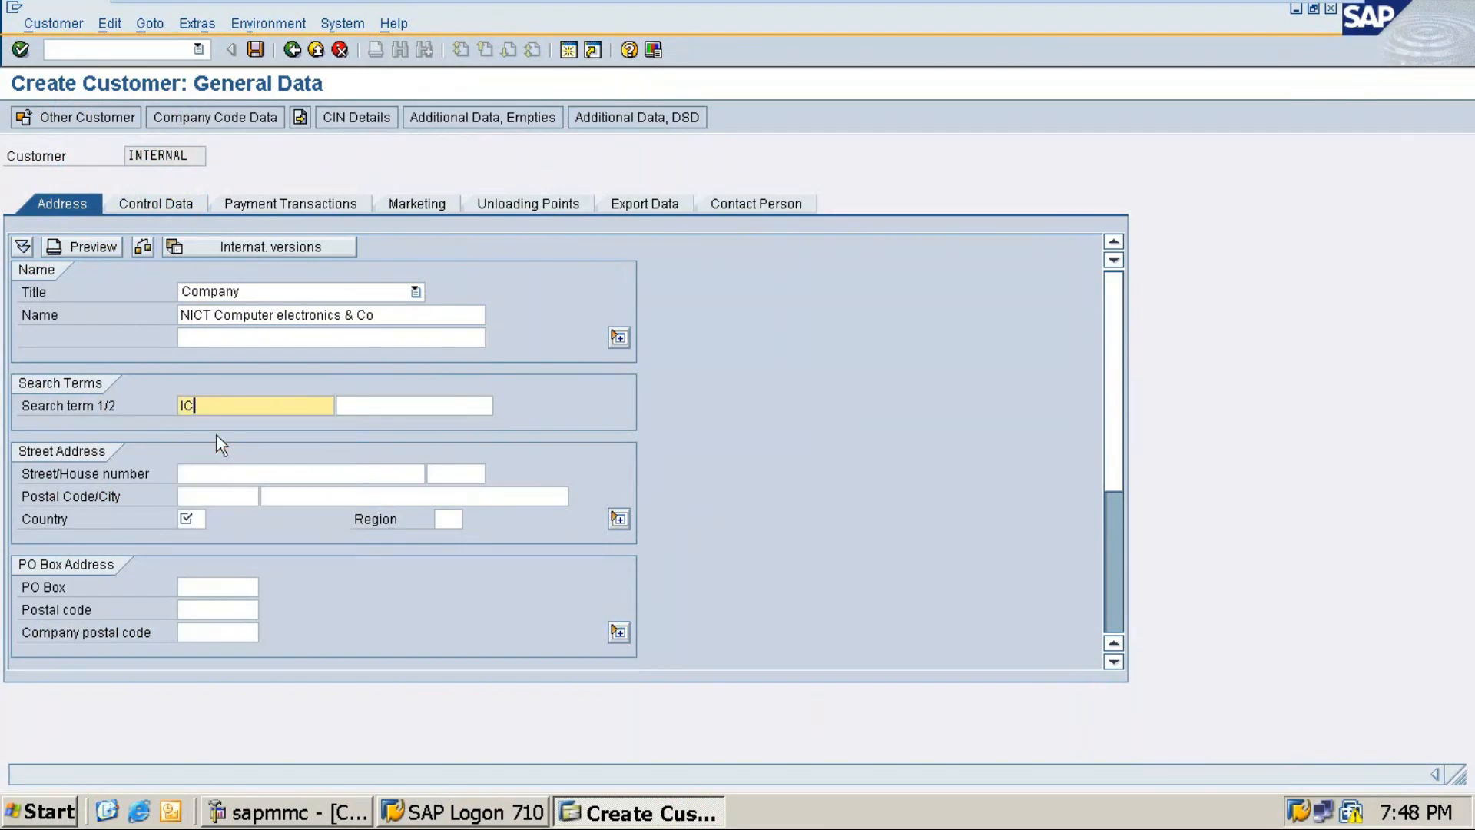
pyautogui.press('BackSpace')
pyautogui.press('BackSpace')
pyautogui.write('NIC7')
# Step: Enter street '9th cross, 5th sector', house number HSR and postal code 560012
pyautogui.click(209, 473)
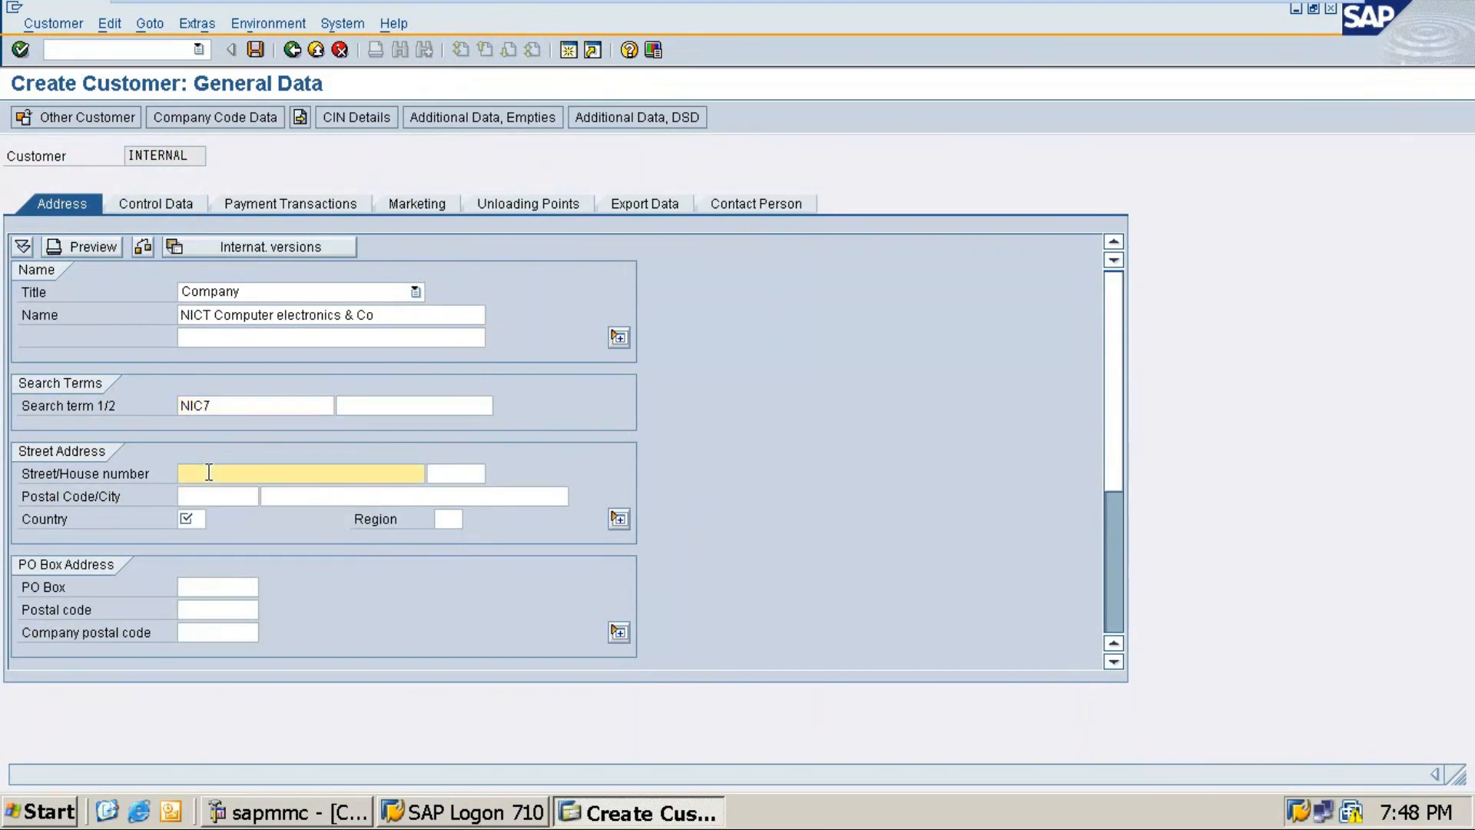
pyautogui.write('9th cross, 5th sector')
pyautogui.press('Tab')
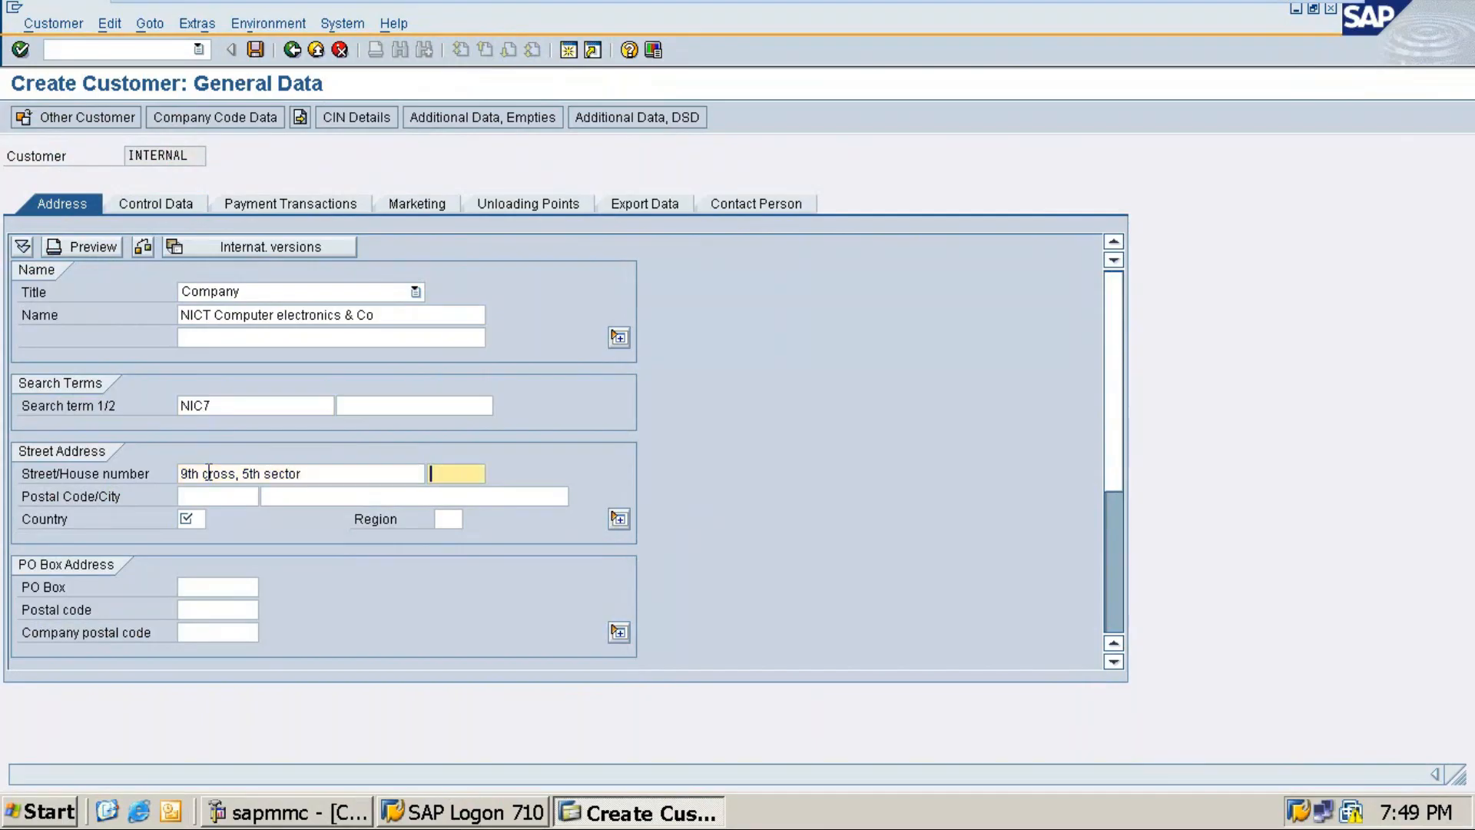
pyautogui.write('HSR')
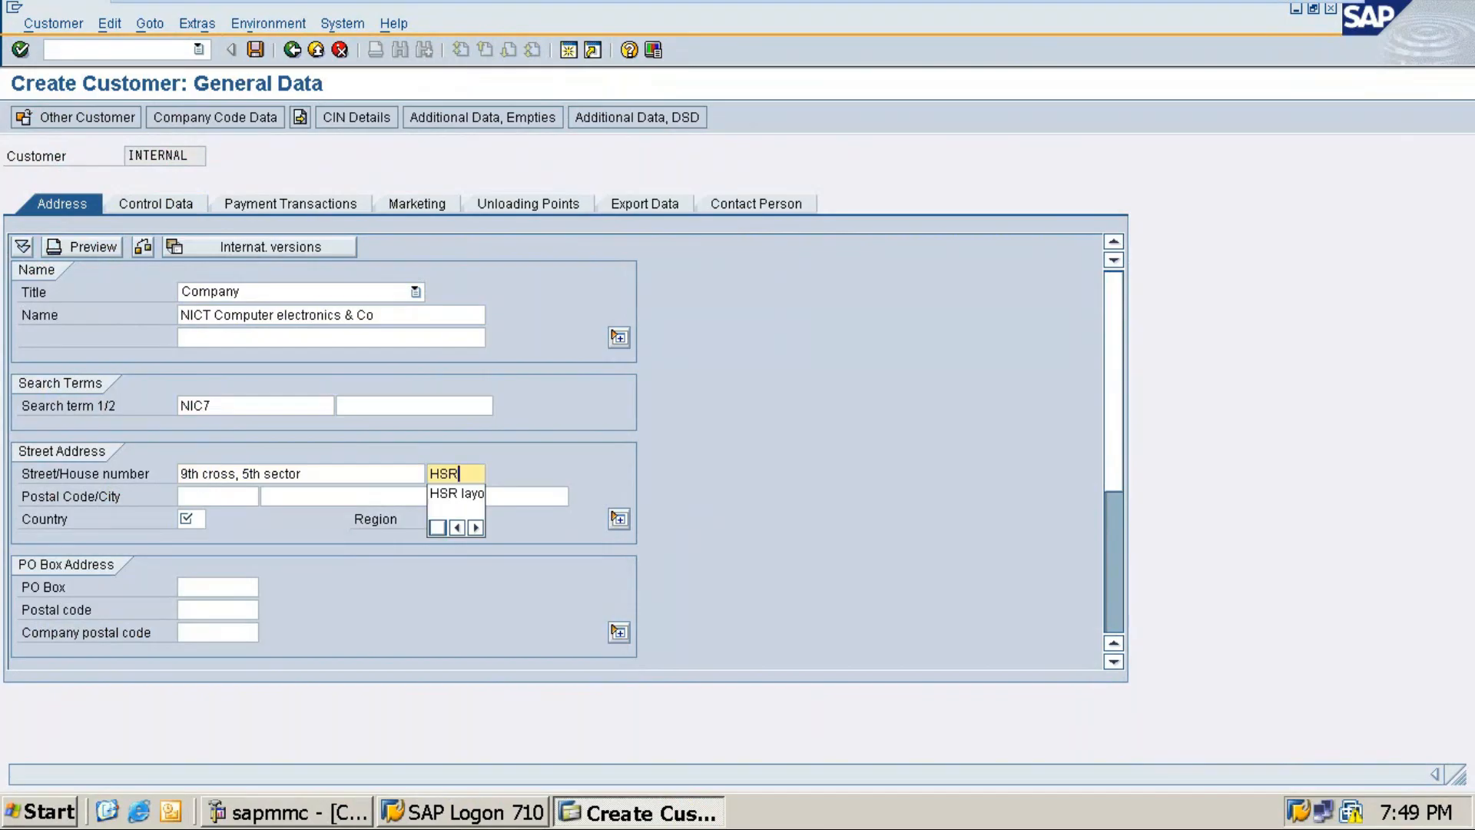
pyautogui.click(468, 493)
pyautogui.click(223, 495)
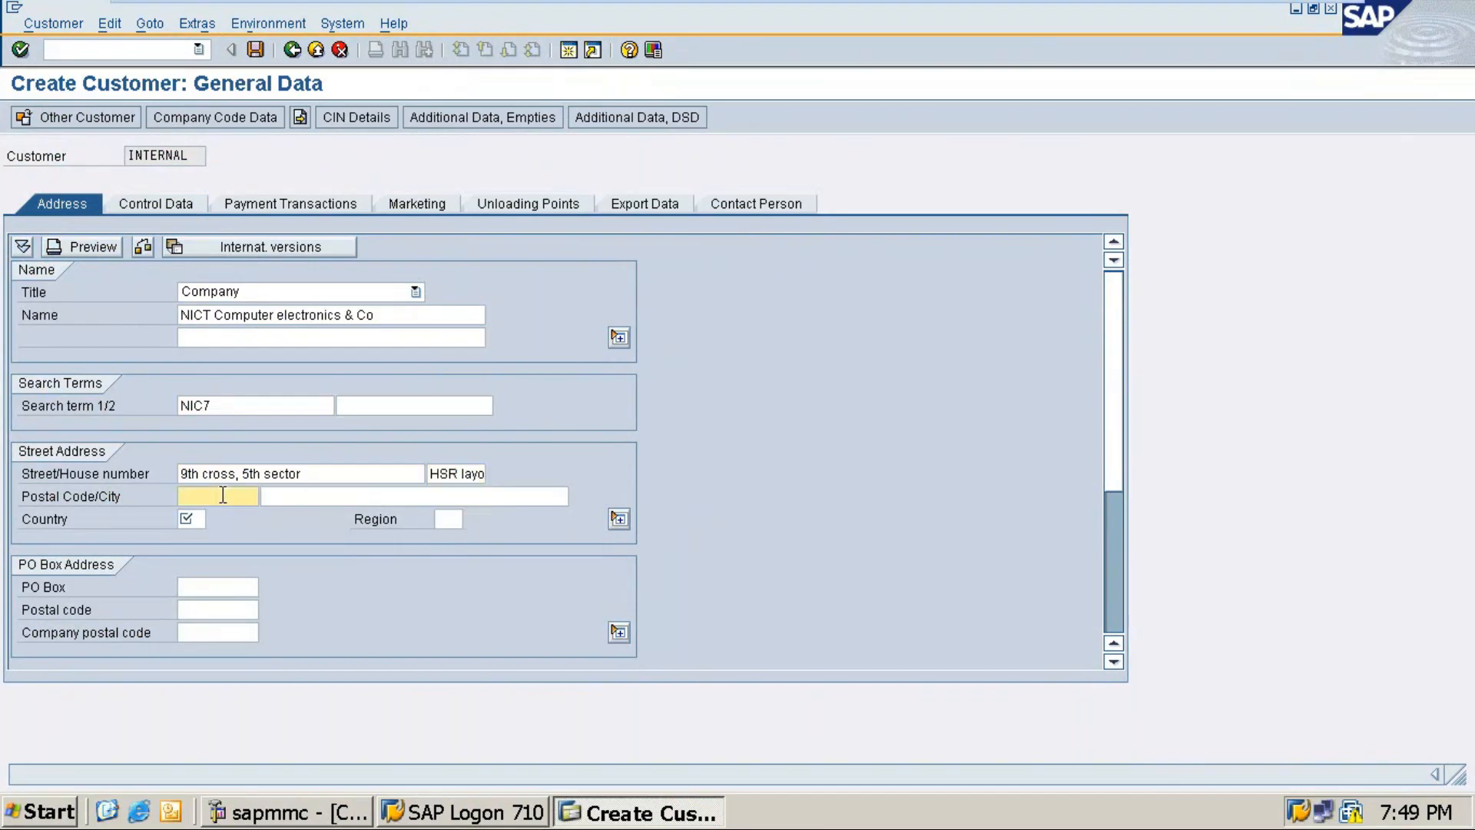
pyautogui.write('560012')
# Step: Set city bengaluru, country IN and region 10, then continue to company code data
pyautogui.press('Tab')
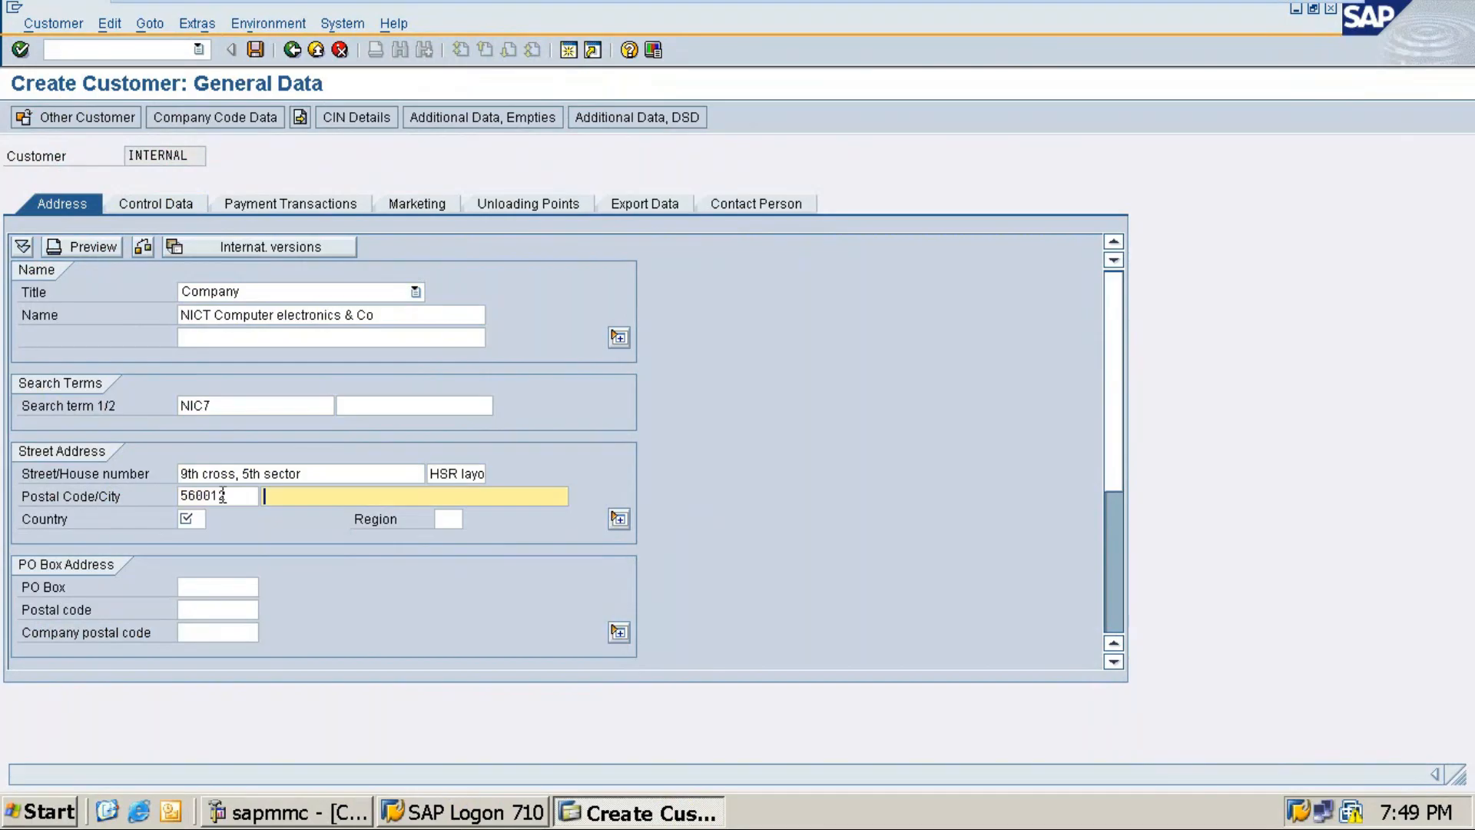
pyautogui.write('Ben')
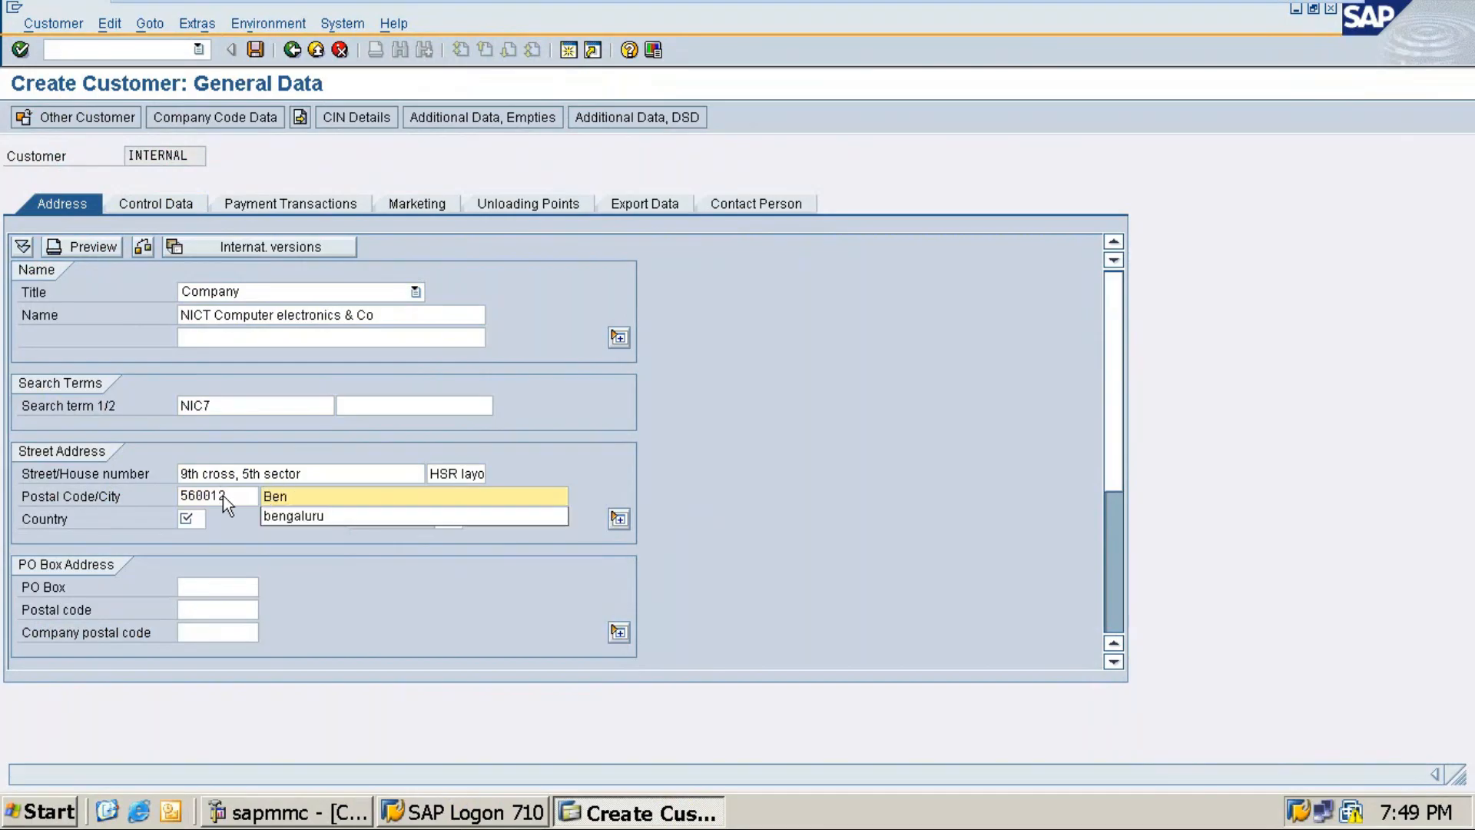
pyautogui.click(285, 517)
pyautogui.click(186, 520)
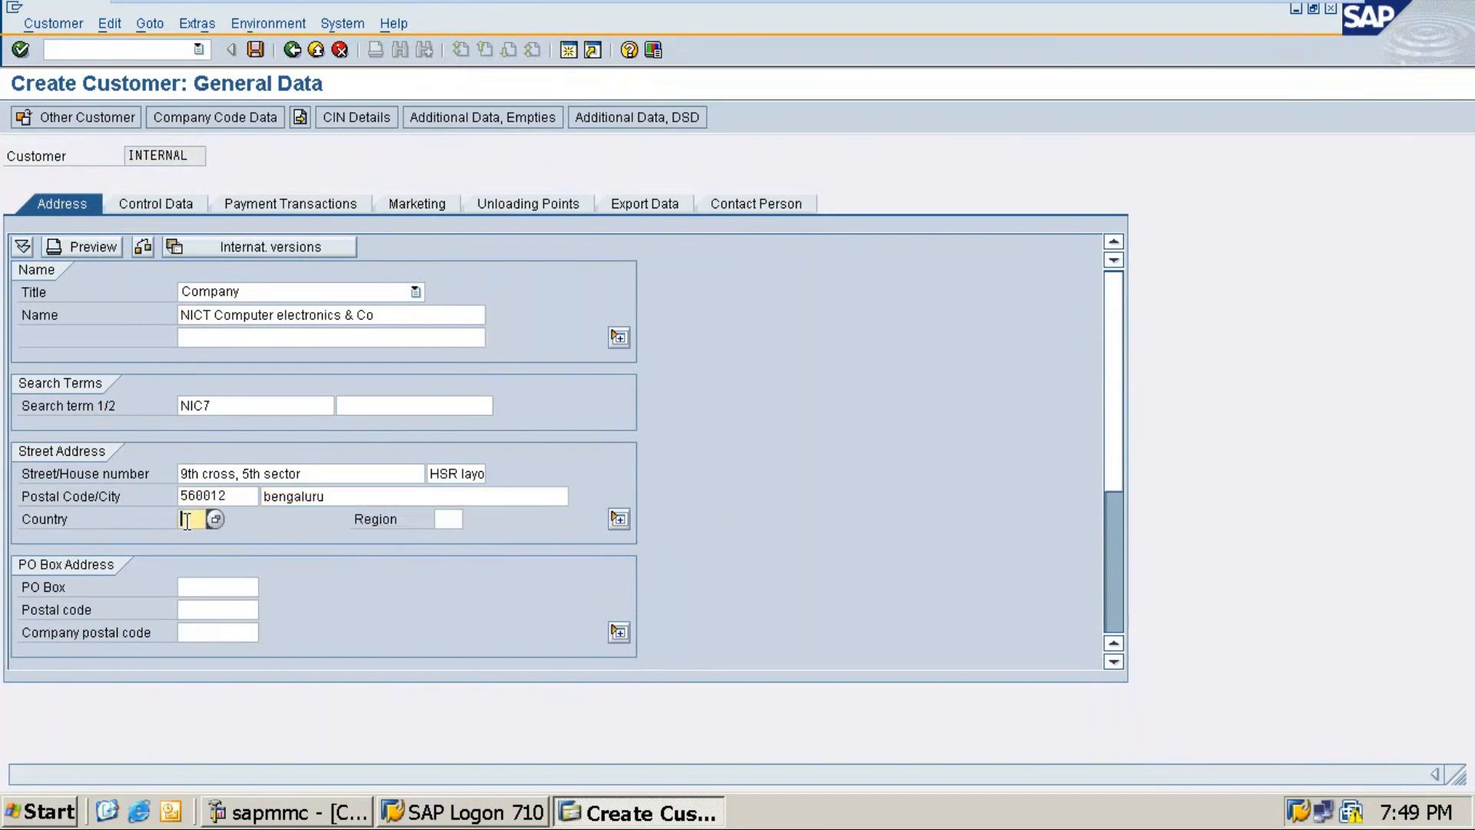
pyautogui.write('in')
pyautogui.press('Tab')
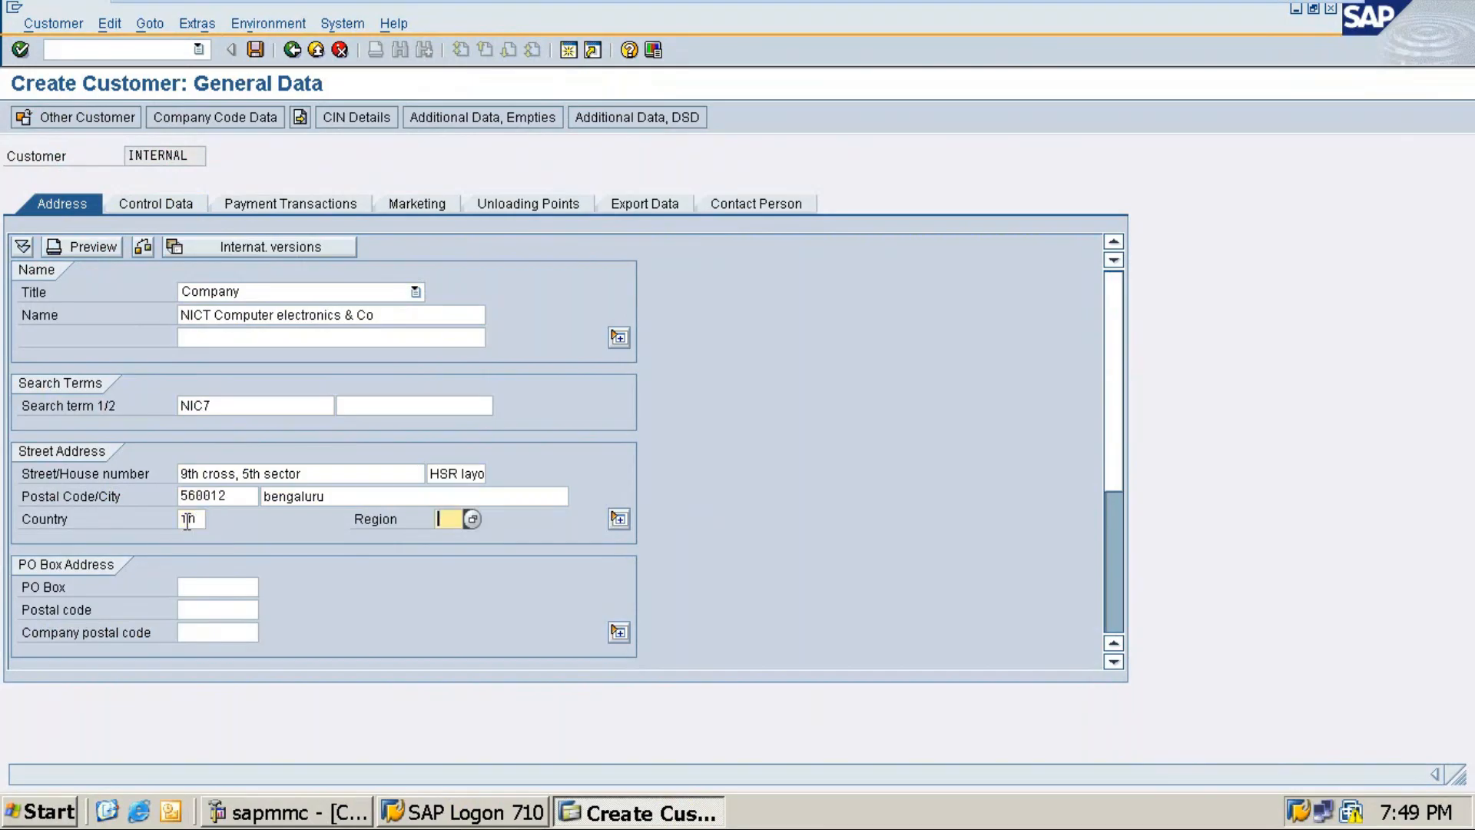
pyautogui.write('10')
pyautogui.press('Return')
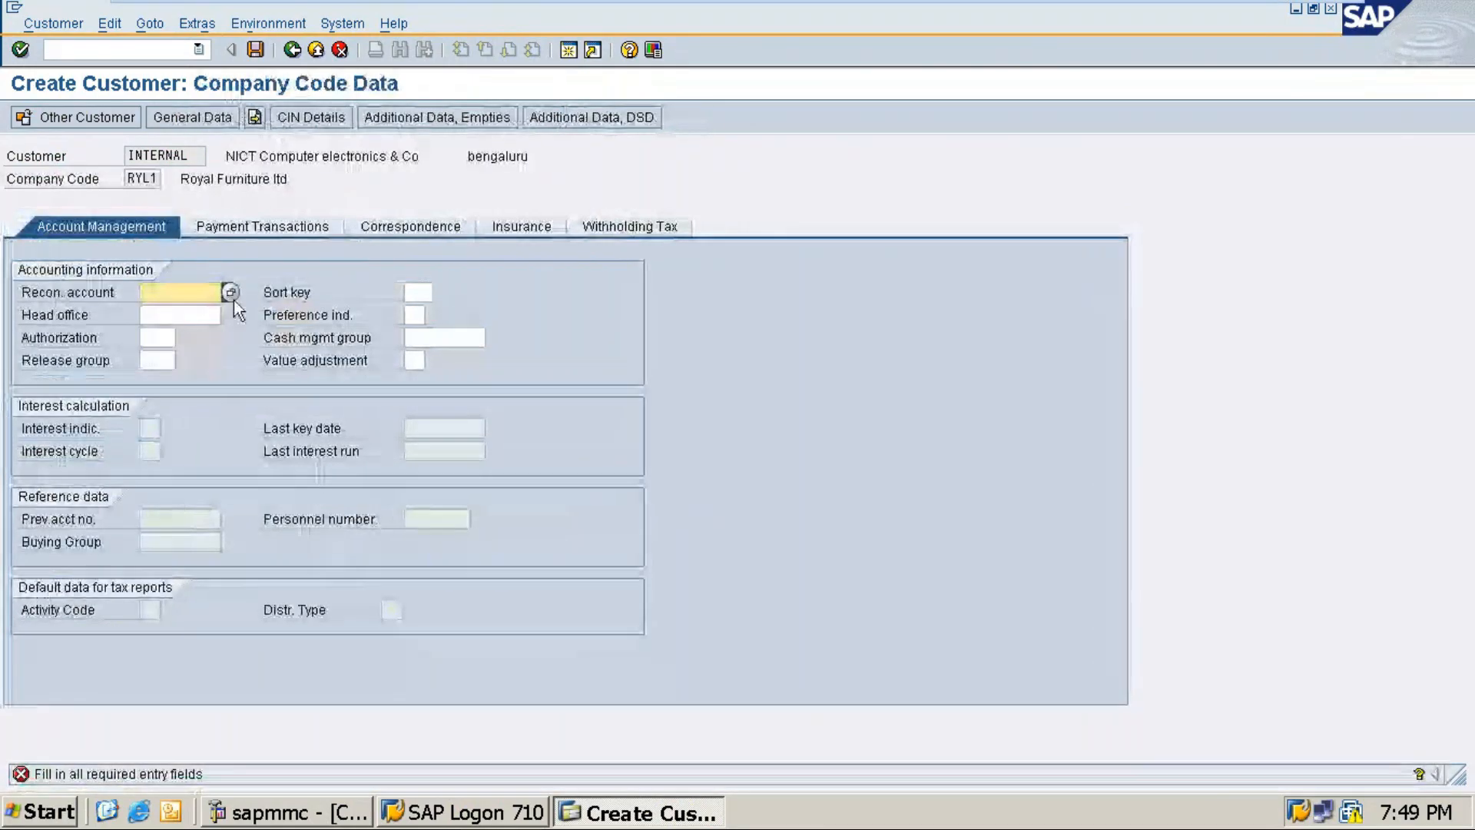
# Step: Give NICT reconciliation account 30006 Sundry Debtors, sort key 001 and cash group A1, then save
pyautogui.click(230, 292)
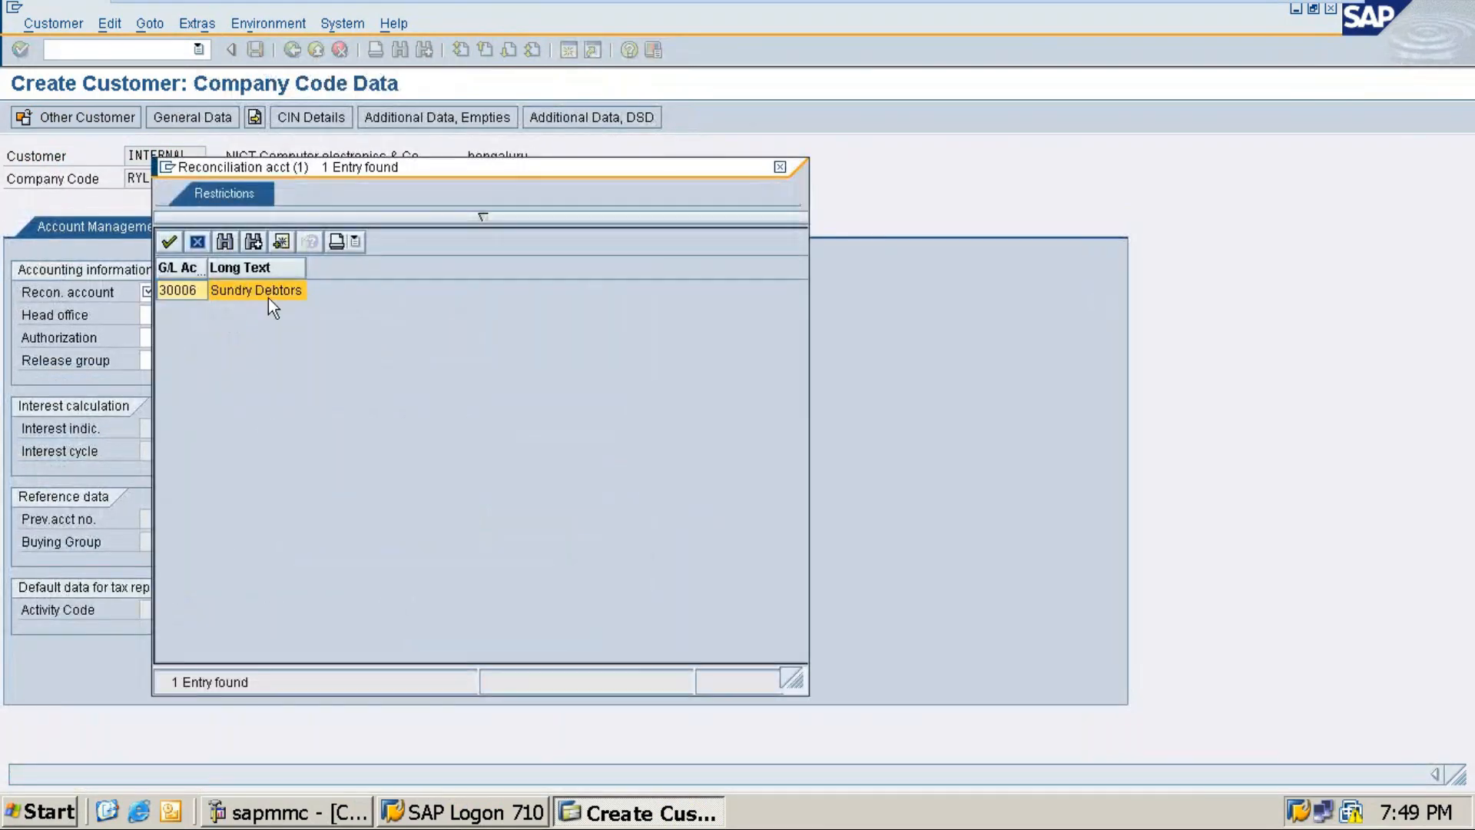
pyautogui.doubleClick(266, 293)
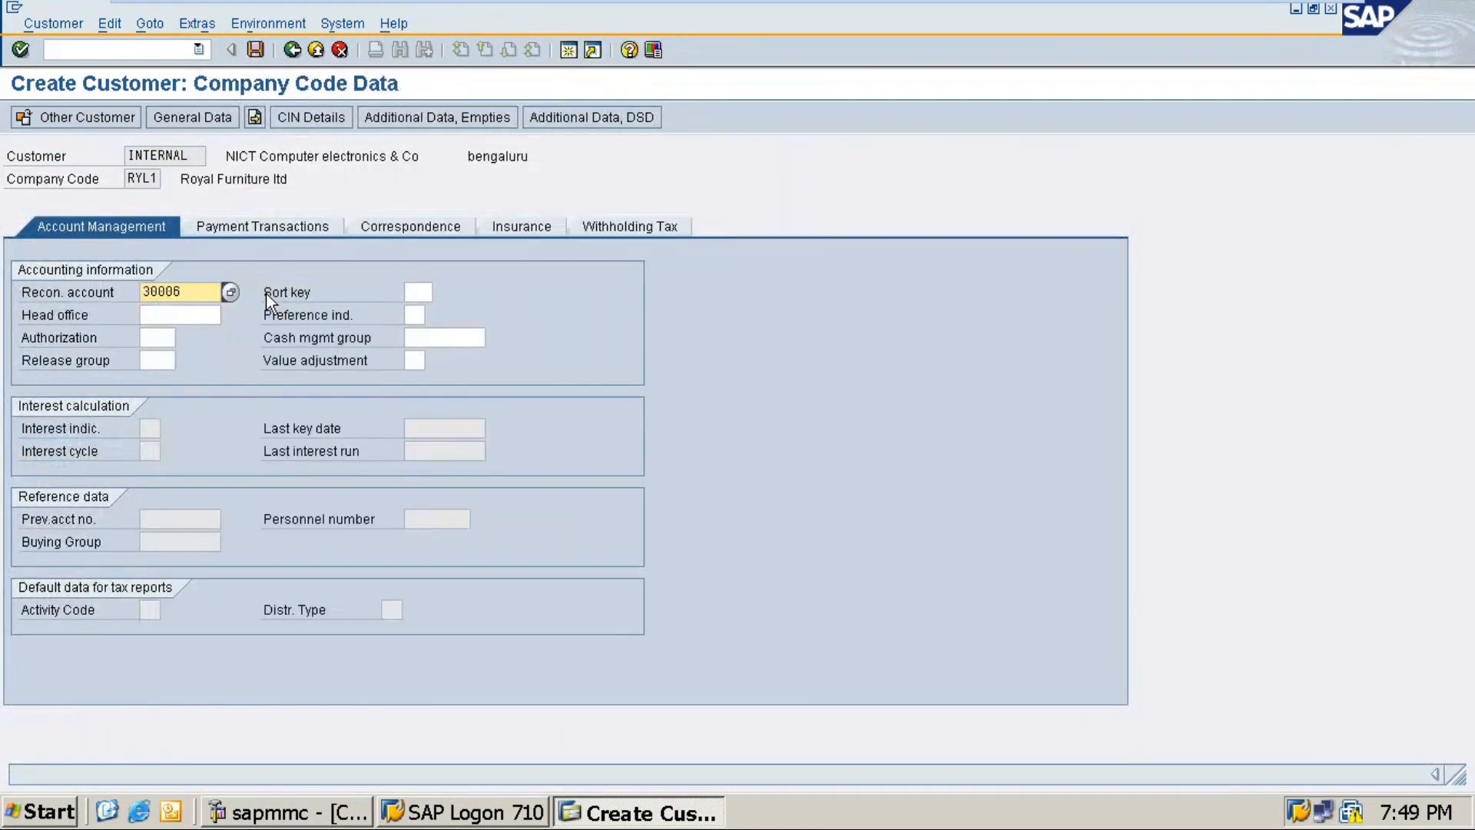
pyautogui.click(414, 291)
pyautogui.write('001')
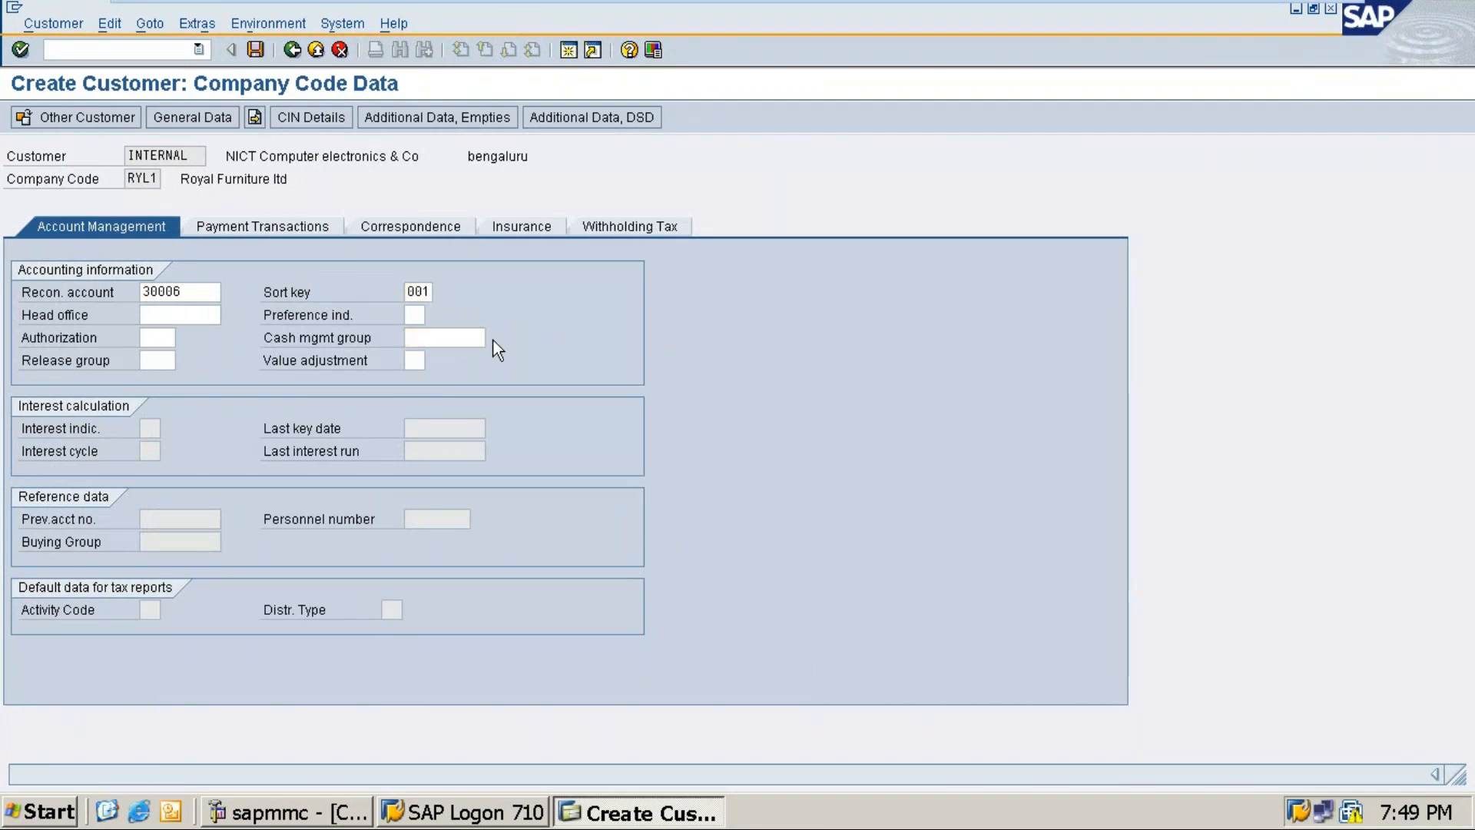
pyautogui.click(492, 339)
pyautogui.doubleClick(440, 317)
pyautogui.hotkey('ctrl', 's')
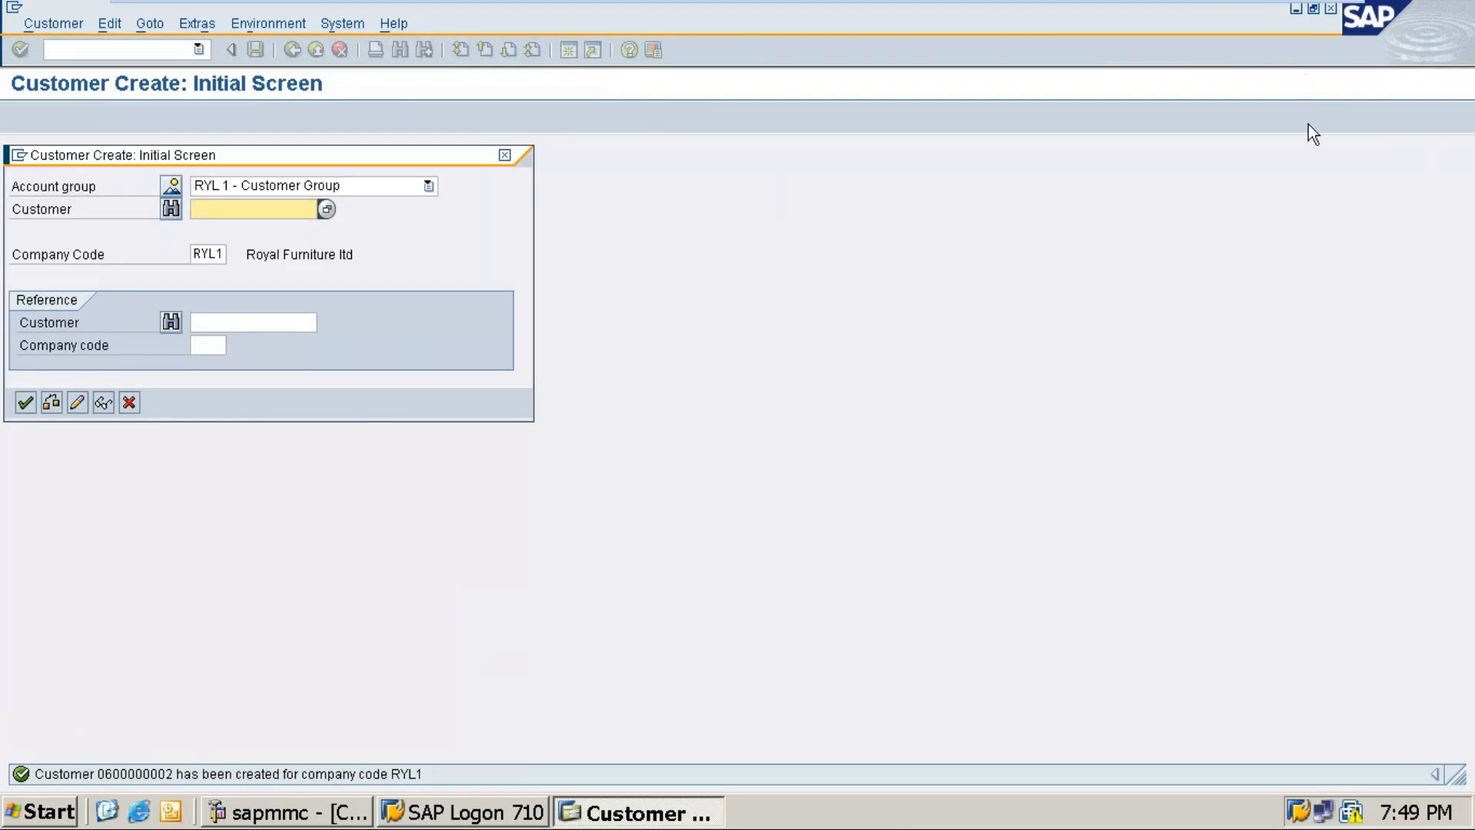
# Step: Minimize the VMware virtual machine from its top toolbar to reveal the Windows desktop
pyautogui.moveTo(1288, 9)
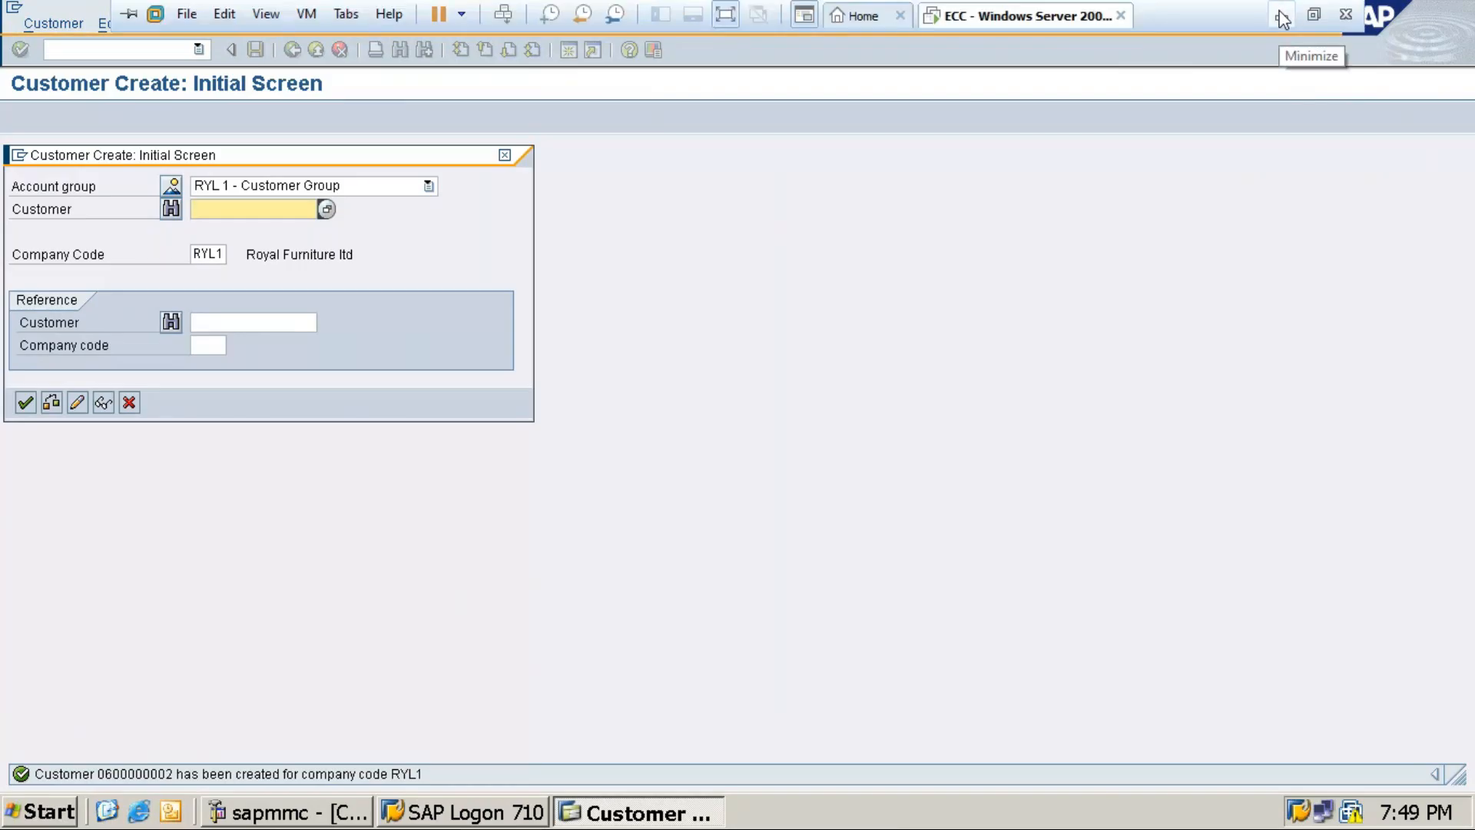
pyautogui.click(1282, 17)
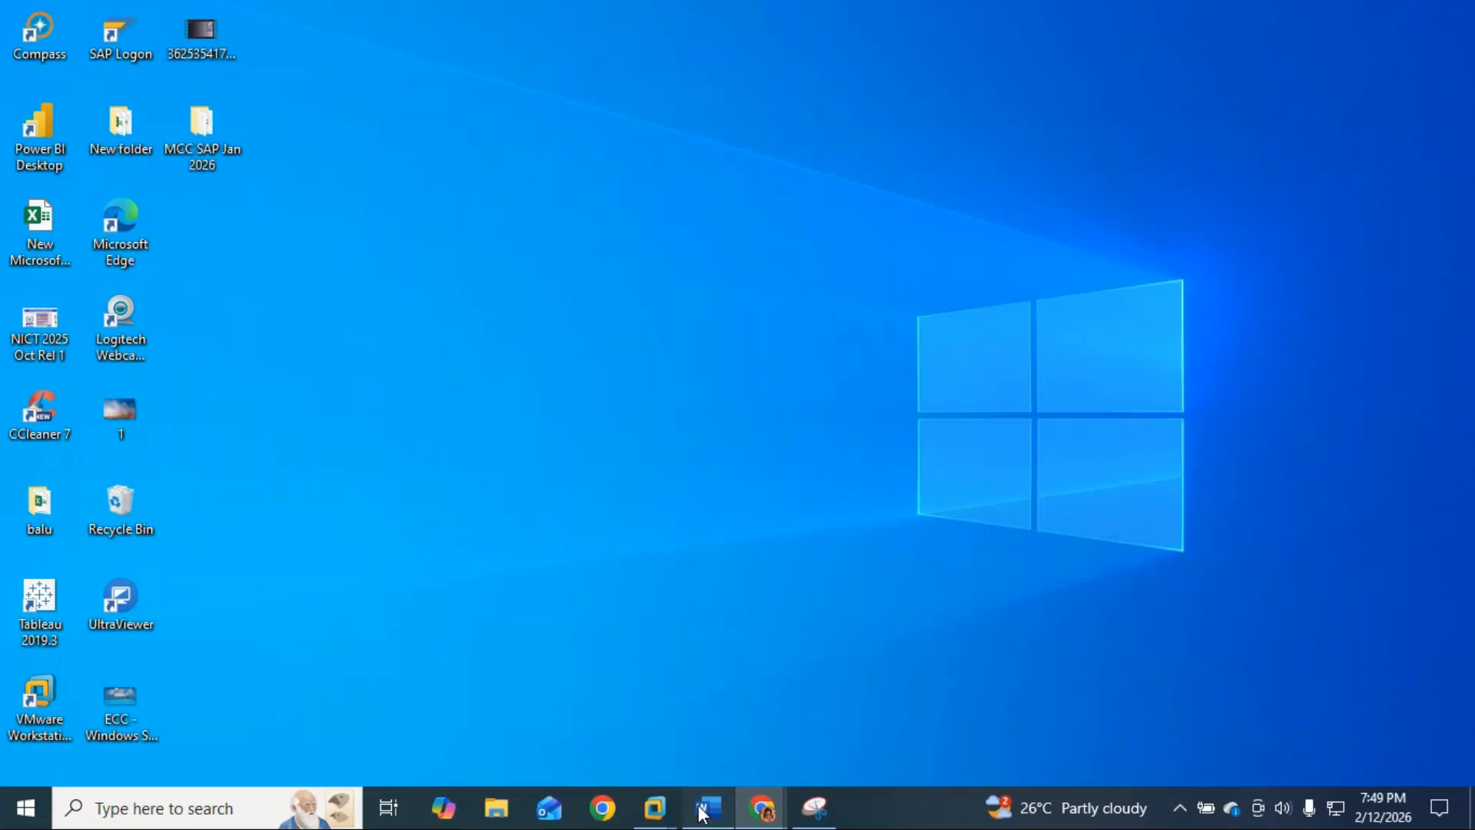
# Step: Scroll through the Word running notes on the two customers, then switch to the GoTo Meeting window
pyautogui.click(702, 811)
pyautogui.scroll(3, 707, 696)
pyautogui.scroll(5, 707, 696)
pyautogui.scroll(-14, 708, 696)
pyautogui.scroll(-2, 708, 692)
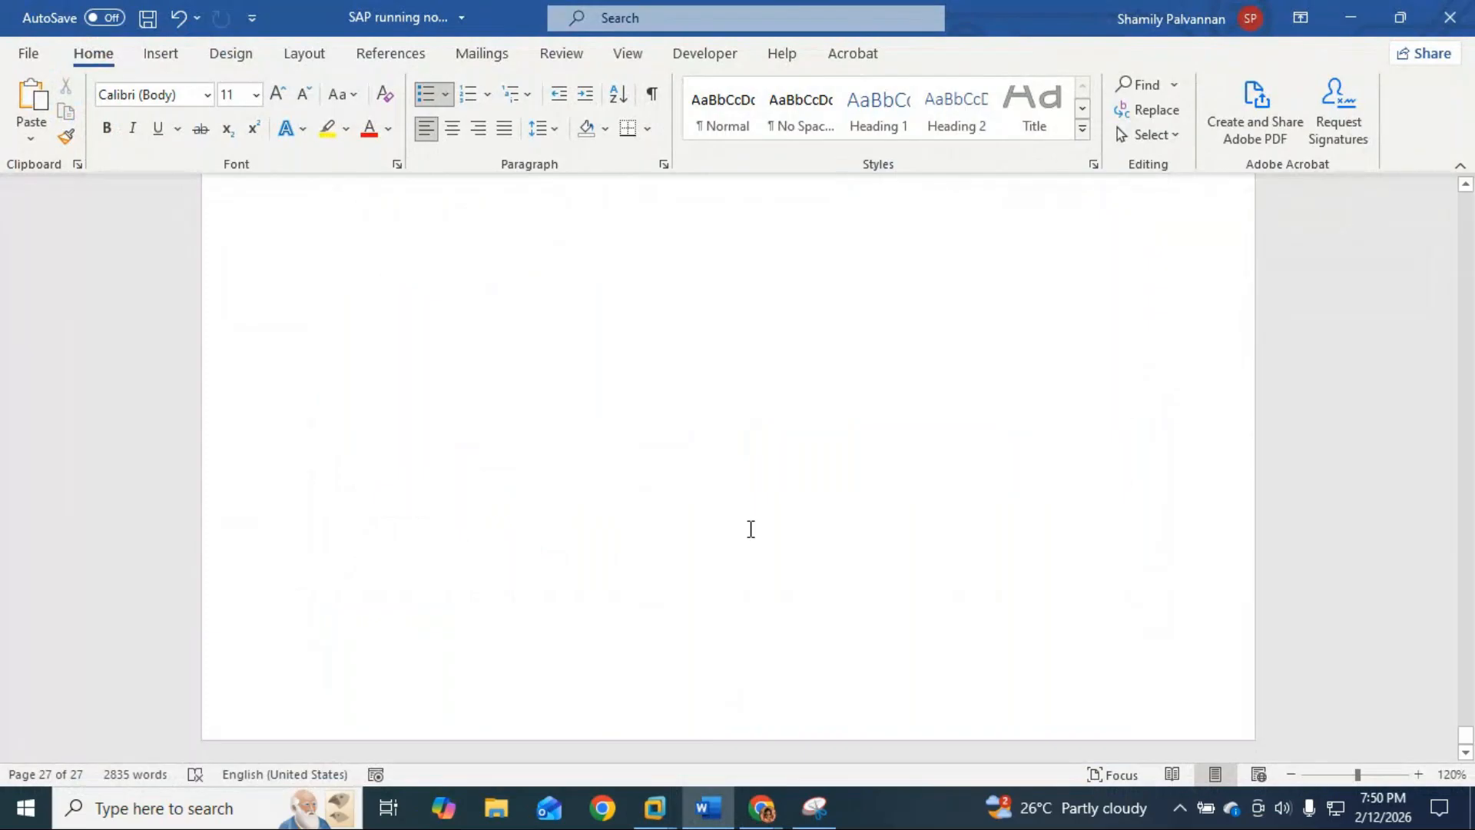
pyautogui.scroll(4, 751, 529)
pyautogui.scroll(-5, 751, 528)
pyautogui.scroll(-1, 754, 667)
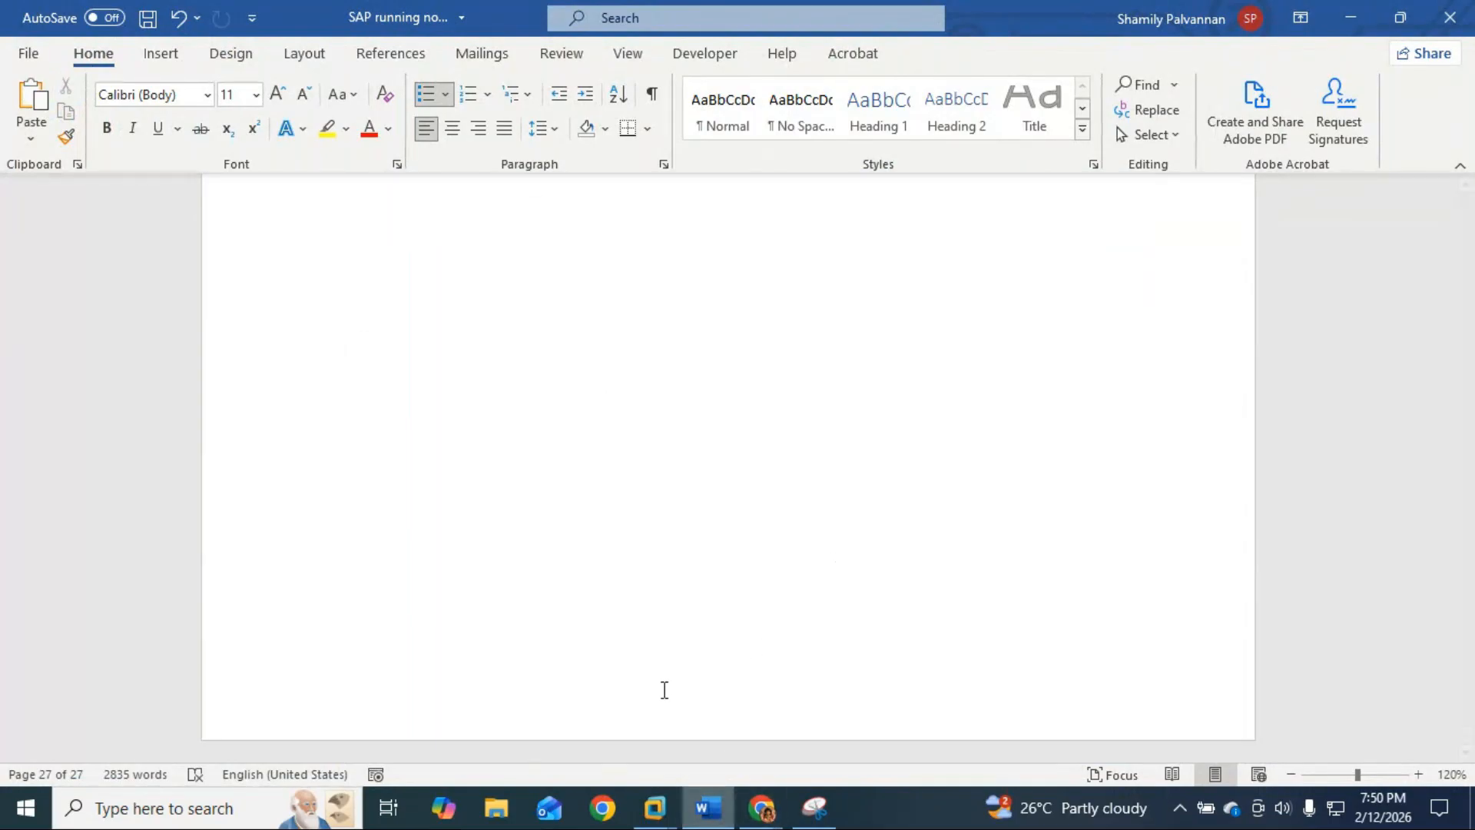
pyautogui.click(791, 598)
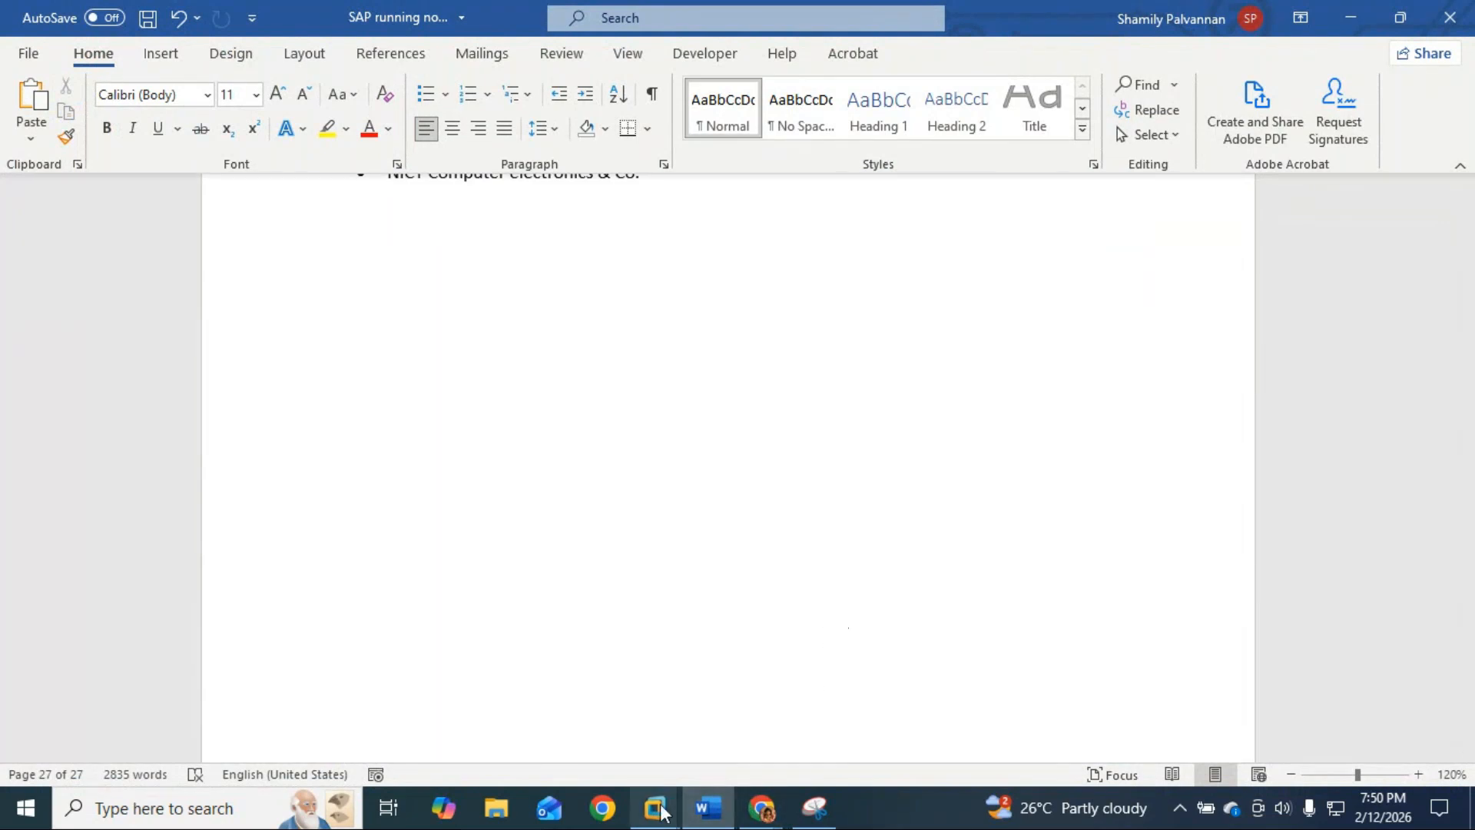
pyautogui.moveTo(778, 811)
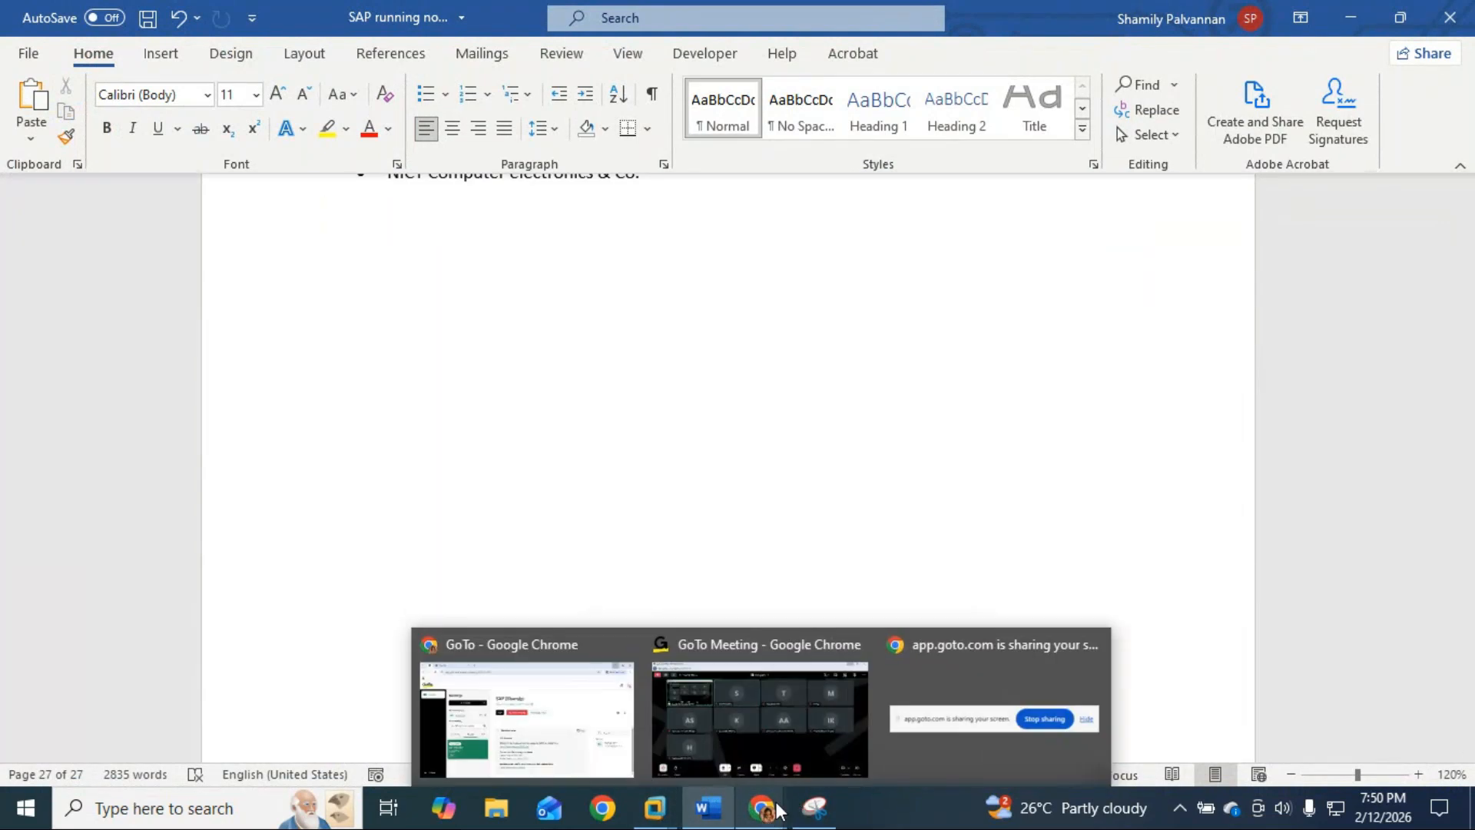
pyautogui.click(796, 746)
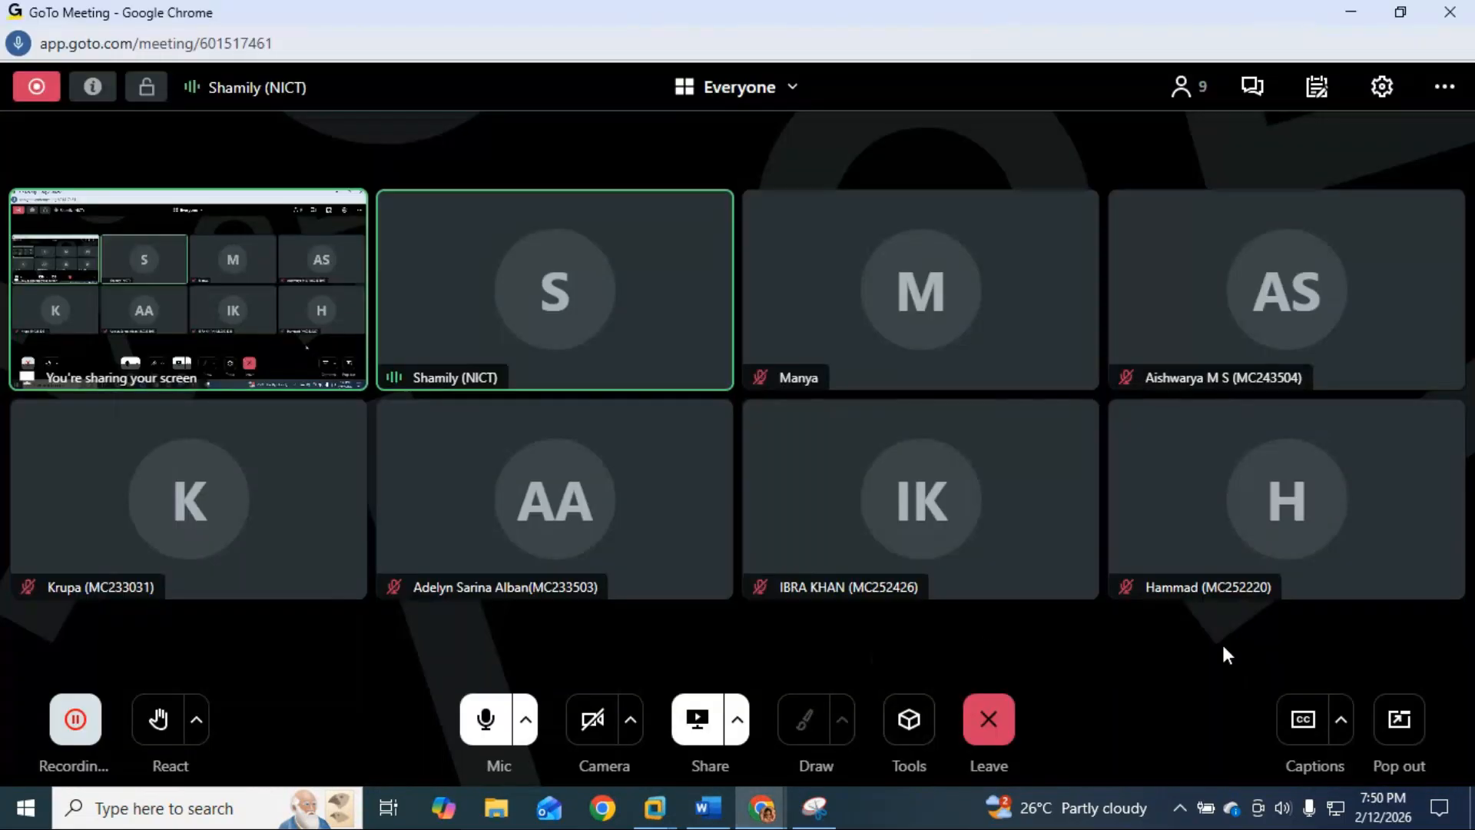
# Step: Check the date in the taskbar calendar, then bring up the Snipping Tool capture of the SAP screen
pyautogui.click(1371, 805)
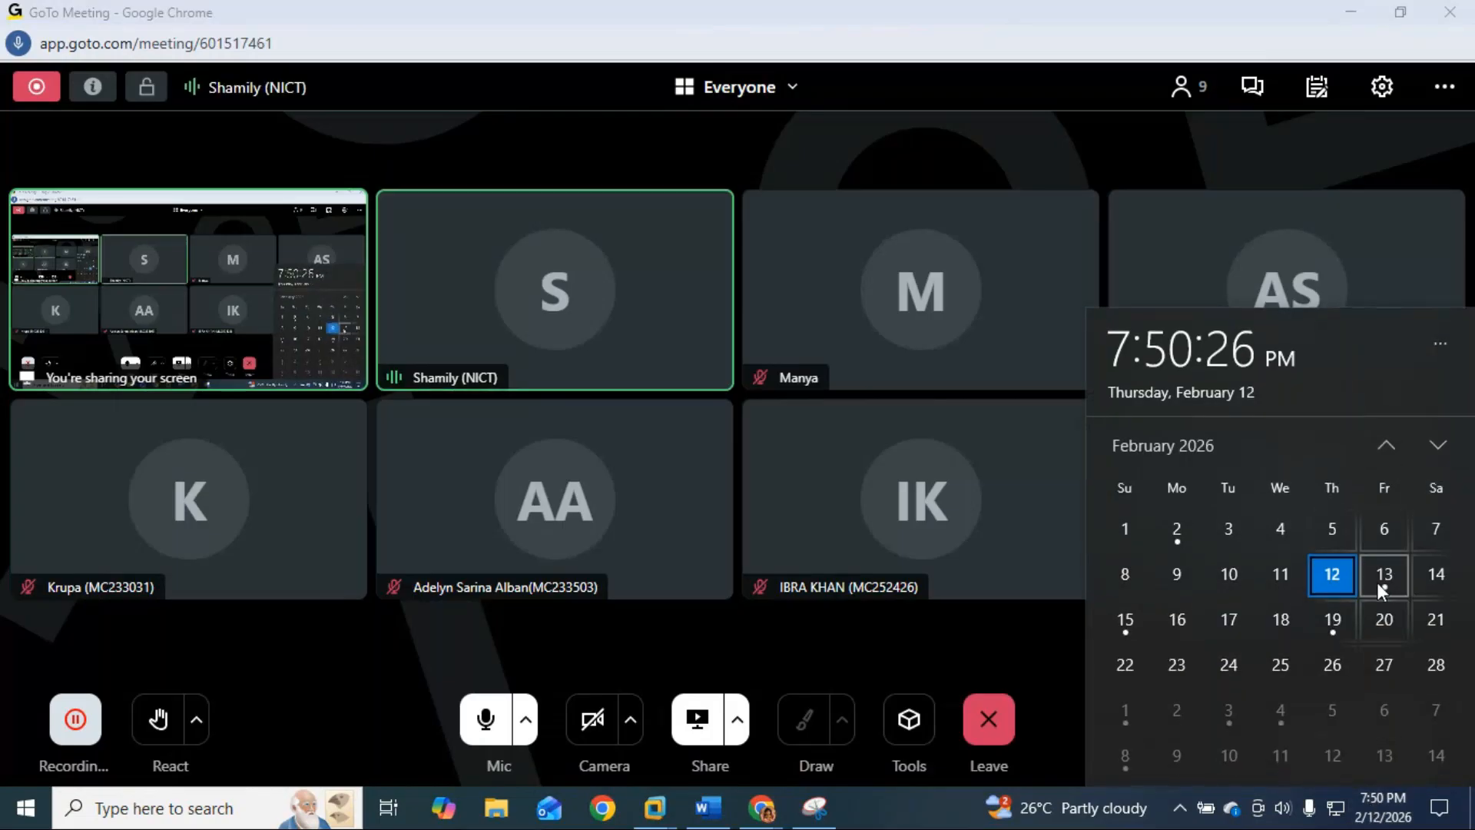
pyautogui.click(1018, 645)
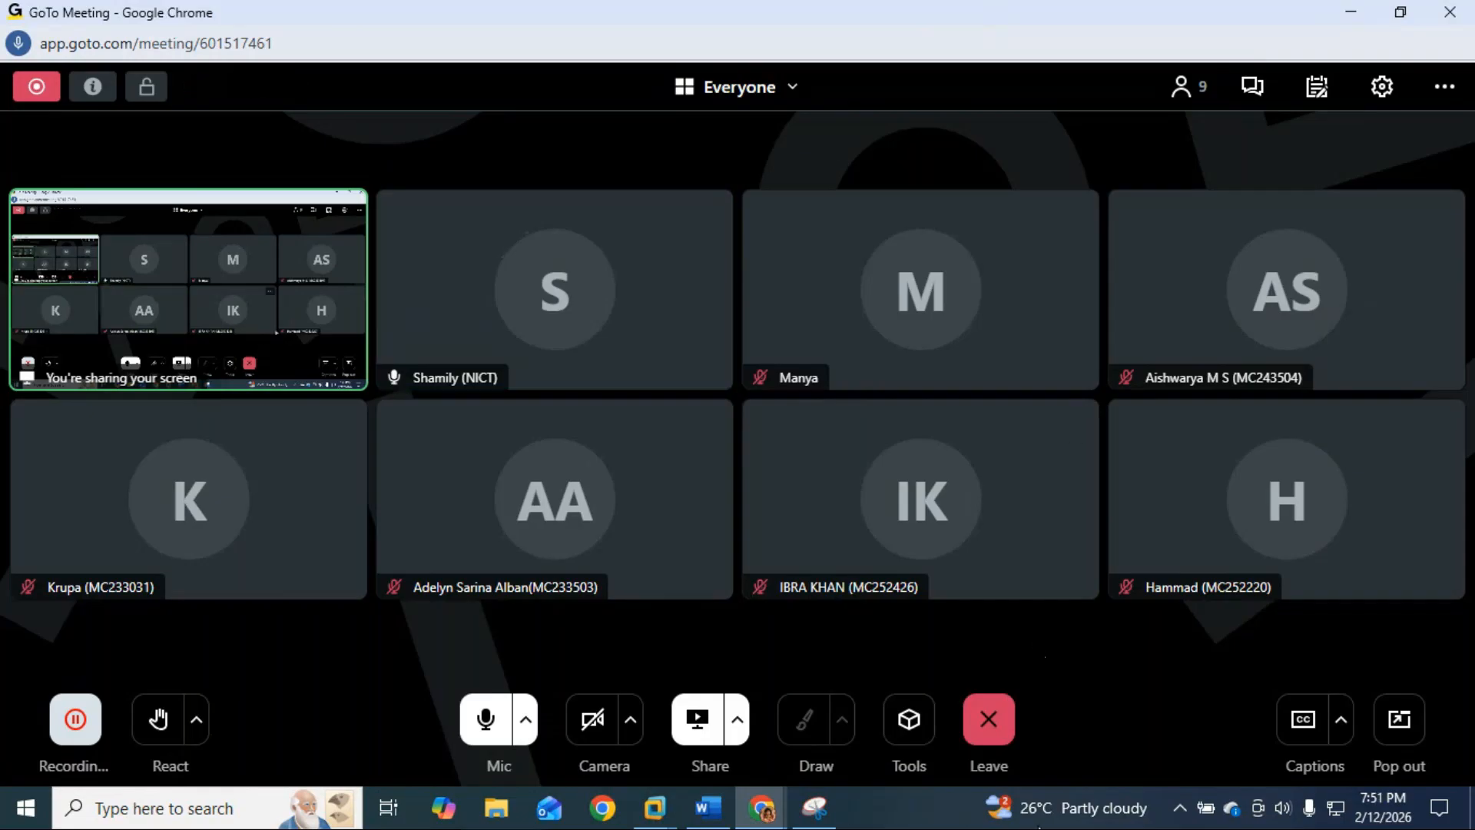
pyautogui.click(815, 807)
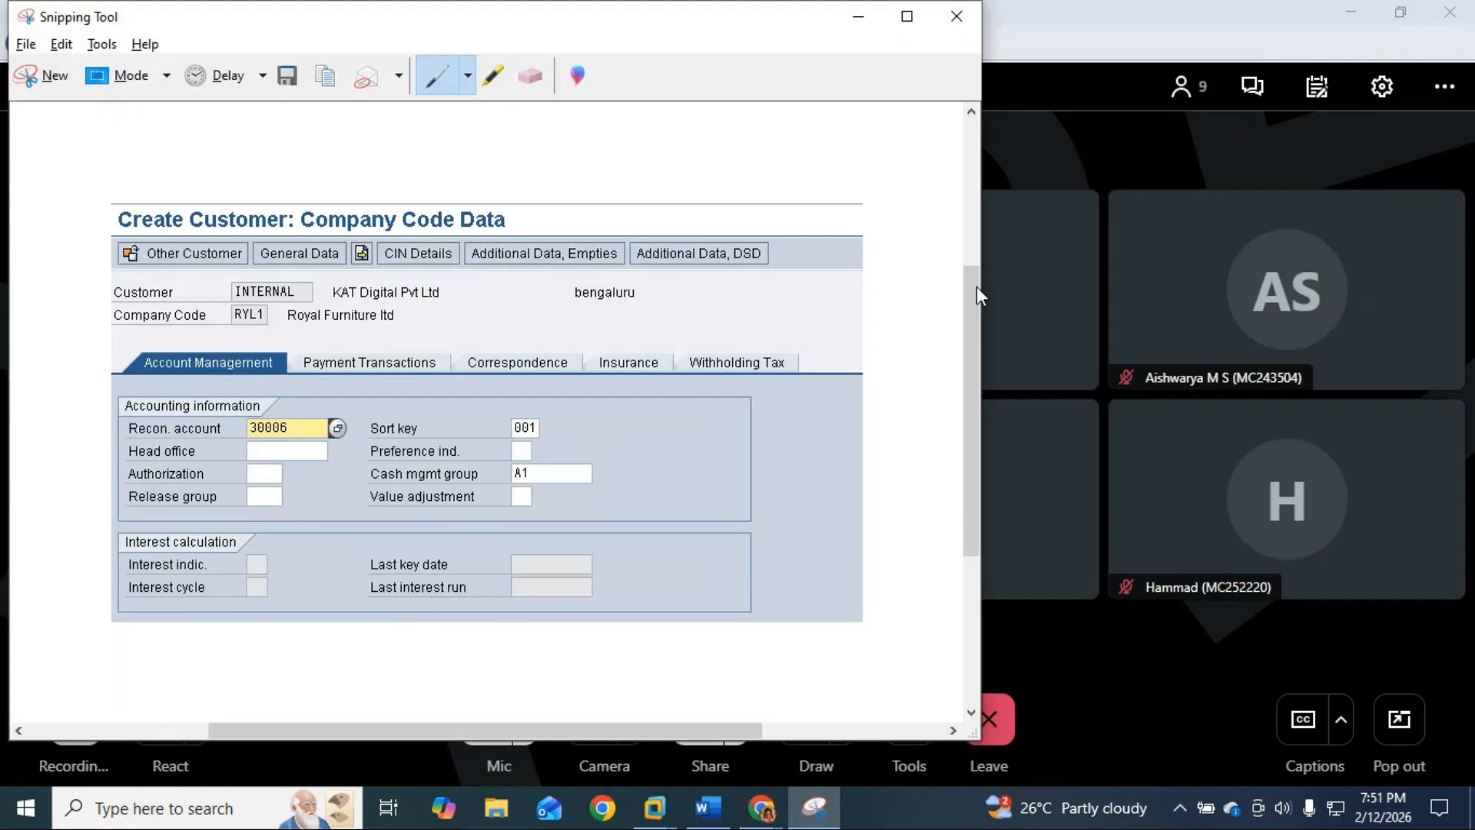
# Step: Discard the Snipping Tool capture without saving, then save and close the Word running notes
pyautogui.click(956, 16)
pyautogui.click(584, 391)
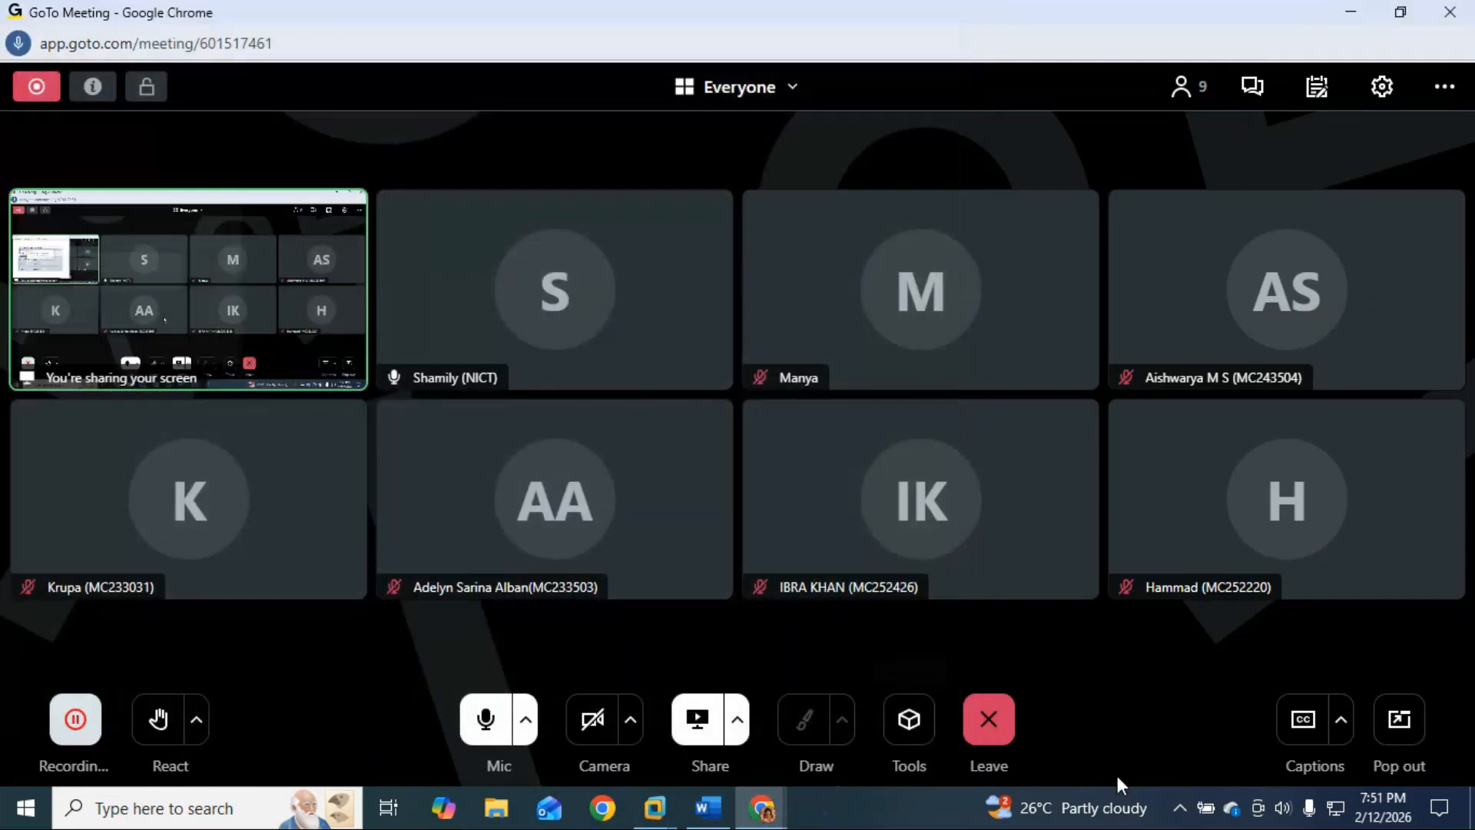
pyautogui.moveTo(736, 813)
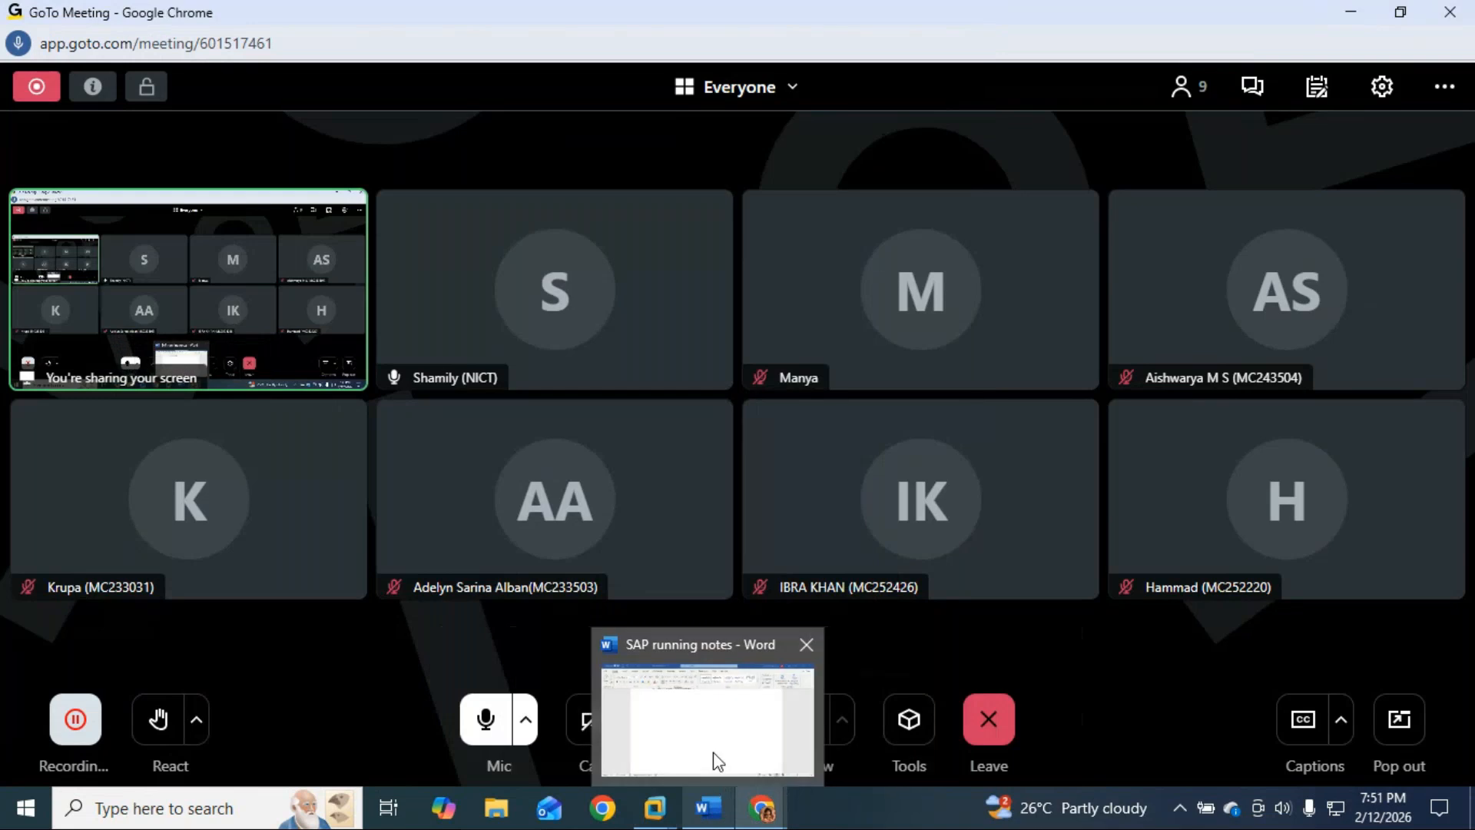
pyautogui.click(715, 761)
pyautogui.hotkey('ctrl', 's')
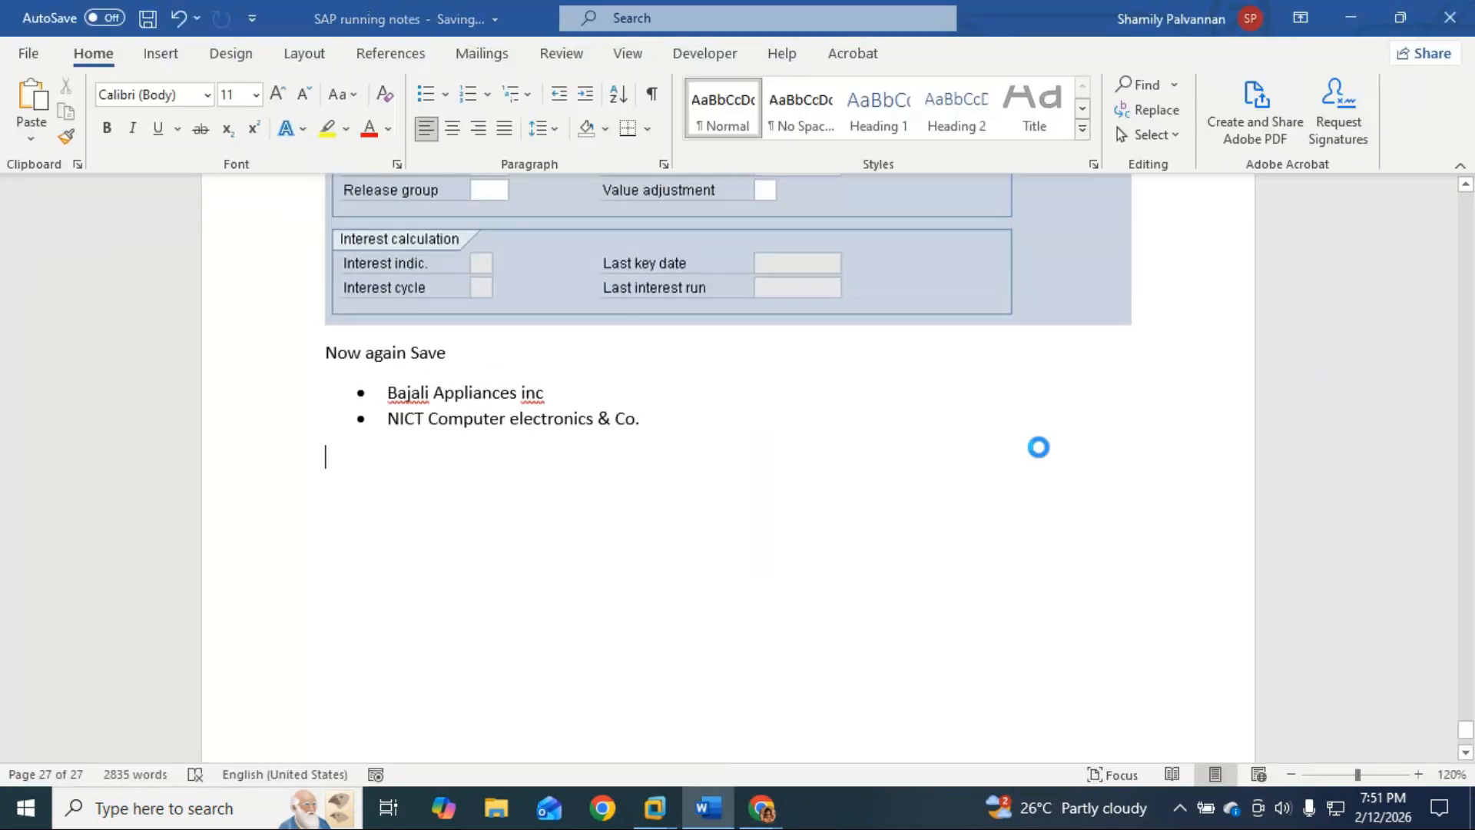
pyautogui.click(1450, 17)
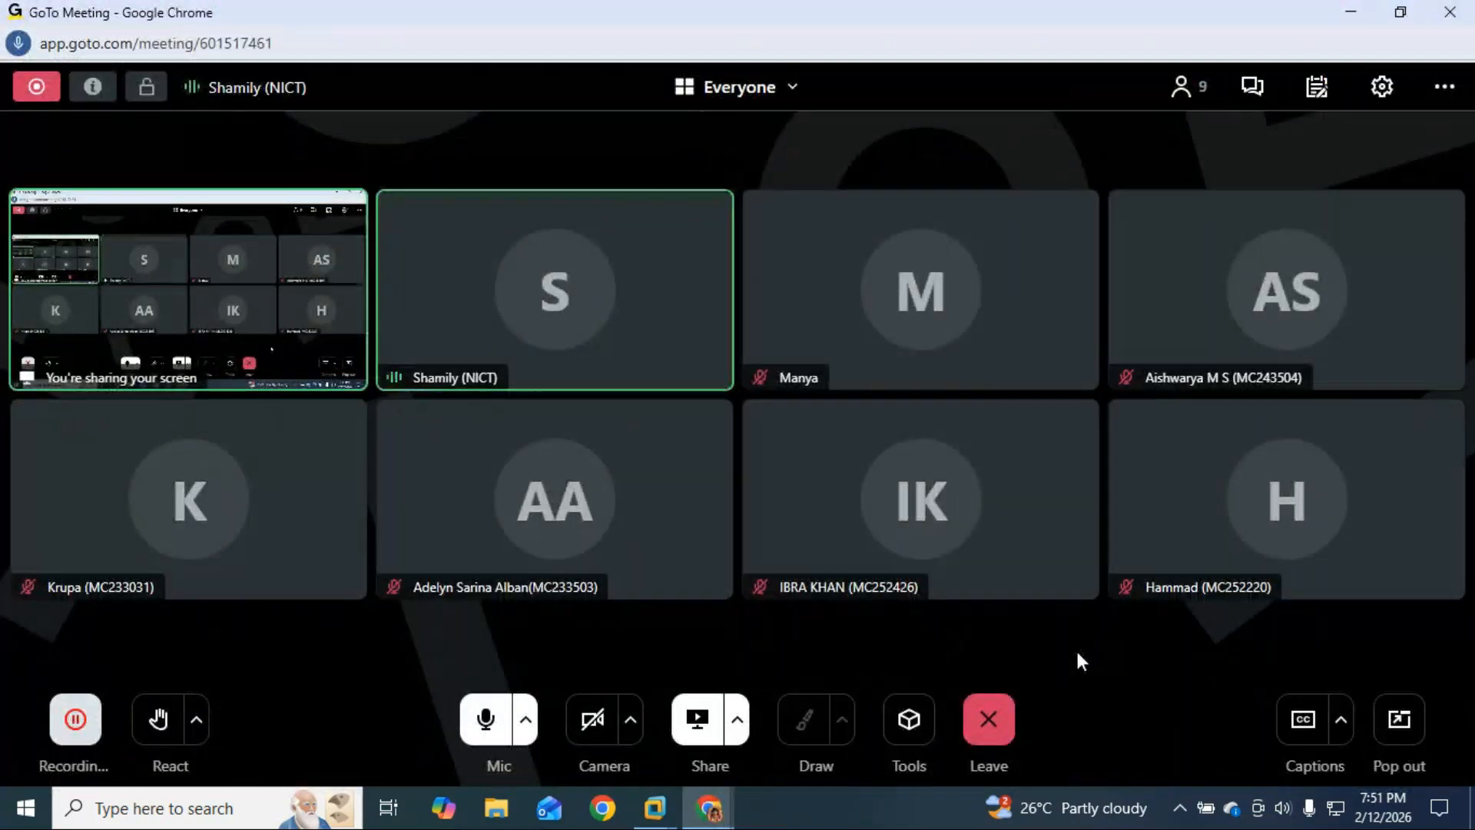
# Step: Mute the microphone and bring the SAP customer screen to the front
pyautogui.click(494, 736)
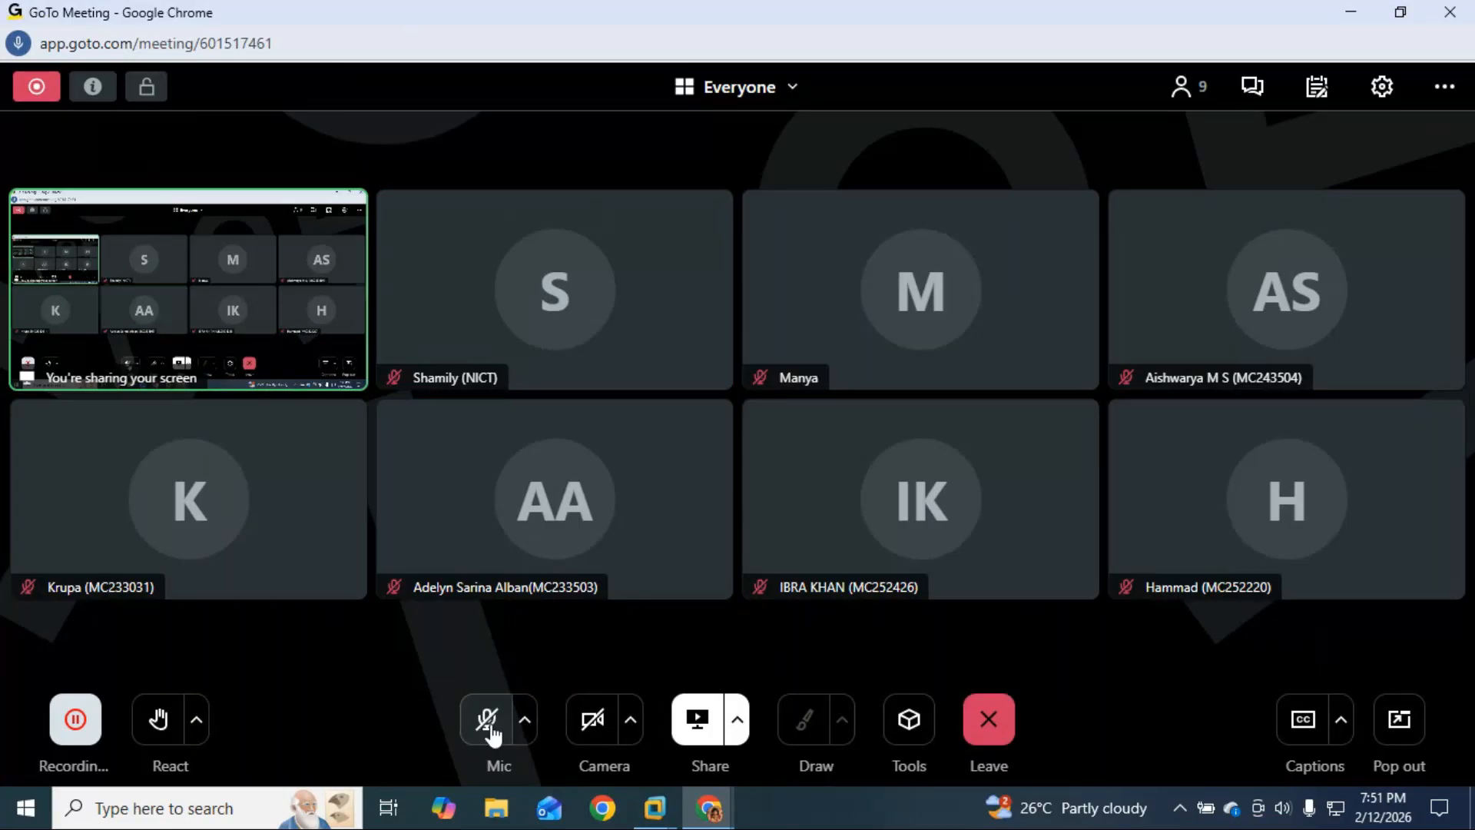
pyautogui.click(667, 819)
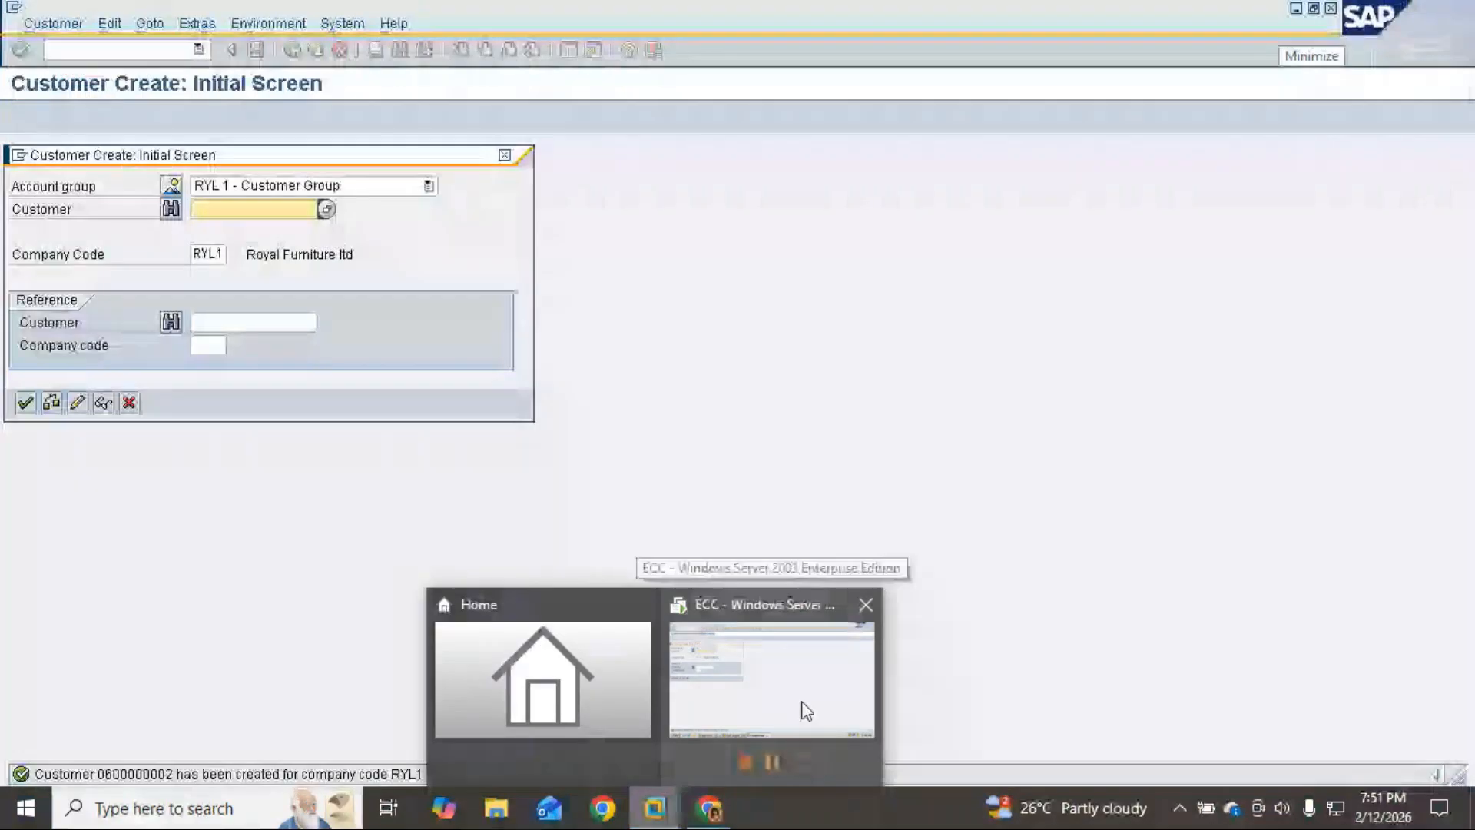
pyautogui.click(801, 711)
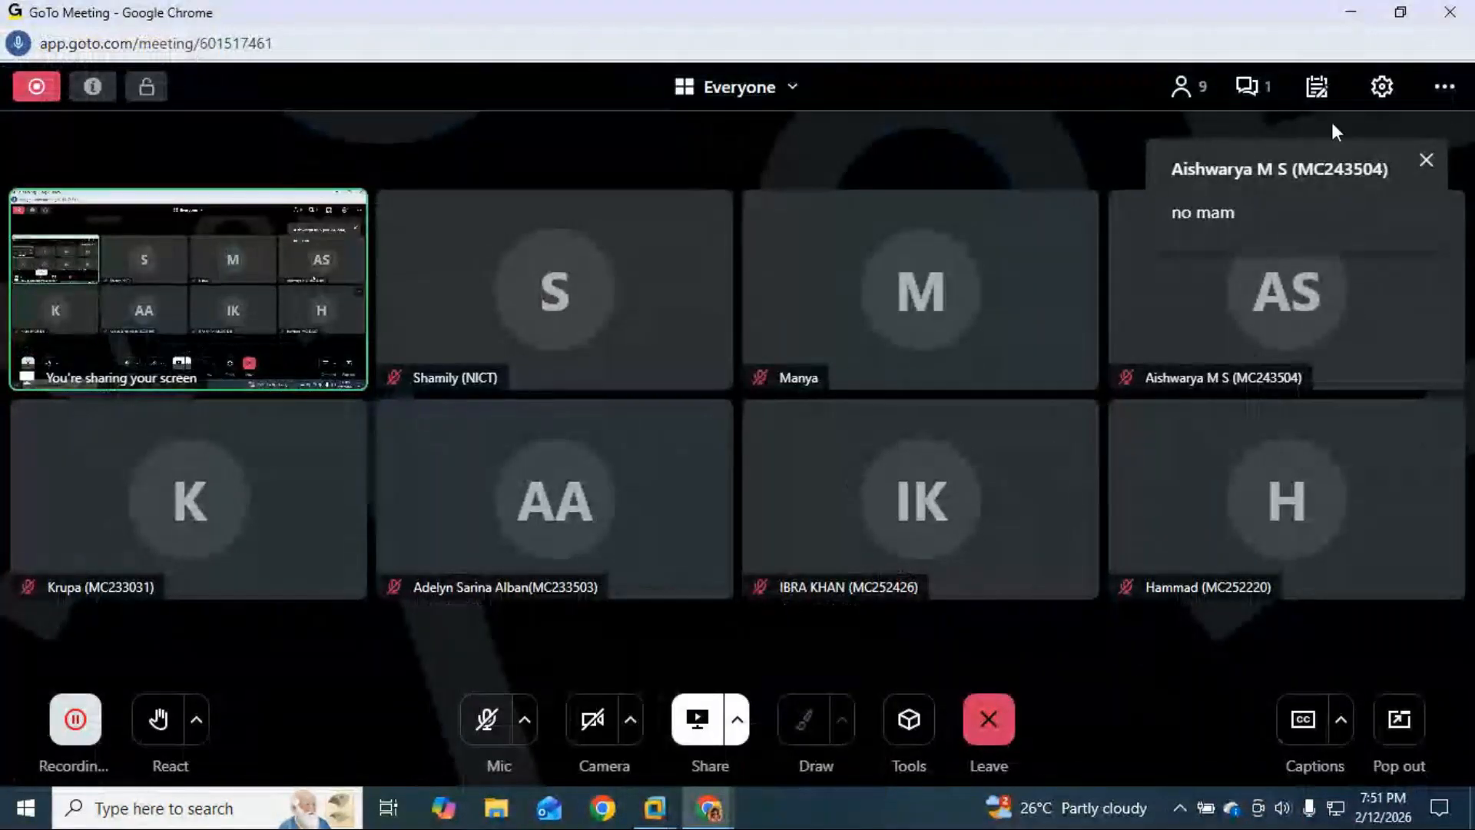
# Step: Check the meeting chat for replies twice while toggling the microphone, then minimize the meeting window
pyautogui.click(1245, 87)
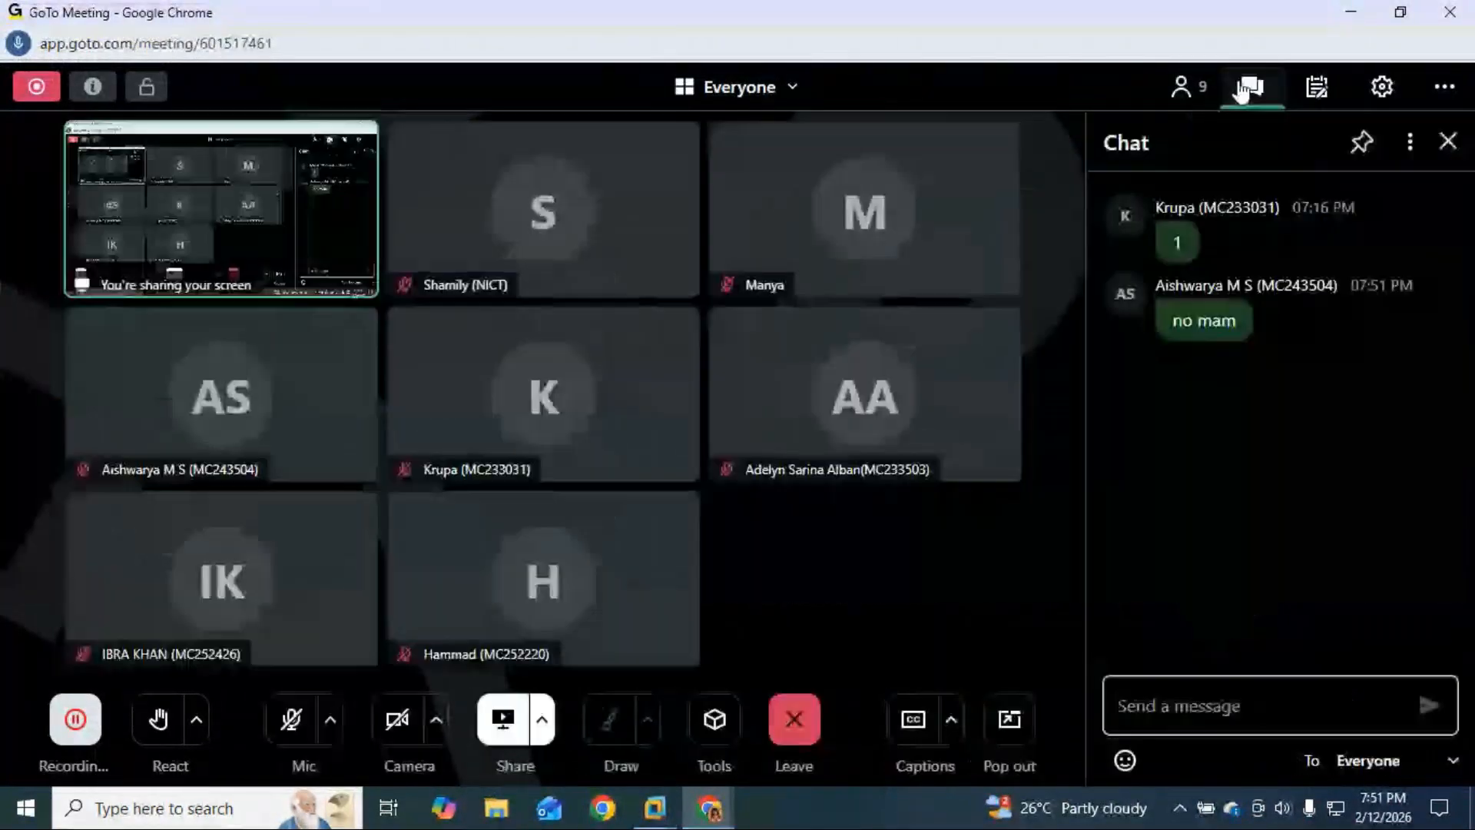
pyautogui.click(1448, 143)
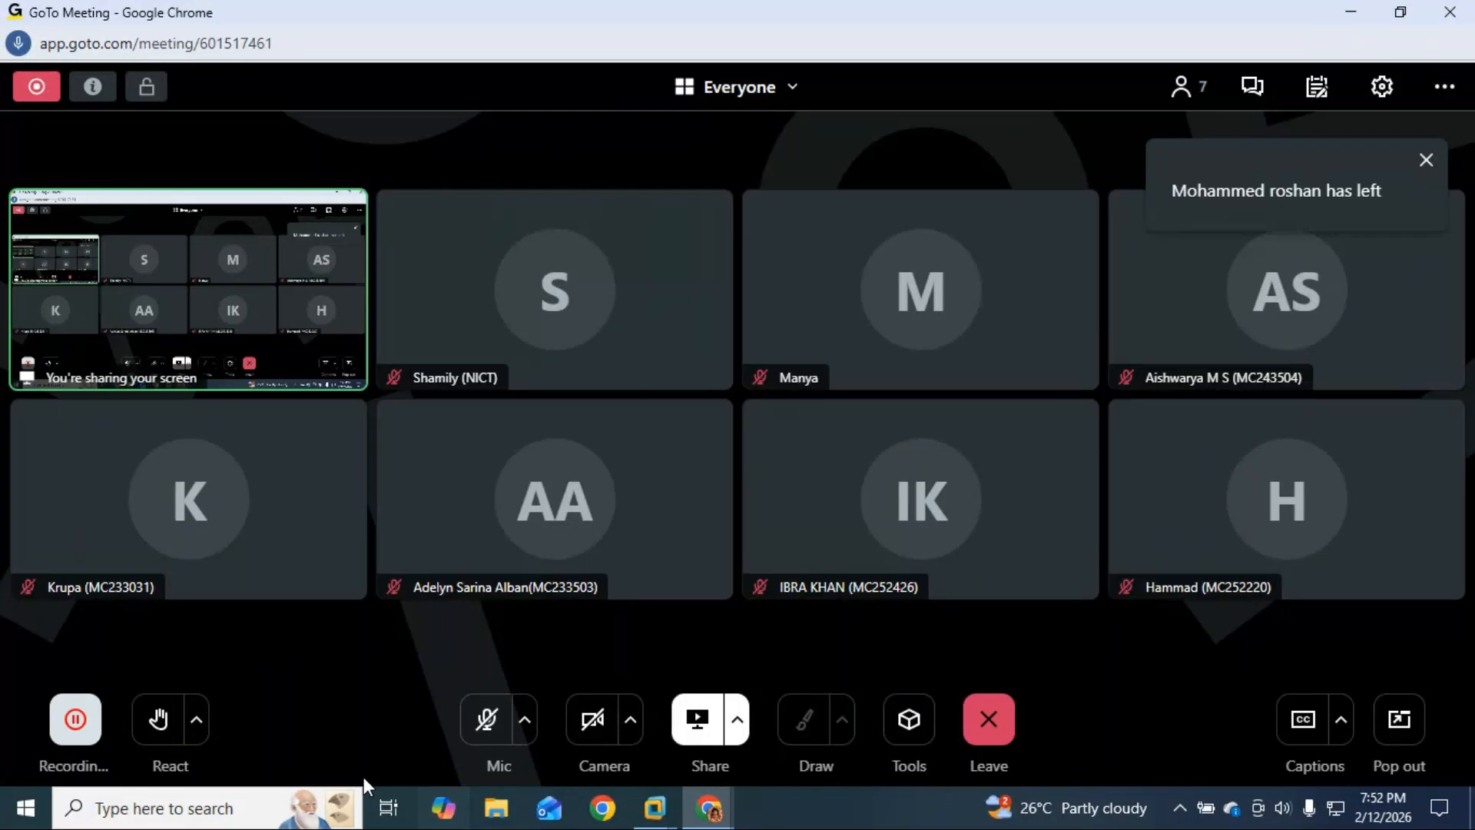
pyautogui.click(483, 726)
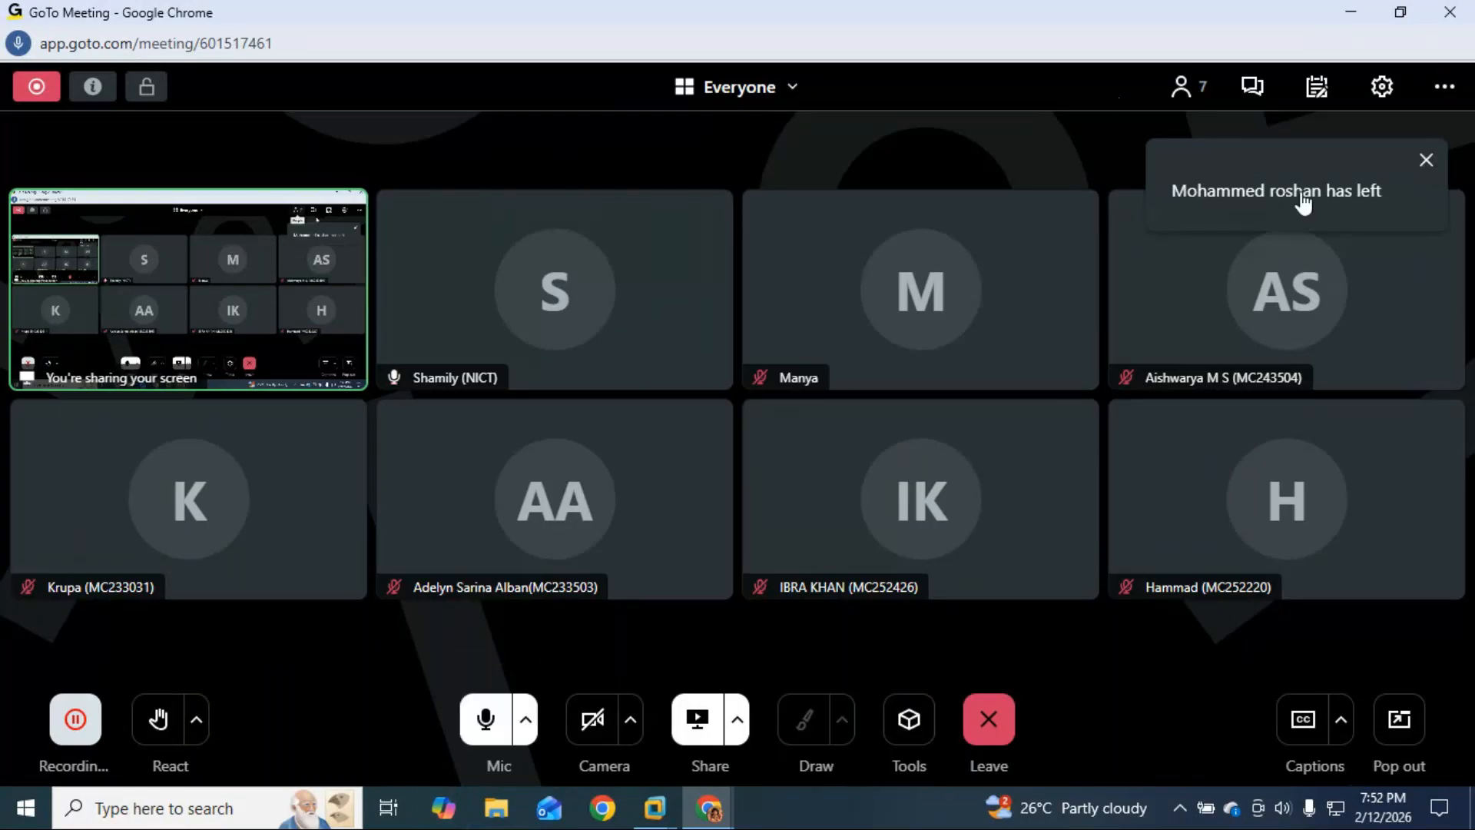
pyautogui.click(1252, 86)
pyautogui.click(1449, 142)
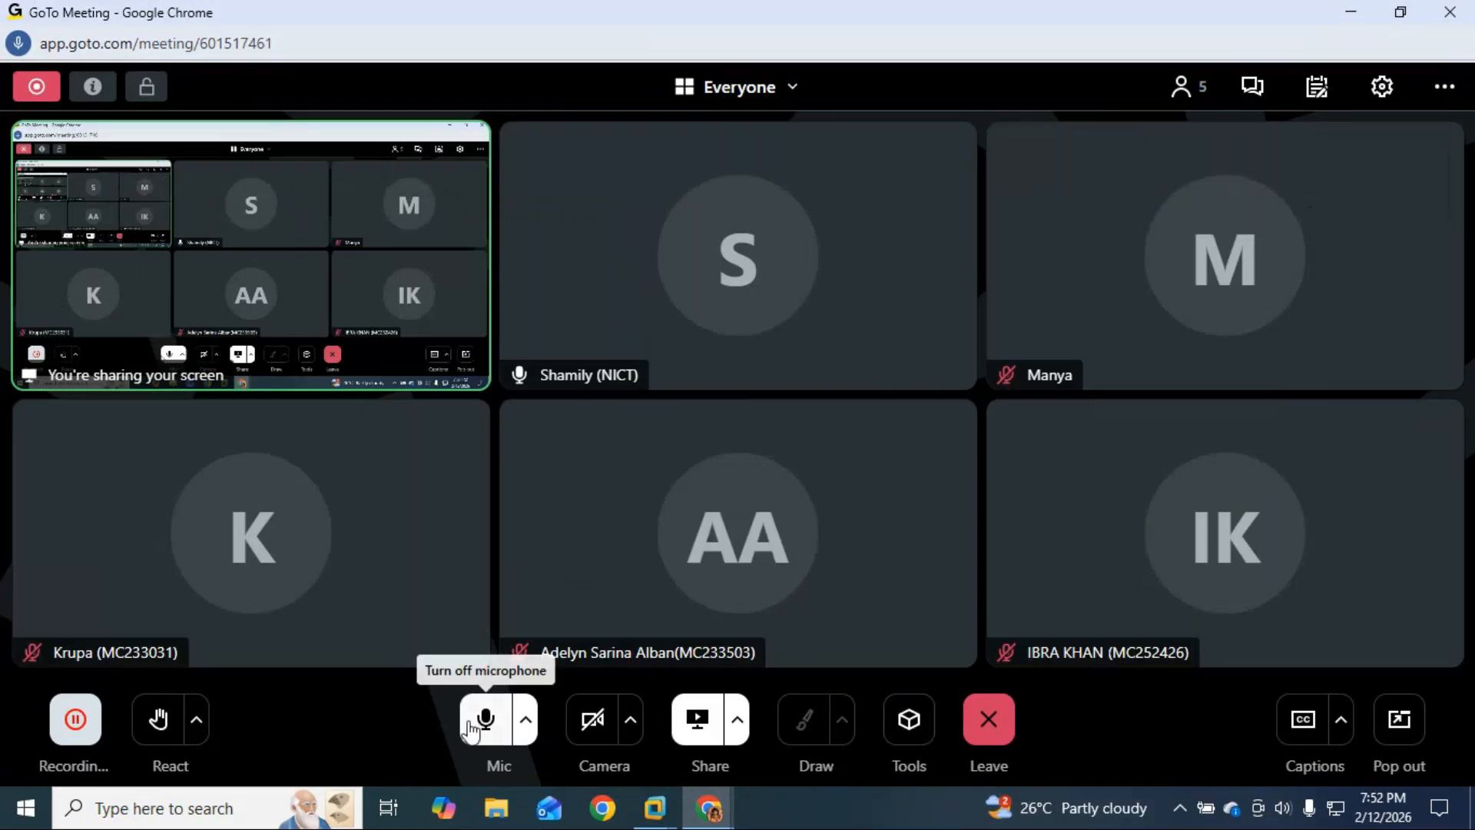
pyautogui.click(478, 722)
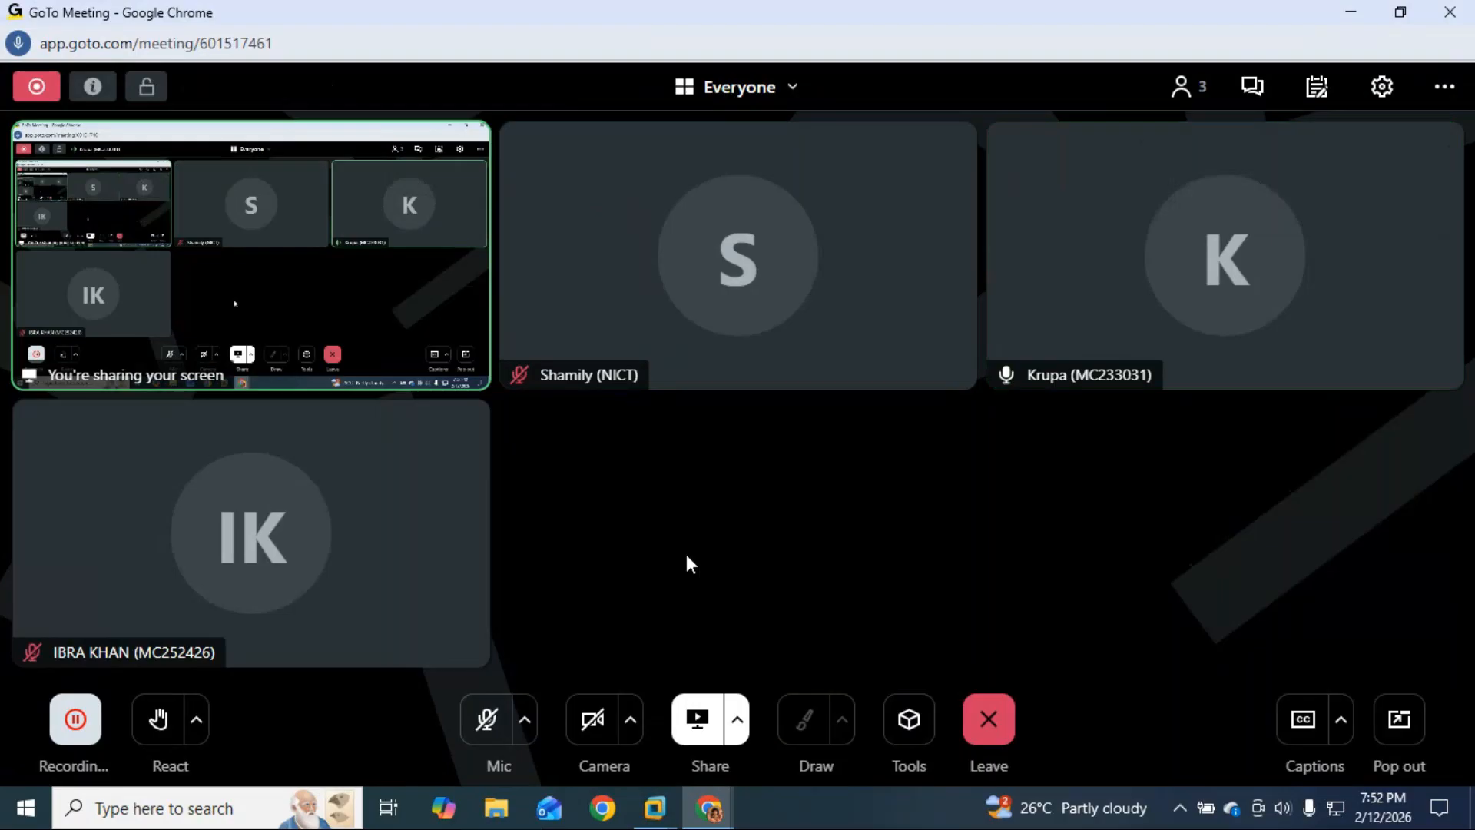
pyautogui.click(487, 719)
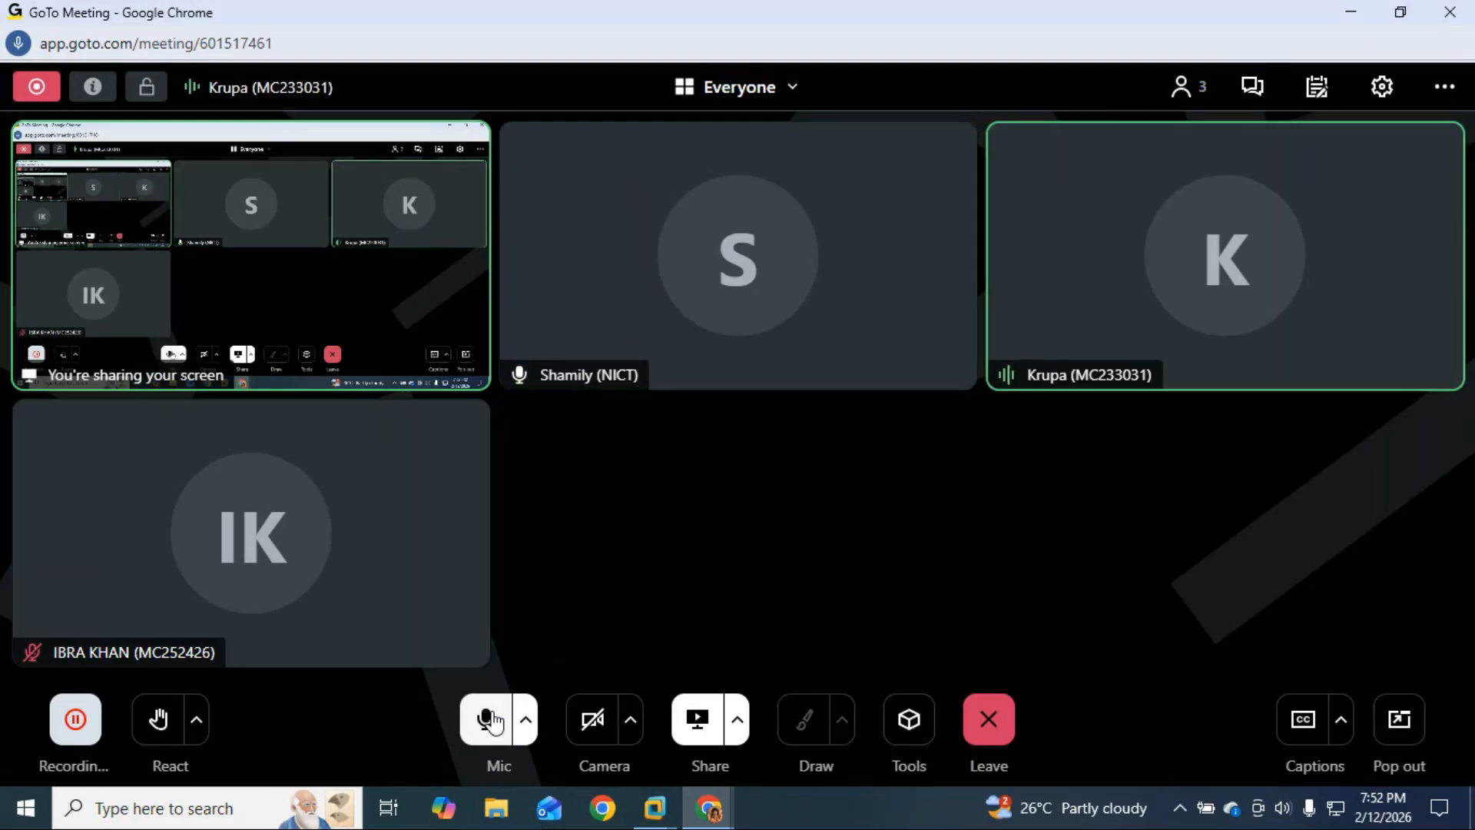
pyautogui.click(1352, 10)
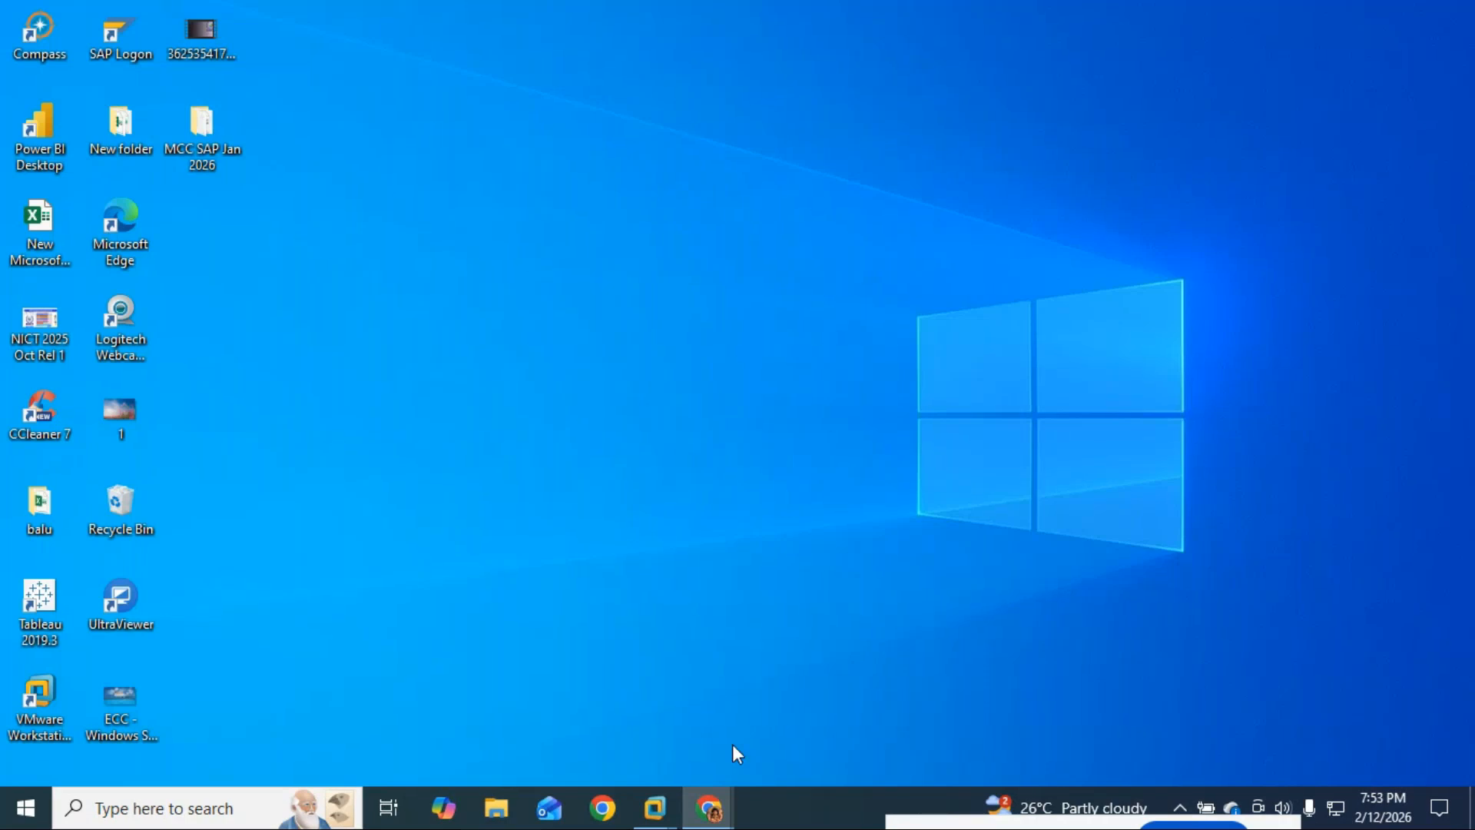
# Step: Bring the GoTo Meeting window back from the Chrome taskbar and stop sharing the screen
pyautogui.moveTo(708, 807)
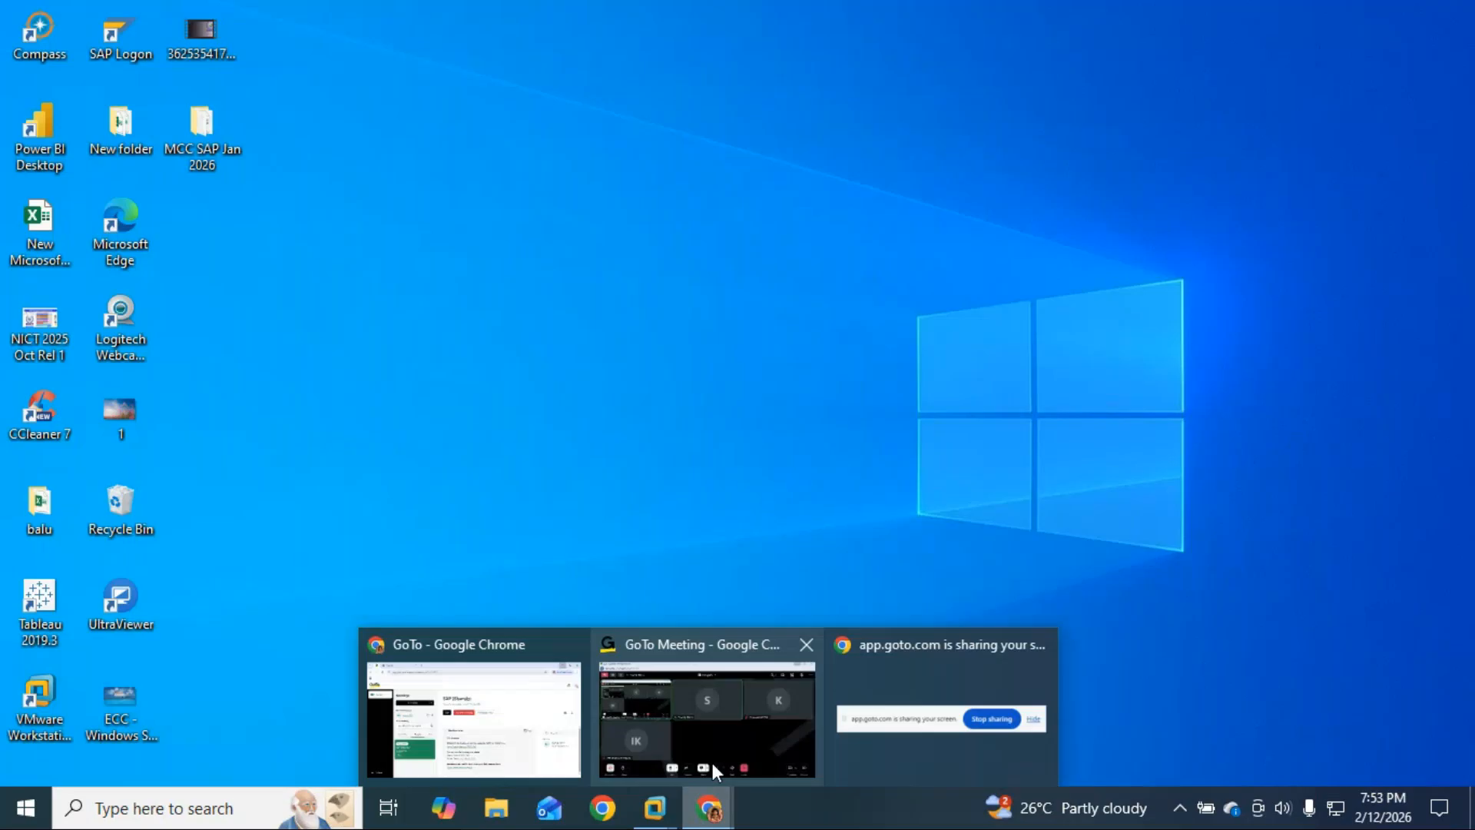
pyautogui.click(763, 740)
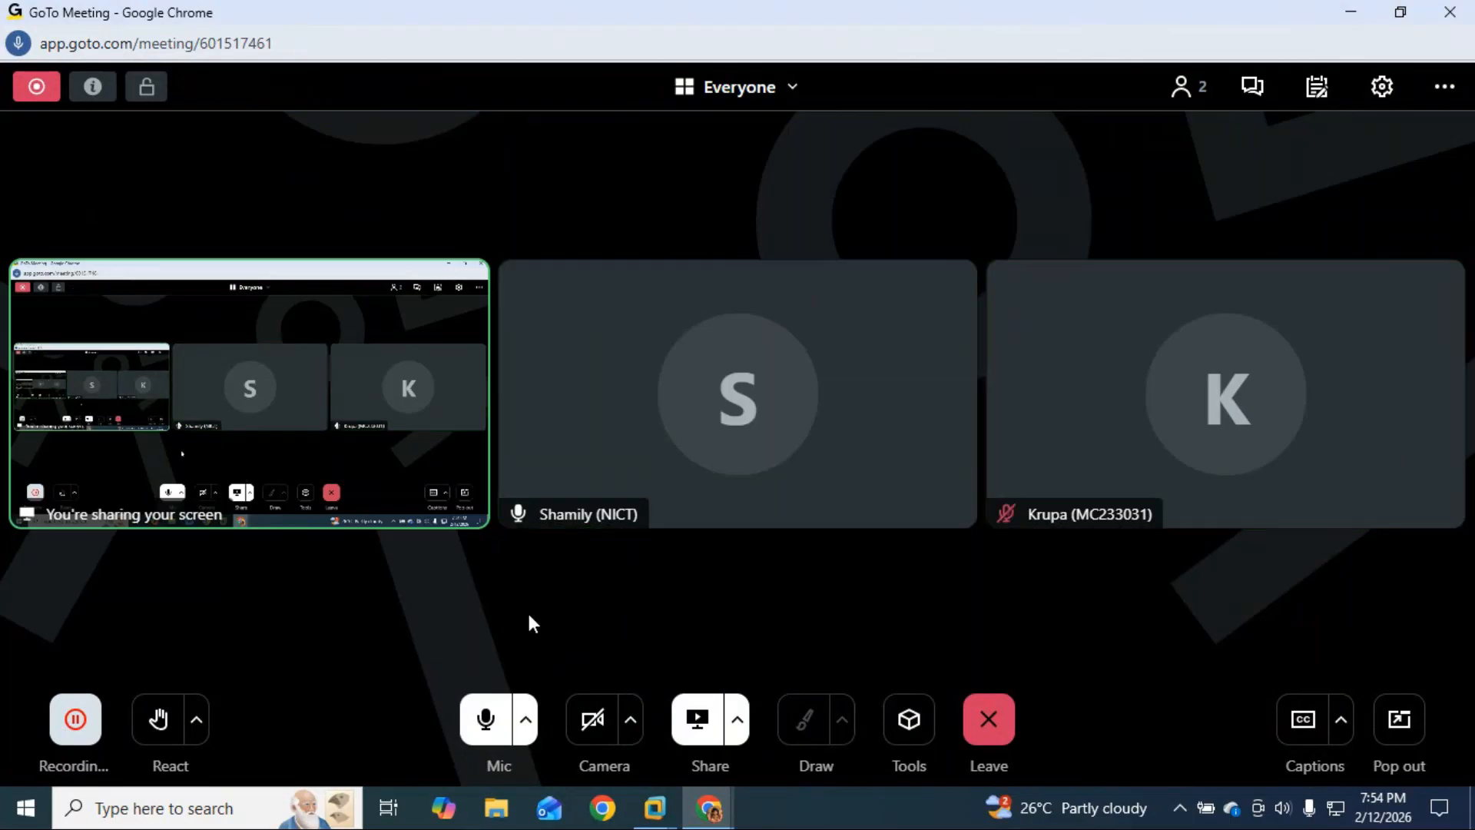
pyautogui.click(697, 718)
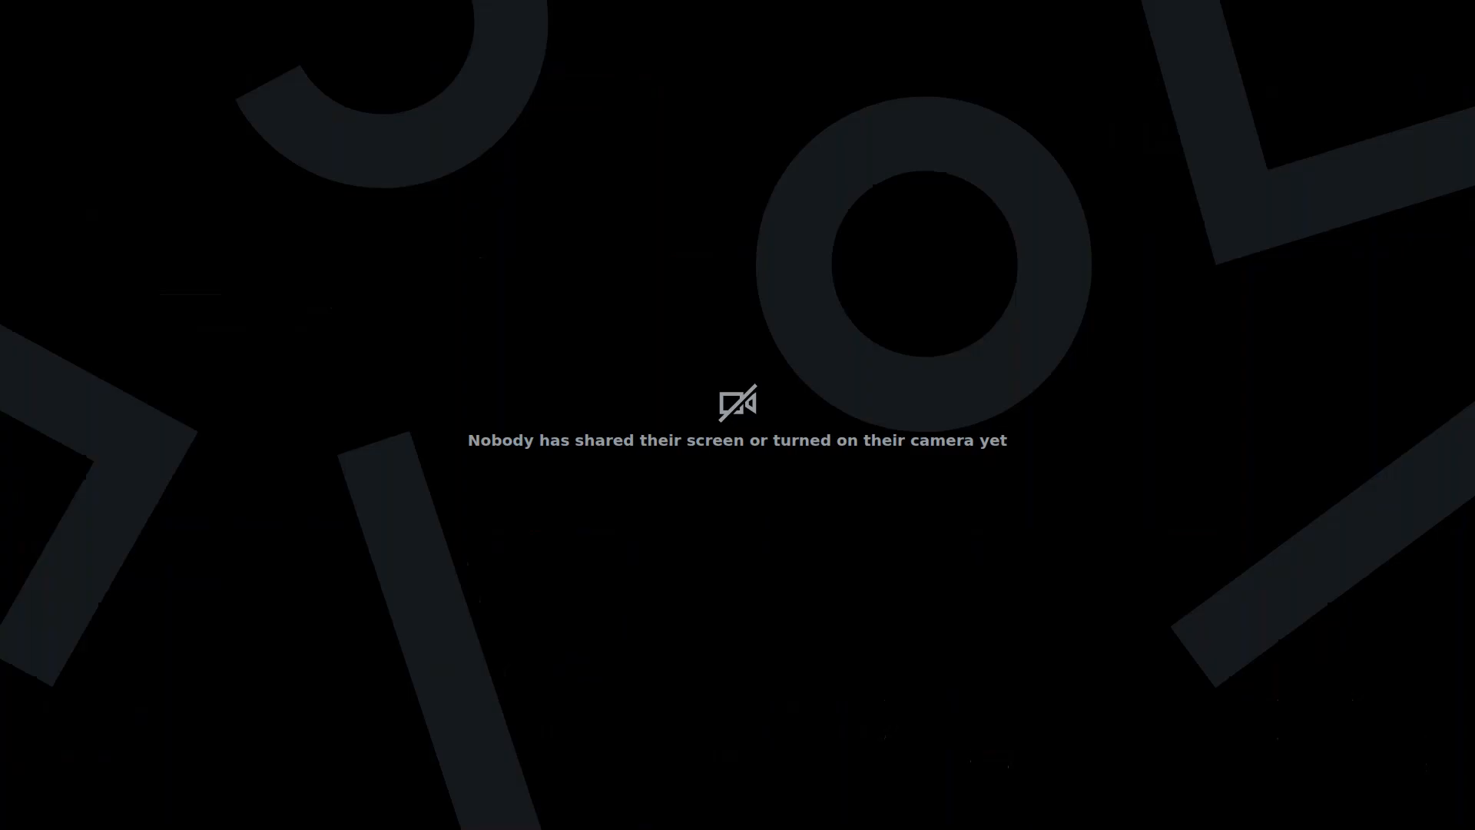